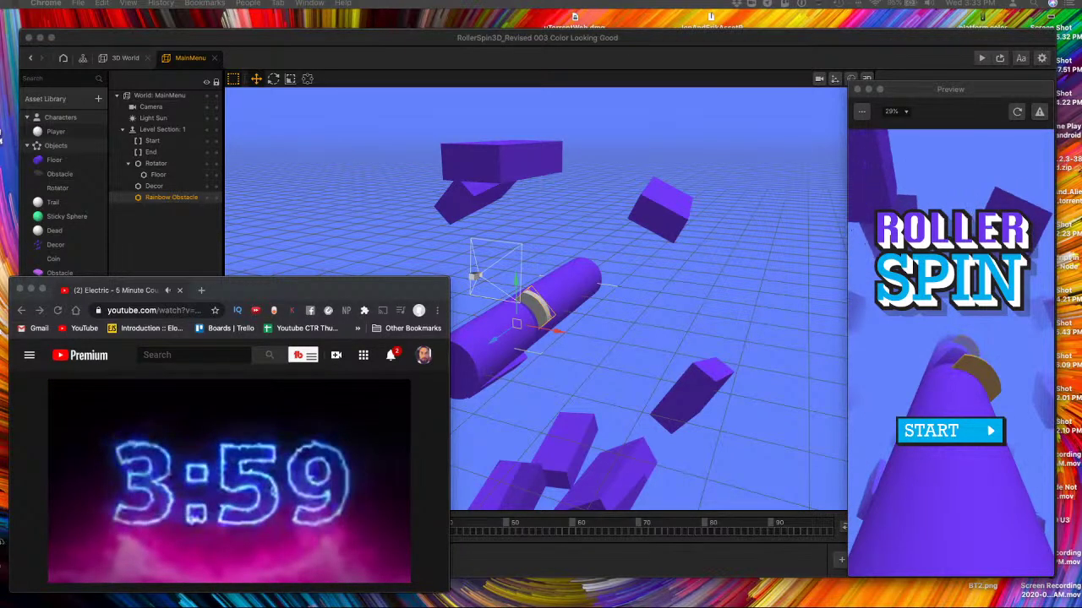
- Move the game preview window over the middle of the 3D viewport
left_click_drag(949, 89, 628, 76)
left_click(157, 582)
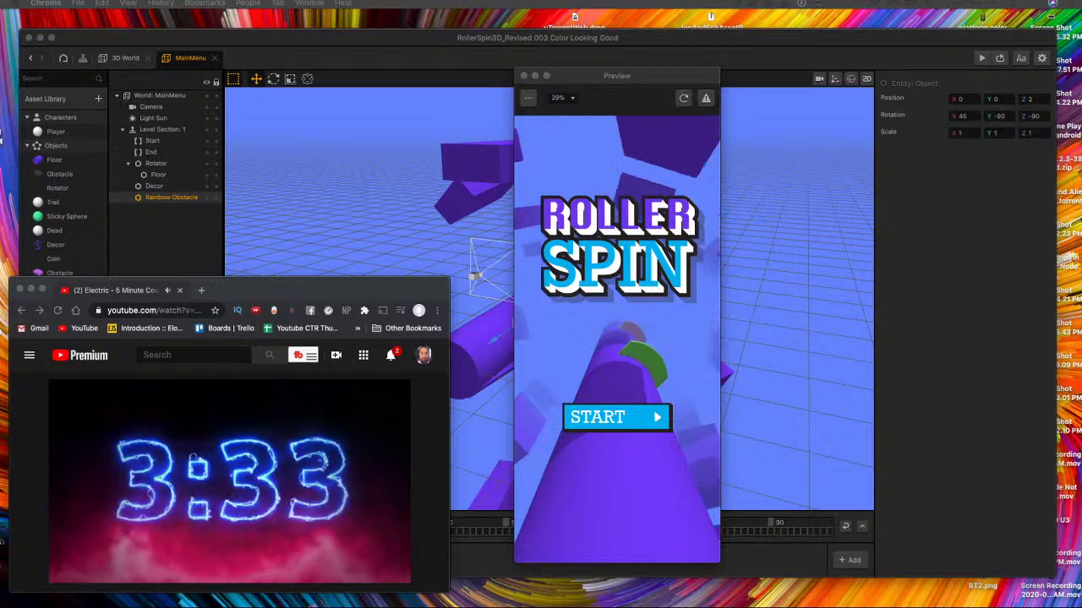
left_click(203, 291)
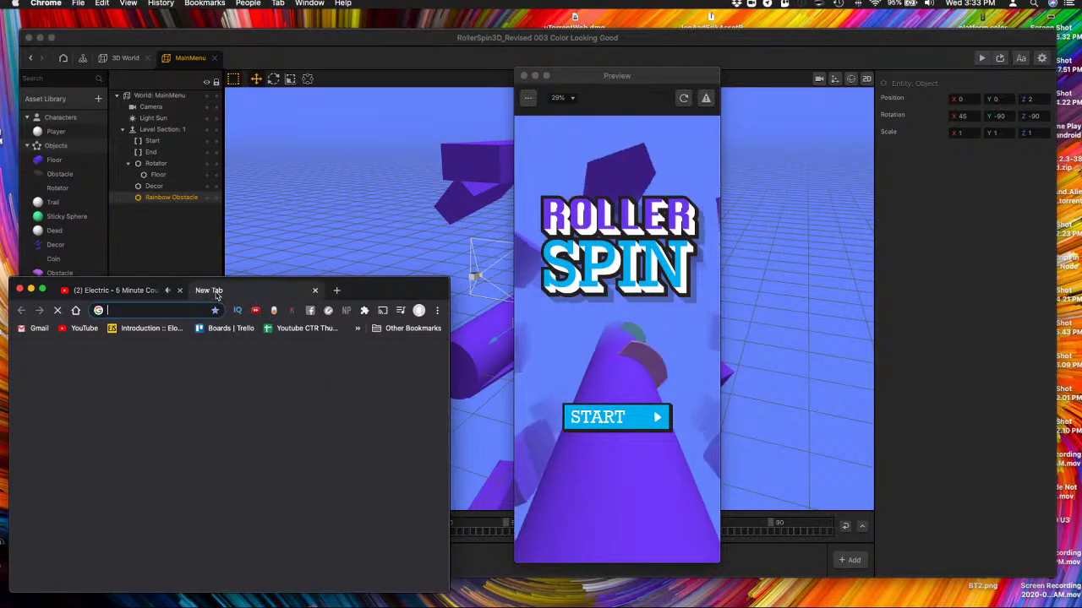
key("super+w")
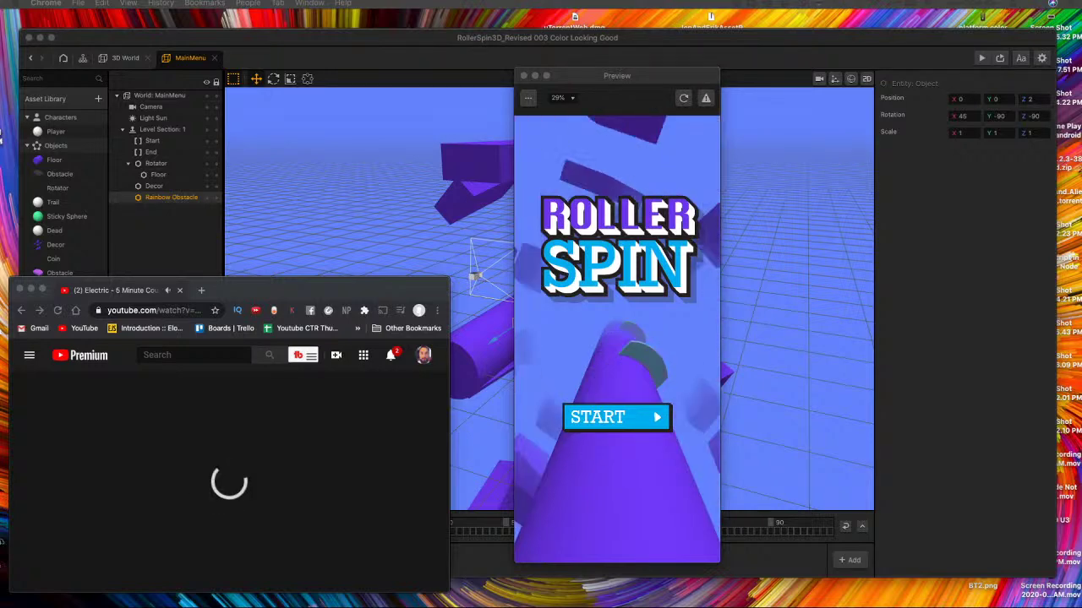
key("ctrl+Up")
left_click(139, 535)
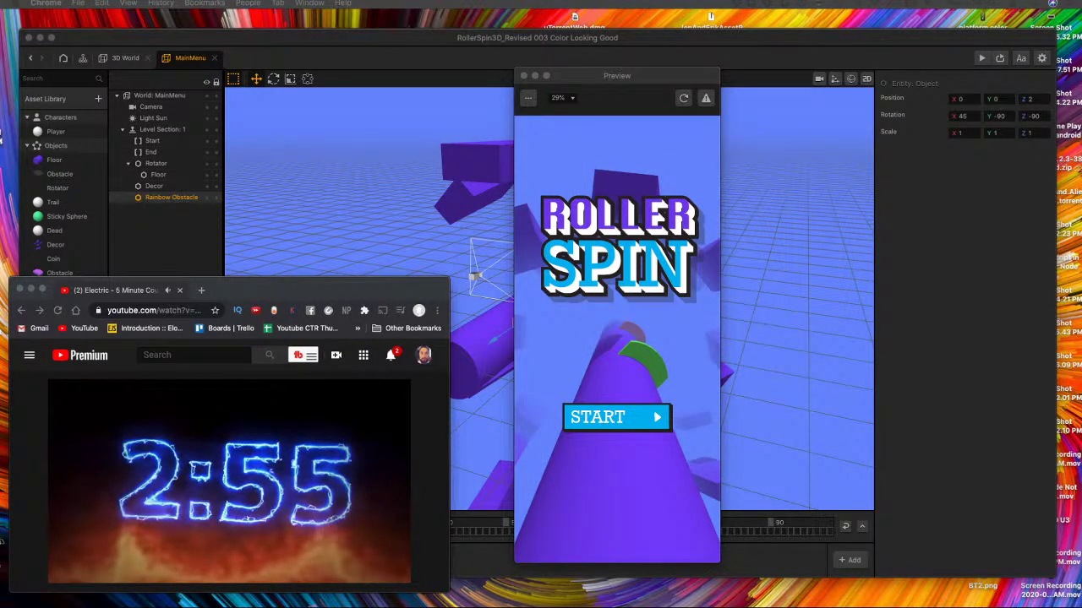
key("ctrl+Up")
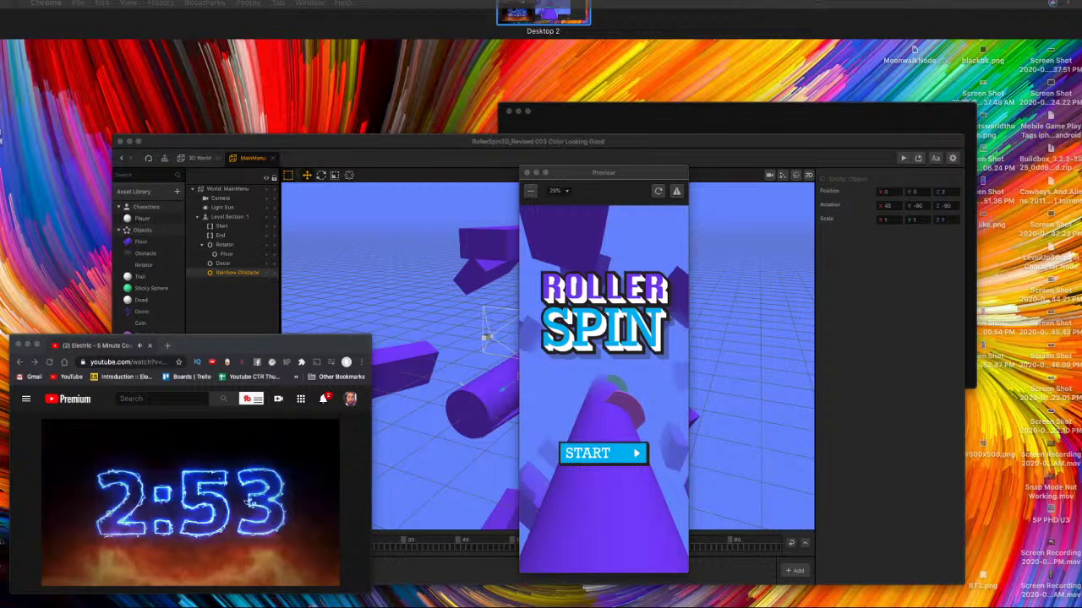
key("ctrl+Up")
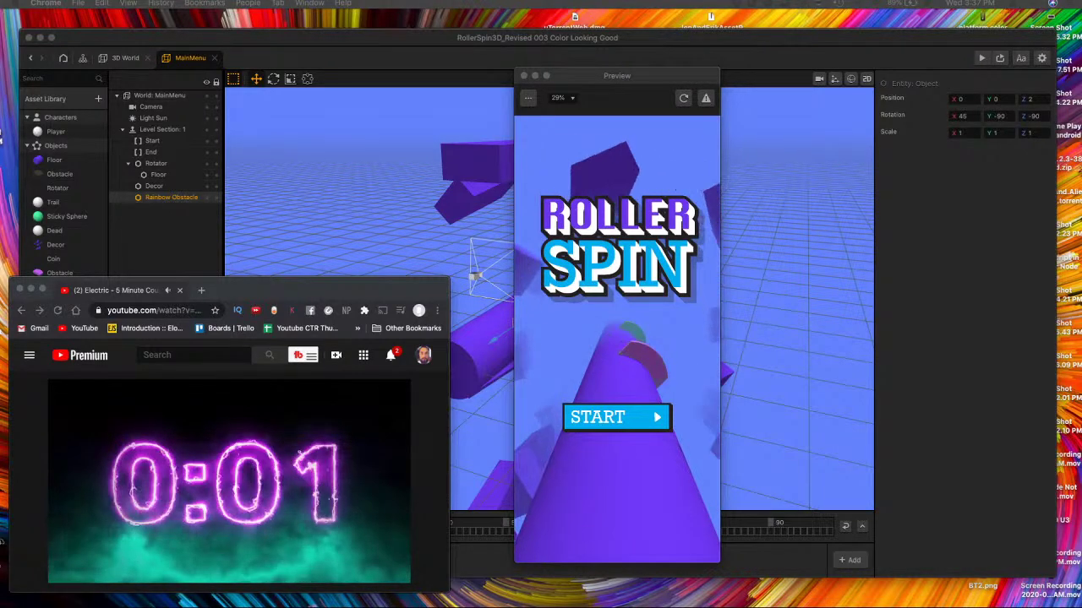
key("ctrl+Up")
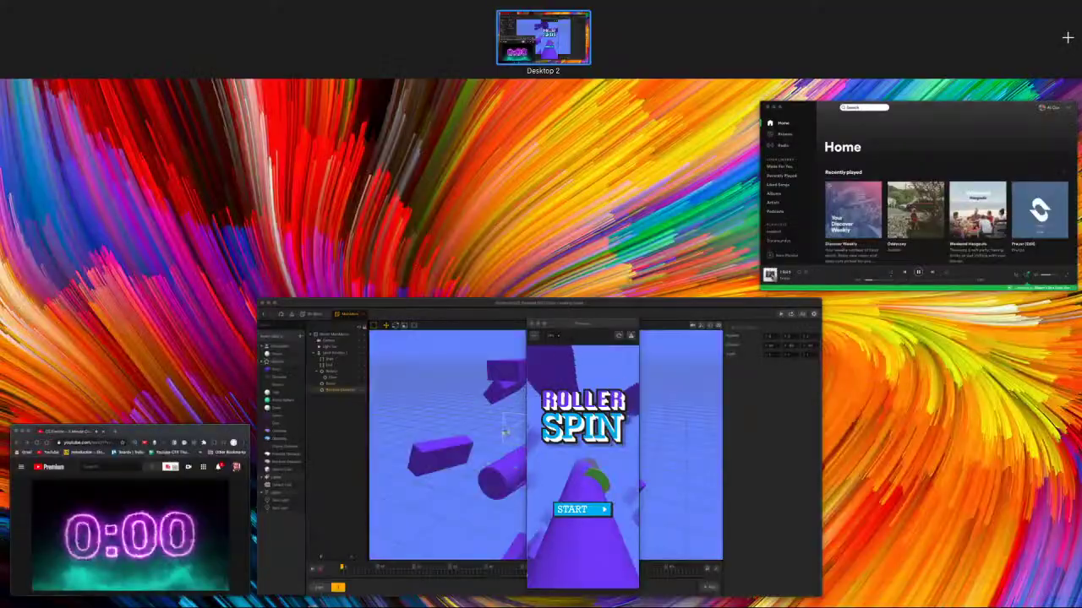
key("ctrl+Up")
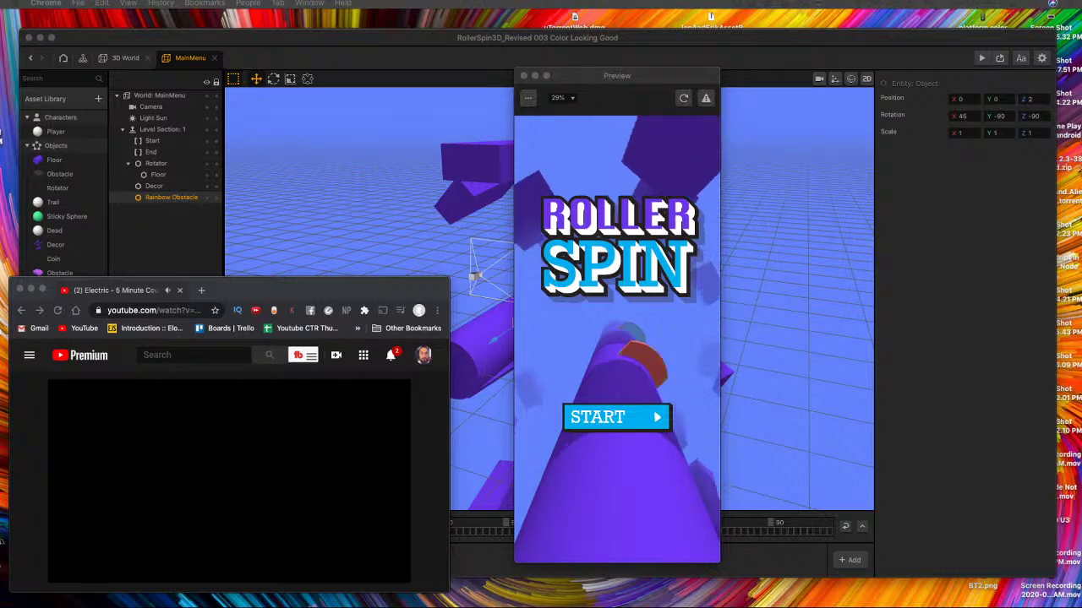
- Close the browser window playing the YouTube countdown video
left_click(19, 290)
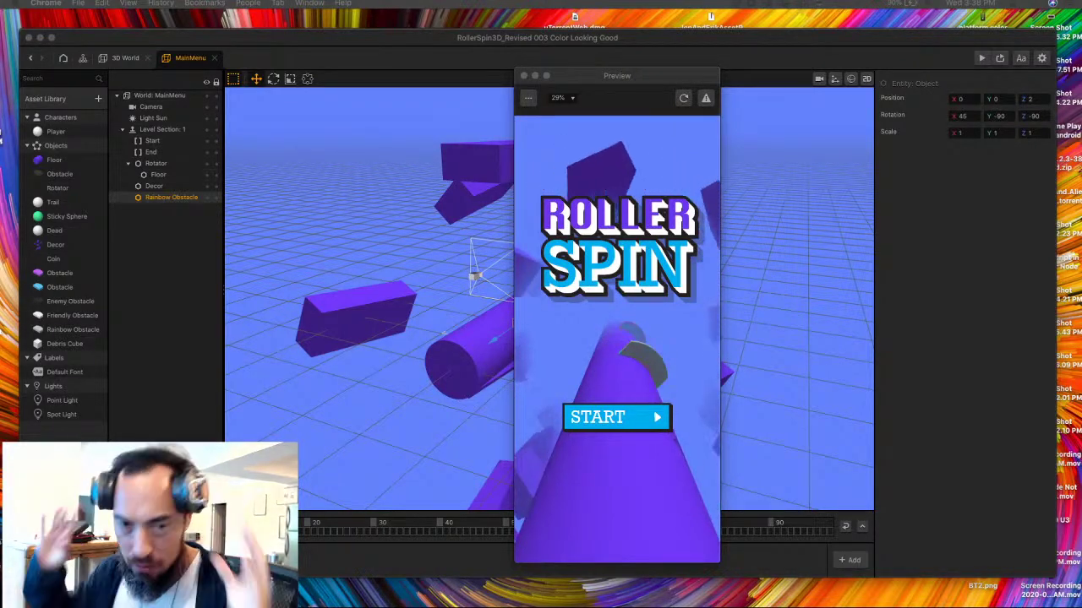
key("ctrl+Up")
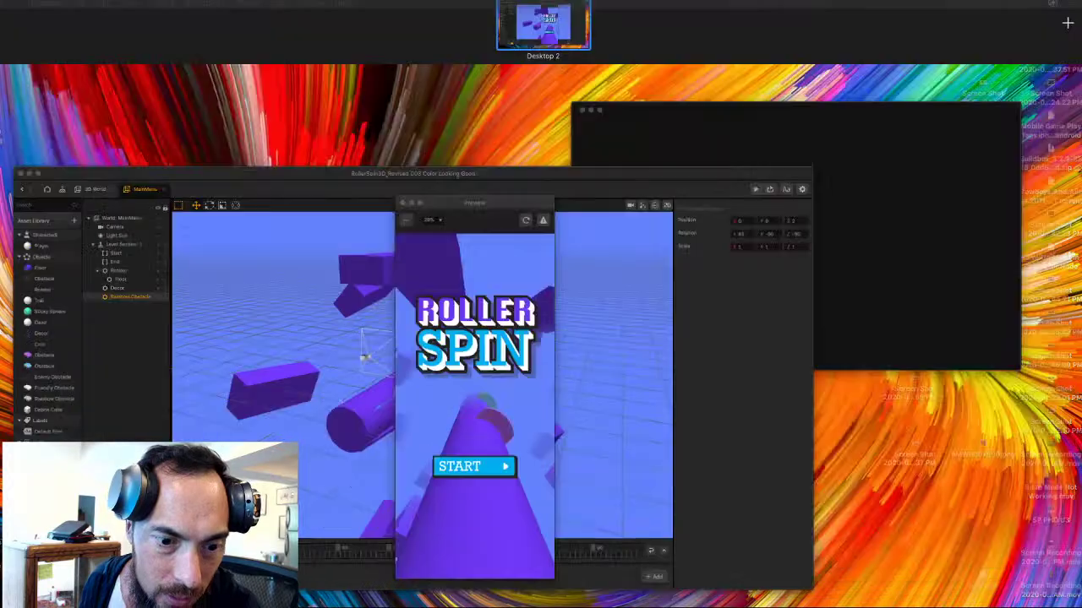
key("ctrl+Up")
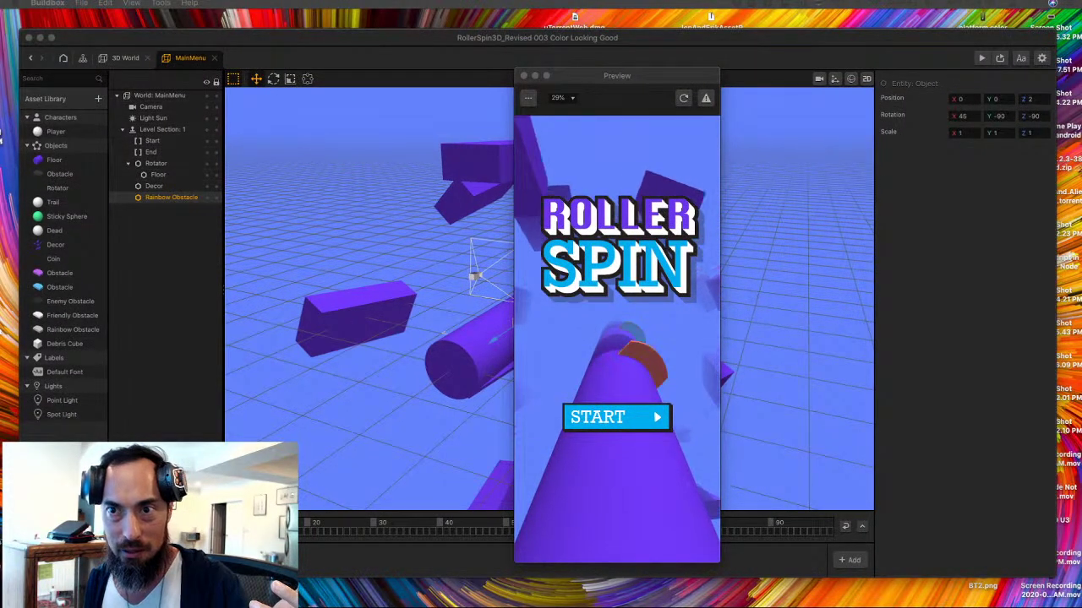
key("ctrl+Up")
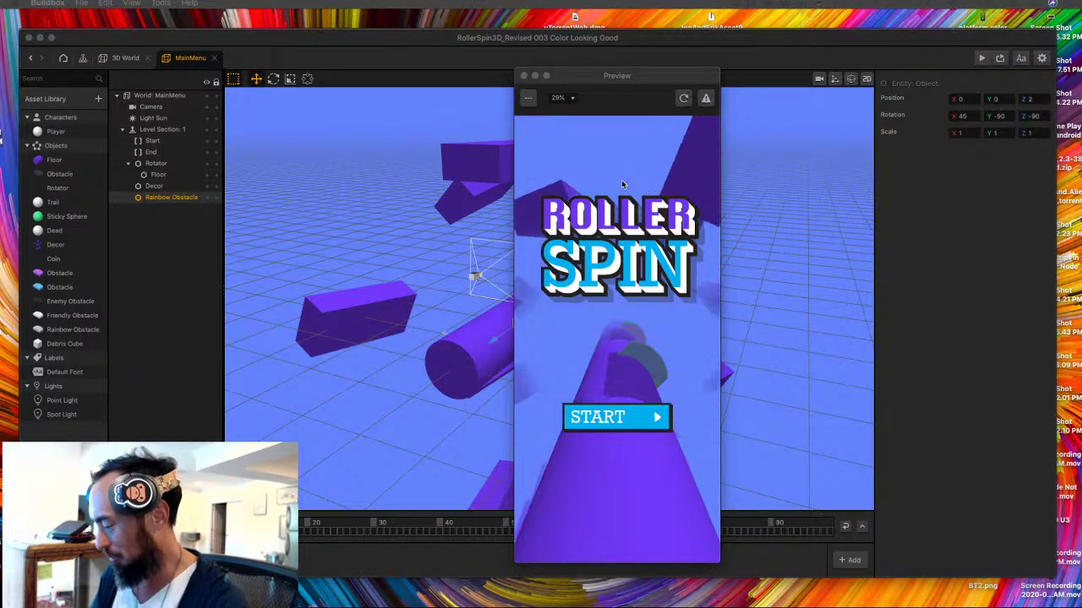
- Open Activity Monitor beside the preview and examine the memory and CPU usage of the running processes
key("super+space")
type("act")
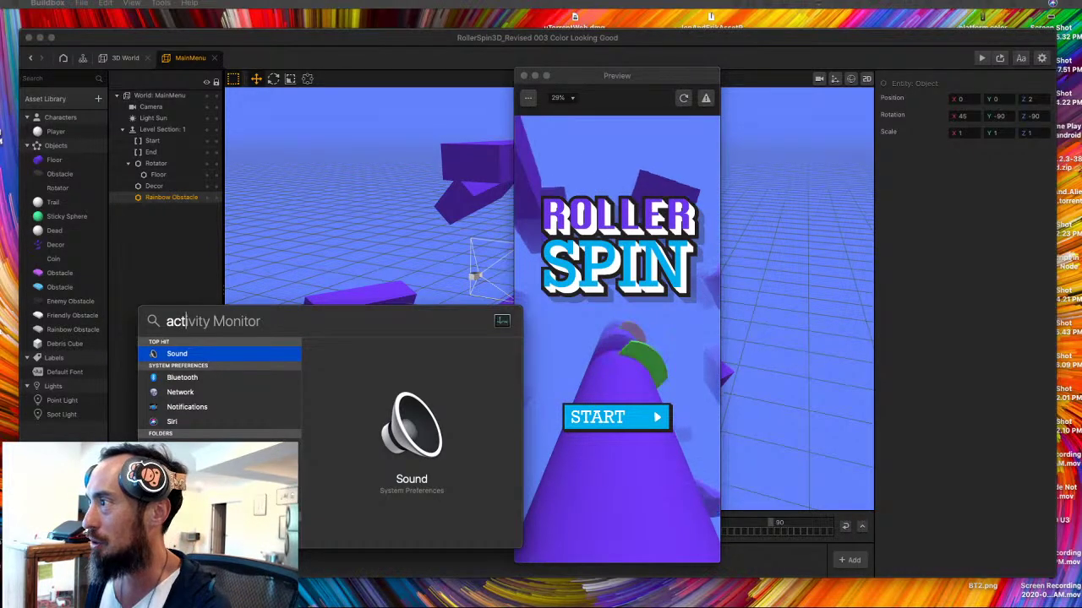
key("Escape")
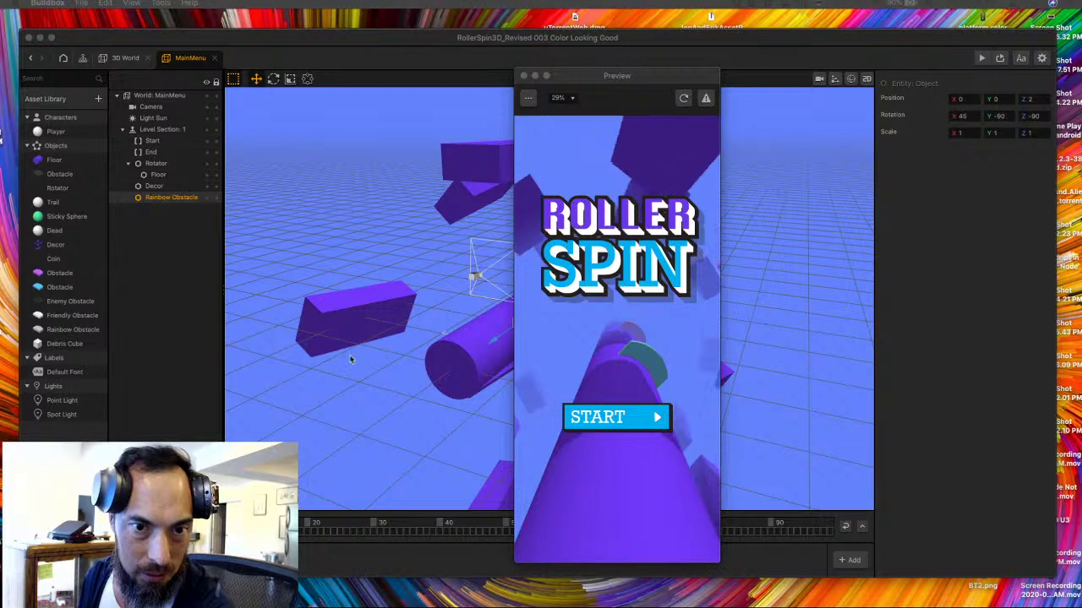
key("ctrl+Up")
key("Escape")
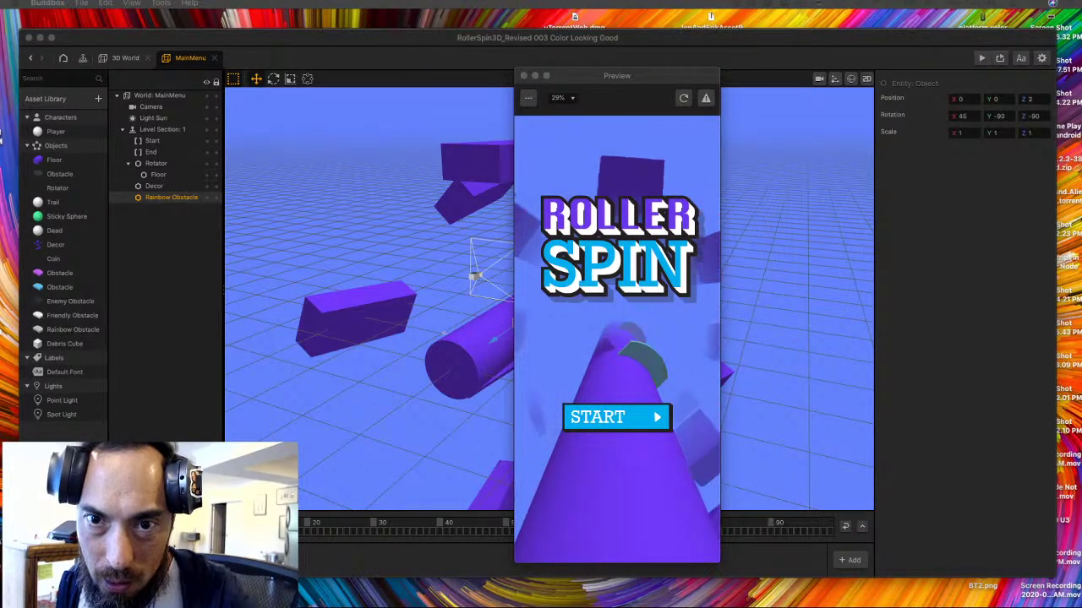
key("super+Tab")
left_click_drag(222, 146, 157, 201)
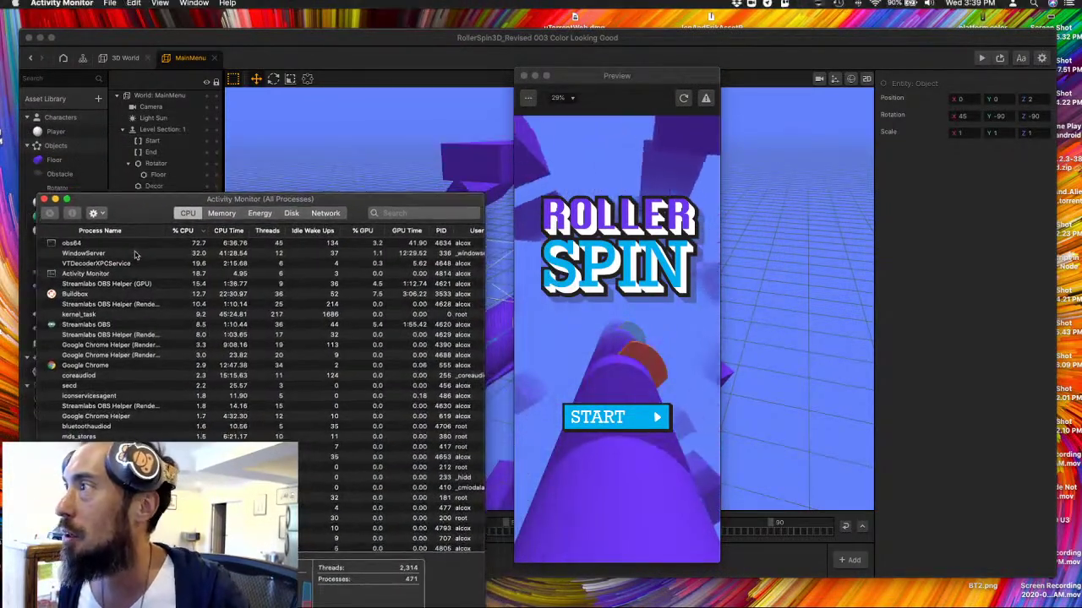
left_click(221, 213)
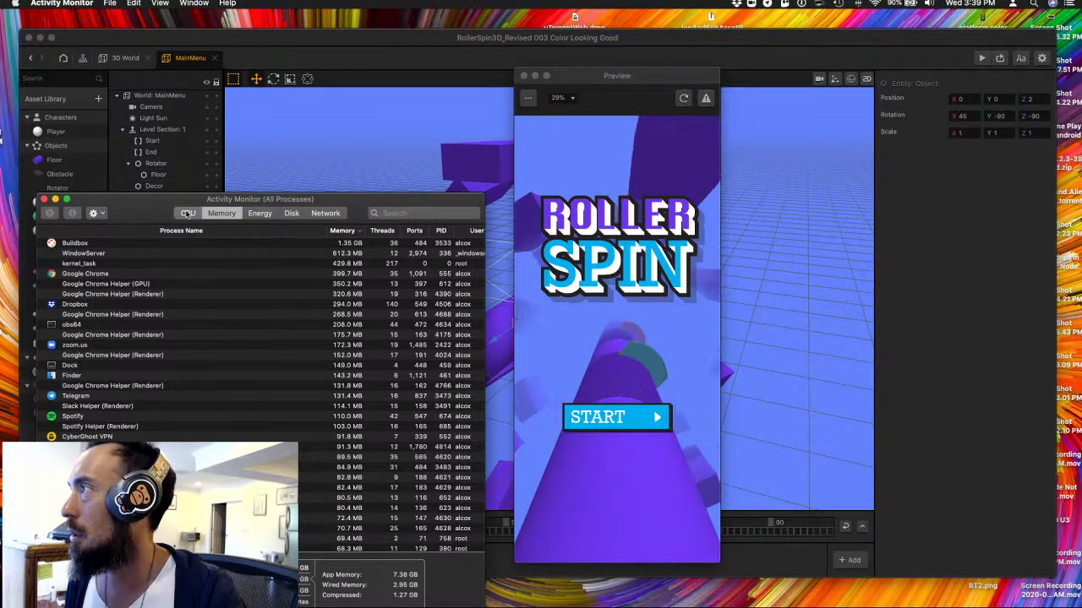
left_click(187, 213)
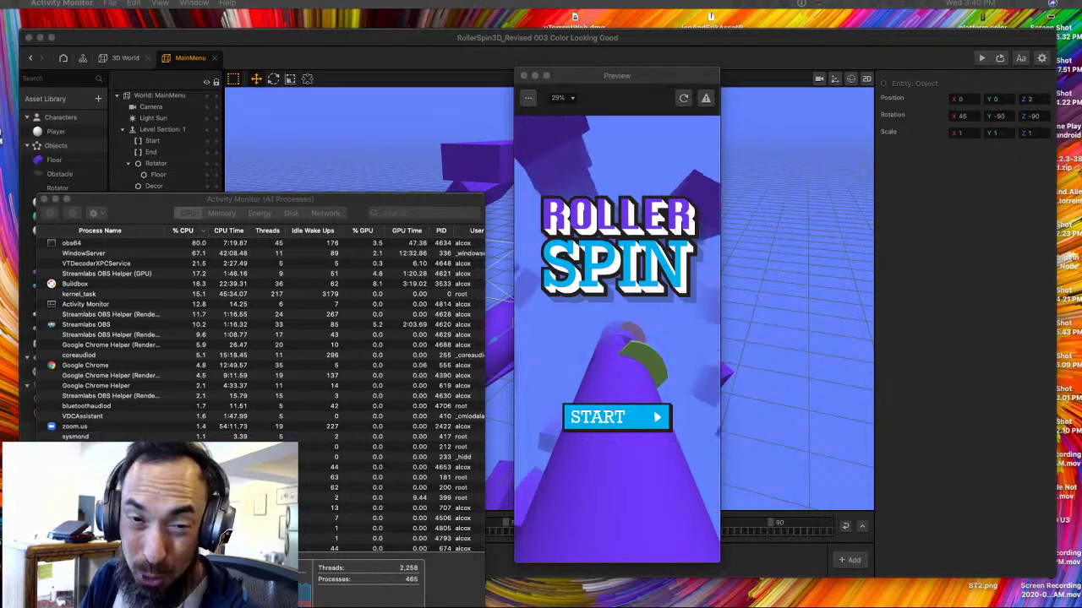
key("ctrl+Up")
key("ctrl+Up")
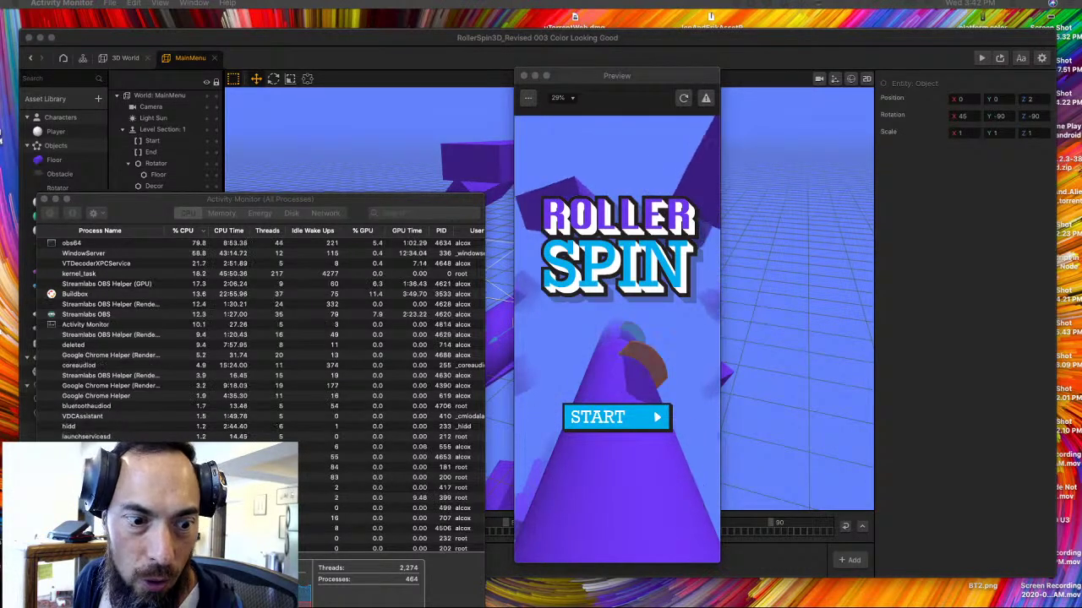
key("ctrl+Up")
key("ctrl+Up")
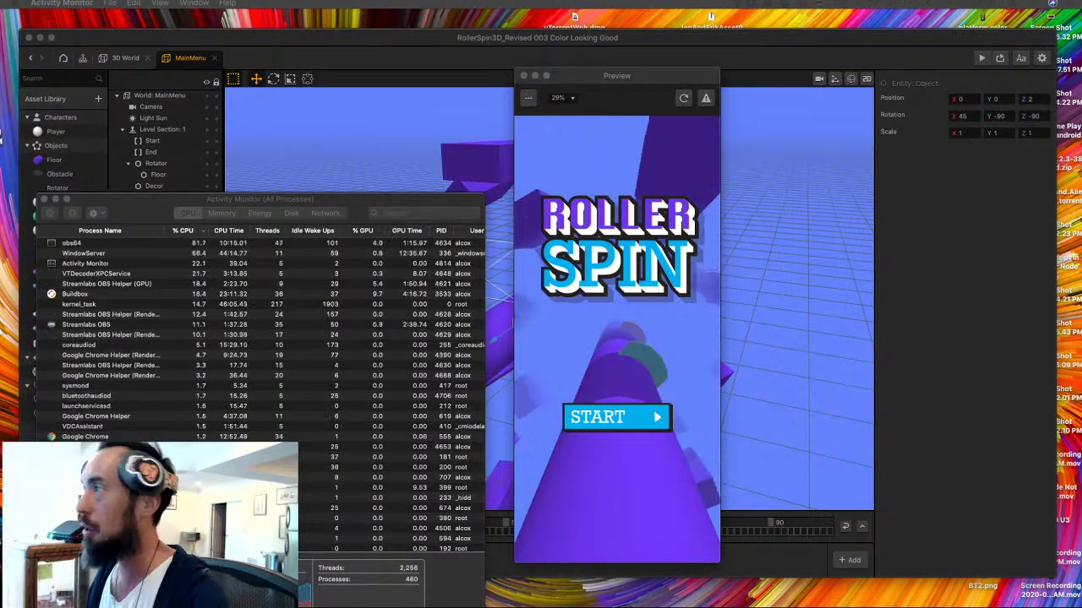
key("ctrl+Up")
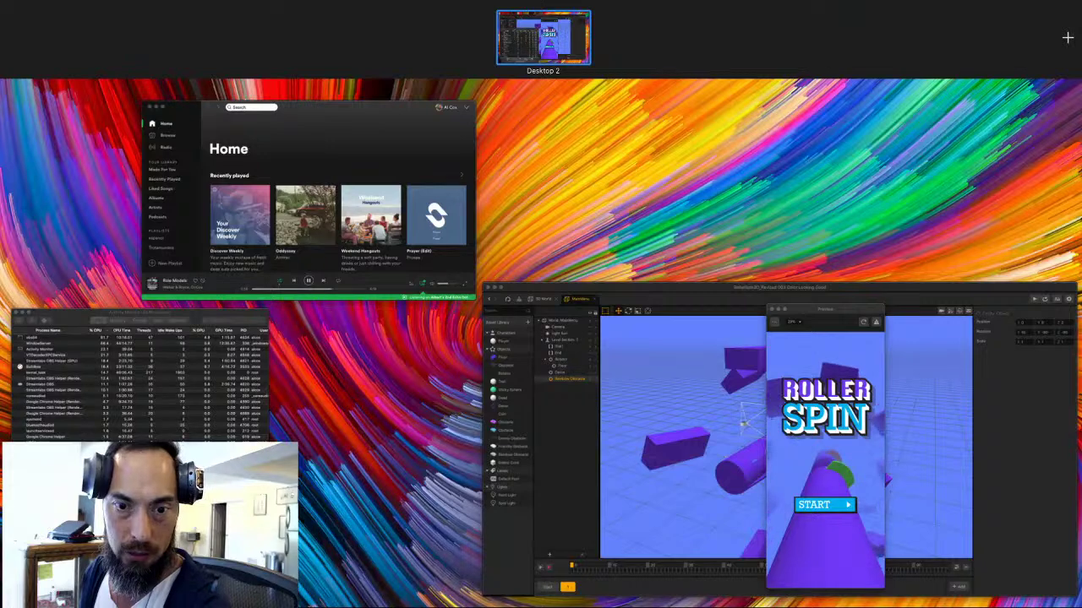
key("ctrl+Up")
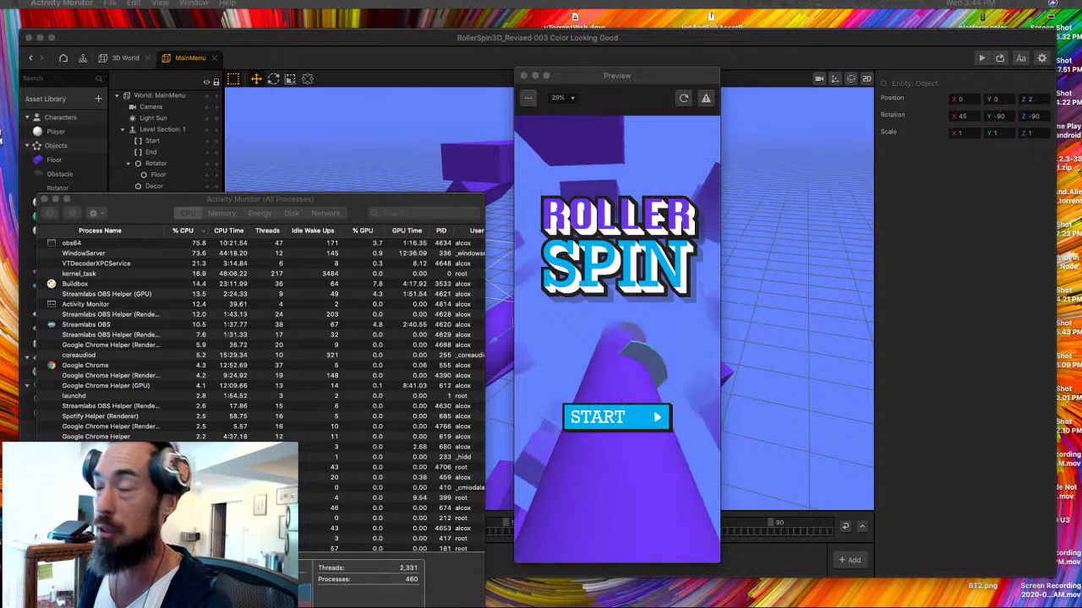
- Switch to the Discord browser window and view the our-videos channel of the Smart Penguins server
key("super+Tab")
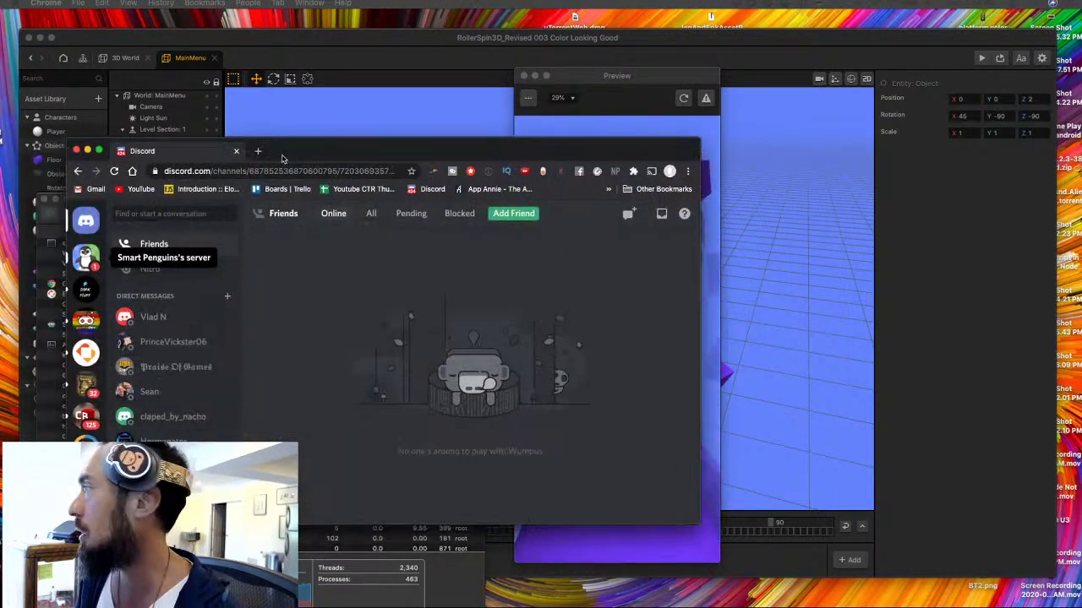
left_click(84, 256)
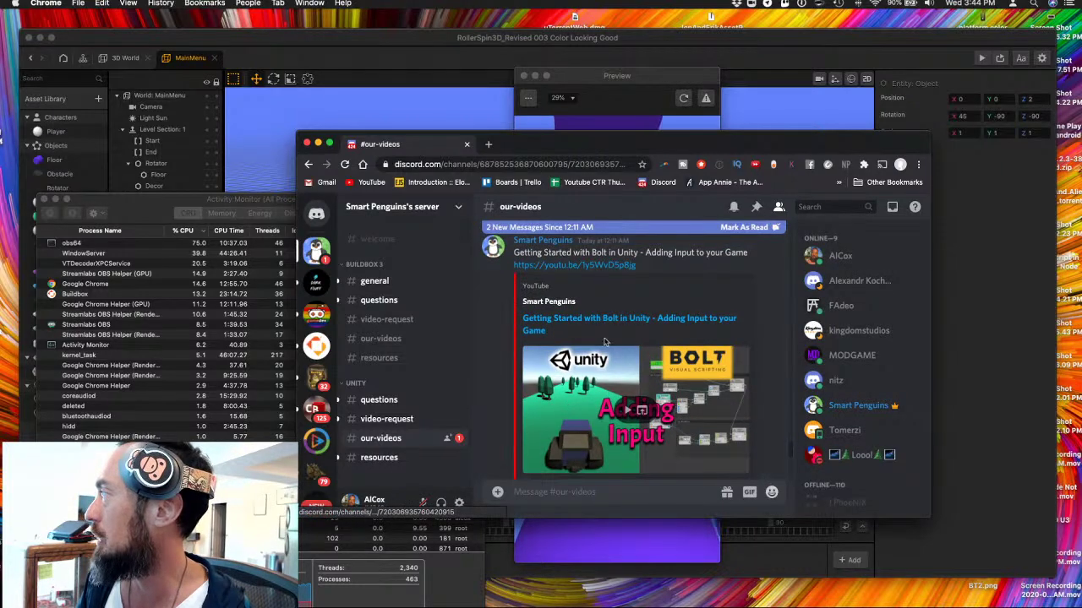
key("ctrl+Up")
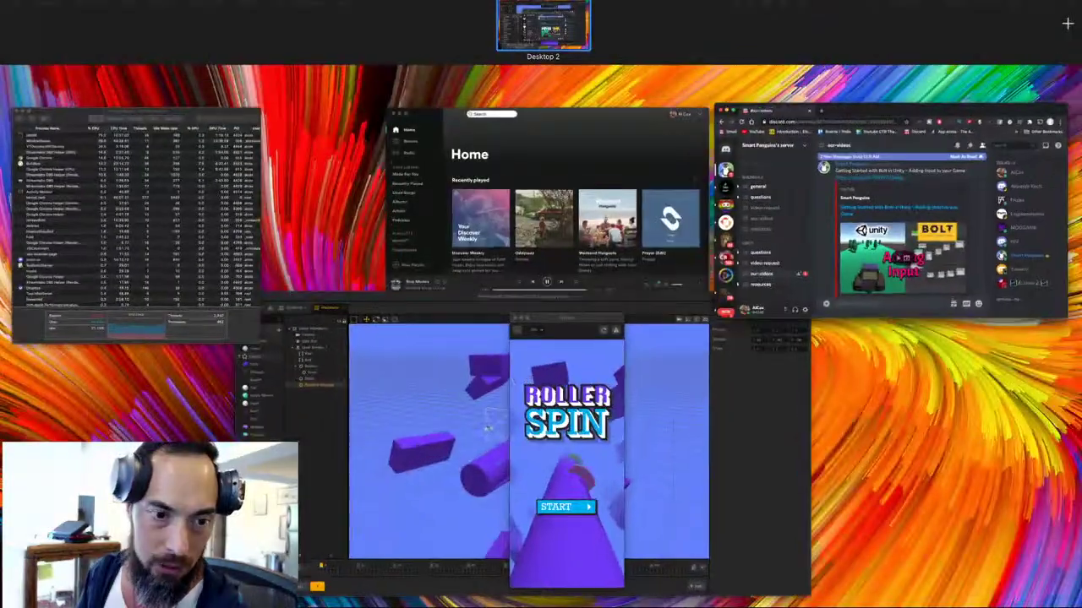
key("ctrl+Up")
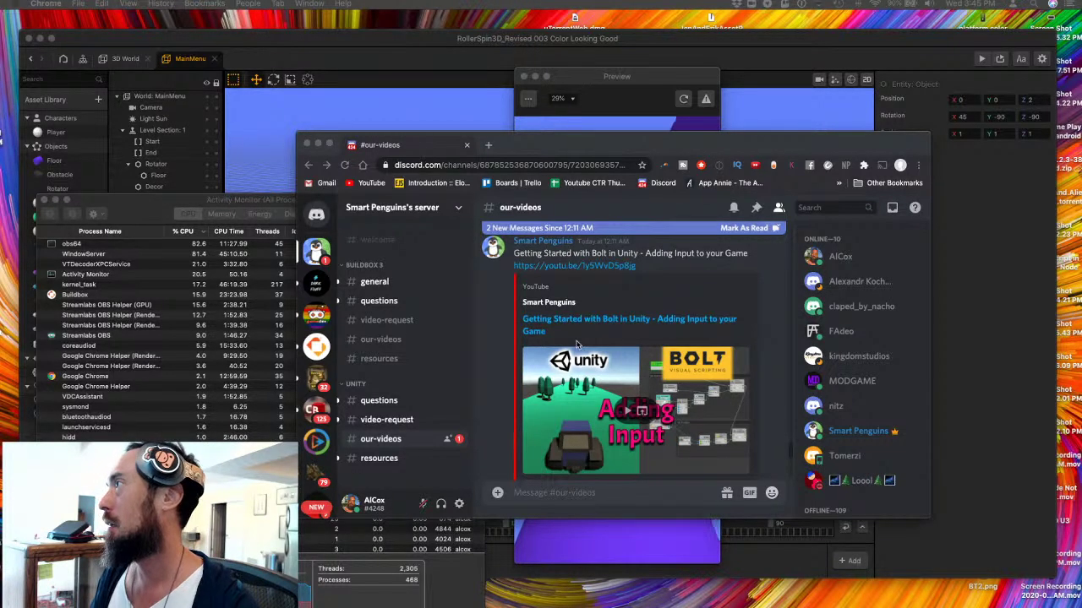
- Switch back to Buildbox, try the START button in the game preview and close the preview window
left_click(307, 123)
key("ctrl+Up")
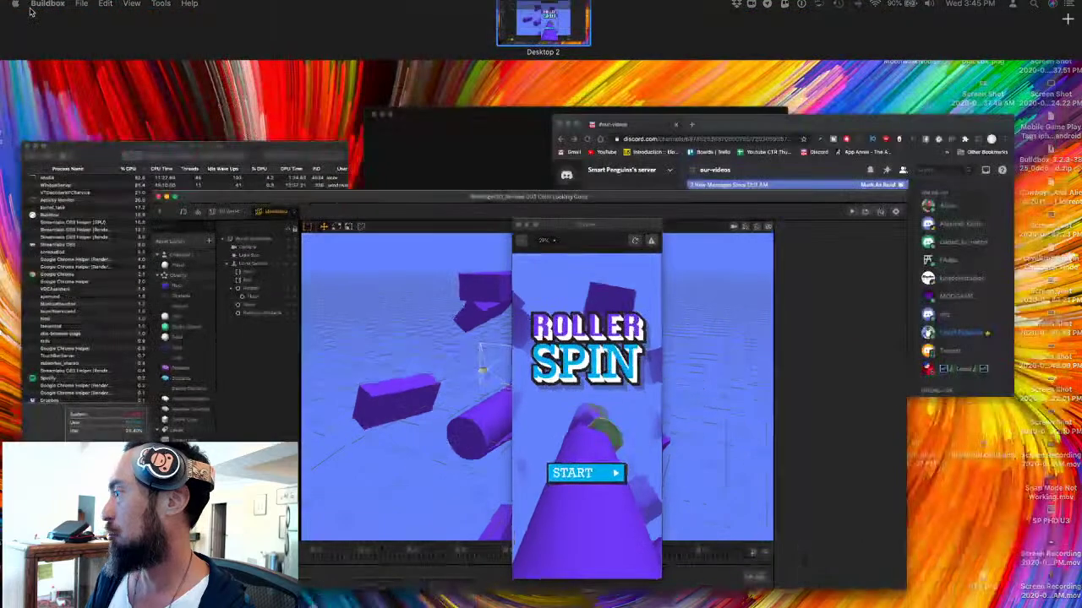
left_click(622, 543)
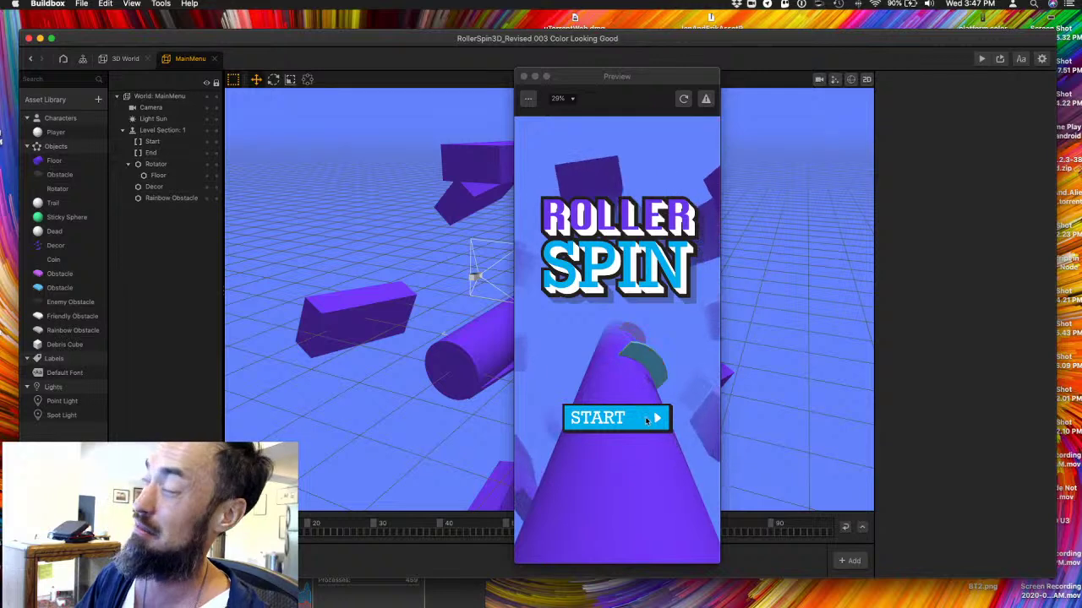
left_click(614, 439)
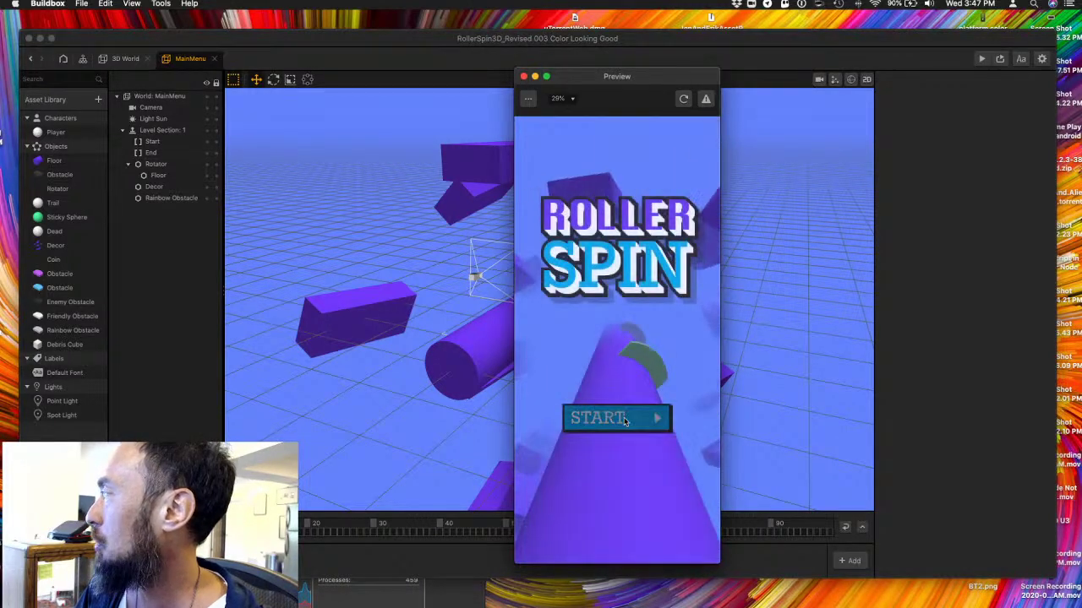
left_click(125, 58)
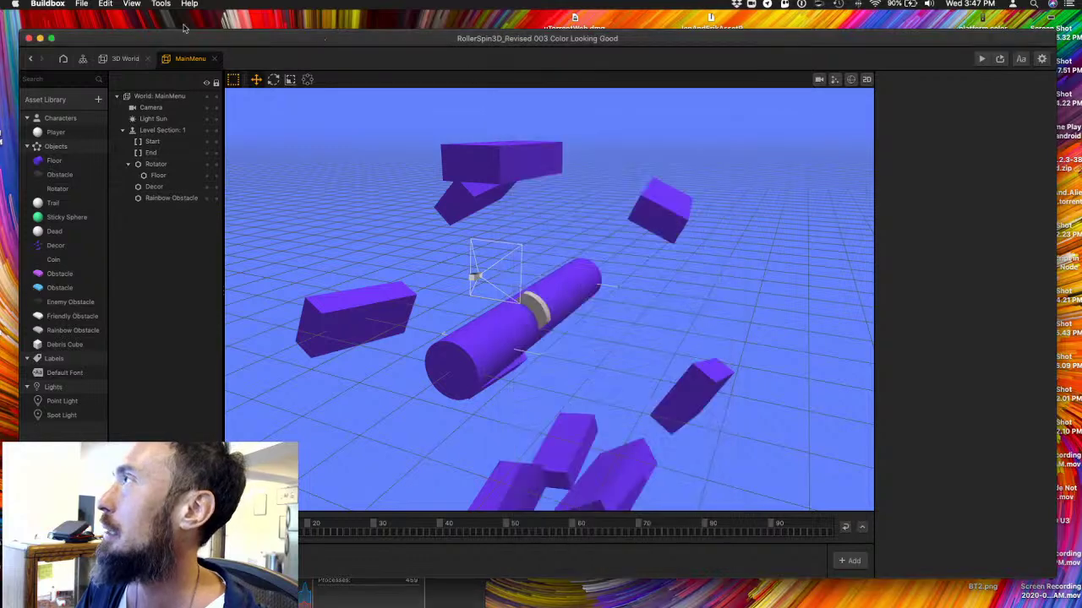
- Show the game's scene node map and reroute the Start node's Load connection from MainMenu to the 3D World node
left_click(82, 58)
left_click_drag(403, 341, 404, 400)
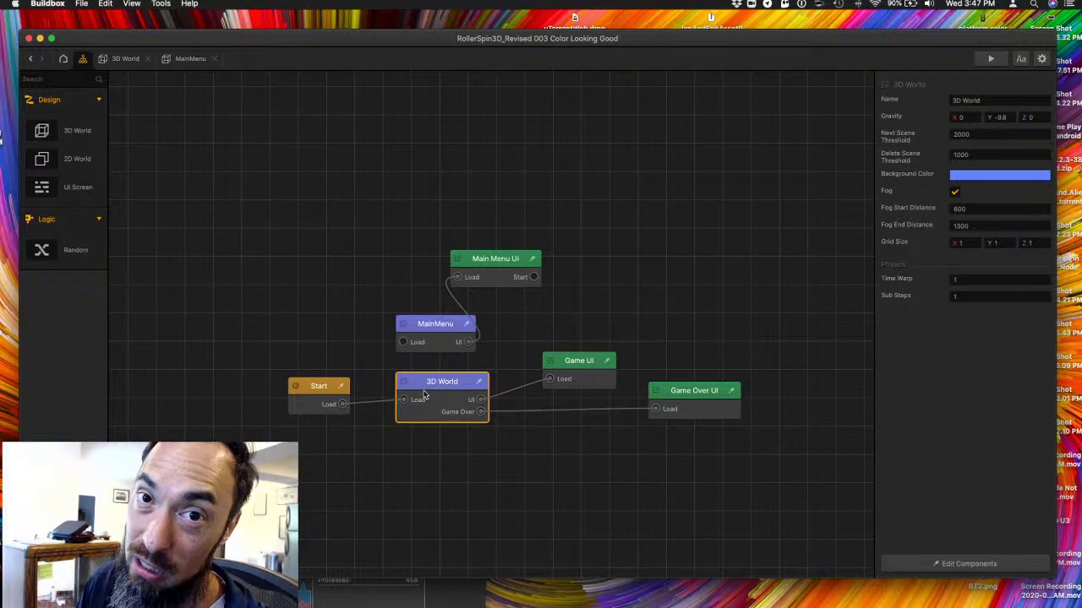
key("ctrl+Up")
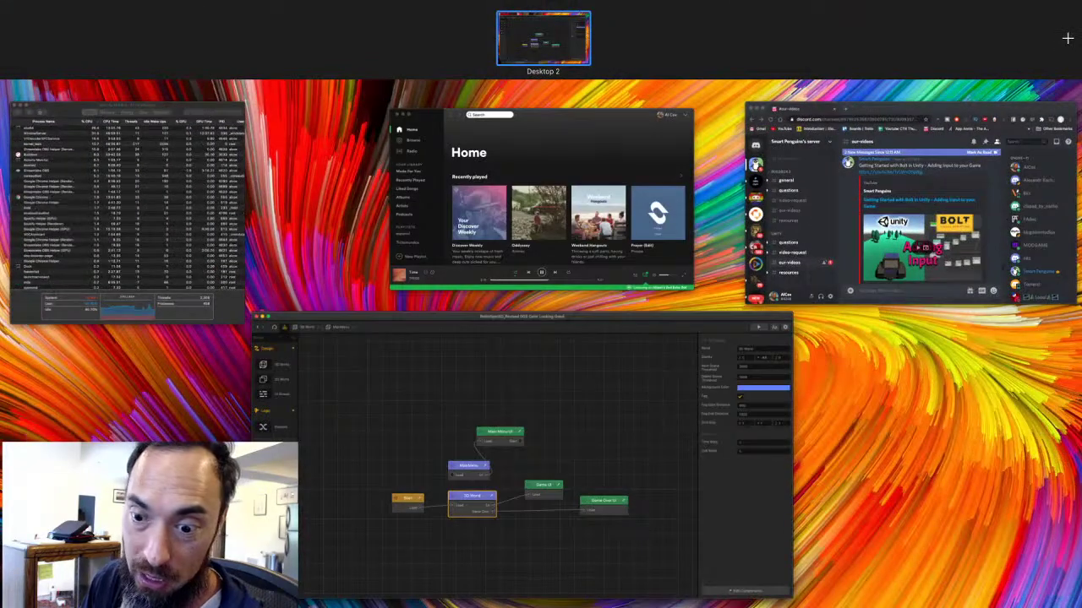
key("ctrl+Up")
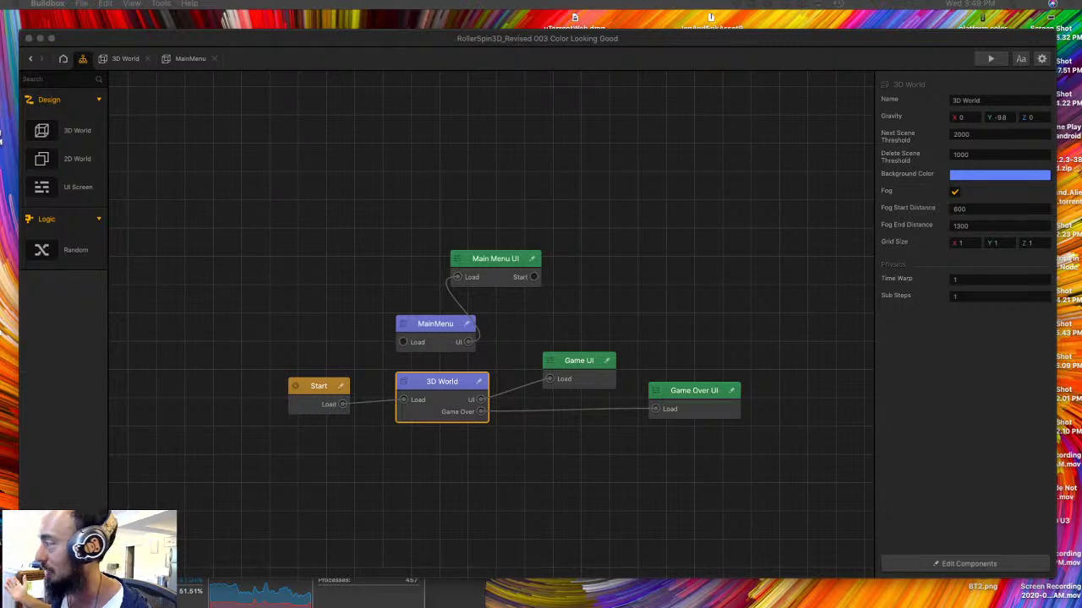
key("ctrl+Up")
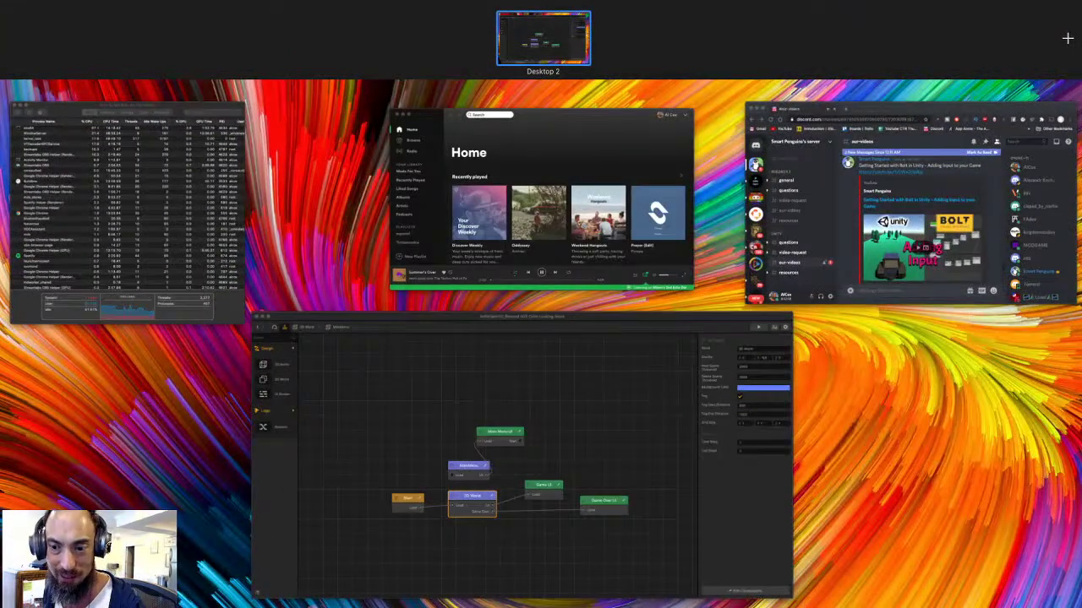
key("ctrl+Up")
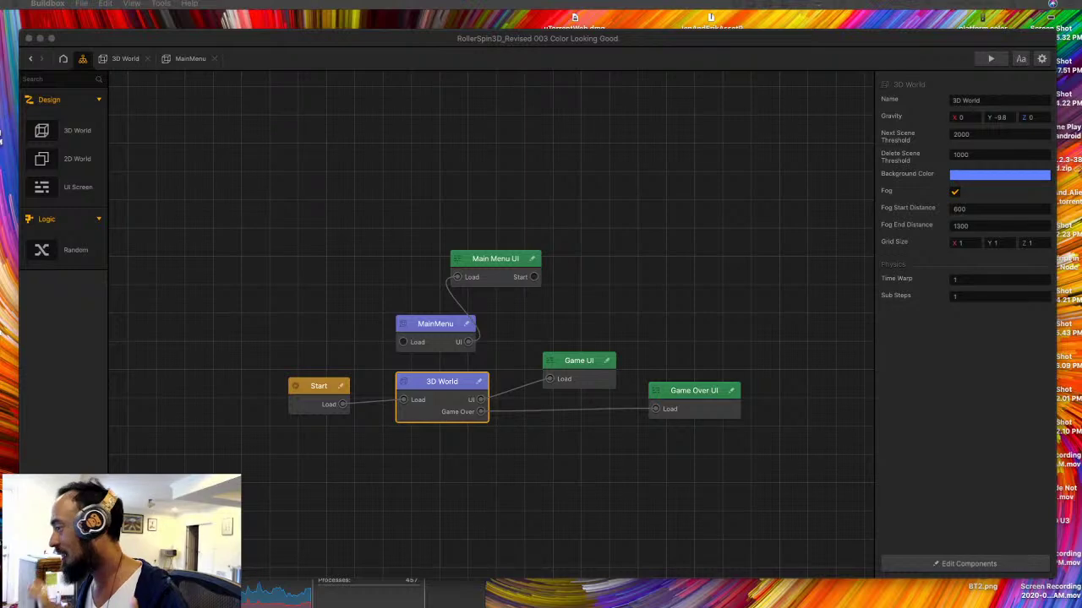
- Return to the scene map and open the 3D World node's scene for editing
key("ctrl+Up")
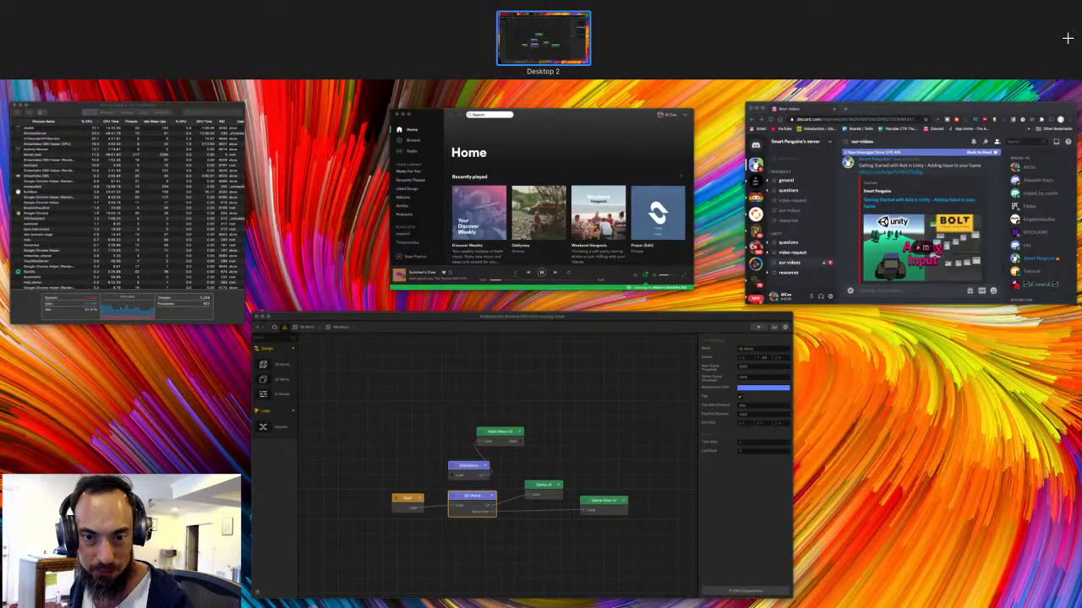
key("ctrl+Up")
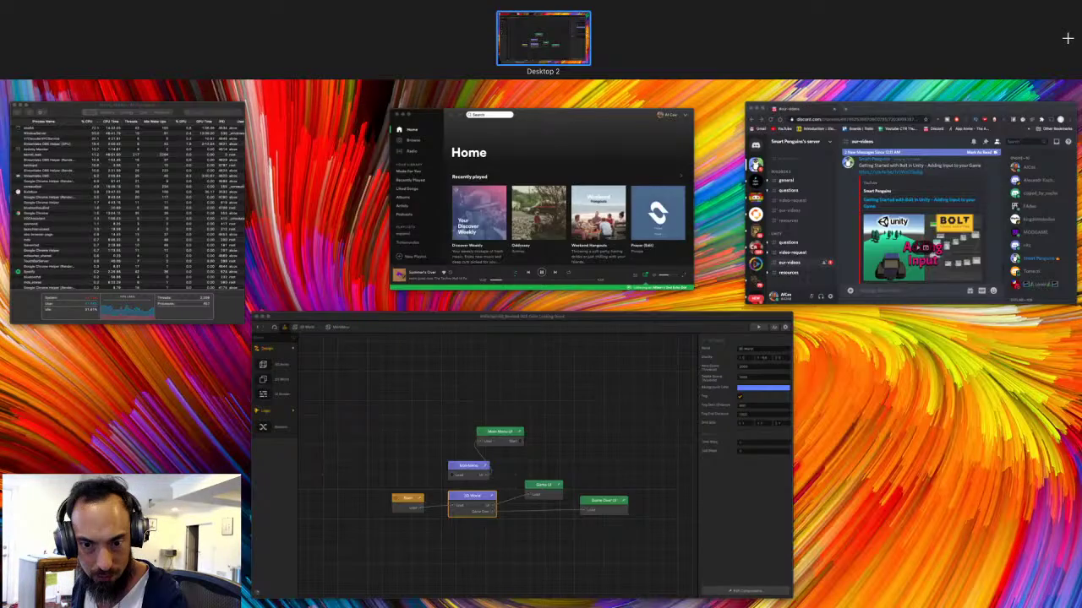
left_click(311, 436)
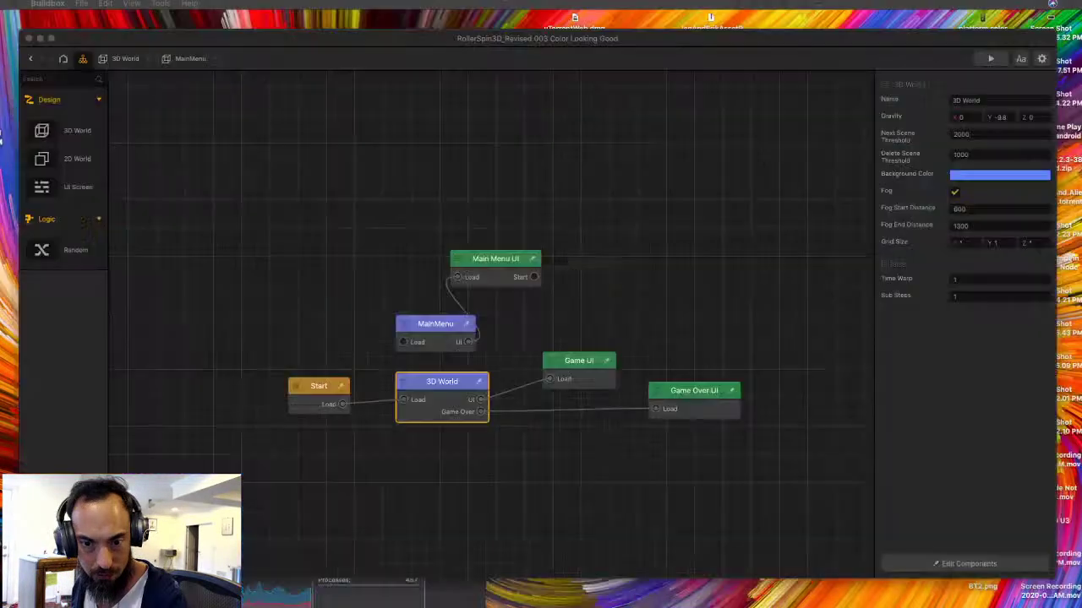
left_click(367, 510)
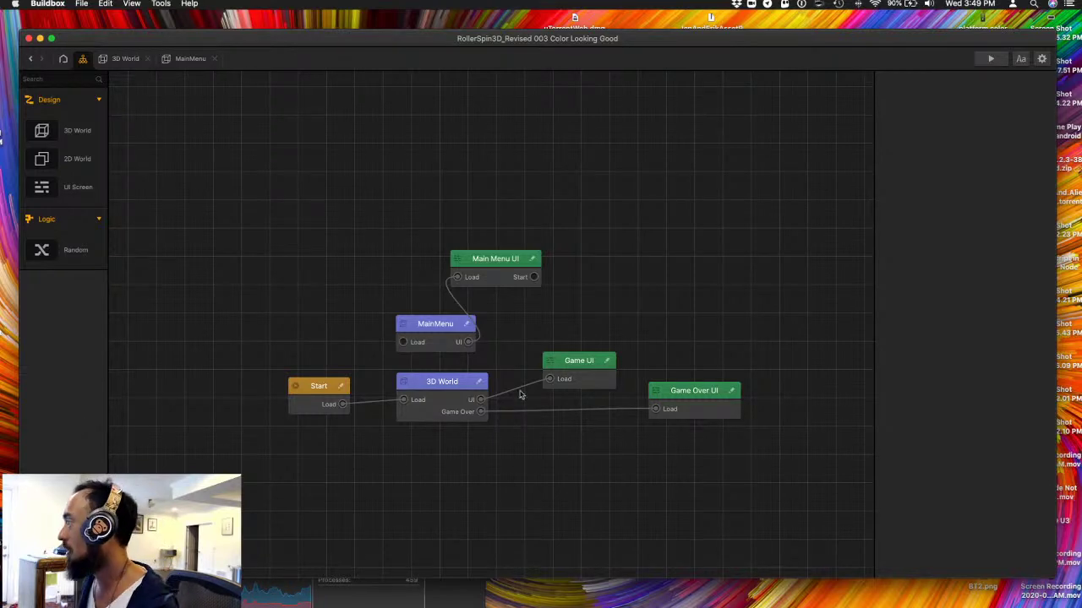
double_click(457, 412)
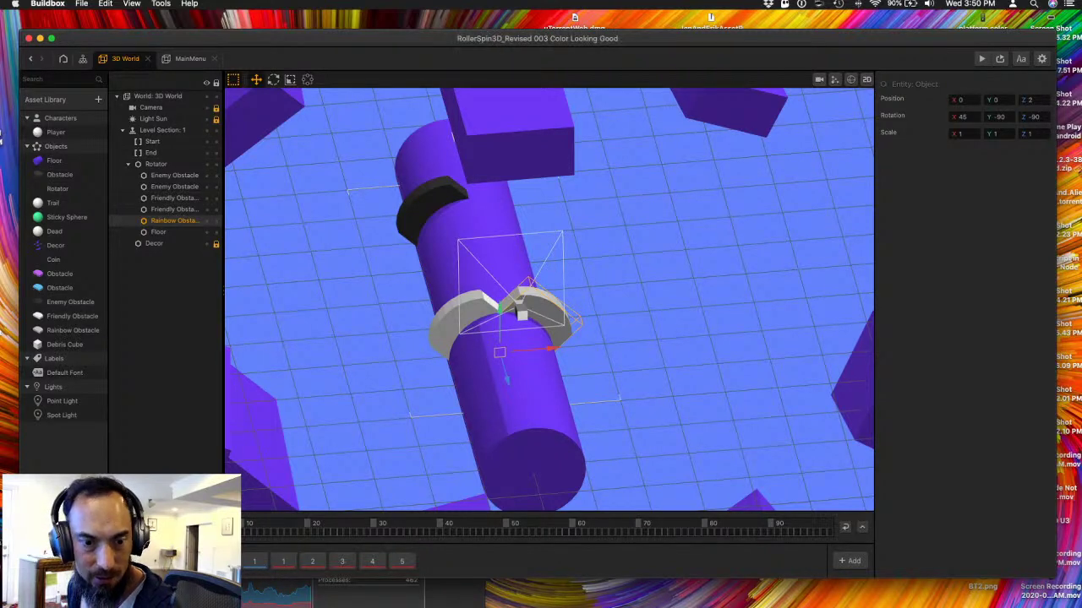
- Switch to Chrome with the Medium article "Ketchapp — Kings to Copy Kings" and close the #our-videos tab
key("super+Tab")
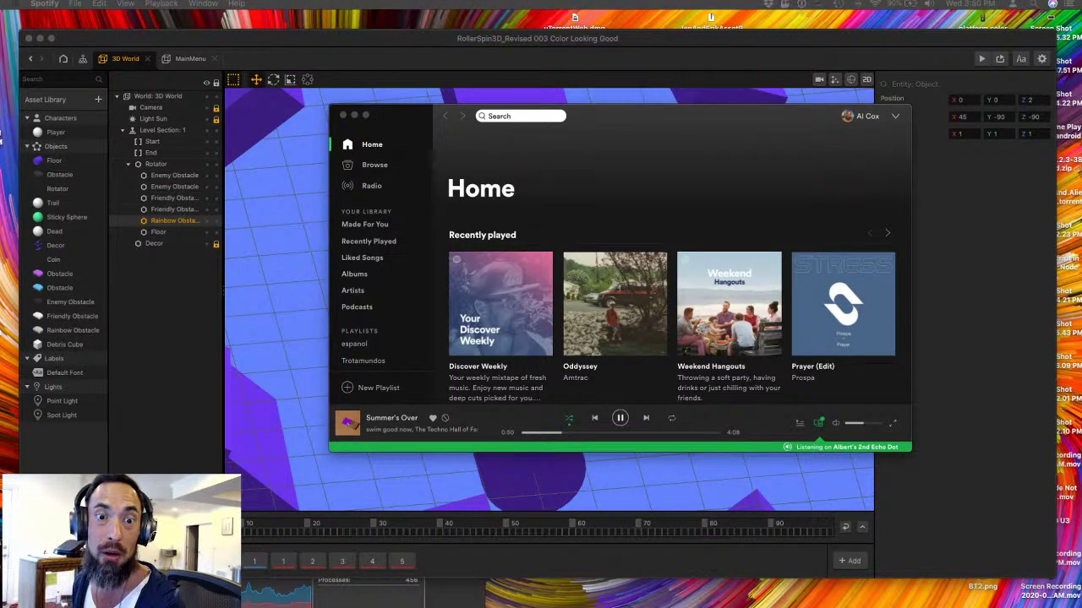
key("super+Tab")
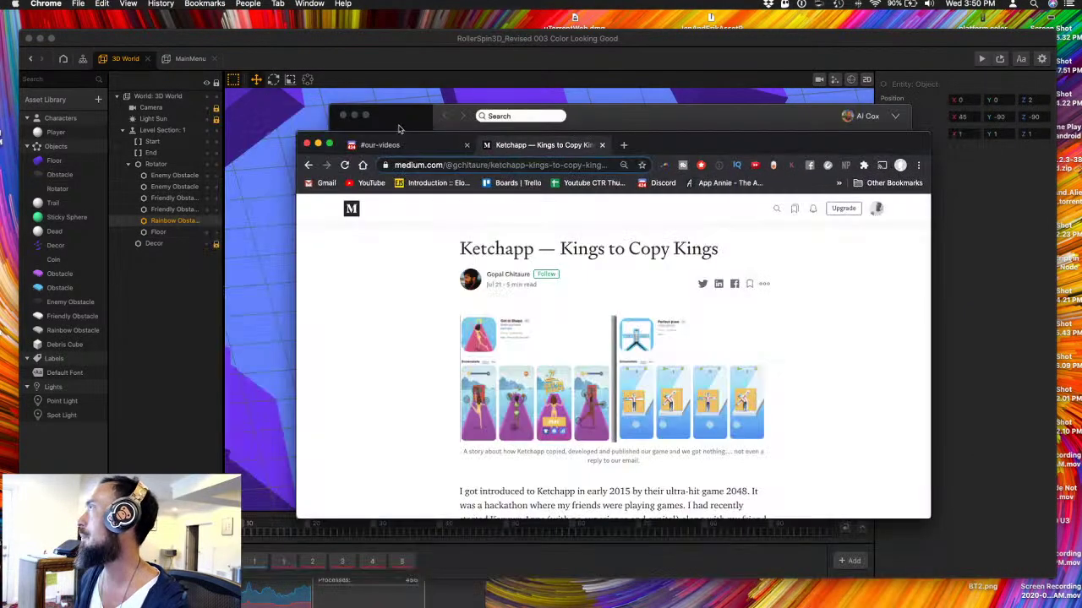
left_click(467, 144)
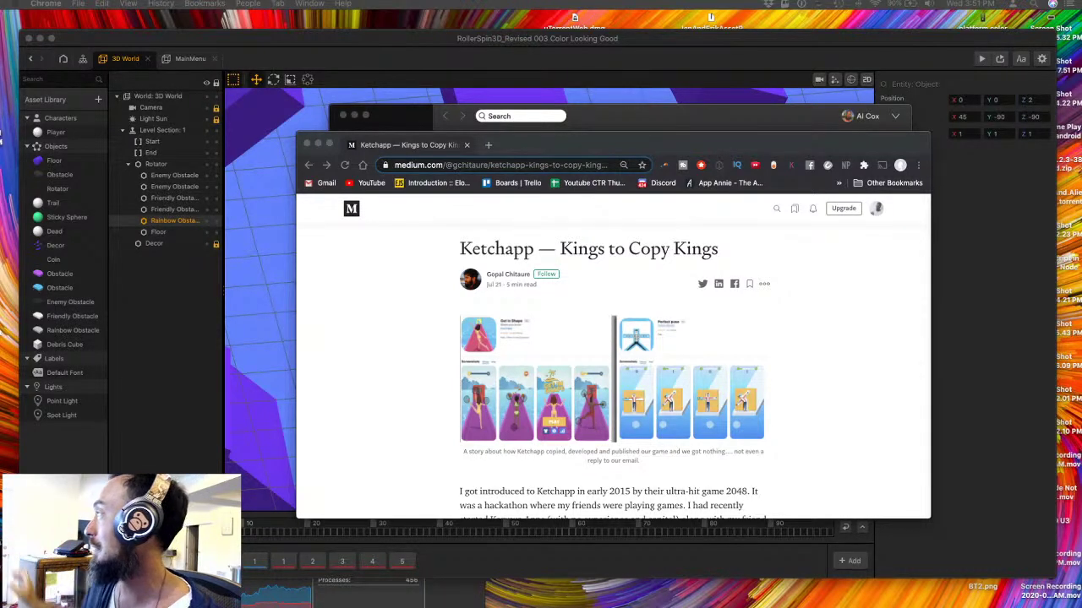
- Read through the Medium article on Ketchapp from its introduction down to the "Sweet sweet rejection!" section
scroll(675, 363, "down", 1)
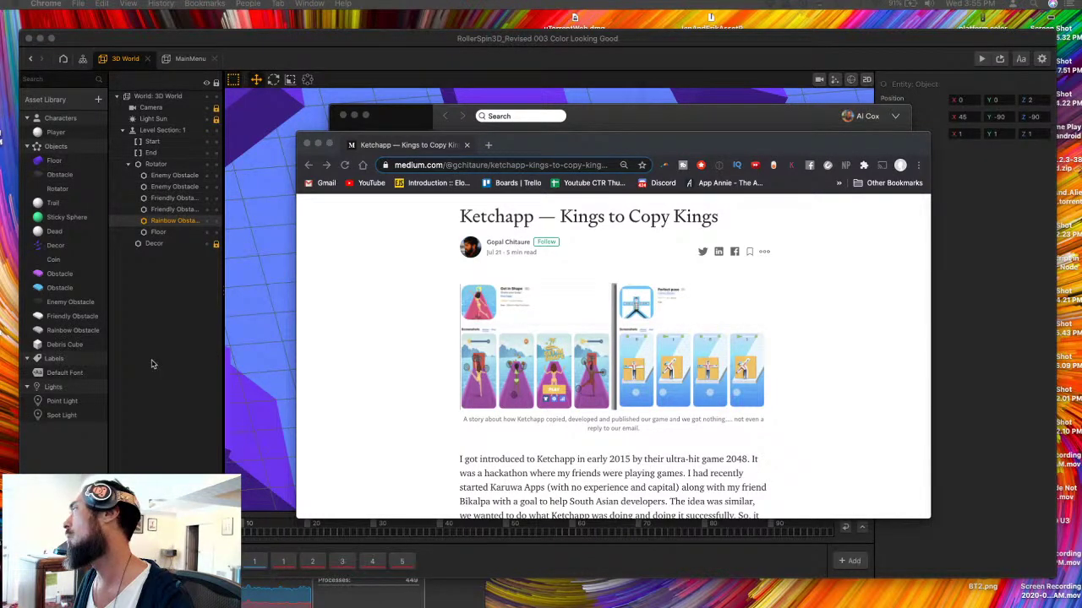
scroll(643, 409, "down", 3)
scroll(643, 408, "up", 2)
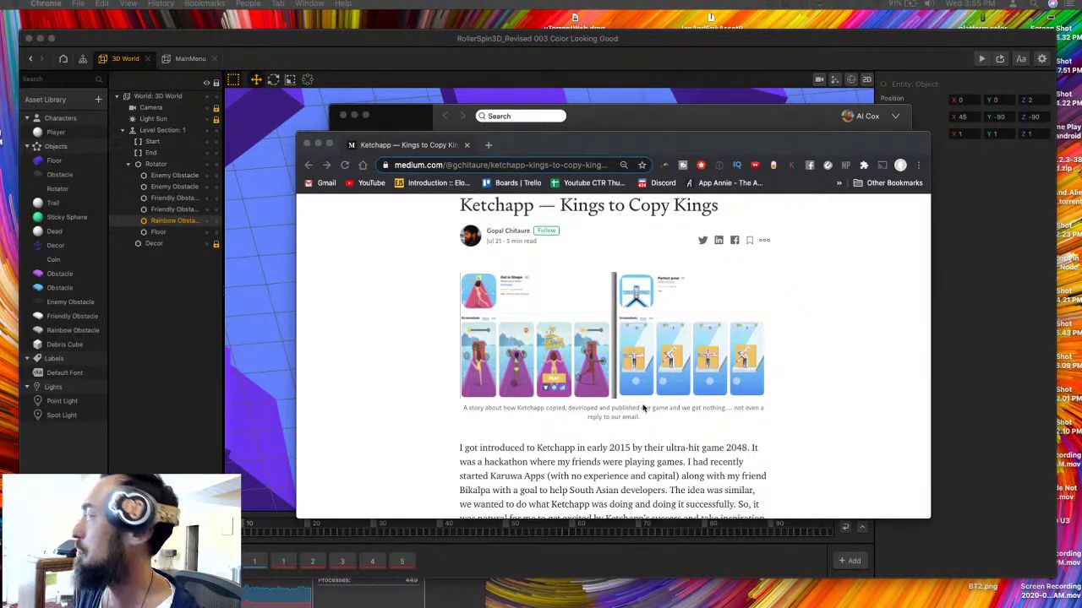
scroll(643, 409, "up", 2)
scroll(643, 409, "down", 1)
scroll(643, 409, "down", 6)
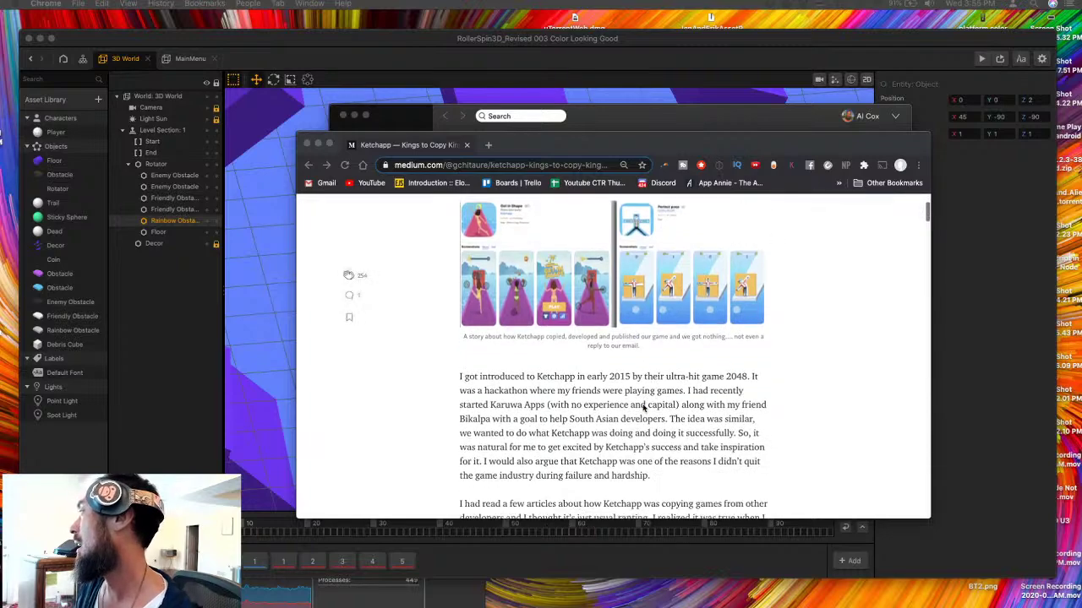
scroll(643, 409, "down", 10)
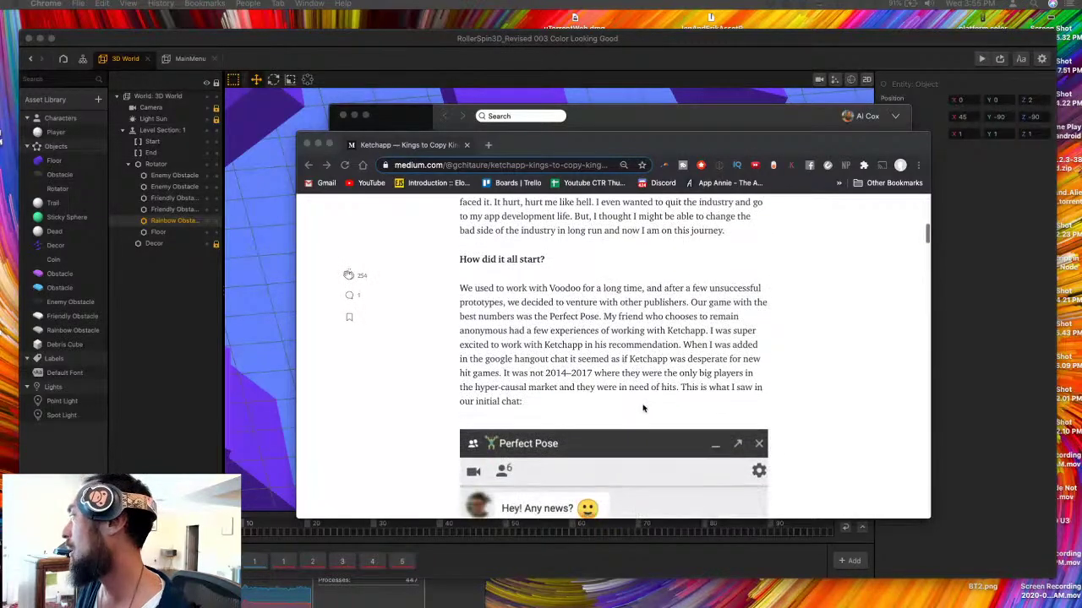
scroll(643, 409, "down", 3)
scroll(643, 409, "up", 1)
scroll(643, 409, "down", 4)
scroll(643, 409, "down", 1)
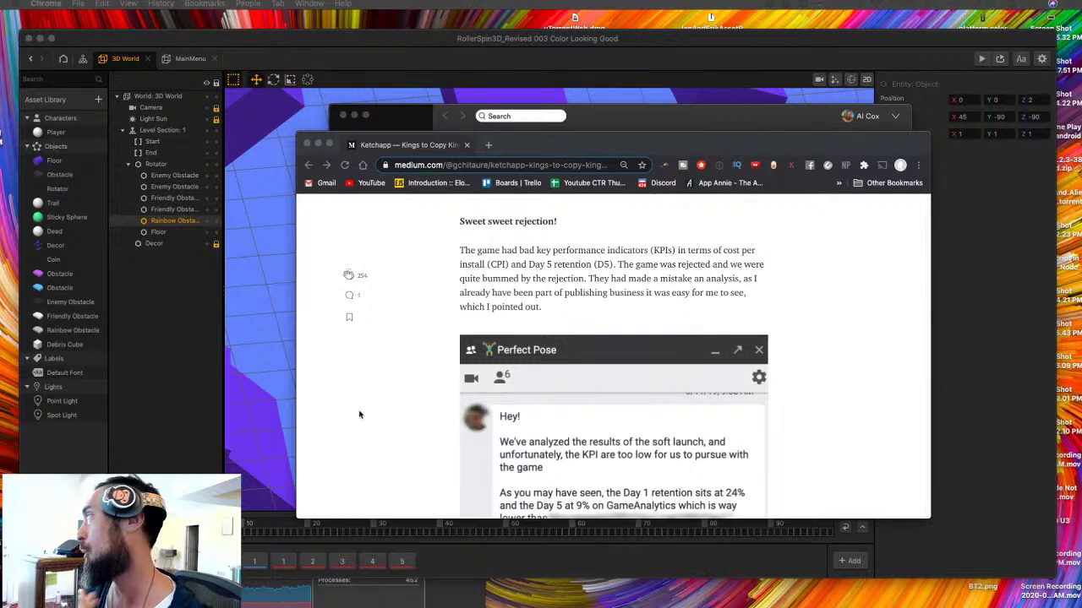
- Select the article's web address, skim the article again from its title to the release-date comparison, and close the browser window
left_click(423, 167)
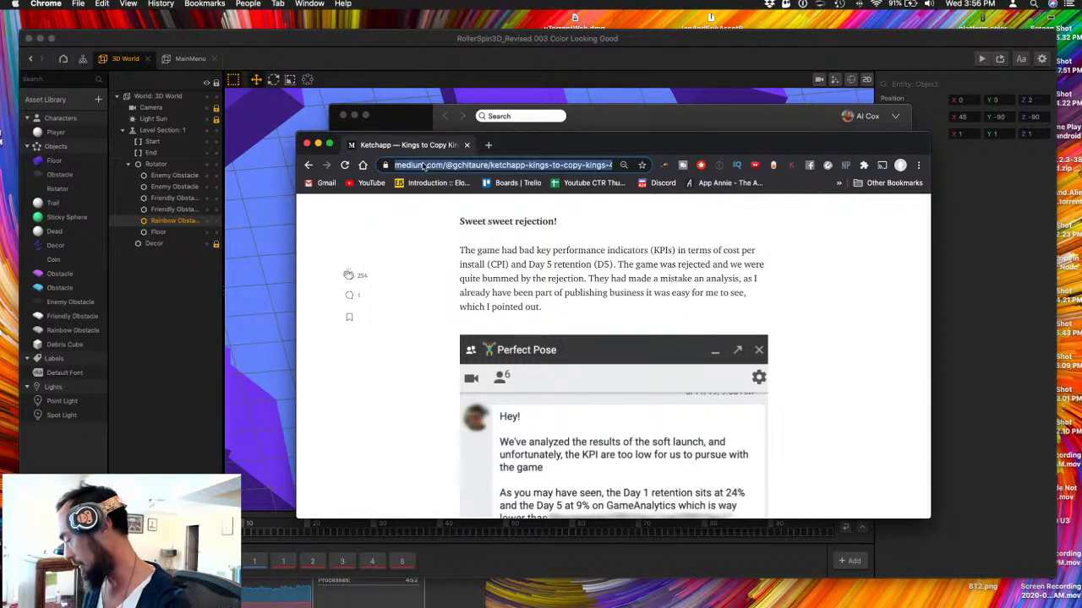
left_click(505, 302)
scroll(515, 288, "up", 10)
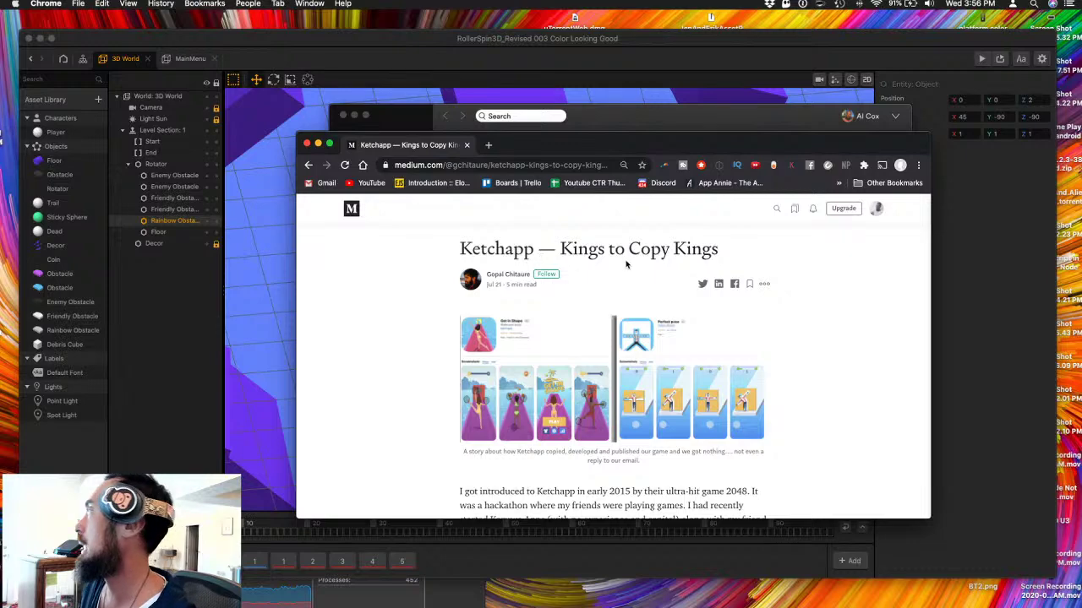
scroll(626, 264, "down", 15)
scroll(625, 264, "down", 20)
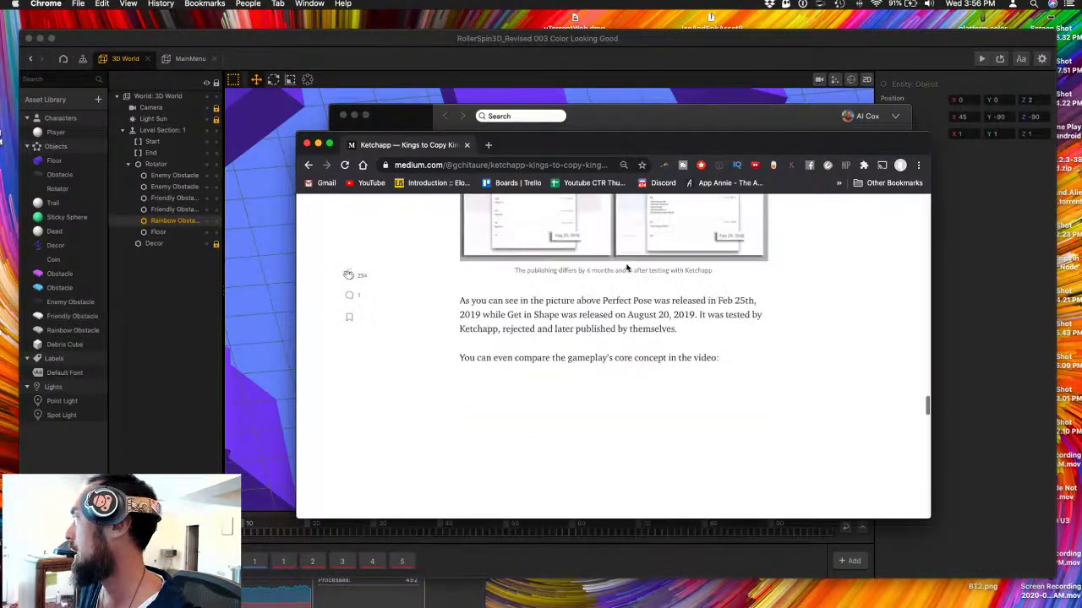
left_click(306, 145)
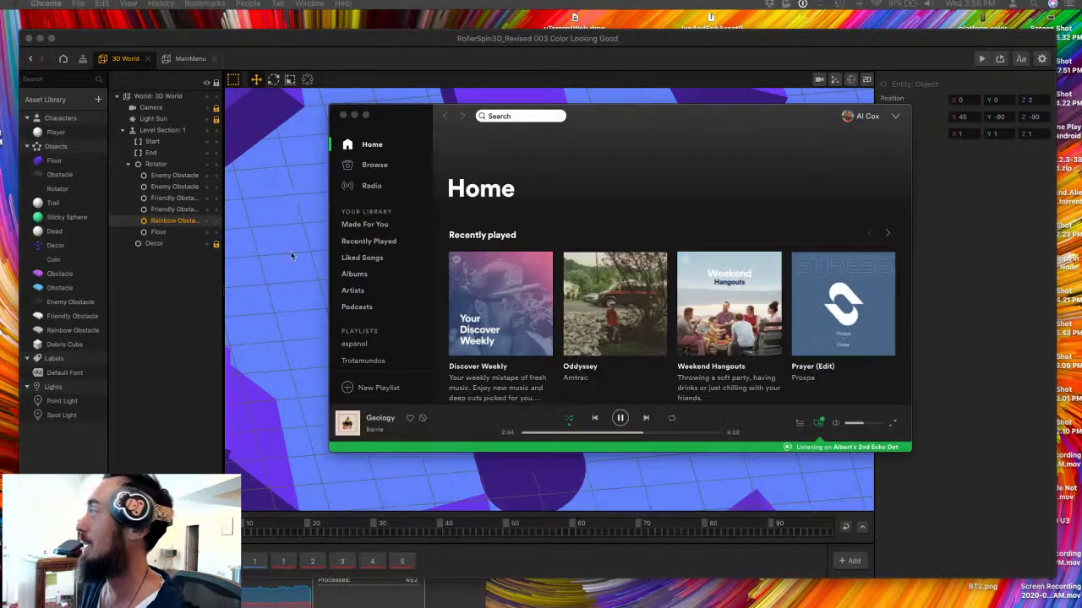
- Switch back to Buildbox and test-play the game in a preview of the 3D World scene
left_click(322, 304)
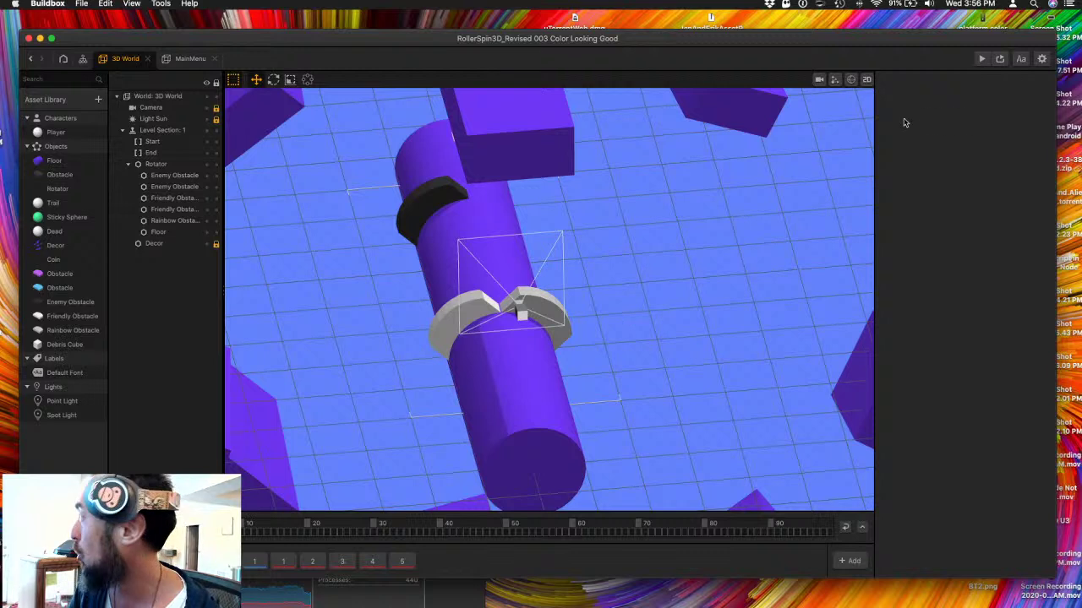
left_click(982, 60)
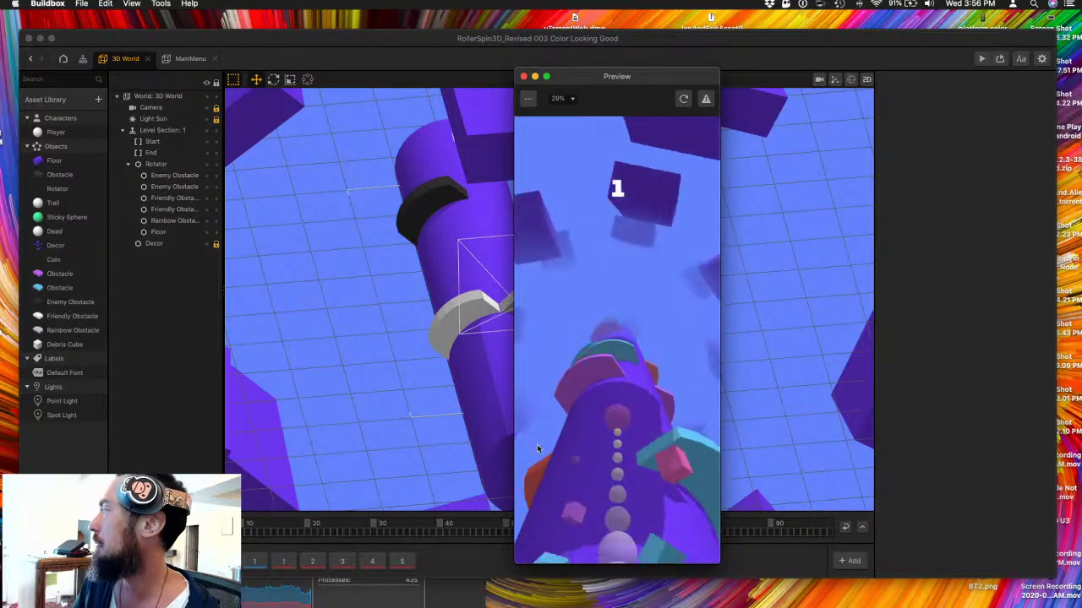
key("ctrl+Up")
key("Escape")
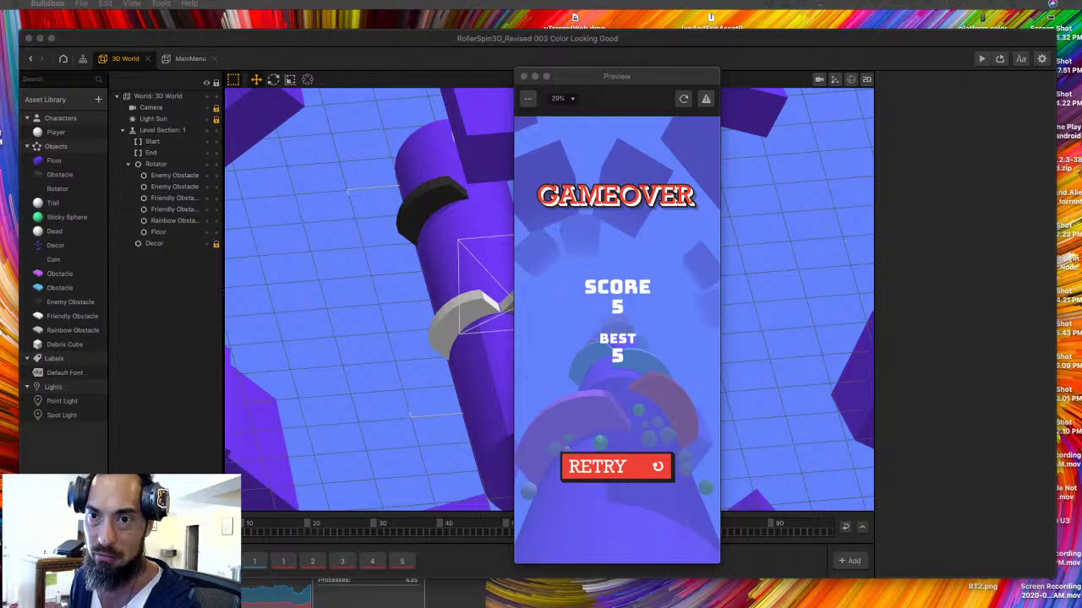
- View gumroad.com/l/RUNDk/makegames, the Buildbox 3D Pack page, in a new Chrome window and minimize that window
key("super+Tab")
key("super+n")
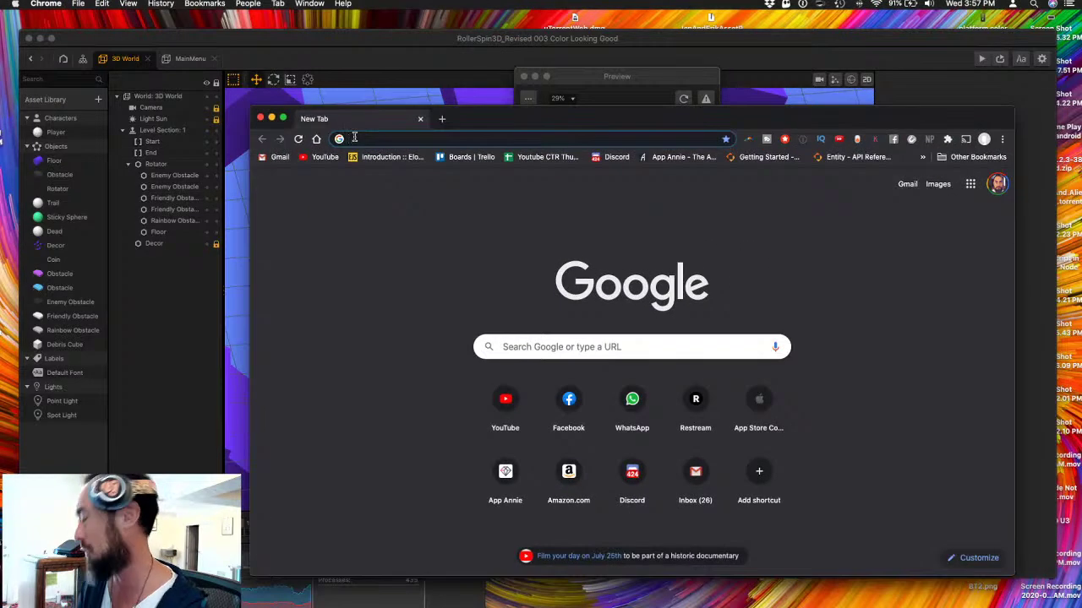
type("https://gumroad.com/l/RUNDk/makegames")
key("Return")
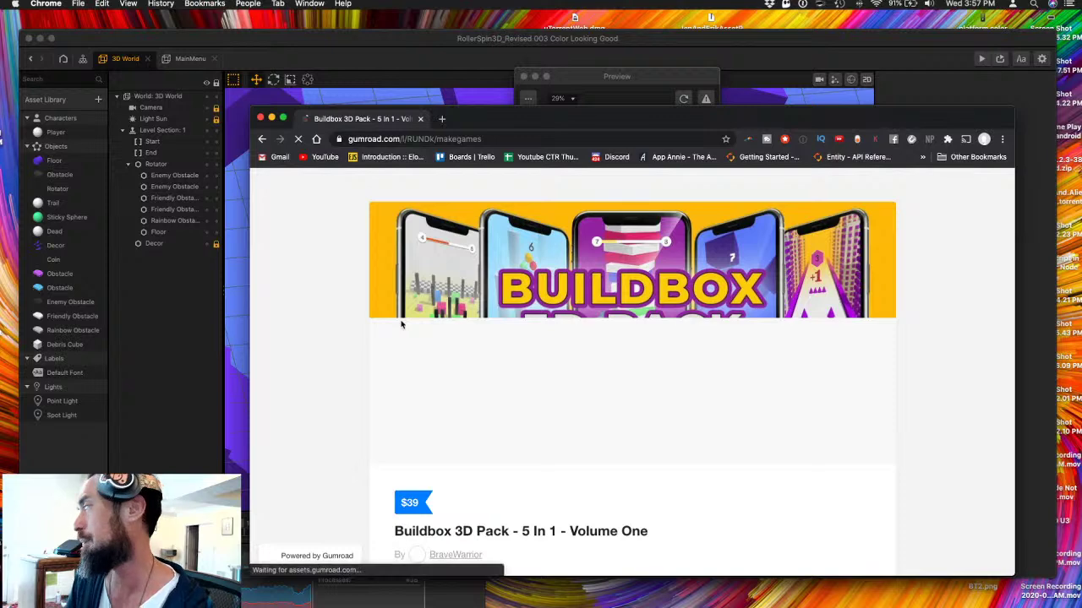
scroll(498, 411, "down", 1)
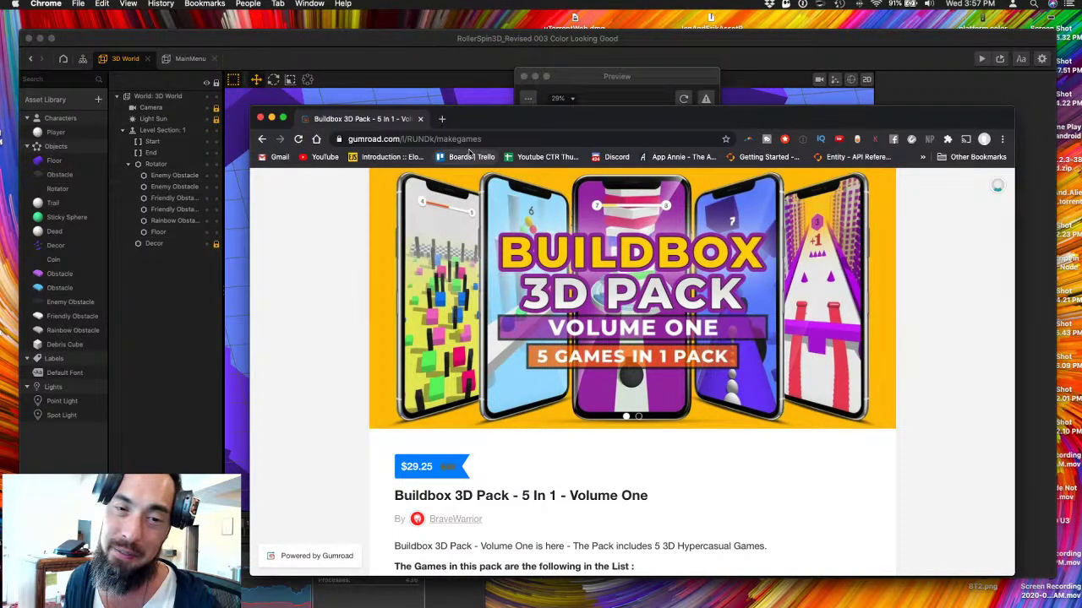
key("ctrl+Up")
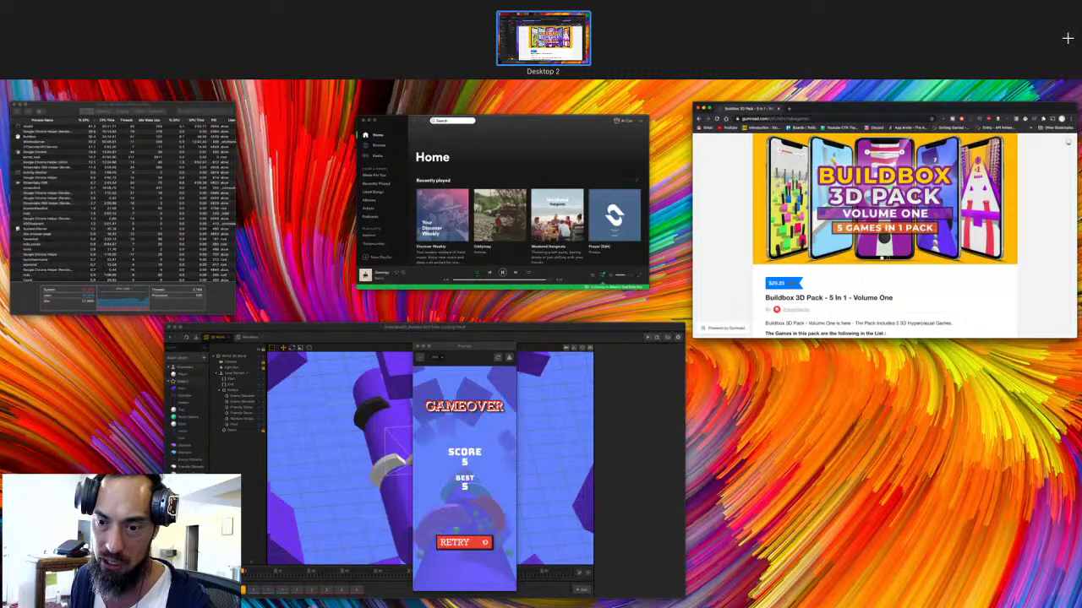
key("ctrl+Up")
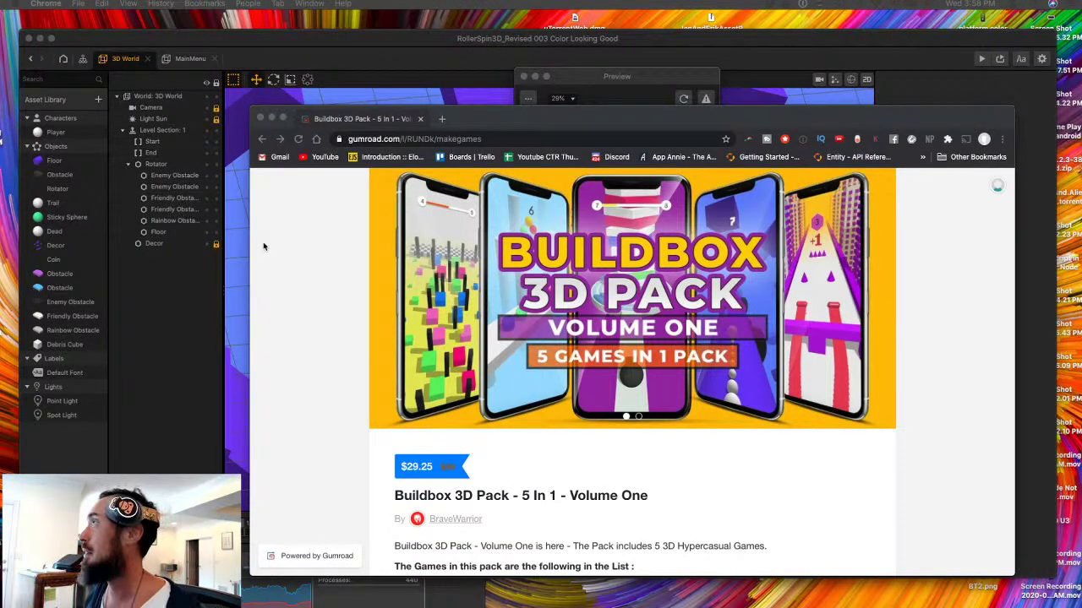
left_click(270, 119)
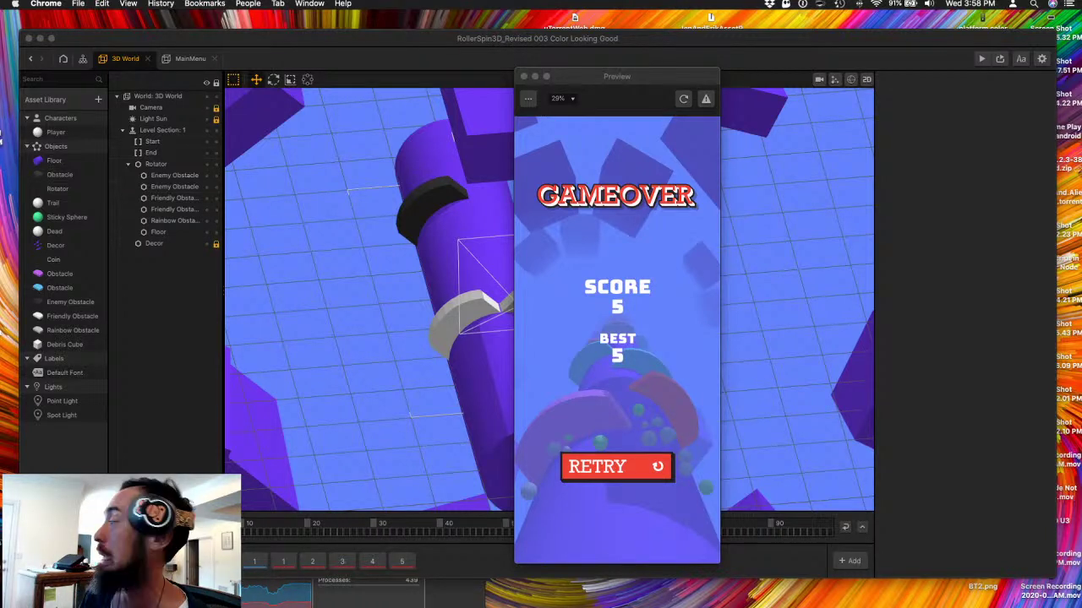
- Replay the game in the Buildbox preview from its game-over screen and close the preview window
left_click(623, 467)
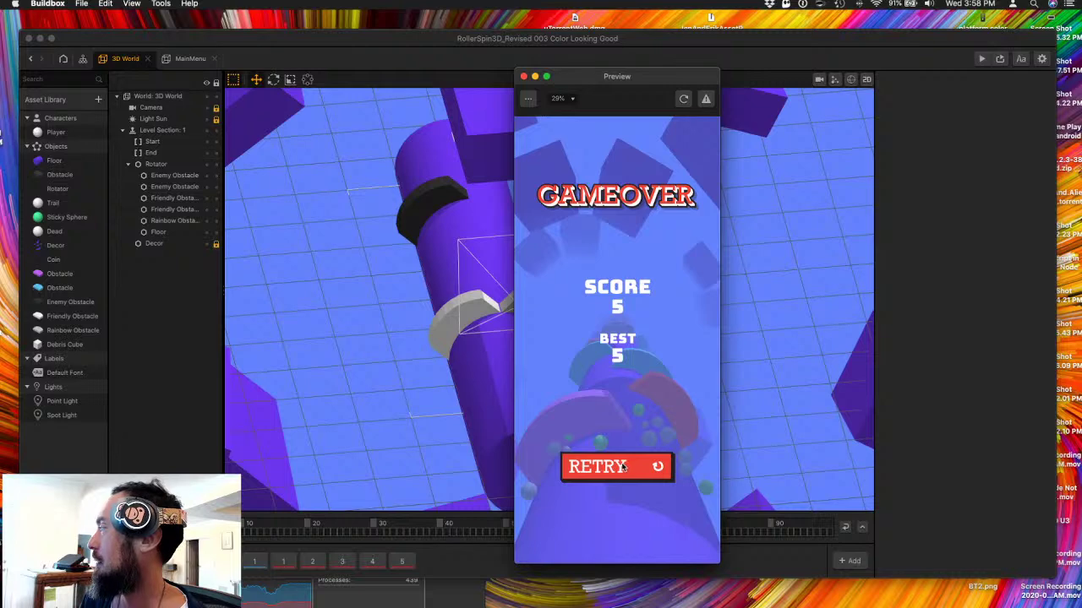
key("ctrl+Up")
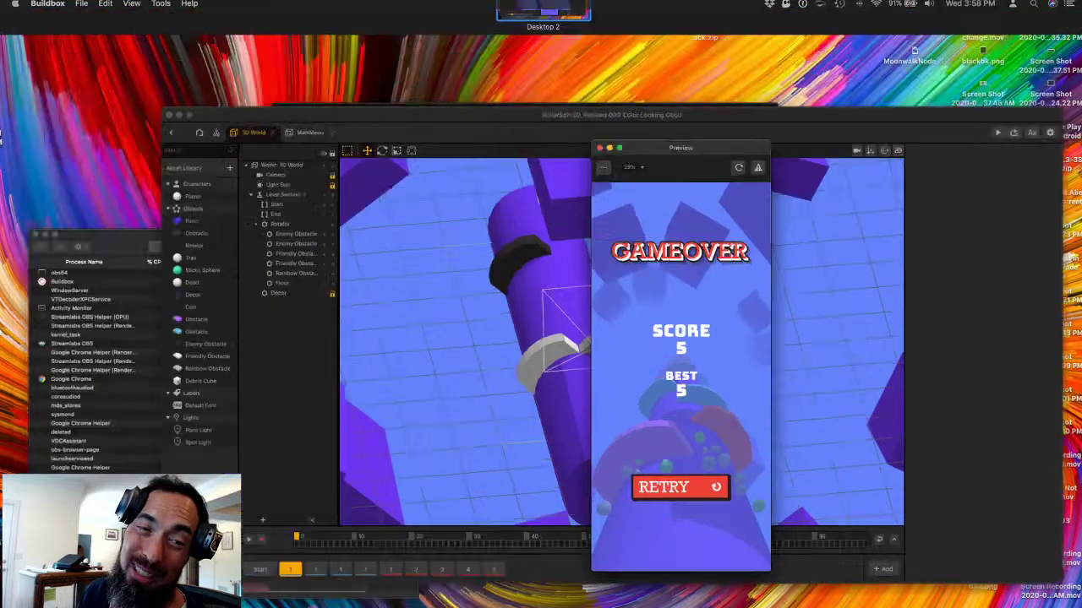
key("ctrl+Up")
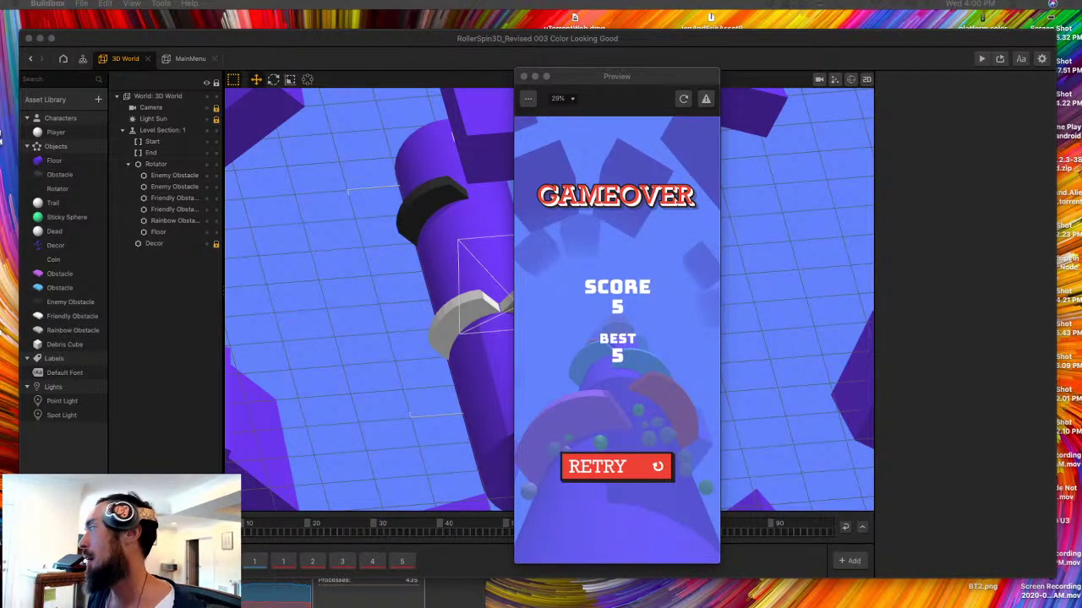
left_click(617, 545)
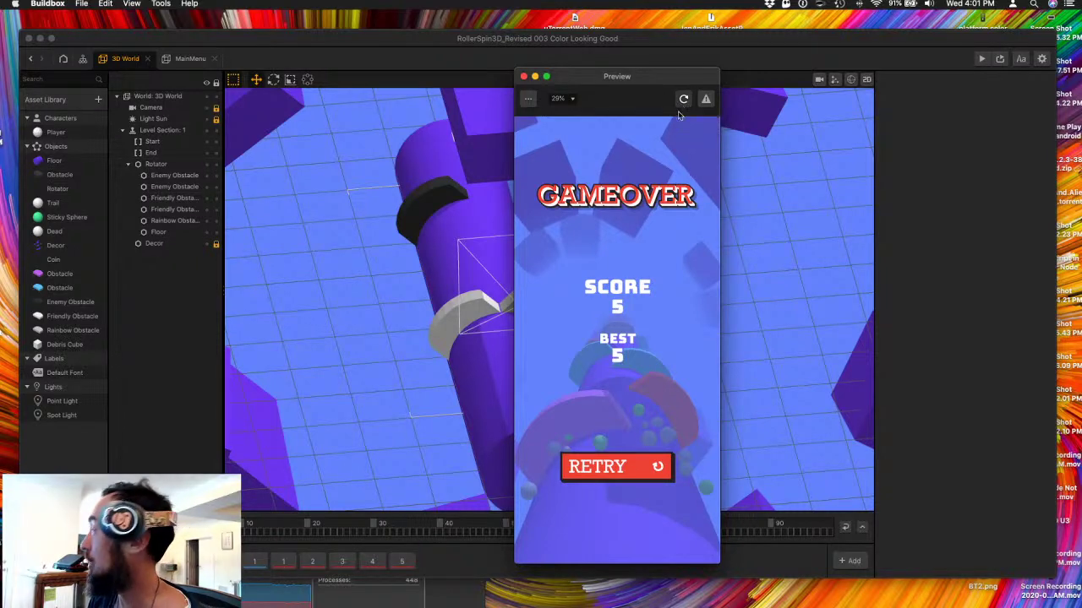
left_click(639, 500)
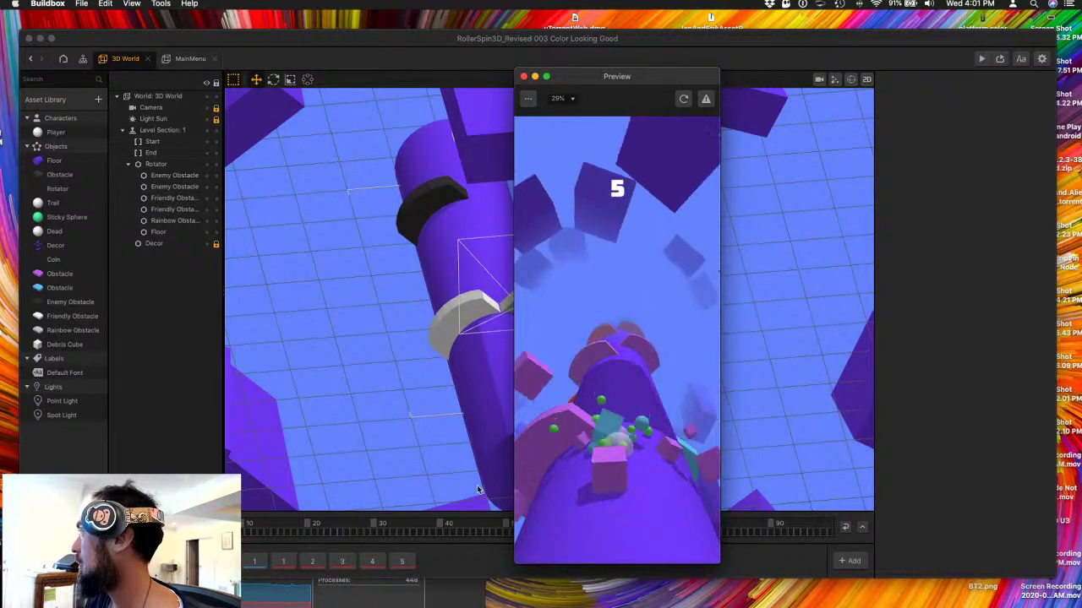
left_click(524, 76)
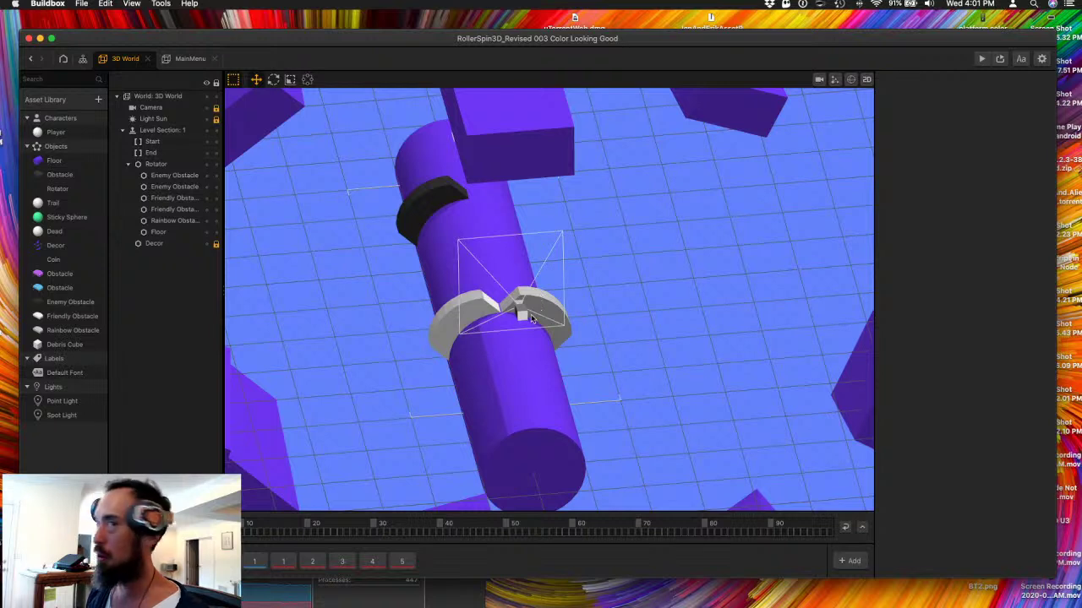
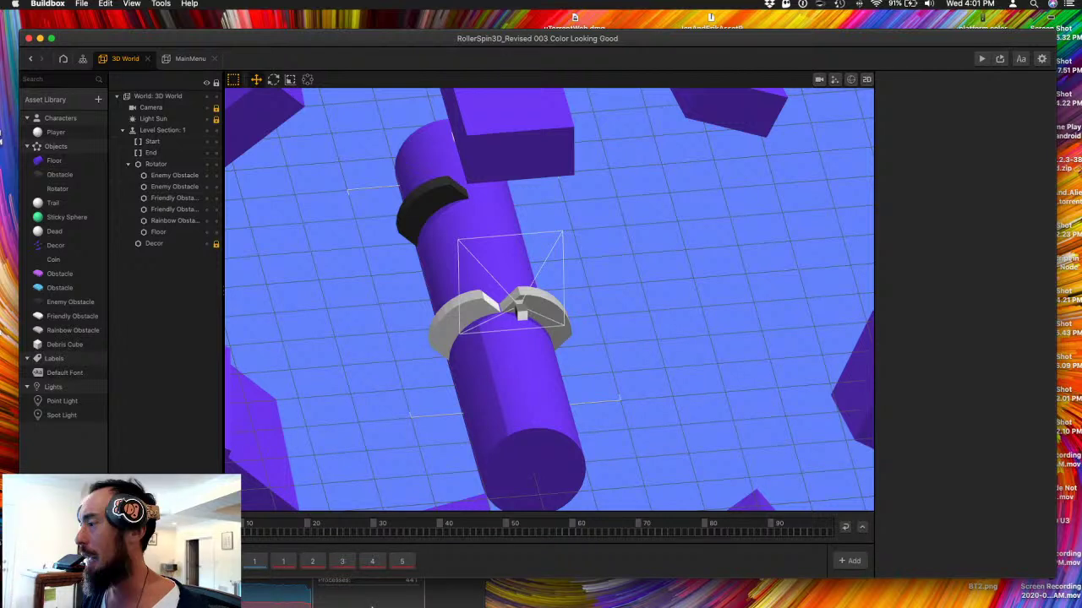
- Select the friendly and rainbow obstacles at Z 2 in turn and examine their placement around the cylinder from two angles
left_click(587, 361)
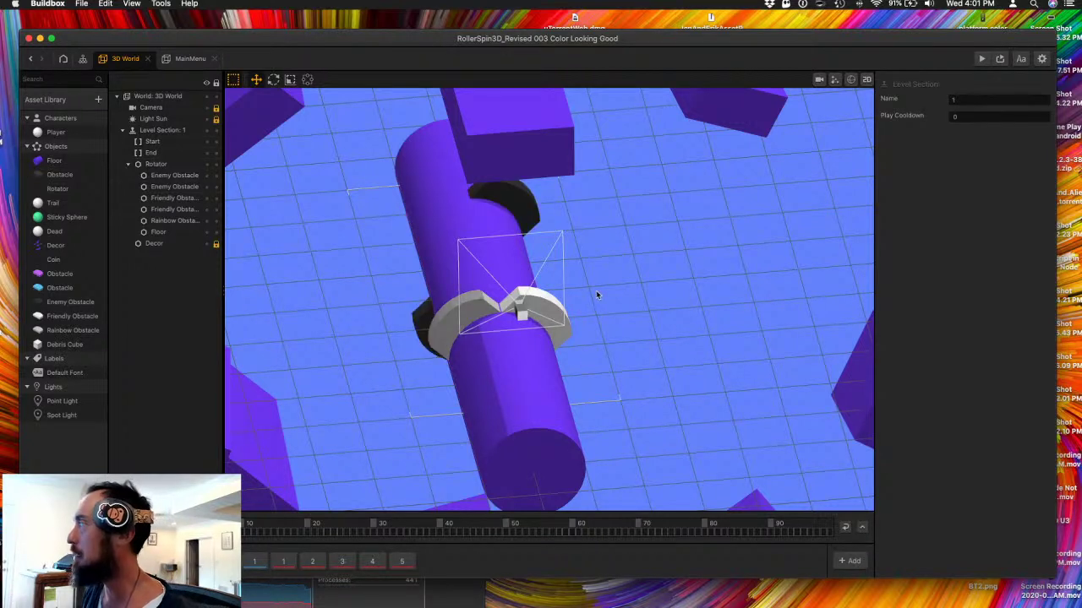
left_click(557, 337)
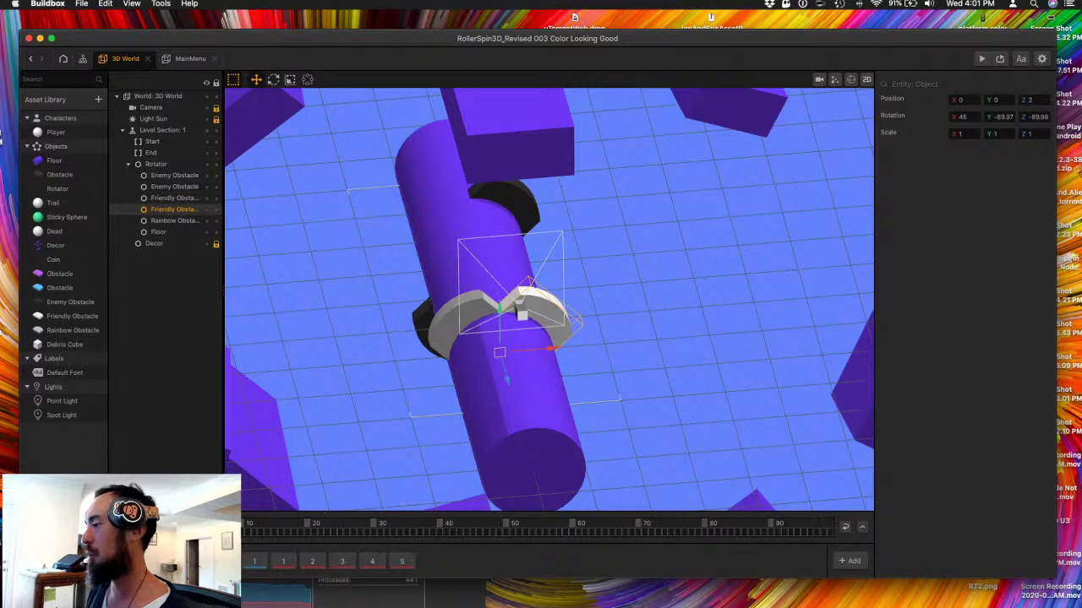
left_click(428, 381)
scroll(429, 381, "up", 3)
left_click(578, 348)
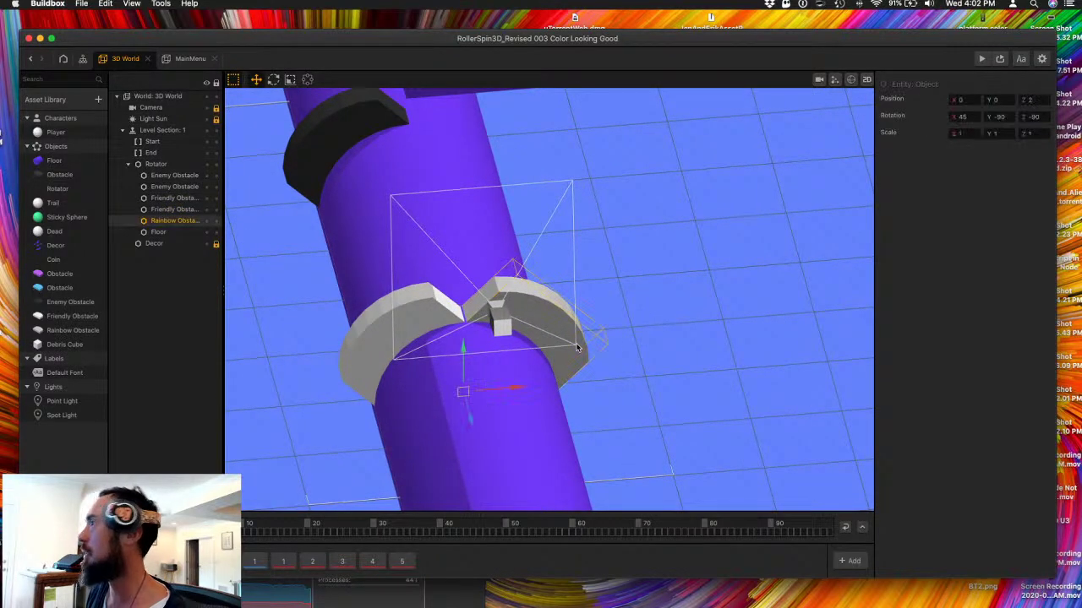
mouse_move(647, 404)
right_mouse_down()
mouse_move(626, 415)
mouse_move(647, 379)
mouse_move(656, 401)
right_mouse_up()
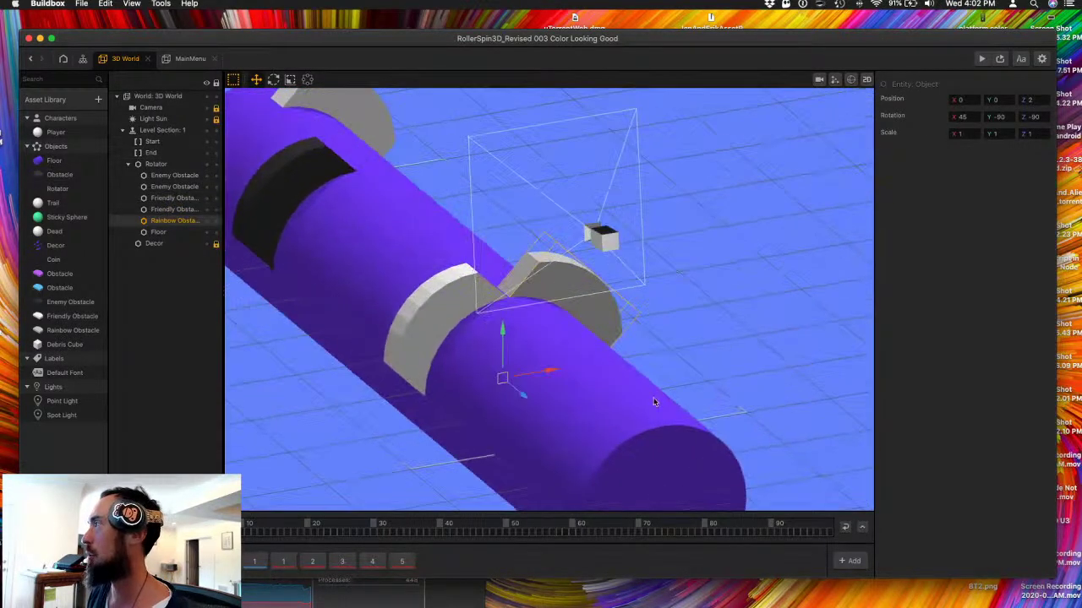
left_click(464, 327)
left_click(450, 336)
right_click_drag(429, 385, 510, 413)
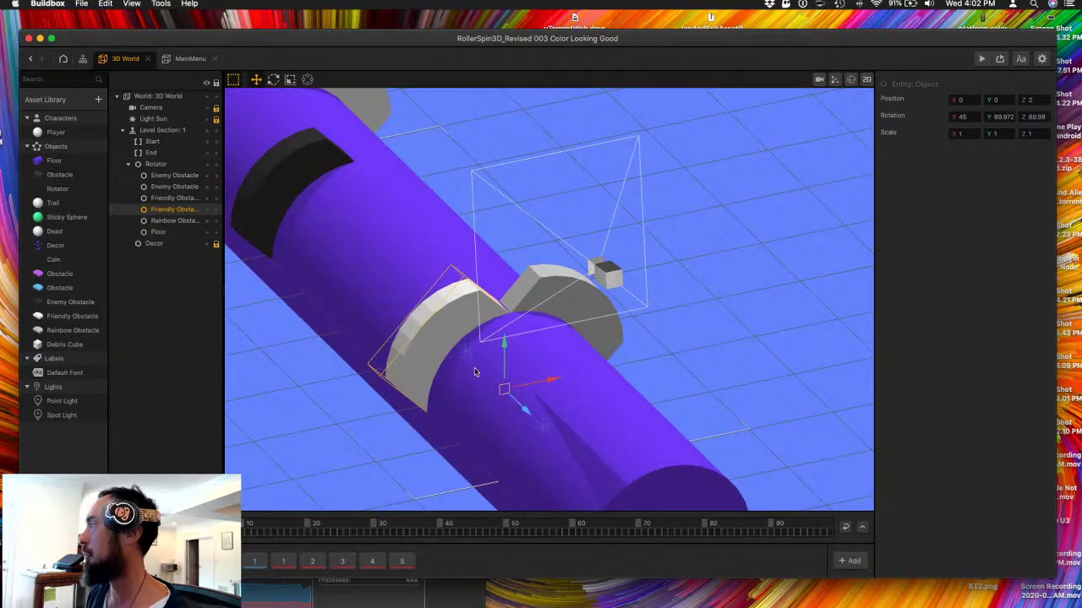
- Move the friendly obstacle from the front of the cylinder back to Z -2, in line with the black enemy obstacle
left_click(416, 323)
left_click_drag(416, 324, 368, 256)
key("e")
left_click_drag(322, 211, 350, 204)
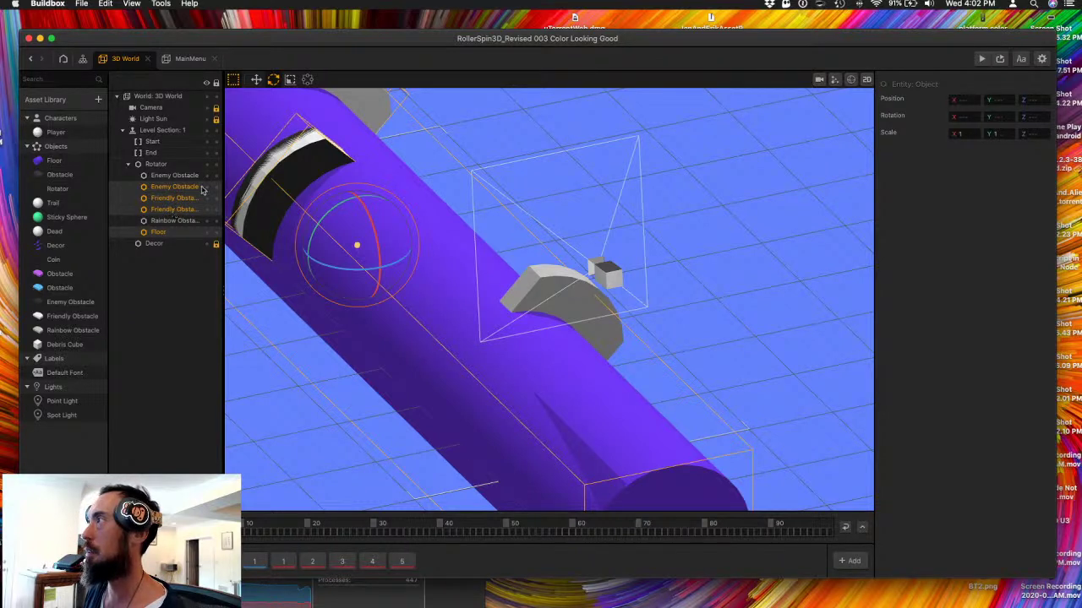
key("super+d")
key("super+z")
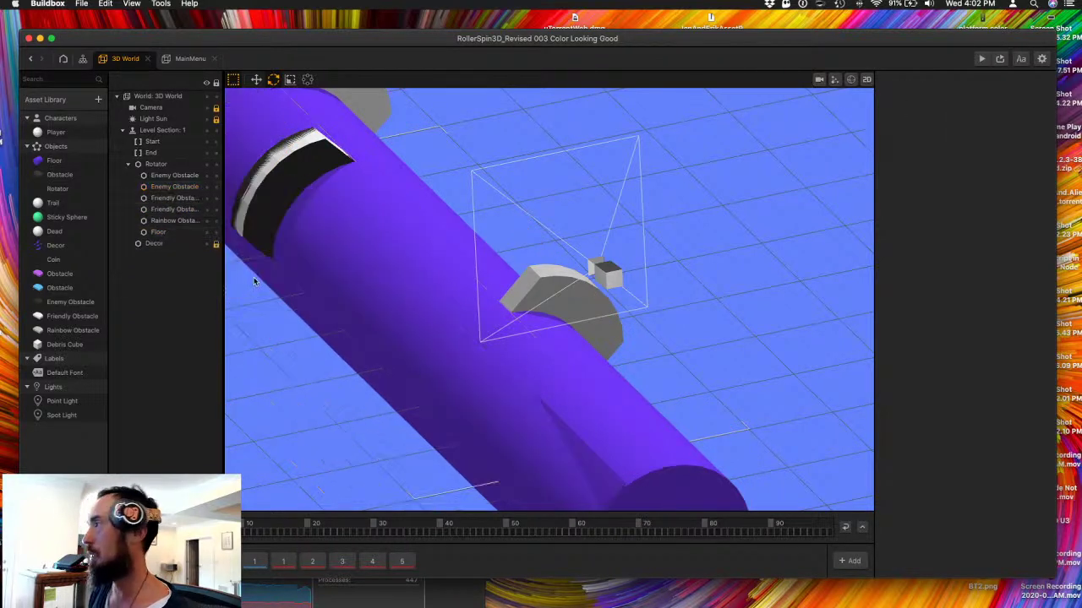
- Rotate the friendly obstacle at Z -4 around the cylinder and turn the one at Z -2 away from the black enemy obstacle
left_click(167, 199)
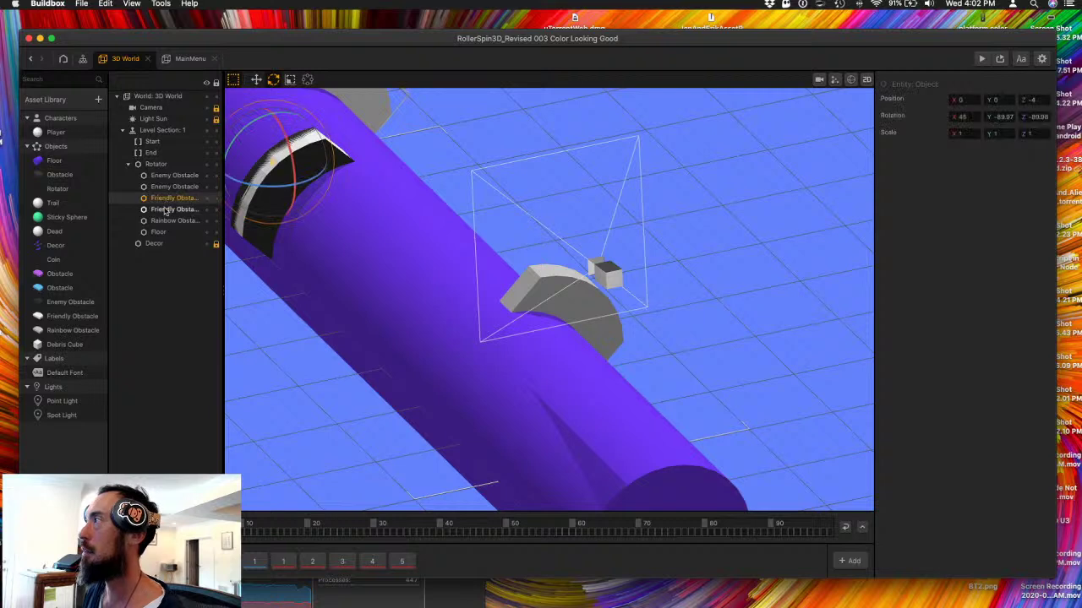
left_click_drag(245, 133, 258, 144)
left_click(173, 208)
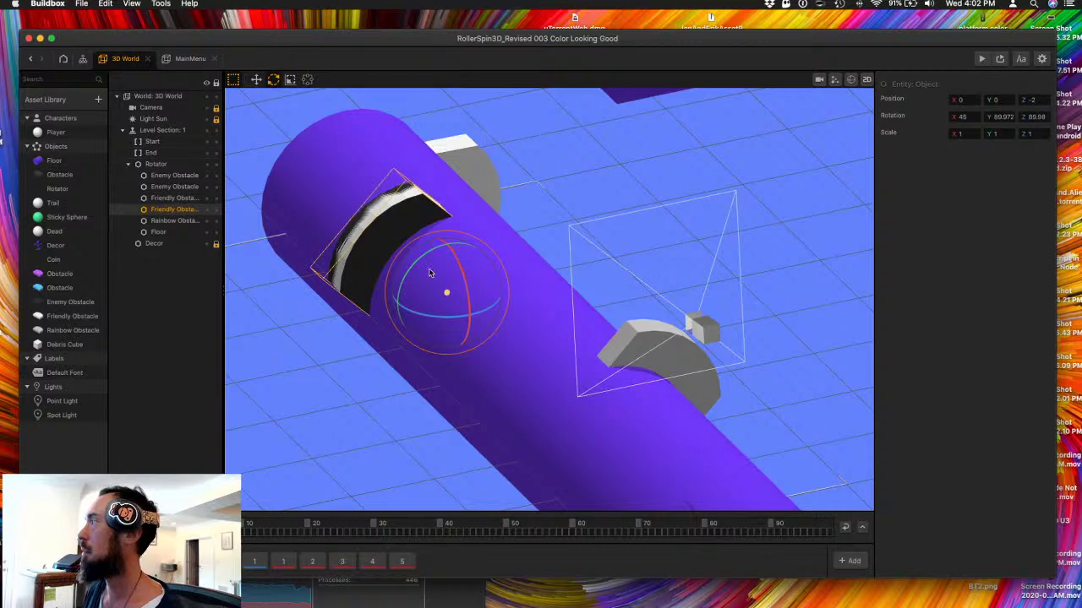
left_click_drag(505, 279, 505, 238)
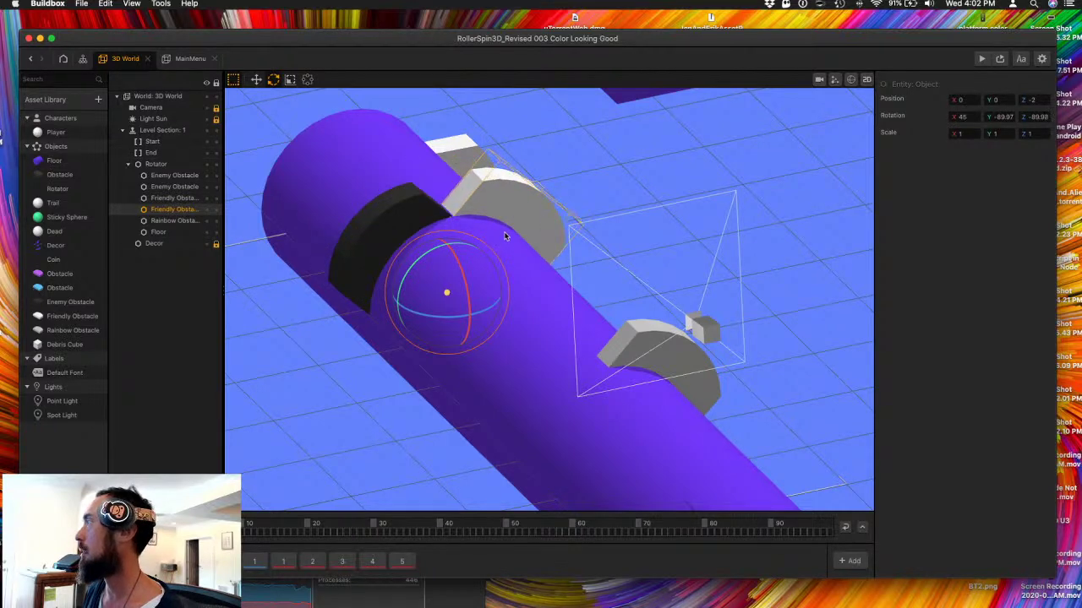
middle_click_drag(508, 245, 446, 275)
- Move both friendly obstacles together forward along the cylinder, placing the rear one at Z -2
left_click(792, 307)
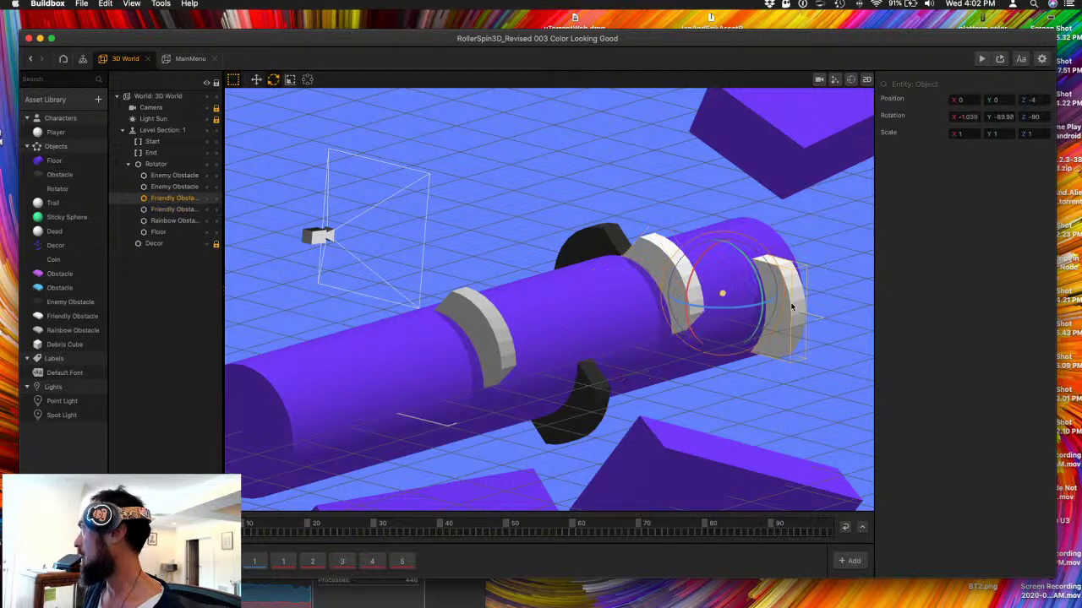
left_click(646, 250, "shift")
key("w")
left_click_drag(649, 321, 574, 336)
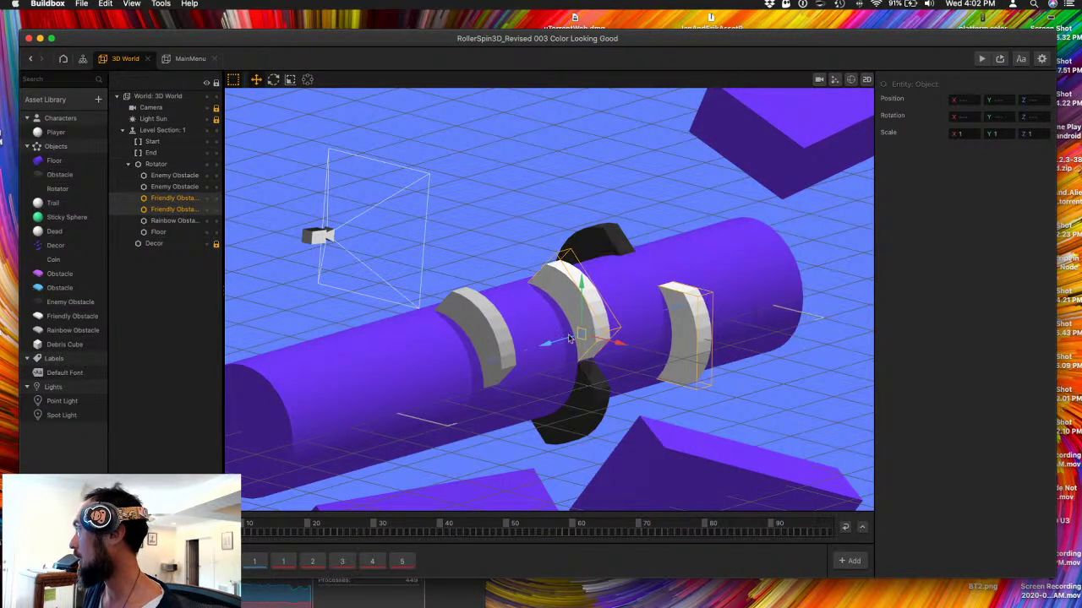
- Rotate the rear friendly obstacle at Z -2 further around the side of the cylinder
left_click(681, 323)
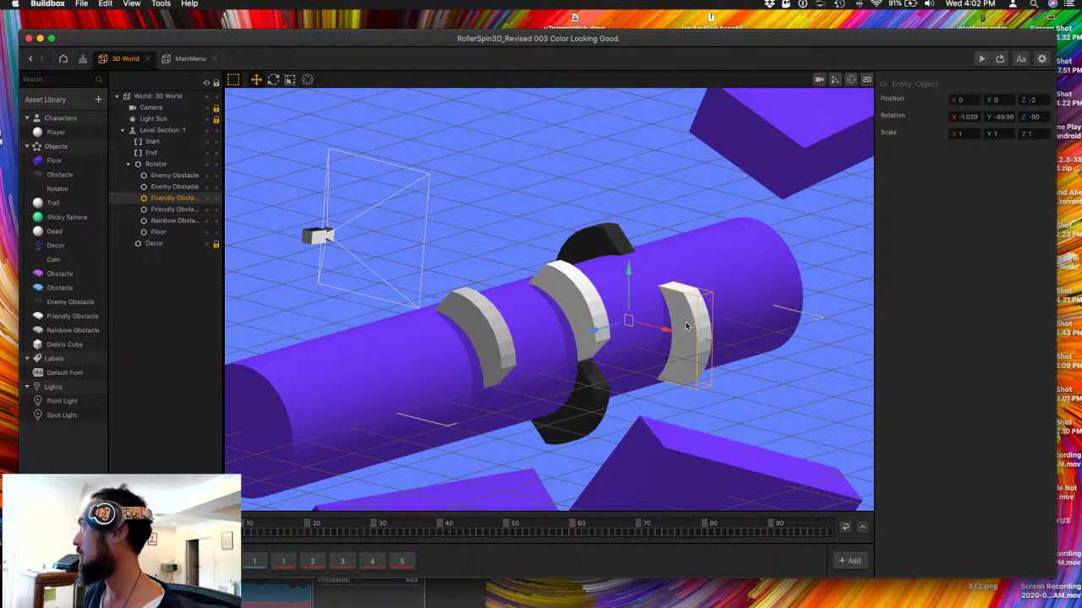
key("e")
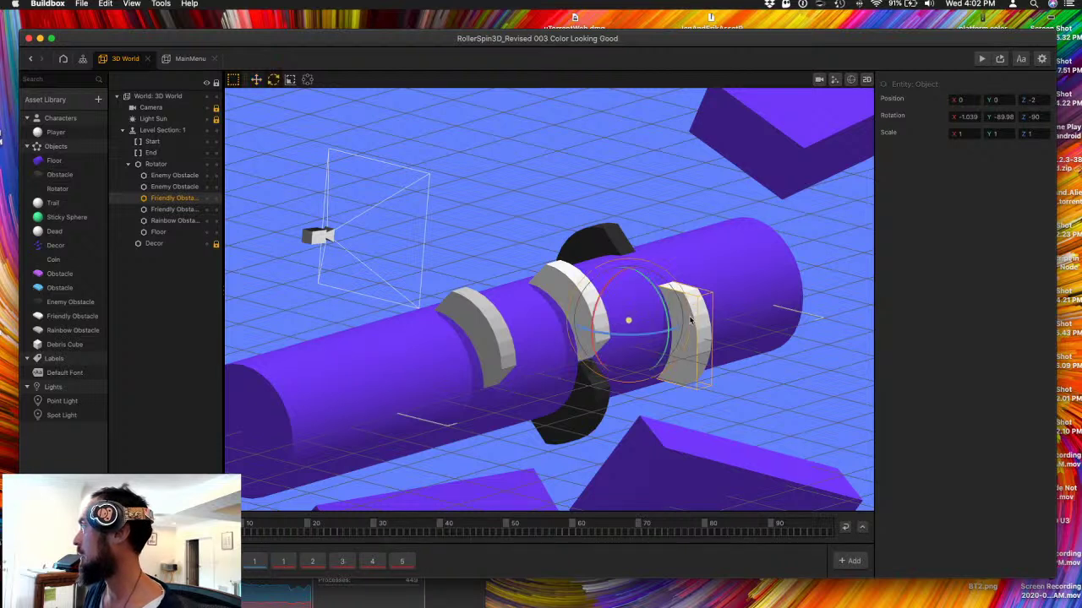
left_click_drag(660, 297, 687, 357)
mouse_move(688, 358)
right_mouse_down()
mouse_move(683, 331)
mouse_move(688, 364)
mouse_move(725, 372)
mouse_move(741, 357)
mouse_move(725, 365)
mouse_move(684, 345)
right_mouse_up()
- Rotate the black enemy obstacle and the friendly obstacle at Z -2 together around the cylinder
left_click(562, 208)
left_click(631, 224, "shift")
left_click_drag(606, 243, 659, 327)
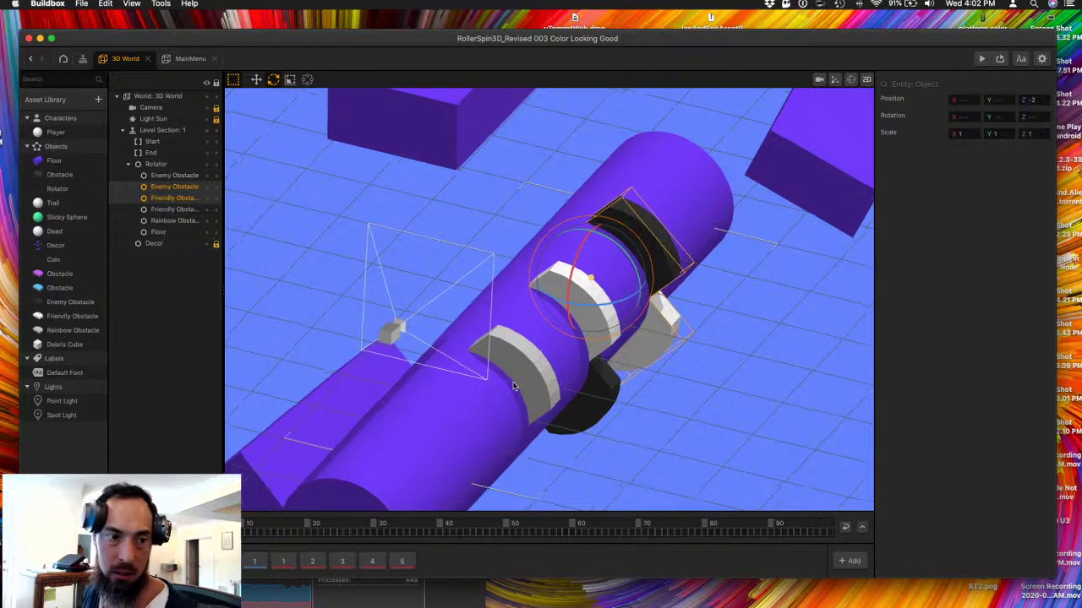
- Duplicate the friendly obstacle at Z 0 and rotate the copy to X -45 on the opposite side of the cylinder
scroll(741, 330, "up", 2)
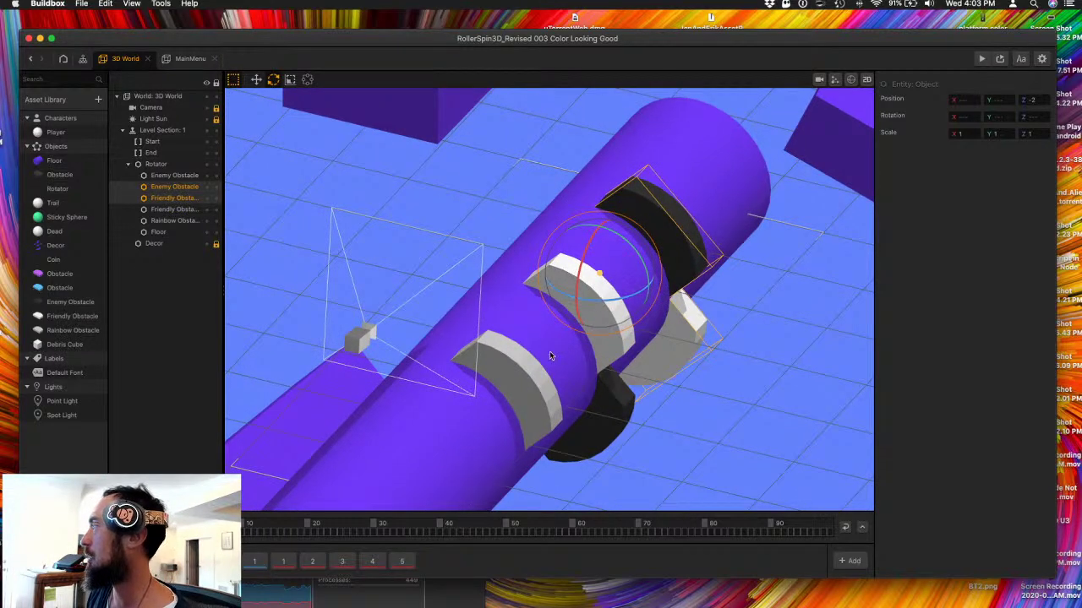
right_click_drag(665, 328, 688, 333)
left_click(573, 335)
right_click_drag(573, 335, 592, 328)
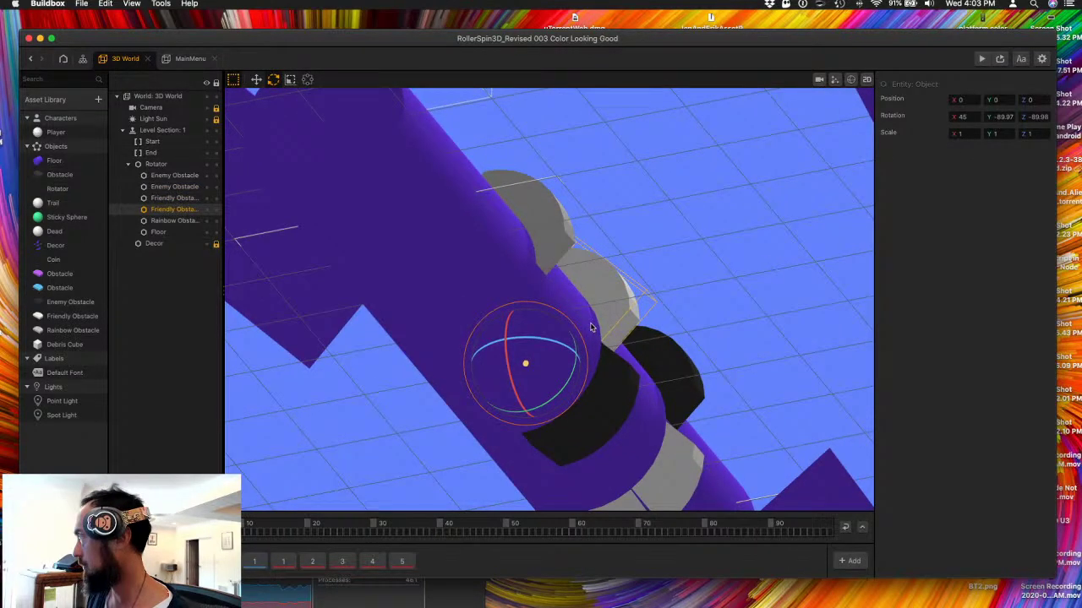
left_click_drag(602, 351, 407, 283)
middle_click_drag(406, 283, 493, 357)
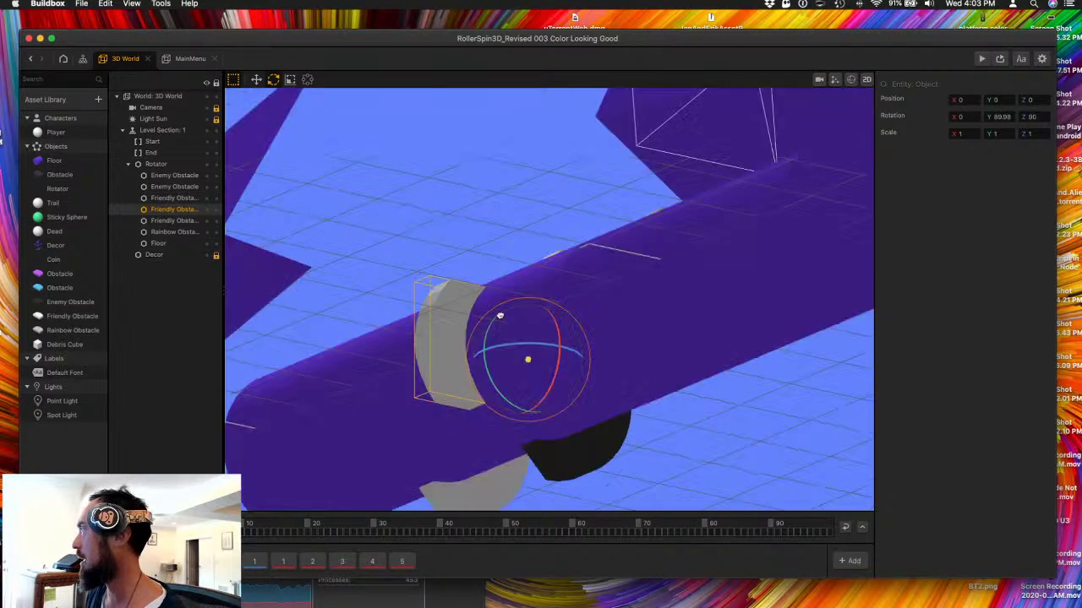
mouse_move(521, 410)
left_mouse_down()
mouse_move(545, 421)
mouse_move(531, 419)
left_mouse_up()
middle_click_drag(500, 298, 562, 458)
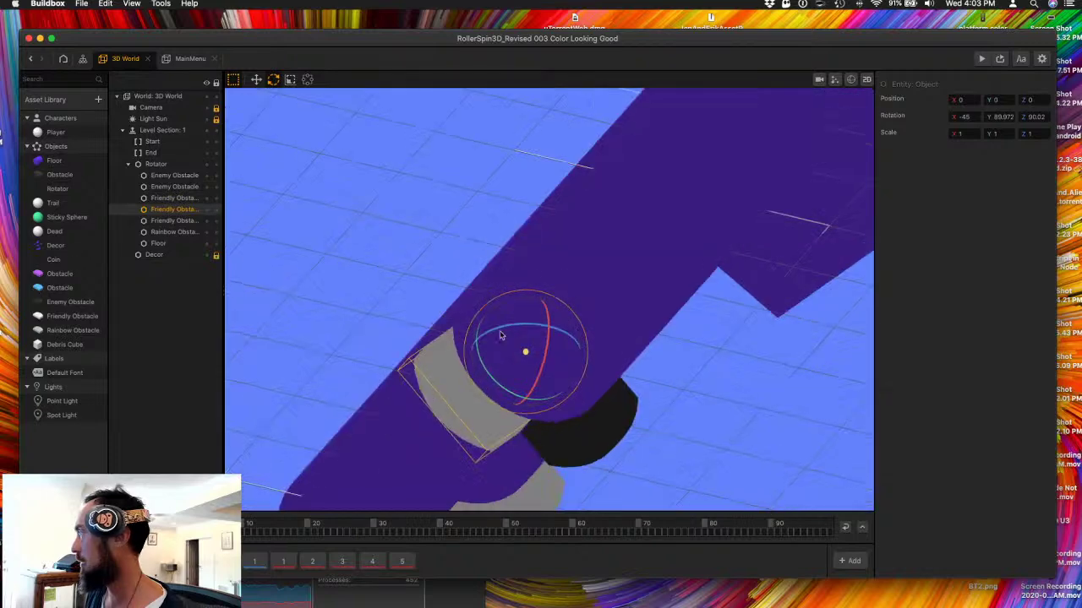
- Duplicate the enemy obstacle at Z 0 and rotate the copy to the opposite side, at rotation 45, 90, 90
left_click(569, 448)
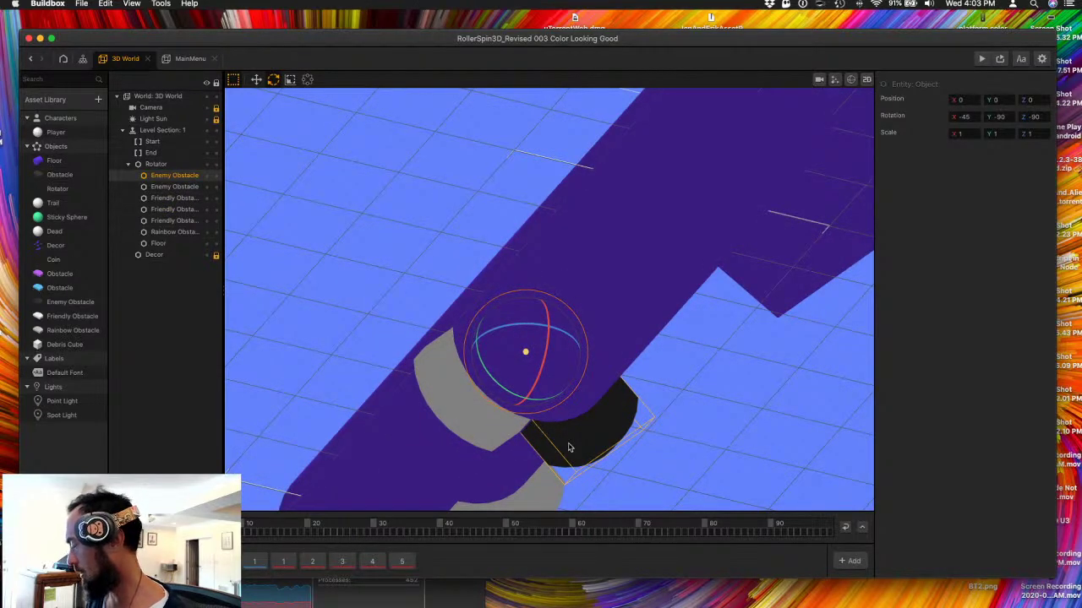
key("super+d")
left_click_drag(569, 448, 428, 232)
left_click_drag(475, 196, 536, 224)
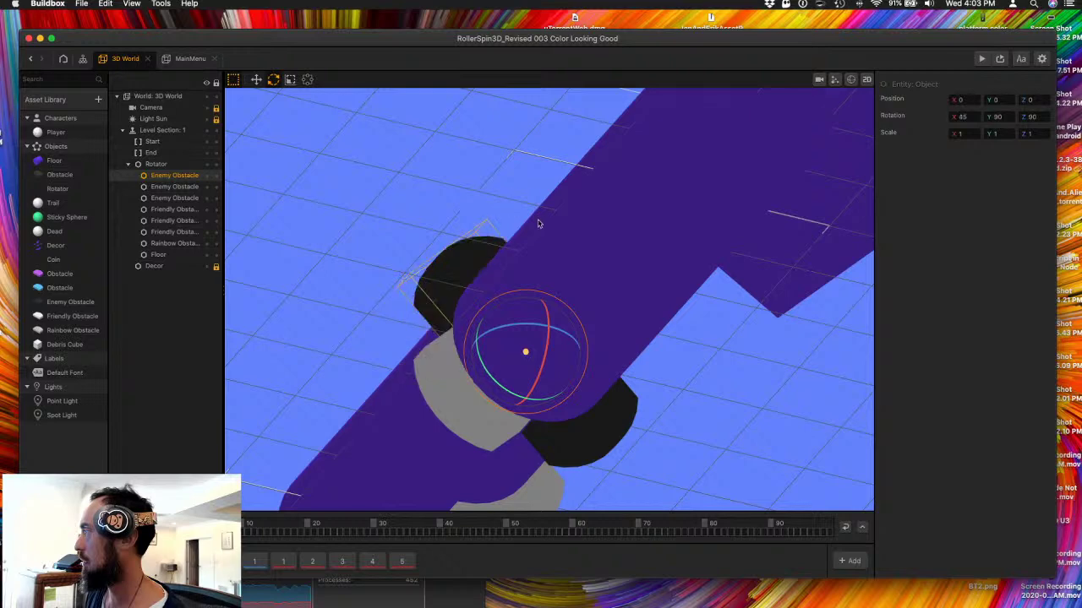
- Examine the obstacle rings around the cylinder from several sides and distances
middle_click_drag(493, 279, 691, 451)
left_click(659, 446)
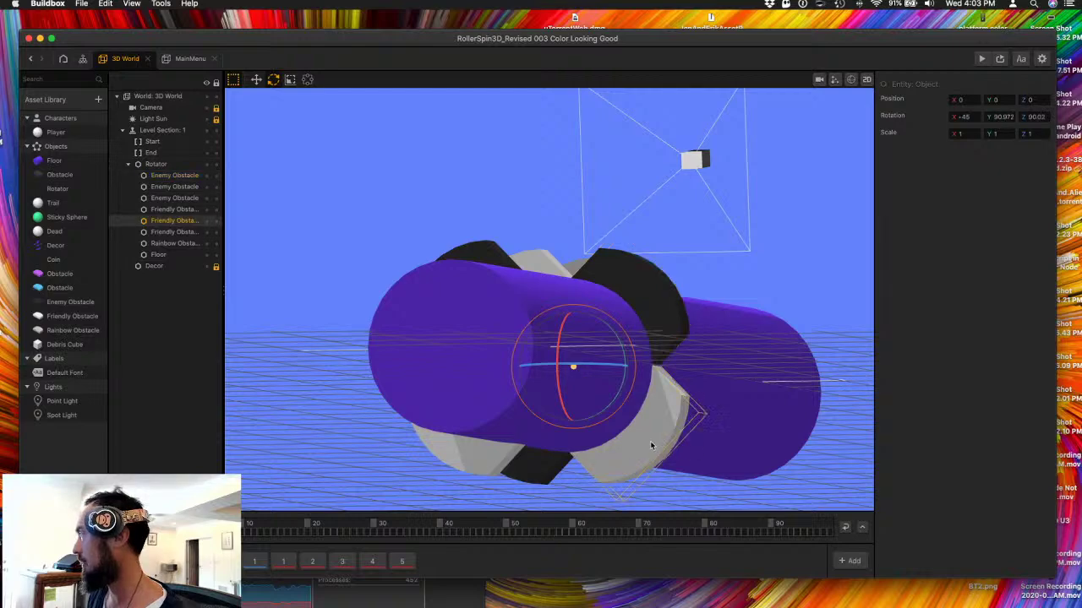
scroll(649, 440, "down", 5)
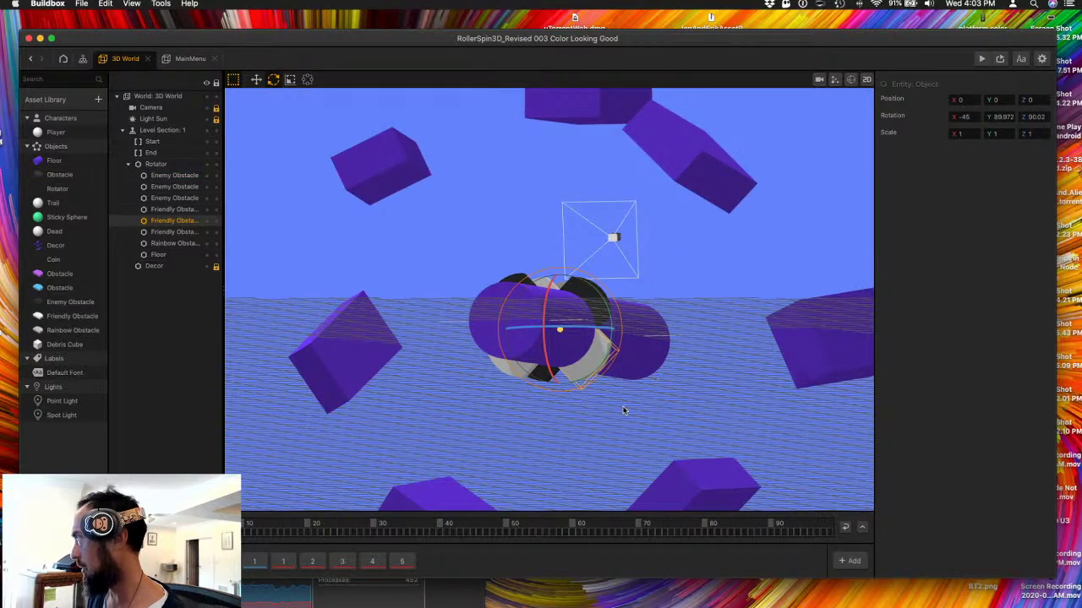
scroll(625, 405, "up", 3)
middle_click_drag(625, 405, 574, 346)
scroll(543, 309, "down", 3)
middle_click_drag(544, 309, 556, 323)
middle_click_drag(568, 382, 607, 387)
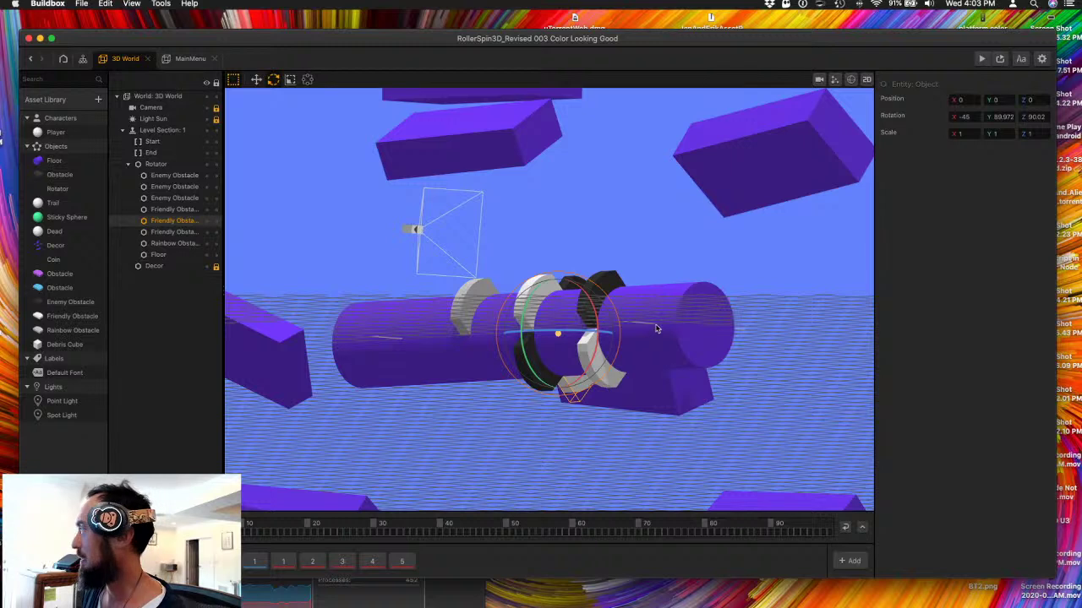
- Duplicate the enemy and friendly obstacles at Z -2 and rotate both copies around to complete that ring
left_click(605, 384)
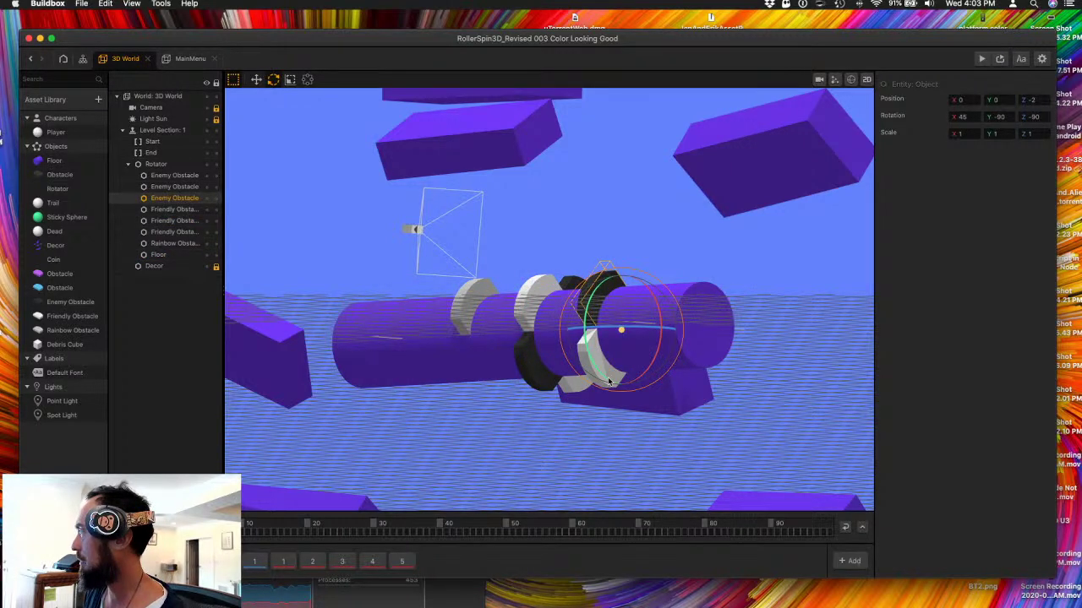
left_click(608, 382, "shift")
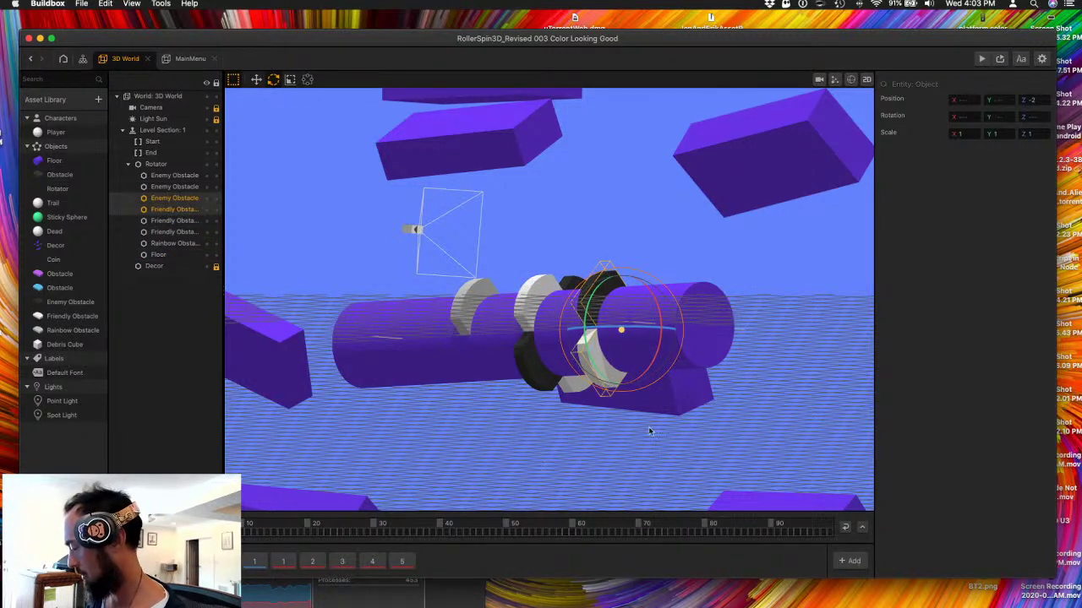
key("super+d")
middle_click_drag(668, 428, 580, 261)
left_click_drag(550, 281, 673, 225)
middle_click_drag(547, 269, 578, 372)
- Rotate the rainbow obstacle at Z 2 to the cylinder's top, duplicate it and rotate the copy to the underside at about X -52
left_click(517, 329)
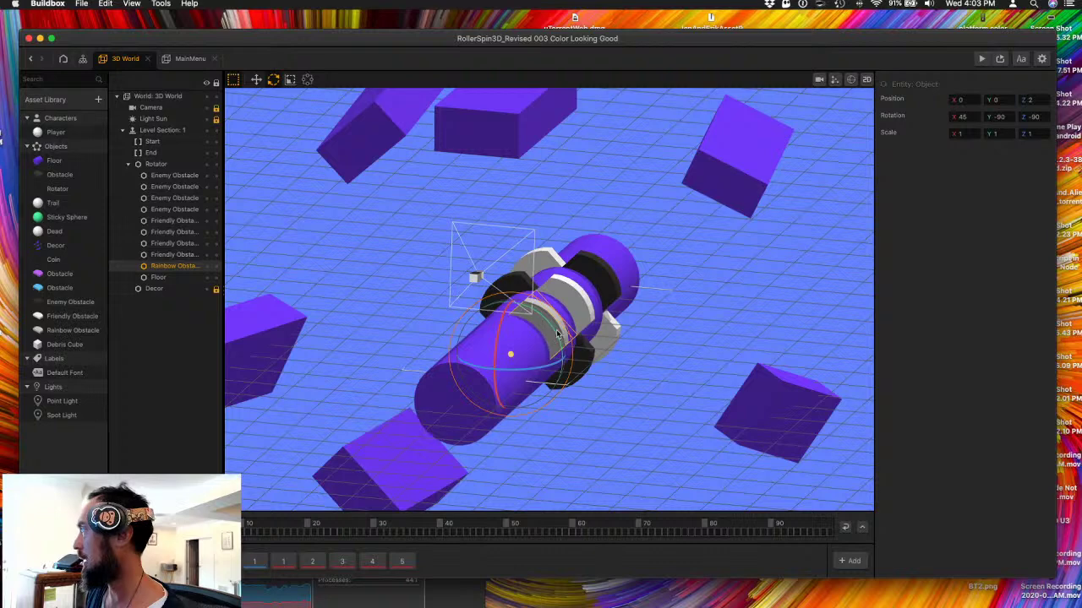
left_click_drag(557, 334, 507, 355)
middle_click_drag(507, 355, 604, 376)
key("super+d")
left_click_drag(505, 341, 440, 302)
middle_click_drag(450, 411, 532, 389)
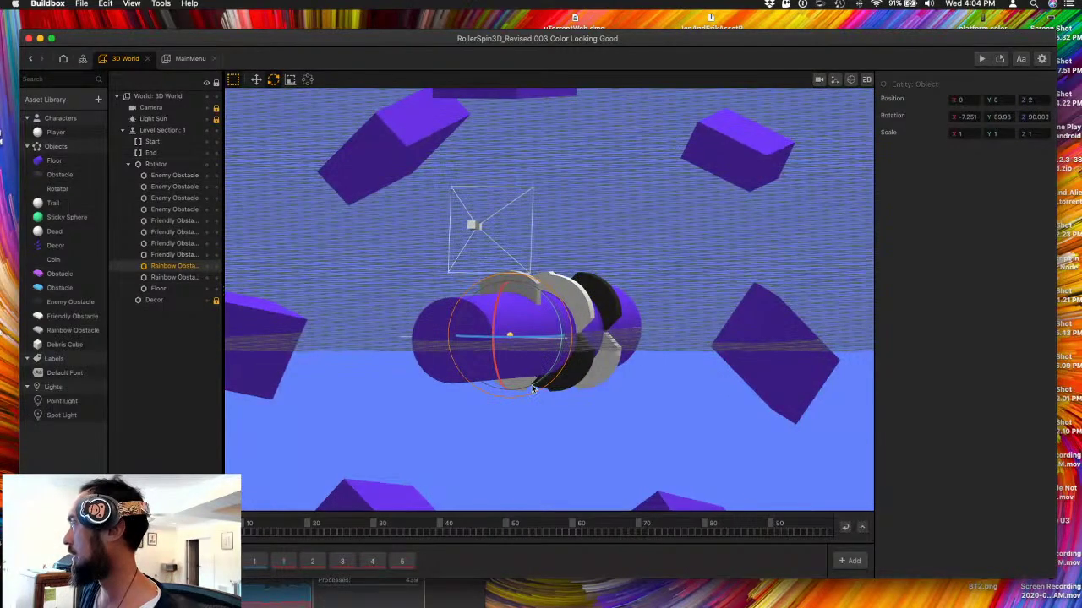
left_click_drag(543, 379, 556, 348)
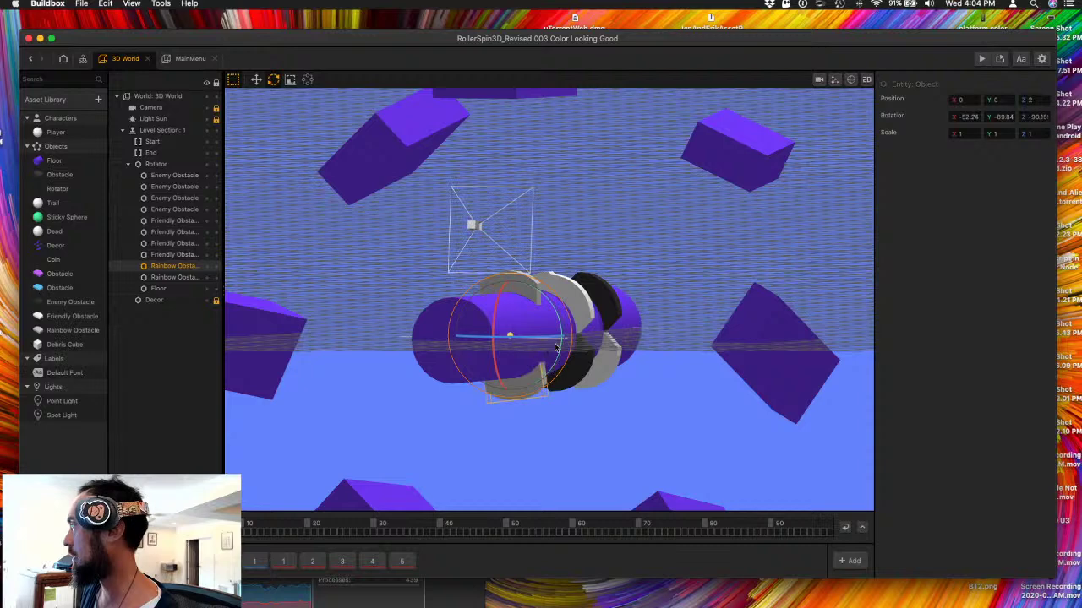
- Duplicate the two enemy obstacles at Z 0 and move the copies forward along the cylinder to Z 2
middle_click_drag(556, 345, 578, 431)
left_click(576, 412)
middle_click_drag(431, 339, 479, 340)
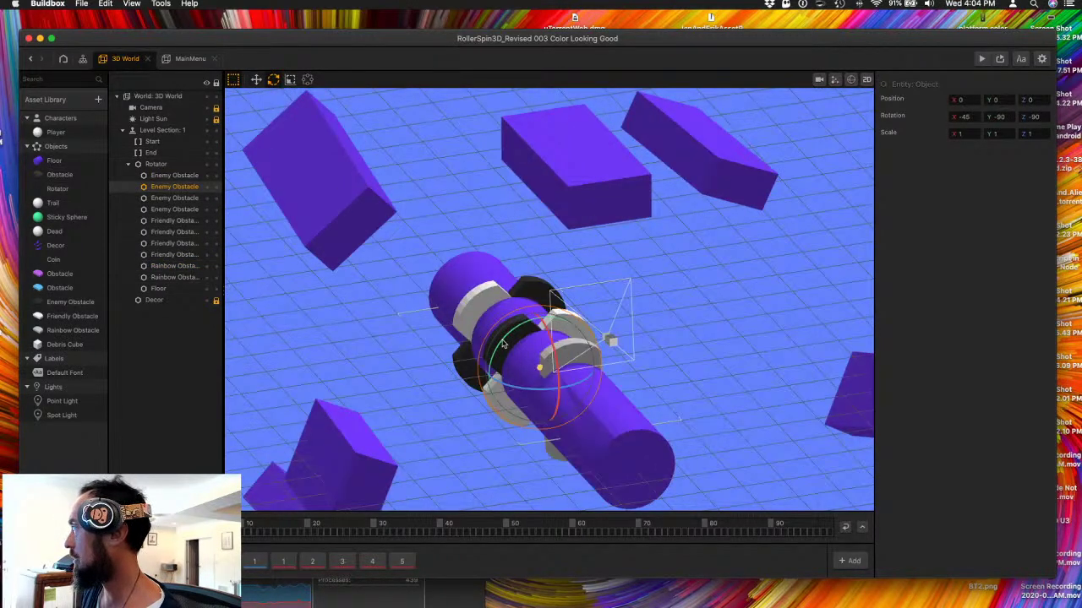
left_click(489, 348, "shift")
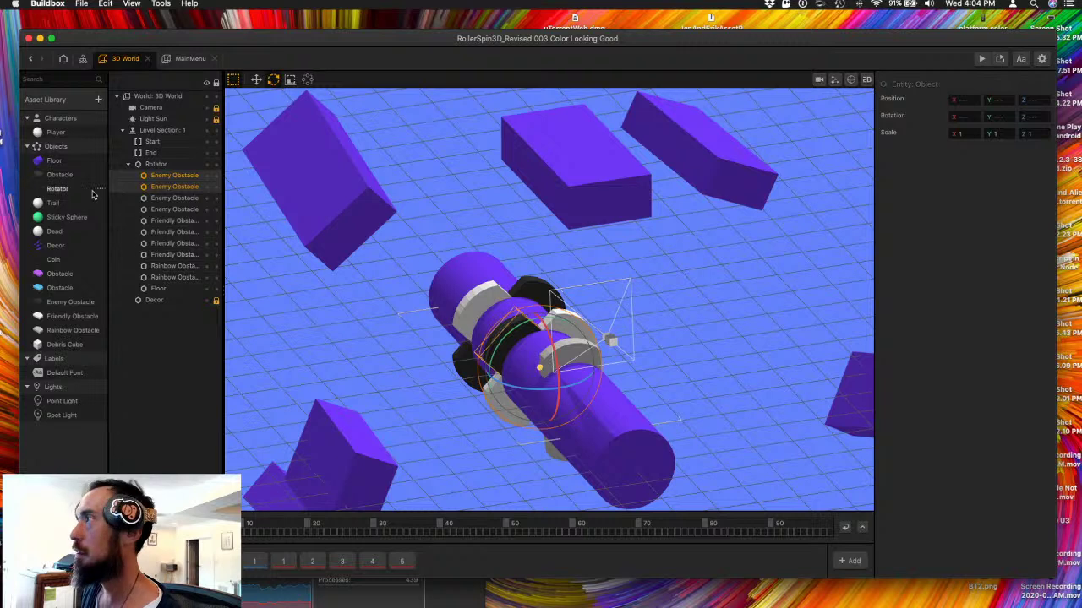
key("super+d")
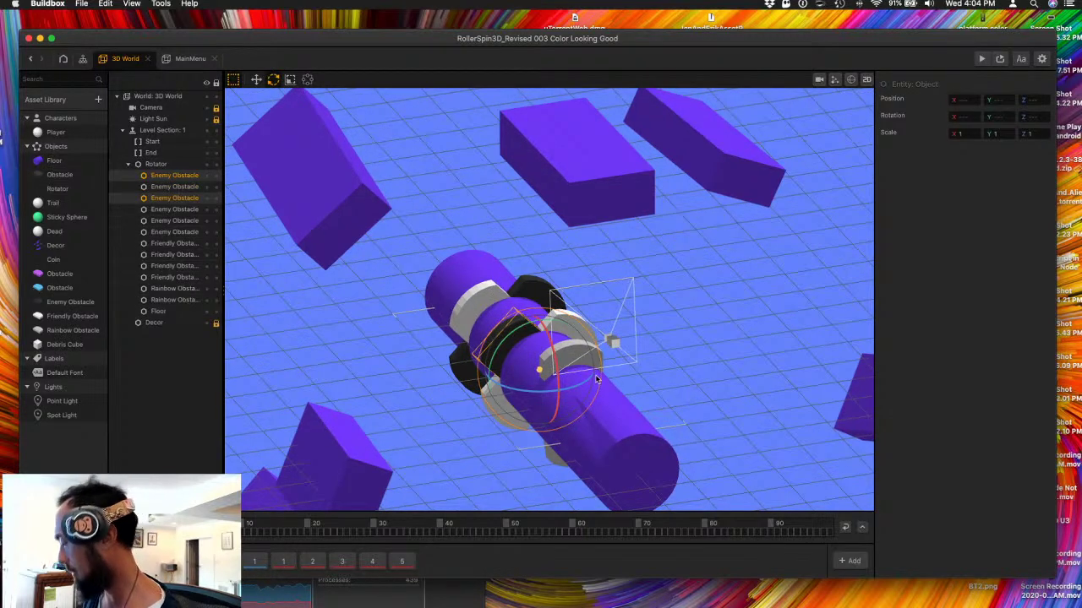
key("w")
left_click_drag(555, 386, 590, 426)
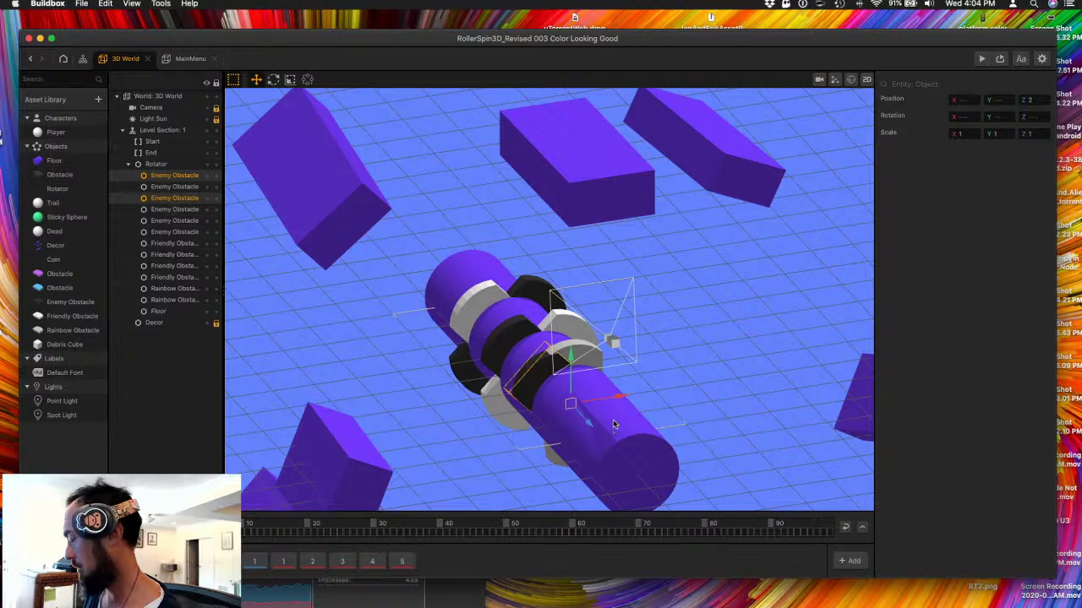
- Rotate the two copied enemy obstacles at Z 2 around the cylinder to fill the gaps between the rainbow obstacles
key("e")
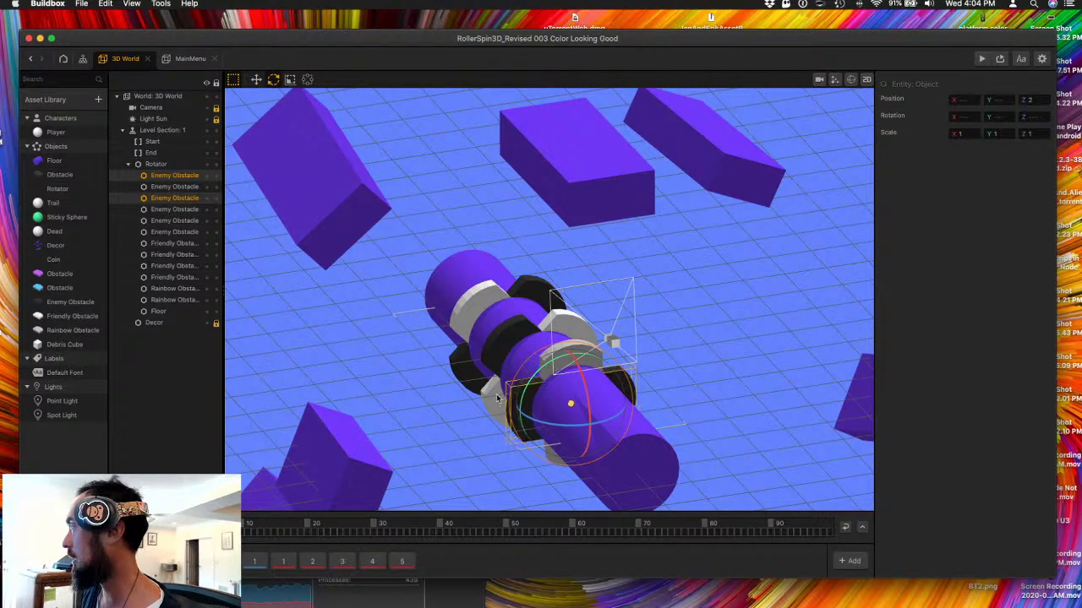
right_click_drag(496, 394, 534, 435)
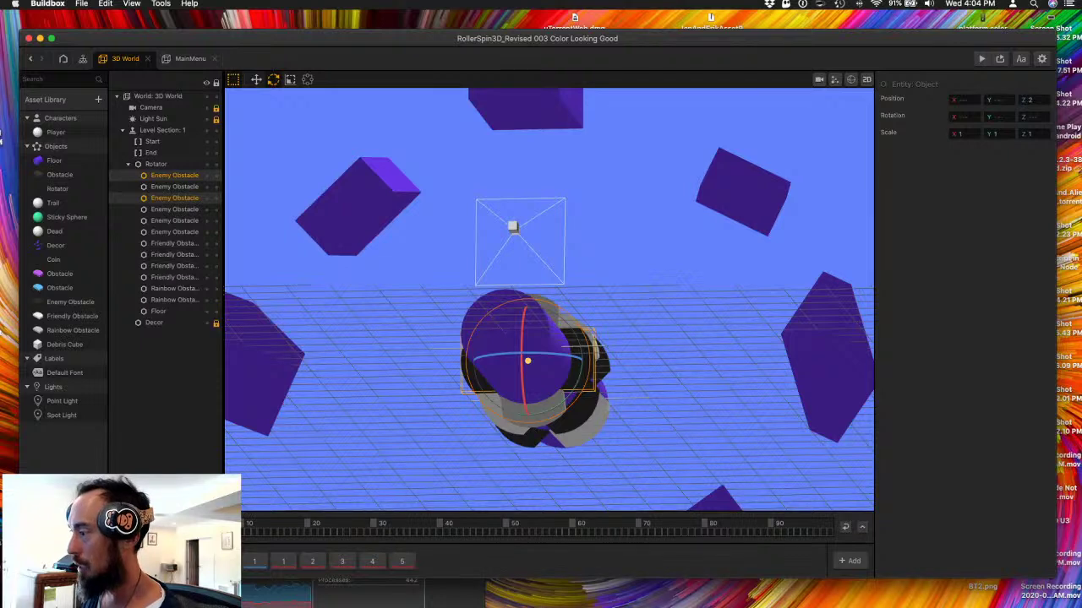
key("Escape")
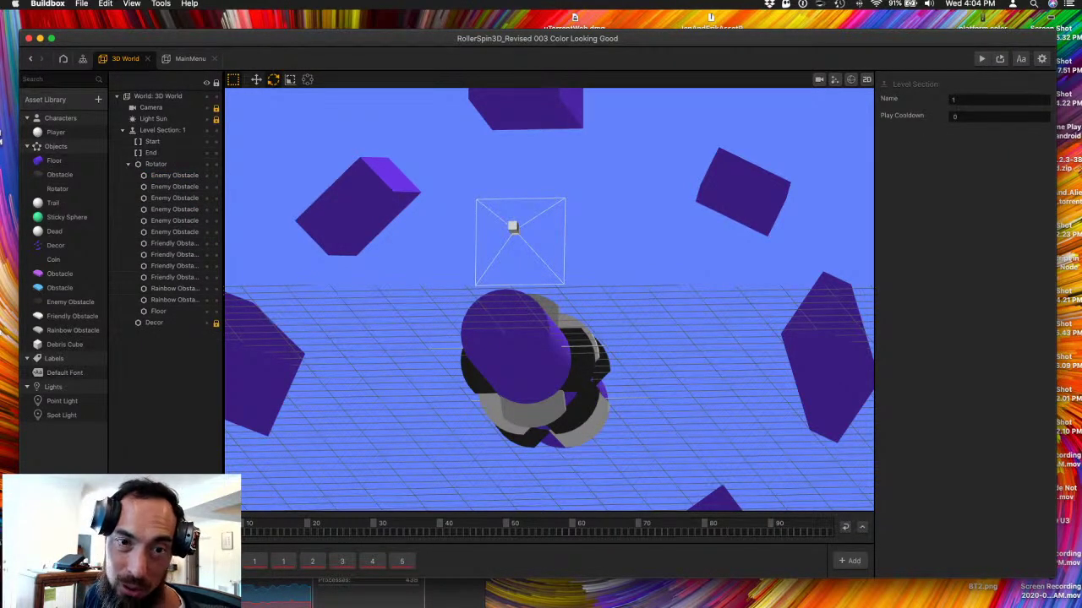
- Play-test the game with the filled Z 2 ring, retry once and close the preview
left_click(981, 58)
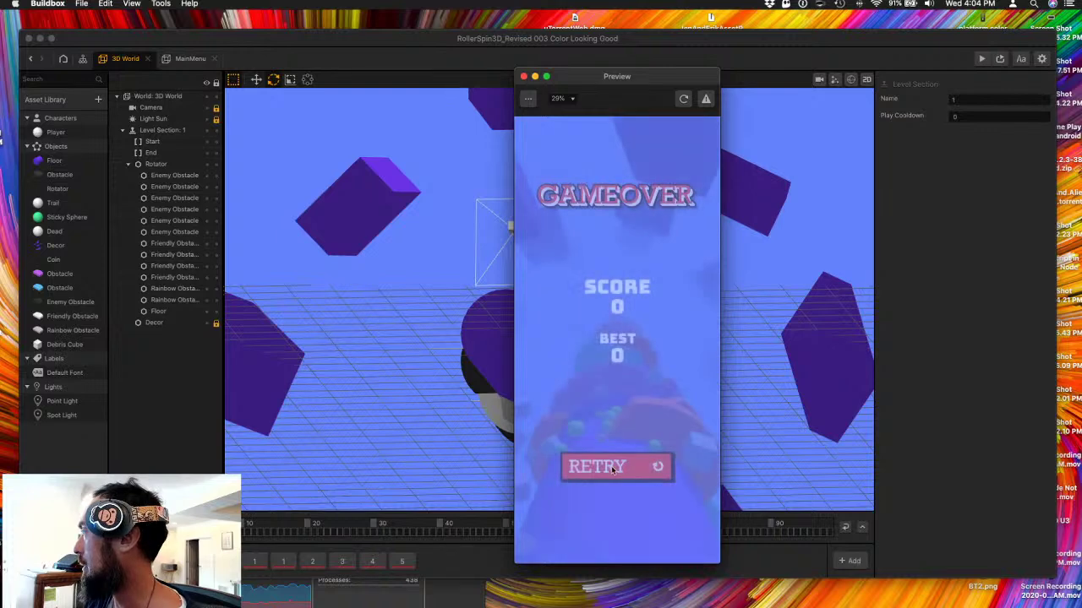
left_click(615, 465)
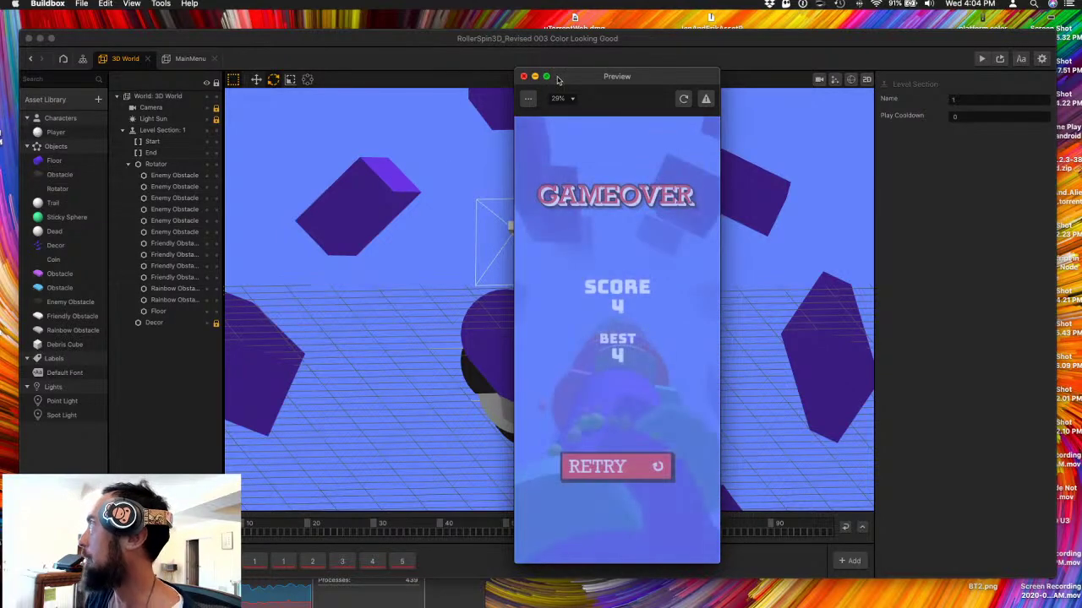
left_click(523, 77)
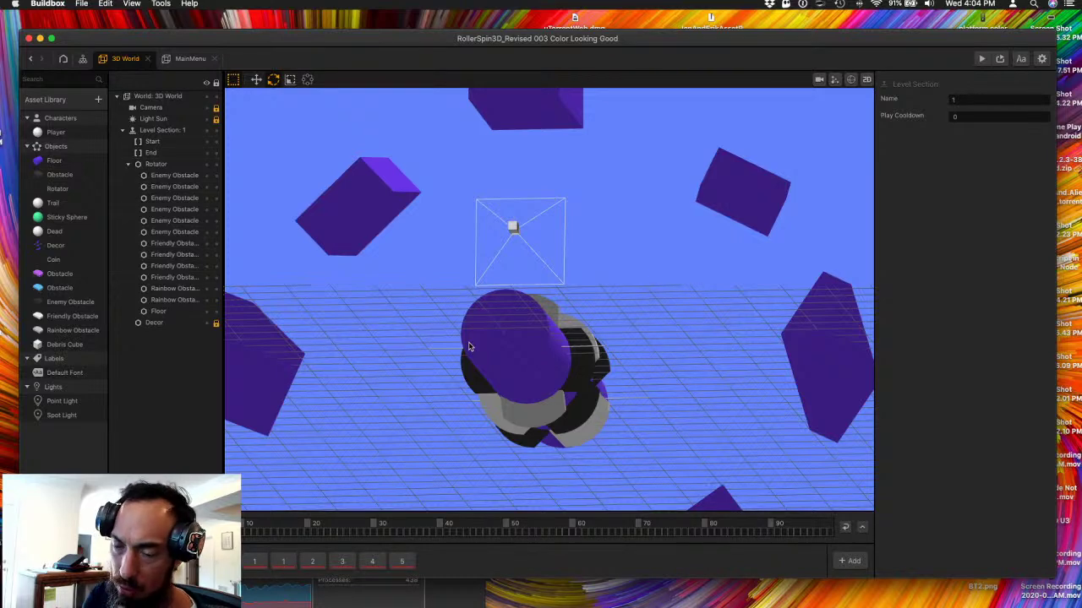
- Delete the enemy and friendly obstacles of the middle ring at Z 0, leaving only the front and back rings
right_click_drag(502, 338, 548, 315)
left_click(577, 348)
key("Delete")
mouse_move(580, 387)
right_mouse_down()
mouse_move(561, 411)
mouse_move(596, 411)
mouse_move(632, 367)
mouse_move(587, 402)
right_mouse_up()
left_click(583, 411)
left_click(577, 393)
key("Delete")
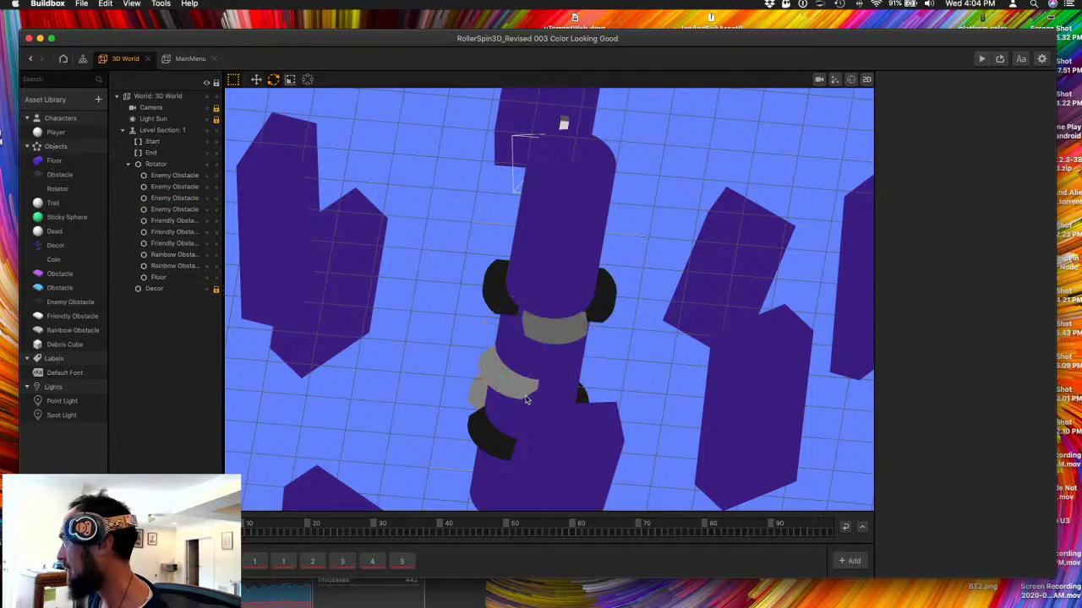
left_click(516, 391)
key("Delete")
right_click_drag(545, 311, 530, 373)
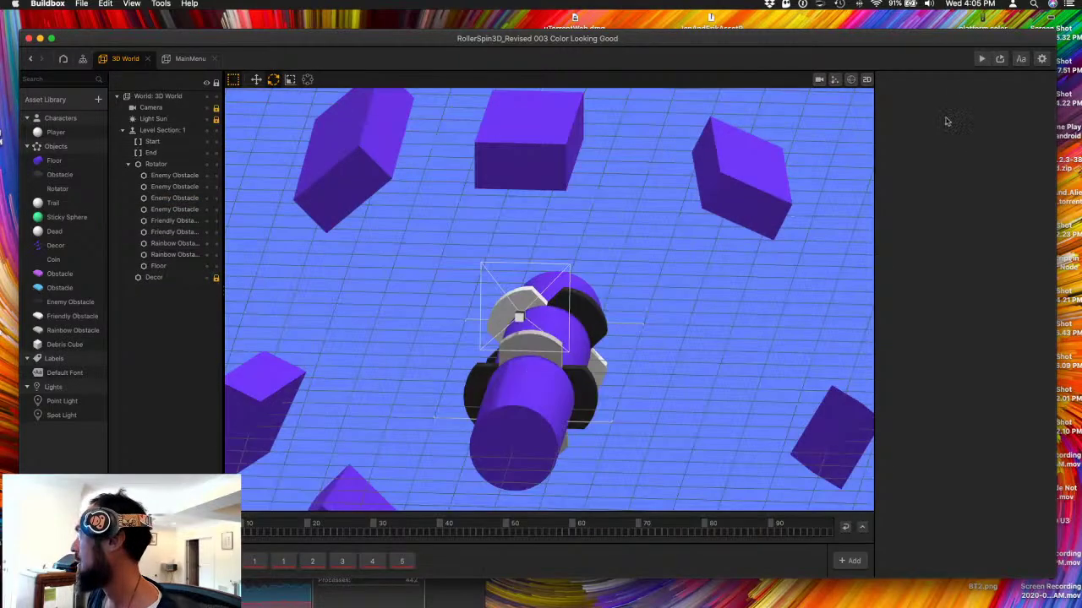
- Play-test the level twice with only the front and back rings and close the preview each time
key("super+p")
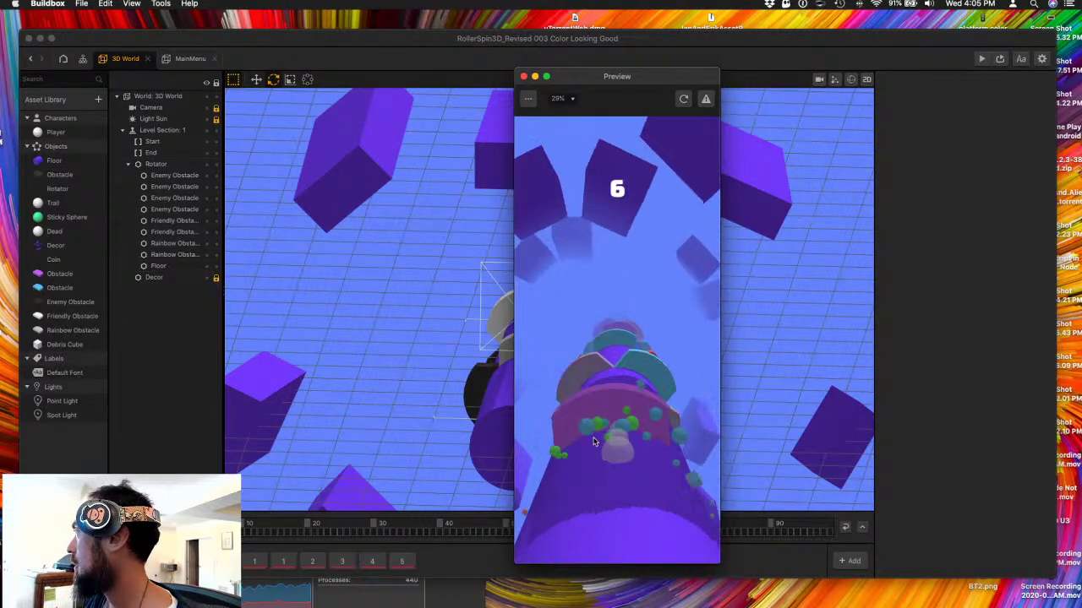
left_click(523, 76)
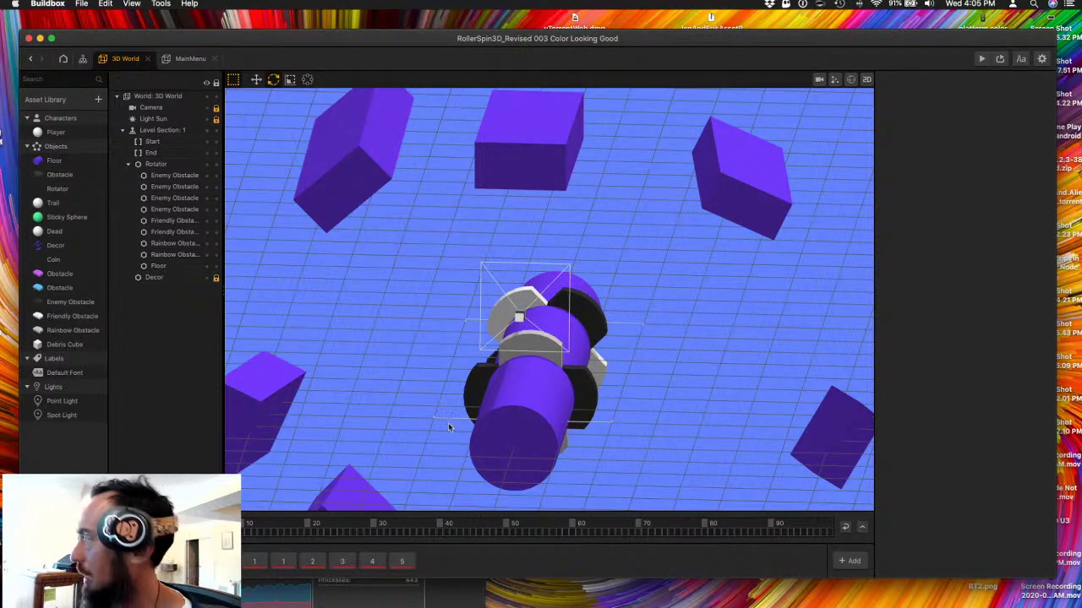
left_click(556, 364)
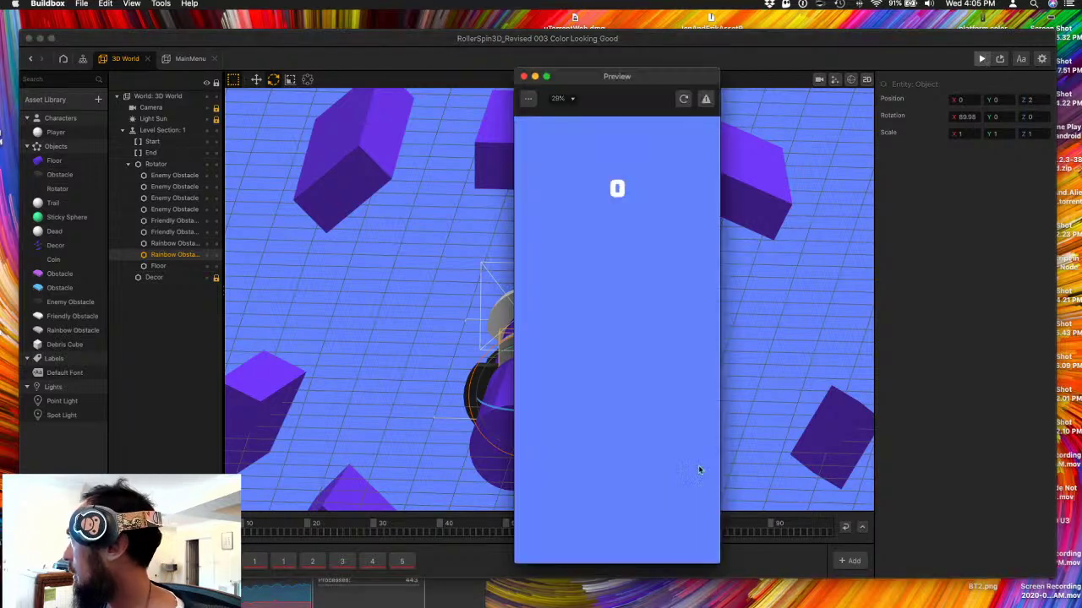
mouse_move(605, 453)
left_mouse_down()
mouse_move(642, 445)
mouse_move(588, 453)
mouse_move(778, 462)
mouse_move(741, 459)
left_mouse_up()
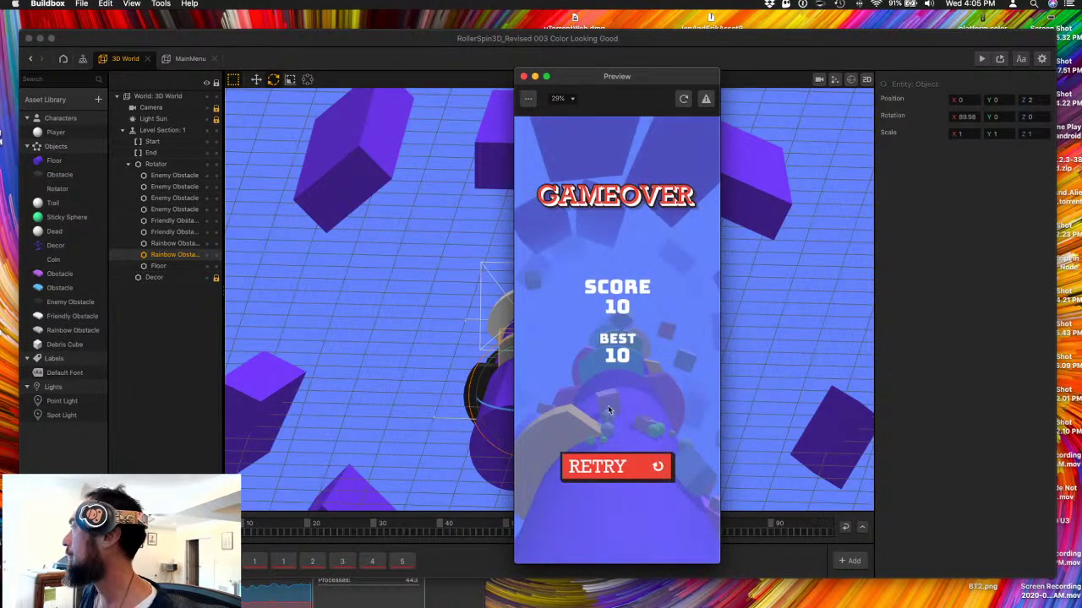
left_click(523, 77)
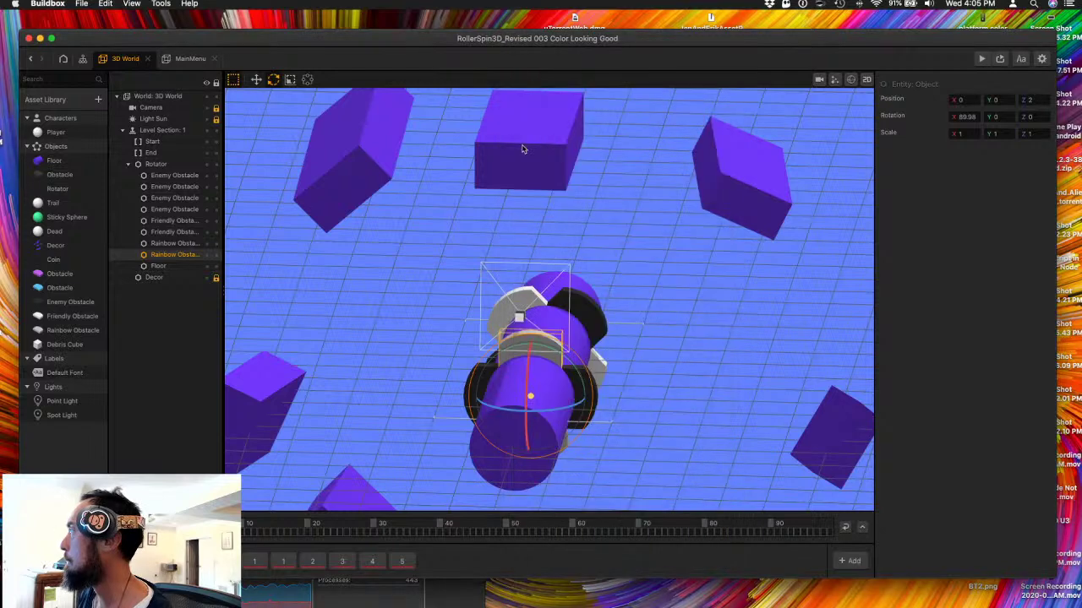
- Check the Start and End borders of Level Section 1 and the Start border of the Start section
right_click_drag(473, 323, 417, 346)
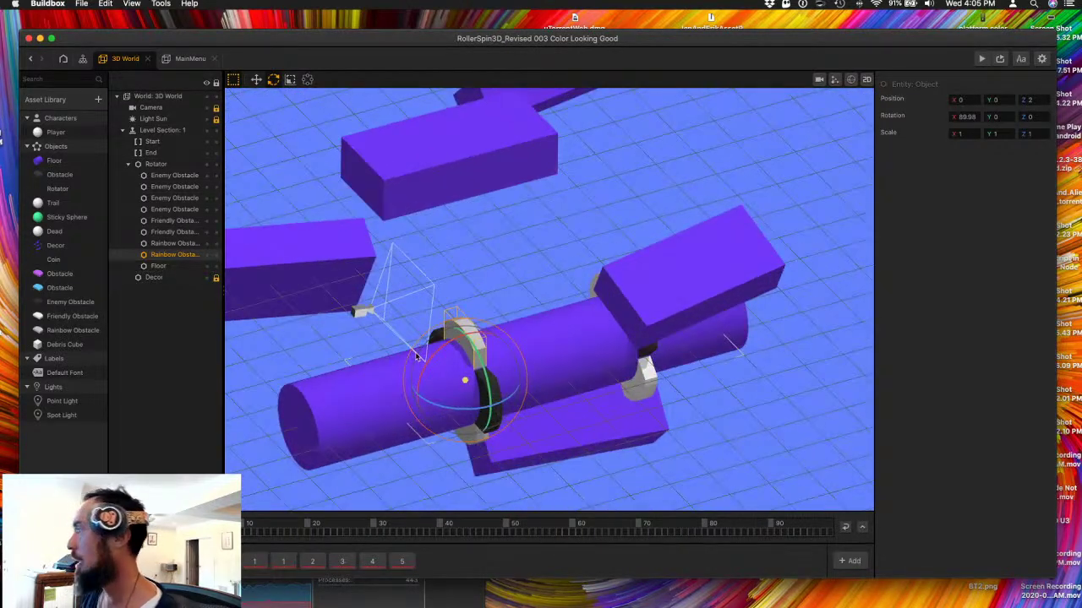
left_click(149, 142)
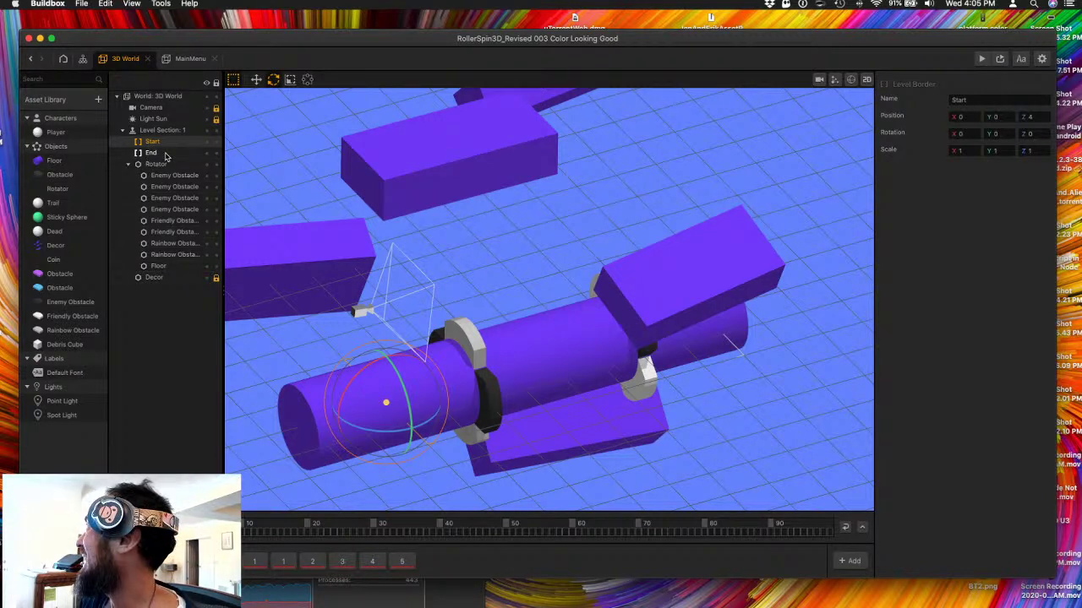
left_click(152, 153)
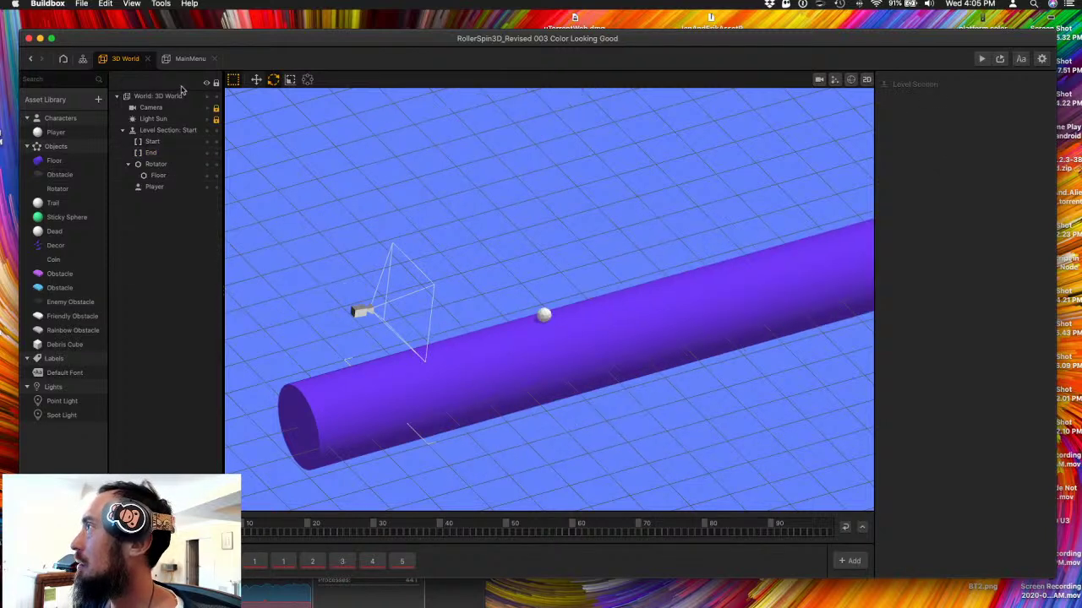
left_click(155, 142)
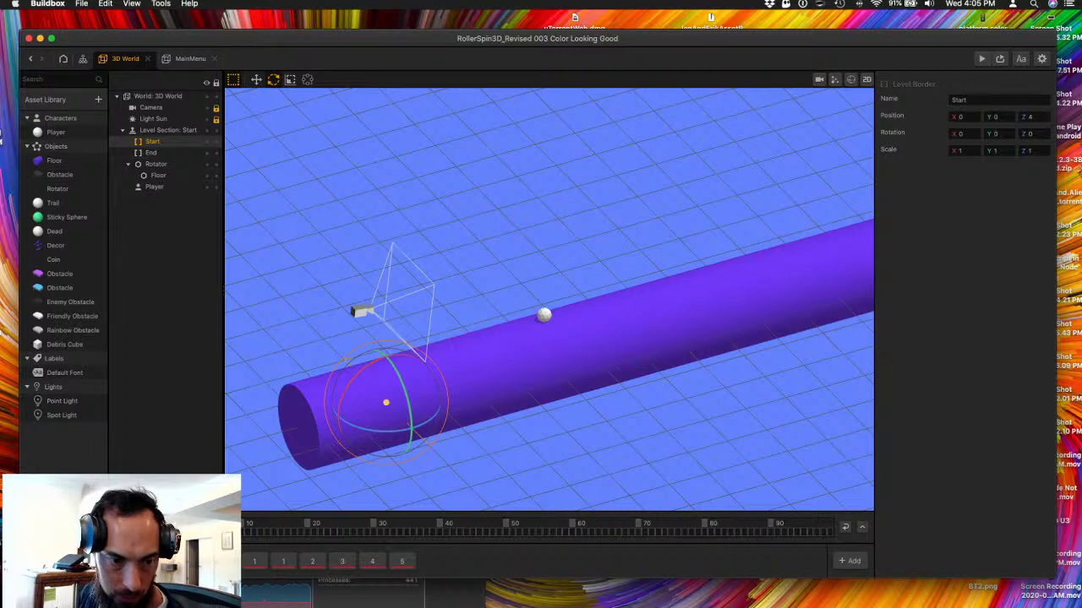
- Switch to Spotify, look over the recently played music and close its window
key("super+Tab")
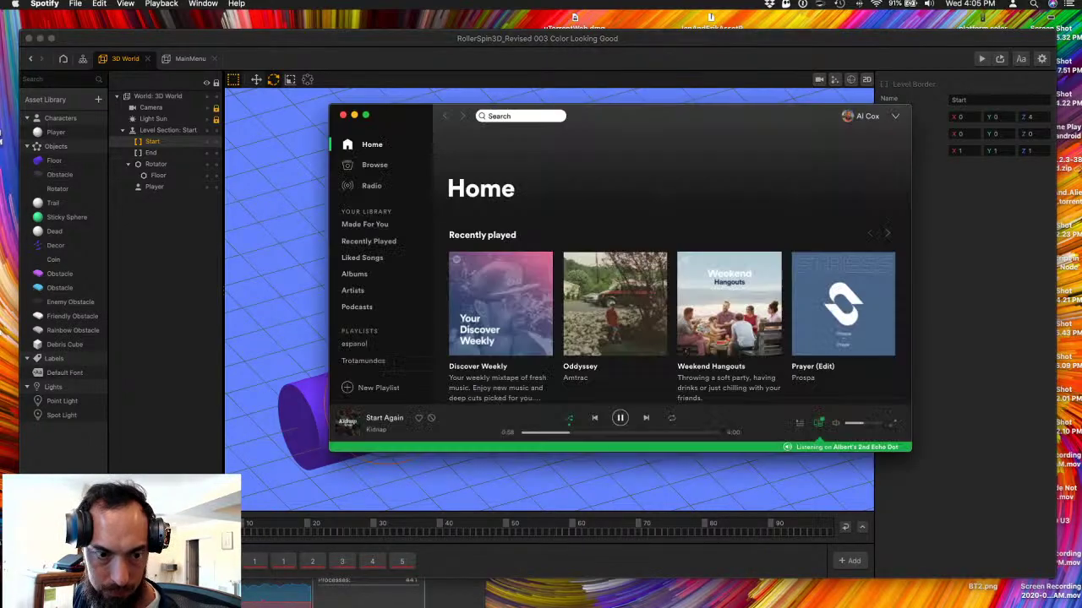
key("super+Tab")
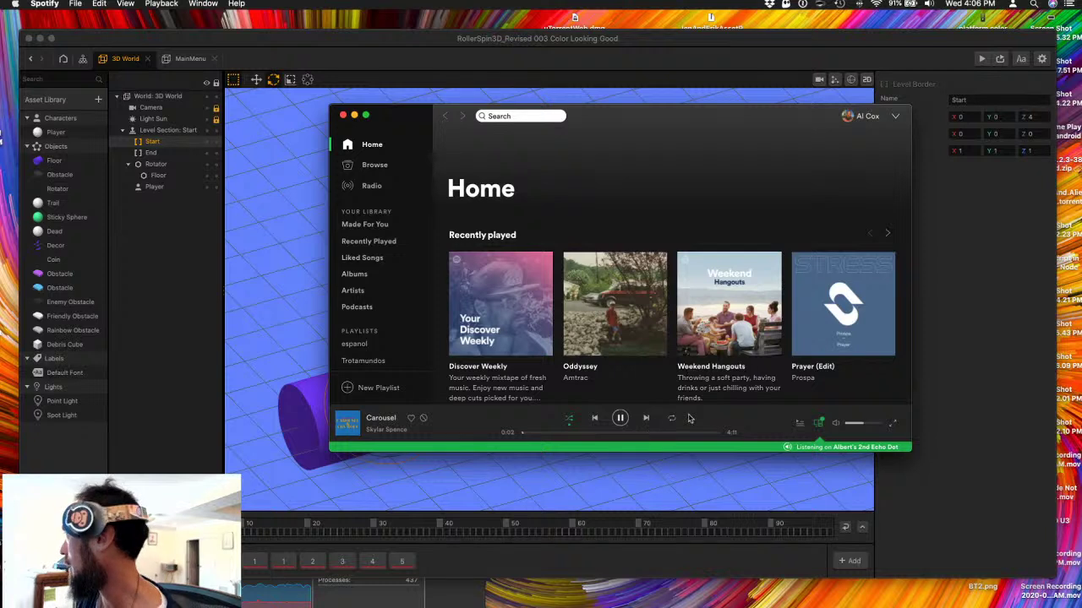
mouse_move(617, 304)
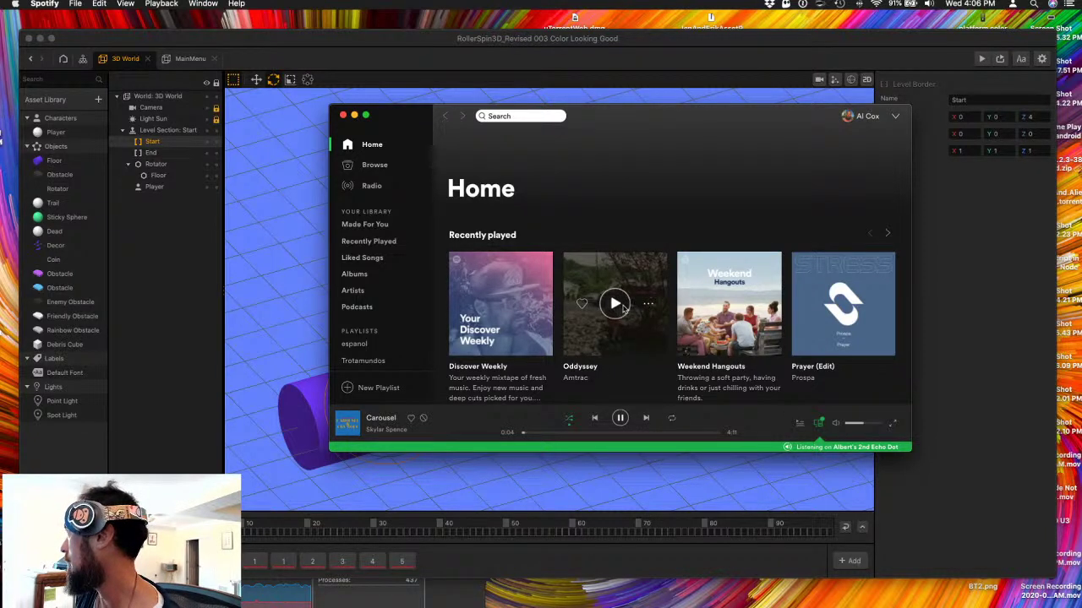
scroll(506, 278, "down", 1)
mouse_move(502, 271)
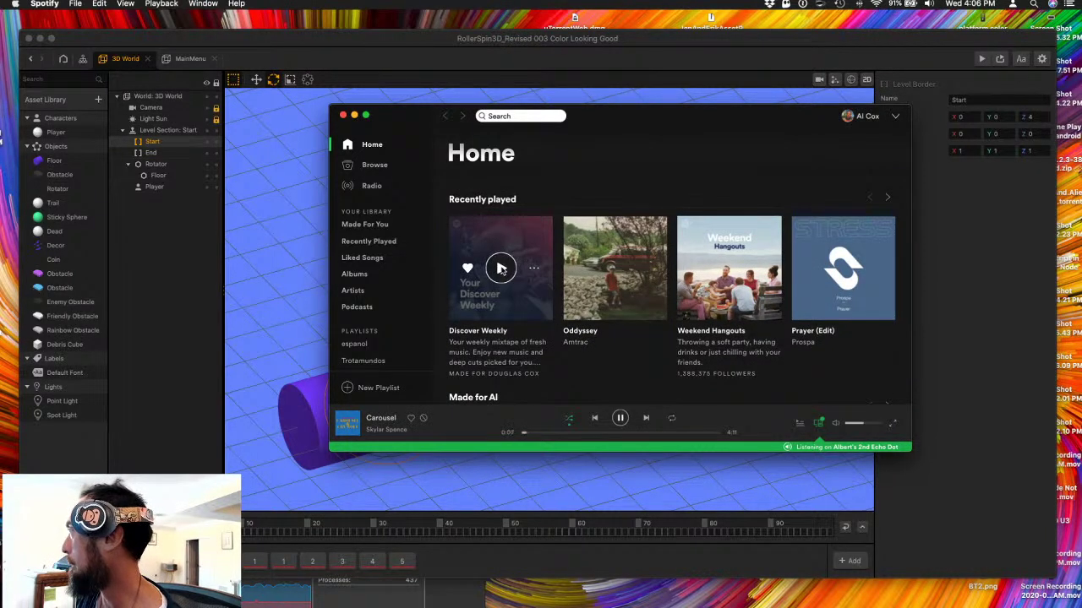
key("super+w")
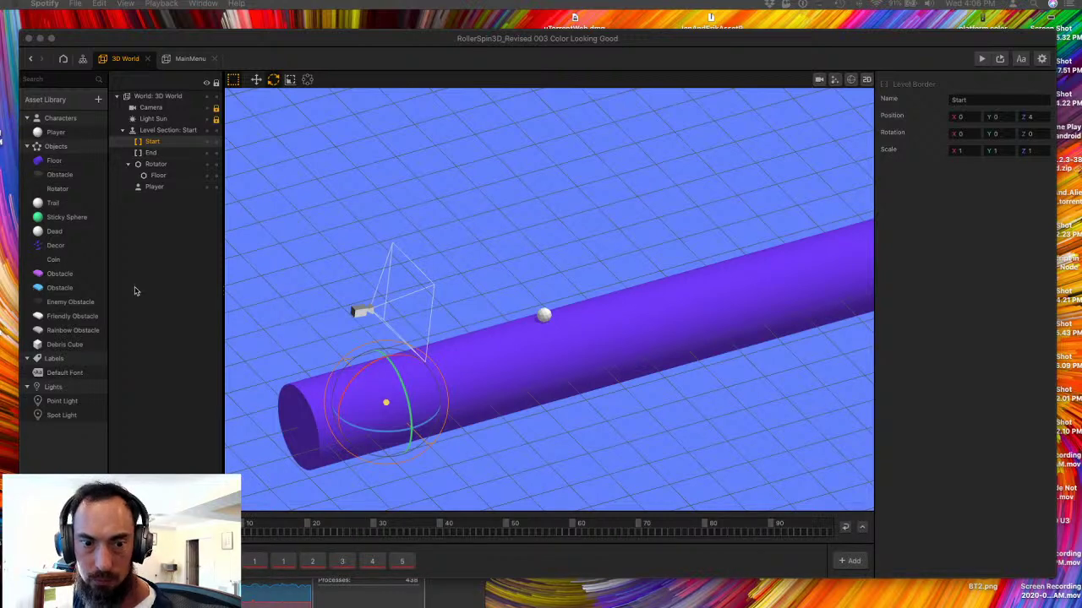
- Return to Level Section 1 in Buildbox and examine the two remaining obstacle rings up close
left_click(448, 421)
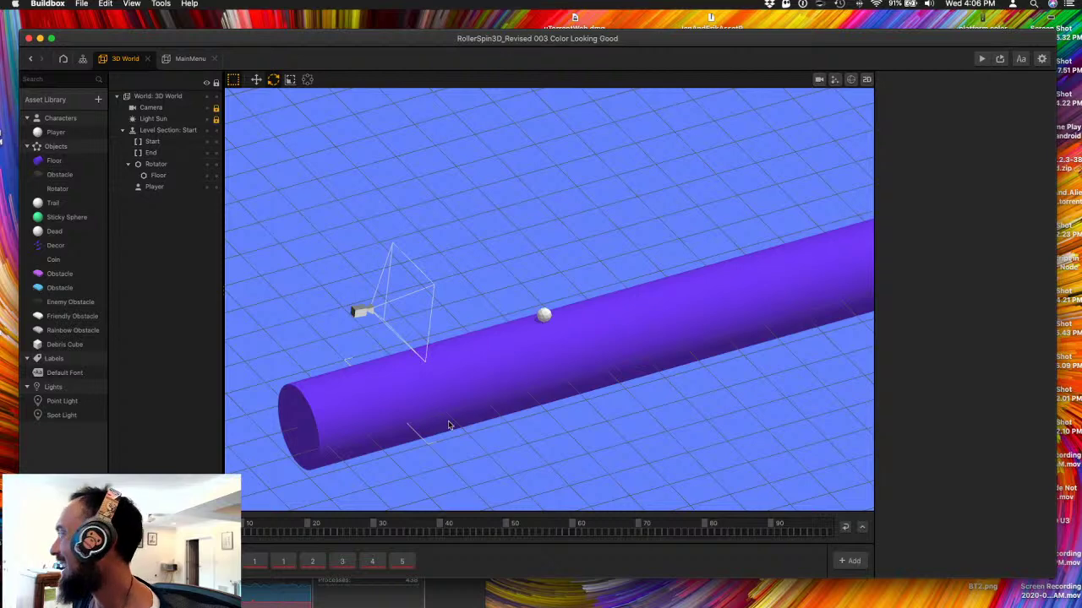
middle_click_drag(434, 415, 362, 513)
left_click(283, 561)
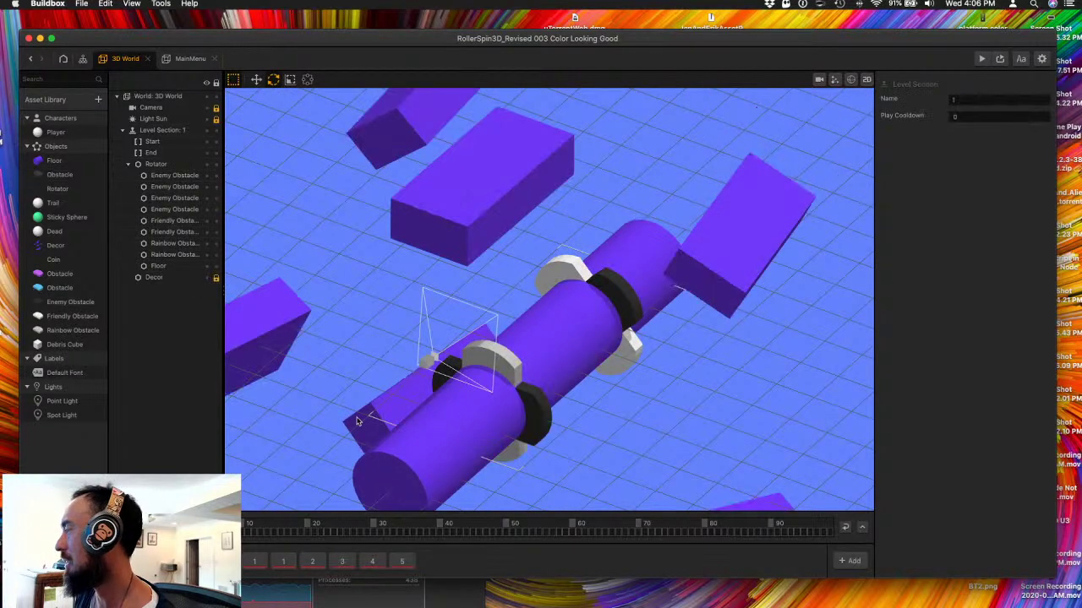
right_click_drag(357, 421, 487, 332)
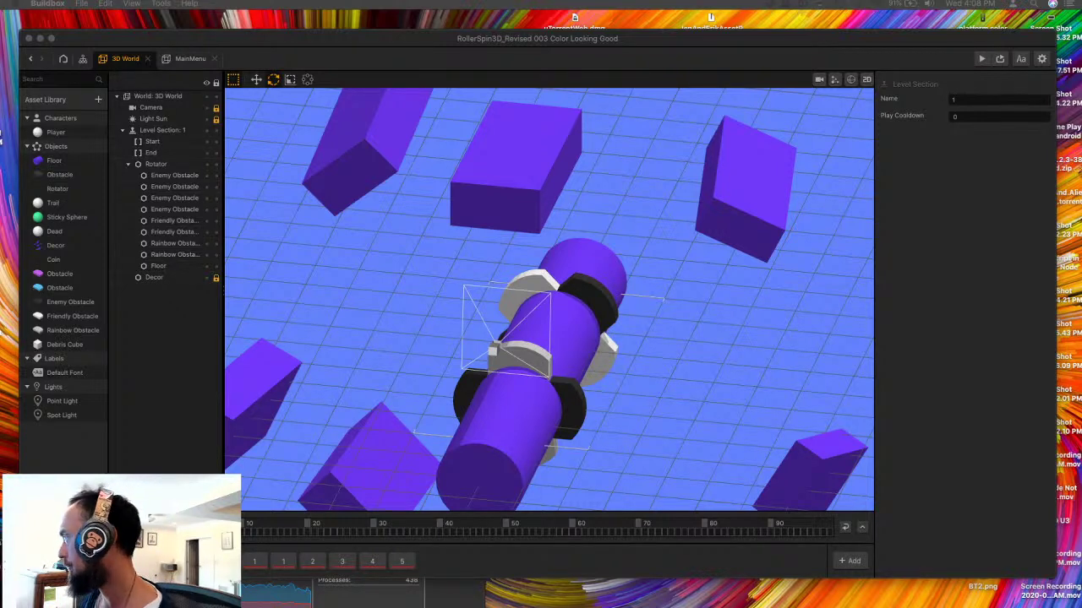
left_click(552, 341)
right_click_drag(551, 302, 225, 287)
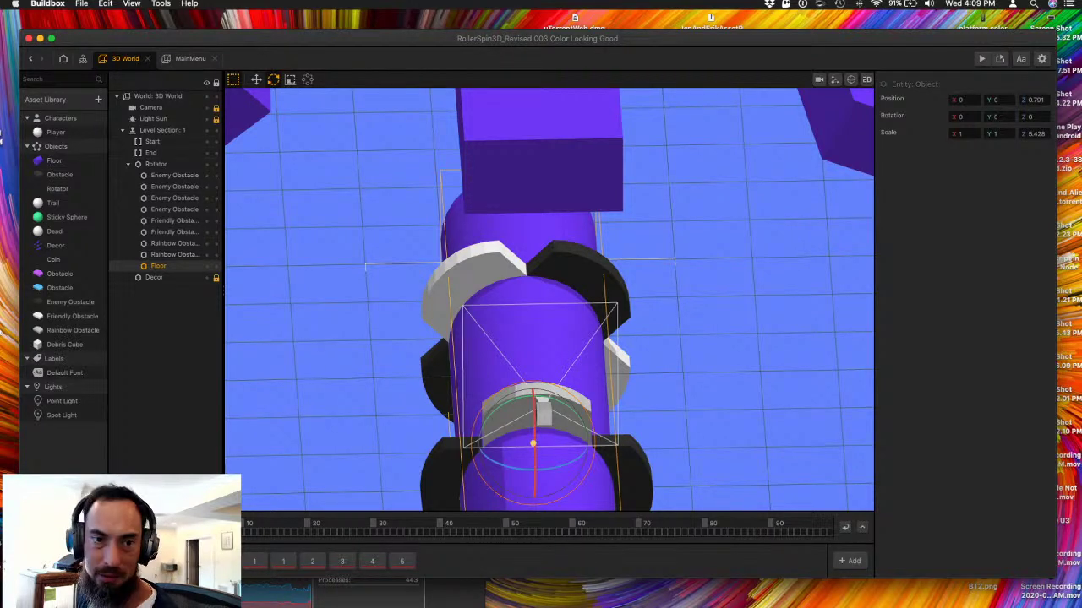
key("super+Tab")
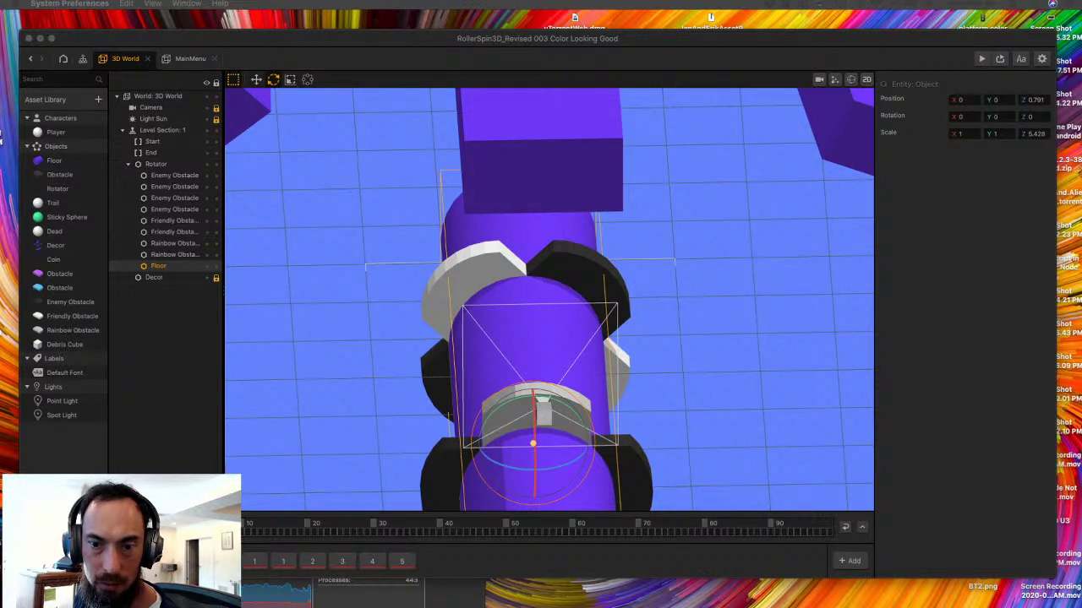
key("ctrl+Up")
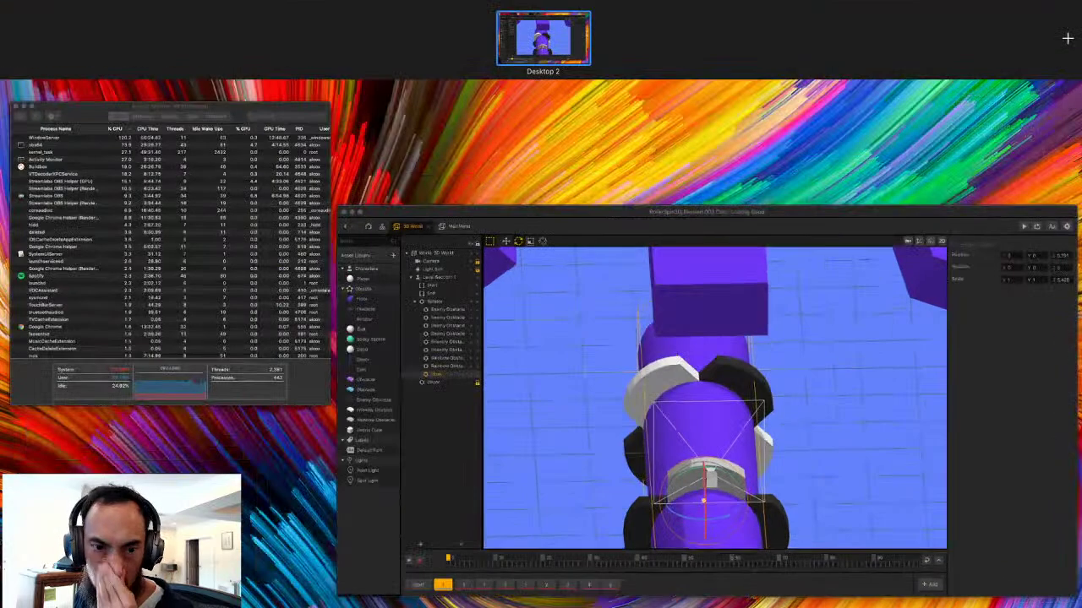
key("Escape")
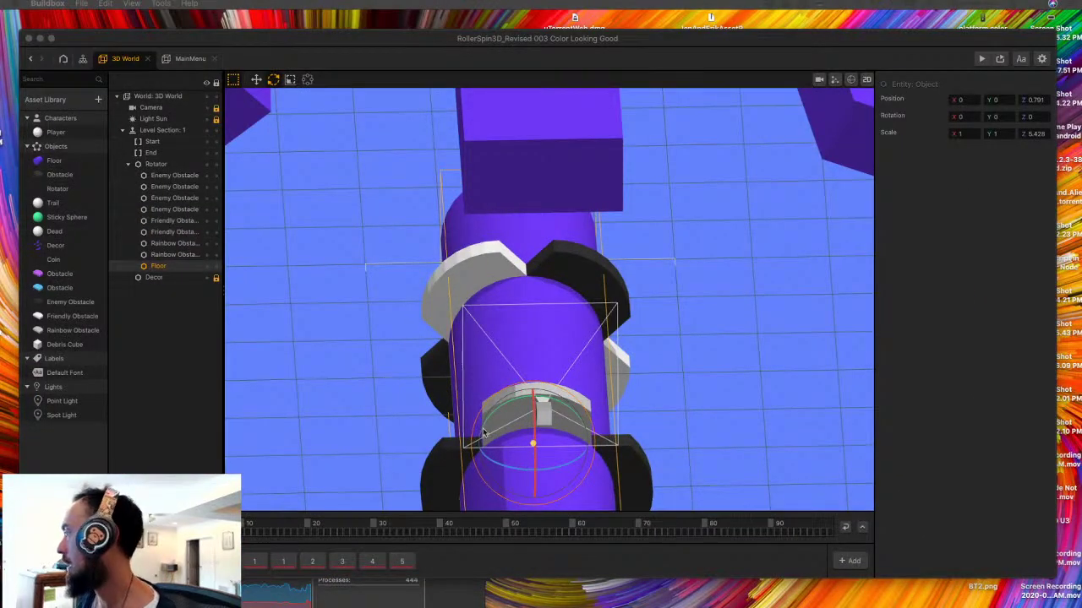
- Deselect the floor, view the rings from another angle and play-test the level again in the preview
right_click_drag(485, 433, 471, 405)
left_click(437, 440)
right_click_drag(397, 428, 364, 274)
left_click(981, 59)
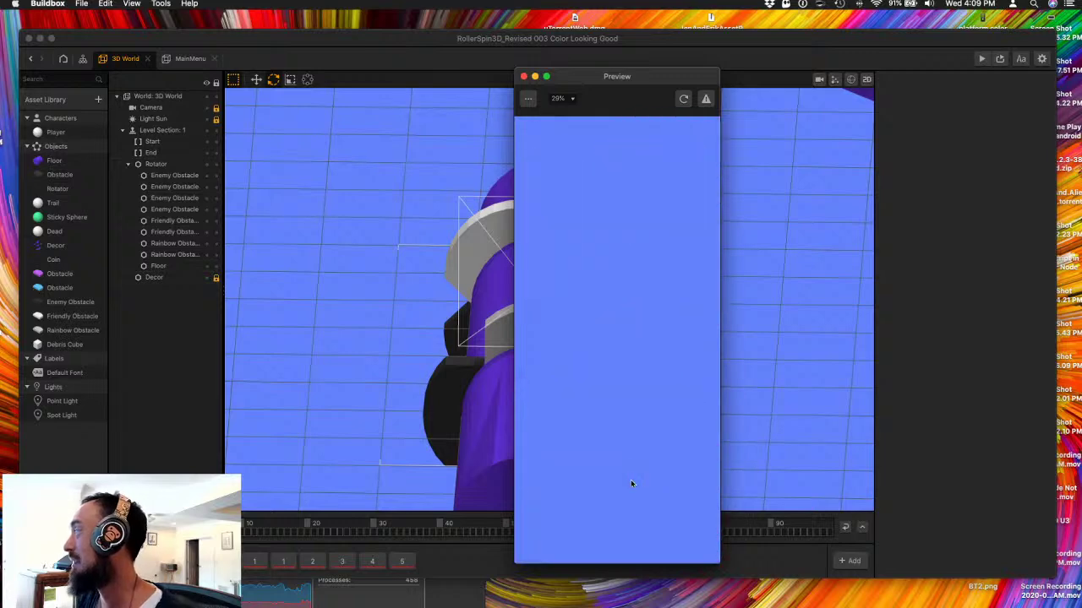
- Switch to Finder, locate and select the FPS smart asset (.bbasset) in the Desktop folder, and move the window clear of the preview
key("ctrl+Up")
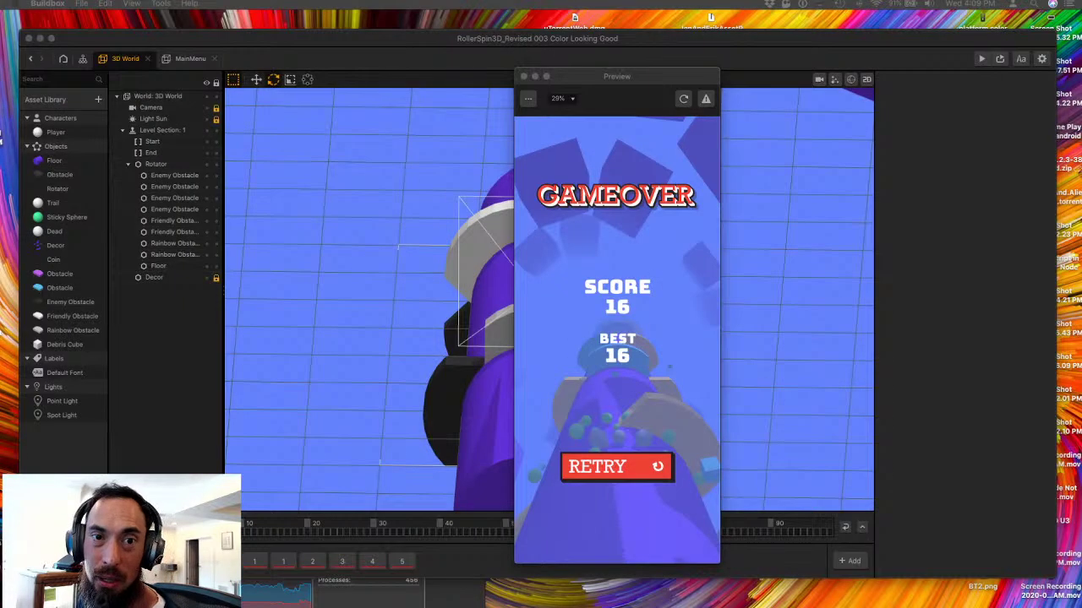
left_click_drag(676, 238, 566, 255)
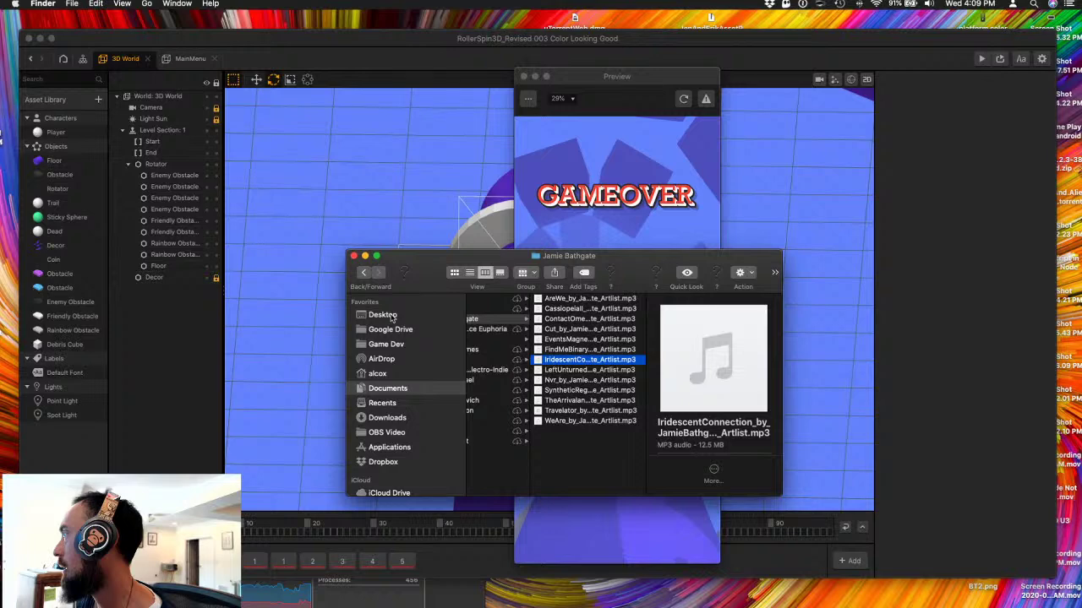
left_click(383, 314)
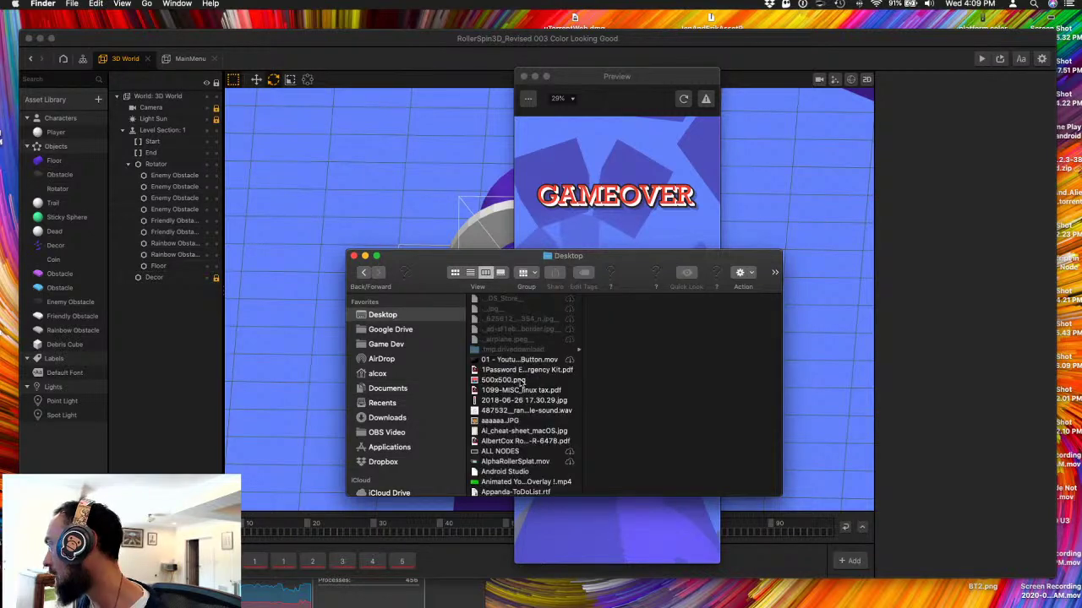
scroll(529, 484, "down", 5)
scroll(529, 484, "down", 5)
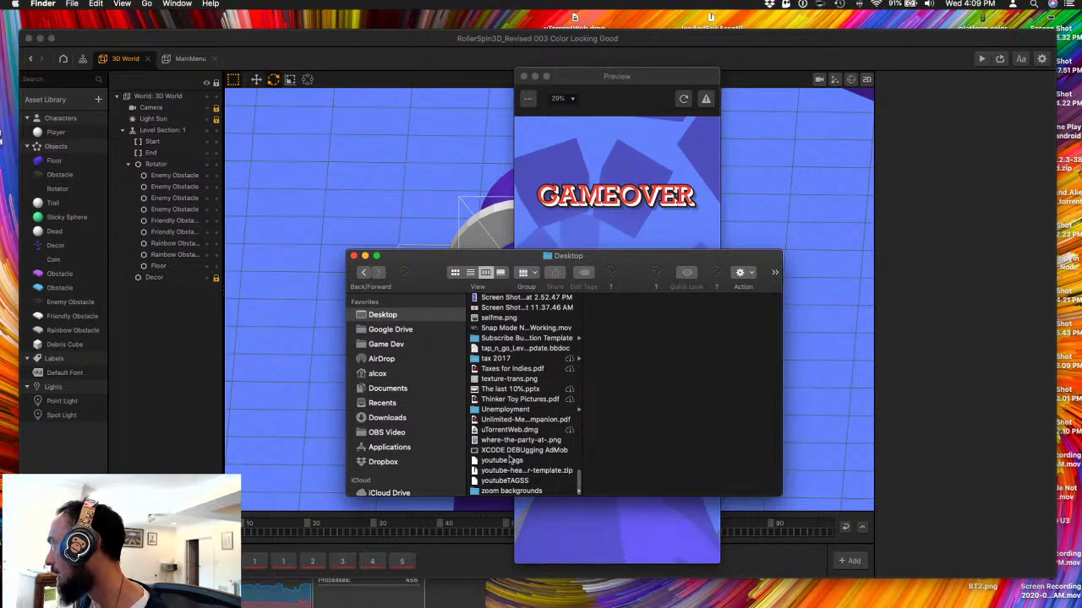
scroll(511, 463, "down", 5)
scroll(511, 461, "down", 2)
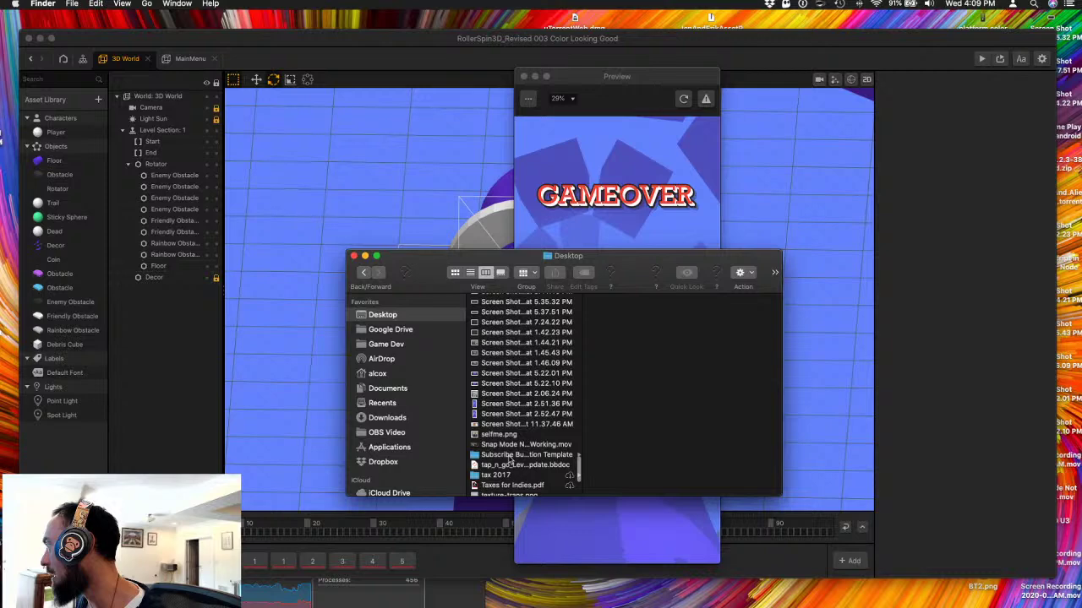
scroll(511, 461, "up", 10)
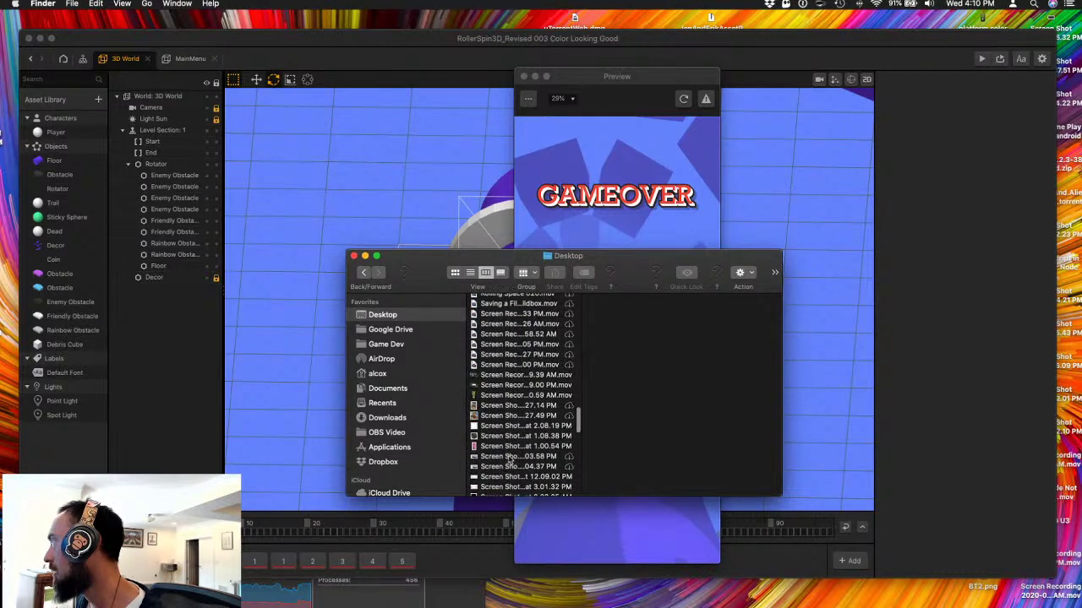
scroll(511, 461, "up", 3)
scroll(509, 458, "up", 5)
scroll(509, 459, "up", 5)
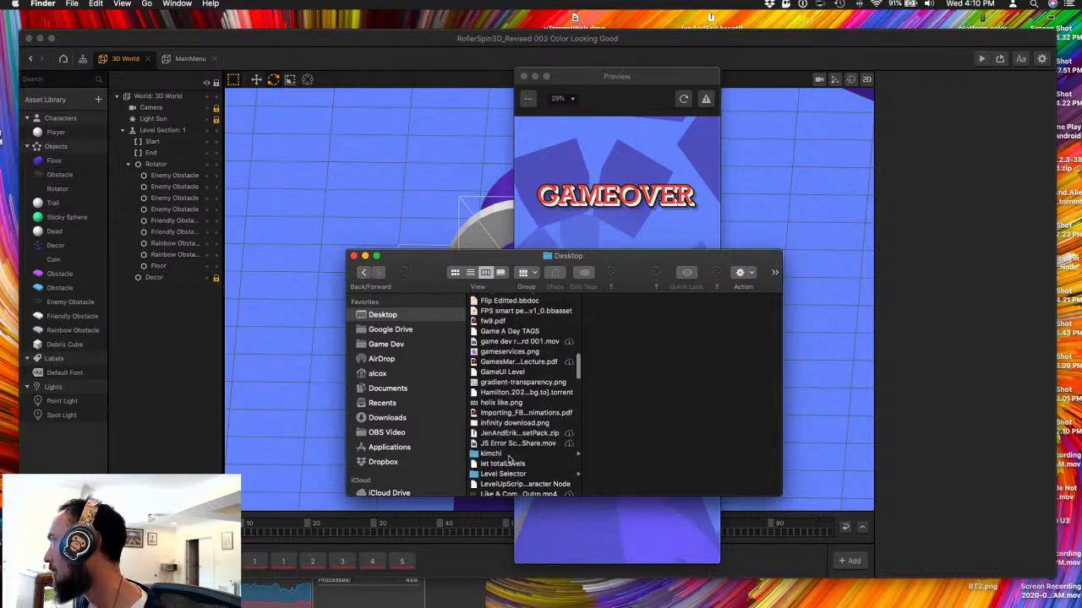
scroll(509, 459, "up", 3)
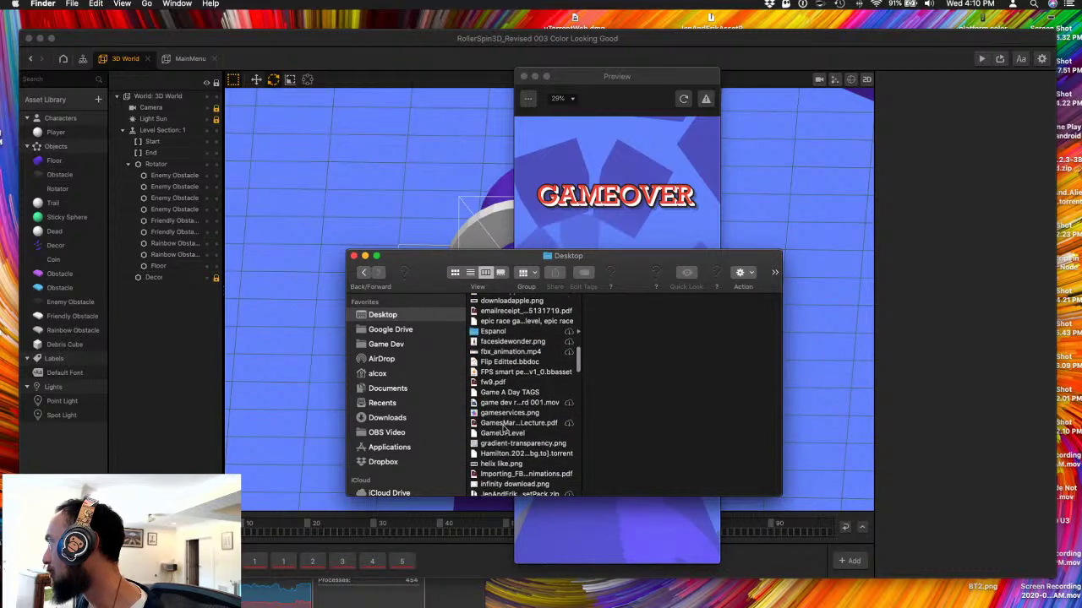
left_click(495, 373)
left_click_drag(428, 269, 732, 379)
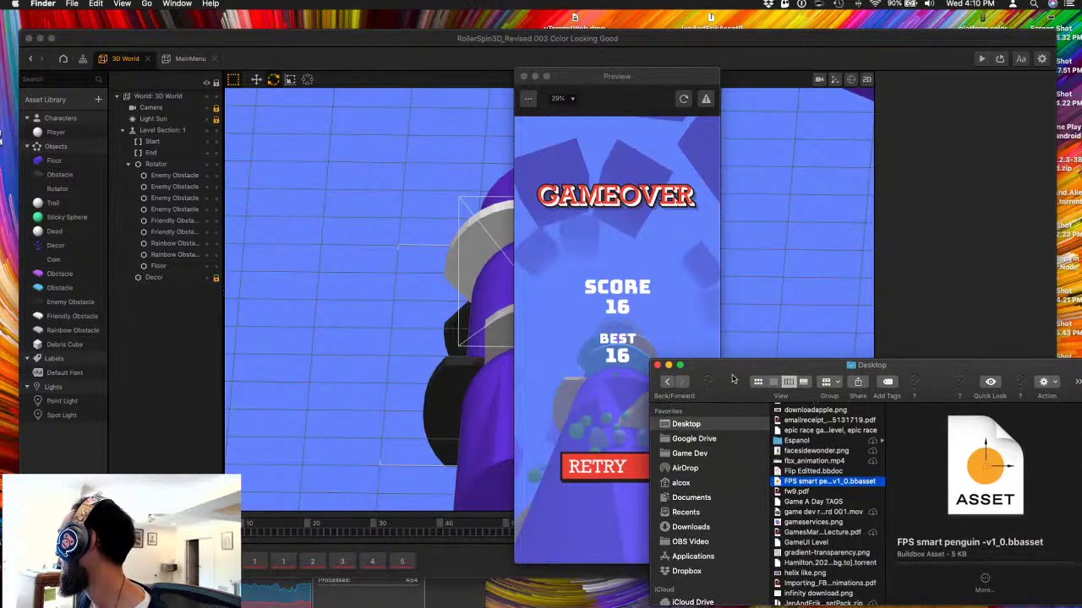
- Return to Buildbox, open the Game UI screen and place the FPS asset near its upper edge at about X 506, Y 996
left_click(743, 297)
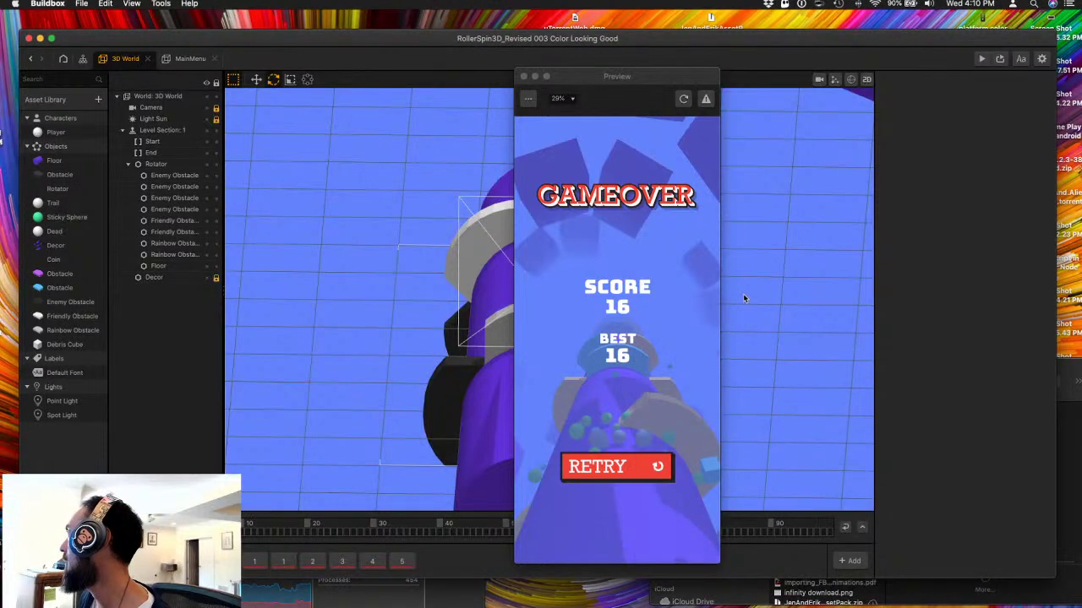
left_click(523, 76)
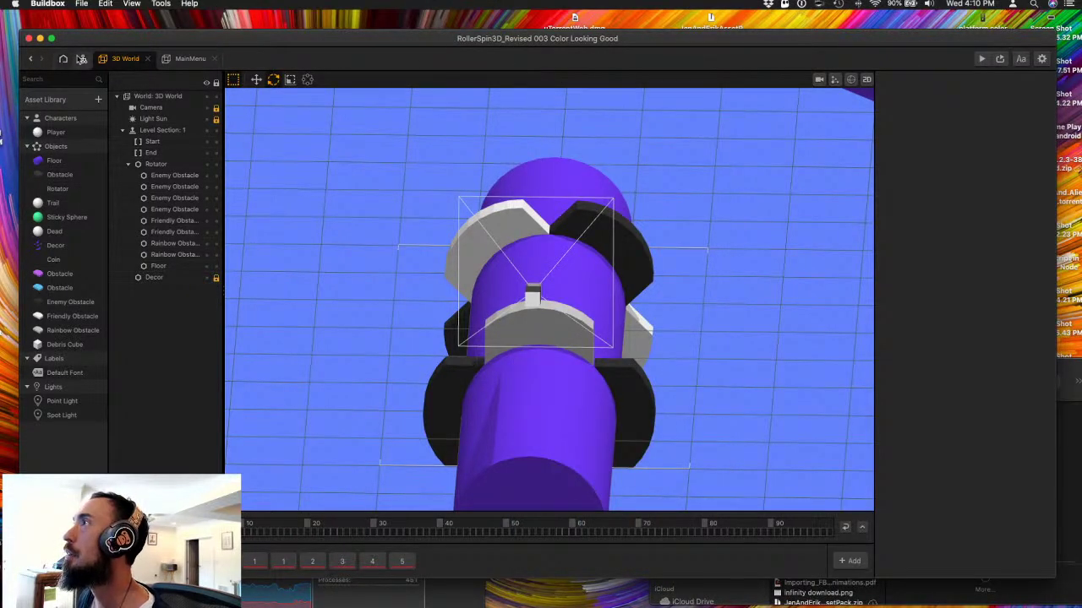
left_click(63, 59)
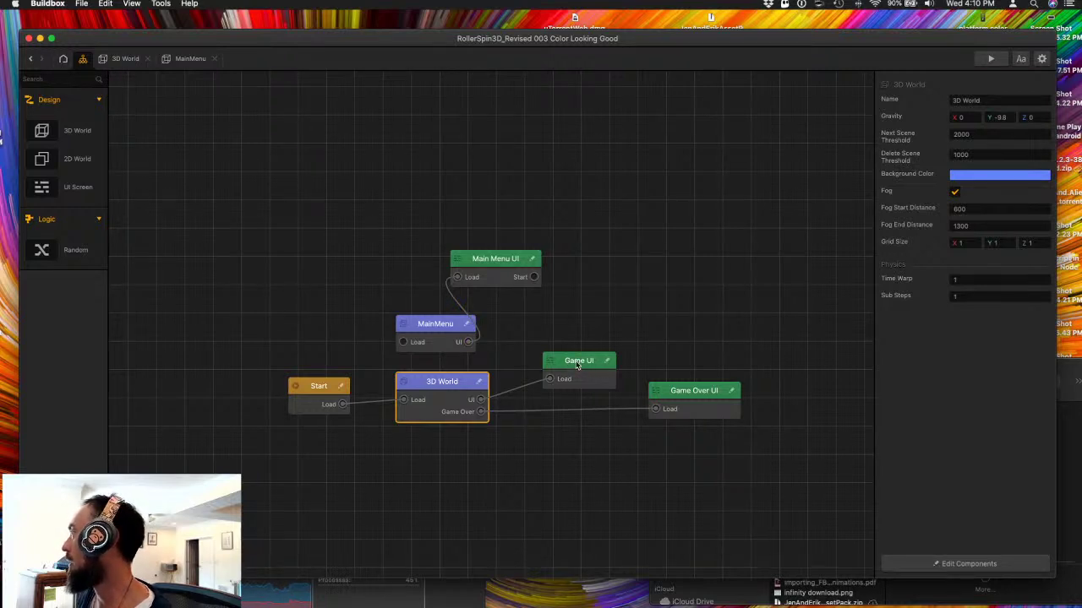
double_click(577, 362)
left_click(952, 598)
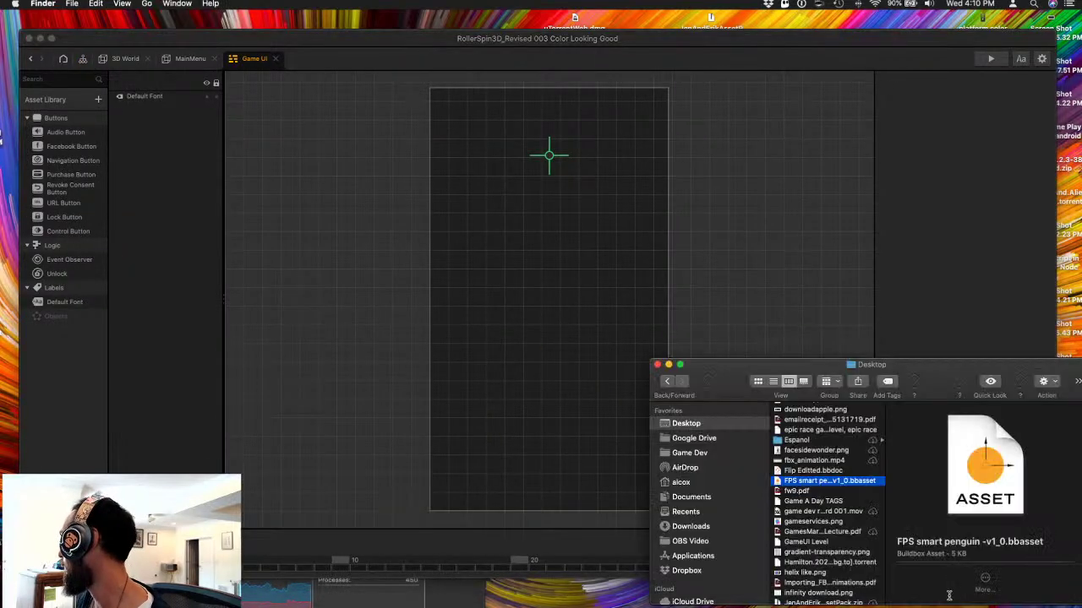
left_click_drag(786, 478, 619, 142)
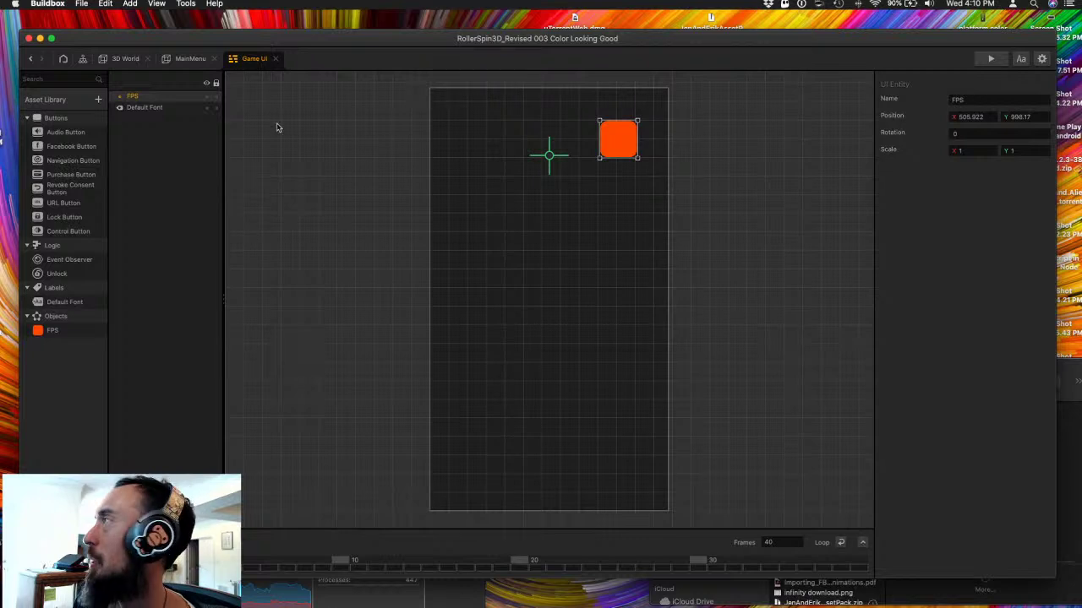
- Return to the 3D World, play-test the level in the preview and close it
left_click(181, 60)
left_click(126, 59)
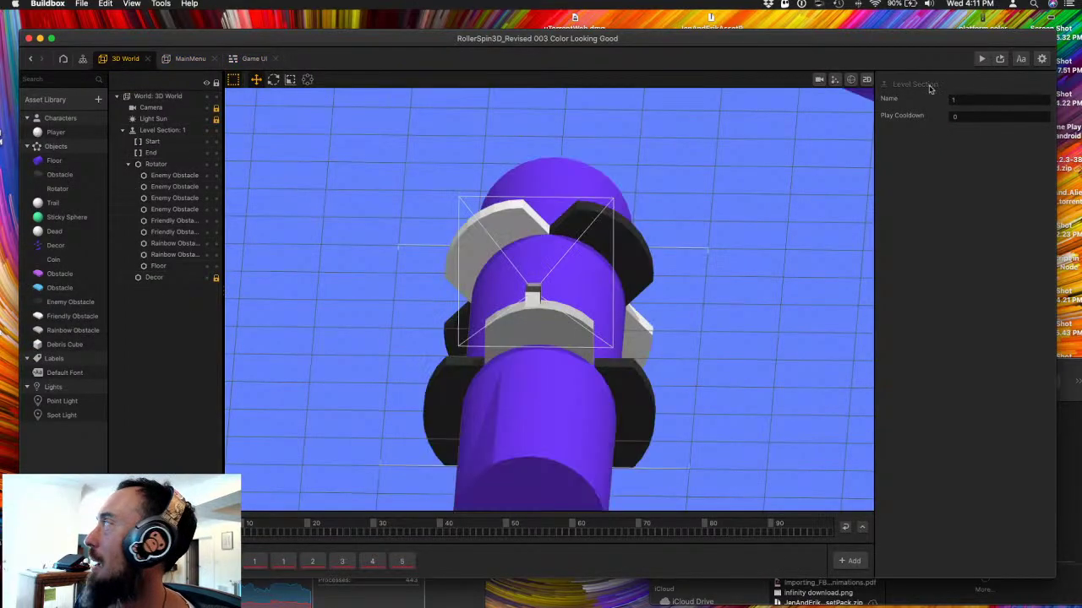
key("super+p")
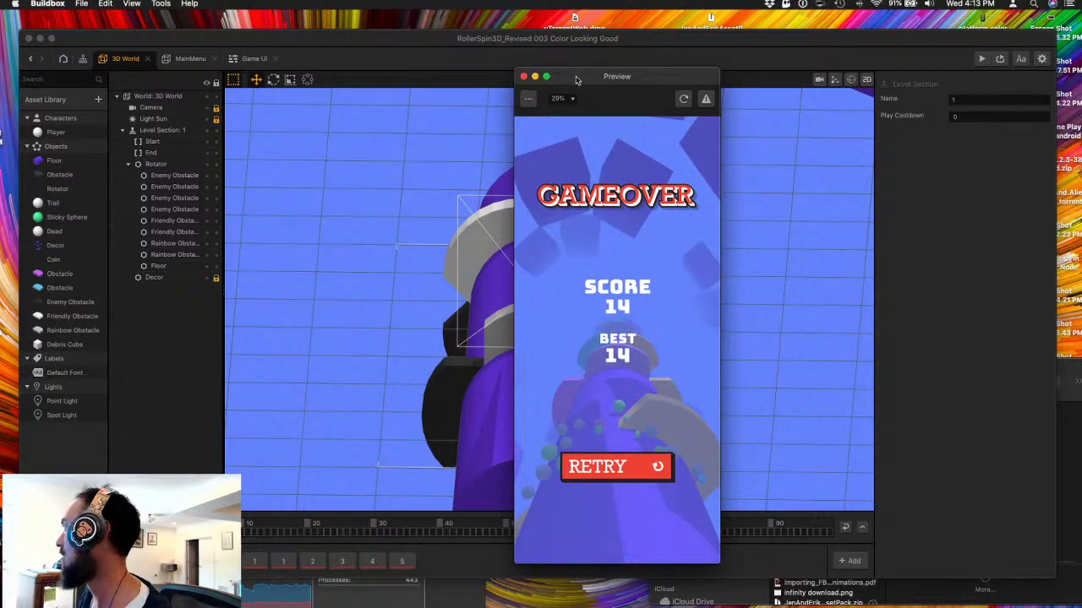
left_click_drag(577, 80, 573, 67)
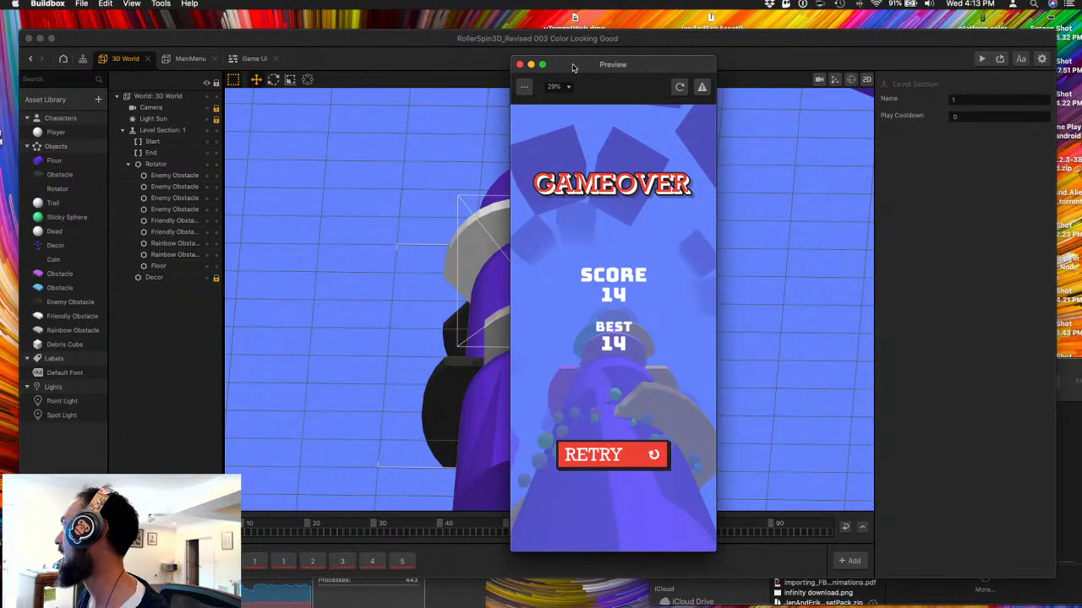
left_click(519, 63)
- Compare the positions of Level Section 1's Start and End borders with the Start border of the Start section
mouse_move(461, 428)
middle_mouse_down()
mouse_move(420, 457)
mouse_move(458, 439)
mouse_move(386, 442)
mouse_move(440, 438)
mouse_move(448, 420)
middle_mouse_up()
left_click(169, 142)
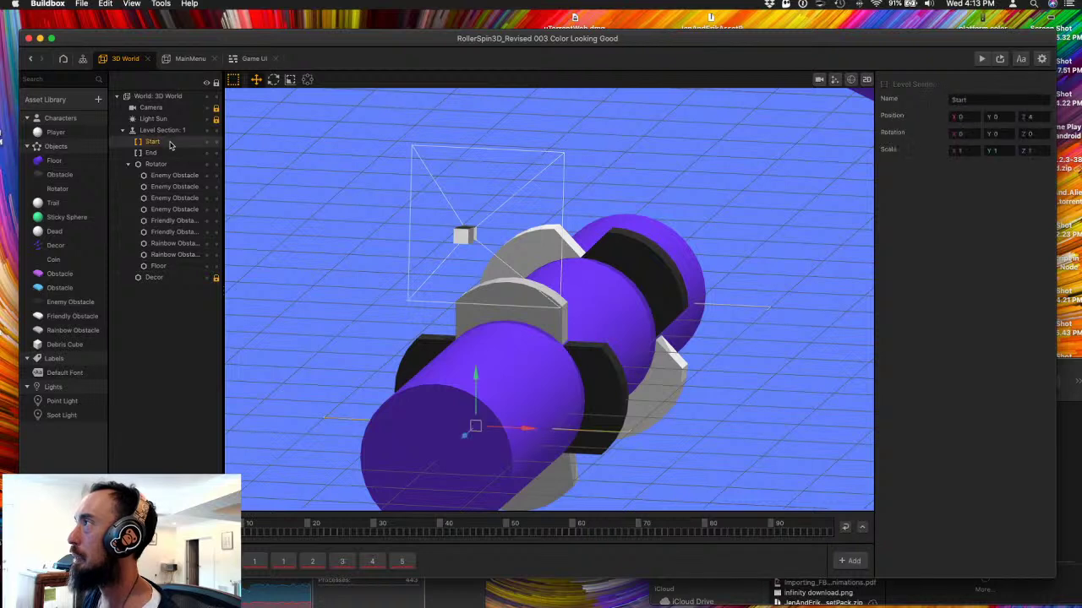
left_click(163, 154)
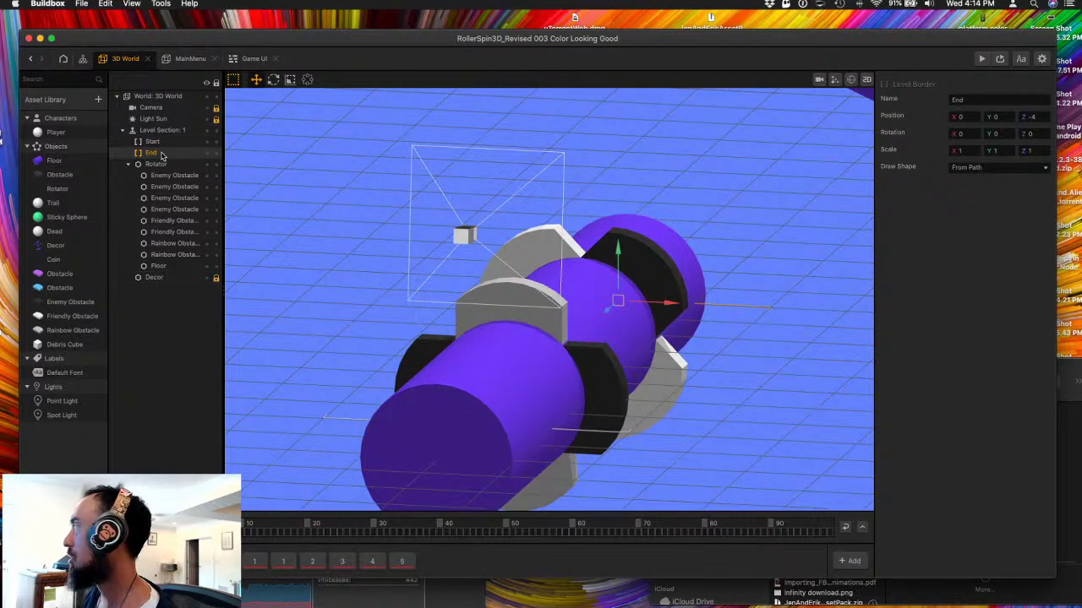
left_click(1048, 116)
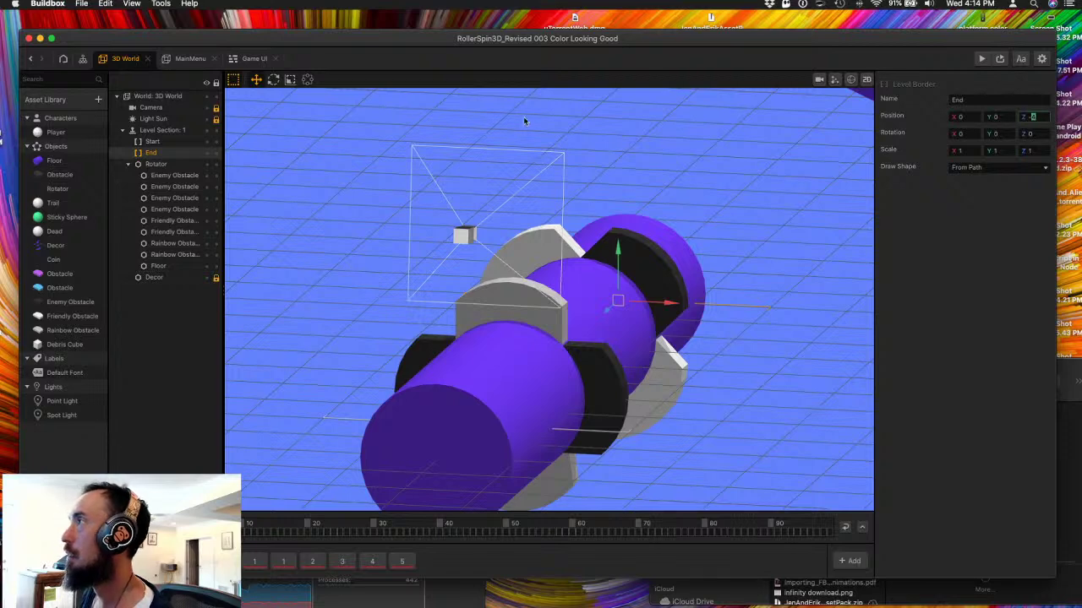
right_click_drag(348, 416, 373, 430)
left_click(152, 141)
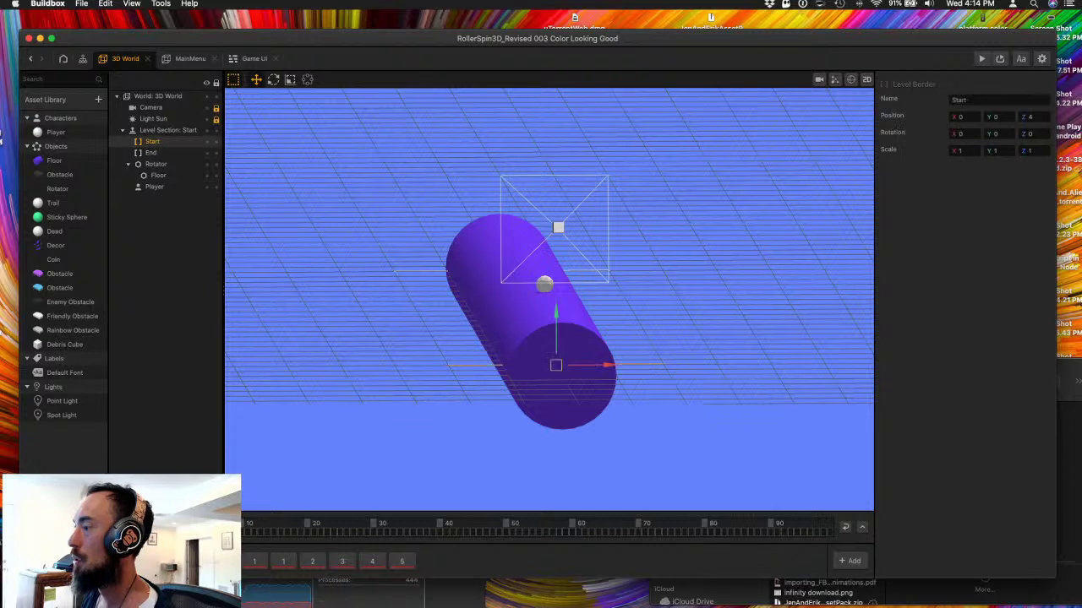
- Set the Z position of Level Section 1's End border to -10
left_click(170, 153)
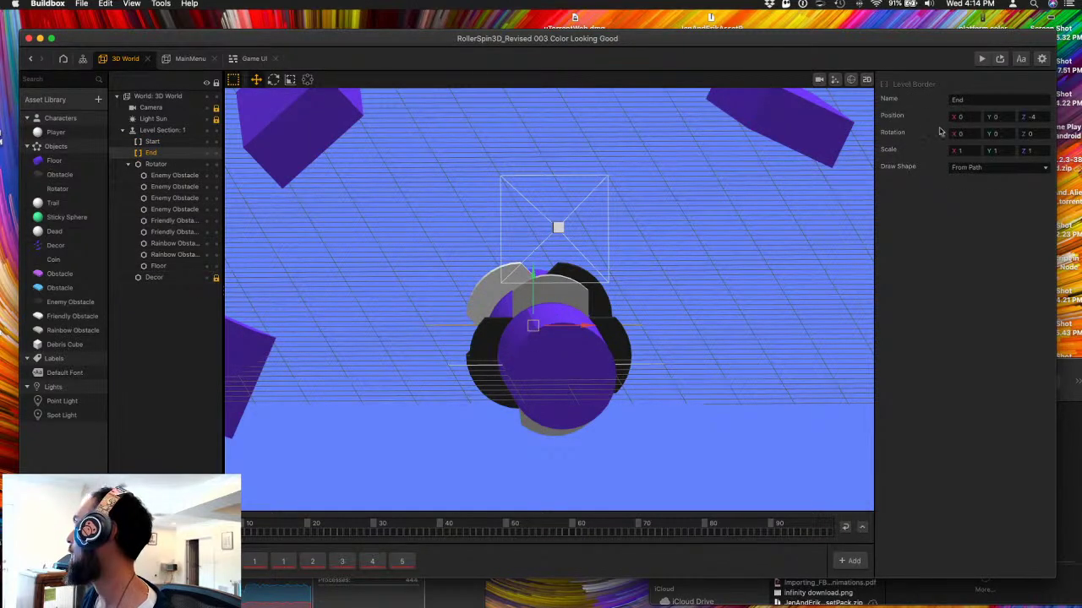
left_click(1030, 117)
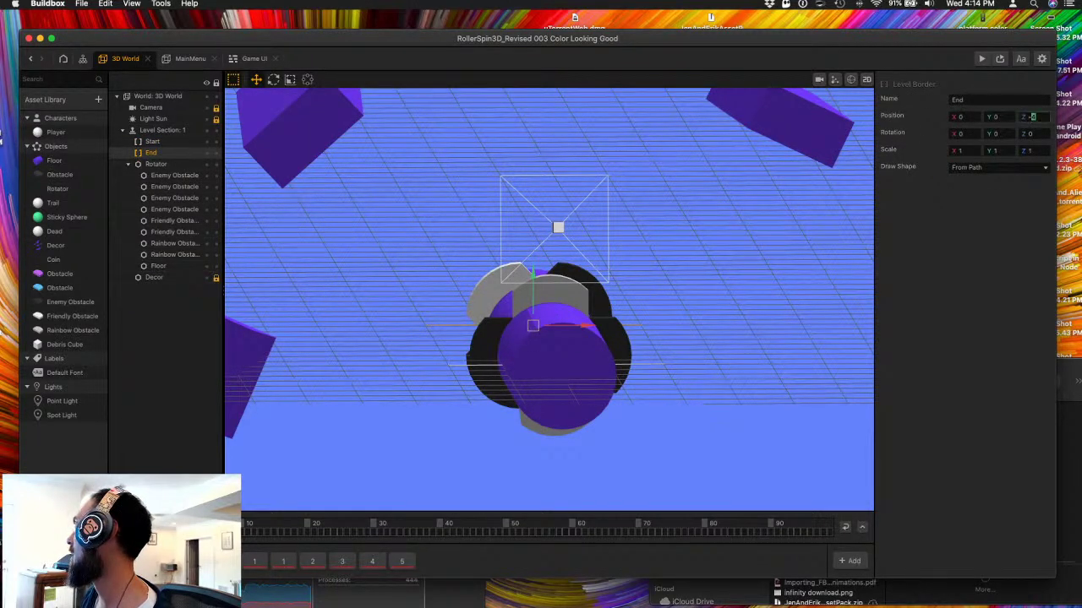
type("-10")
key("Tab")
right_click_drag(427, 365, 490, 359)
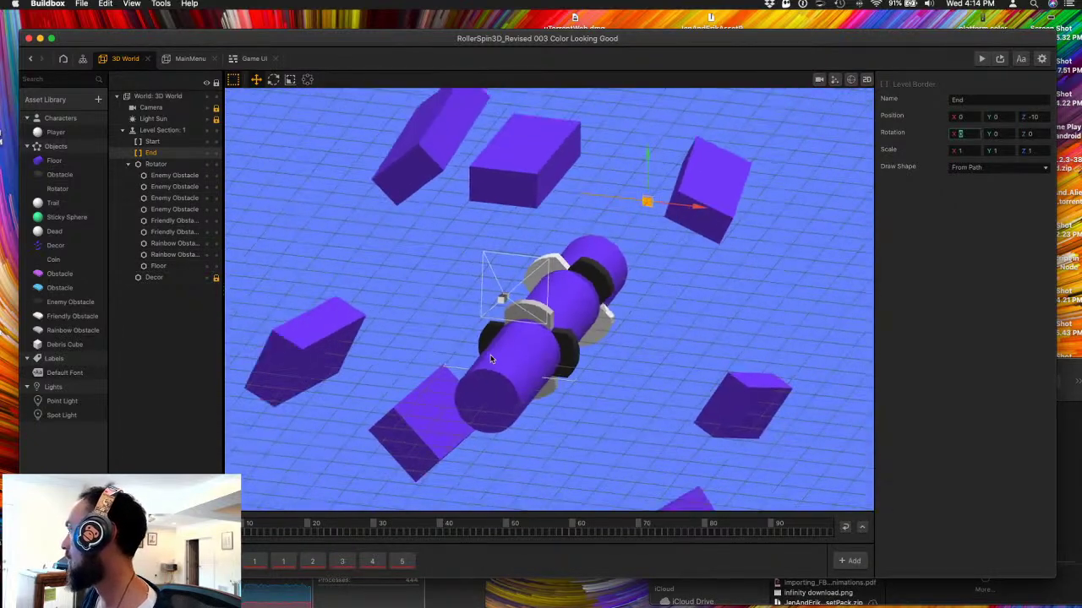
- Set the floor's Z scale to 10 and move the floor to Z position 0
left_click(500, 377)
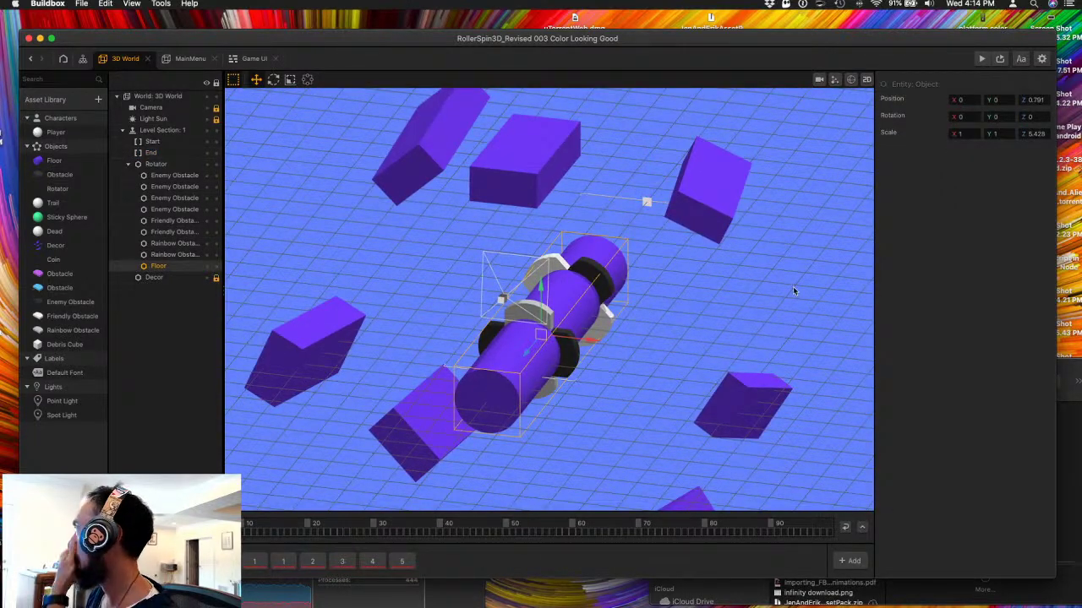
left_click(1036, 133)
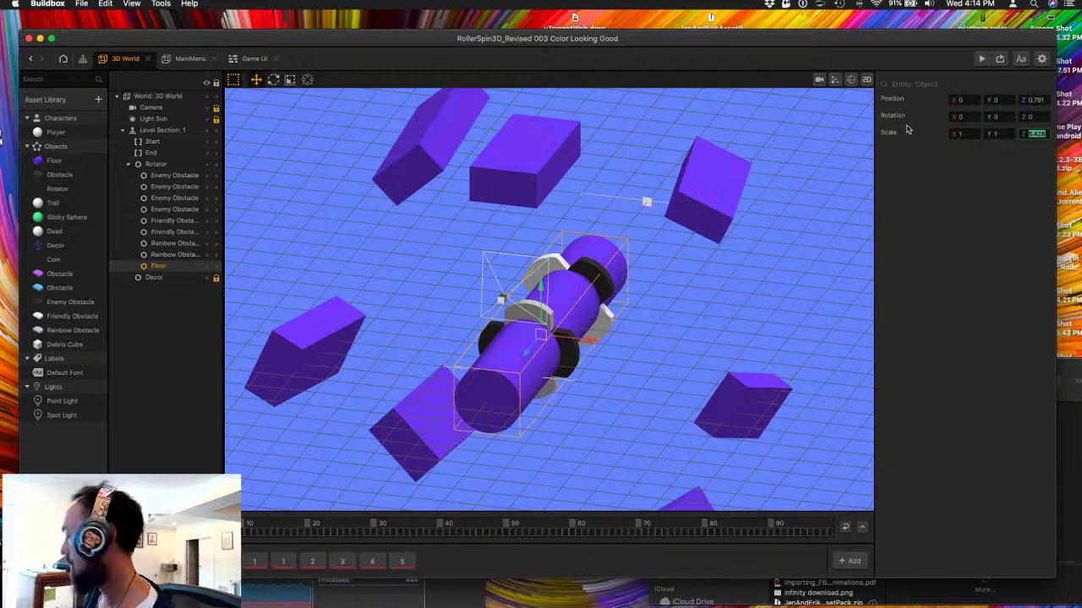
type("10")
key("Return")
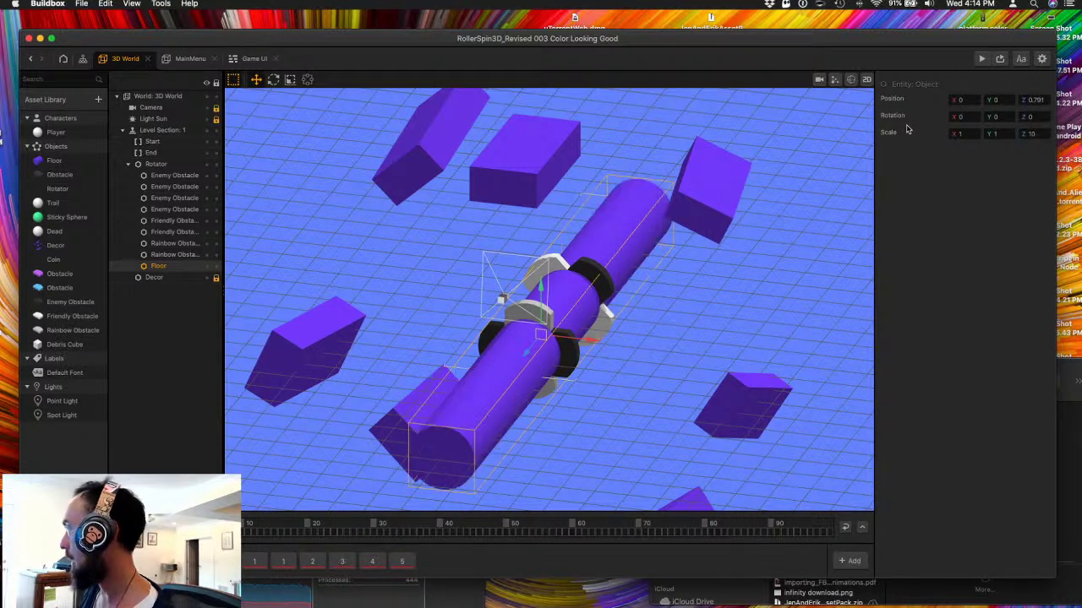
scroll(700, 248, "up", 10)
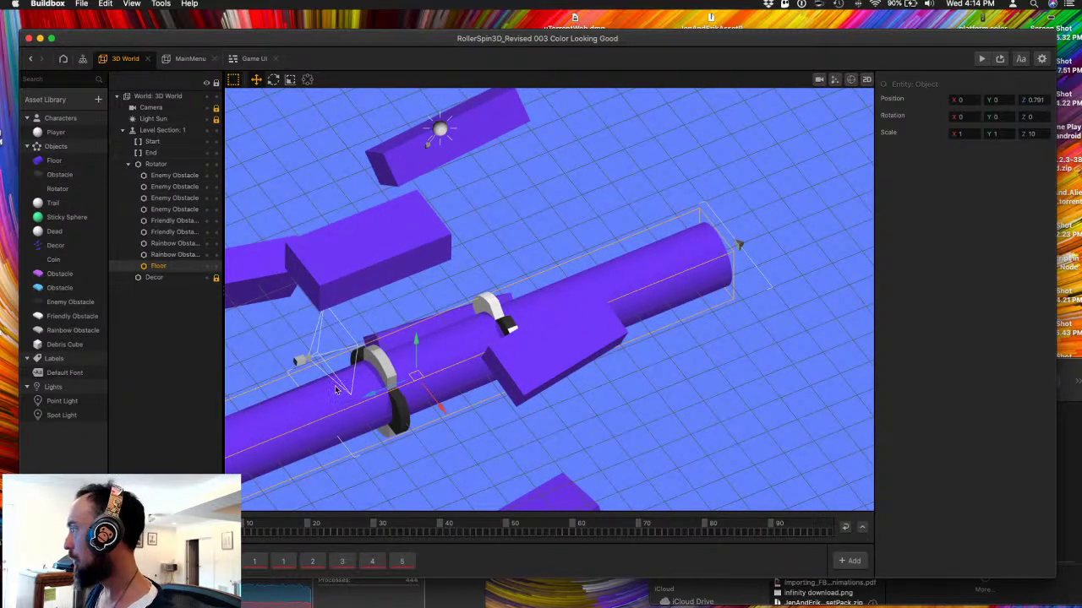
left_click_drag(335, 390, 379, 400)
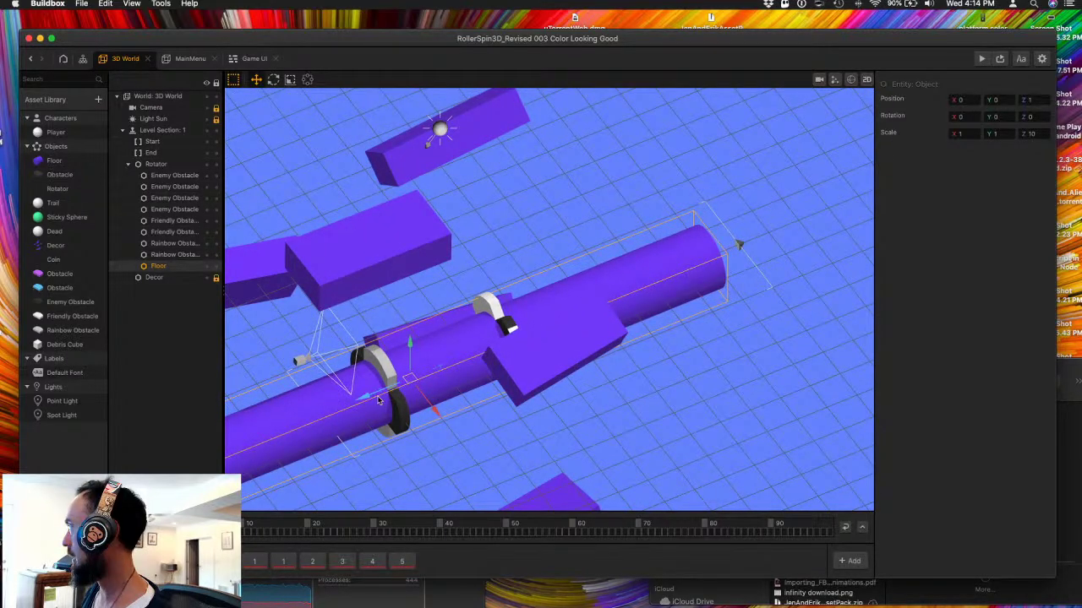
right_click_drag(676, 264, 562, 333)
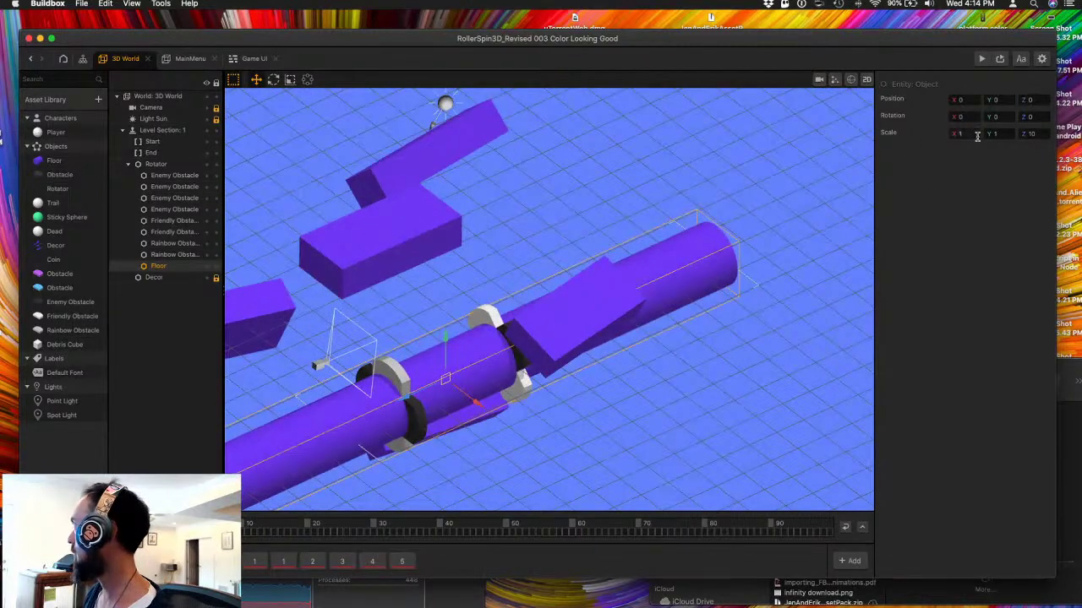
- Try Z scales of 105 and 6 for the floor and move it to Z position -1
left_click(1031, 133)
type("105")
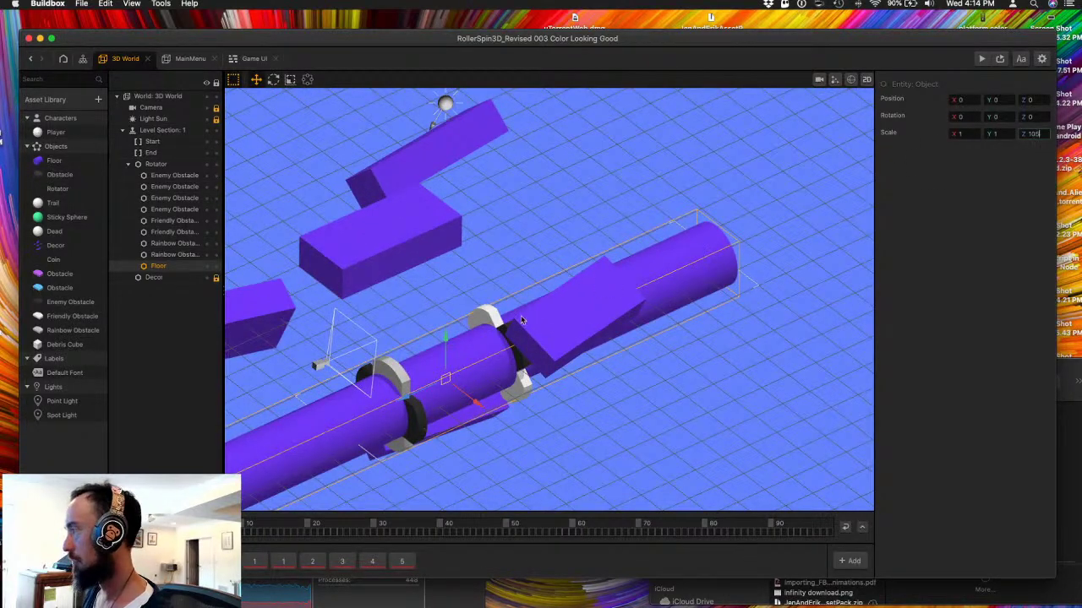
key("Return")
type("6")
key("Return")
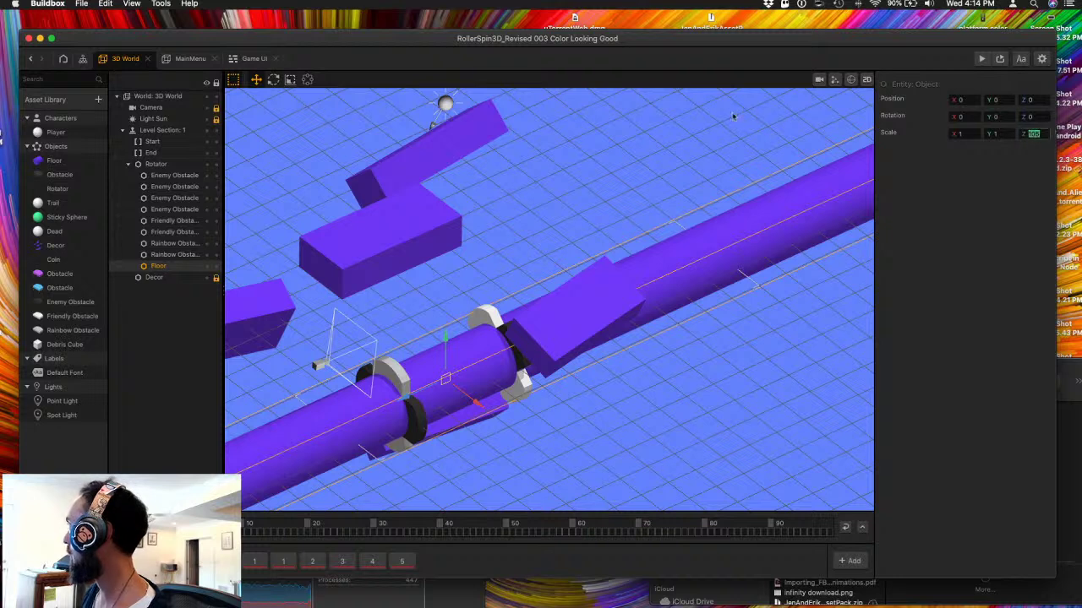
left_click_drag(428, 369, 461, 386)
- Set the floor's Z scale to 8 and move the floor to Z position -2
left_click(1031, 133)
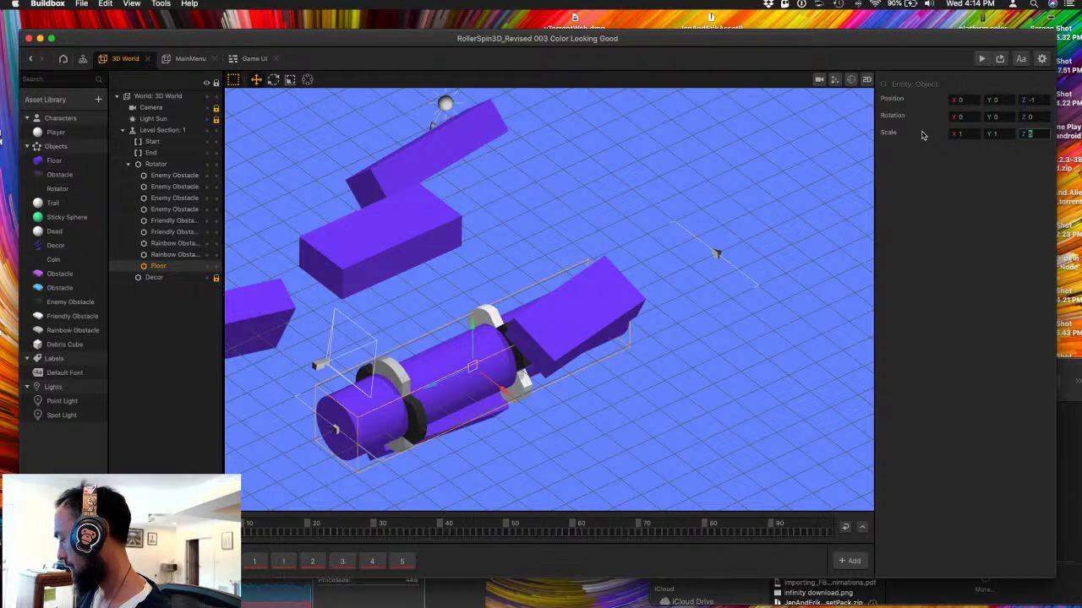
type("8")
key("Return")
left_click_drag(415, 384, 477, 367)
right_click_drag(409, 409, 562, 425)
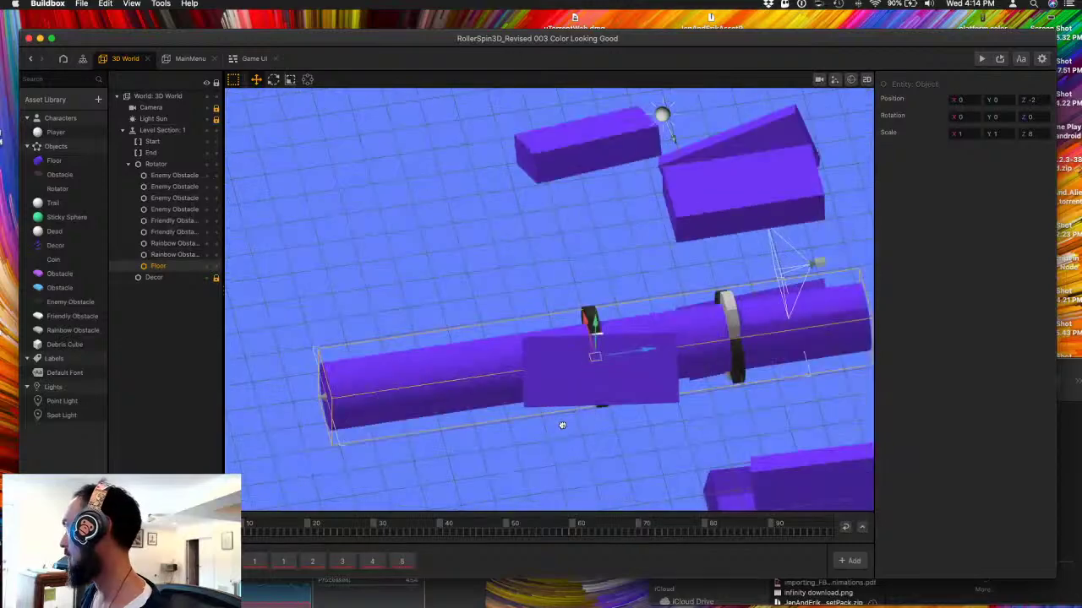
scroll(562, 425, "down", 5)
scroll(562, 425, "up", 8)
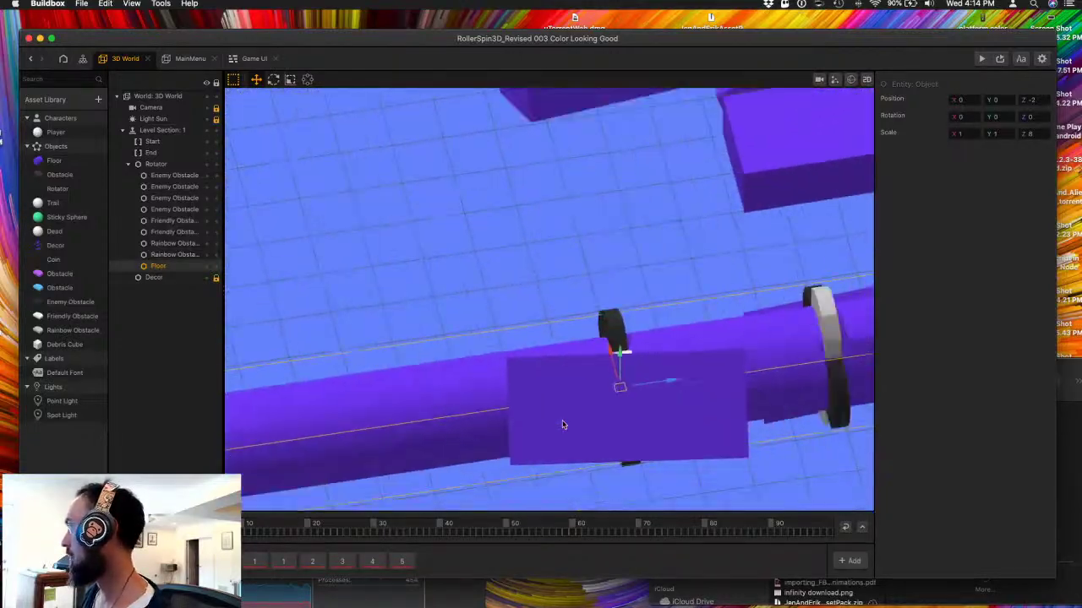
- Move the two enemy and two friendly obstacles of the Z -2 ring together to Z position -6
scroll(562, 425, "down", 5)
right_click_drag(550, 419, 539, 398)
scroll(473, 406, "up", 5)
left_click(542, 400)
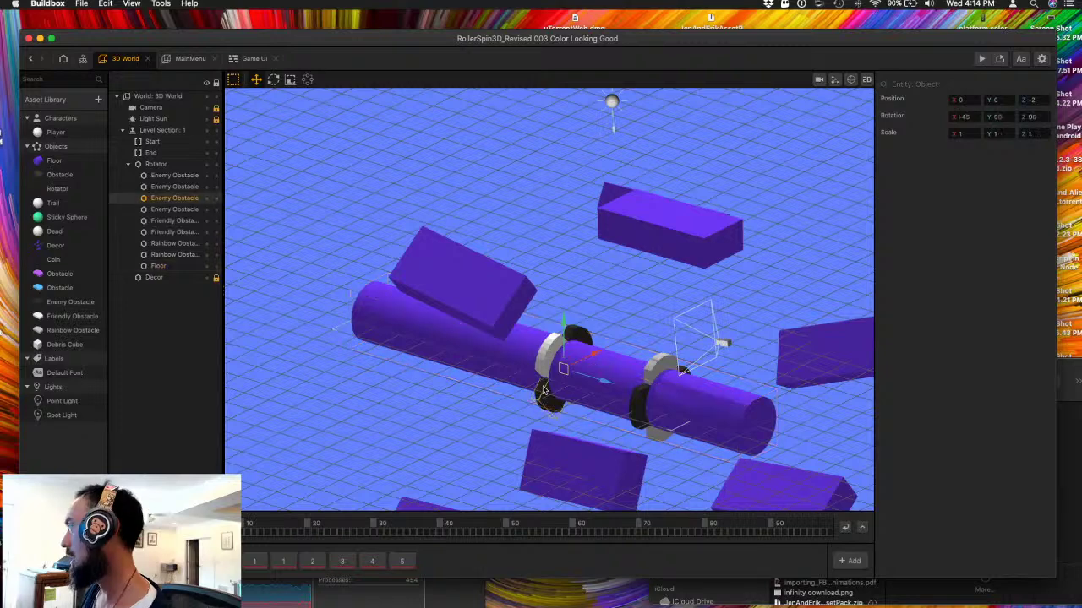
left_click(544, 363, "shift")
left_click(577, 334, "shift")
right_click_drag(577, 335, 519, 361)
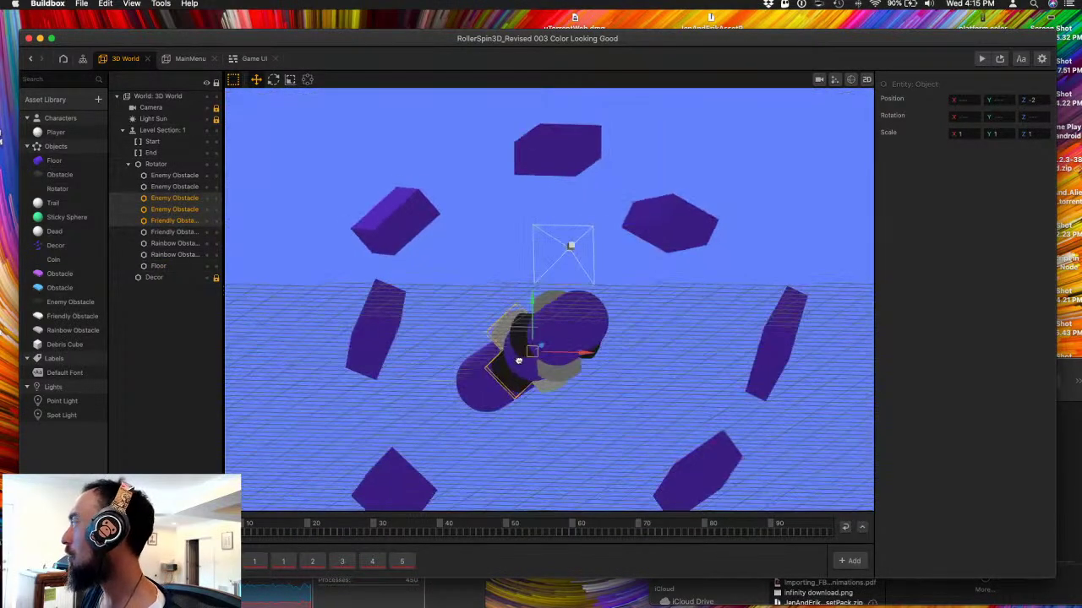
left_click(542, 388, "shift")
right_click_drag(471, 428, 479, 465)
left_click_drag(553, 393, 506, 311)
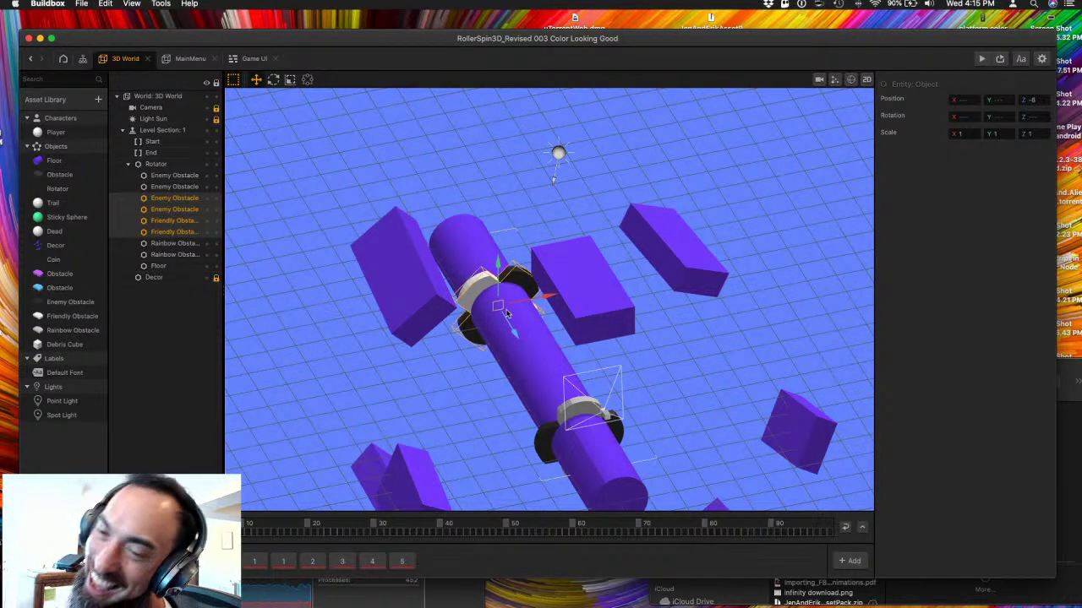
scroll(507, 313, "down", 1)
scroll(506, 313, "up", 2)
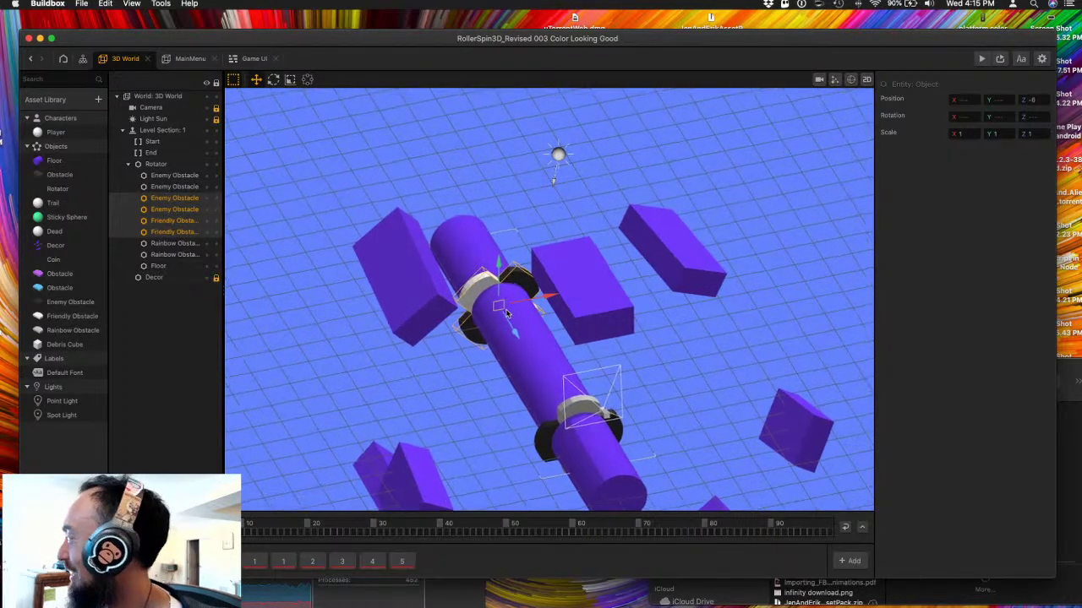
scroll(507, 313, "down", 1)
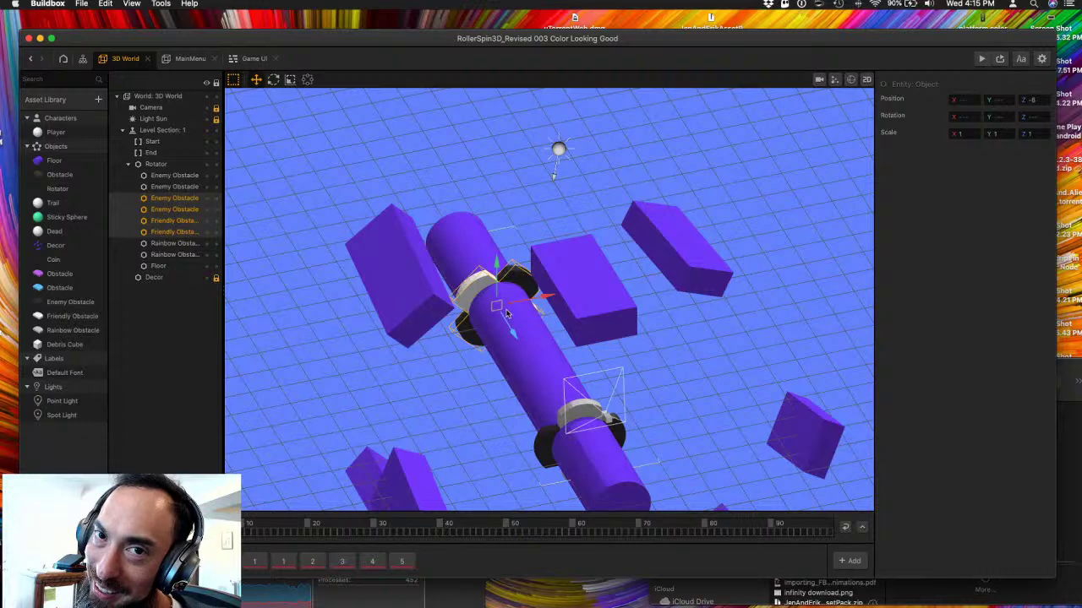
scroll(507, 314, "down", 1)
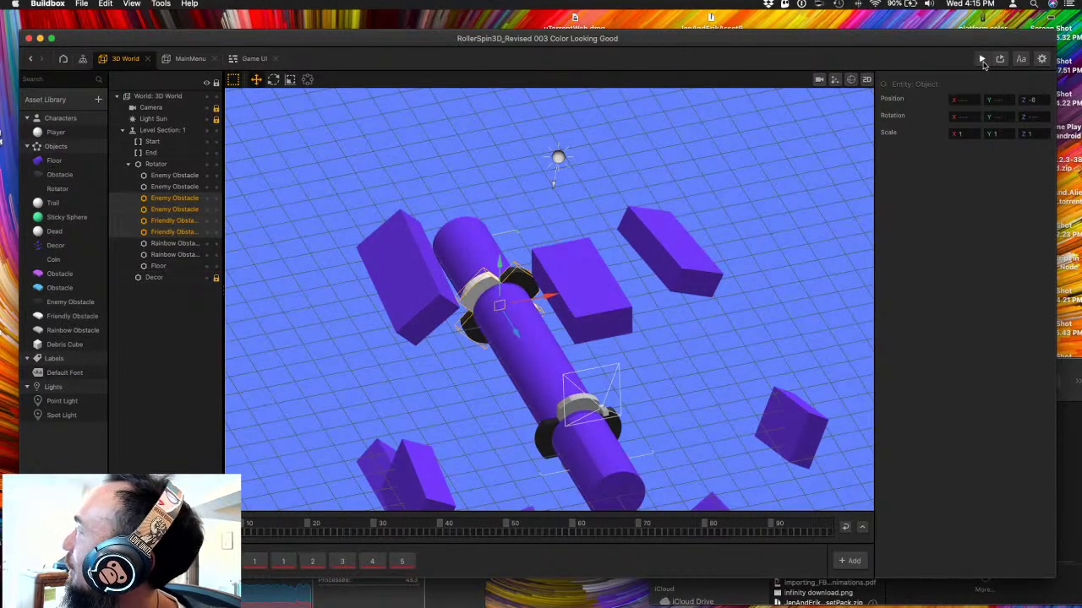
- Play-test the new obstacle spacing in the game preview, retry after the game over, and close the preview
key("super+p")
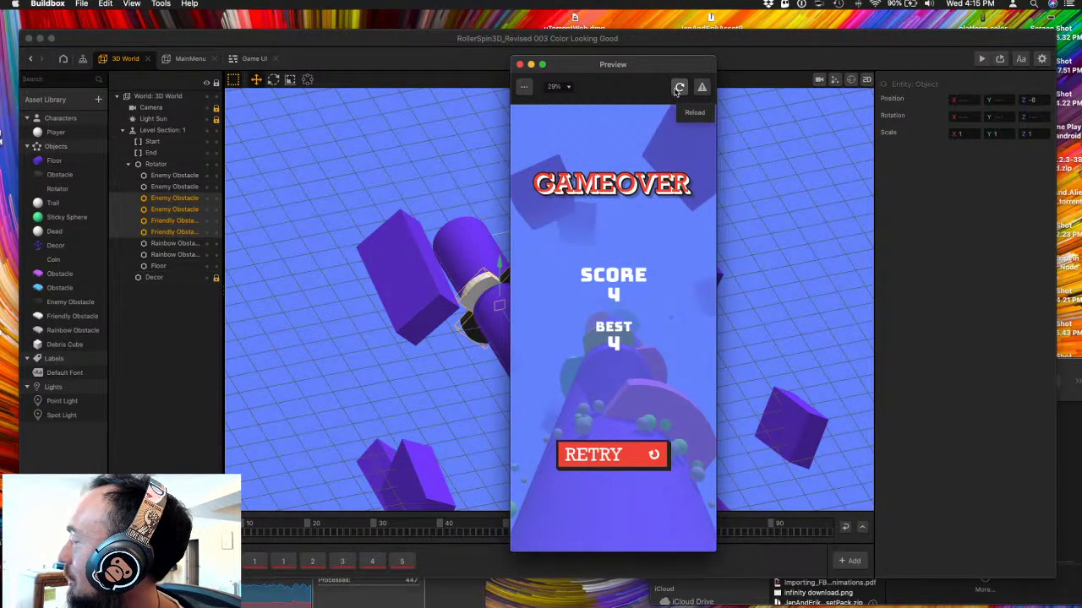
left_click(625, 457)
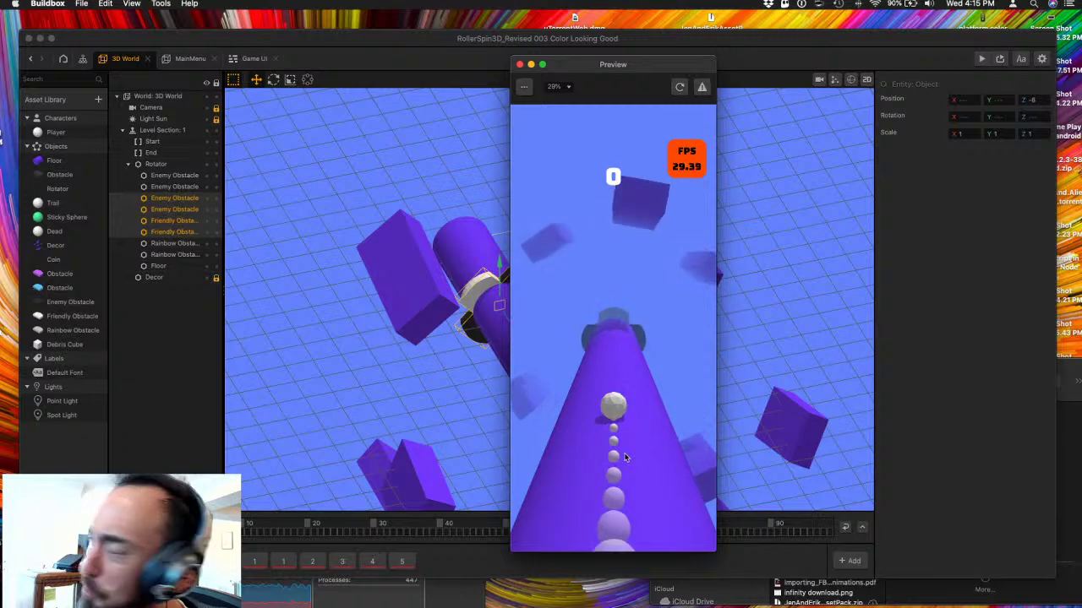
mouse_move(591, 499)
left_mouse_down()
mouse_move(666, 487)
mouse_move(583, 492)
mouse_move(676, 486)
mouse_move(557, 501)
mouse_move(559, 458)
mouse_move(628, 449)
left_mouse_up()
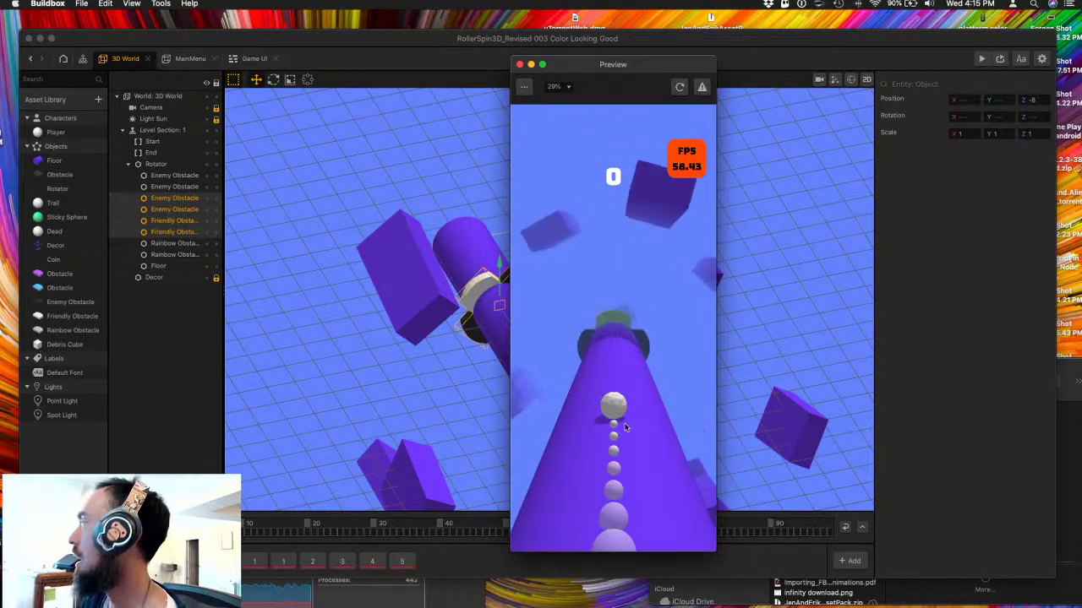
left_click(519, 65)
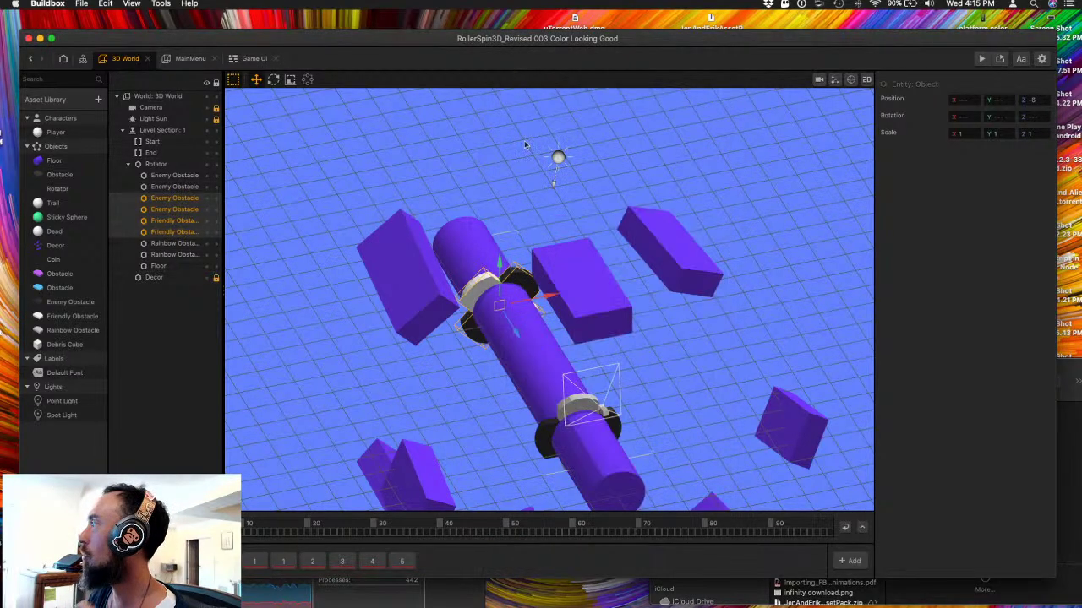
- Replace the upper friendly obstacle in the Z -6 ring with a duplicated enemy obstacle rotated to X 45, Y 90, Z 90
left_click(482, 289)
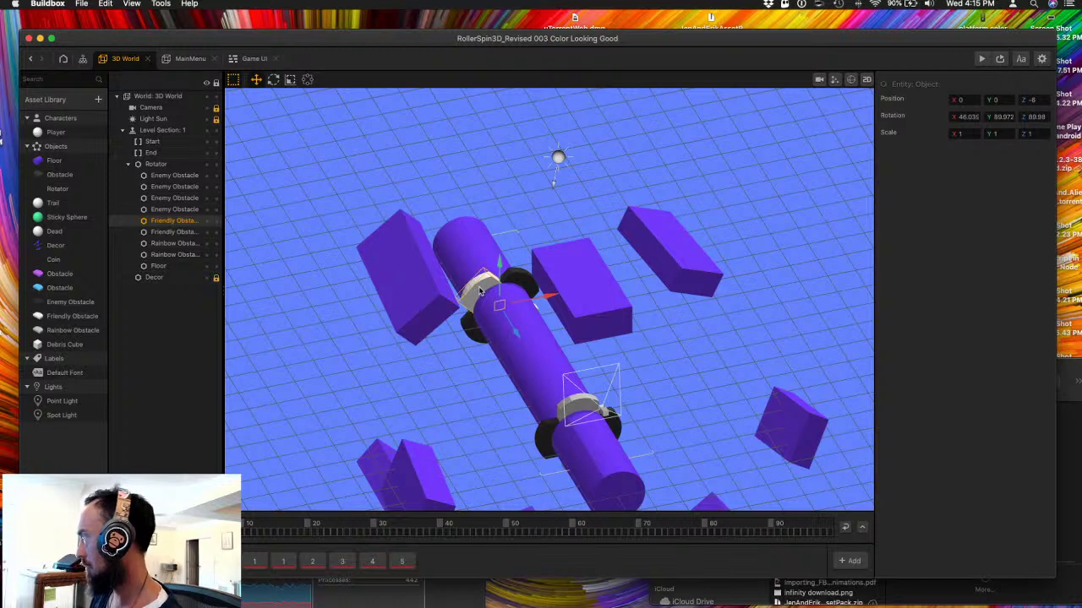
key("Delete")
left_click(528, 285)
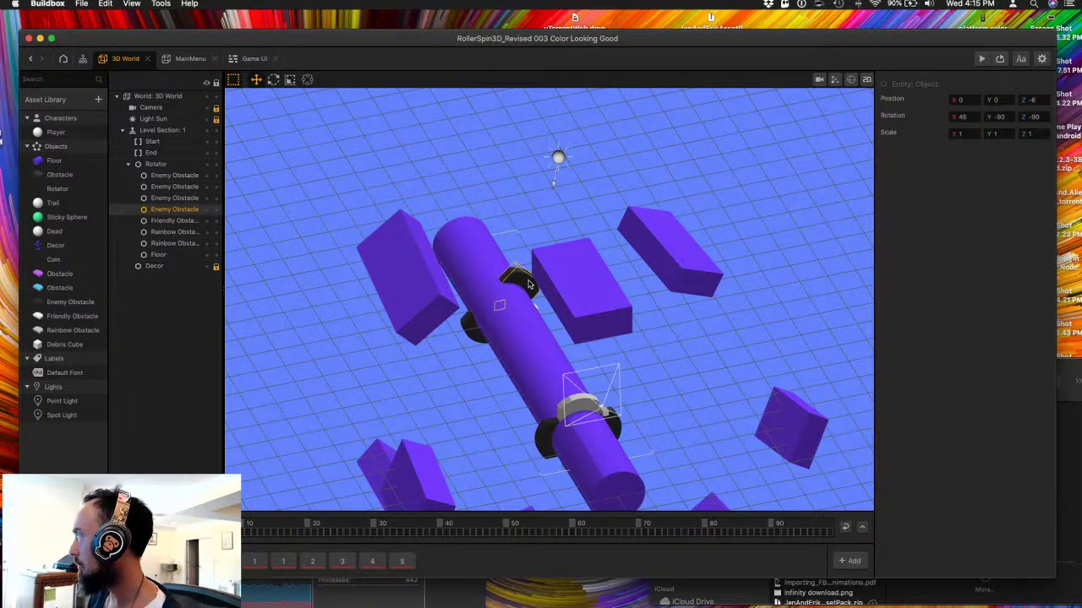
key("super+d")
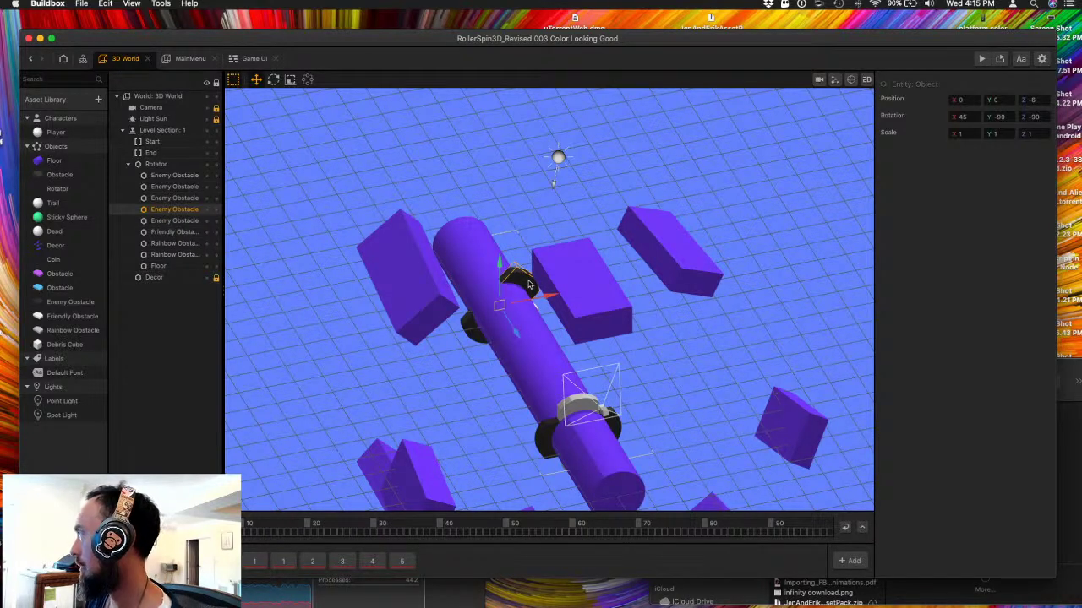
left_click(273, 79)
left_click_drag(480, 277, 368, 317)
key("super+z")
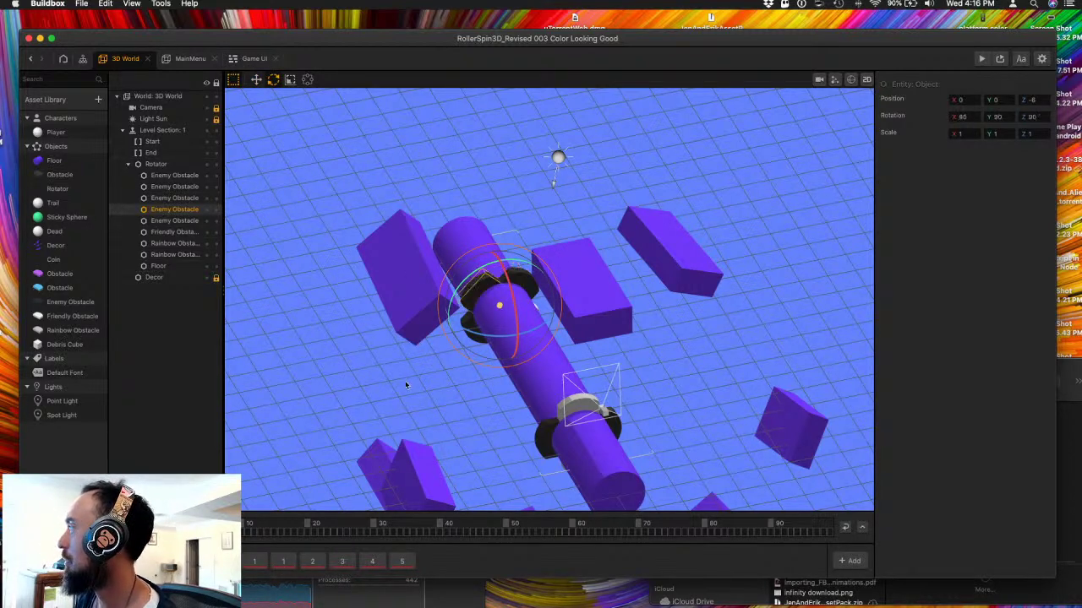
right_click_drag(556, 438, 566, 373)
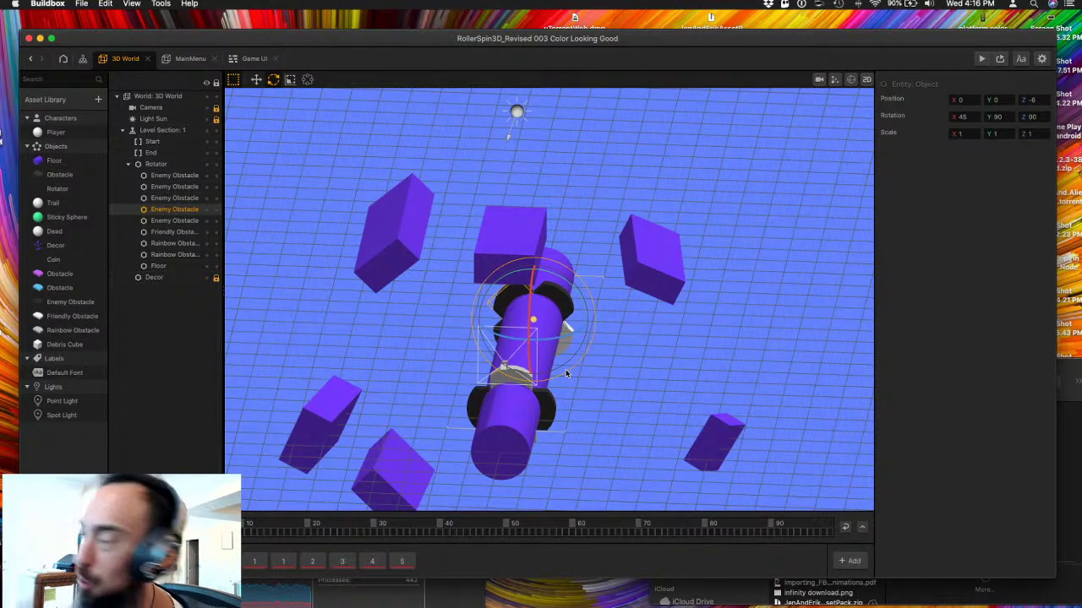
- View the neighbouring level section and return to the edited one to check its obstacle rings
key("super+z")
left_click(284, 562)
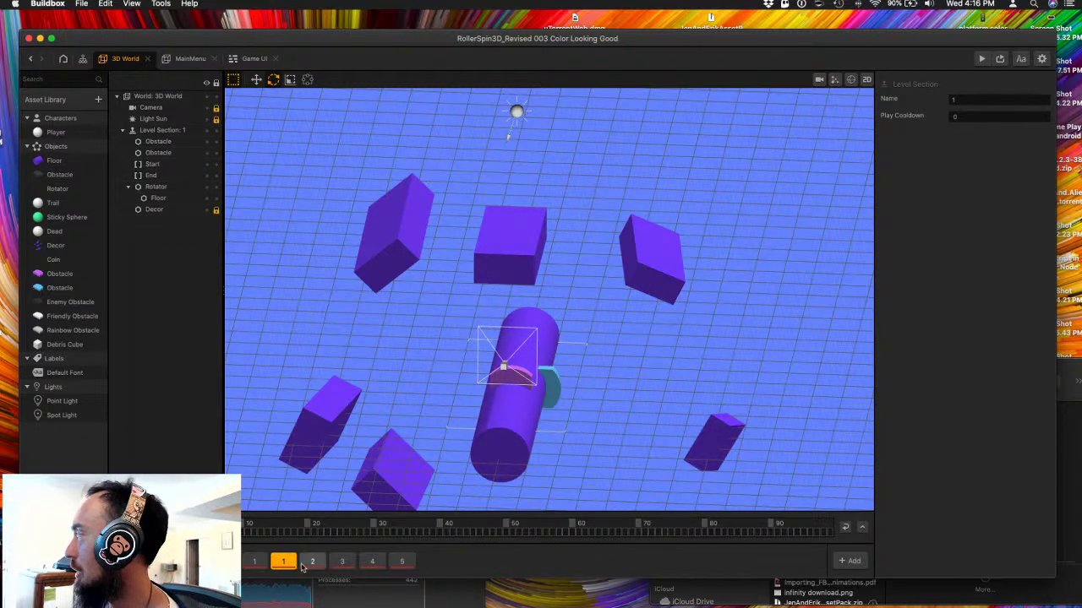
left_click(255, 563)
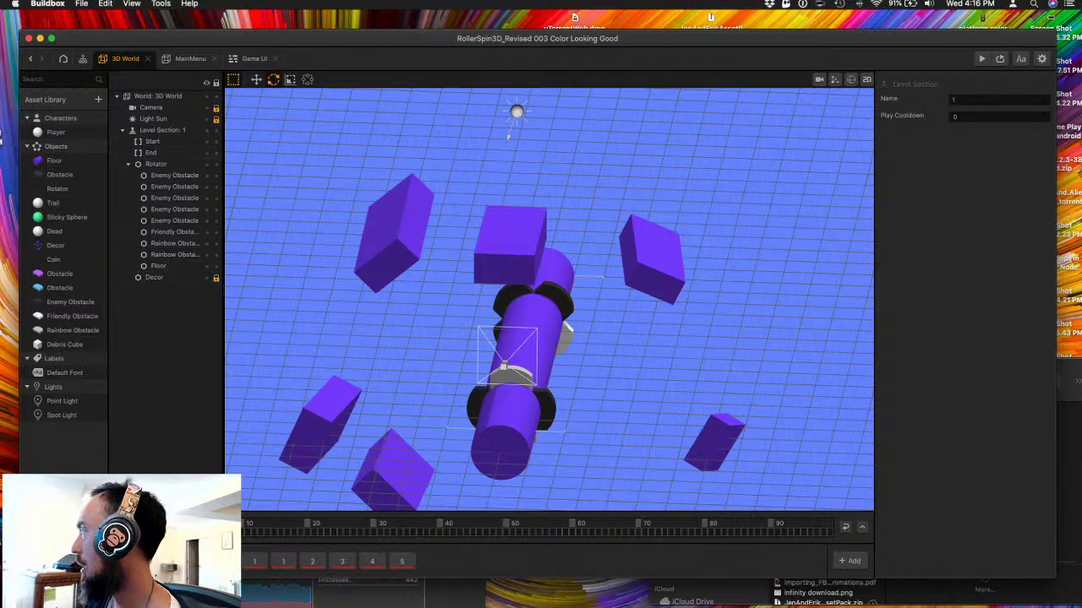
right_click_drag(560, 412, 560, 426)
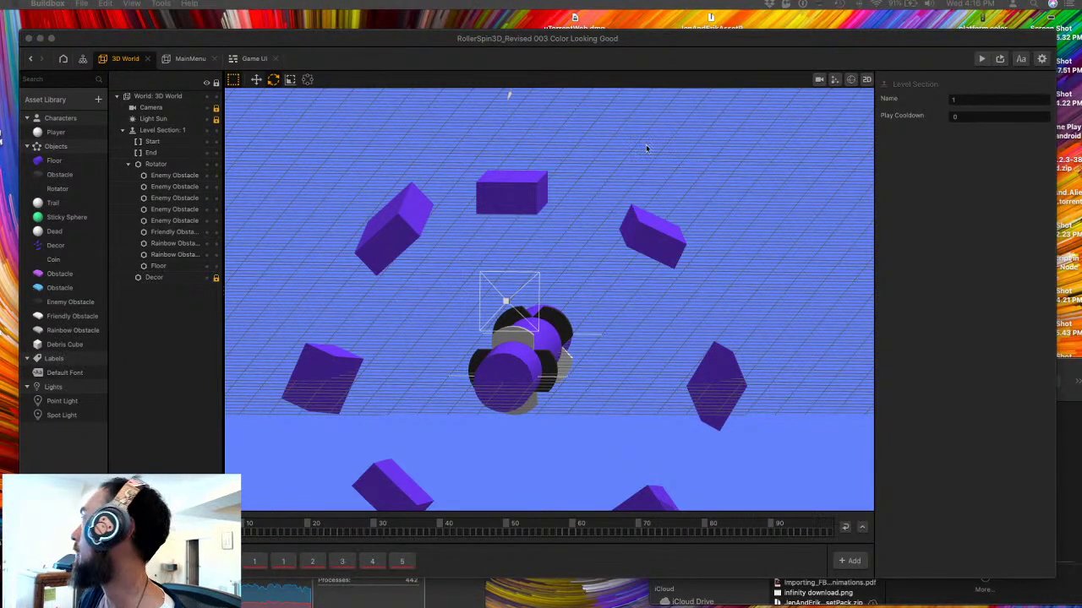
- Play-test the changed obstacle ring in the preview, retry for another run steering through the obstacles, and close the preview
left_click(987, 67)
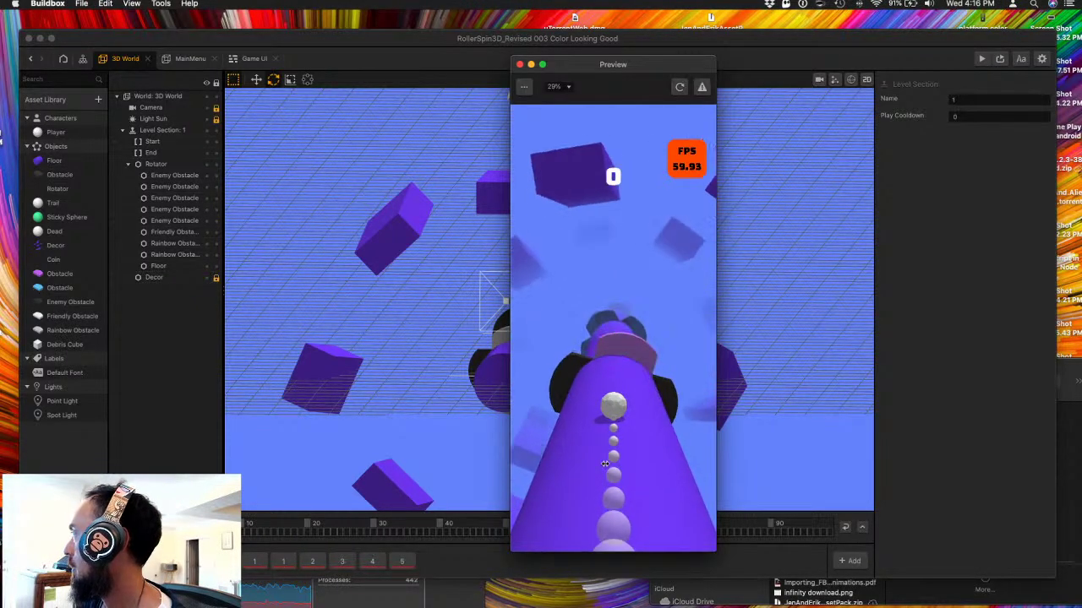
left_click_drag(595, 467, 499, 467)
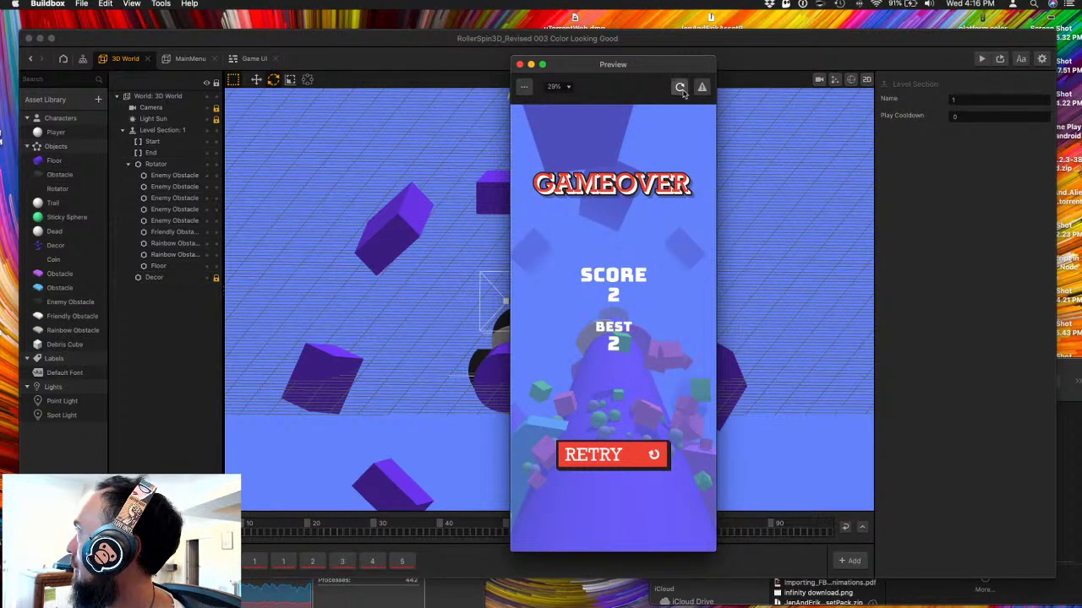
left_click(652, 453)
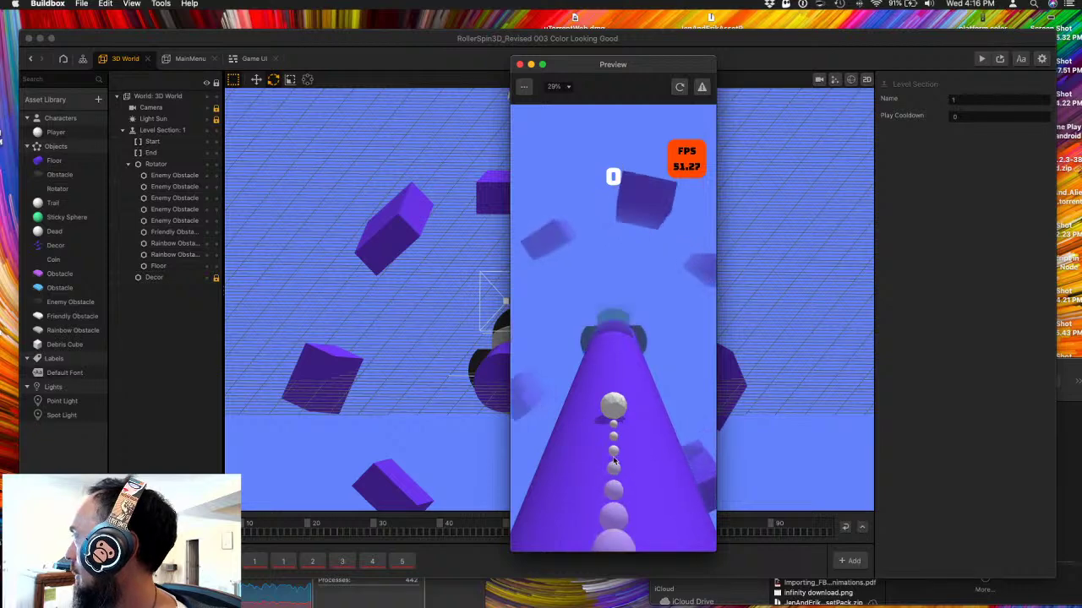
left_click_drag(597, 470, 455, 468)
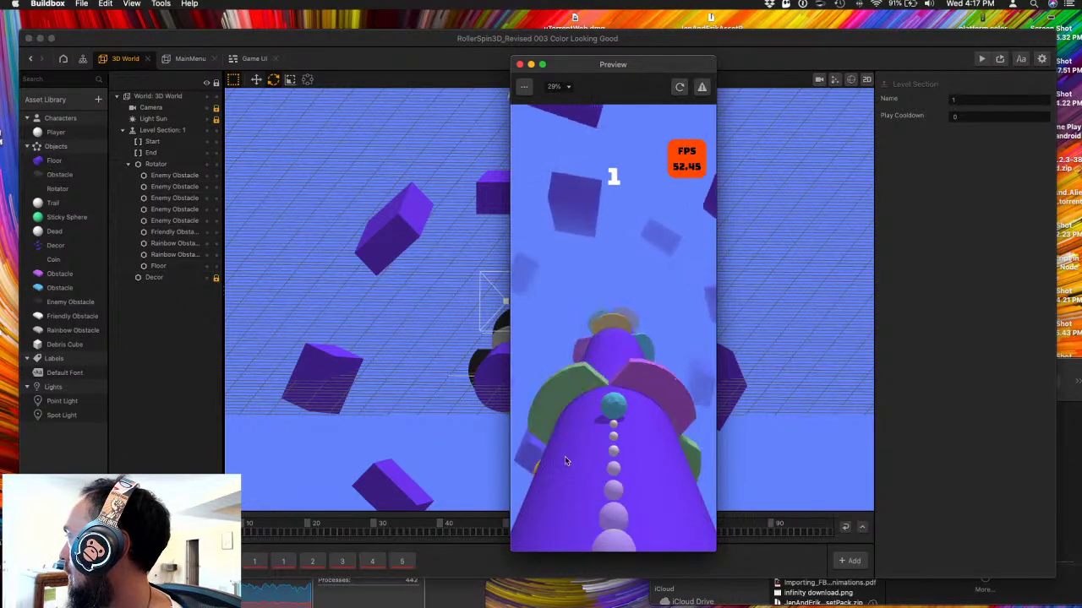
mouse_move(437, 464)
left_mouse_down()
mouse_move(634, 456)
mouse_move(364, 437)
mouse_move(603, 417)
mouse_move(471, 429)
left_mouse_up()
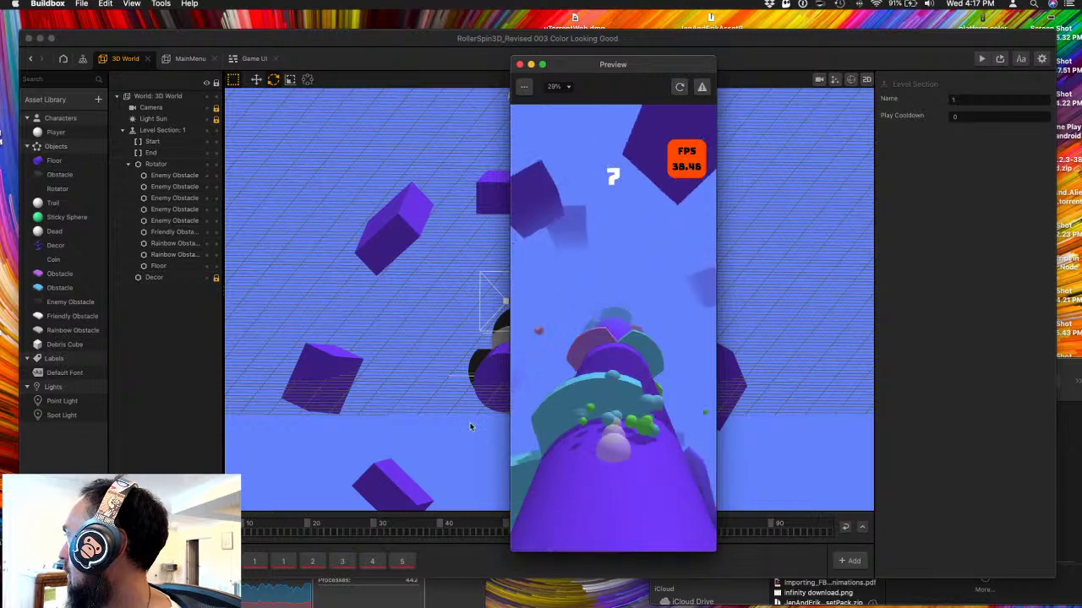
left_click(519, 64)
- Open the Player character's node map
left_click(188, 58)
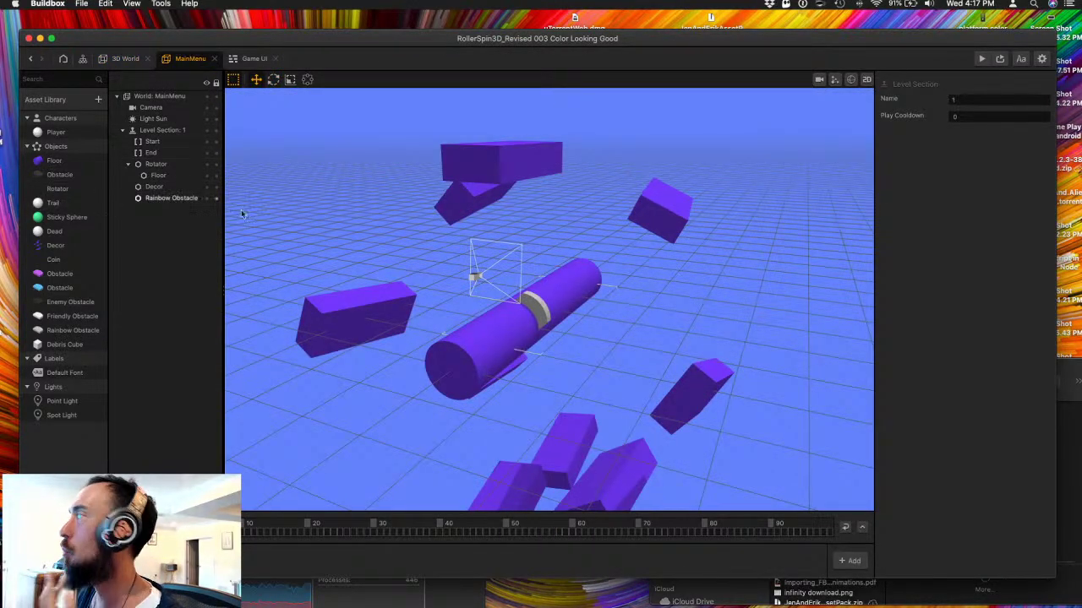
double_click(52, 135)
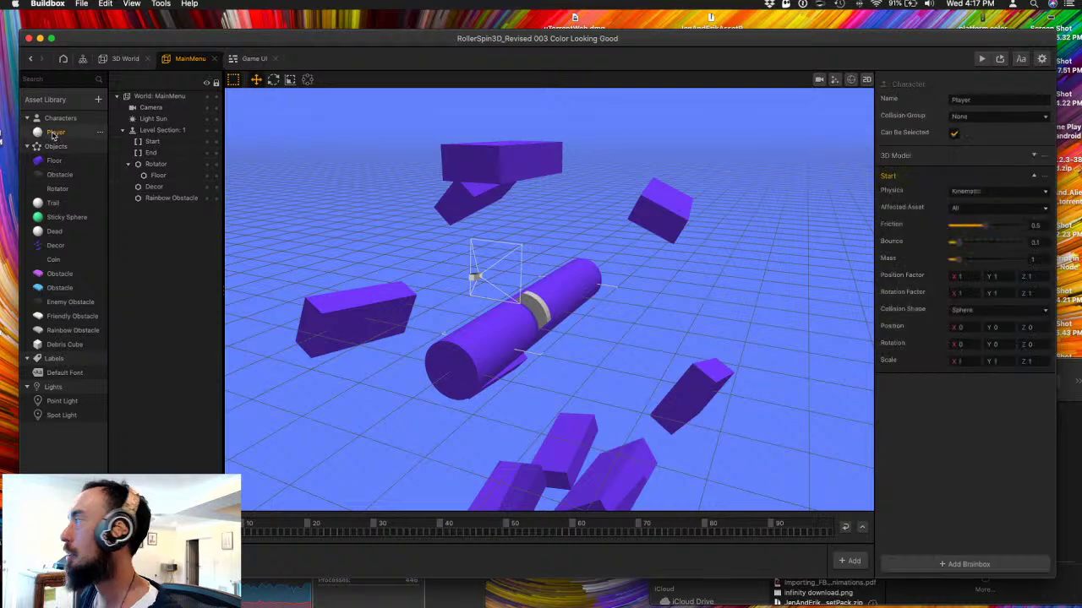
key("ctrl+Up")
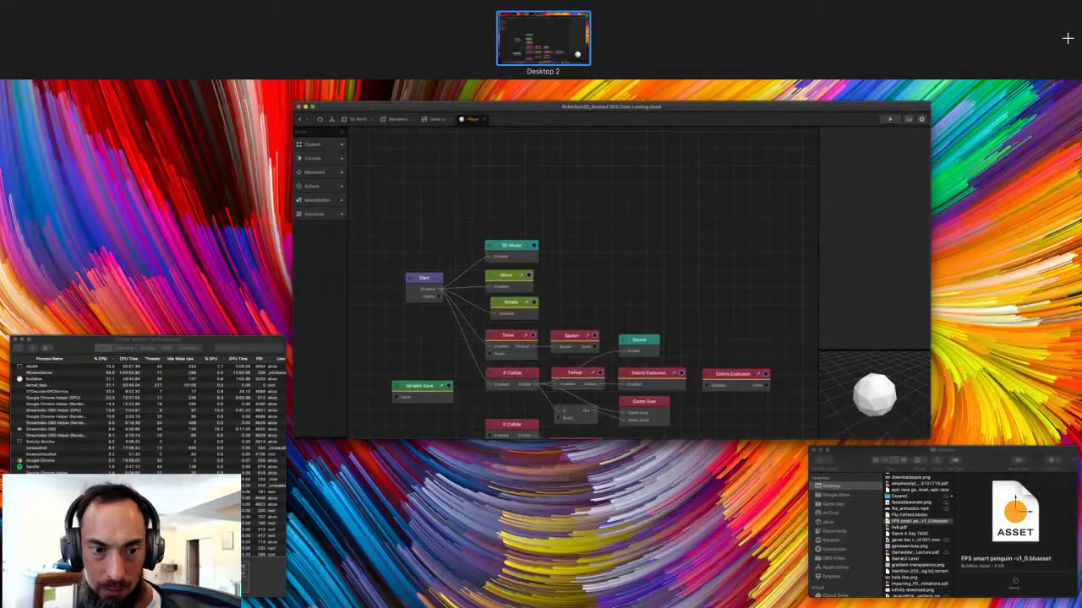
key("ctrl+Up")
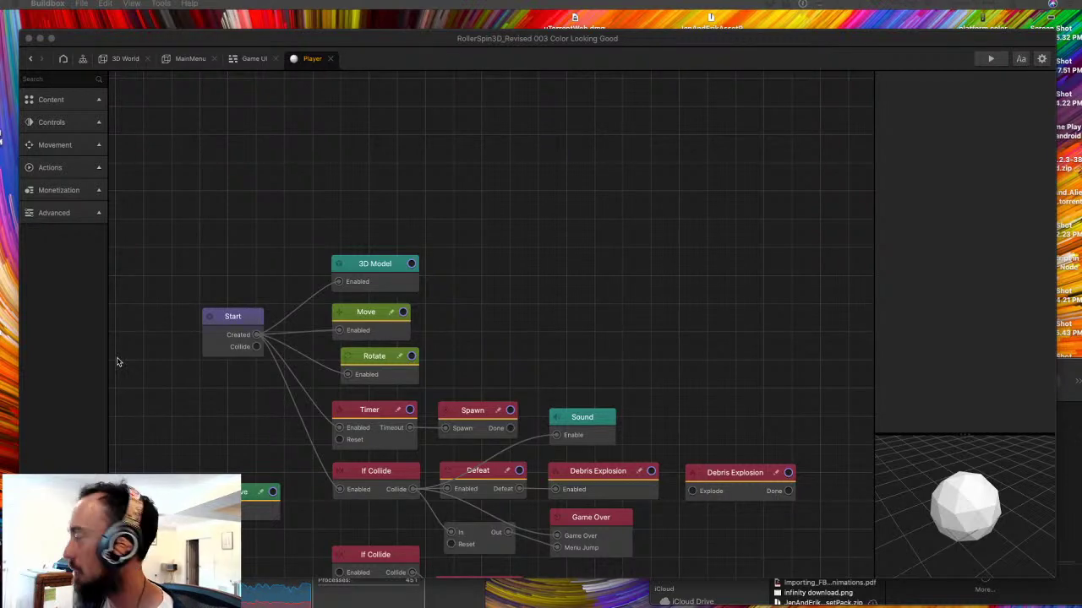
- Examine the script and attributes of the Debris Explosion node connected to Defeat
left_click(639, 472)
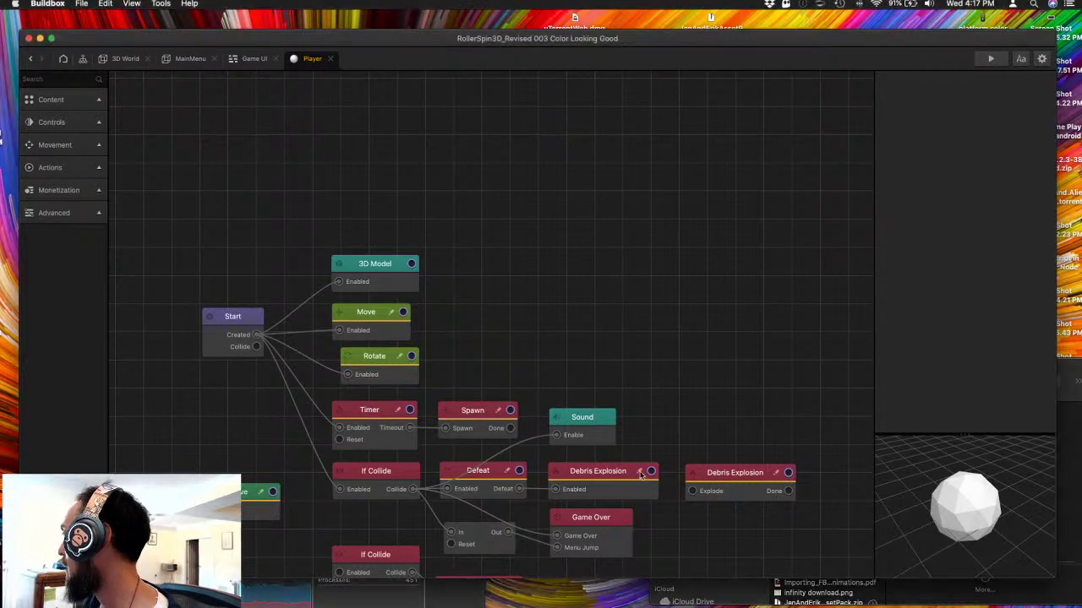
left_click(638, 472)
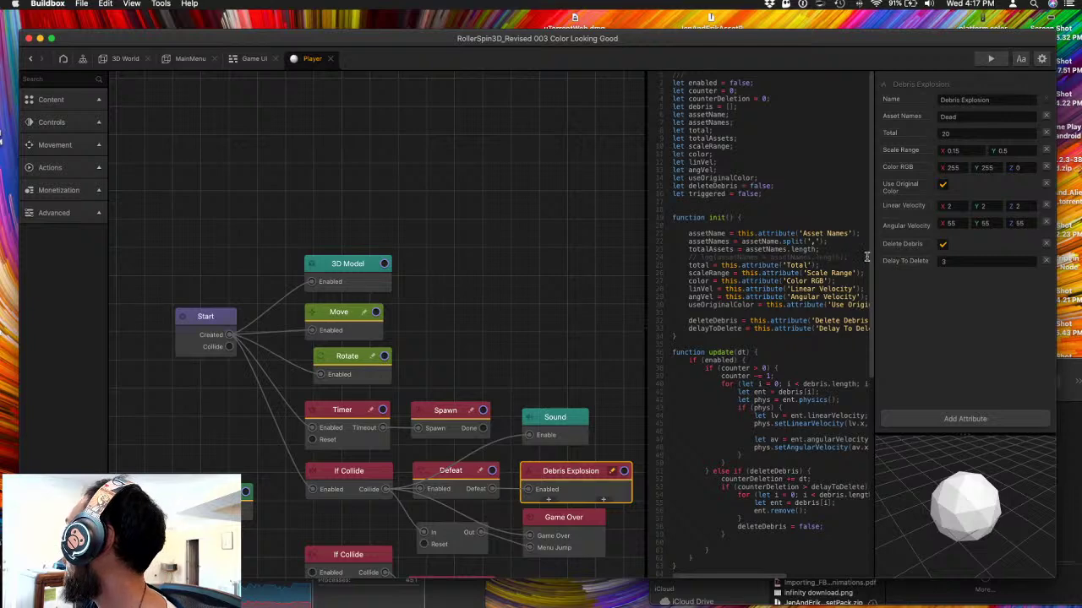
left_click(616, 432)
left_click(613, 475)
left_click(620, 436)
left_click(593, 475)
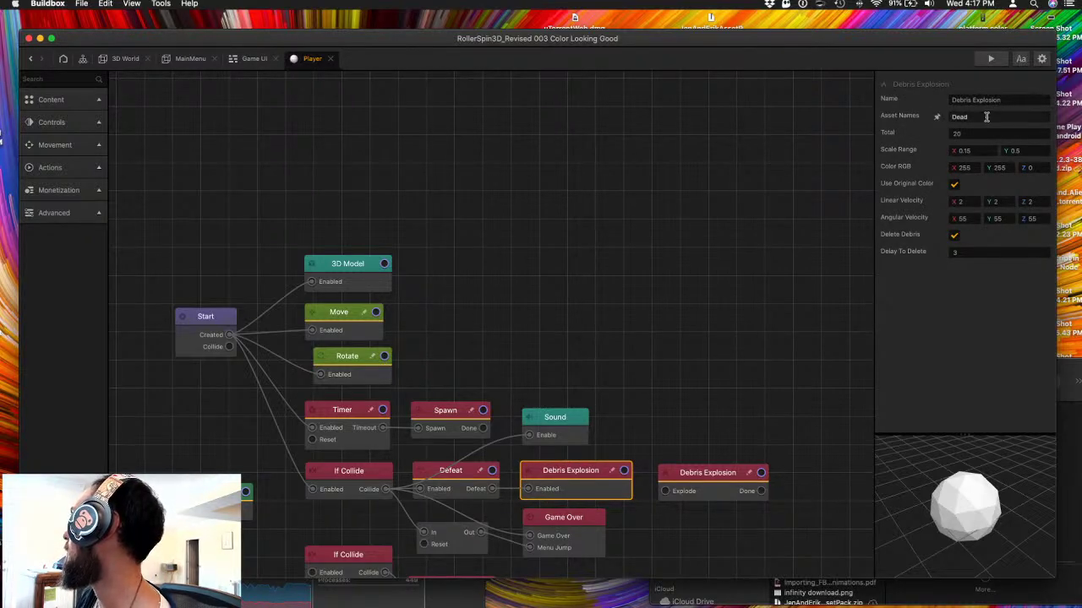
- Open the Dead object's node map from the 3D World and inspect the settings of its Random and Start nodes
left_click(131, 60)
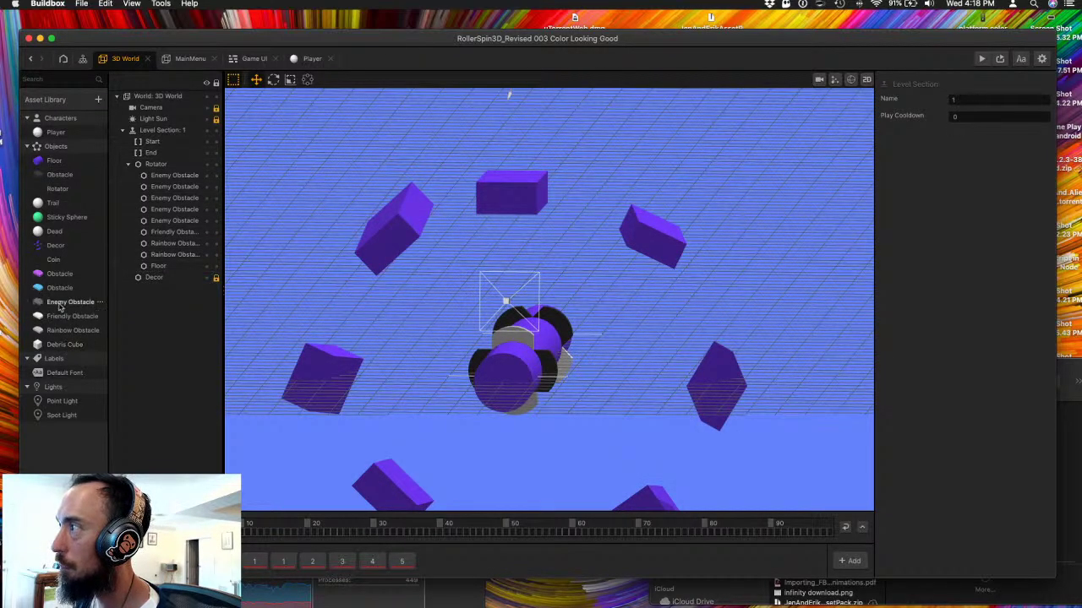
left_click(53, 230)
double_click(53, 231)
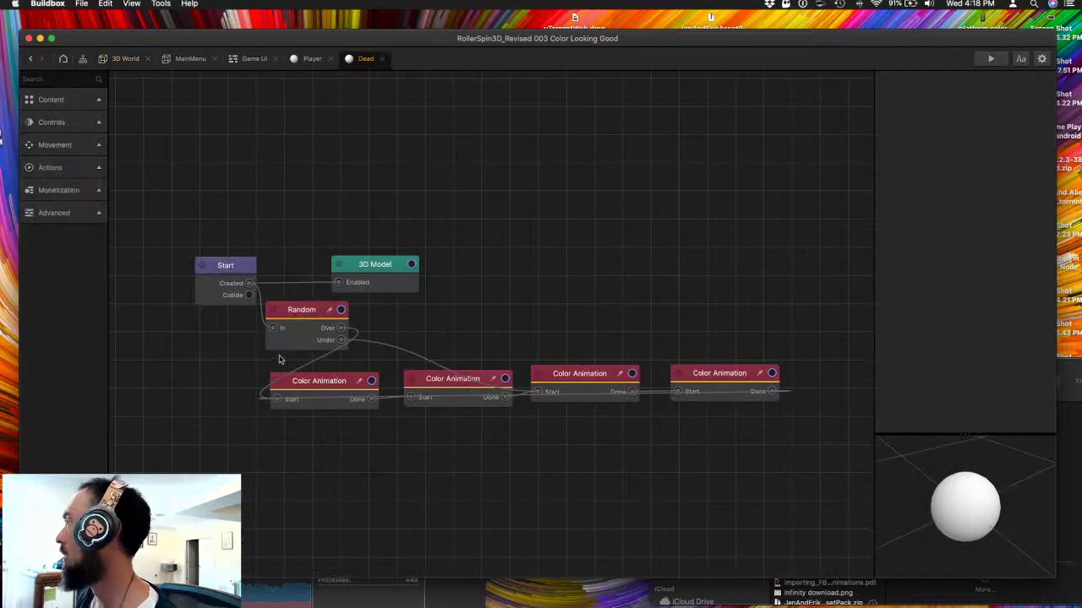
left_click(284, 332)
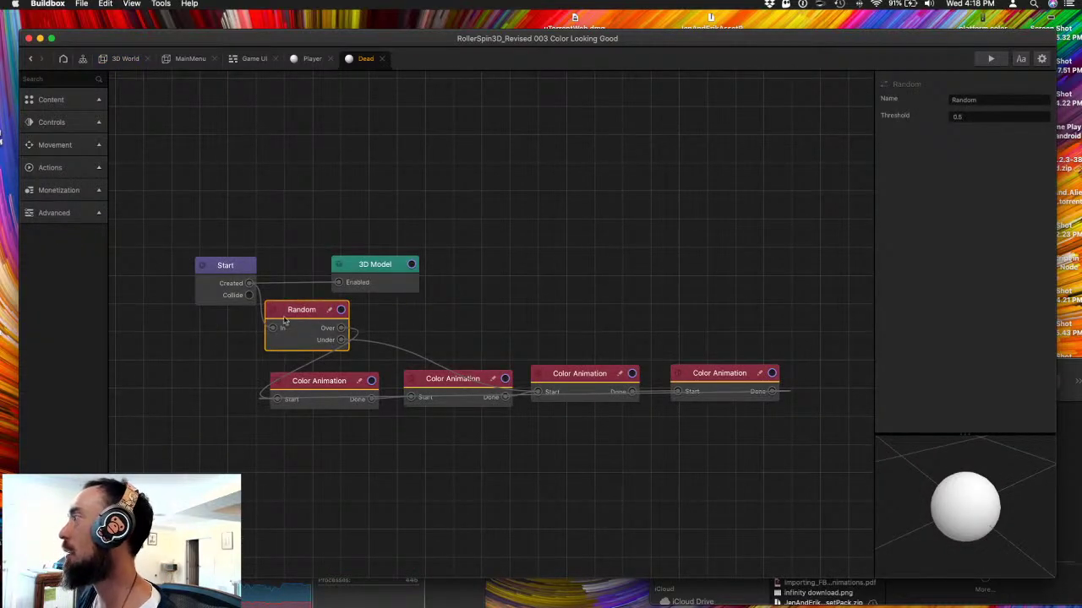
left_click(203, 278)
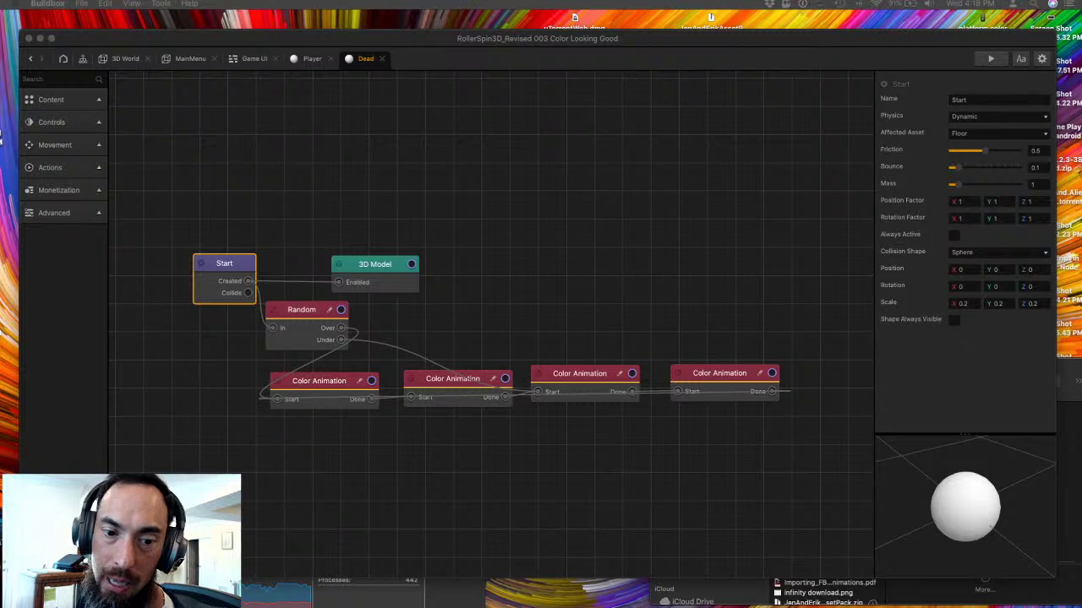
- Add a Move node and a Jump node to the Dead object's node map, spacing them out above the 3D Model node
left_click(60, 82)
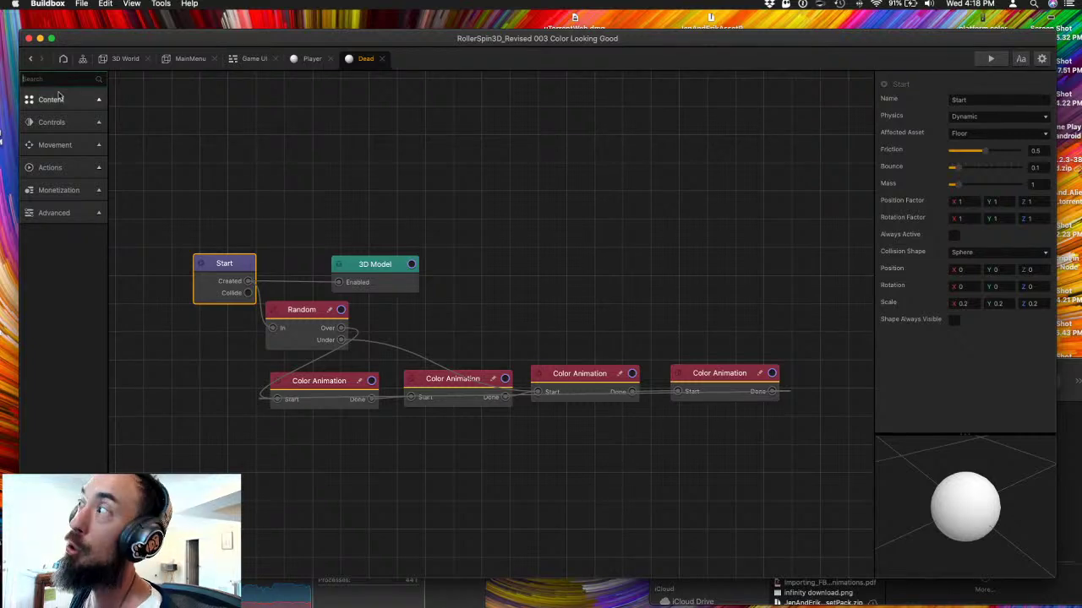
left_click(46, 146)
left_click_drag(41, 203, 256, 198)
left_click_drag(51, 261, 321, 165)
left_click_drag(290, 208, 363, 228)
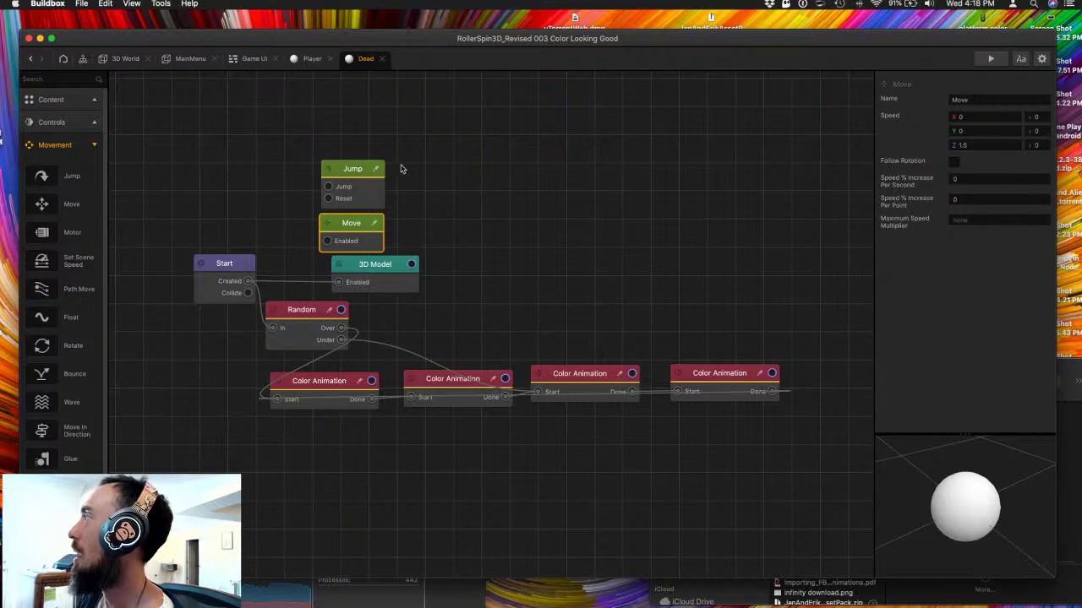
left_click_drag(352, 169, 353, 151)
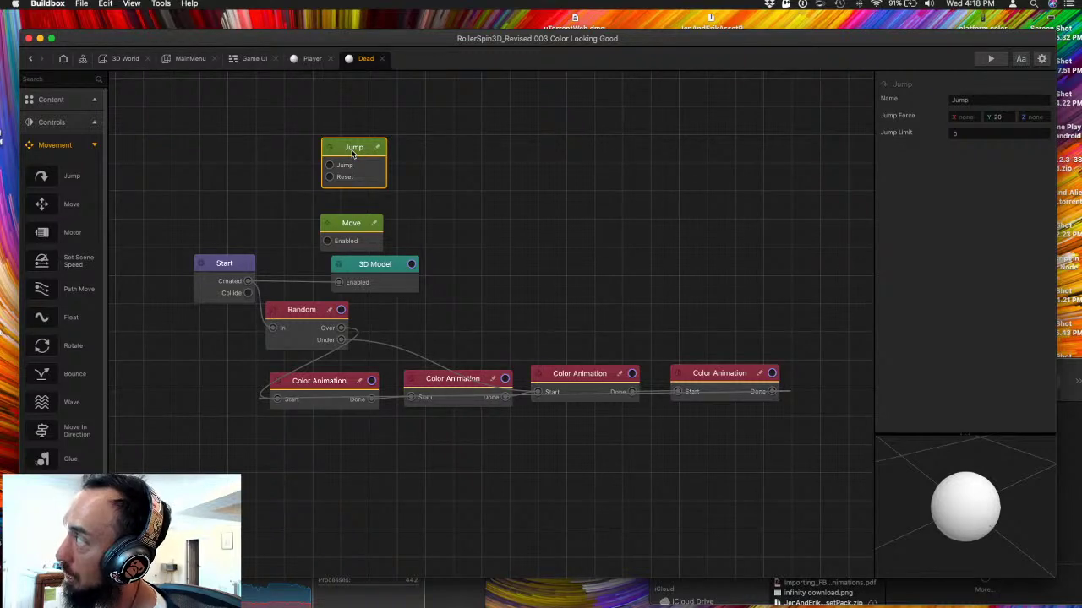
left_click_drag(351, 225, 295, 216)
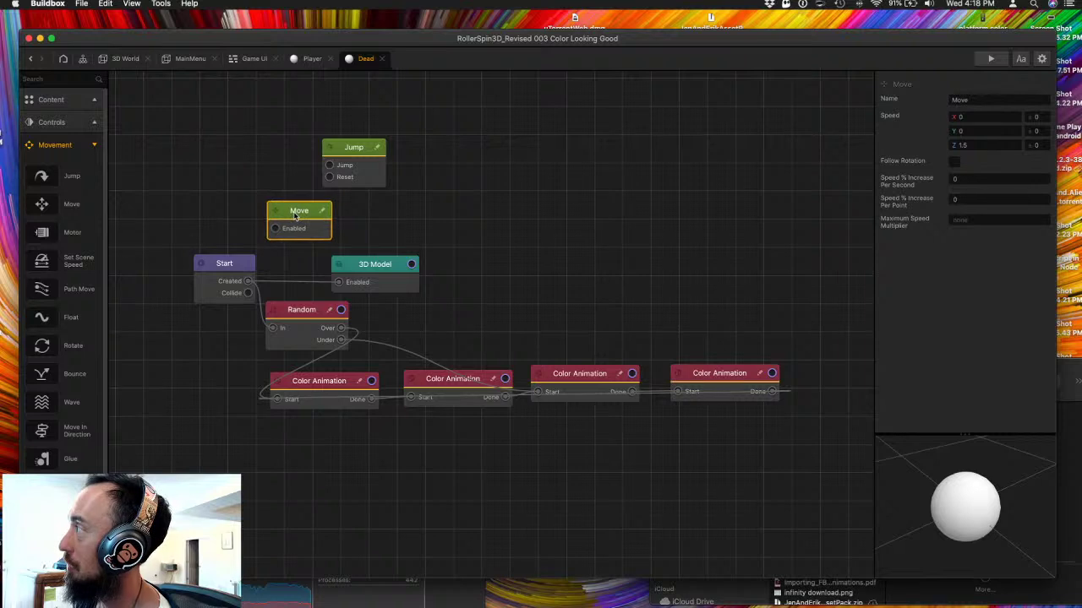
- Delete the Jump node and connect the Move node's Enabled input to the Start node's Created output
left_click(366, 151)
key("BackSpace")
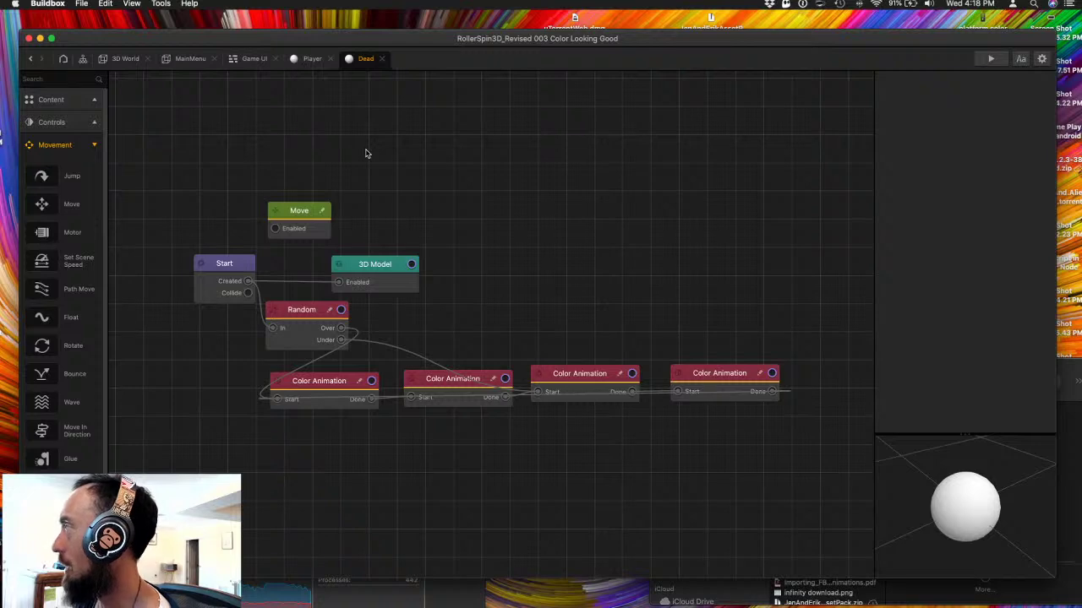
left_click_drag(276, 229, 248, 284)
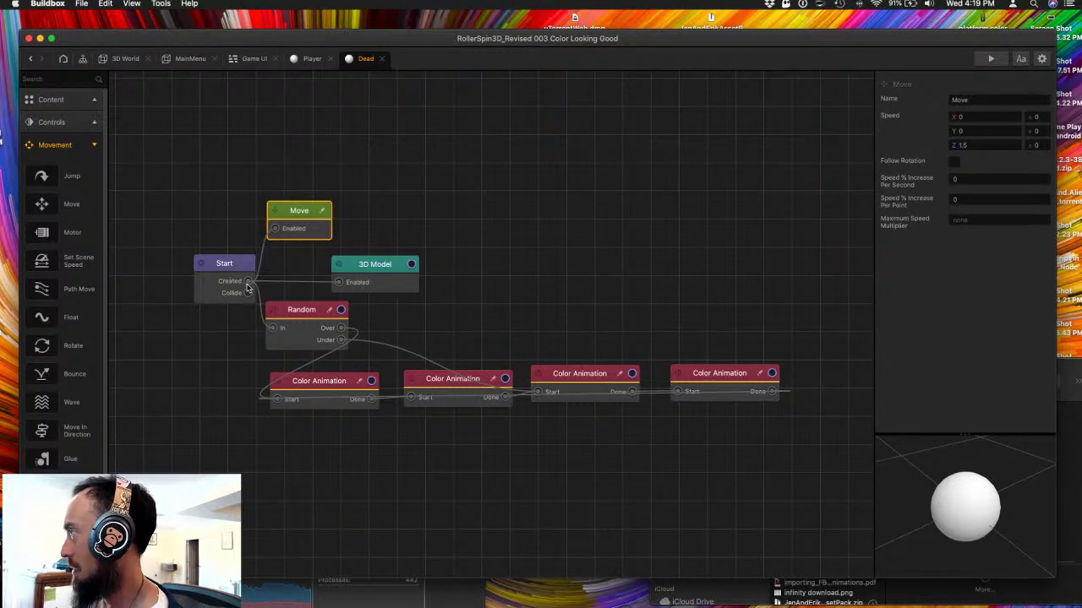
- Set the Move node's Z speed to 0, clear its Y speed, and set the X, Y and Z speed variations to 45
left_click(983, 143)
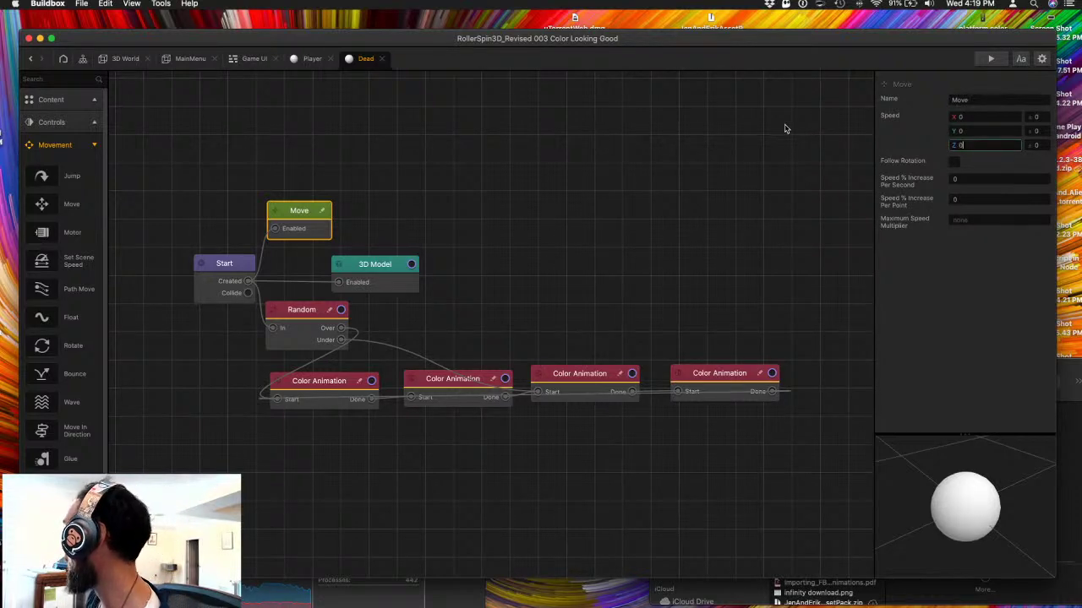
type("0")
key("Tab")
type("45")
key("Tab")
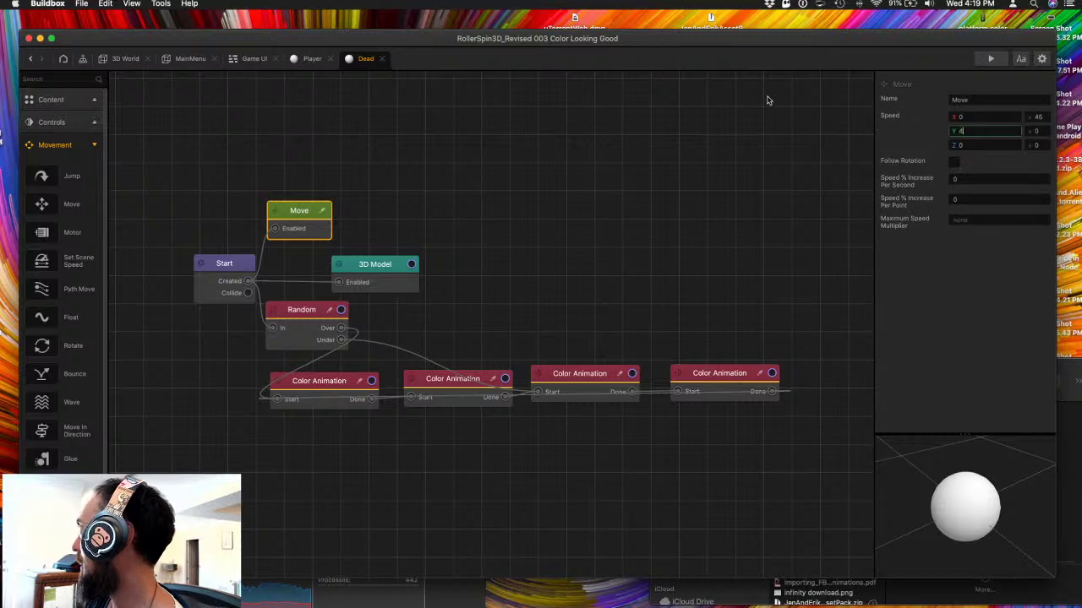
key("Tab")
type("45")
key("Tab")
key("Tab")
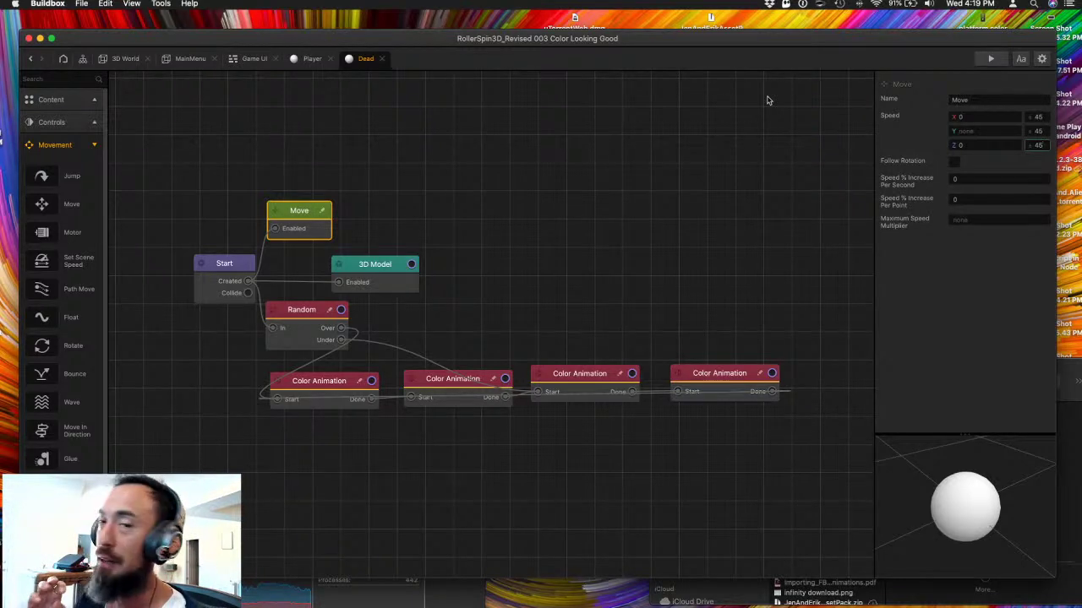
key("Return")
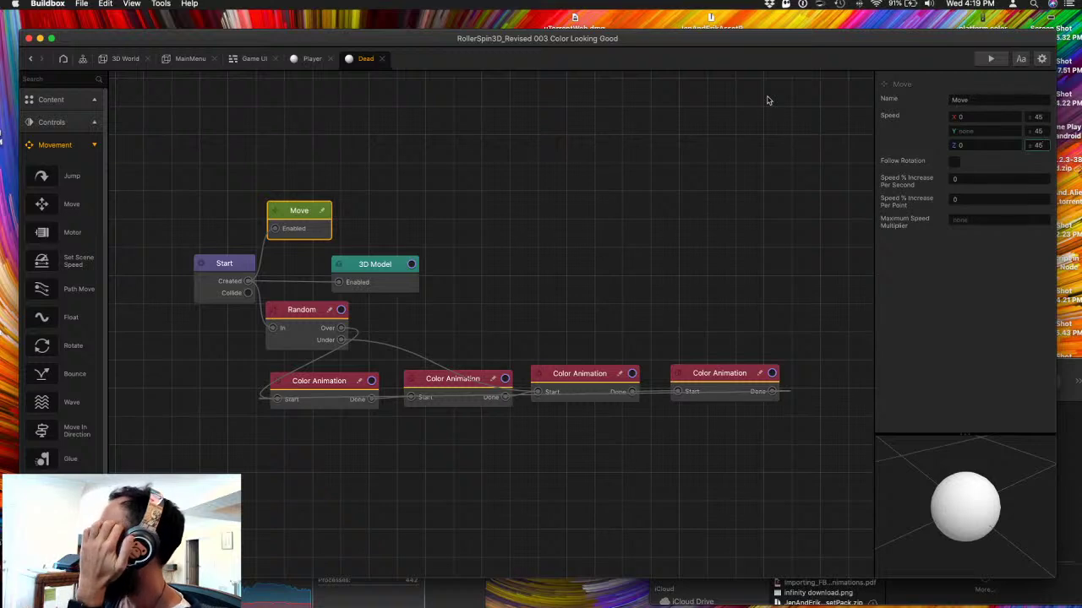
- Save the project as a new version named "RollerSpin3D_Revised 004 debris explosion expansion"
left_click(81, 5)
left_click(93, 44)
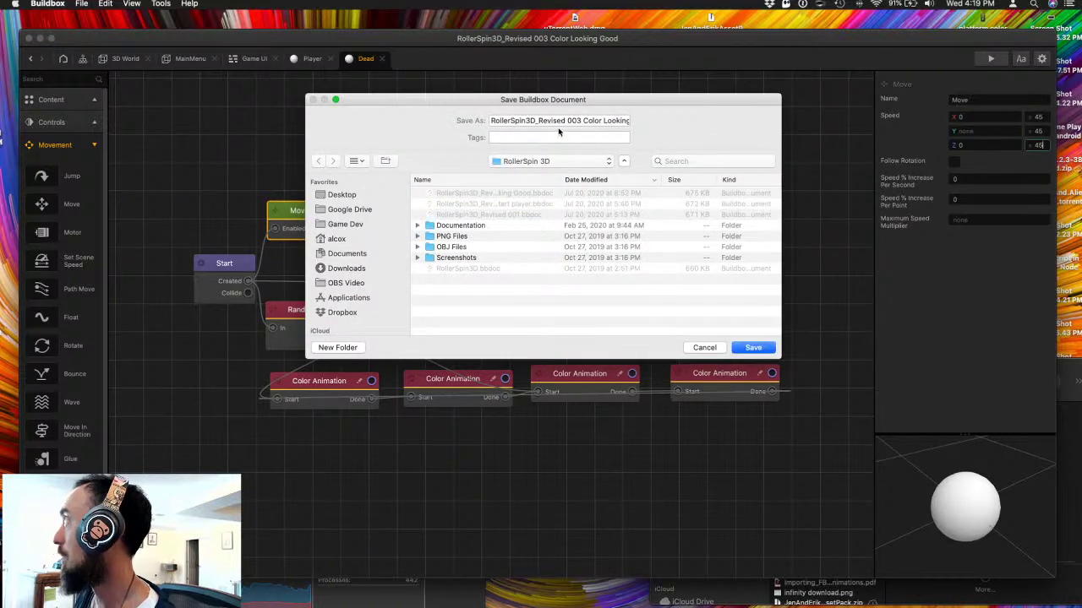
left_click_drag(578, 120, 750, 139)
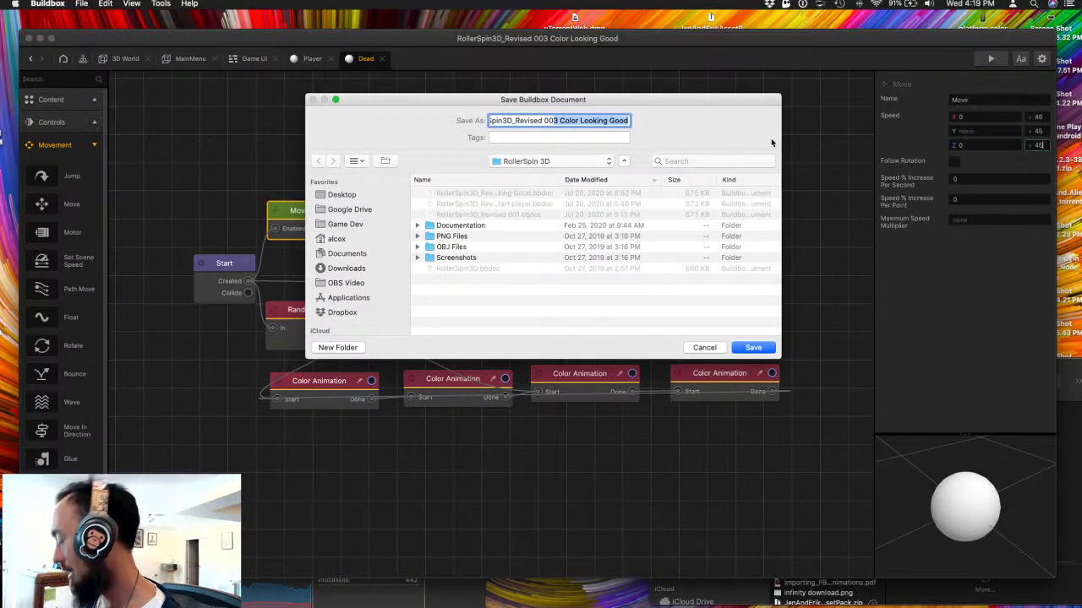
type("4")
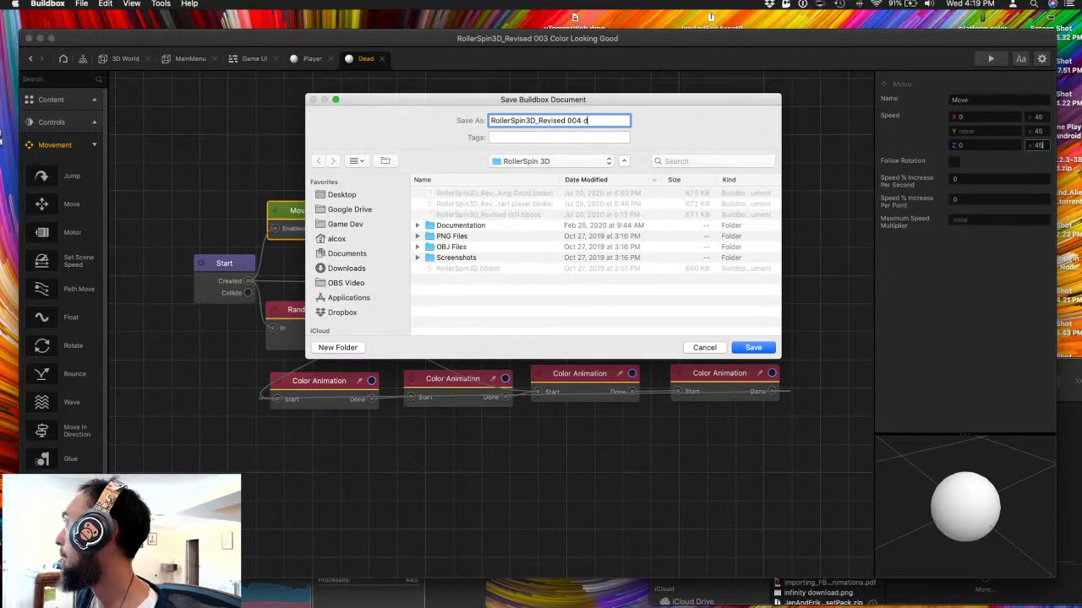
type("debris explosion expa")
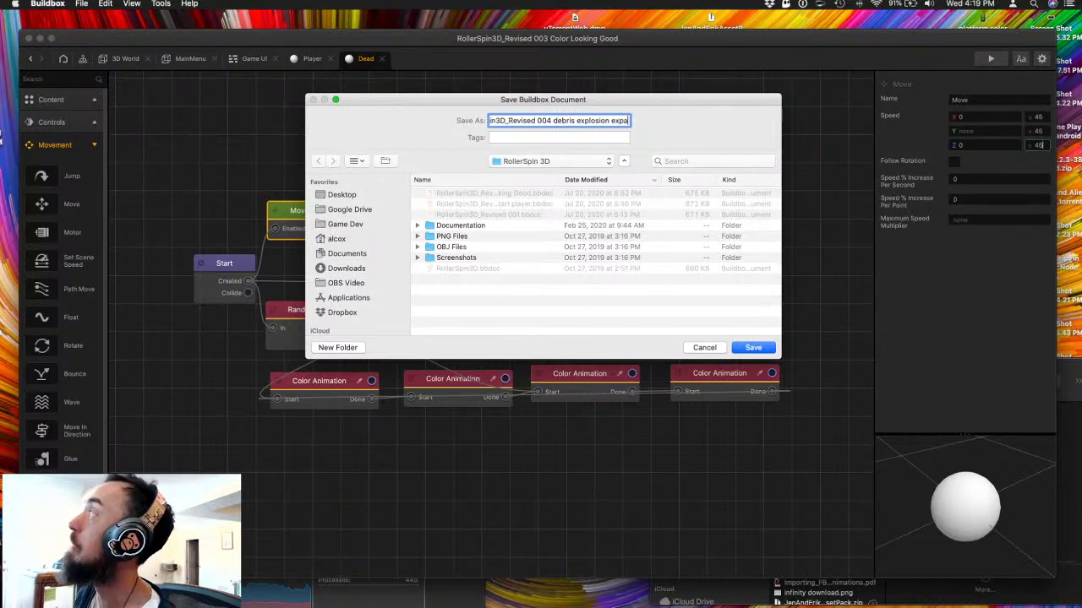
type("nsion")
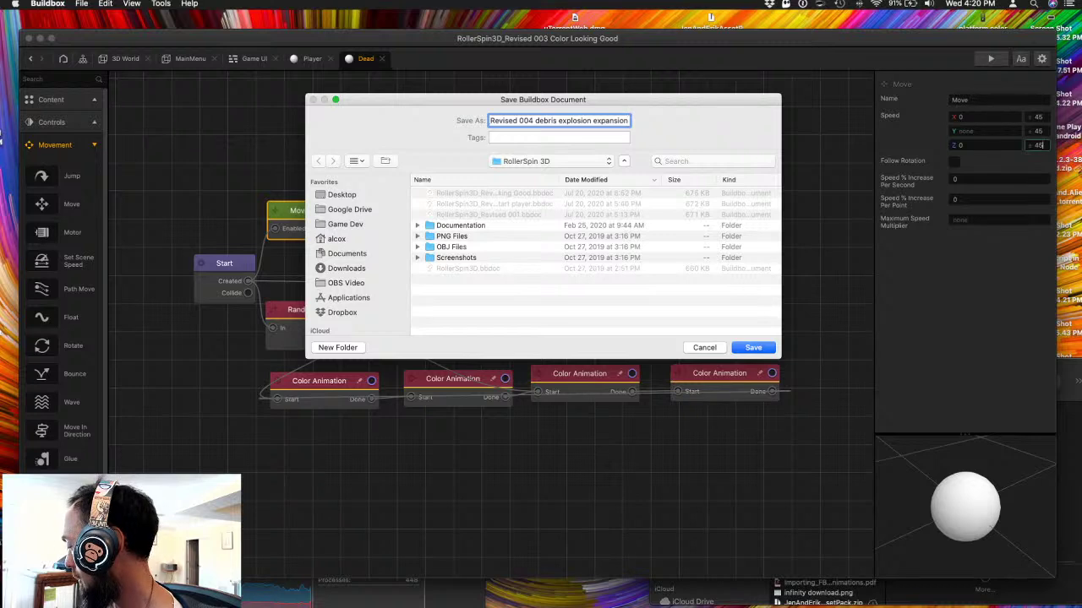
key("Return")
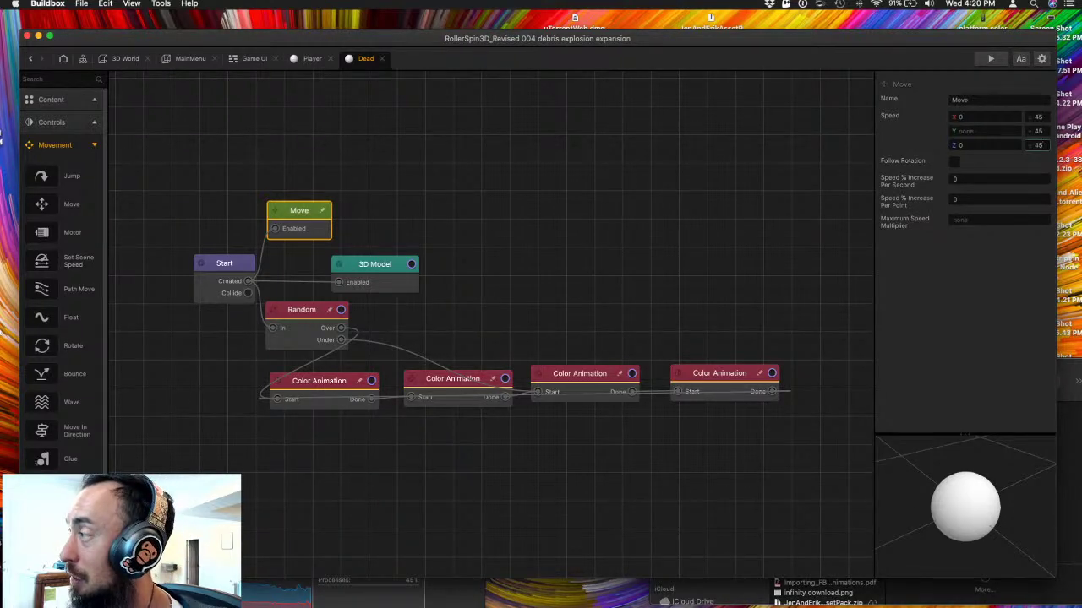
- Play-test the debris movement in the preview, cancel the running project save, and reopen the preview for another run
left_click(988, 59)
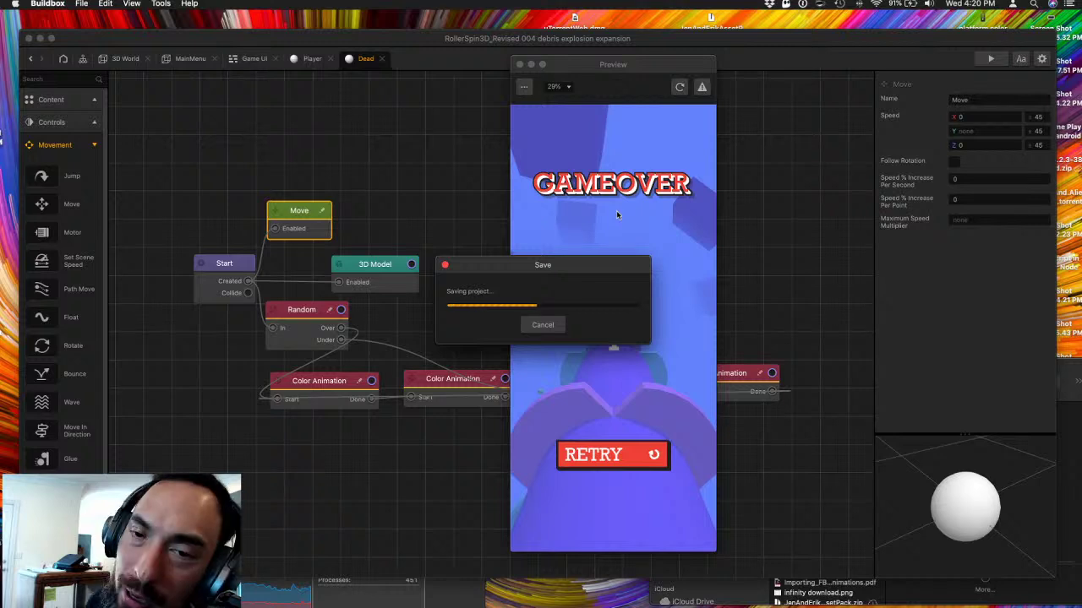
left_click(543, 325)
left_click(520, 65)
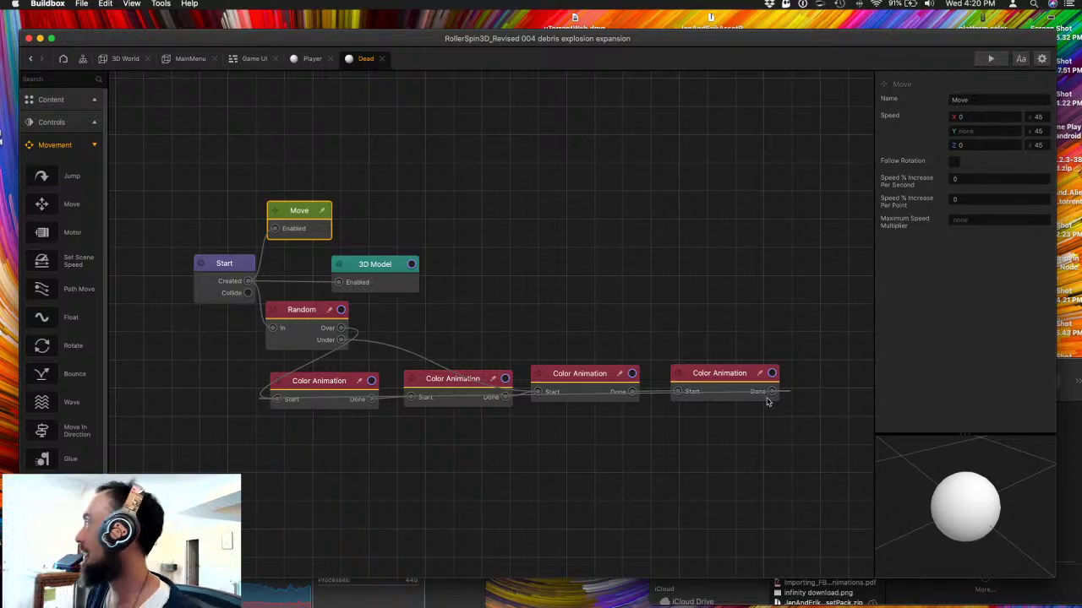
left_click(990, 58)
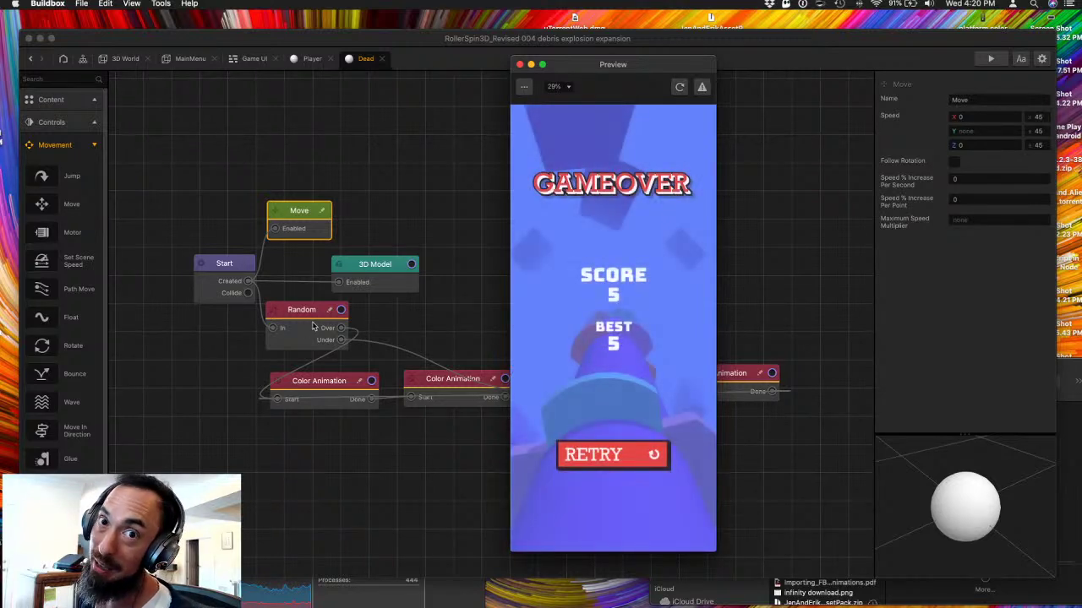
- Set the Move node's X, Y and Z speed variations to 15
left_click(1038, 117)
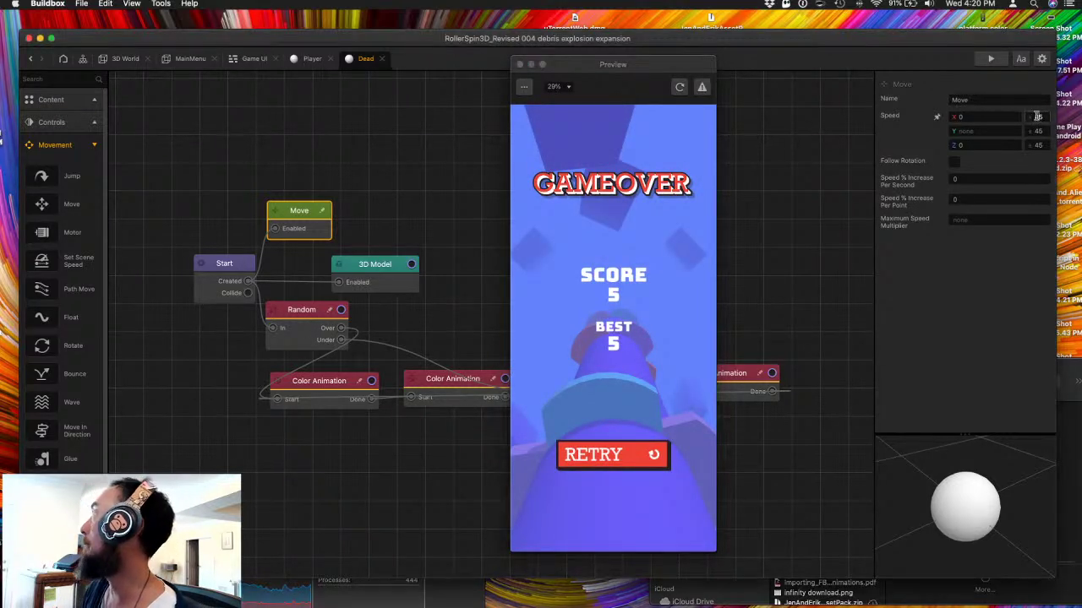
left_click_drag(1037, 117, 1018, 120)
left_click(1037, 131)
type("15")
left_click(1038, 145)
type("15")
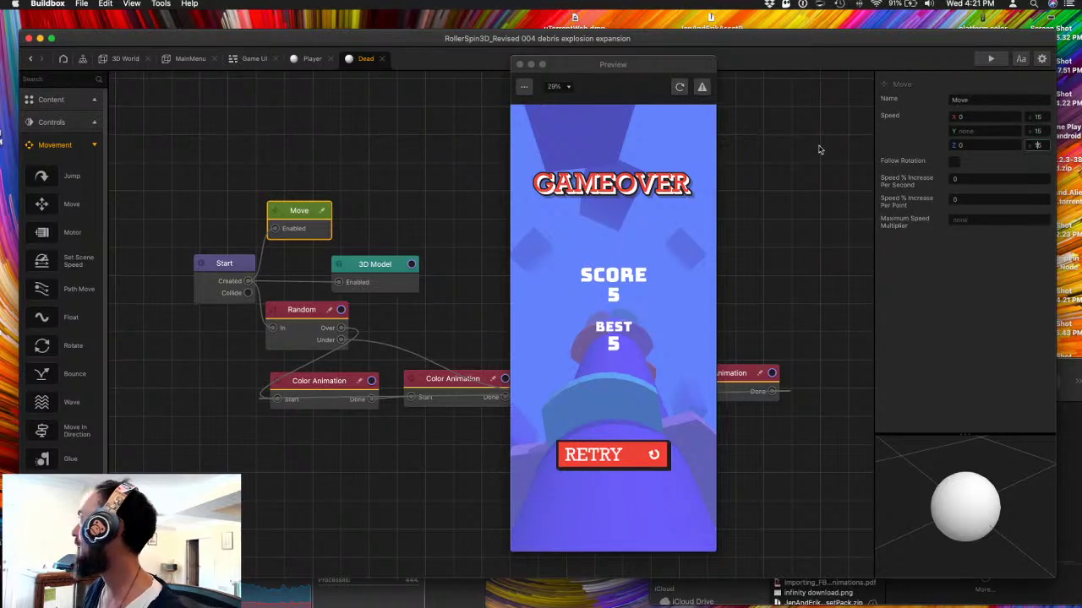
- Reload the preview and play-test the debris explosion over several retries
left_click(678, 87)
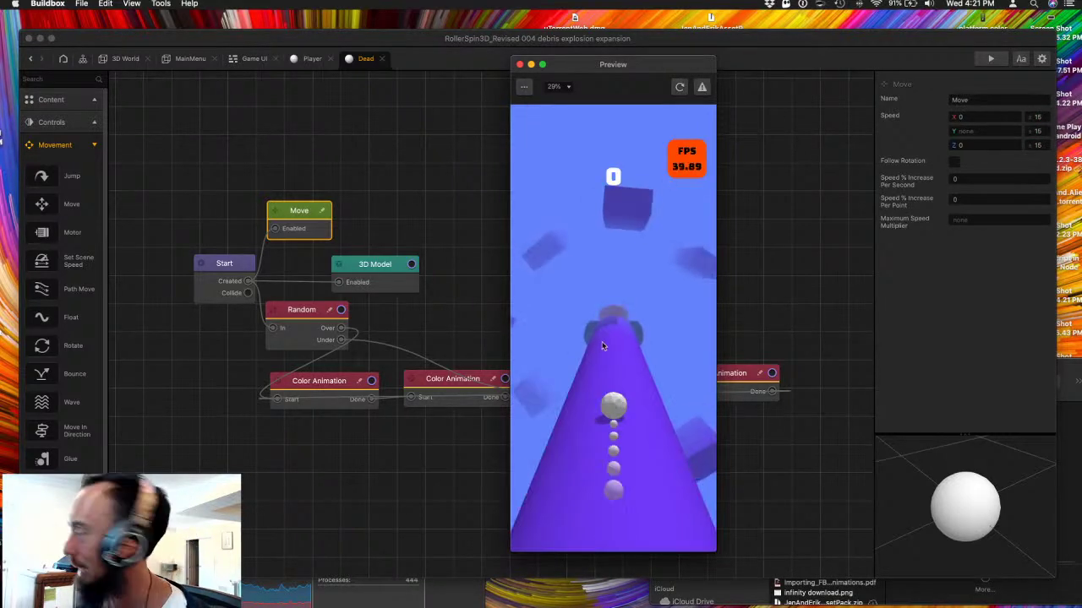
left_click_drag(600, 418, 555, 423)
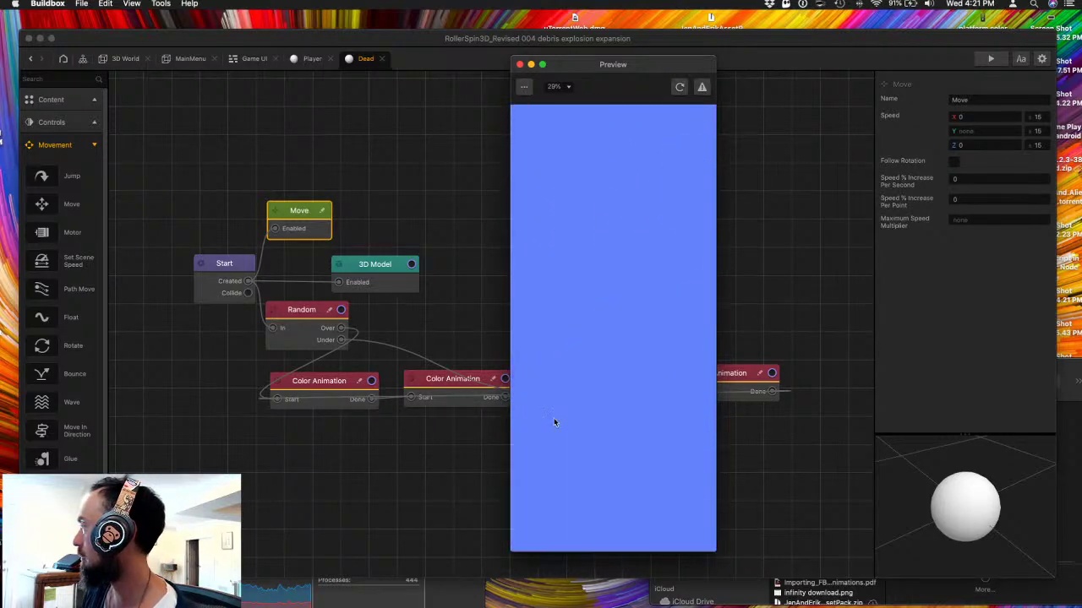
left_click(568, 453)
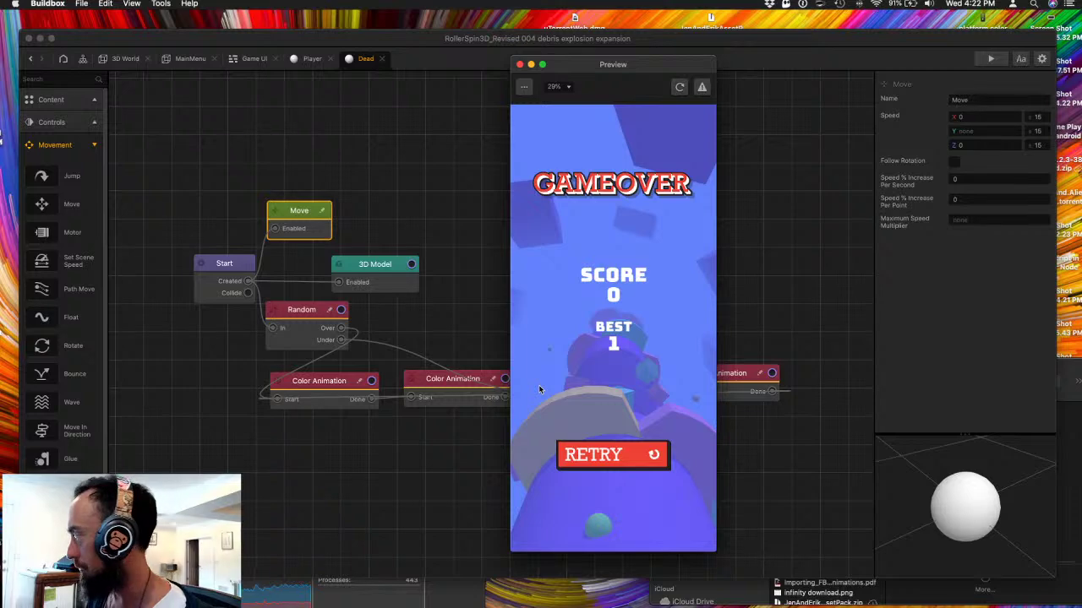
left_click(598, 454)
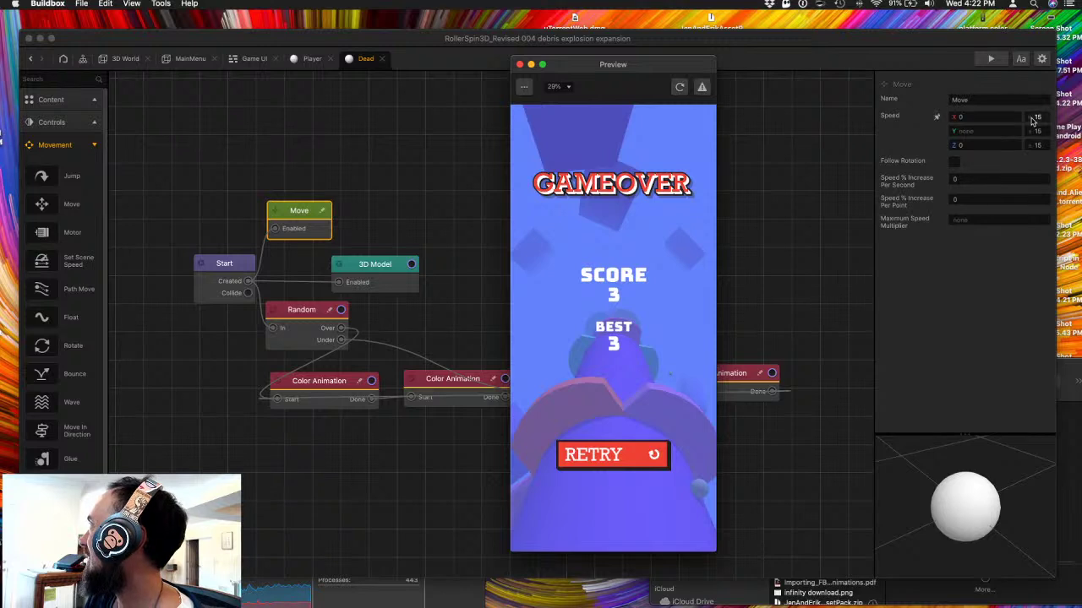
- Set the Move node's X, Y and Z speed variations to 5, clear its X and Z speeds, and rerun the preview
left_click(972, 117)
key("Tab")
key("Tab")
key("Tab")
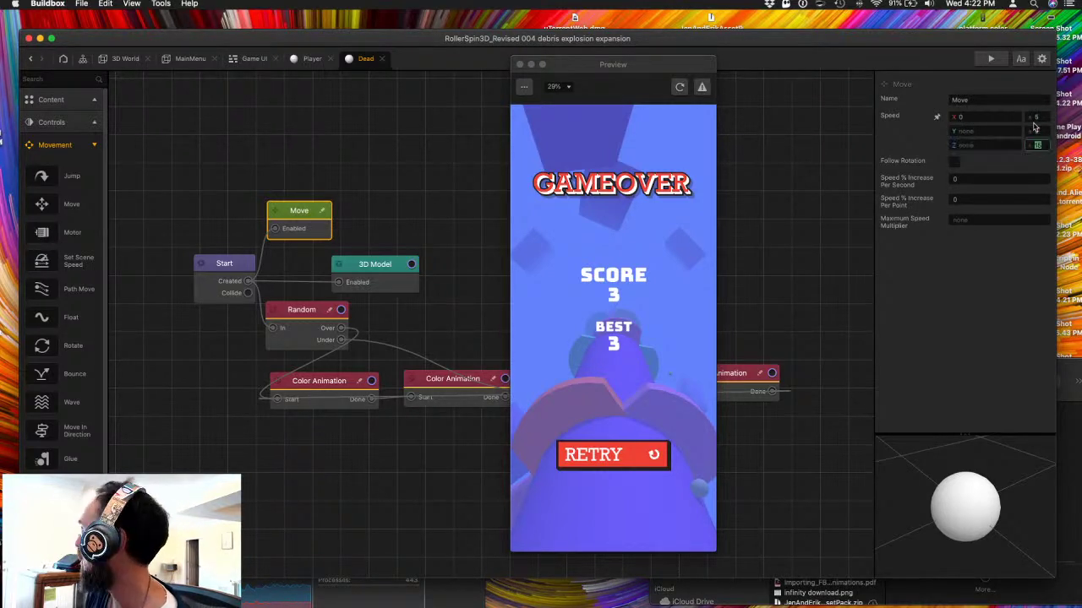
left_click(979, 118)
key("BackSpace")
key("Tab")
left_click(678, 88)
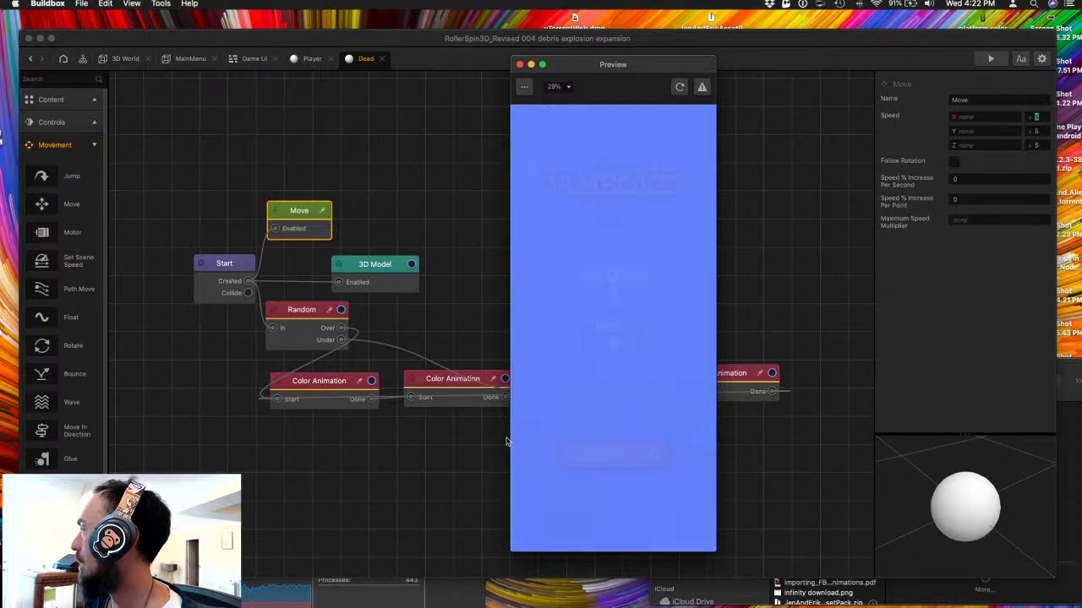
- Set the Move node's X, Y and Z speed variations to 10
left_click(1036, 117)
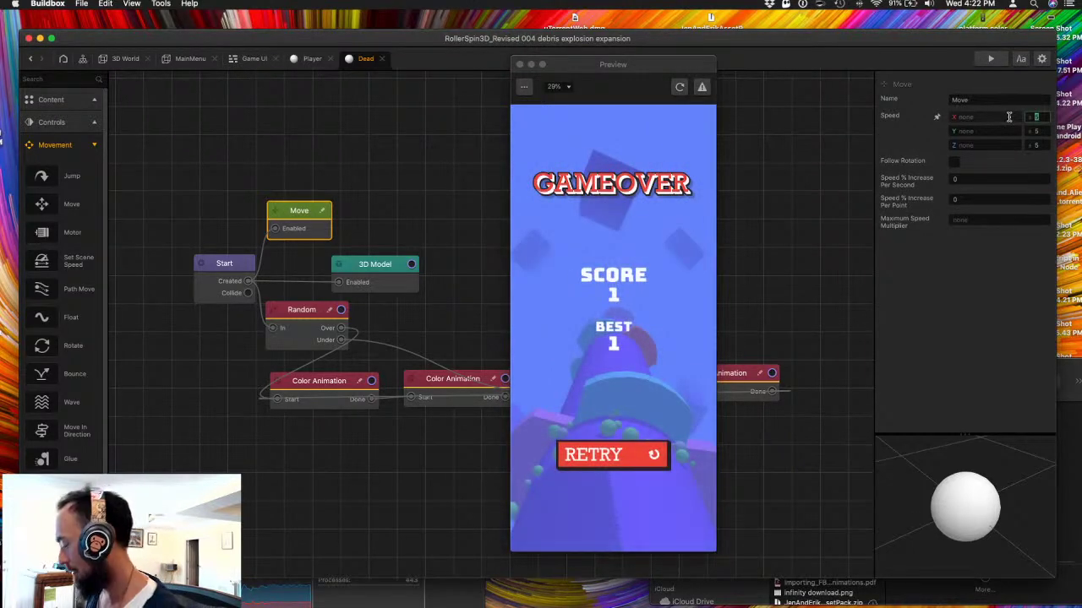
type("10")
key("Tab")
key("Tab")
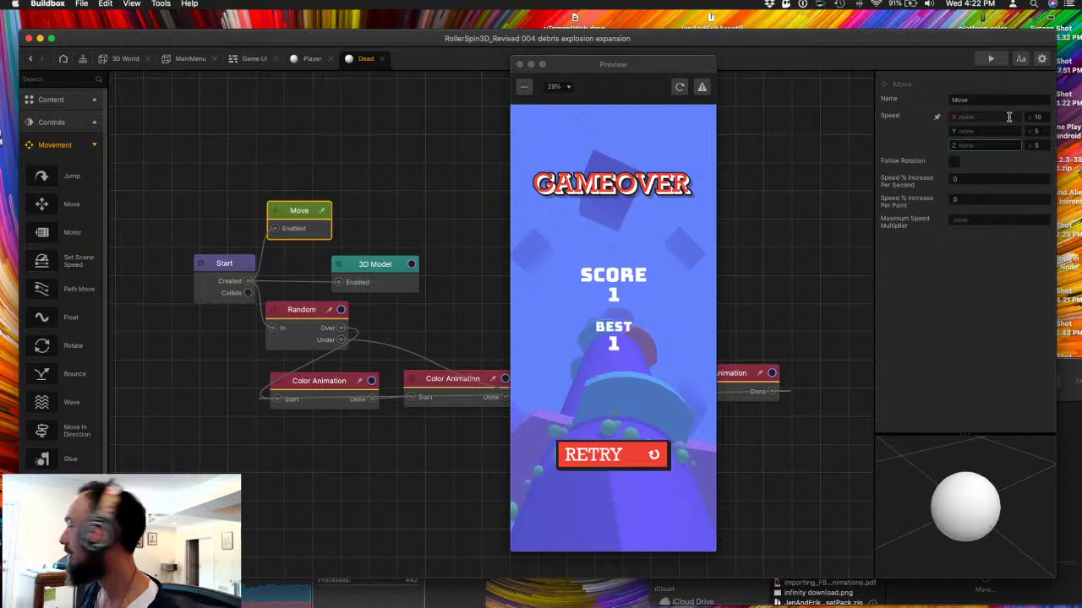
key("Tab")
type("10")
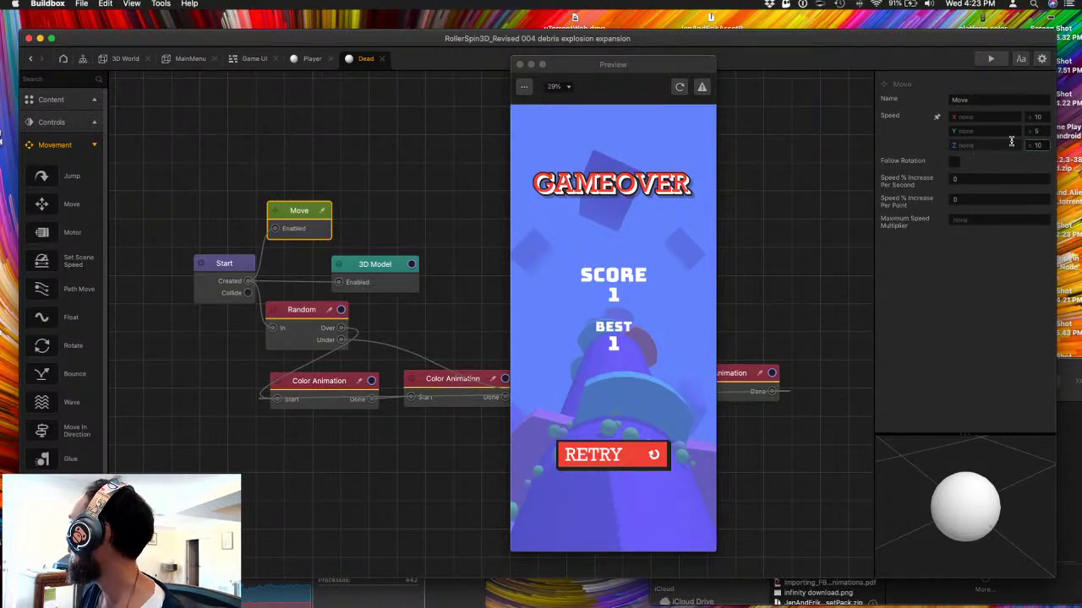
left_click(1039, 131)
type("10")
key("Tab")
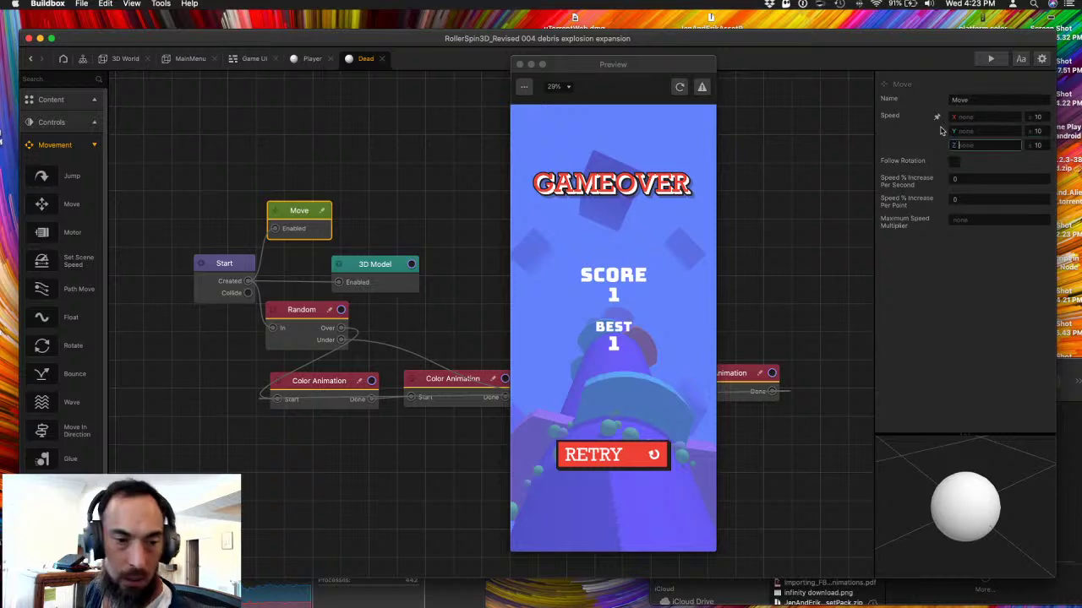
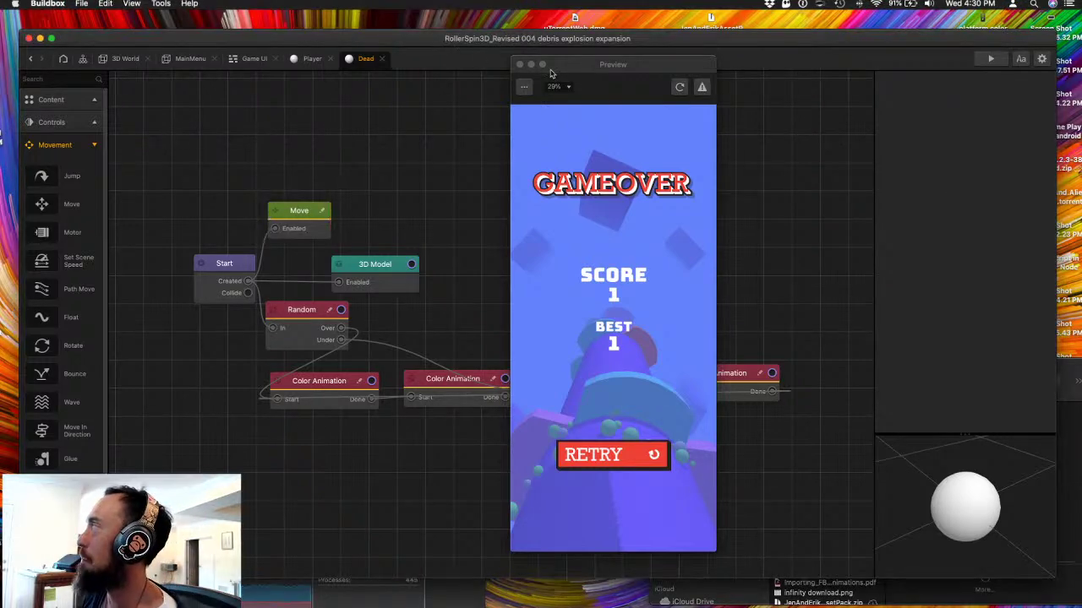
- Close the preview, return to the 3D World, and inspect the obstacle rings along the tube in Level Section 1
left_click(520, 64)
left_click(123, 59)
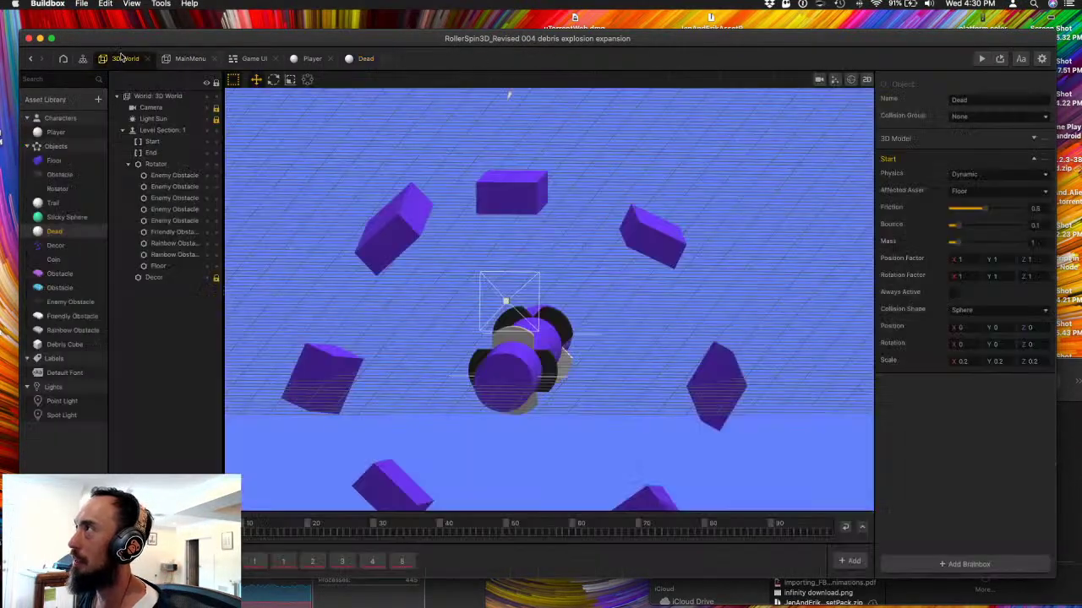
scroll(456, 314, "up", 3)
right_click_drag(459, 326, 473, 439)
scroll(601, 377, "up", 5)
scroll(580, 389, "down", 3)
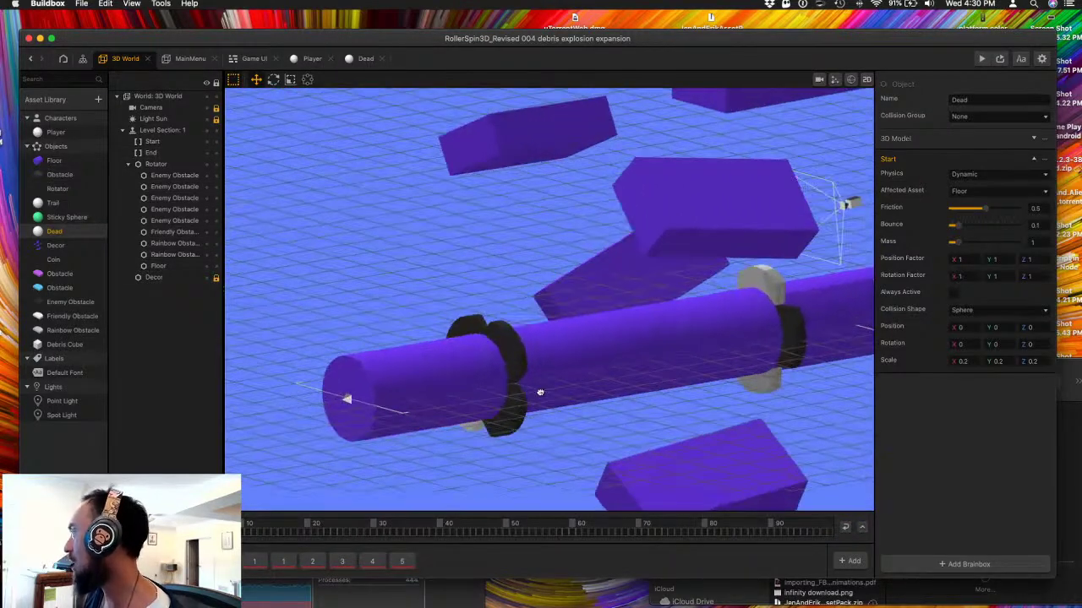
left_click(473, 426)
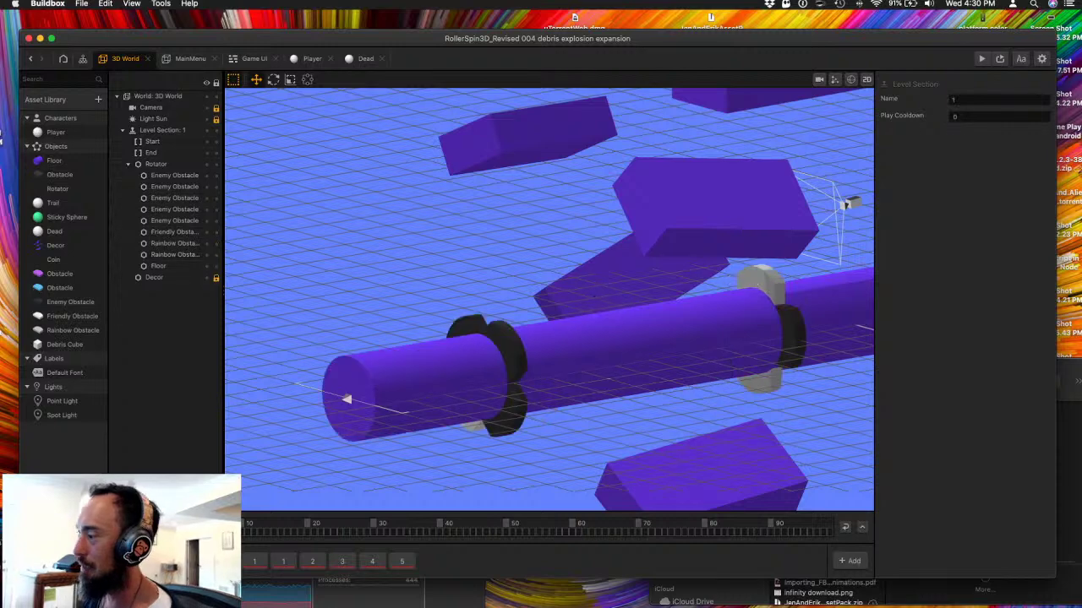
- Examine the tube, its obstacle rings and the floor of the current level section from several angles
right_click_drag(586, 357, 625, 362)
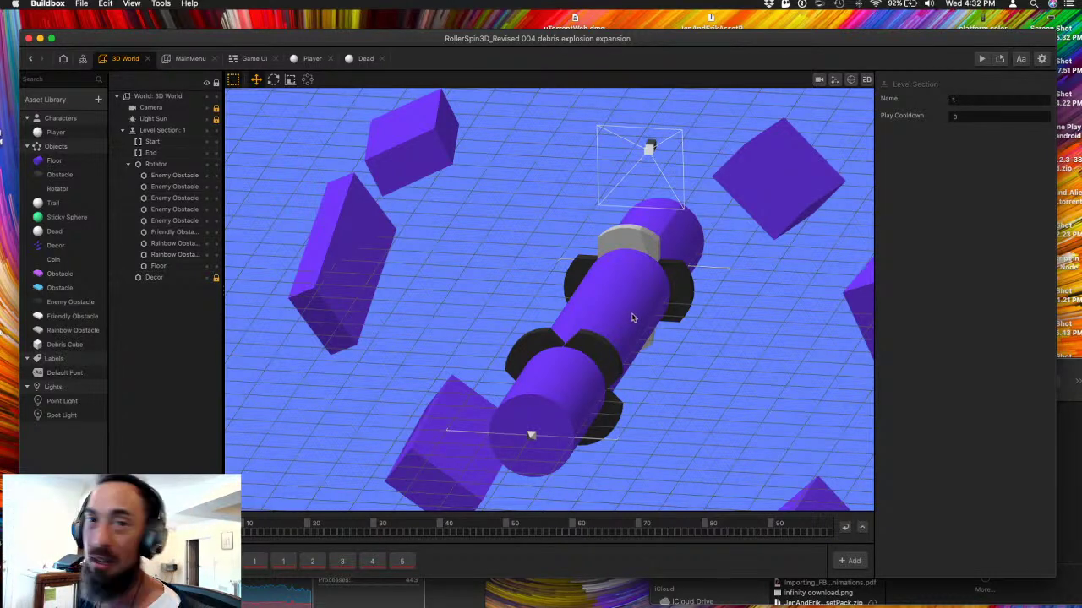
scroll(632, 317, "up", 5)
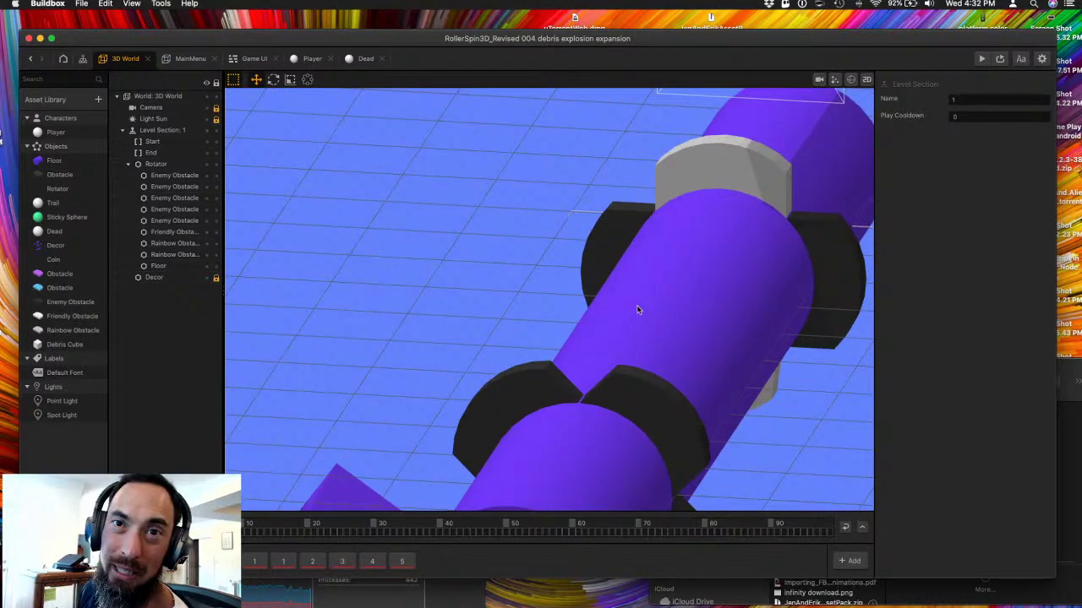
scroll(592, 326, "up", 5)
scroll(591, 330, "down", 2)
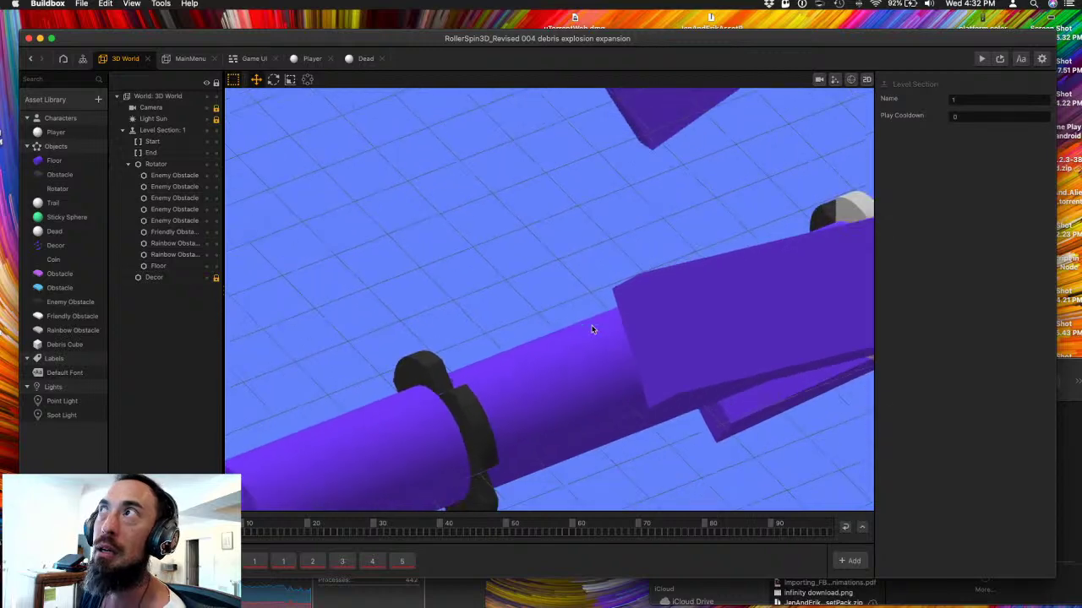
scroll(591, 329, "down", 3)
mouse_move(603, 358)
right_mouse_down()
mouse_move(609, 321)
mouse_move(600, 354)
right_mouse_up()
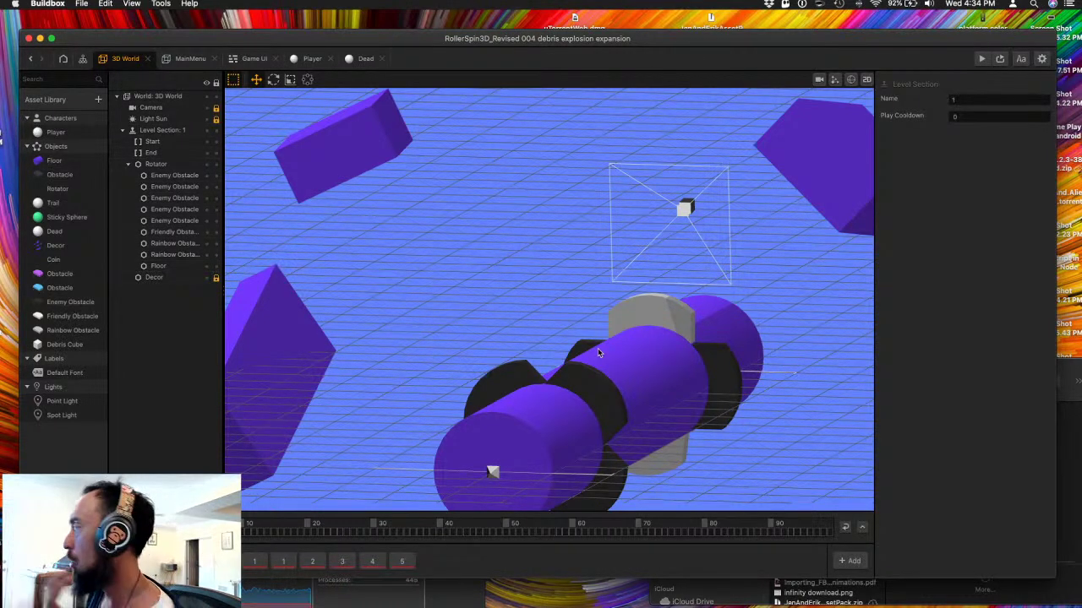
left_click(495, 469)
right_click_drag(495, 469, 579, 370)
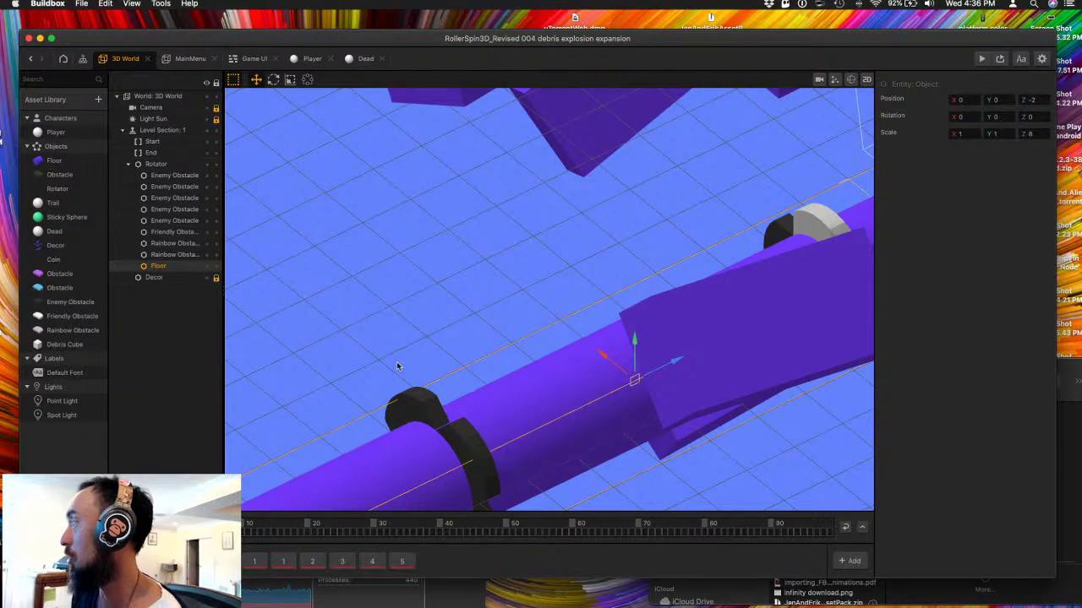
right_click_drag(393, 438, 346, 439)
- Delete four surplus level sections from the 3D World, confirming each deletion
left_click(253, 561)
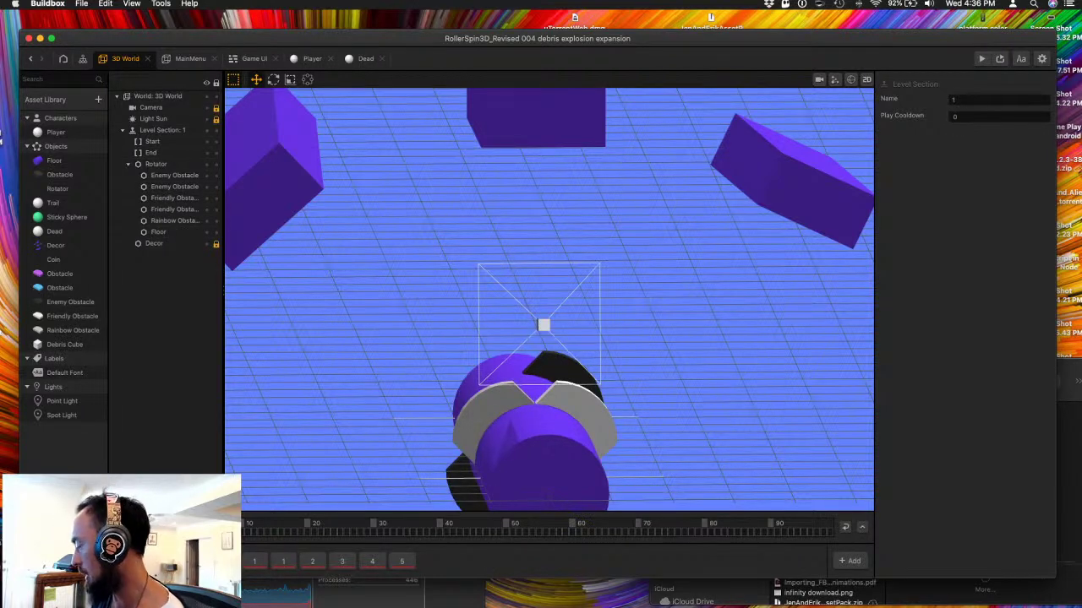
key("BackSpace")
key("Return")
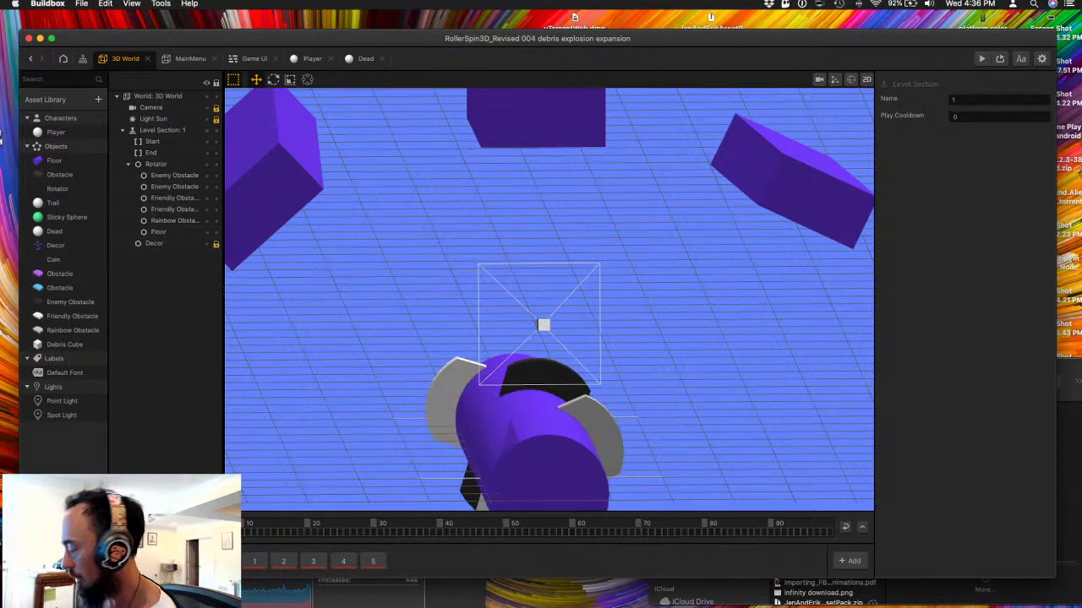
key("BackSpace")
key("Return")
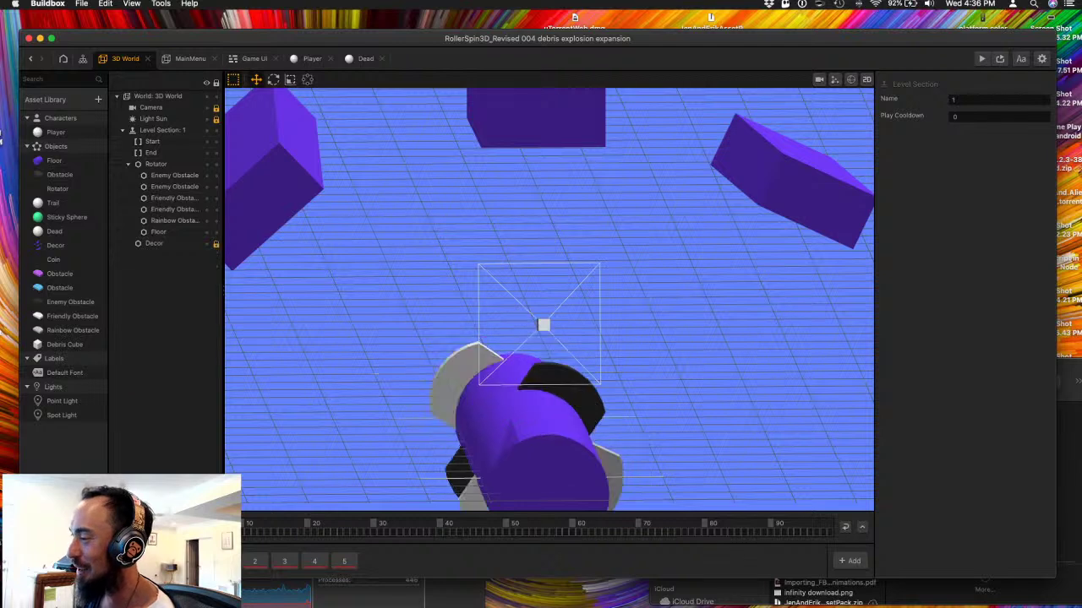
key("BackSpace")
key("Return")
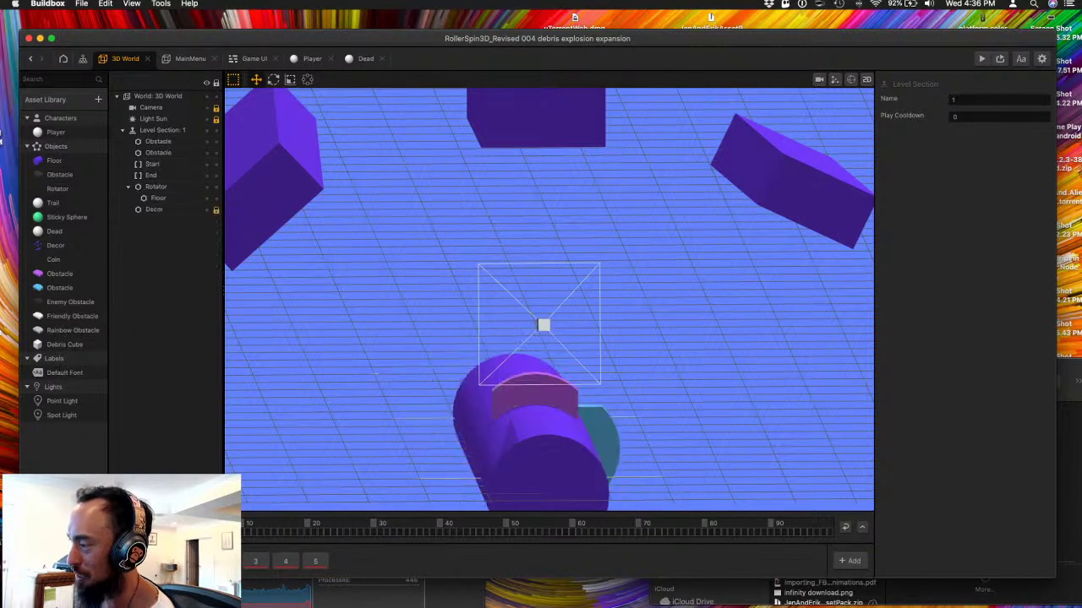
key("BackSpace")
key("Return")
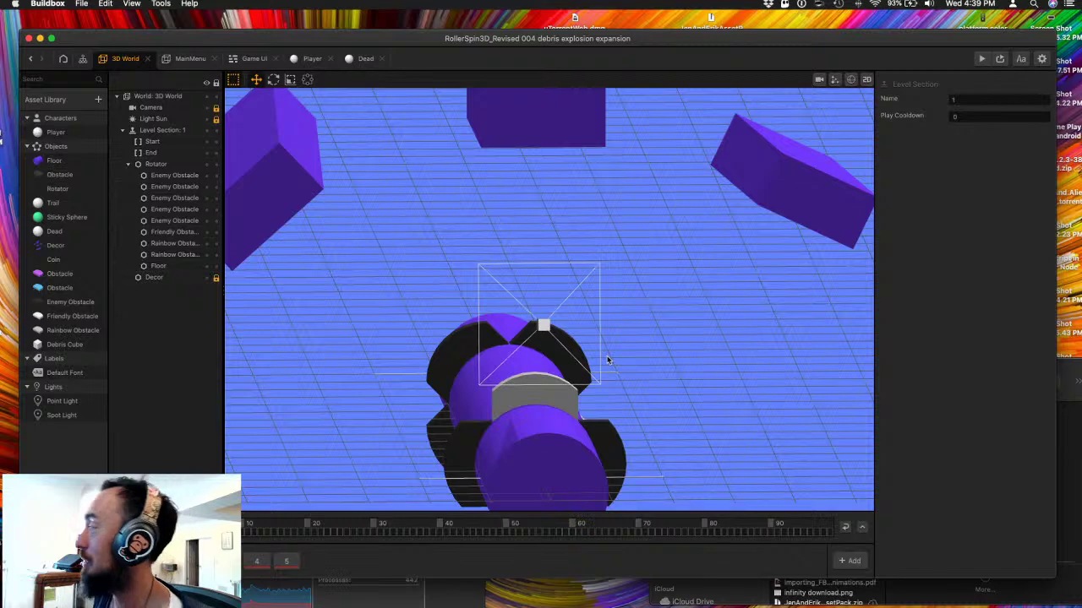
- Inspect how the Enemy, Friendly and Rainbow Obstacles are arranged around the tube in the current level section
scroll(385, 373, "up", 5)
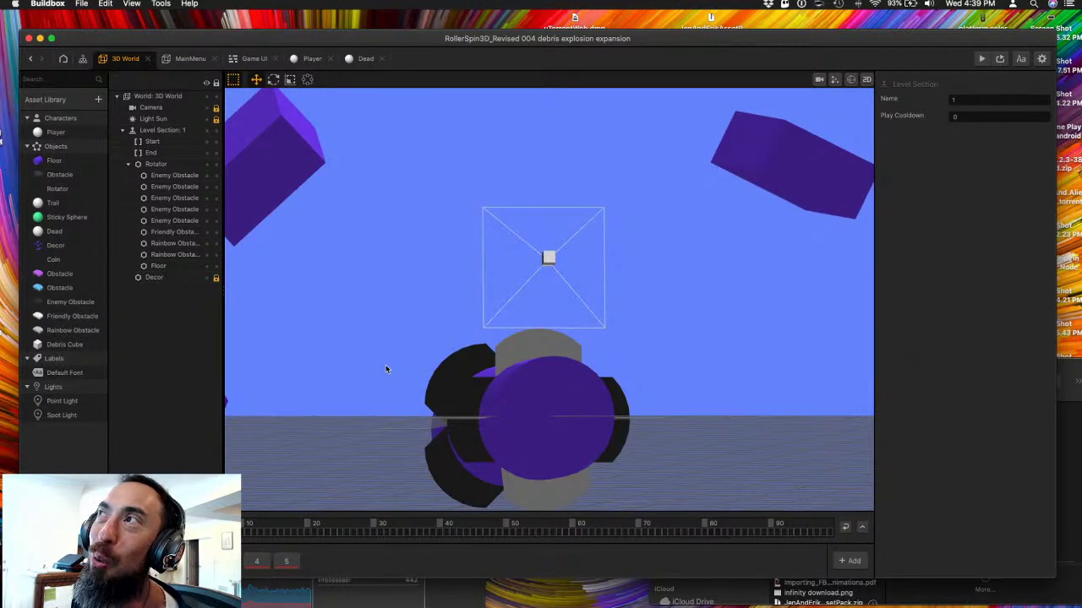
scroll(436, 353, "down", 5)
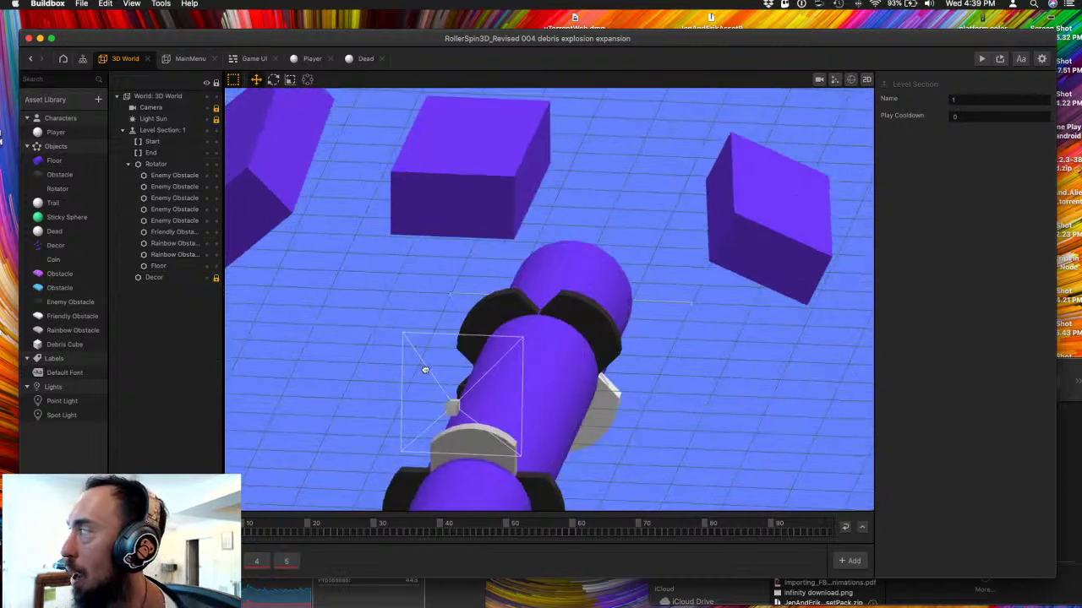
middle_click_drag(381, 396, 390, 378)
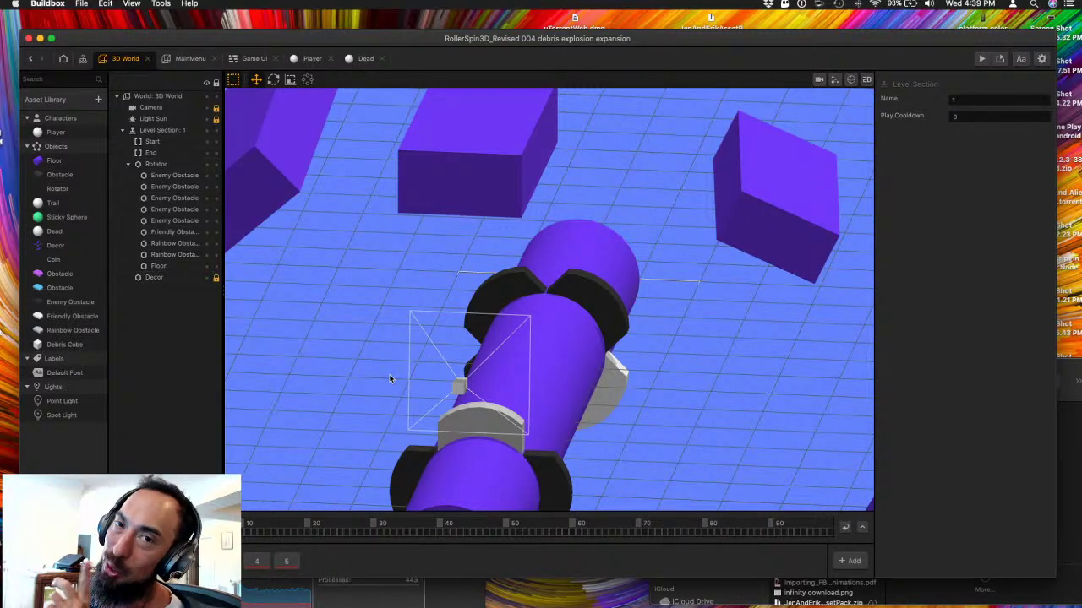
scroll(401, 346, "down", 3)
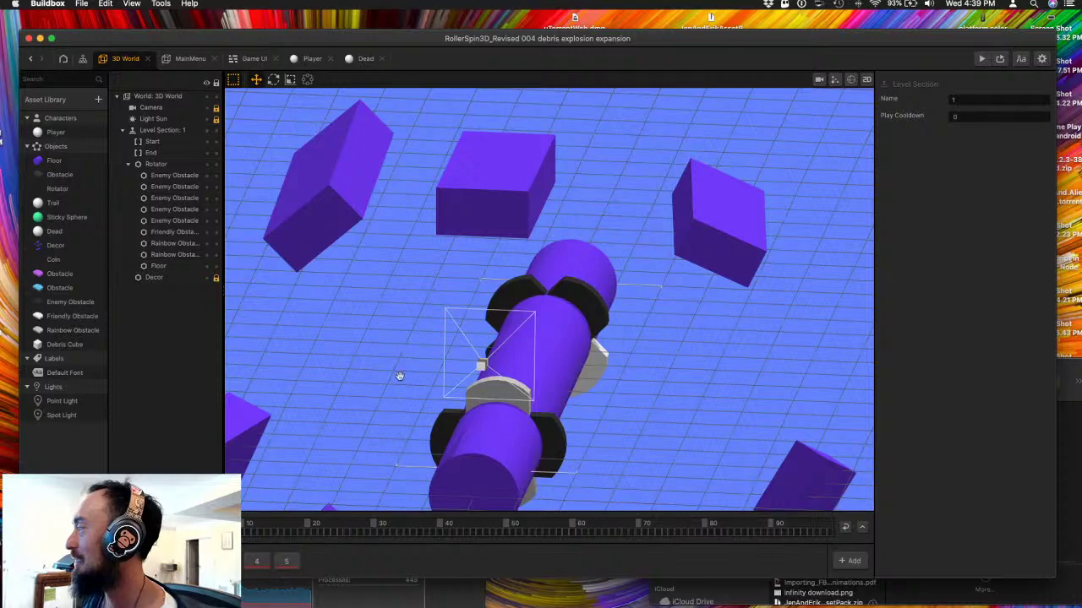
middle_click_drag(396, 385, 427, 375)
mouse_move(425, 377)
right_mouse_down()
mouse_move(430, 369)
mouse_move(423, 382)
right_mouse_up()
middle_click_drag(422, 382, 430, 390)
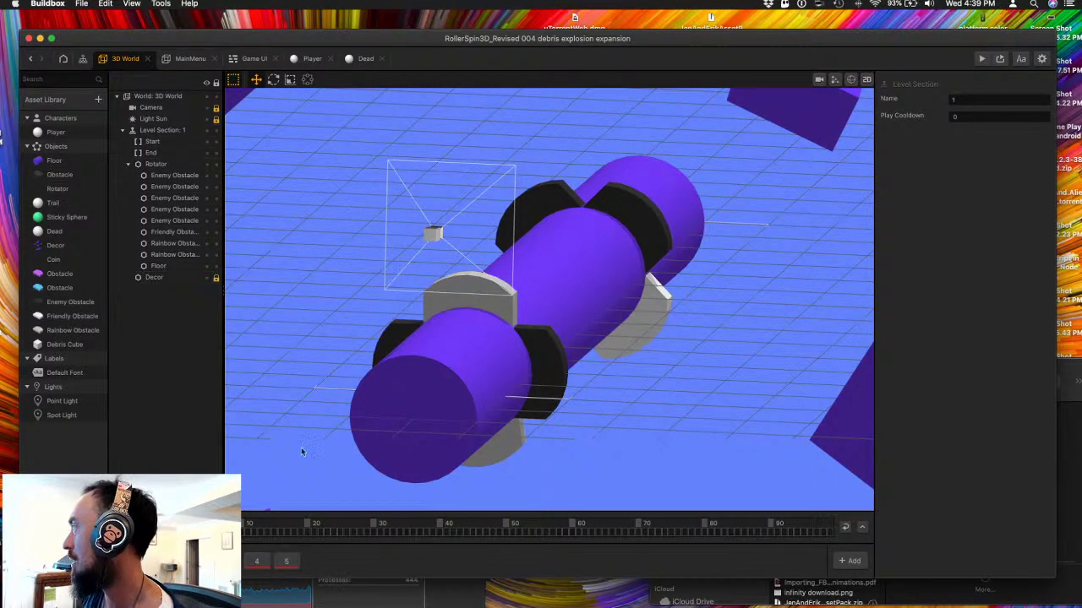
right_click_drag(304, 424, 397, 418)
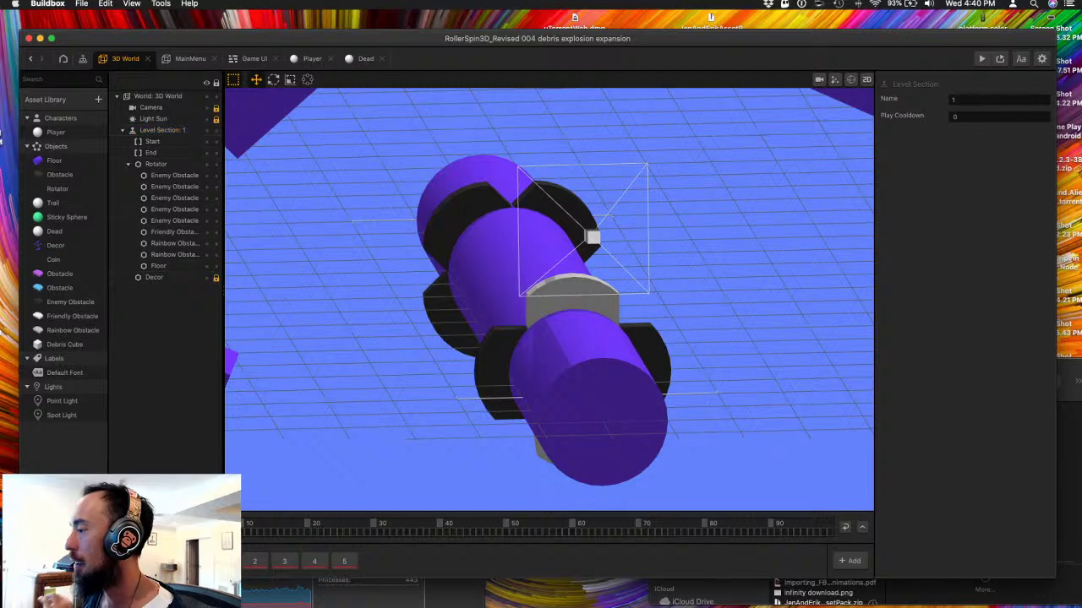
- Delete the two Rainbow Obstacles above and below the tube in the ring nearest its end
right_click_drag(294, 425, 478, 330)
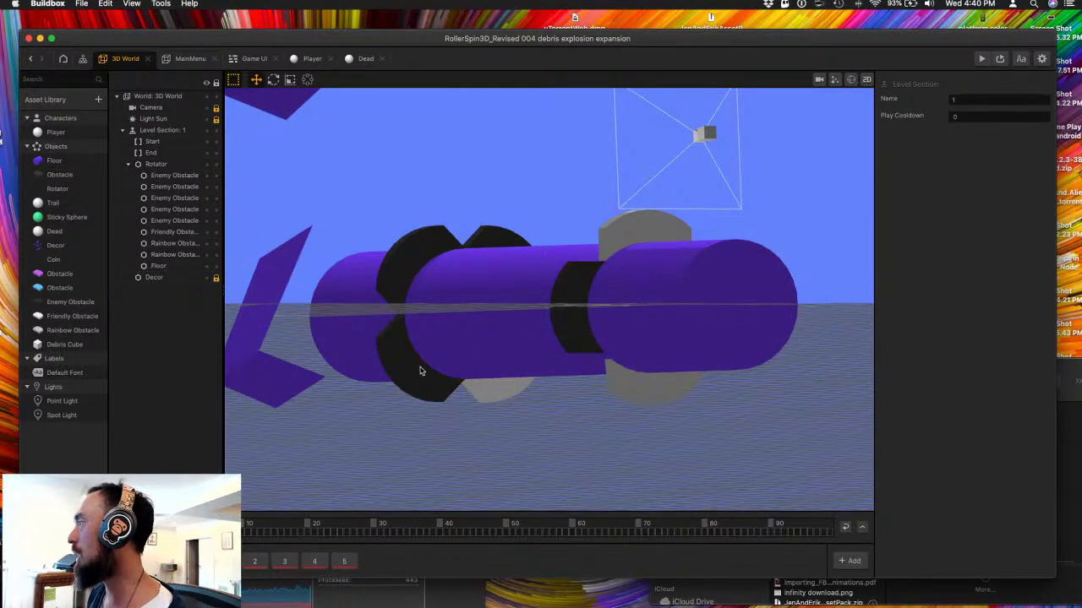
right_click_drag(493, 386, 633, 359)
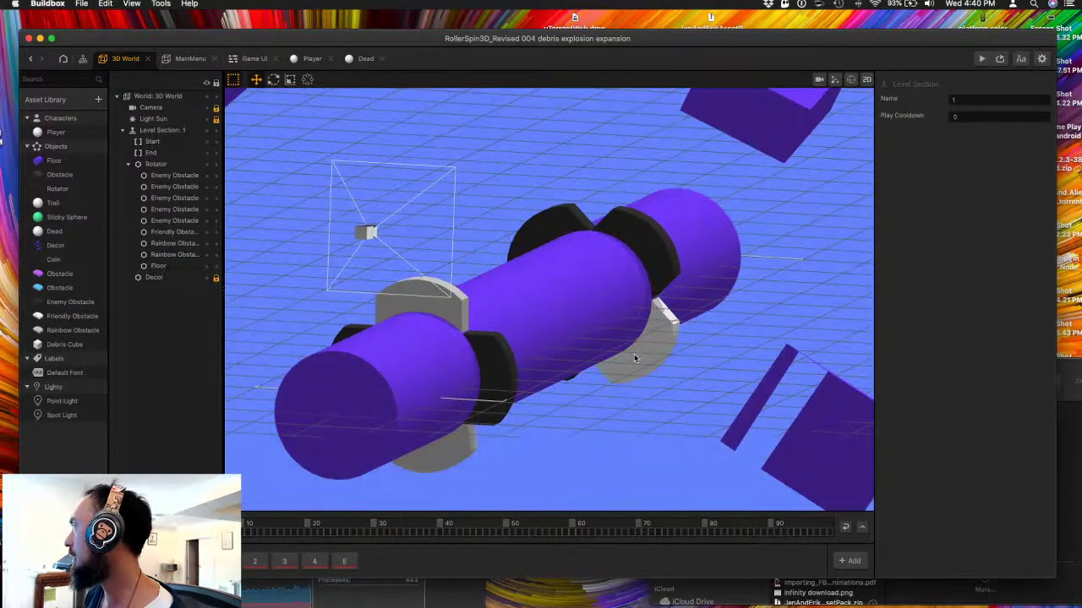
left_click(655, 339)
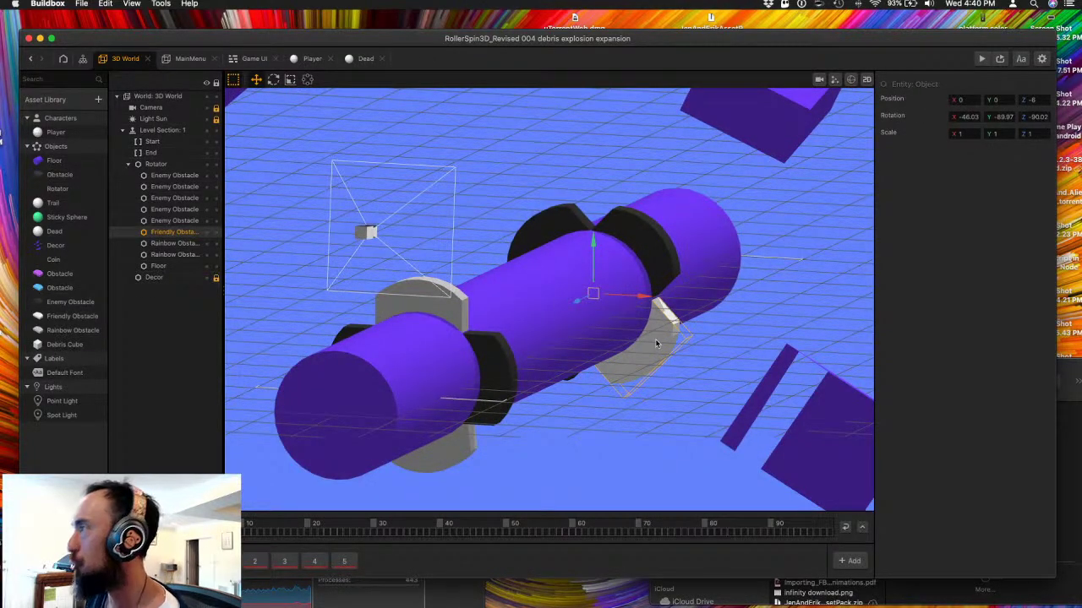
left_click(465, 315)
right_click_drag(448, 366, 306, 459)
left_click(469, 323)
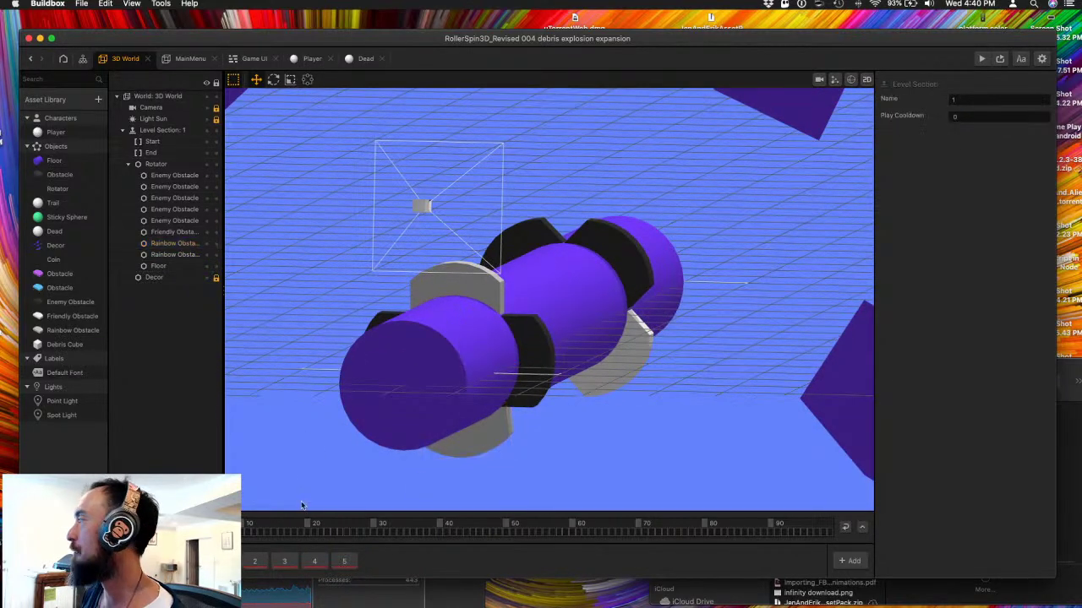
left_click(471, 441)
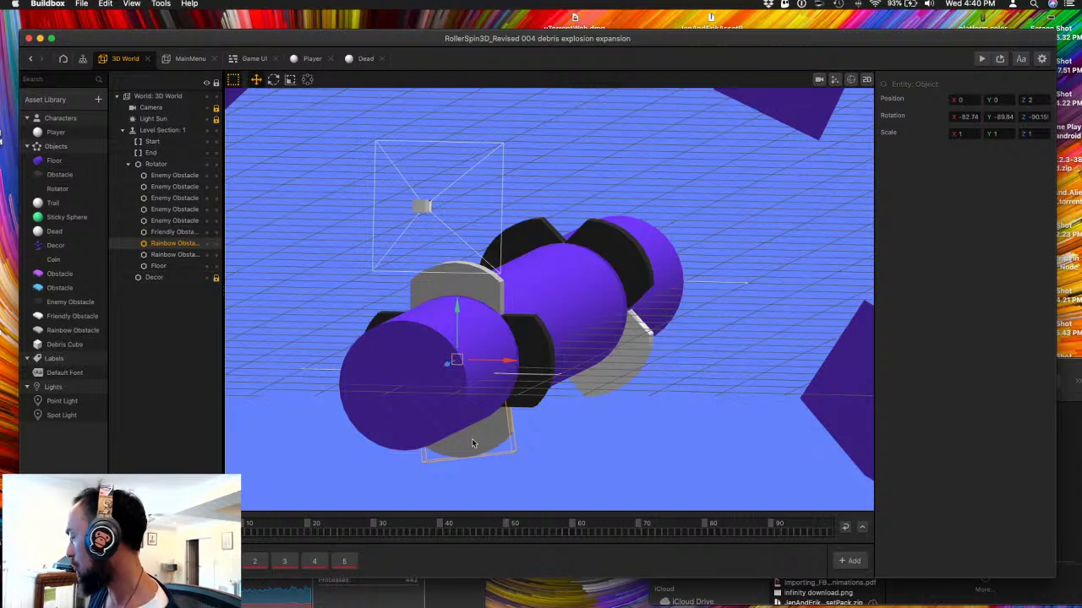
key("Delete")
key("Delete")
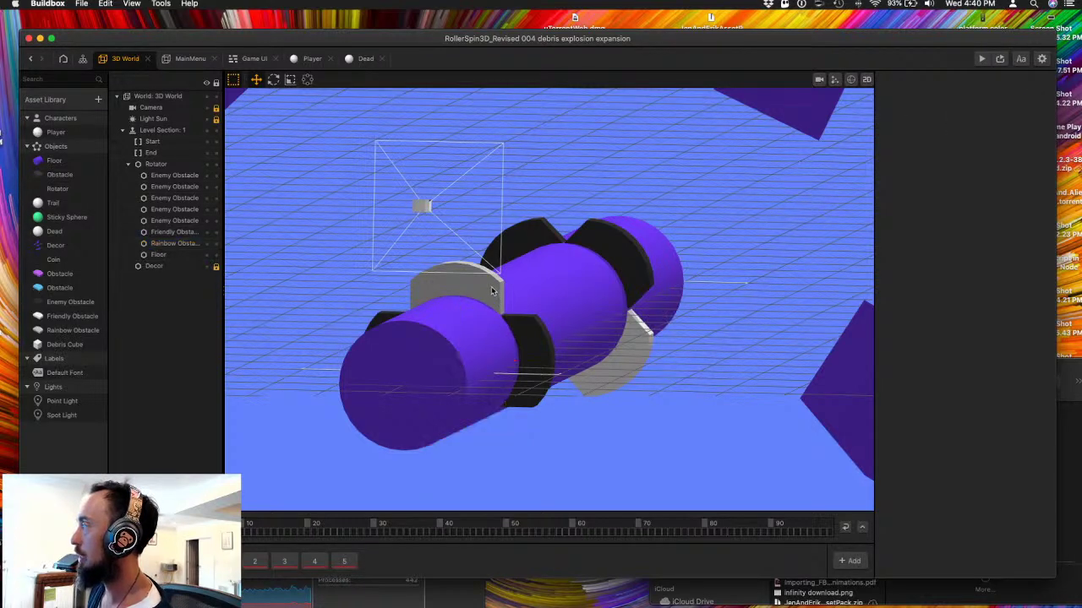
- Duplicate the Friendly Obstacle and move the copy along the tube to Z position 2, into the ring near the end
left_click(623, 351)
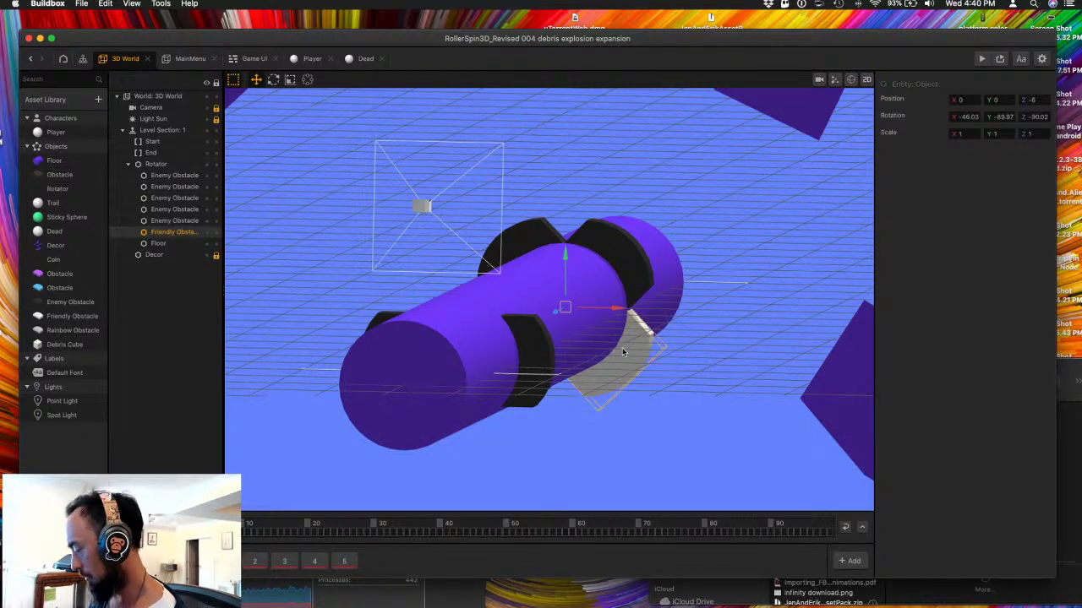
key("super+d")
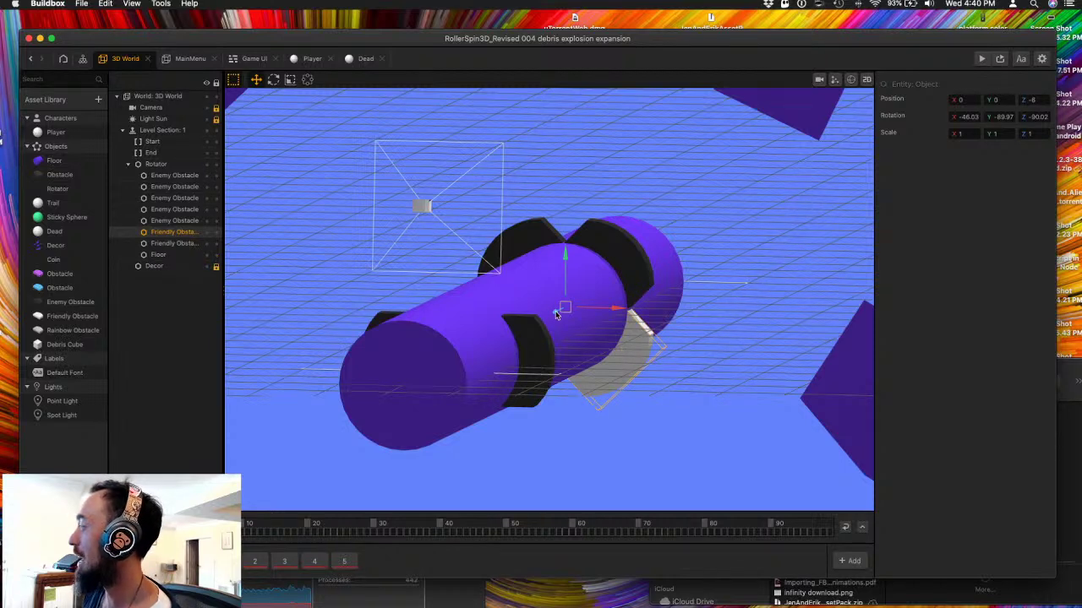
left_click_drag(557, 315, 438, 353)
right_click_drag(459, 377, 458, 418)
scroll(459, 420, "up", 5)
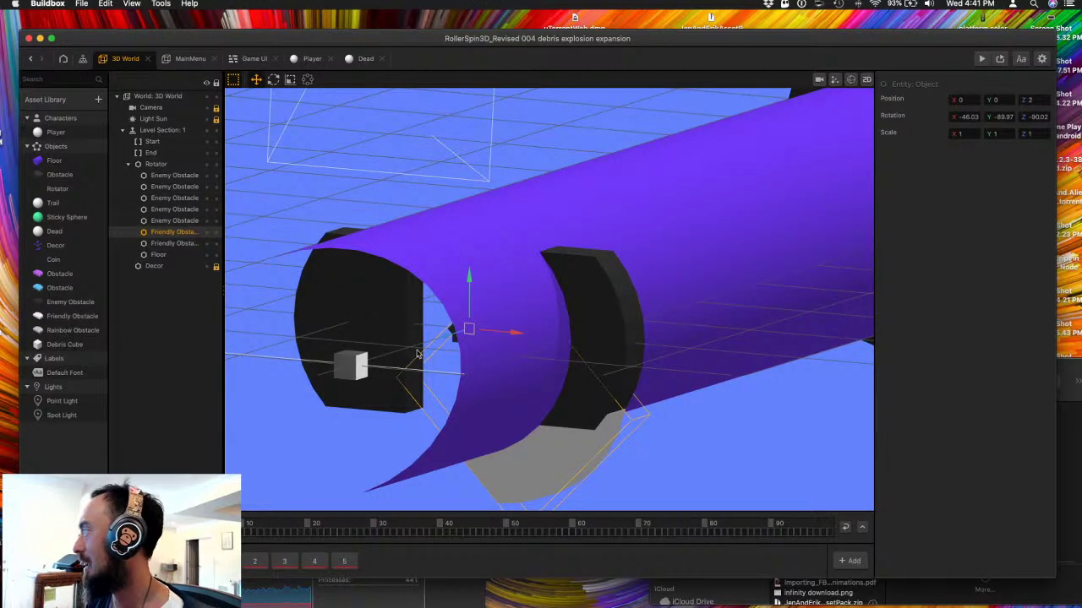
- Rotate the copied Friendly Obstacle around the tube onto its upper side, at an X rotation of about 89, and undo the extra rotation
key("e")
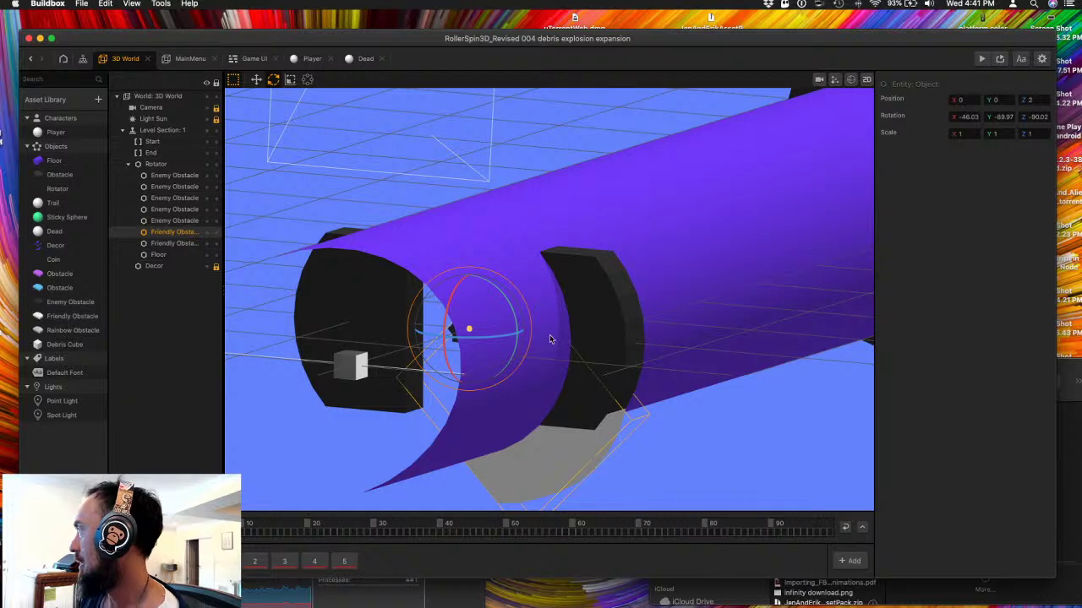
left_click_drag(517, 336, 440, 233)
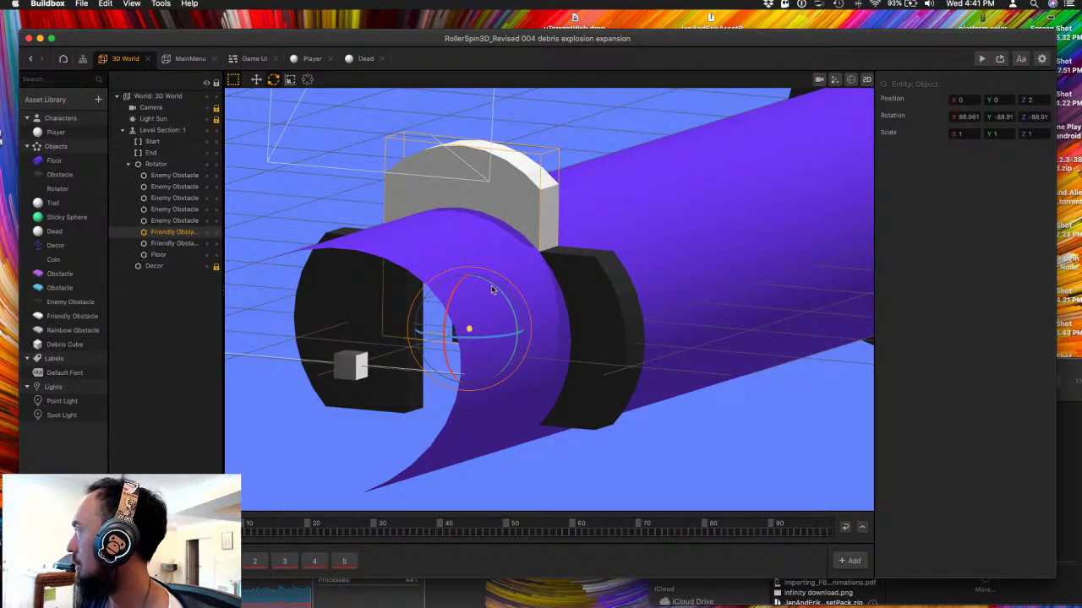
left_click_drag(488, 289, 556, 419)
key("super+z")
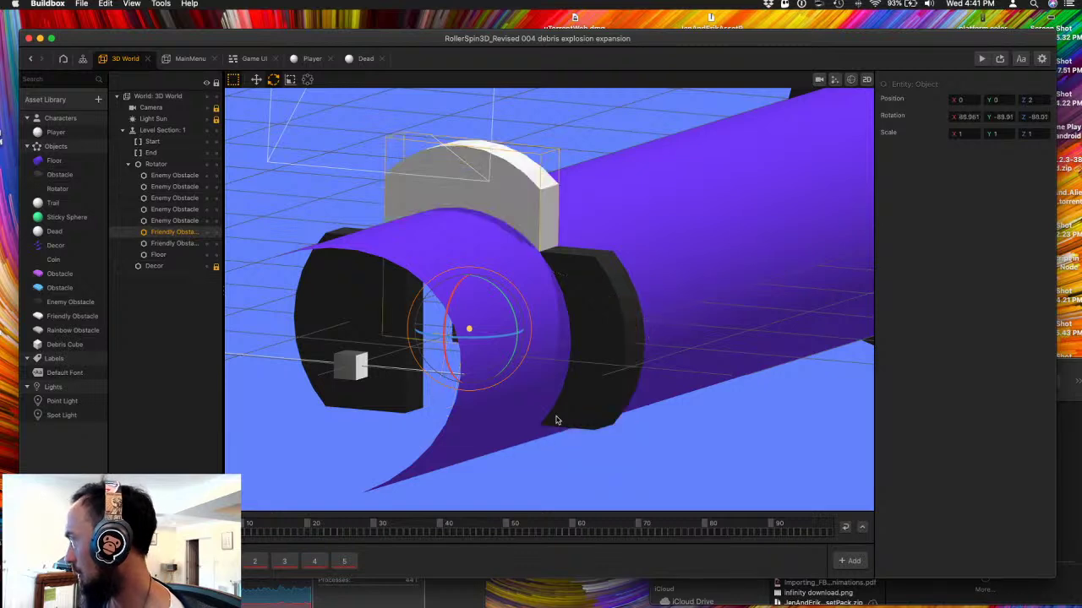
- Duplicate the upper Friendly Obstacle and rotate the copy to the tube's underside, at an X rotation of about -89
key("super+d")
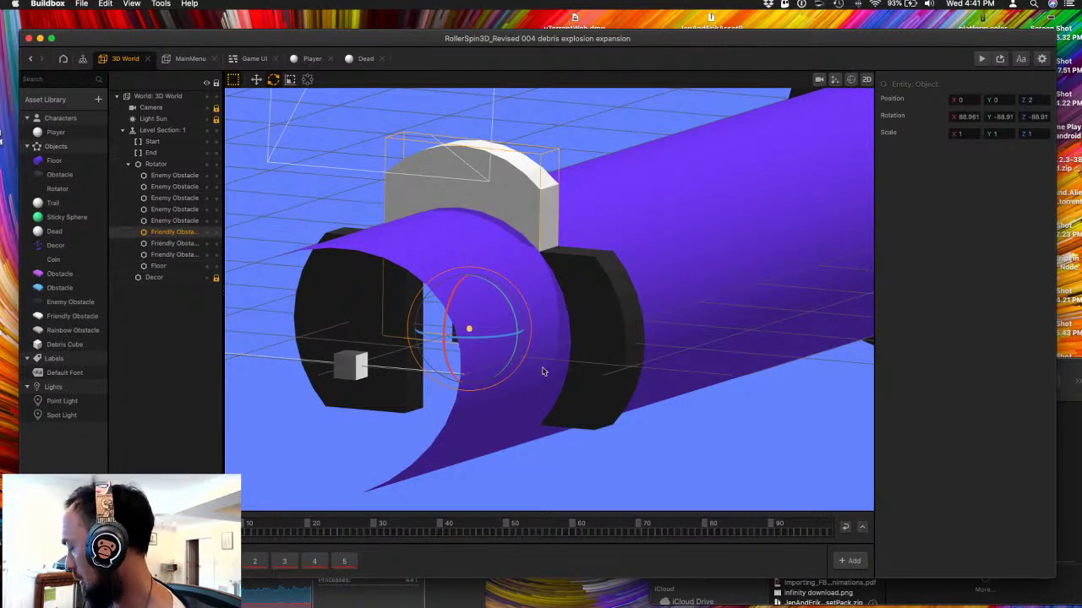
left_click_drag(512, 312, 533, 445)
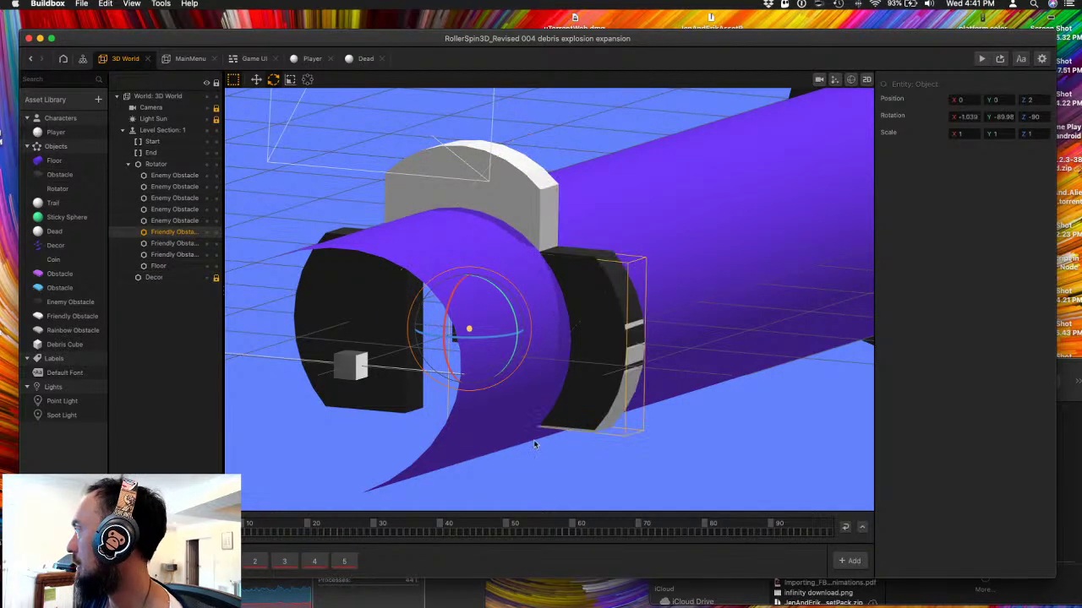
left_click_drag(352, 454, 405, 440)
scroll(507, 411, "down", 5)
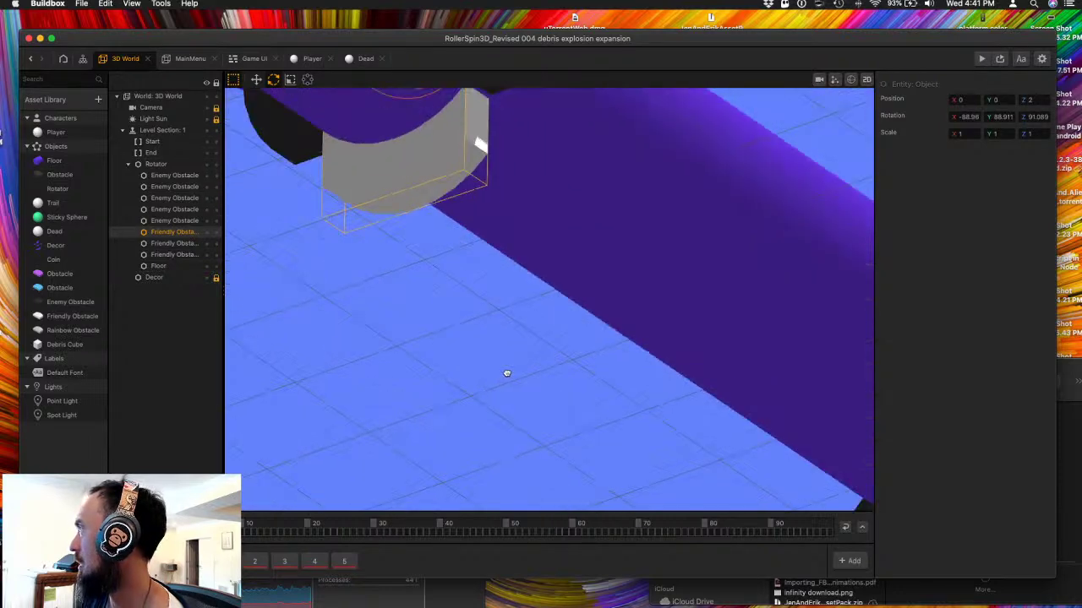
scroll(507, 373, "up", 5)
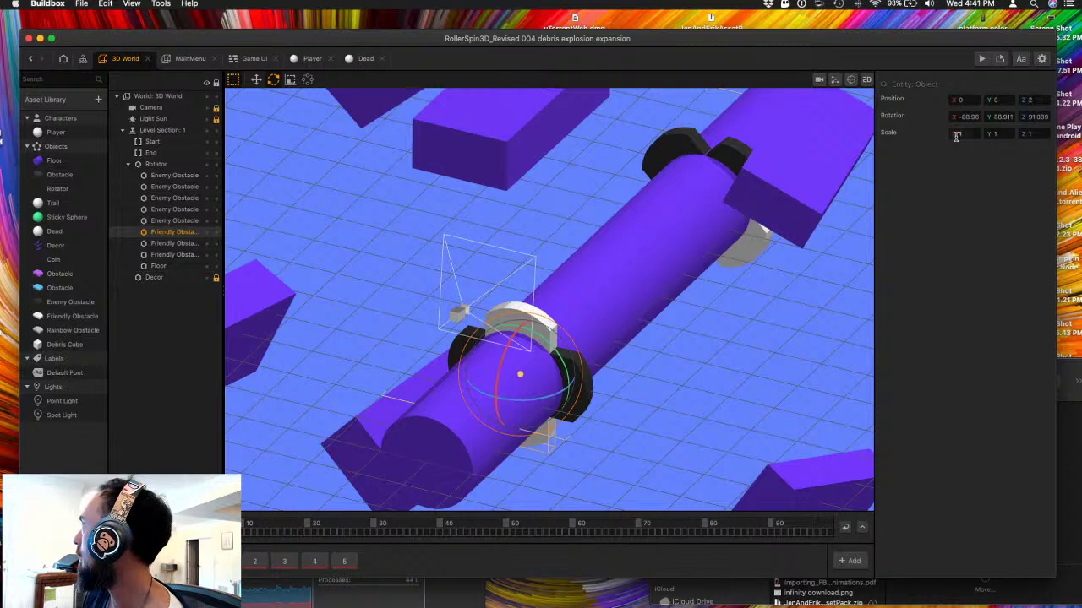
- Rename the edited level section to 2 and open the project's scene node map
key("ctrl+z")
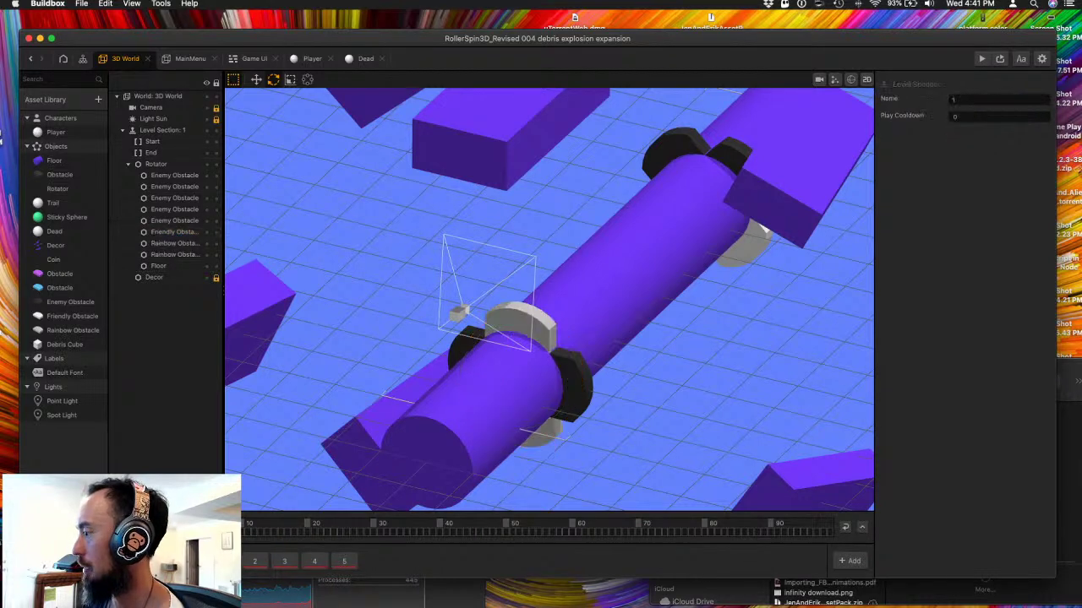
left_click(953, 100)
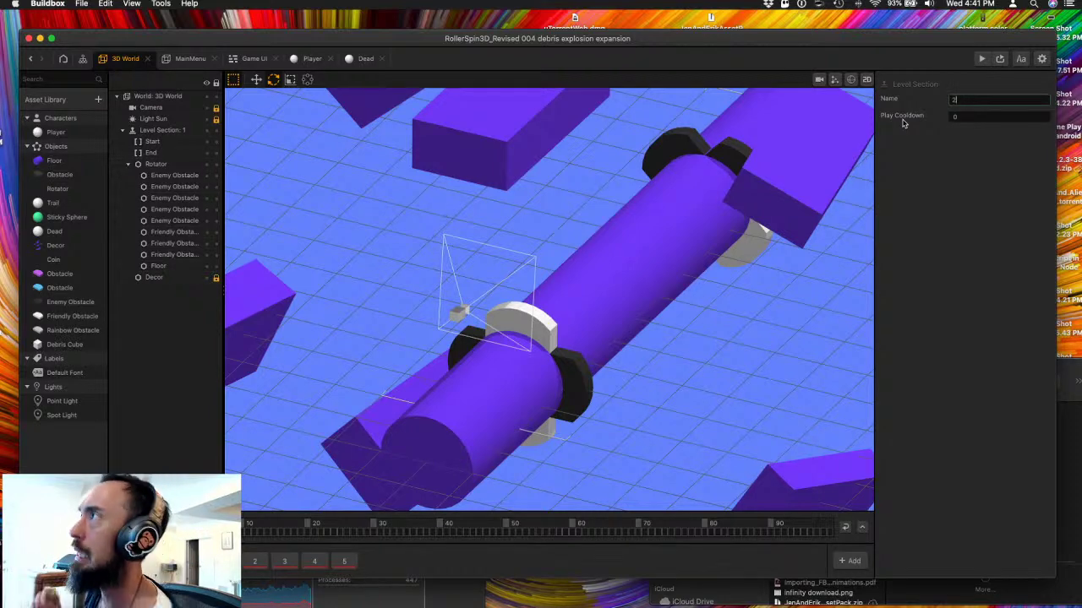
left_click(82, 59)
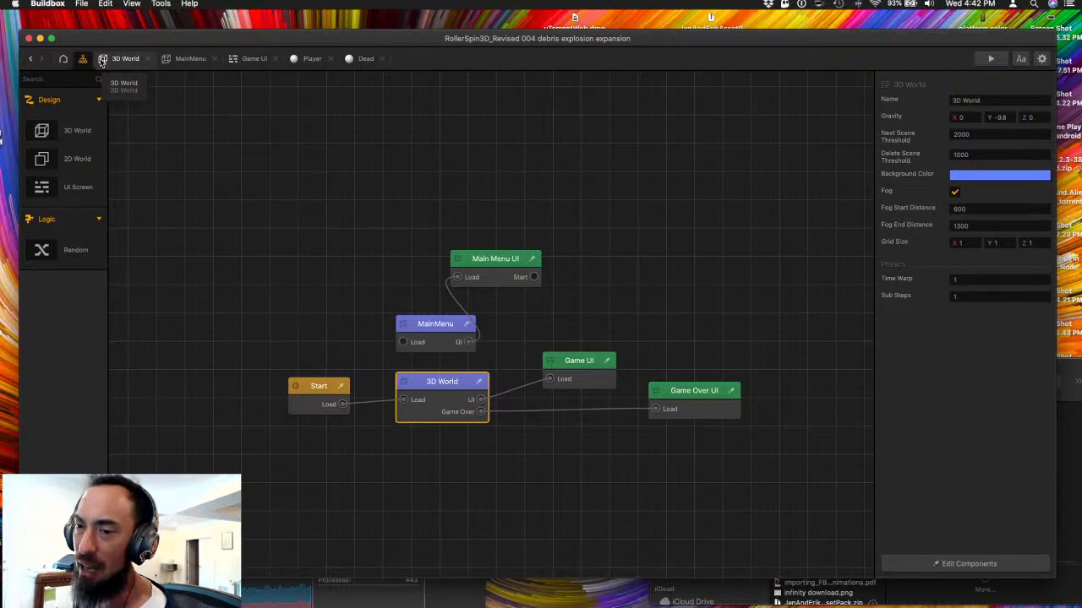
- Rename the 3D World node in the scene node map to Level 1
left_click(230, 391)
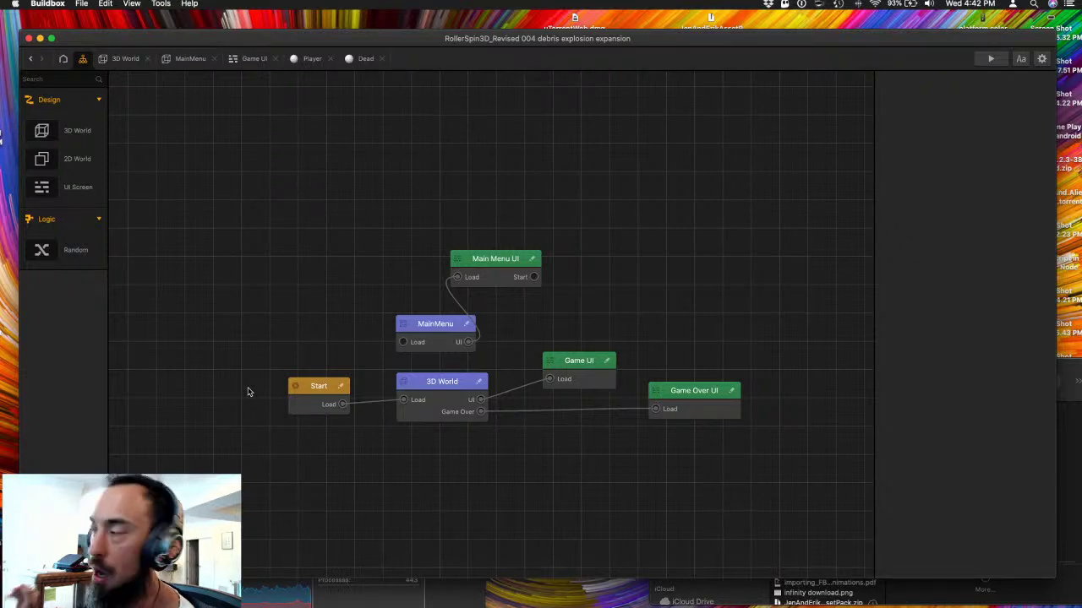
scroll(248, 391, "up", 2)
left_click(444, 381)
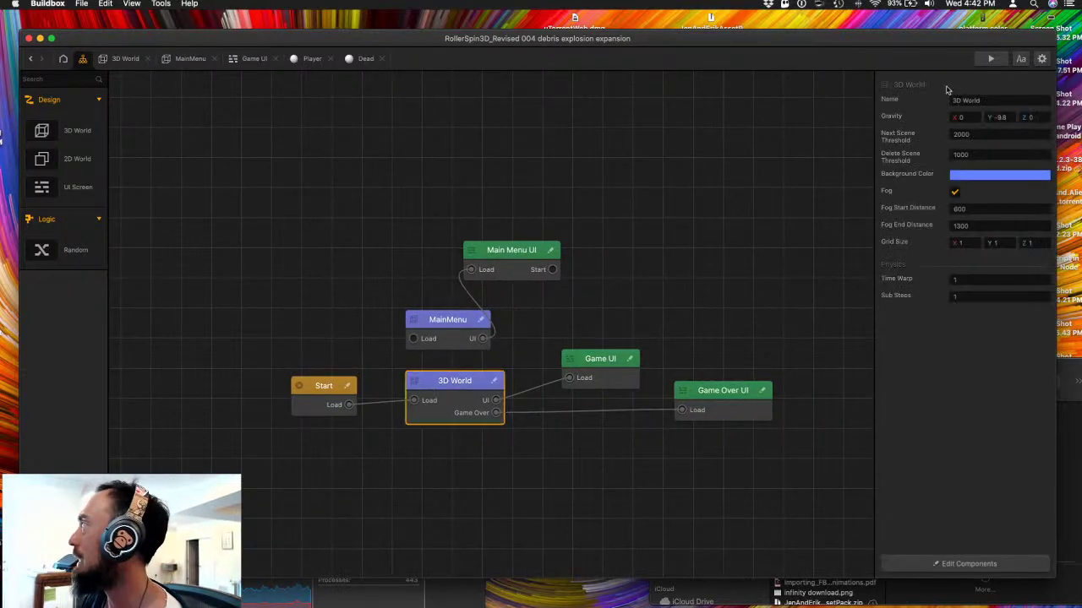
left_click(982, 100)
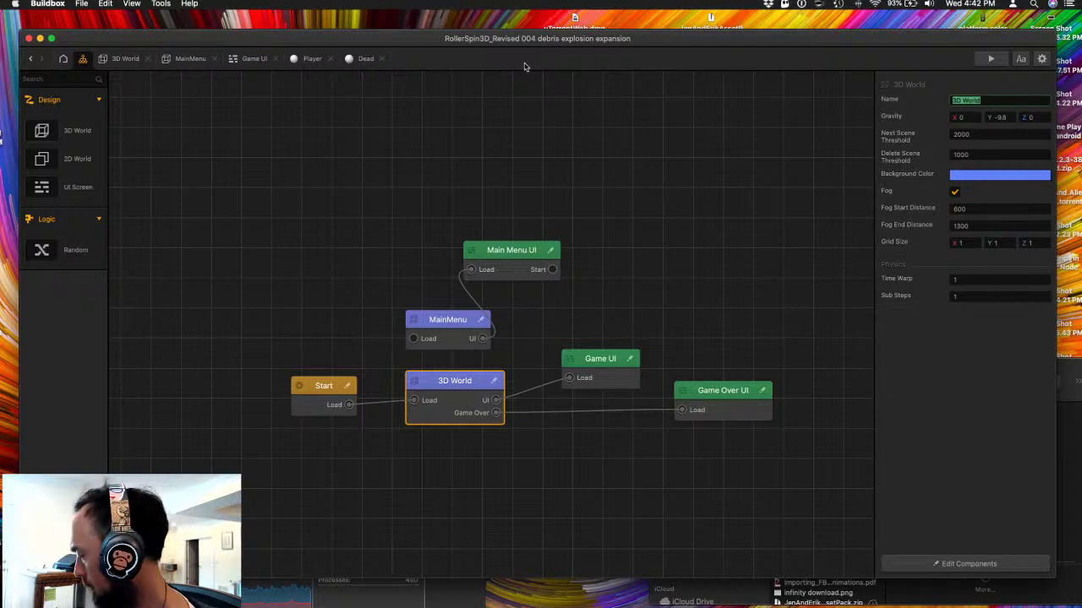
type("L")
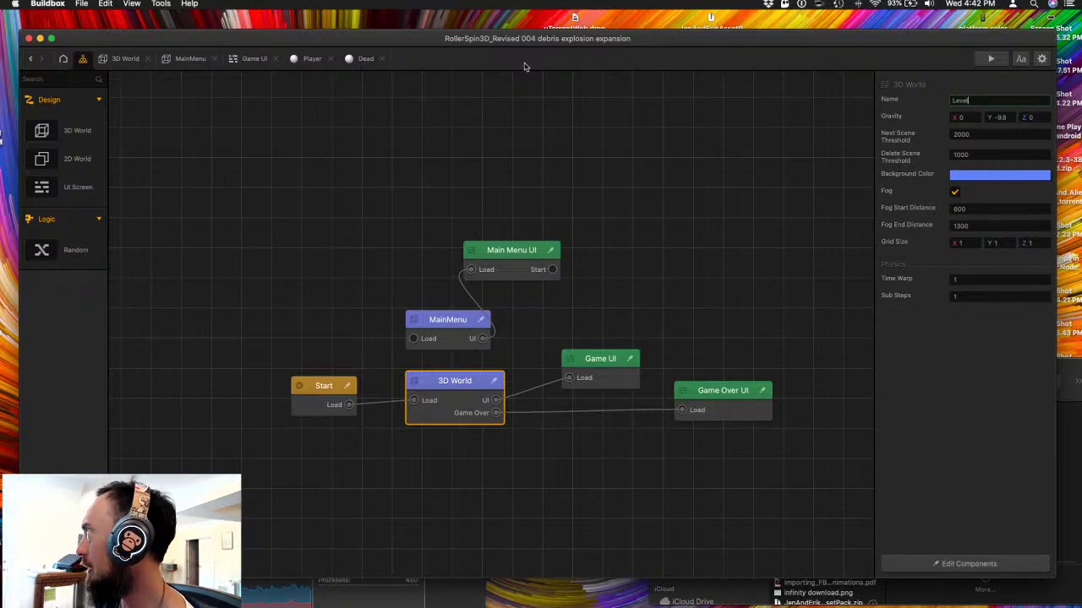
type("evel")
key("Tab")
key("Tab")
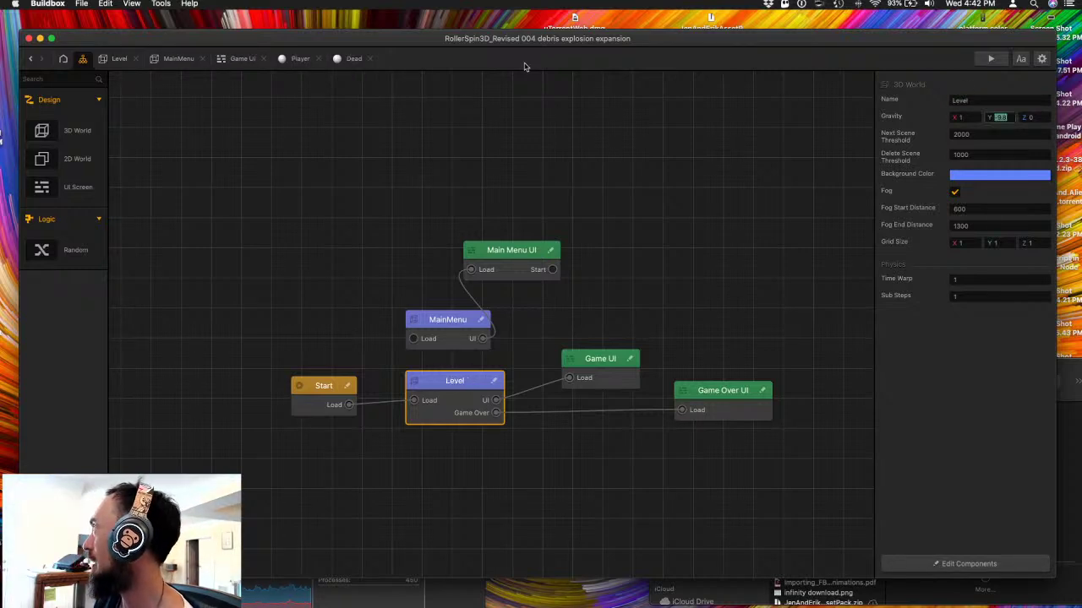
left_click(989, 101)
type("1")
key("Return")
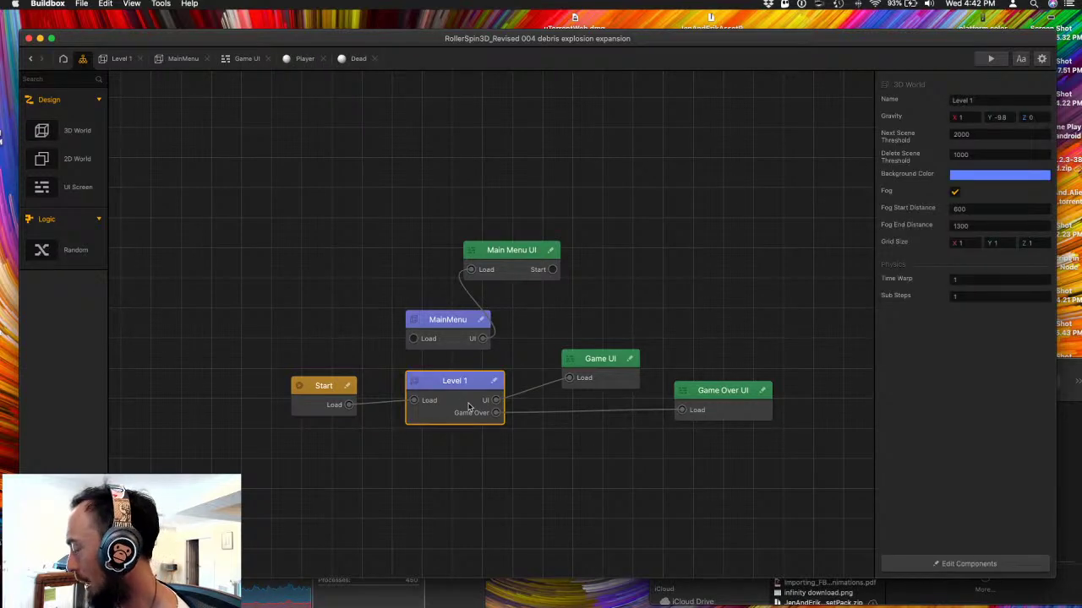
- Duplicate the Level 1 world node and move the Game UI node closer to the original
key("super+d")
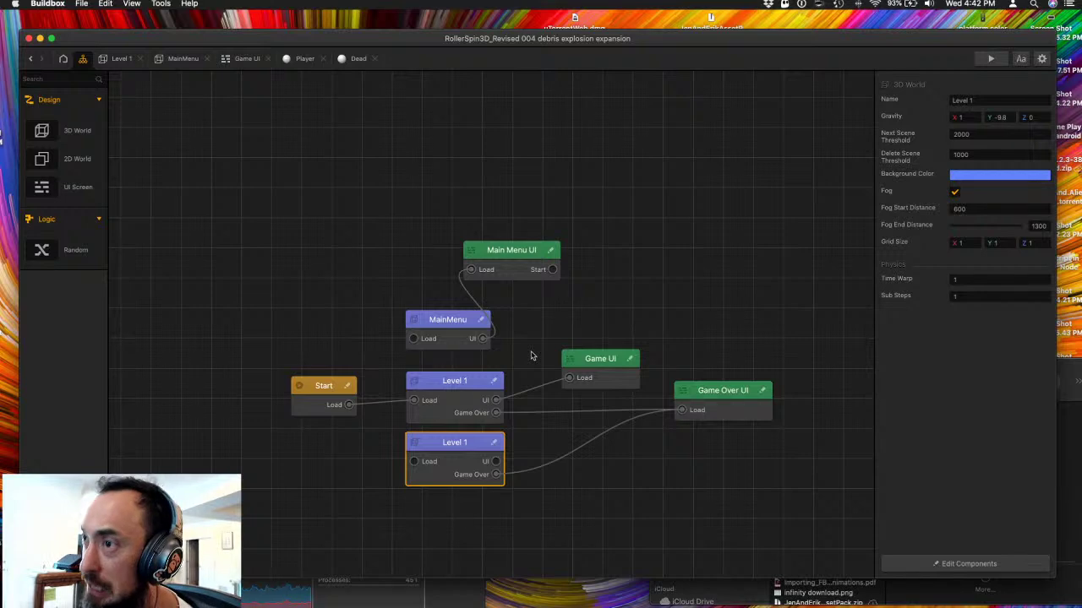
scroll(532, 356, "up", 2)
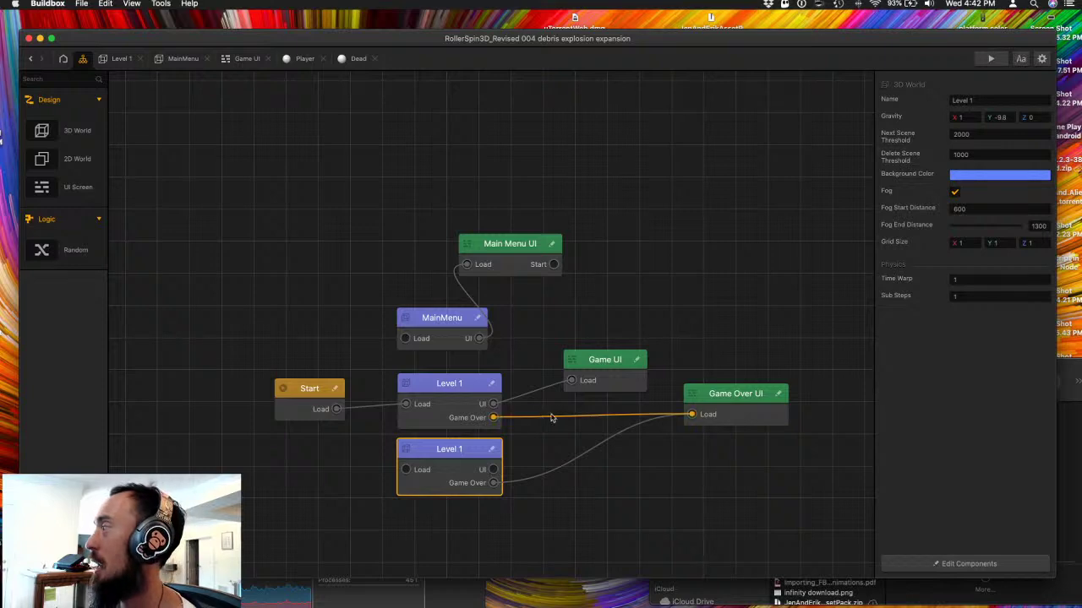
left_click_drag(610, 360, 560, 357)
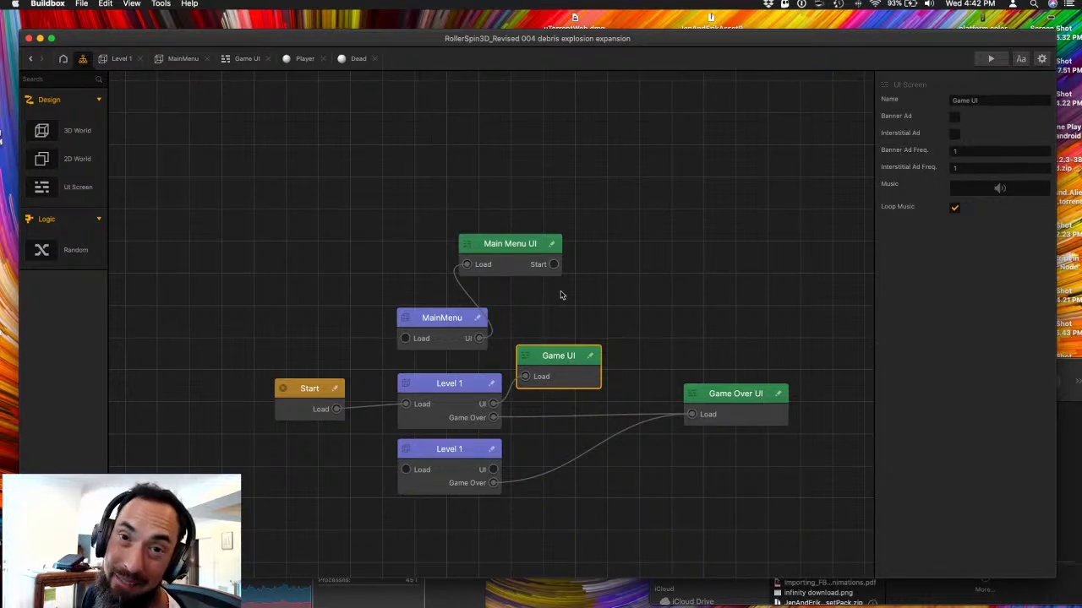
- Rename the duplicated world node to Level 2
left_click(477, 447)
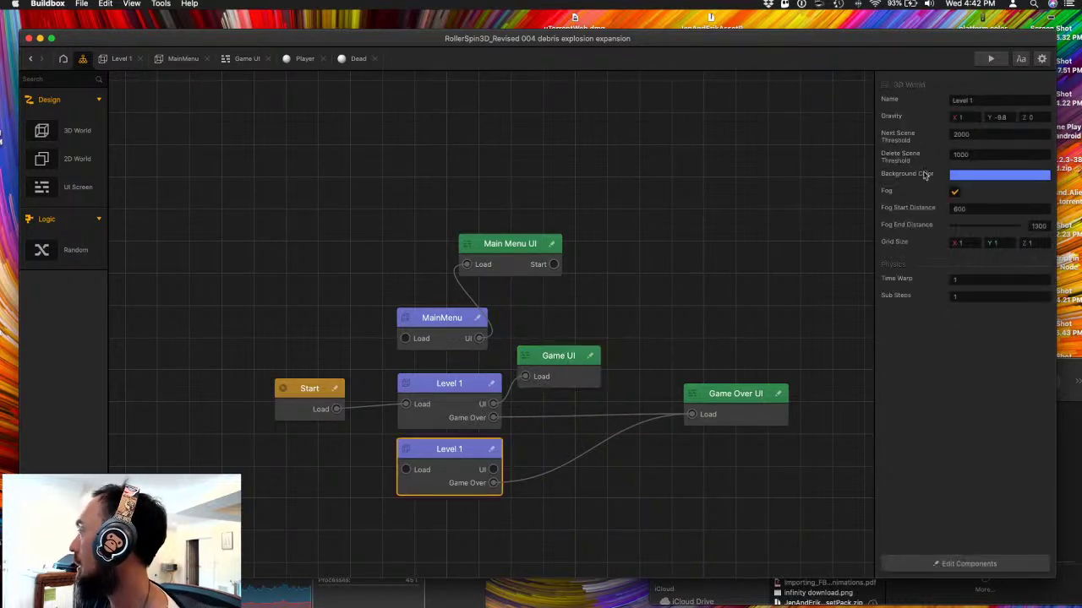
left_click(970, 100)
type("2")
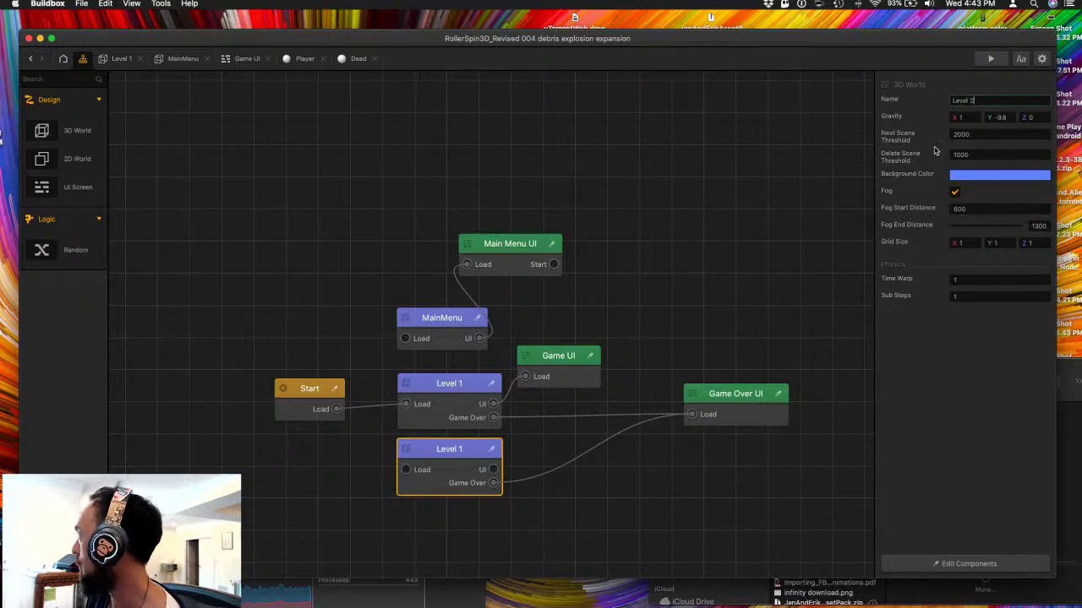
left_click(534, 465)
- Open the Level 1 world and bring up the Player character's node map around its Game Over node
left_click(437, 390)
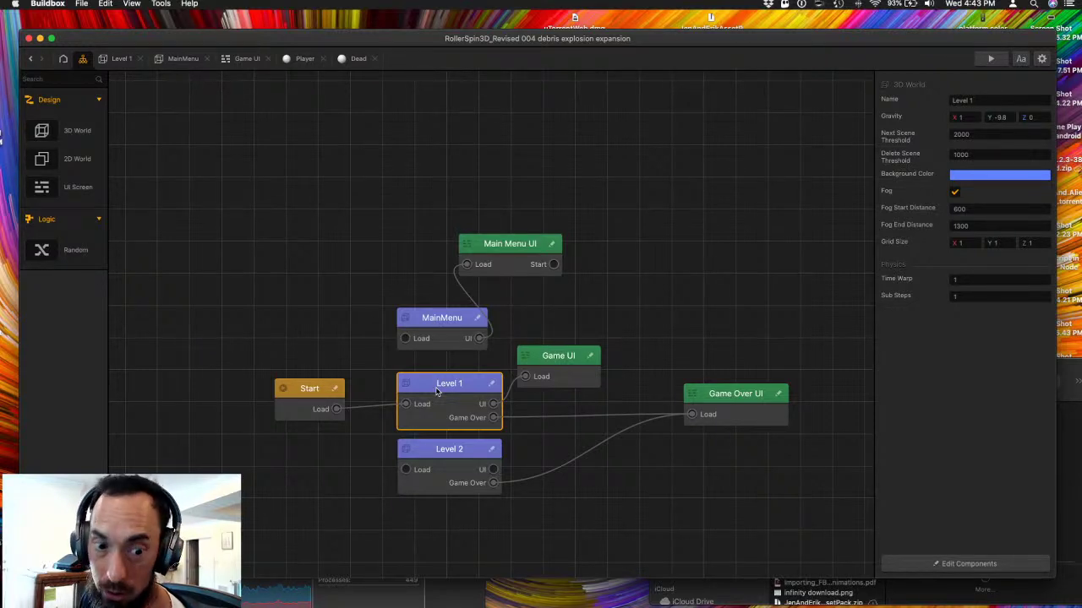
double_click(437, 390)
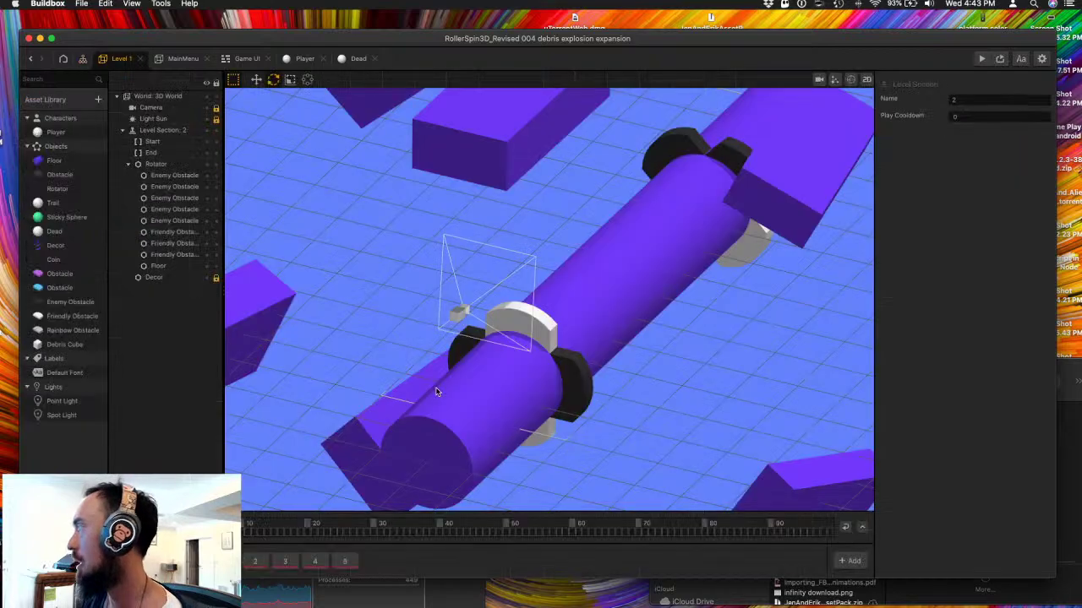
double_click(54, 133)
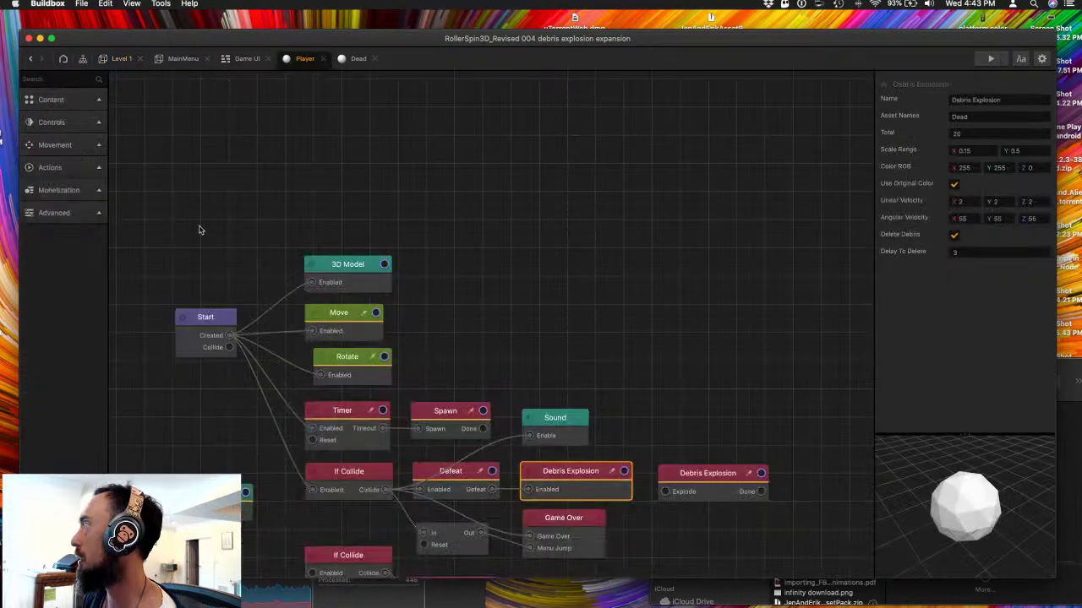
scroll(465, 337, "down", 2)
left_click(452, 283)
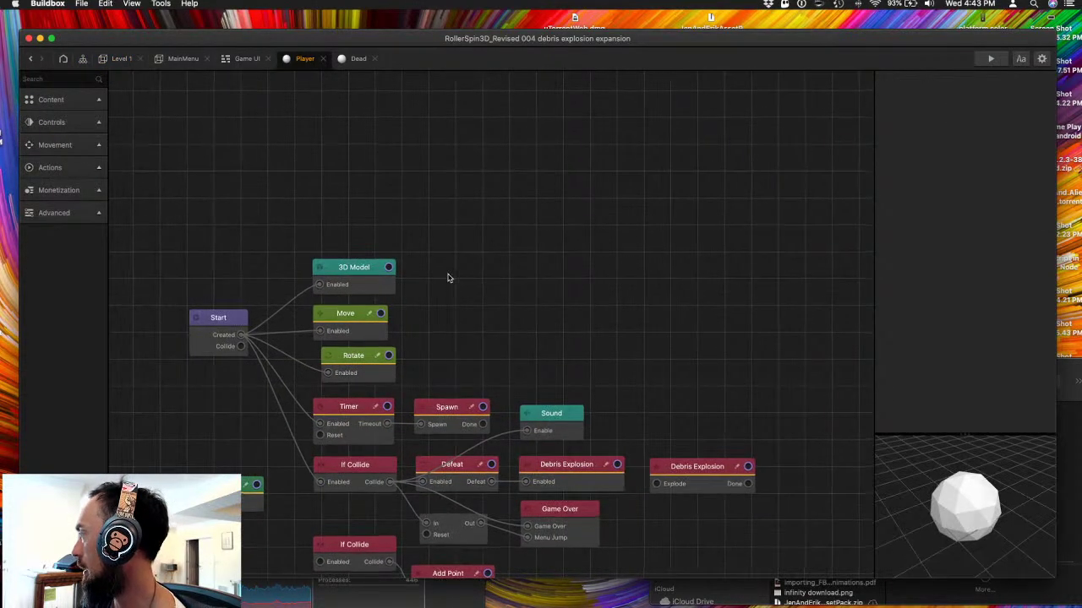
left_click_drag(455, 316, 451, 234)
- Rename the Player's Game Over event observer node to Level Complete
left_click(550, 450)
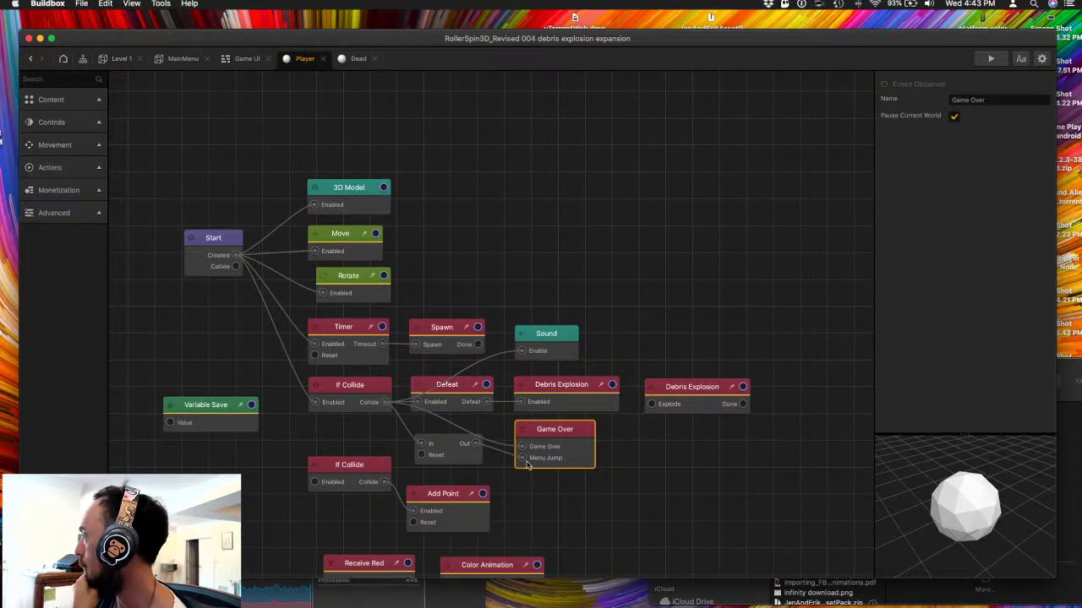
left_click(1004, 99)
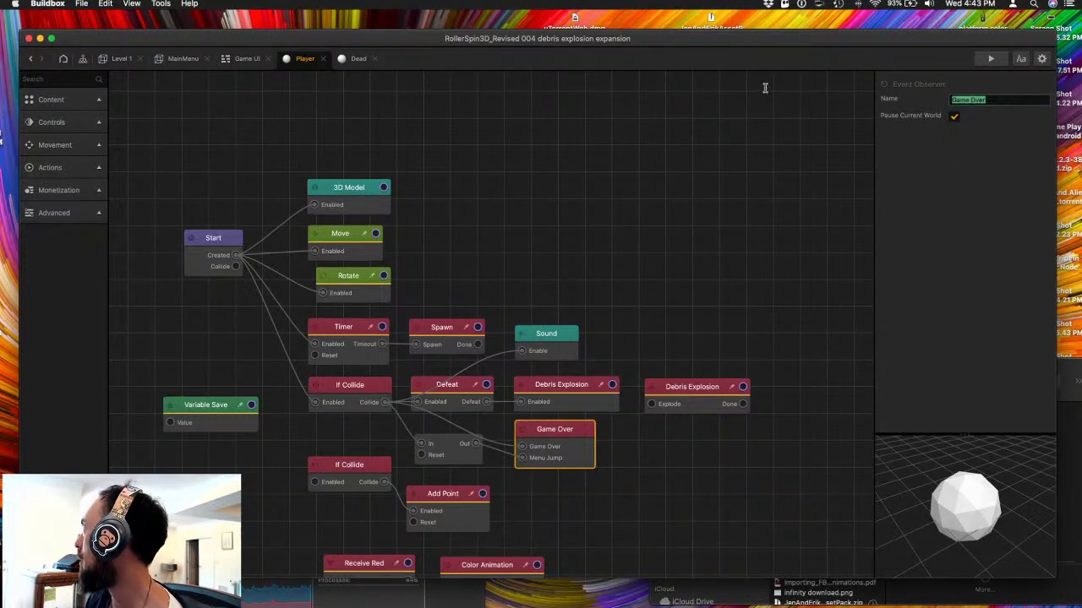
type("Level Compl")
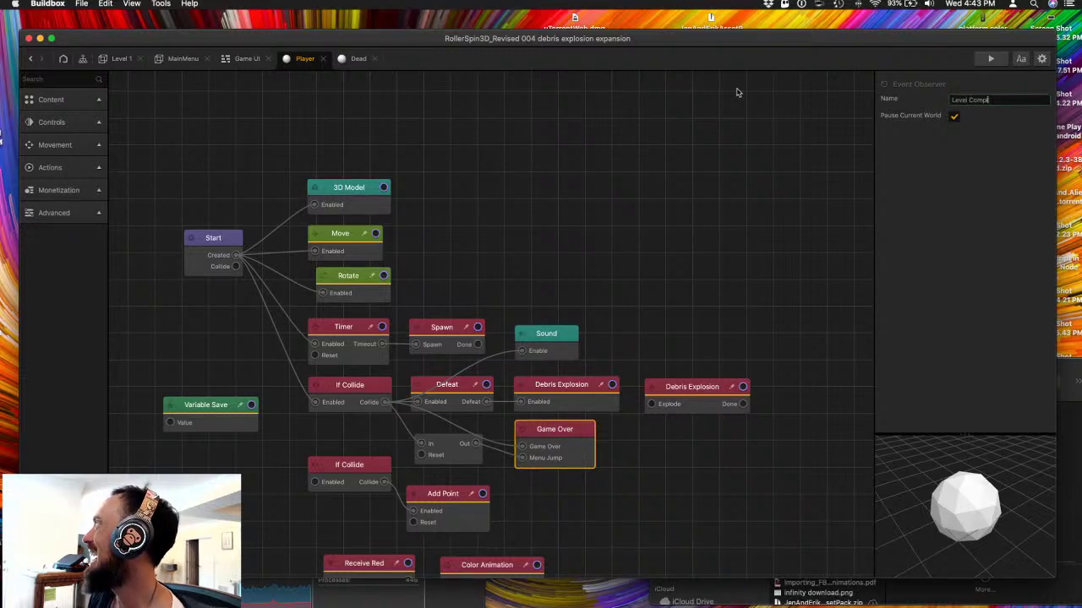
type("ete")
key("Return")
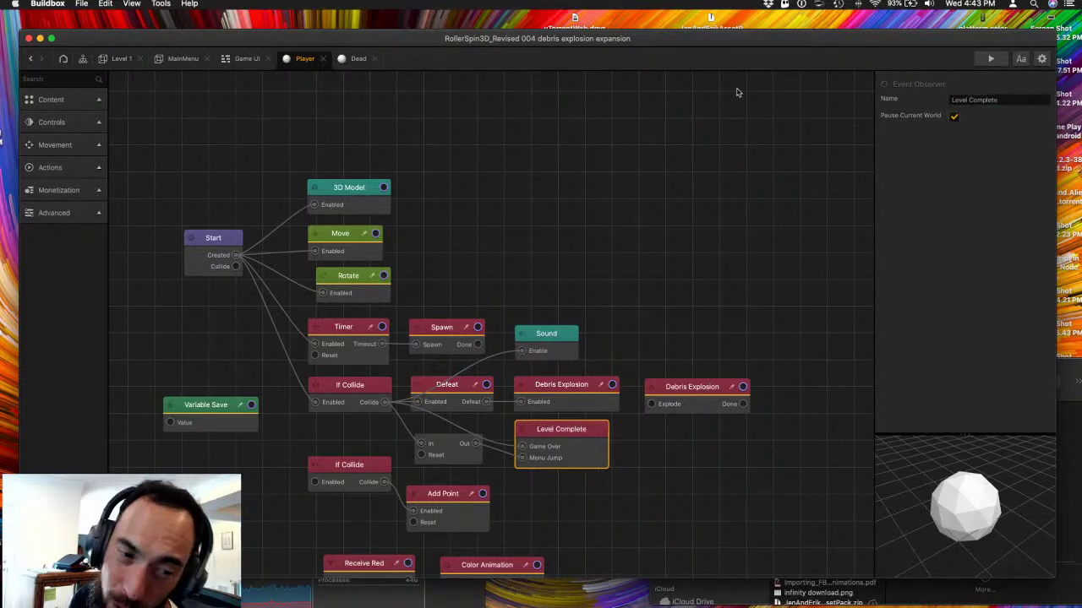
- Return to the scene node map and move the Game UI node away from the Level 1 node
left_click(676, 480)
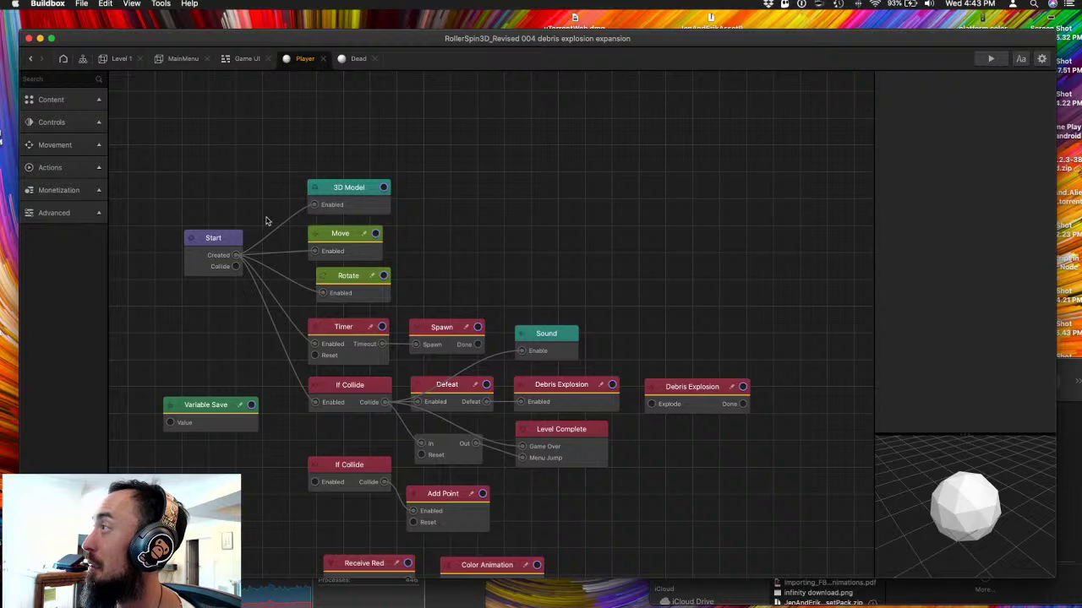
left_click(83, 59)
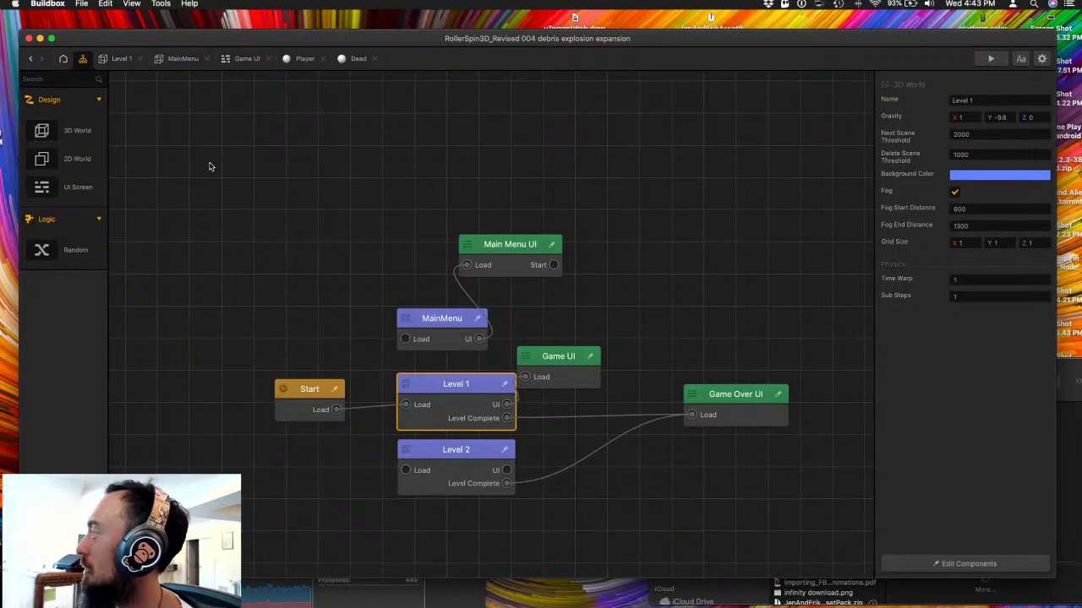
left_click_drag(556, 359, 591, 360)
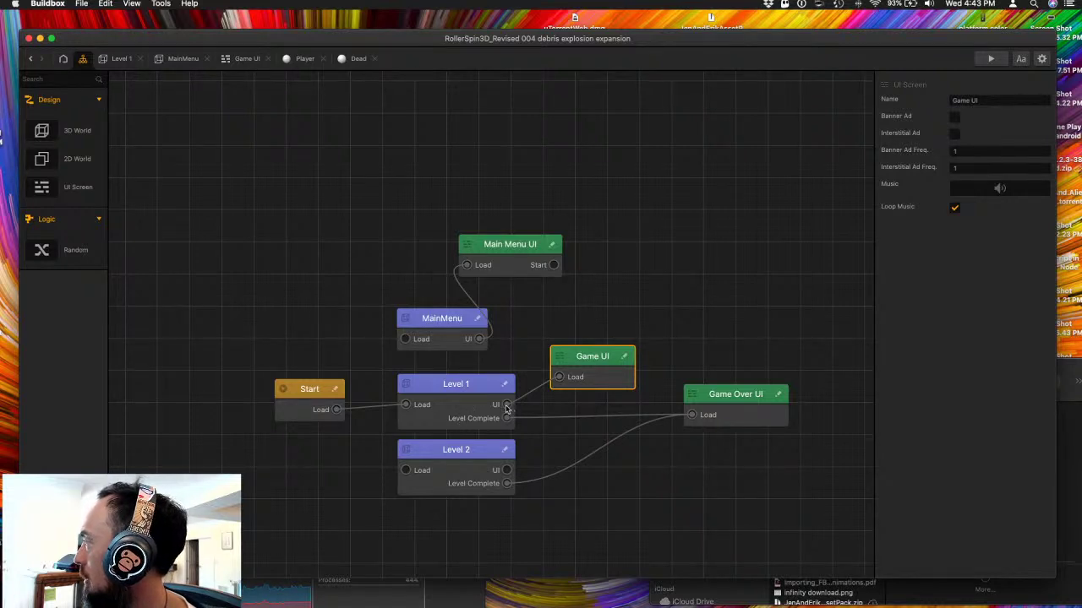
- Reopen the Player's node map from Level 1 and examine the Level Complete node's settings and incoming connections
double_click(454, 387)
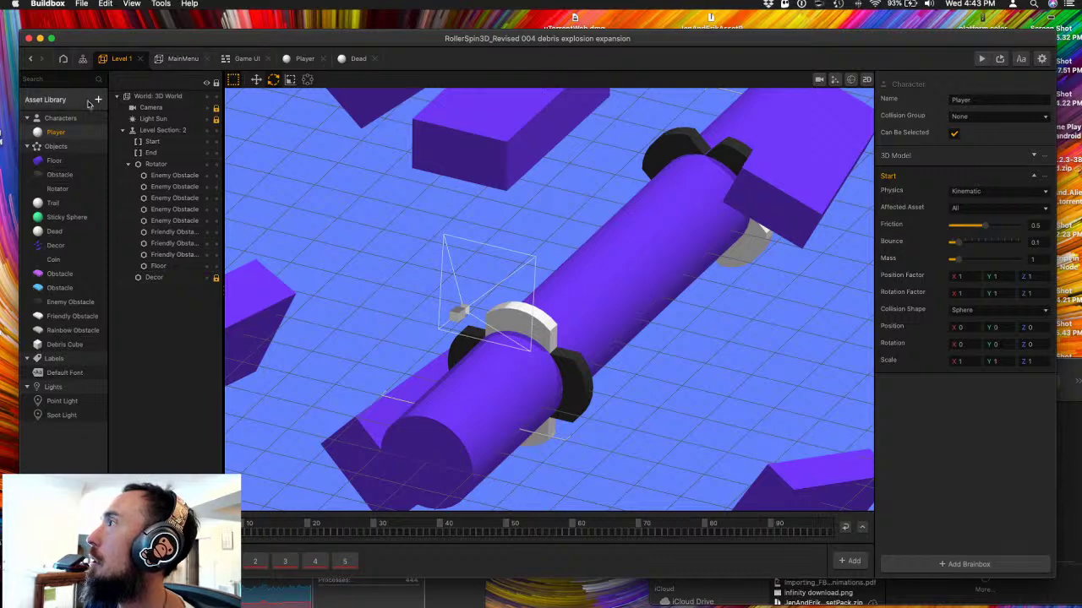
double_click(58, 133)
left_click(589, 432)
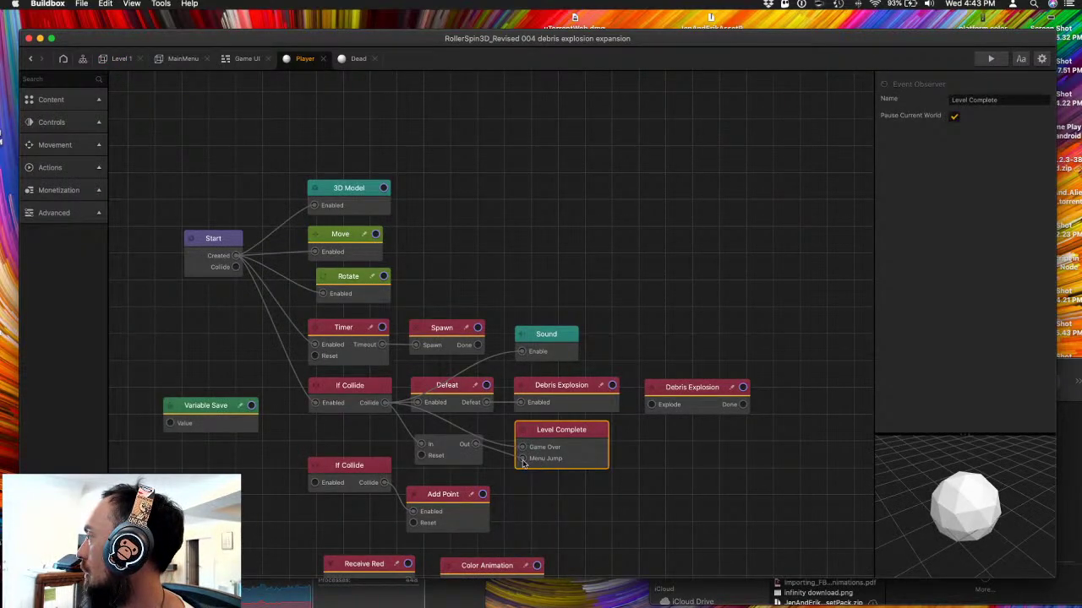
left_click(380, 411)
left_click(568, 431)
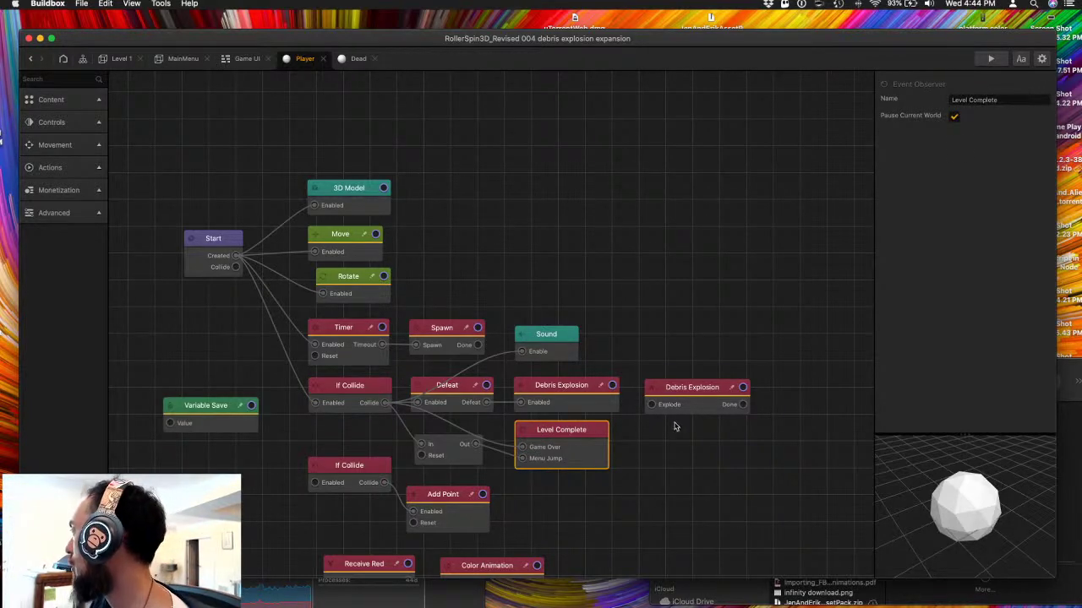
scroll(496, 441, "up", 3)
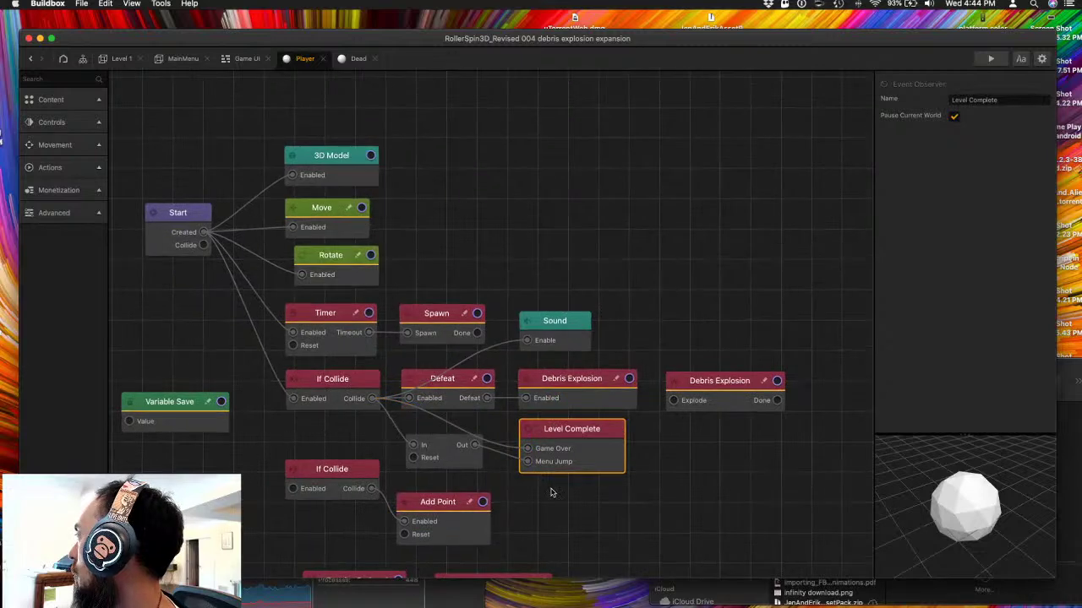
left_click(555, 481)
left_click(564, 431)
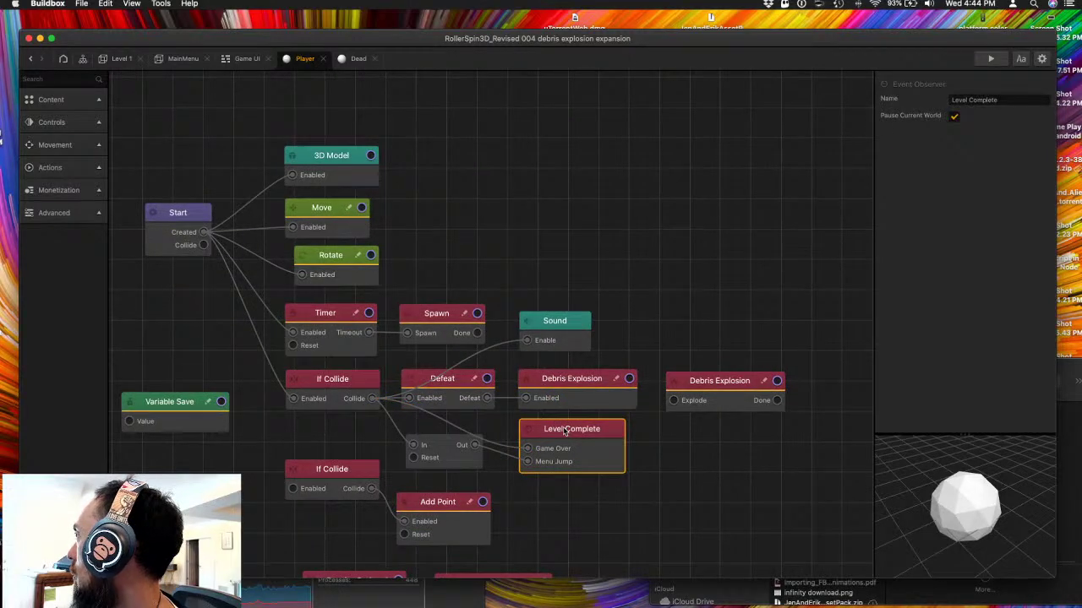
scroll(565, 431, "down", 2)
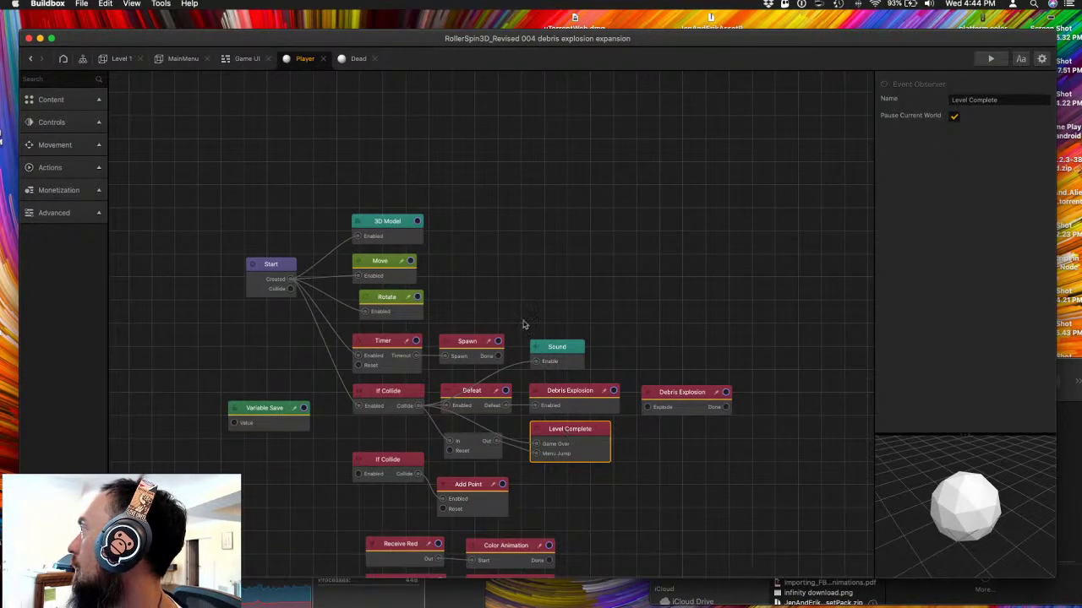
- Look over the Game UI screen, Player node map and MainMenu world, and select the Player asset in Level 1
left_click(246, 61)
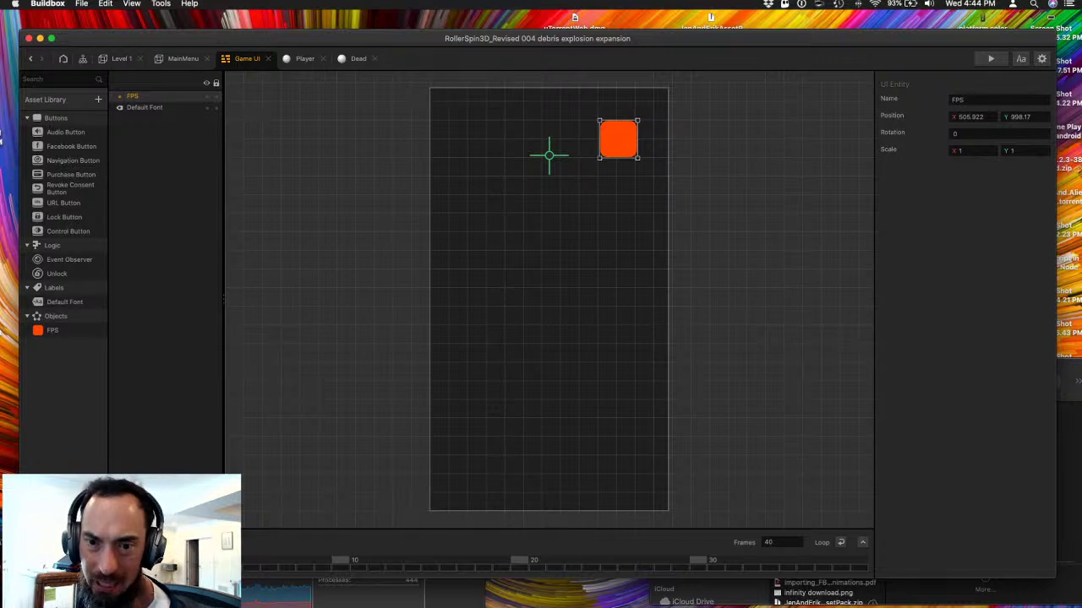
left_click(367, 415)
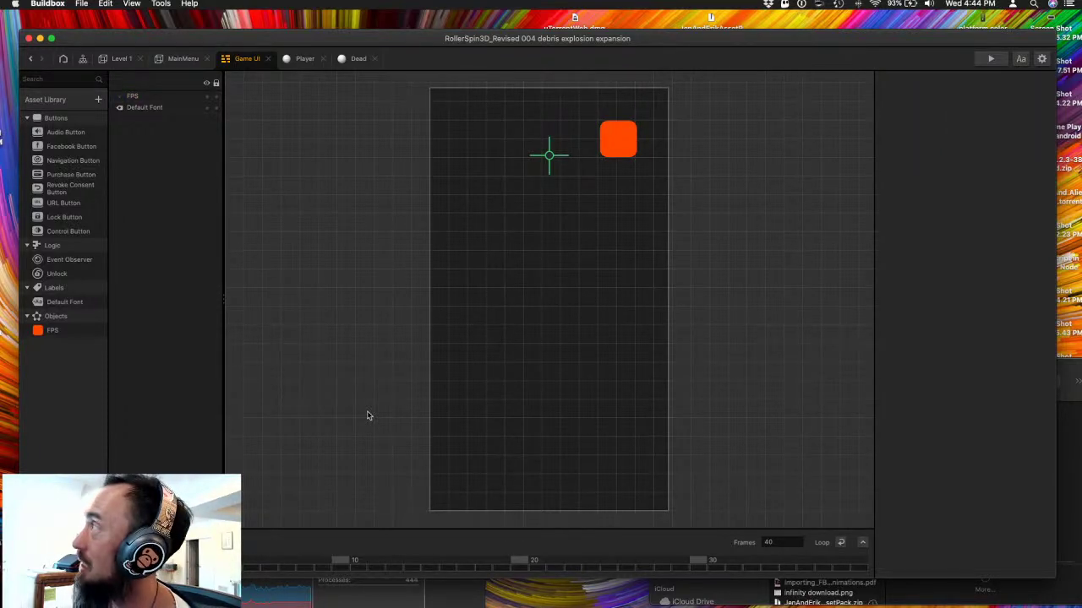
left_click(309, 60)
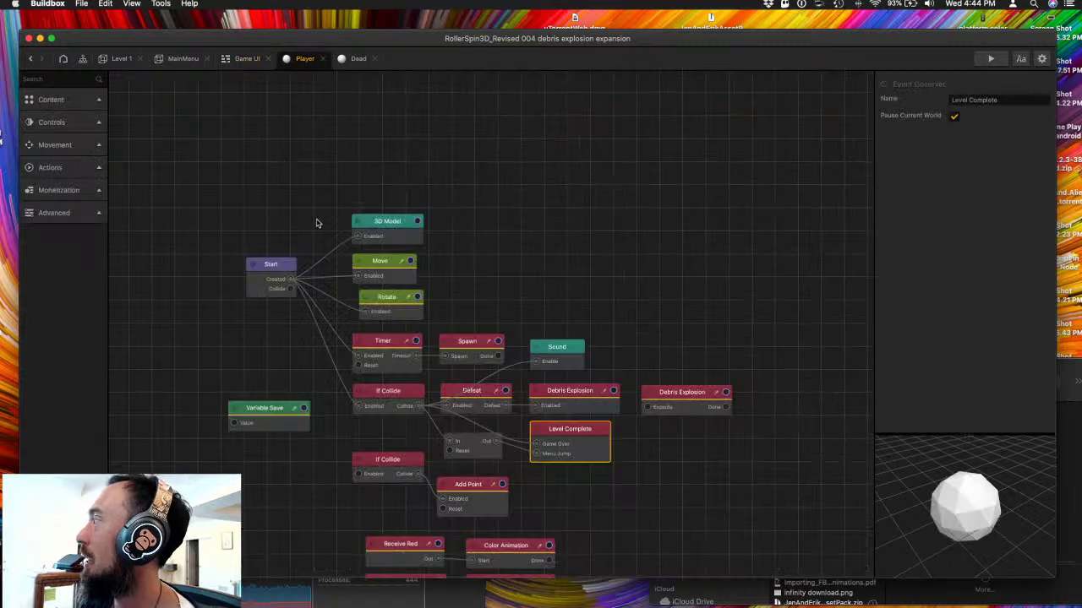
left_click(180, 58)
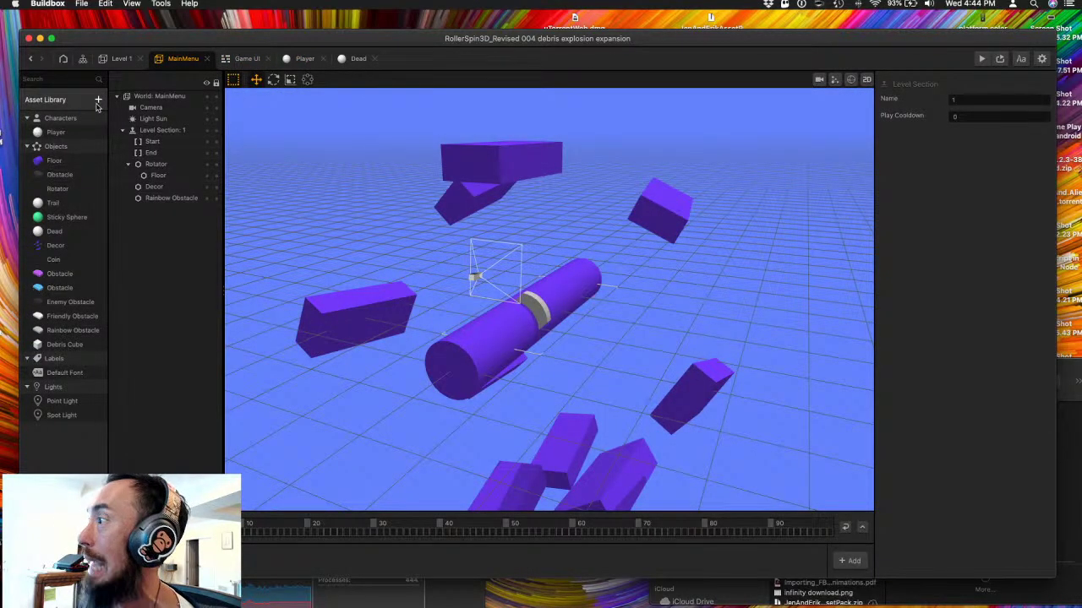
left_click(237, 60)
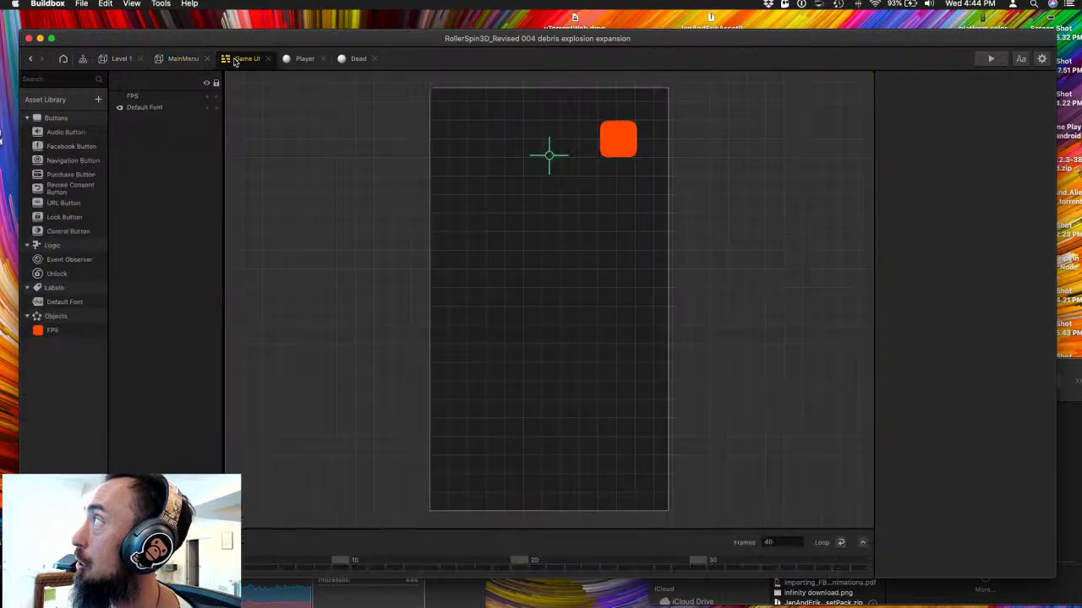
left_click(119, 58)
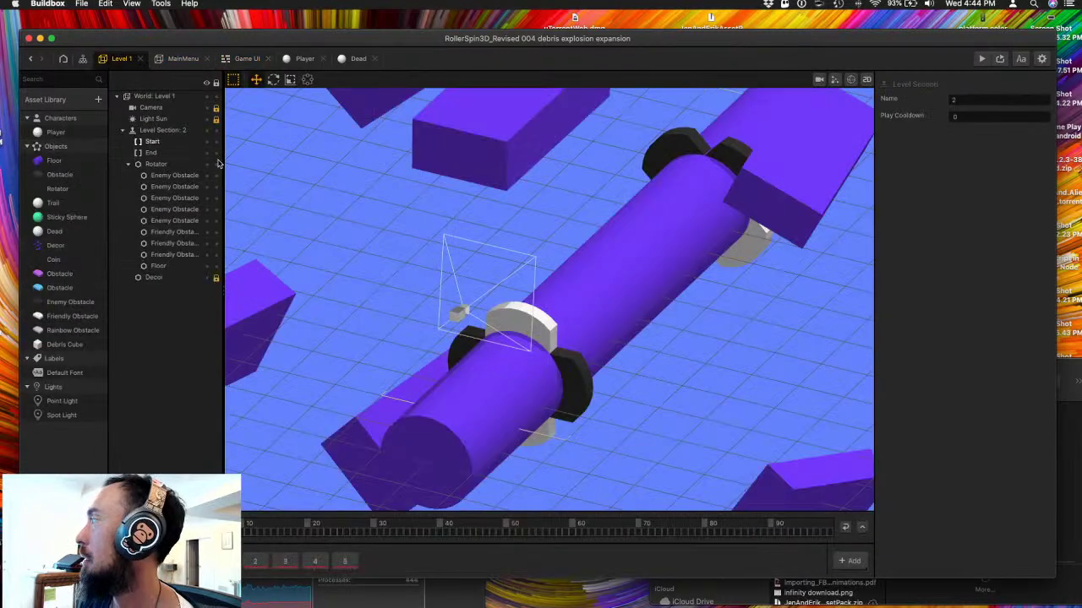
left_click(55, 133)
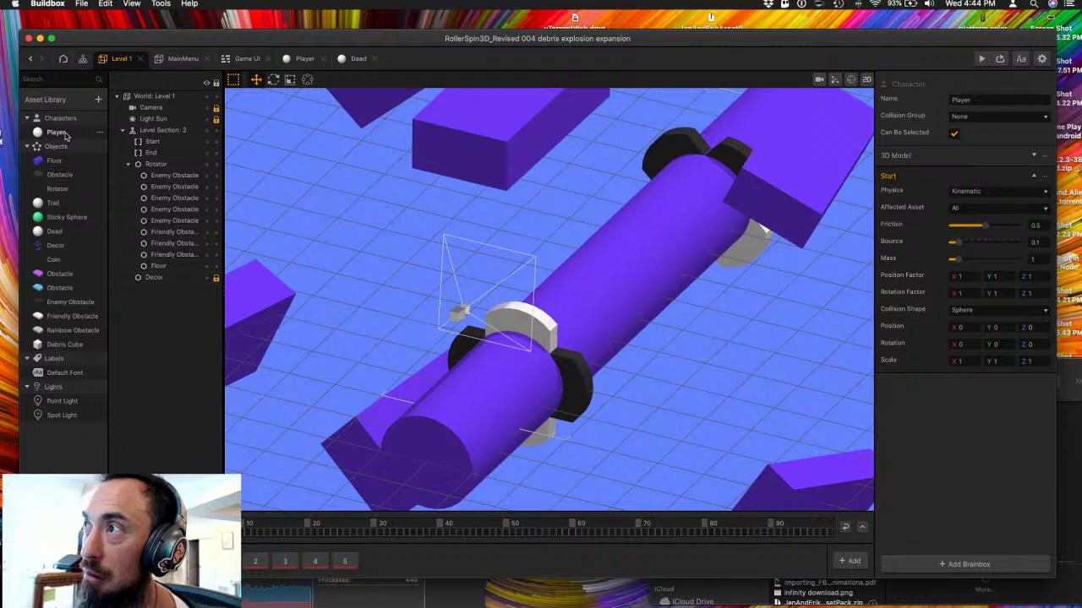
- Open the Player's node map and look over its full set of nodes and connections
double_click(56, 133)
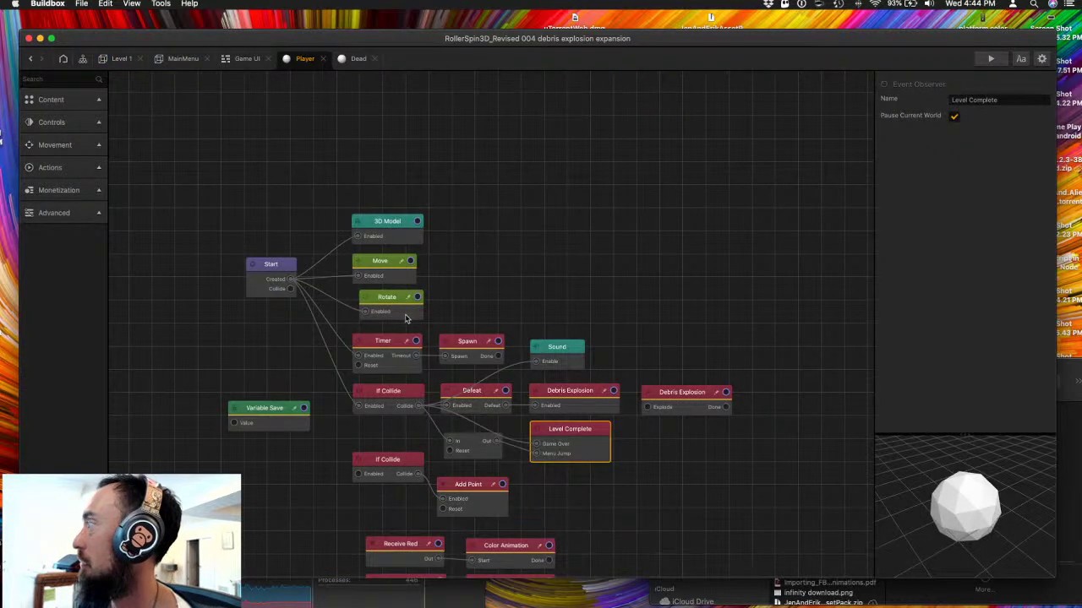
left_click(389, 441)
scroll(389, 441, "down", 5)
left_click_drag(347, 393, 346, 439)
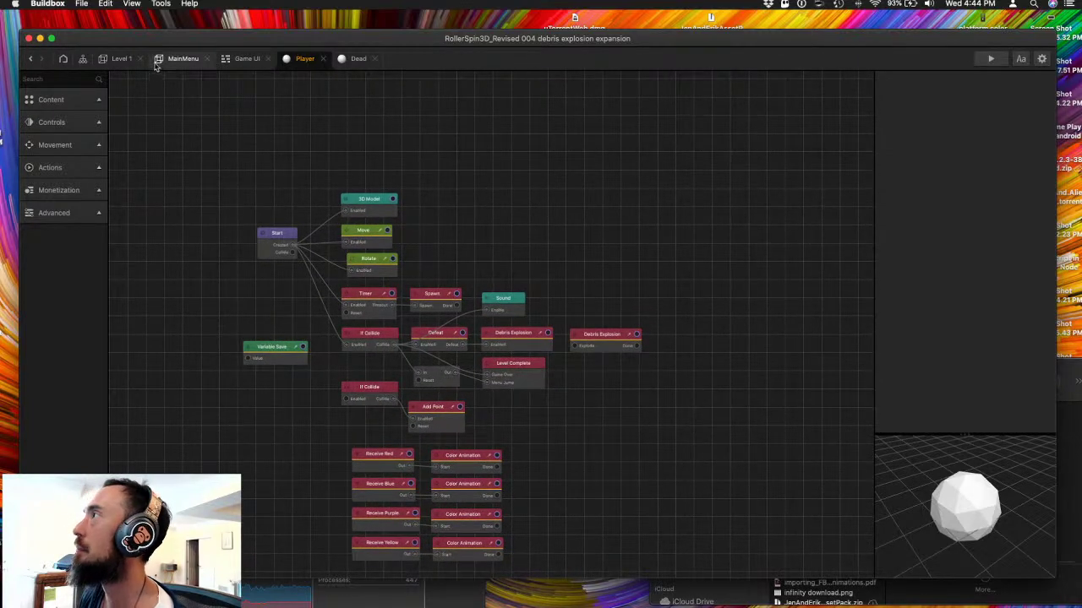
left_click(120, 60)
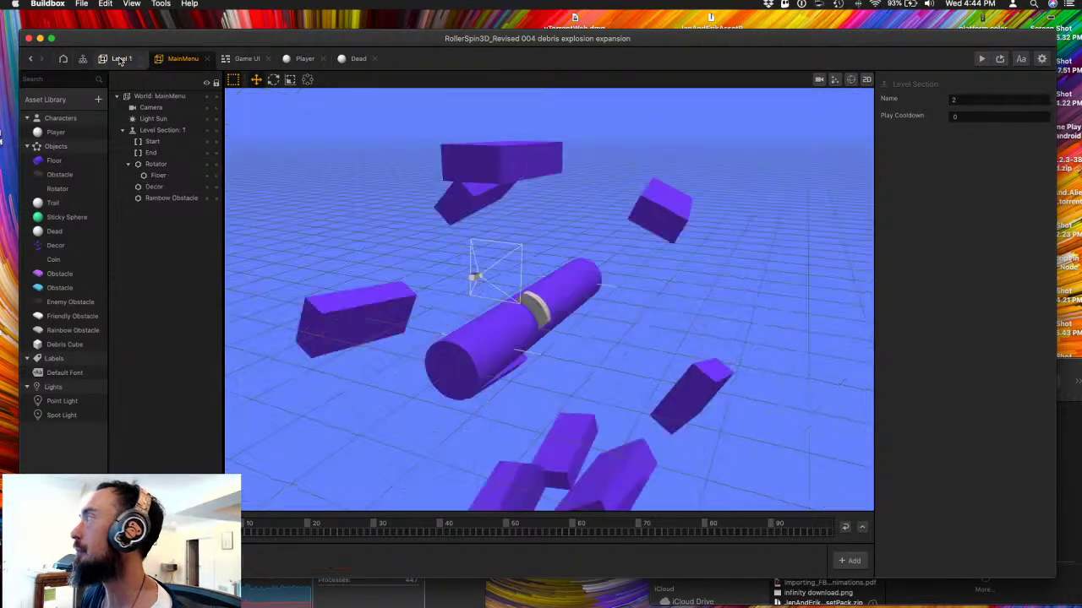
- Go back to the scene node map and move the Game UI node higher, beside the MainMenu node
left_click(83, 58)
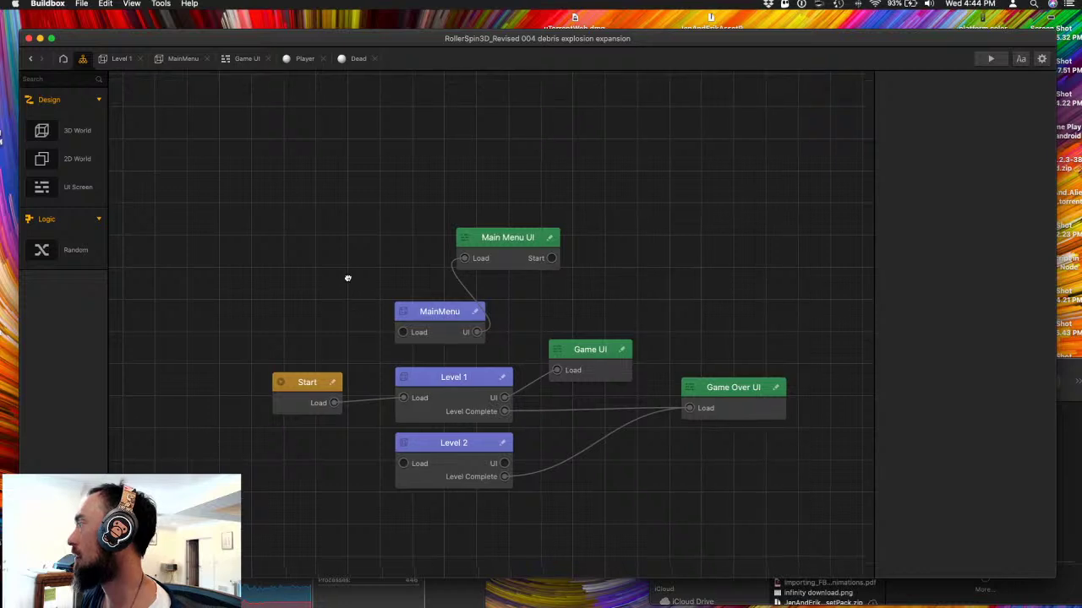
left_click_drag(348, 278, 336, 212)
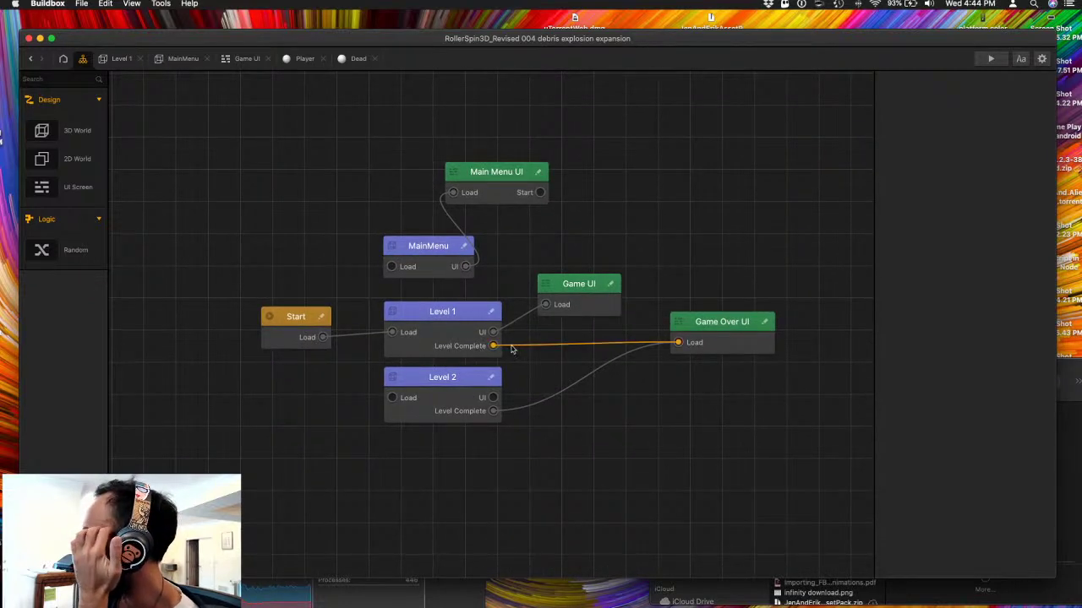
left_click_drag(556, 291, 561, 263)
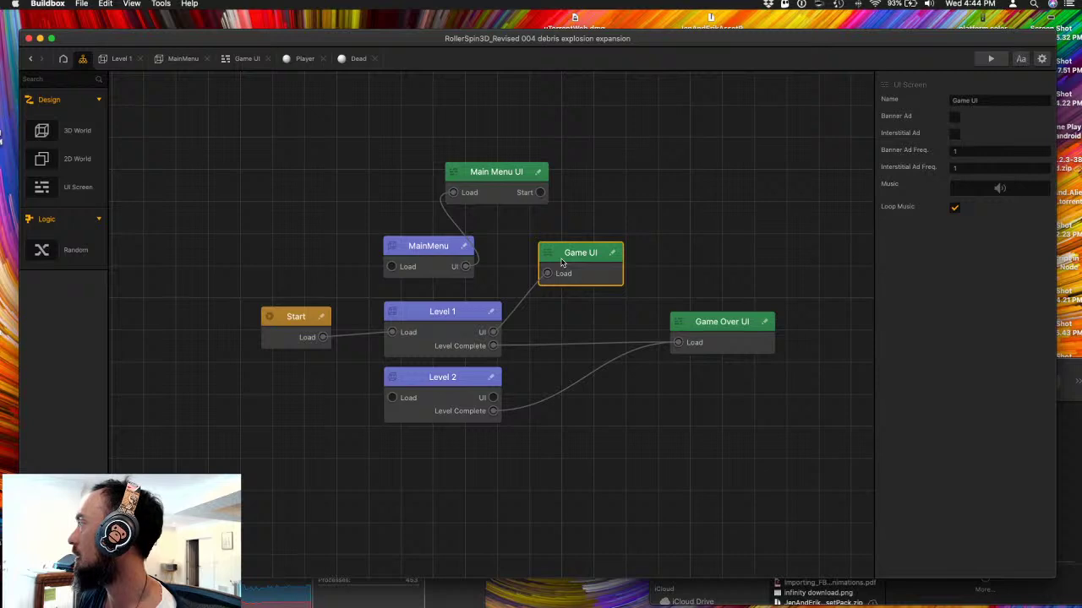
- Open the Game UI screen, place an Event Observer in the screen's upper-left corner, and switch to the MainMenu world
double_click(561, 263)
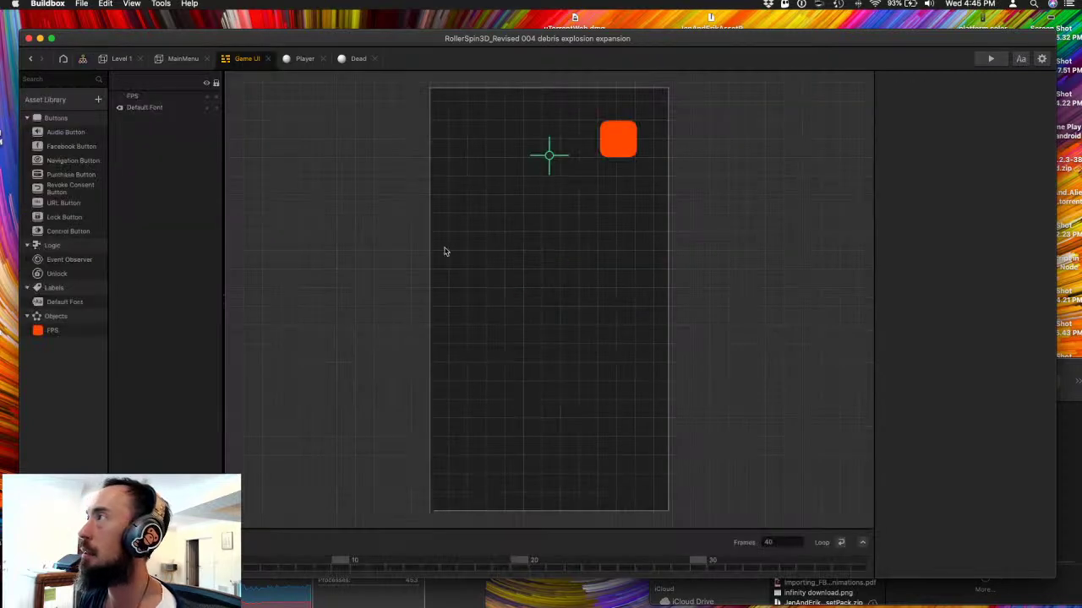
left_click(30, 78)
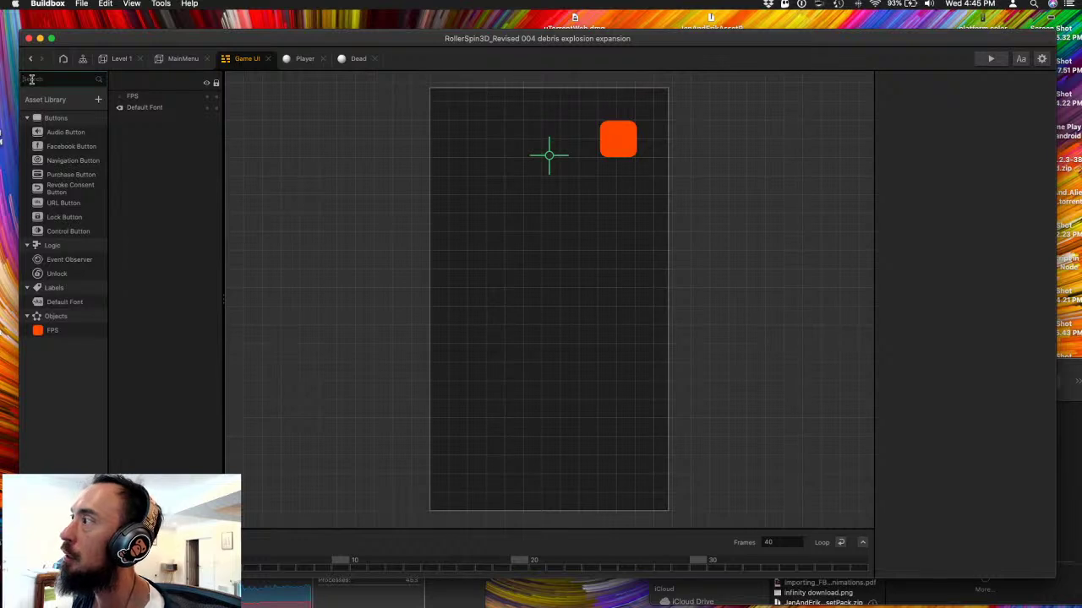
left_click_drag(58, 260, 450, 110)
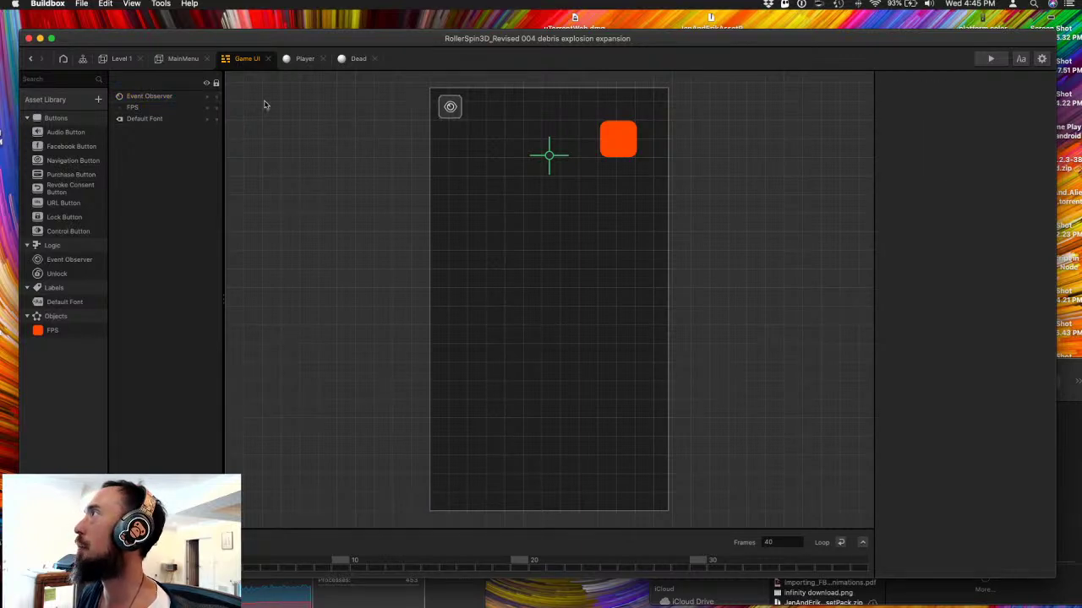
left_click(181, 59)
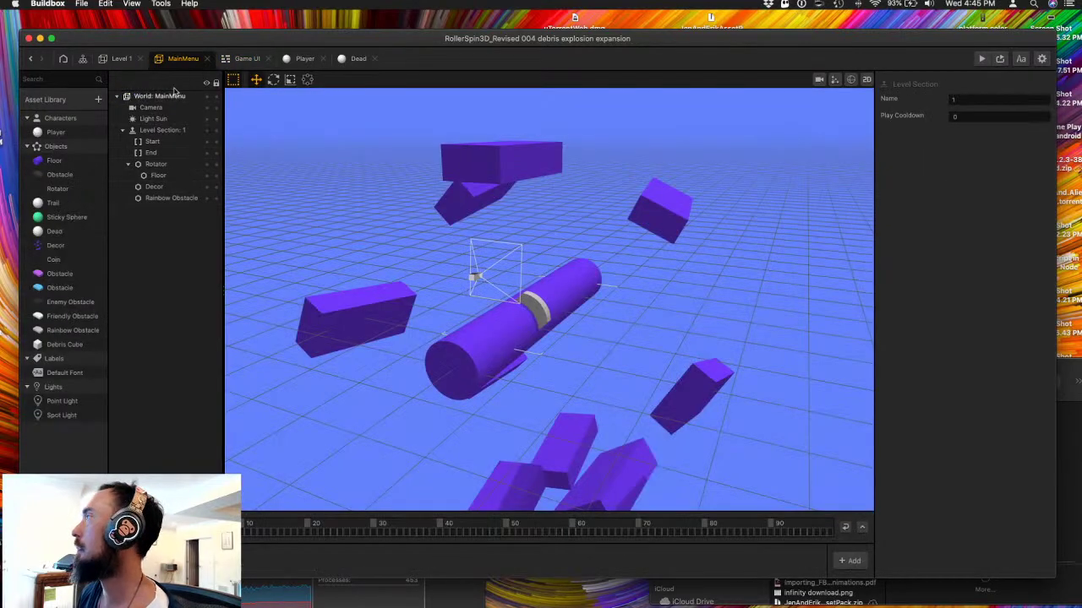
- Open the Game UI screen from the mind map and rename its event observer as Game Over
left_click(119, 58)
left_click(82, 58)
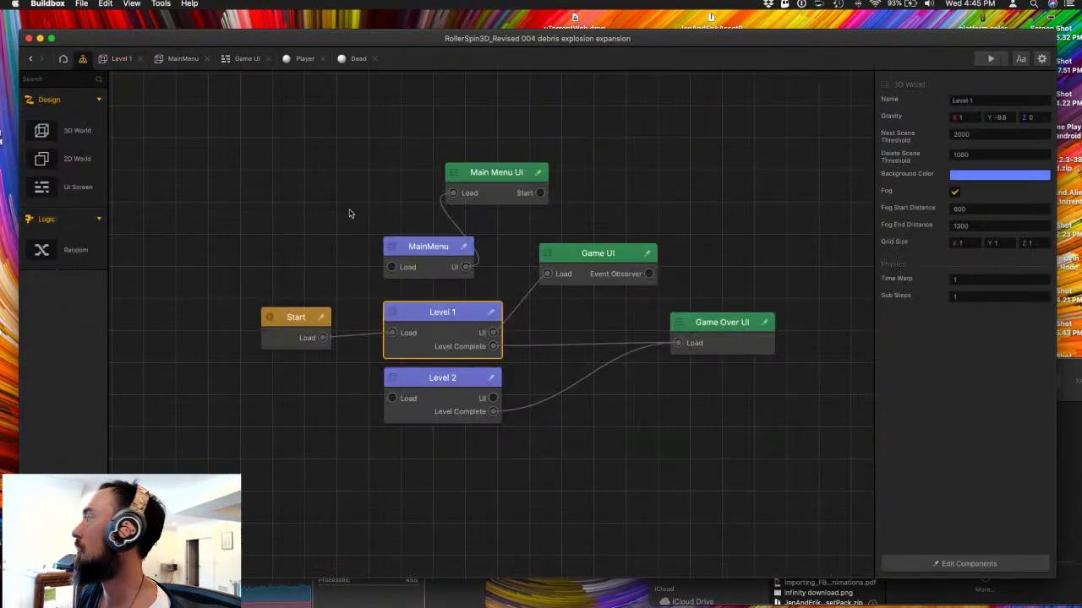
left_click(553, 355)
left_click(605, 268)
left_click(460, 316)
double_click(589, 261)
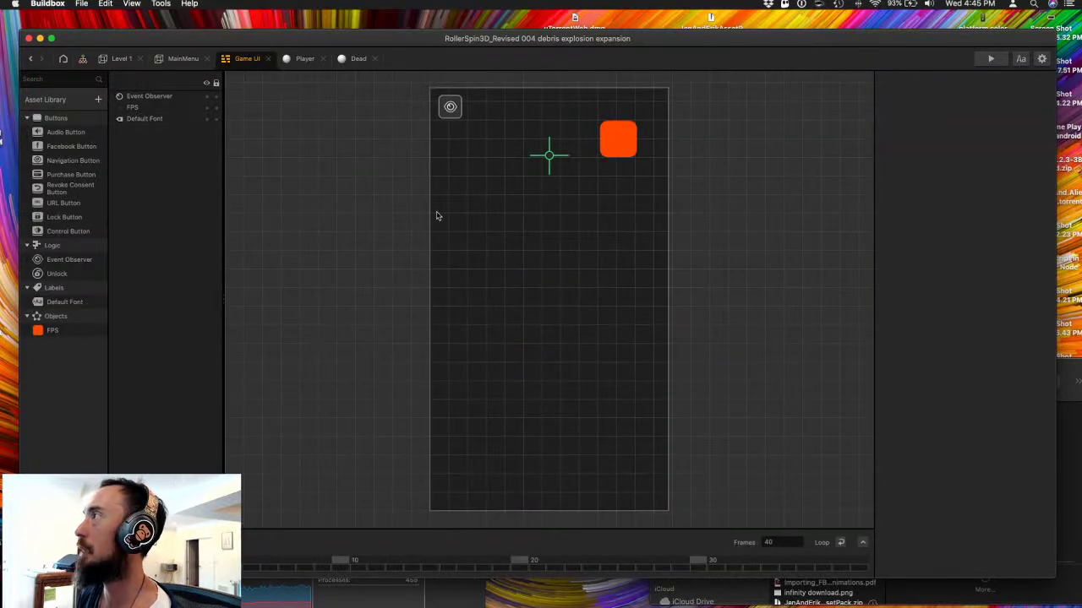
left_click(162, 99)
type("Game")
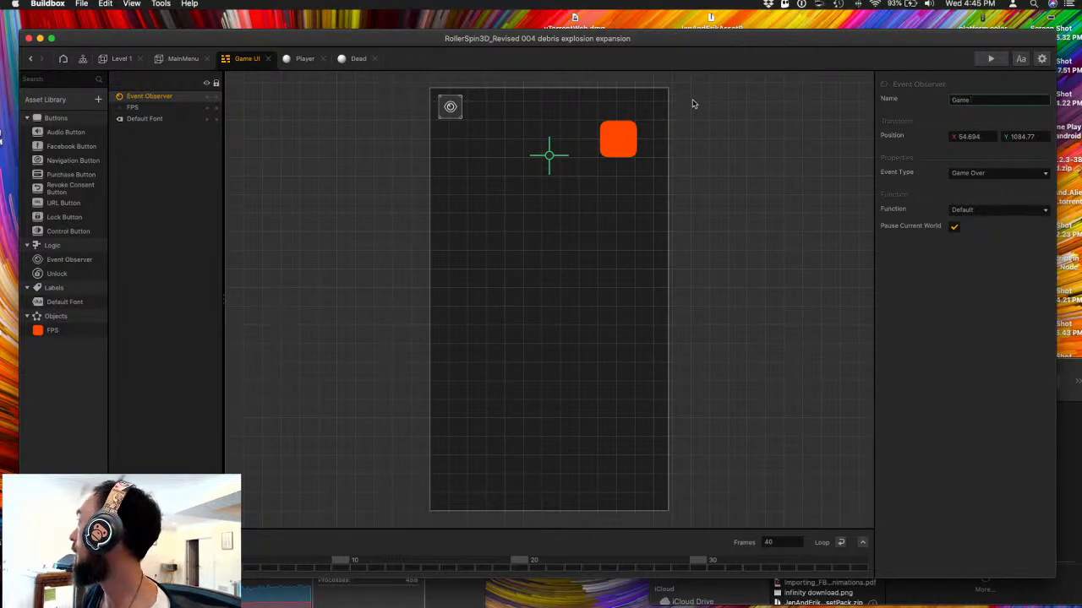
key("Return")
scroll(710, 169, "up", 2)
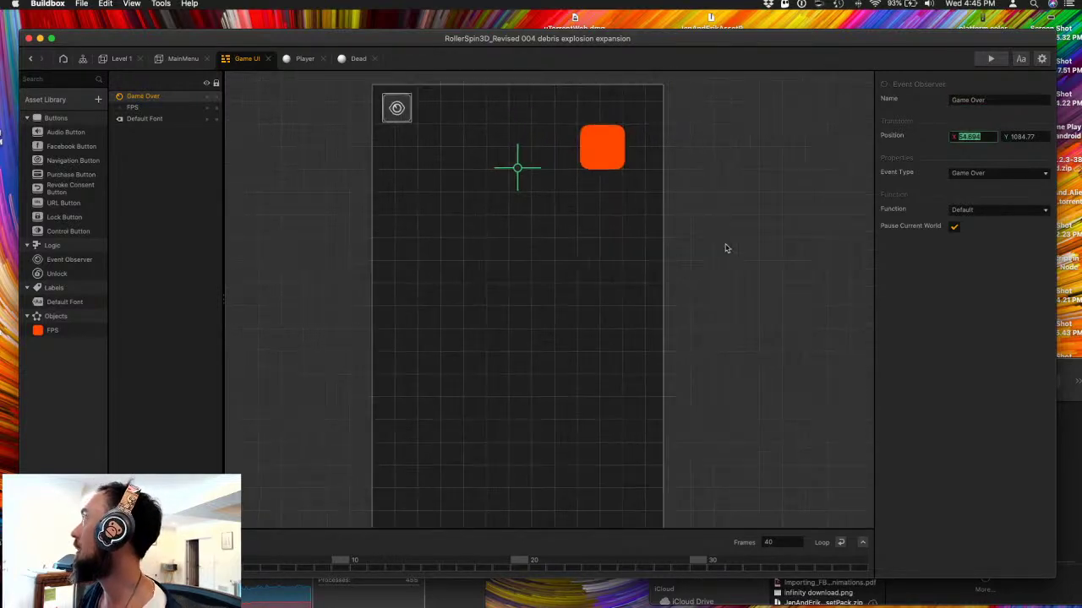
left_click(464, 181)
left_click(182, 59)
left_click(120, 59)
left_click(247, 58)
left_click(182, 59)
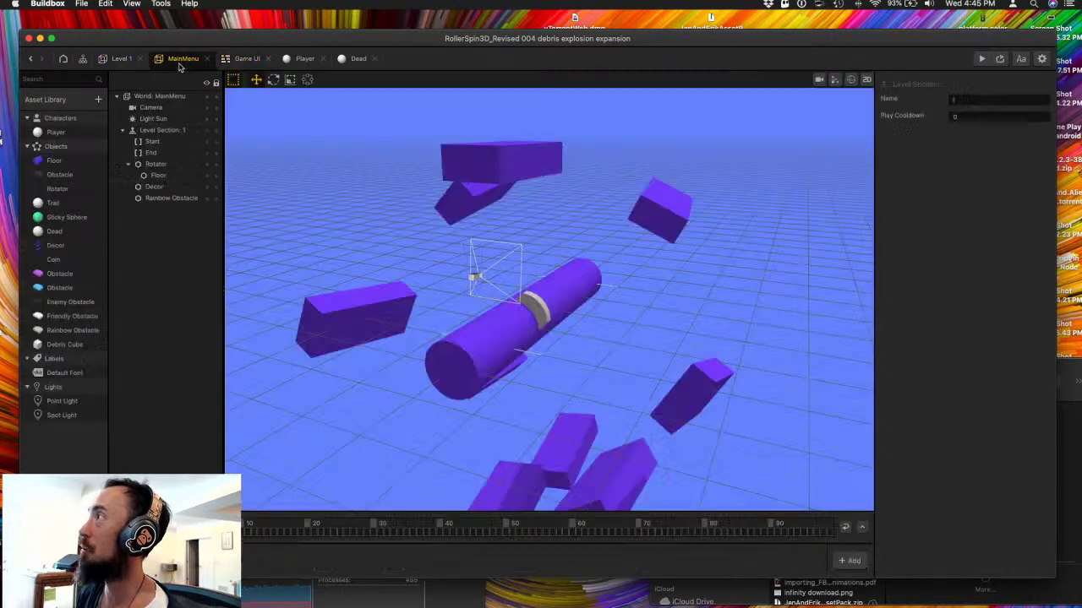
left_click(121, 59)
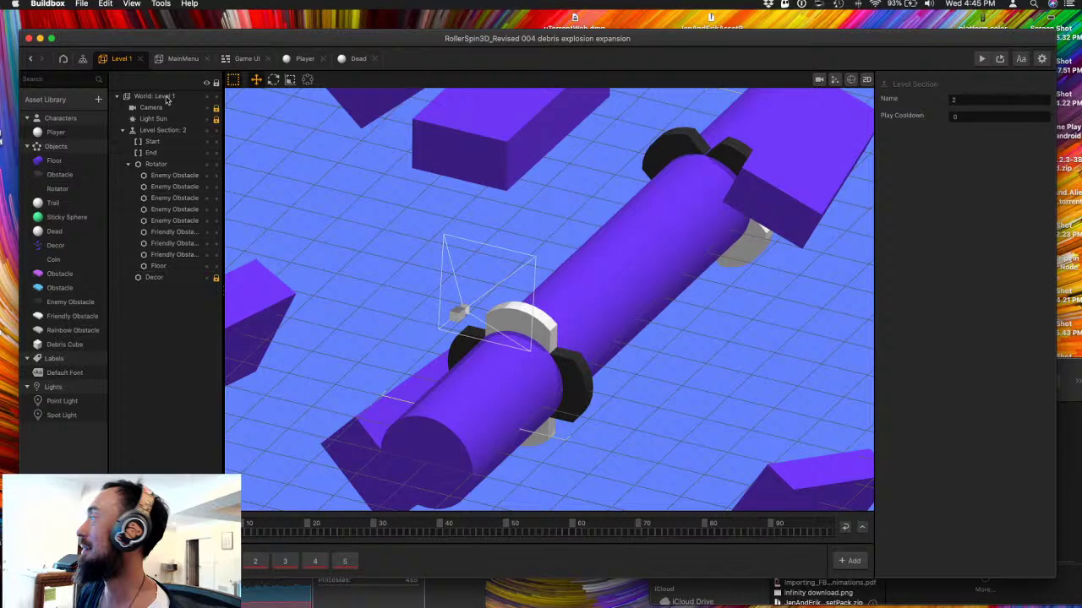
- In the mind map, connect Game UI's Game Over output to Game Over UI and remove the Level Complete connections of Level 1 and Level 2
left_click(82, 58)
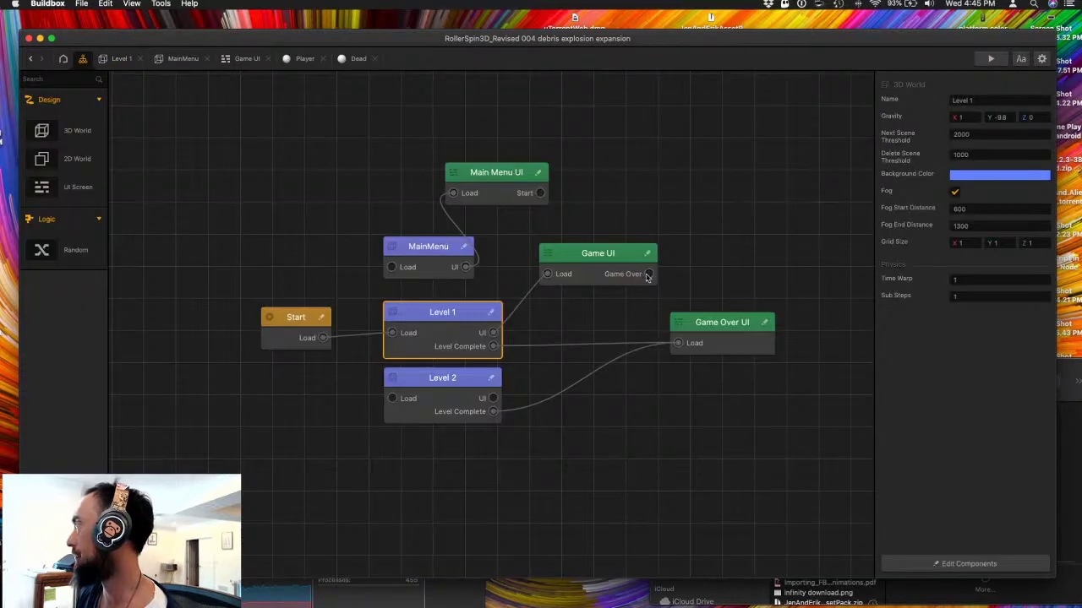
left_click(643, 275)
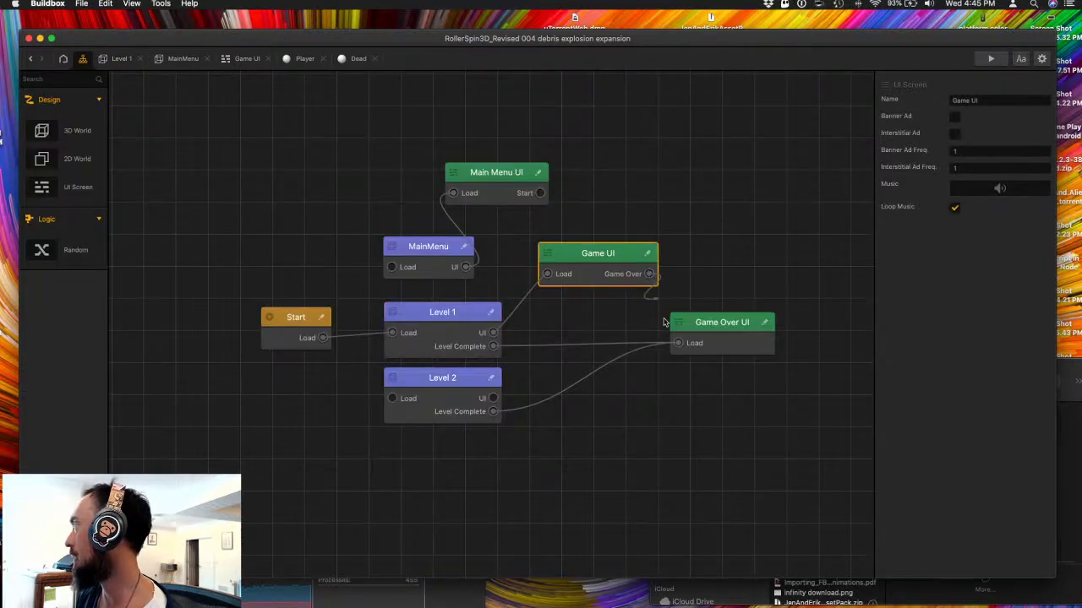
left_click(616, 347)
left_click(600, 348)
left_click_drag(600, 347, 605, 400)
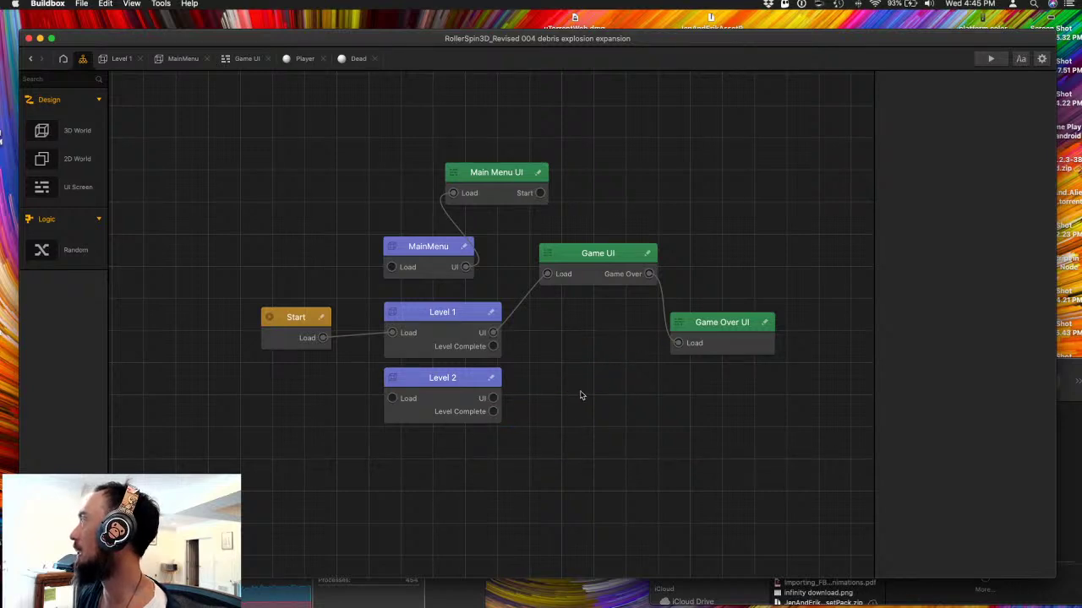
- Duplicate the Game Over UI node and rename the copy as Level Complete UI
left_click(712, 354)
key("super+d")
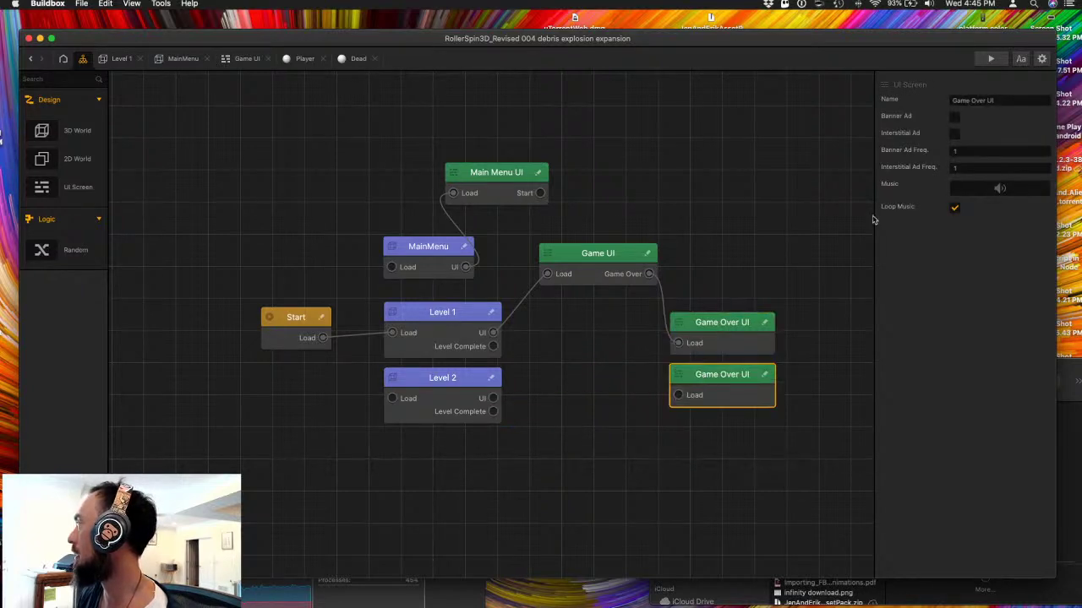
left_click(985, 102)
left_click_drag(985, 101, 948, 101)
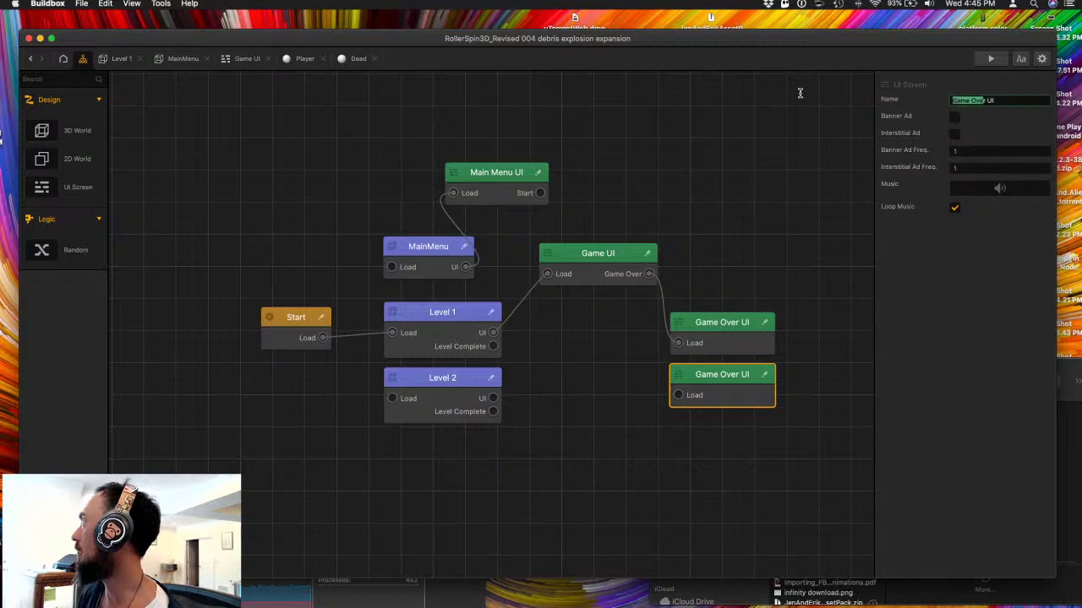
key("BackSpace")
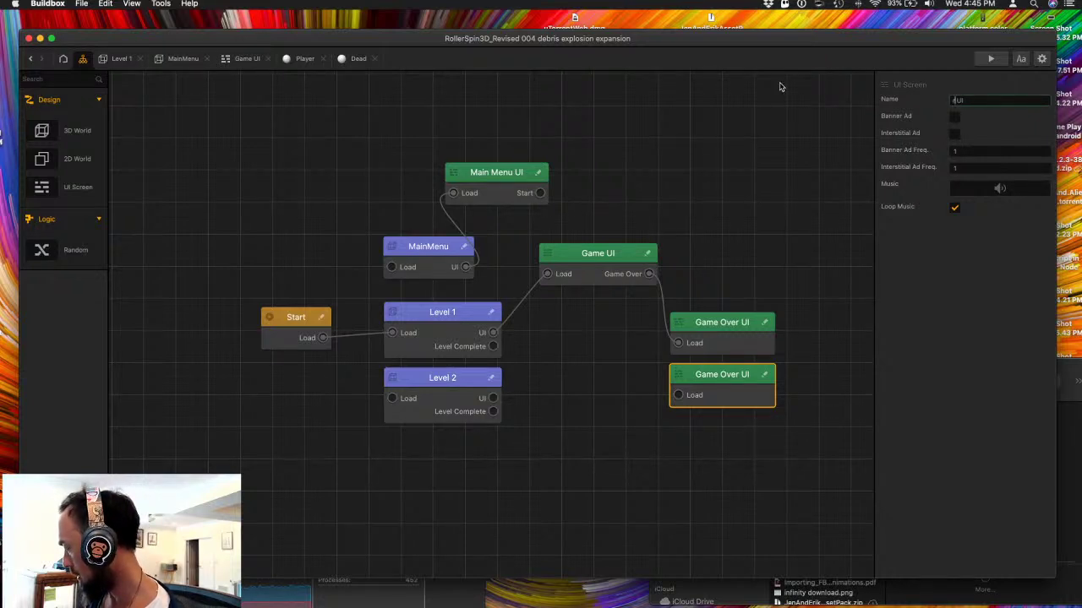
type("Level C")
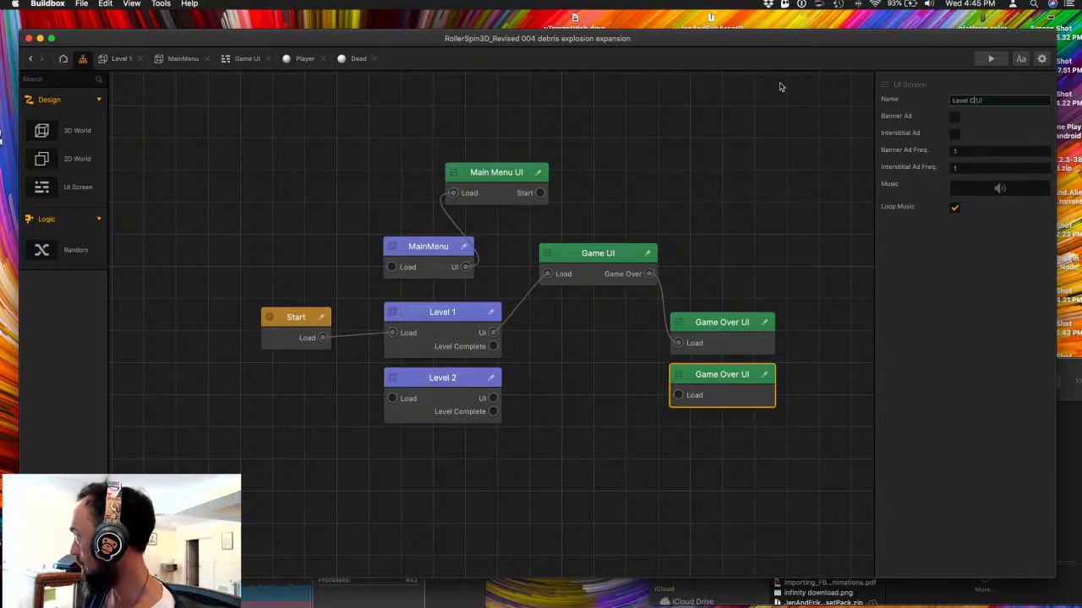
left_click(710, 228)
- Open the Level Complete UI screen and clear the GAMEOVER picture from Image 2
left_click(699, 407)
double_click(715, 391)
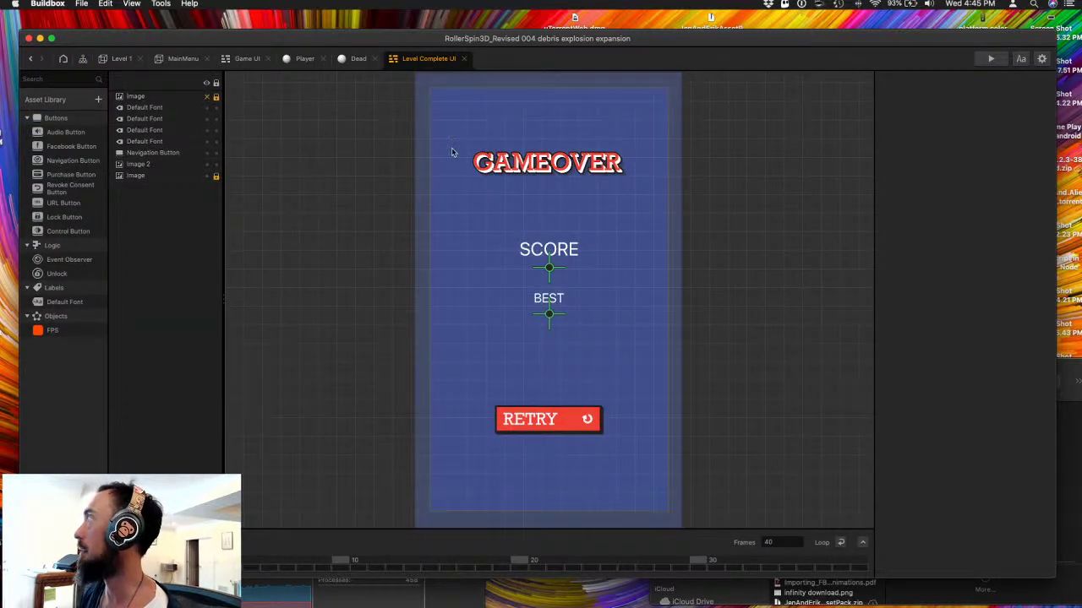
left_click(523, 167)
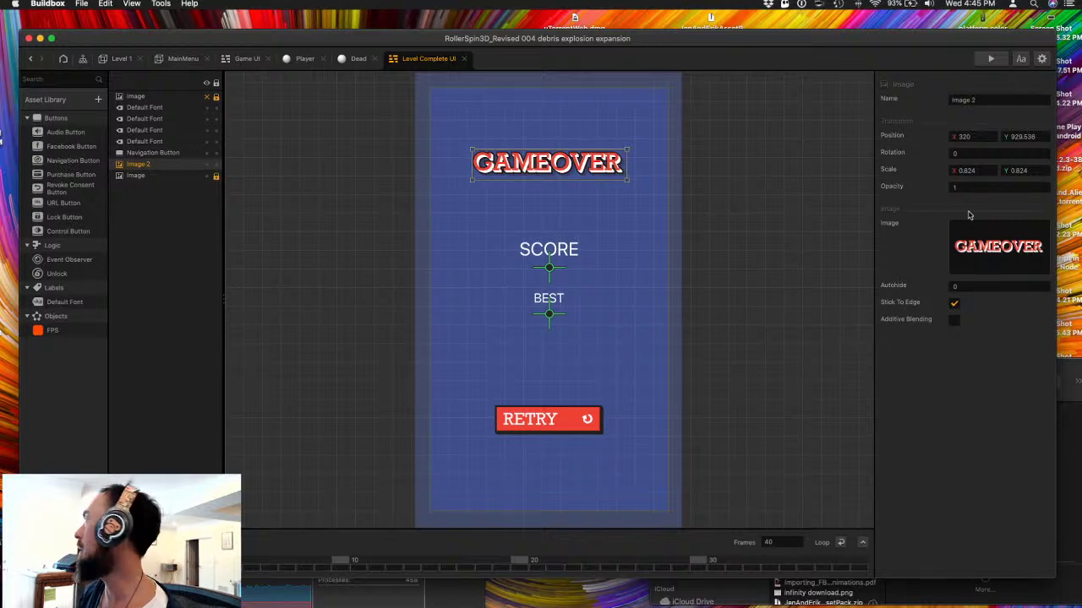
left_click(1041, 227)
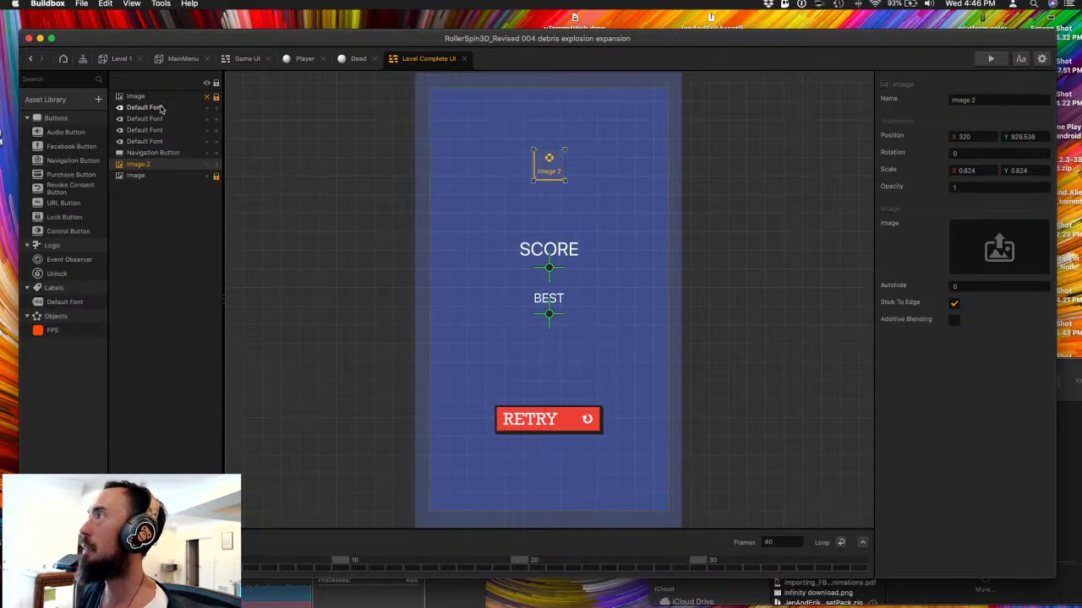
- Add a Default Font label above SCORE with the text Level Complete
left_click_drag(52, 302, 553, 198)
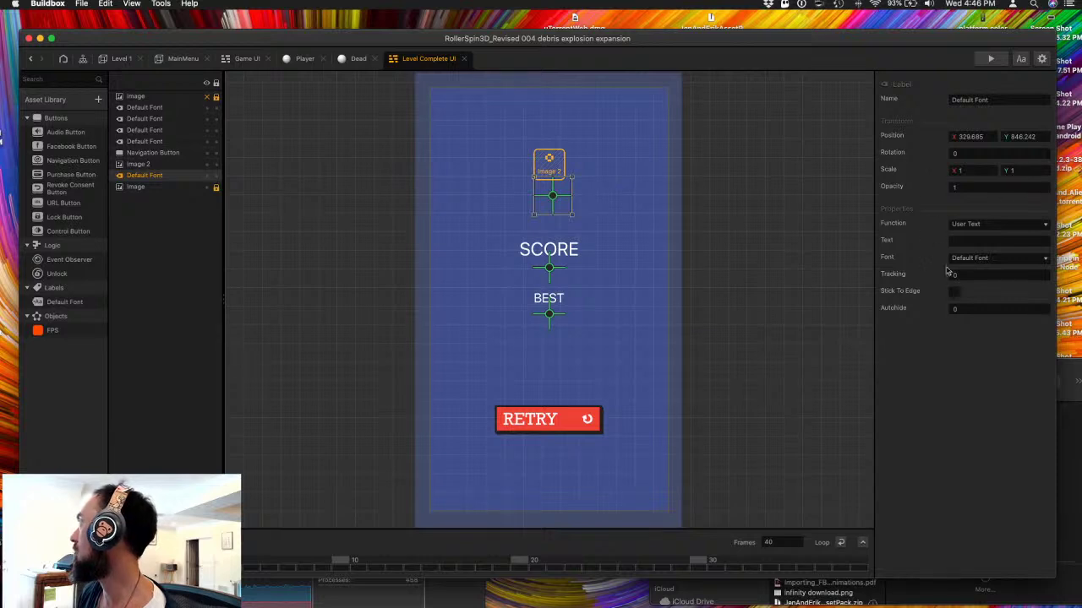
left_click(963, 242)
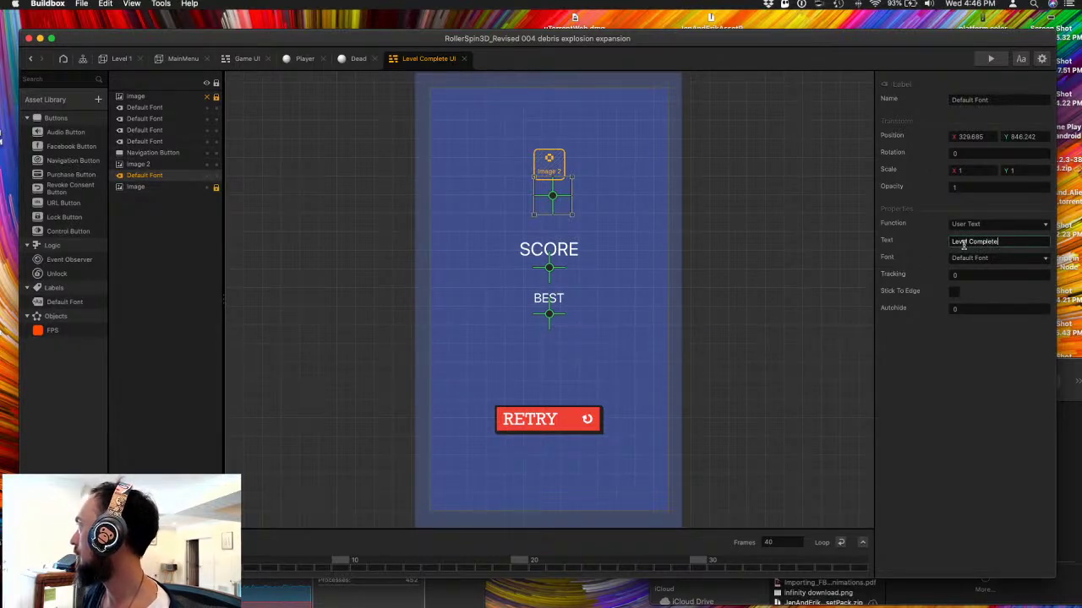
type("Level Complete")
key("Return")
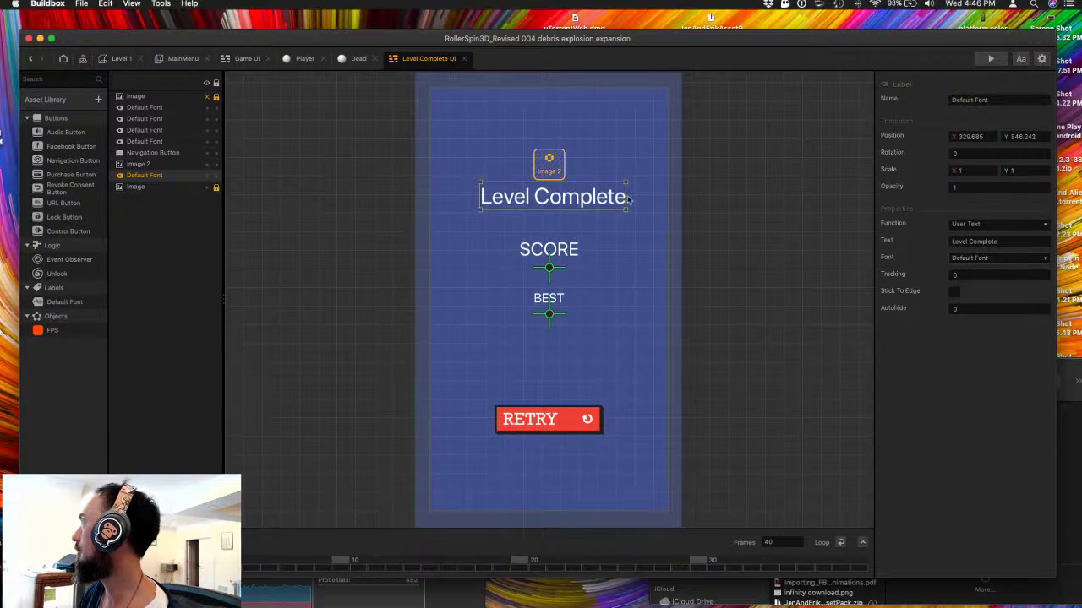
- Move the Level Complete label up to about Y 905 and set its X position to 320
left_click_drag(592, 203, 592, 181)
double_click(971, 136)
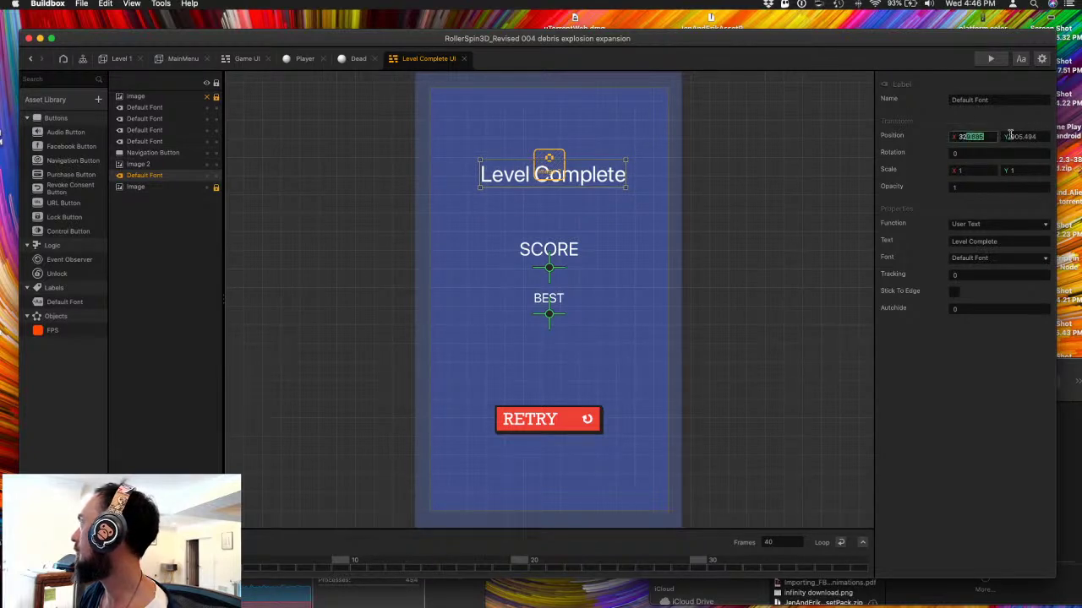
type("320")
key("Tab")
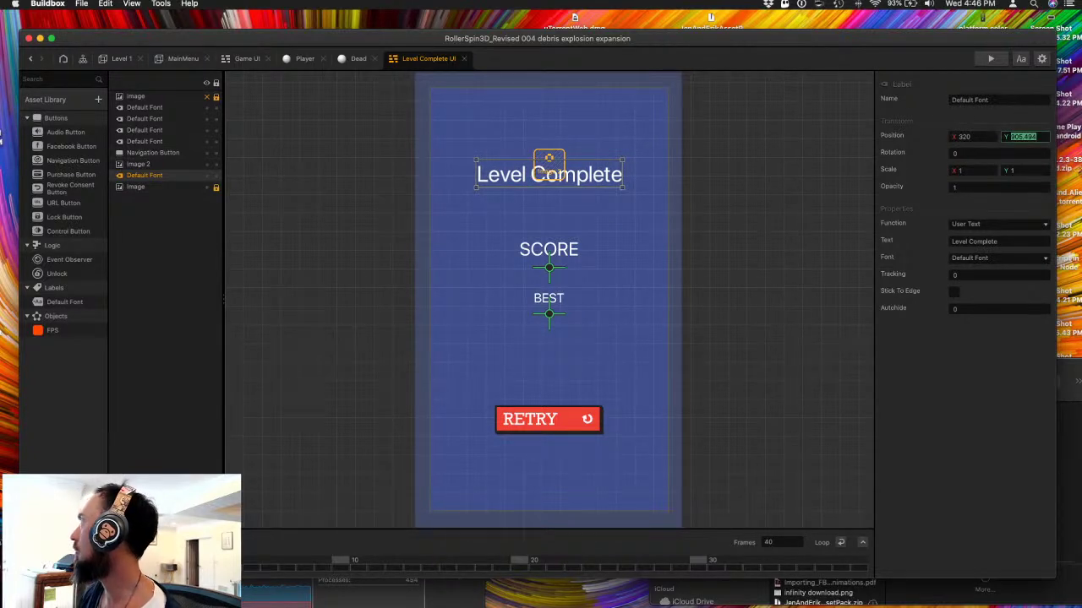
left_click(987, 259)
left_click(987, 267)
left_click(990, 225)
left_click(972, 239)
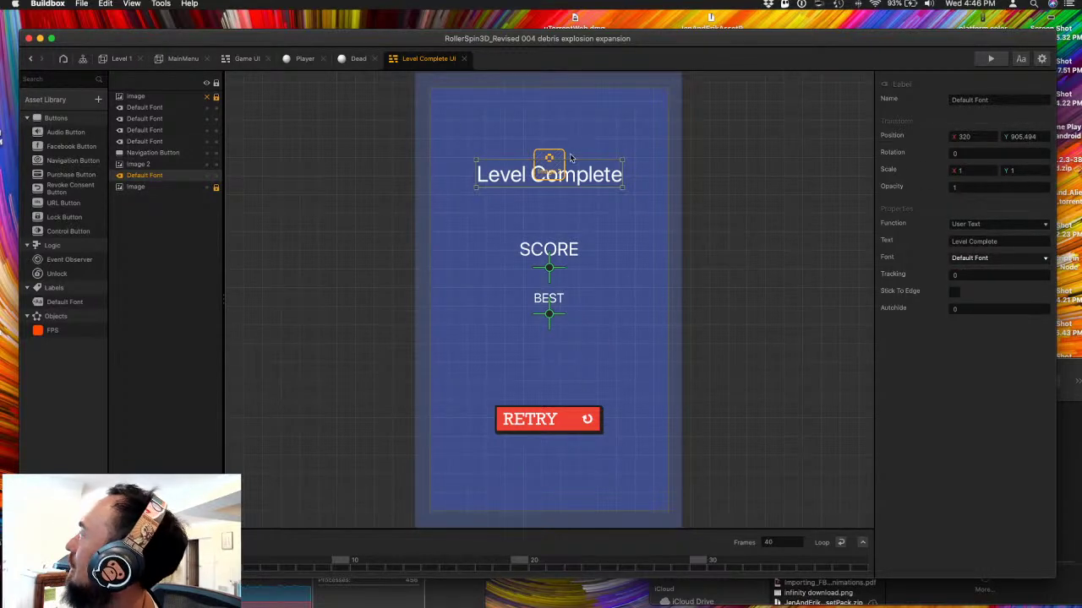
left_click(571, 250)
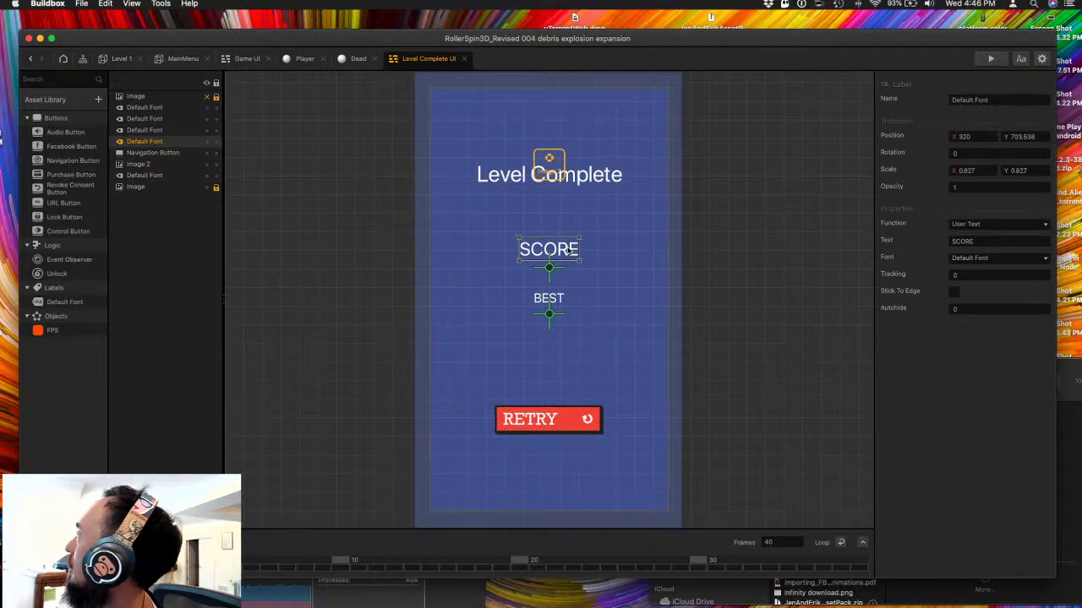
left_click(241, 63)
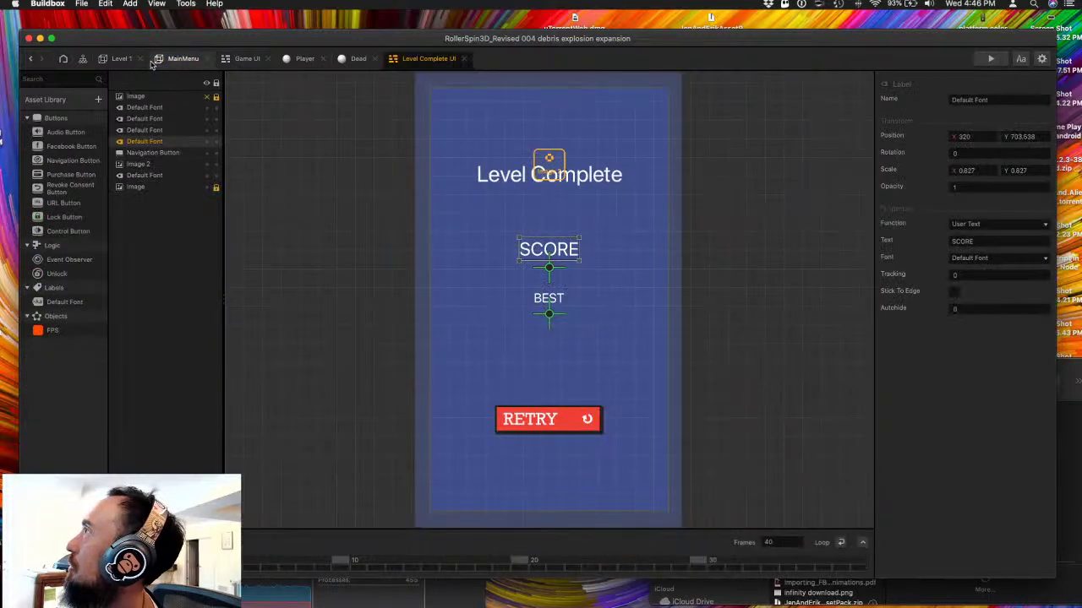
left_click(118, 60)
left_click(188, 59)
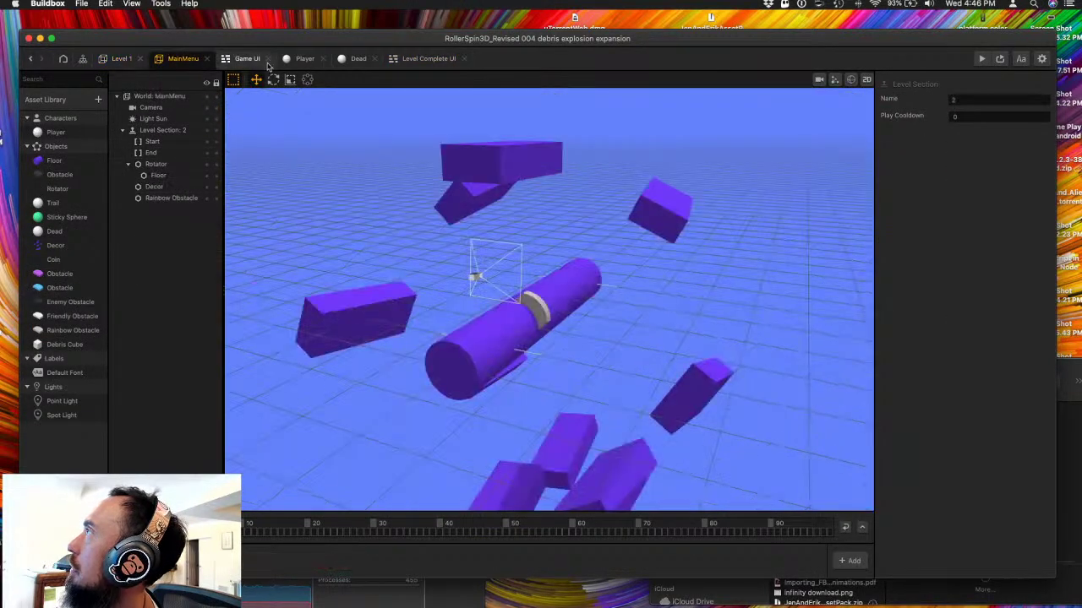
left_click(254, 59)
left_click(448, 60)
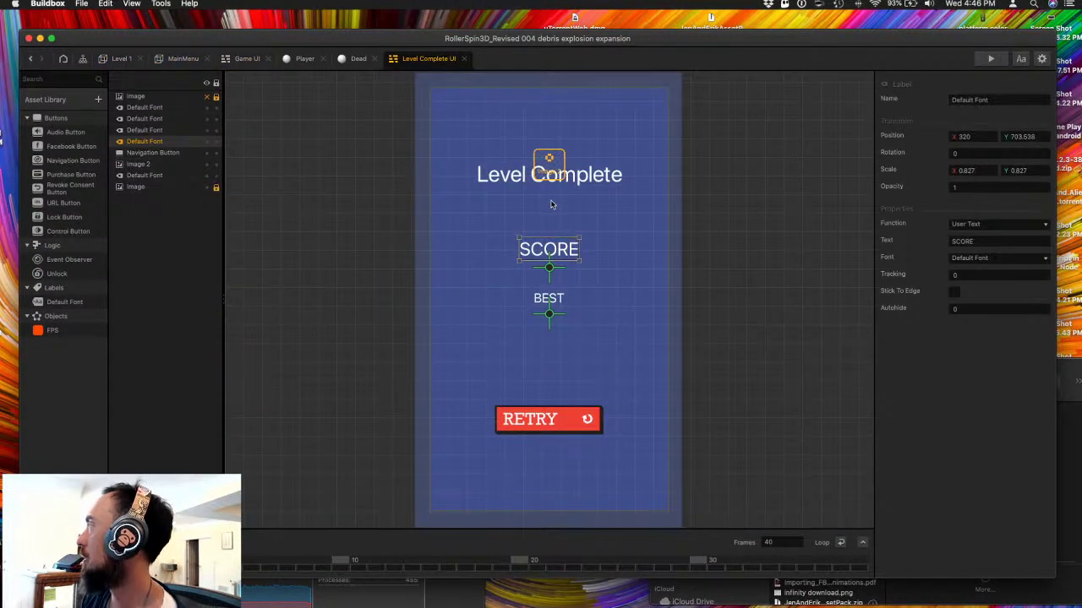
- Duplicate the Level Complete label and set the copy's text to Continue
left_click(623, 204)
left_click(612, 179)
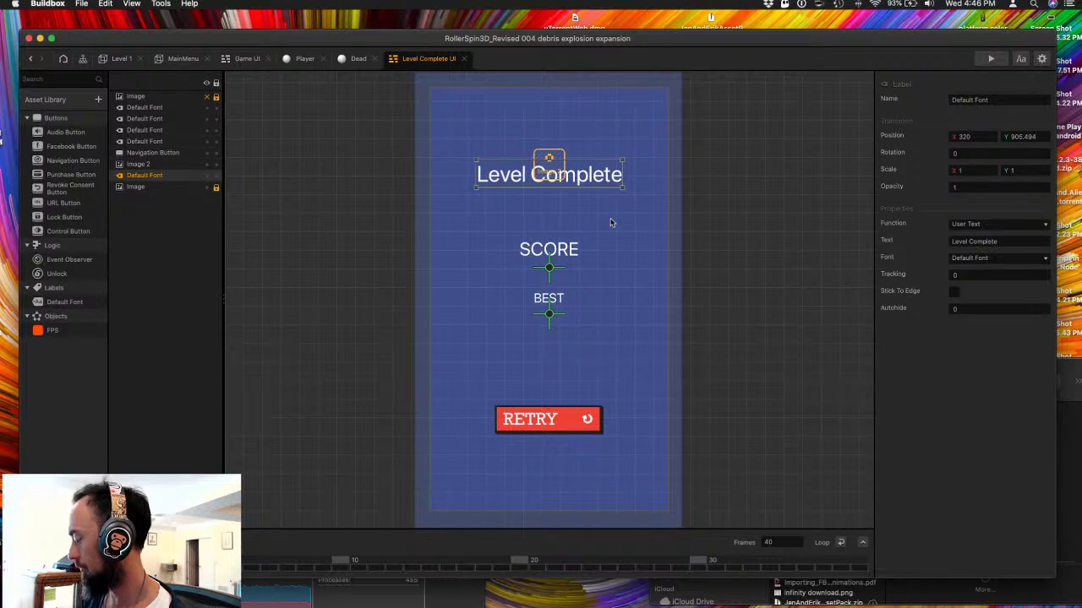
key("super+d")
left_click(973, 242)
type("Continue")
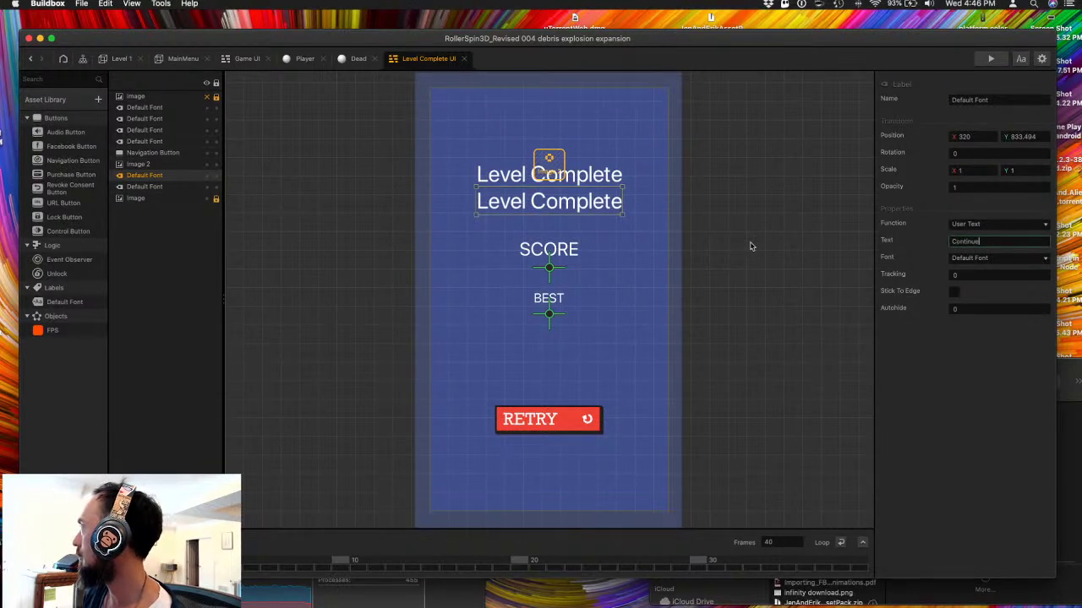
key("Return")
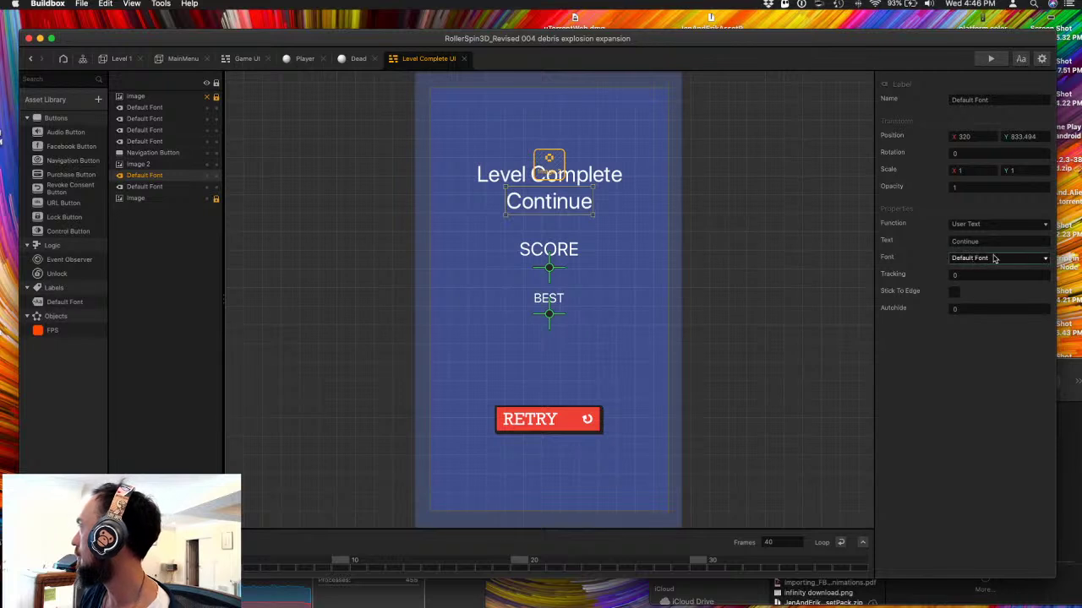
- Move the Continue label down onto the RETRY button, to about Y 249, and delete the RETRY button
left_click_drag(549, 211, 550, 430)
left_click(497, 426)
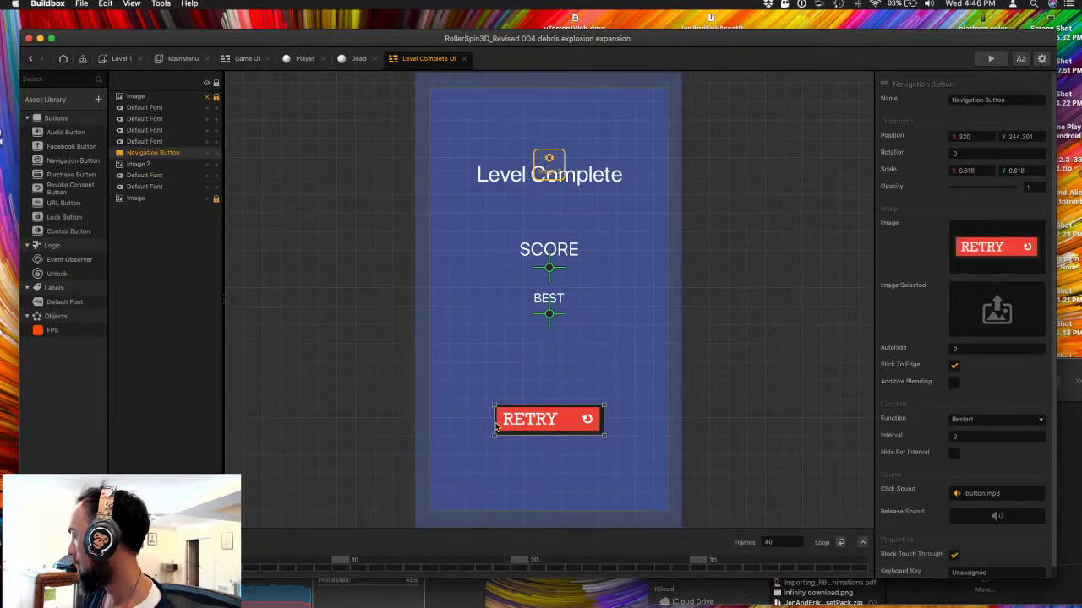
key("BackSpace")
left_click(568, 431)
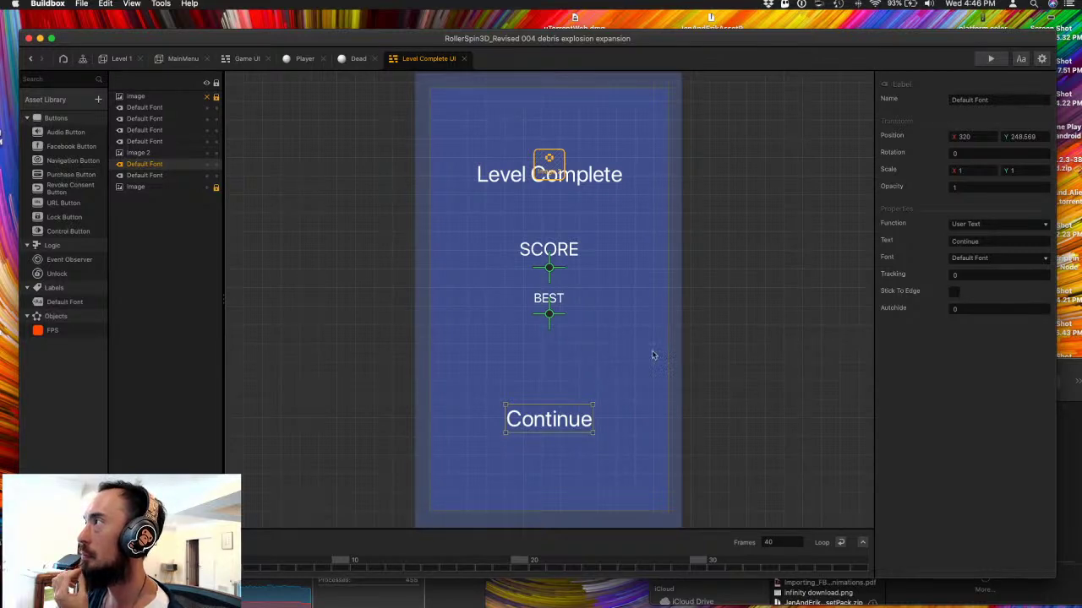
- Add a Navigation Button scaled to about 6.8 by 11.9 to cover the whole screen, keeping its function as Default
left_click_drag(51, 146, 673, 521)
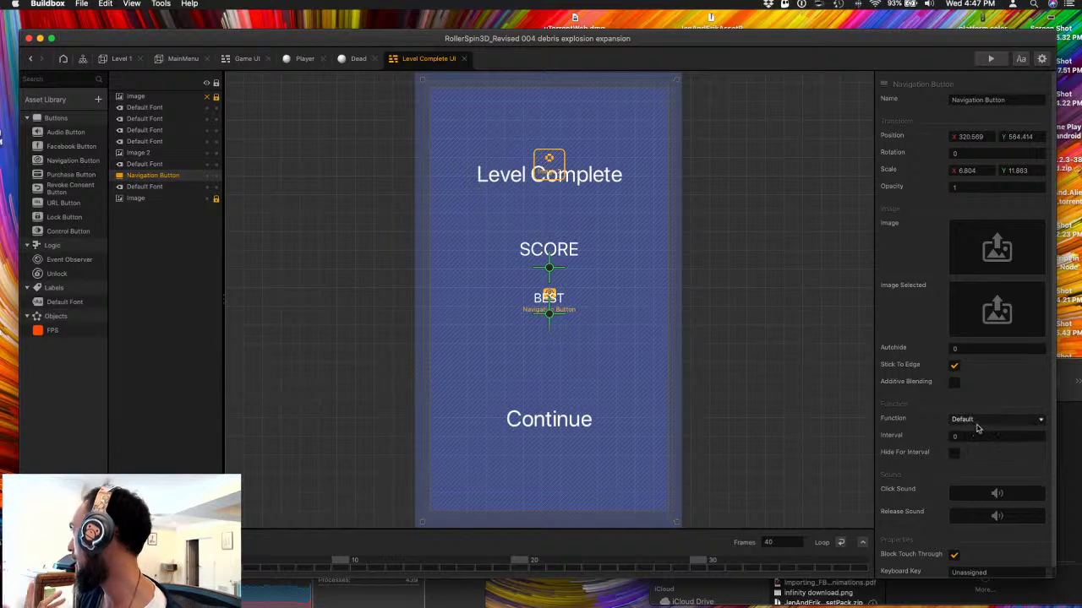
left_click(1018, 421)
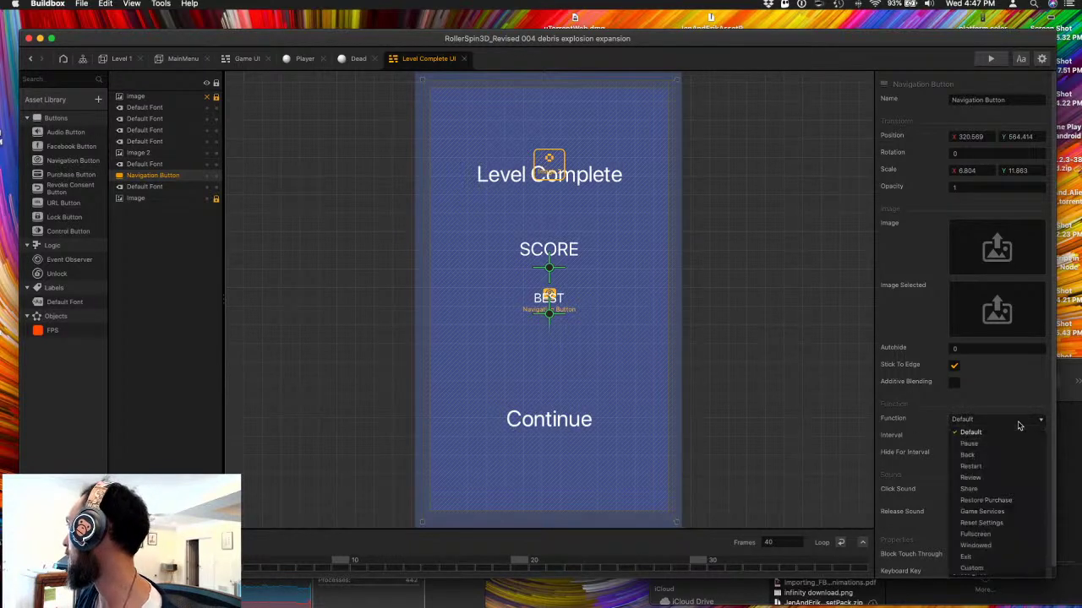
left_click(756, 448)
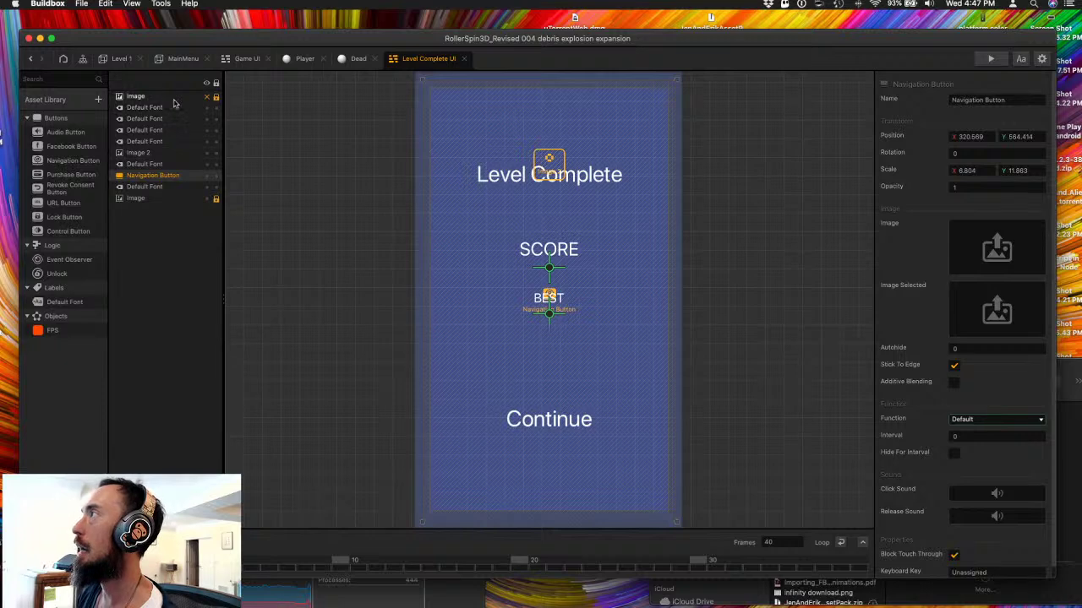
- Unhide the top Image layer of the Level Complete UI screen and return to the mind map
left_click(208, 98)
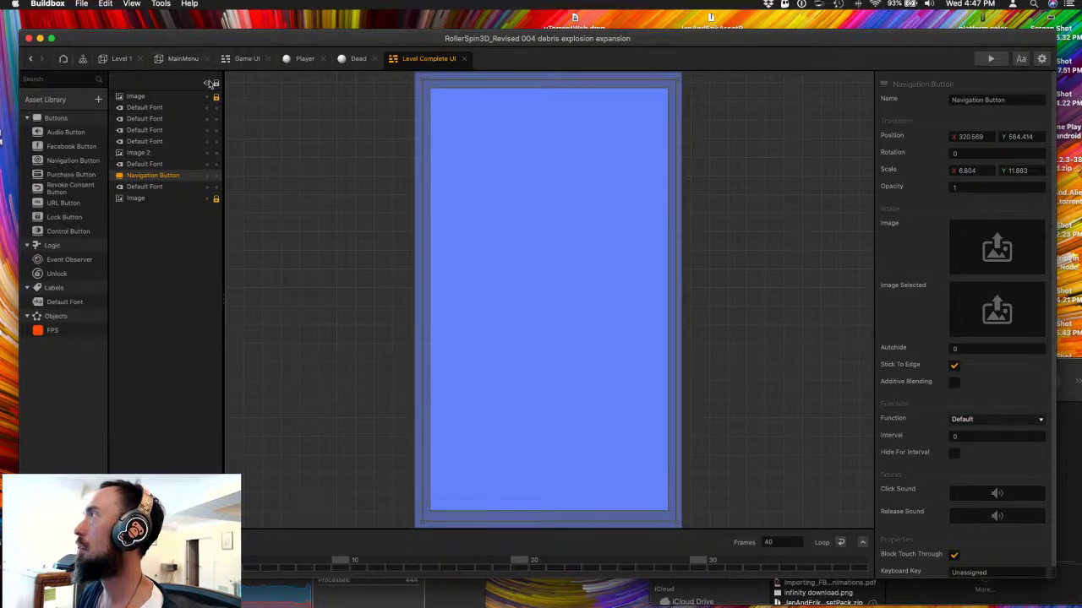
left_click(179, 58)
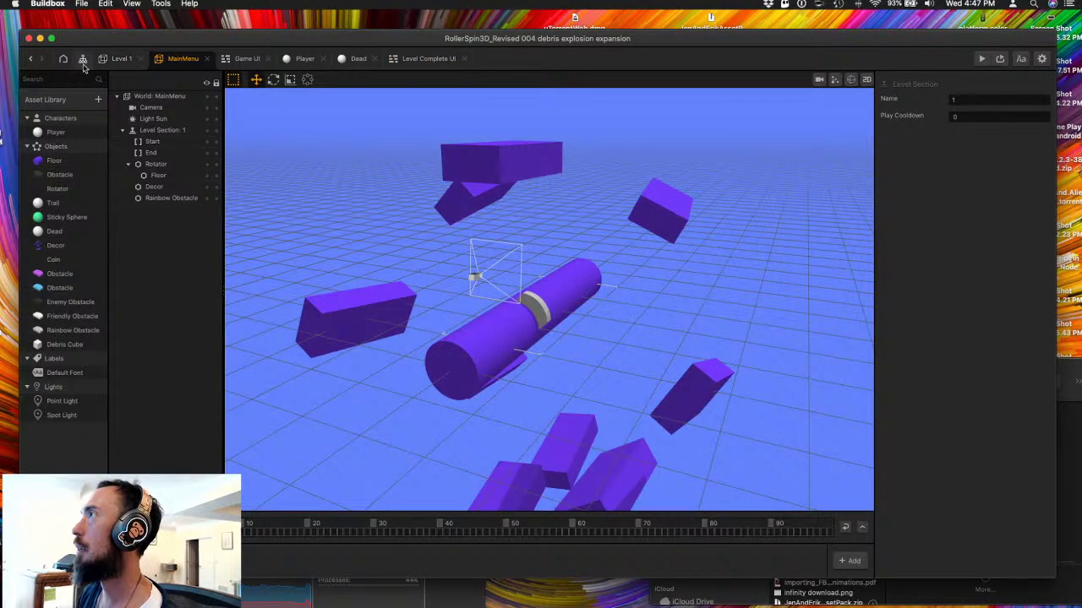
left_click(83, 59)
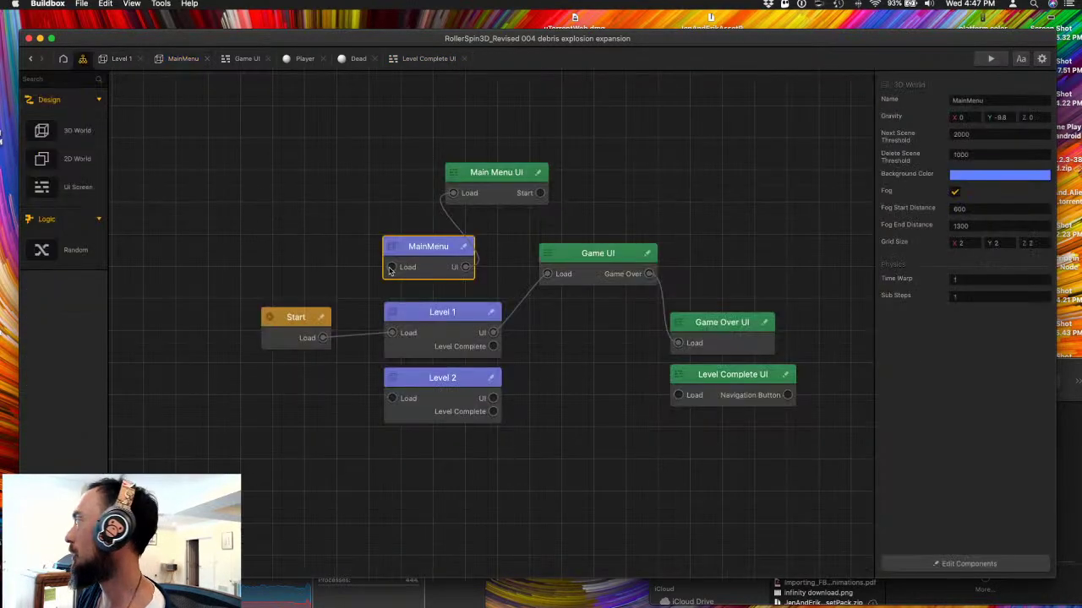
- Reopen the Level Complete UI screen and rename its Navigation Button as Next Level
left_click(763, 398)
double_click(763, 398)
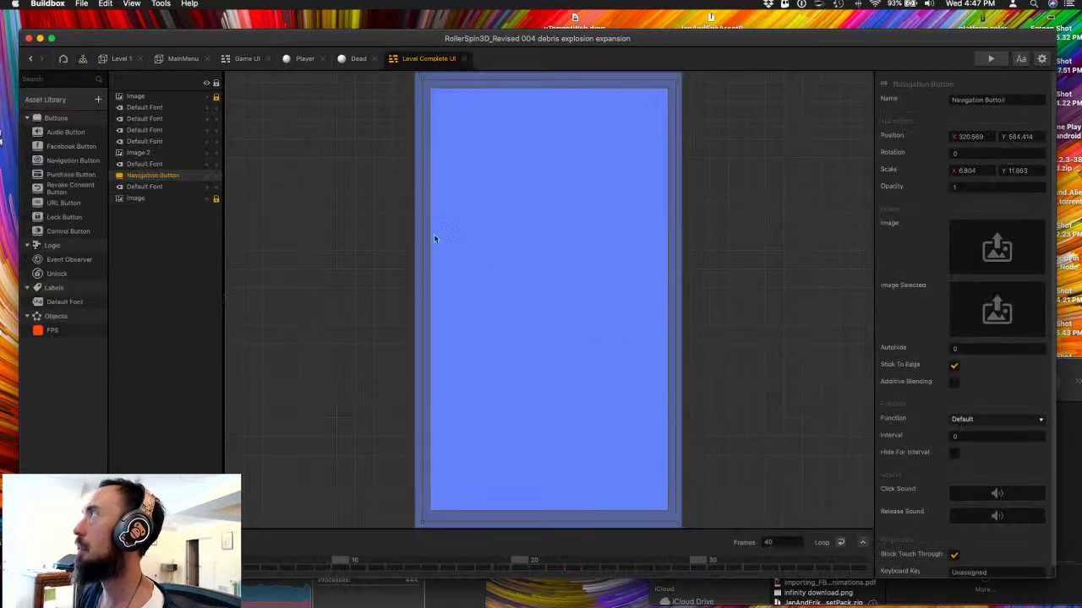
left_click(1010, 100)
type("Next")
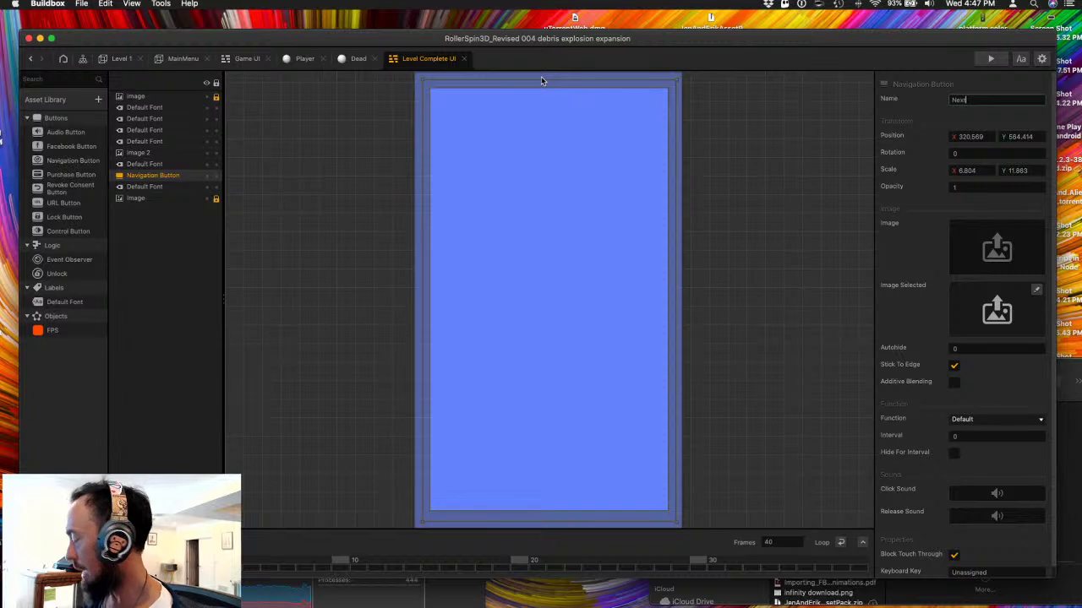
type(" Level")
key("Tab")
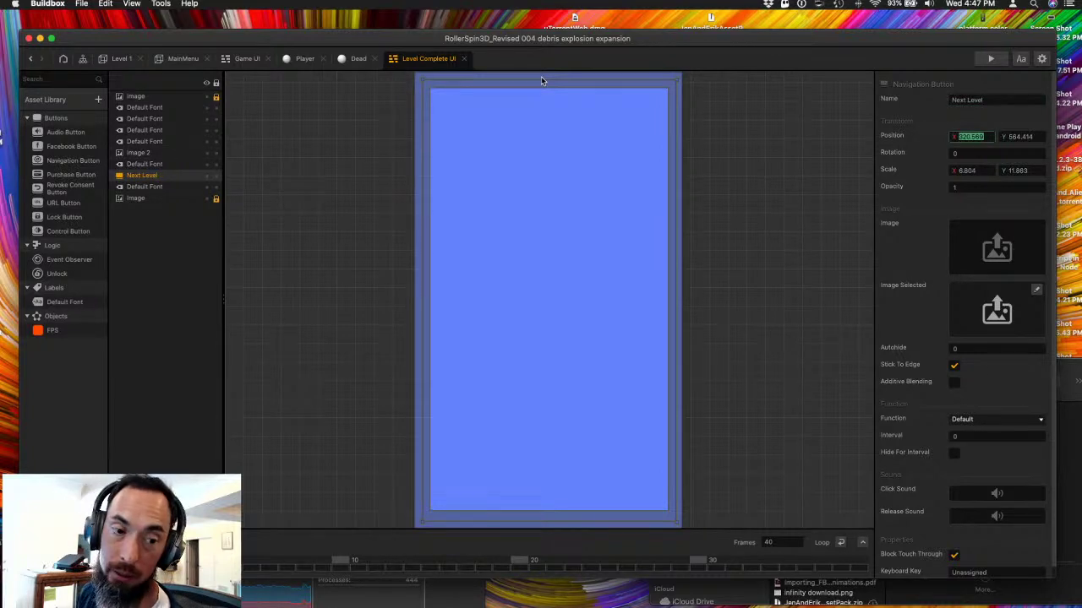
key("Return")
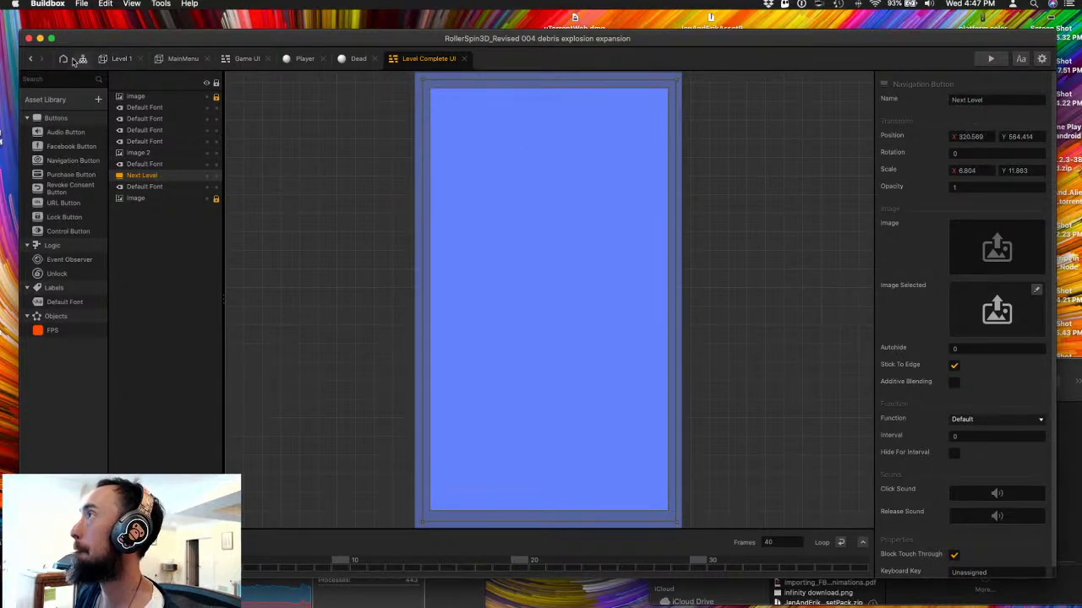
- In the mind map, connect Next Level to Level 2's Load and arrange Game Over UI beside Game UI with Level Complete UI below it
left_click(82, 60)
left_click(730, 419)
left_click_drag(788, 395, 403, 400)
left_click_drag(734, 324, 746, 254)
left_click_drag(714, 373, 716, 320)
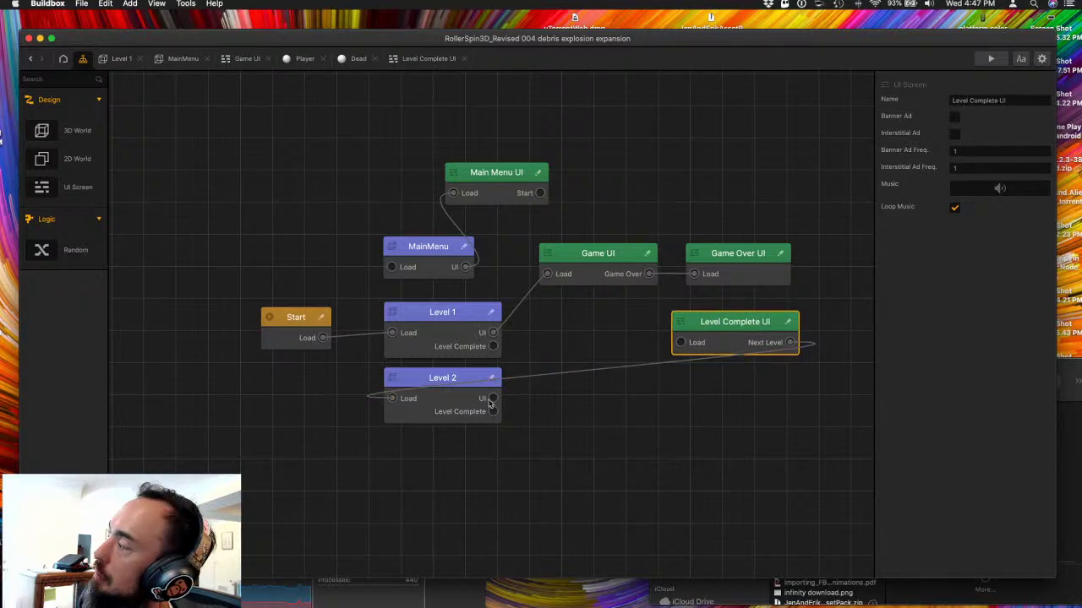
- Connect Level 2's UI output to Game UI and Level 1's Level Complete output to Level Complete UI, moving Game UI up for clearance
left_click_drag(492, 398, 549, 278)
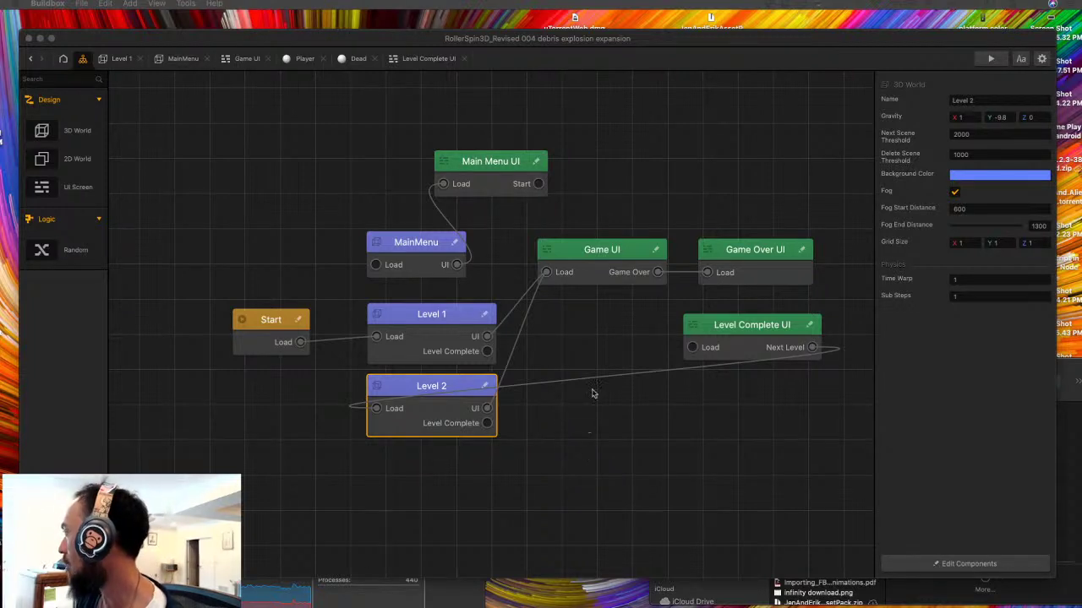
left_click_drag(694, 349, 488, 353)
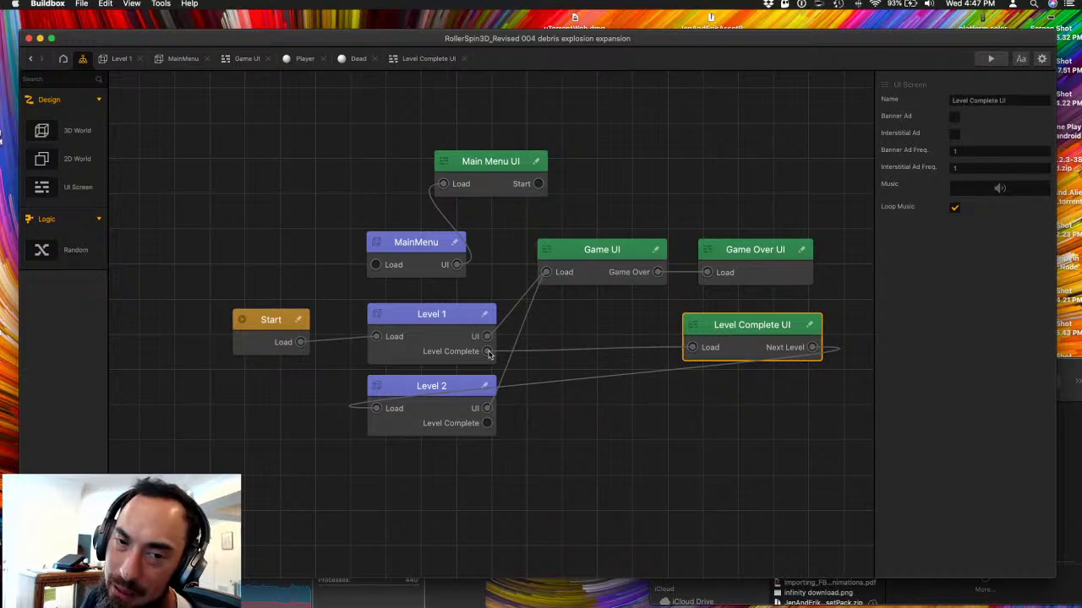
left_click_drag(595, 249, 564, 222)
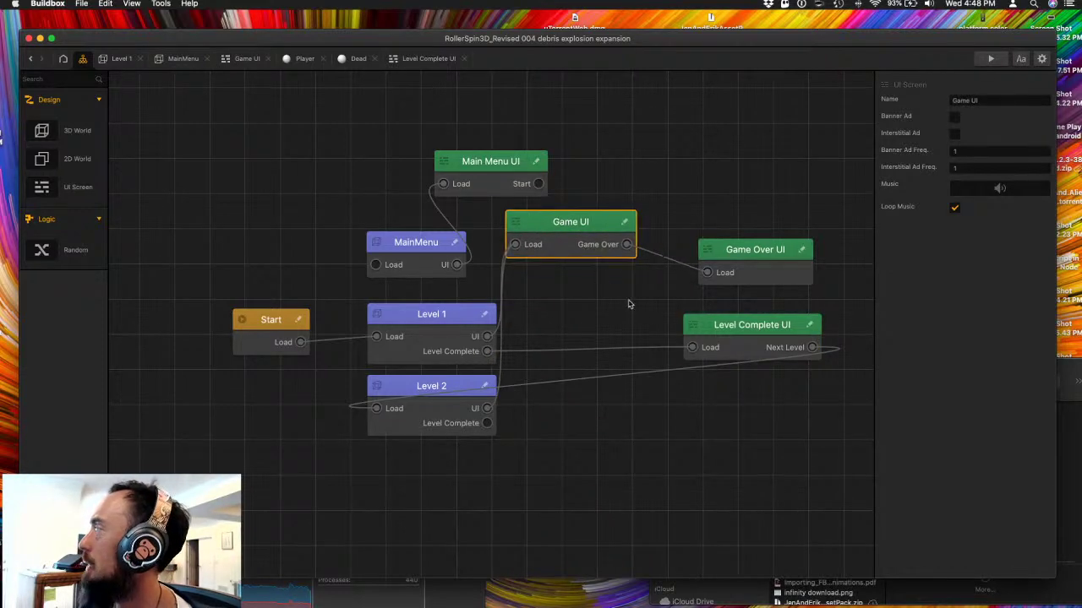
- Duplicate Level Complete UI and Level 2, linking Level 2's Level Complete to the copied screen and its Next Level to the copied level
left_click(722, 339)
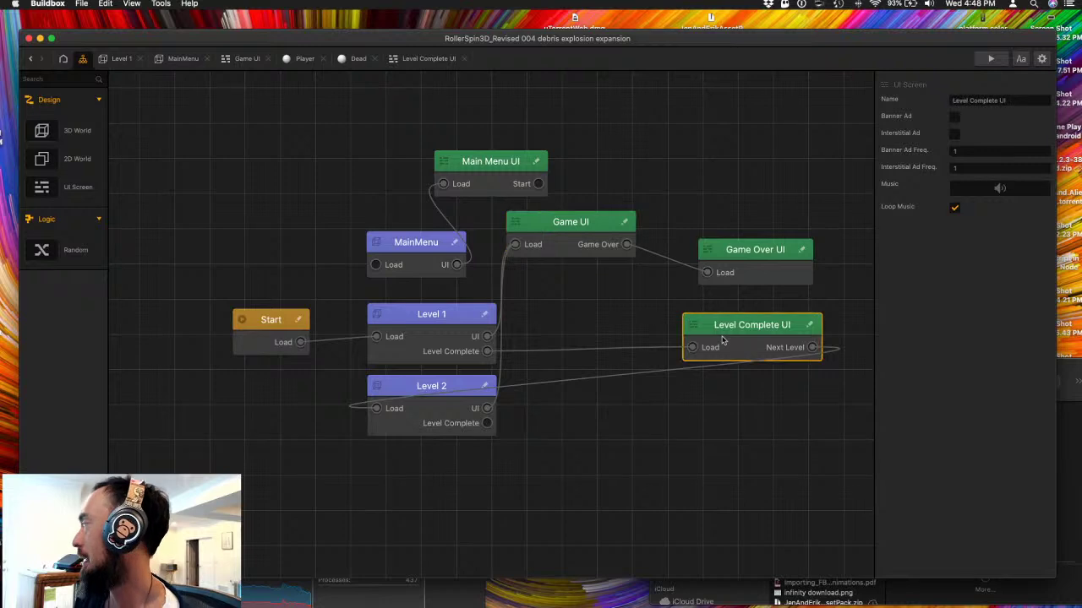
key("super+d")
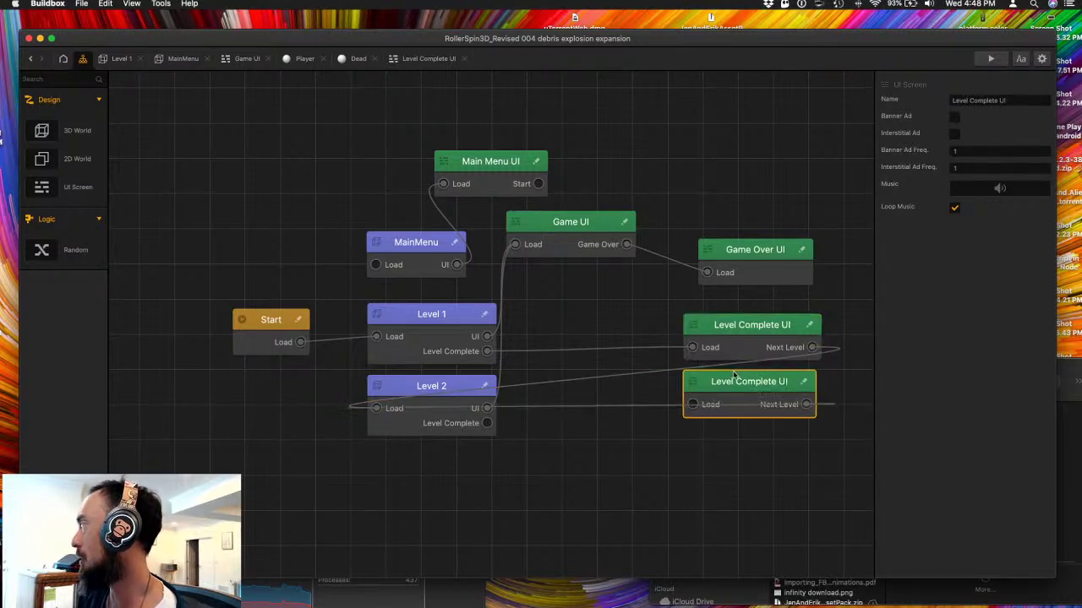
left_click(444, 426)
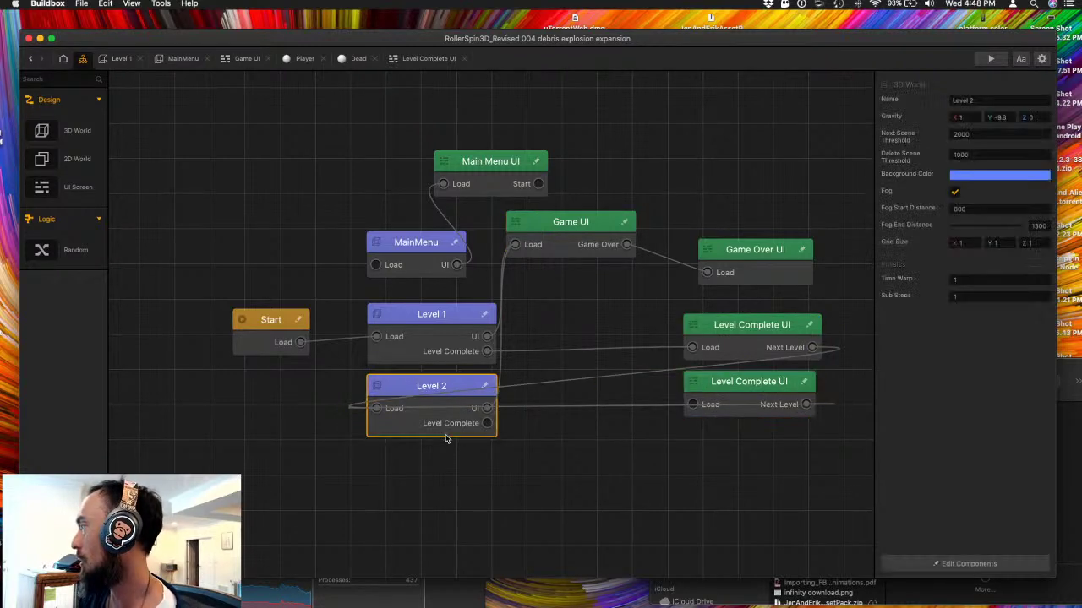
key("super+d")
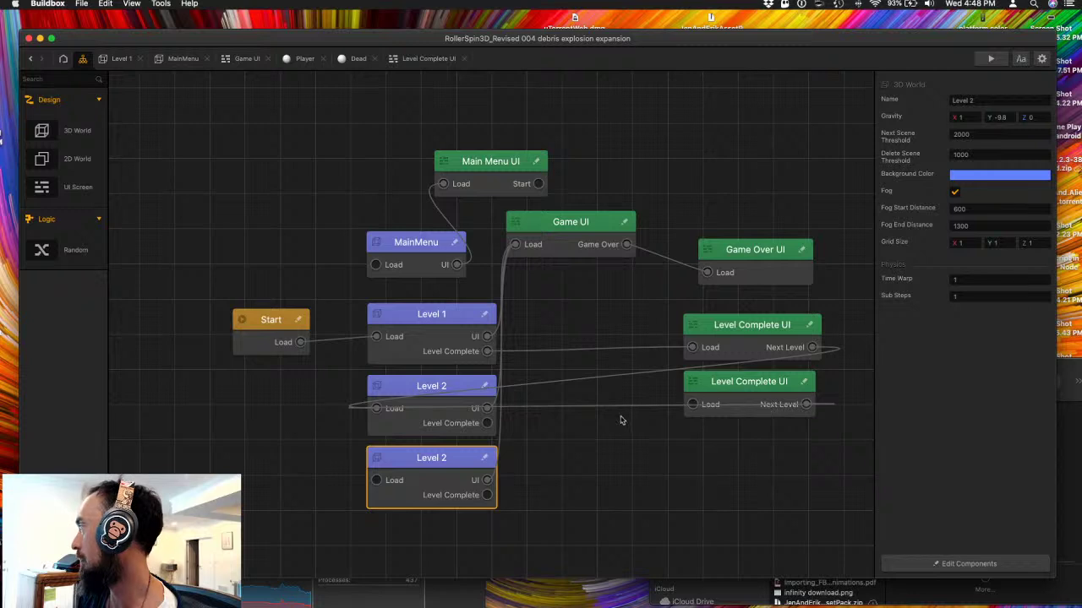
left_click_drag(611, 415, 805, 404)
left_click_drag(558, 455, 376, 480)
left_click_drag(487, 423, 692, 404)
- Delete the duplicated Level 2 and Level Complete UI nodes from the mind map
left_click(388, 489)
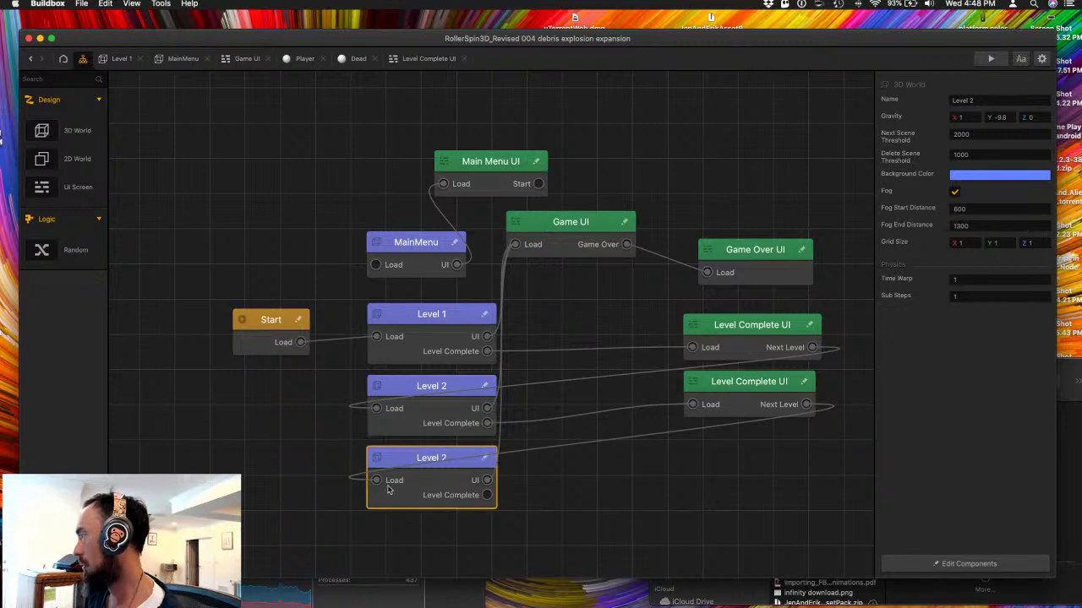
key("Delete")
left_click(765, 385)
key("Delete")
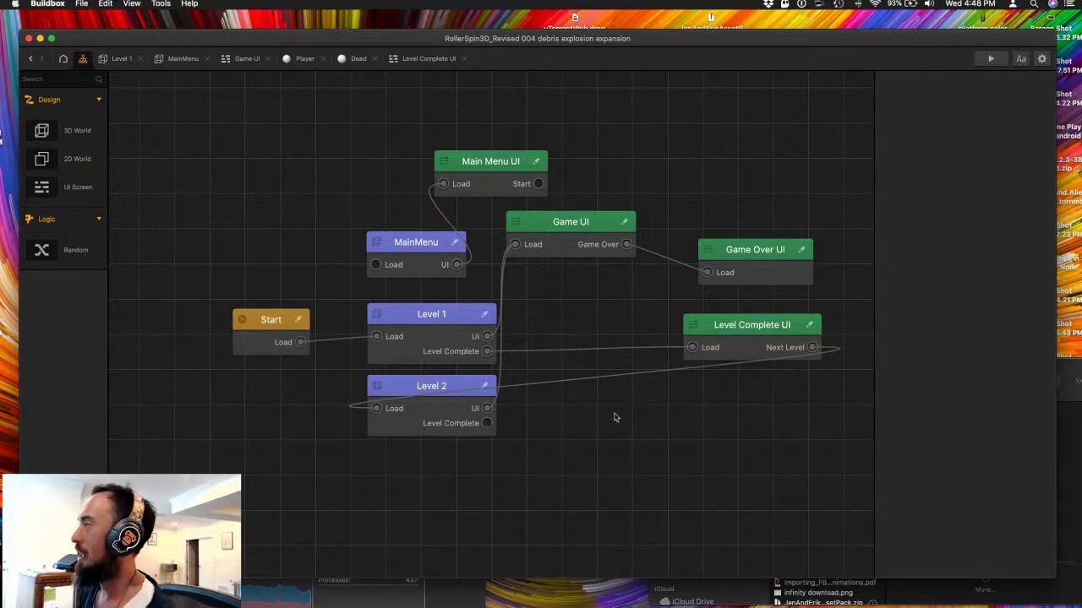
- In Level 1's section 2, select the far ring's three Enemy Obstacles and its Friendly Obstacle and rotate them together around the cylinder
double_click(432, 320)
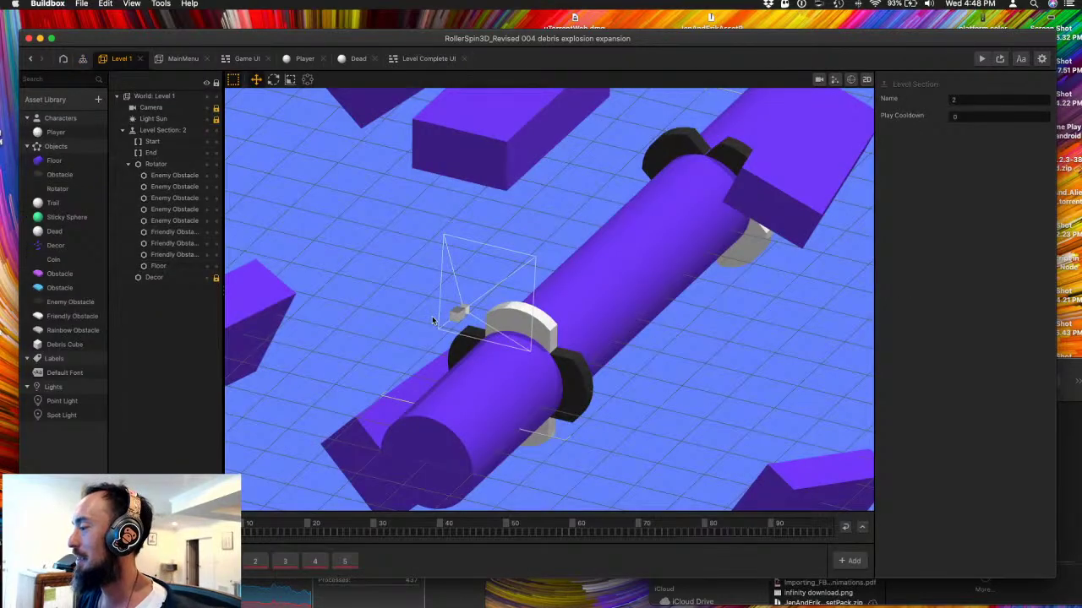
right_click_drag(423, 379, 403, 421)
right_click_drag(341, 362, 568, 460)
left_click(569, 347)
left_click(536, 208, "shift")
left_click(429, 379, "shift")
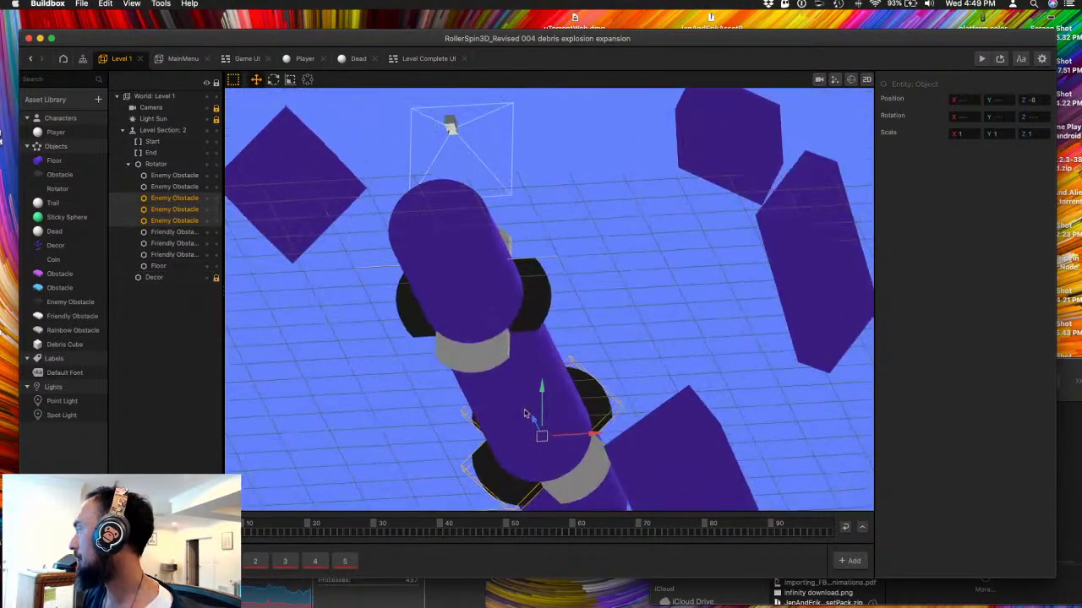
left_click(574, 477, "shift")
right_click_drag(563, 258, 564, 357)
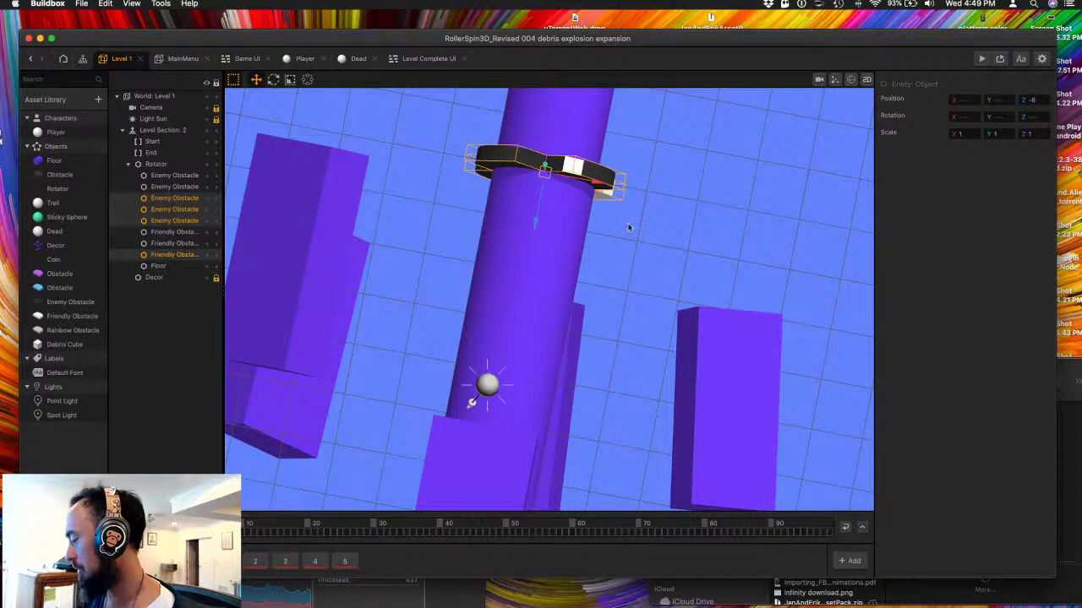
key("e")
left_click_drag(475, 159, 497, 159)
- Preview the game from Level 1, retry it after the game over screen, and close the preview
left_click(981, 59)
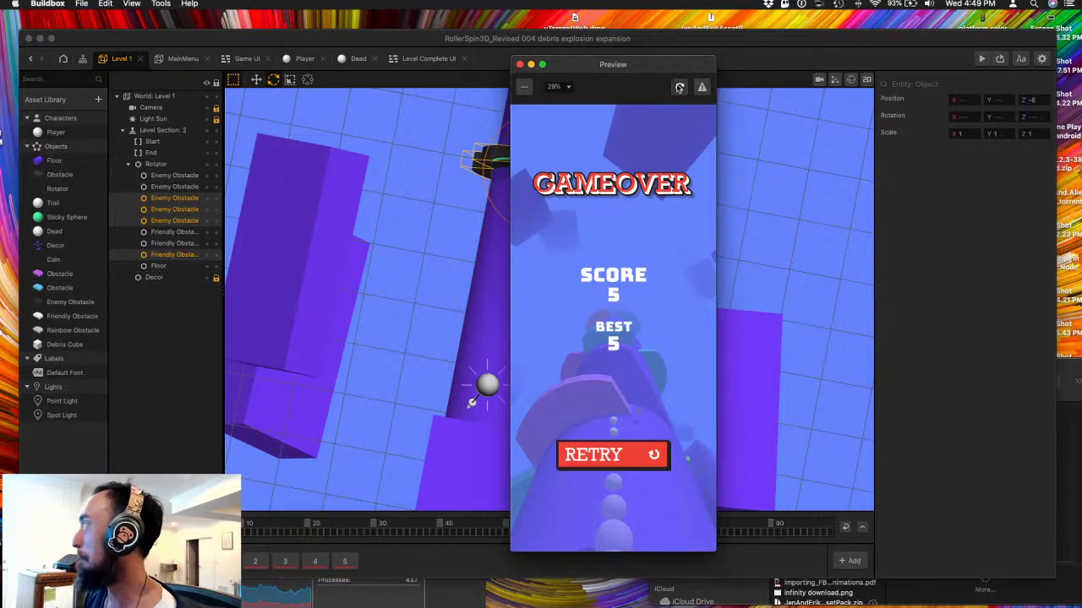
left_click(630, 454)
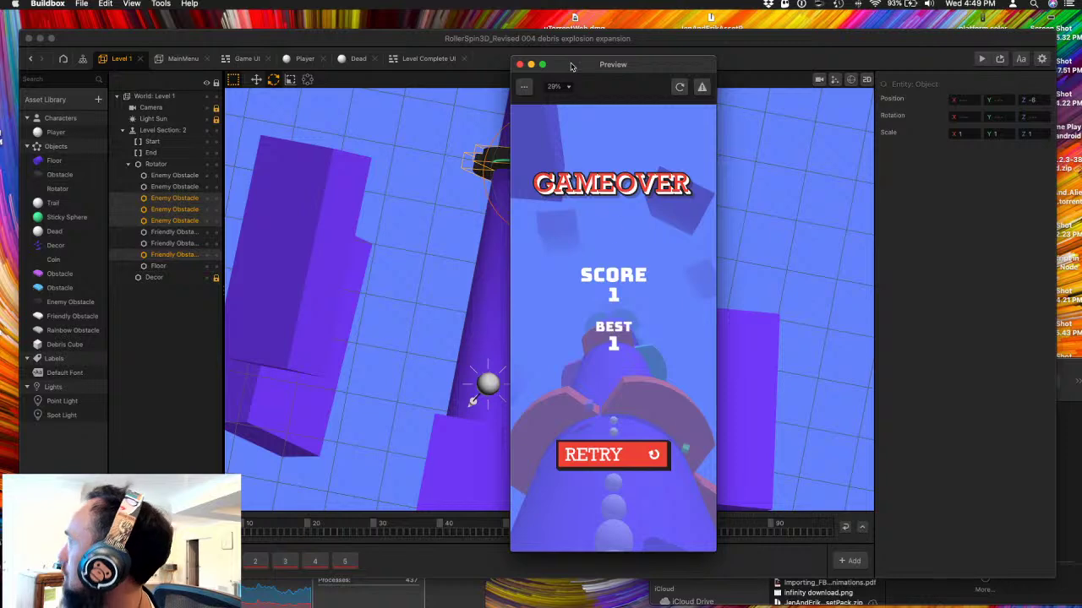
left_click(519, 64)
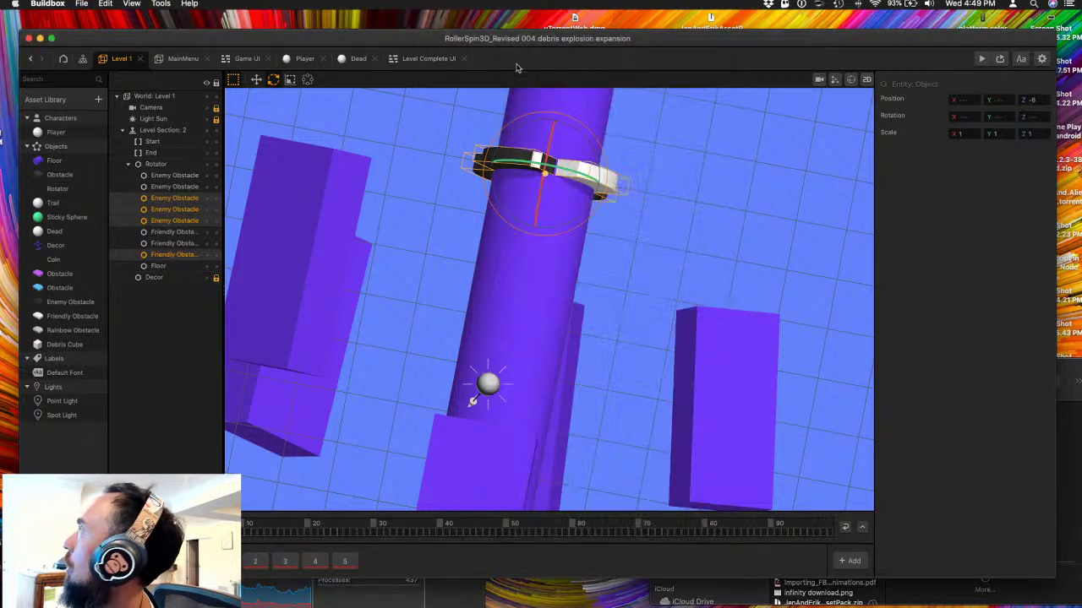
- Open the Game Over UI screen, hide its top Image layer, inspect the score label's settings and return to the mind map
left_click(254, 64)
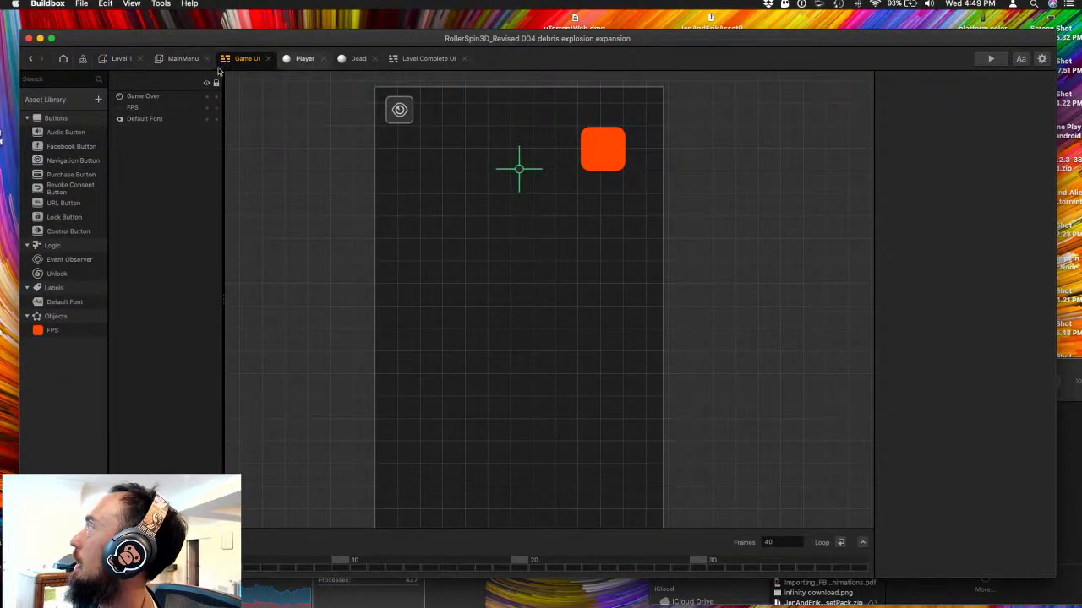
left_click(122, 60)
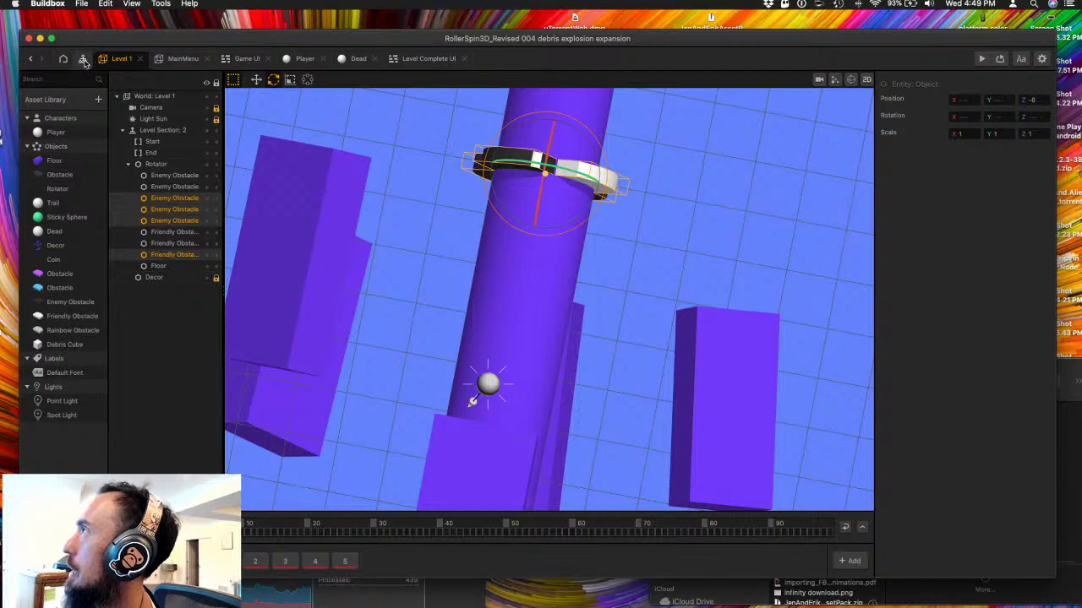
left_click(84, 62)
double_click(777, 274)
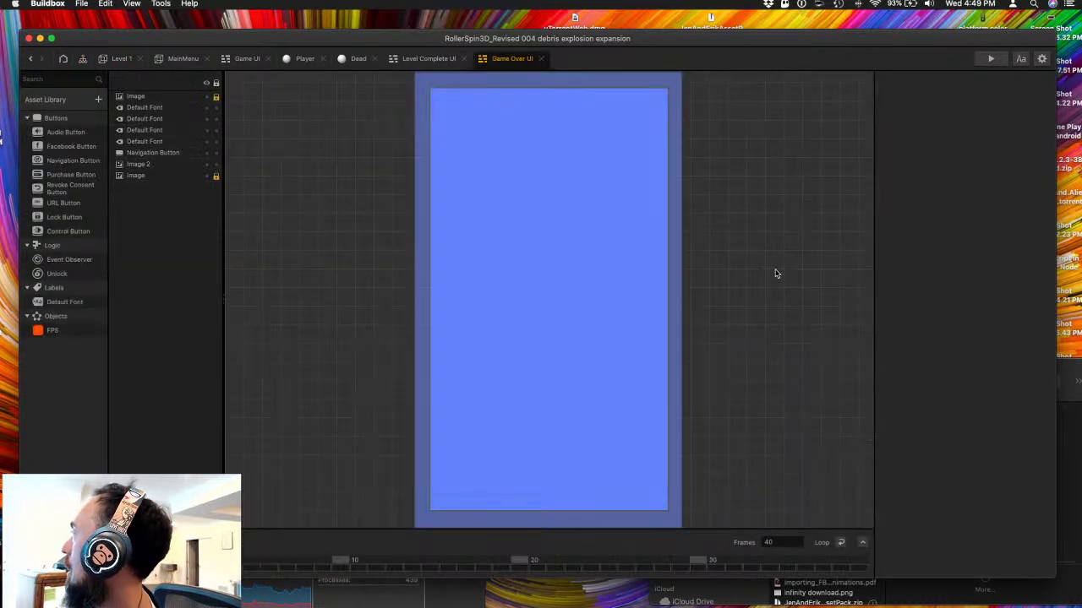
left_click(206, 98)
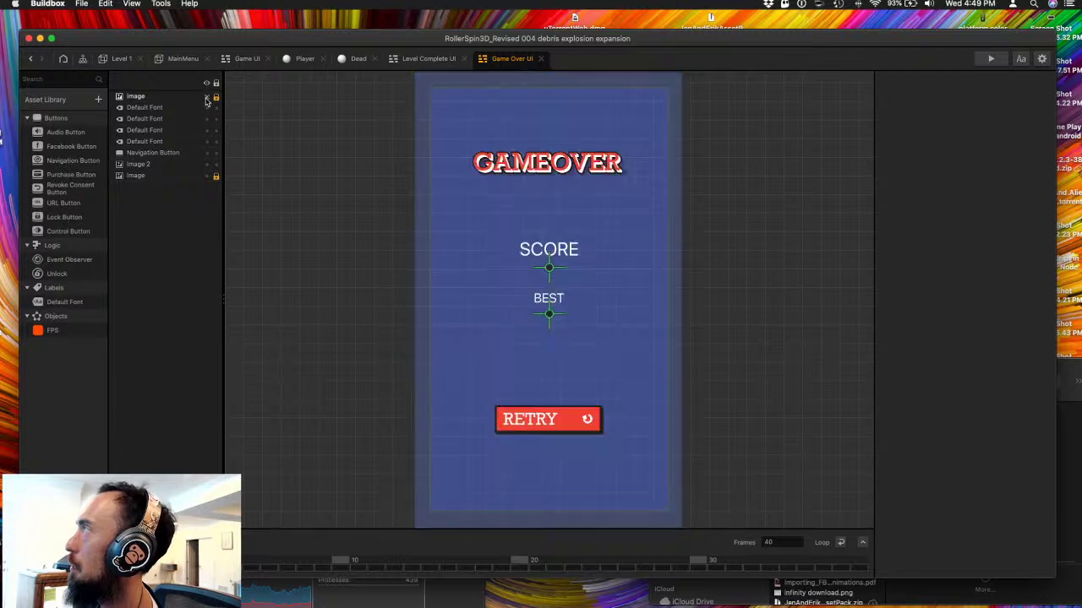
left_click(553, 270)
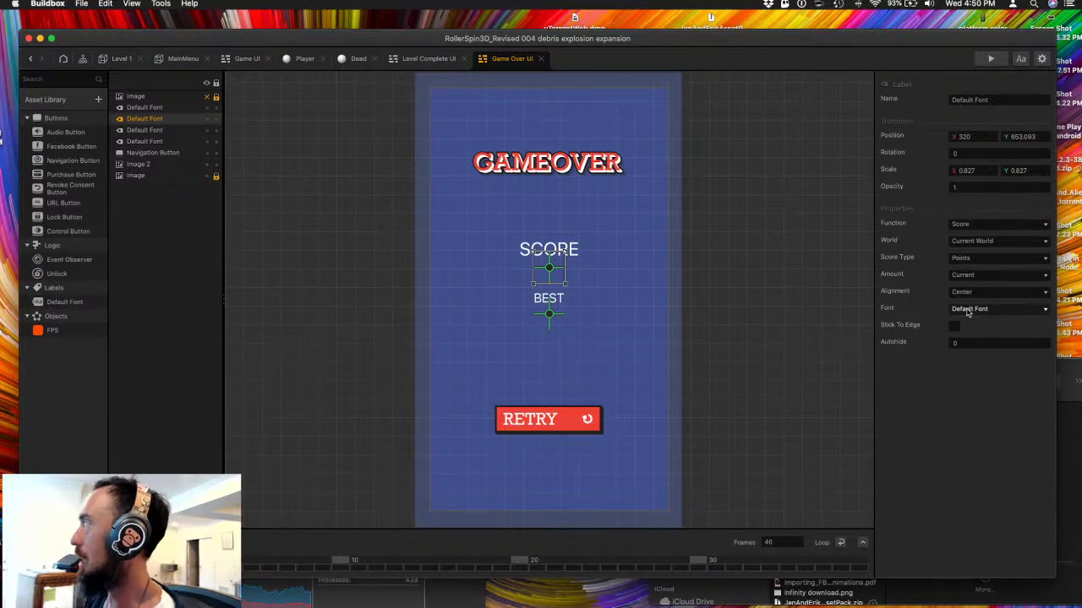
left_click(121, 58)
left_click(83, 61)
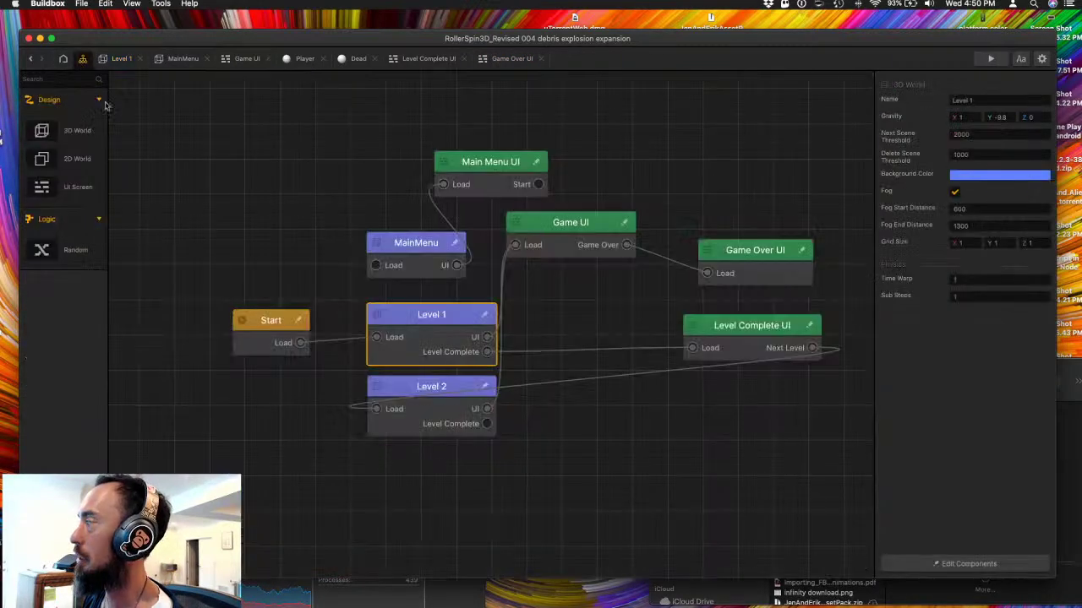
- Open level section 1 of Level 1 and delete the upper Rainbow Obstacle from the near ring
left_click(110, 62)
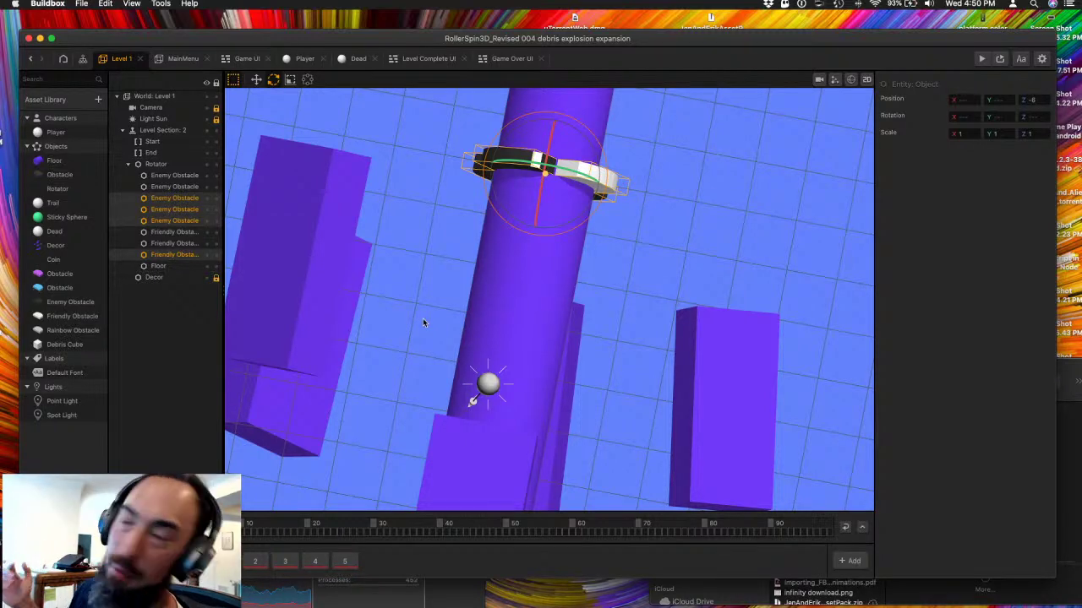
right_click_drag(398, 447, 416, 394)
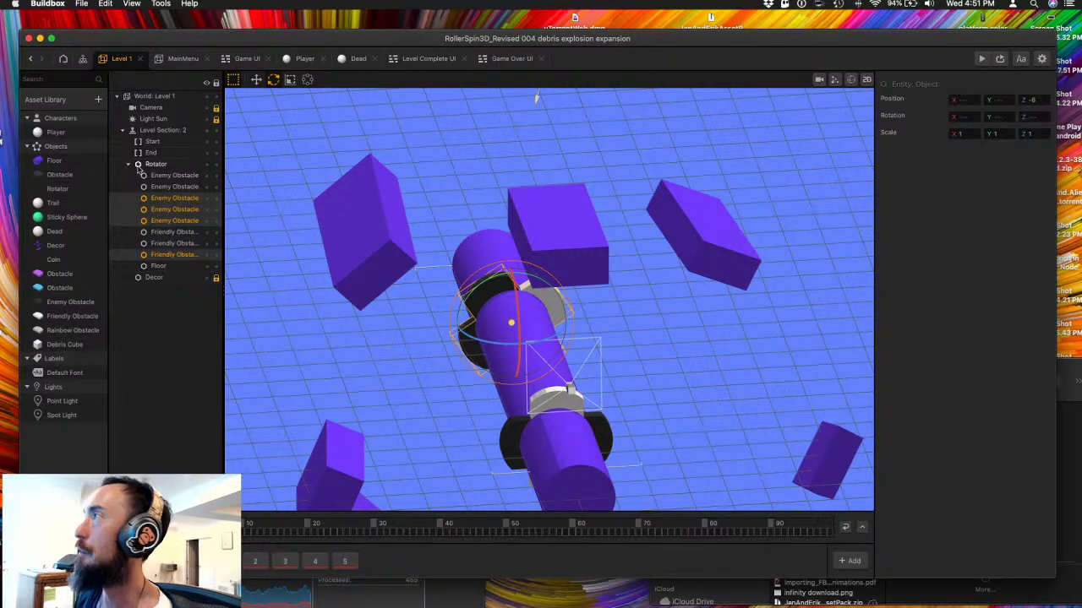
left_click(161, 108)
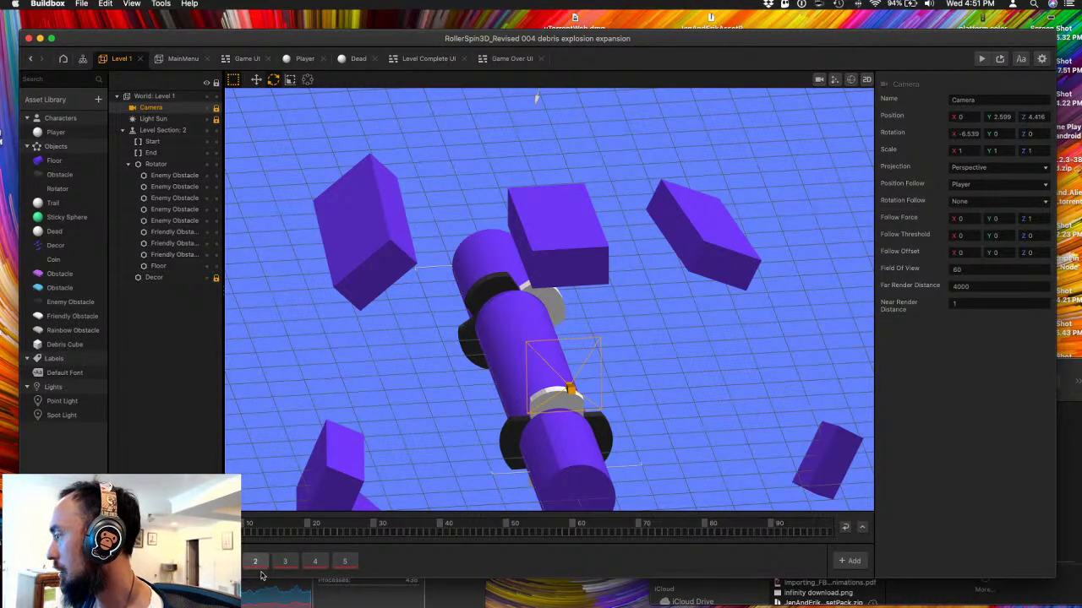
left_click(707, 141)
right_click_drag(461, 374, 450, 399)
scroll(558, 443, "up", 5)
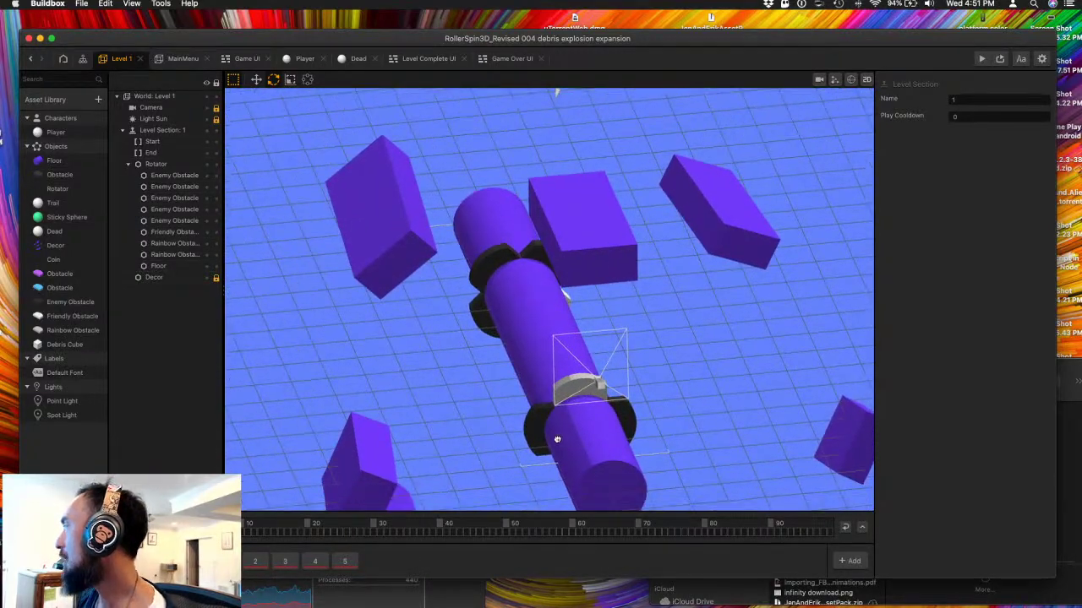
right_click_drag(545, 424, 612, 323)
left_click(615, 310)
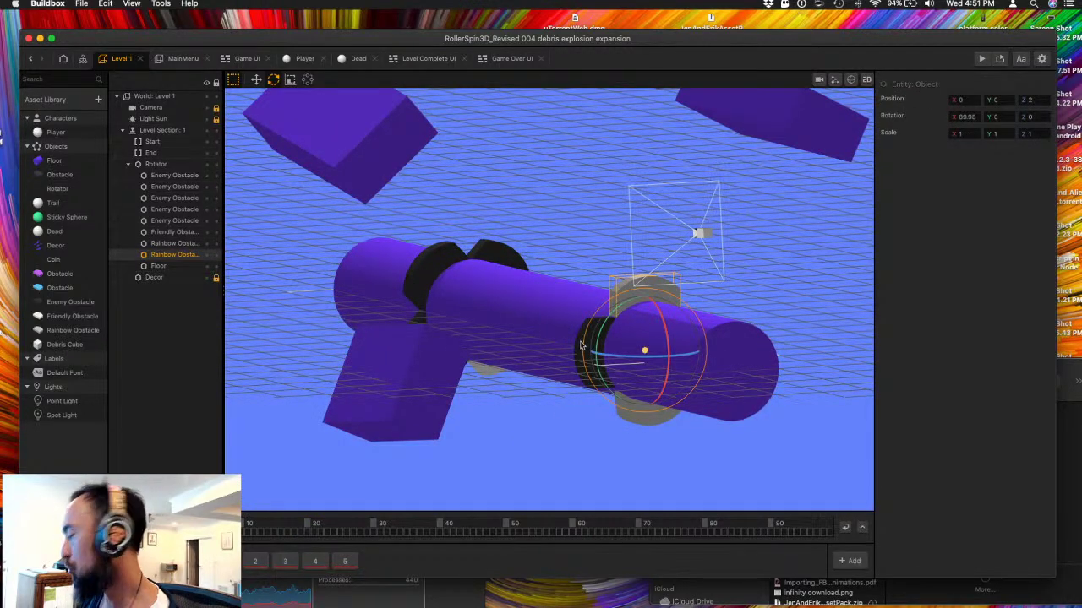
key("Delete")
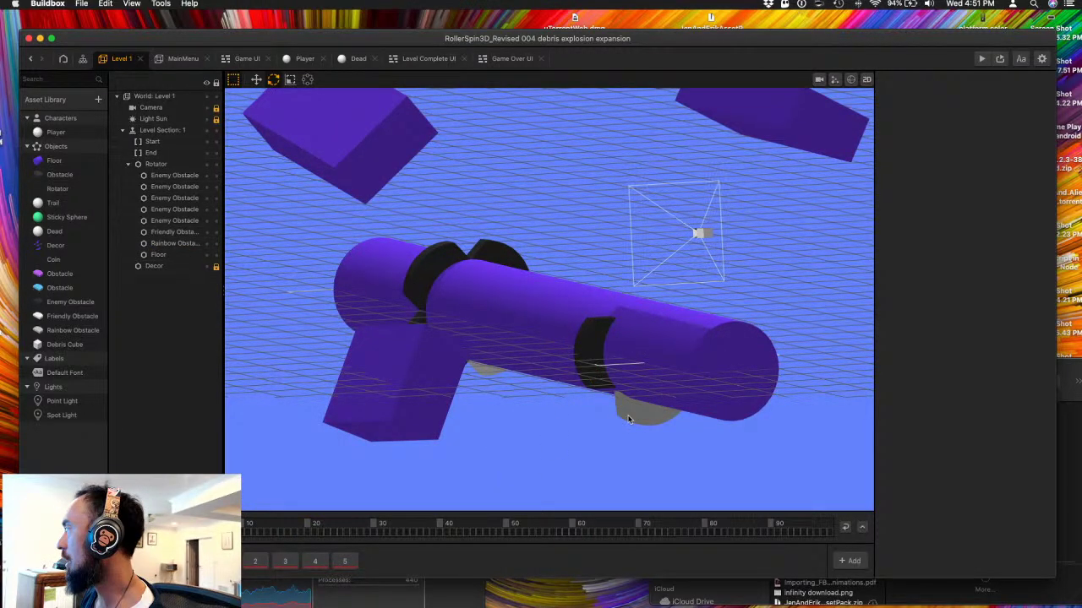
- Delete the near ring's lower Rainbow Obstacle and move the far ring's Friendly Obstacle along the cylinder to Z 2
left_click(628, 420)
key("Delete")
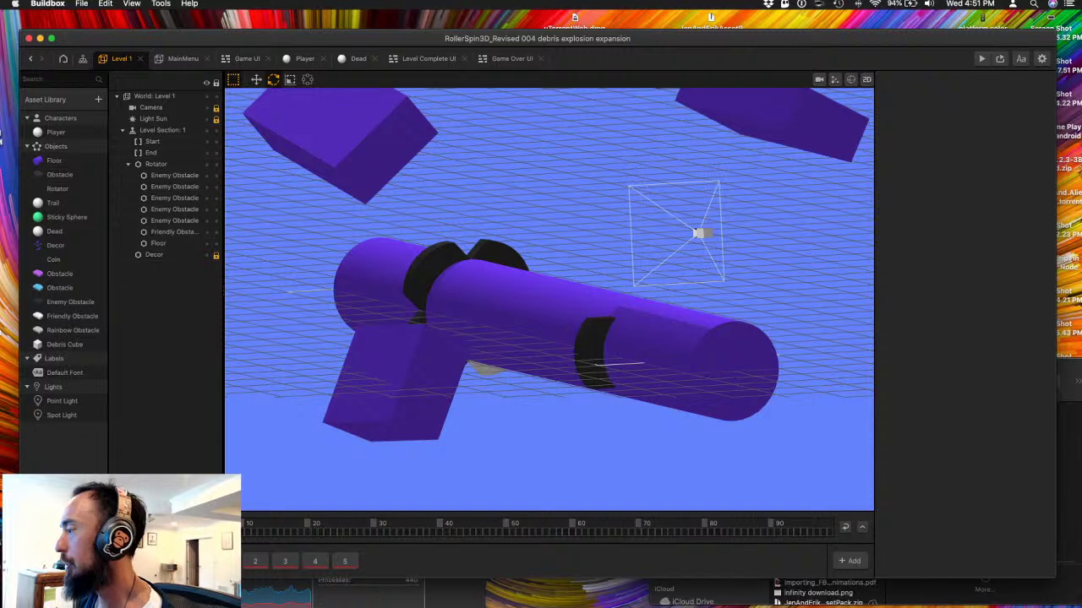
left_click(499, 377)
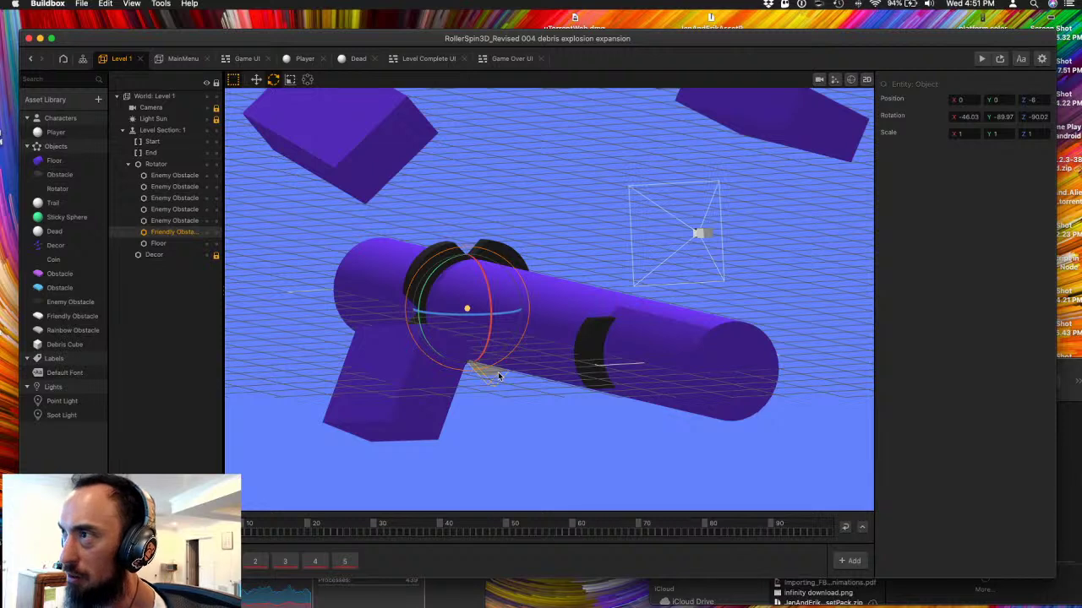
key("w")
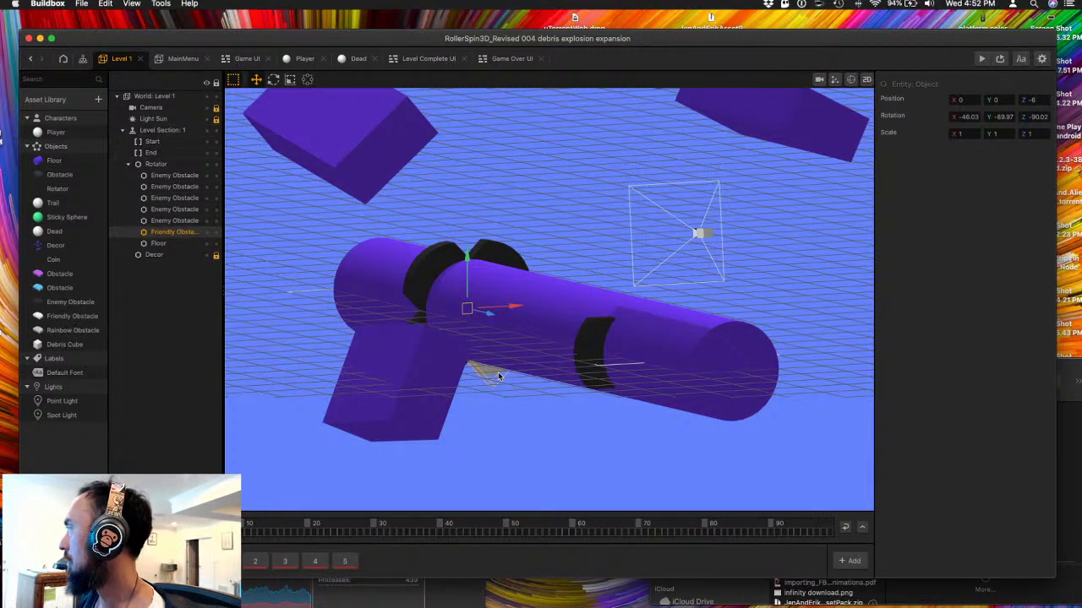
left_click_drag(477, 317, 627, 370)
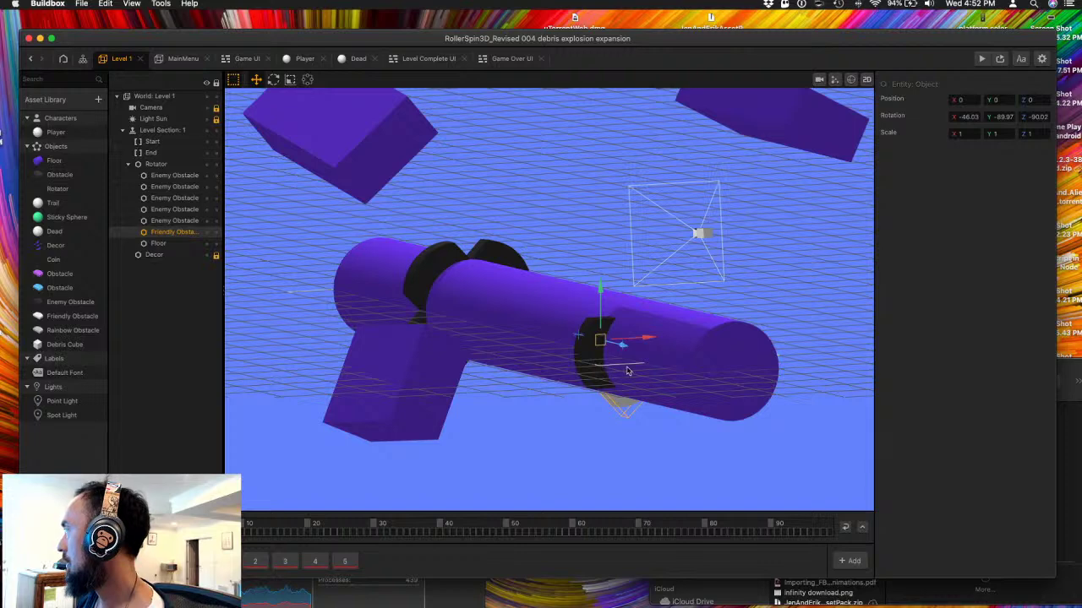
right_click_drag(623, 375, 563, 375)
mouse_move(405, 310)
left_mouse_down()
mouse_move(346, 304)
mouse_move(401, 304)
left_mouse_up()
right_click_drag(384, 368, 449, 381)
- Rotate the moved Friendly Obstacle to the cylinder's underside and set its rotation to X -90, Y 90, Z 90
key("e")
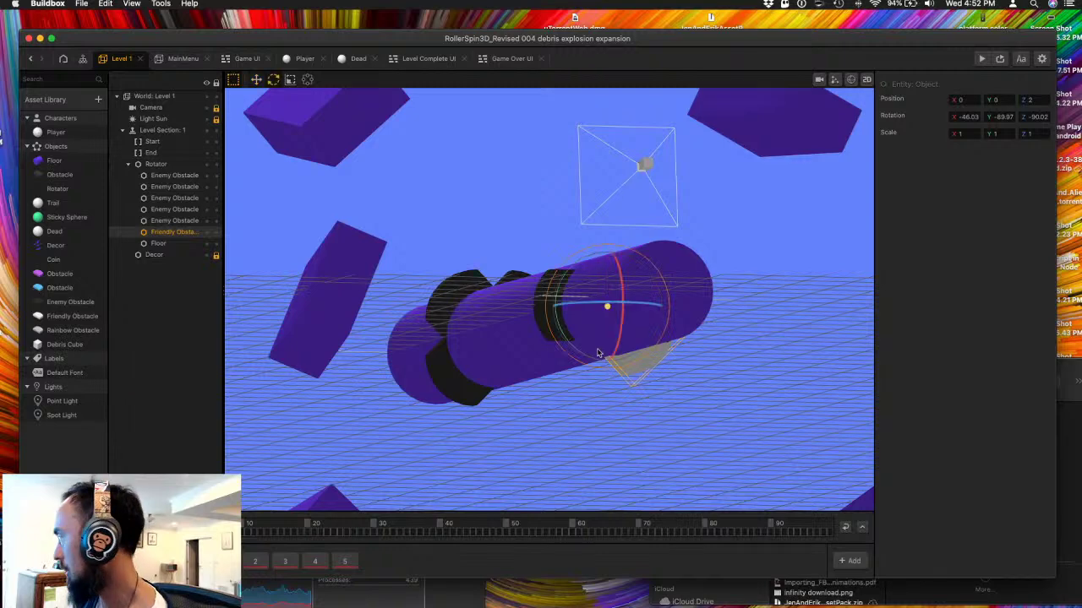
right_click_drag(570, 365, 573, 365)
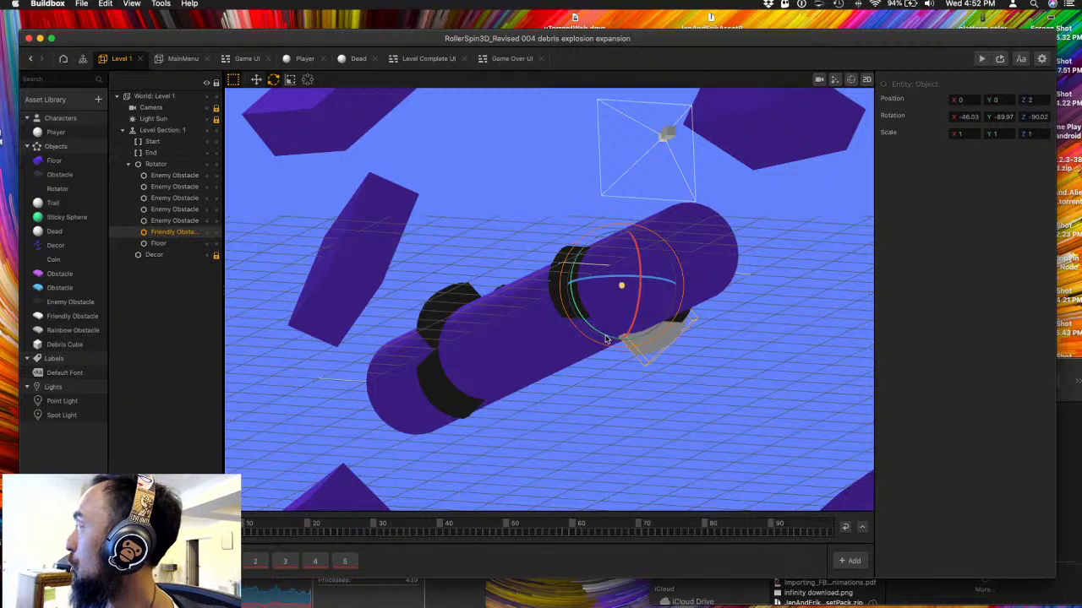
left_click_drag(606, 340, 553, 322)
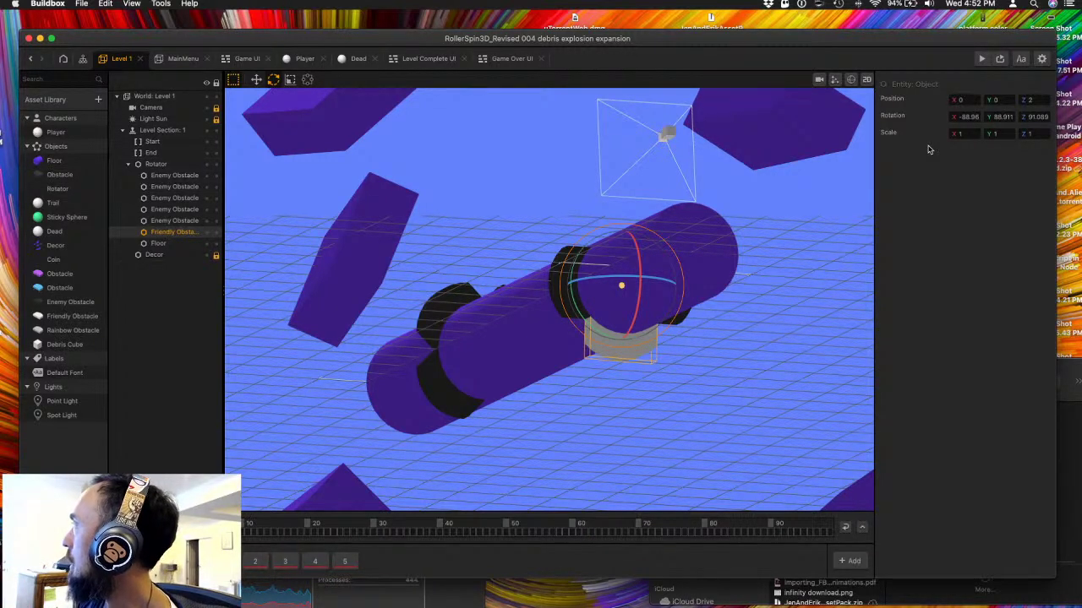
left_click(957, 117)
key("super+a")
key("Right")
key("BackSpace")
key("BackSpace")
key("BackSpace")
key("BackSpace")
key("BackSpace")
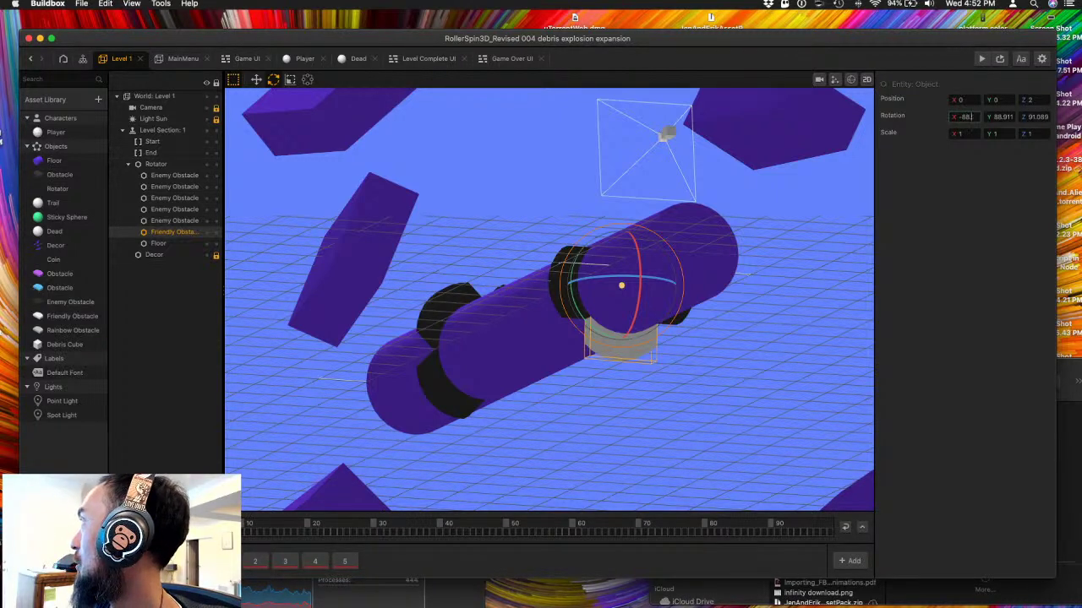
type("0")
key("Tab")
type("90")
key("Tab")
type("00")
key("Tab")
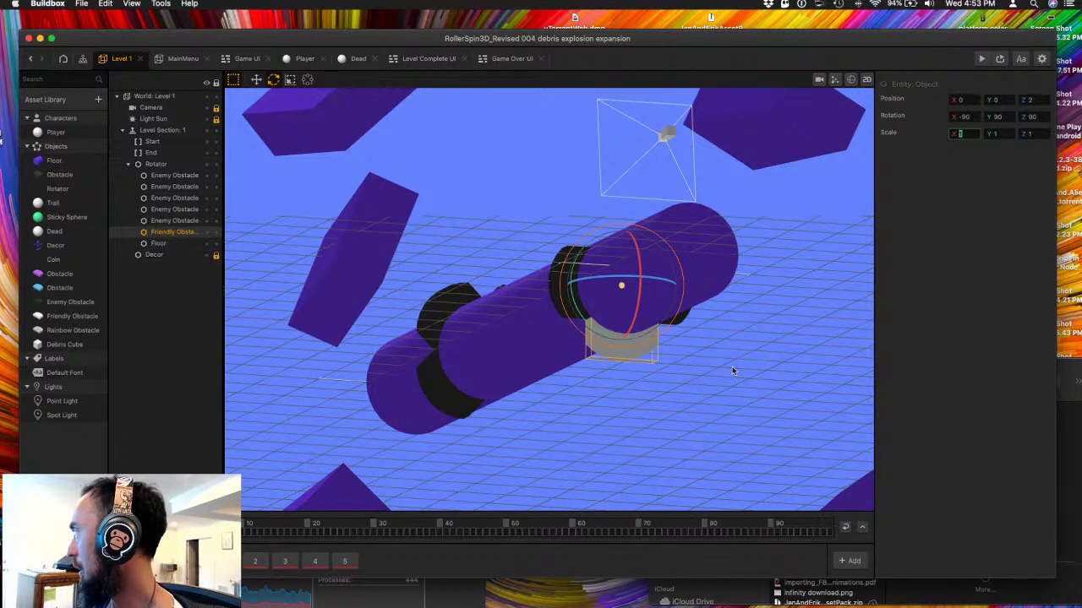
left_click_drag(604, 338, 518, 223)
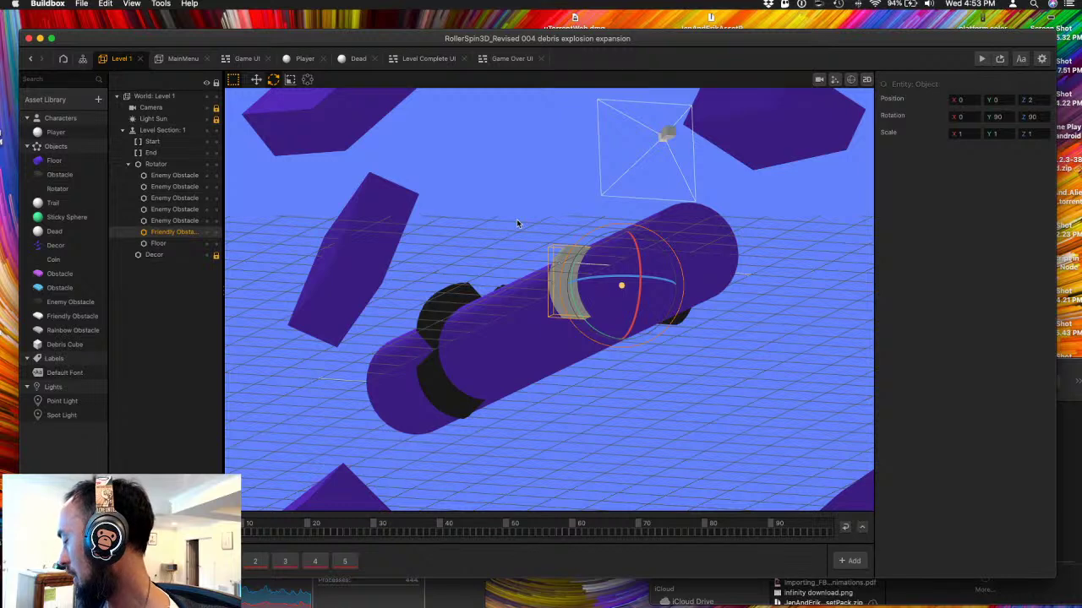
key("super+z")
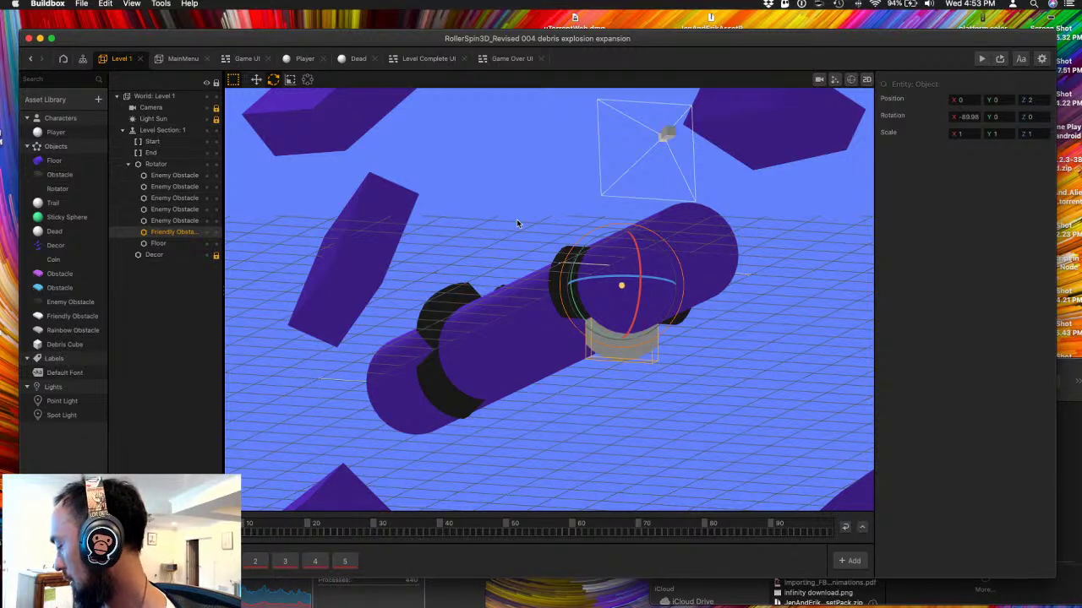
key("super+z")
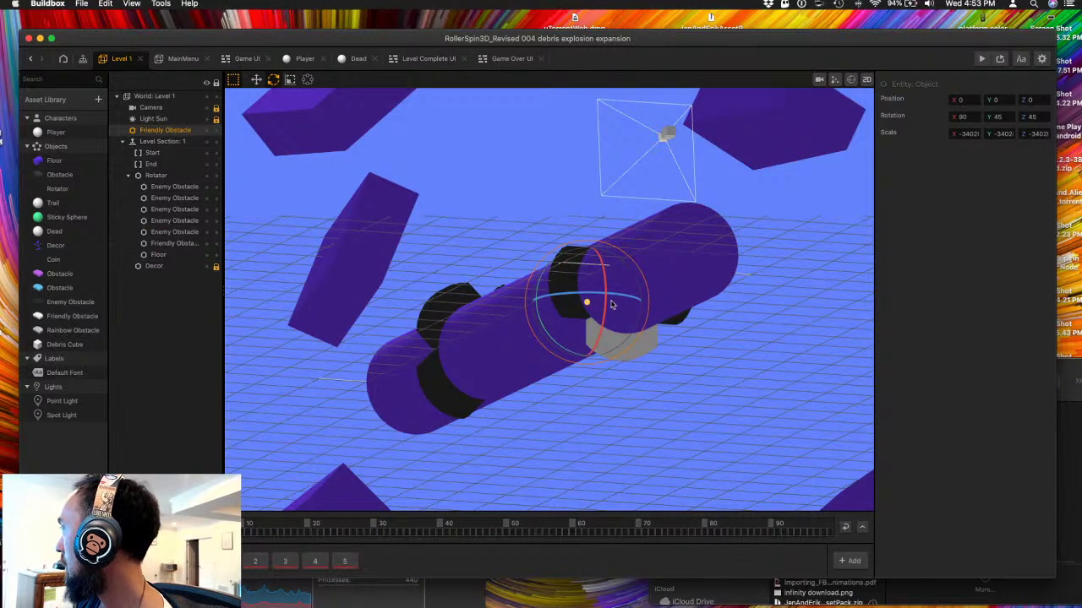
left_click_drag(557, 348, 526, 289)
- Select the near ring's Friendly Obstacle and rotate it around to the top of the cylinder
left_click(603, 349)
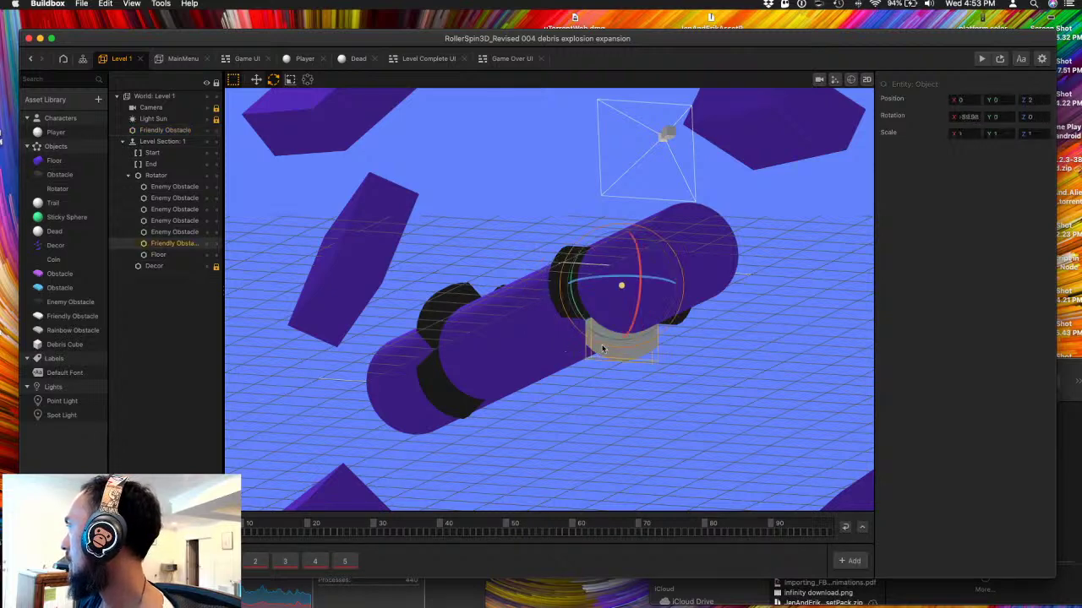
right_click_drag(558, 259, 585, 344)
left_click_drag(654, 370, 705, 325)
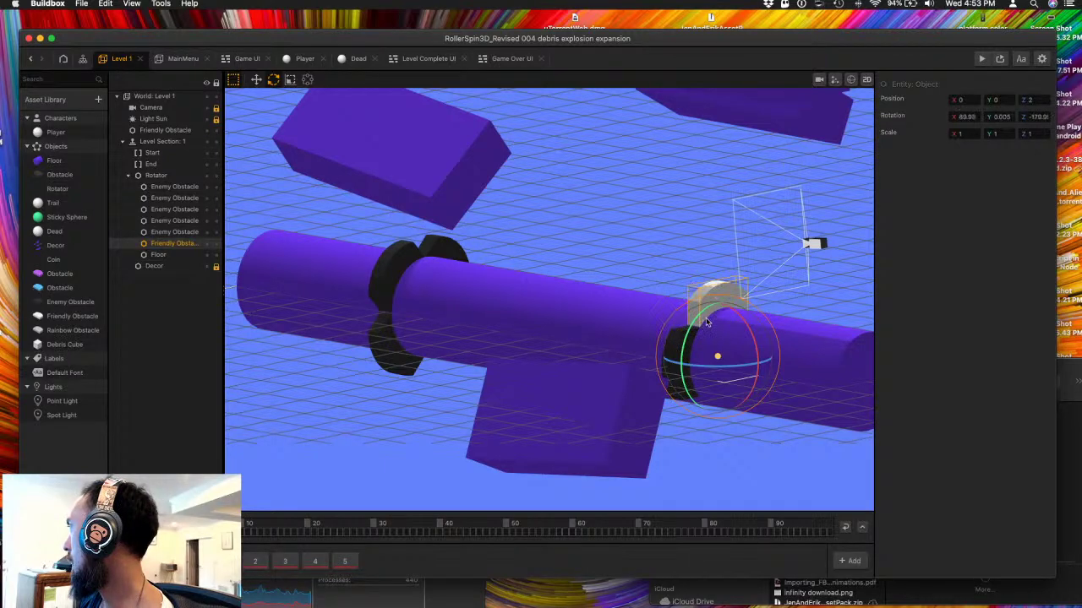
right_click_drag(705, 322, 497, 368)
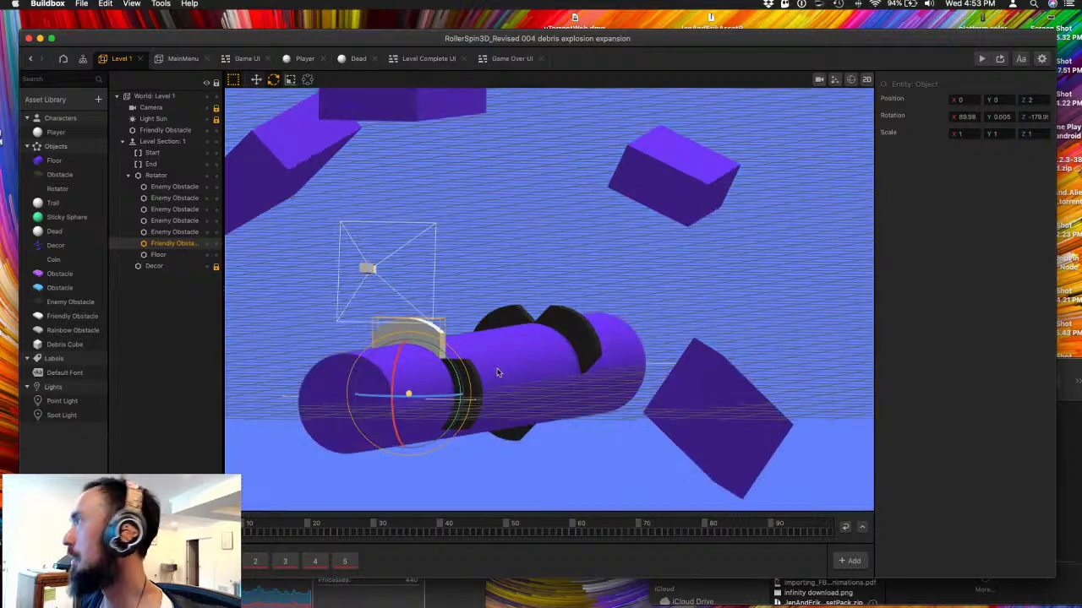
- Duplicate the near ring's Friendly Obstacle and rotate one of the two to the cylinder's underside
key("super+d")
right_click_drag(512, 380, 462, 397)
left_click_drag(384, 363, 392, 461)
right_click_drag(392, 462, 404, 395)
mouse_move(397, 387)
left_mouse_down()
mouse_move(379, 377)
mouse_move(372, 388)
mouse_move(391, 385)
left_mouse_up()
right_click_drag(392, 385, 395, 395)
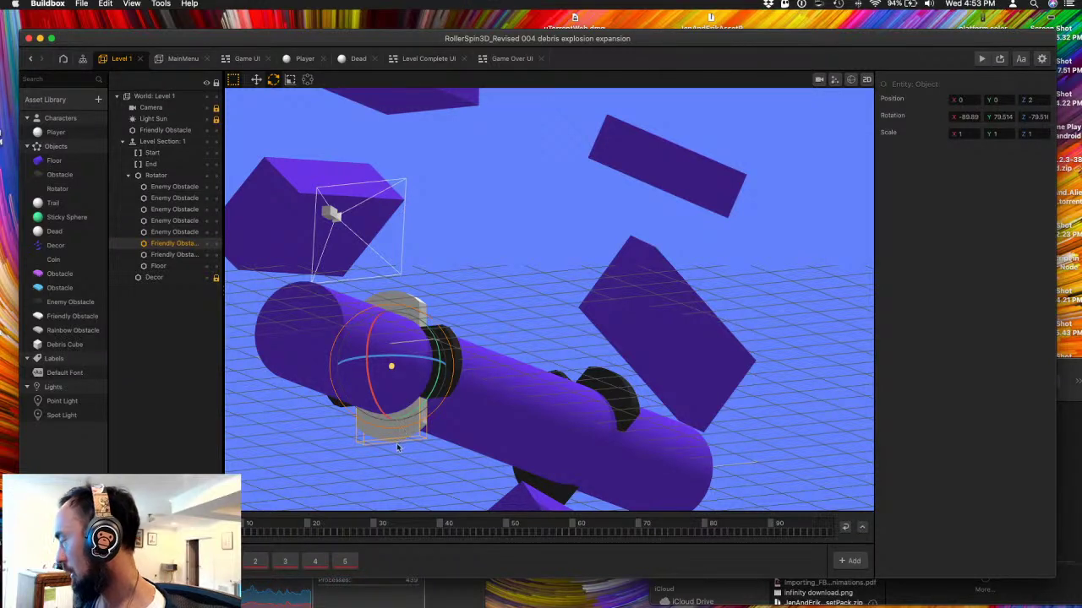
- Duplicate the lower Friendly Obstacle, move one to the far ring at Z -6 and rotate it into the gap there
key("super+d")
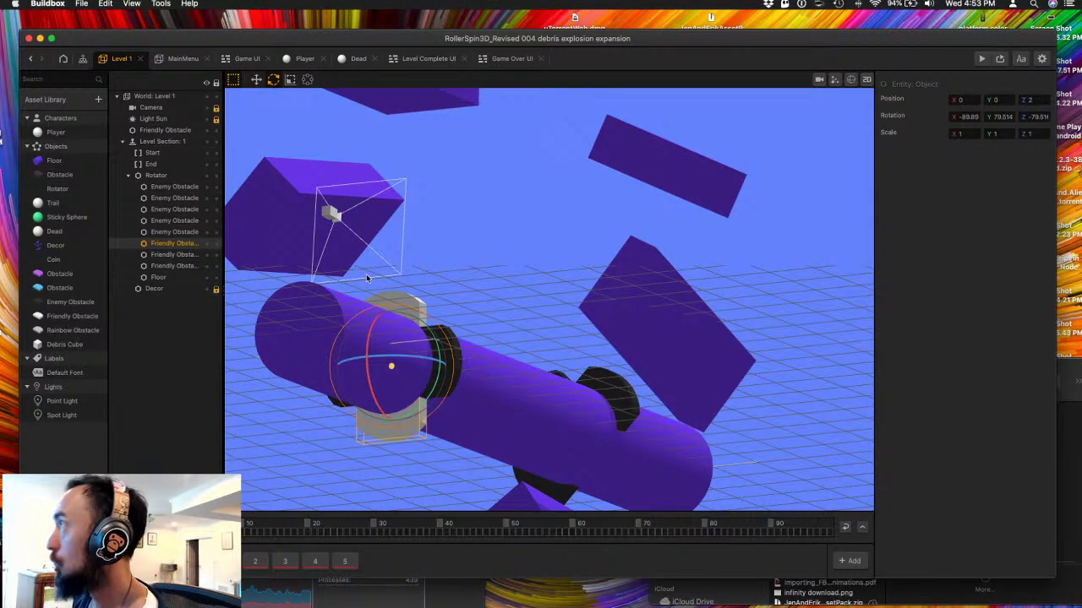
key("w")
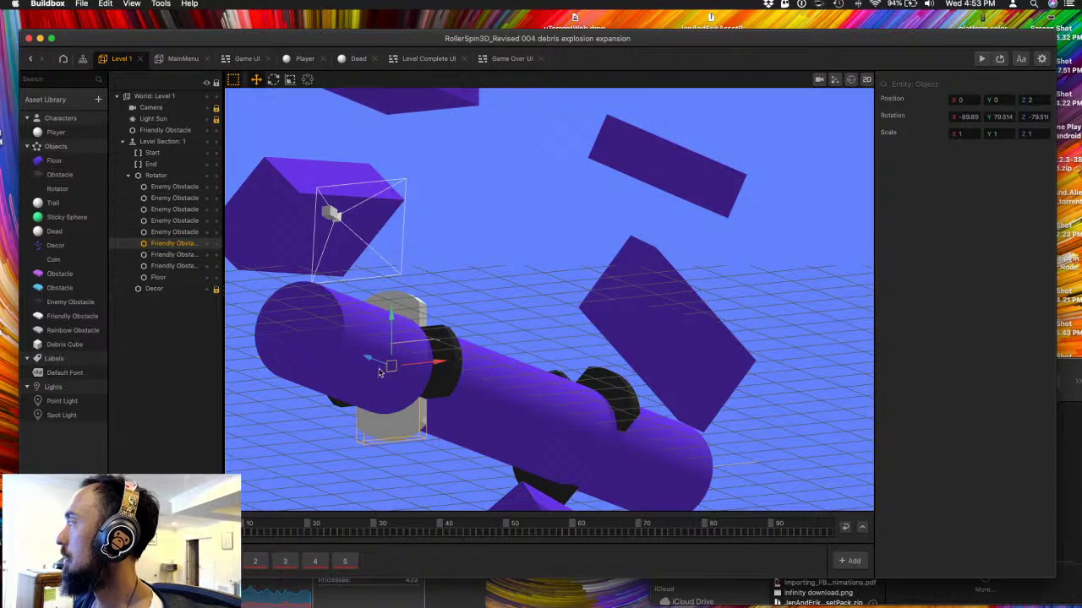
left_click_drag(377, 362, 604, 464)
key("e")
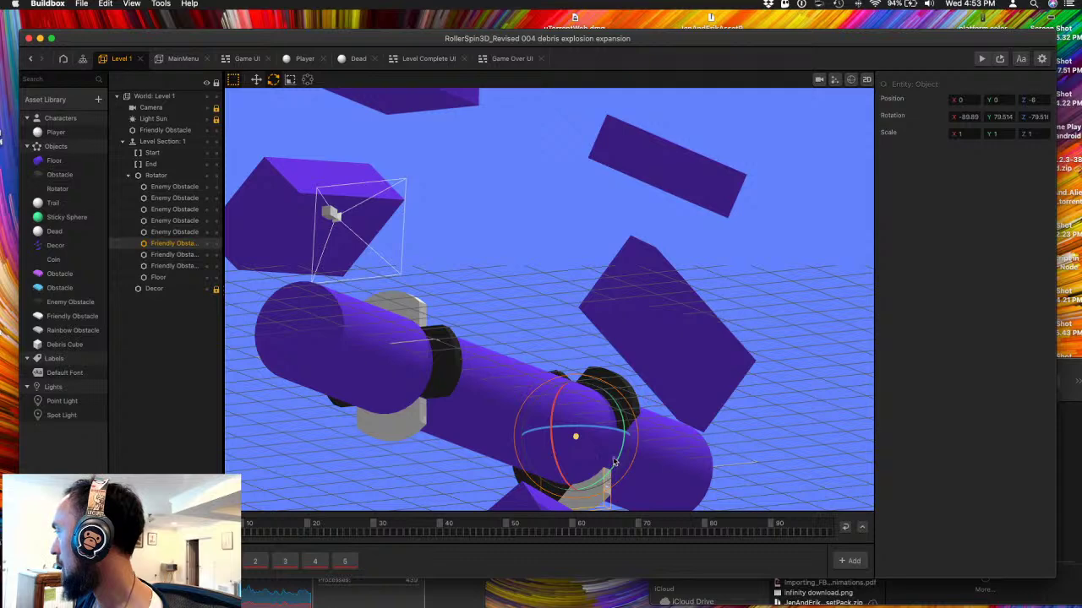
left_click_drag(613, 466, 619, 450)
right_click_drag(618, 449, 524, 334)
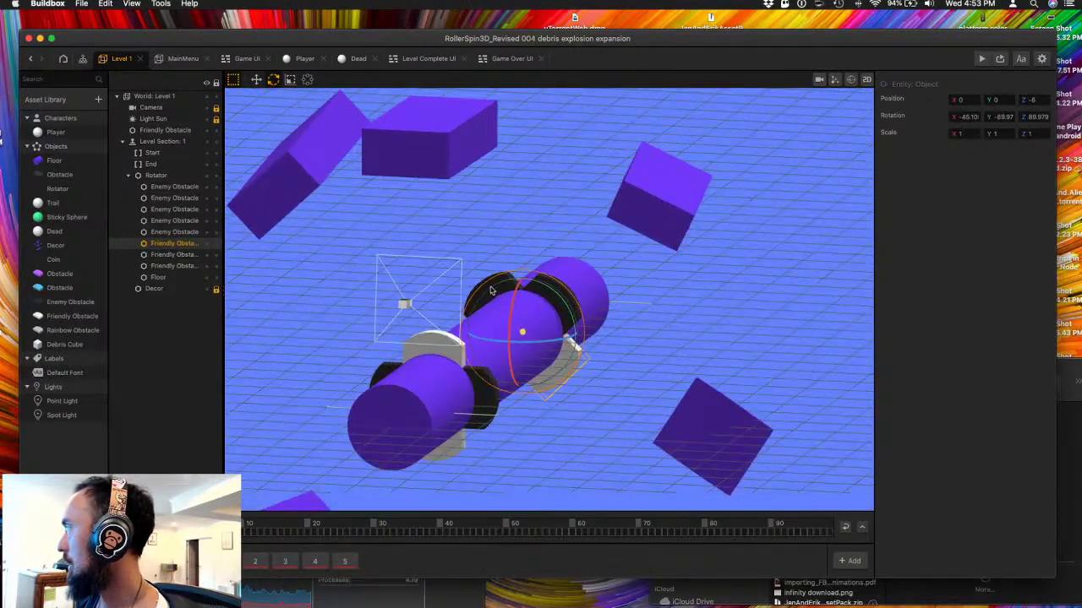
- Select the far ring's three Enemy Obstacles and its Friendly Obstacle and rotate them together until the Friendly Obstacle is on the upper side
left_click(571, 345)
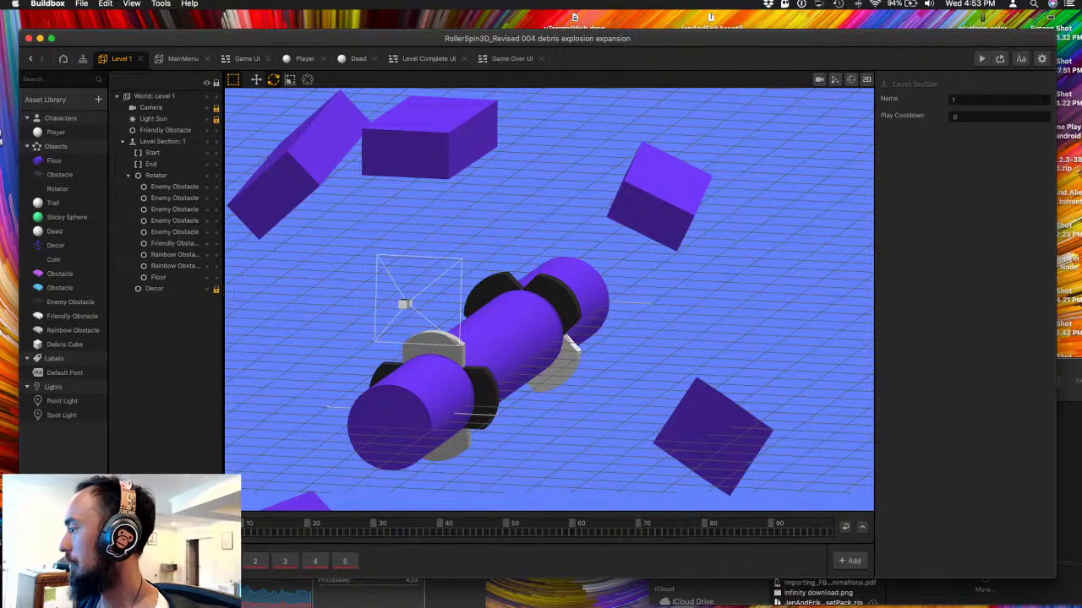
right_click_drag(546, 478, 543, 468)
left_click(524, 434)
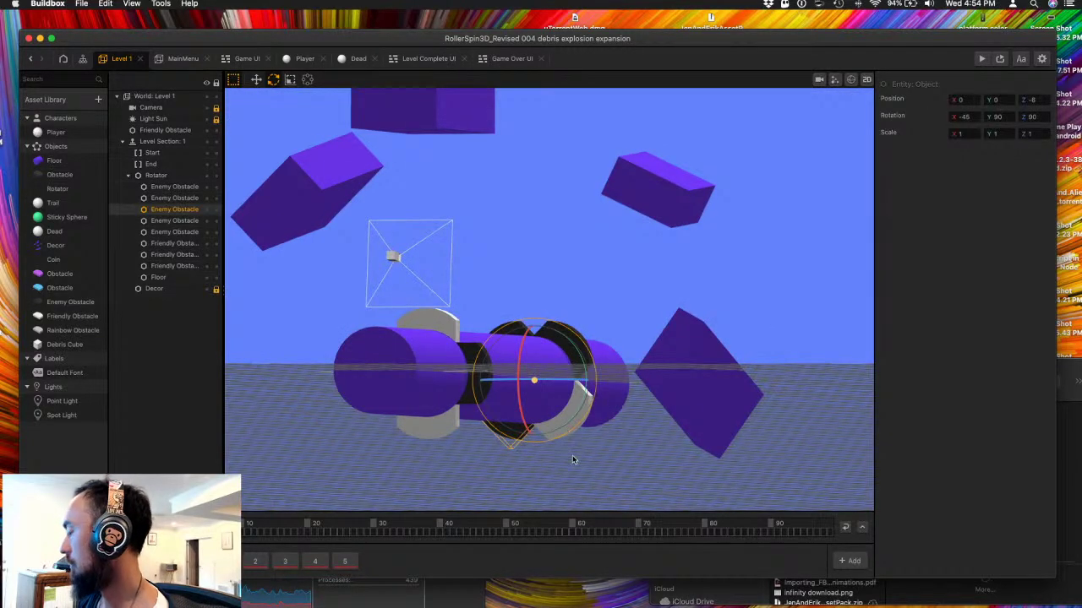
key("w")
left_click(569, 359, "shift")
left_click(573, 349, "shift")
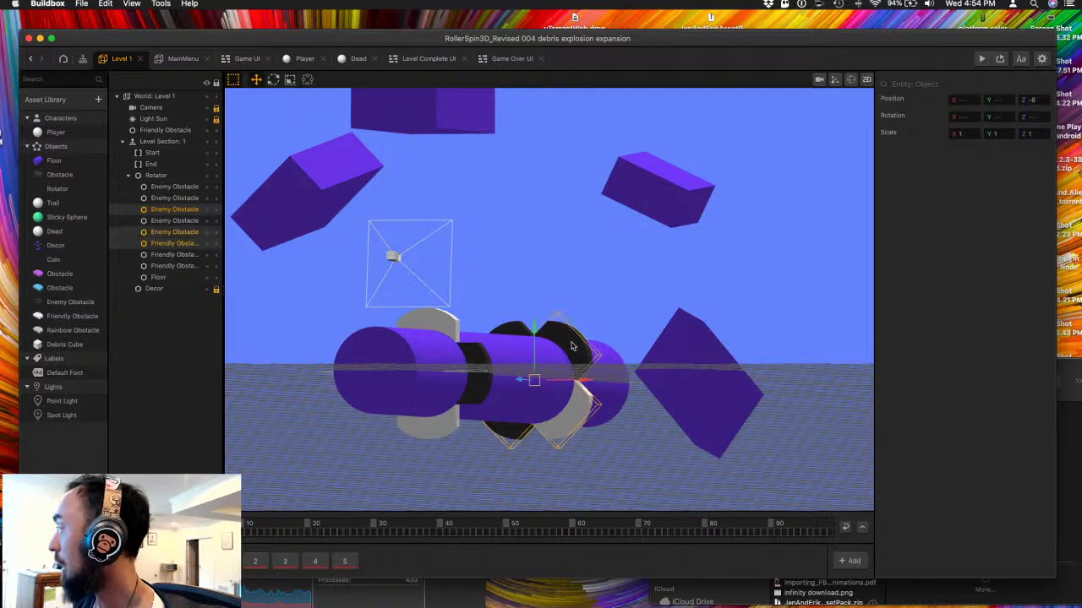
left_click(501, 333, "shift")
right_click_drag(501, 333, 464, 328)
key("e")
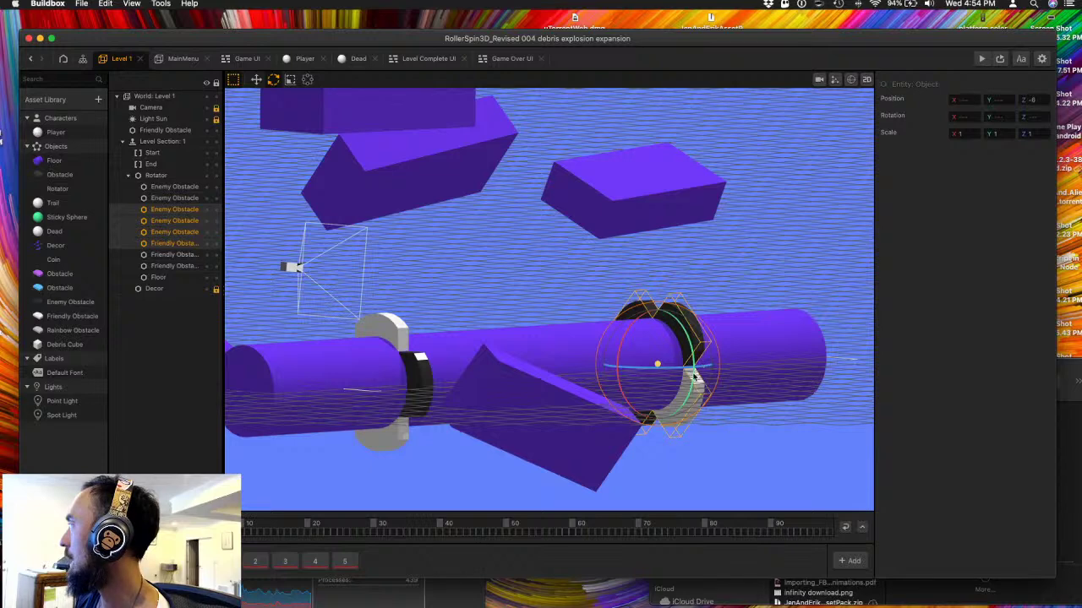
left_click_drag(691, 331, 682, 317)
right_click_drag(665, 294, 420, 507)
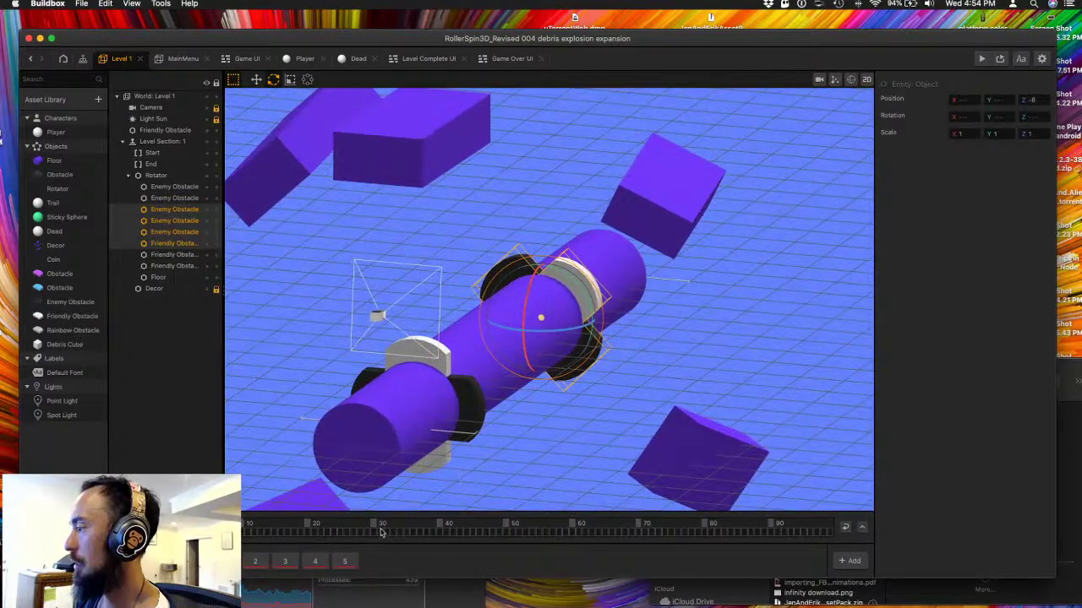
key("Escape")
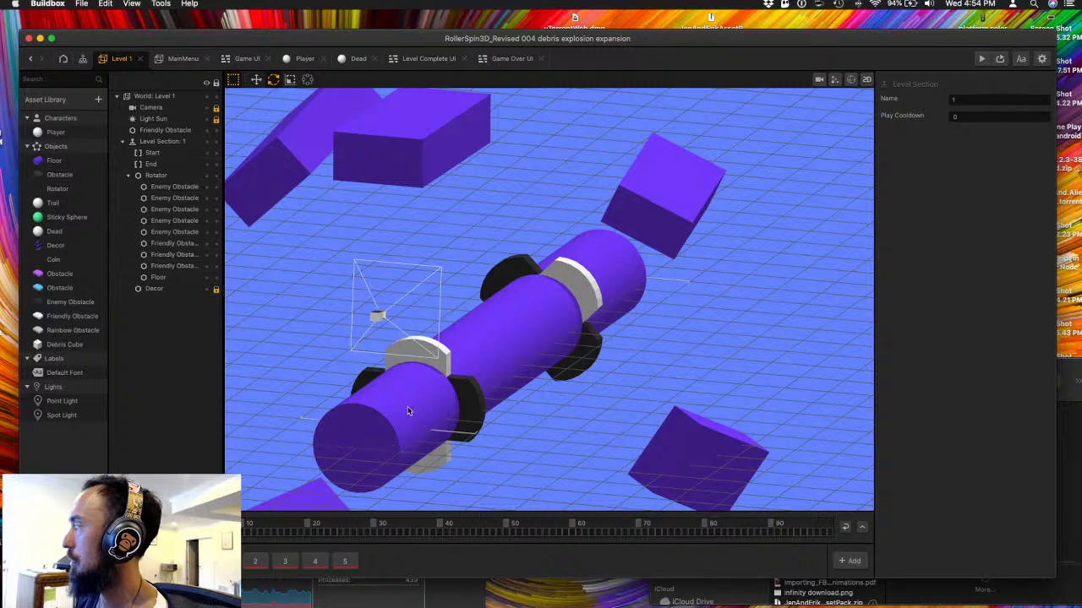
- Select the near ring's two Friendly and two Enemy Obstacles in section 1 and rotate them together around the cylinder
left_click(439, 367)
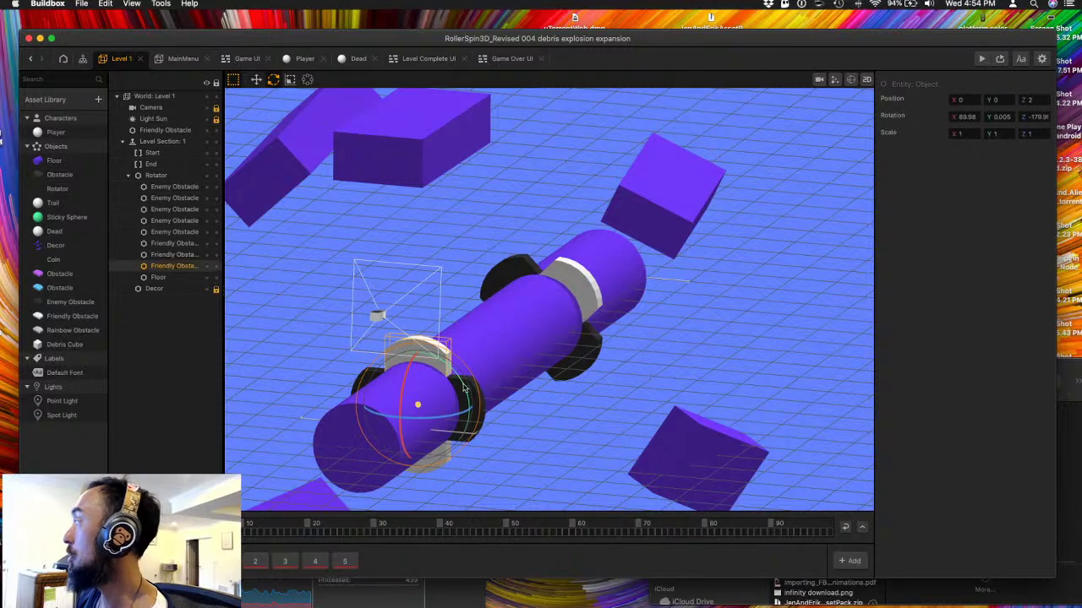
key("w")
left_click(437, 471, "shift")
left_click(372, 378, "shift")
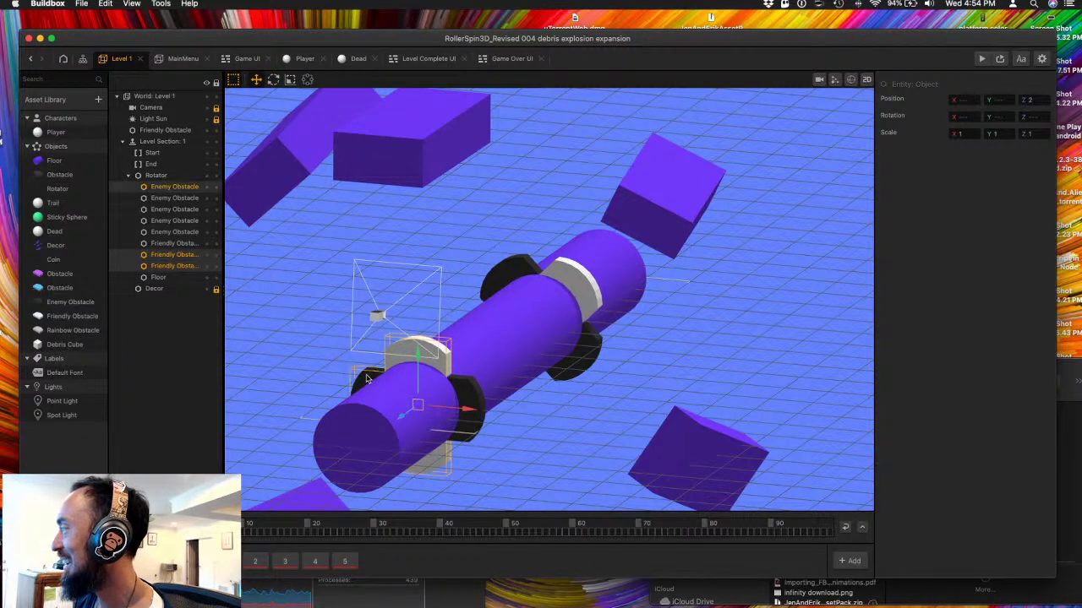
left_click(471, 400, "shift")
right_click_drag(490, 431, 429, 432)
key("e")
left_click_drag(430, 432, 392, 346)
key("Escape")
- In level section 2, select the near ring's two Enemy and two Friendly Obstacles and rotate them together around the cylinder
right_click_drag(414, 422, 457, 420)
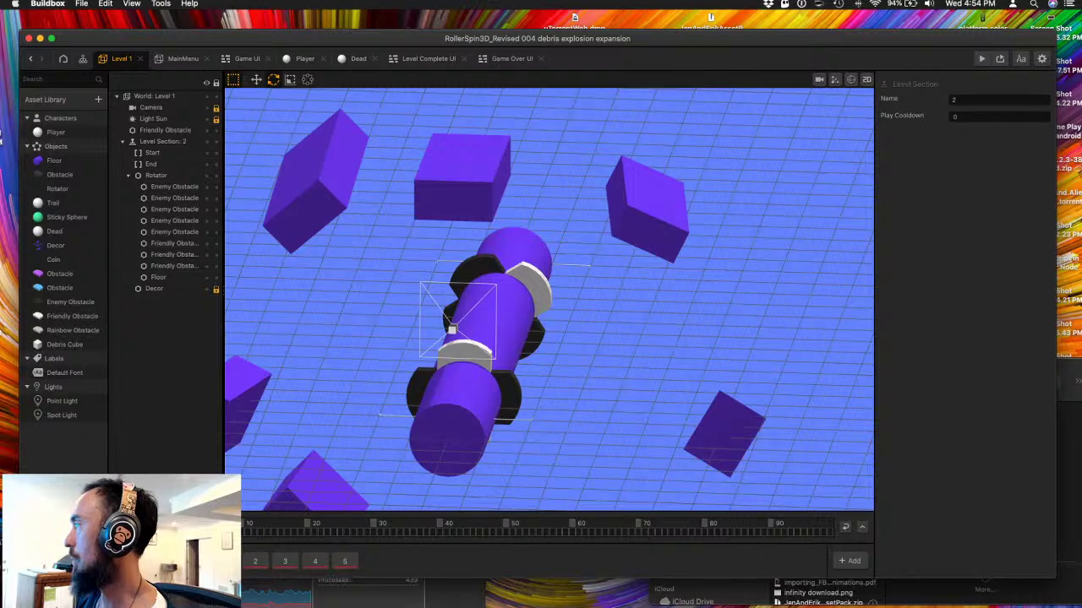
left_click(486, 422)
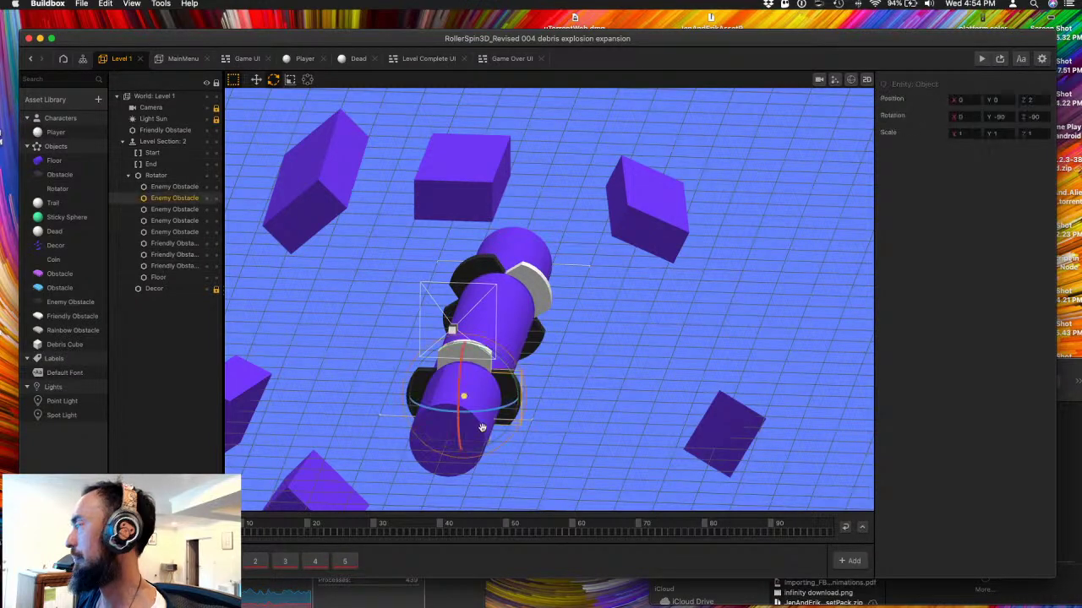
right_click_drag(485, 423, 502, 429)
key("w")
left_click(473, 393, "shift")
left_click(499, 442, "shift")
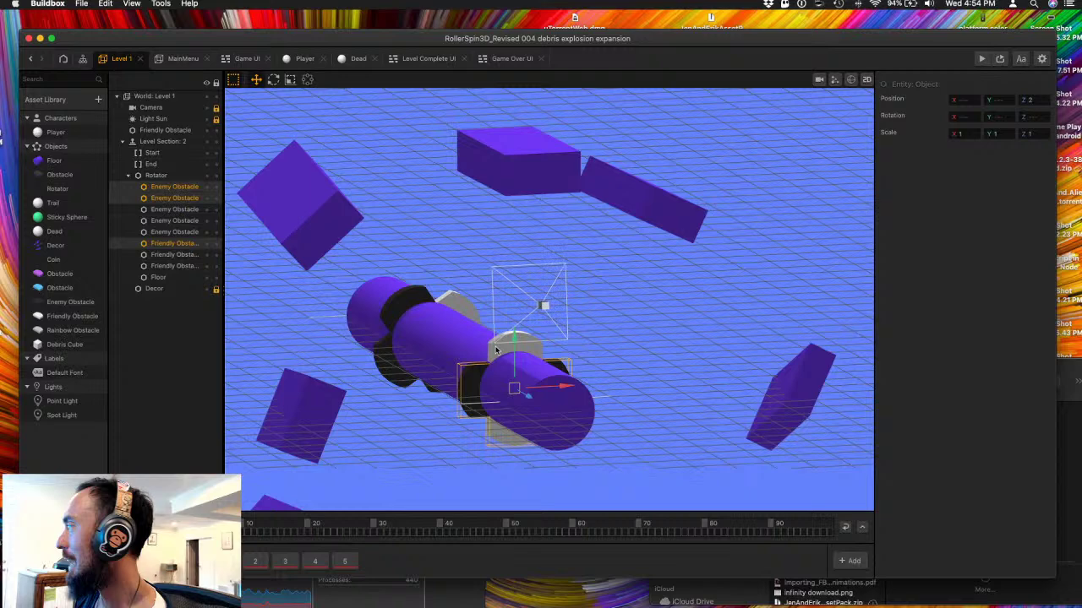
left_click(469, 376, "shift")
key("e")
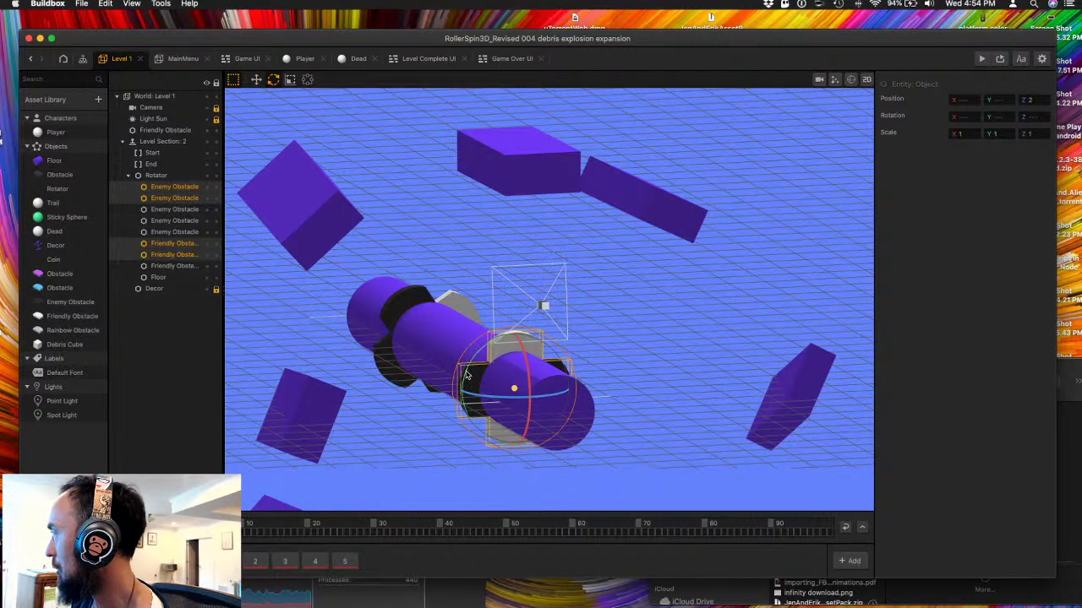
right_click_drag(466, 347, 440, 429)
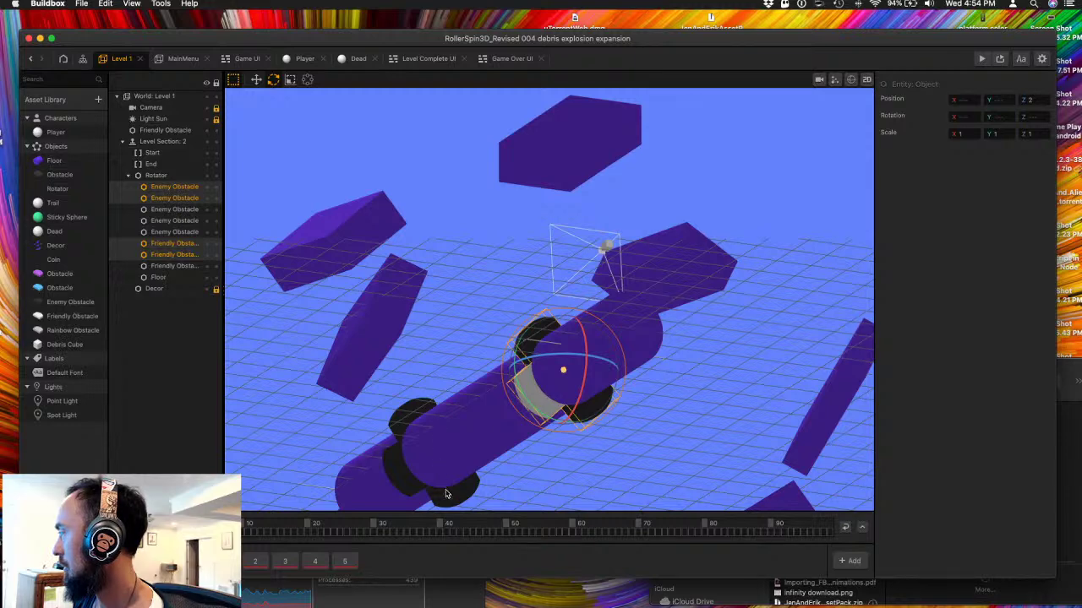
- Select the far ring's three Enemy Obstacles and its Friendly Obstacle in section 2 and rotate them together around the cylinder
left_click(440, 433)
key("w")
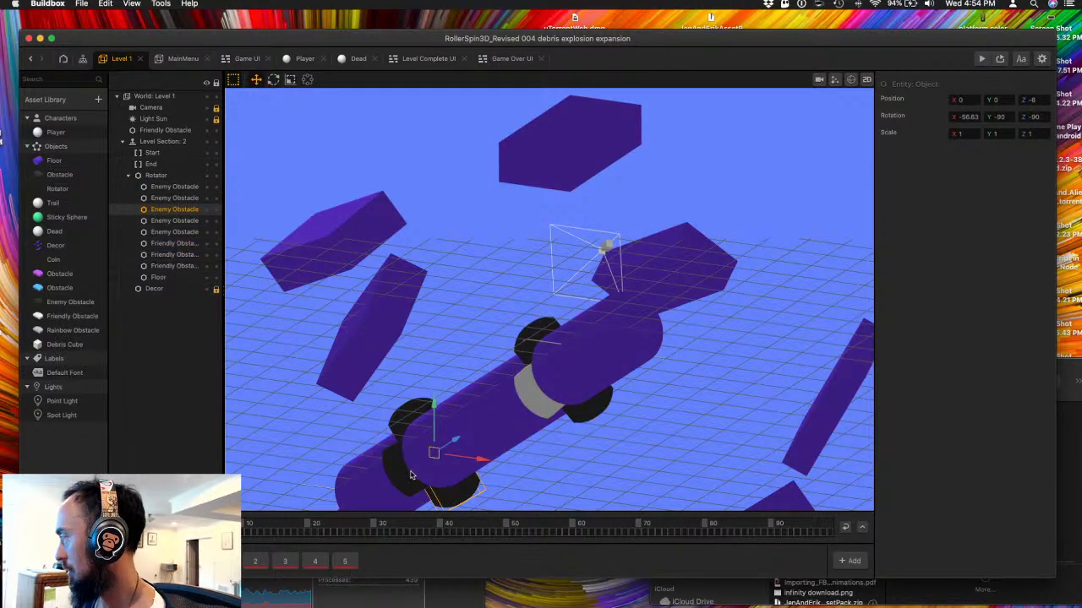
left_click(407, 479, "shift")
right_click_drag(379, 381, 375, 428)
left_click(414, 345, "shift")
left_click(478, 326, "shift")
key("e")
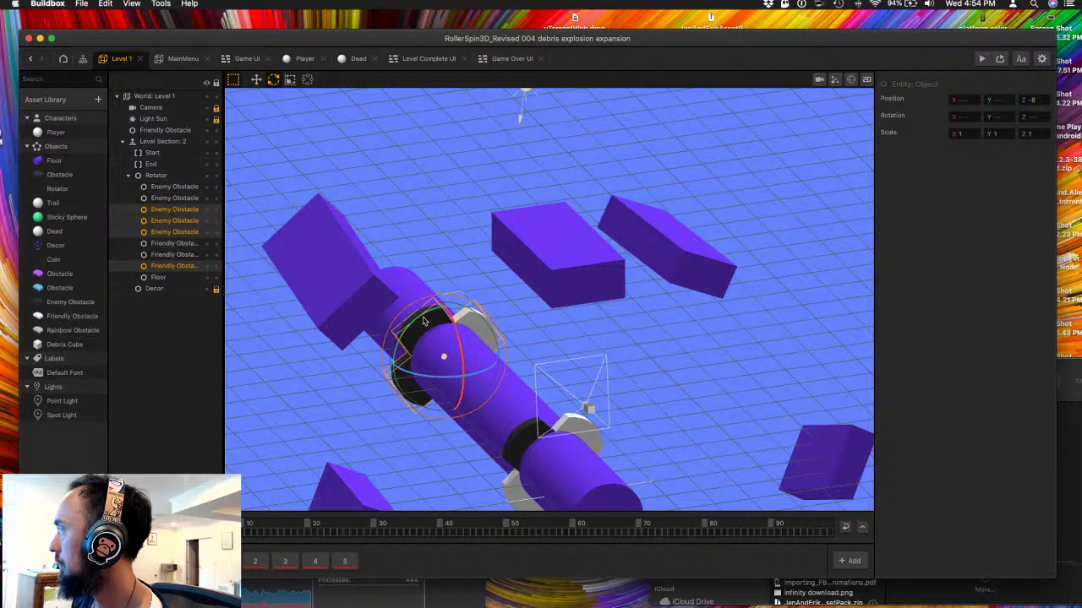
left_click_drag(425, 319, 391, 439)
left_click(332, 445)
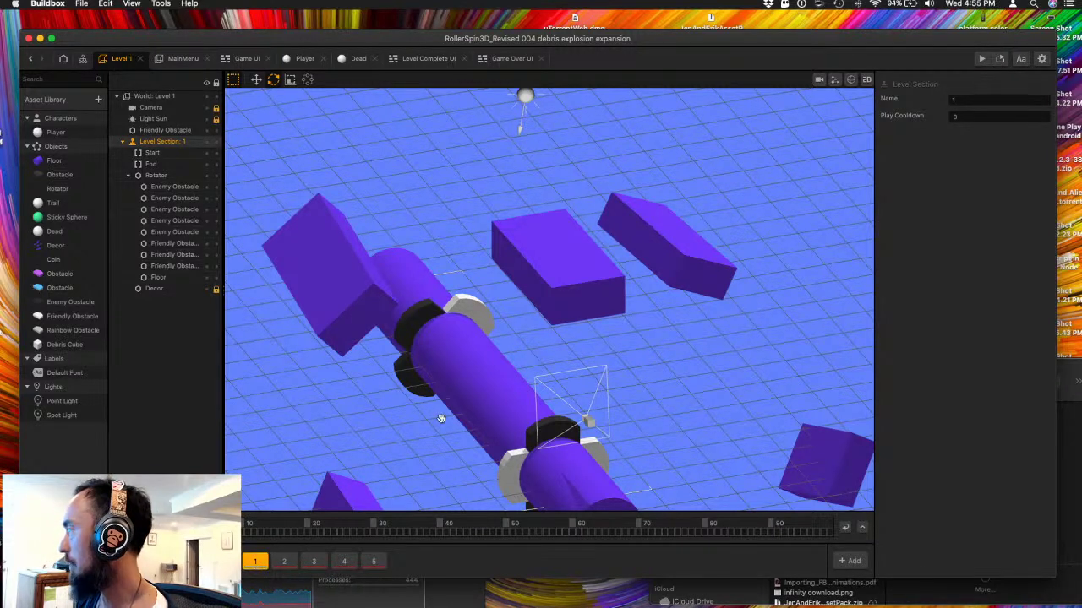
- Rename the active level section, labelled 1, as 4
left_click(980, 99)
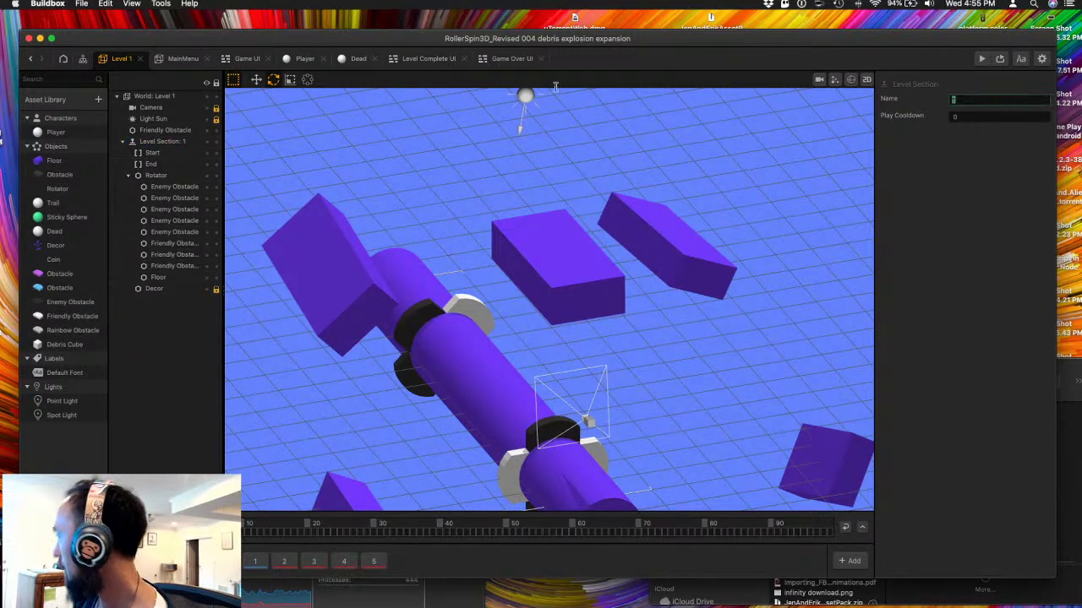
key("Return")
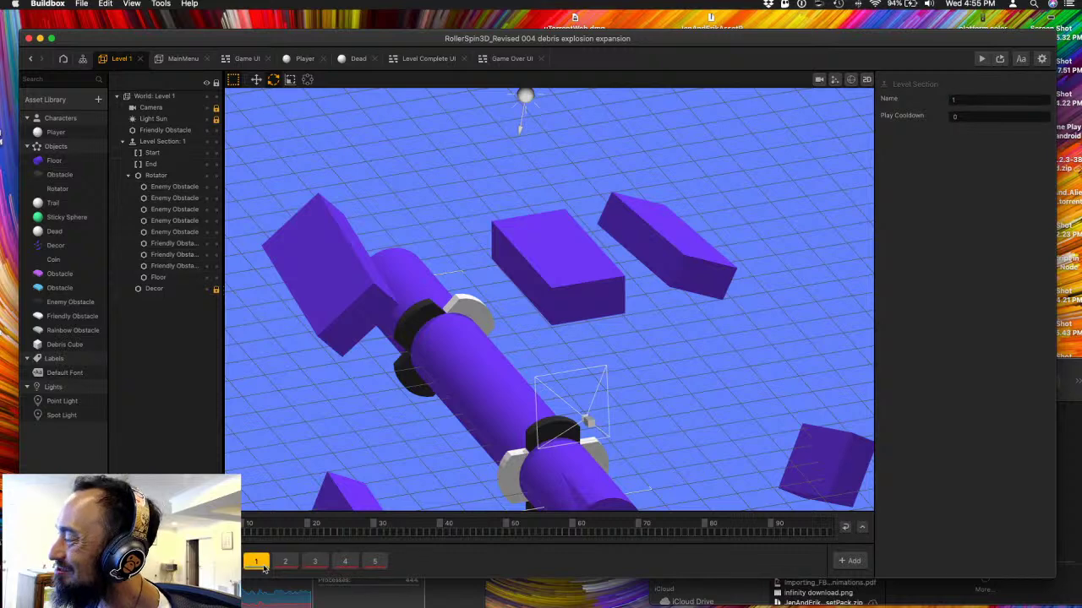
left_click(968, 99)
key("Return")
right_click_drag(345, 451, 406, 422)
left_click(504, 416)
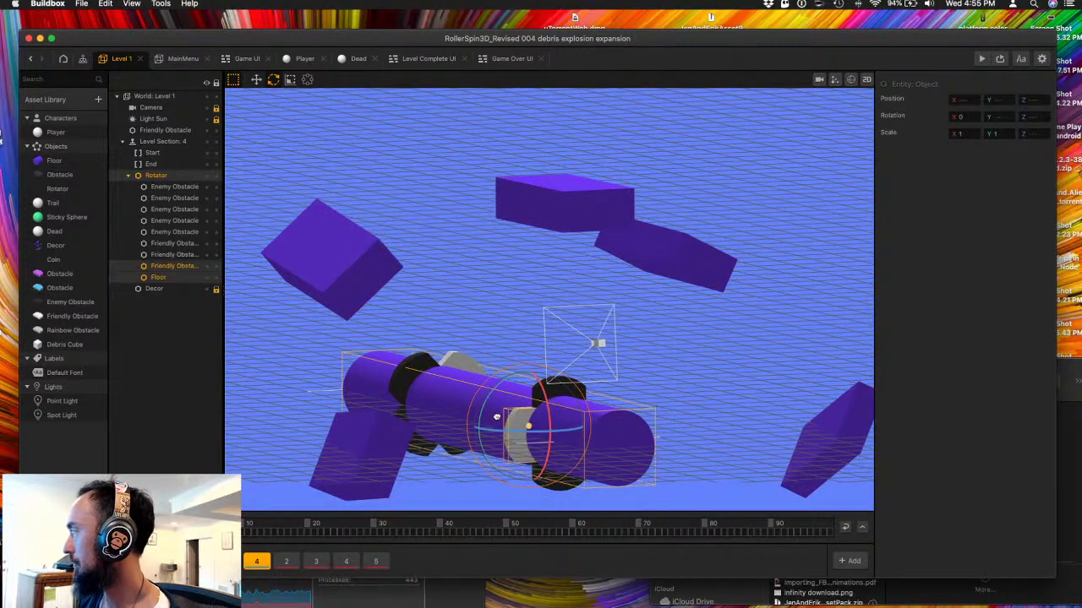
right_click_drag(496, 416, 488, 427)
key("Escape")
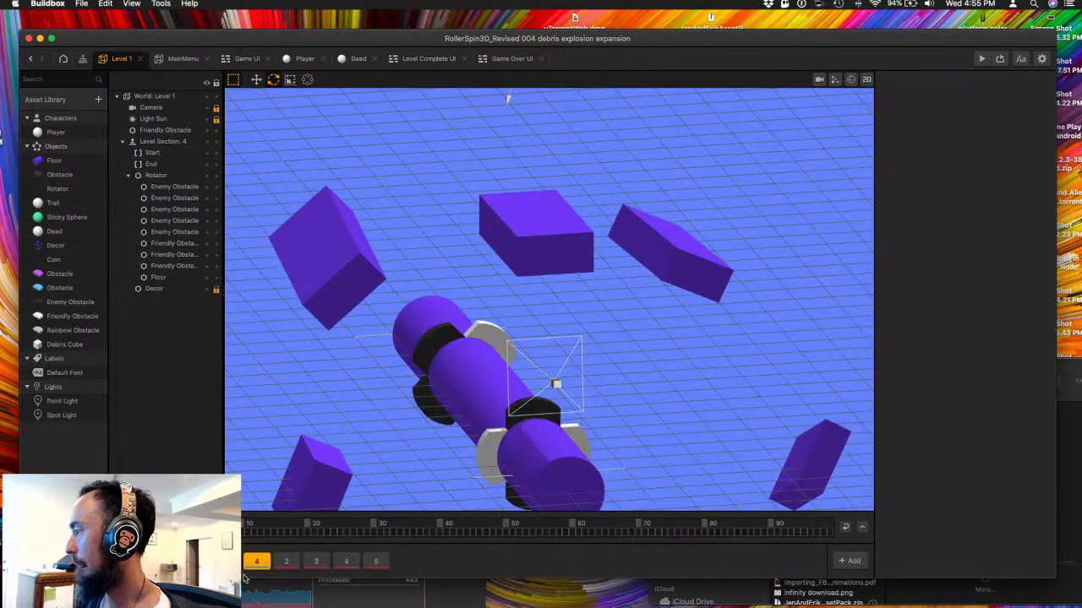
- Duplicate the reworked level section 4 five times
left_click(263, 563)
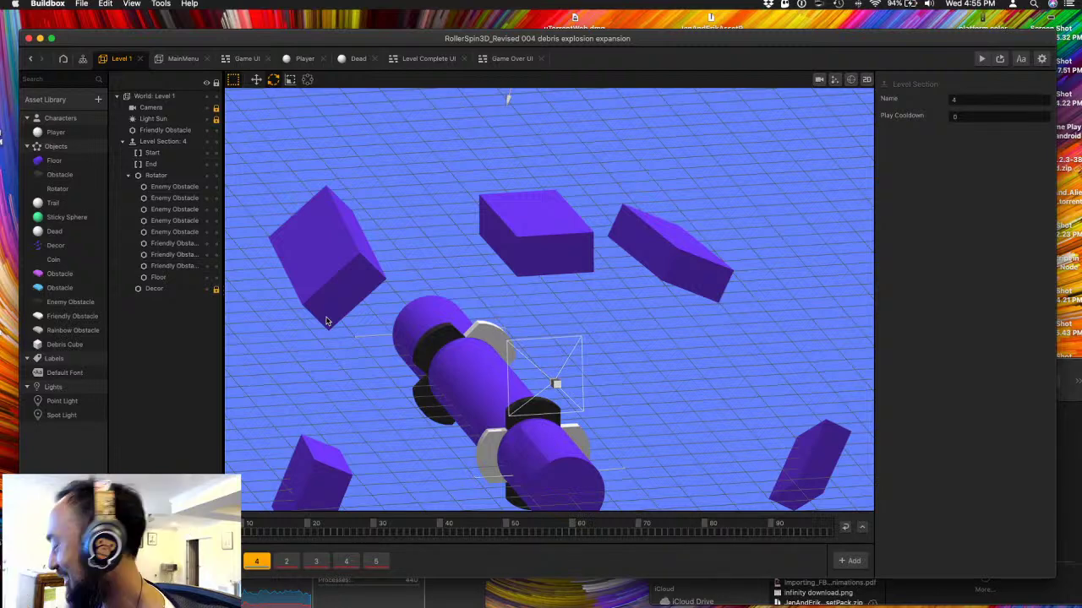
key("super+d")
key("super+d")
key("super+d")
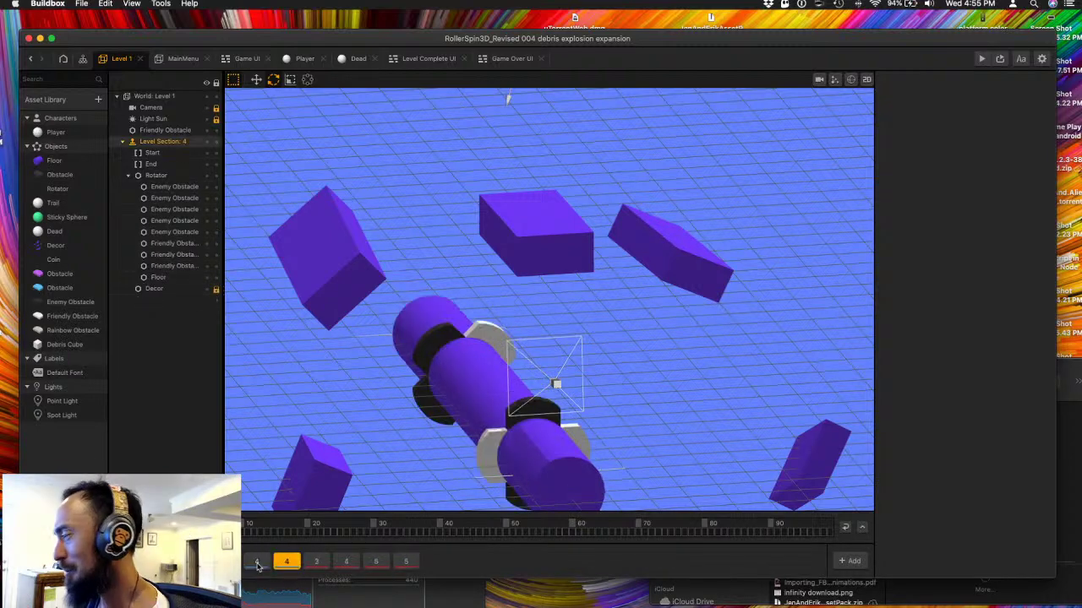
key("super+d")
key("super+d")
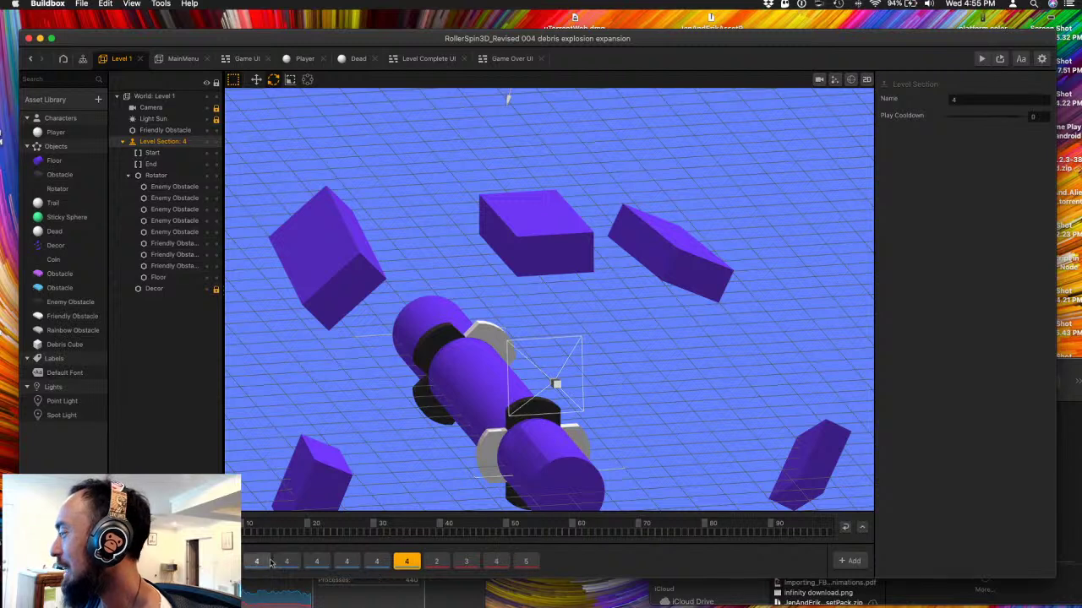
- Rename the first two copies of level section 4 as 5 and 6
left_click(286, 562)
double_click(997, 99)
type("5")
key("Tab")
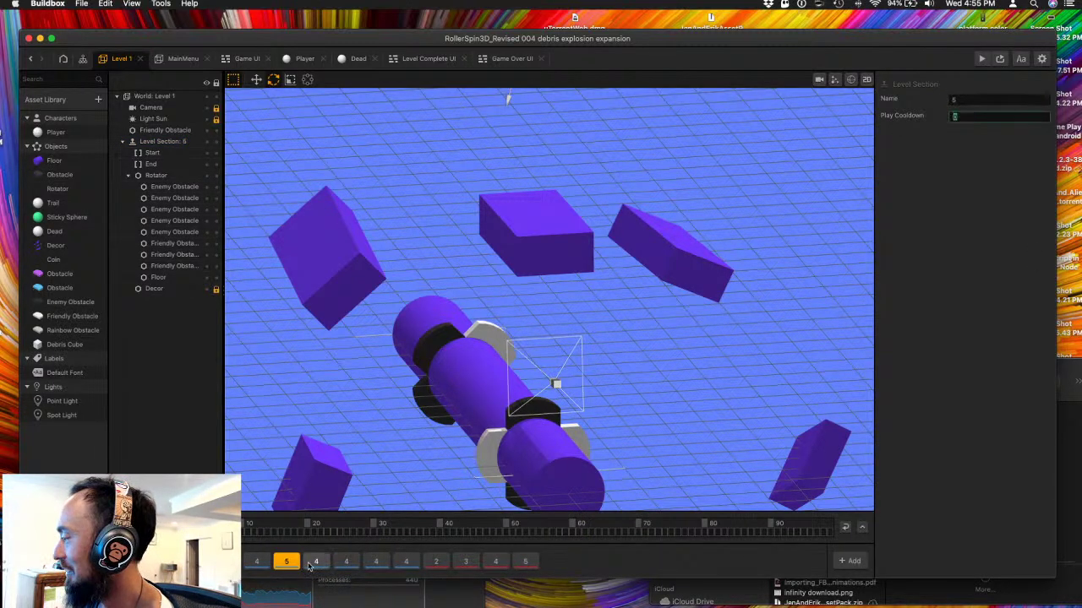
left_click(313, 562)
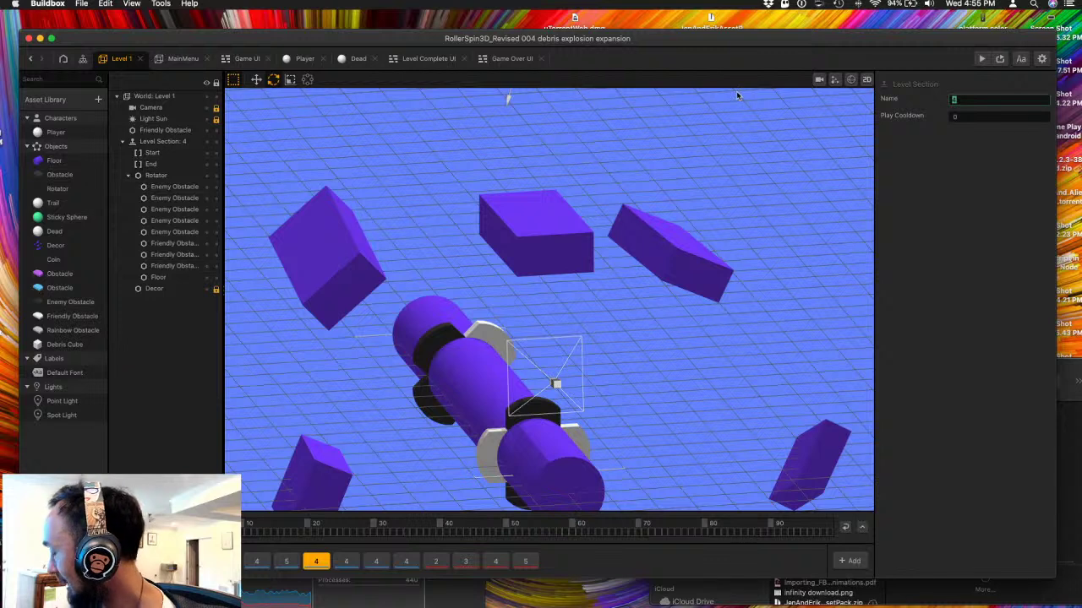
type("6")
key("Tab")
- Rename the third and fourth copies of level section 4 as 7 and 8
left_click(345, 562)
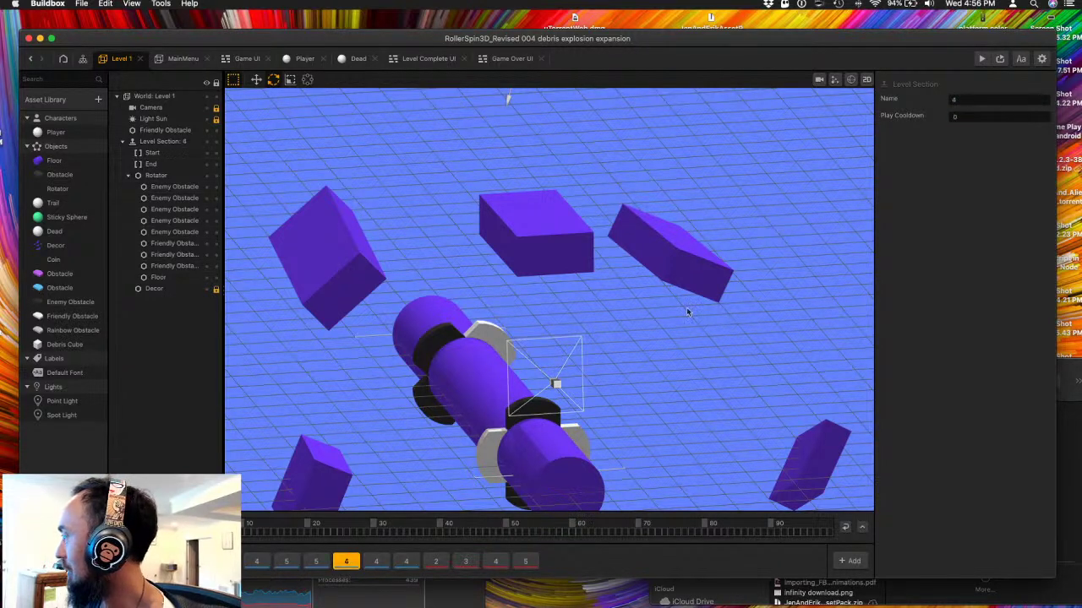
double_click(969, 100)
type("7")
key("Tab")
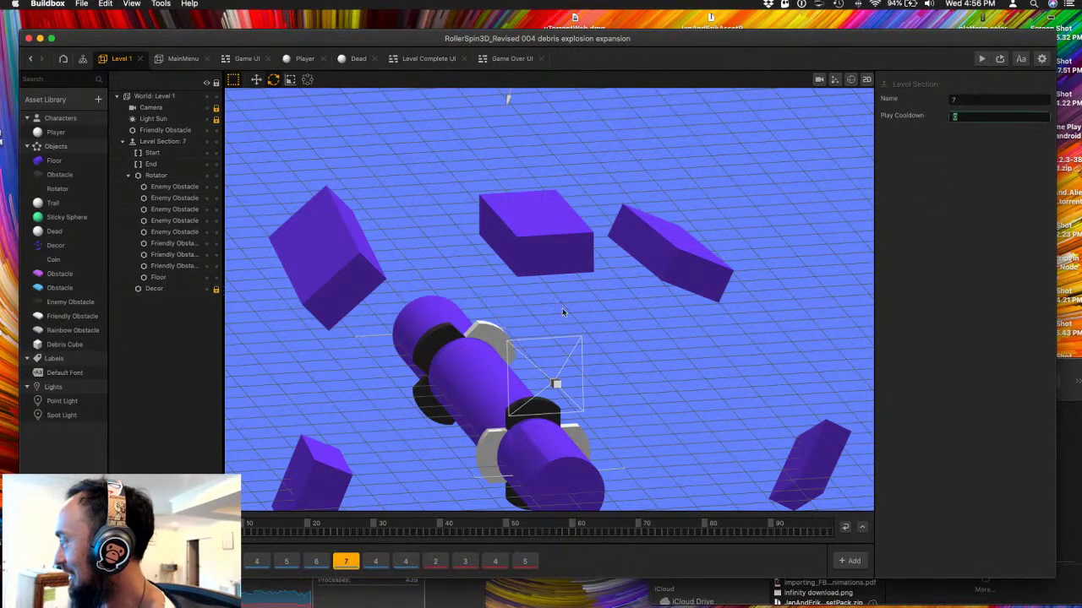
left_click(375, 562)
double_click(990, 100)
type("8")
key("Tab")
- Rename the last copy of level section 4 as 9
left_click(406, 562)
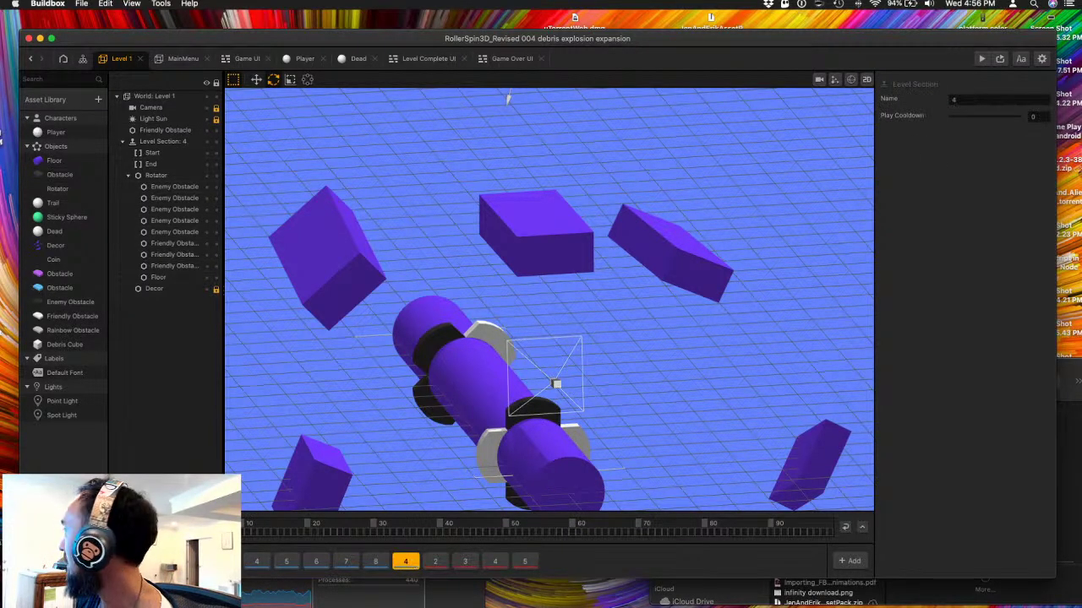
double_click(972, 100)
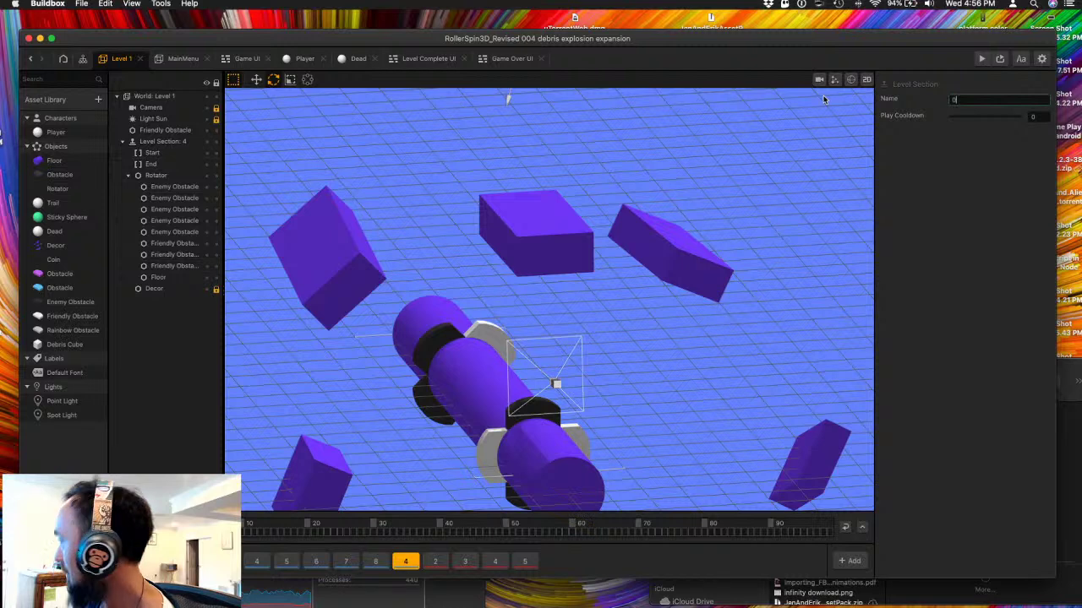
type("9")
key("Return")
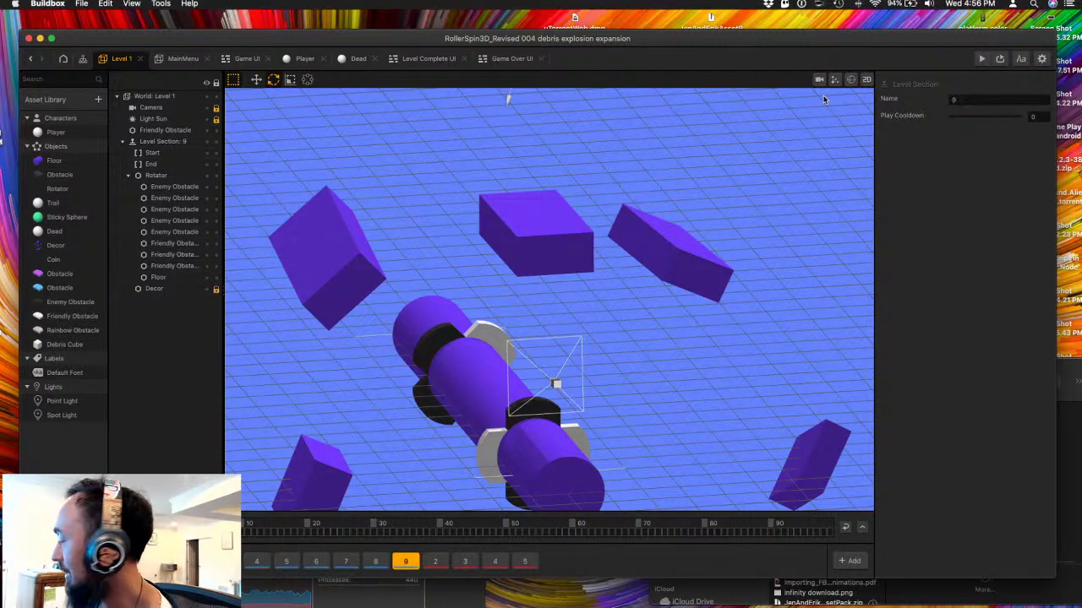
- Duplicate level section 9, rename the copy as 10 and save the project
key("super+d")
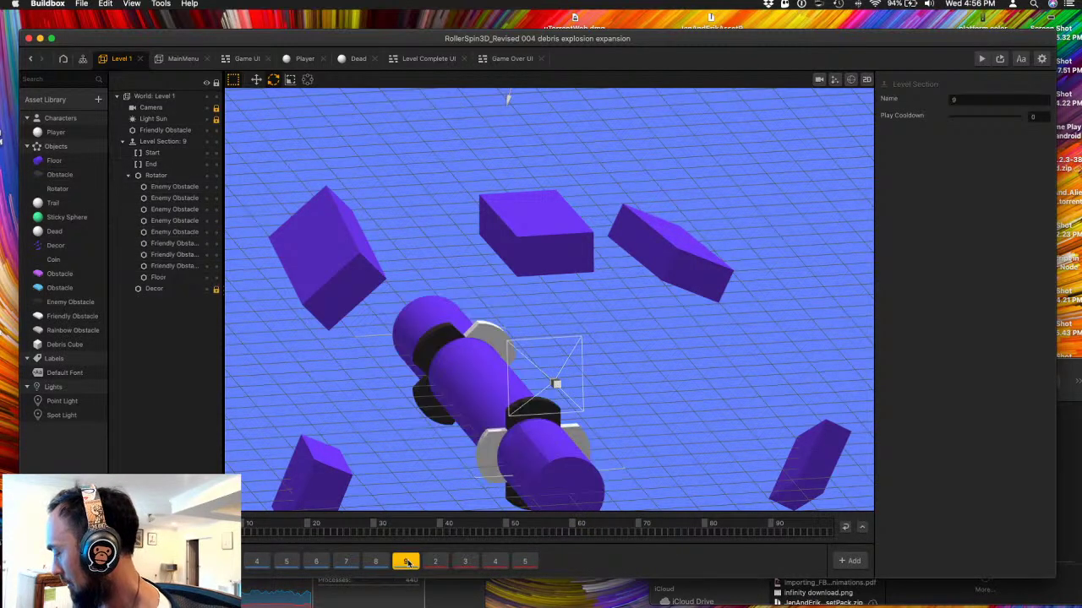
double_click(980, 100)
type("10")
key("Tab")
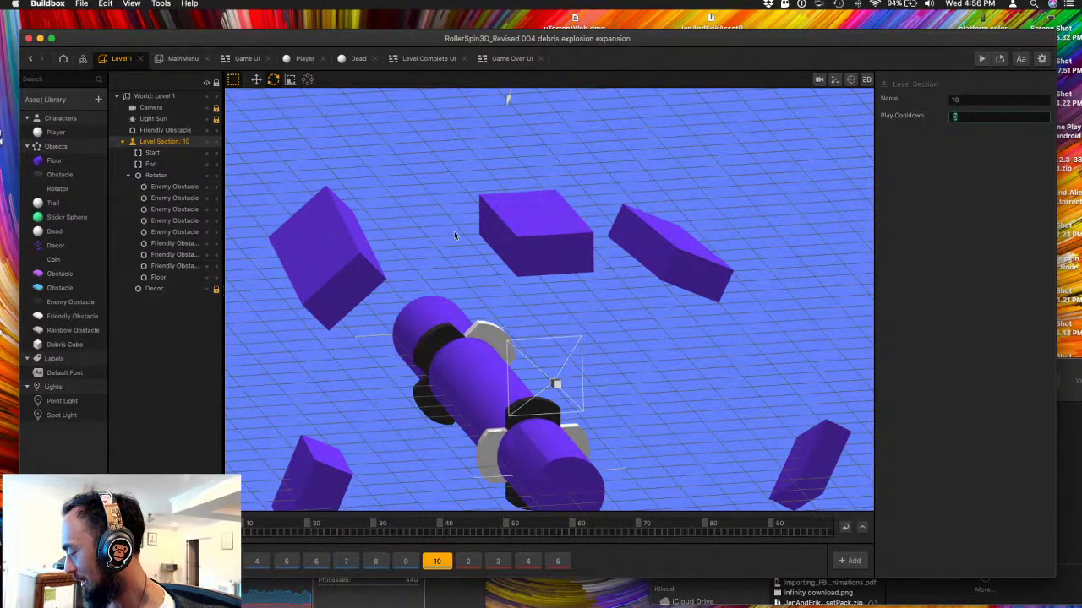
key("super+s")
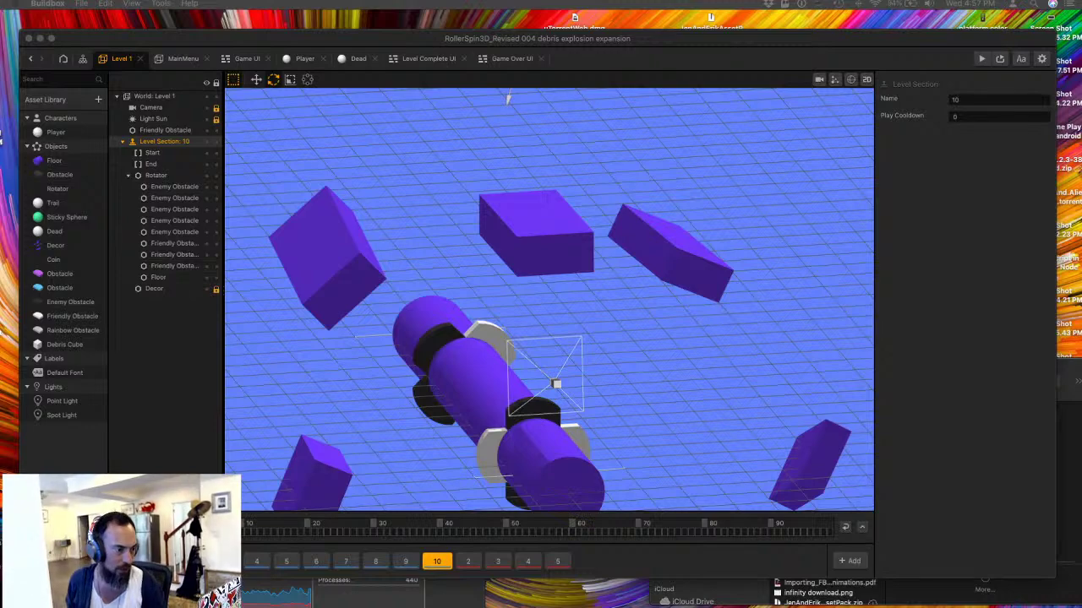
key("ctrl+Up")
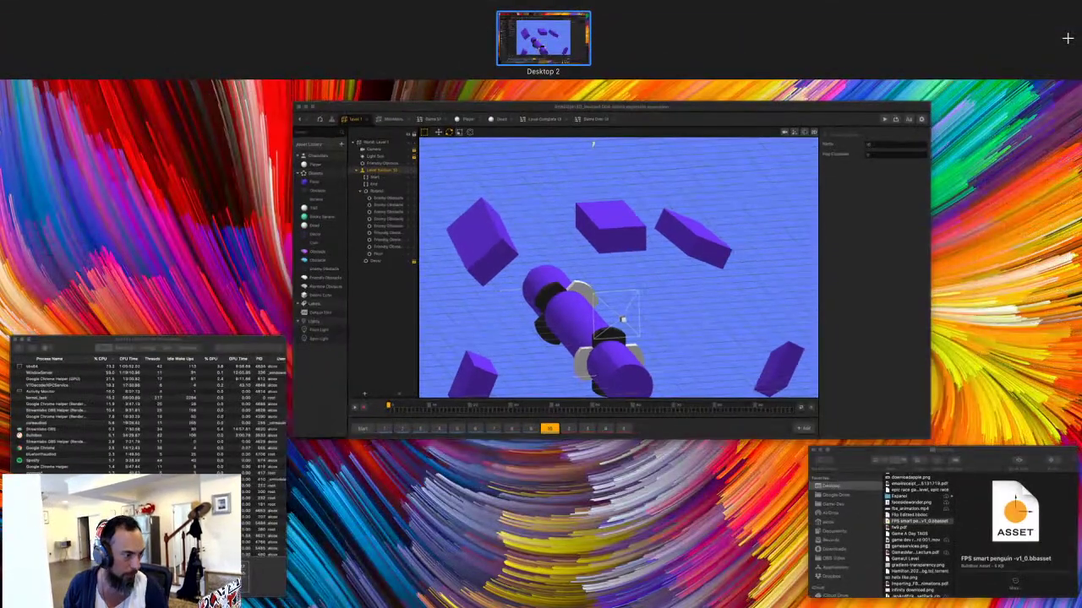
left_click(592, 143)
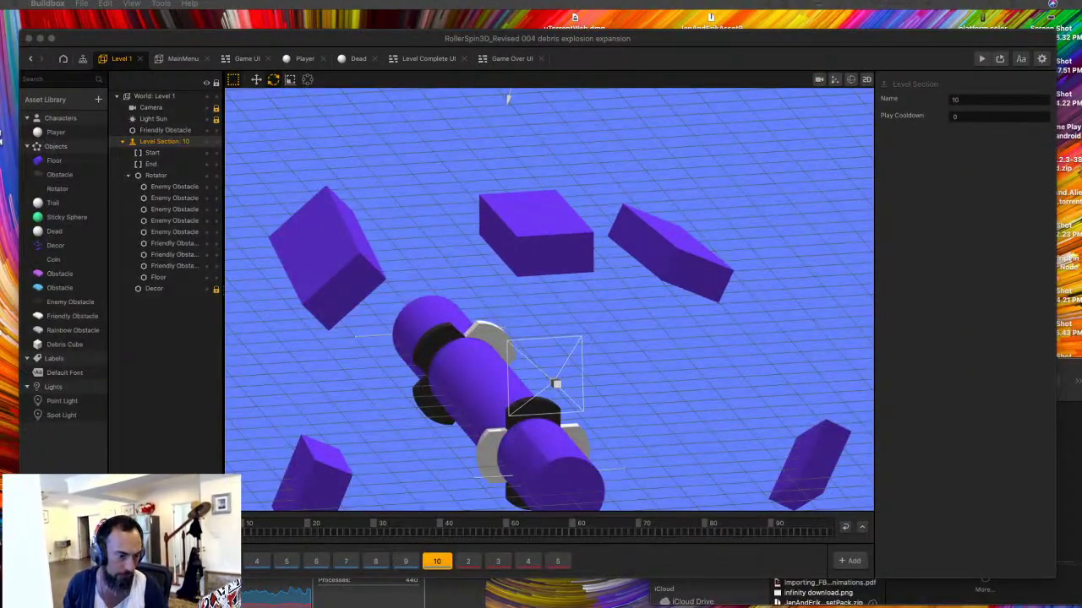
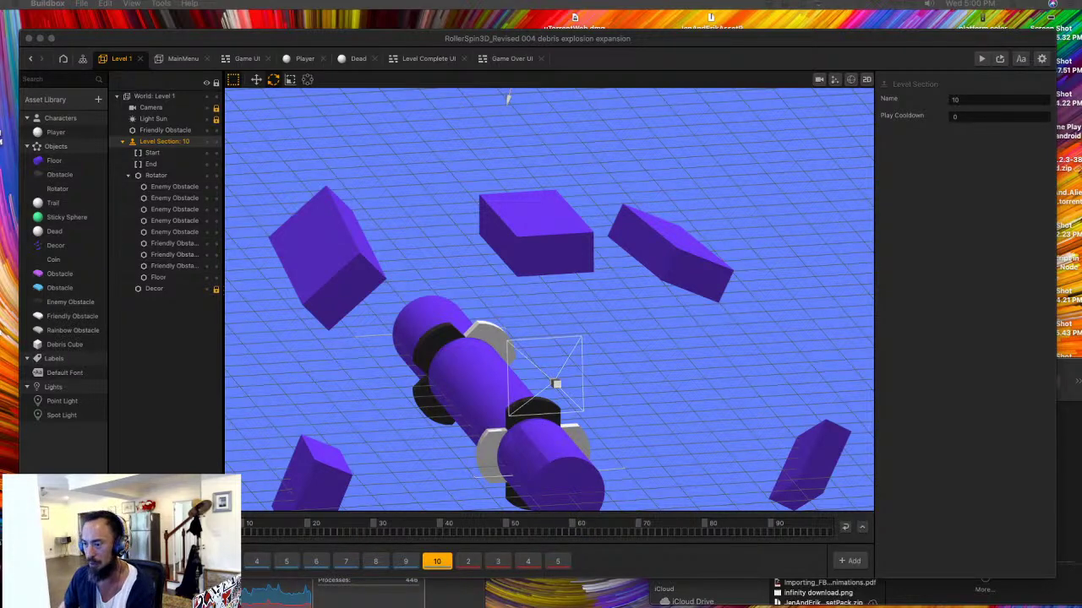
- Open level section 4 and select the three Enemy Obstacles of its far ring
left_click(258, 562)
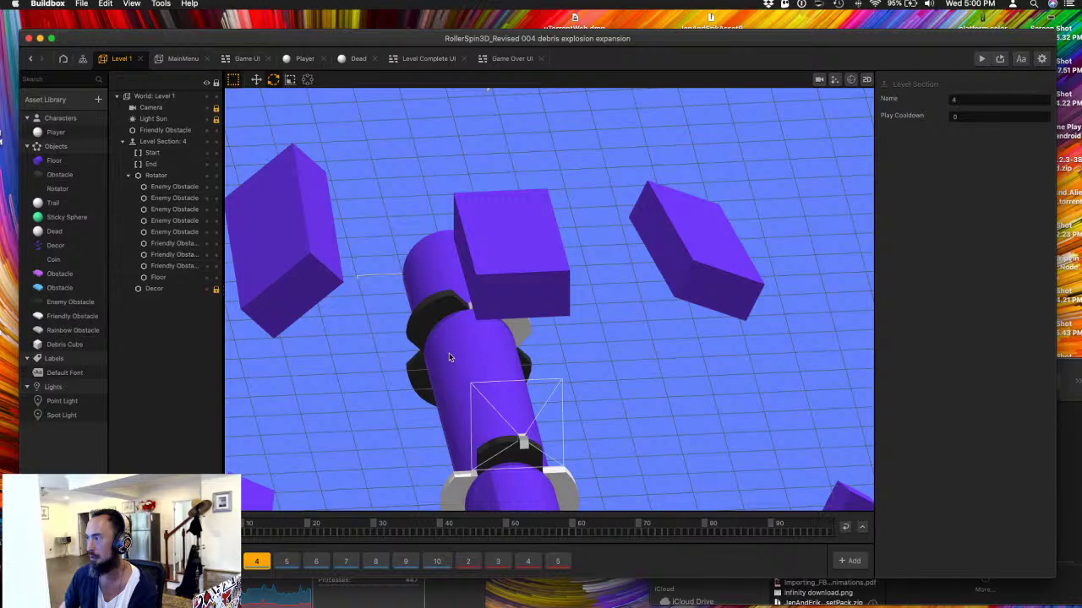
left_click(431, 446)
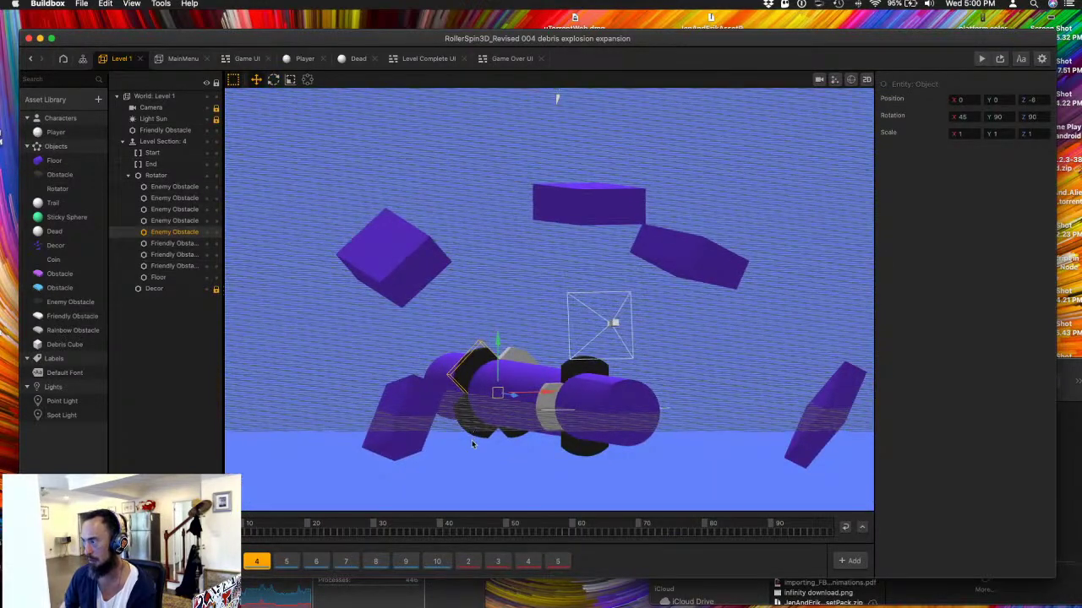
left_click(479, 436, "shift")
left_click(507, 433, "shift")
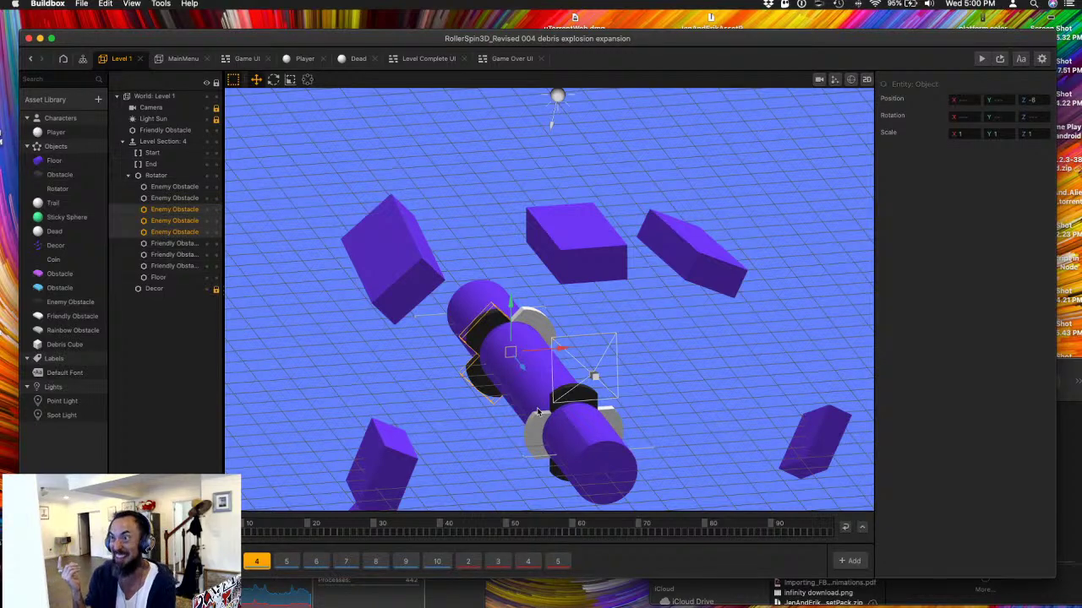
scroll(537, 412, "up", 3)
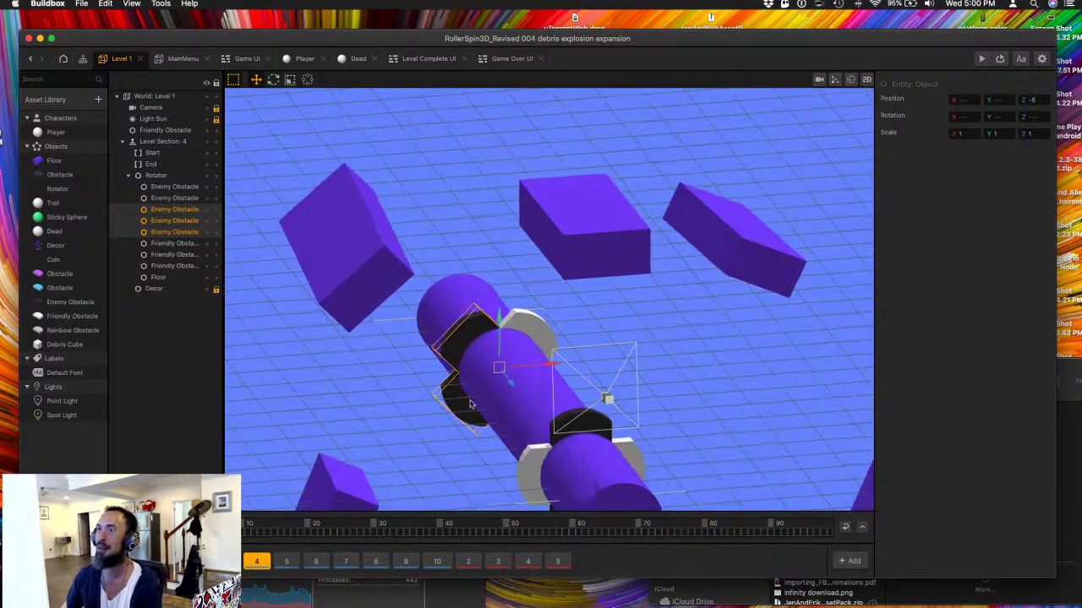
- Open the Enemy Obstacle asset's node map and examine its collision, random and color animation nodes
left_click(53, 302)
double_click(54, 304)
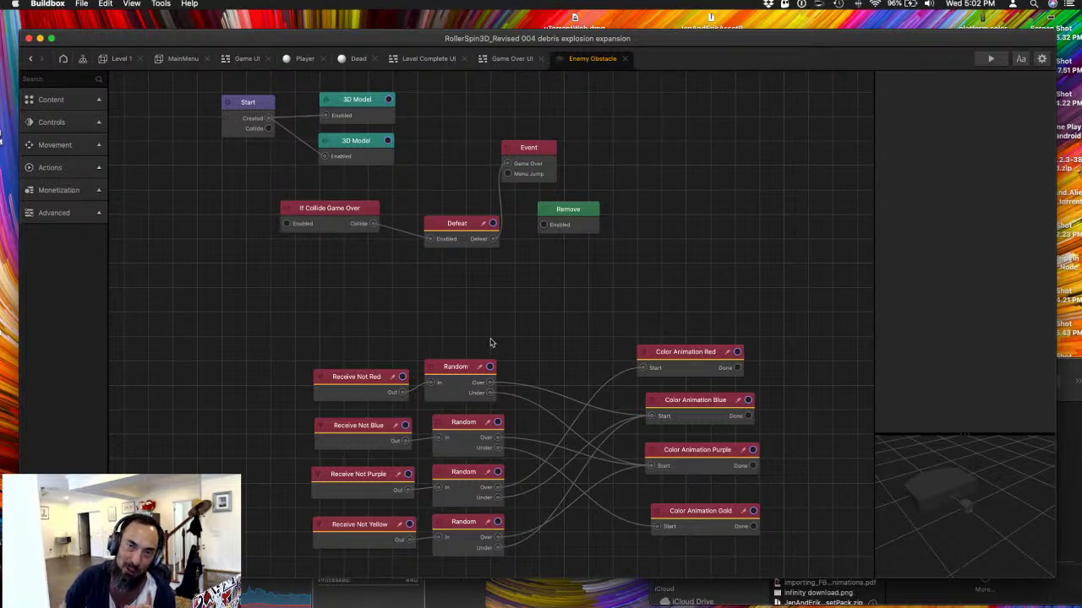
scroll(492, 343, "up", 1)
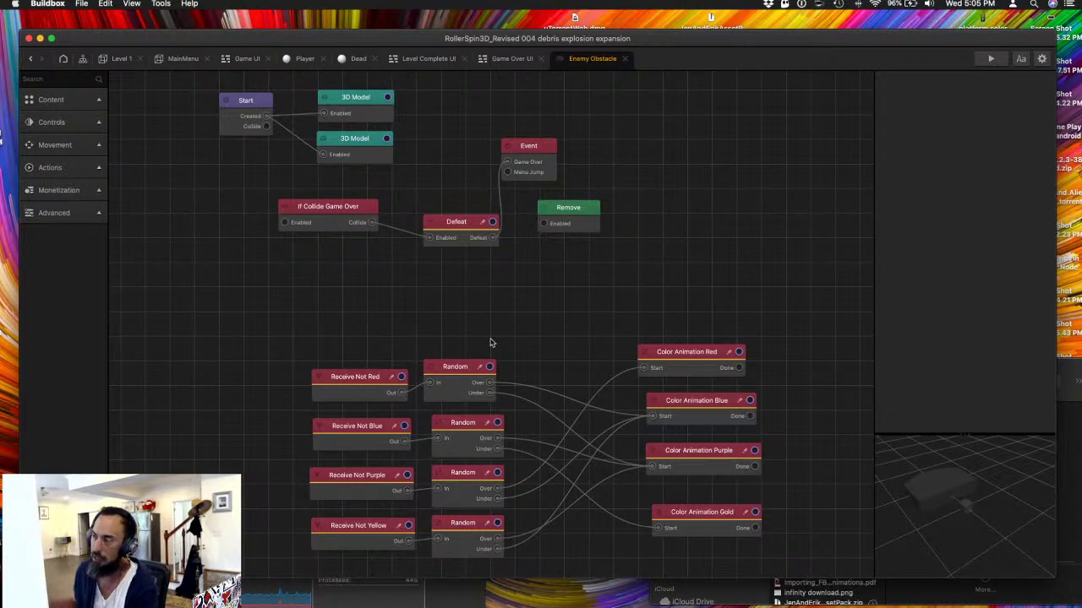
scroll(414, 338, "up", 3)
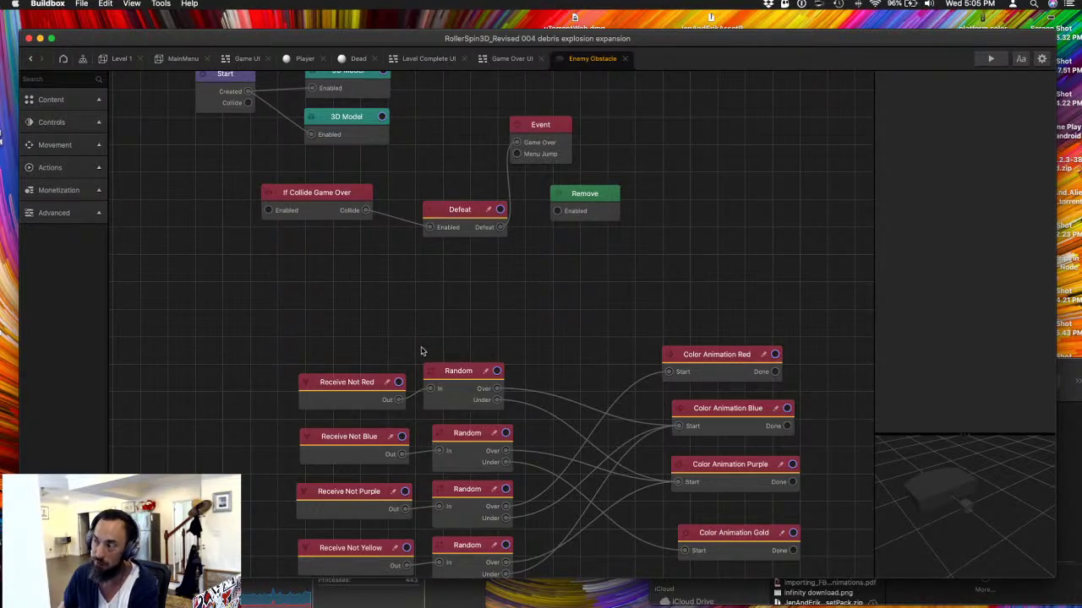
left_click_drag(422, 348, 355, 357)
scroll(369, 332, "down", 3)
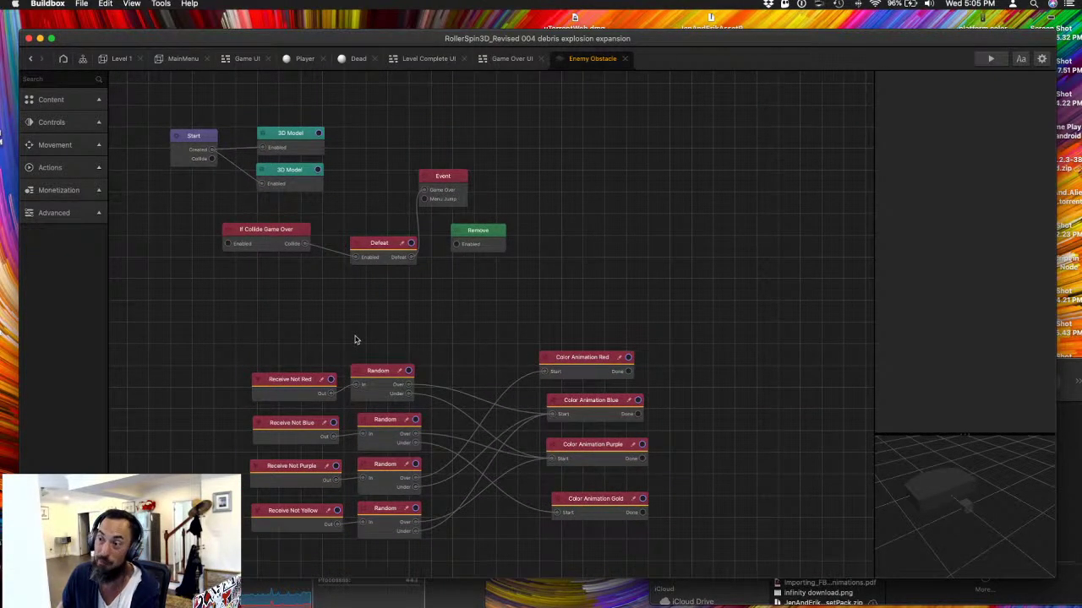
mouse_move(355, 336)
left_mouse_down()
mouse_move(365, 335)
mouse_move(344, 335)
left_mouse_up()
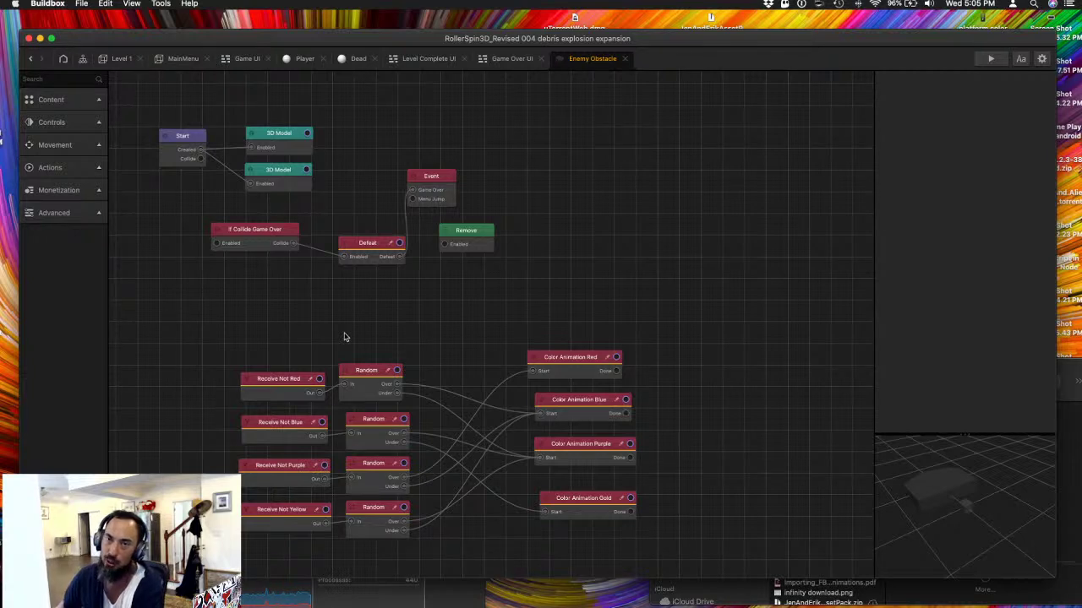
- Line up the Defeat and If Collide Game Over nodes side by side in the Enemy Obstacle's node map
left_click_drag(366, 244, 352, 226)
left_click(261, 229)
left_click_drag(262, 229, 264, 226)
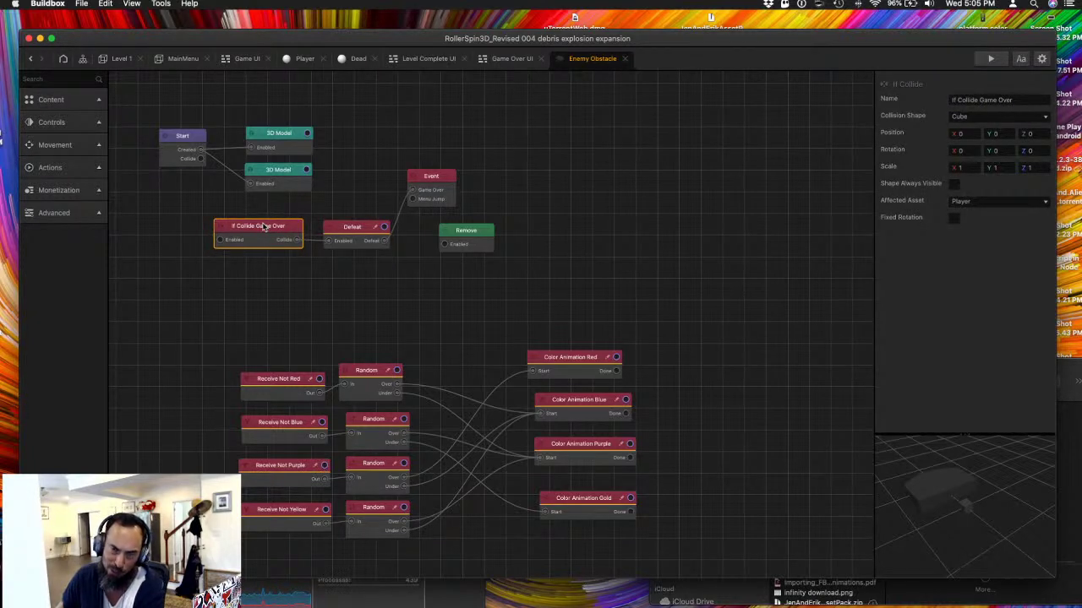
left_click(300, 308)
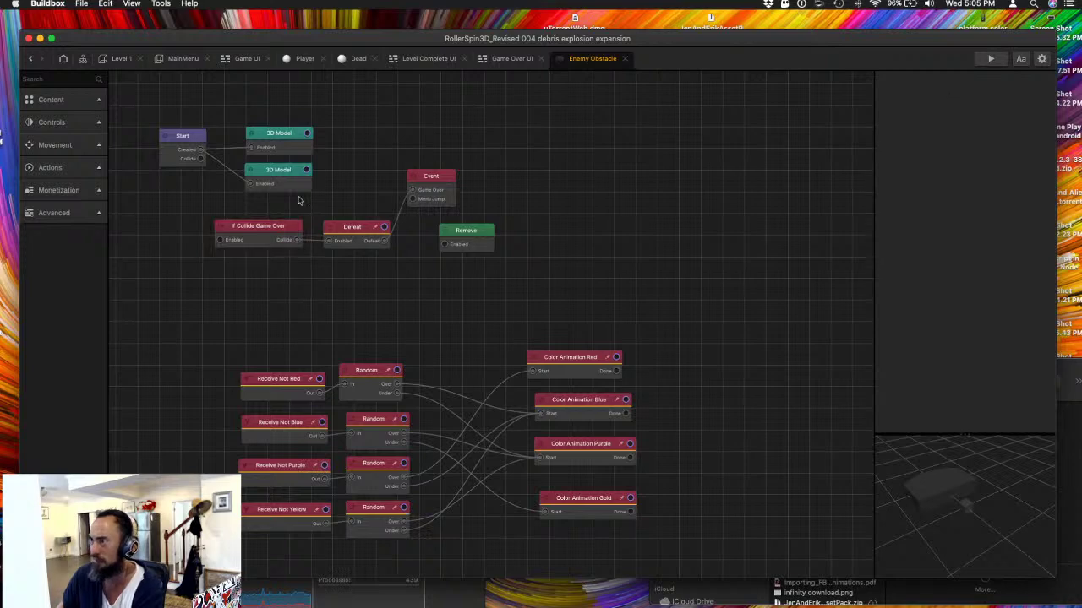
- Identify the floating blocks in MainMenu as Decor, open that asset's node map and inspect its Rotate node
left_click(189, 60)
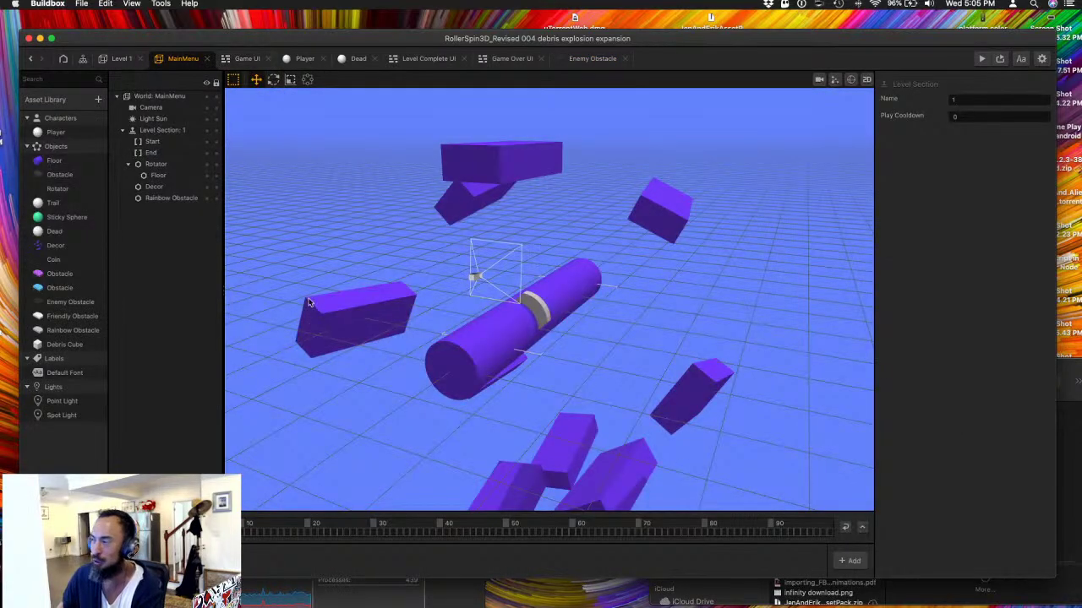
left_click(328, 319)
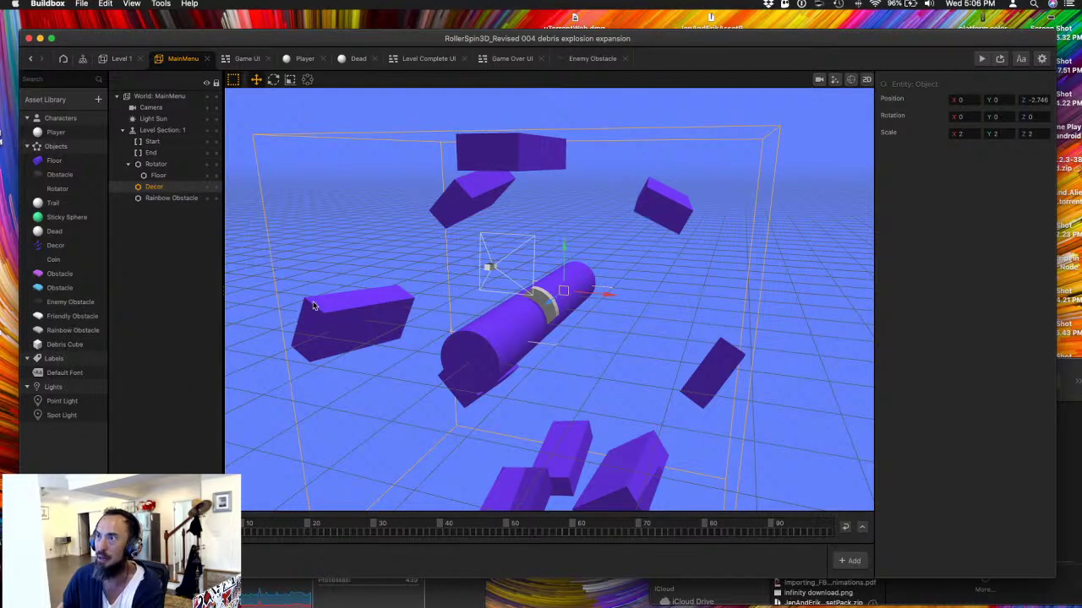
double_click(55, 245)
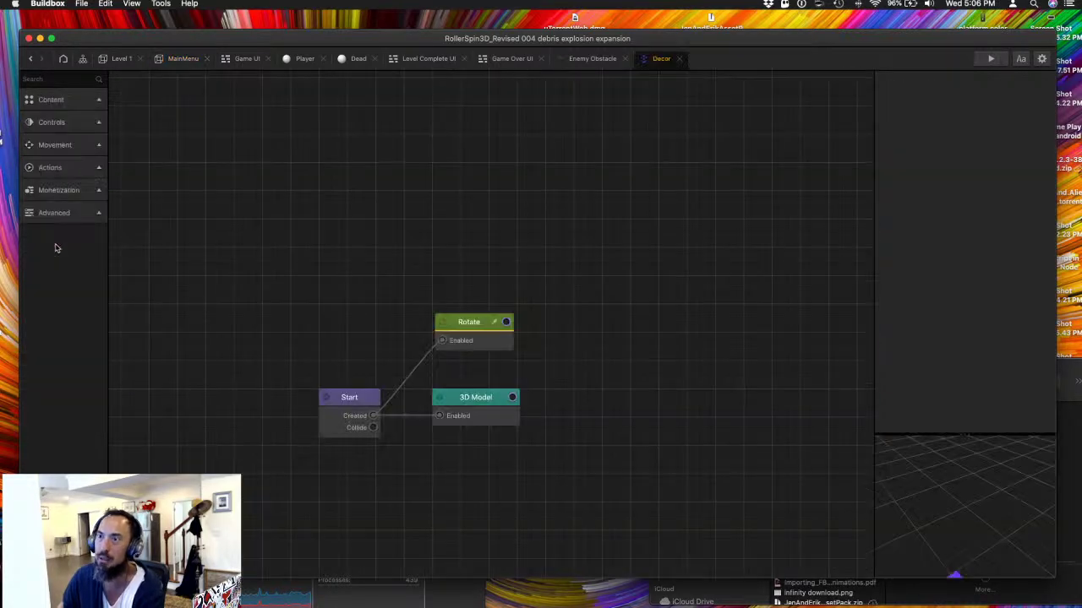
left_click(474, 326)
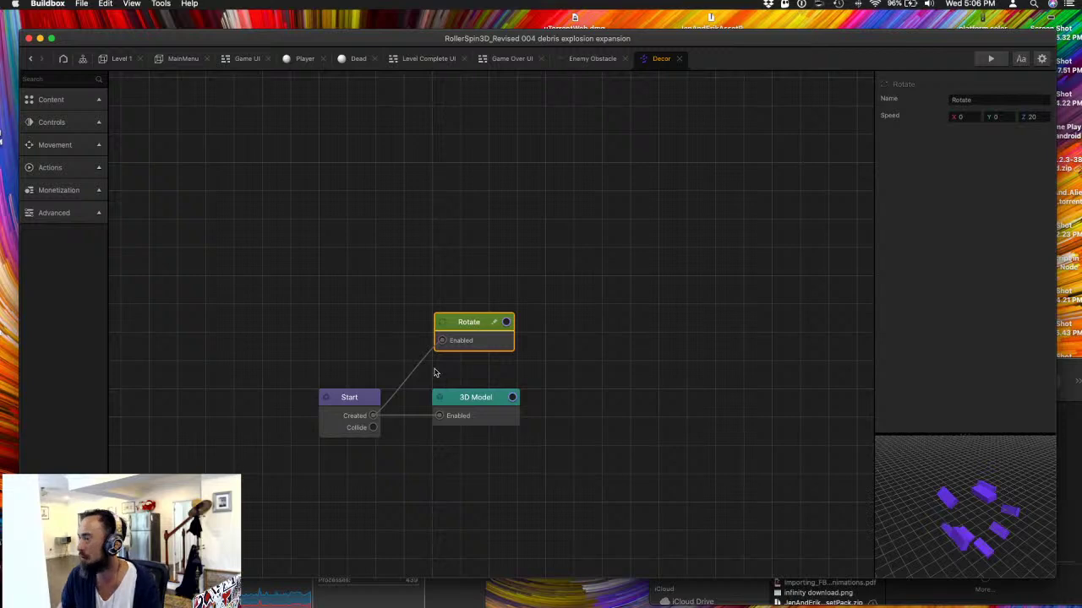
- Add a Set Random Color node to the Decor node map and connect Start's Created output to its Change input
left_click(80, 79)
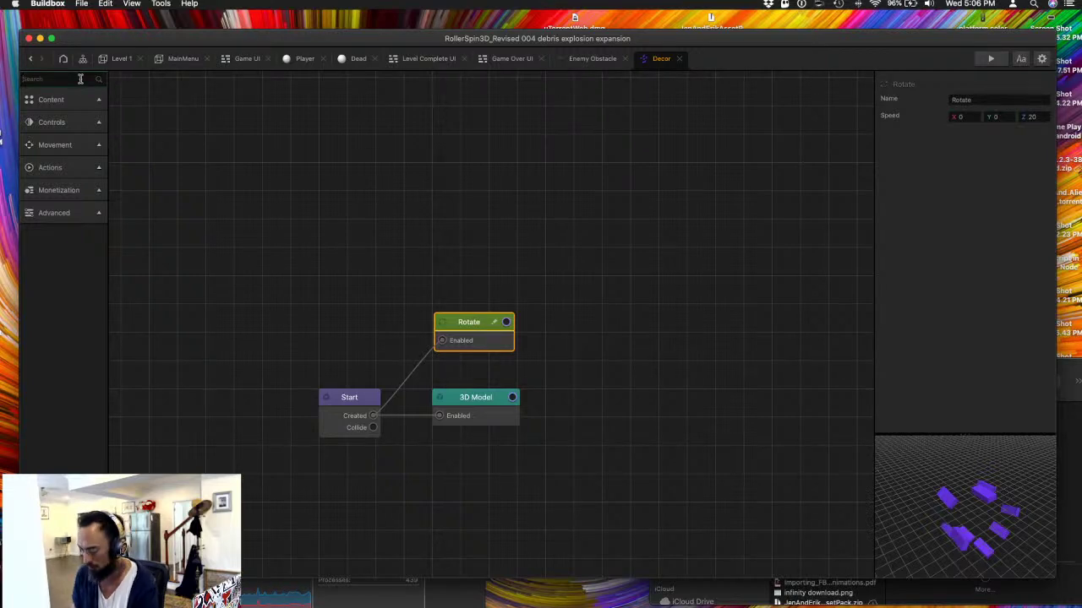
type("rand")
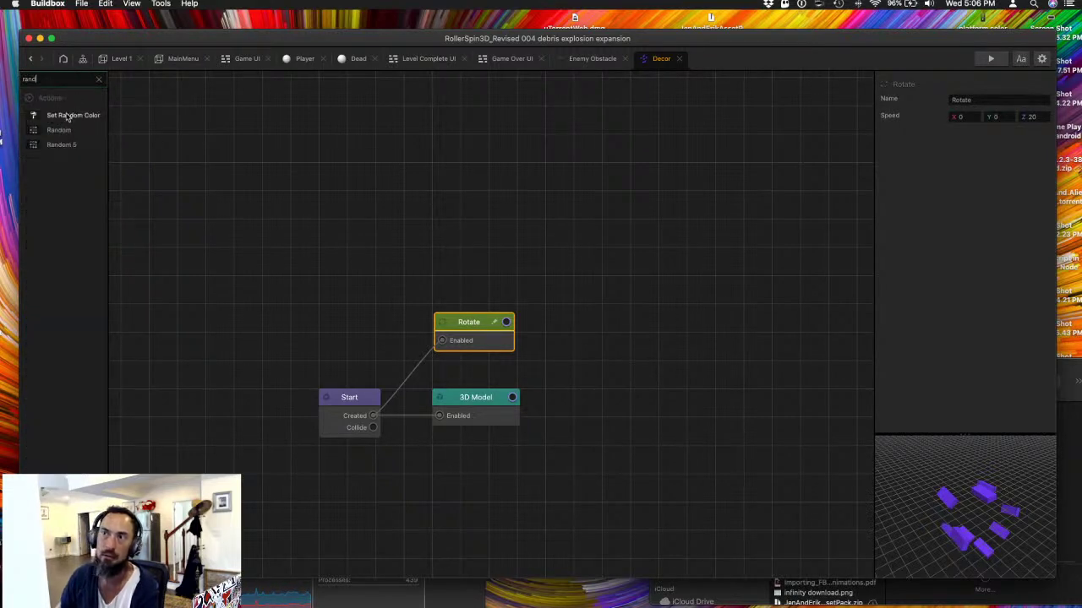
left_click_drag(73, 115, 421, 244)
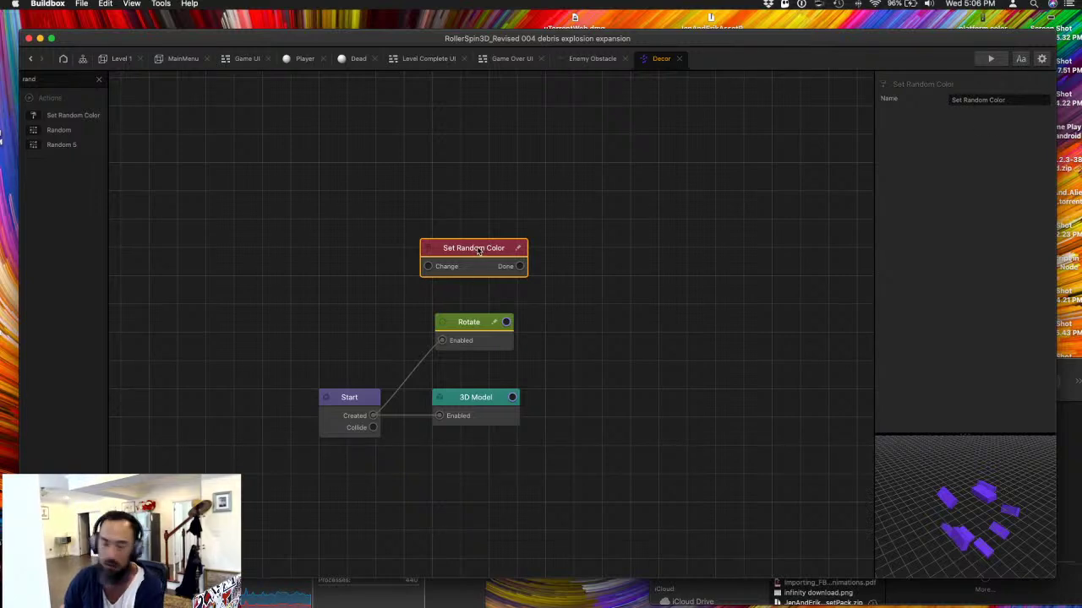
left_click_drag(477, 251, 376, 419)
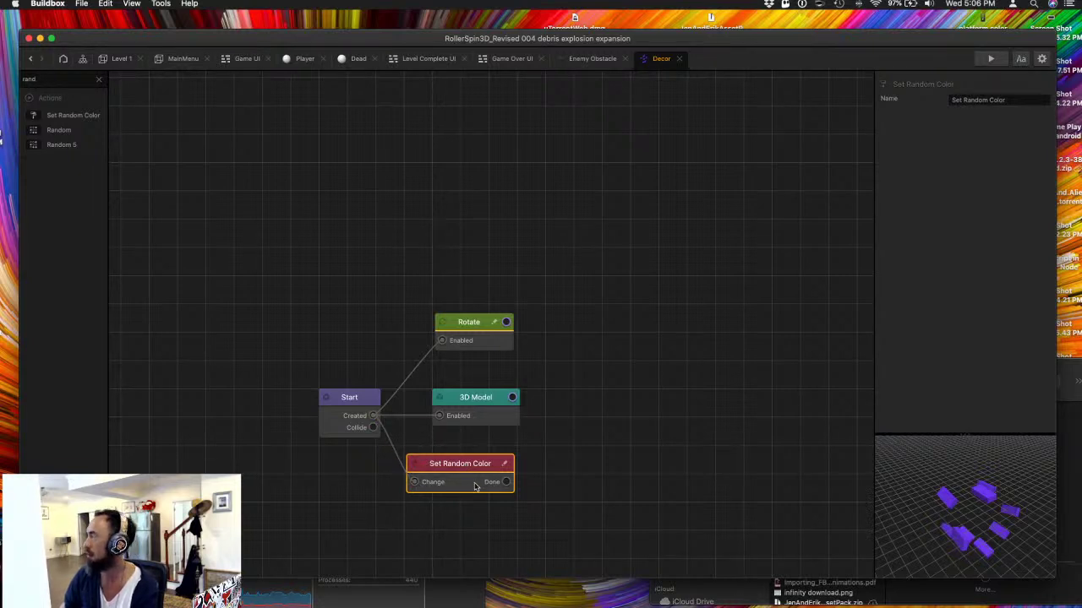
- Set the Decor 3D Model's Incandescence and Specular Intensity to 0.5 each
left_click(448, 404)
left_click(348, 397)
left_click(450, 403)
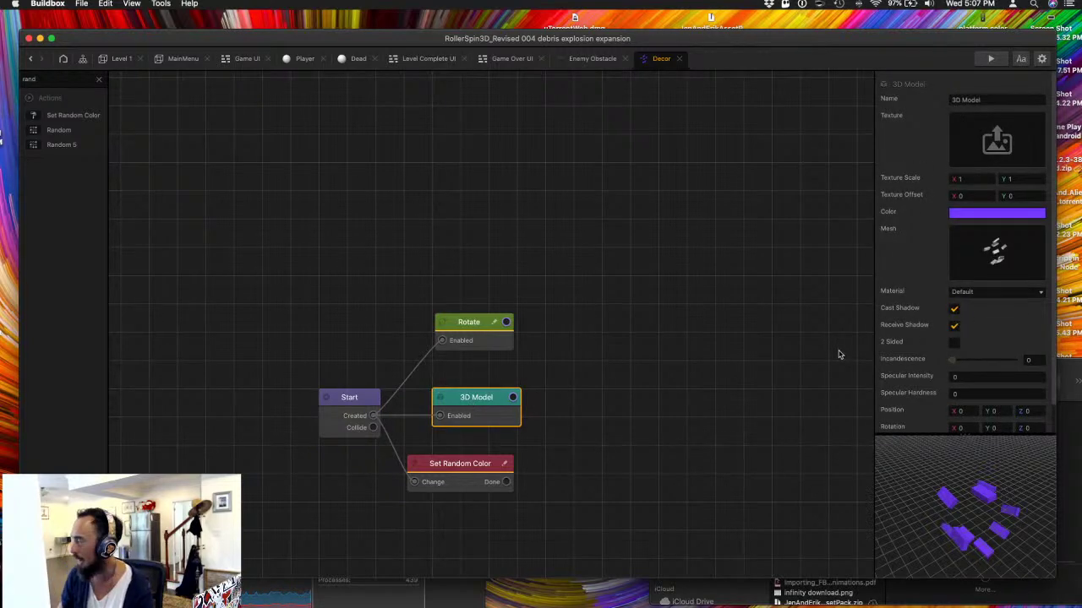
type("0.5")
key("Tab")
type("0.5")
key("Tab")
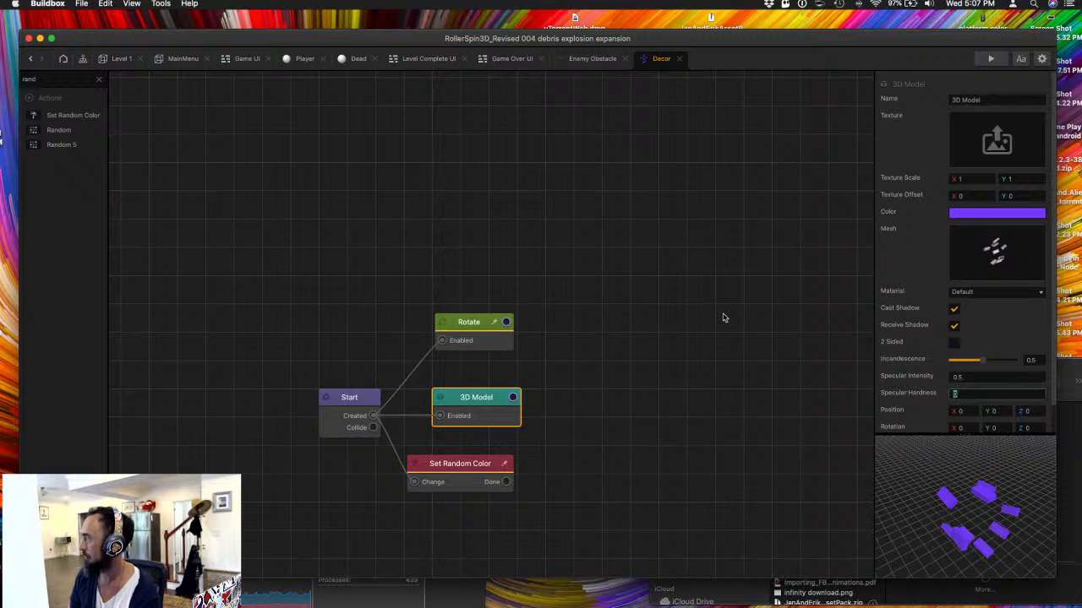
- Preview the game, delete the Set Random Color node from the Decor node map and close the preview
left_click(989, 59)
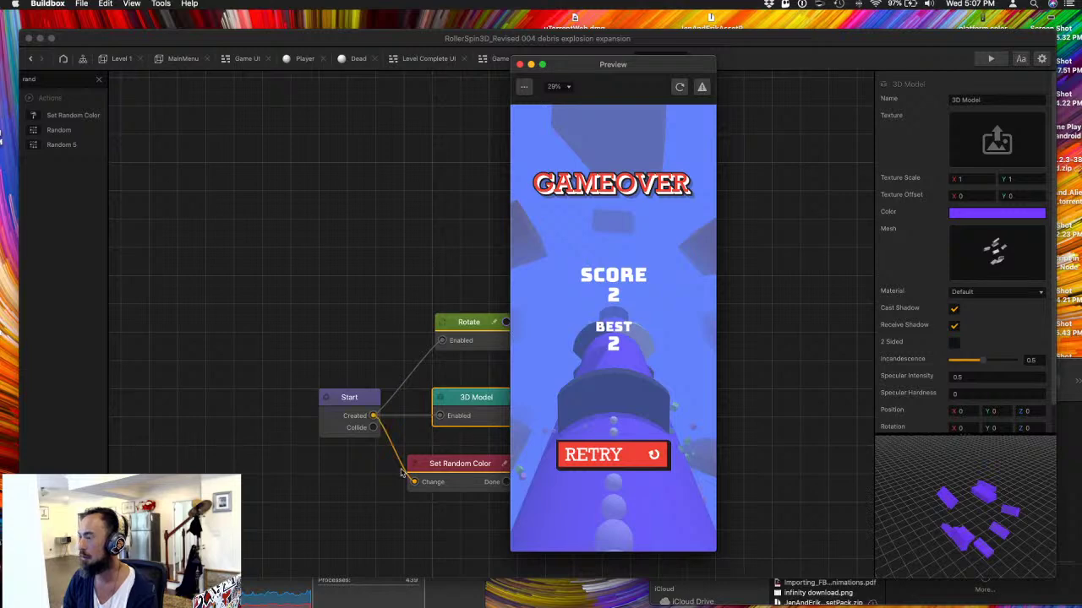
left_click(428, 465)
key("BackSpace")
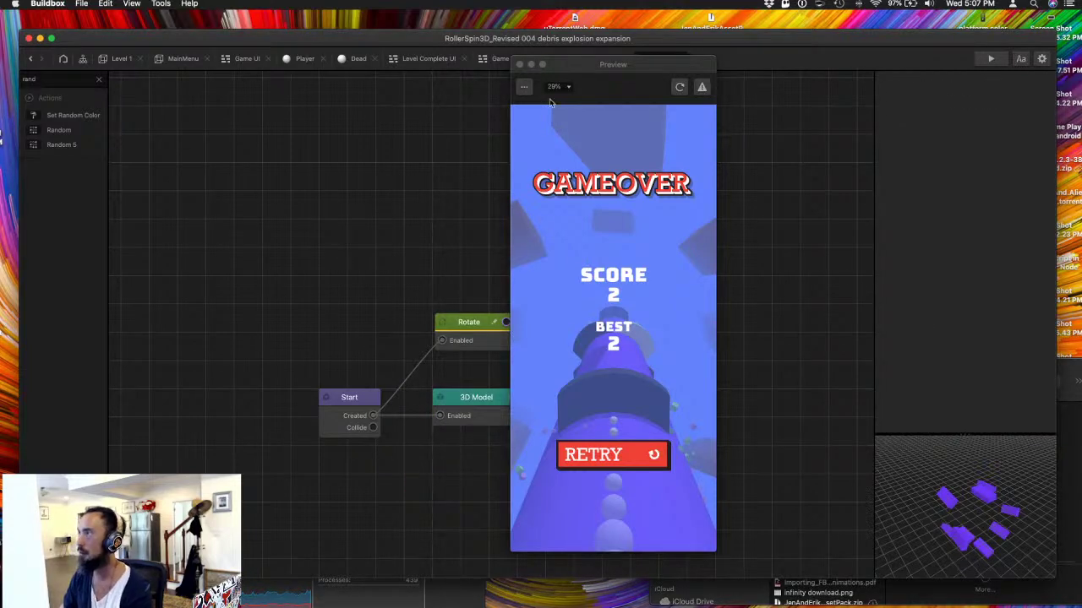
left_click(520, 65)
- Open Level 1 and examine the two obstacle rings of level section 4 from several angles
left_click(225, 61)
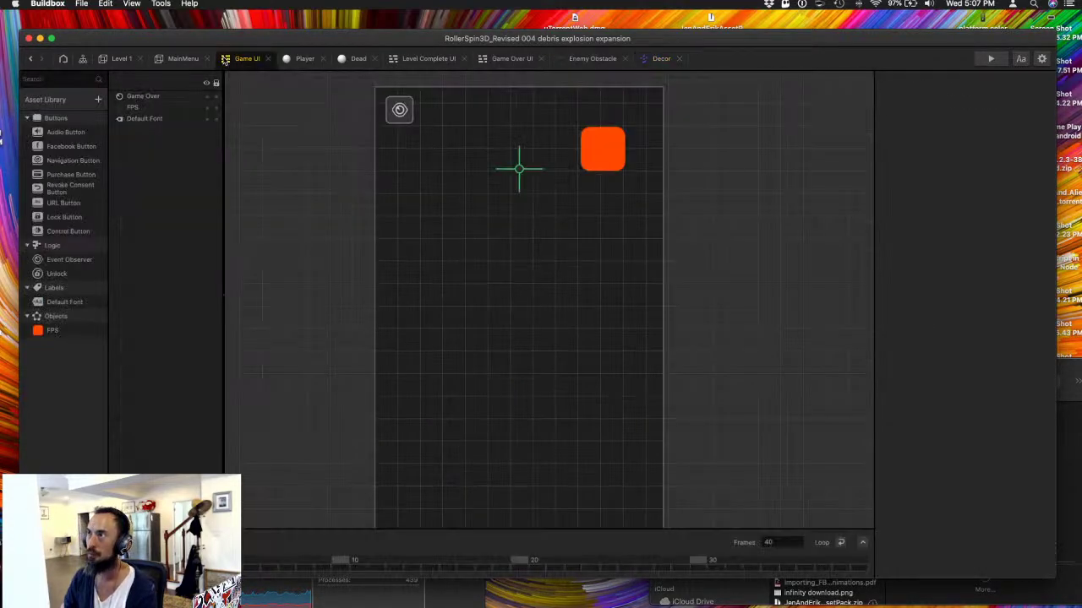
left_click(121, 58)
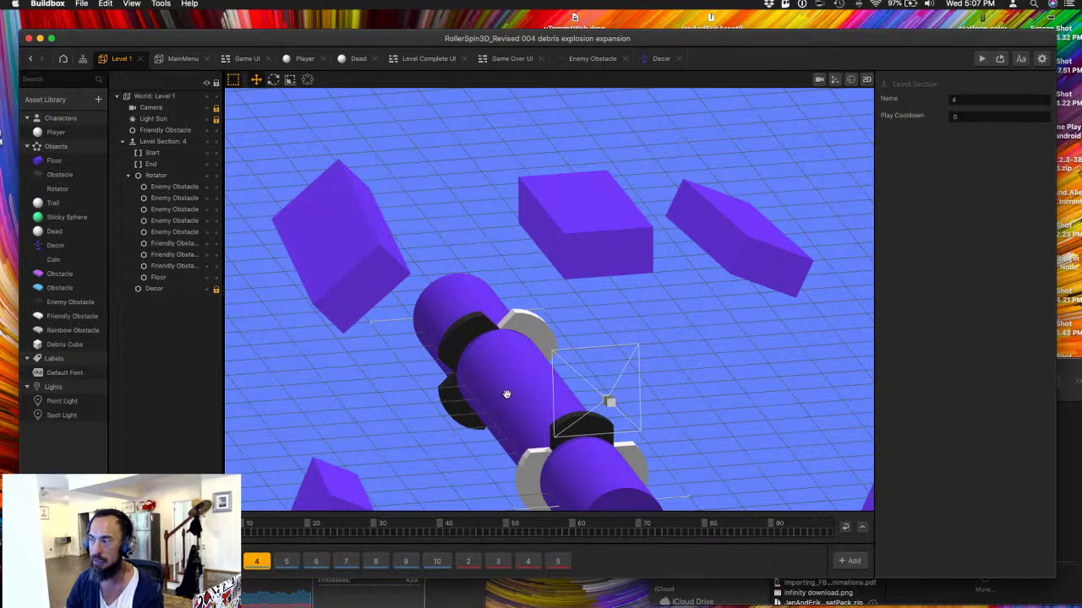
mouse_move(506, 395)
middle_mouse_down()
mouse_move(494, 409)
mouse_move(509, 386)
mouse_move(483, 412)
mouse_move(518, 398)
mouse_move(493, 390)
middle_mouse_up()
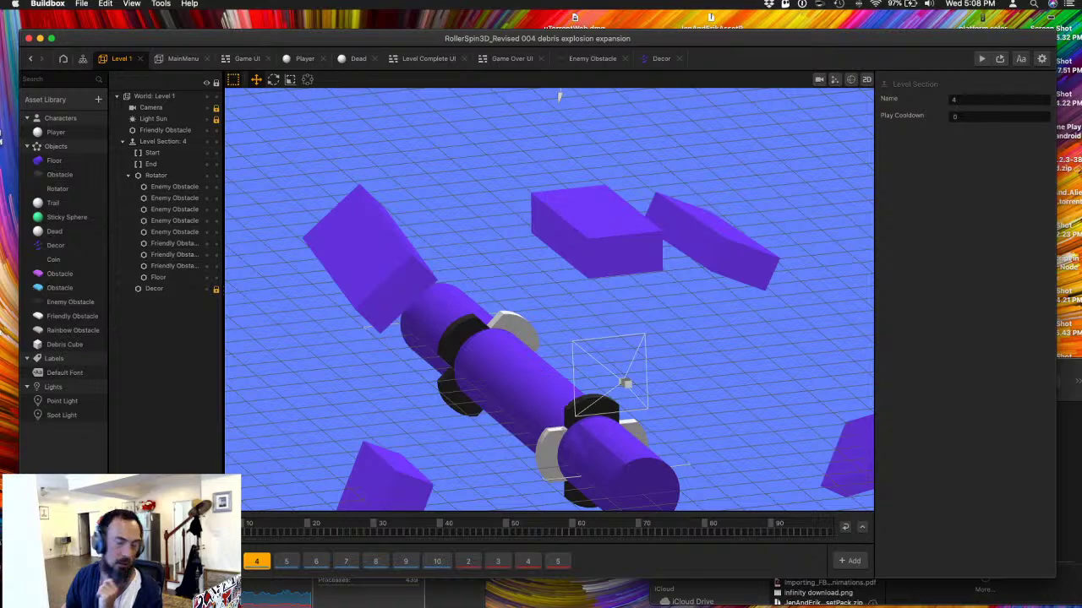
right_click_drag(447, 464, 441, 404)
scroll(423, 427, "up", 5)
right_click_drag(400, 448, 417, 394)
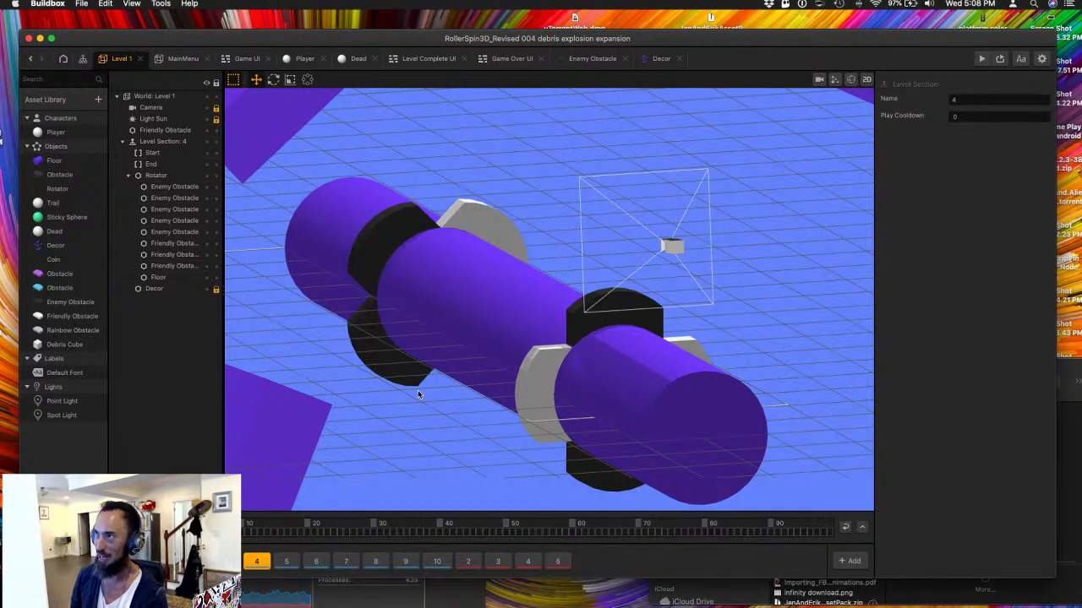
right_click_drag(473, 377, 454, 392)
right_click_drag(388, 419, 396, 409)
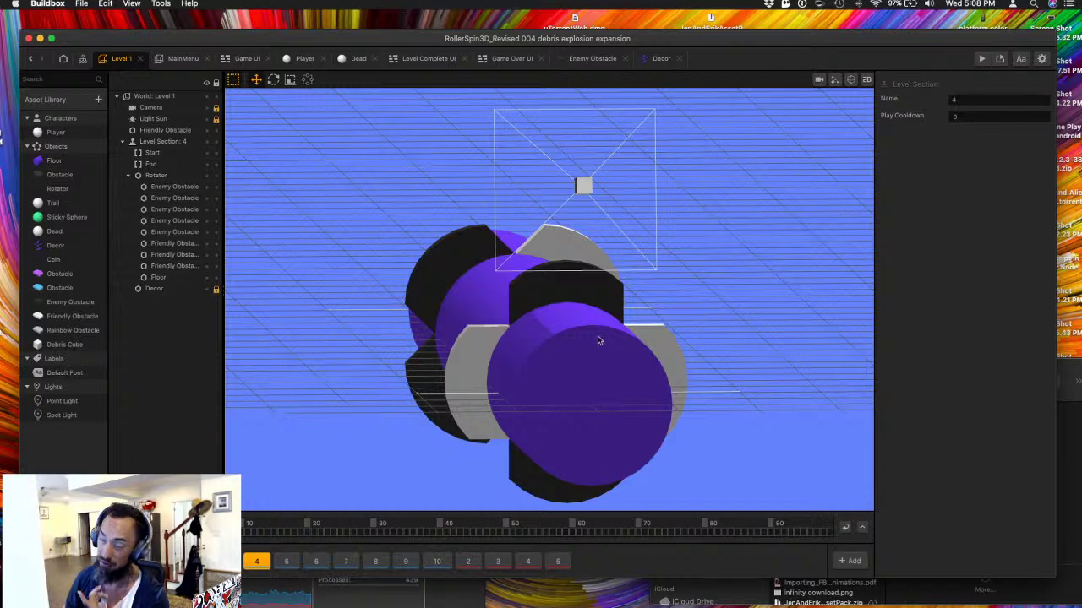
mouse_move(586, 350)
right_mouse_down()
mouse_move(519, 361)
mouse_move(567, 343)
right_mouse_up()
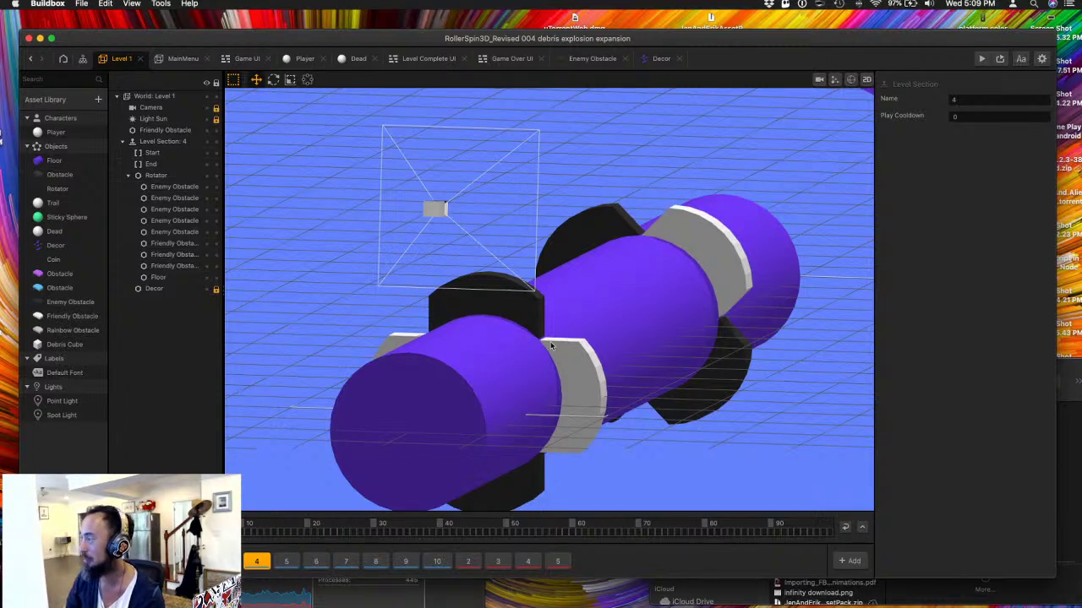
scroll(554, 346, "down", 3)
- Compare the obstacle ring arrangements of level sections 2, 3, 4 and 5
left_click(289, 563)
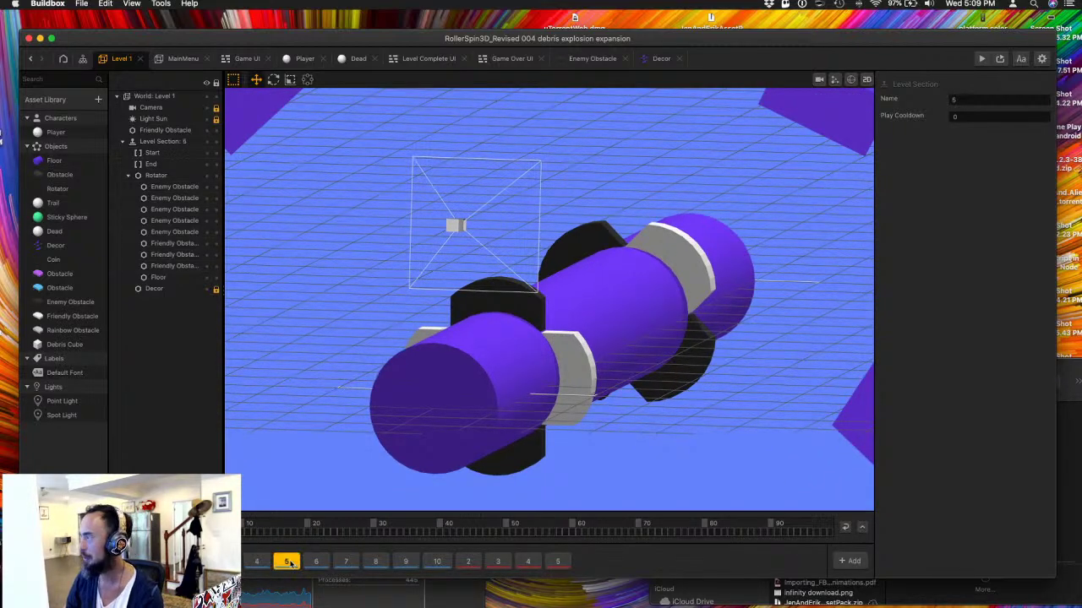
left_click(304, 564)
left_click(287, 563)
left_click(257, 563)
scroll(347, 388, "up", 5)
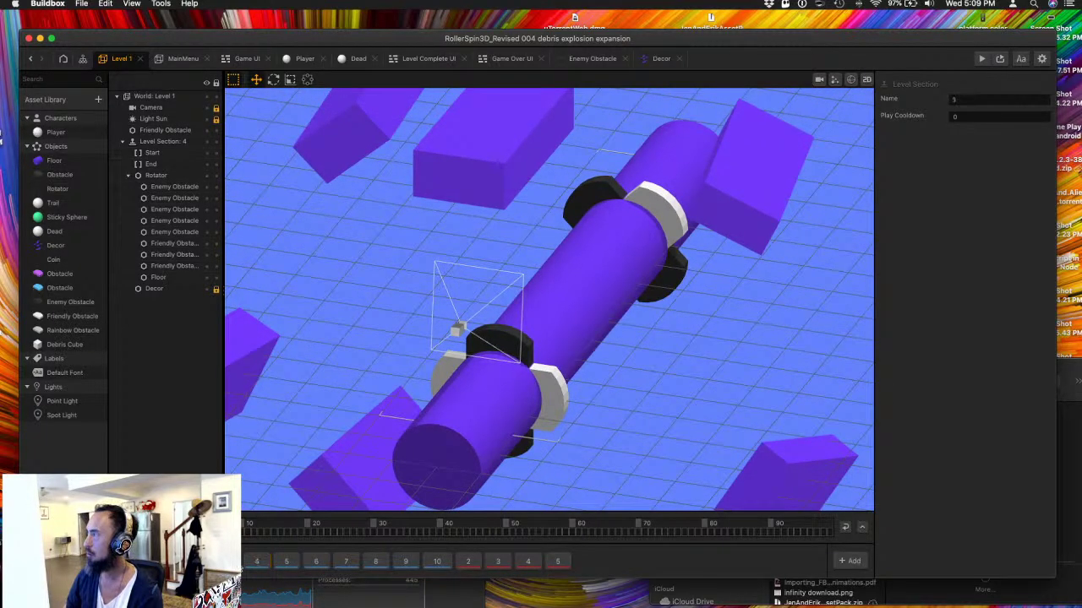
left_click(418, 408)
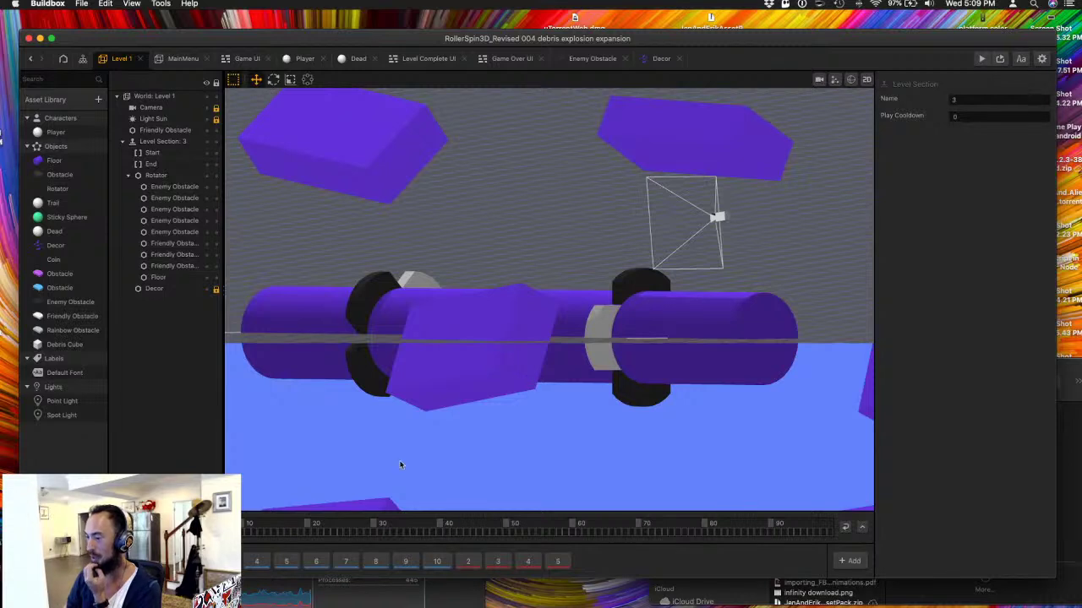
left_click(260, 532)
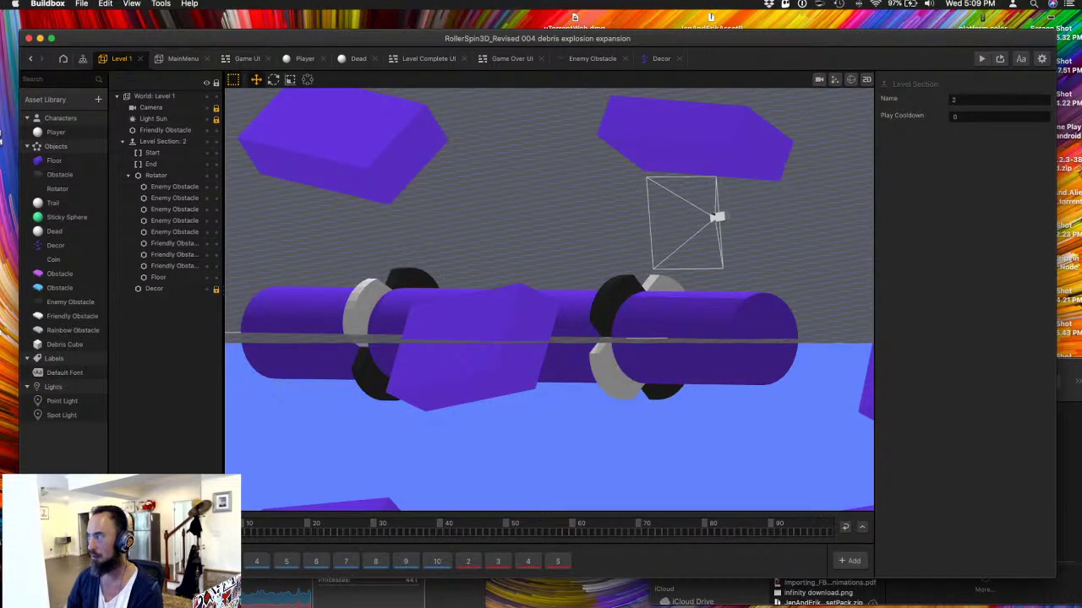
- Select the two Enemy and two Friendly Obstacles of level section 4's near ring and rotate them together around the cylinder
left_click(257, 562)
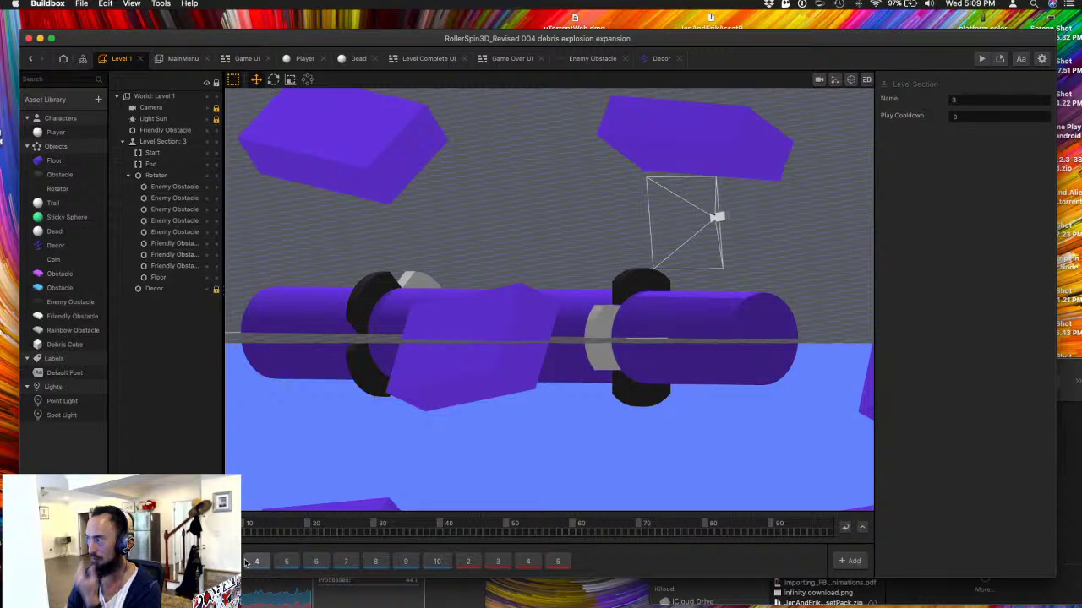
left_click(173, 266)
right_click_drag(630, 405, 603, 400)
left_click(584, 350, "shift")
left_click(627, 319, "shift")
right_click_drag(666, 346, 613, 373)
left_click(520, 360, "shift")
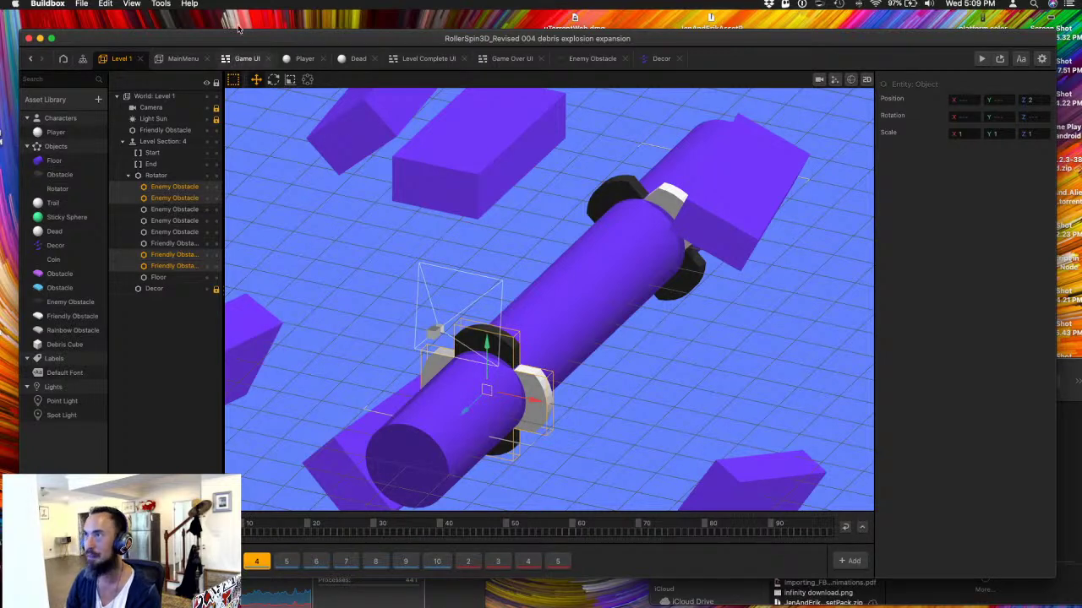
left_click_drag(516, 360, 557, 405)
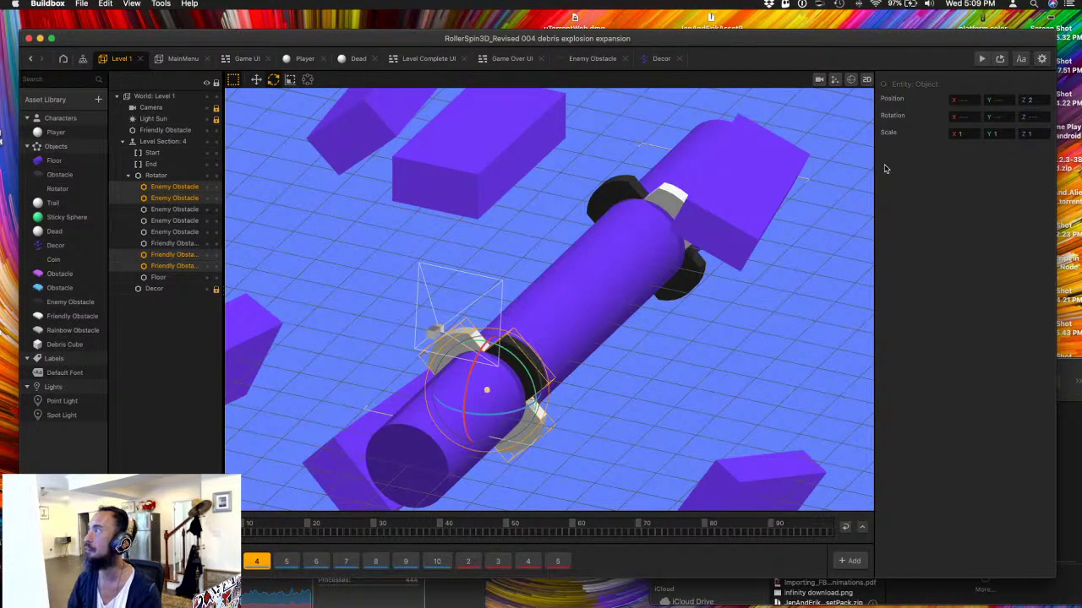
- Open the Enemy Obstacle's node map and search the available nodes for random rotation
left_click(578, 58)
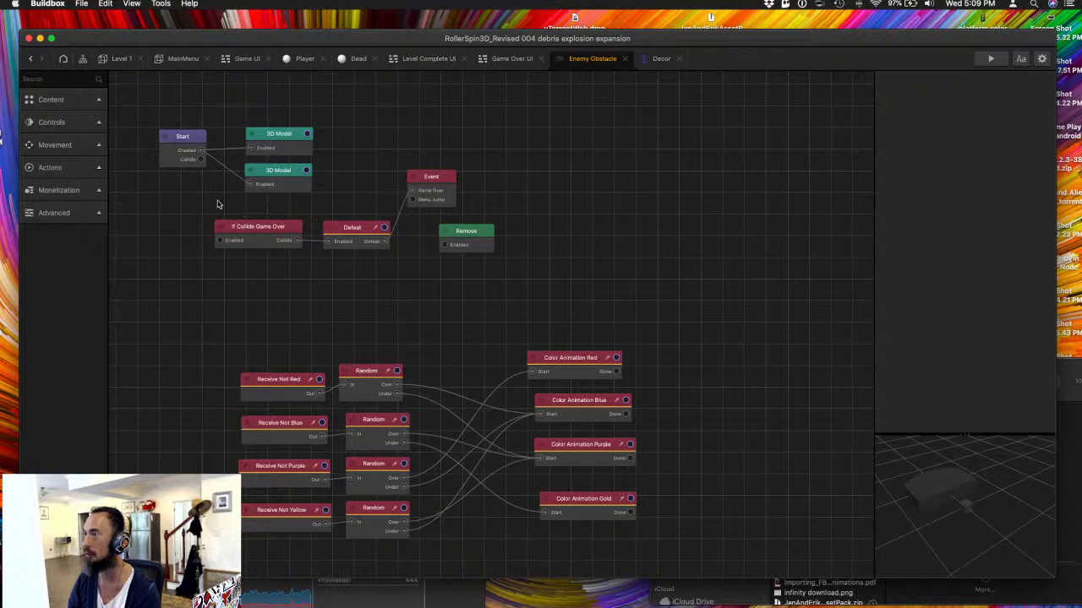
left_click(65, 78)
type("ra")
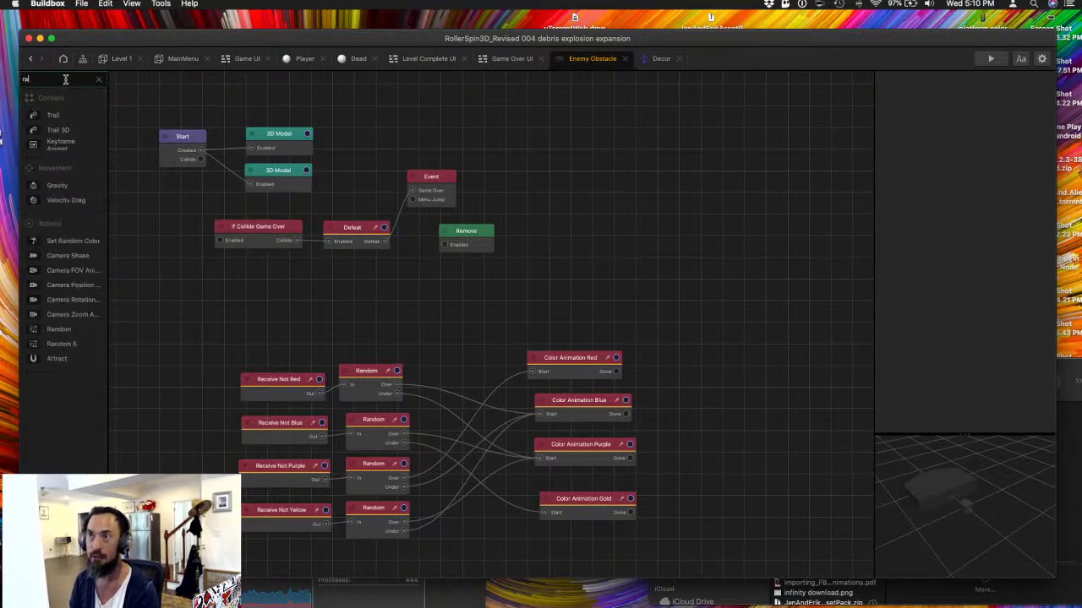
type("nd")
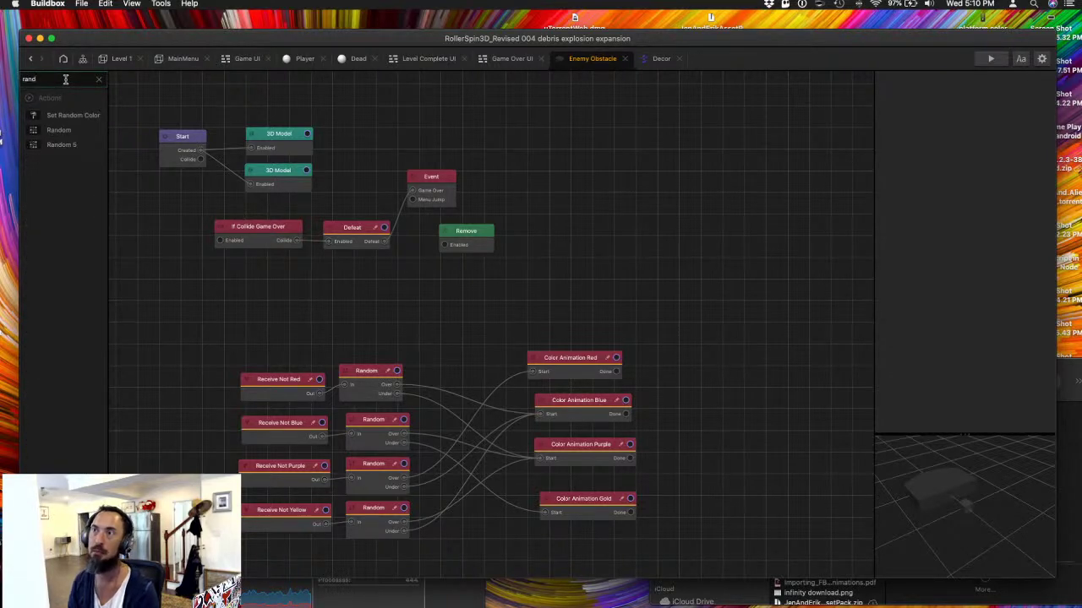
type("om rotation")
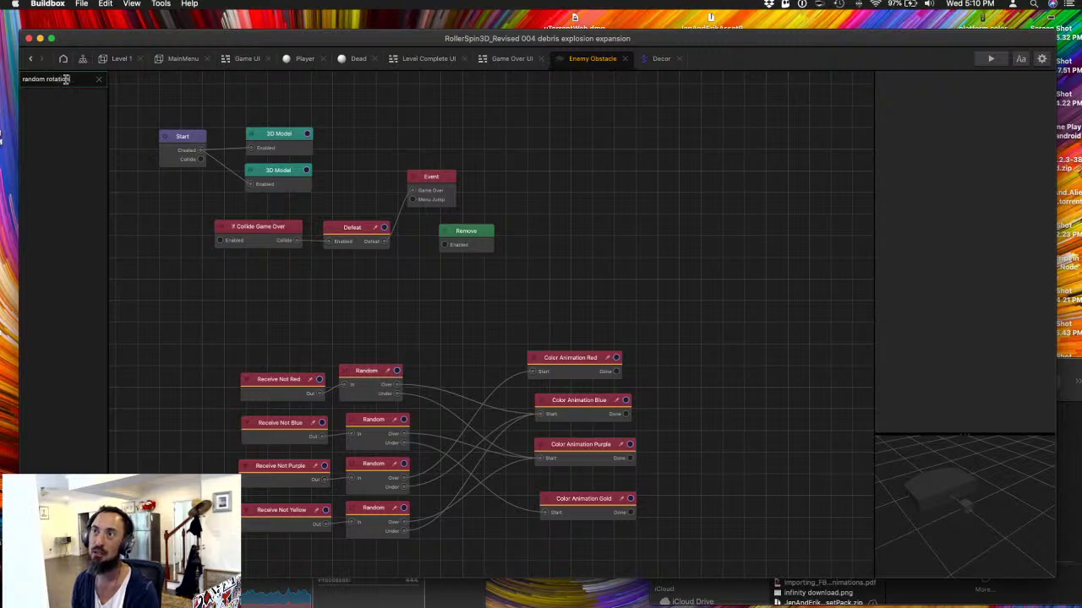
- Search the nodes for rot and place a Rotation Animation node beneath the If Collide Game Over and Defeat nodes
key("super+a")
type("rot")
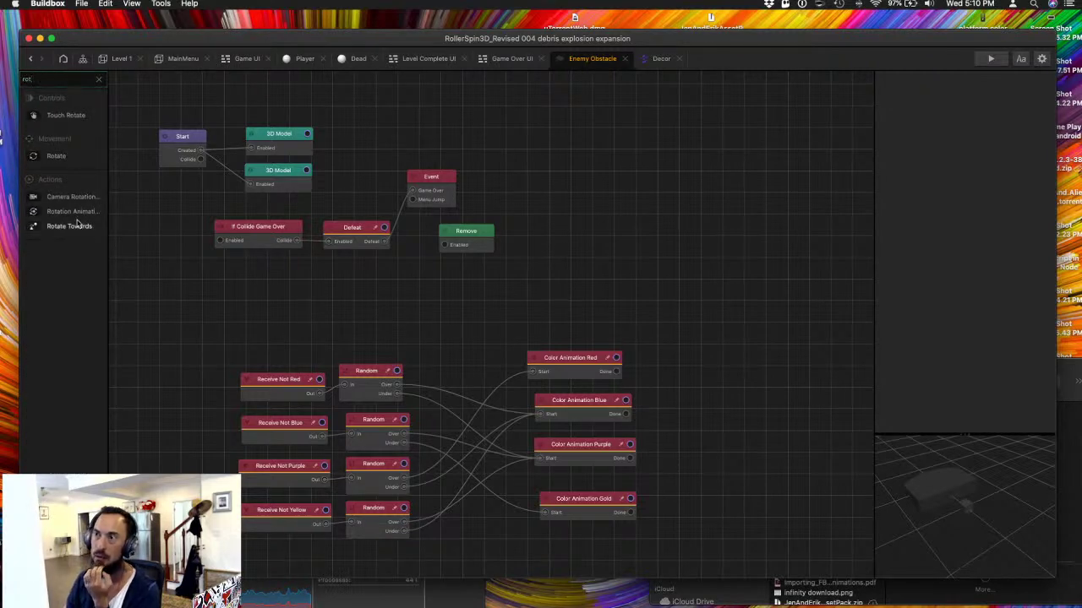
left_click_drag(72, 211, 321, 287)
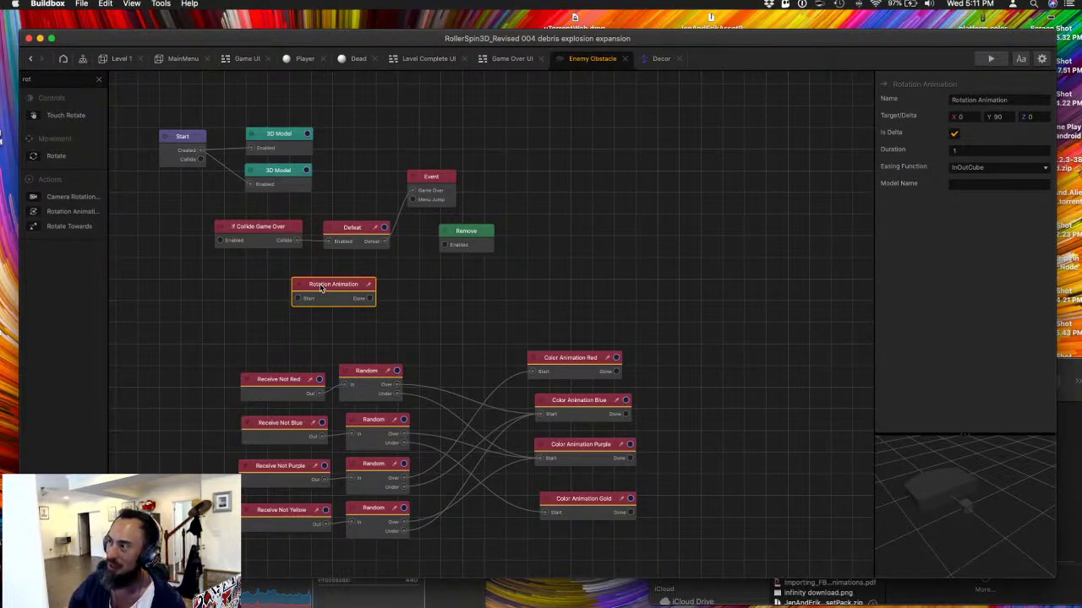
mouse_move(320, 288)
left_mouse_down()
mouse_move(296, 274)
mouse_move(309, 275)
left_mouse_up()
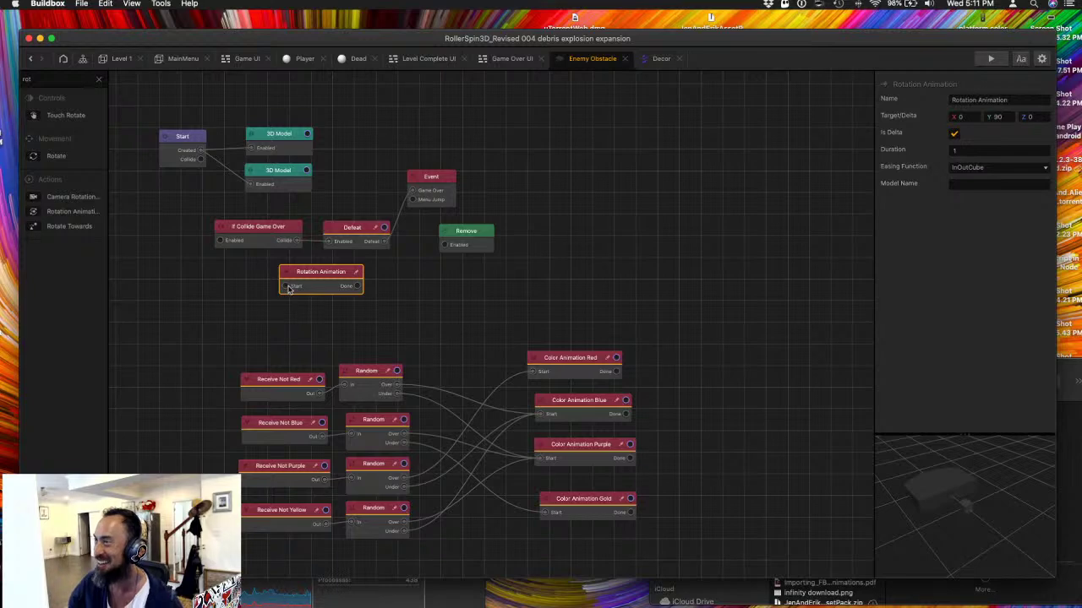
left_click_drag(311, 275, 310, 276)
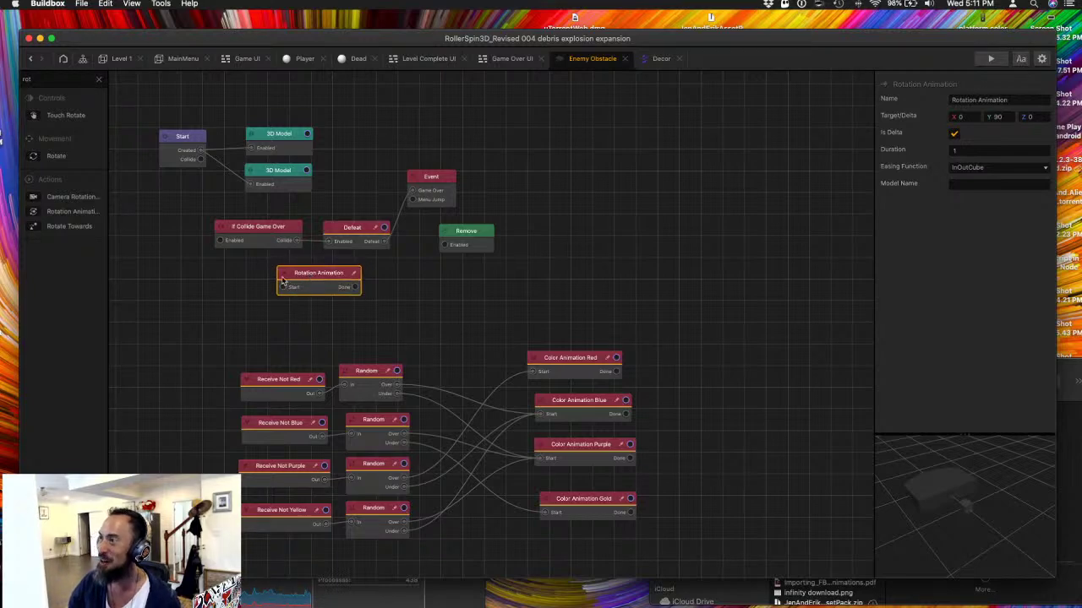
- Open level section 10 of Level 1 and identify which Enemy and Friendly Obstacles belong to the near and far rings
left_click(118, 59)
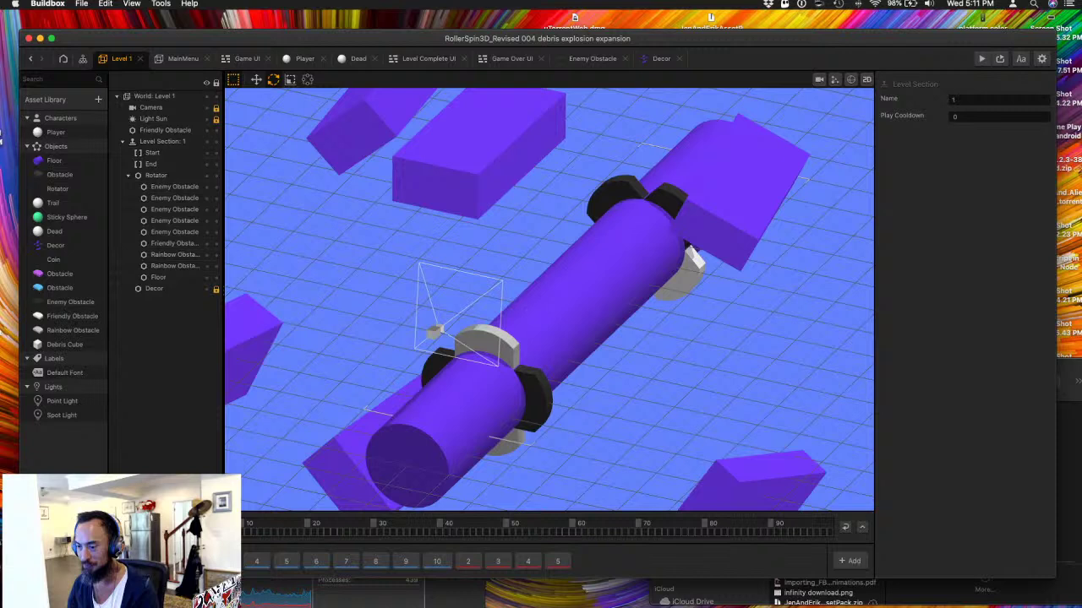
left_click(437, 563)
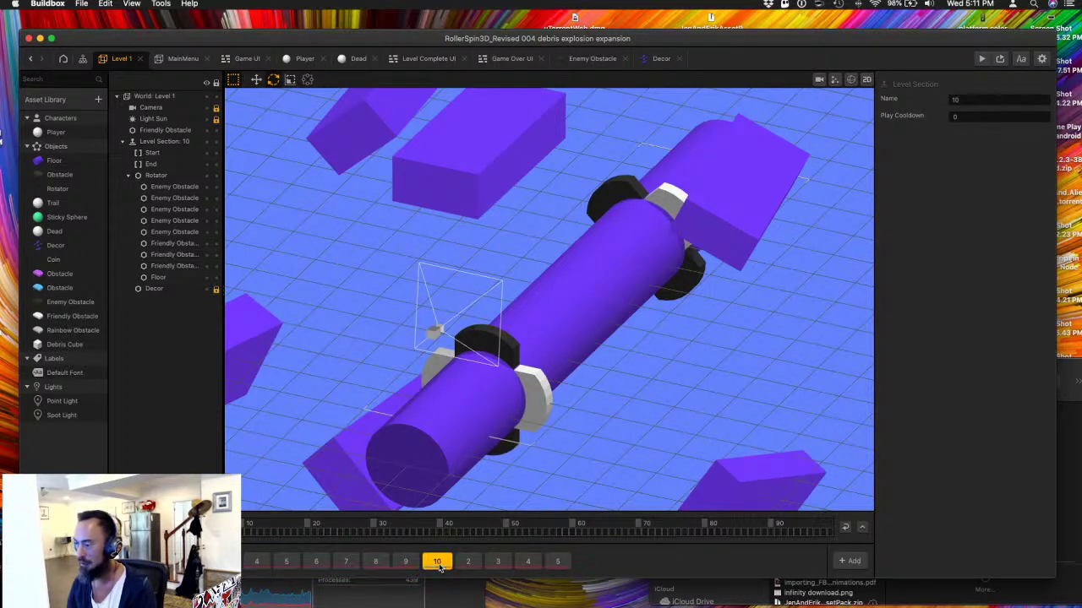
left_click(502, 451)
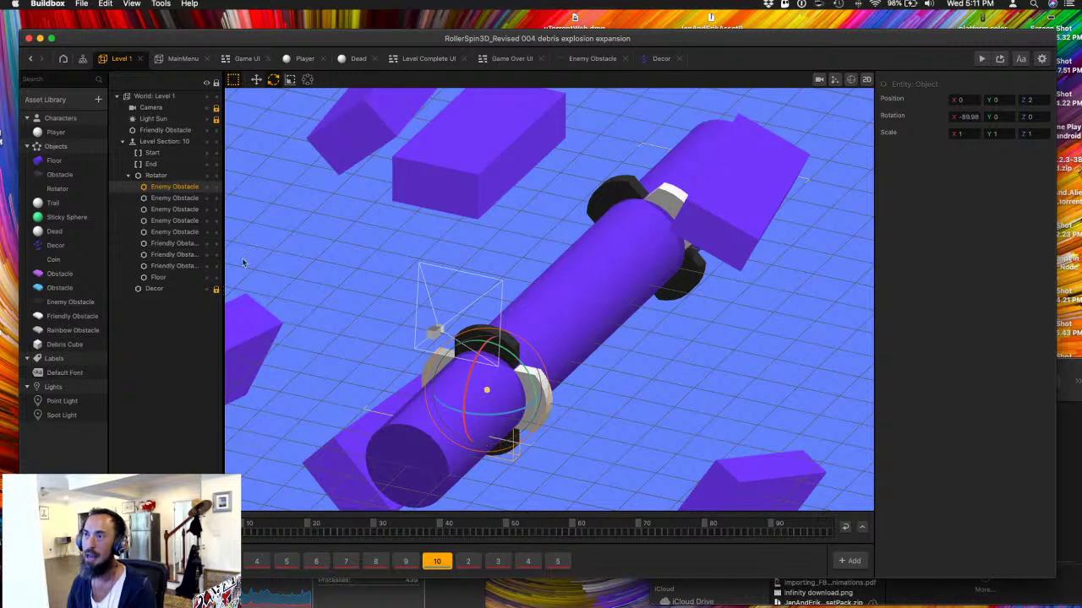
left_click(158, 245)
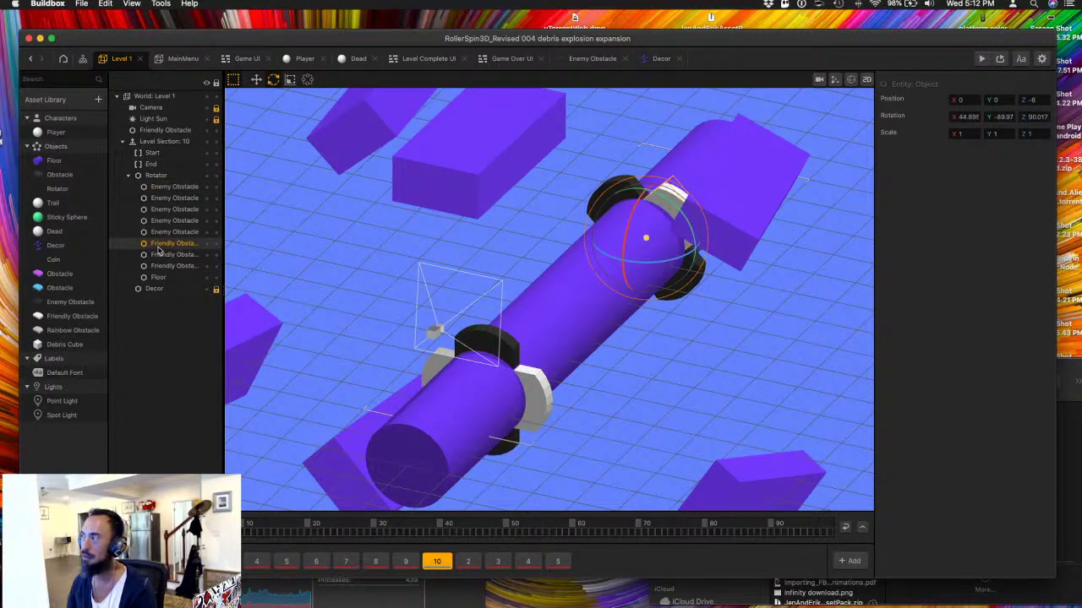
left_click(170, 233)
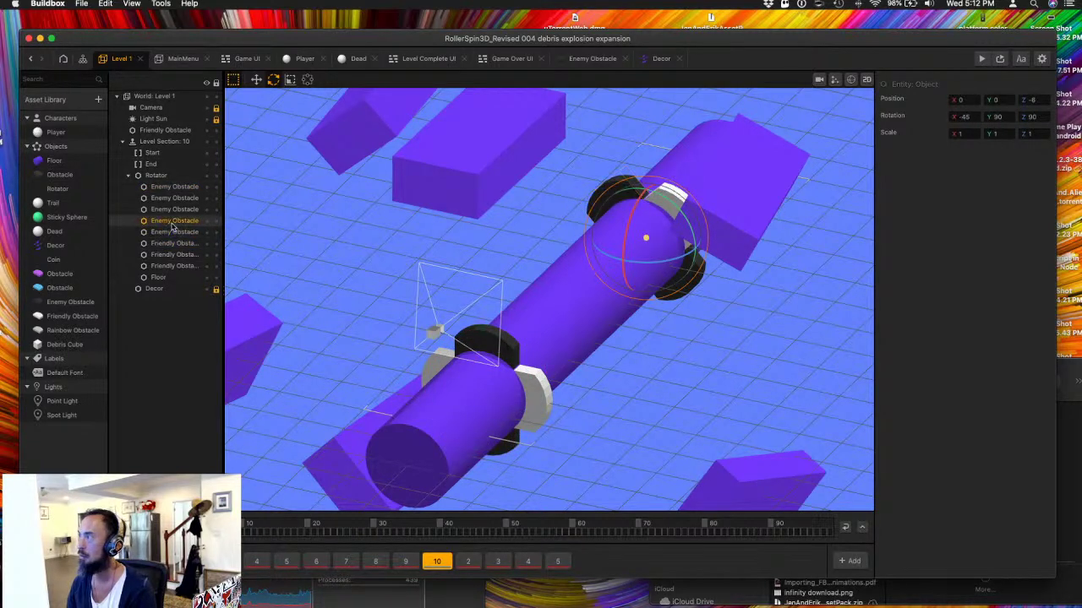
left_click(169, 243)
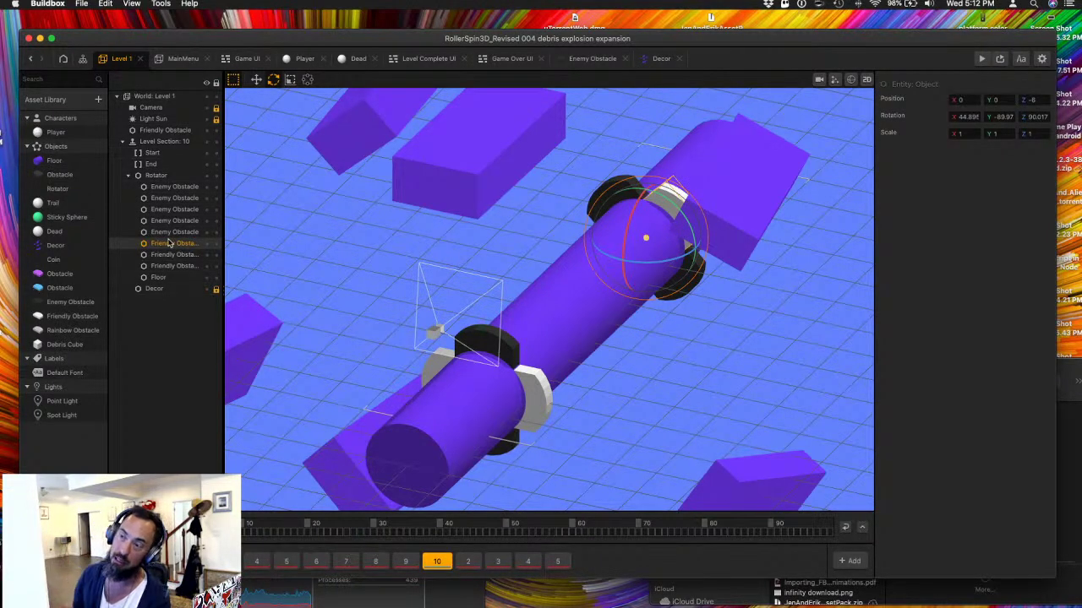
- Inspect the Start node's physics settings in the Friendly Obstacle's node map, then return to Level 1
double_click(60, 317)
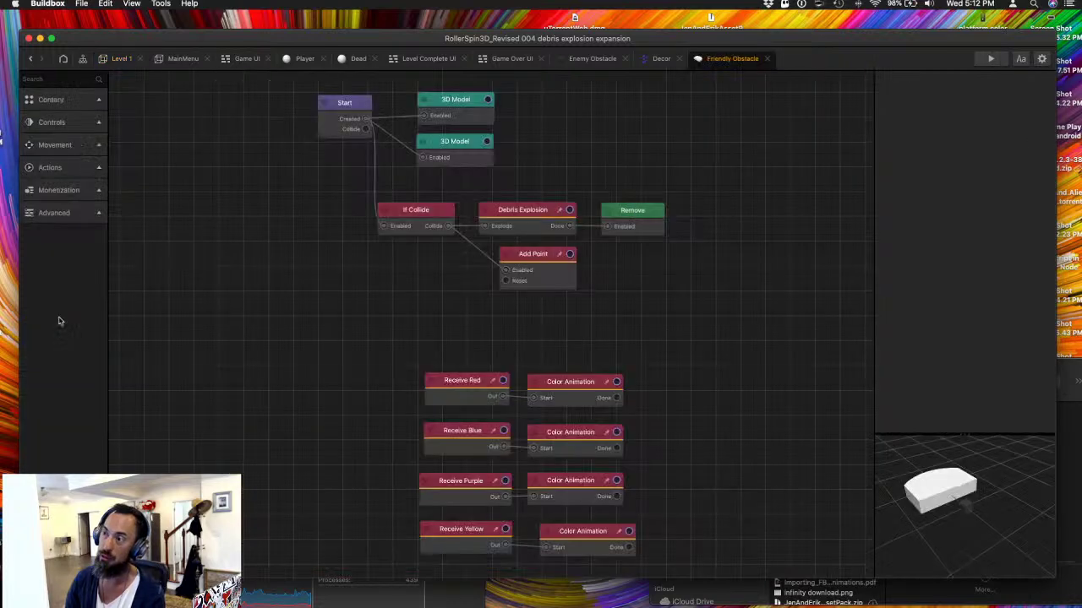
left_click(334, 111)
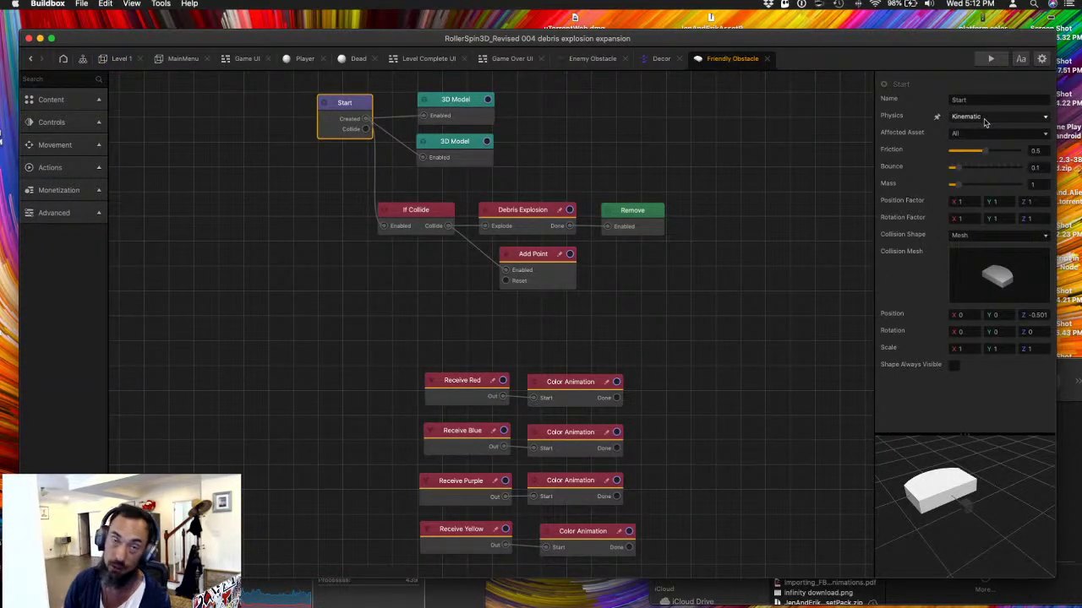
left_click(118, 58)
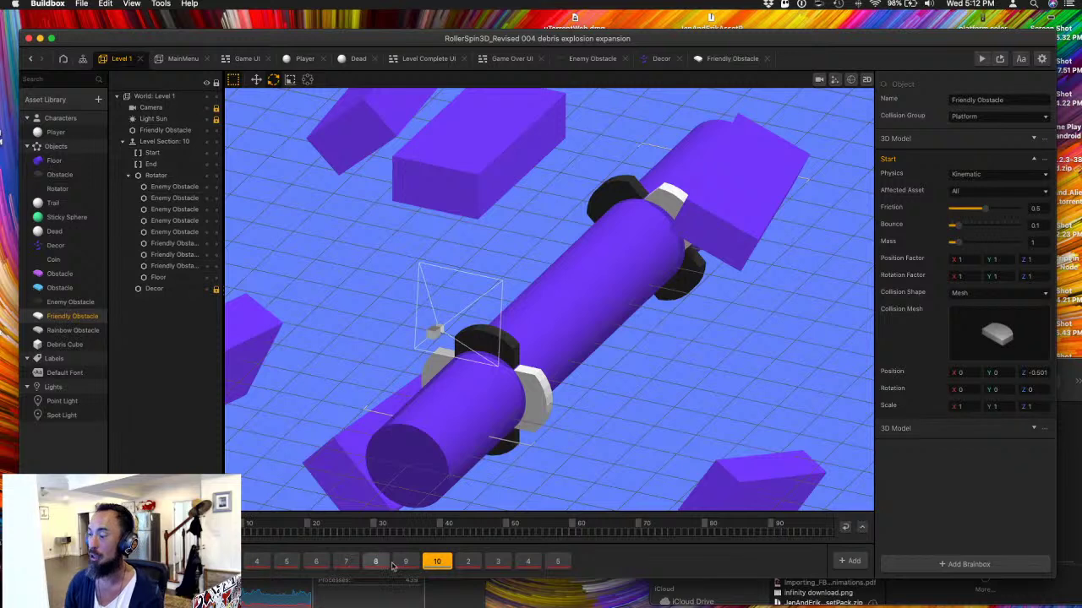
- Move the near ring's two Enemy Obstacles and two Friendly Obstacles out of the Rotator, directly under level section 10
left_click(174, 199)
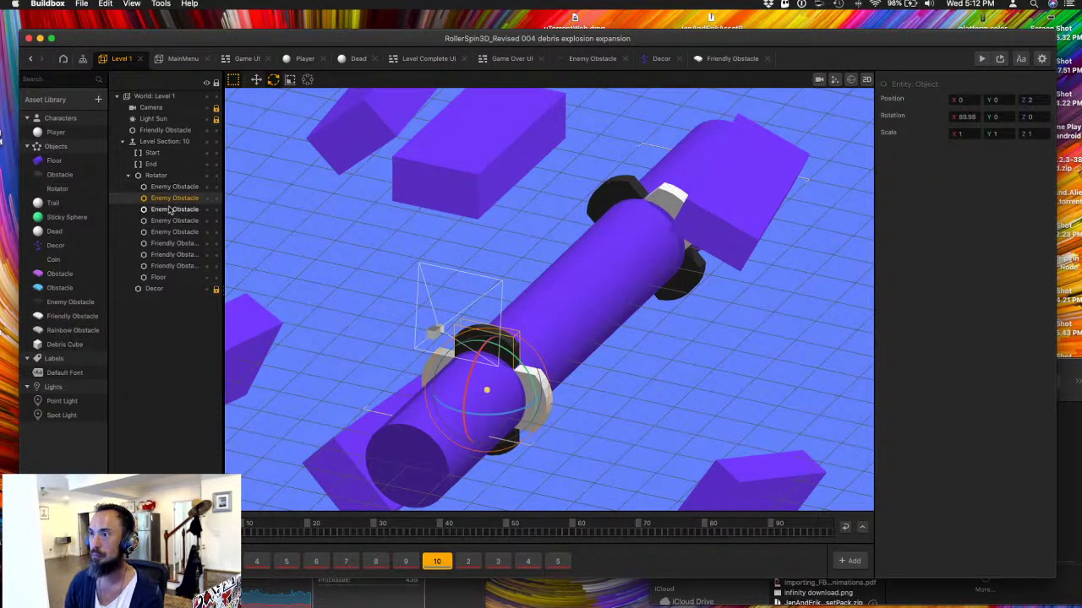
left_click(170, 188)
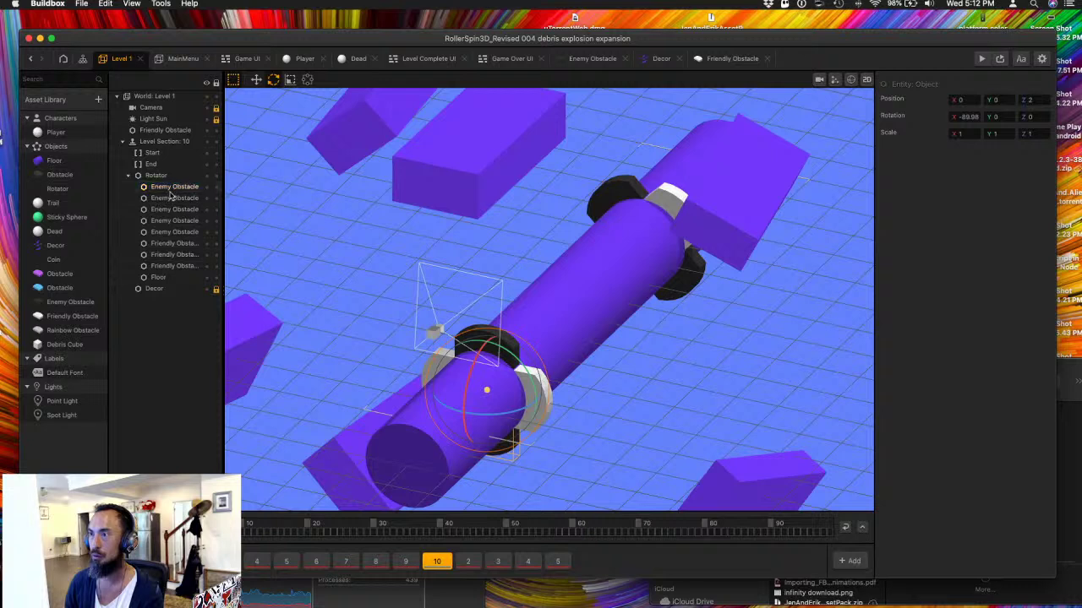
left_click(169, 199)
left_click(170, 189, "shift")
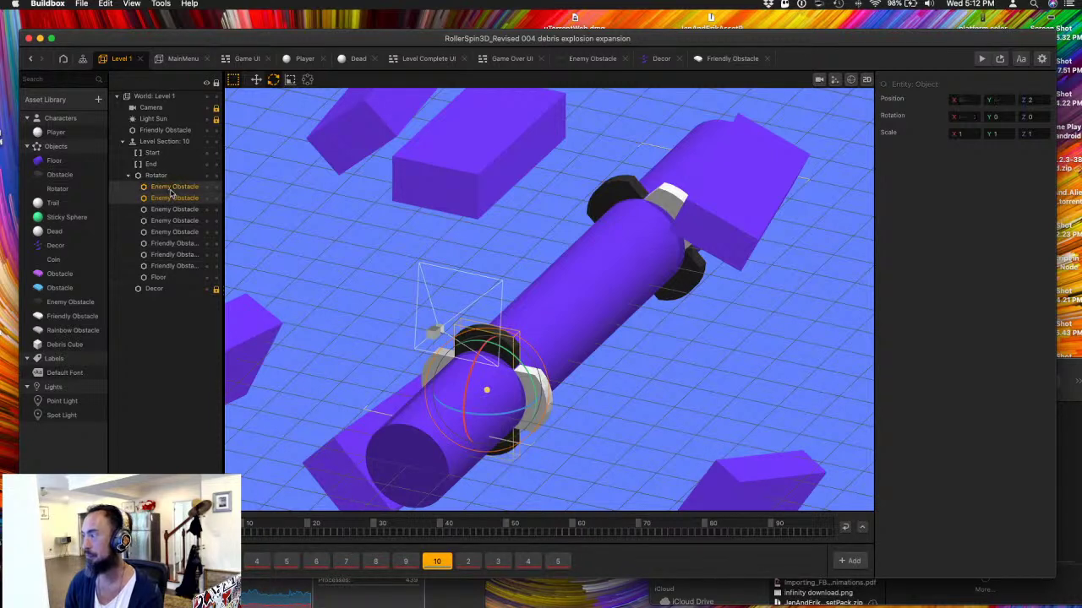
left_click_drag(170, 192, 158, 282)
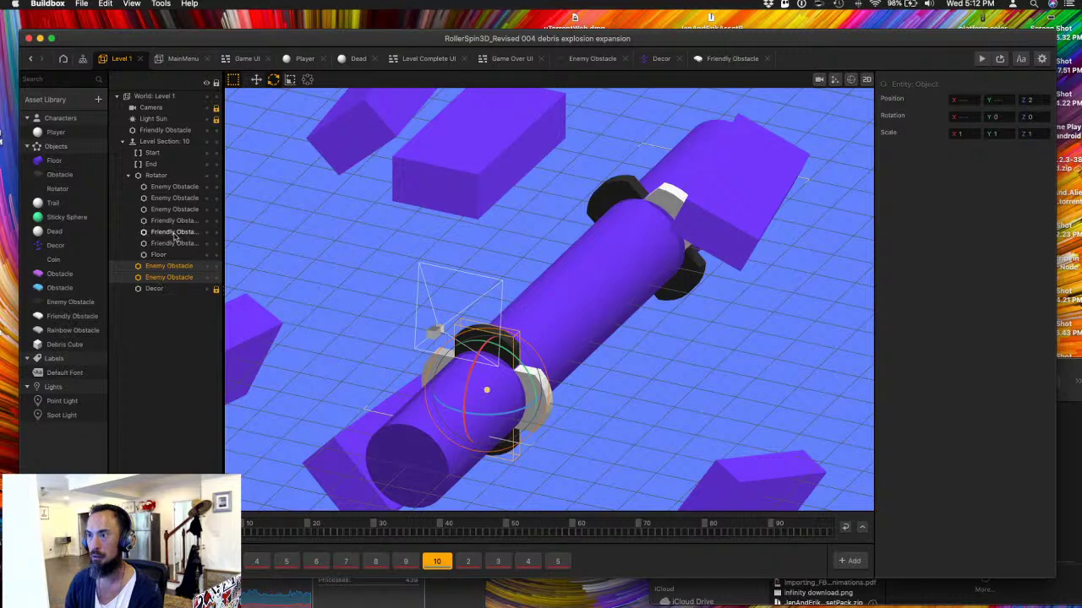
left_click(170, 244)
left_click(168, 233)
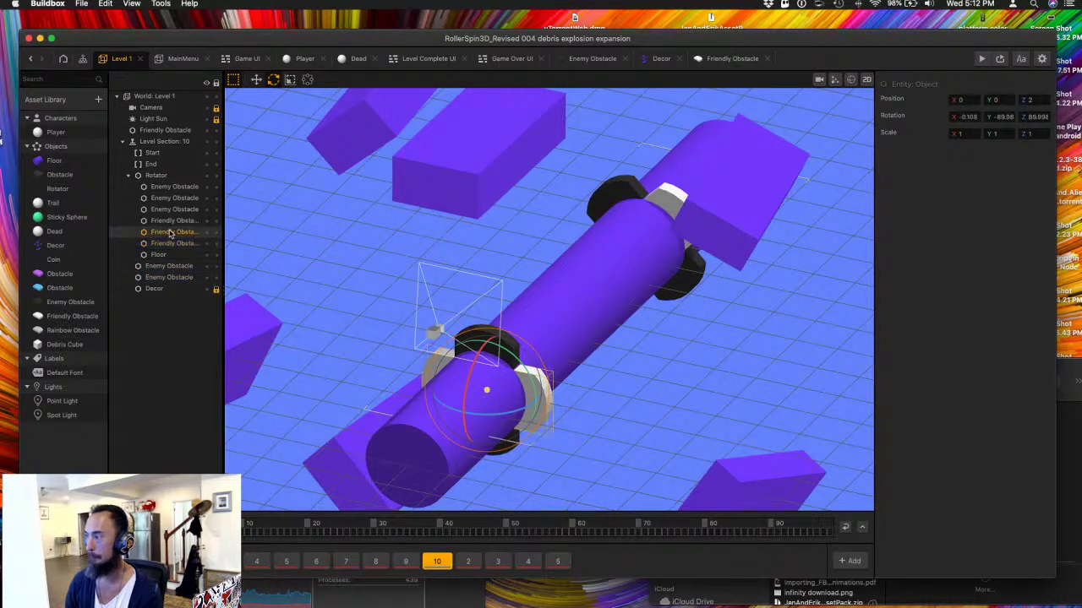
left_click(168, 243, "shift")
left_click_drag(168, 243, 164, 288)
- Nest each ring's other obstacles in section 10 under that ring's first Enemy Obstacle
left_click(174, 221)
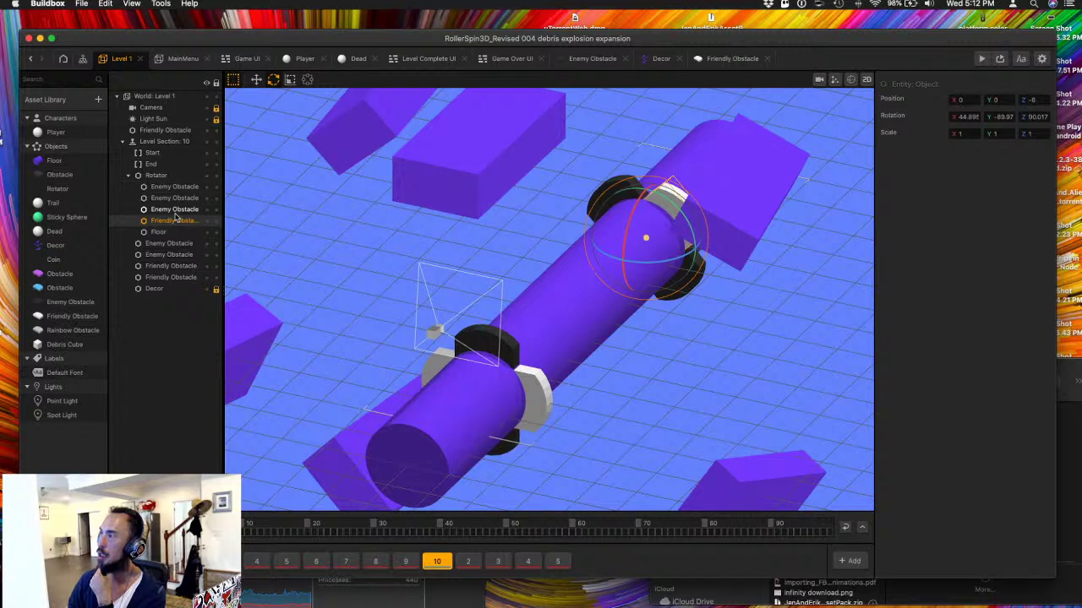
left_click(174, 198)
left_click(174, 209, "shift")
left_click(174, 221, "shift")
left_click_drag(174, 220, 175, 187)
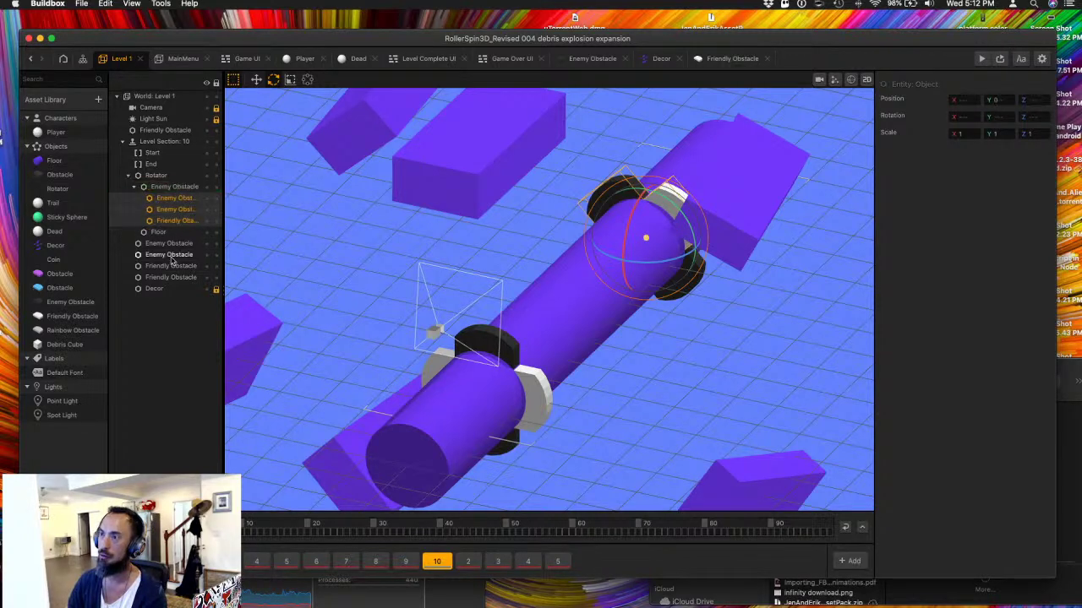
left_click(173, 254)
left_click(168, 278, "shift")
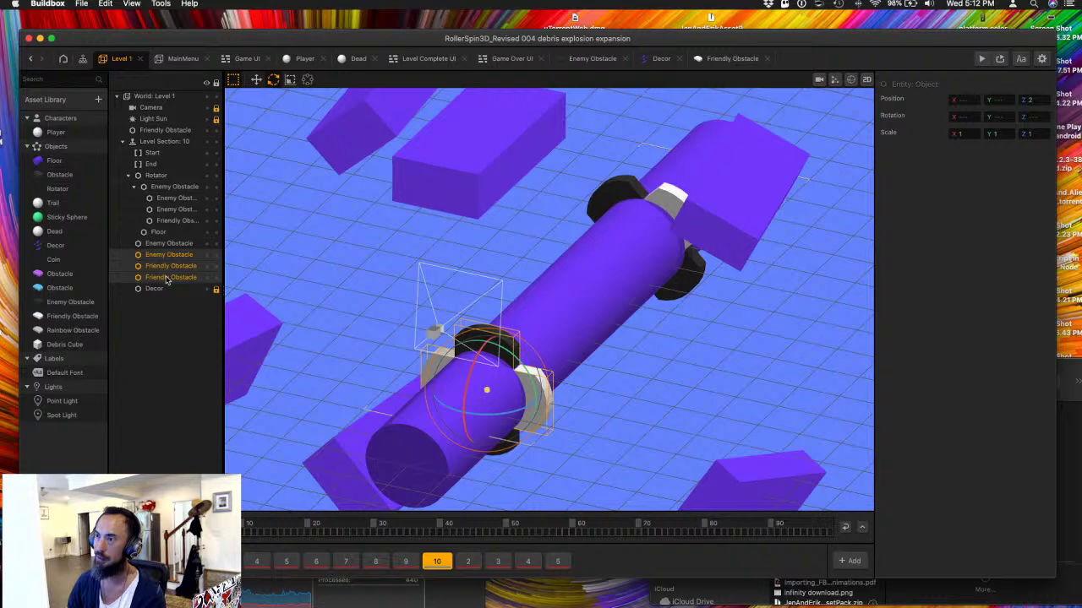
left_click_drag(168, 280, 169, 243)
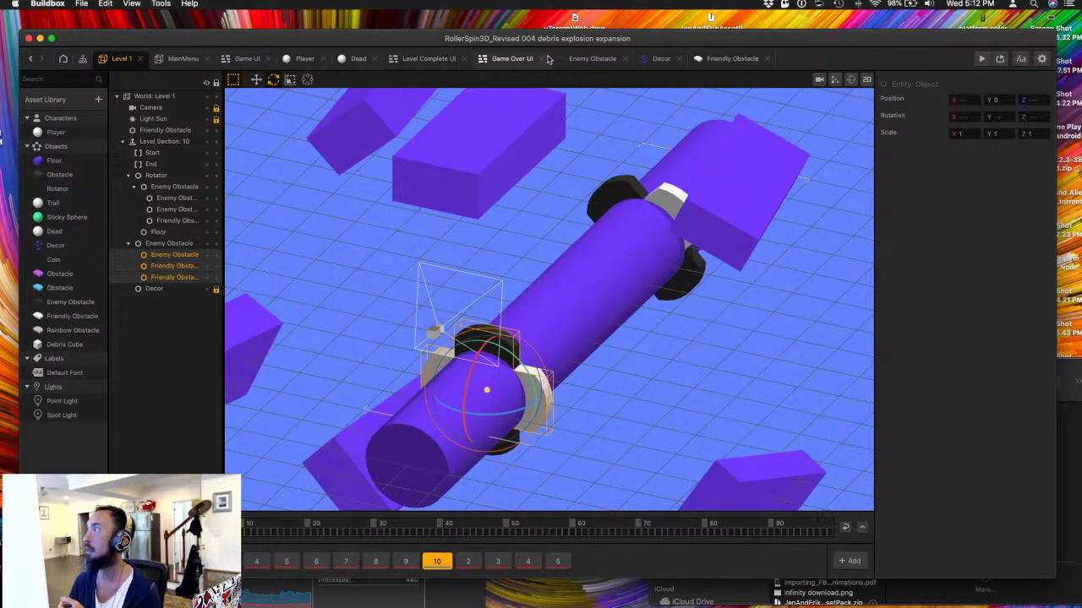
- Connect the Enemy Obstacle Start node's Created output to Rotation Animation, turn off Is Delta and set the Duration to 0.5
left_click(583, 59)
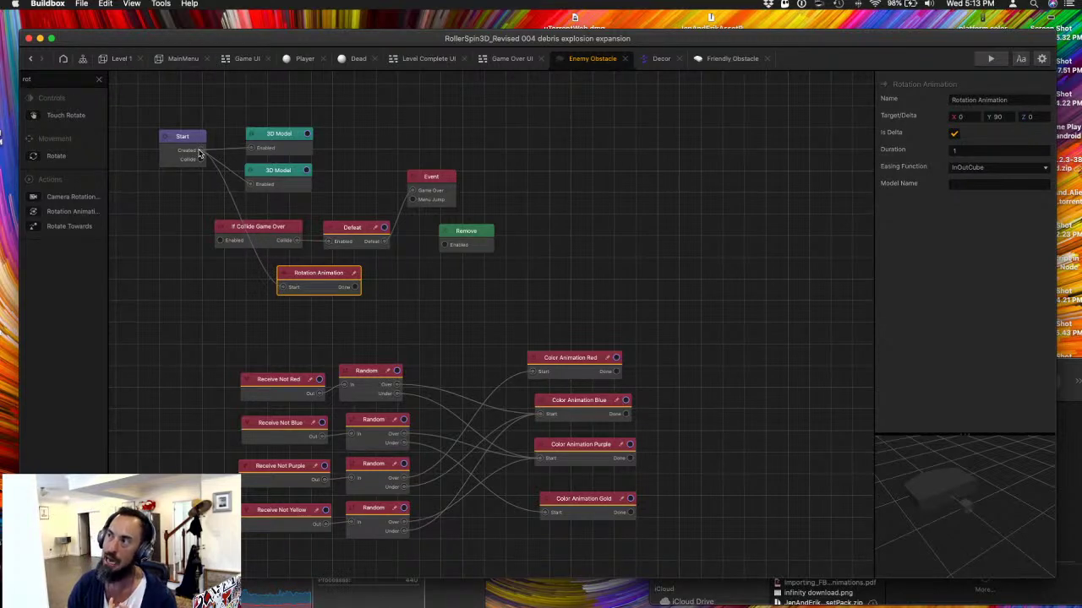
left_click_drag(200, 155, 283, 288)
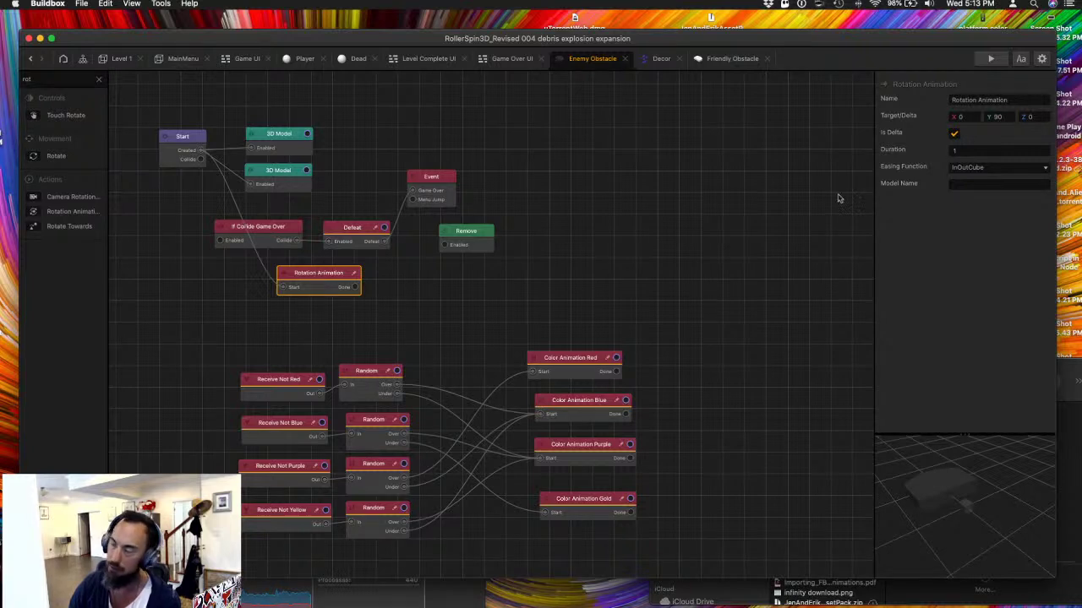
left_click(955, 135)
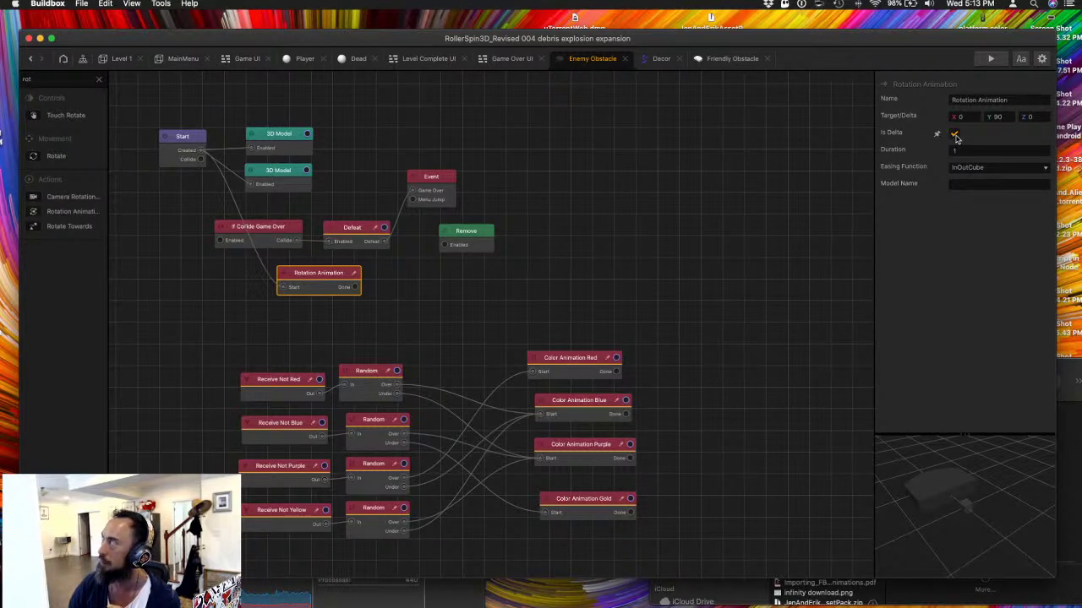
left_click(956, 138)
left_click_drag(962, 151, 828, 152)
type("0.5")
key("Return")
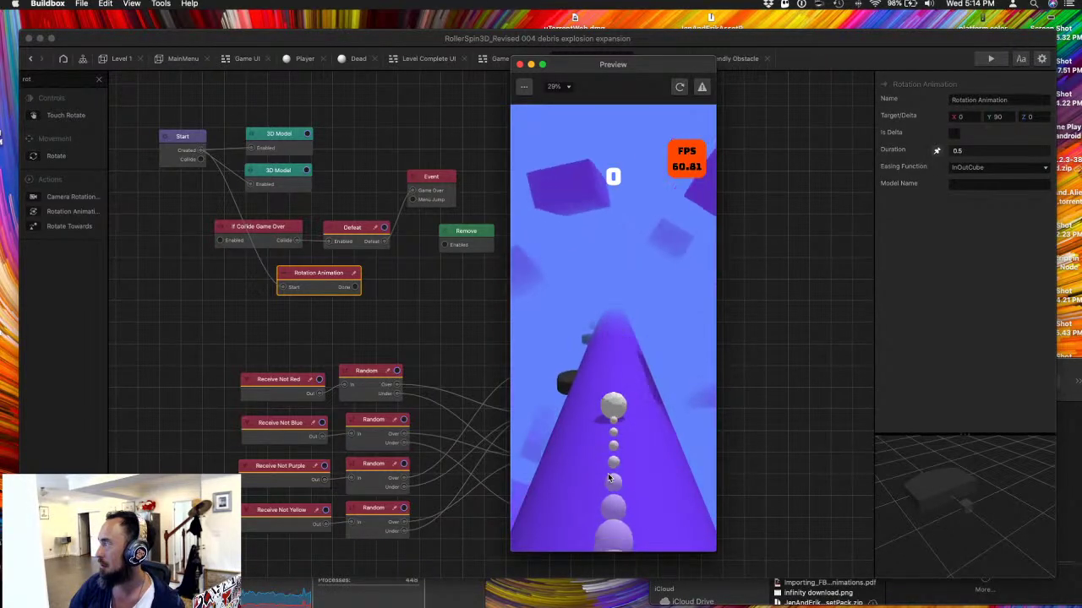
- Move the Rotation Animation's target of 90 from the Y axis to the Z axis and replay the game preview to test it
left_click(889, 144)
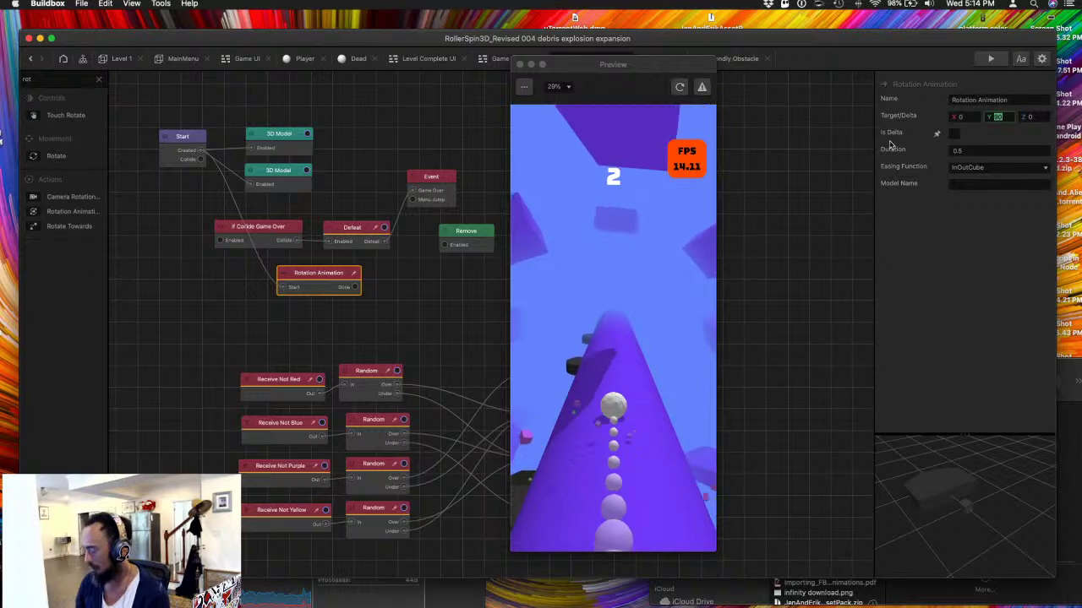
key("ctrl+x")
key("Tab")
key("ctrl+v")
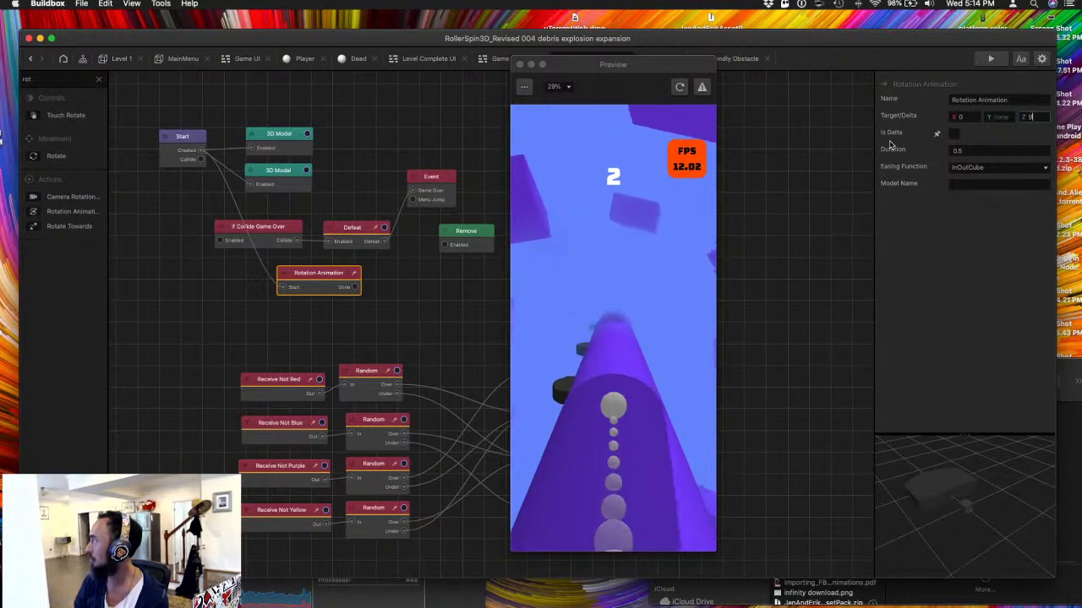
key("Return")
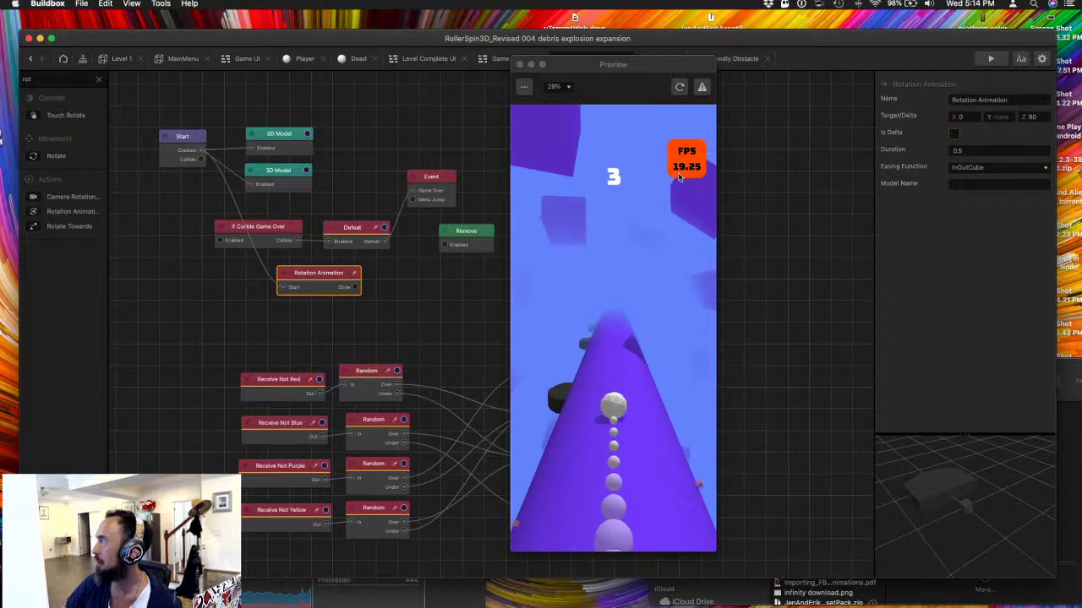
left_click(680, 88)
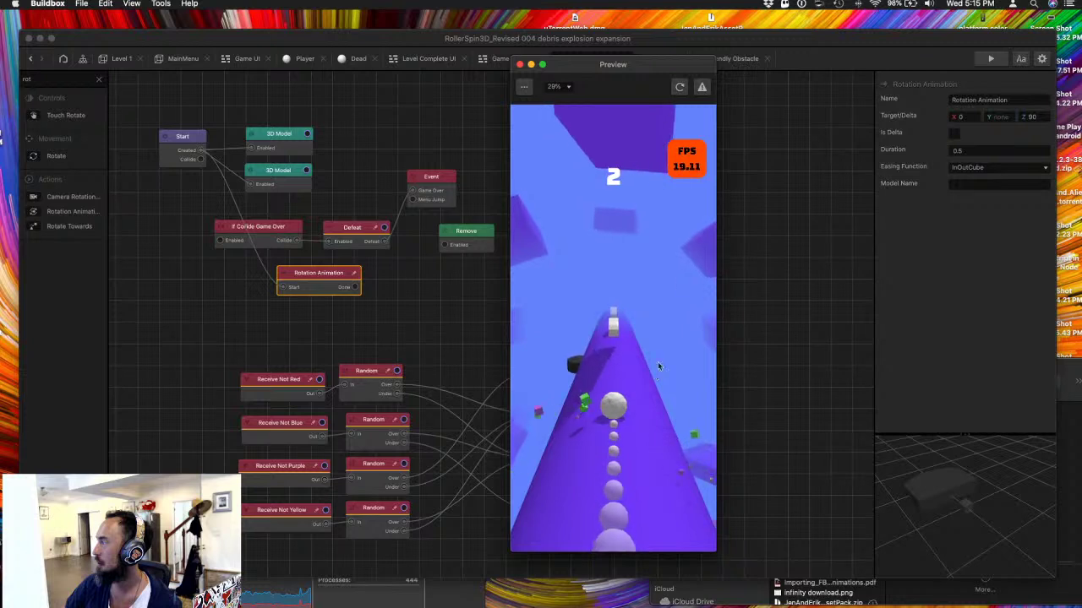
key("super+w")
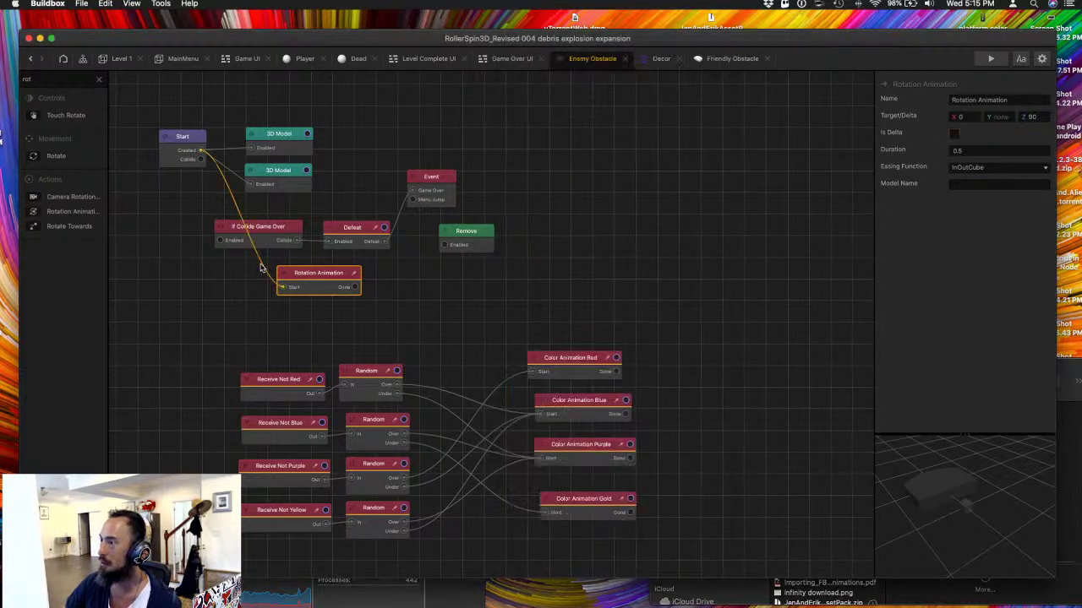
- Delete the connection between Start and Rotation Animation and run the game preview again
key("Delete")
left_click(992, 59)
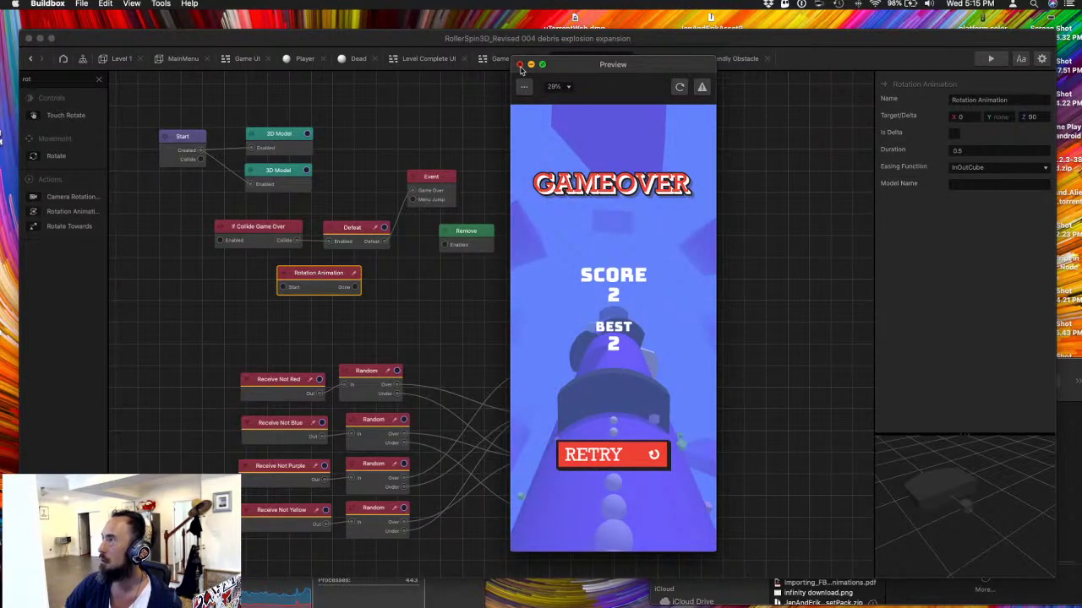
left_click(520, 65)
- Look over the MainMenu world and close it to return to Level 1
left_click(177, 58)
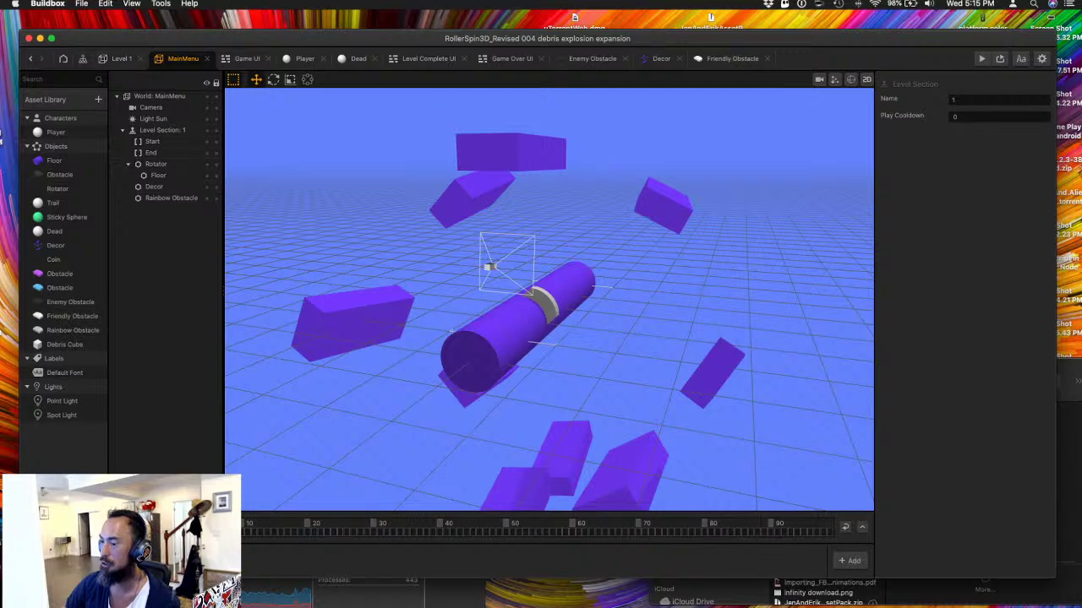
left_click(124, 59)
left_click(184, 59)
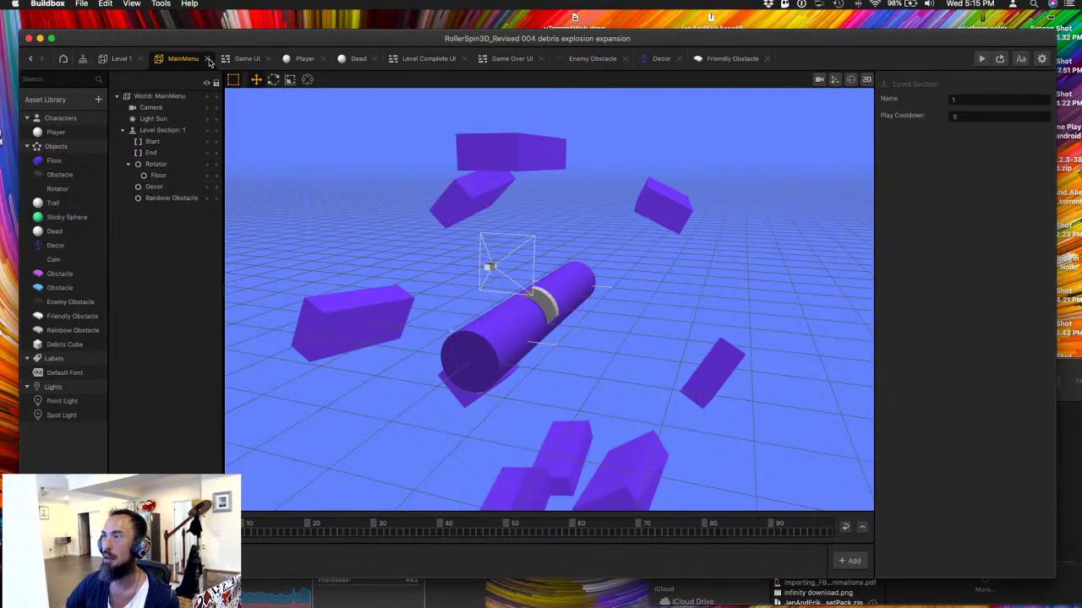
left_click(209, 60)
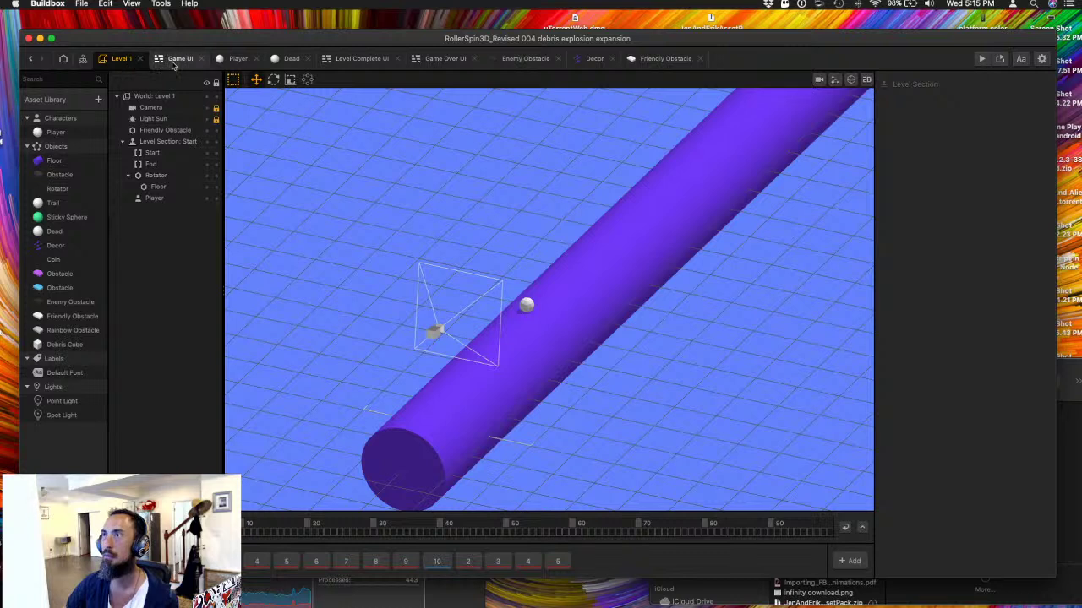
- Unnest both rings' obstacles in level section 10 from their parent Enemy Obstacles, keeping the far ring inside the Rotator
left_click(437, 561)
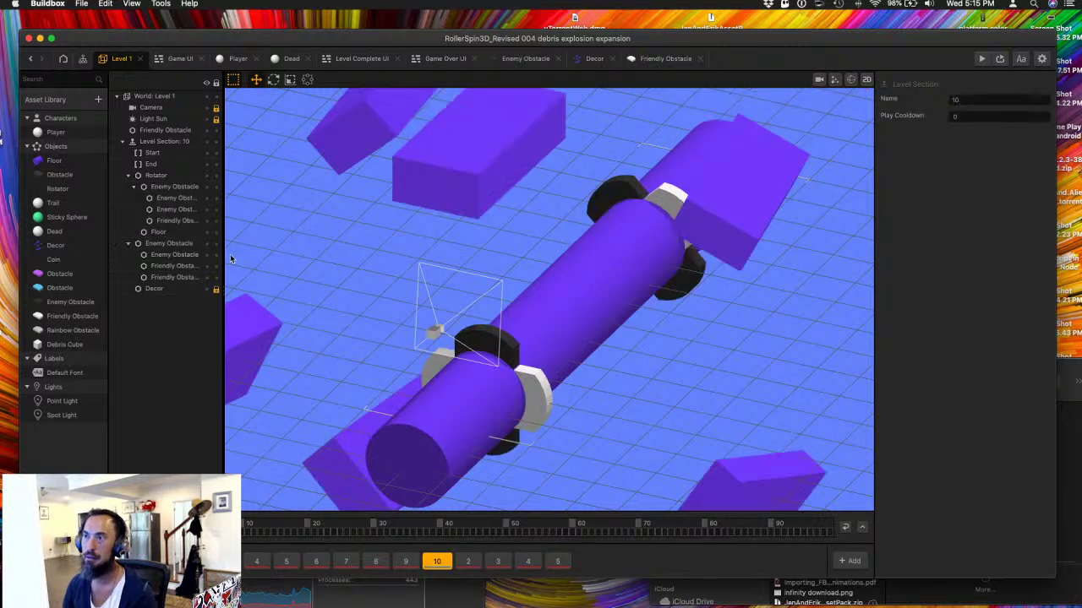
left_click_drag(166, 221, 163, 184)
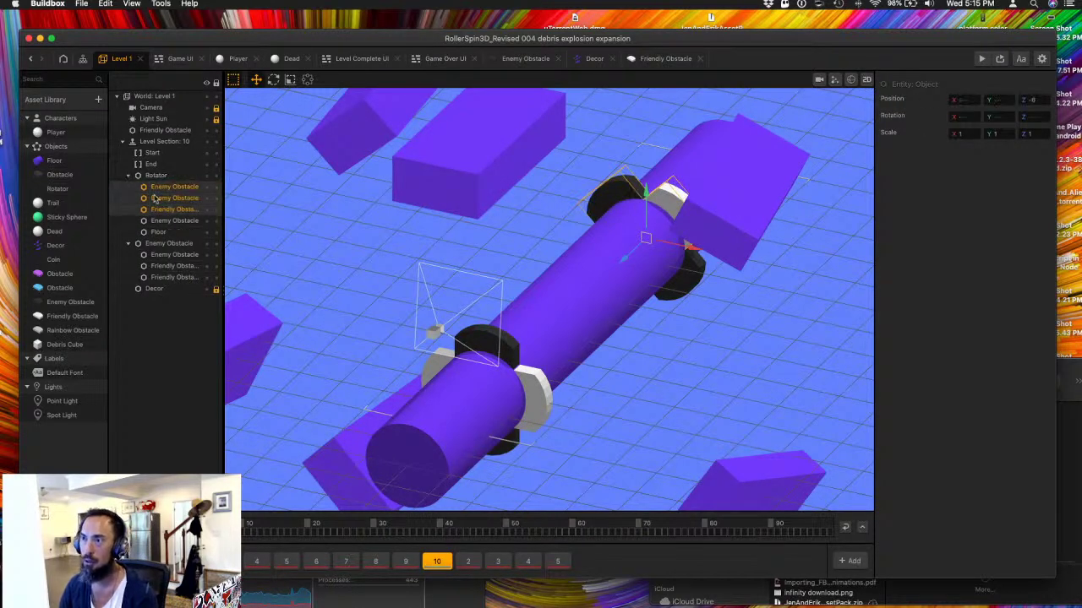
left_click(157, 277)
left_click(158, 254, "shift")
left_click_drag(158, 258, 163, 244)
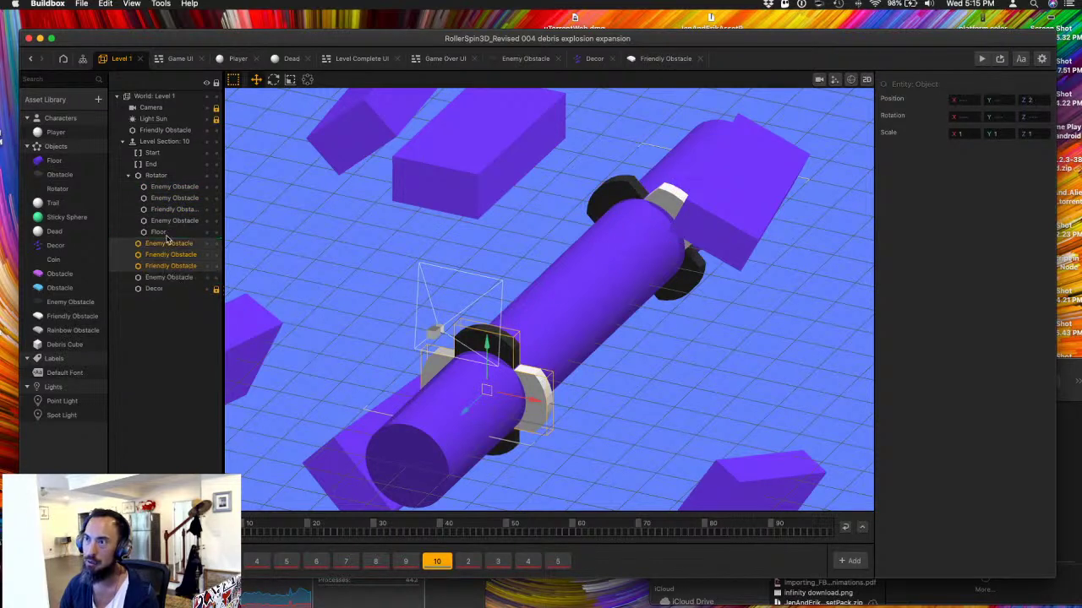
left_click(166, 187)
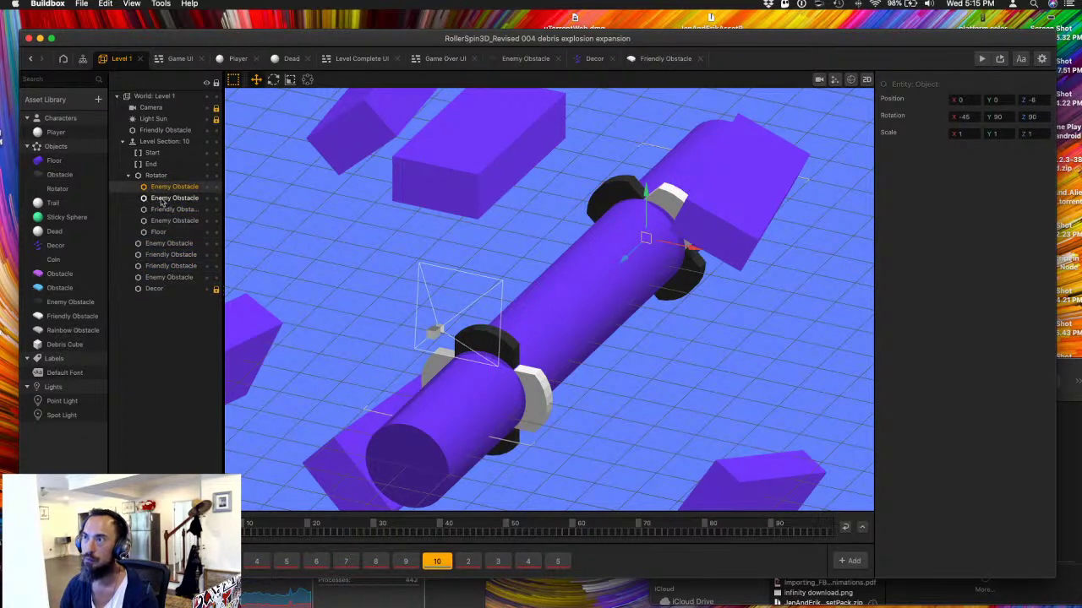
- Nest the near ring's two Enemy Obstacles and two Friendly Obstacles in level section 10 inside the Rotator
left_click(160, 244)
left_click(157, 266, "shift")
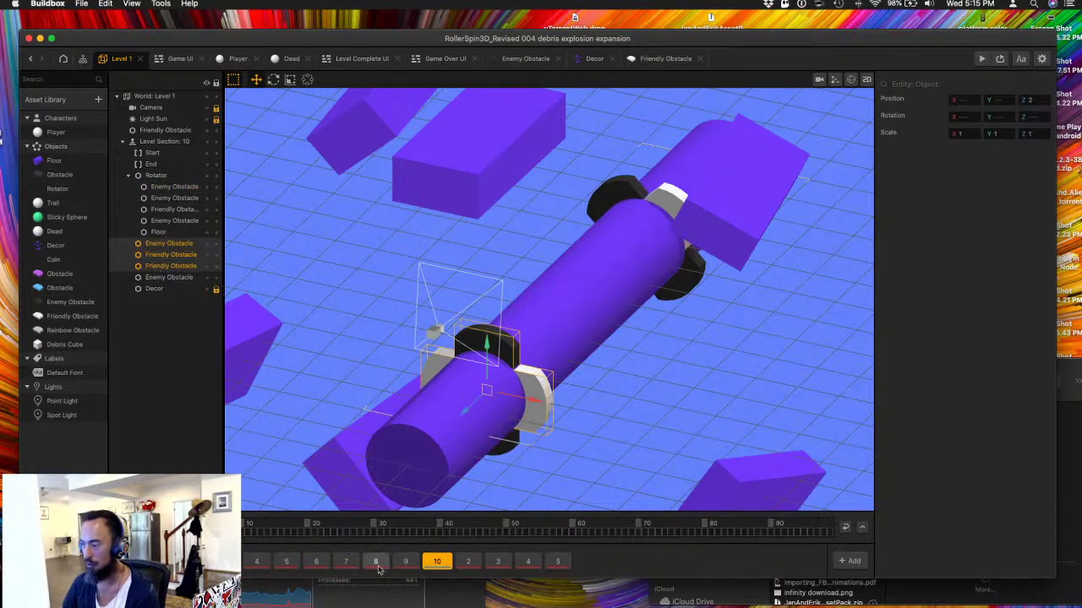
left_click(437, 561)
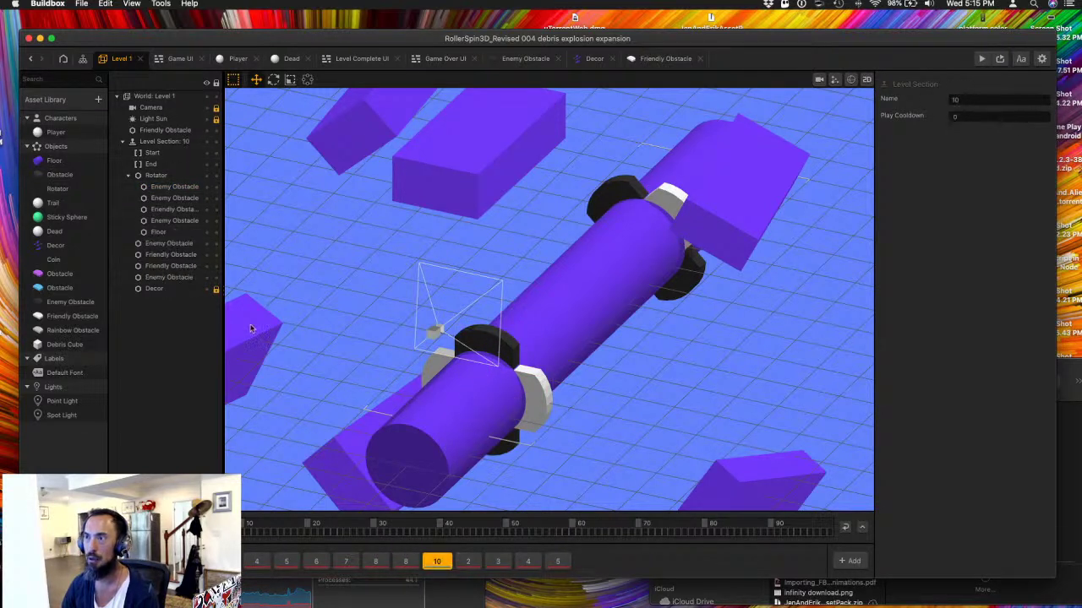
left_click(159, 244)
left_click(157, 266, "shift")
left_click(154, 278, "shift")
left_click_drag(161, 254, 167, 184)
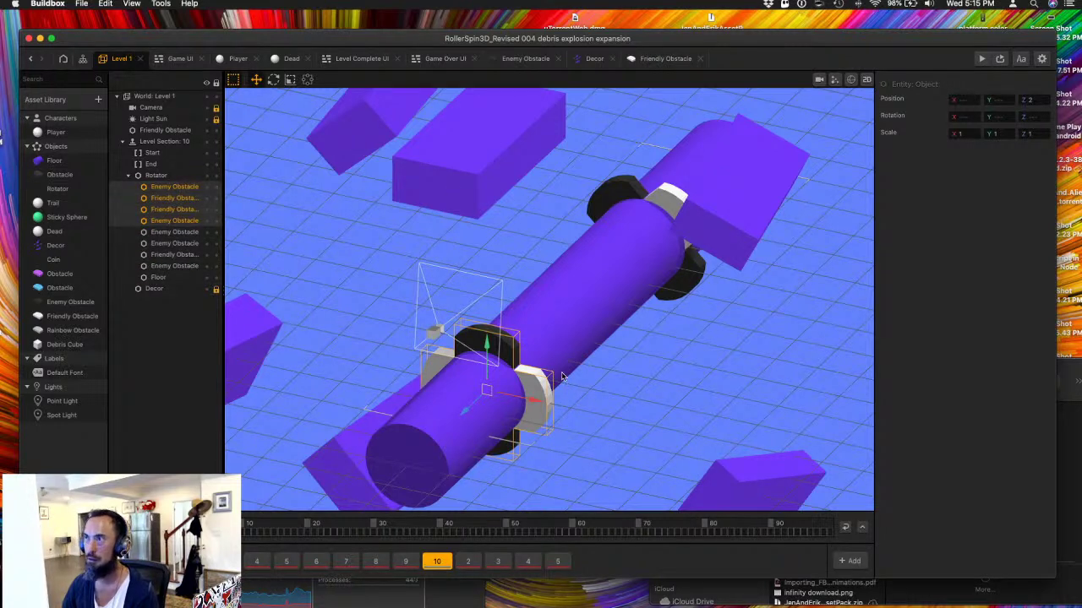
- Compare the obstacle ring arrangements in level section 4 and its neighbouring sections
left_click(256, 562)
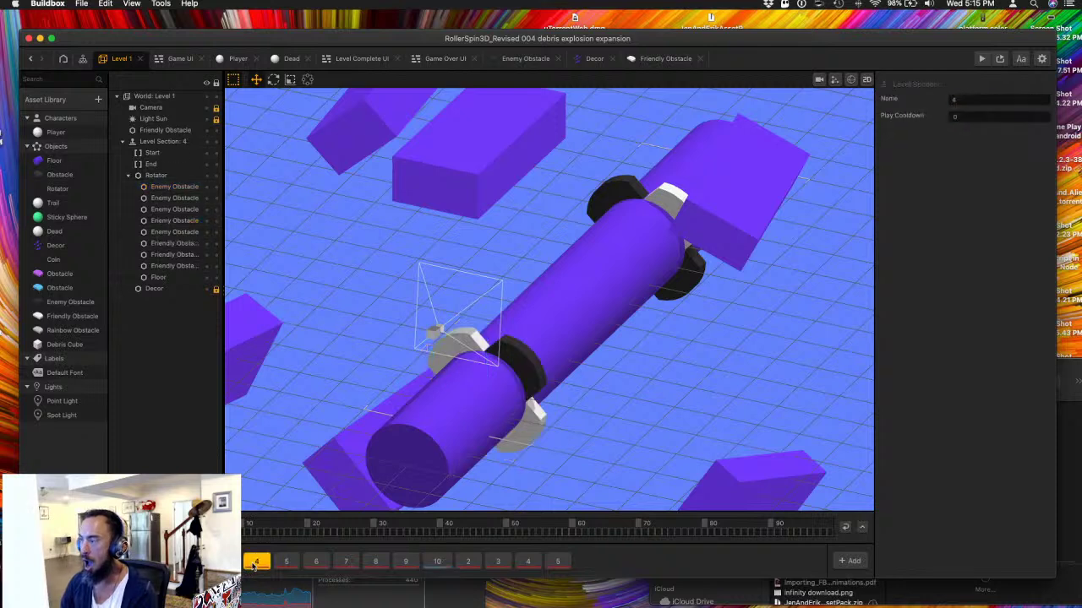
left_click(256, 563)
left_click(256, 562)
left_click(285, 562)
left_click(256, 562)
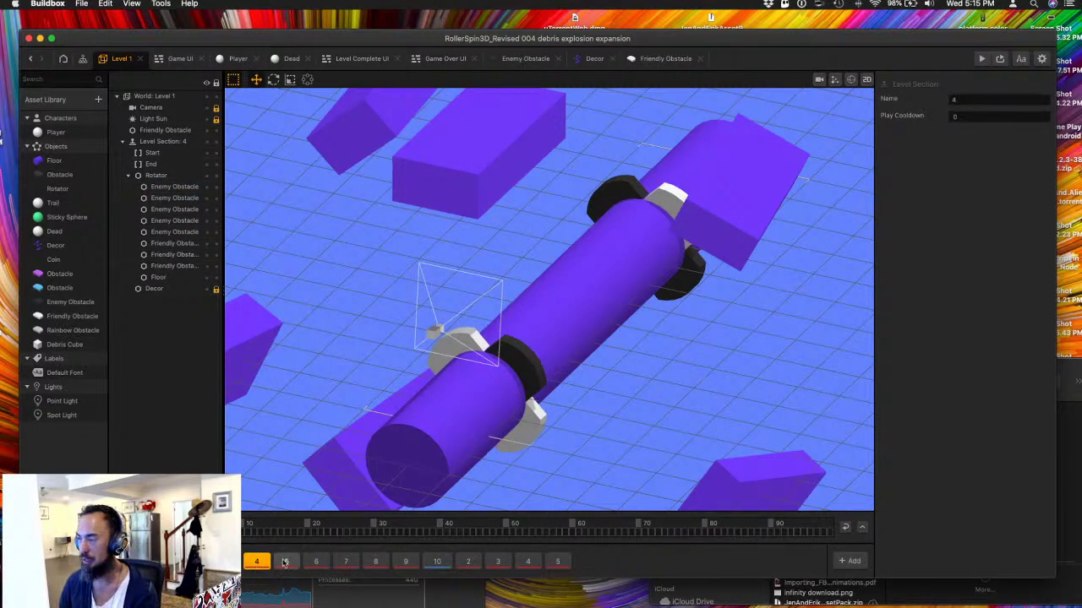
left_click(285, 562)
left_click(257, 562)
left_click(257, 563)
left_click(257, 561)
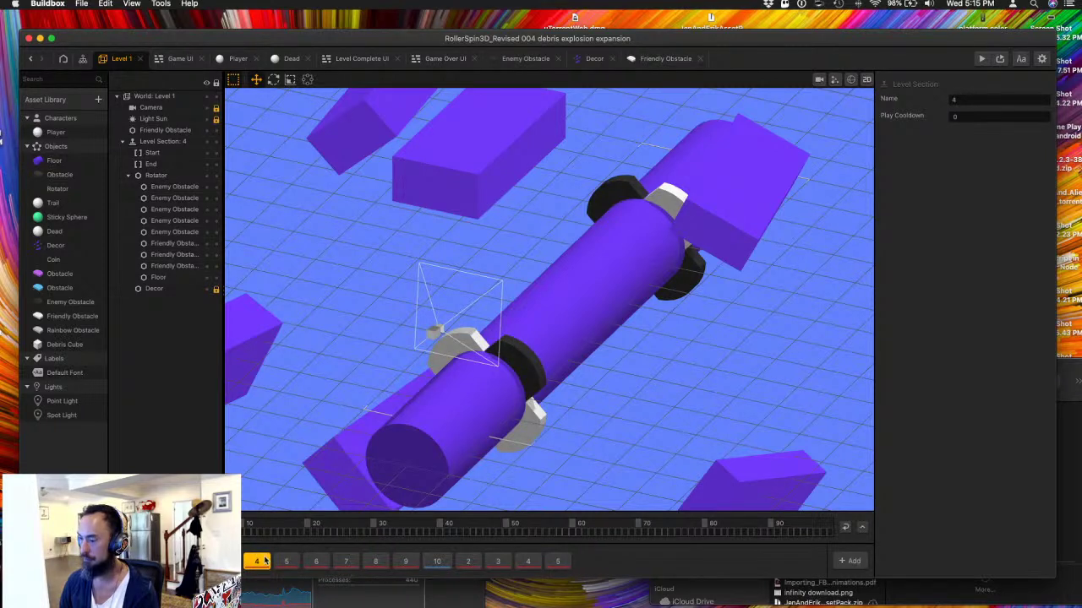
left_click(246, 563)
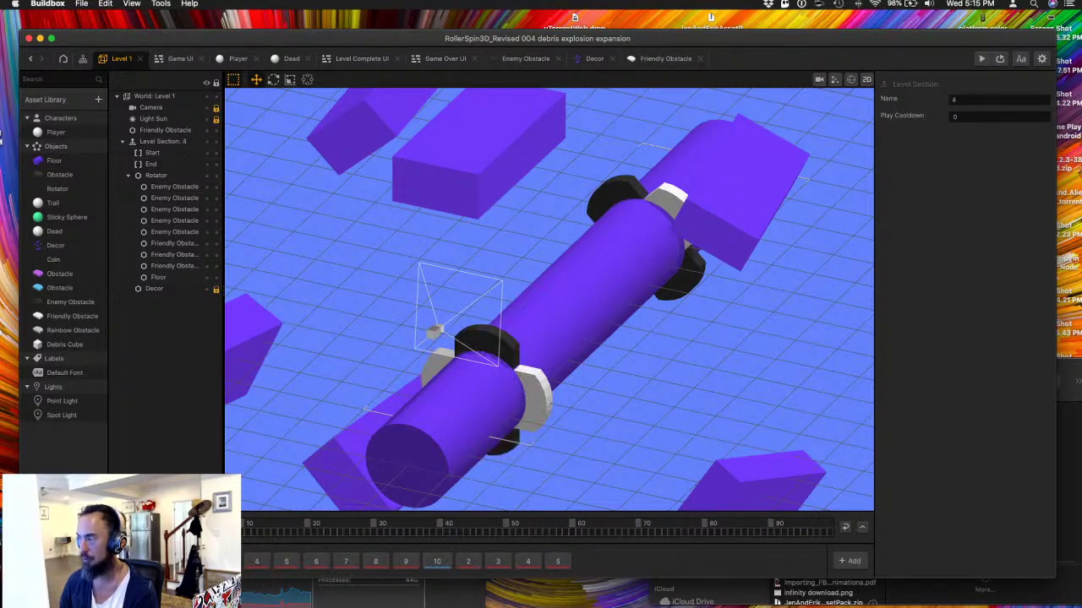
left_click(256, 562)
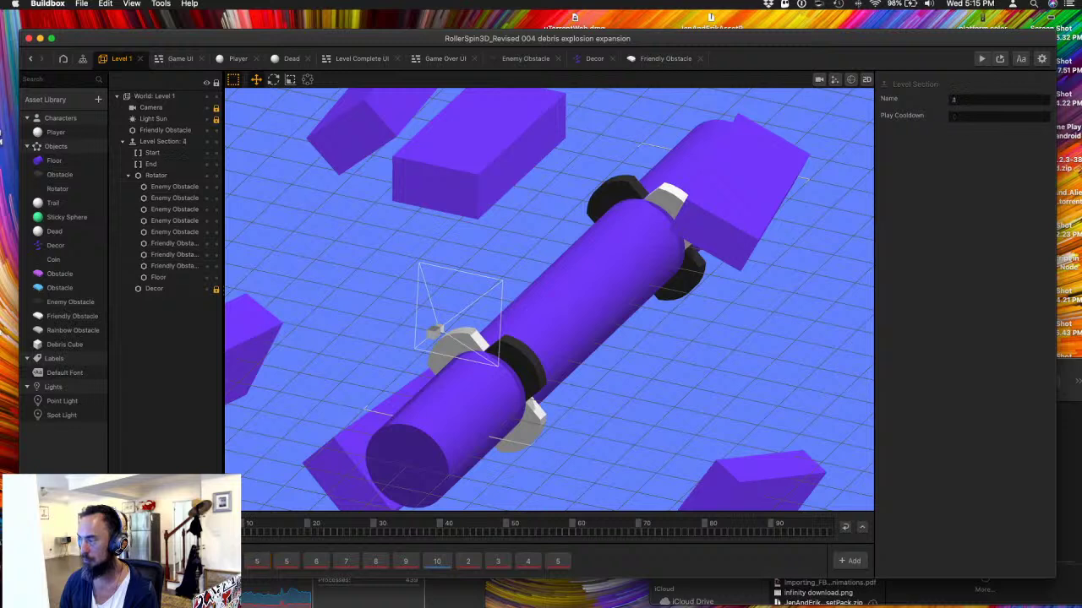
left_click(256, 561)
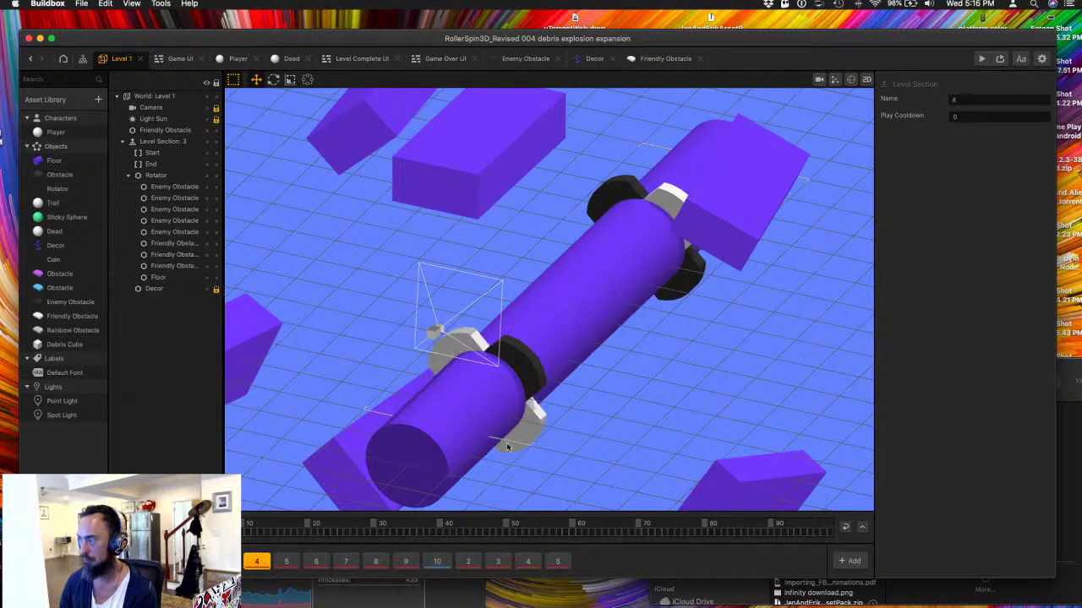
- Rotate all eight Enemy and Friendly Obstacles in level section 4 together about a quarter turn around the cylinder
left_click(168, 267)
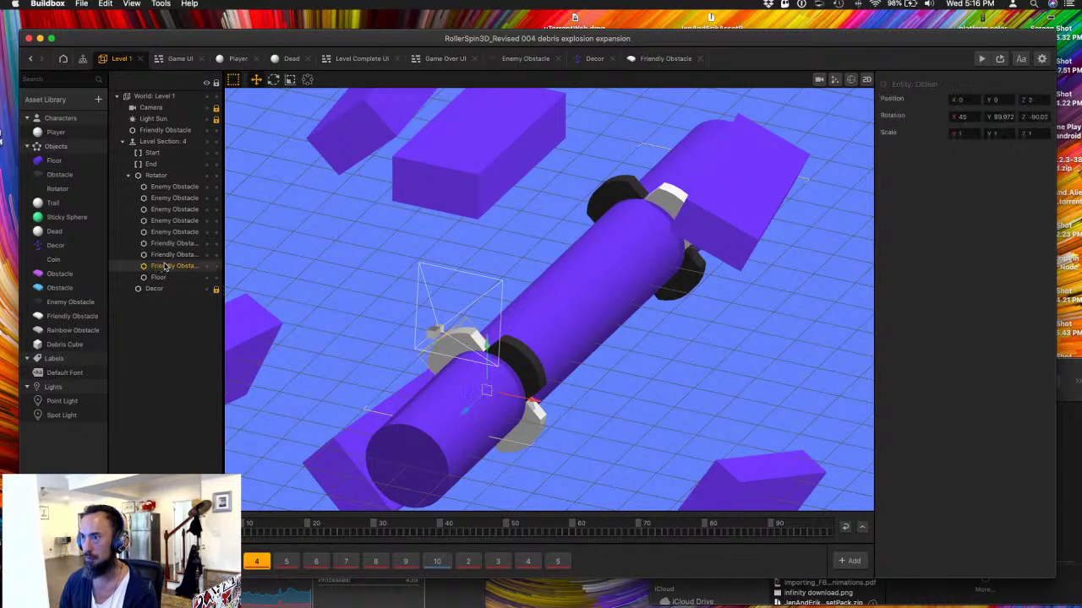
left_click(169, 256, "super")
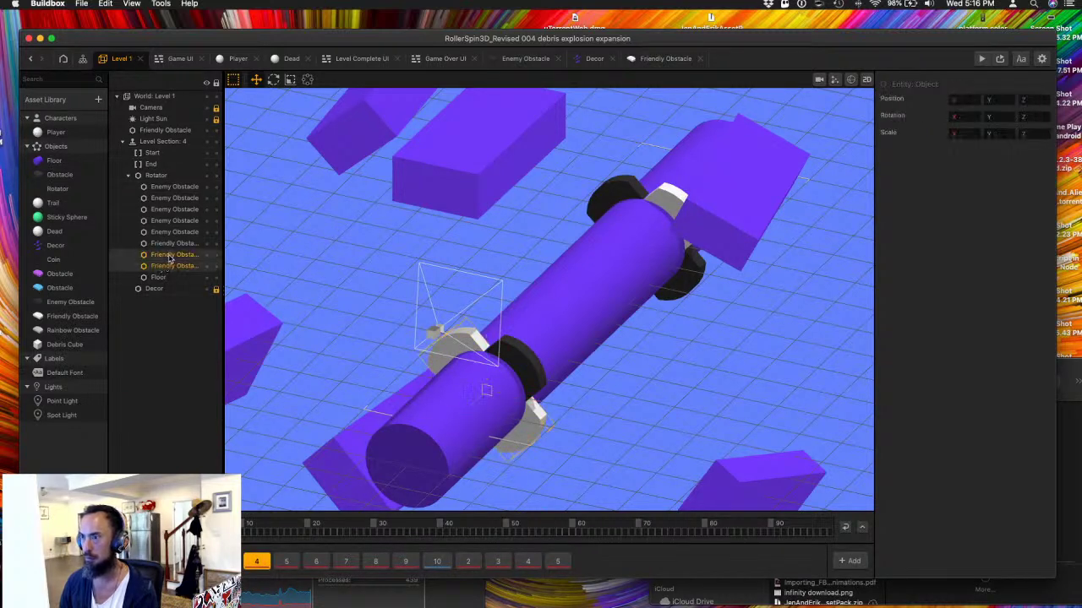
left_click(173, 187, "super")
left_click(174, 198, "super")
left_click(174, 209, "super")
left_click(174, 221, "super")
left_click(173, 244, "super")
left_click(173, 232, "super")
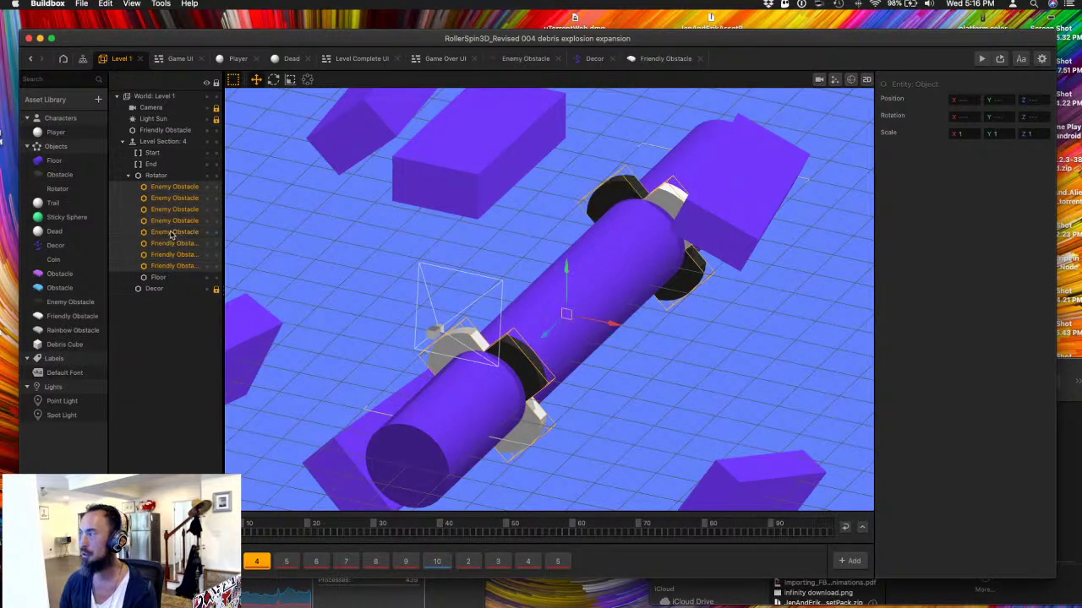
left_click(273, 80)
left_click_drag(603, 290, 457, 244)
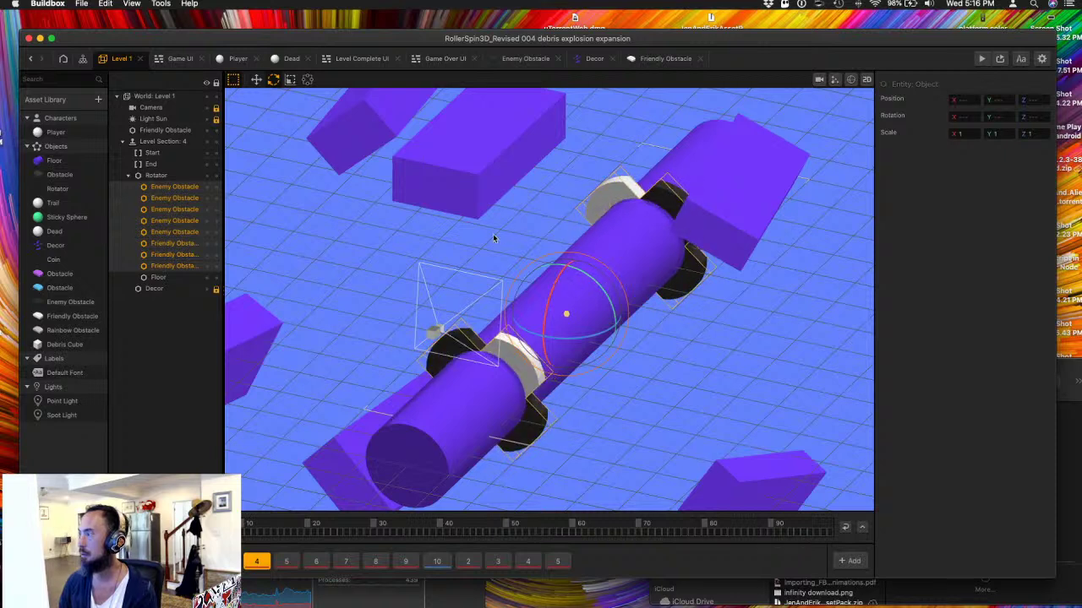
left_click(166, 266, "super")
left_click(170, 255, "super")
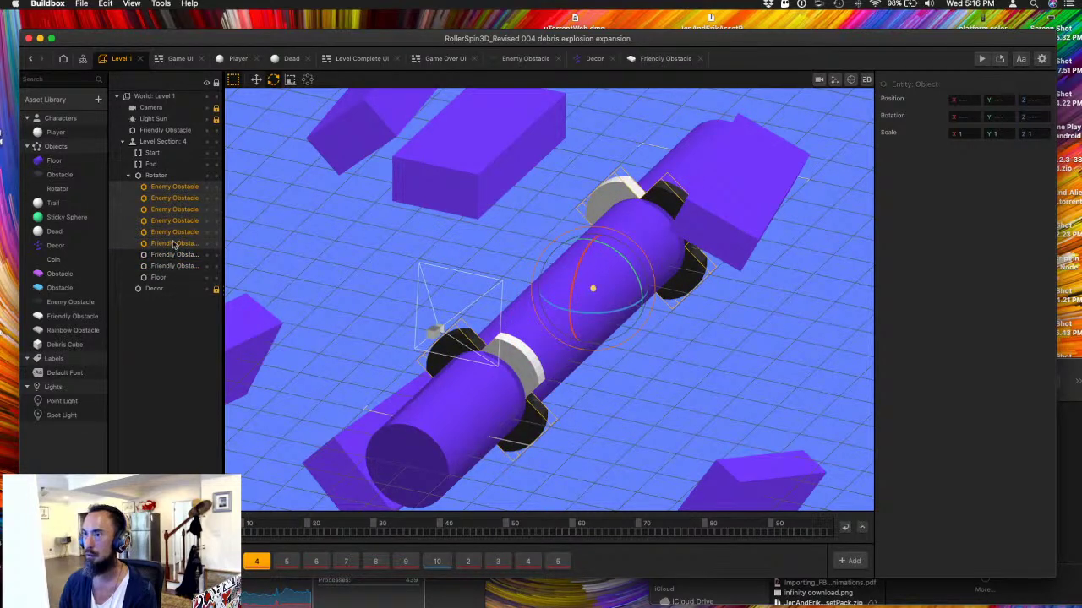
left_click(176, 210, "super")
left_click(176, 222, "super")
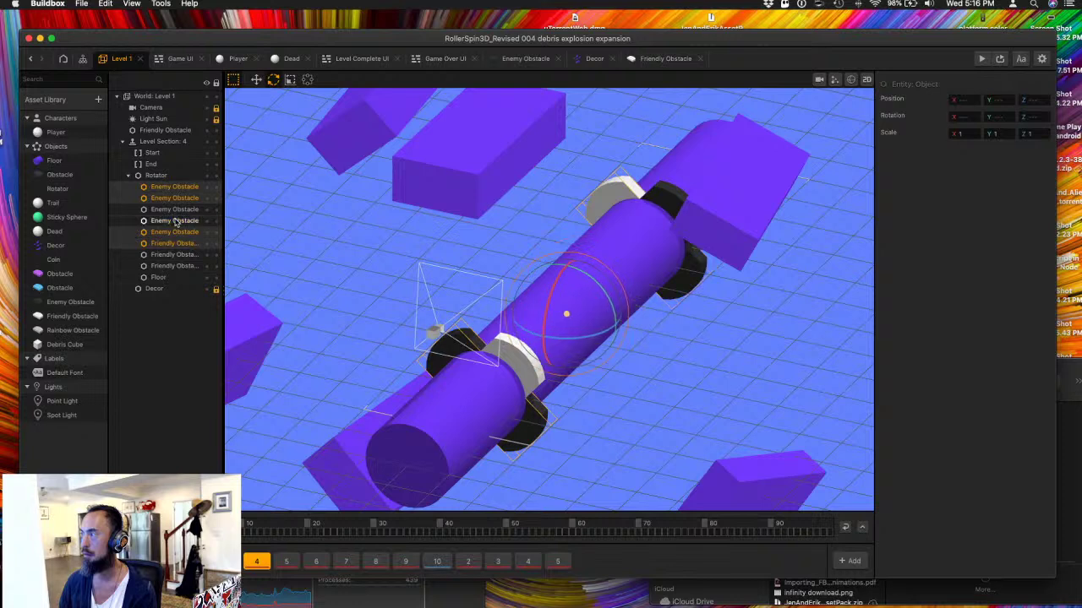
left_click(345, 242)
- Rotate all eight obstacles around the cylinder in level section 5, and do the same in level section 6 with a different angle
left_click(295, 561)
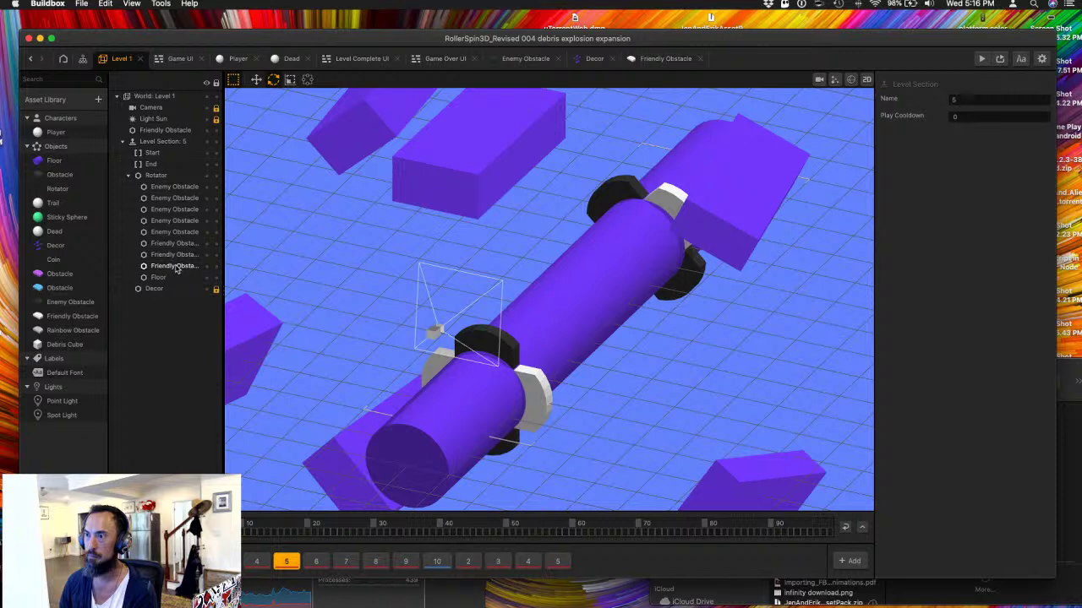
left_click_drag(176, 268, 171, 188)
left_click_drag(607, 308, 333, 140)
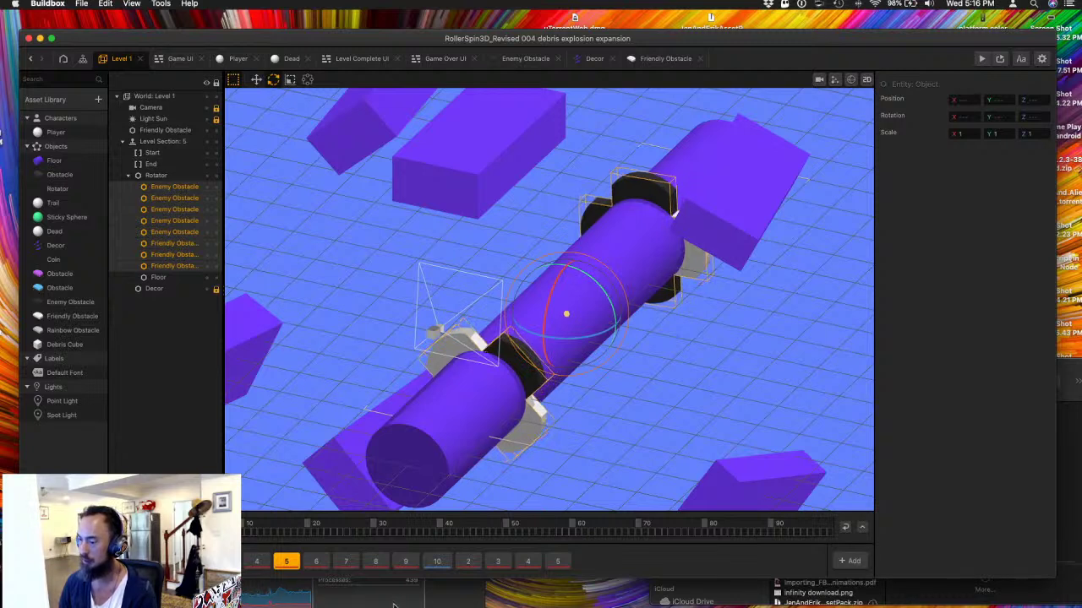
left_click(316, 561)
left_click(174, 266)
left_click_drag(169, 271, 175, 186)
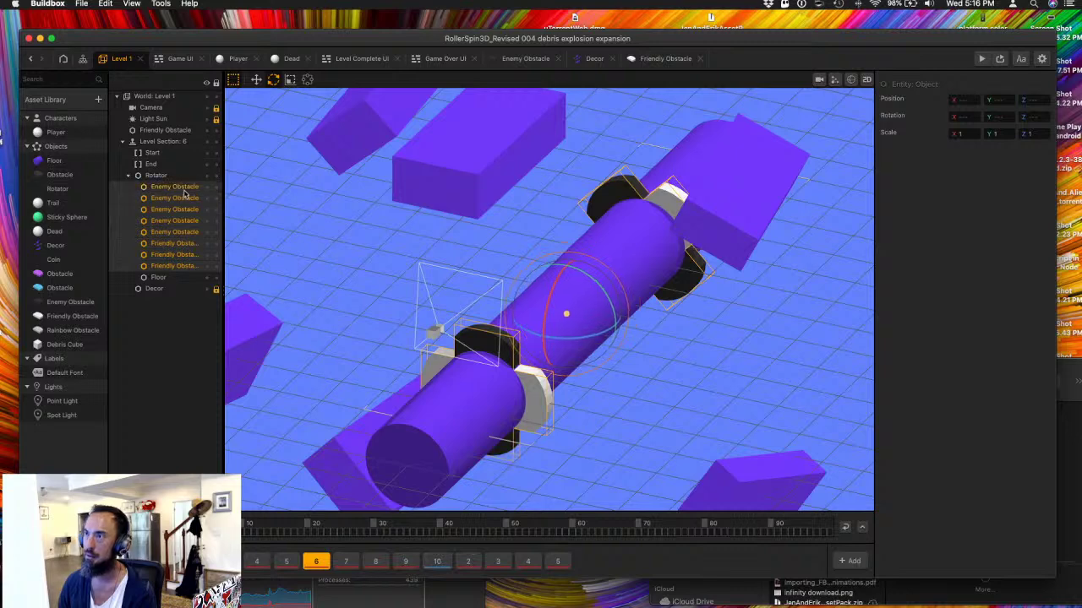
left_click_drag(600, 289, 601, 309)
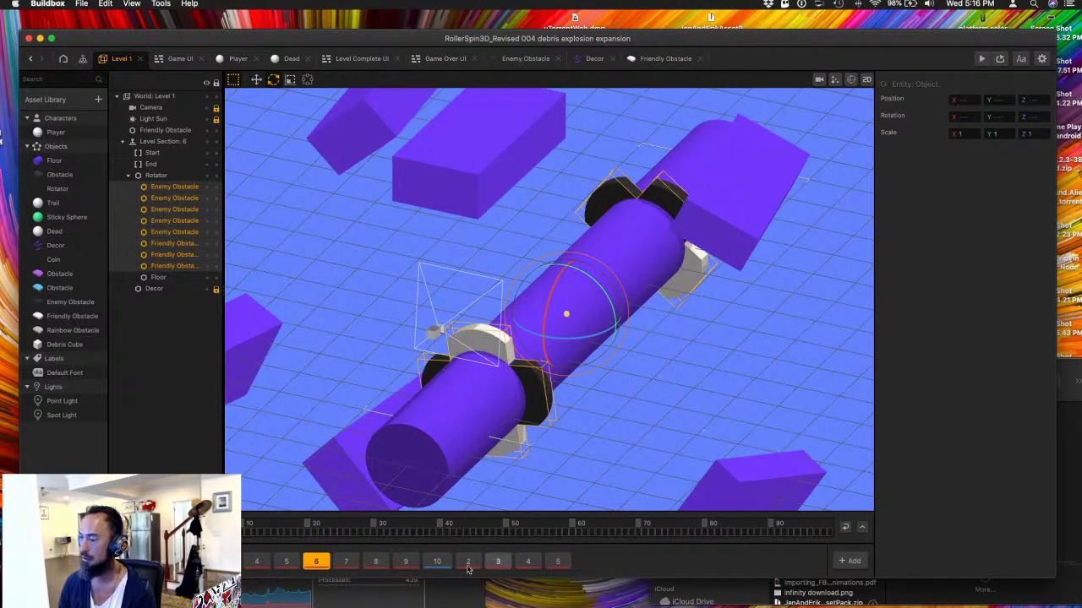
- Rotate all eight obstacles around the cylinder in level section 7 and likewise in level section 8
left_click(345, 561)
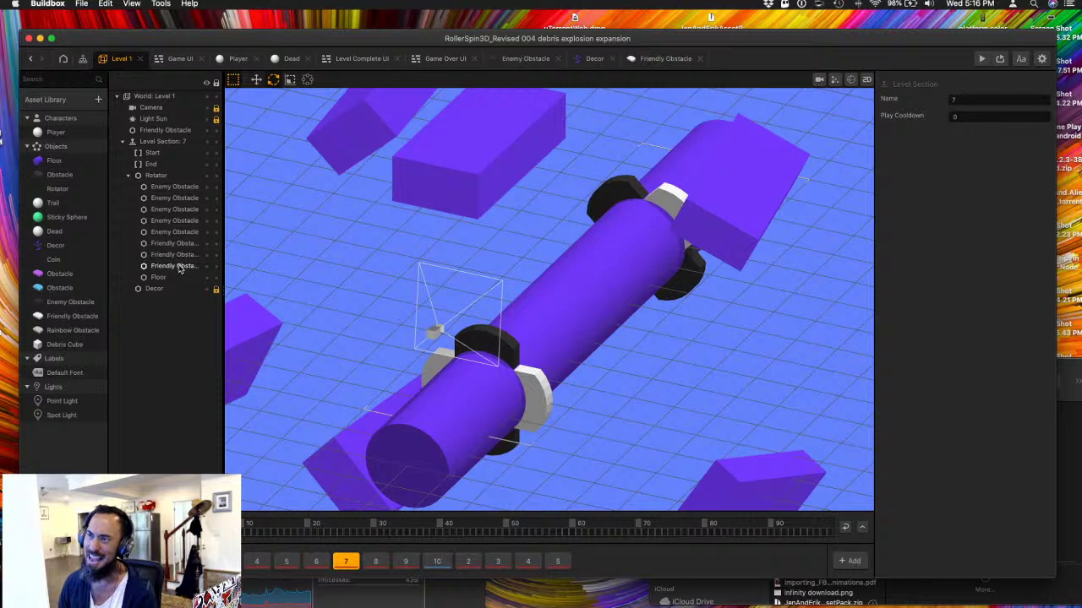
left_click_drag(177, 267, 179, 187)
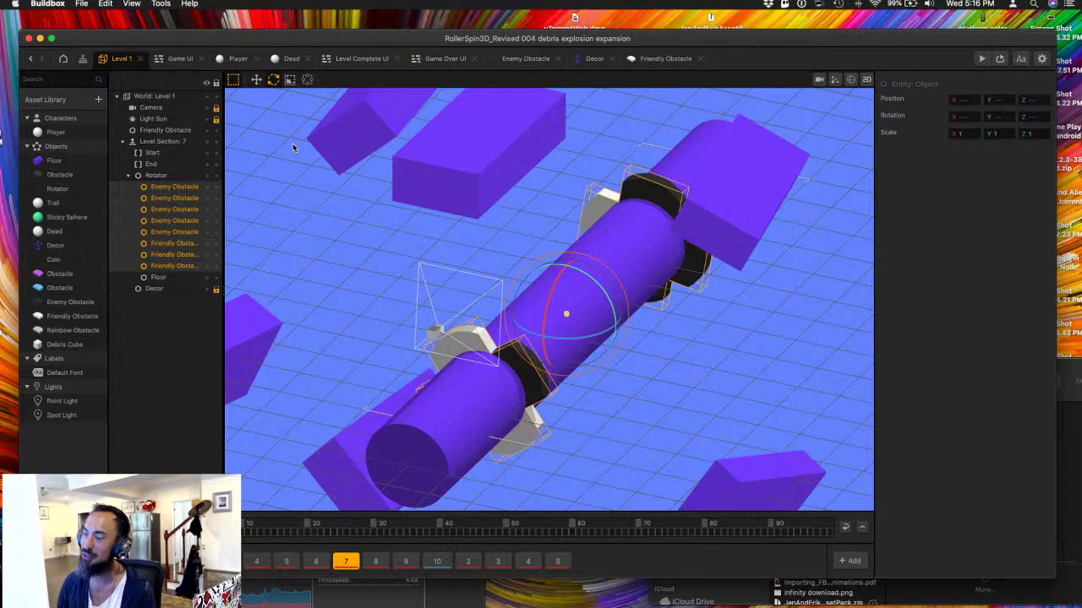
left_click(375, 561)
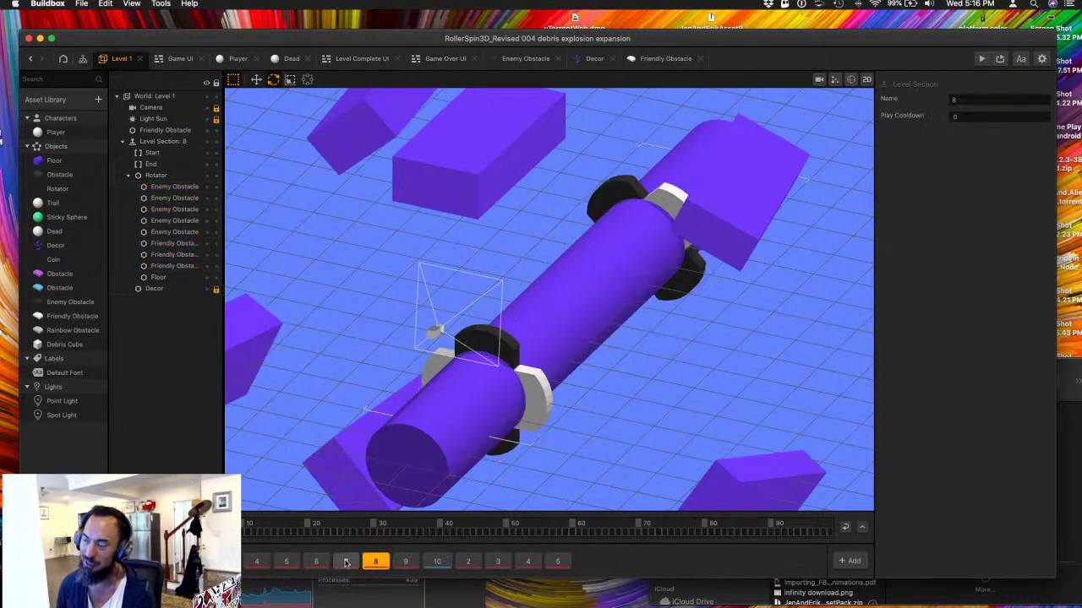
left_click_drag(169, 267, 193, 201)
left_click_drag(606, 301, 247, 425)
- Rotate all eight obstacles around the cylinder in level section 9 and likewise in level section 10
left_click(405, 561)
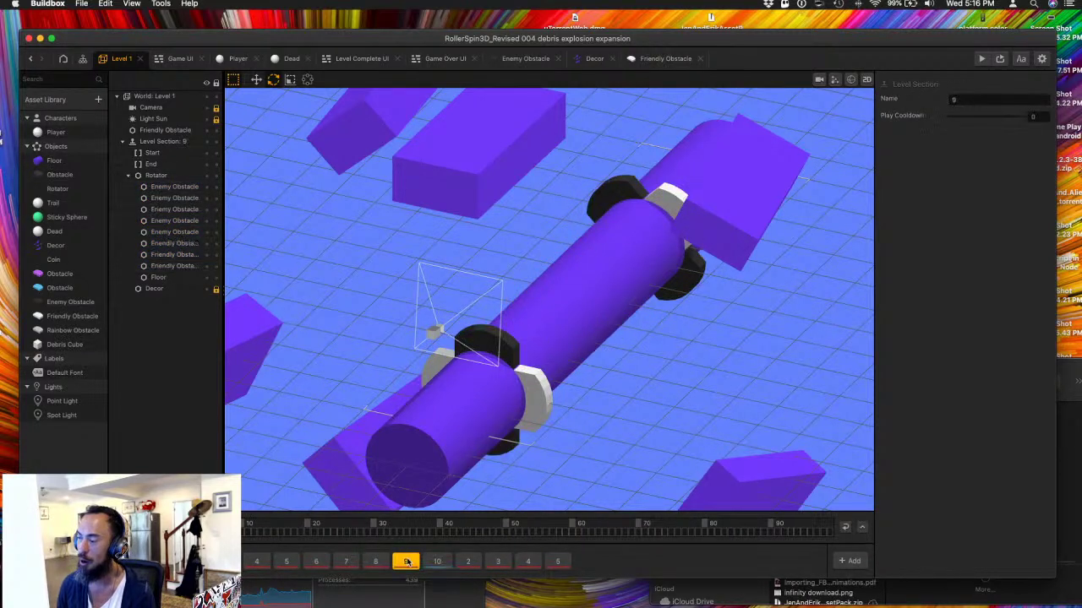
left_click_drag(173, 265, 172, 186)
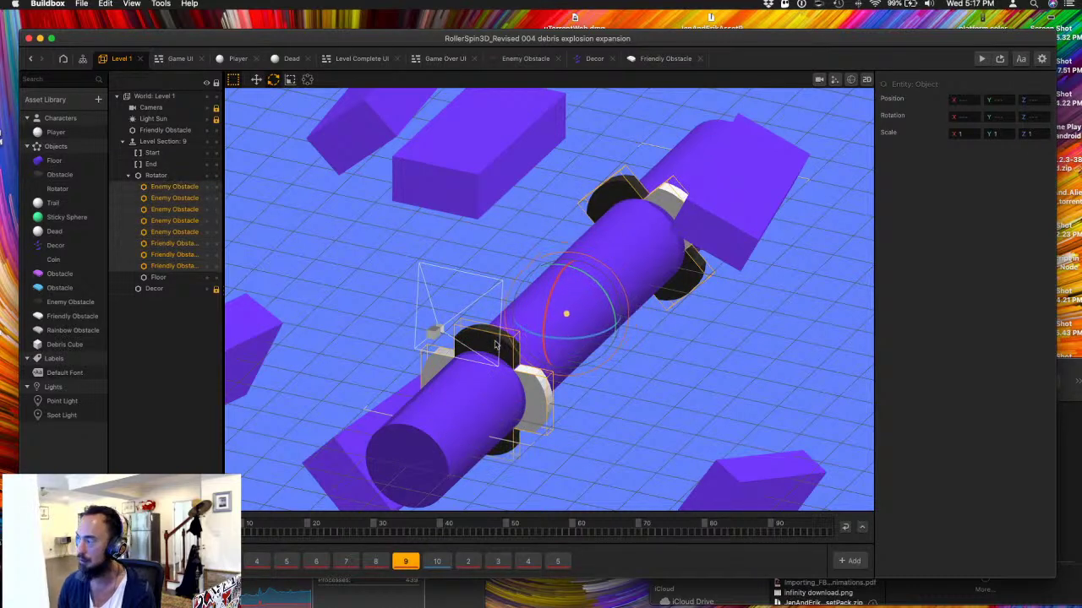
left_click(437, 561)
left_click_drag(173, 267, 181, 188)
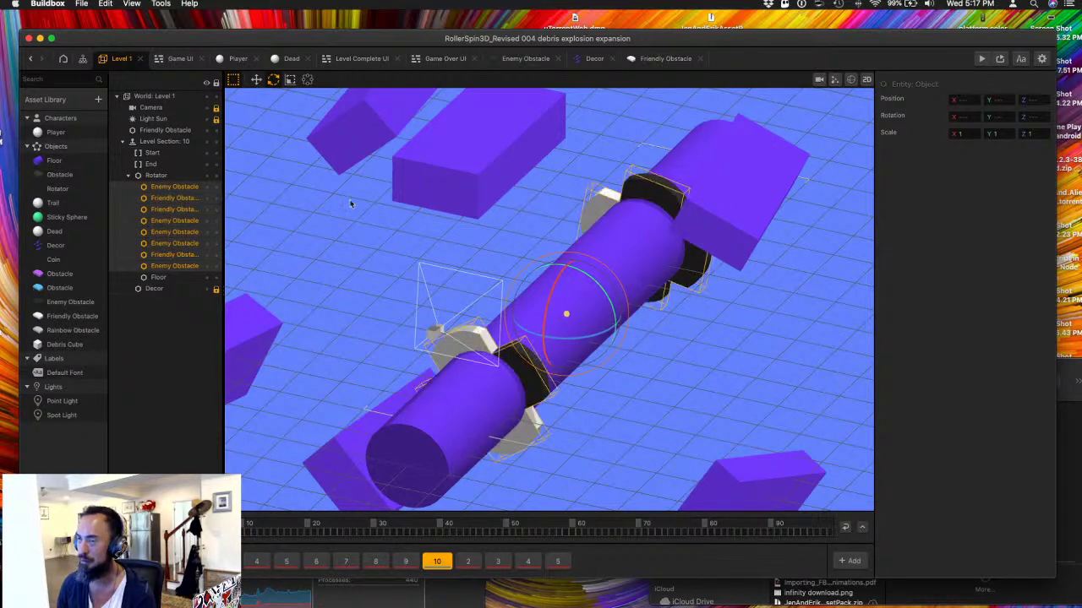
left_click(406, 253)
- Rotate only the far ring's three Enemy Obstacles and one Friendly Obstacle around the cylinder in level section 10
right_click_drag(695, 414, 681, 343)
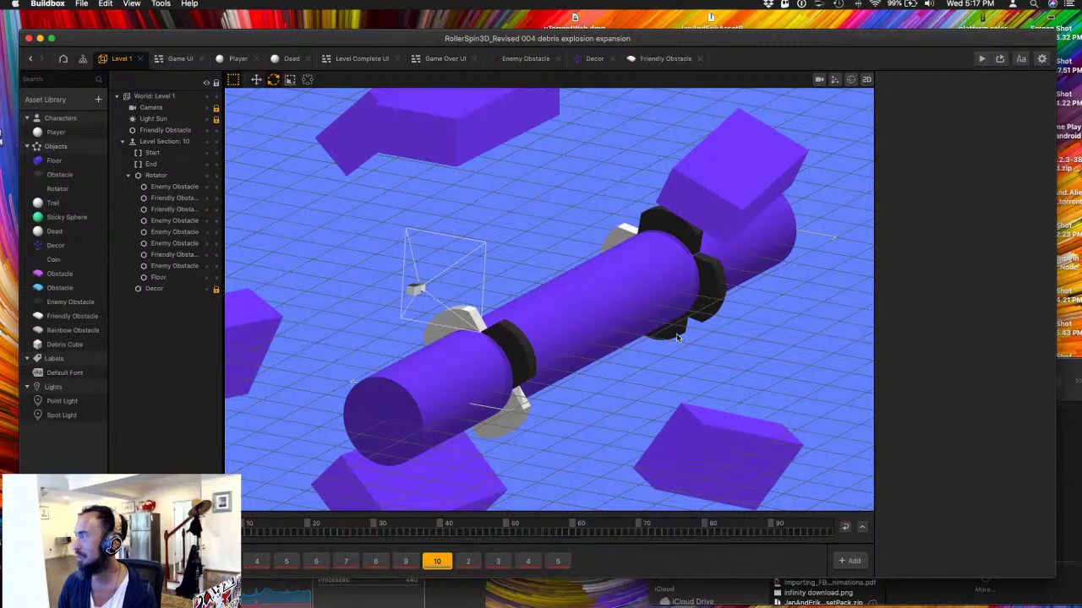
left_click(680, 338)
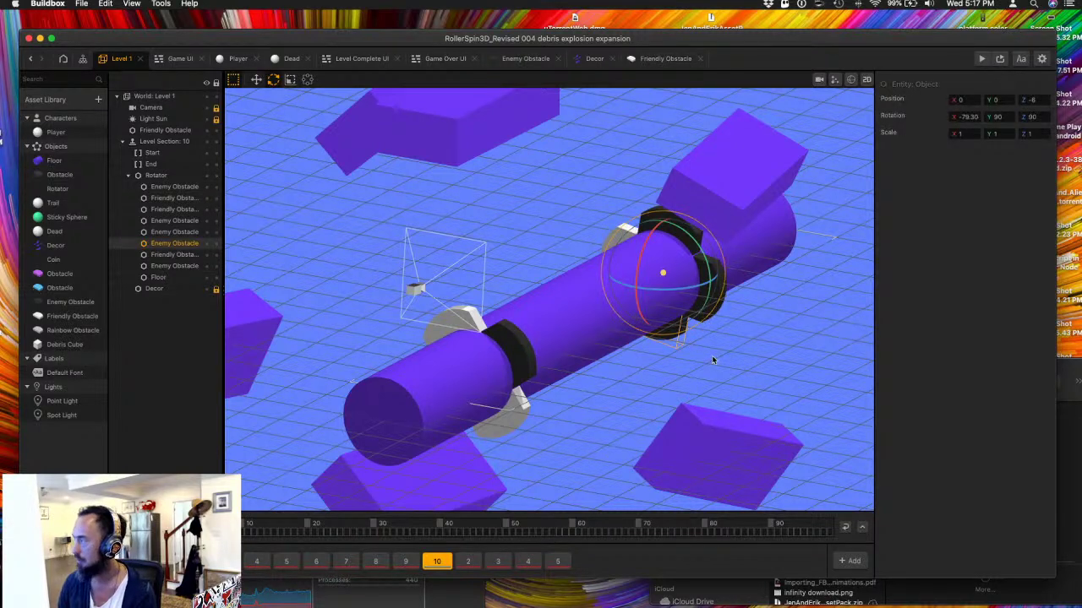
left_click(691, 292, "shift")
left_click(677, 242, "shift")
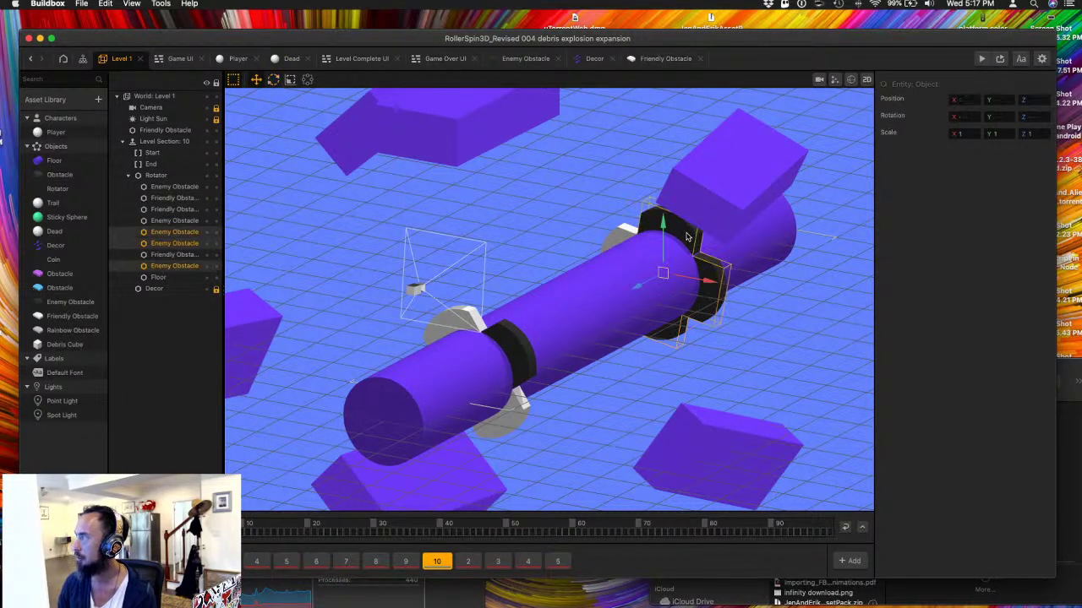
left_click(607, 243, "shift")
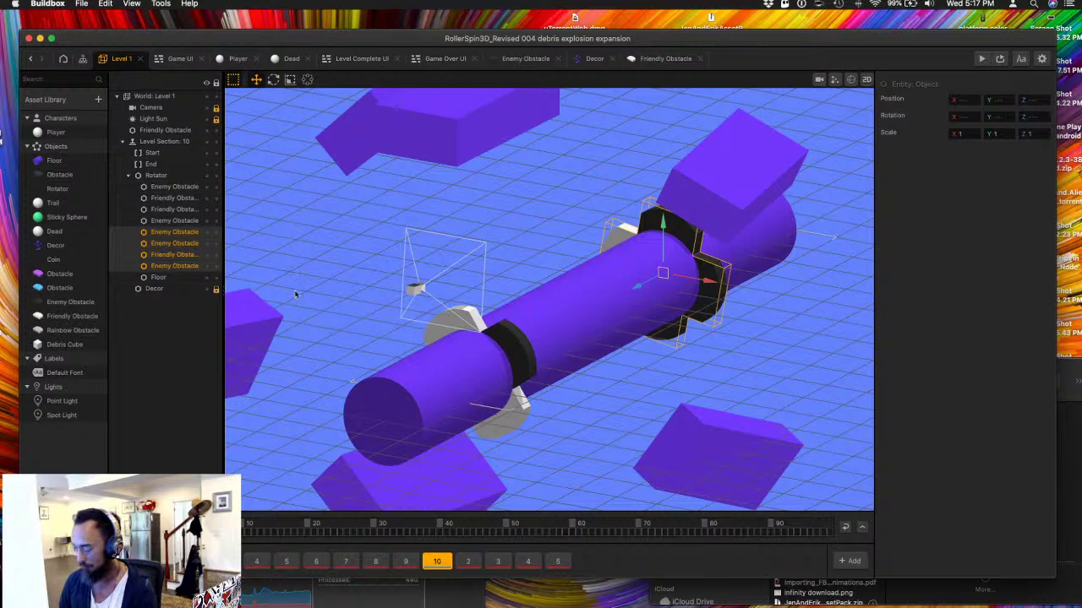
key("e")
left_click_drag(612, 295, 785, 483)
- Select the far ring's three Enemy Obstacles and Friendly Obstacle in level section 9 and inspect them from the side
left_click(405, 561)
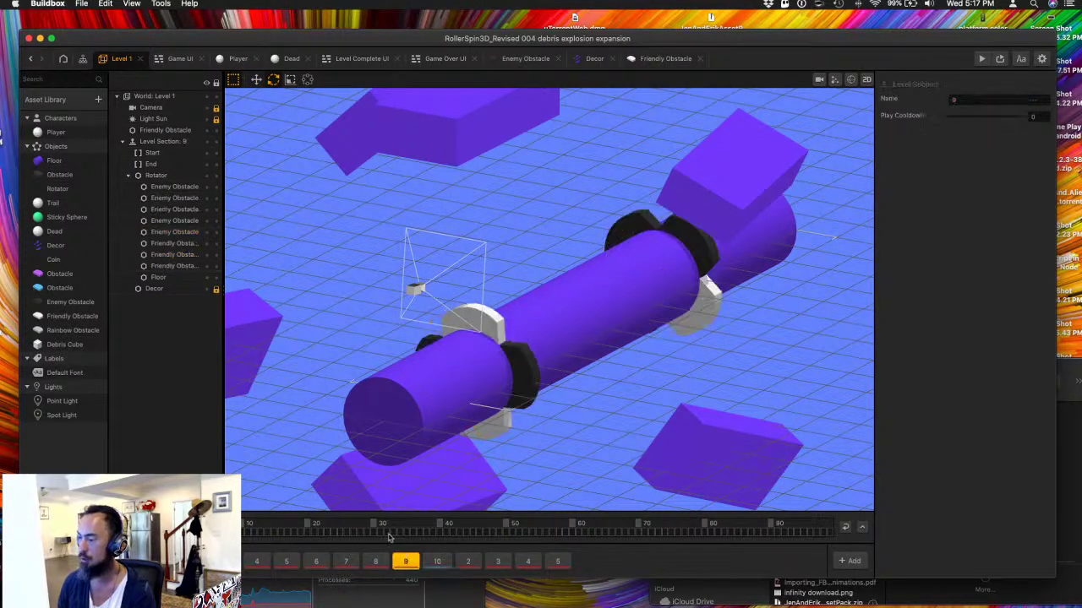
left_click(165, 265)
left_click(164, 257, "shift")
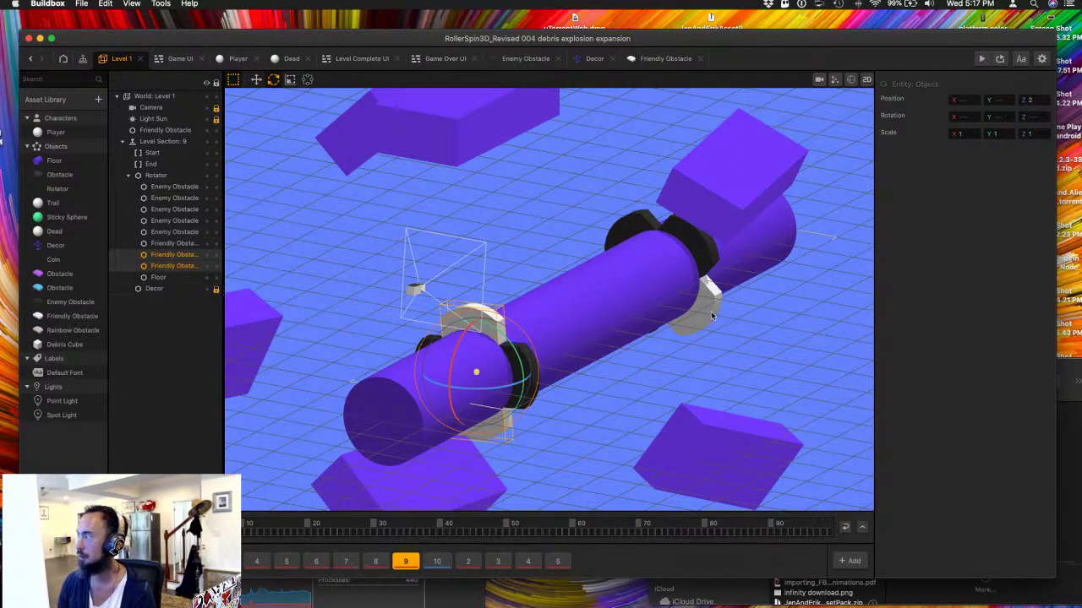
left_click(713, 317)
right_click_drag(584, 281, 387, 340)
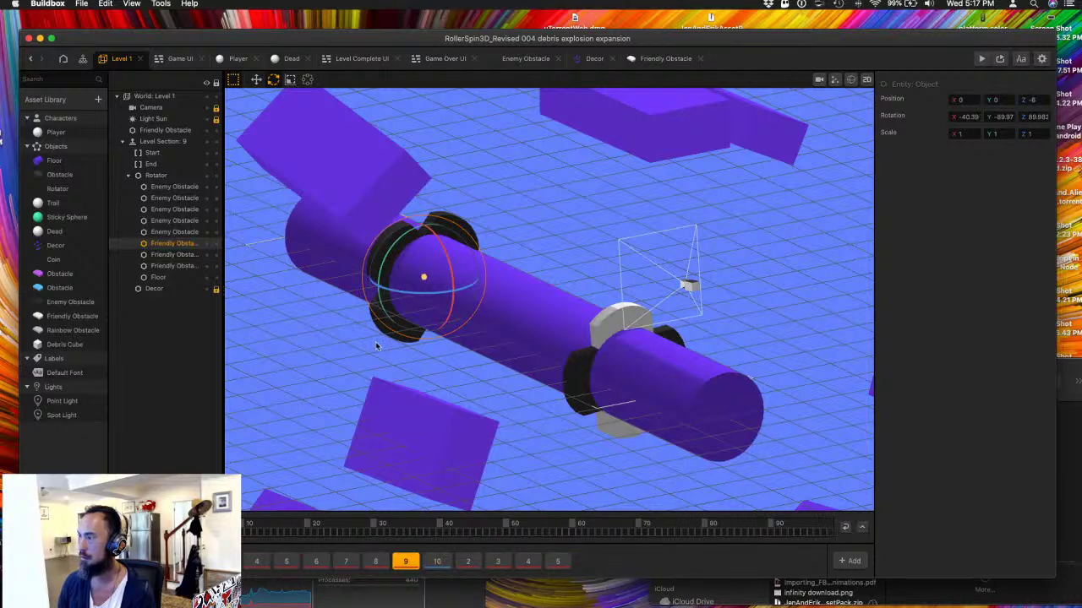
left_click(175, 232, "super")
left_click(175, 220, "super")
left_click(177, 209, "super")
right_click_drag(505, 443, 432, 422)
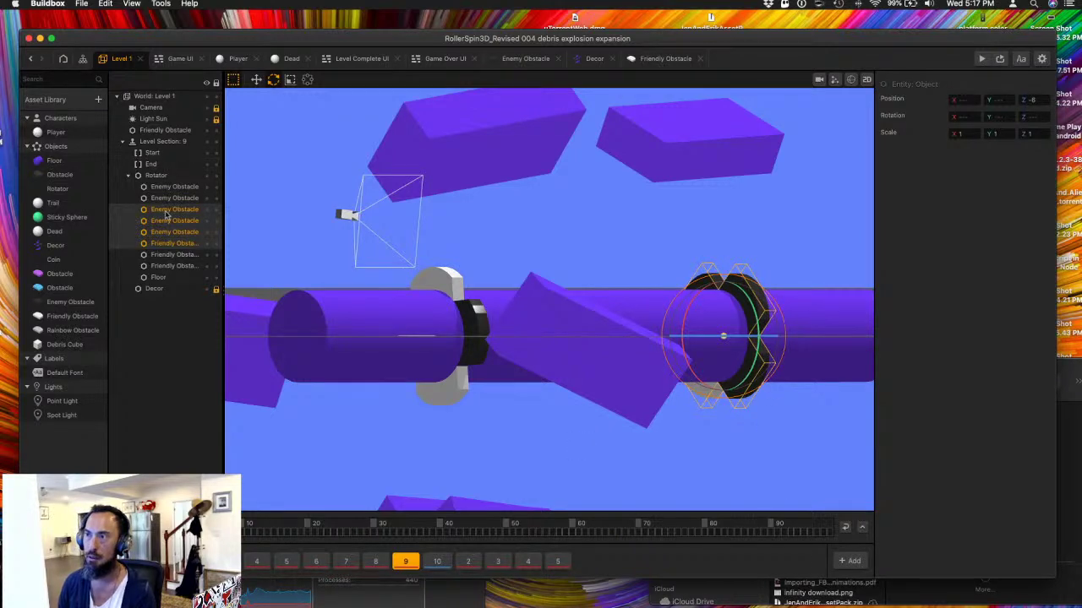
- Rotate only the far ring's three Enemy Obstacles and one Friendly Obstacle around the cylinder in level section 8
left_click(376, 562)
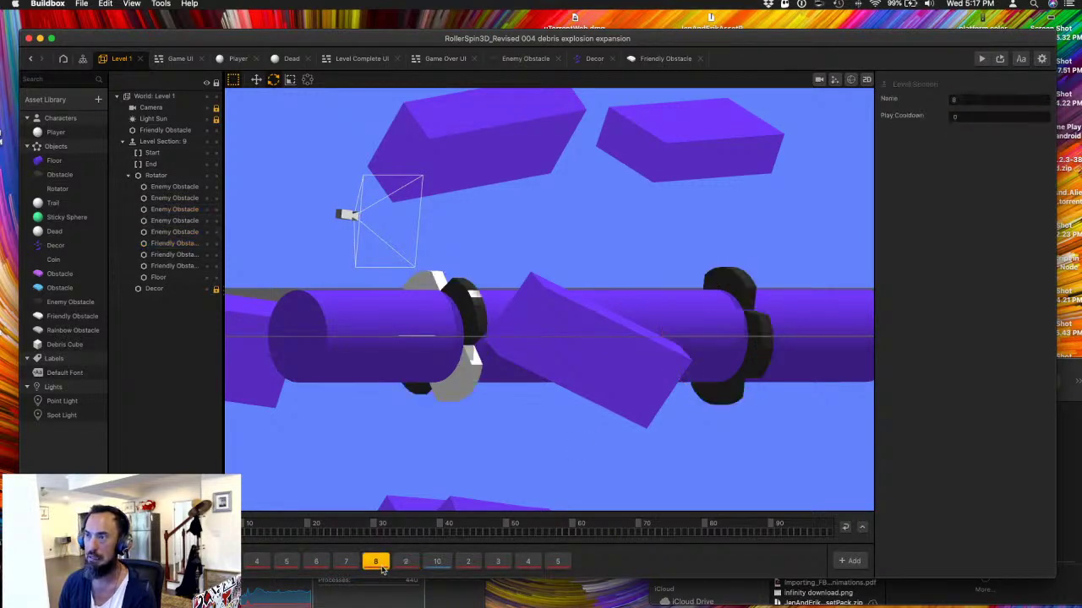
left_click_drag(174, 236, 174, 198)
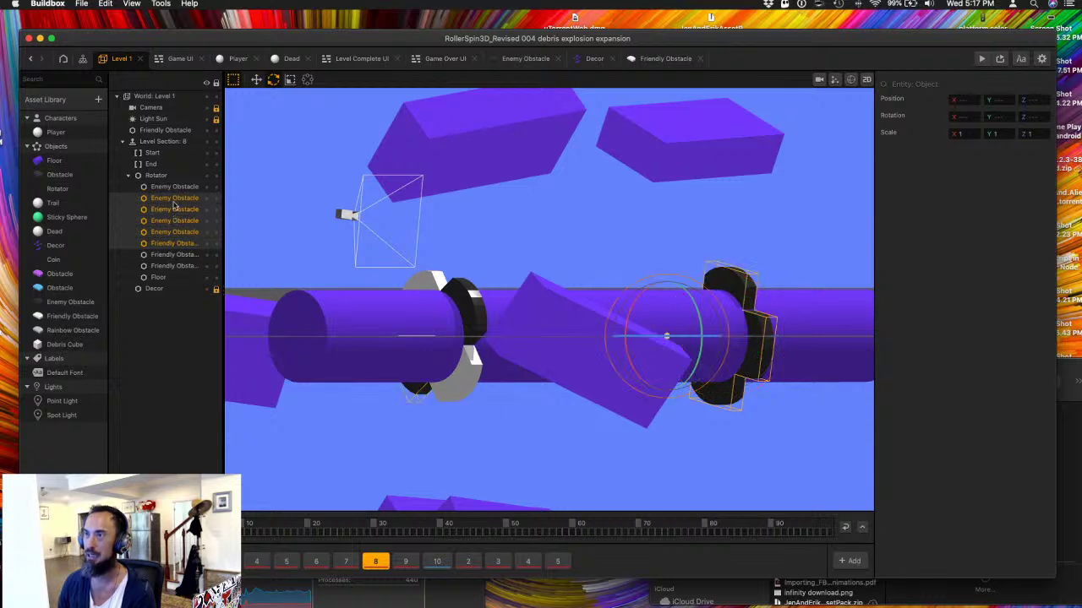
left_click(178, 200, "super")
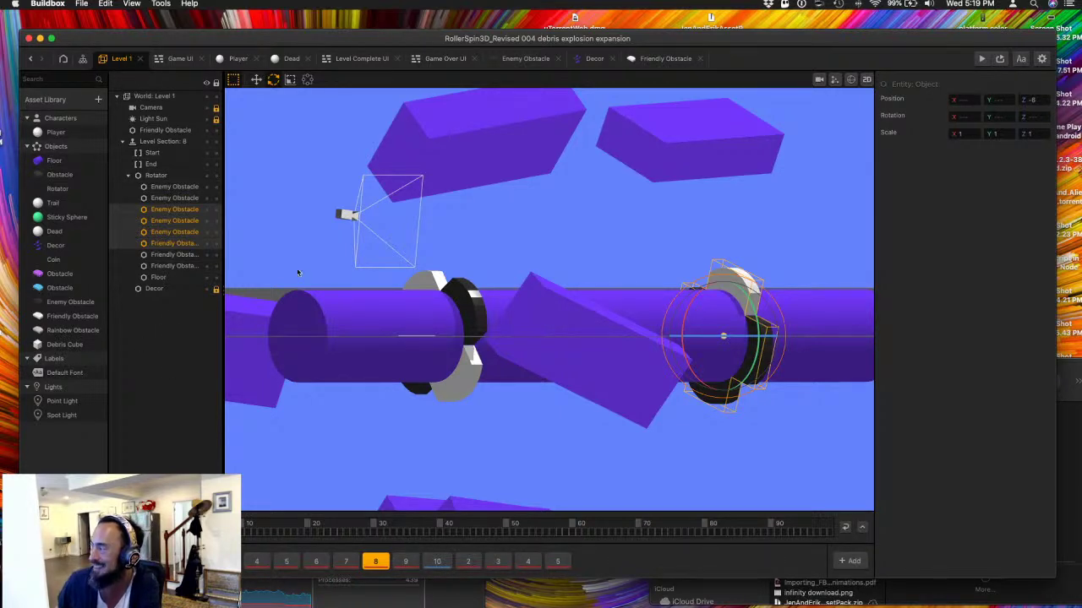
left_click_drag(744, 381, 733, 269)
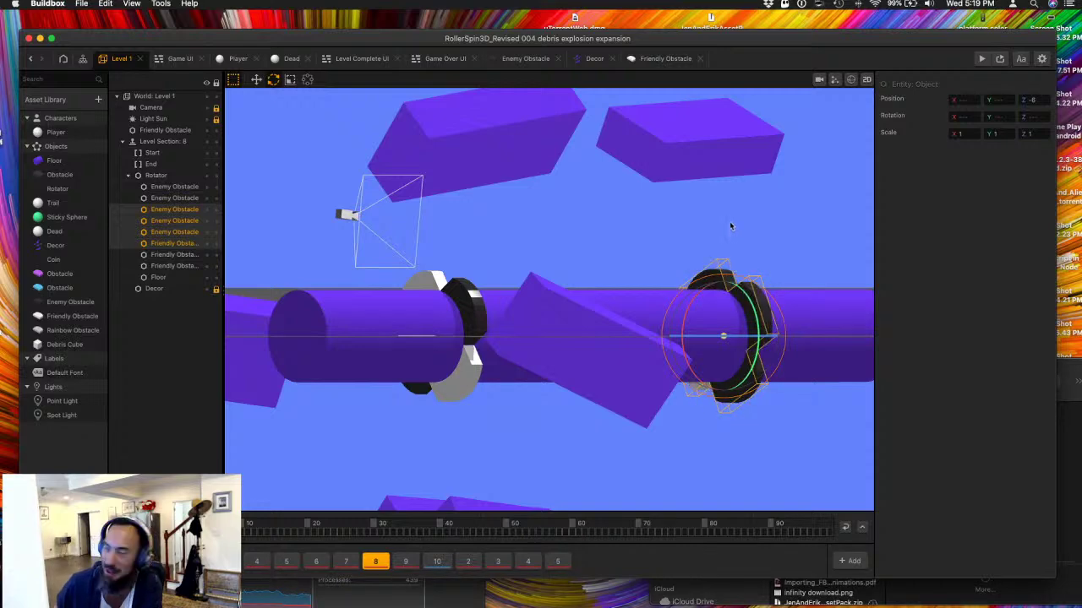
right_click_drag(653, 297, 623, 398)
- Rotate only the far ring's three Enemy Obstacles and one Friendly Obstacle around the cylinder in level section 7
left_click(345, 562)
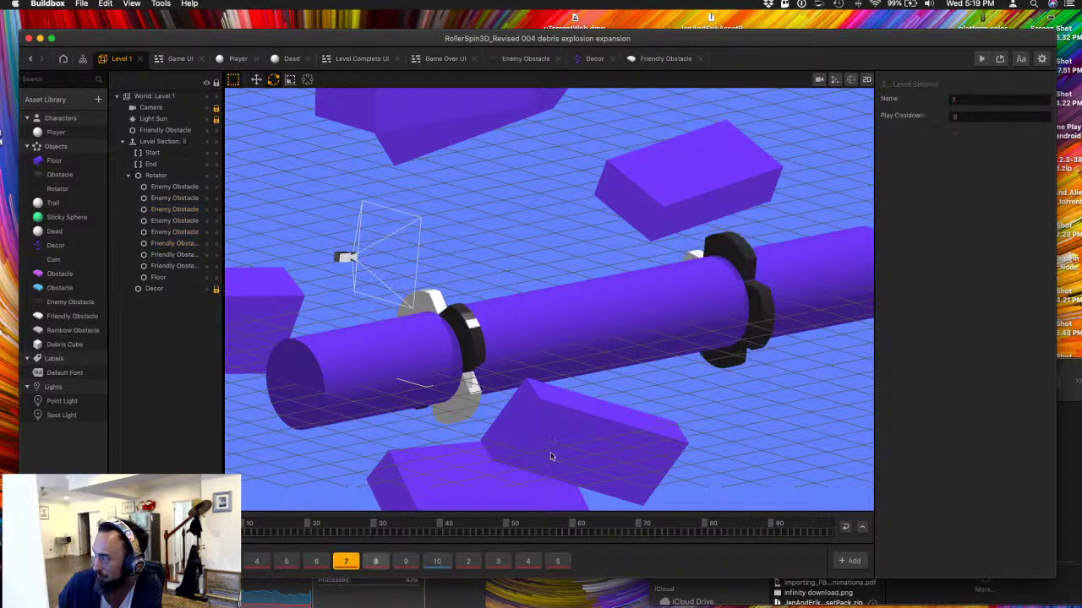
left_click_drag(193, 247, 194, 226)
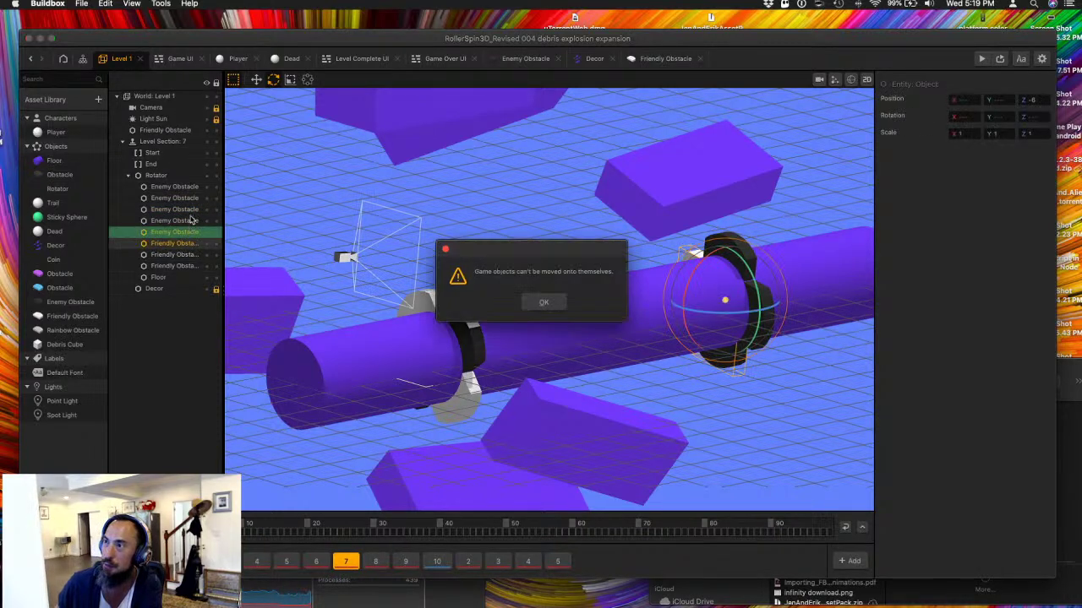
left_click(543, 302)
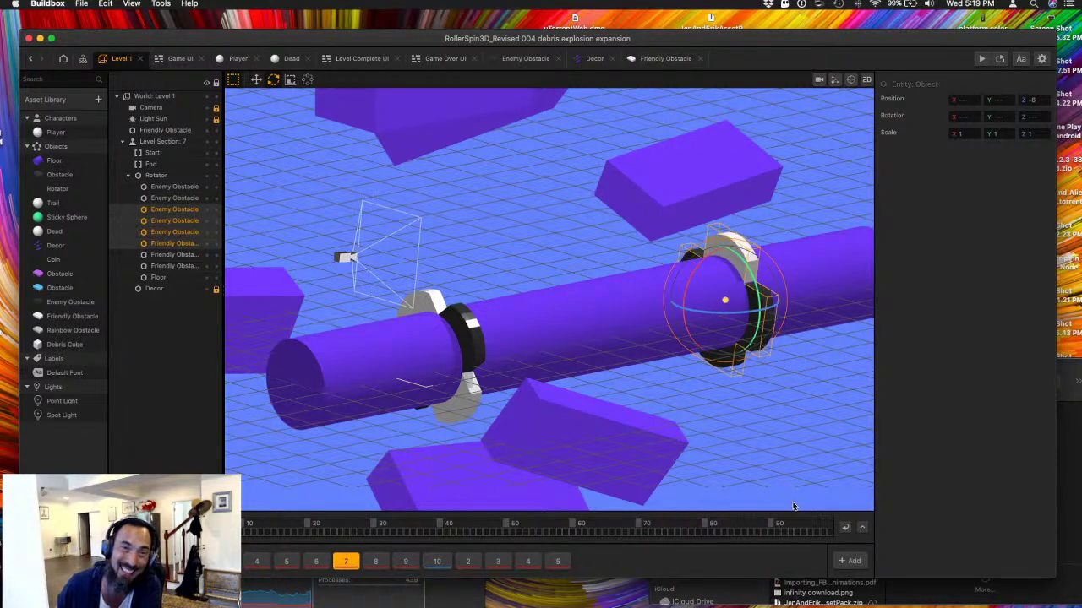
- Rotate only the far ring's three Enemy Obstacles and one Friendly Obstacle around the cylinder in level section 6
left_click(316, 561)
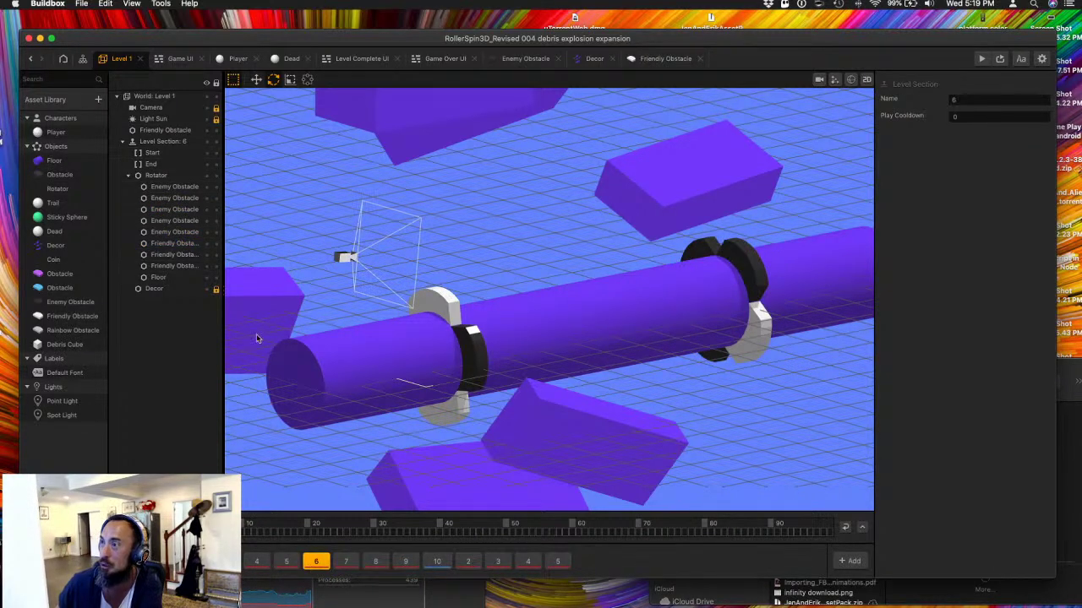
left_click(173, 243)
left_click(192, 209, "shift")
left_click_drag(760, 284, 769, 483)
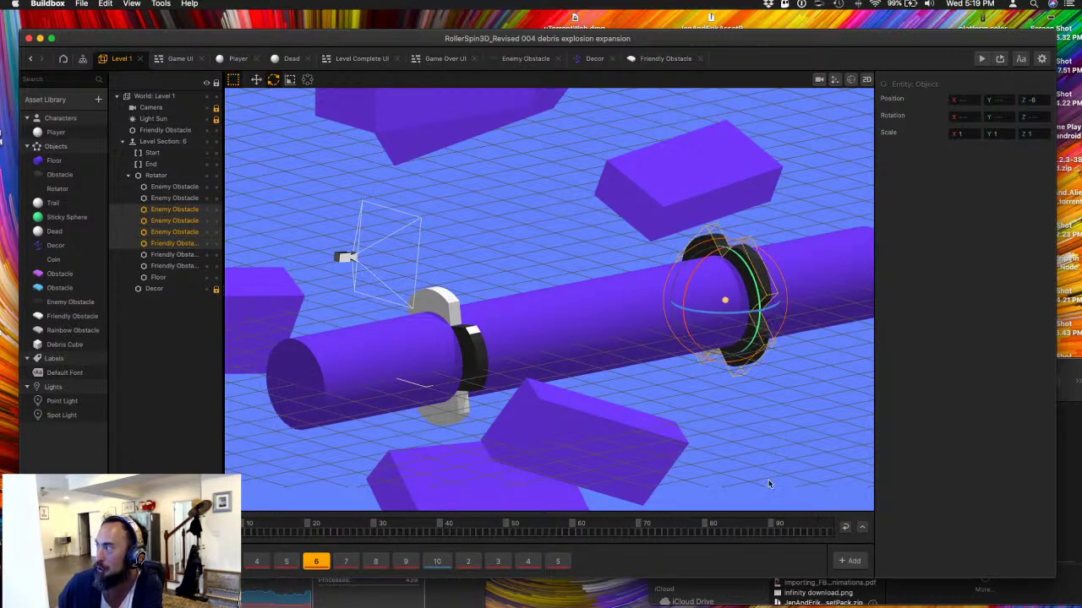
- Select the far ring's three Enemy Obstacles and Friendly Obstacle in level section 5 and inspect the whole cylinder
left_click(286, 561)
left_click(185, 233)
left_click(186, 220, "shift")
left_click(185, 210, "shift")
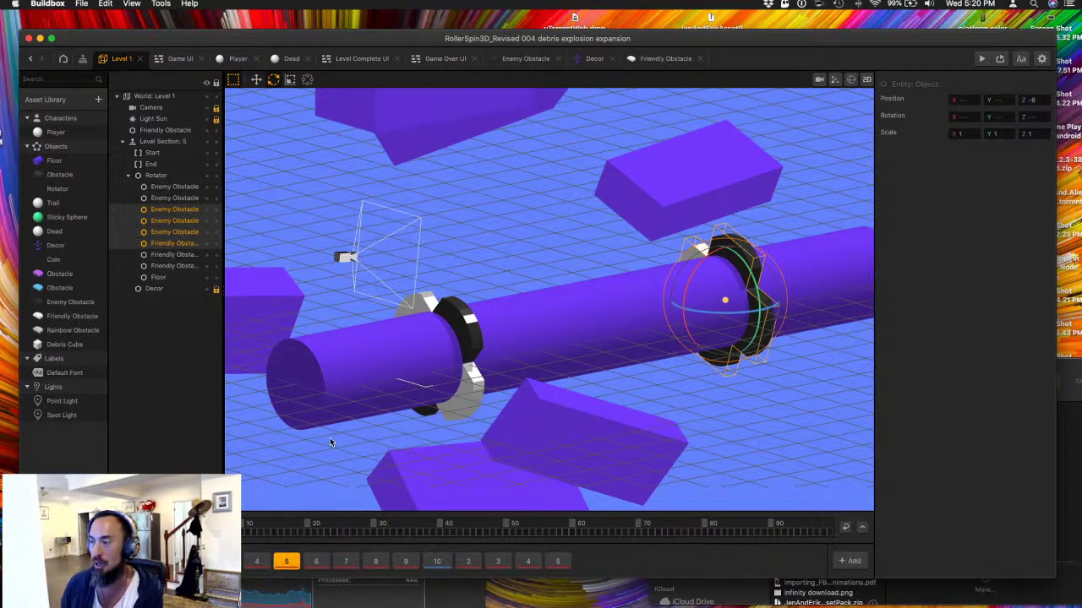
middle_click_drag(338, 402, 346, 427)
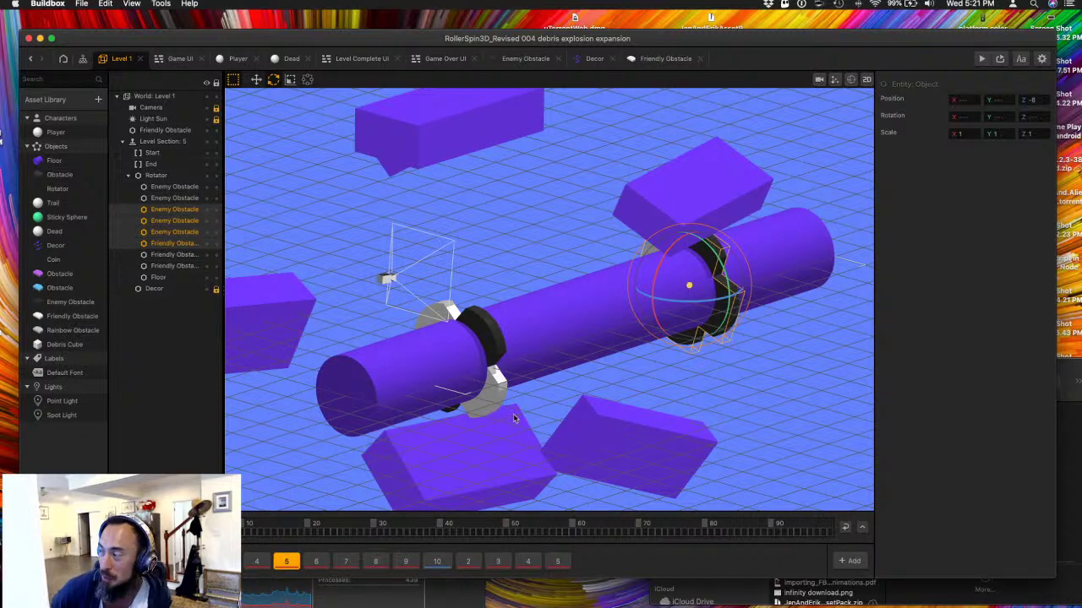
scroll(513, 413, "down", 2)
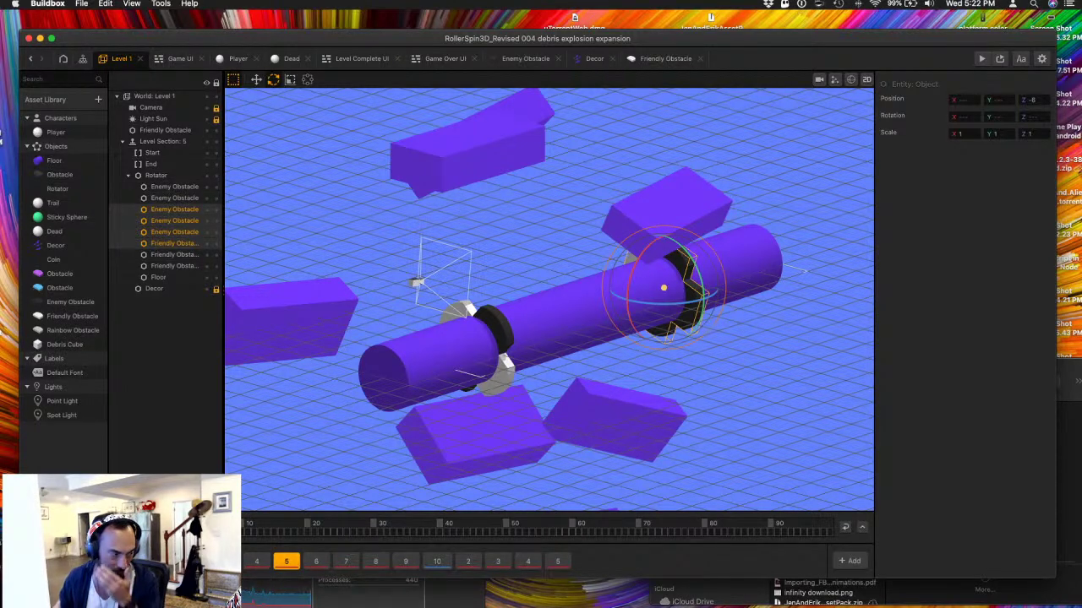
- Add a Navigation Button to the Level Complete UI and move it outside the screen frame
left_click(361, 60)
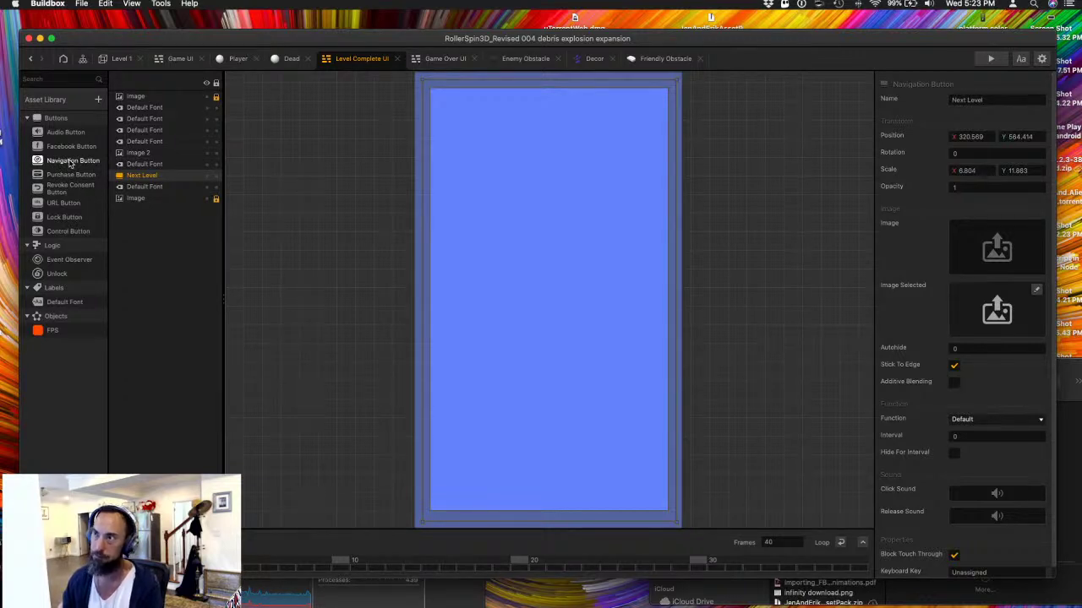
left_click_drag(71, 163, 466, 409)
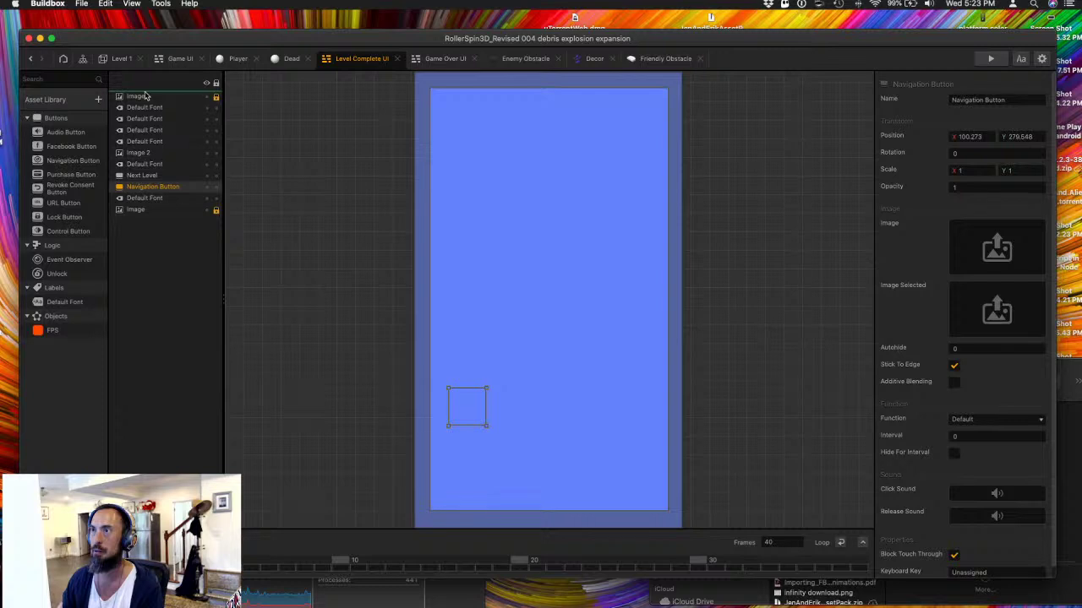
left_click(302, 181)
left_click(177, 187)
left_click_drag(184, 191, 193, 100)
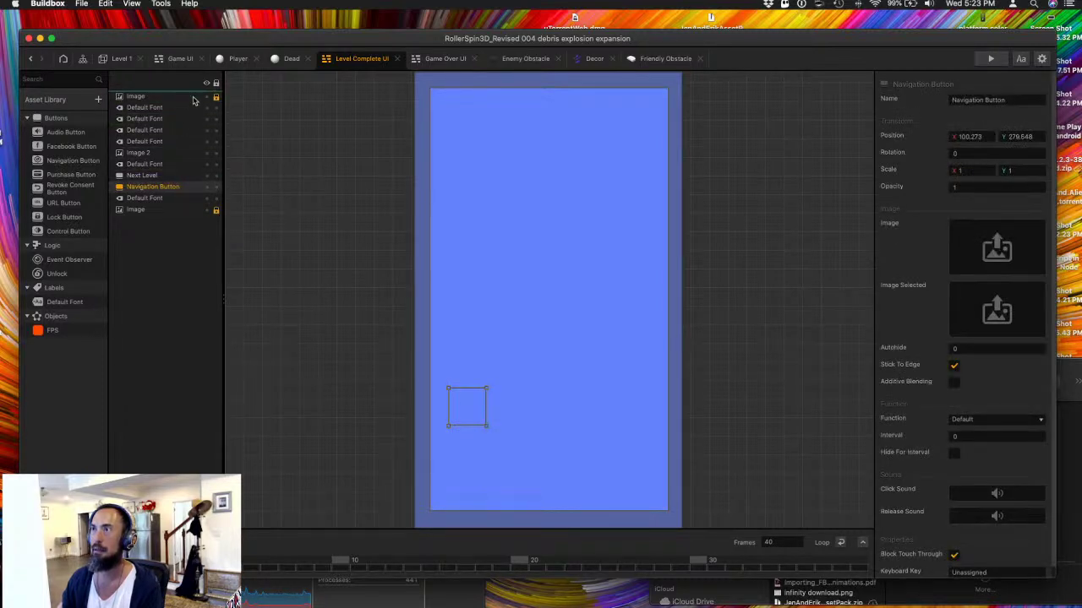
left_click(216, 97)
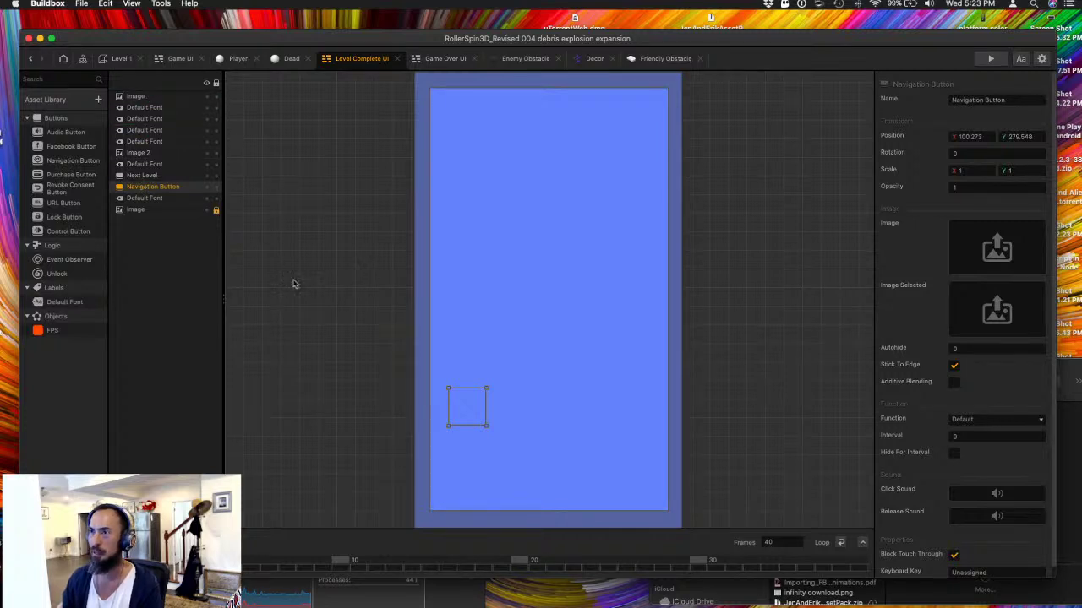
left_click_drag(459, 405, 372, 378)
left_click(215, 97)
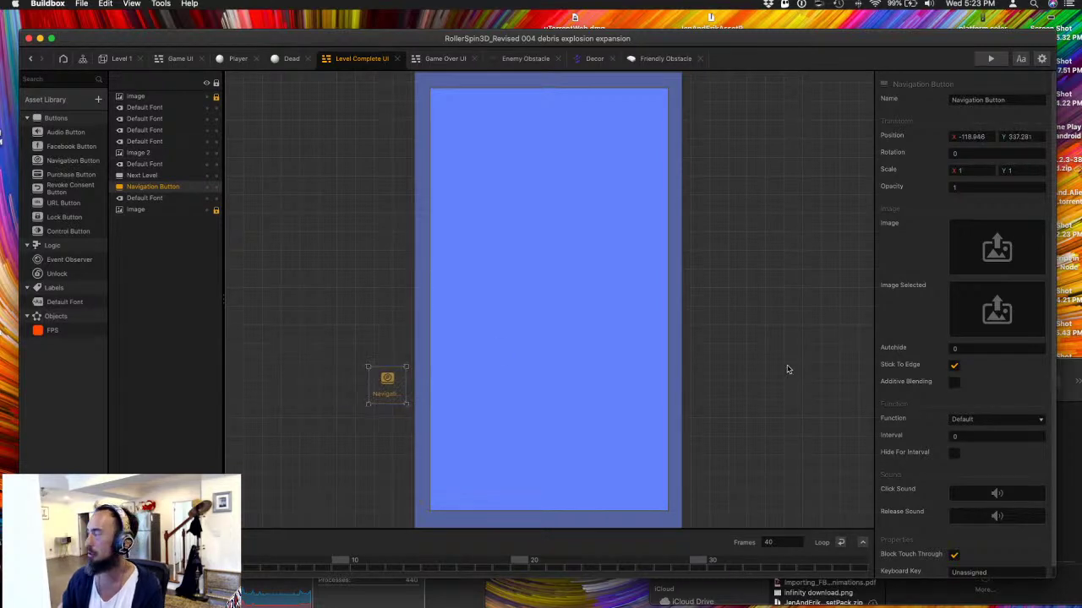
- Review the new Navigation Button's Function options, keep Default, and delete the button from the Level Complete UI
left_click(992, 419)
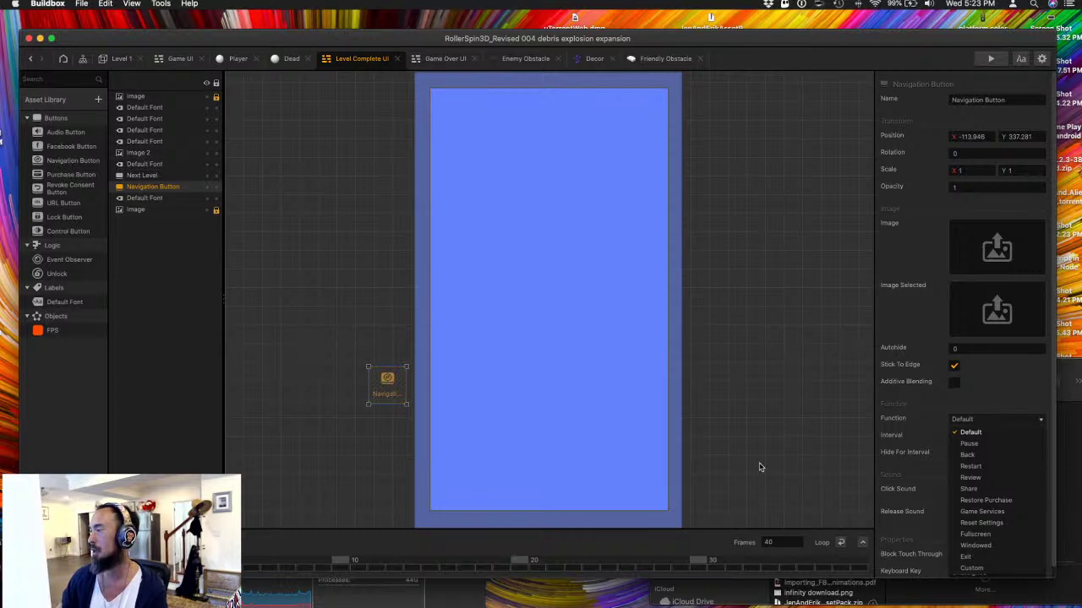
left_click(970, 431)
left_click(362, 301)
left_click(372, 370)
key("BackSpace")
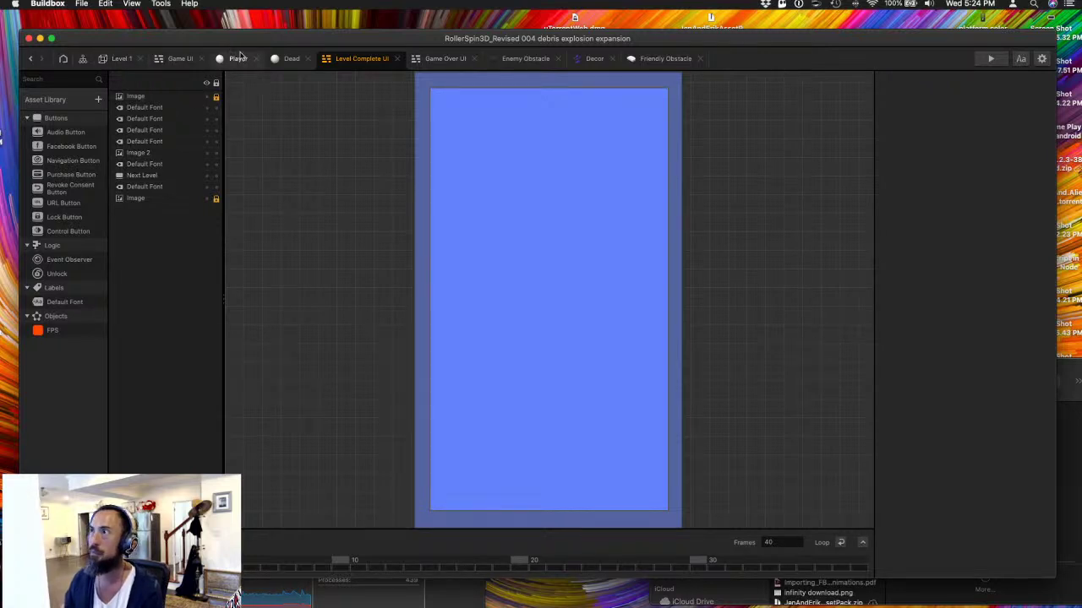
- Look through Level 1's sections from 5 to 10 and the older coin sections 2 to 5, comparing their obstacle arrangements
left_click(113, 61)
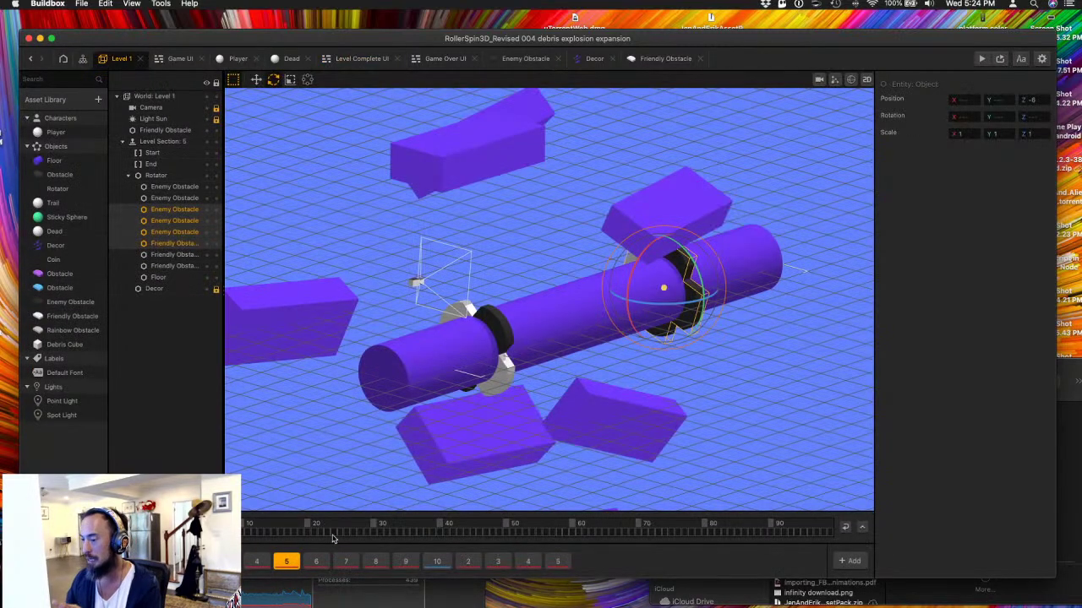
left_click(290, 562)
left_click(288, 562)
left_click(316, 562)
left_click(346, 562)
left_click(375, 562)
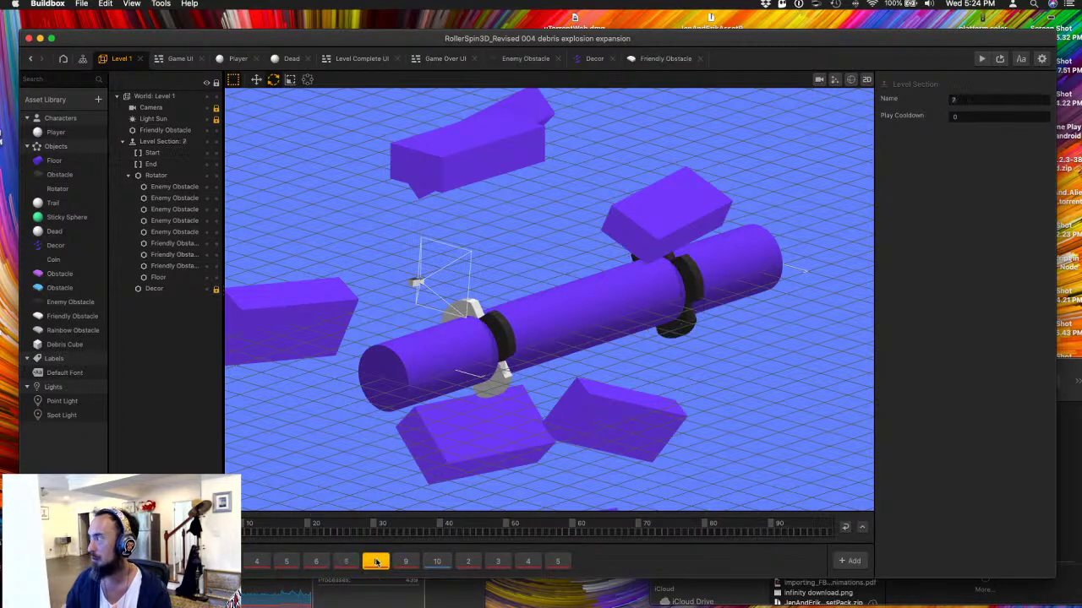
left_click(406, 562)
left_click(436, 562)
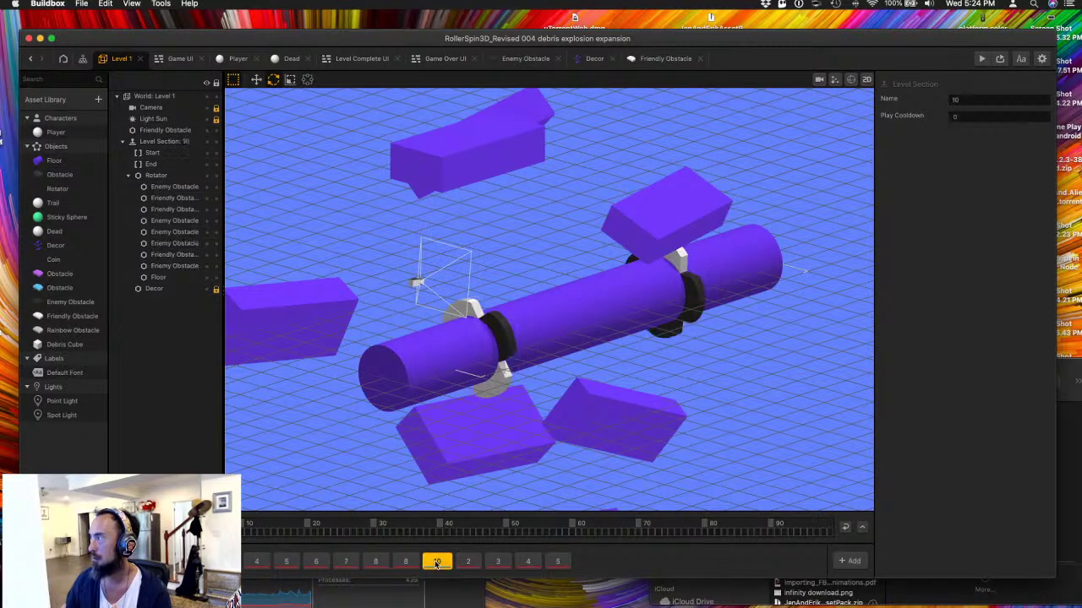
left_click(468, 562)
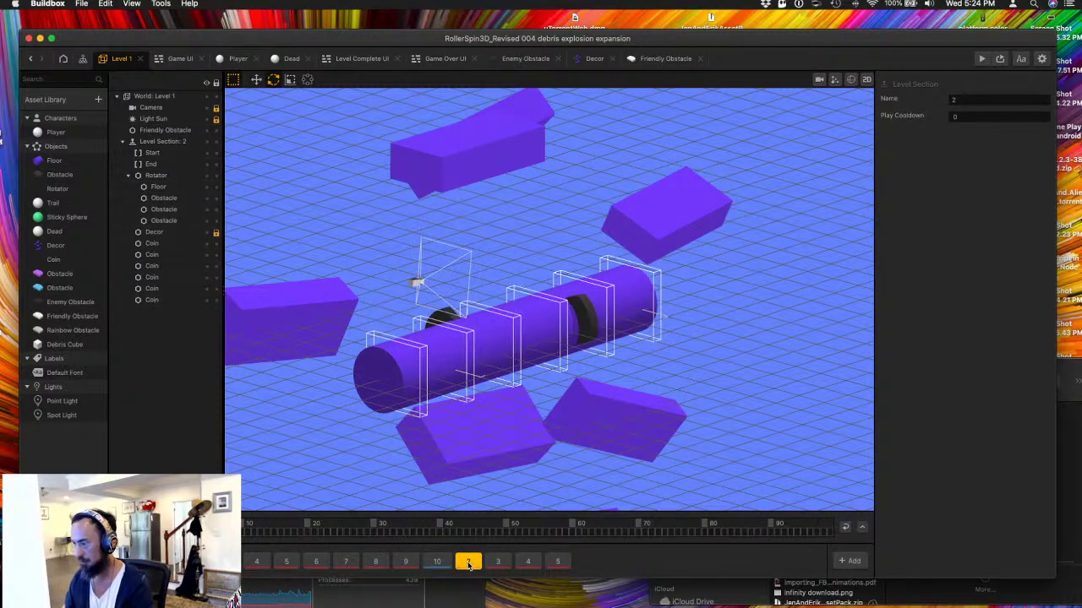
left_click(437, 563)
left_click(468, 562)
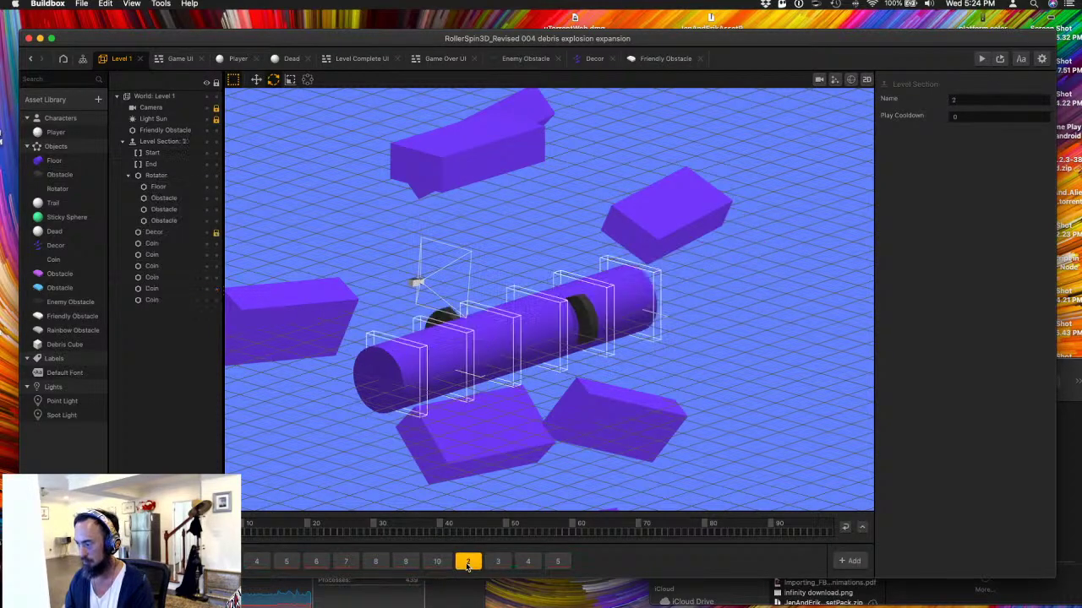
left_click(498, 562)
left_click(526, 562)
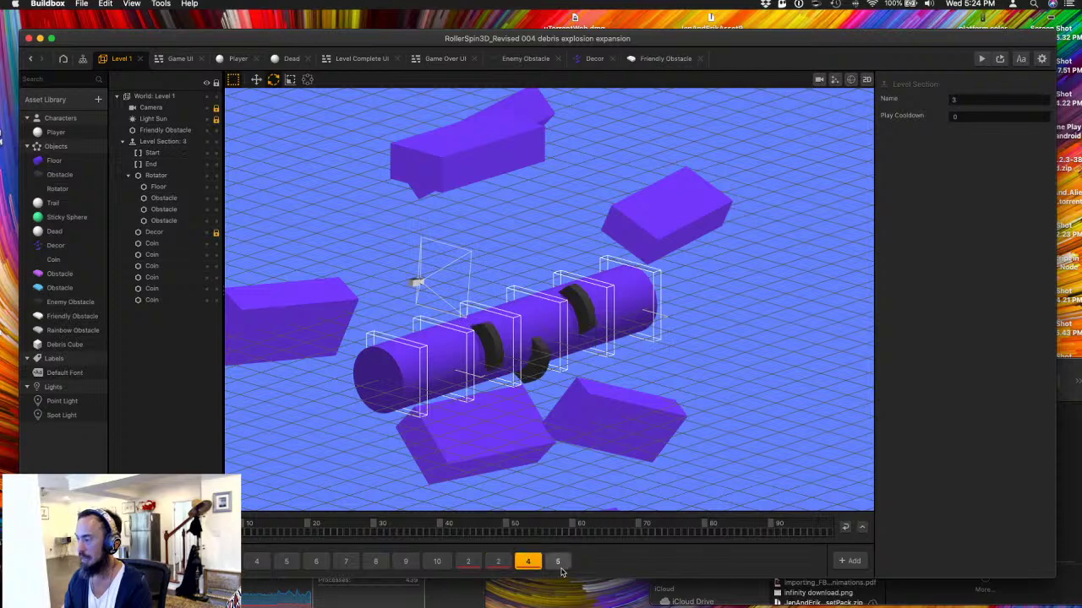
left_click(557, 562)
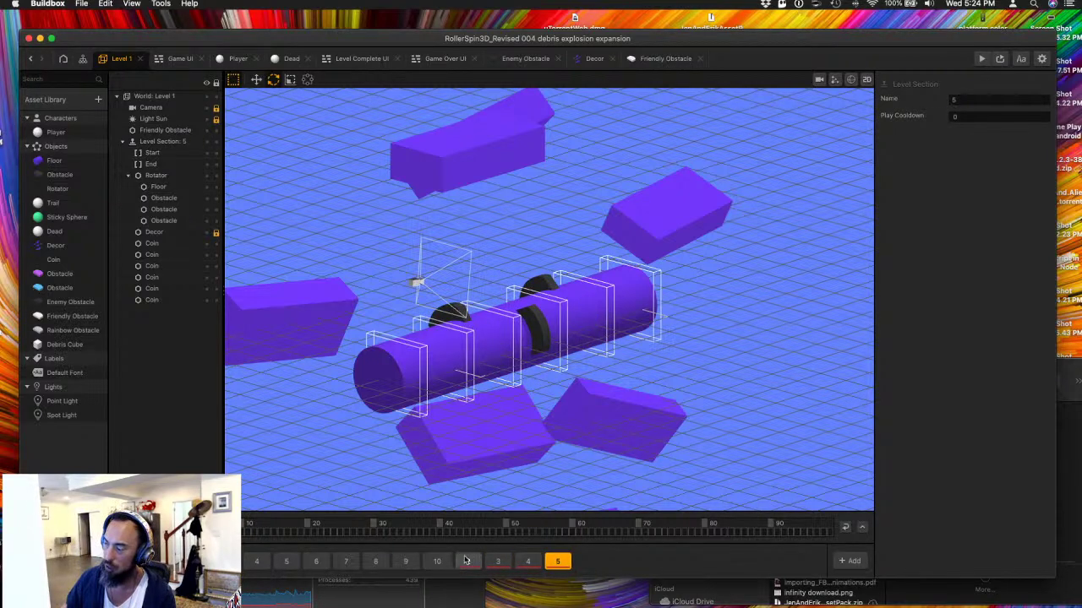
- Preview the game to check how Level 1's obstacle sections run, and close the preview
left_click(981, 59)
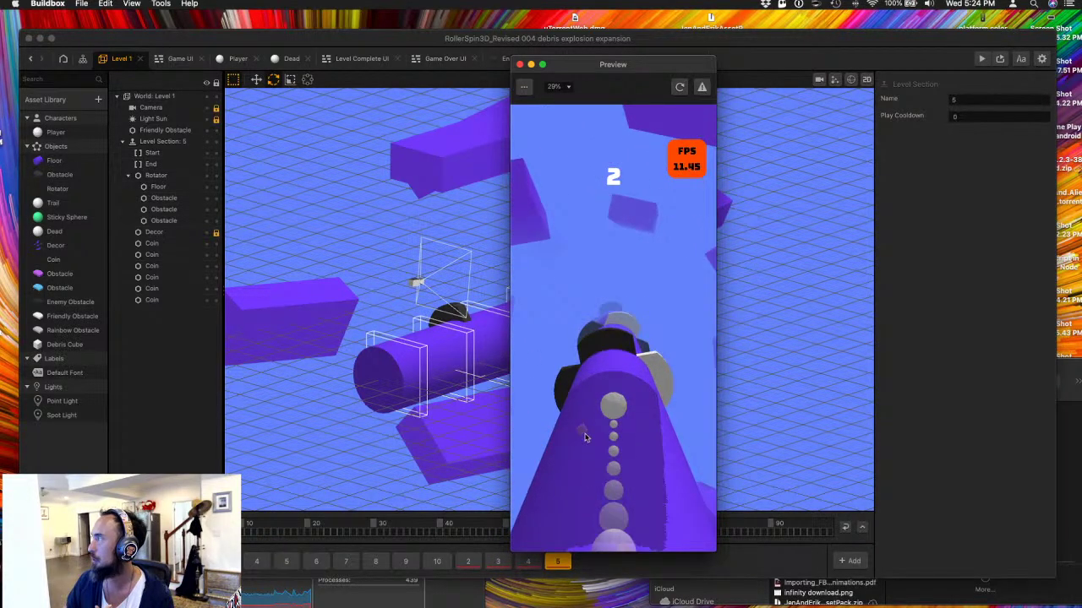
left_click(519, 64)
- Set the Level 1 world's Next Scene Threshold to 1000 in the project's node map
left_click(63, 59)
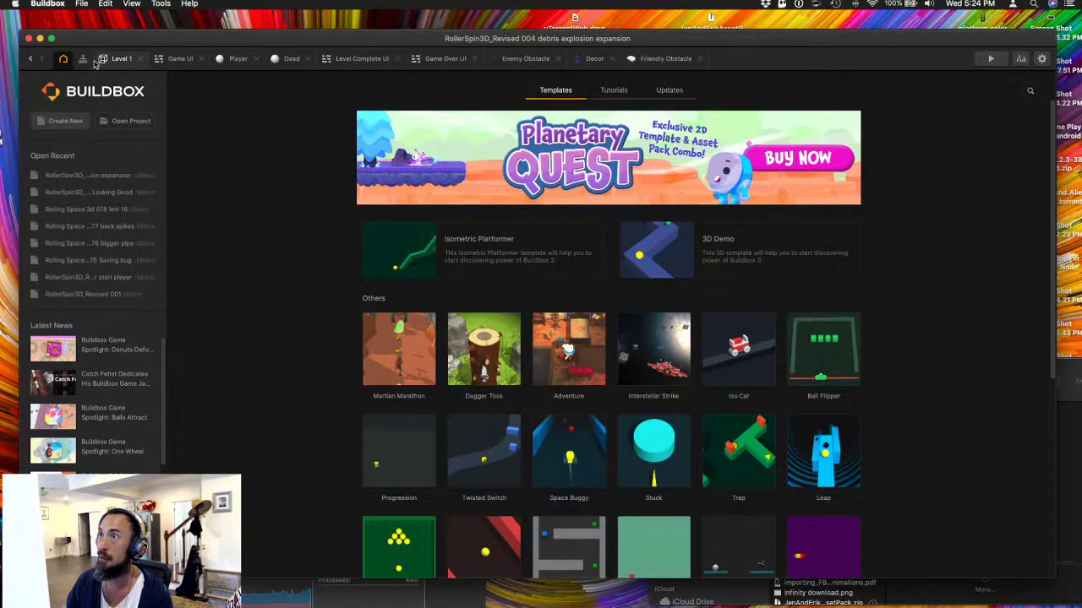
left_click(82, 58)
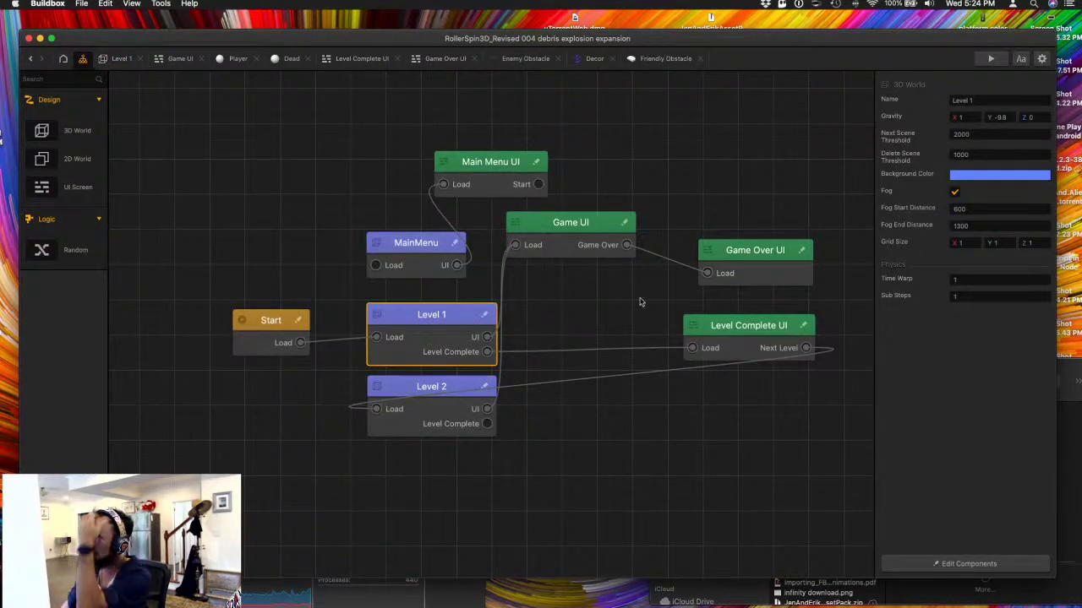
left_click(960, 134)
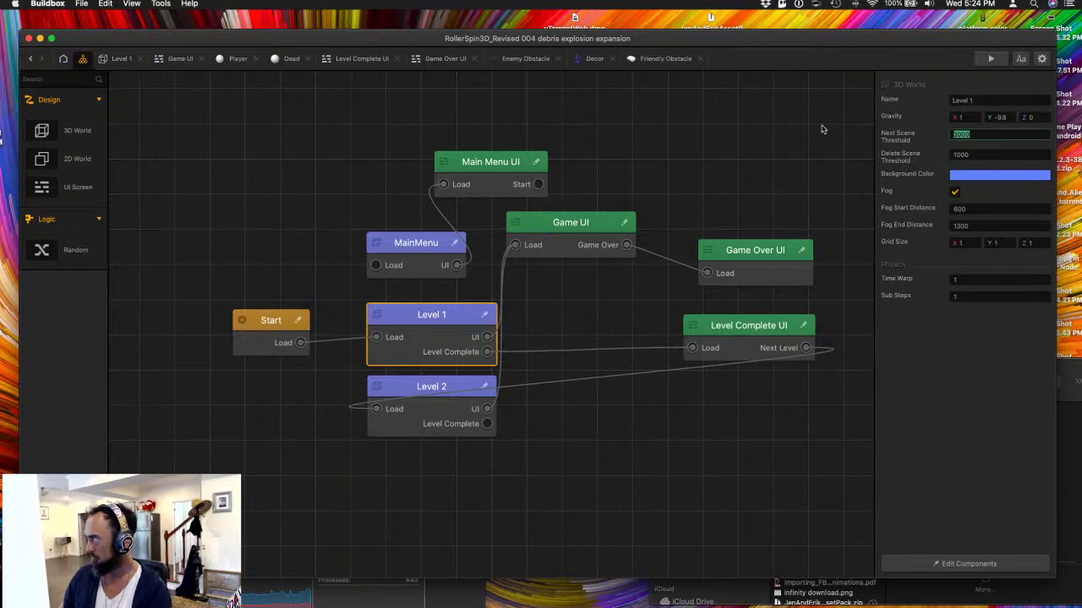
type("1")
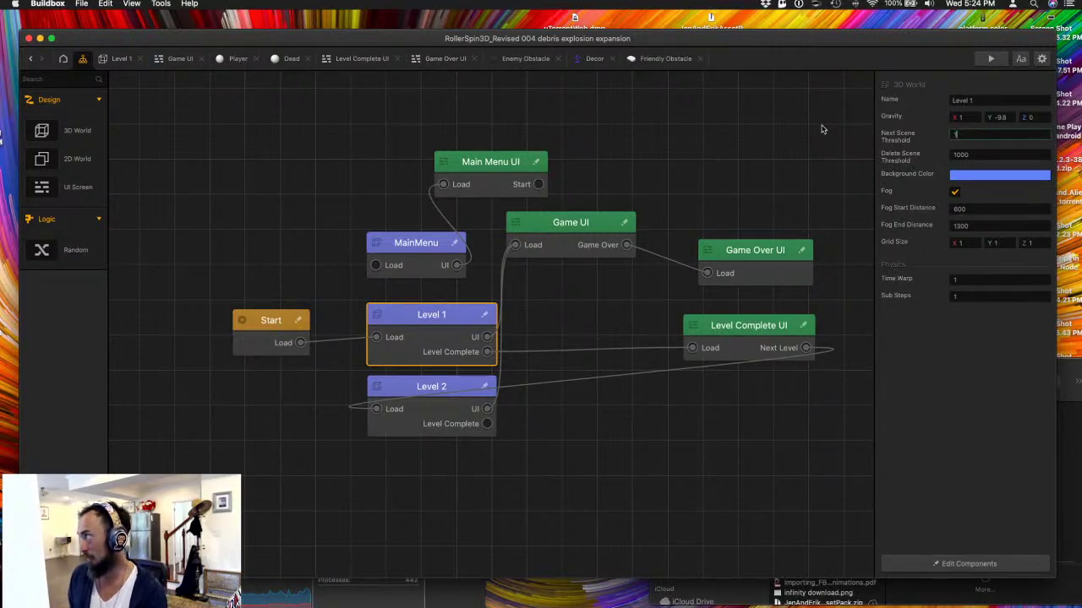
type("000")
key("Tab")
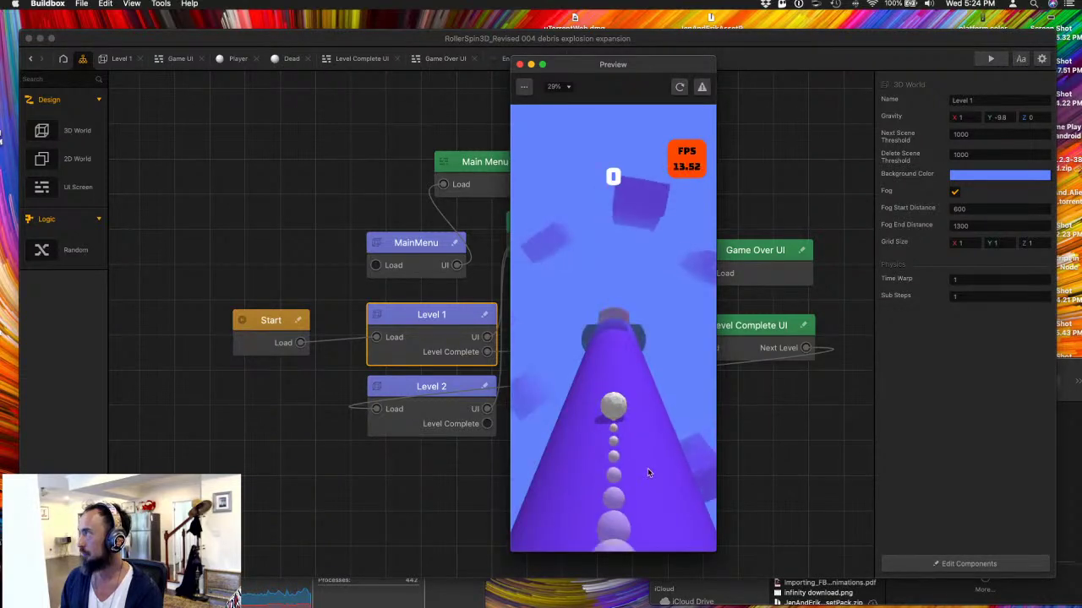
- Play-test Level 1 in the preview by spinning the cylinder past the obstacles, and reopen the Level 1 world
left_click_drag(640, 468, 533, 468)
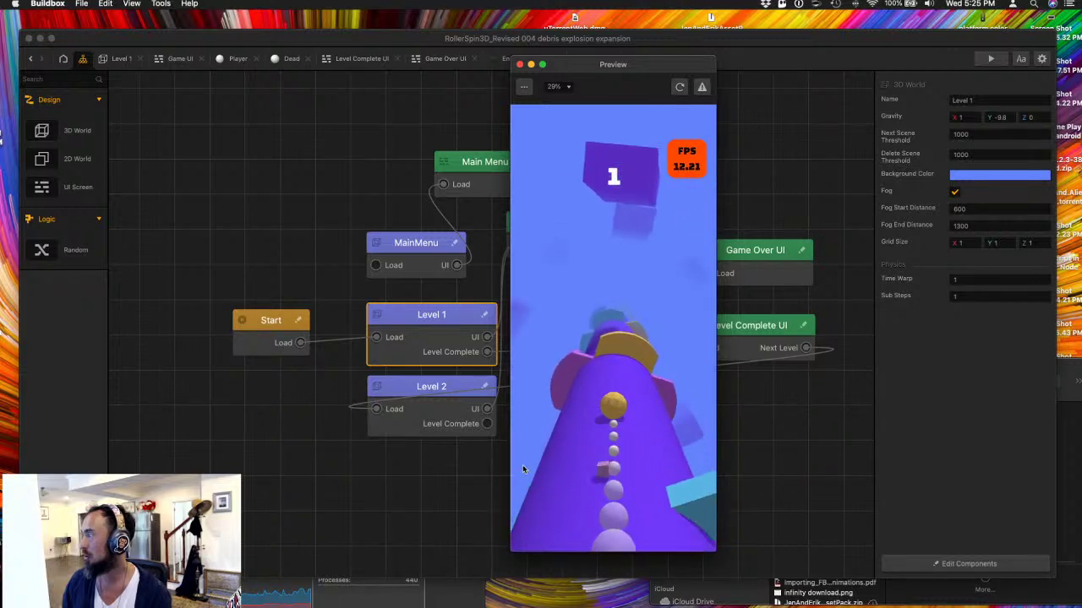
left_click(519, 64)
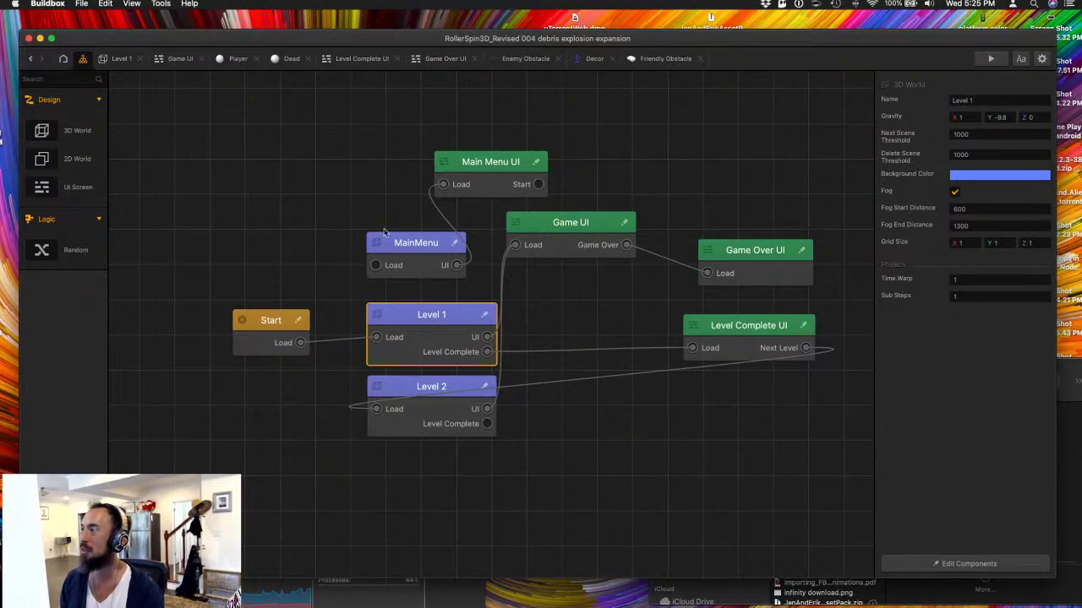
double_click(435, 318)
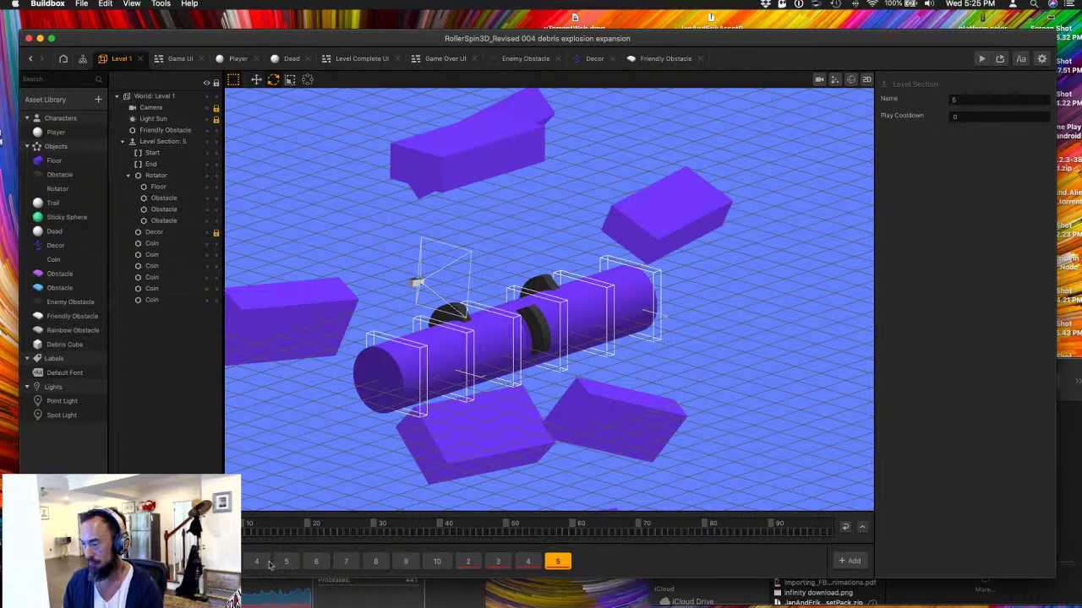
- Rewire the Debris Cube's node map so Created triggers Remove through the Delay node instead of the Scale Animation, and preview the game
key("Delete")
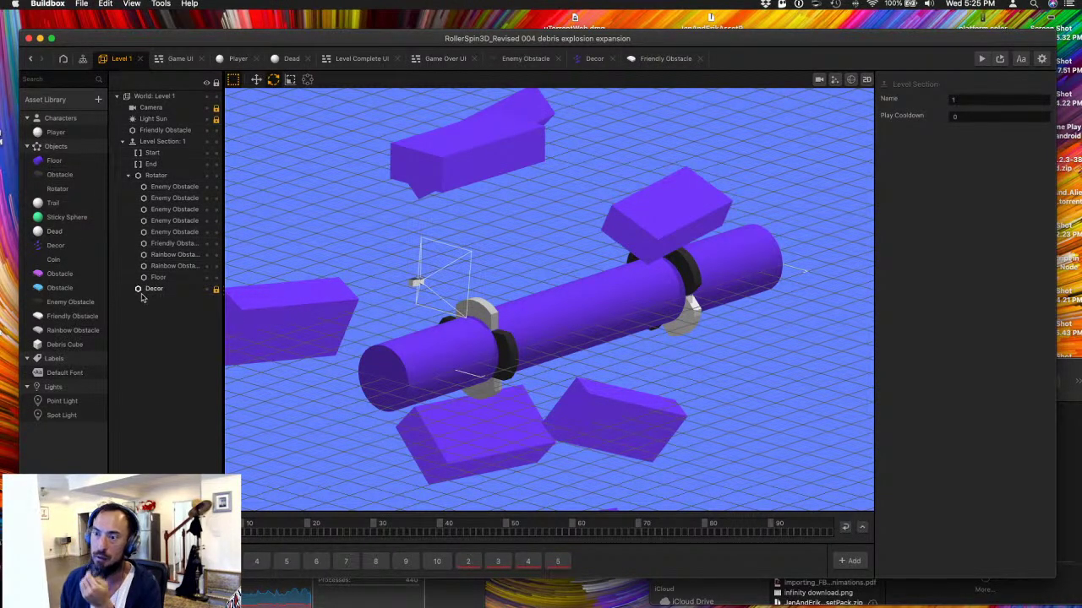
double_click(59, 346)
left_click(464, 203)
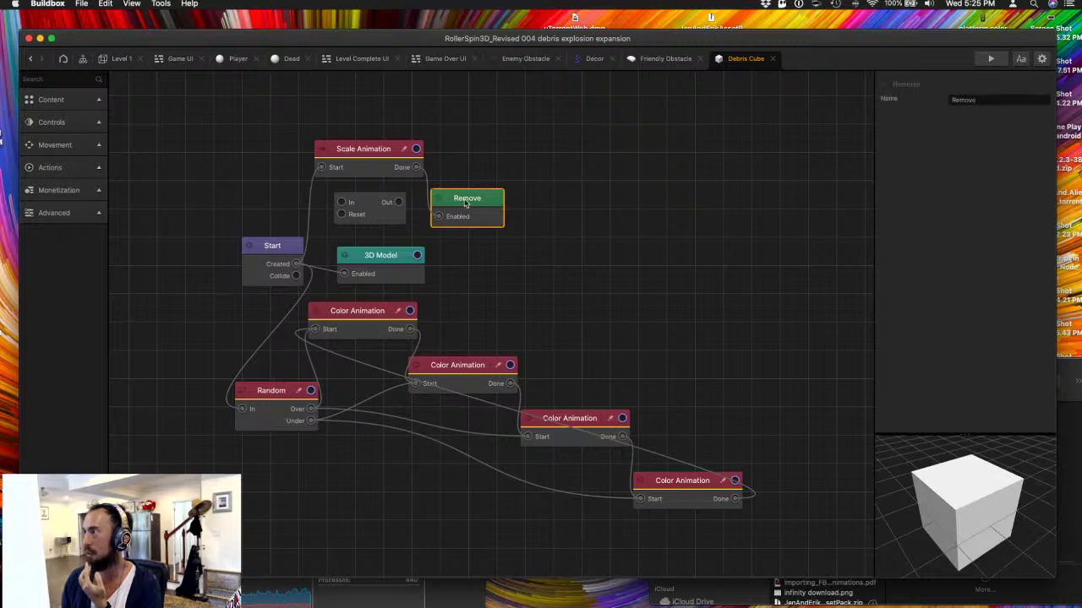
left_click(379, 166)
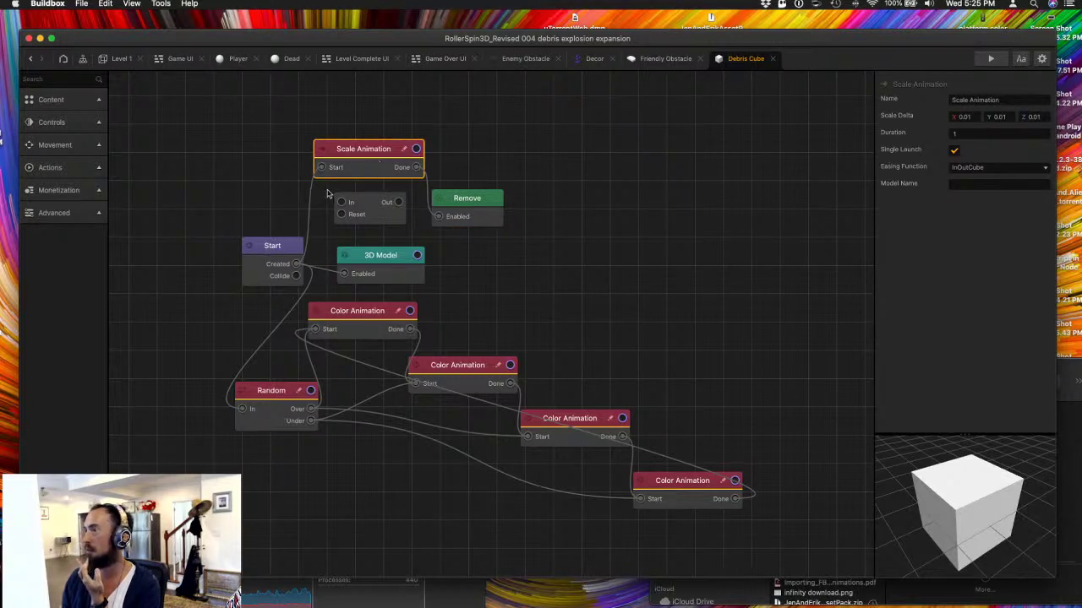
mouse_move(321, 202)
left_mouse_down()
mouse_move(437, 217)
mouse_move(385, 229)
mouse_move(340, 202)
left_mouse_up()
left_click_drag(425, 169, 398, 203)
left_click(386, 212)
left_click(991, 58)
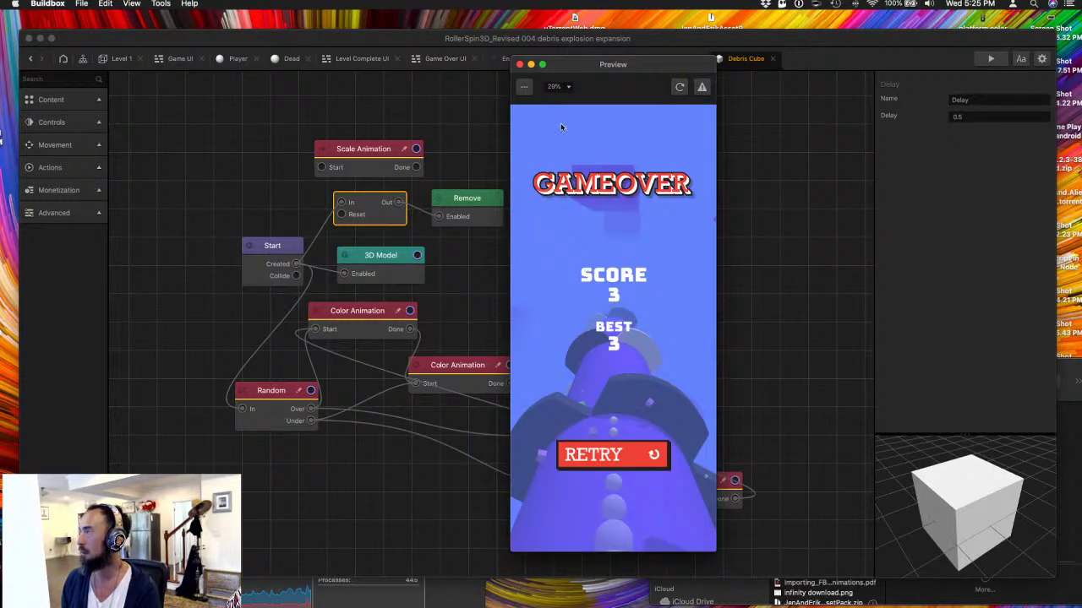
left_click(520, 64)
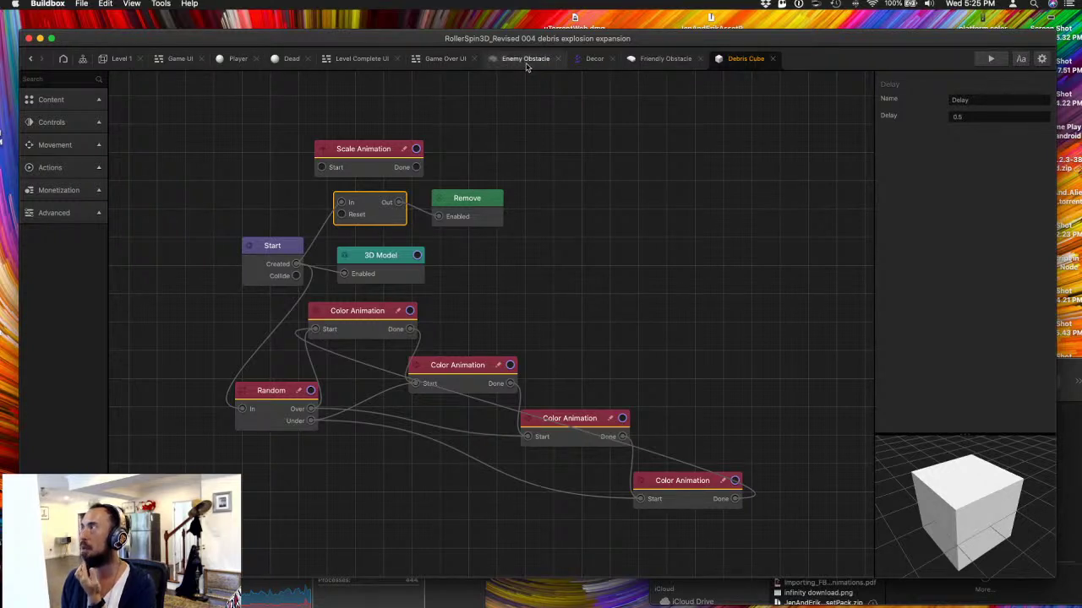
- Examine the Player's first Debris Explosion node and its enemy If Collide node, and return to the Level 1 world
left_click(239, 59)
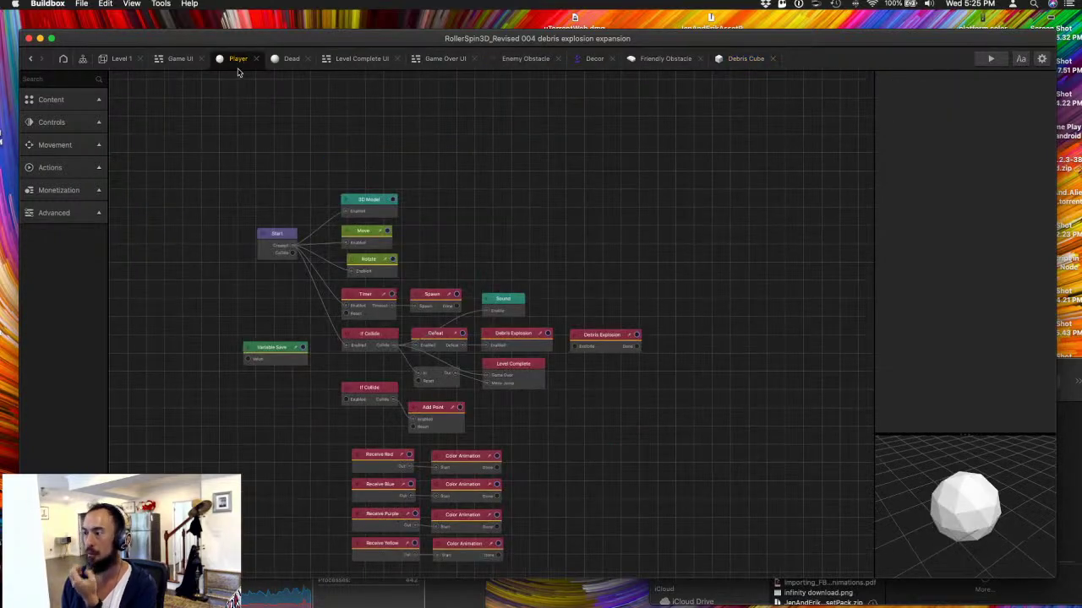
left_click(512, 334)
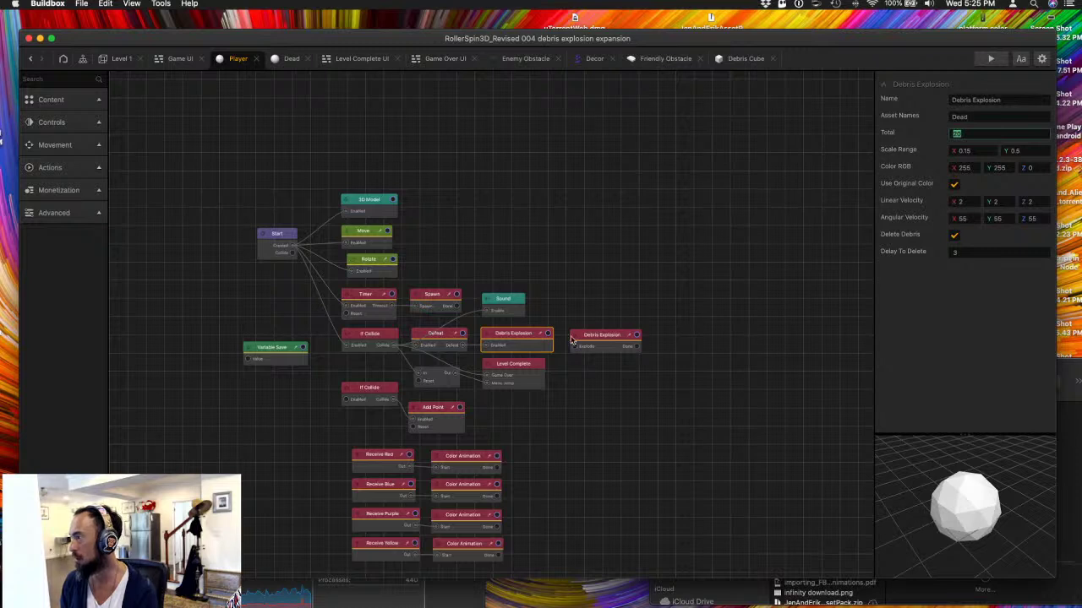
left_click(374, 348)
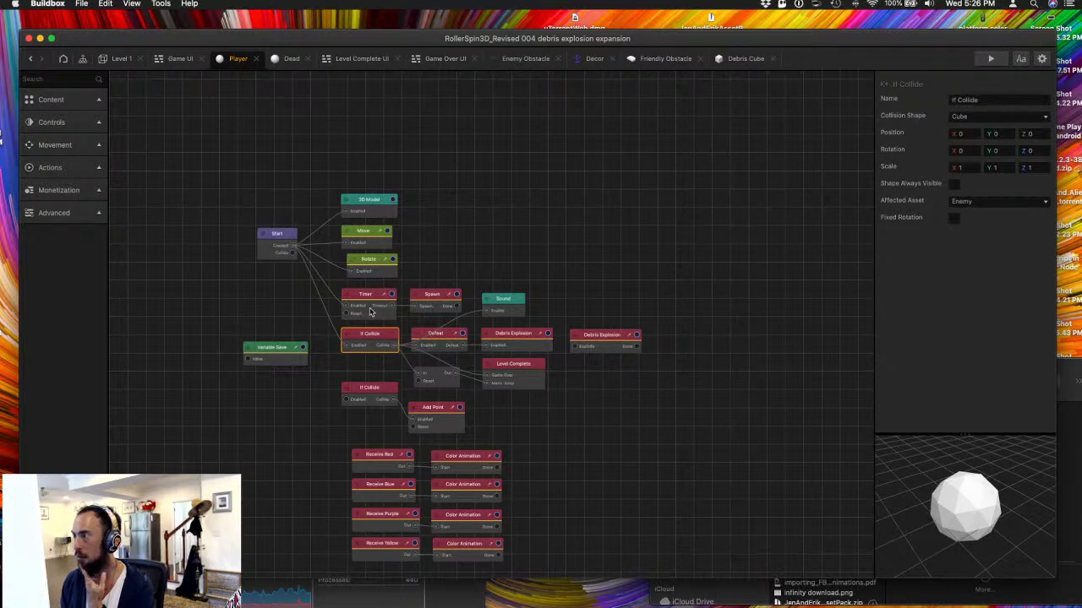
left_click(180, 59)
left_click(226, 58)
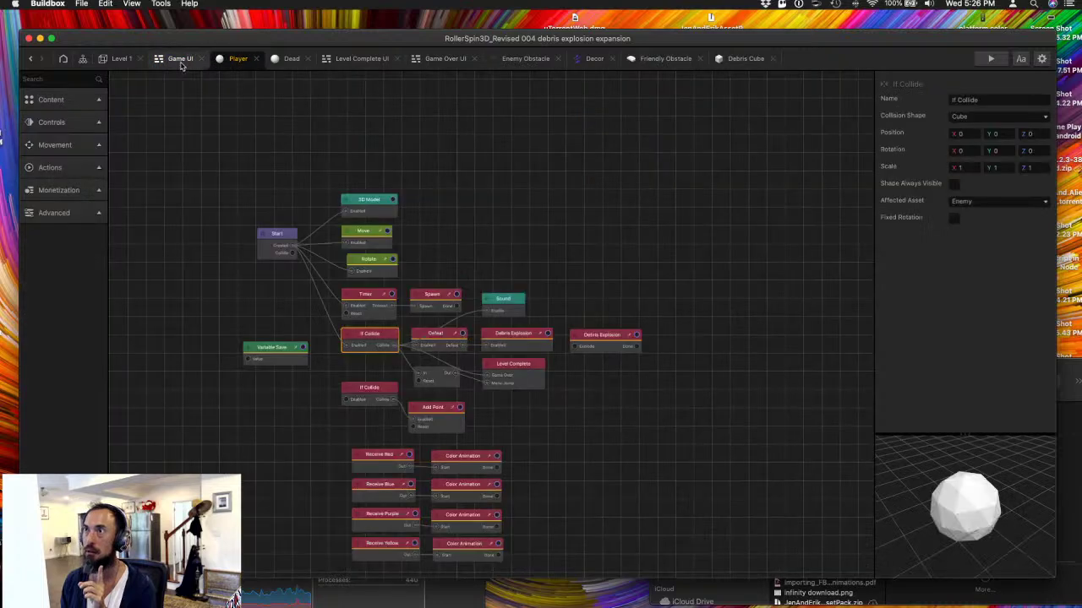
left_click(118, 59)
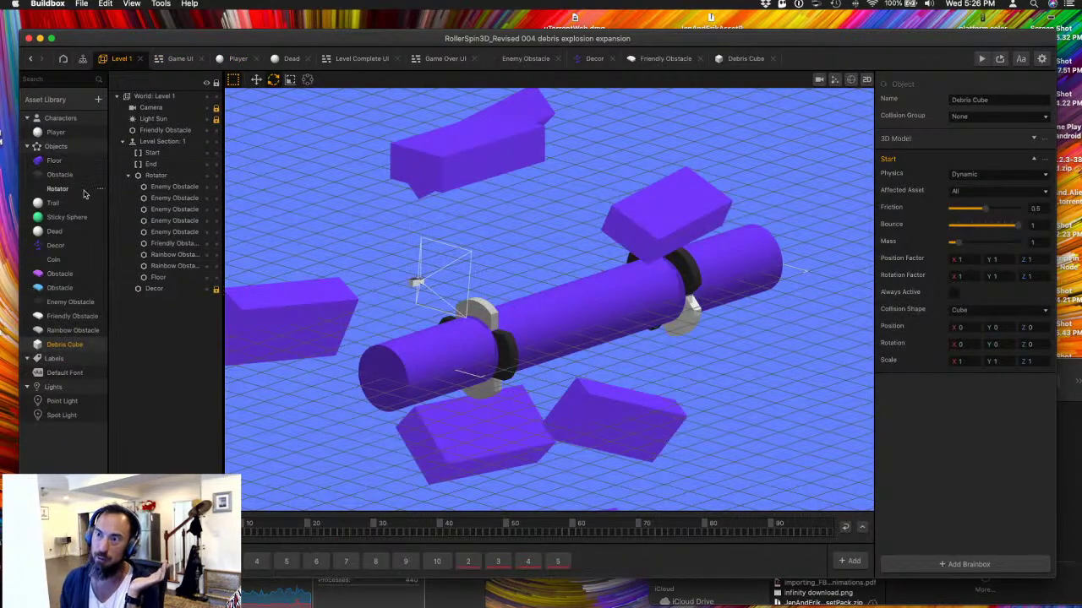
- Try a total of 12 pieces in the Friendly Obstacle's Debris Explosion node and test it in the preview
double_click(77, 318)
left_click(385, 276)
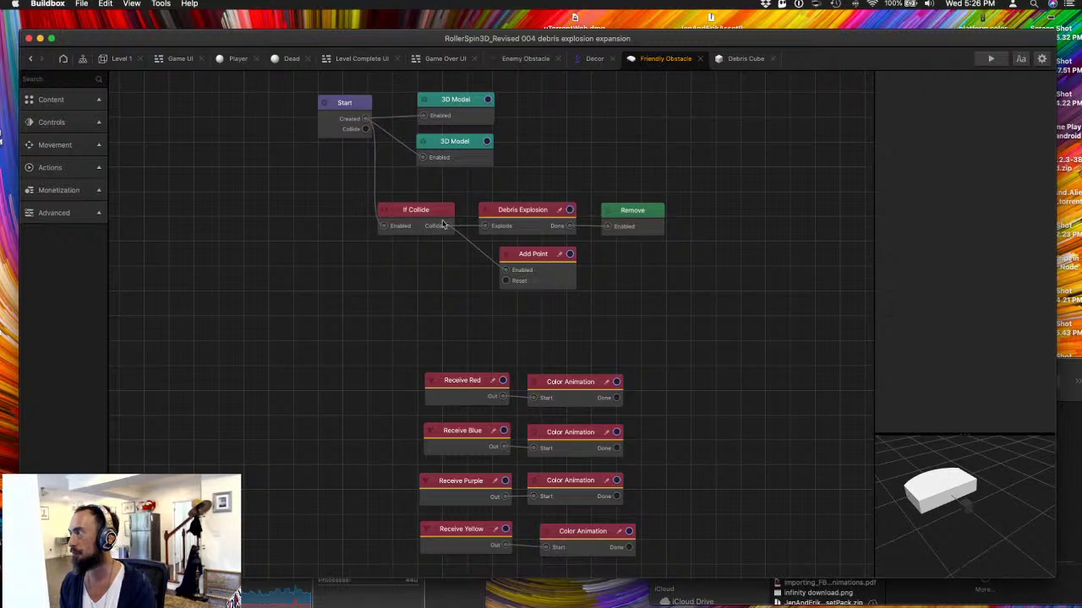
left_click(502, 216)
left_click(962, 178)
key("BackSpace")
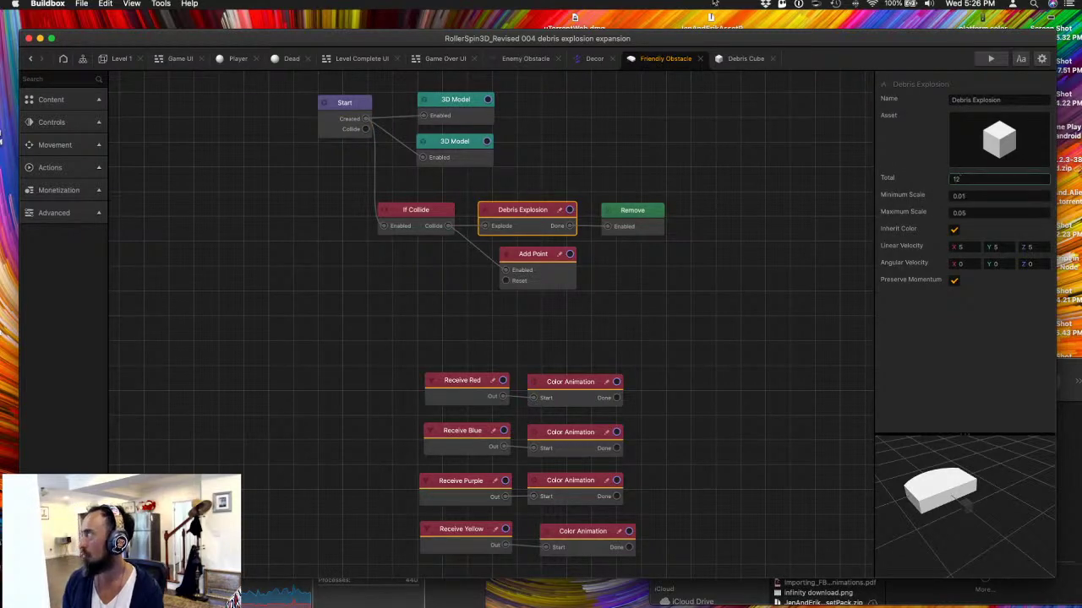
left_click(990, 59)
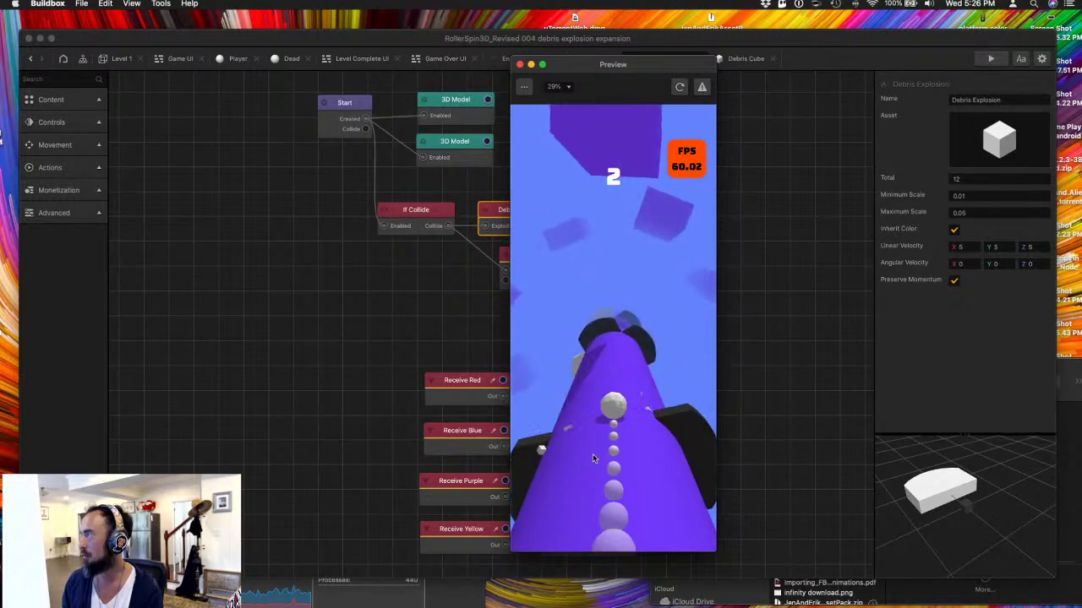
left_click(519, 64)
- Try reducing the Friendly Obstacle's Debris Explosion total to 2 and run the game preview to compare performance
left_click(966, 179)
type("2")
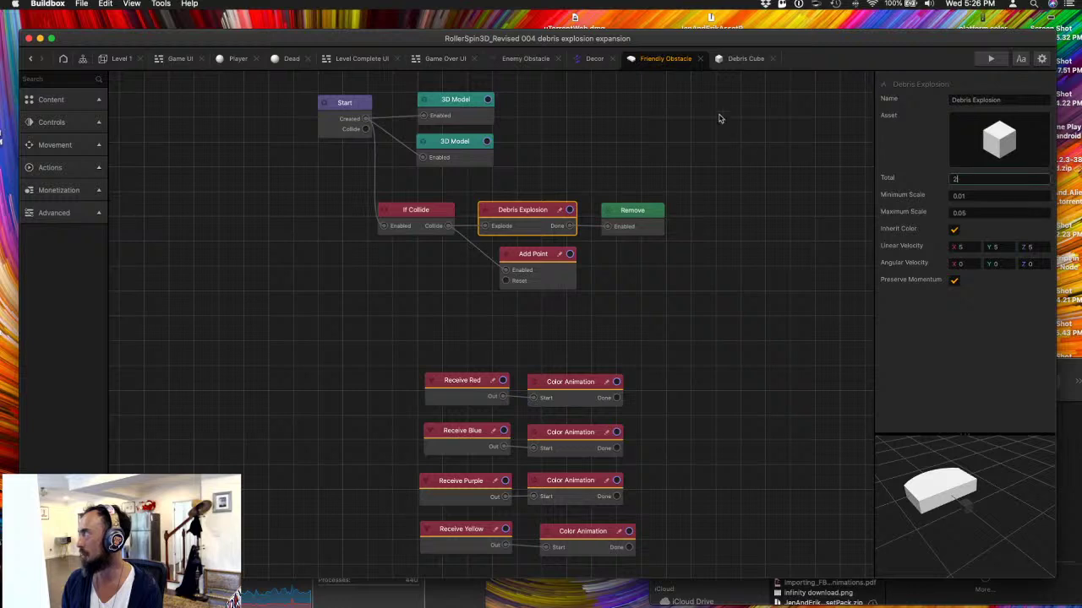
left_click(990, 58)
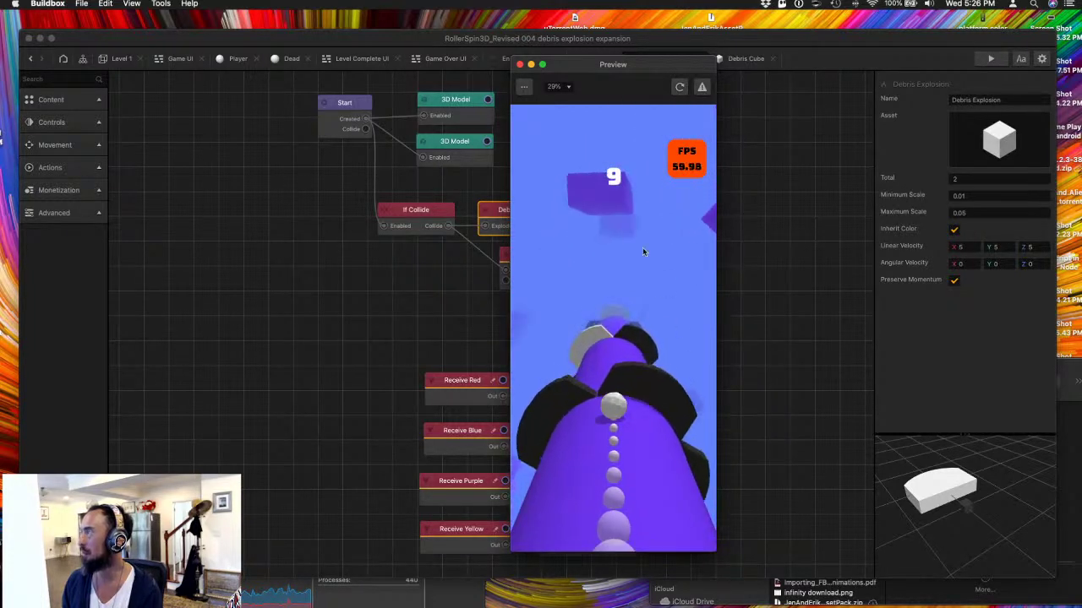
left_click(521, 65)
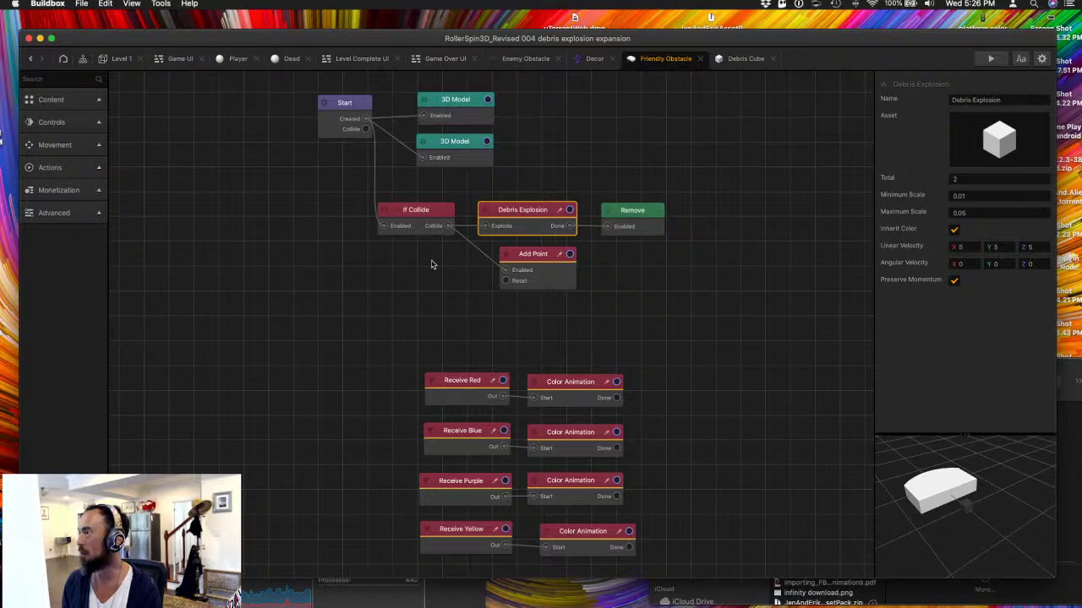
- Set the Friendly Obstacle's Debris Explosion total to 20 and check the settings of its If Collide node
left_click(419, 225)
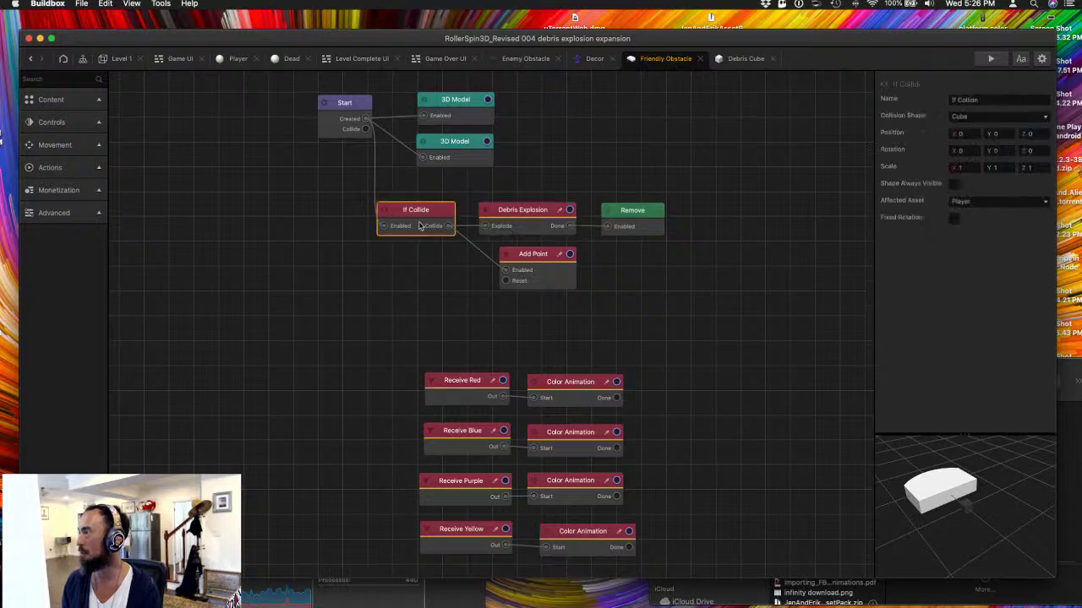
left_click(539, 216)
left_click(967, 179)
type("2")
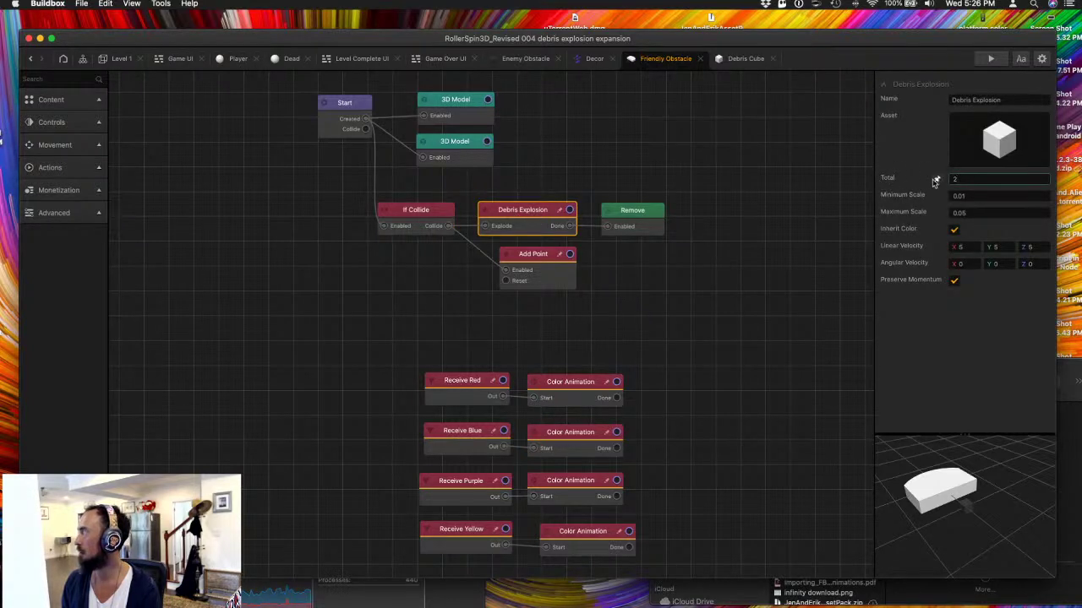
type("0")
left_click(661, 304)
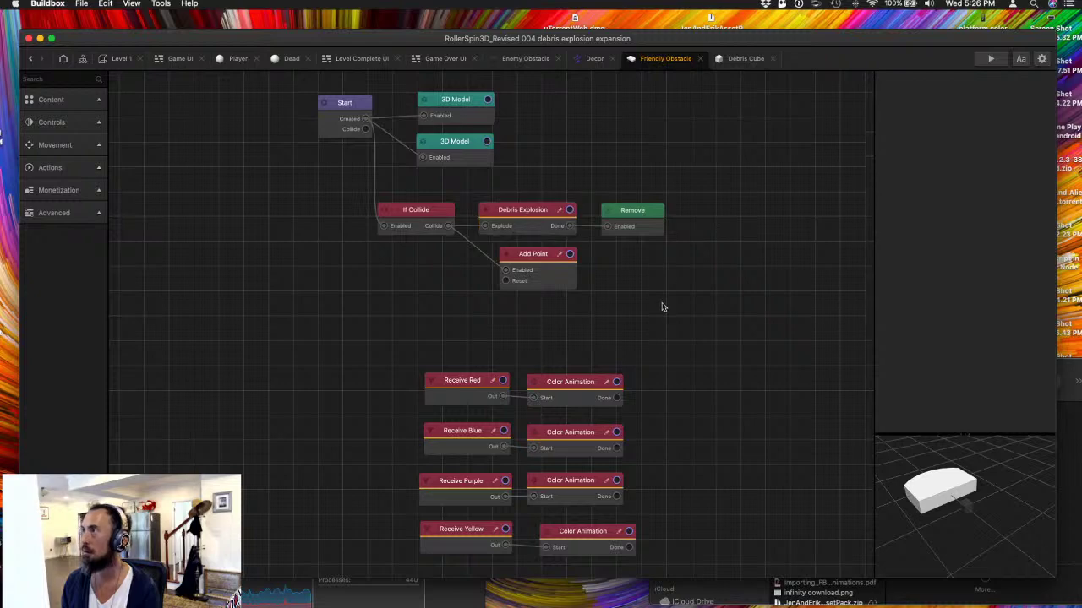
left_click(418, 218)
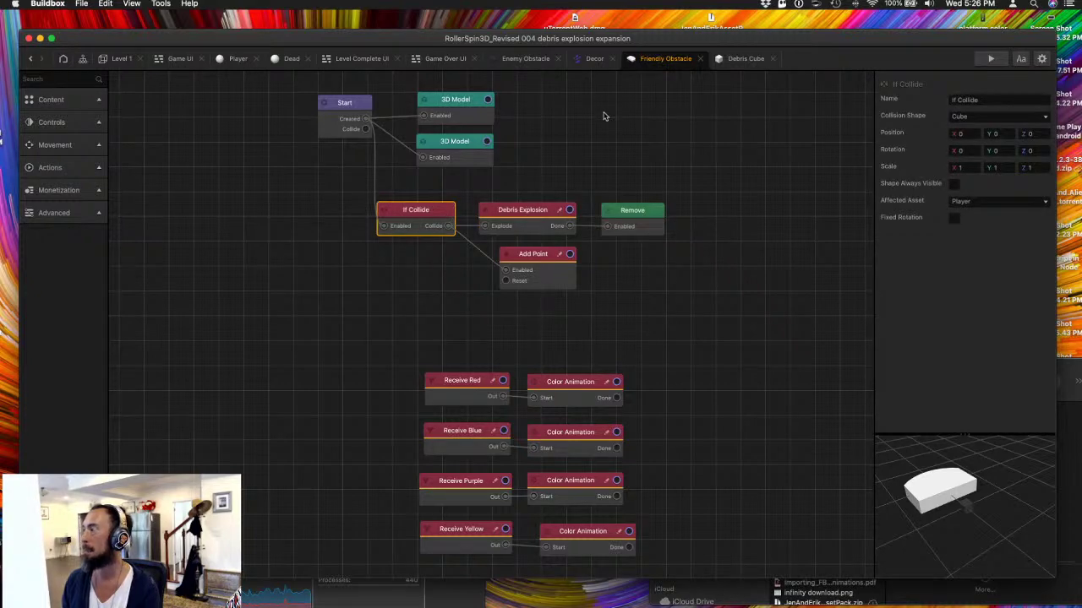
- Play-test the game from the Level 1 world, restart the run once to observe the frame rate, and close the preview
left_click(120, 58)
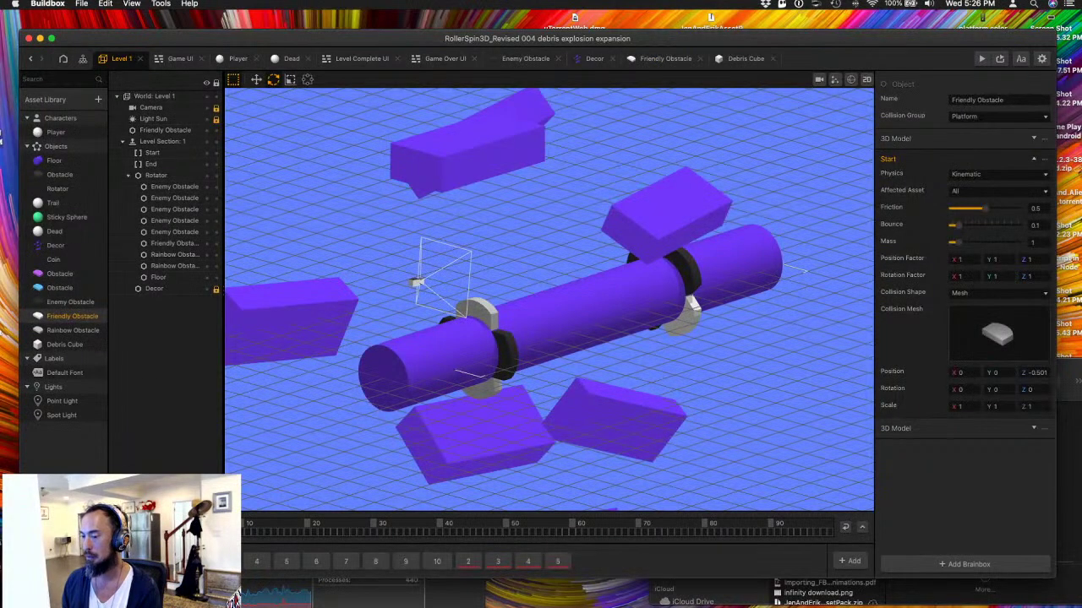
left_click(981, 58)
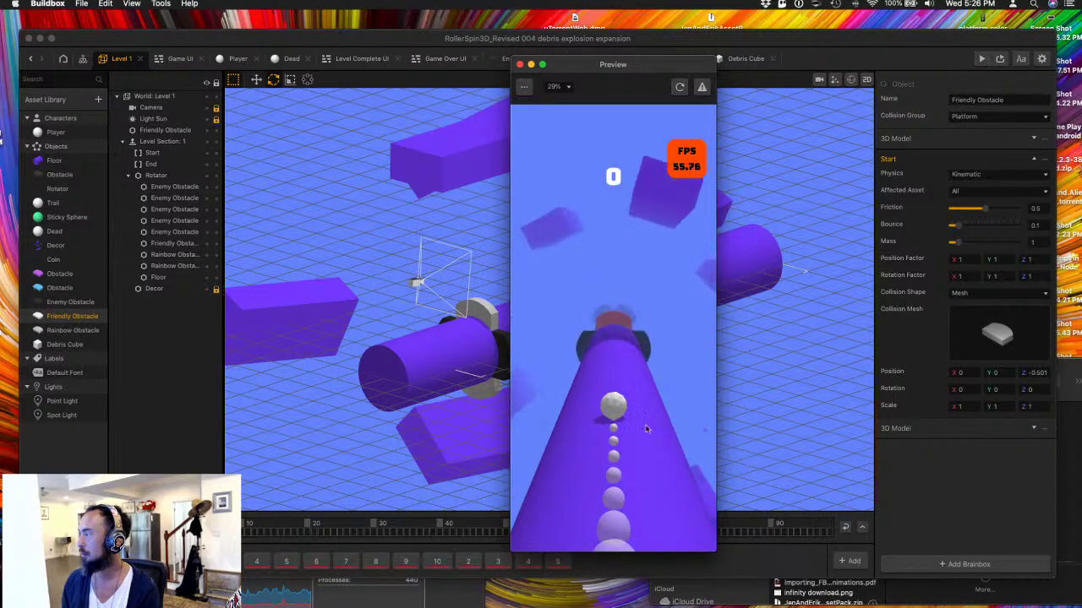
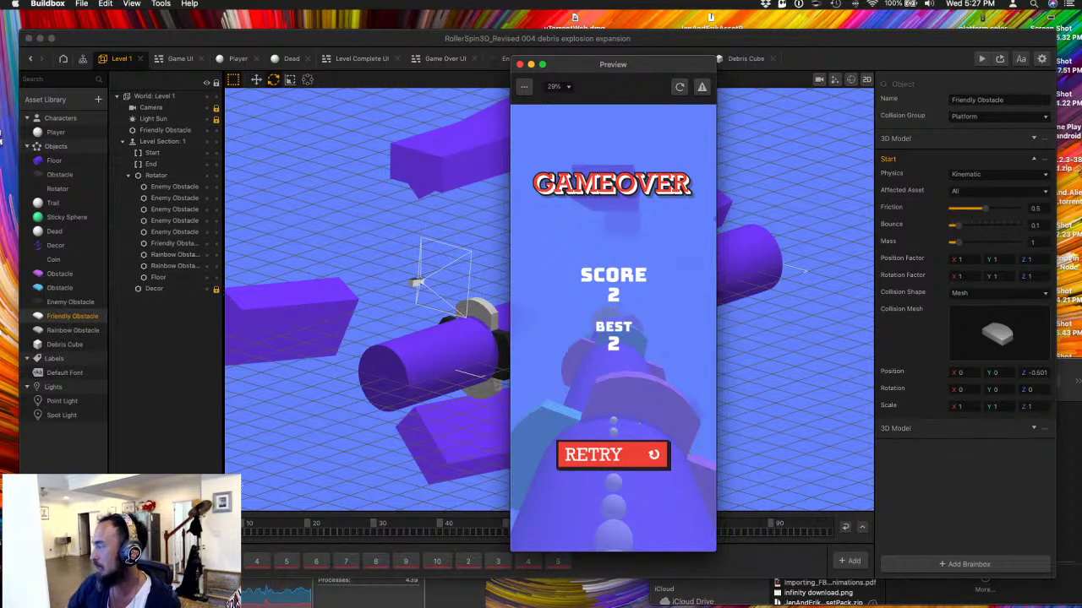
left_click(678, 88)
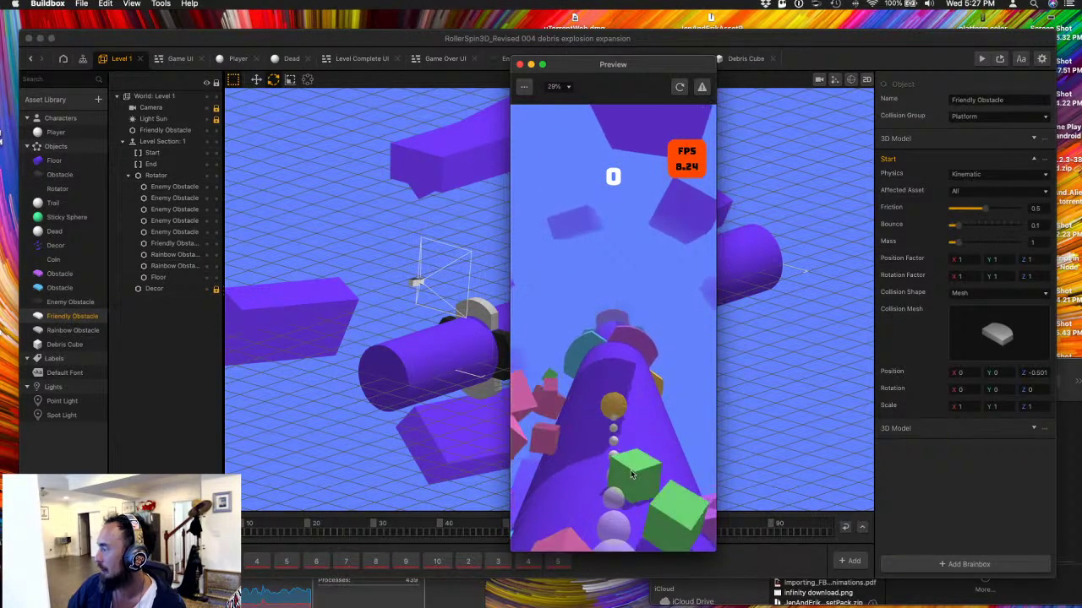
left_click(519, 64)
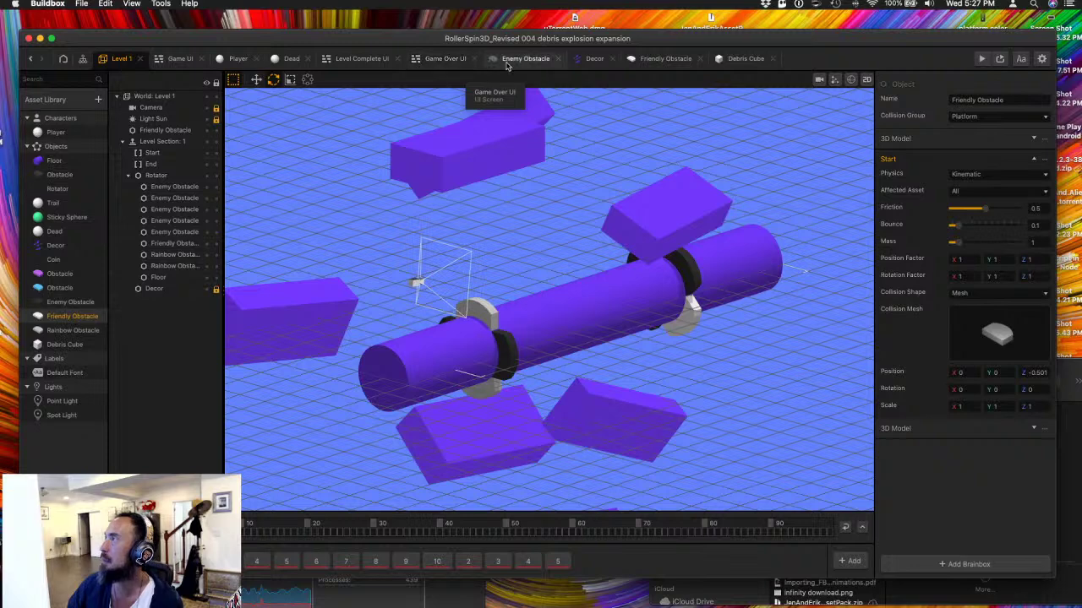
- Look through the node maps of the Player, Dead, Decor and Enemy Obstacle assets for possible causes of the slowdown
left_click(237, 58)
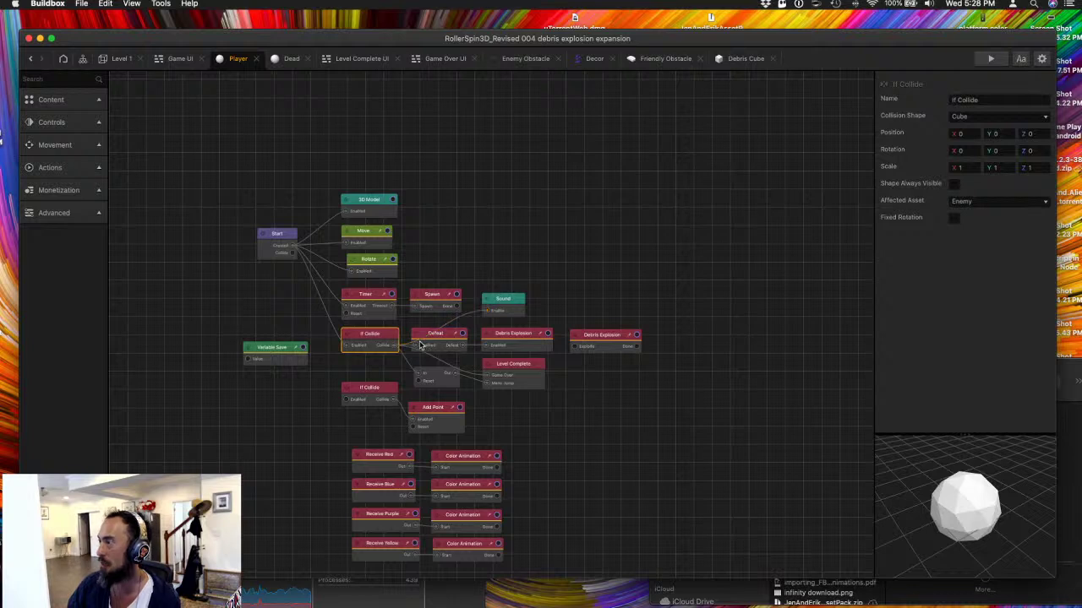
left_click(287, 59)
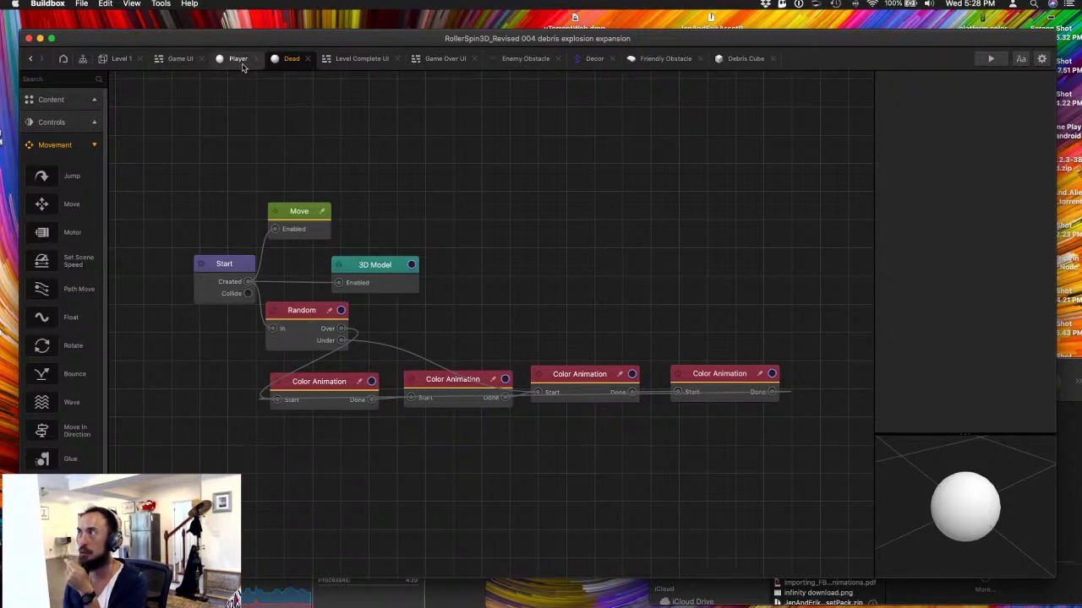
left_click(594, 59)
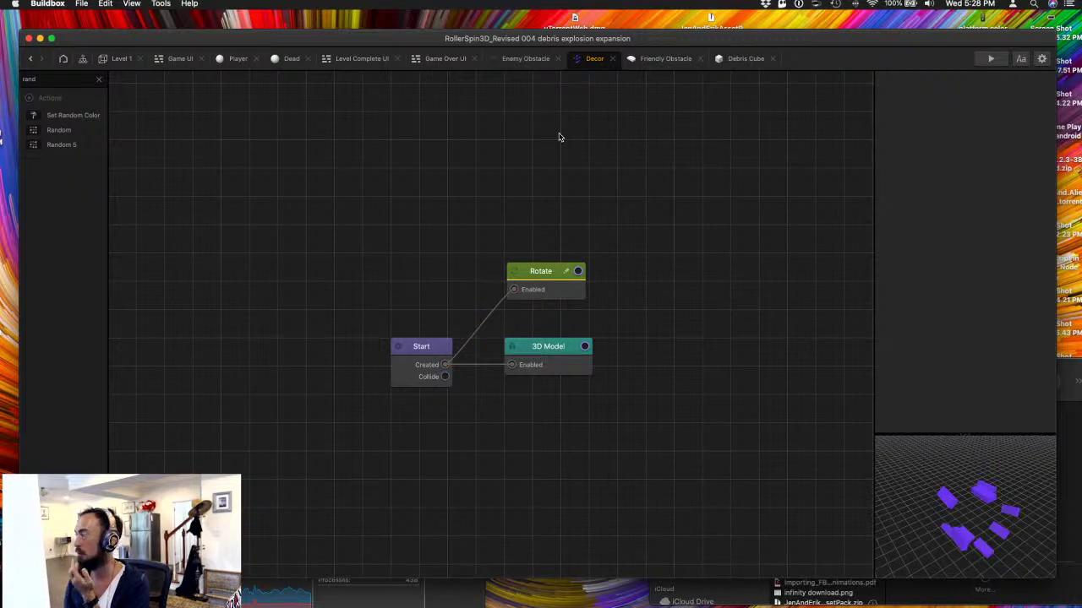
left_click(498, 61)
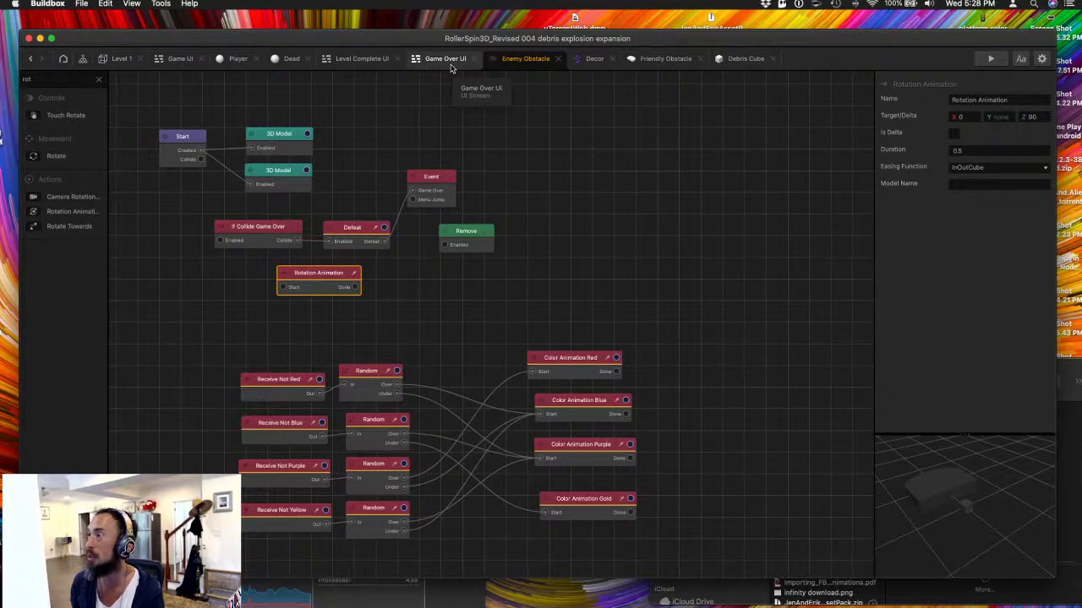
- Inspect the Level Complete UI by temporarily hiding its uppermost Image, check the semi-transparent Image's properties, and compare with the Player's node map
left_click(362, 58)
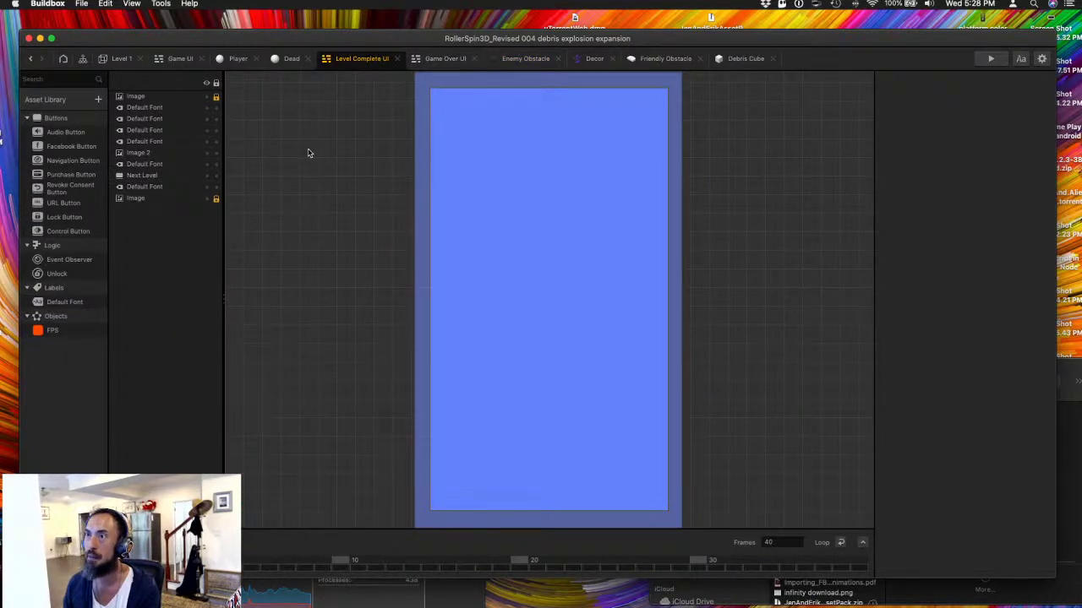
left_click(211, 98)
left_click(205, 100)
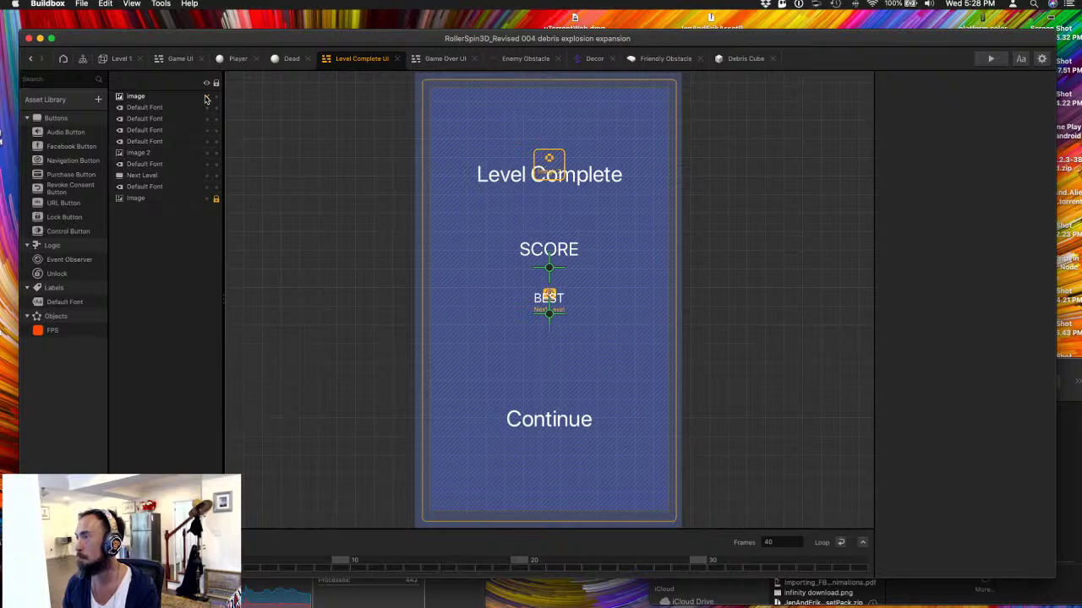
left_click(167, 203)
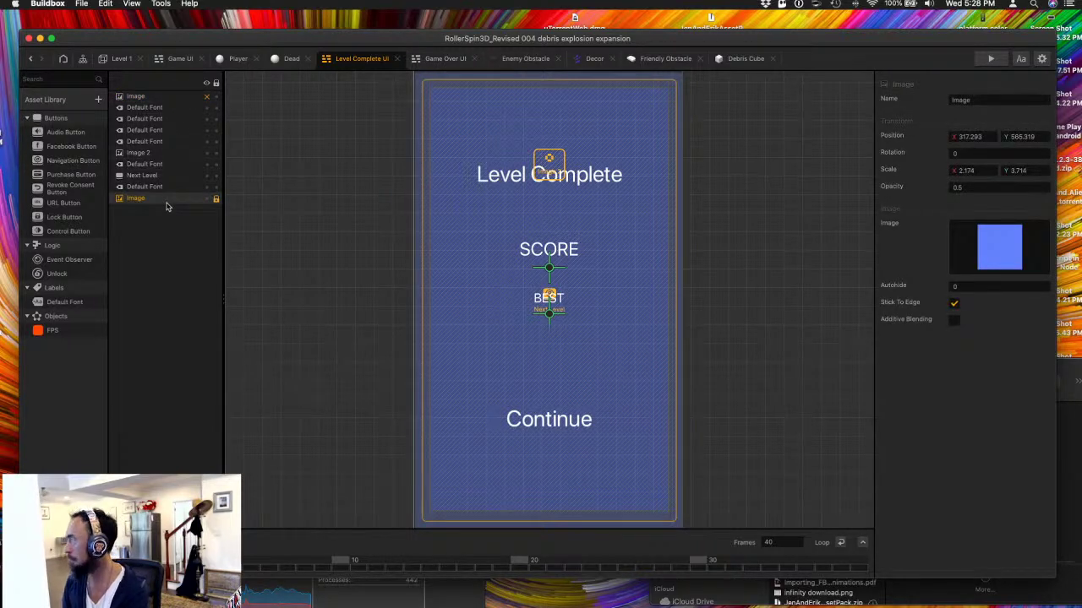
left_click(207, 96)
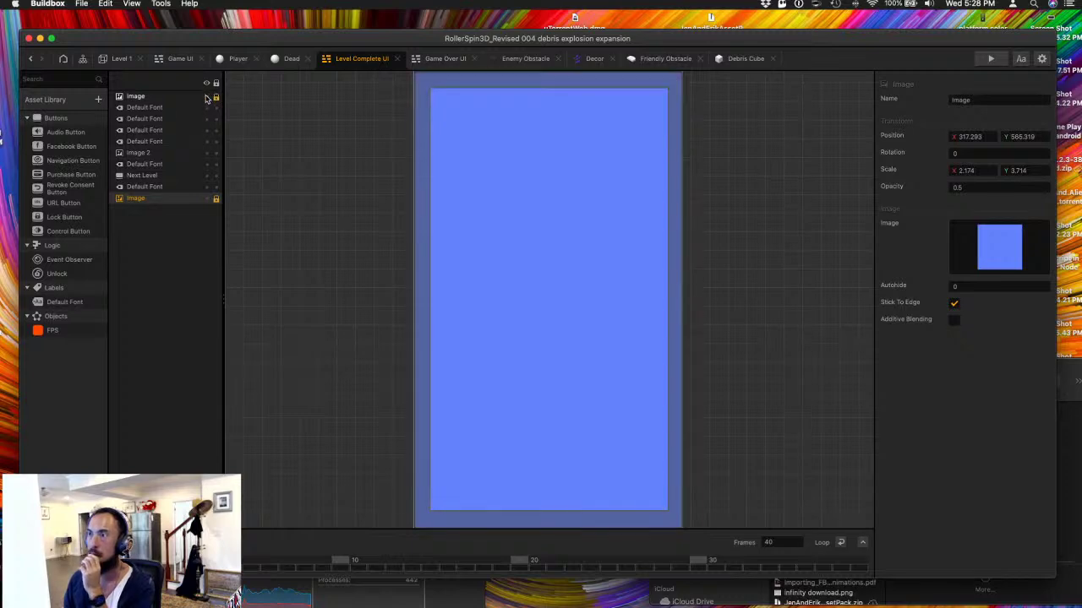
left_click(236, 59)
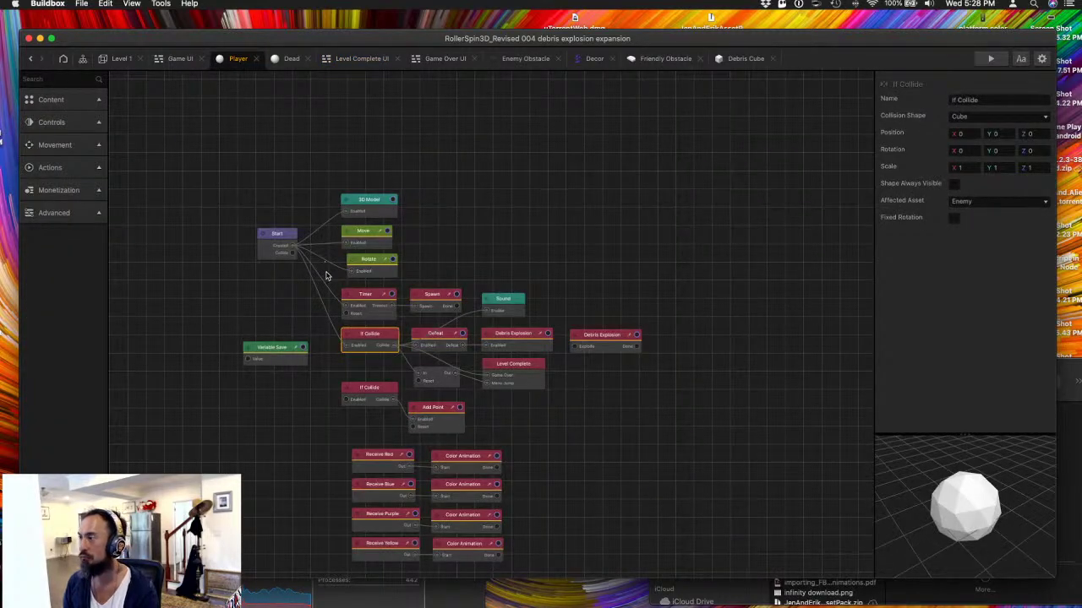
left_click(356, 61)
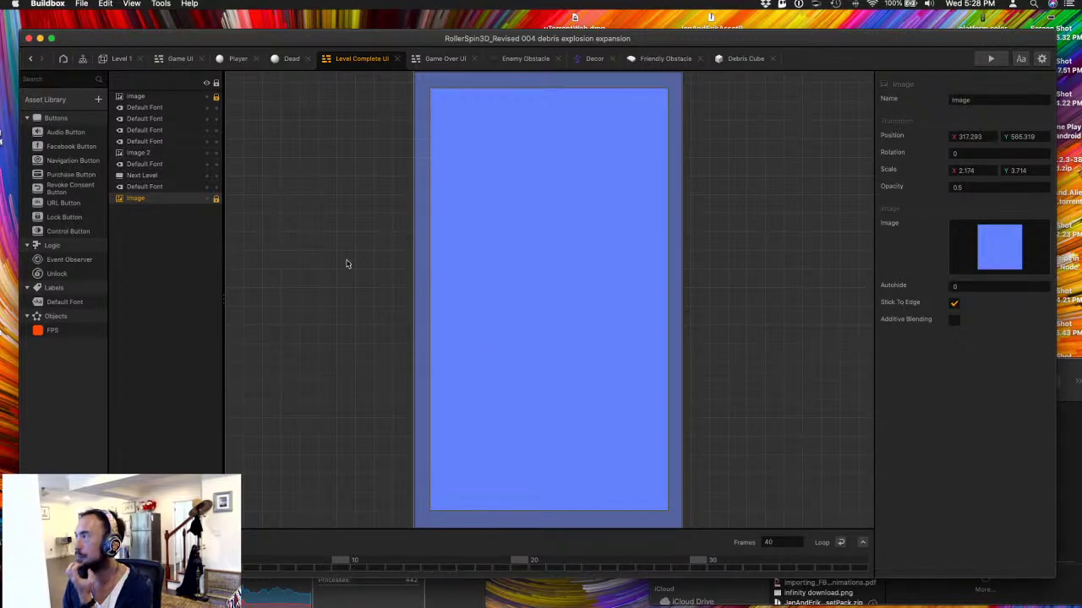
- Look over the Game Over UI, Game UI and Level 1 scene, and check the Friendly Obstacle's collision group, keeping Platform
left_click(441, 59)
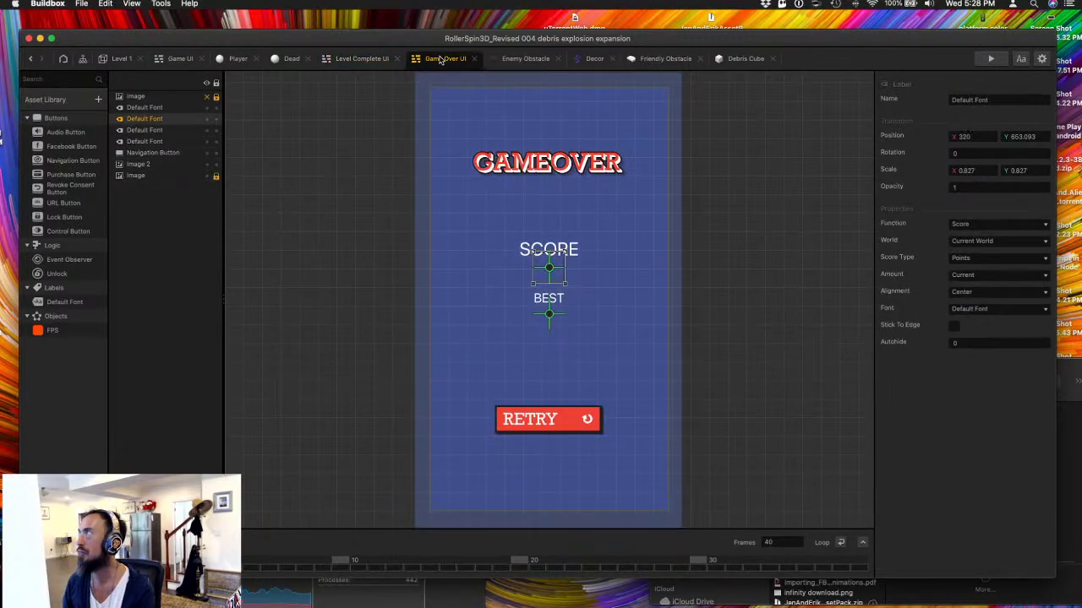
left_click(177, 59)
left_click(120, 58)
right_click_drag(407, 246, 488, 389)
scroll(522, 387, "up", 3)
scroll(475, 381, "up", 3)
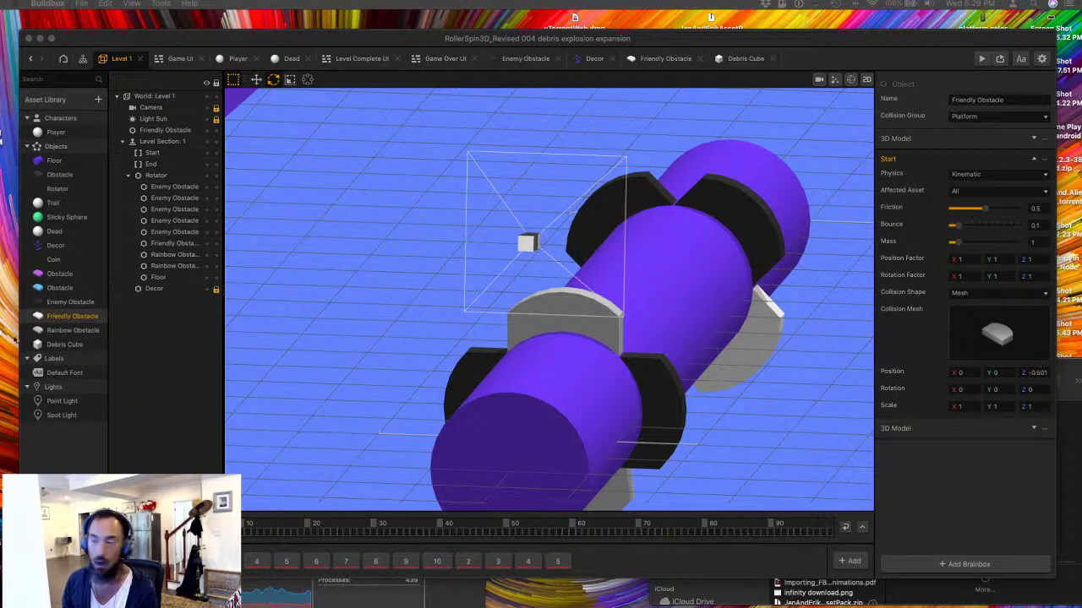
left_click(984, 117)
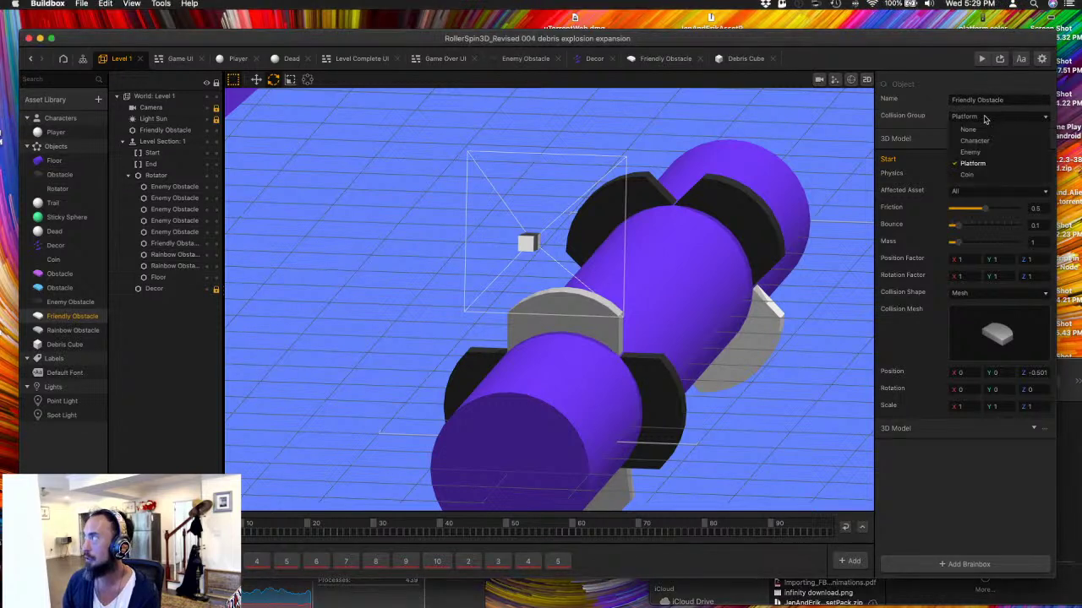
left_click(972, 163)
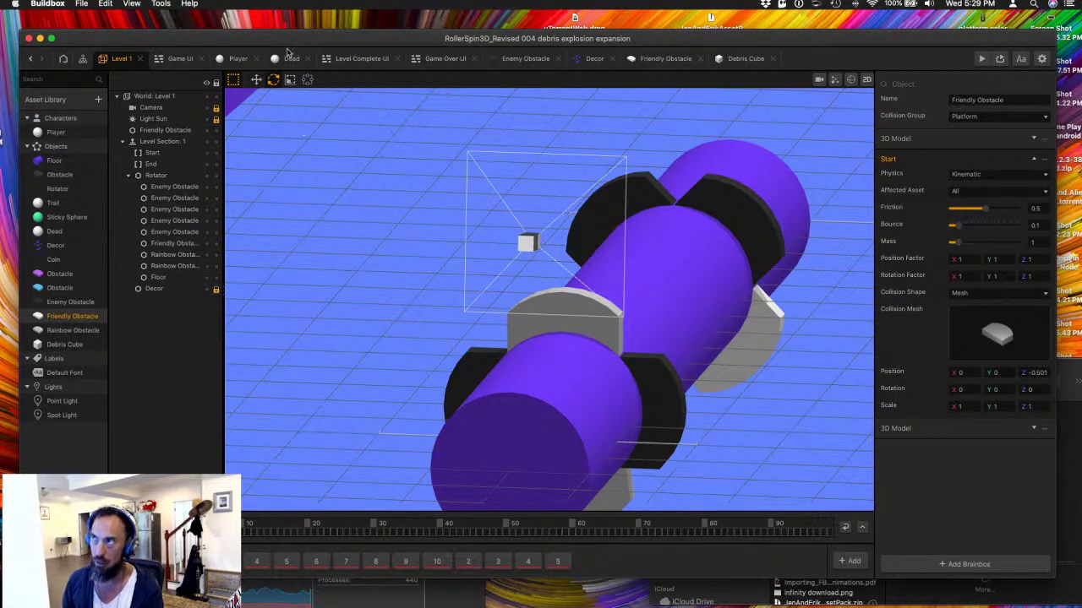
- Compare the Player node map's If Collide and Defeat nodes by checking their properties and connections
left_click(234, 63)
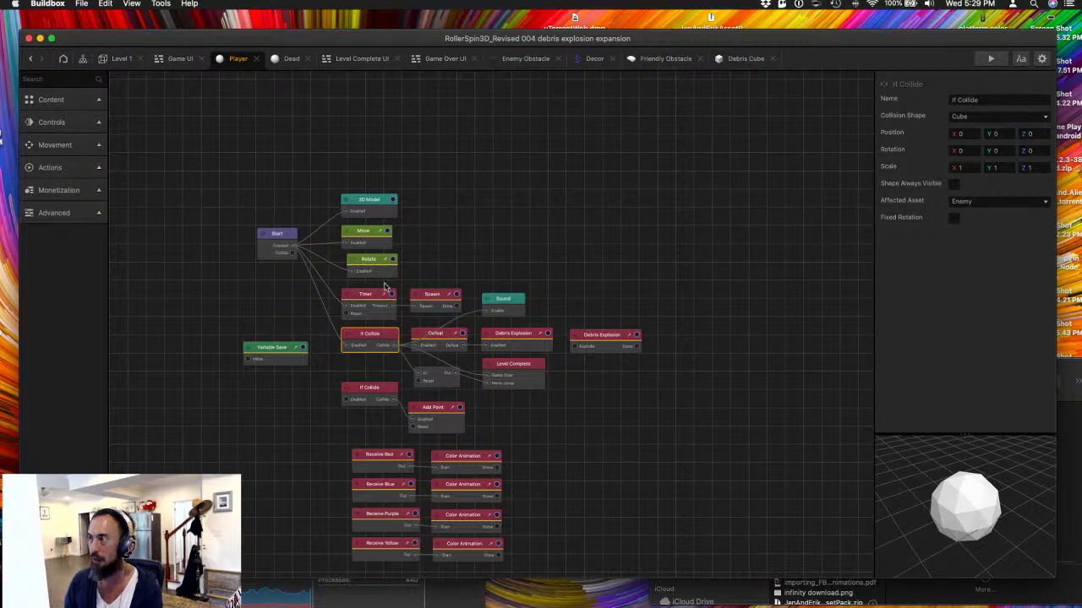
left_click(353, 370)
left_click(368, 334)
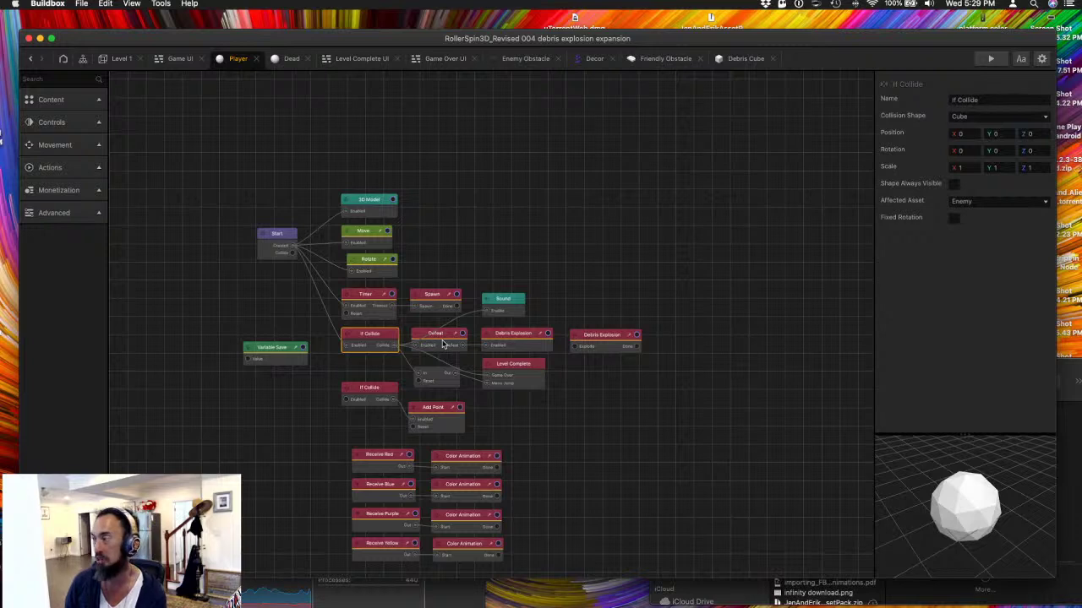
left_click(443, 344)
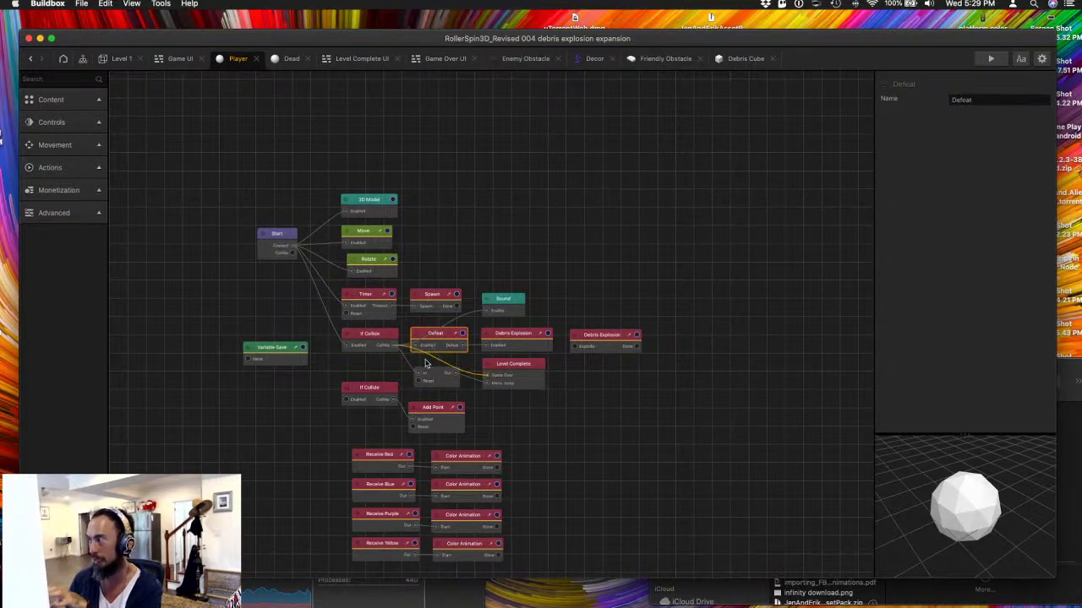
left_click(366, 343)
left_click(436, 343)
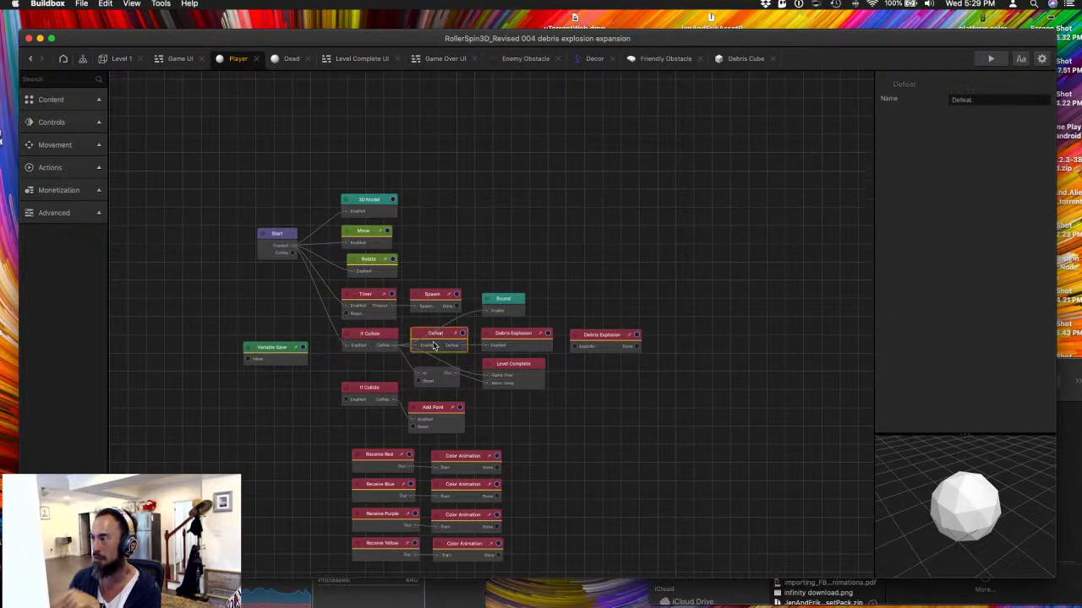
- Inspect the Debris Explosion and If Collide node settings in the Player's node graph and view the Game UI
left_click(515, 337)
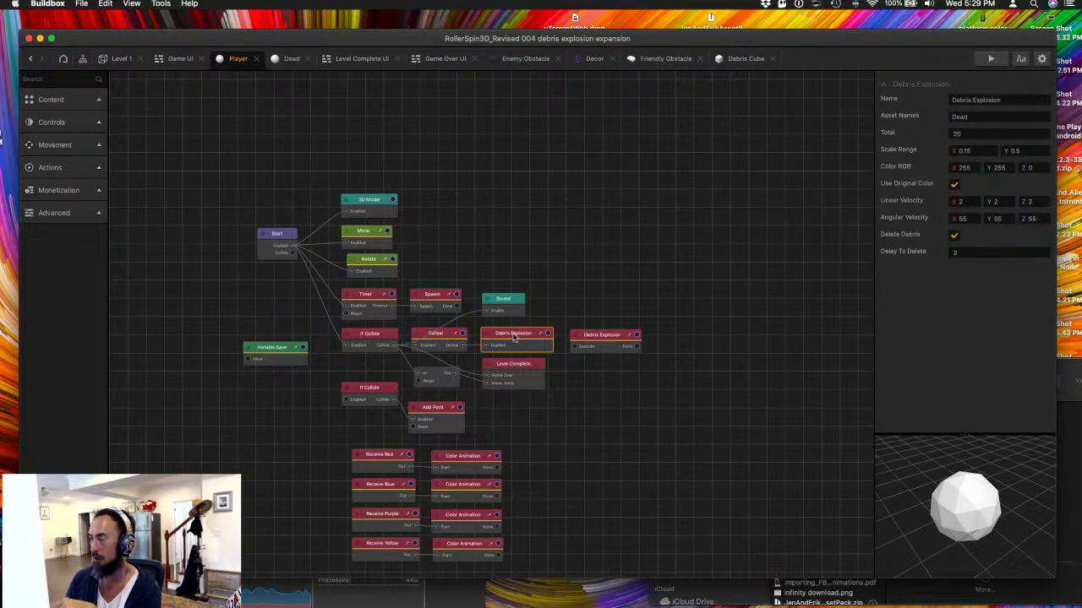
left_click(377, 340)
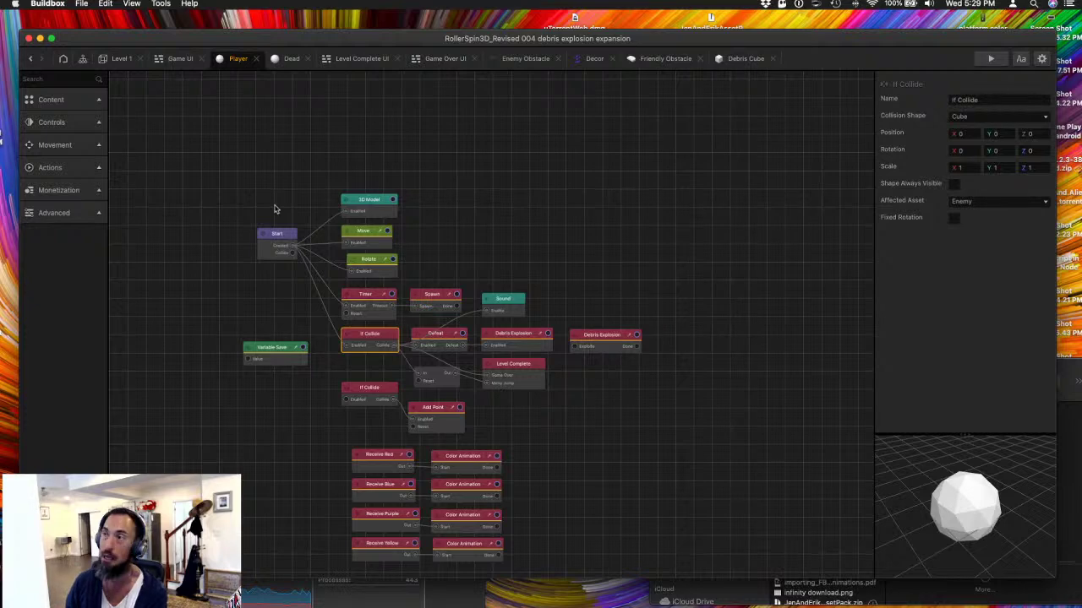
left_click(178, 58)
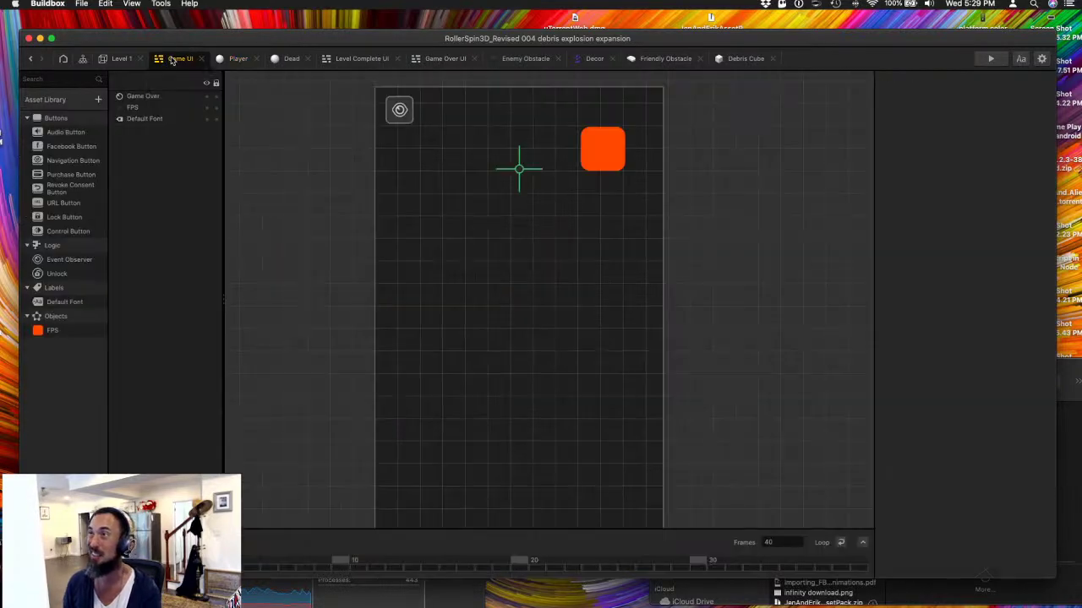
- Examine the obstacles around the cylinder in Level 1, selecting the Floor and both Rainbow Obstacle entities under the Rotator
left_click(121, 59)
mouse_move(454, 381)
right_mouse_down()
mouse_move(437, 394)
mouse_move(451, 392)
right_mouse_up()
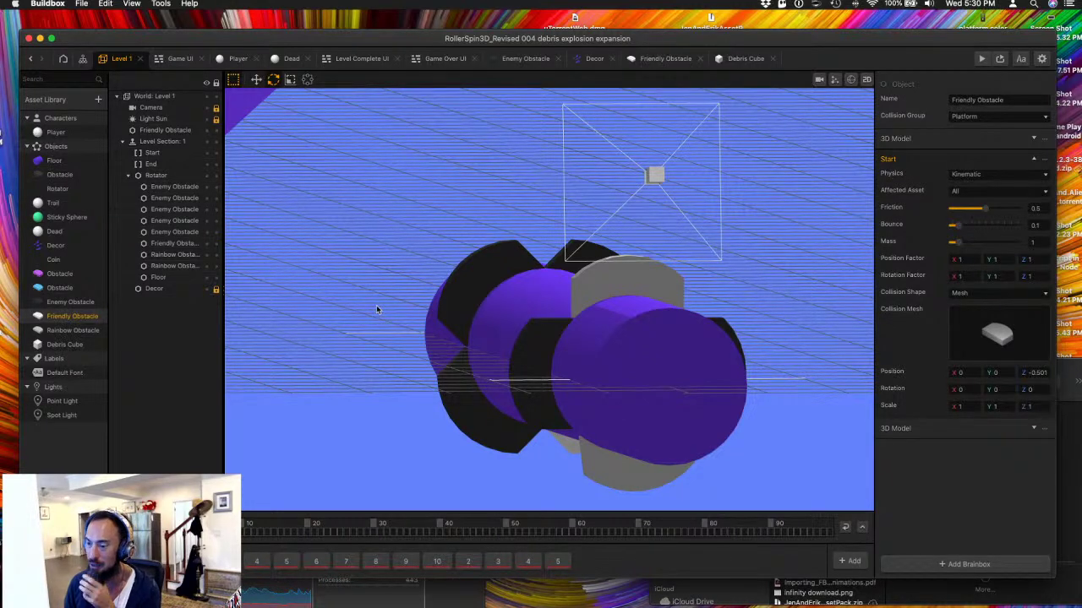
right_click_drag(380, 294, 353, 469)
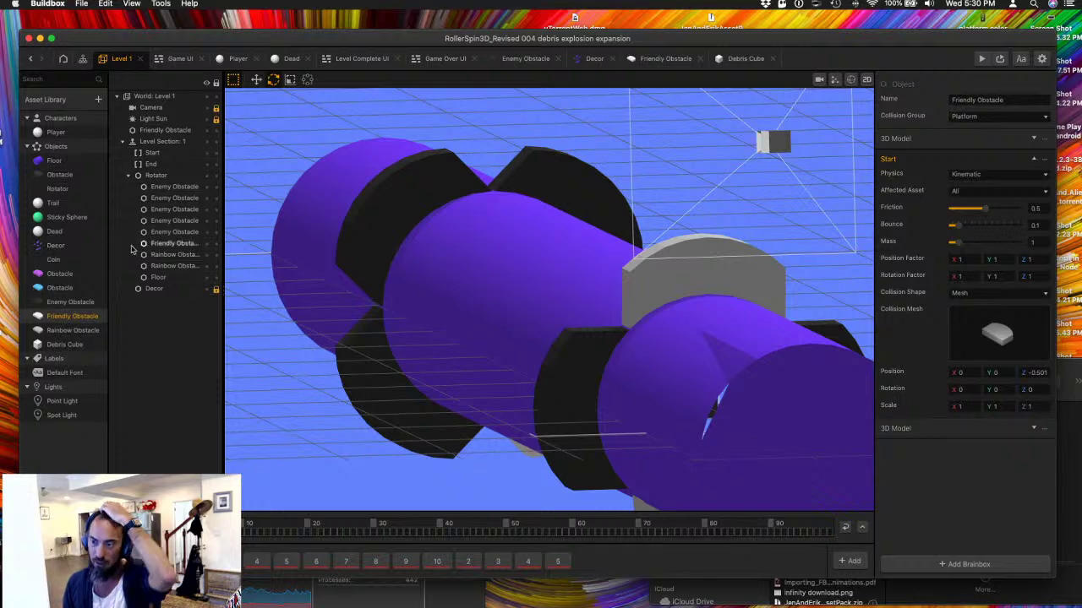
right_click_drag(263, 345, 438, 211)
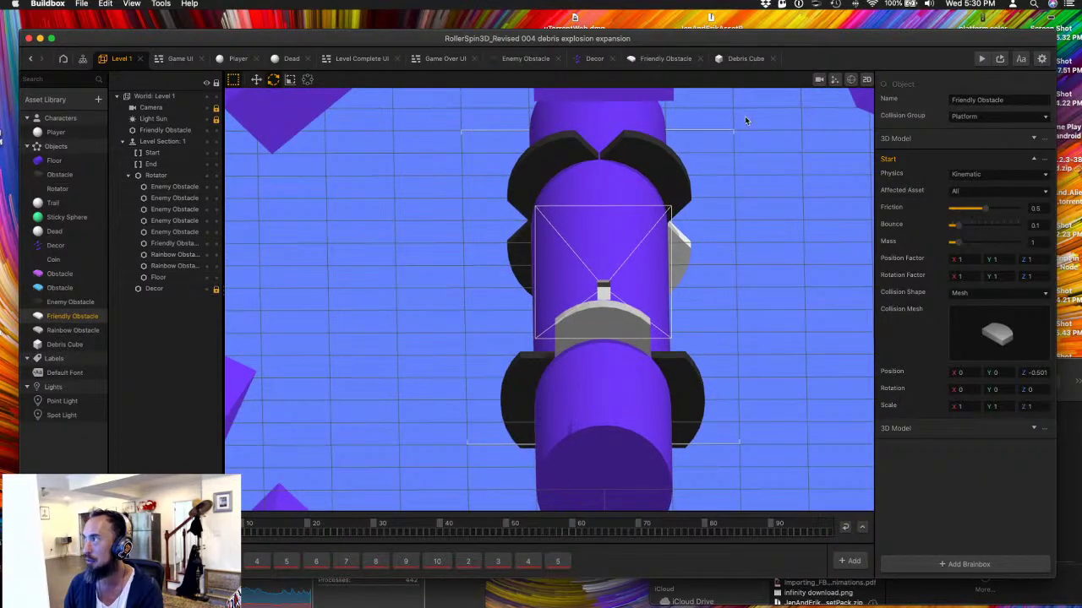
right_click_drag(550, 221, 396, 262)
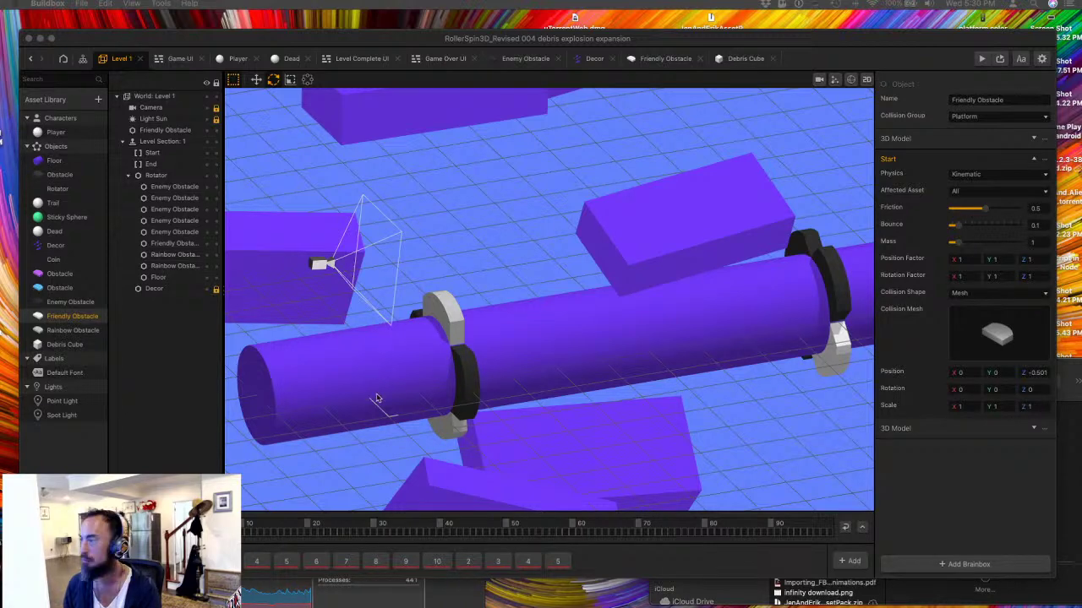
right_click_drag(409, 428, 445, 417)
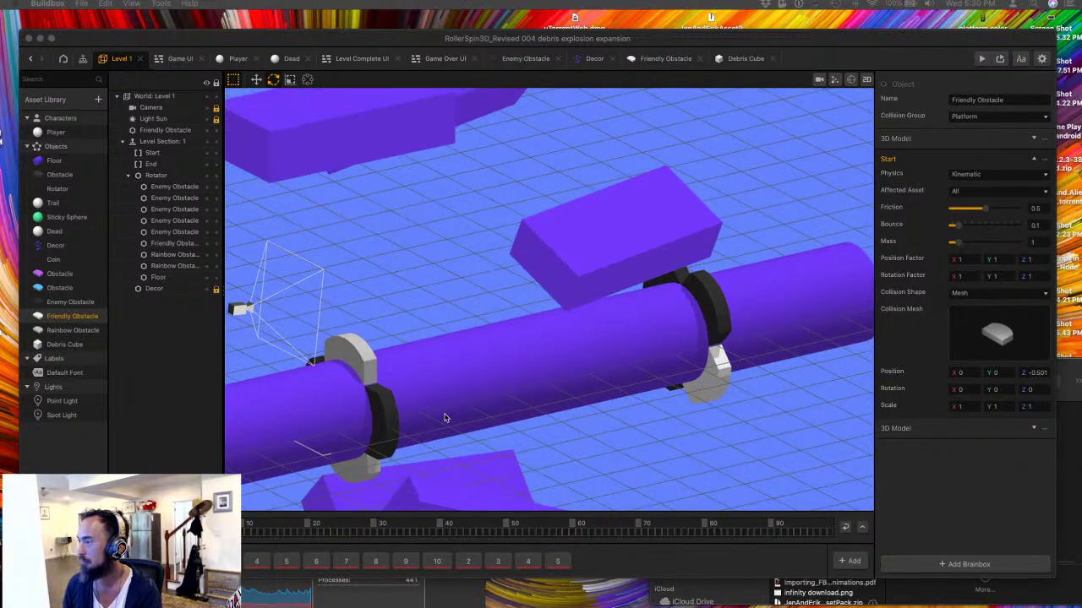
left_click(312, 433)
right_click_drag(311, 433, 366, 422)
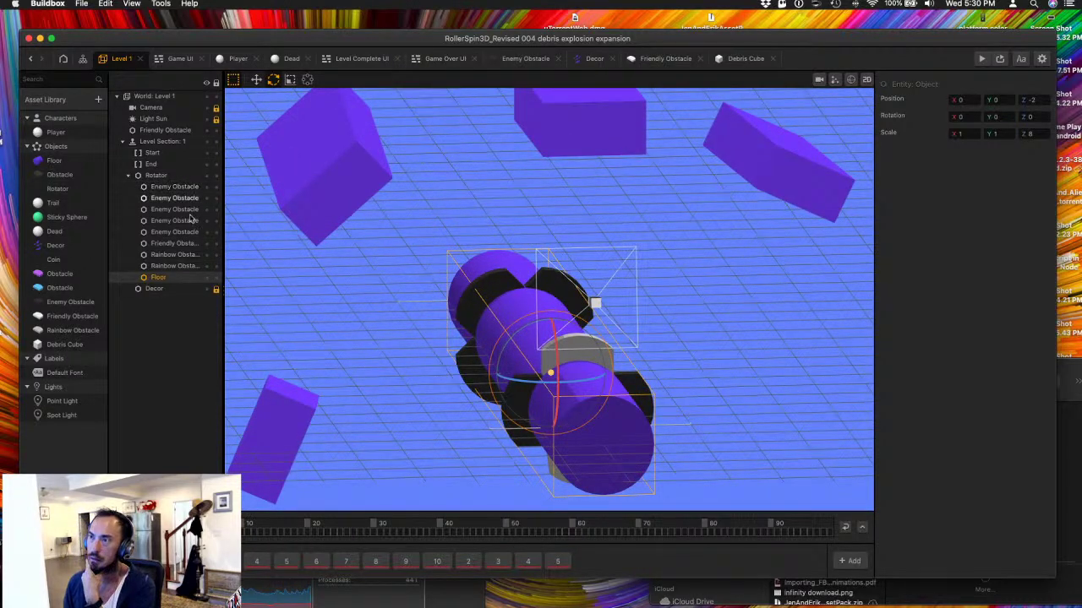
left_click(183, 267)
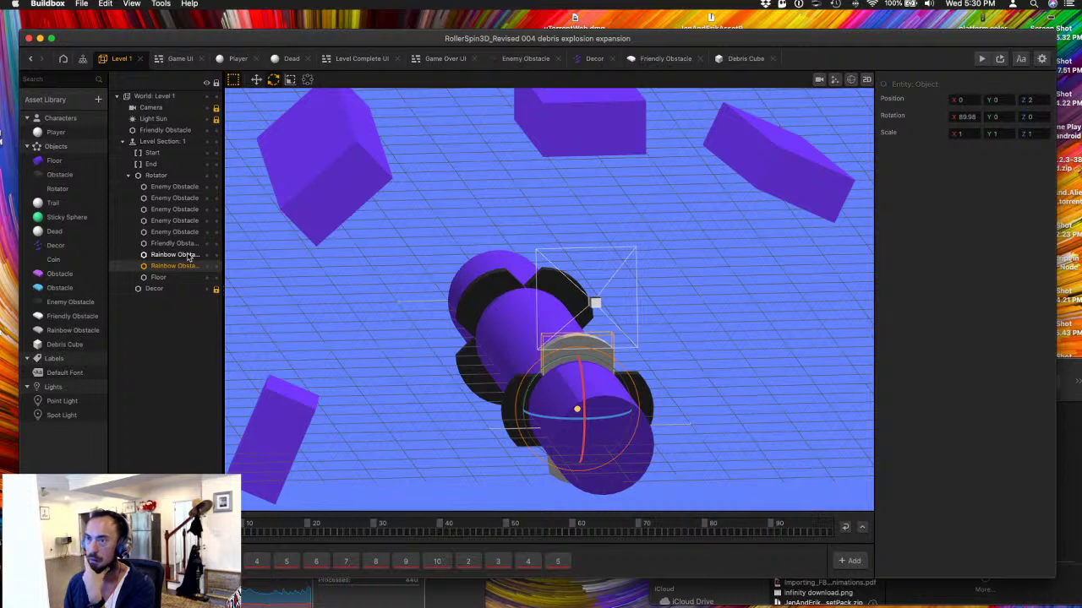
left_click(188, 255)
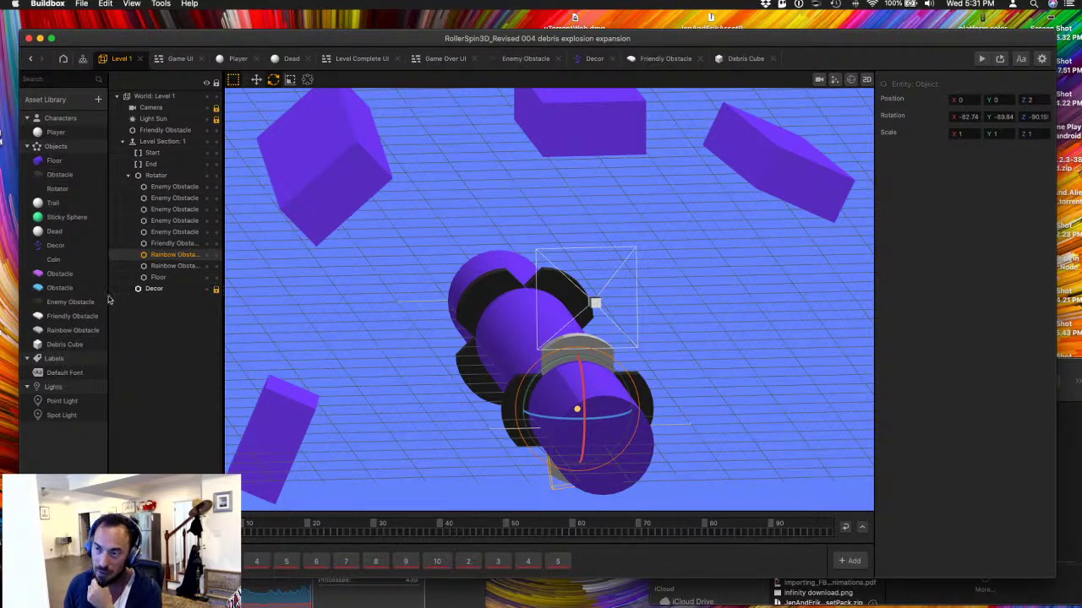
- Open the Rainbow Obstacle's node graph and set its Start node's Affected Asset to Player
double_click(69, 330)
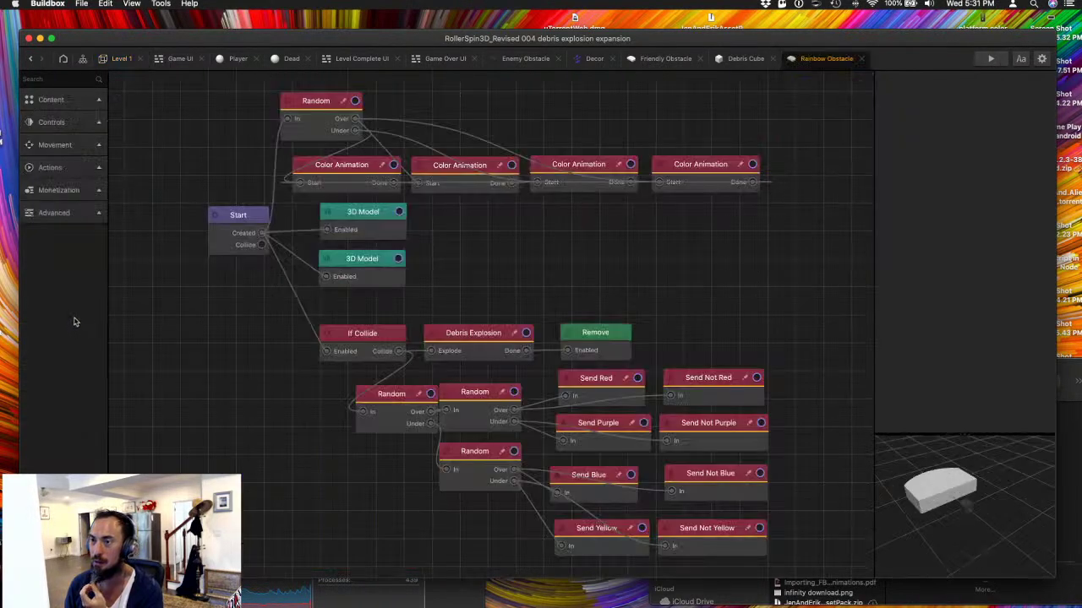
left_click(241, 222)
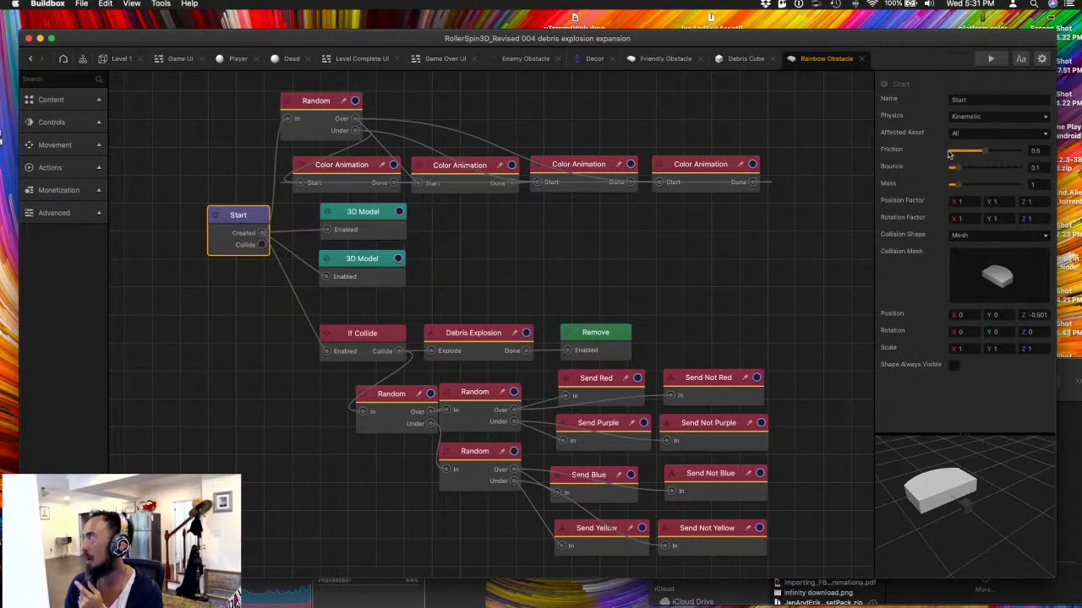
left_click(987, 134)
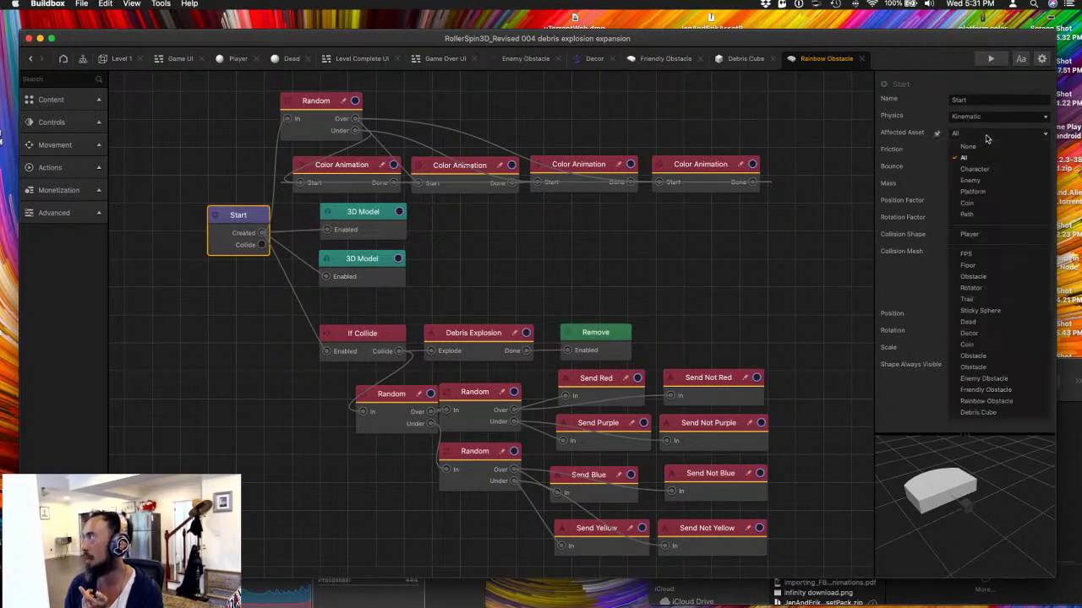
left_click(970, 235)
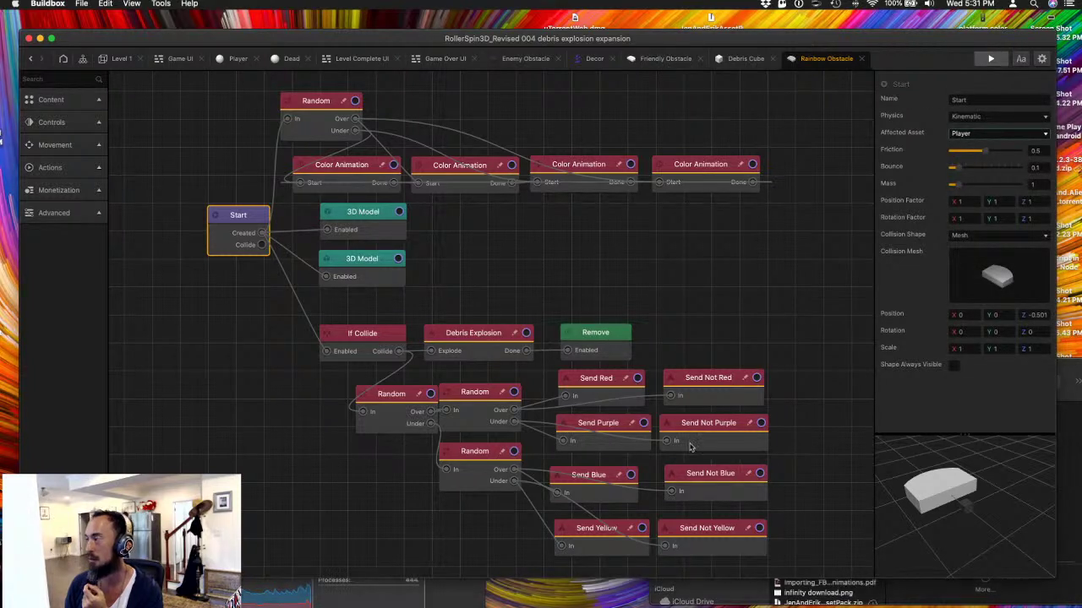
- Preview the game with the changed Rainbow Obstacle and look over the Debris Cube's node graph
key("super+p")
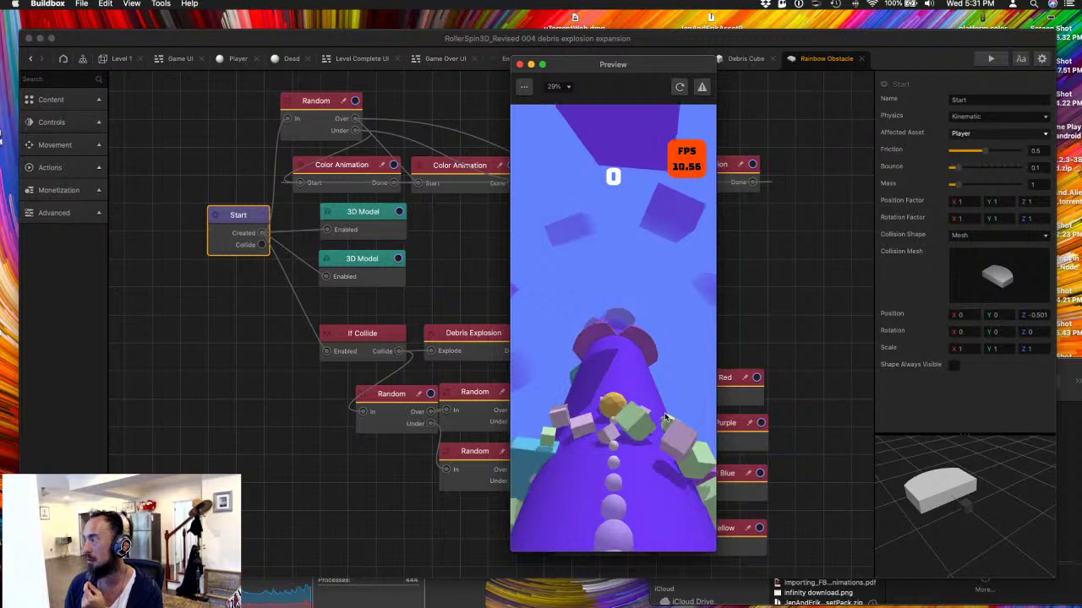
left_click(519, 64)
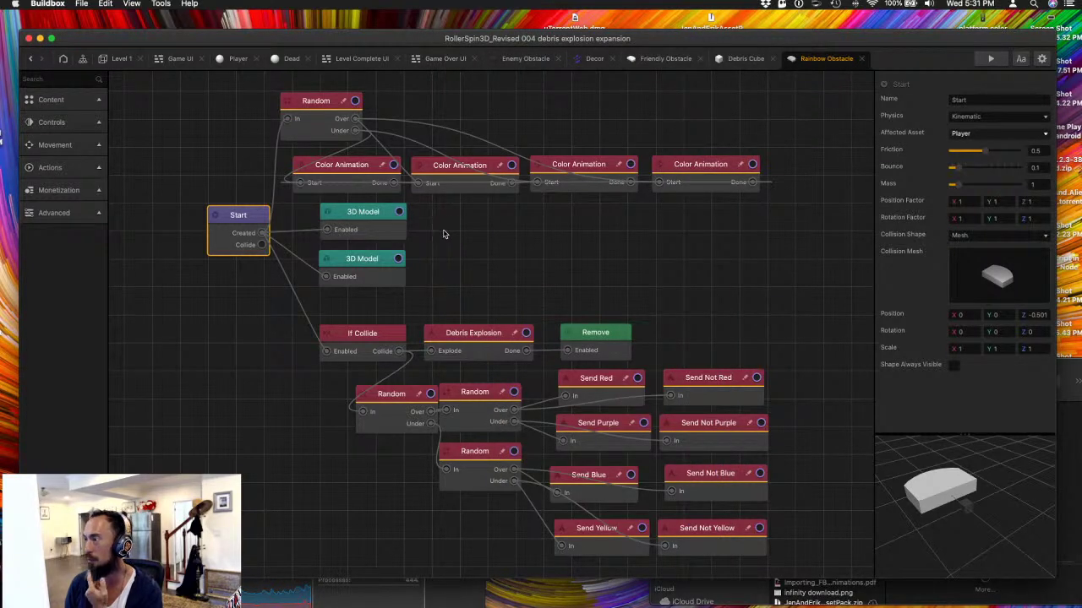
left_click(746, 59)
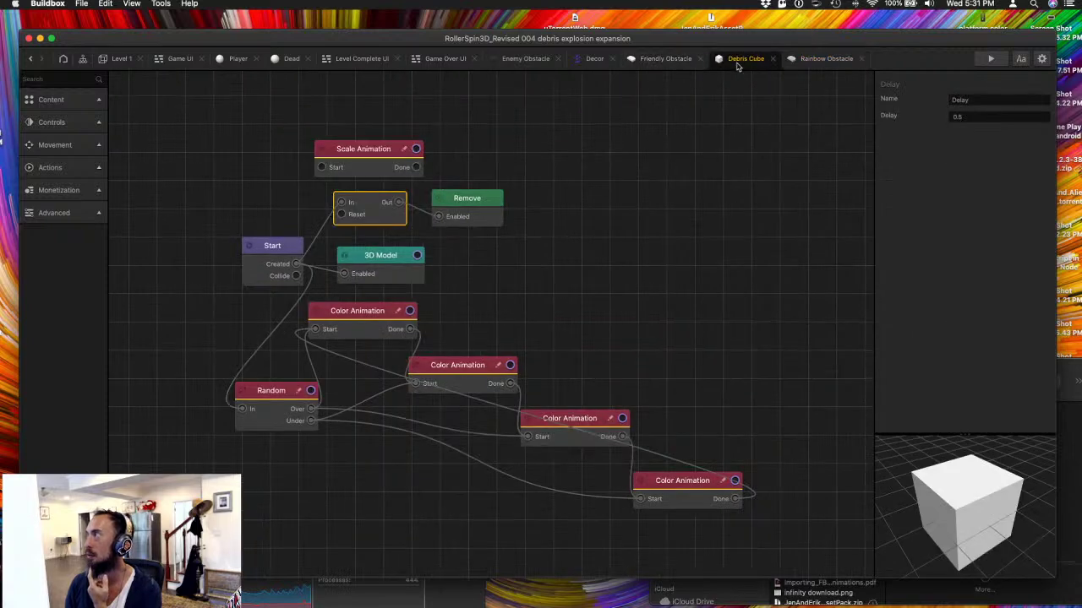
left_click(117, 59)
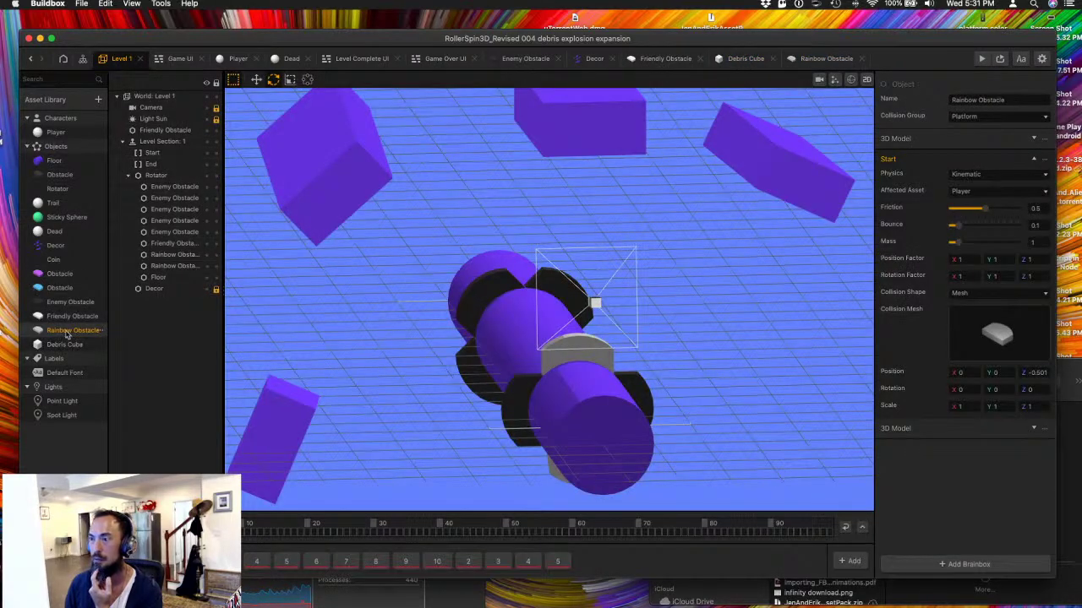
- Disconnect If Collide from Debris Explosion in the Rainbow Obstacle's graph and move the first Random node below it slightly away from its neighbours
double_click(68, 331)
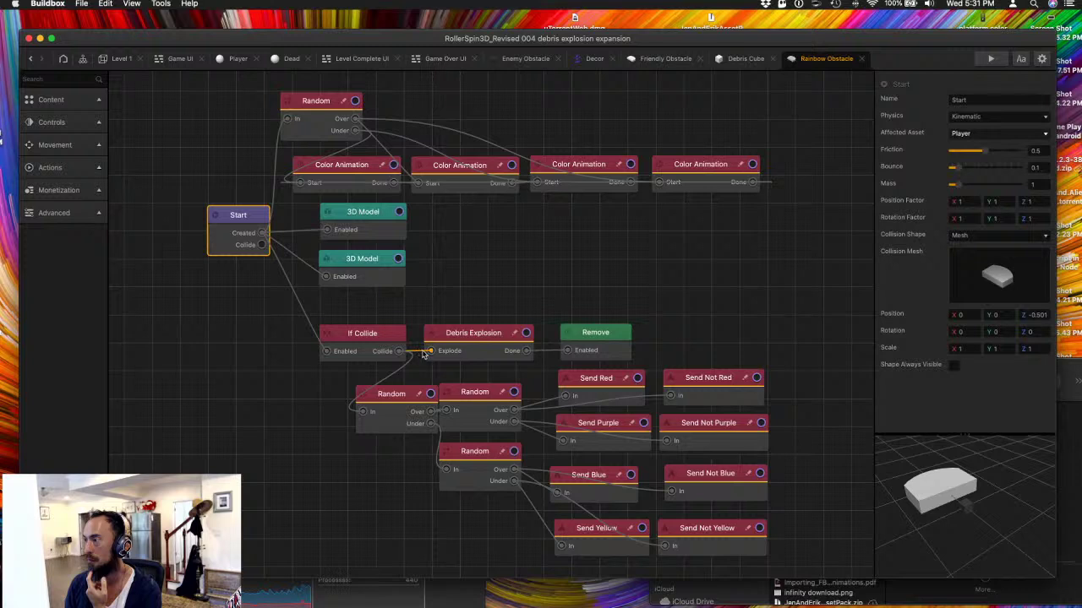
left_click(370, 343)
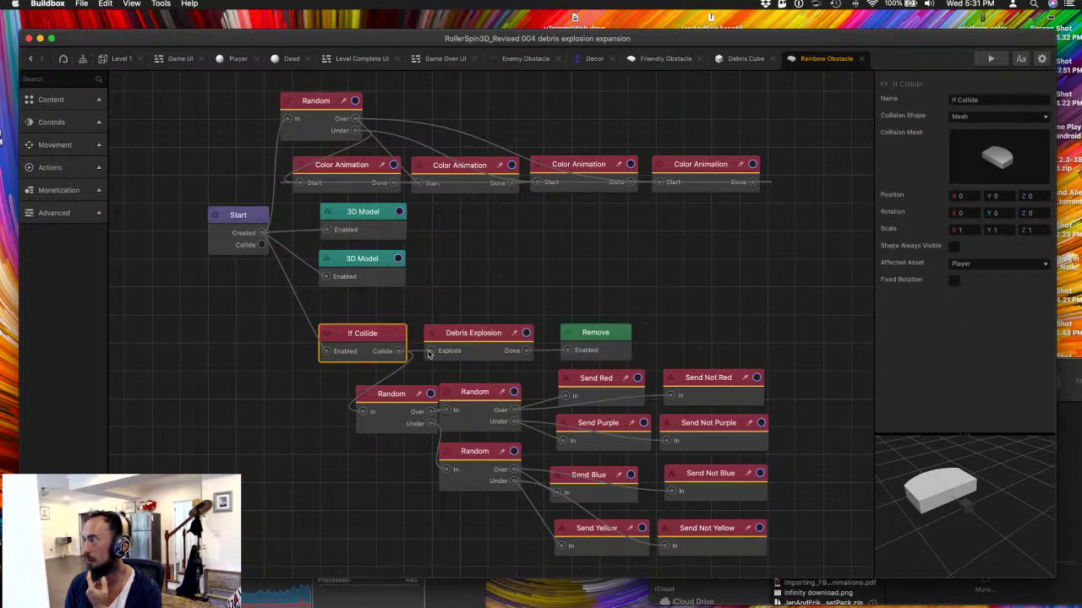
left_click_drag(428, 352, 486, 303)
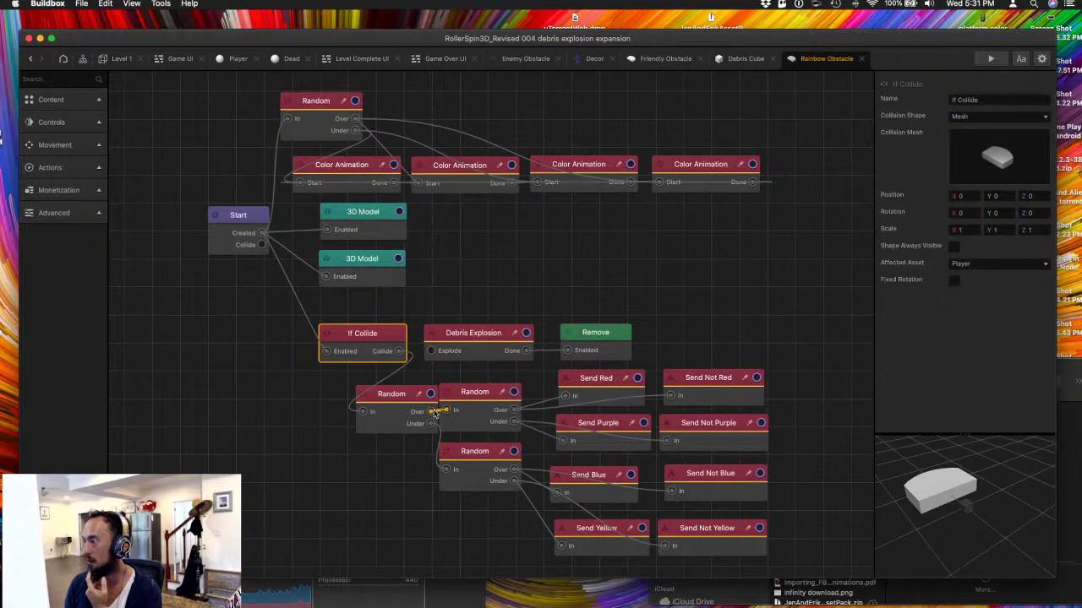
left_click(397, 410)
left_click_drag(392, 400, 379, 400)
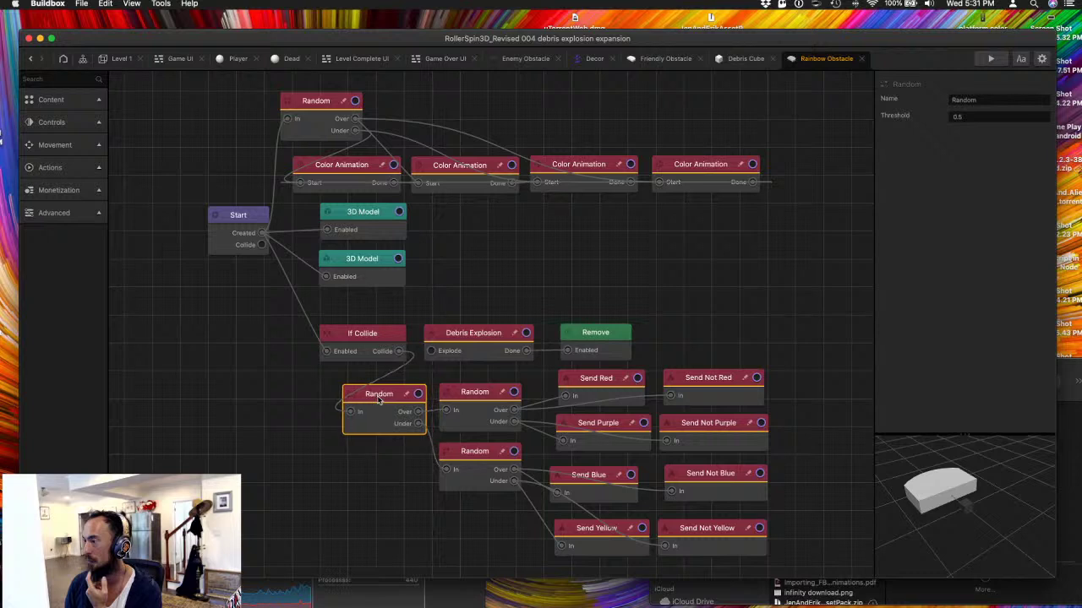
- Playtest the game over several runs in the preview, steering the ball through the obstacles, and close the preview
left_click(990, 58)
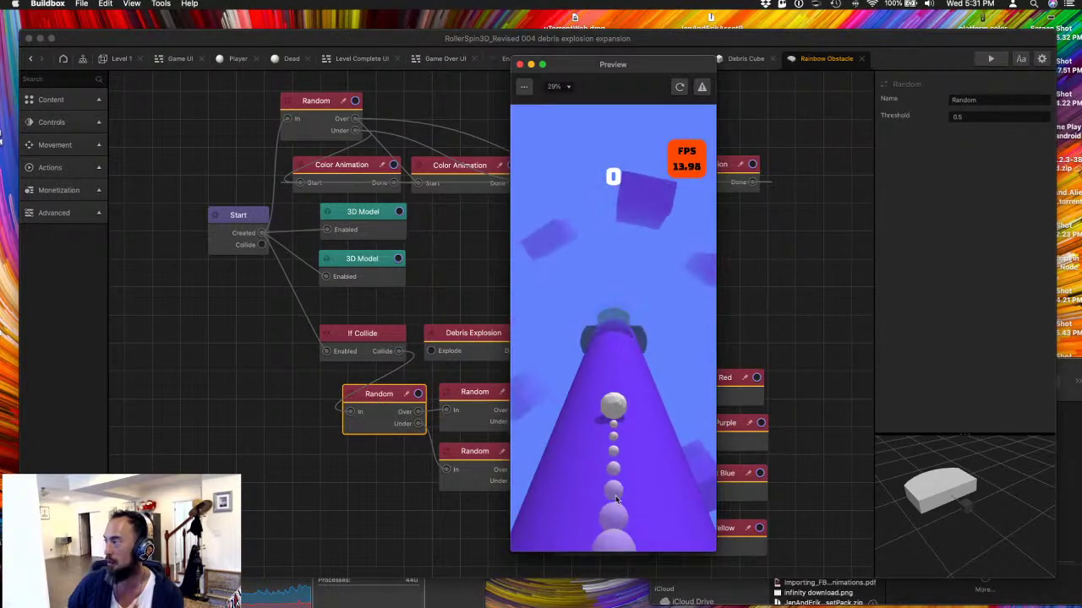
left_click_drag(618, 501, 582, 498)
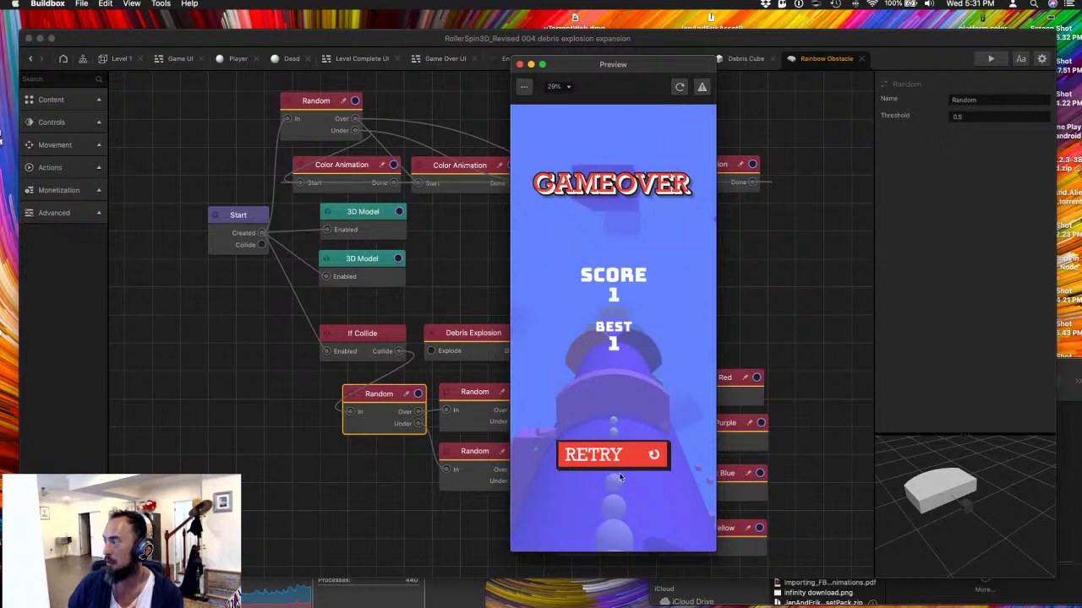
left_click(679, 86)
left_click_drag(637, 343, 596, 392)
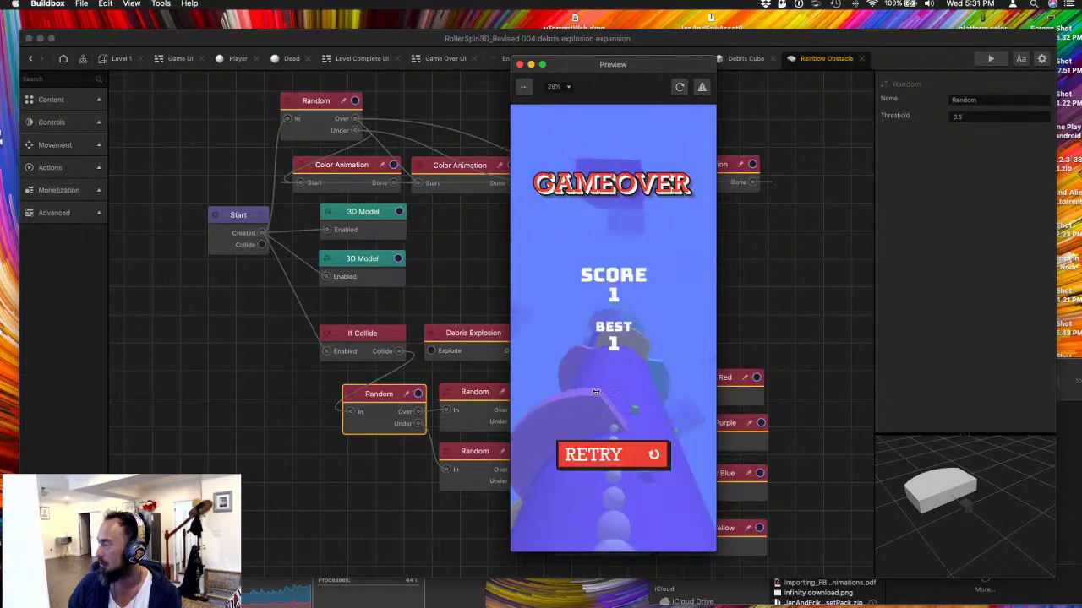
left_click(618, 456)
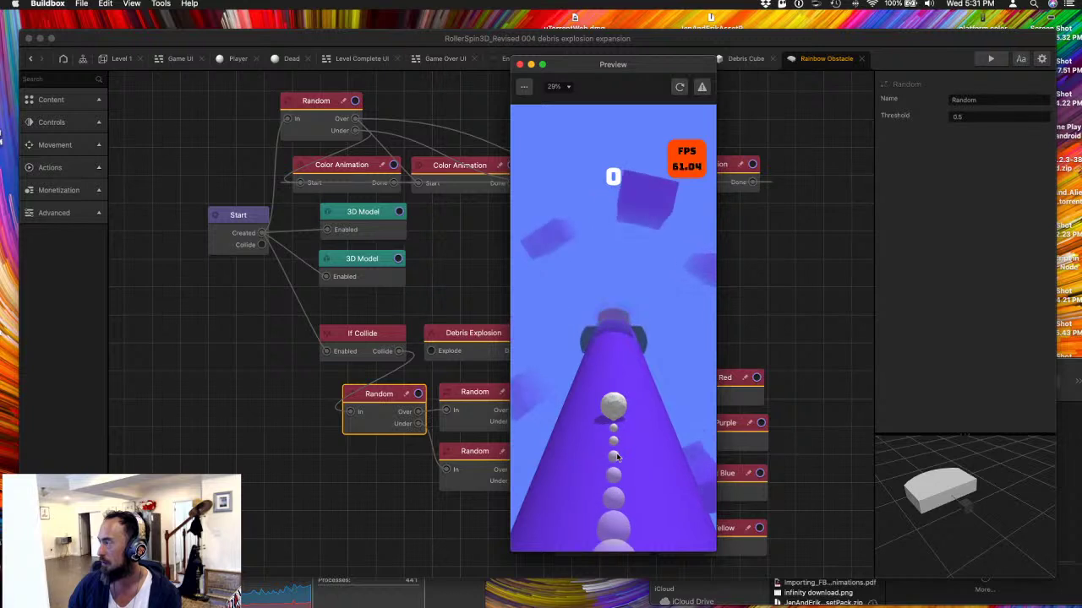
left_click_drag(618, 457, 517, 457)
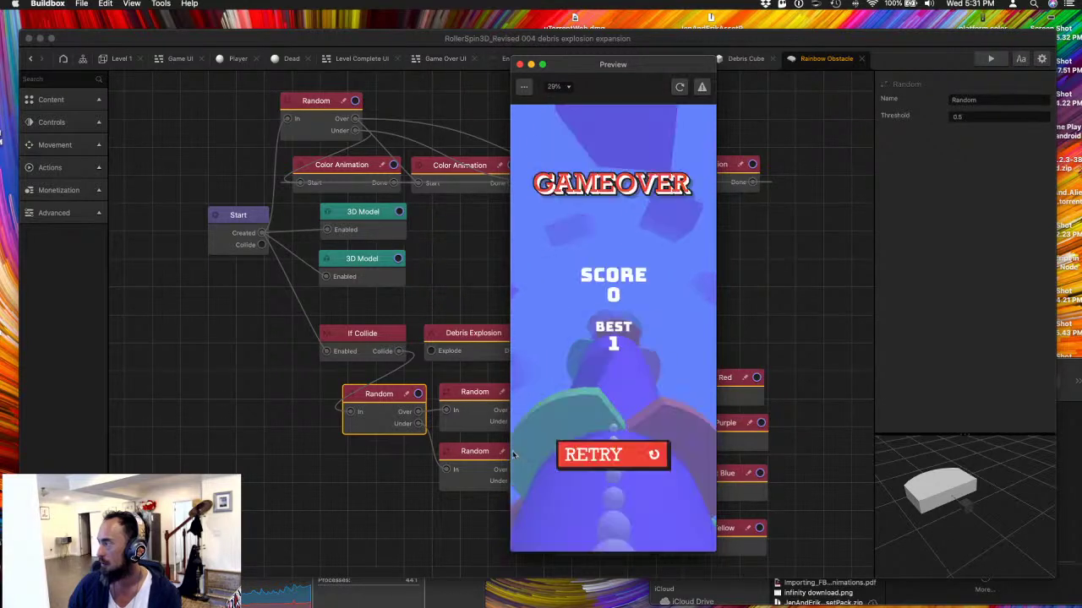
left_click(622, 455)
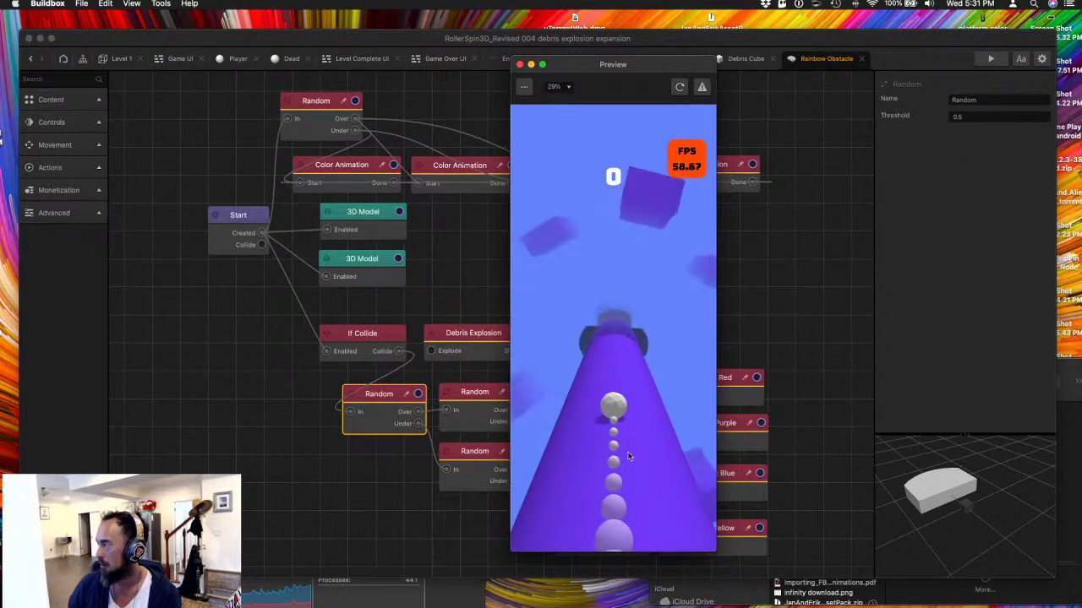
left_click_drag(633, 456, 521, 442)
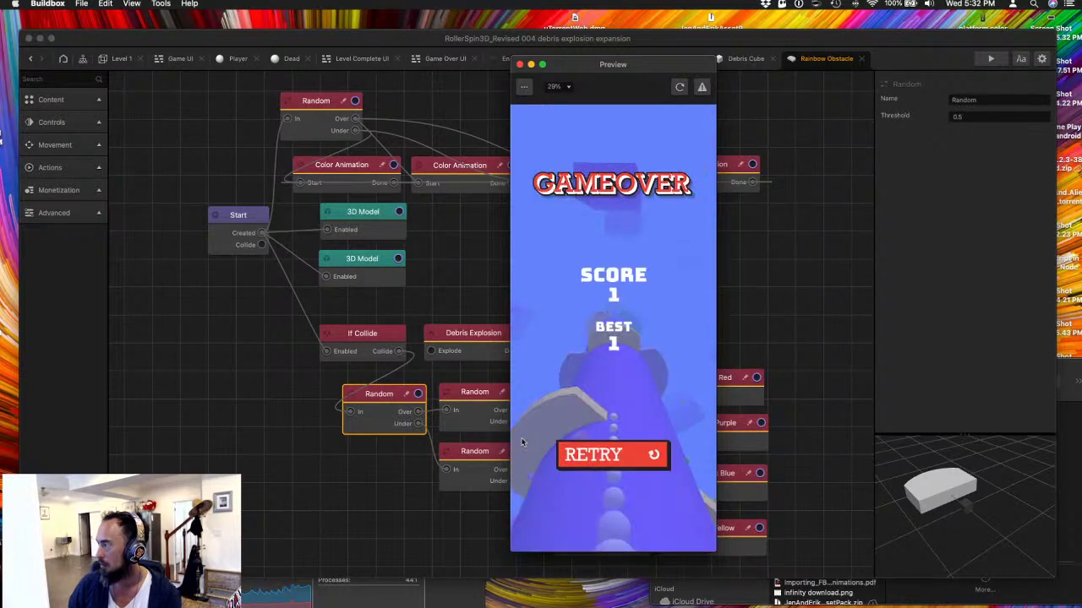
left_click(629, 450)
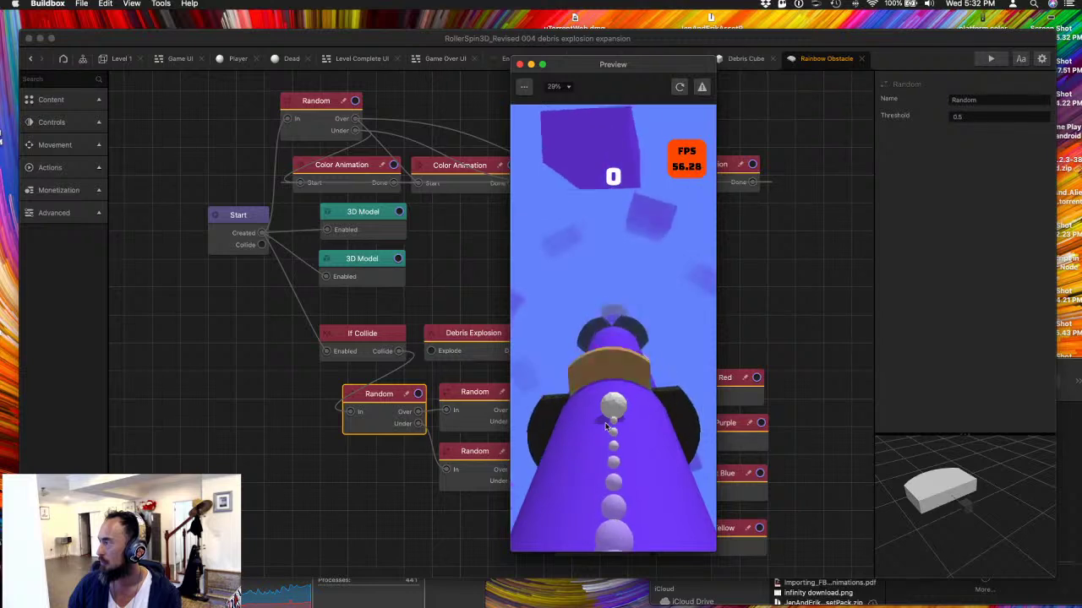
left_click(519, 65)
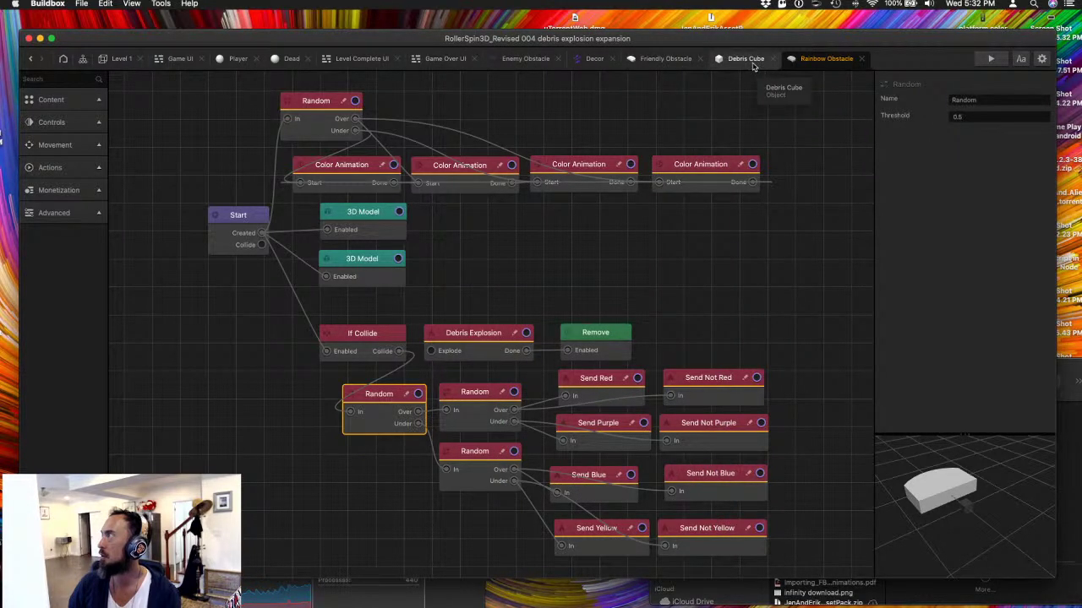
- Open the Friendly Obstacle's node graph, playtest the game by steering the ball in the preview, and close the preview
left_click(674, 65)
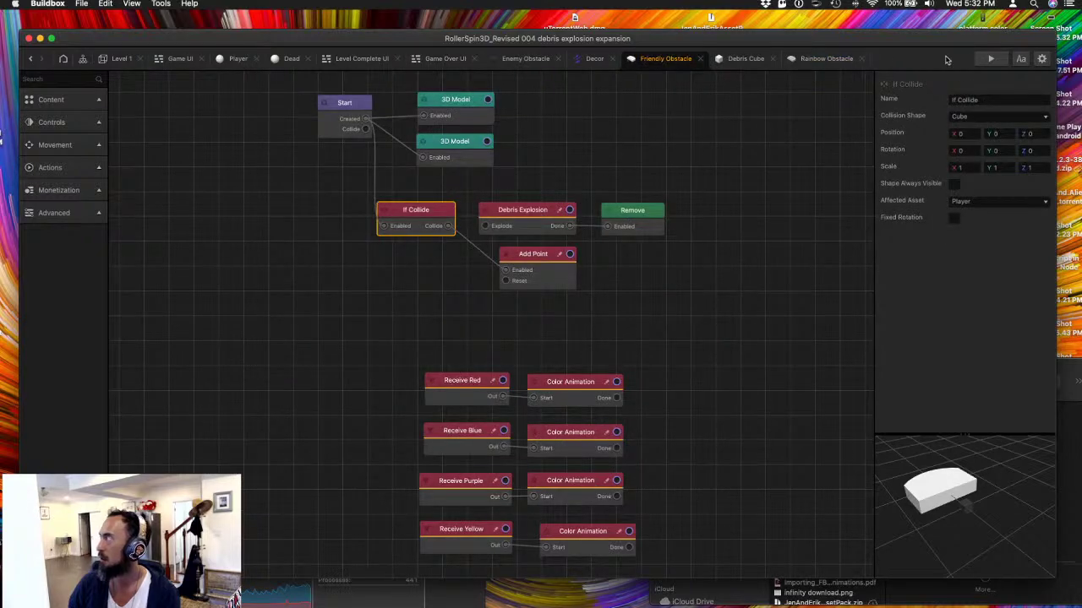
left_click(990, 59)
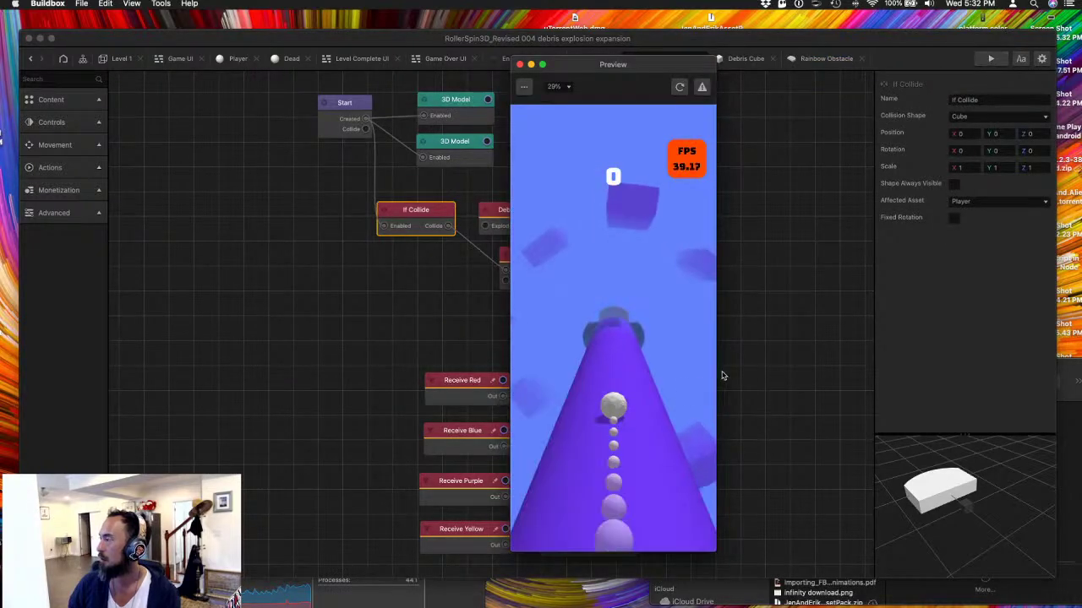
left_click_drag(643, 405, 579, 407)
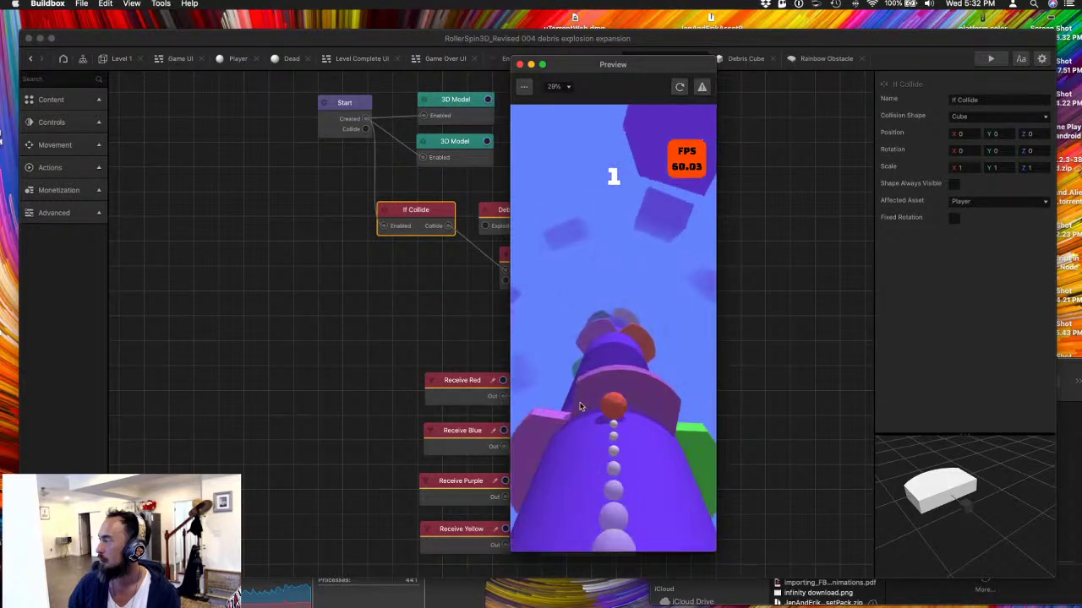
left_click(519, 64)
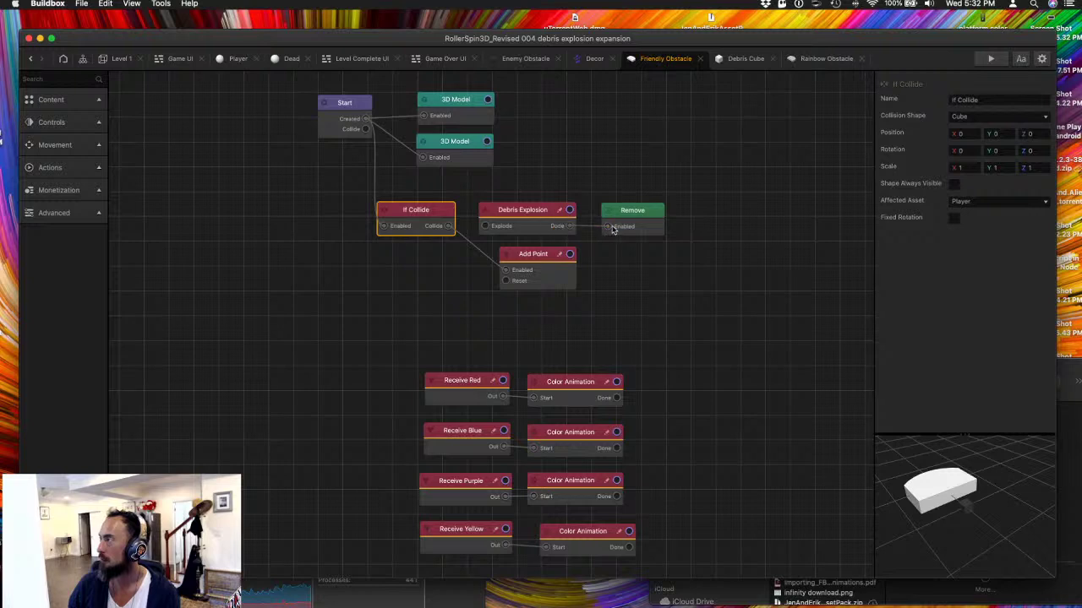
- Connect If Collide directly to Remove in the Friendly and Rainbow Obstacle graphs, and move the Rainbow Obstacle's Debris Explosion node above that connection
left_click(589, 249)
left_click(610, 233)
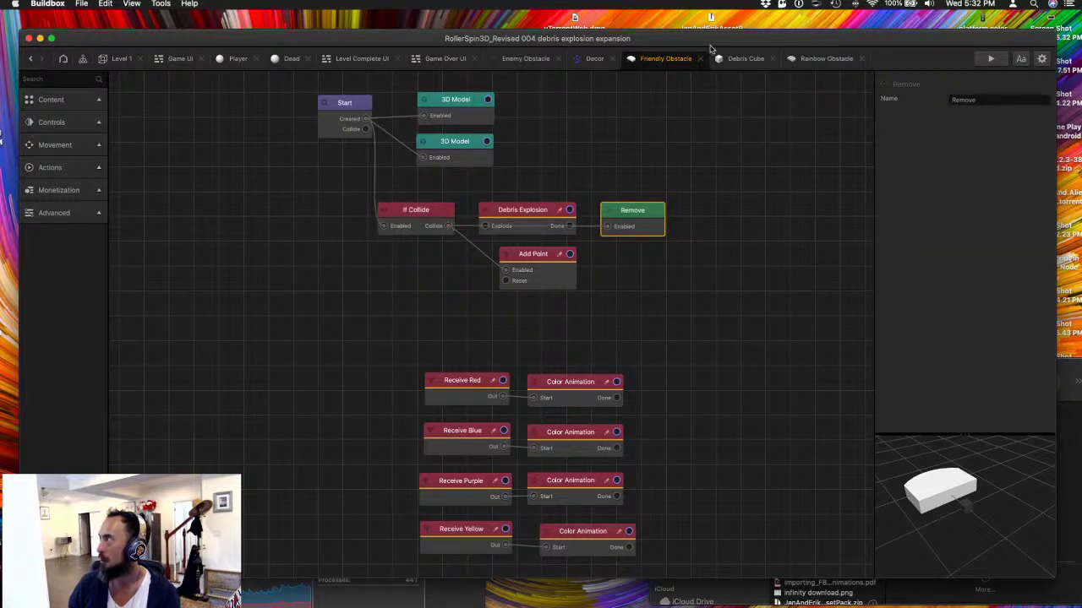
left_click(827, 58)
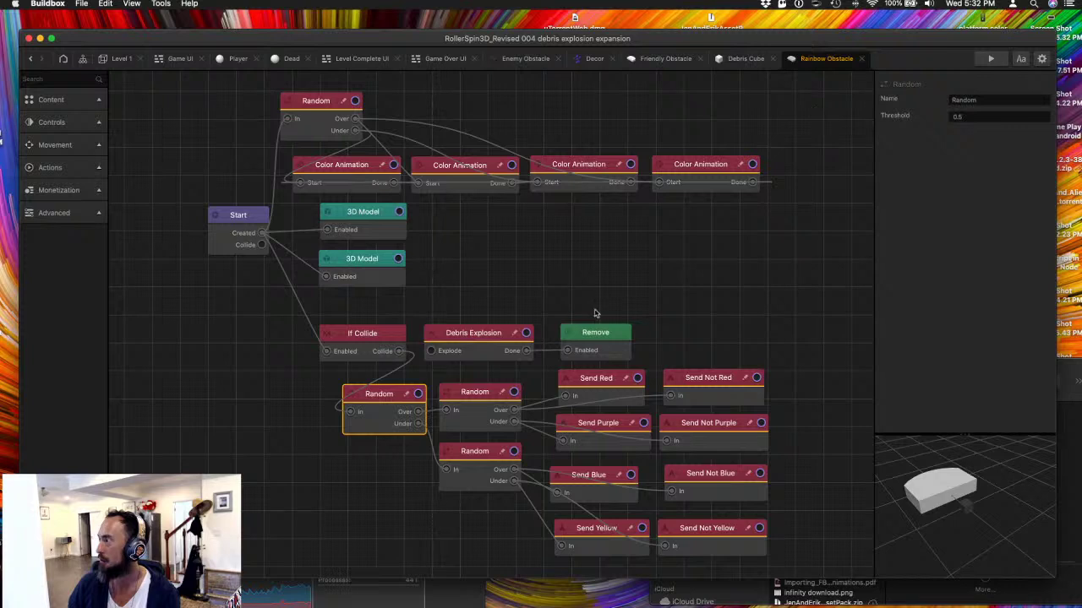
left_click(568, 353)
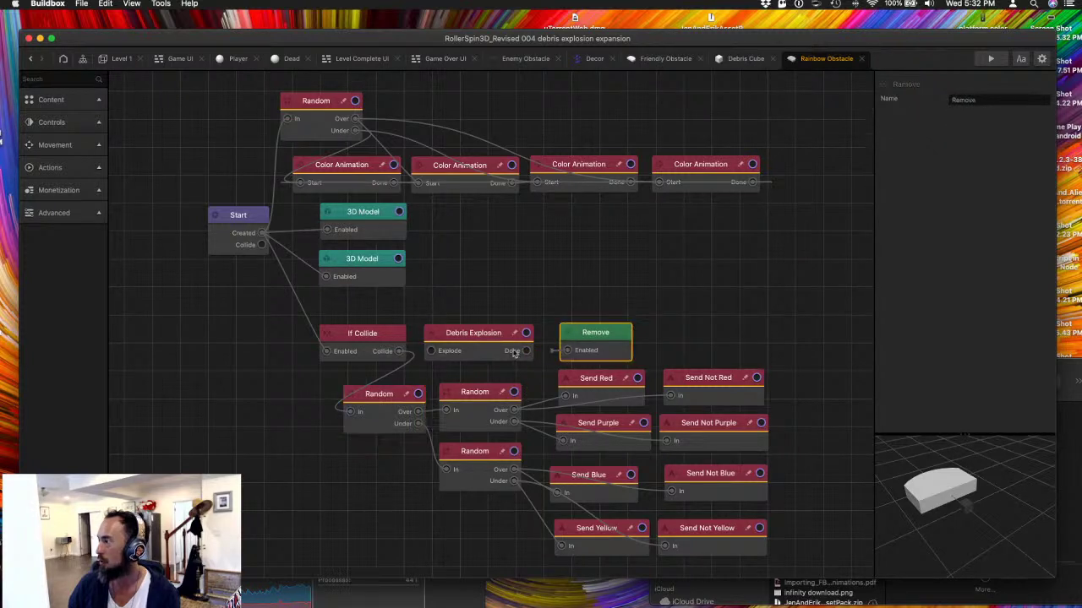
double_click(454, 338)
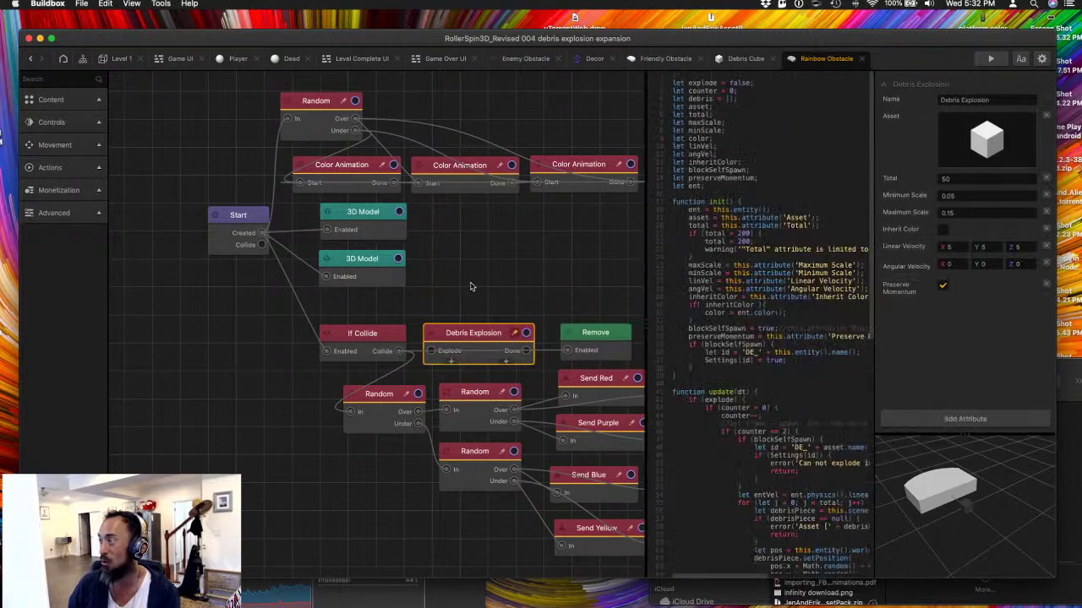
left_click_drag(473, 332, 472, 298)
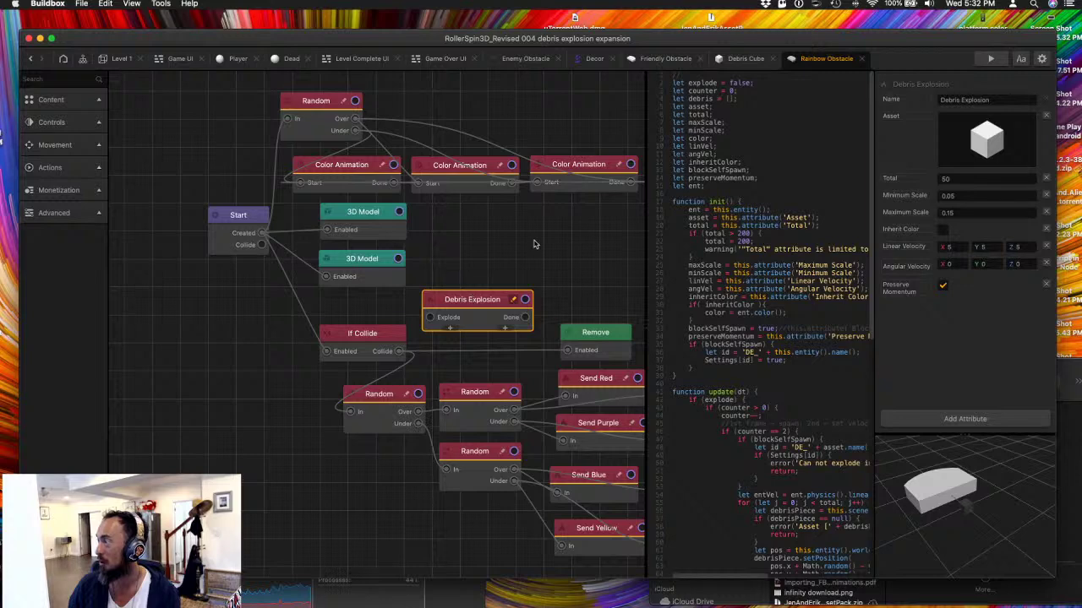
left_click(534, 245)
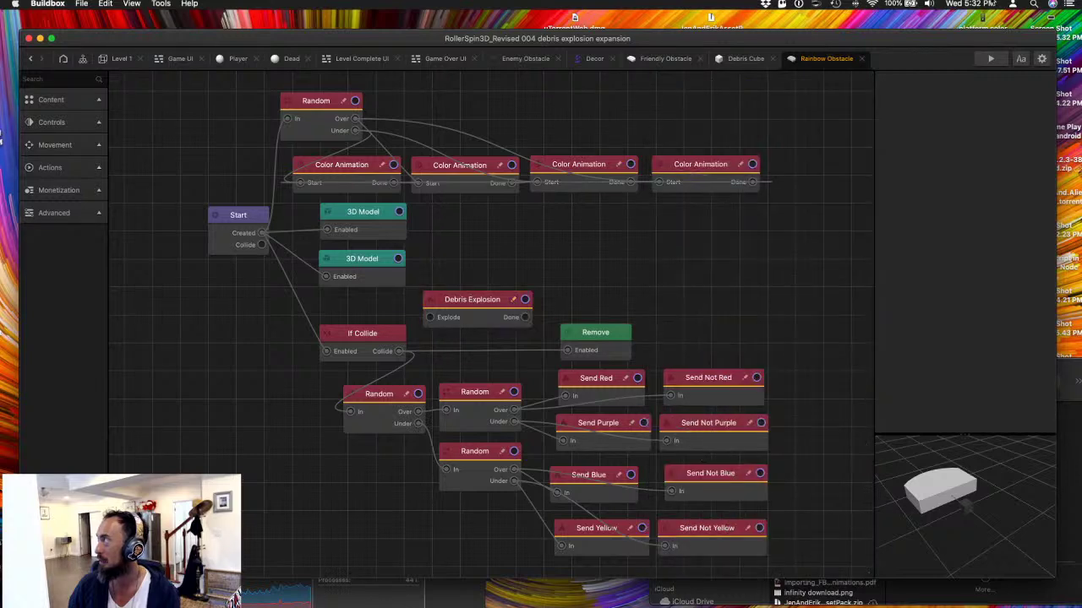
left_click(472, 318)
- Open the Debris Cube's node graph, playtest the game with Debris Explosion bypassed, and close the preview
left_click(742, 58)
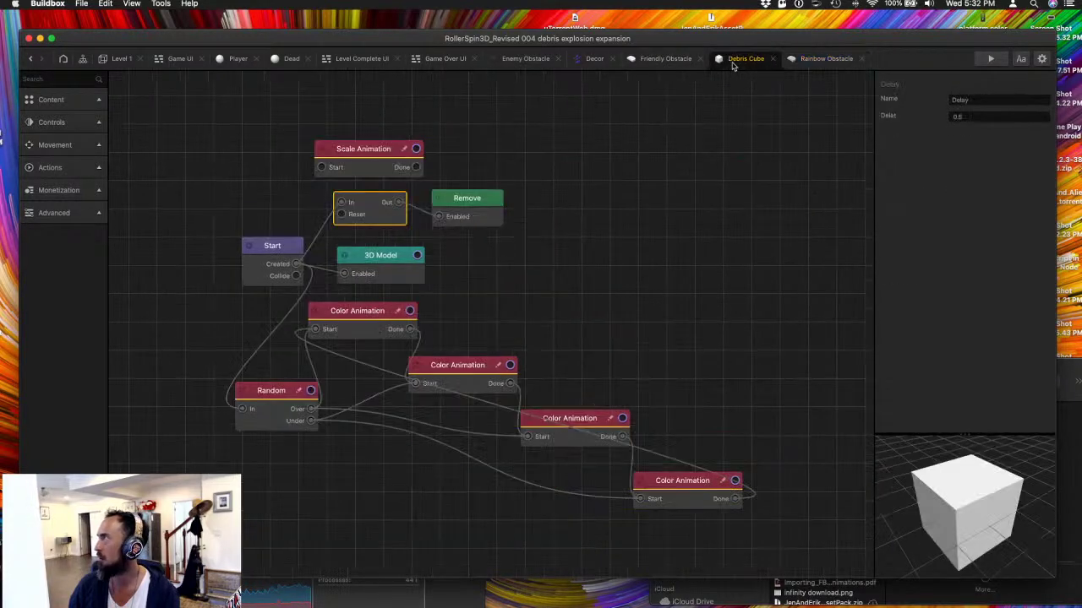
left_click(990, 58)
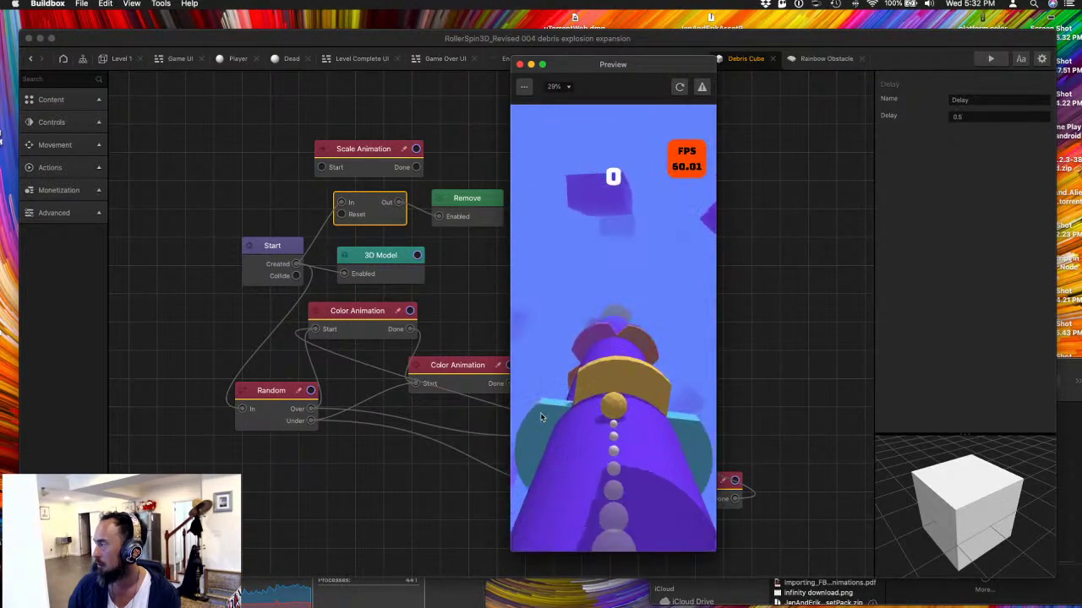
left_click_drag(628, 412, 542, 415)
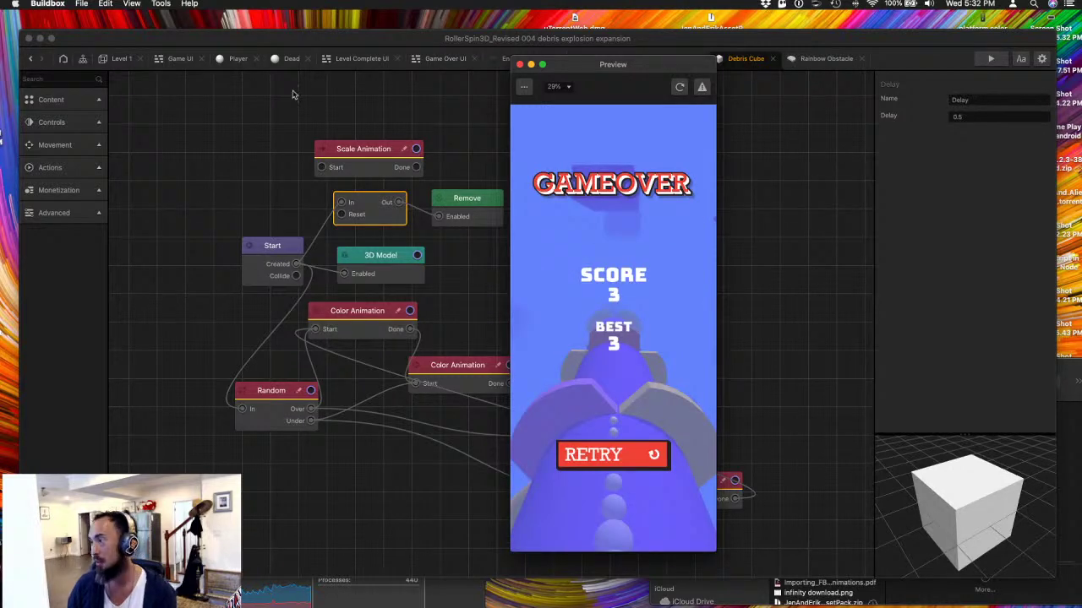
left_click(473, 329)
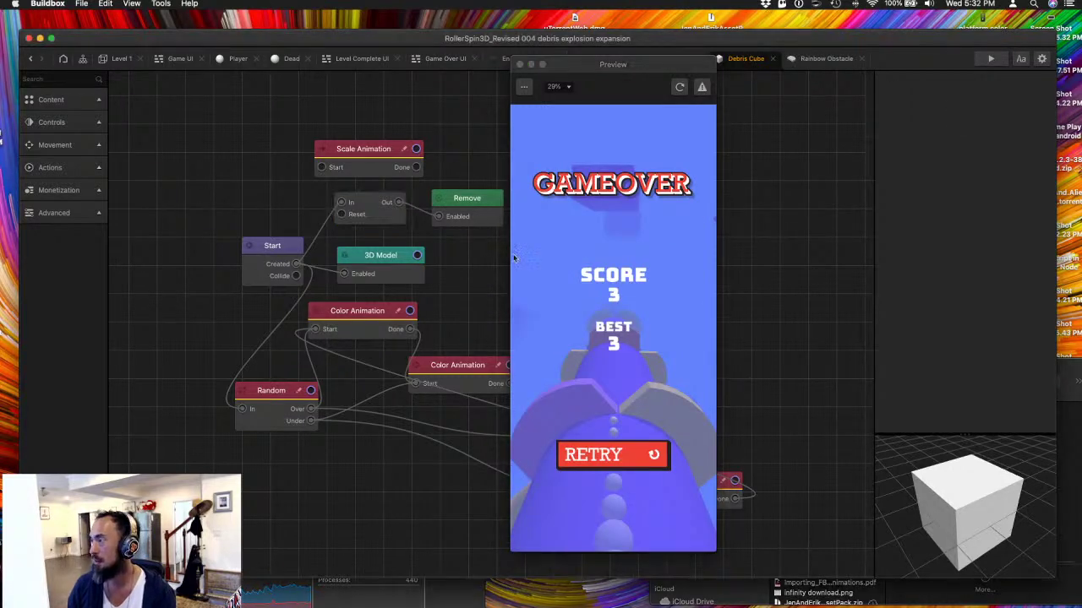
left_click(519, 65)
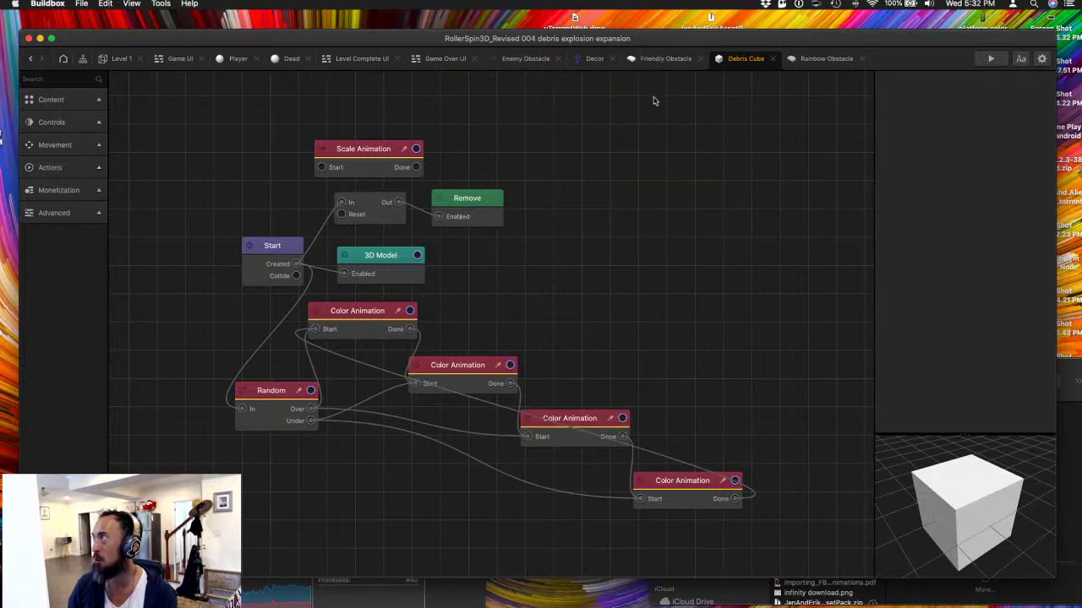
- Add a trial Debris Explosion node to the Friendly Obstacle's graph, check it against the existing one, and delete the trial node
left_click(669, 59)
left_click(75, 78)
type("debri")
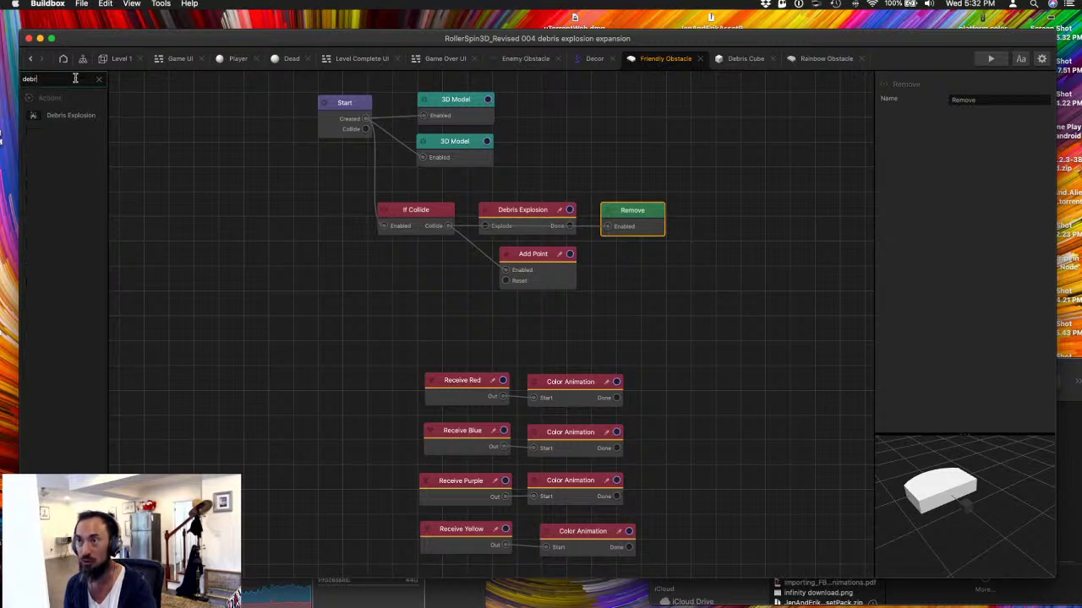
left_click_drag(63, 115, 544, 170)
left_click(507, 207)
left_click(554, 180)
key("BackSpace")
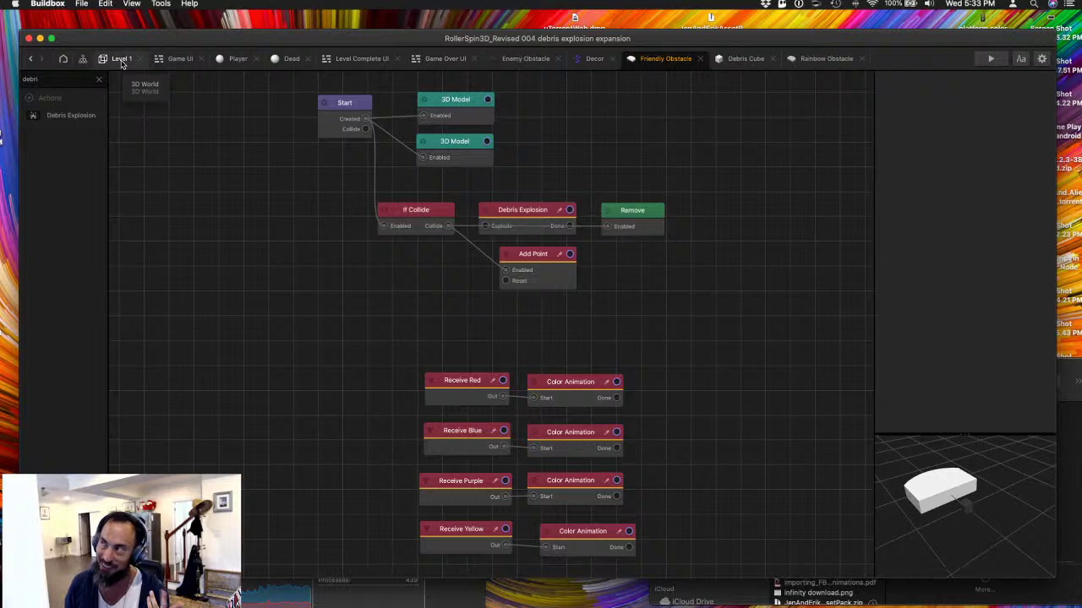
- Look over the Dead, Game UI and Level 1 assets, and inspect the Friendly Obstacle's Debris Explosion and Start node settings
left_click(287, 61)
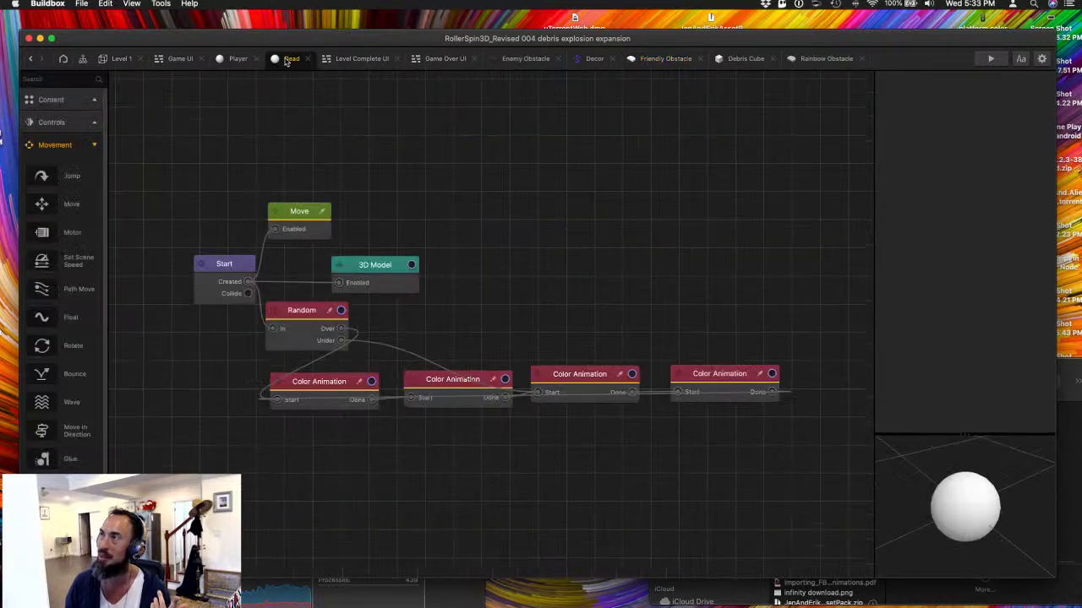
left_click(179, 58)
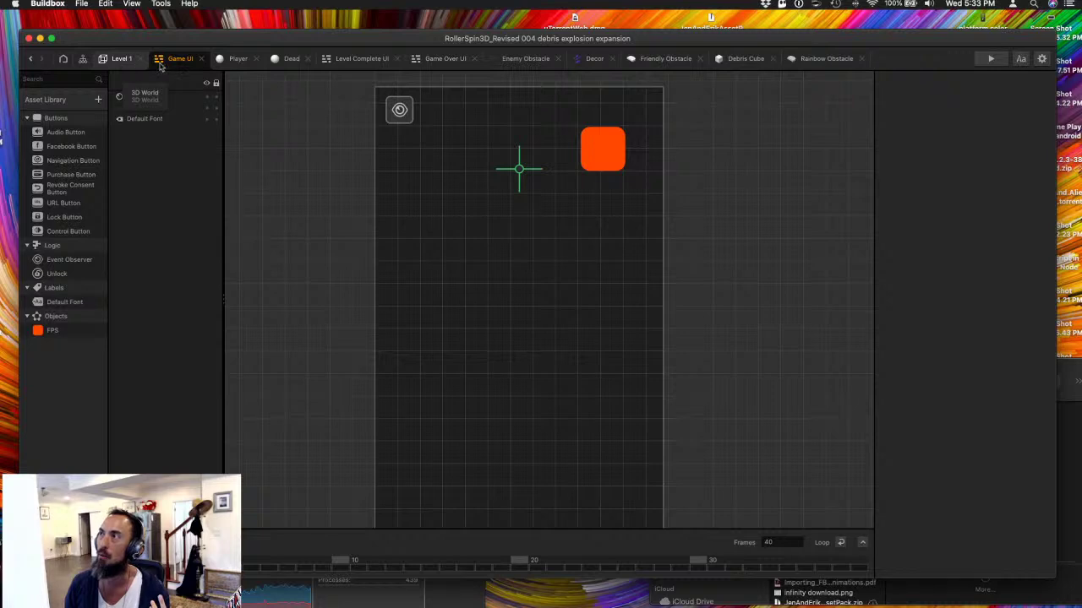
left_click(124, 59)
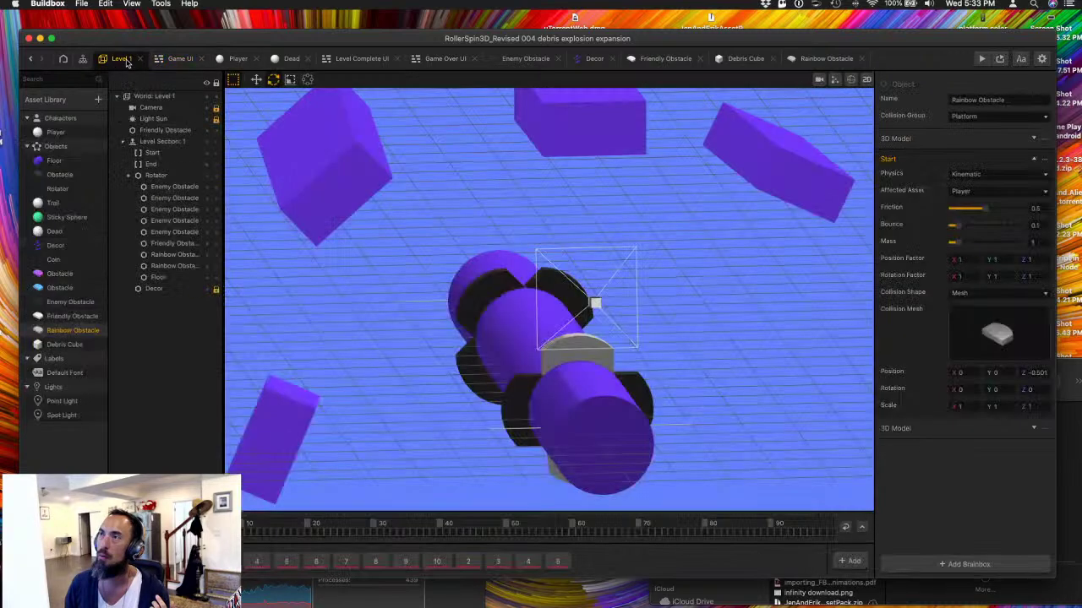
double_click(69, 316)
left_click(526, 212)
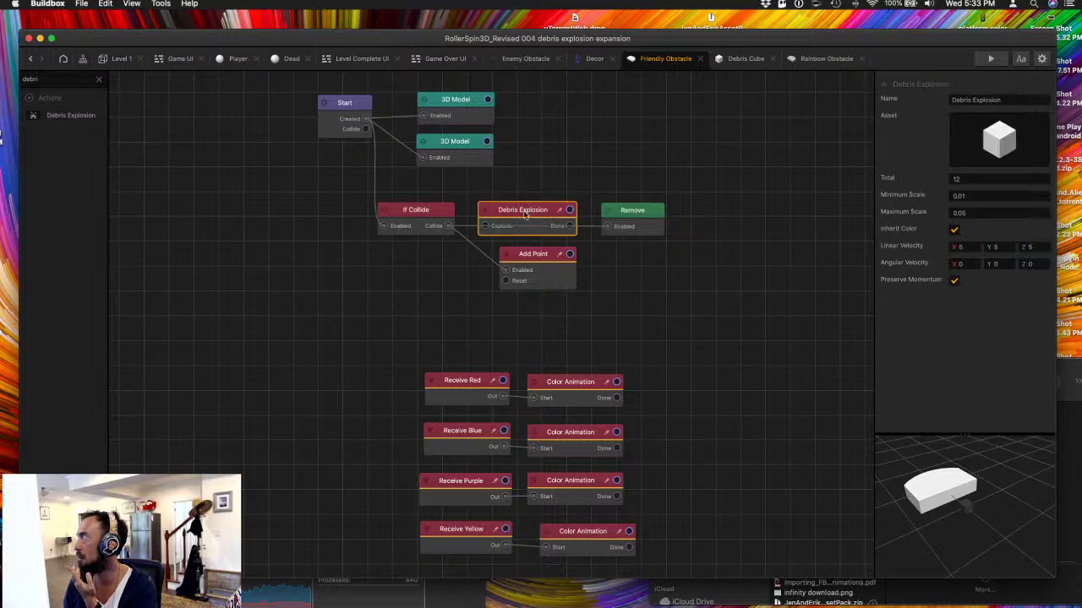
left_click(338, 108)
left_click(79, 82)
key("super+a")
type("s")
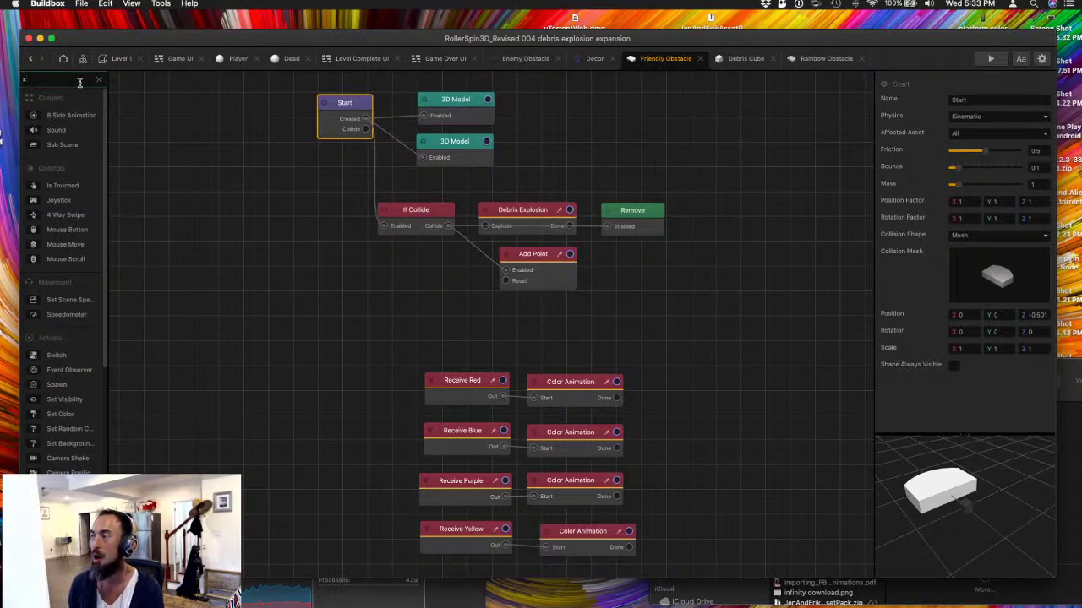
key("BackSpace")
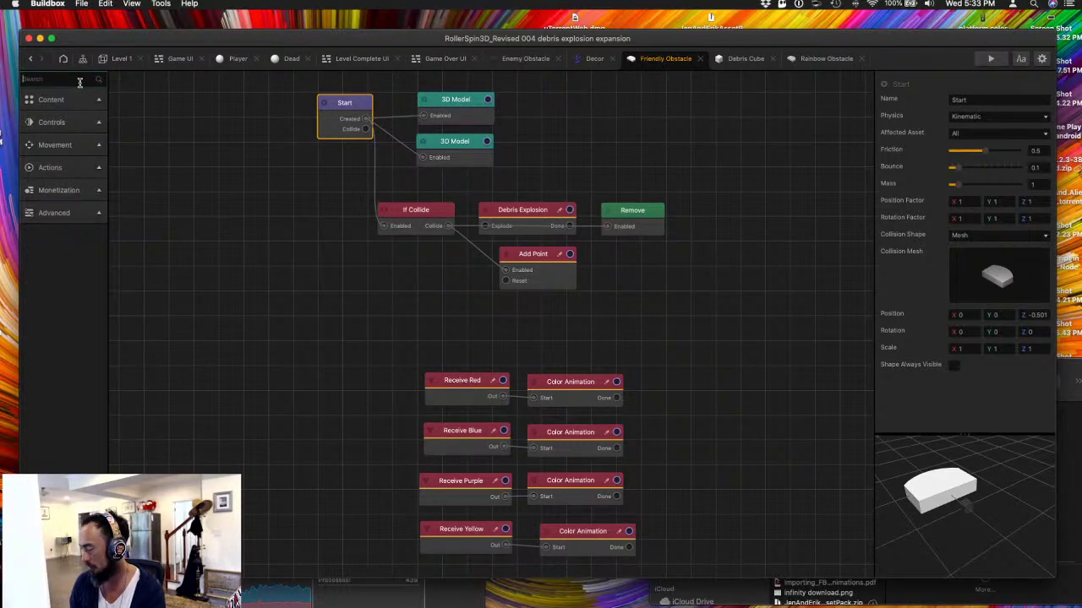
- Open the Debris Cube from Level 1's assets and set its Start node's Physics to Static and Affected Asset to None
left_click(176, 59)
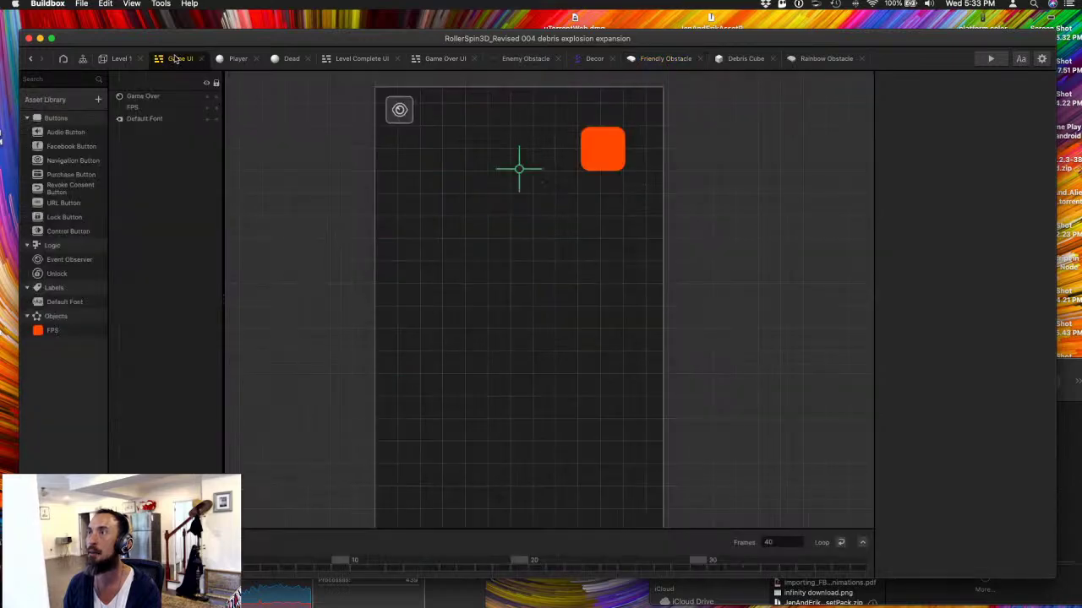
left_click(228, 59)
left_click(121, 58)
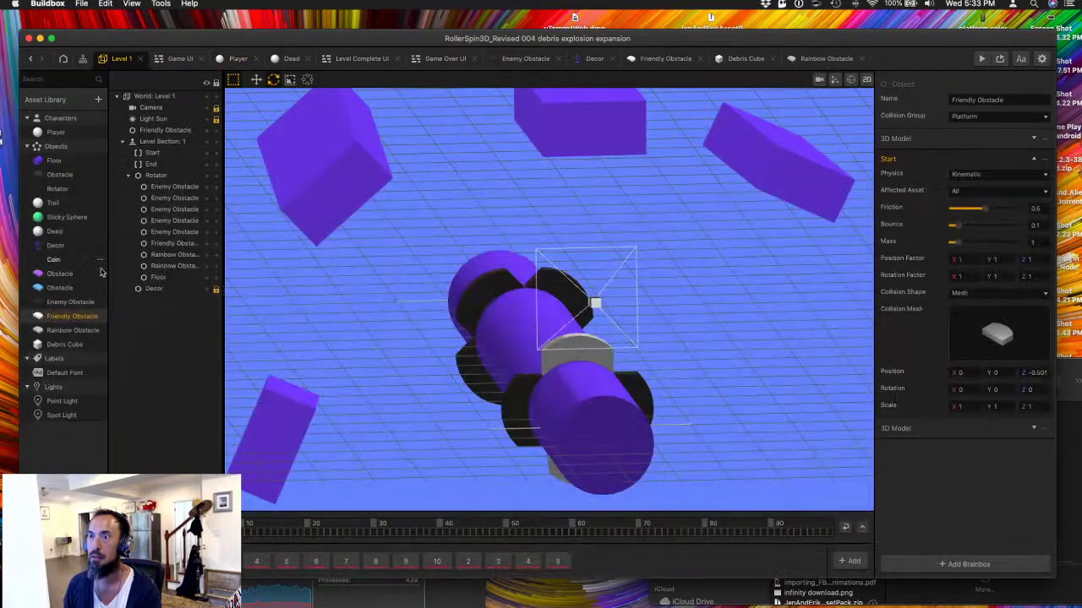
double_click(66, 343)
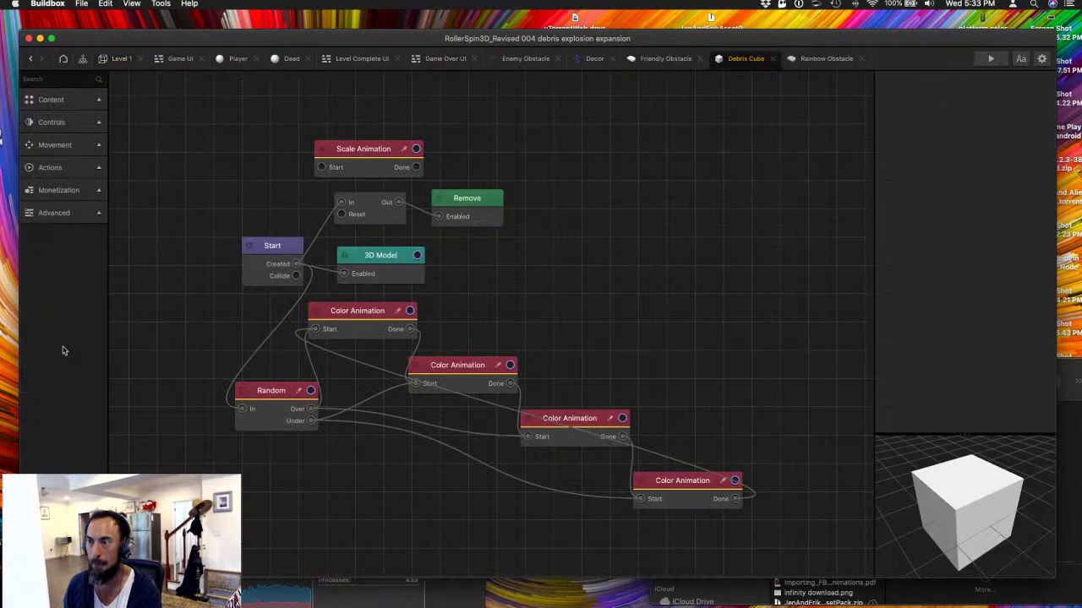
left_click(268, 262)
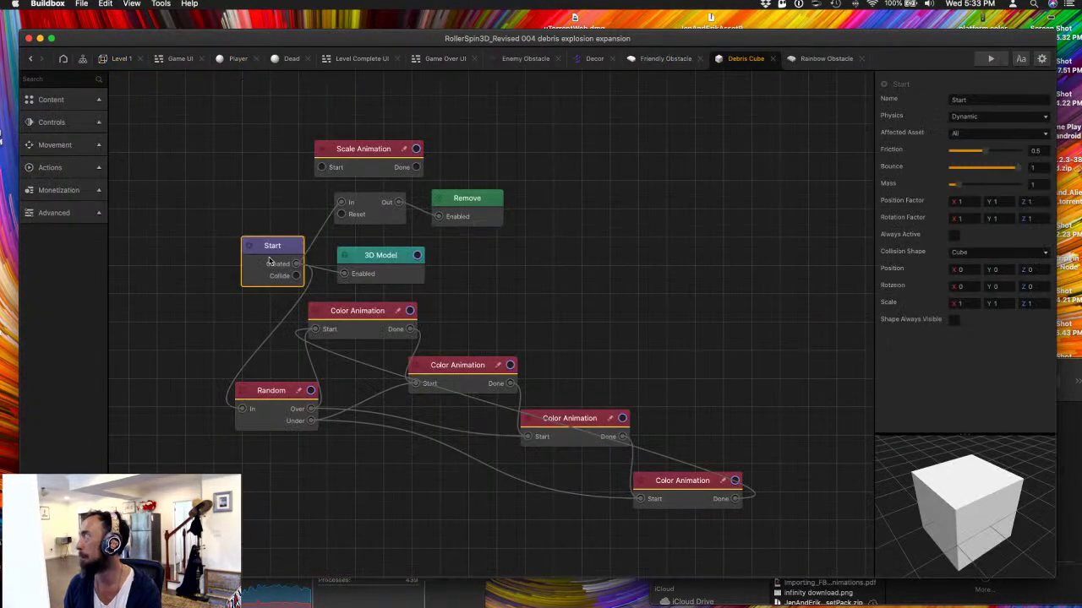
left_click(967, 123)
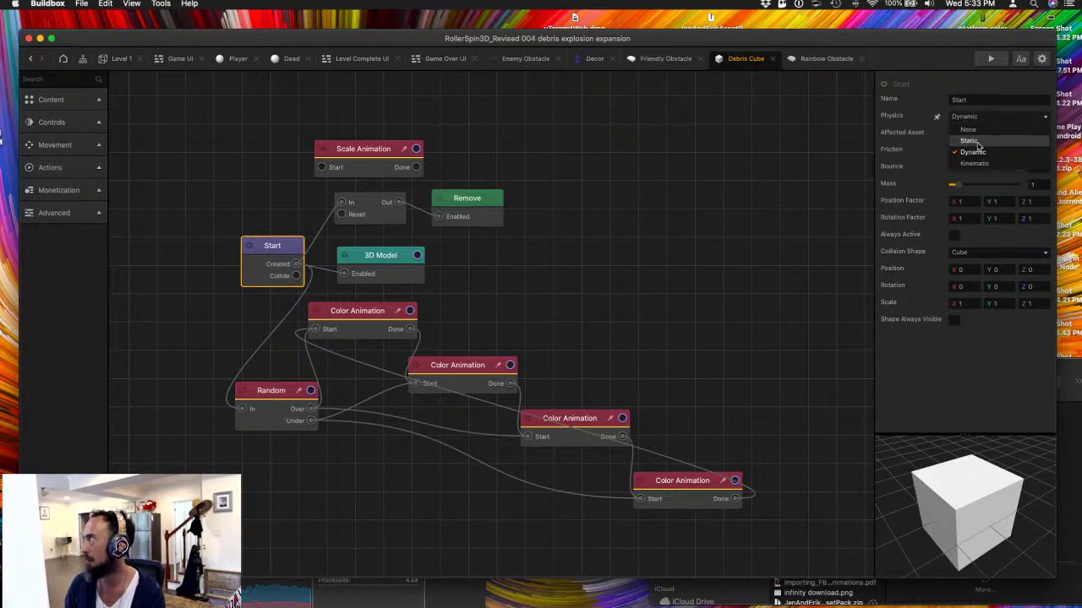
left_click(965, 136)
left_click(973, 134)
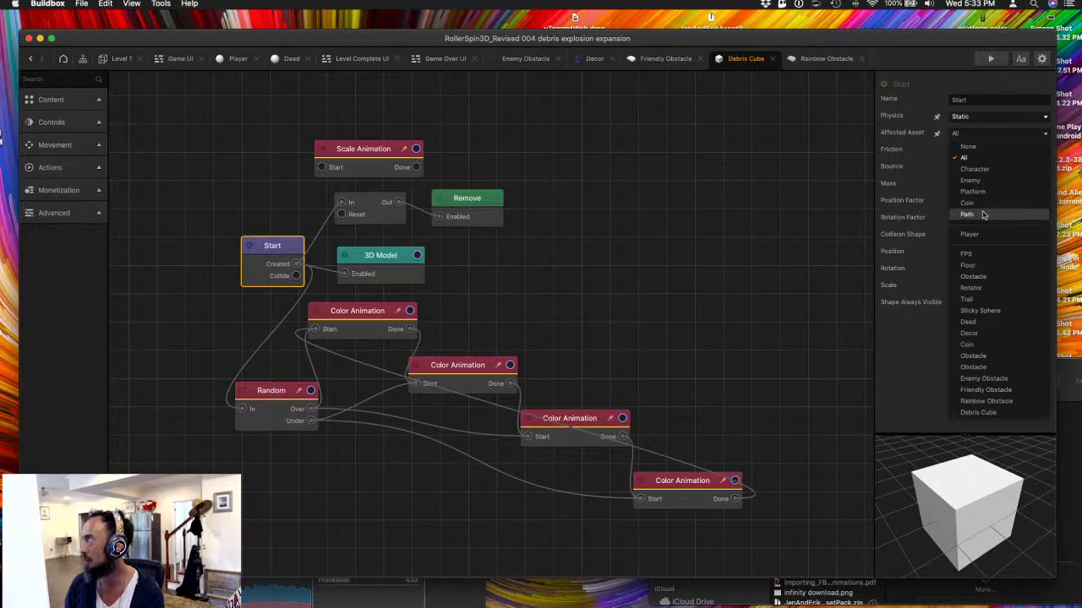
left_click(968, 148)
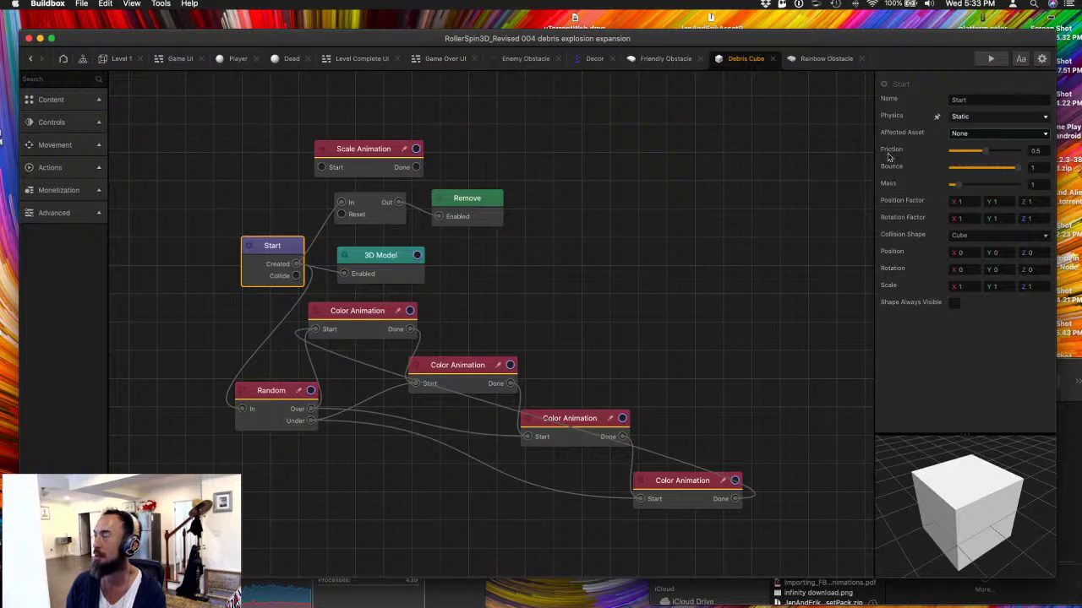
left_click(991, 118)
left_click(688, 200)
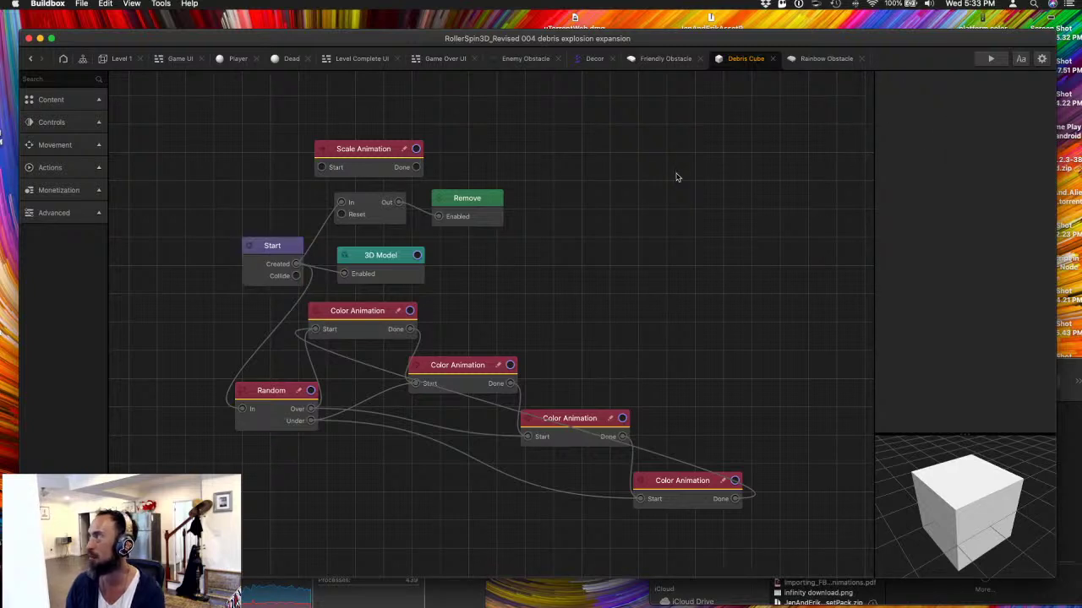
- Rewire the Friendly Obstacle's graph so If Collide triggers Debris Explosion's Explode input and its Done output enables Remove
left_click(664, 58)
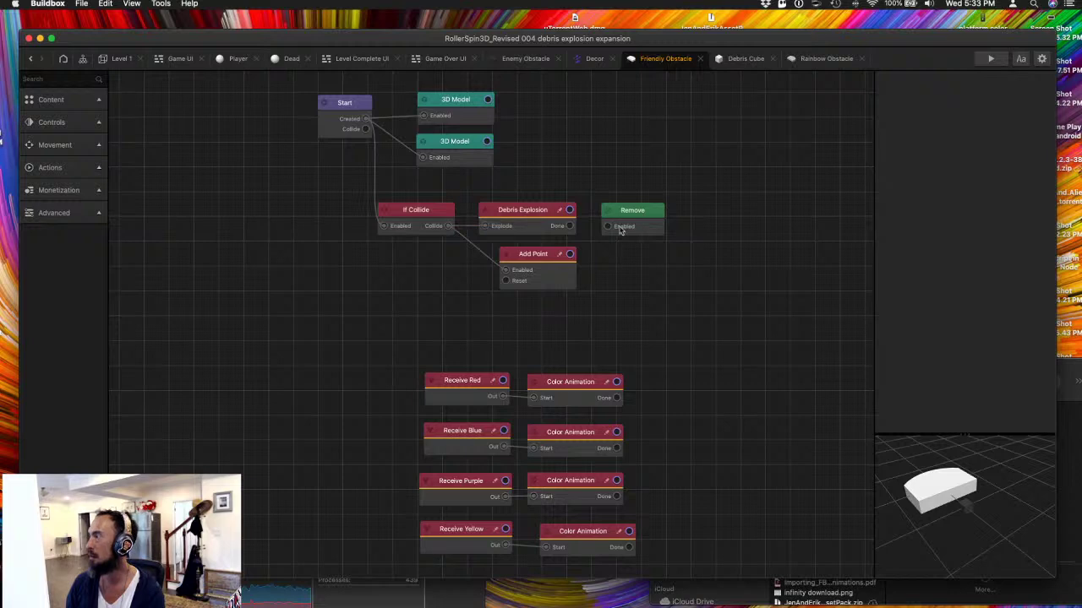
left_click_drag(607, 226, 571, 227)
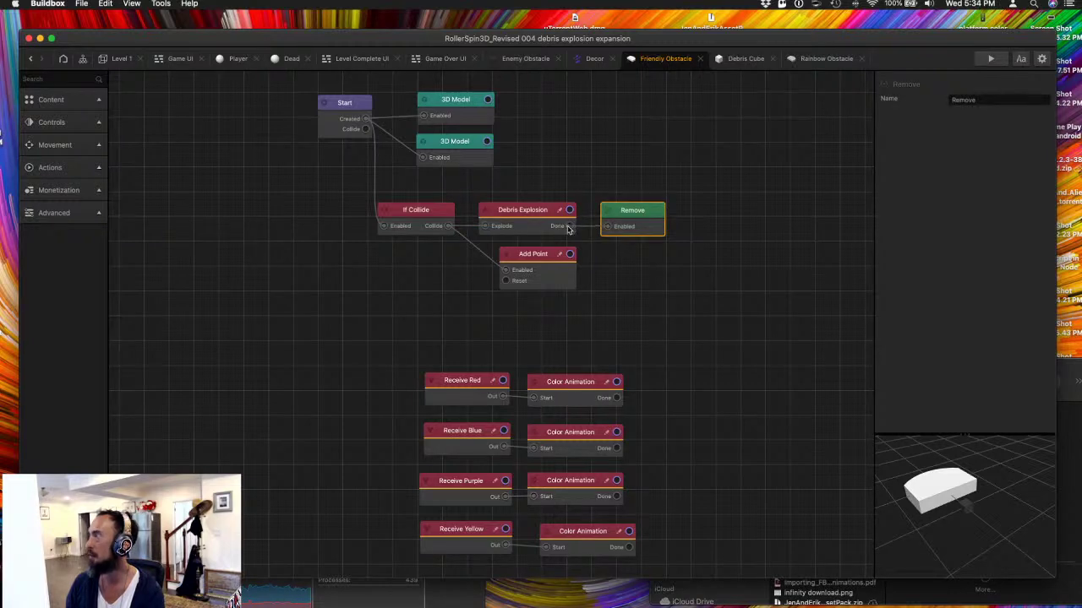
left_click(806, 193)
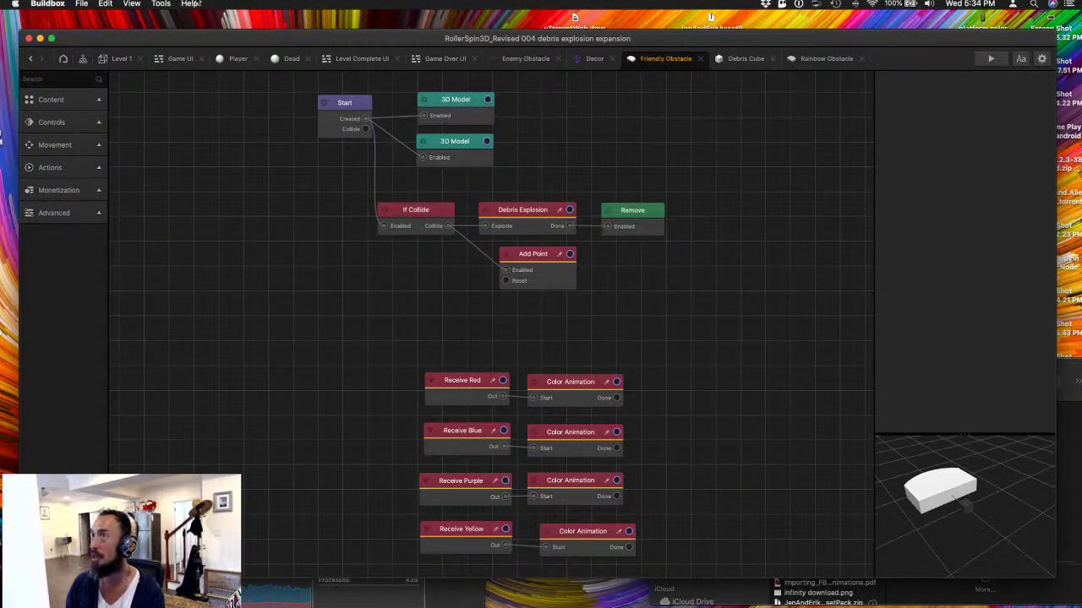
left_click(81, 3)
left_click(354, 213)
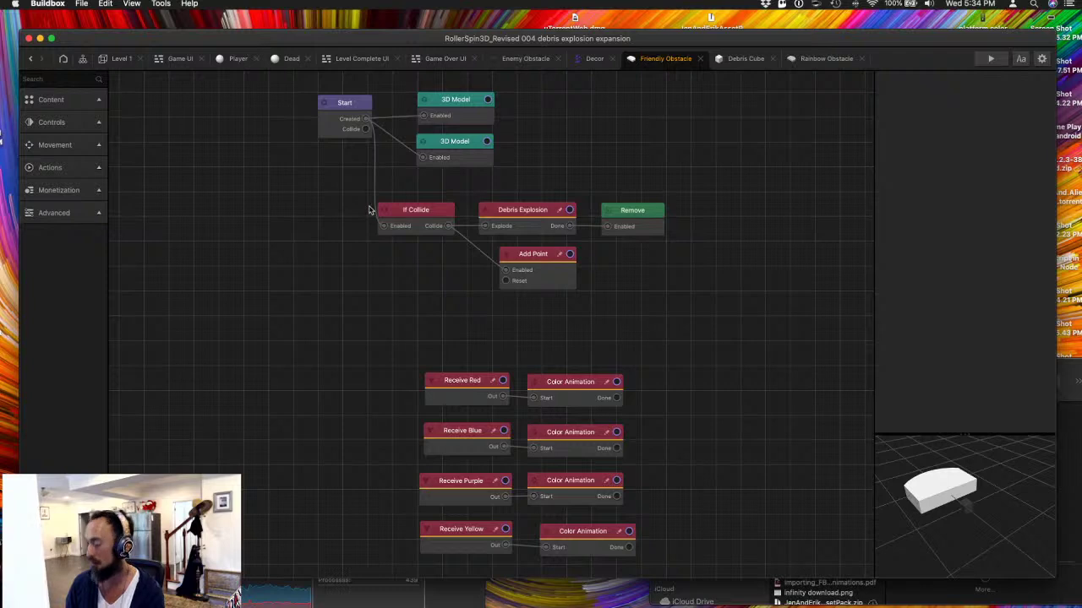
- Save the project as a new version named "RollerSpin3D_Revised 005 saving debris no physics"
key("super+shift+s")
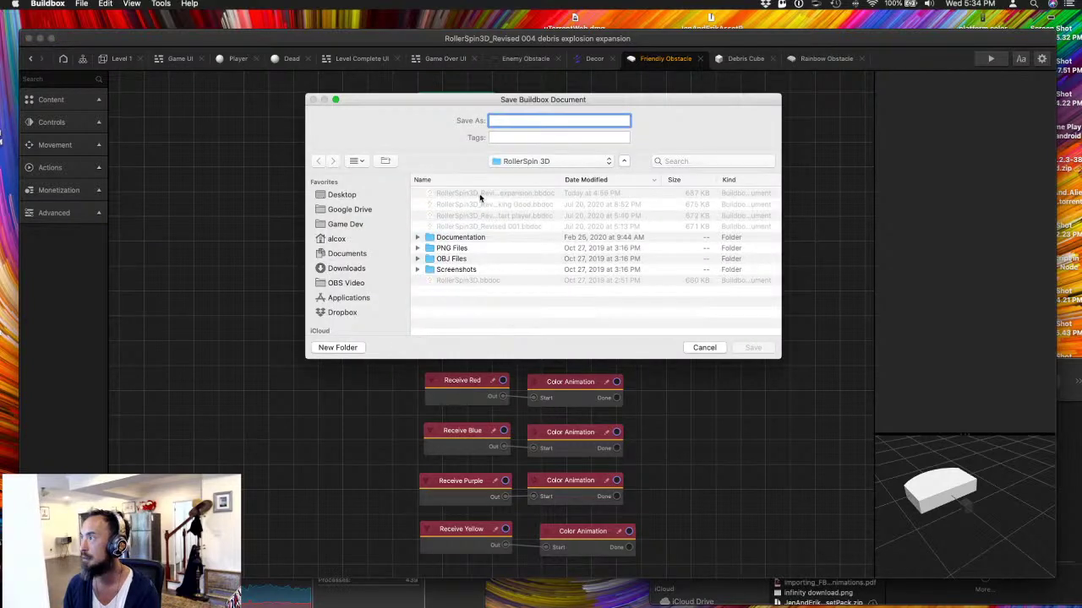
type("5")
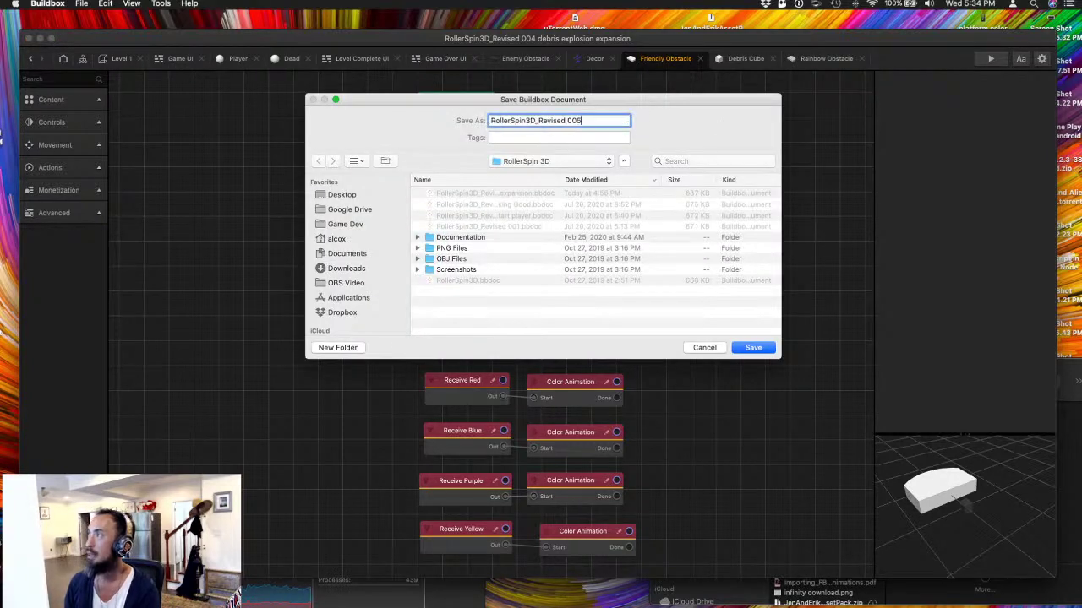
key("Tab")
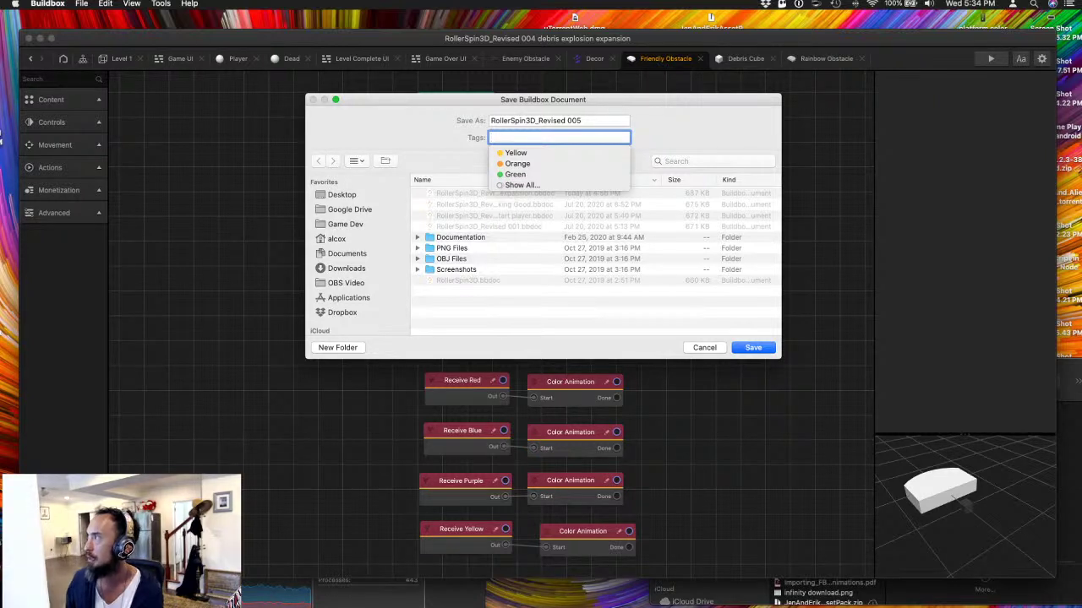
left_click(625, 120)
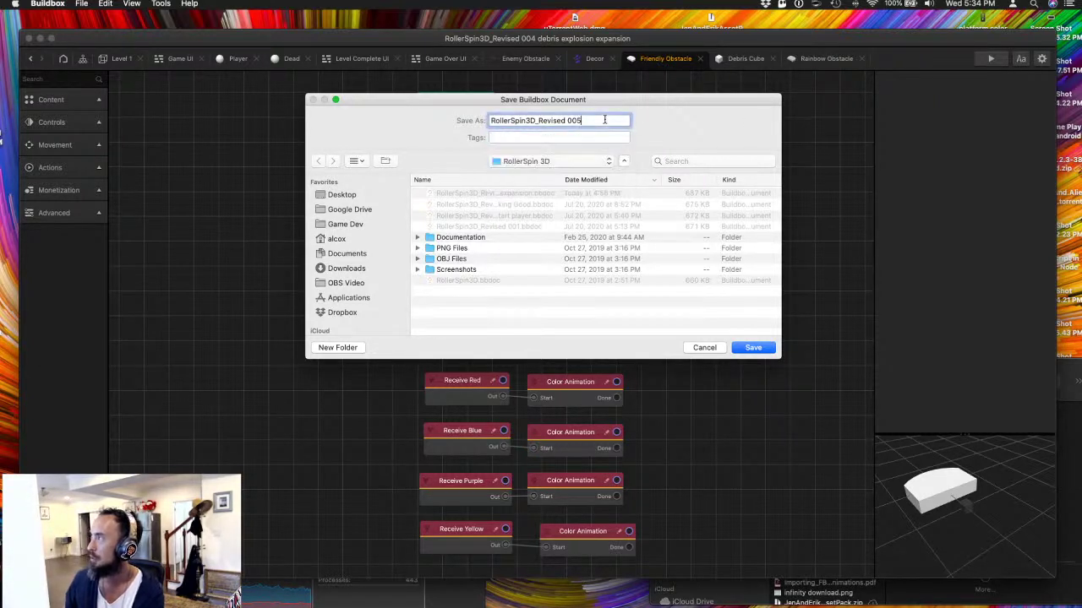
type("sa")
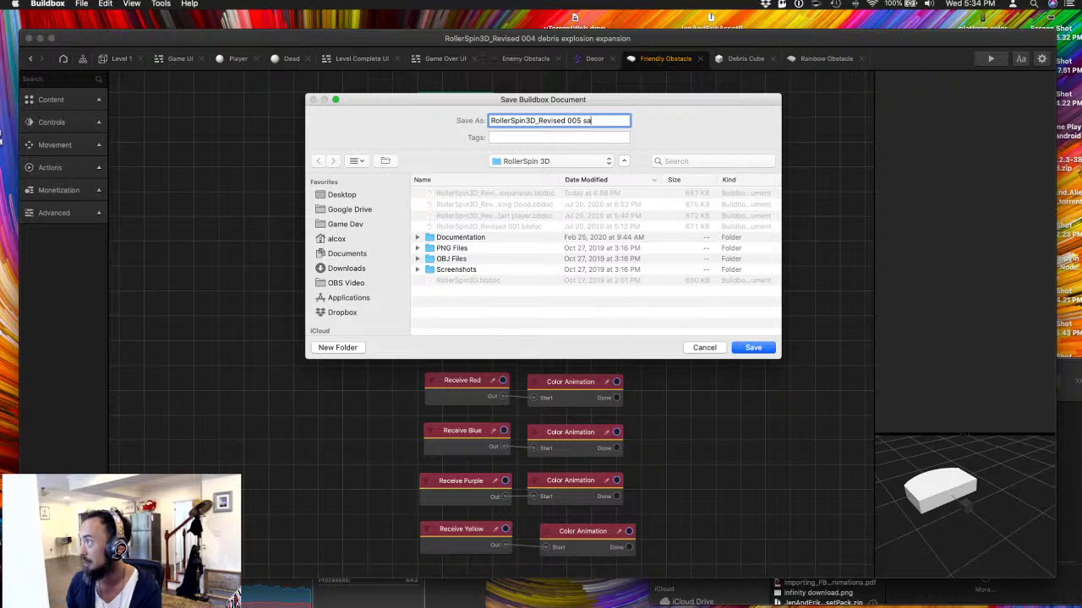
type("ving debris")
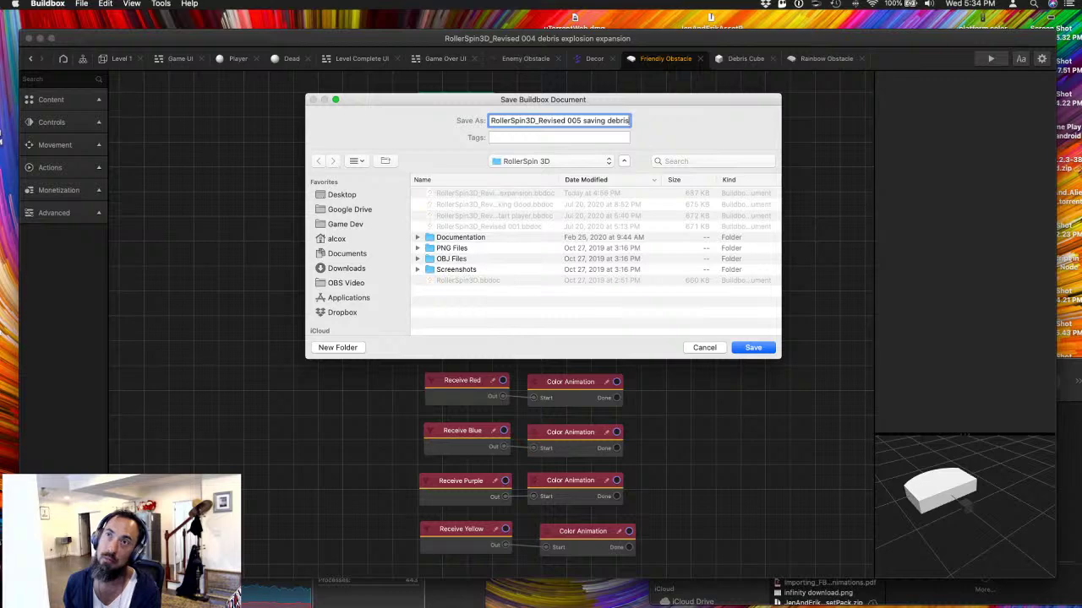
type(" no physics")
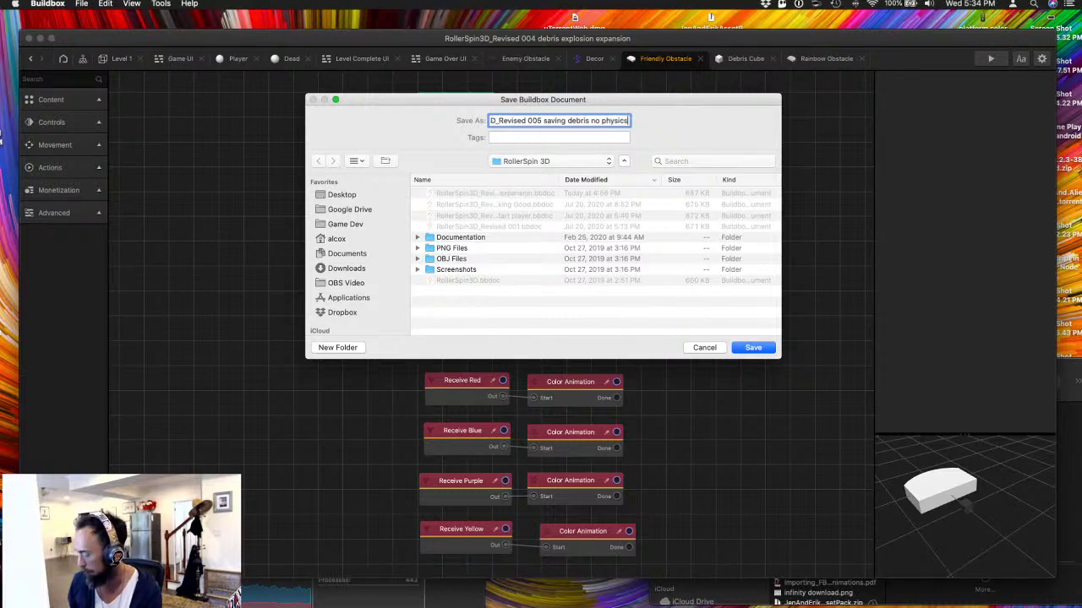
key("Return")
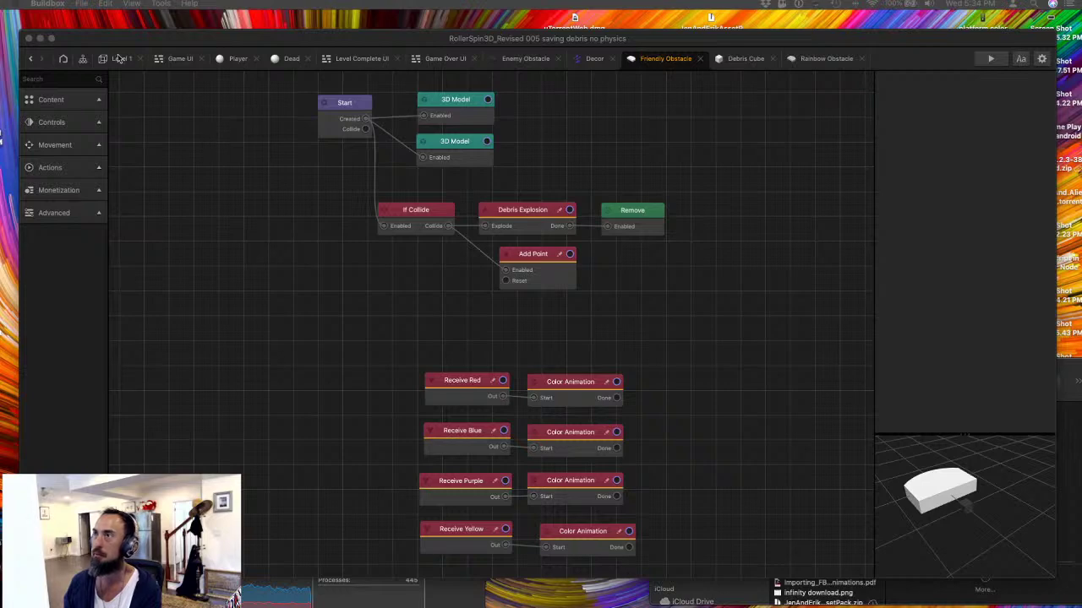
- Examine Level 1's obstacle layout in the scene and through the game camera, and review the Camera's settings
left_click(81, 59)
left_click(121, 58)
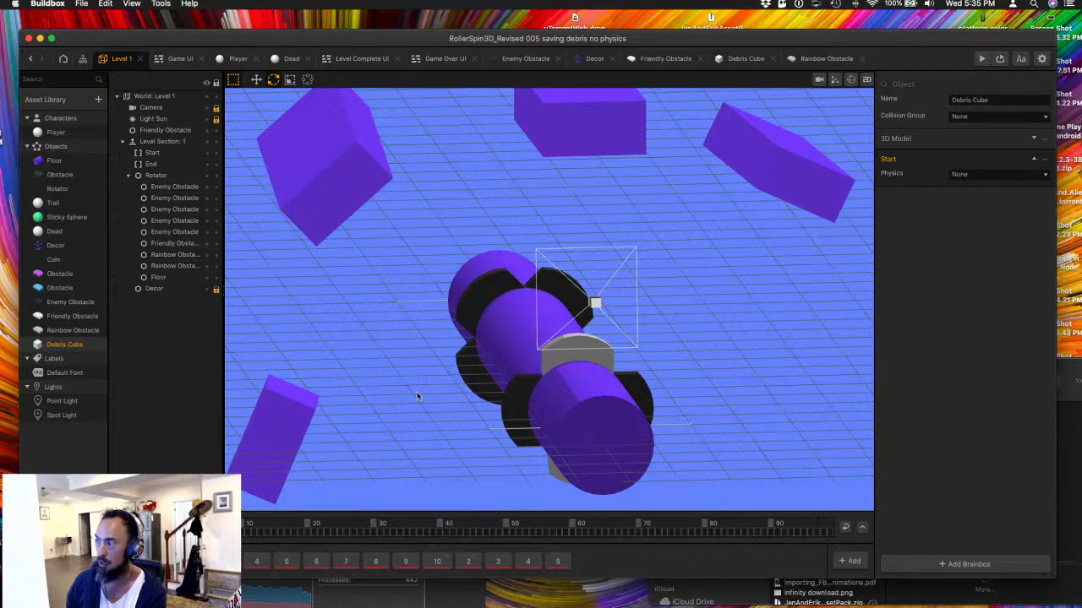
right_click_drag(350, 379, 397, 347)
left_click(557, 336)
left_click(589, 325)
scroll(460, 393, "down", 3)
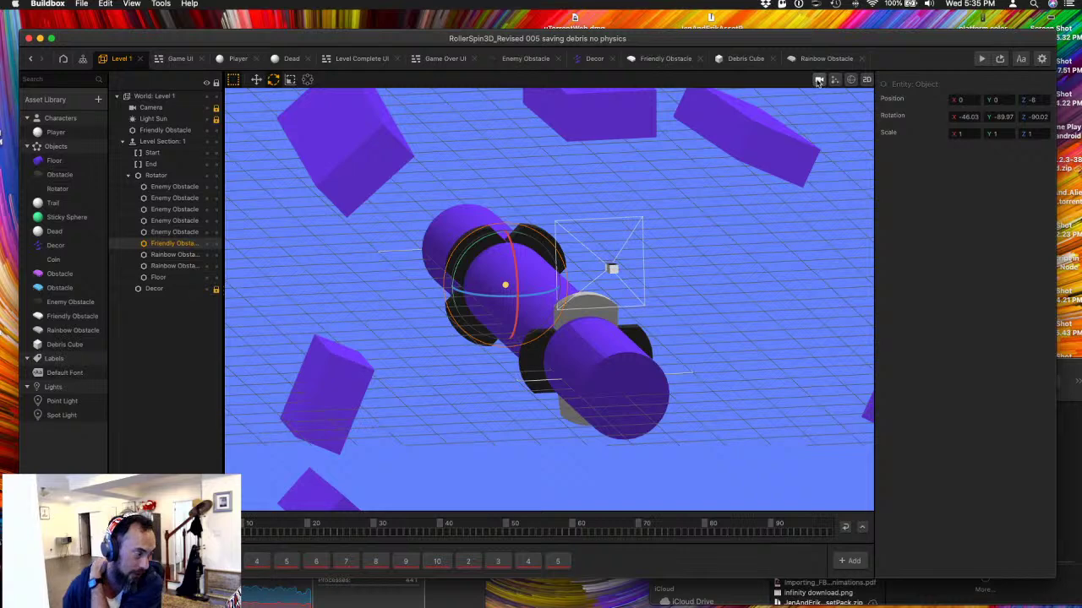
left_click(818, 80)
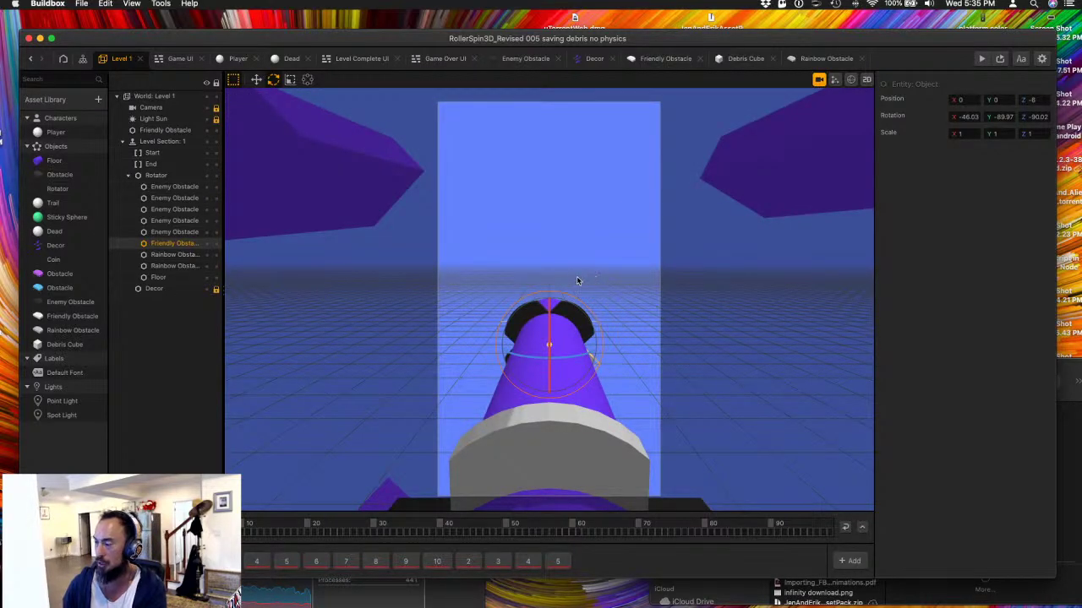
left_click(149, 107)
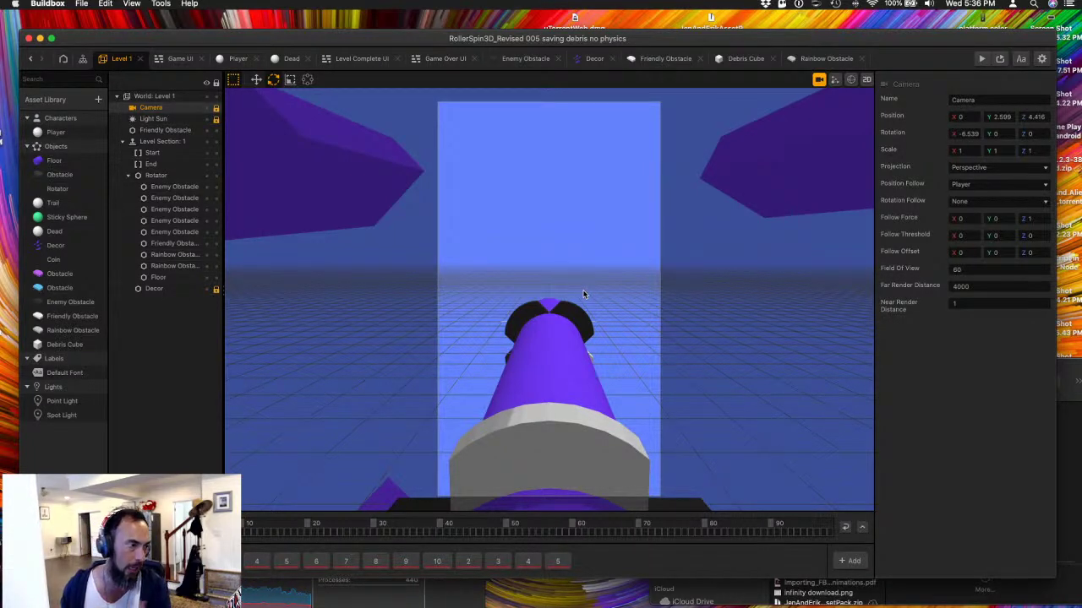
left_click(819, 79)
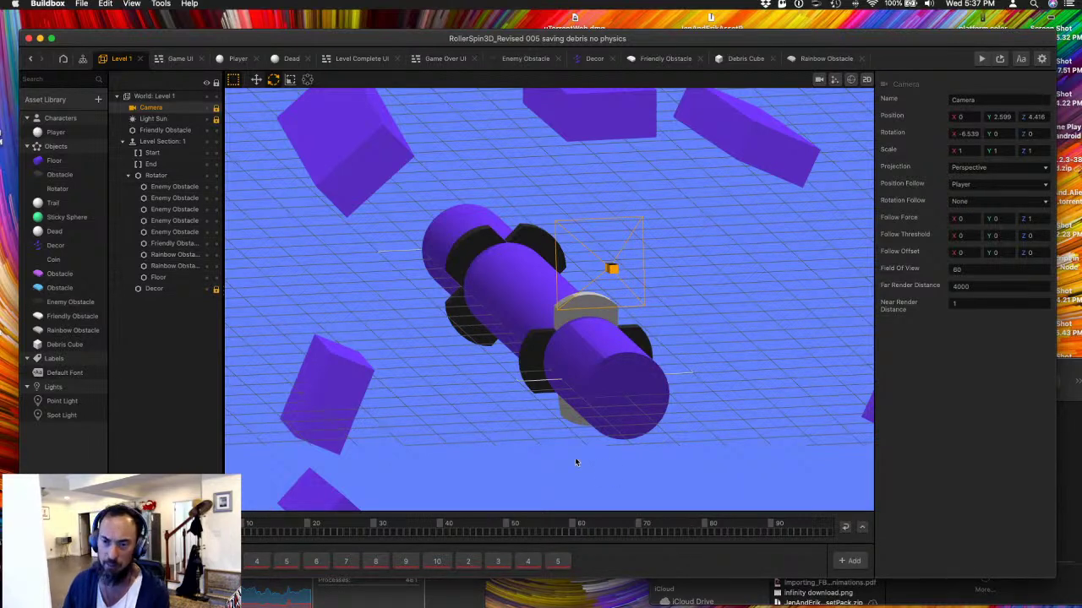
left_click(447, 470)
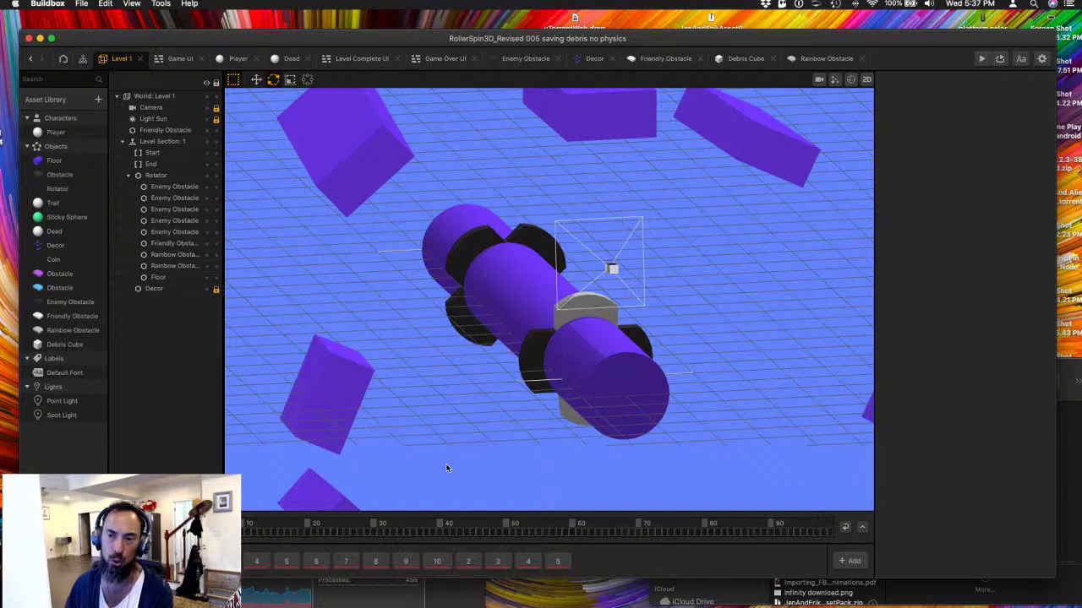
scroll(443, 467, "up", 2)
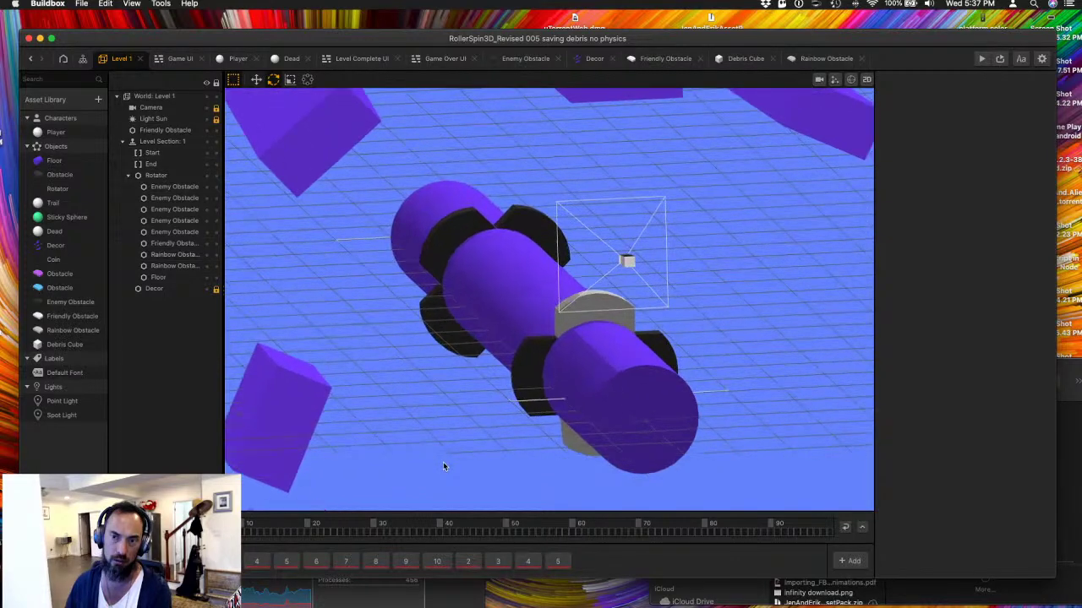
scroll(443, 466, "up", 2)
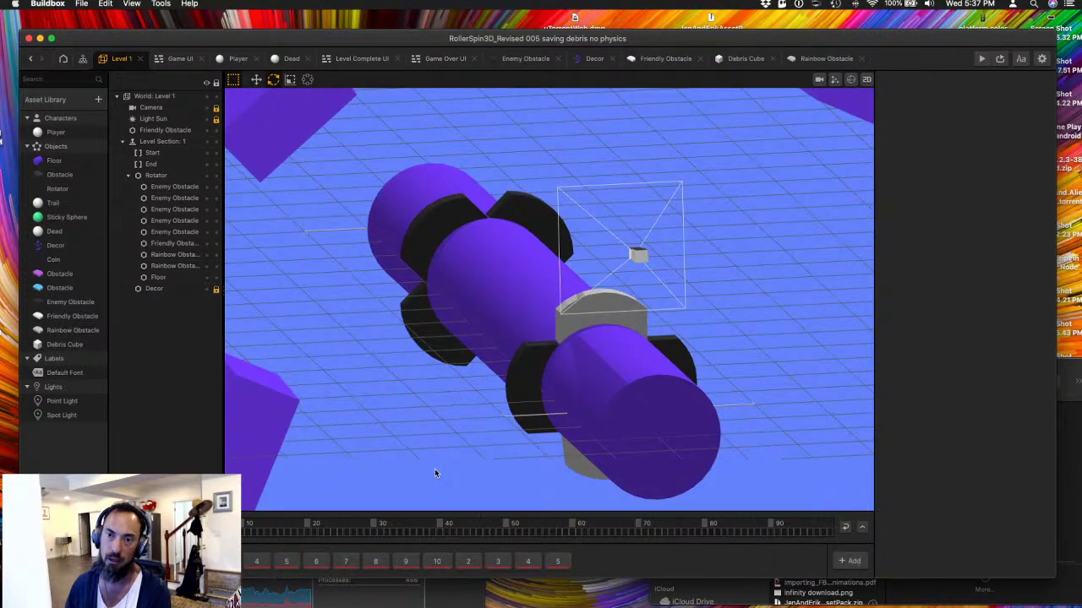
scroll(434, 474, "down", 2)
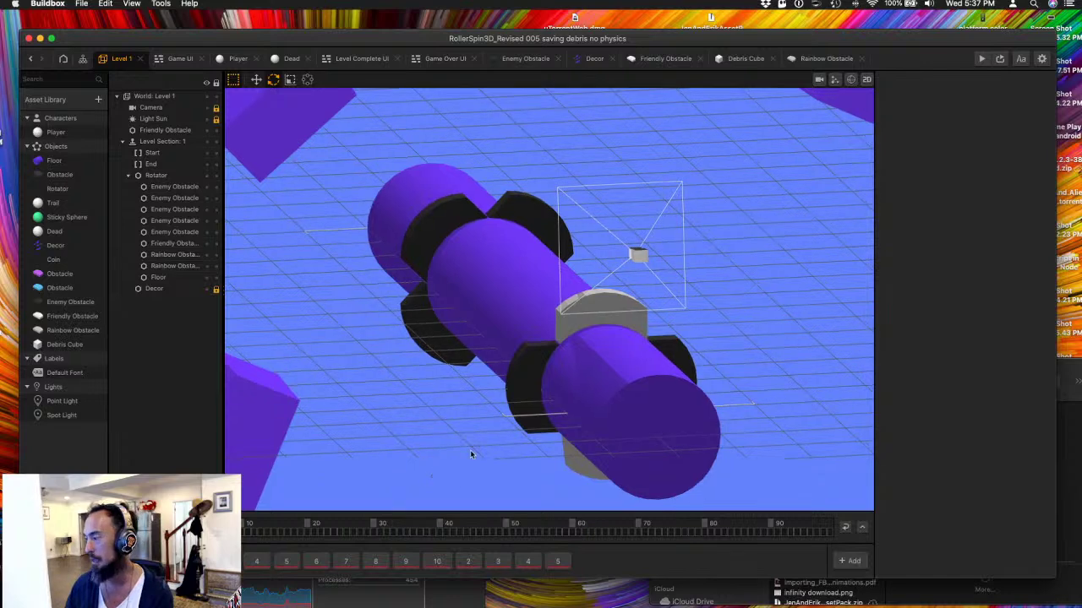
mouse_move(492, 445)
middle_mouse_down()
mouse_move(422, 440)
mouse_move(469, 460)
mouse_move(476, 444)
middle_mouse_up()
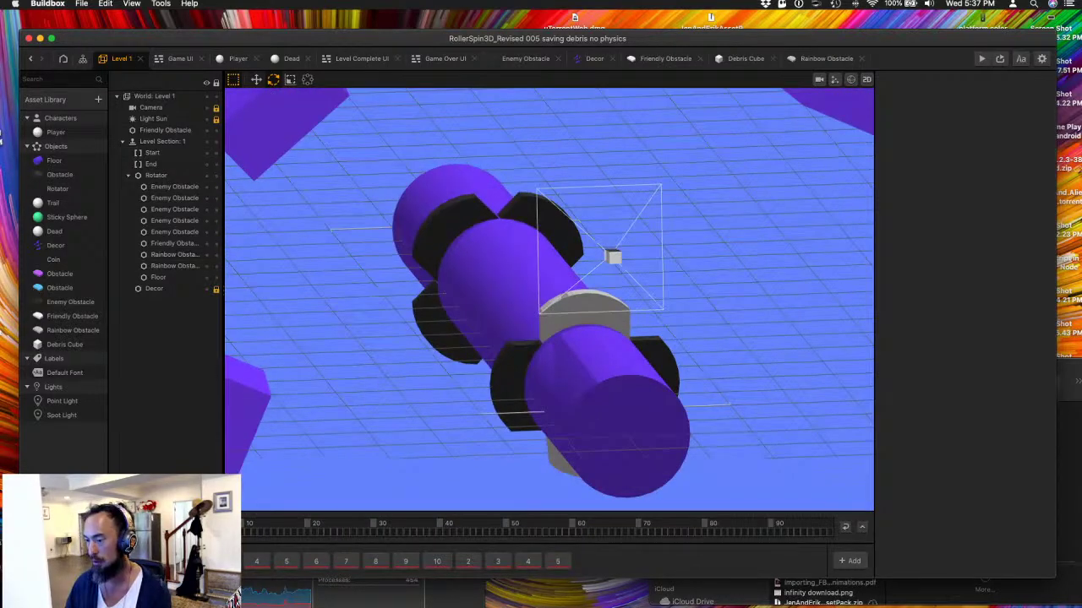
left_click(475, 444)
- Playtest Level 1 by steering the ball through obstacles, checking the frame rate and debris, and close the preview
left_click(981, 58)
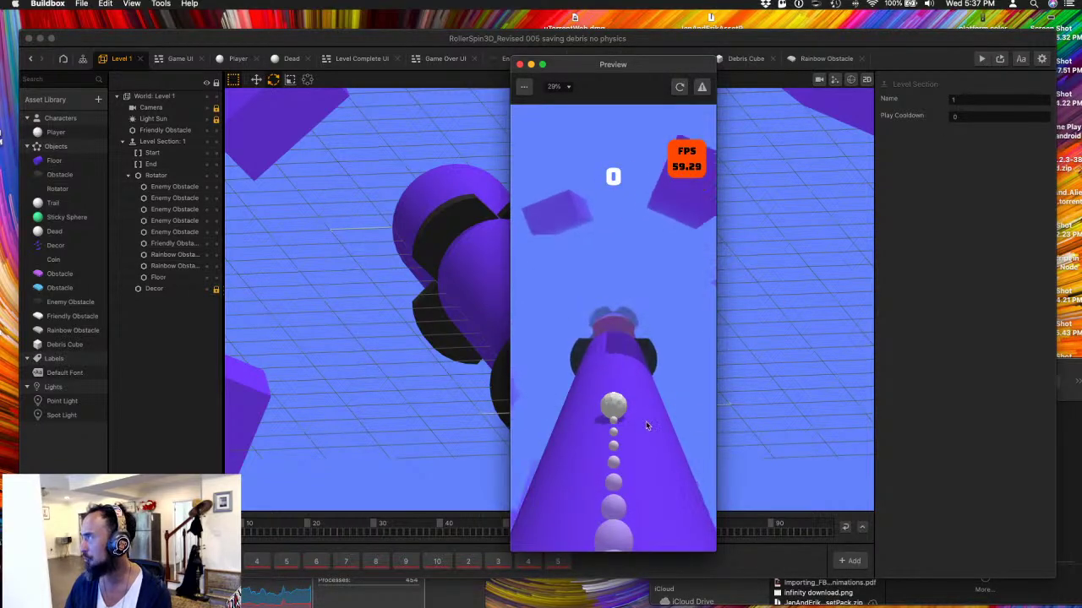
left_click_drag(647, 431, 582, 421)
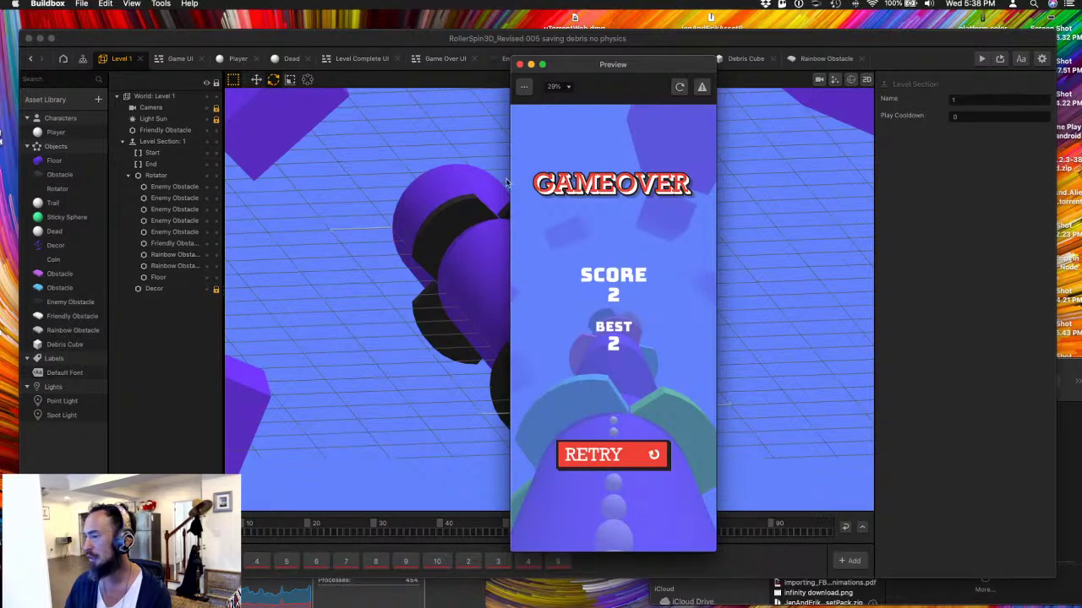
left_click(521, 65)
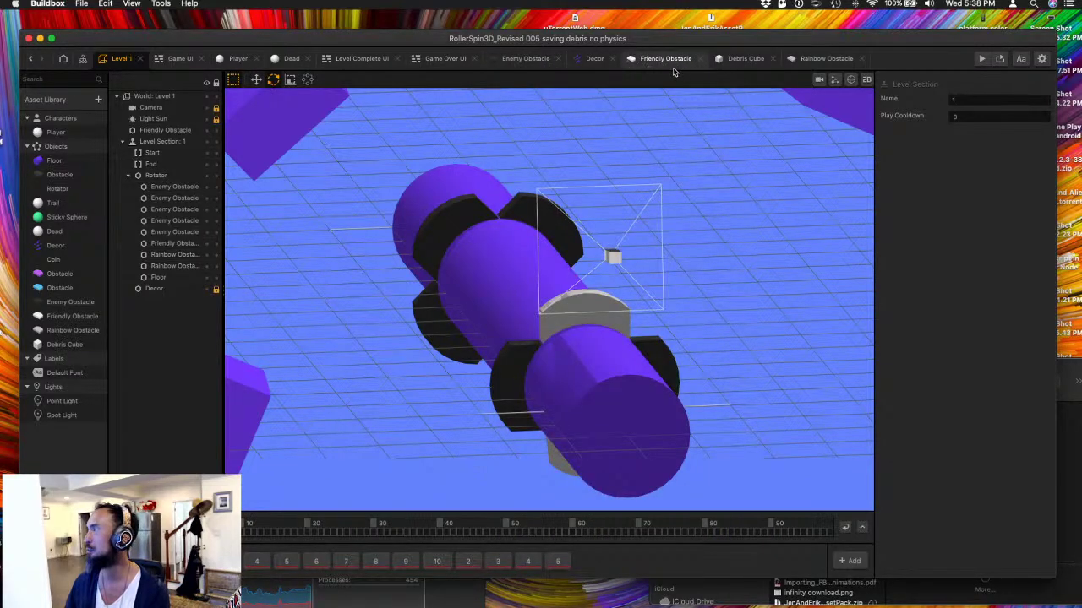
- Inspect the settings of the Friendly Obstacle's Debris Explosion and If Collide nodes
left_click(651, 61)
left_click(555, 233)
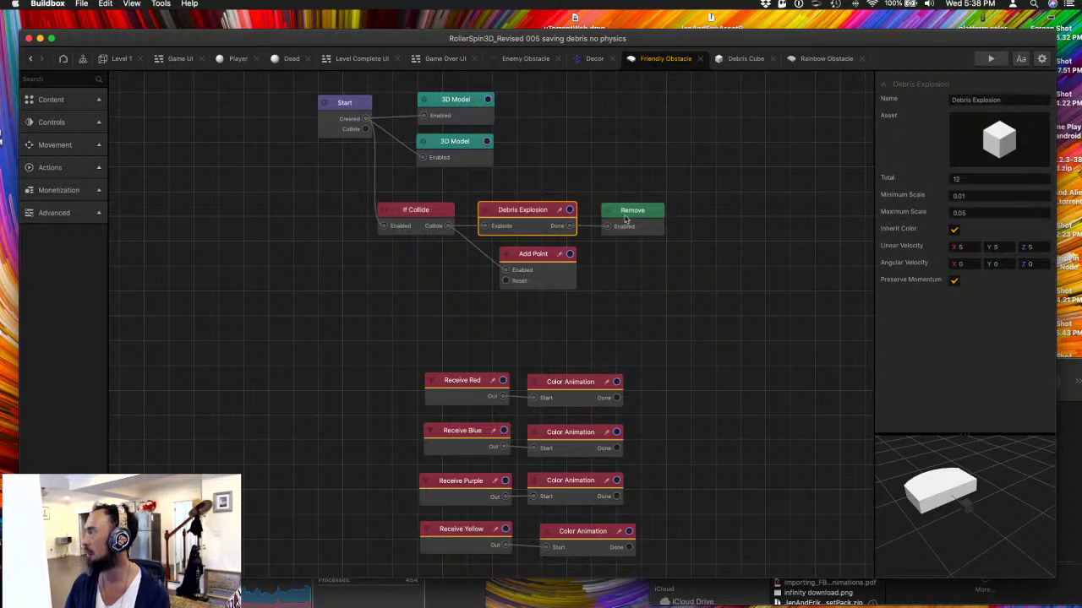
left_click(429, 226)
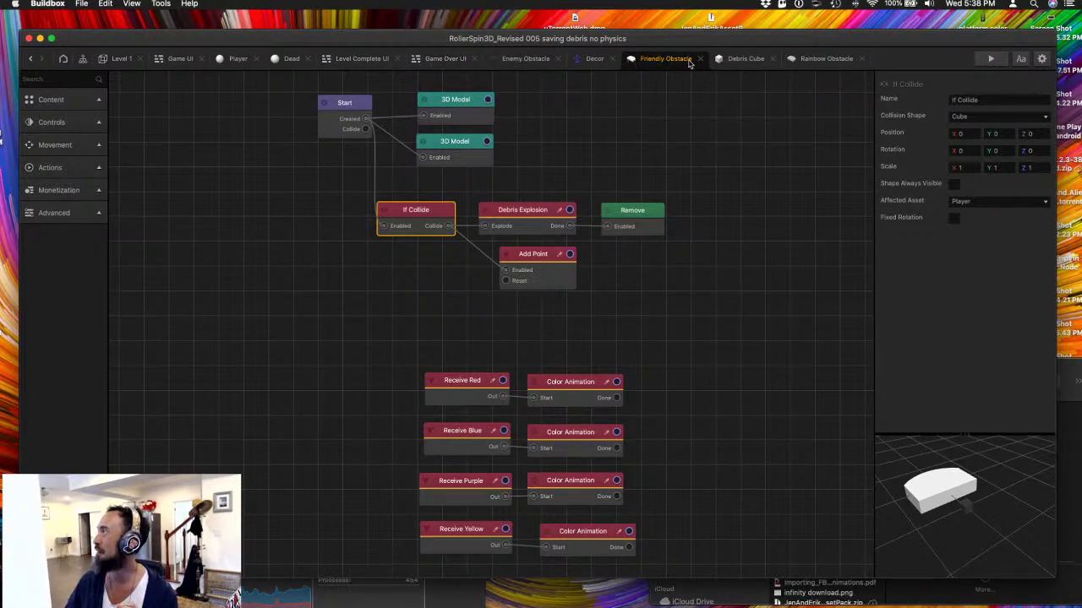
- Set the Physics of the Debris Cube's Start node to Static and playtest the game
left_click(735, 59)
left_click(267, 257)
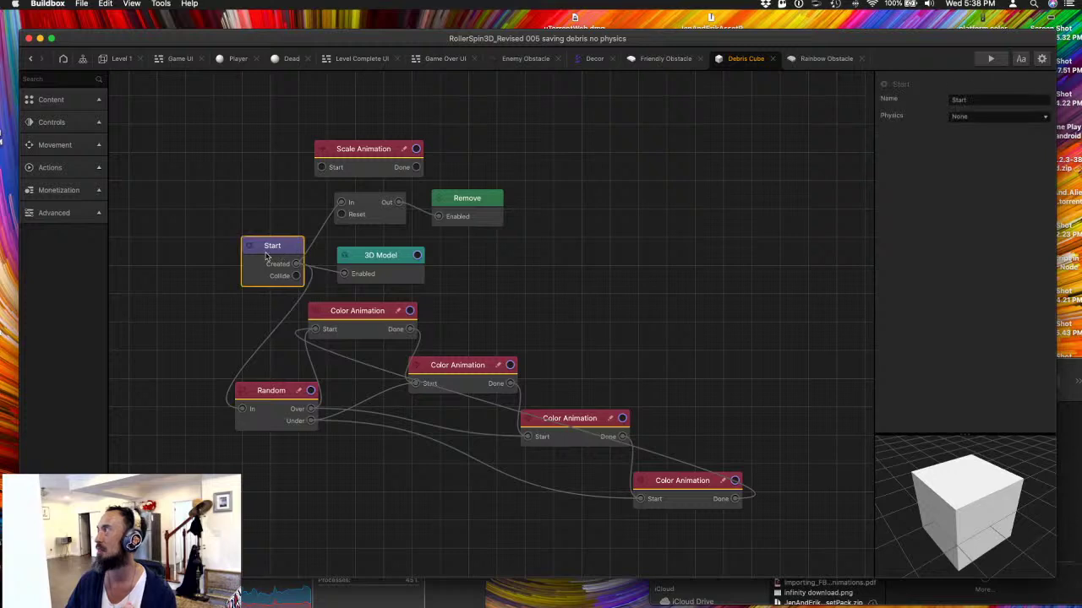
left_click(976, 115)
left_click(980, 131)
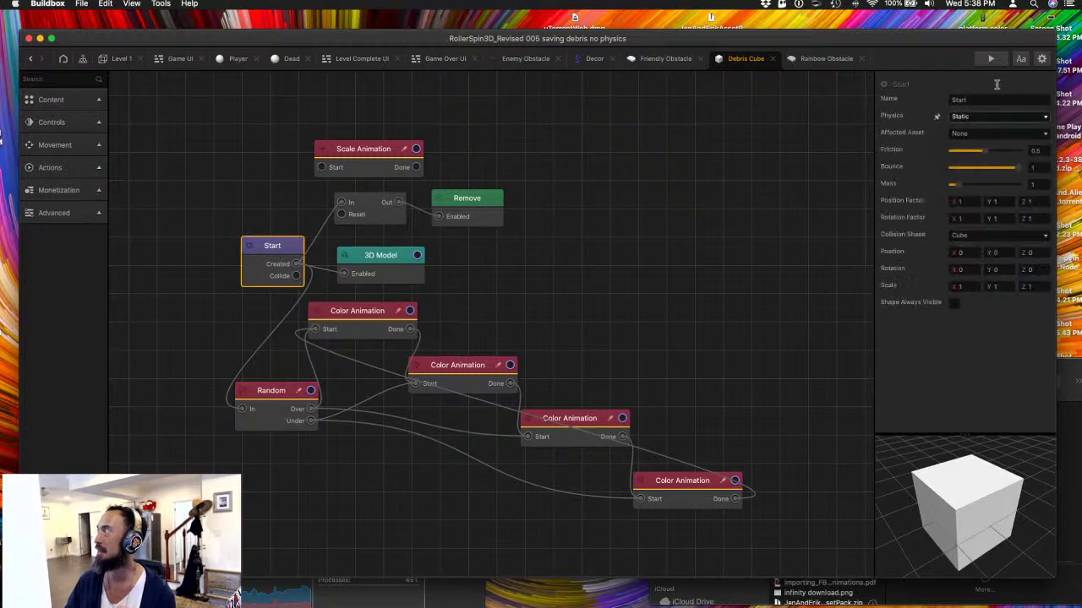
left_click(991, 59)
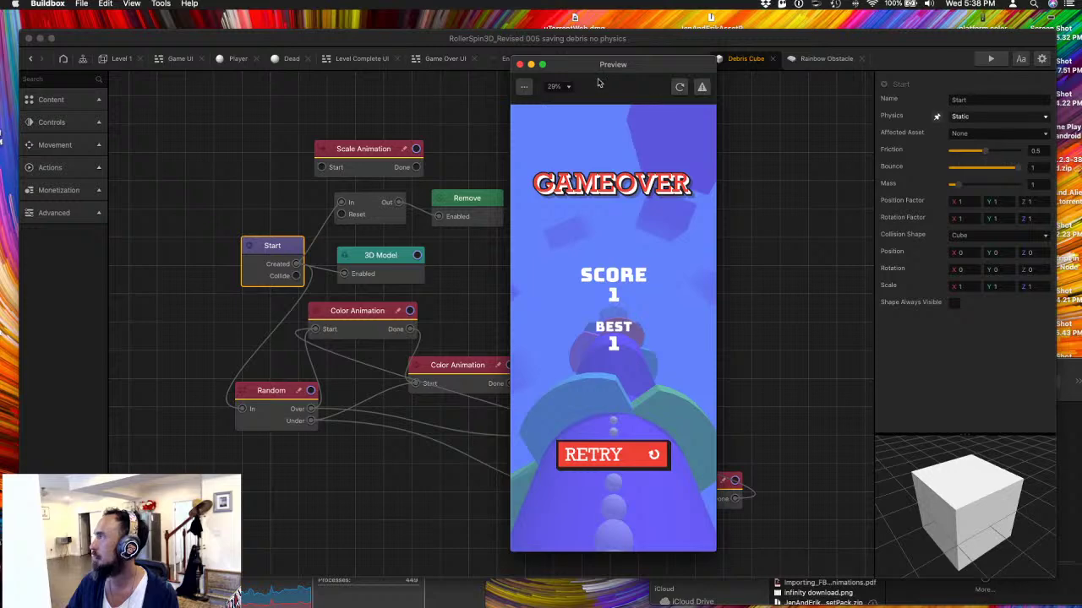
left_click(518, 65)
- Review the Friendly Obstacle's Debris Explosion, Add Point, If Collide and Remove node settings
left_click(659, 60)
left_click(535, 220)
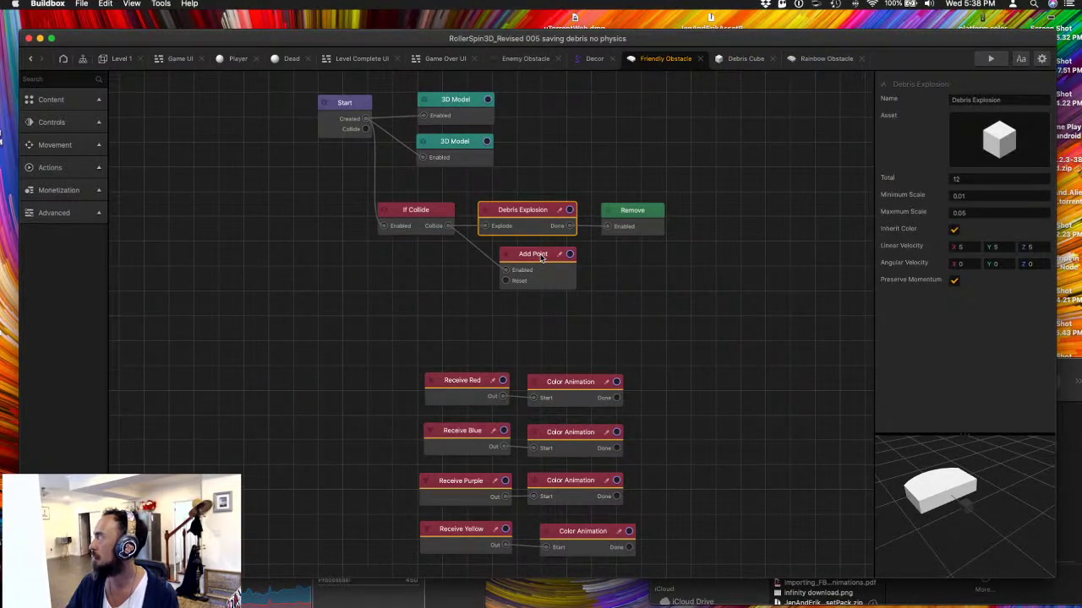
left_click(540, 256)
left_click(421, 218)
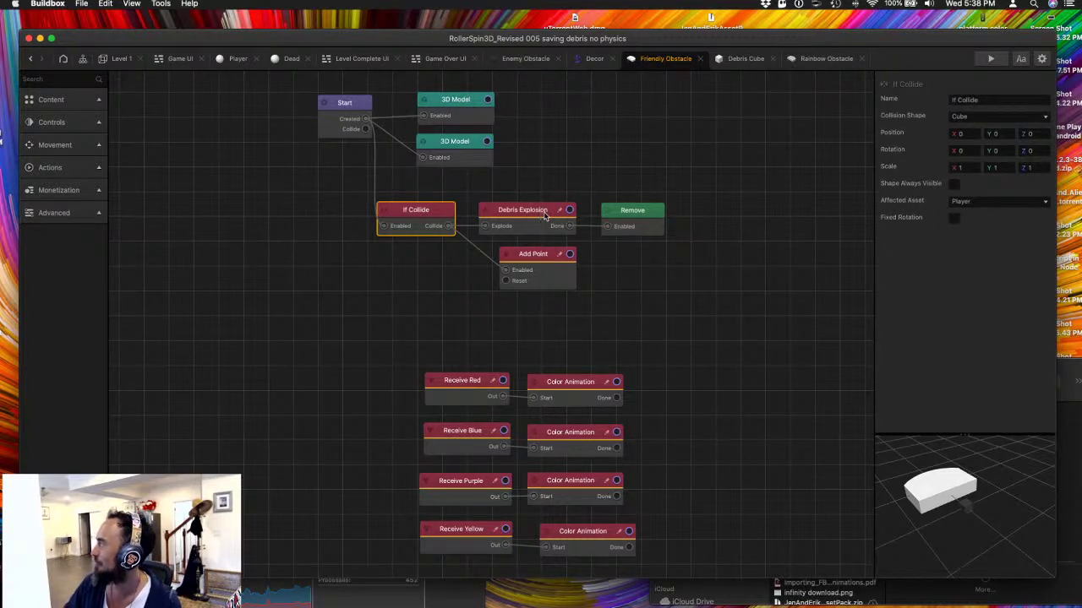
left_click(640, 220)
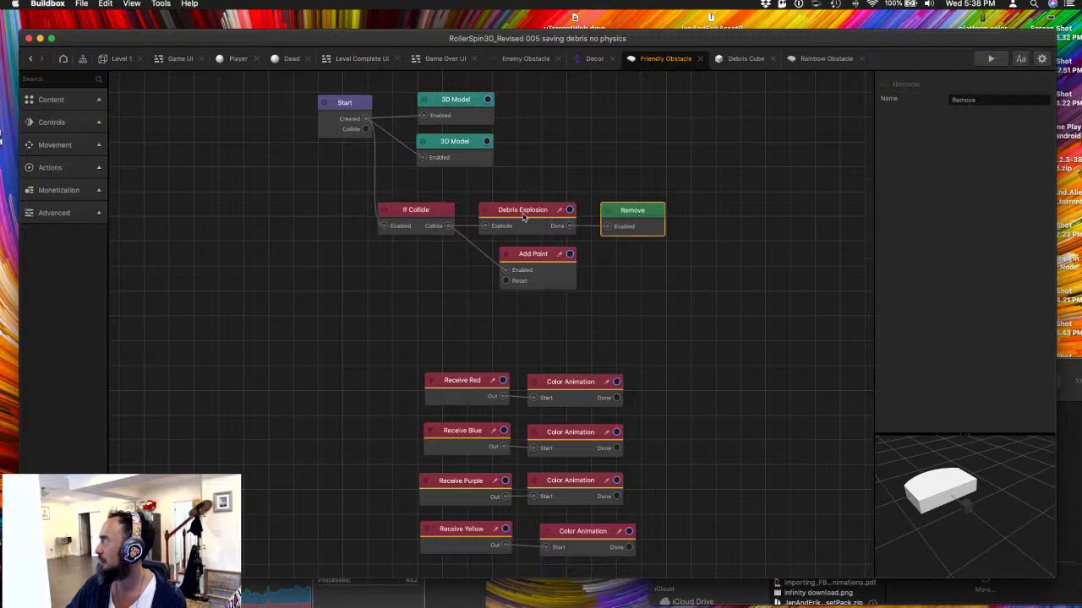
left_click(528, 217)
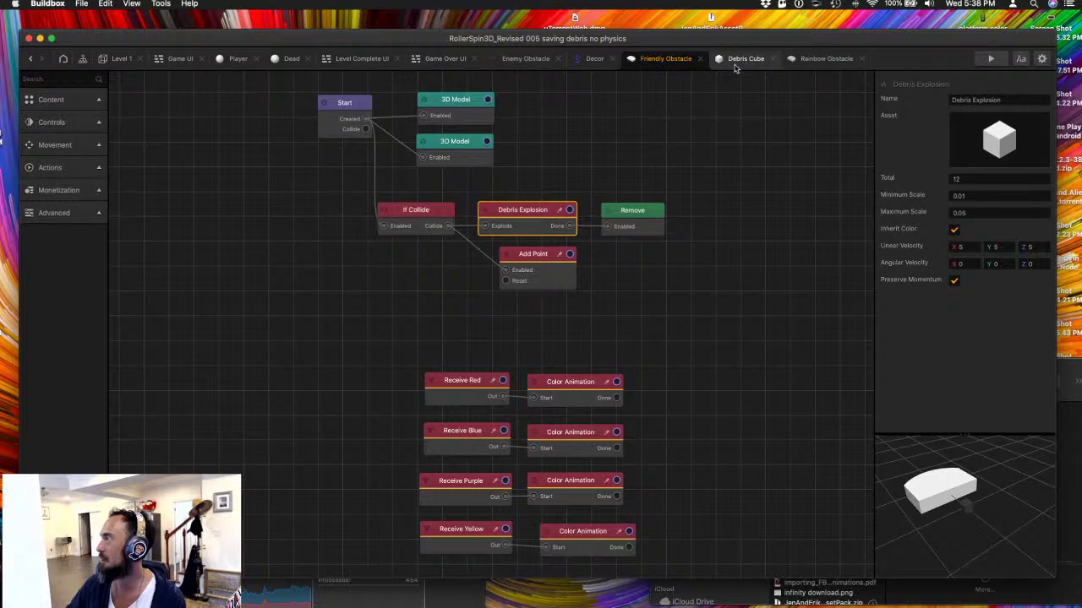
left_click(423, 226)
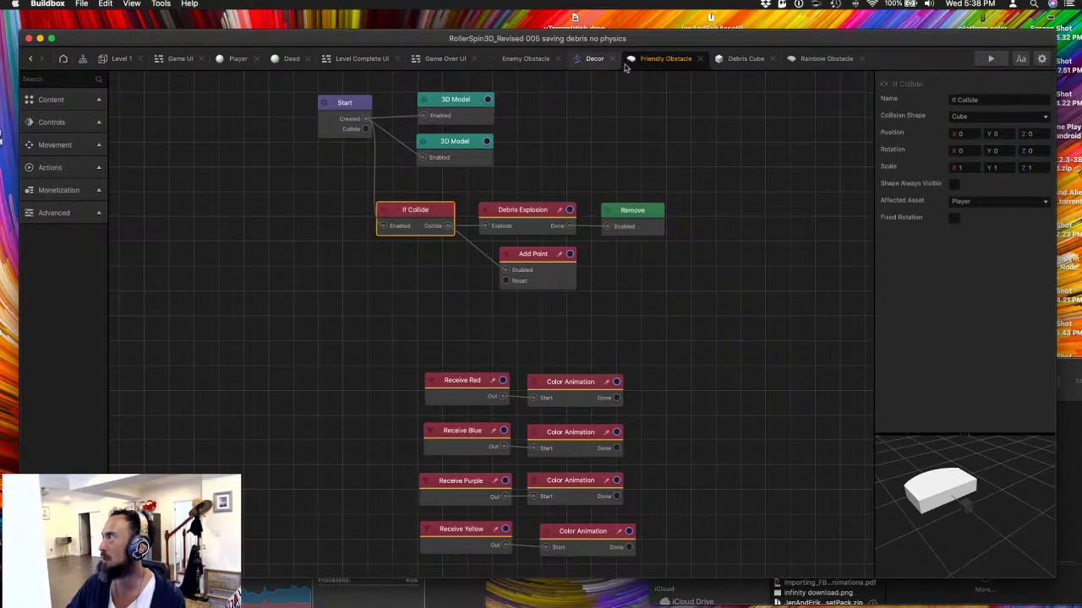
- Set the Total of the Friendly Obstacle's Debris Explosion node to 25
left_click(486, 210)
key("Tab")
key("Tab")
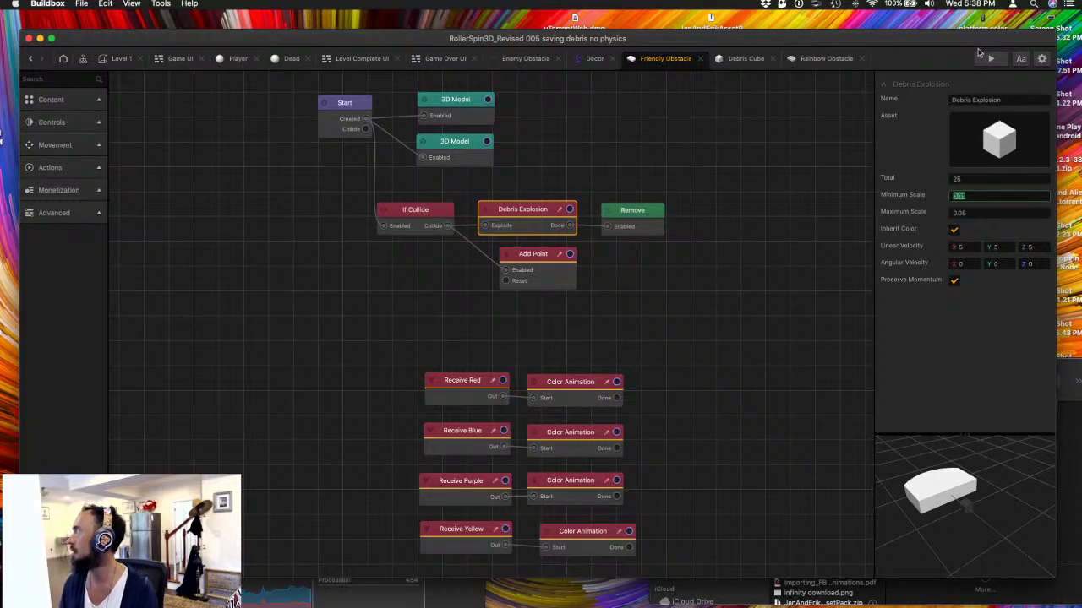
- Playtest the game in the preview with collision wireframes displayed, checking the debris and obstacle collisions
left_click(990, 58)
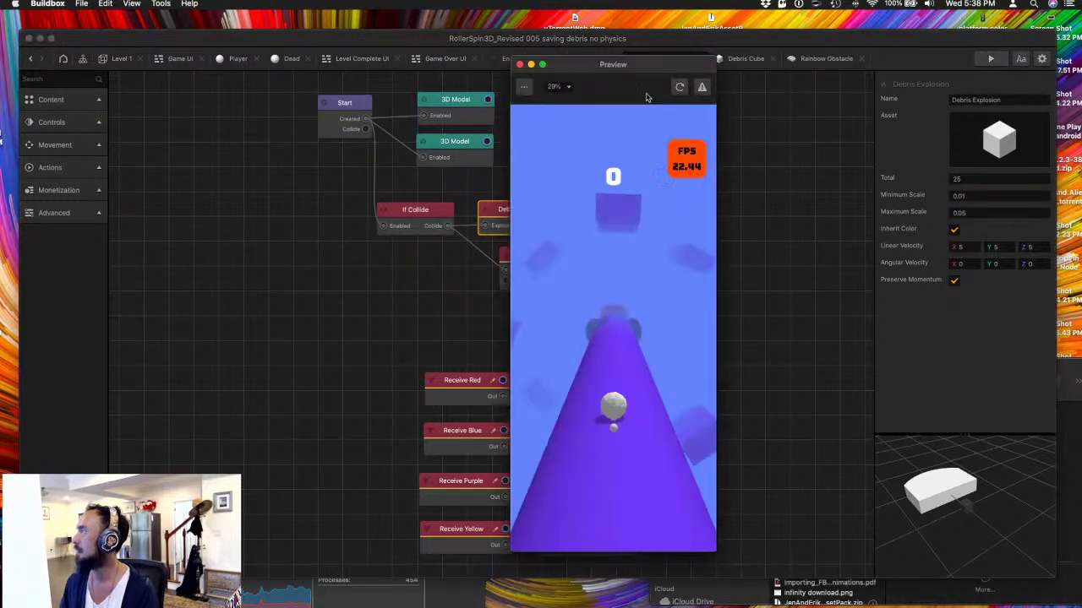
left_click(524, 87)
left_click(630, 367)
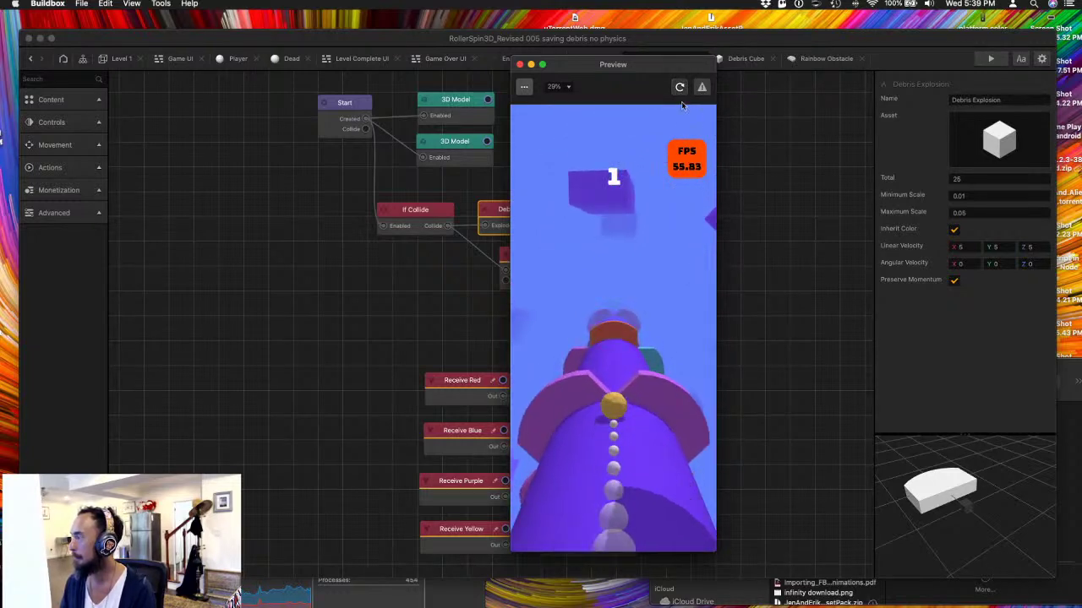
left_click(616, 397)
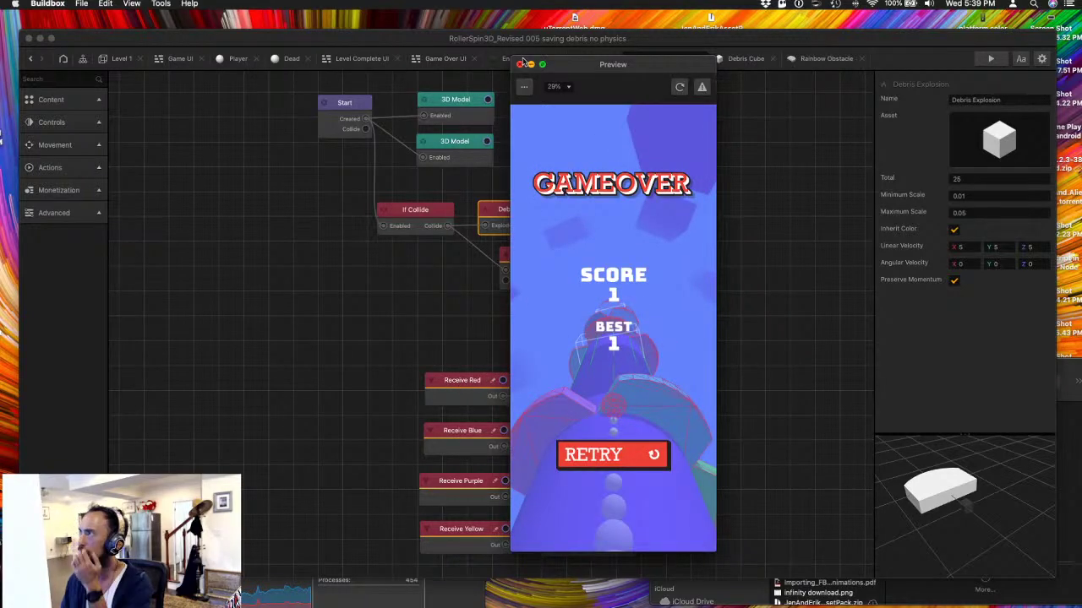
- Set the Affected Asset of the Debris Cube's Start node to Platform and playtest the game
left_click(520, 65)
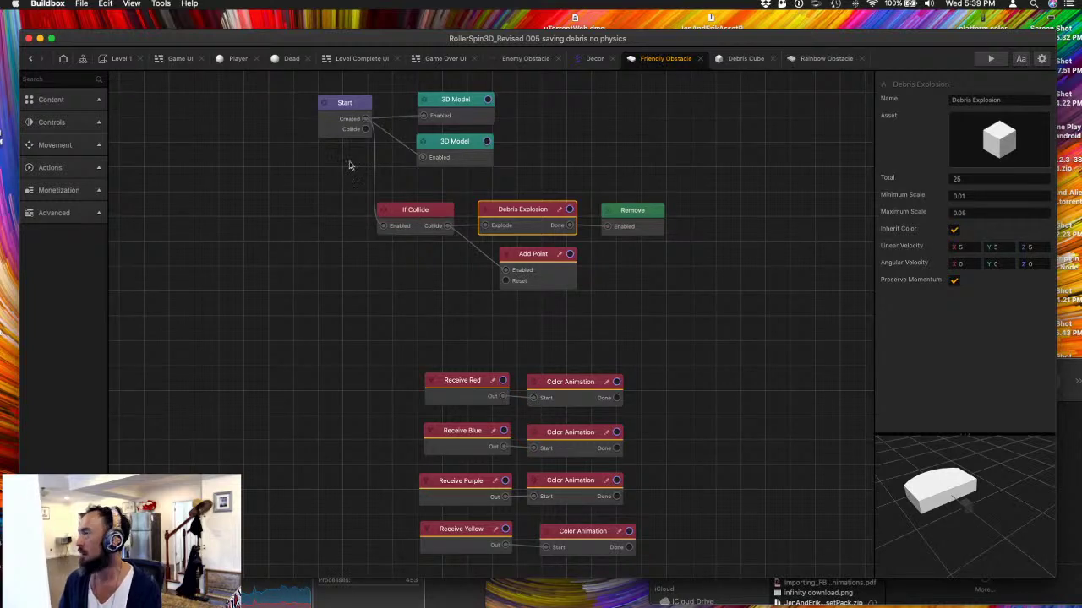
left_click(737, 59)
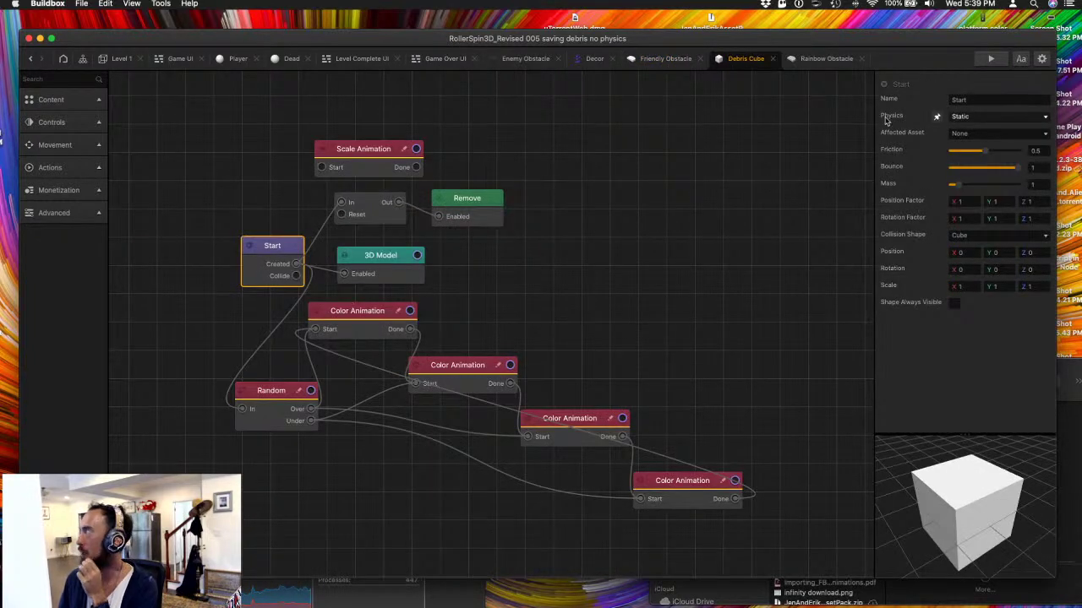
left_click(968, 135)
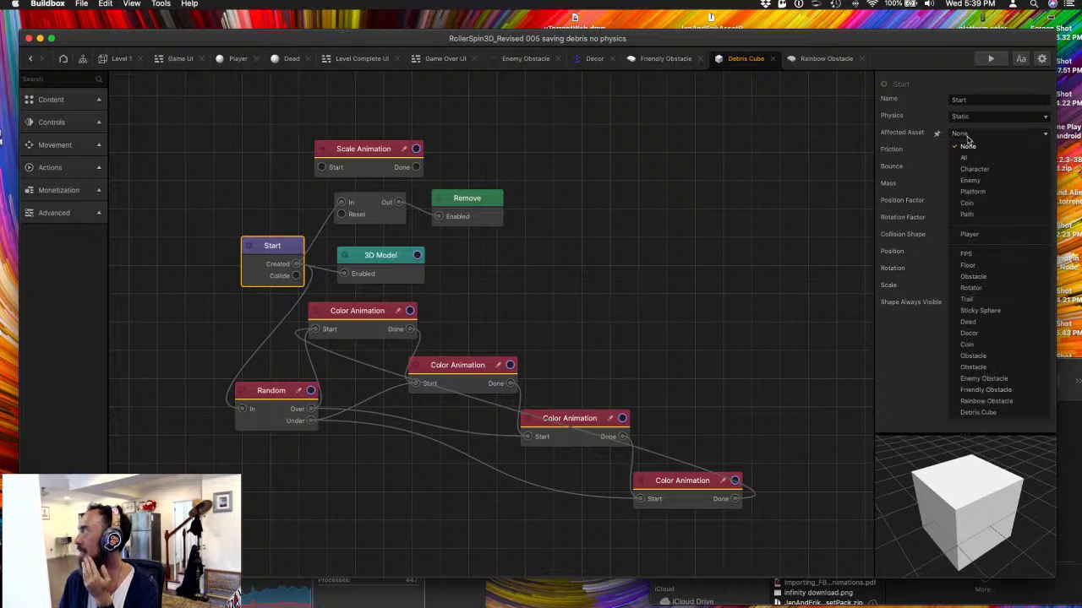
left_click(994, 194)
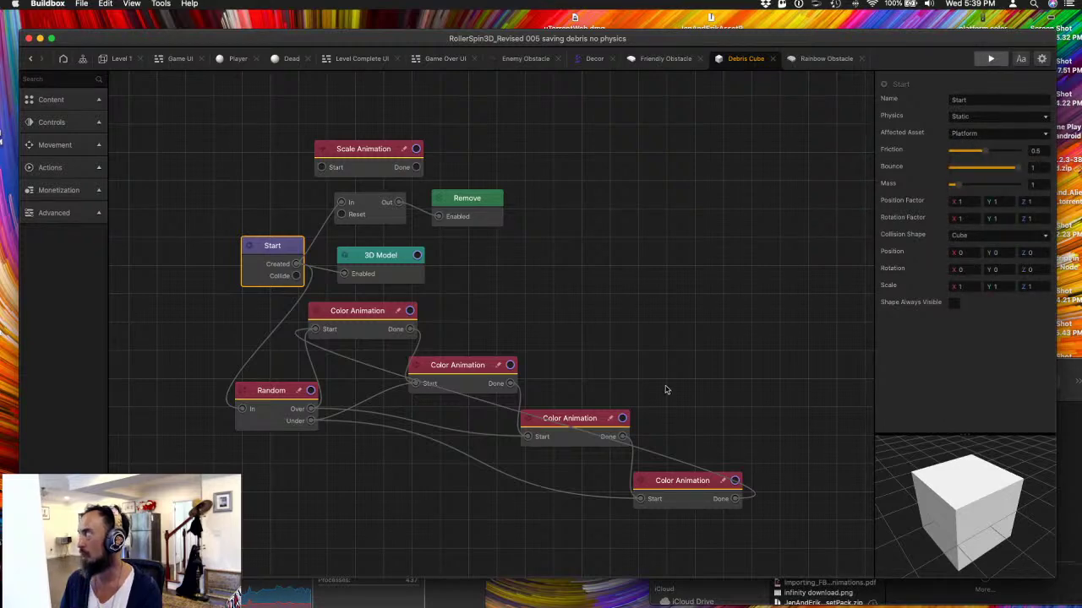
key("super+r")
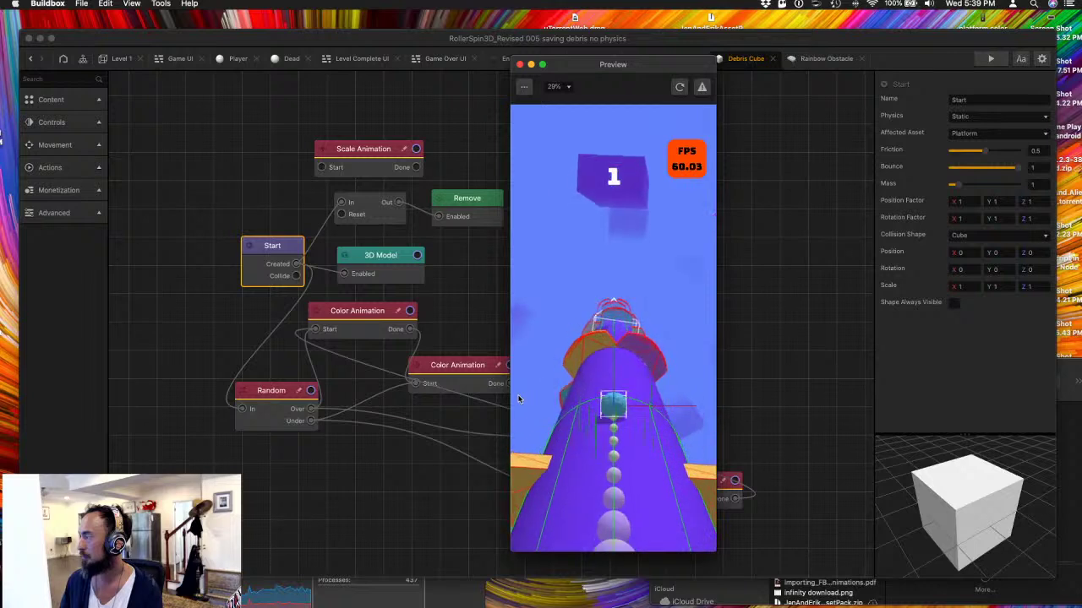
- Set the Affected Asset of the Debris Cube's Start node to All and replay the game in the preview
left_click(993, 134)
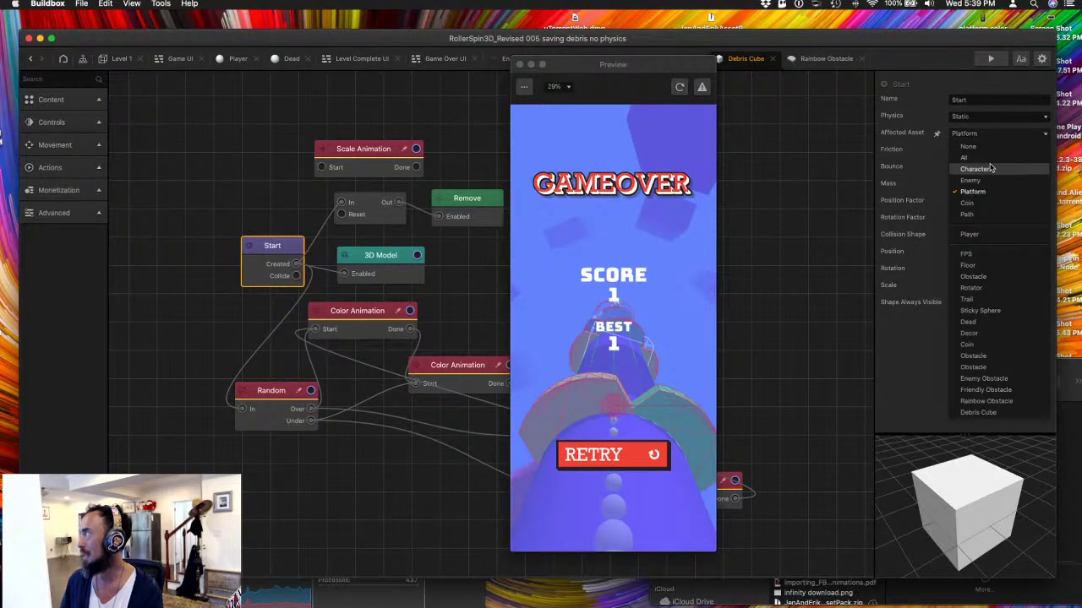
left_click(993, 157)
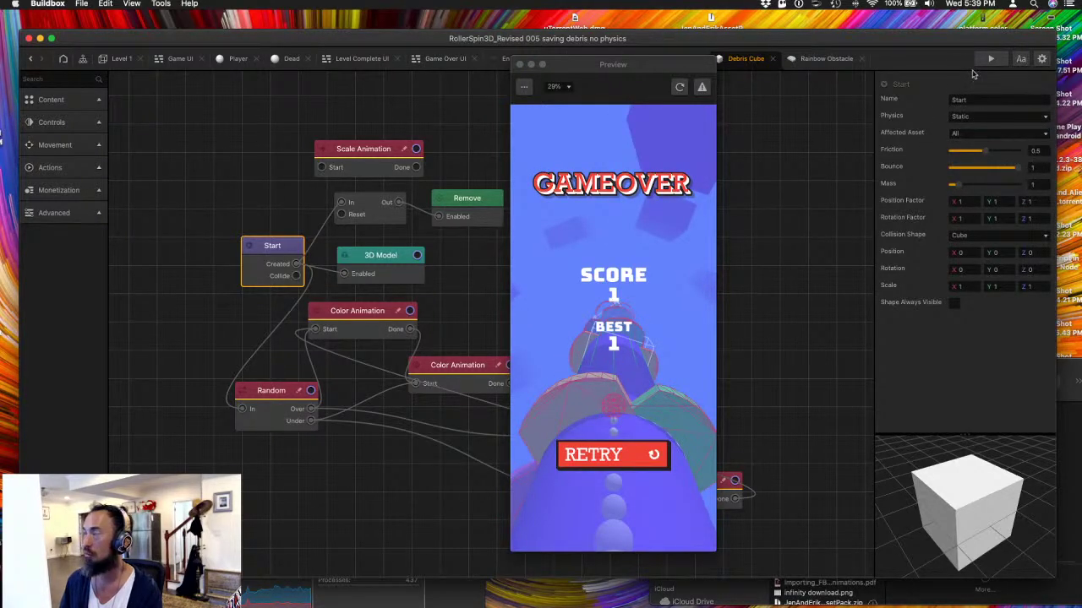
left_click(679, 87)
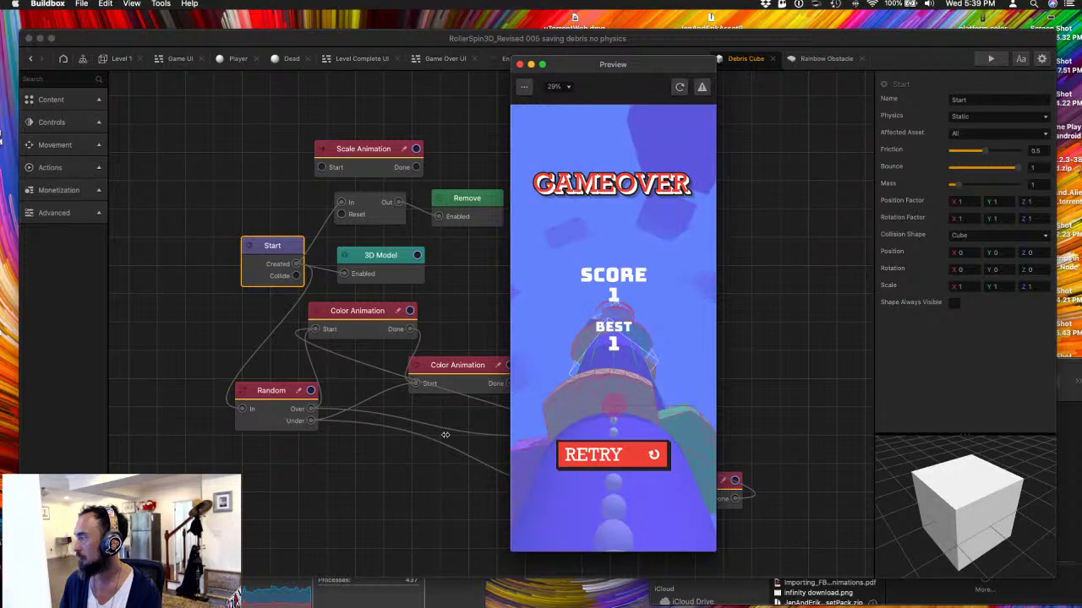
left_click(520, 64)
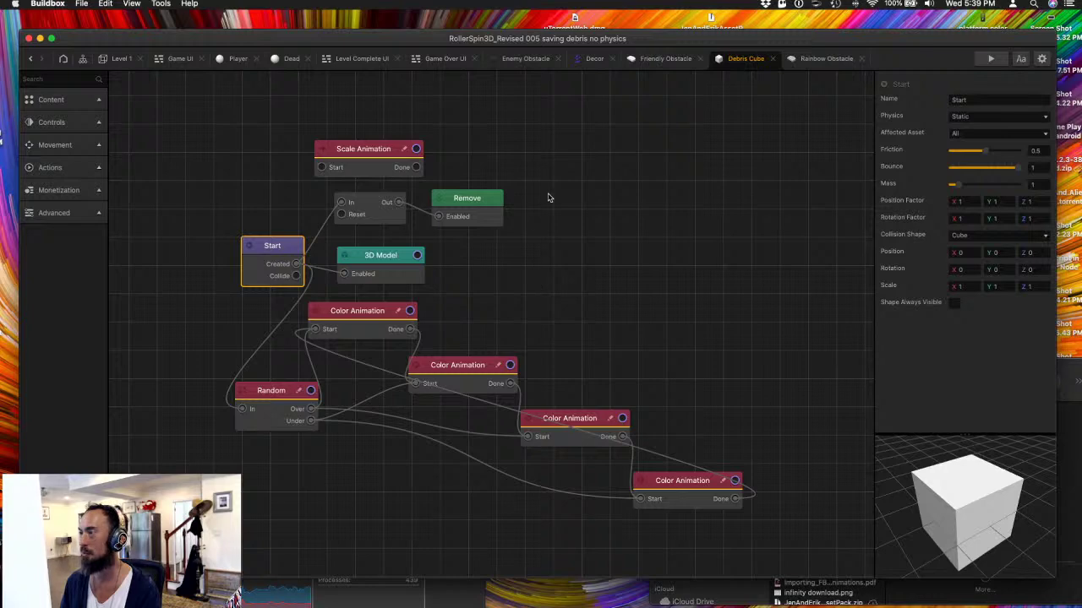
- Rewire the Rainbow Obstacle so If Collide triggers Debris Explosion, whose Done output enables the Remove node
left_click(676, 59)
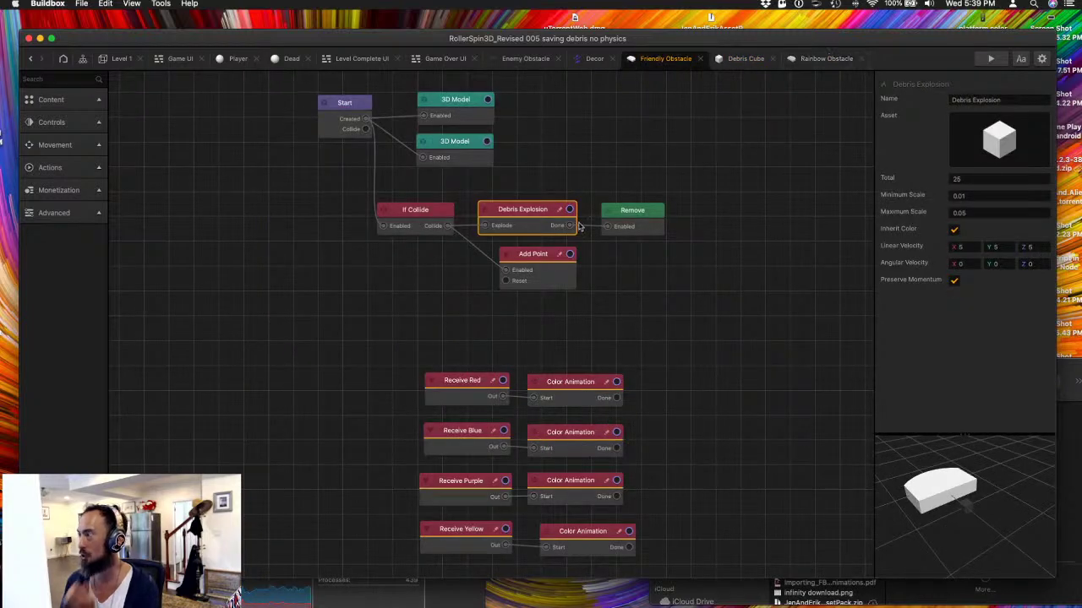
left_click(821, 59)
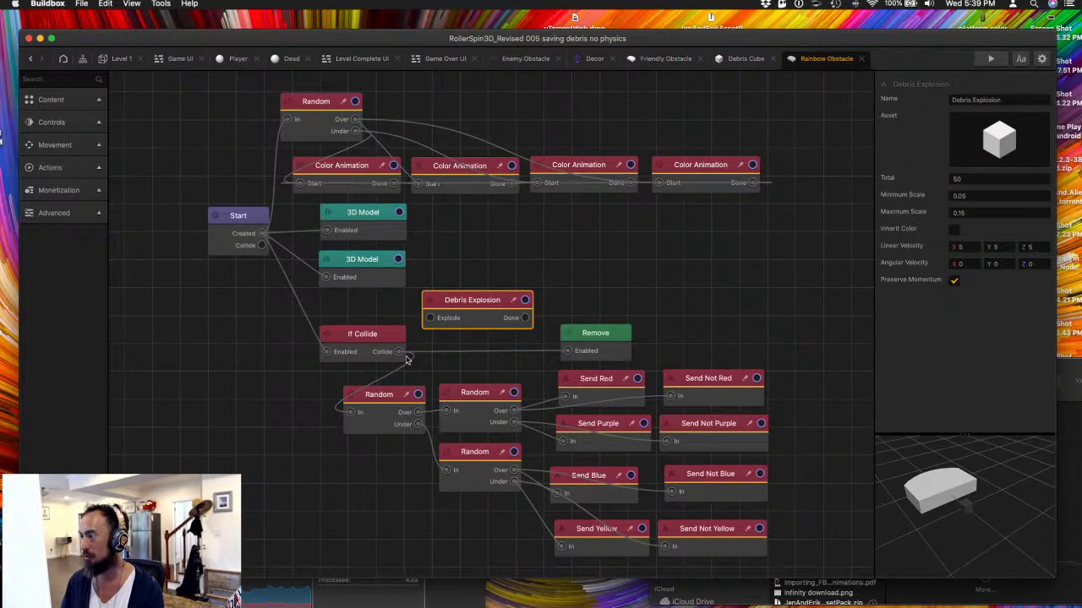
left_click_drag(566, 350, 430, 318)
left_click(569, 352)
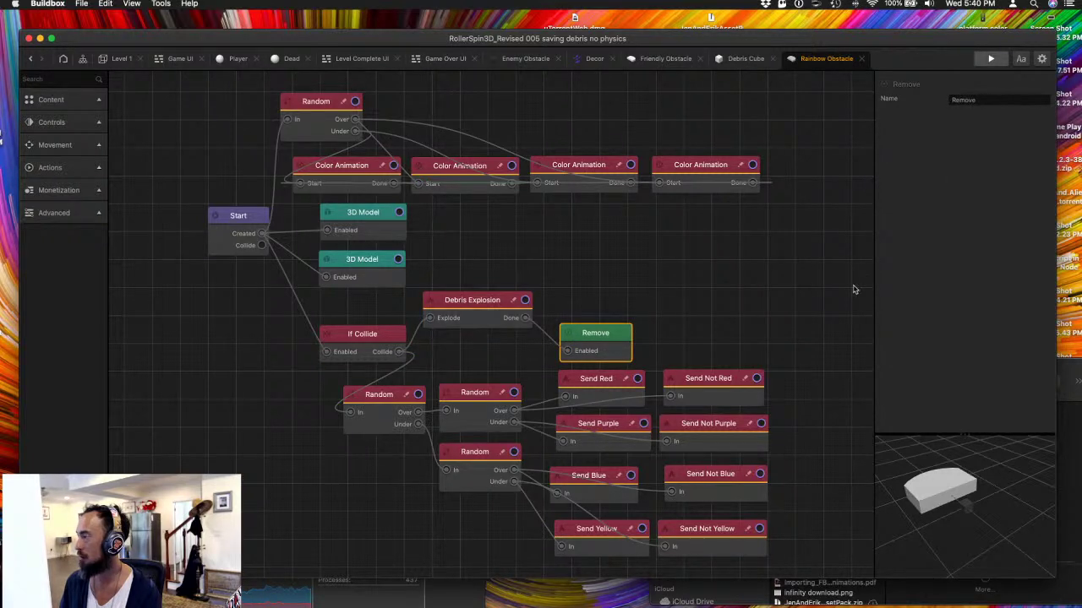
- Playtest the game several times in the preview, checking the Rainbow Obstacle's debris explosion and the frame rate
key("super+p")
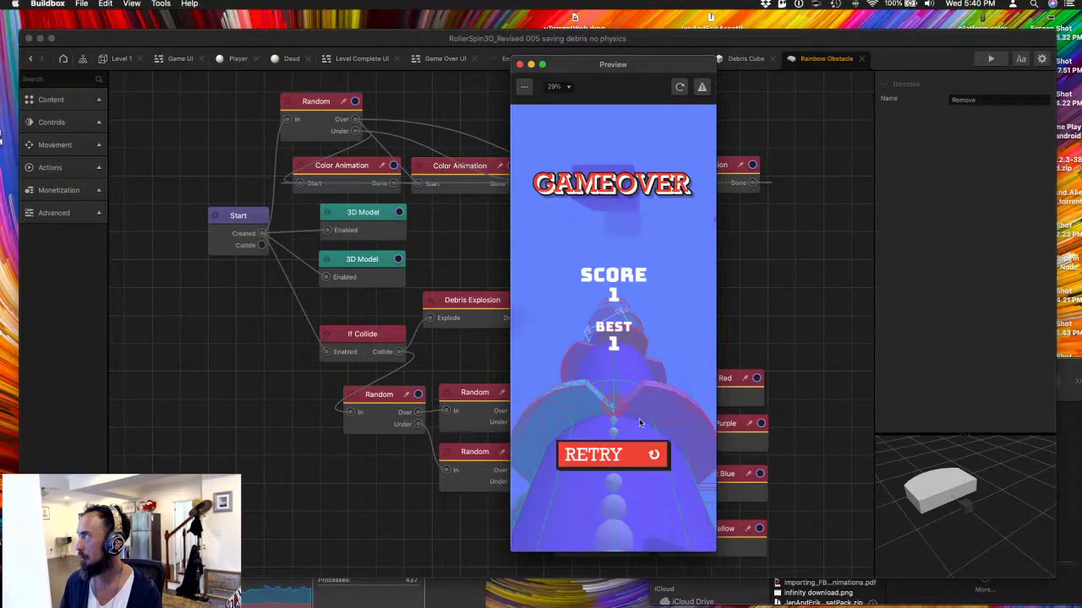
left_click(679, 86)
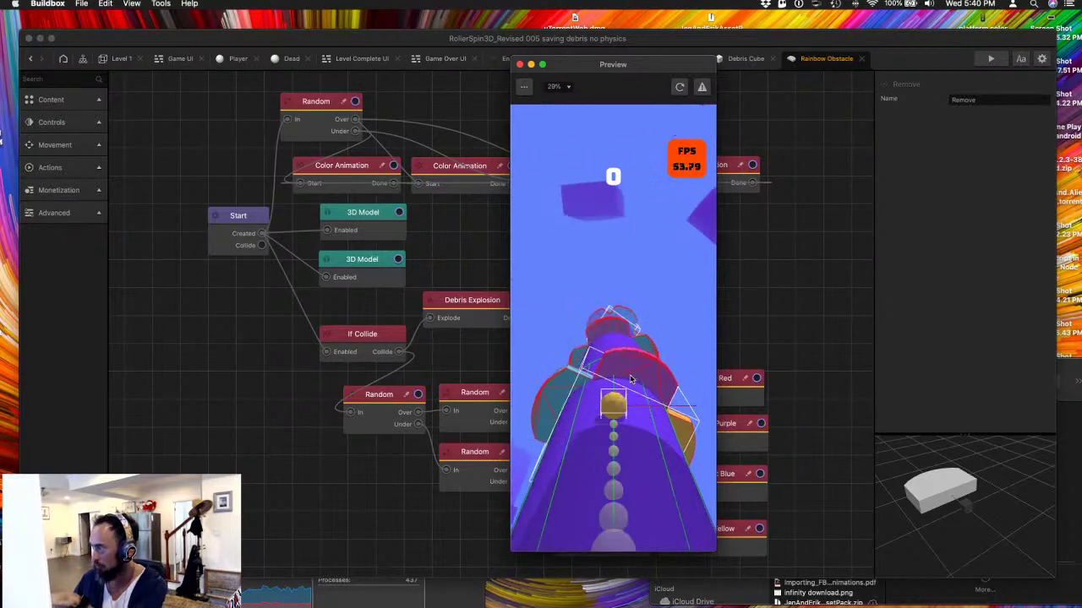
left_click(615, 452)
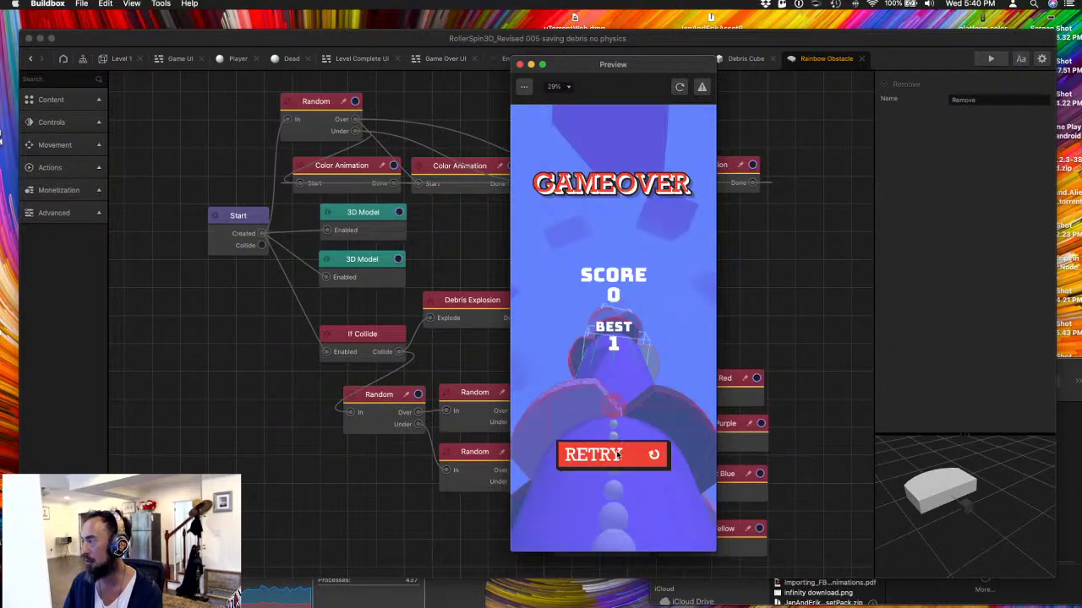
left_click(617, 455)
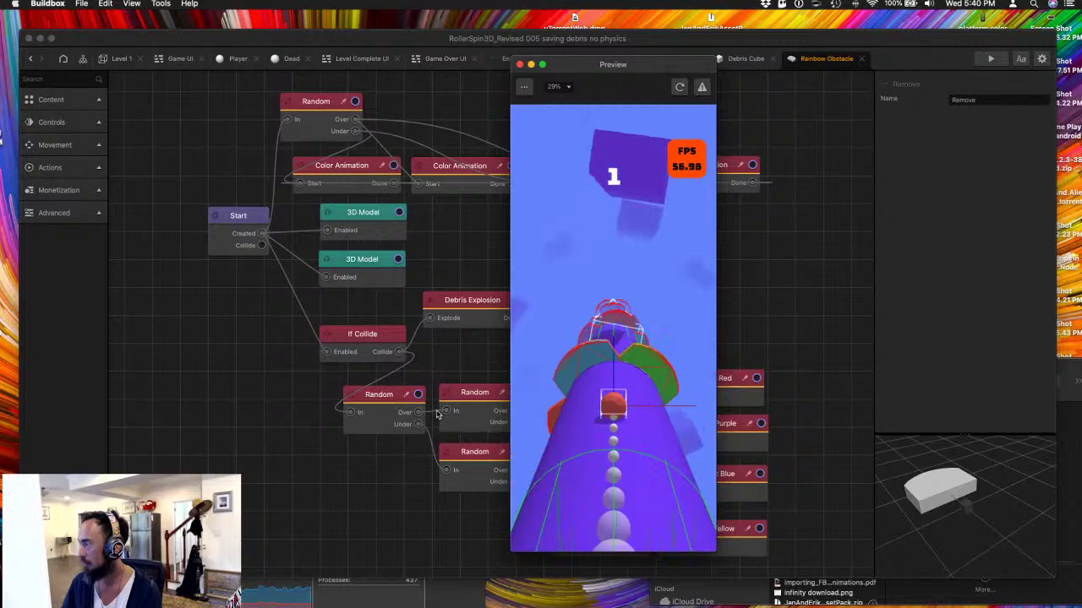
left_click(518, 65)
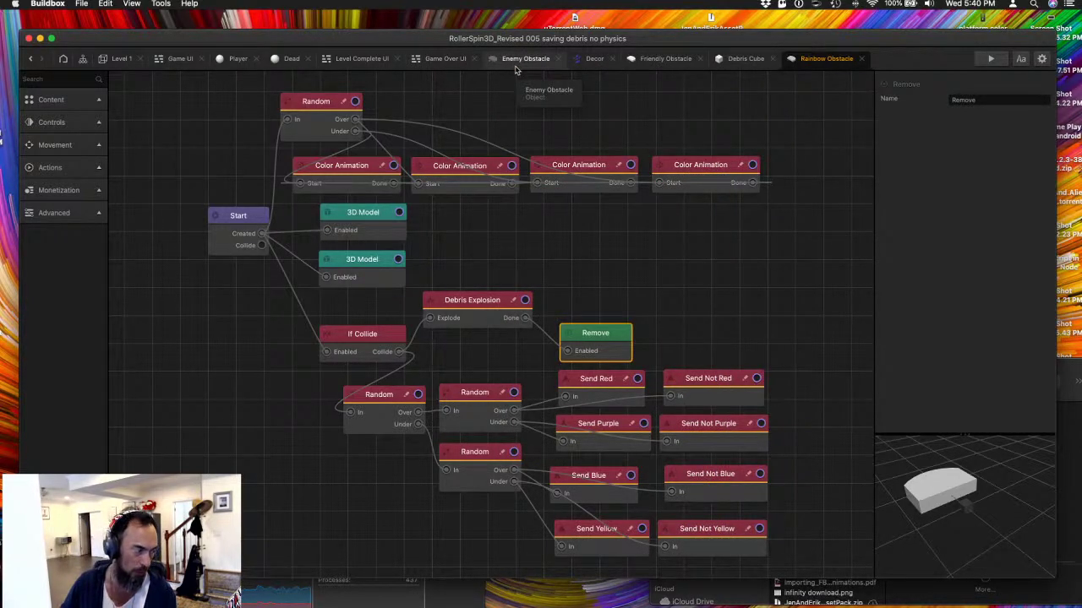
- Set the Minimum Scale of the Rainbow Obstacle's Debris Explosion node to 0.1 and playtest the game
left_click(511, 302)
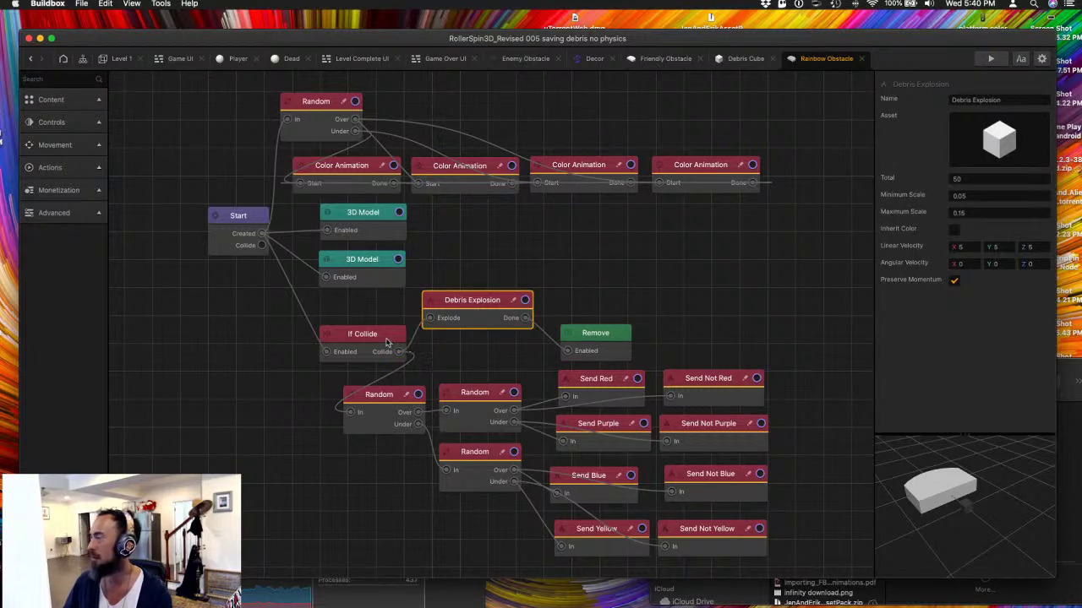
left_click(387, 342)
left_click(453, 321)
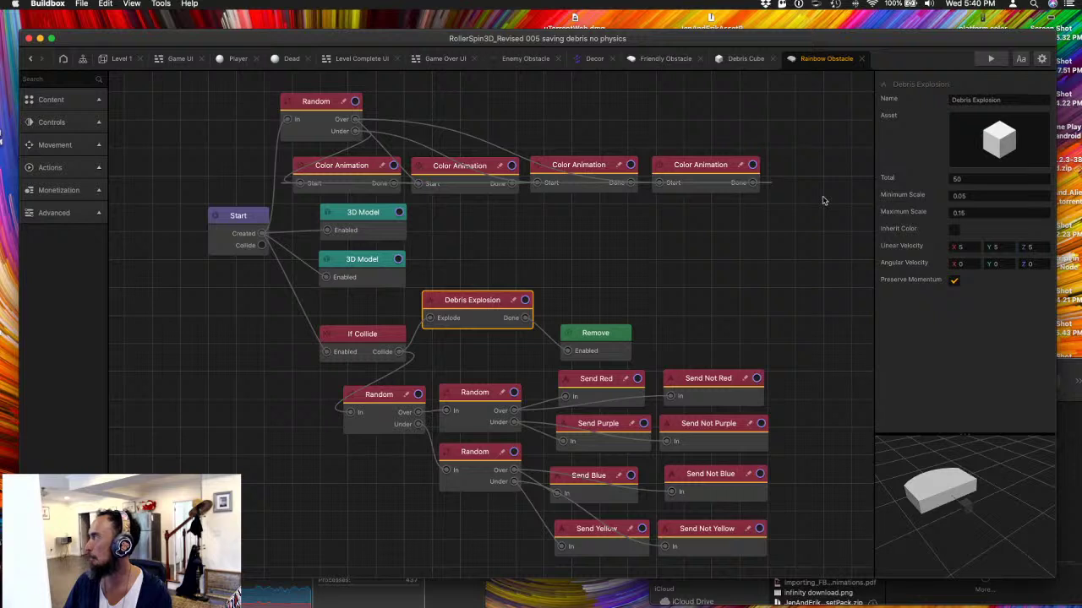
left_click(959, 196)
type("0.1")
key("Tab")
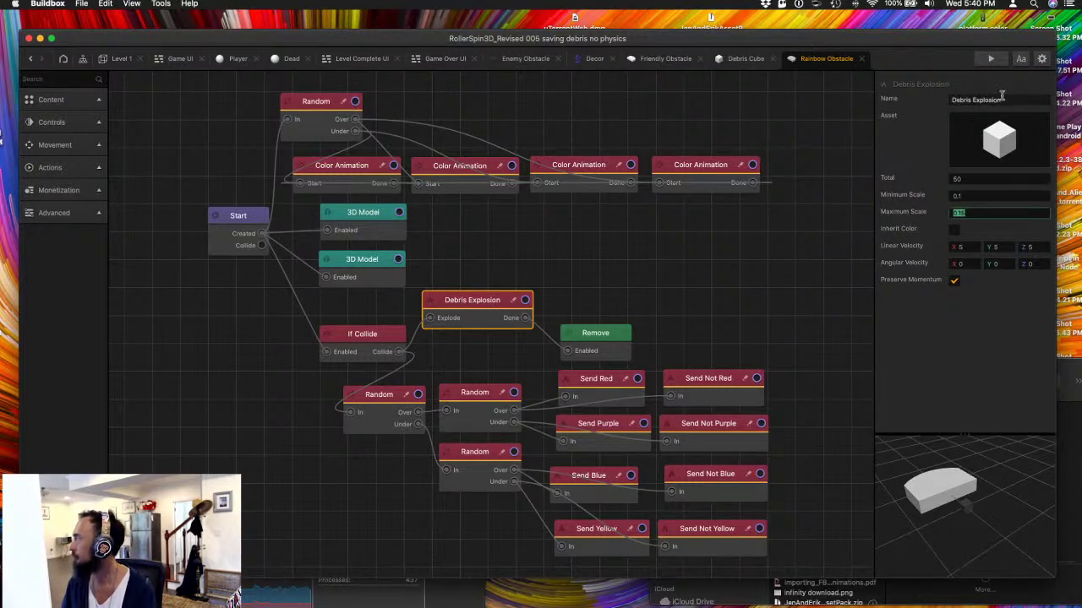
left_click(990, 58)
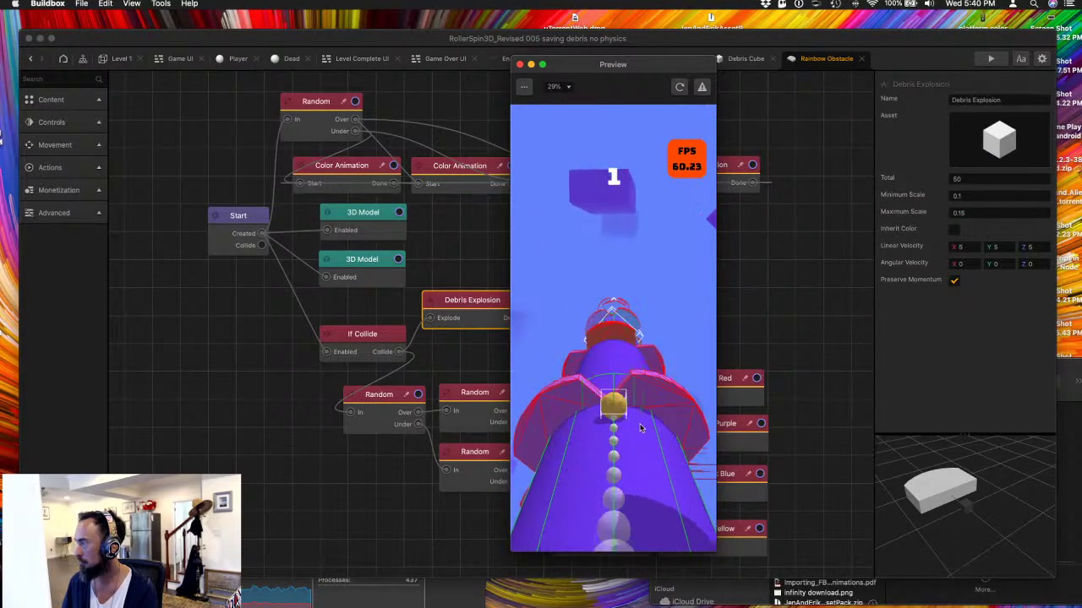
left_click(519, 65)
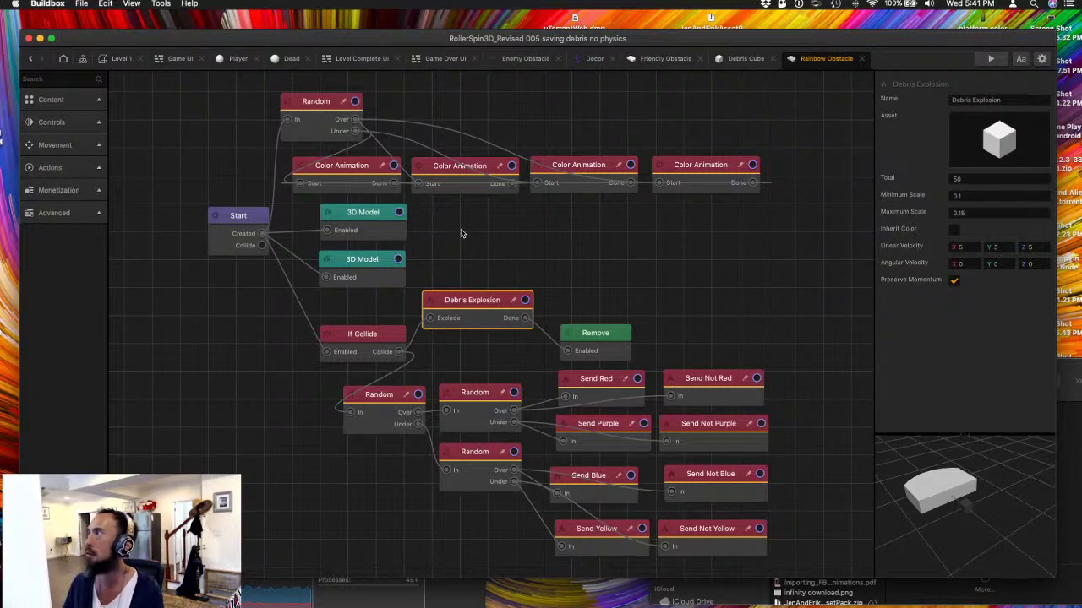
- Review the settings of the Player's lower If Collide node and playtest the game
left_click(235, 59)
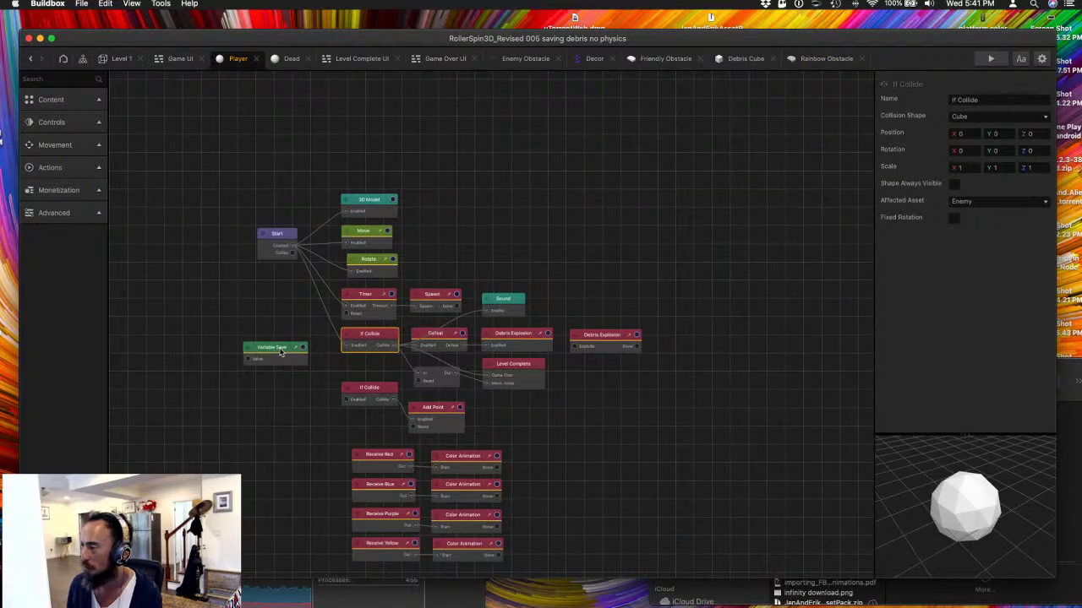
left_click_drag(377, 391, 374, 386)
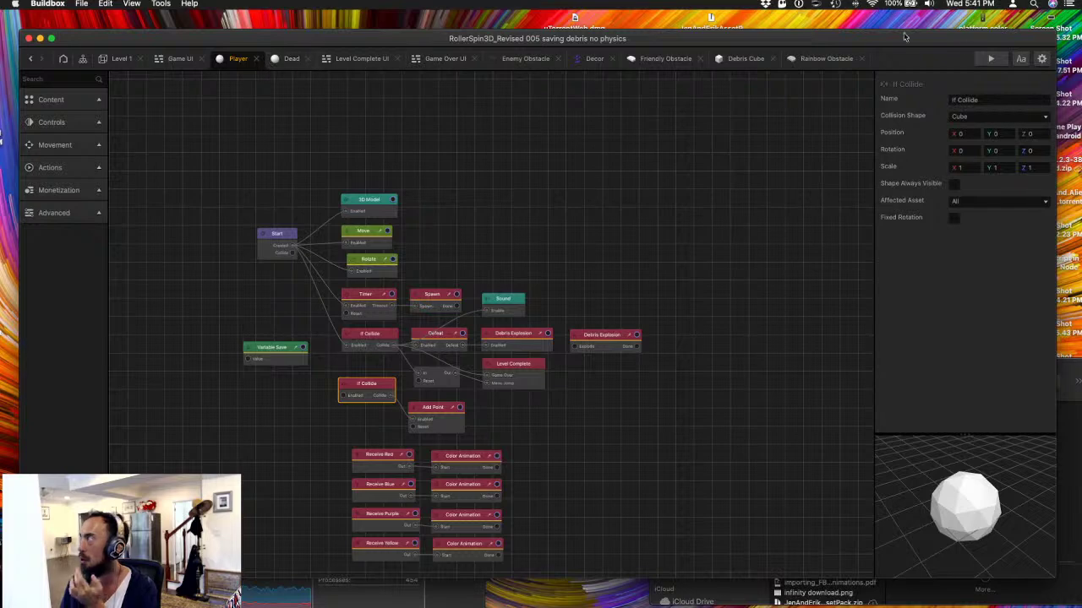
left_click(990, 58)
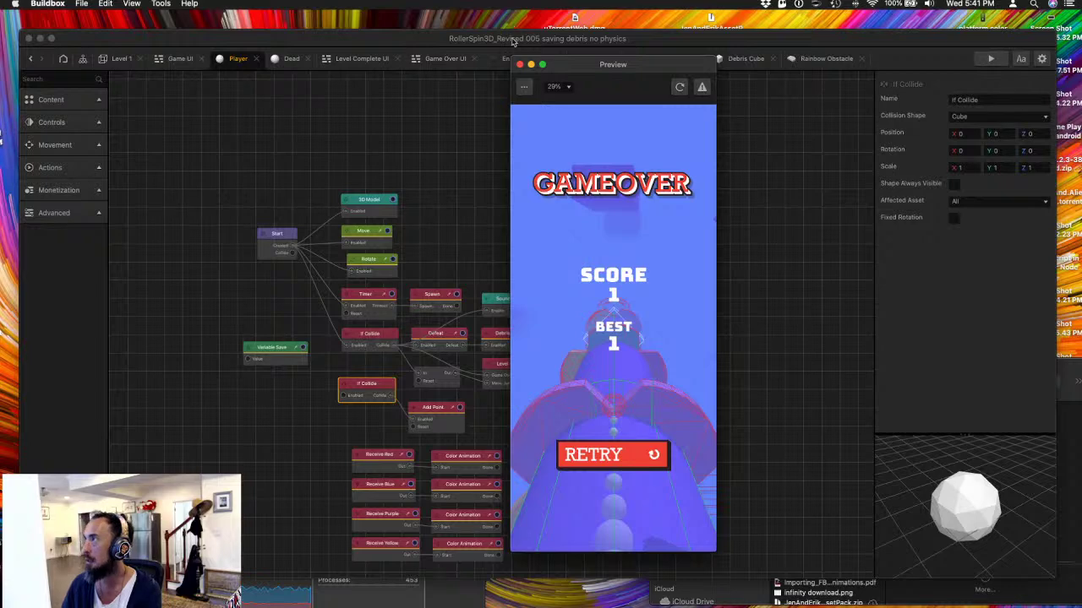
left_click(519, 65)
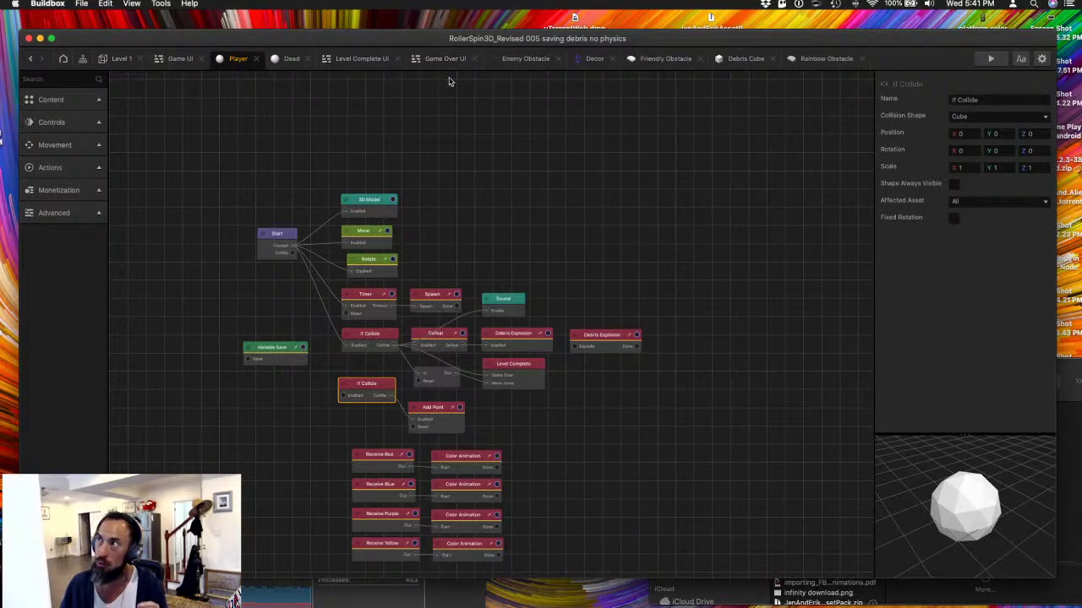
- Connect the Rainbow Obstacle's If Collide node directly to Remove, bypassing Debris Explosion, and playtest the game
left_click(731, 64)
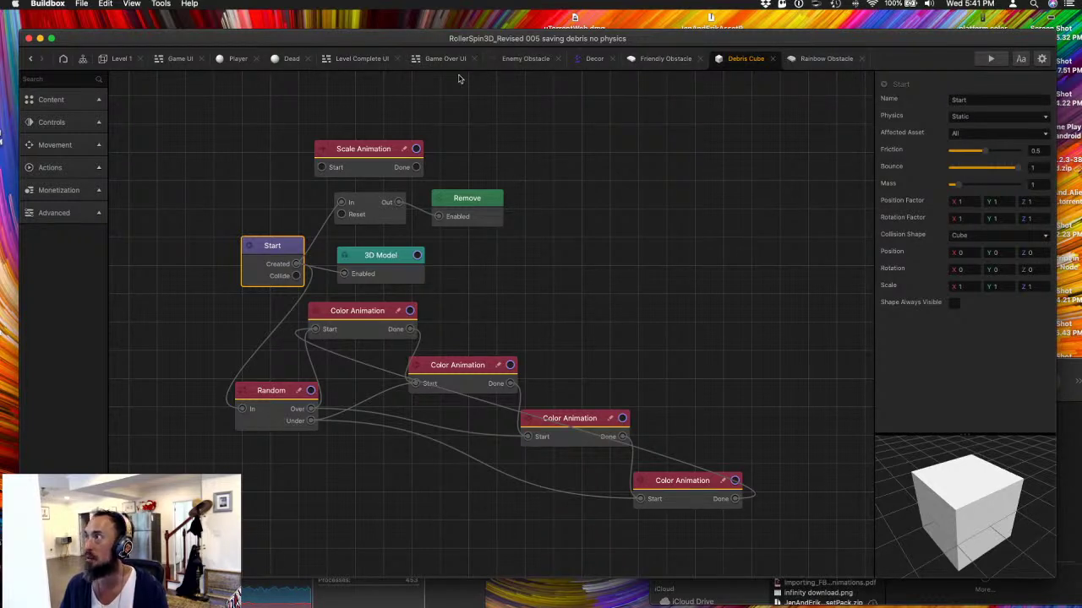
left_click(821, 58)
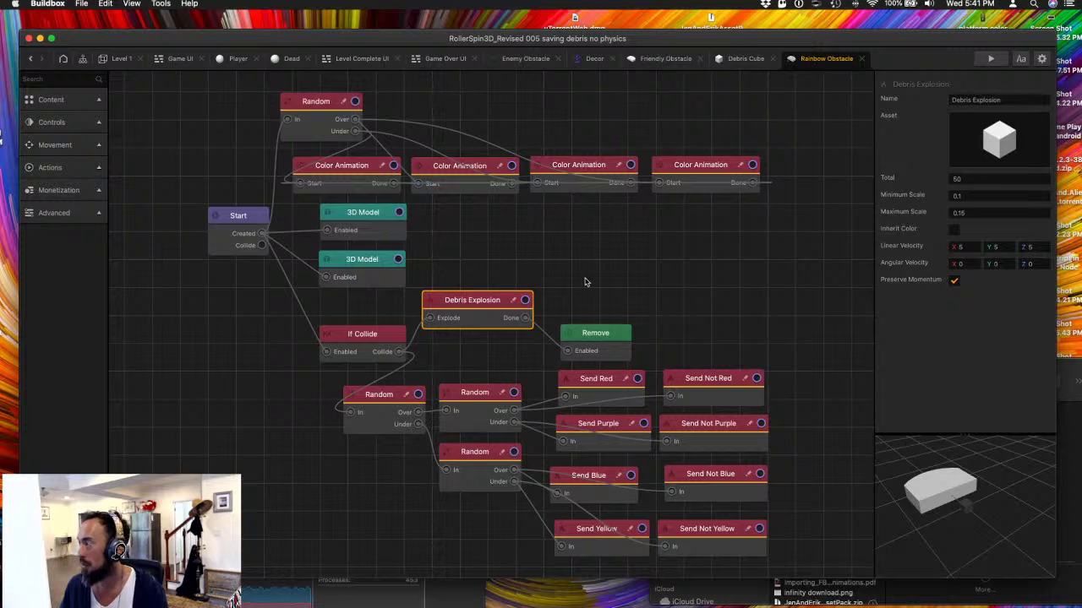
left_click_drag(425, 333, 566, 351)
left_click(991, 58)
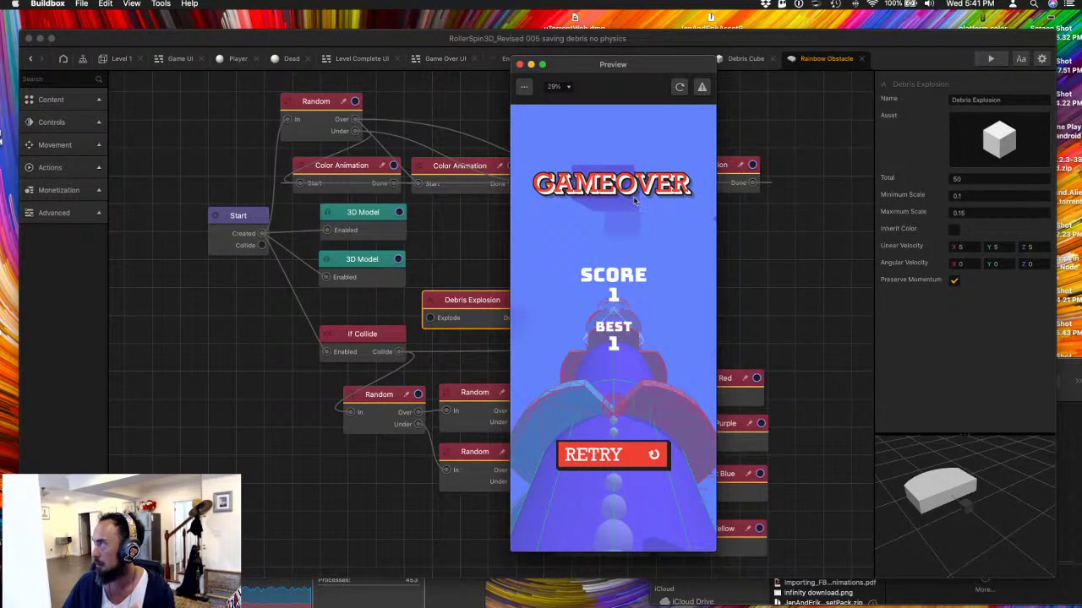
left_click(678, 88)
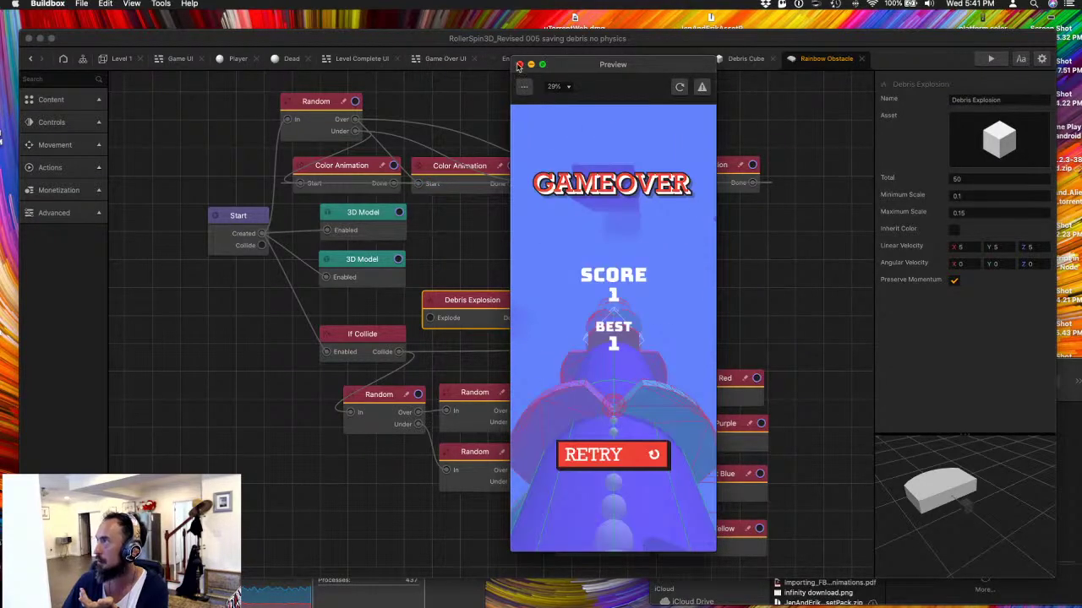
left_click(519, 65)
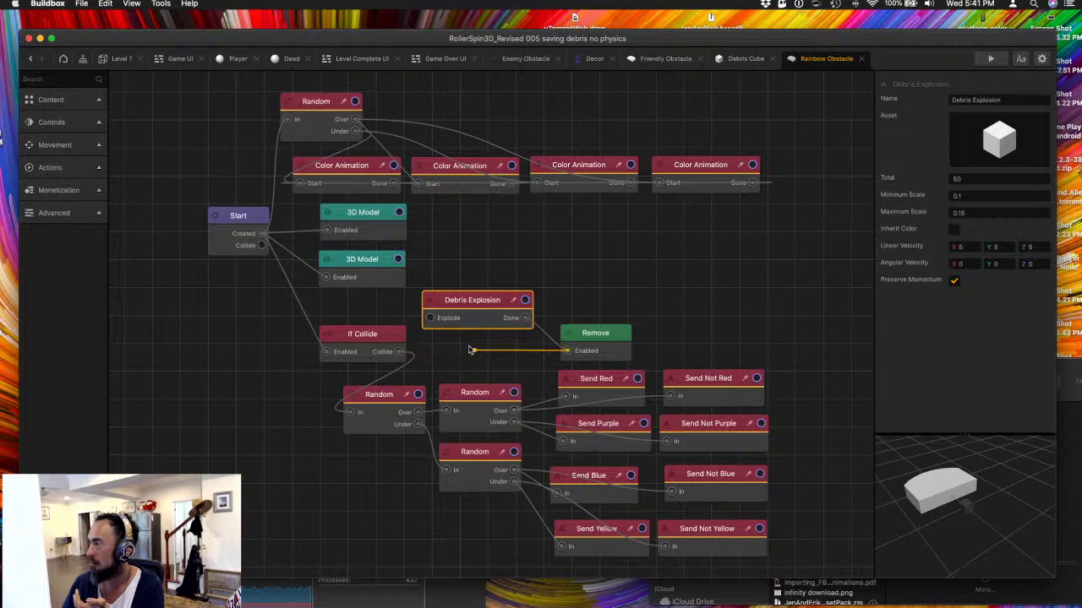
- Reconnect the Rainbow Obstacle's If Collide output to Debris Explosion instead of Remove and playtest the game
left_click(399, 354)
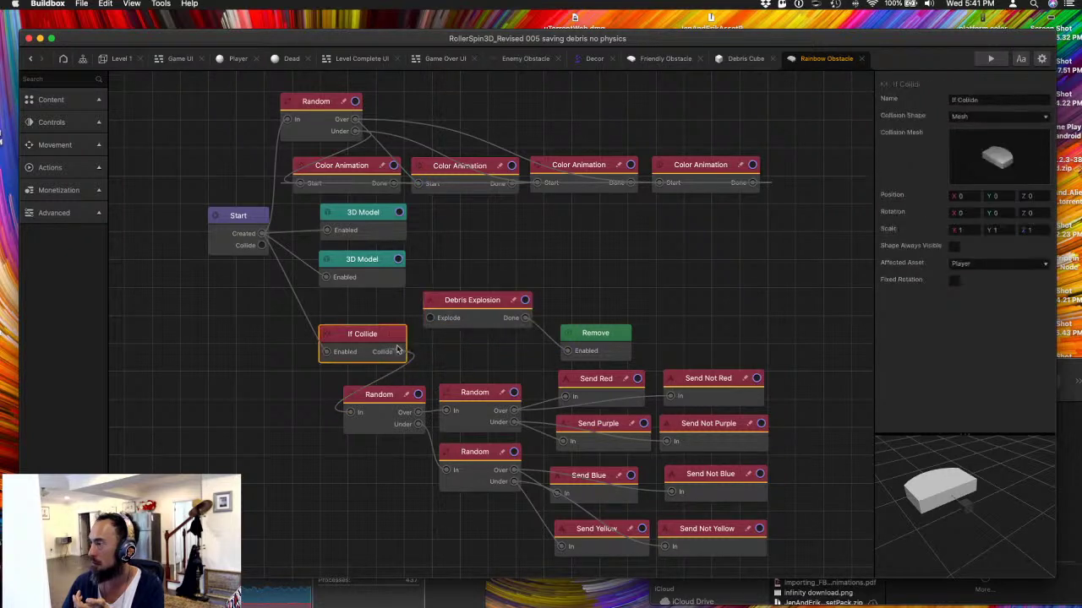
left_click(457, 299)
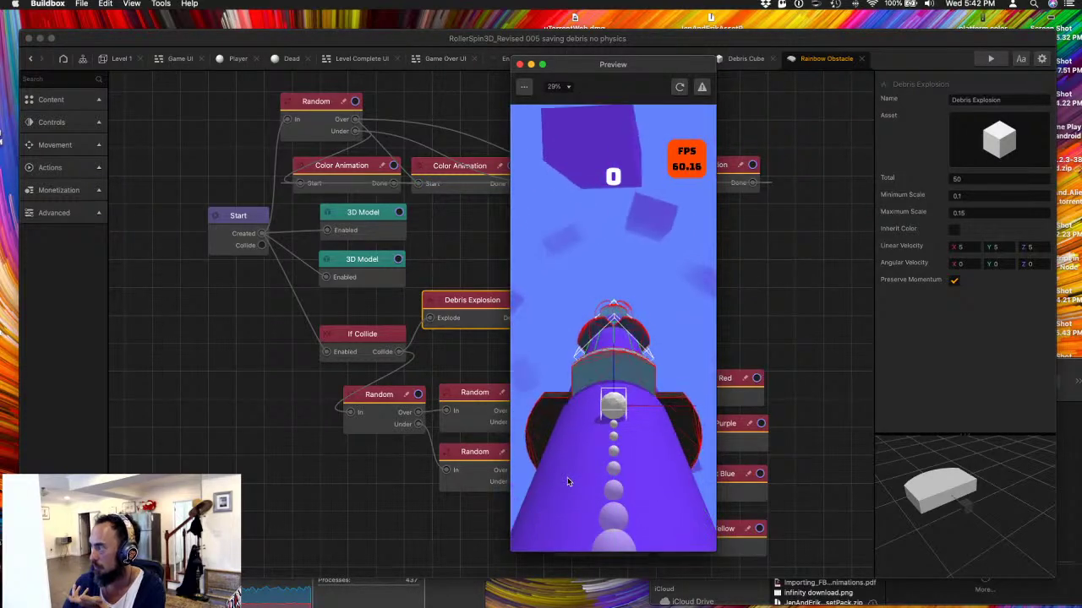
left_click(519, 64)
- Set the Friendly Obstacle's Debris Explosion to Minimum Scale 1 and Maximum Scale 5, and playtest the game
left_click(737, 60)
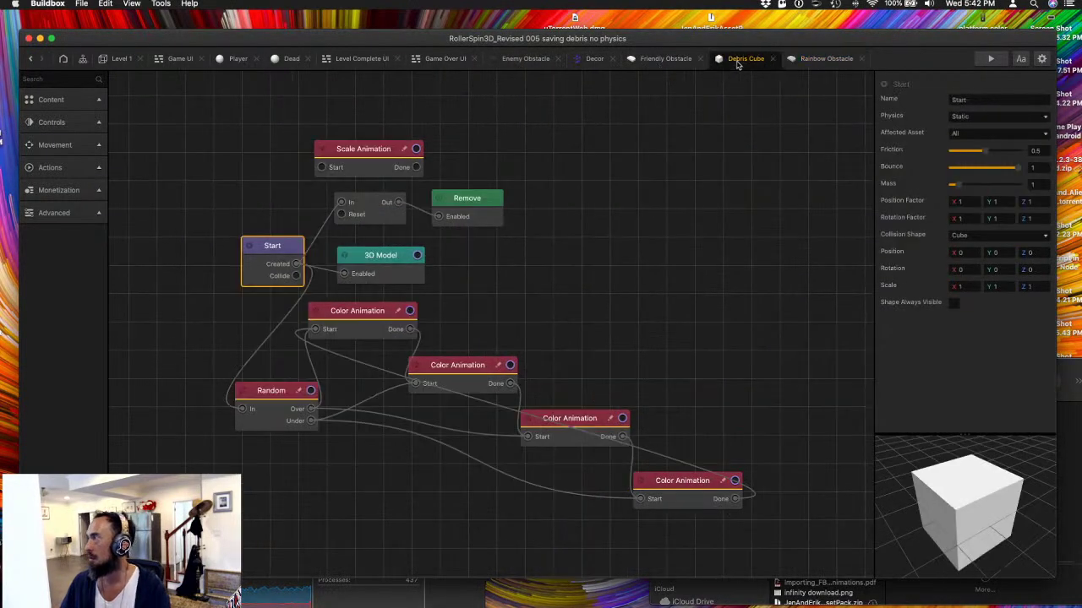
left_click(673, 60)
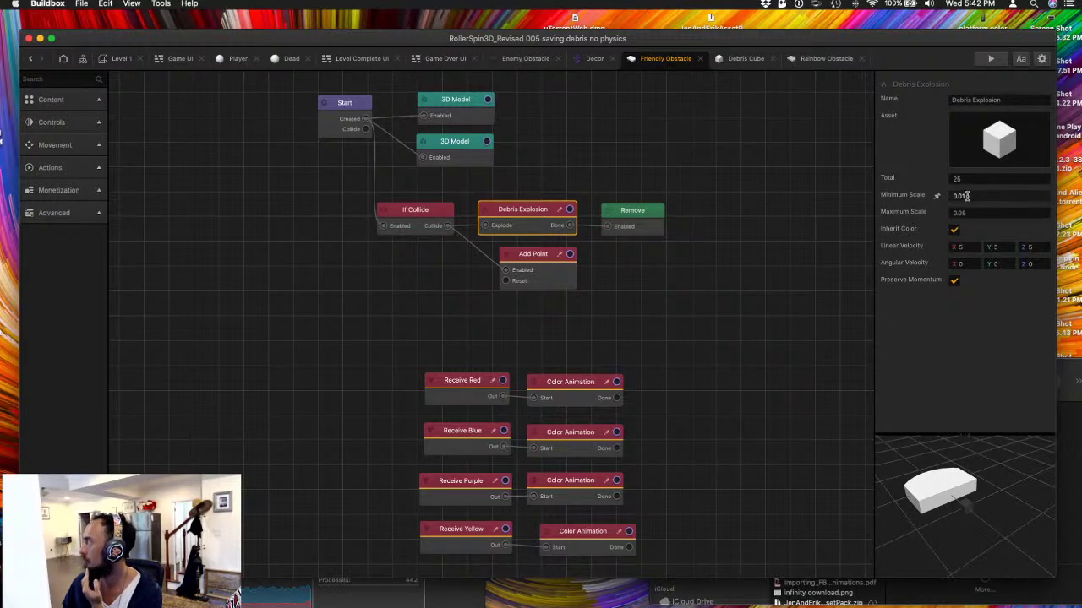
left_click(962, 195)
type("1")
key("Tab")
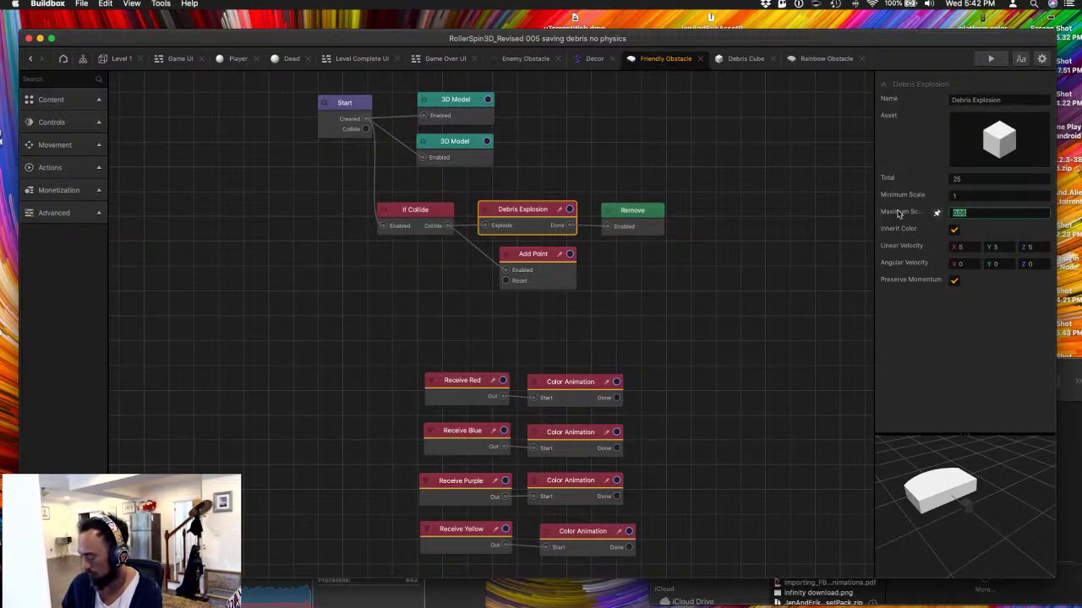
left_click(958, 196)
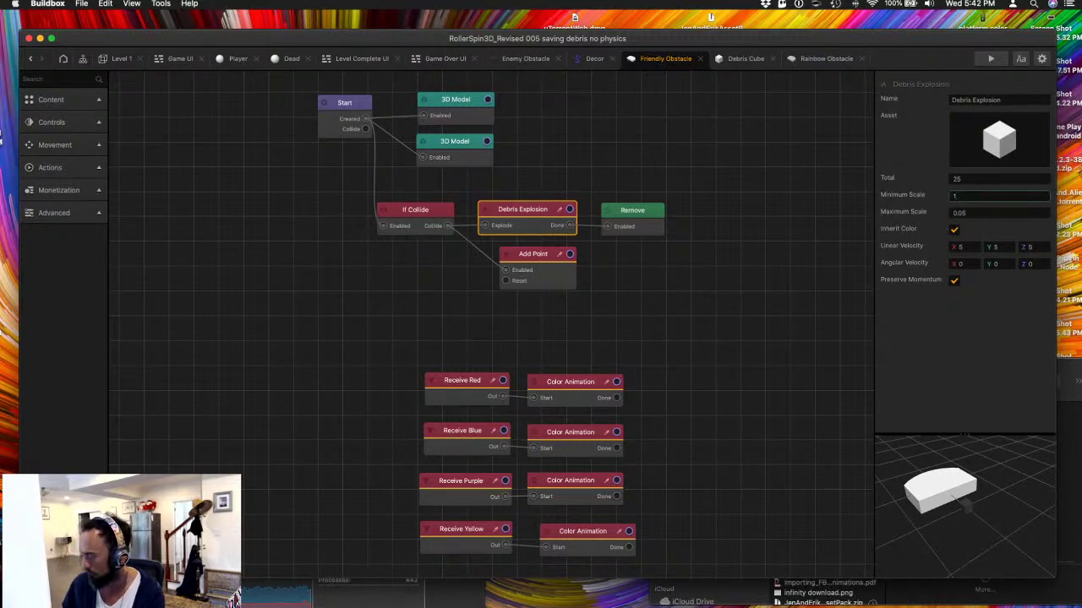
key("BackSpace")
type("0.01")
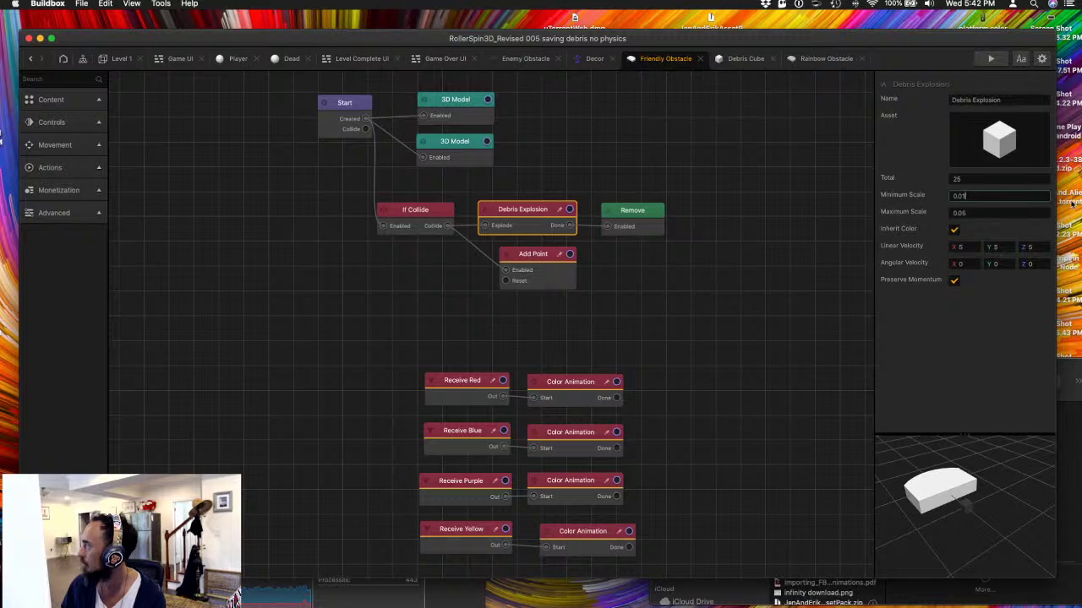
key("Tab")
type("5")
key("Return")
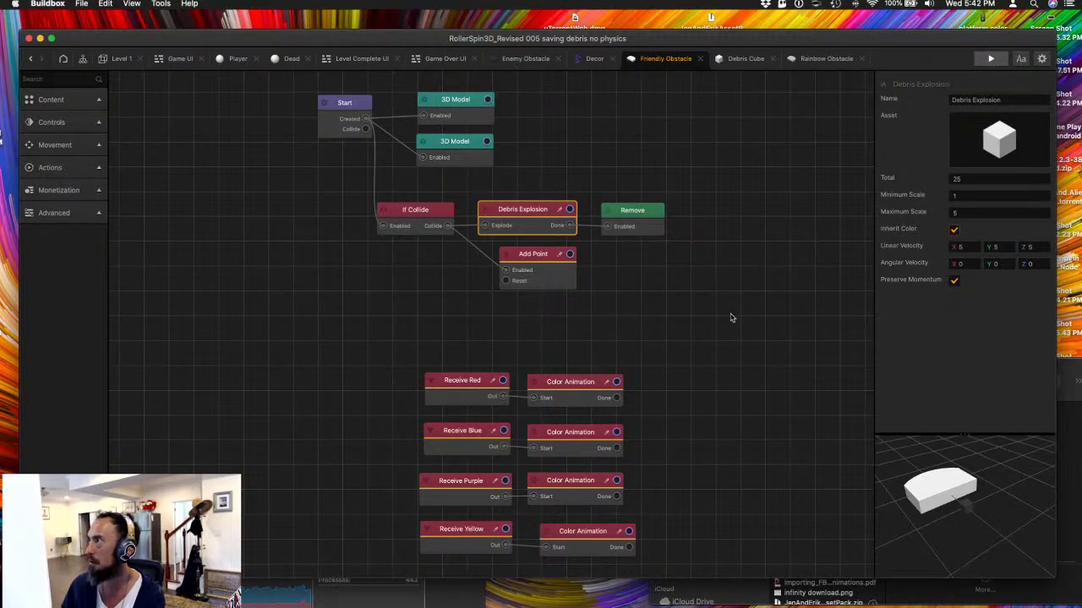
key("super+r")
left_click_drag(613, 440, 510, 431)
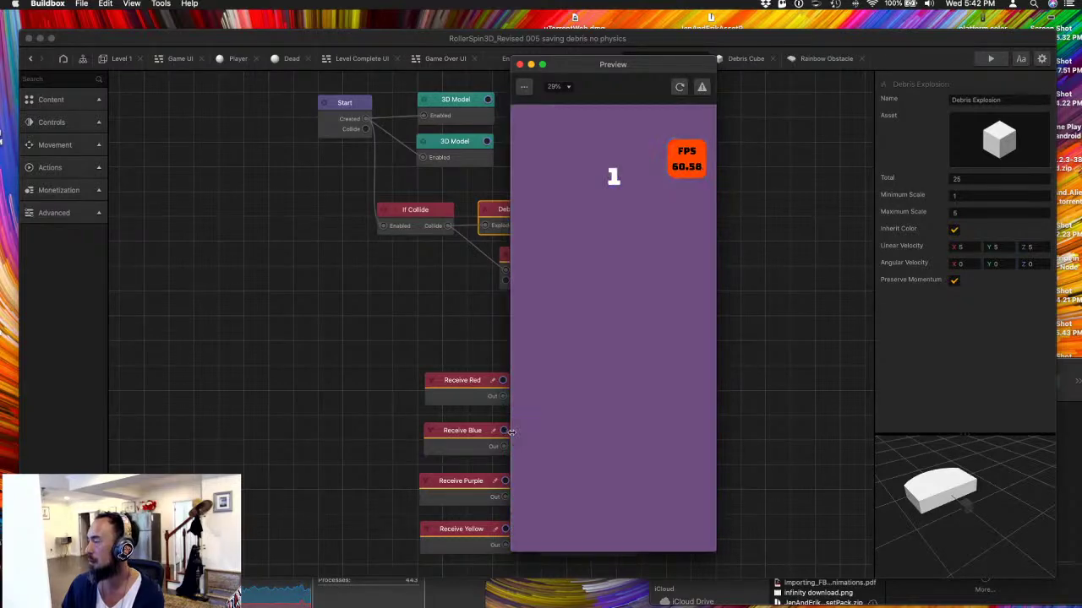
left_click(520, 65)
- Set the Friendly Obstacle's Debris Explosion to Minimum Scale 0.01 and Maximum Scale 0.05, and playtest the game
left_click(987, 195)
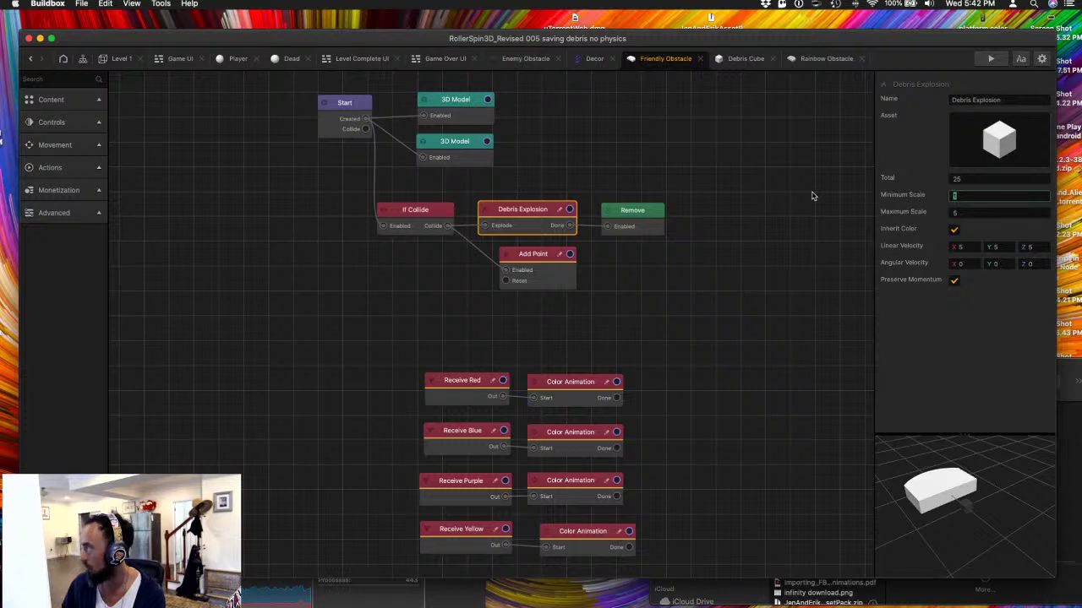
type("0.01")
left_click(991, 59)
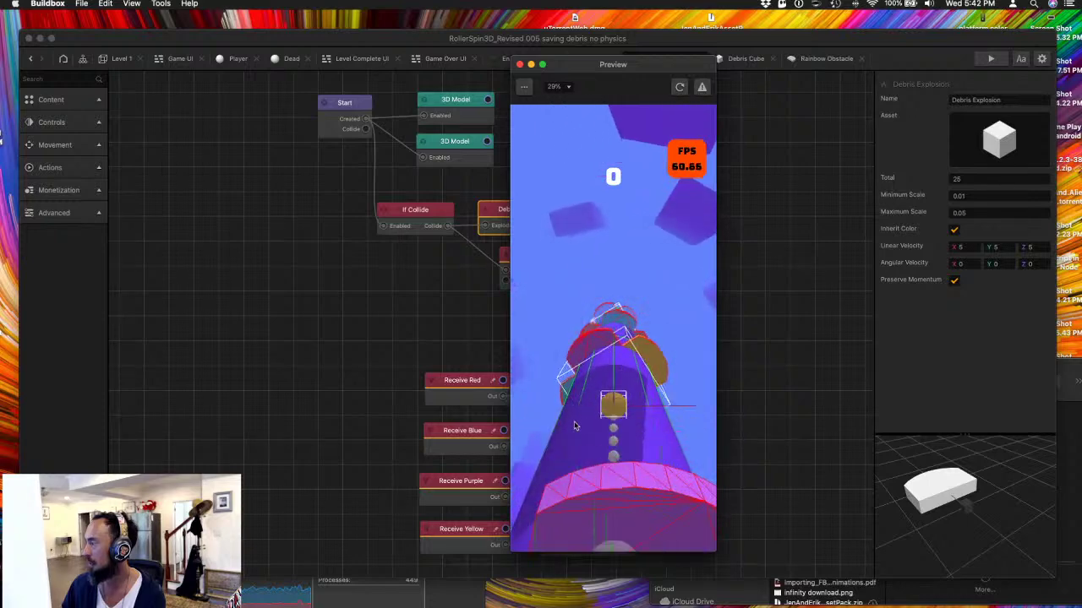
- Set the Friendly Obstacle's Debris Explosion to Minimum Scale 0.5 and Maximum Scale 1, and replay the preview
left_click(1001, 196)
type("0.5")
left_click(959, 213)
type("1")
key("Return")
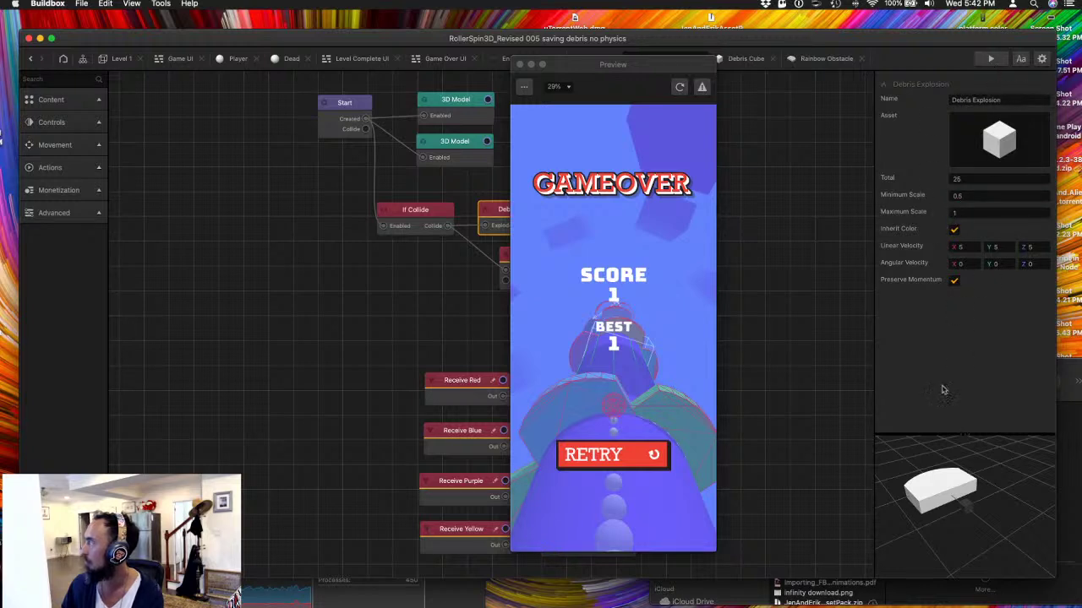
left_click(679, 87)
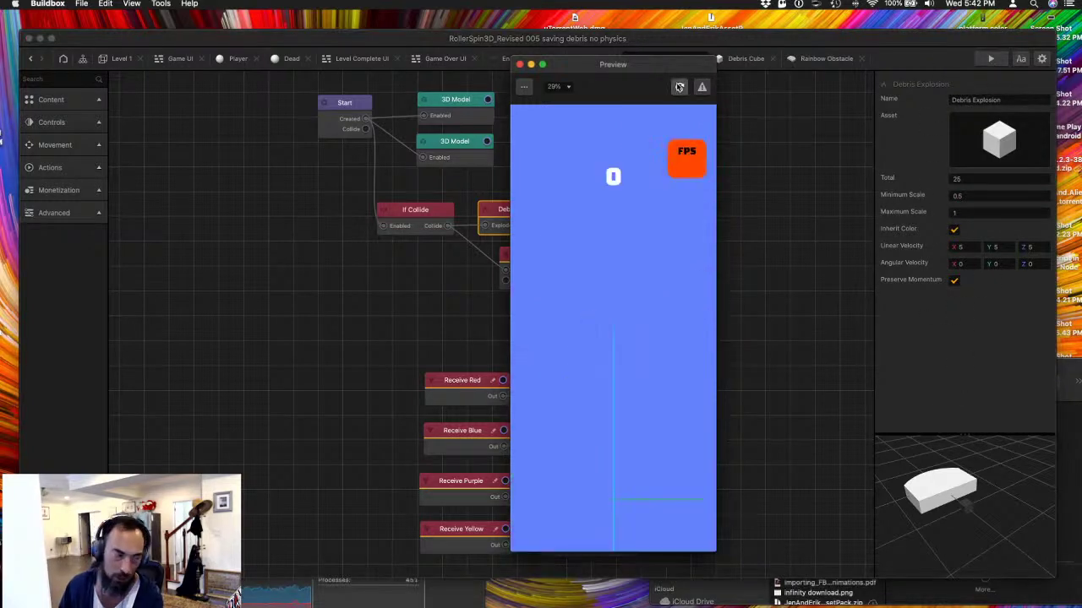
left_click_drag(653, 278, 458, 370)
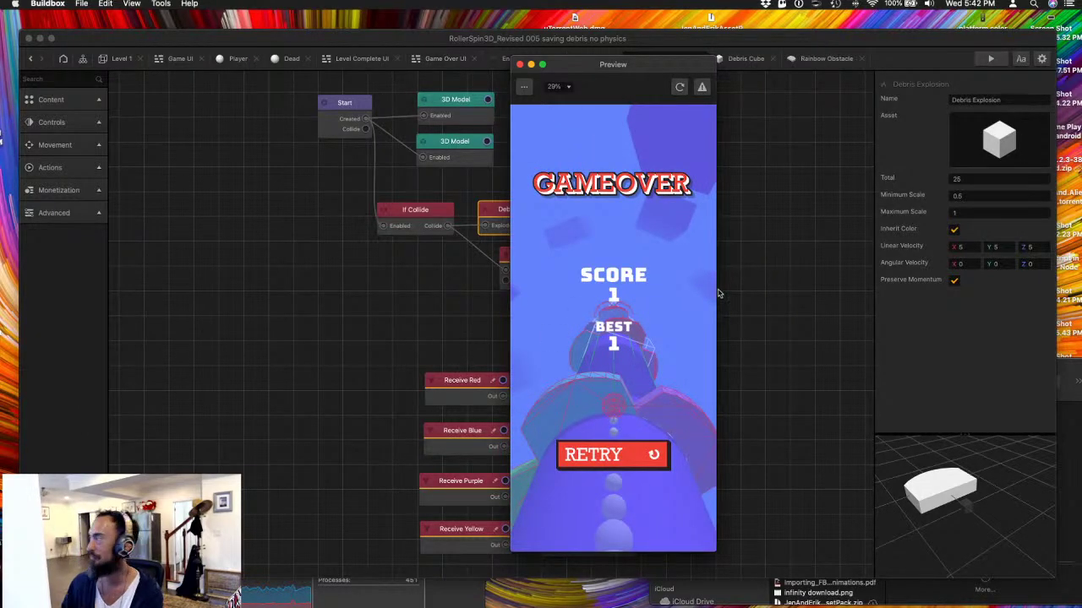
- Set the Friendly Obstacle's Debris Explosion to Minimum Scale 0.15 and Maximum Scale 0.5, and playtest the game in a fresh preview
left_click(959, 197)
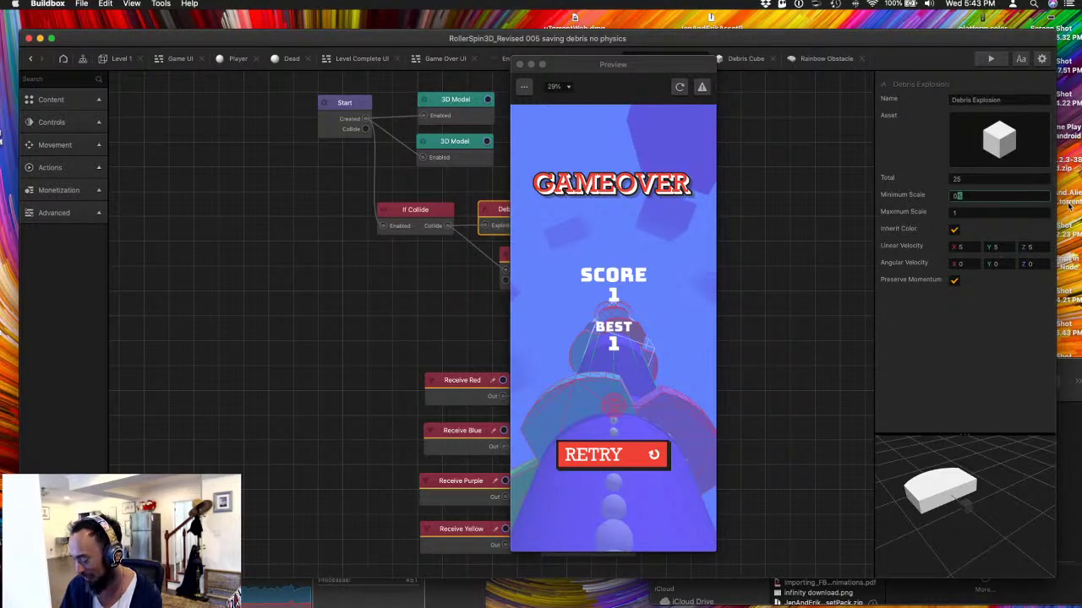
type(".1")
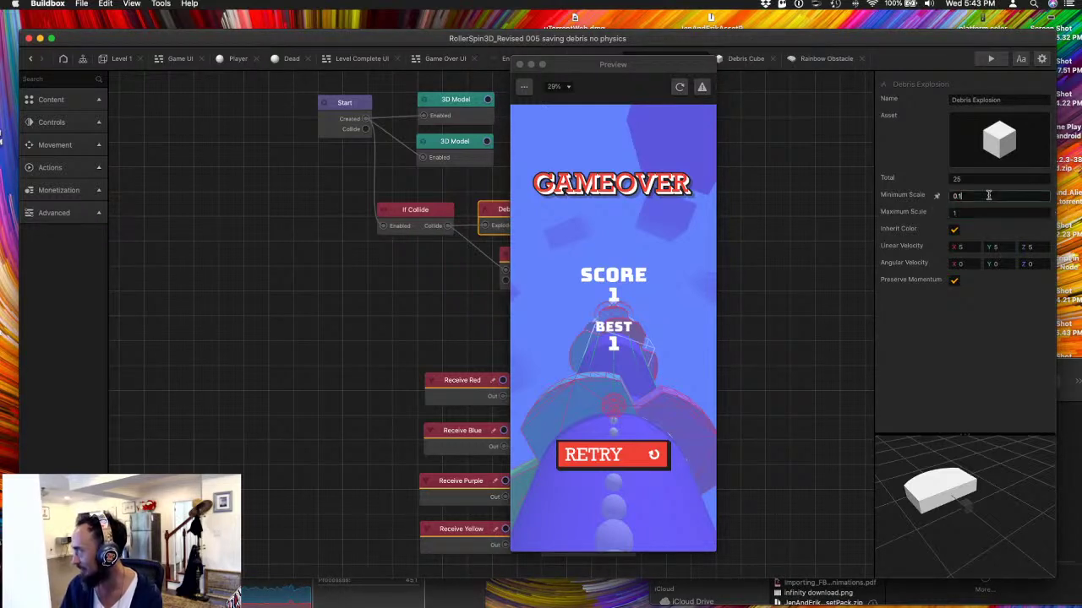
type("5")
key("Tab")
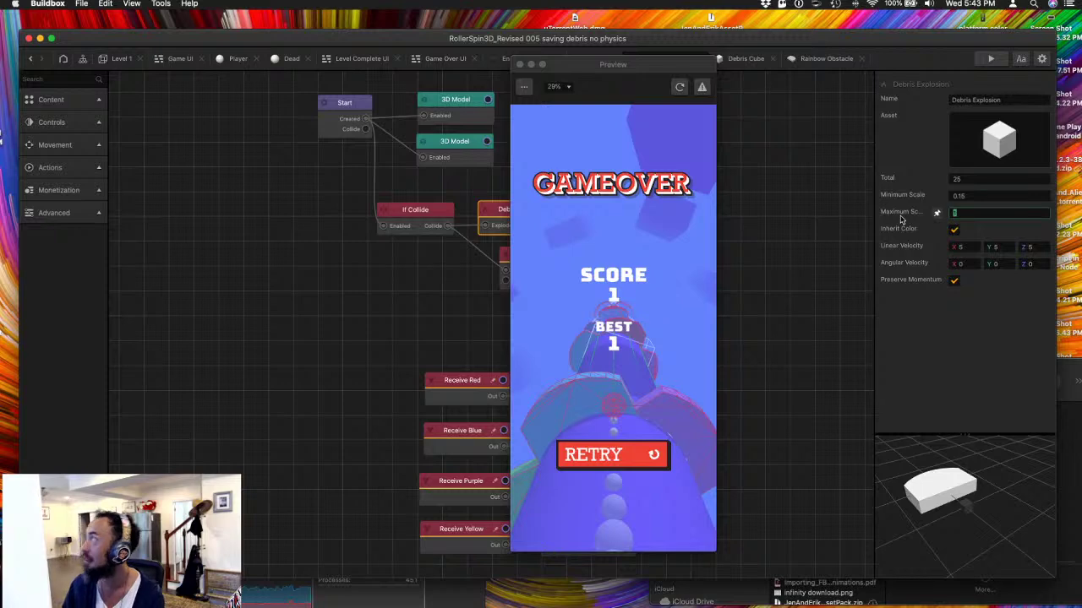
key("Return")
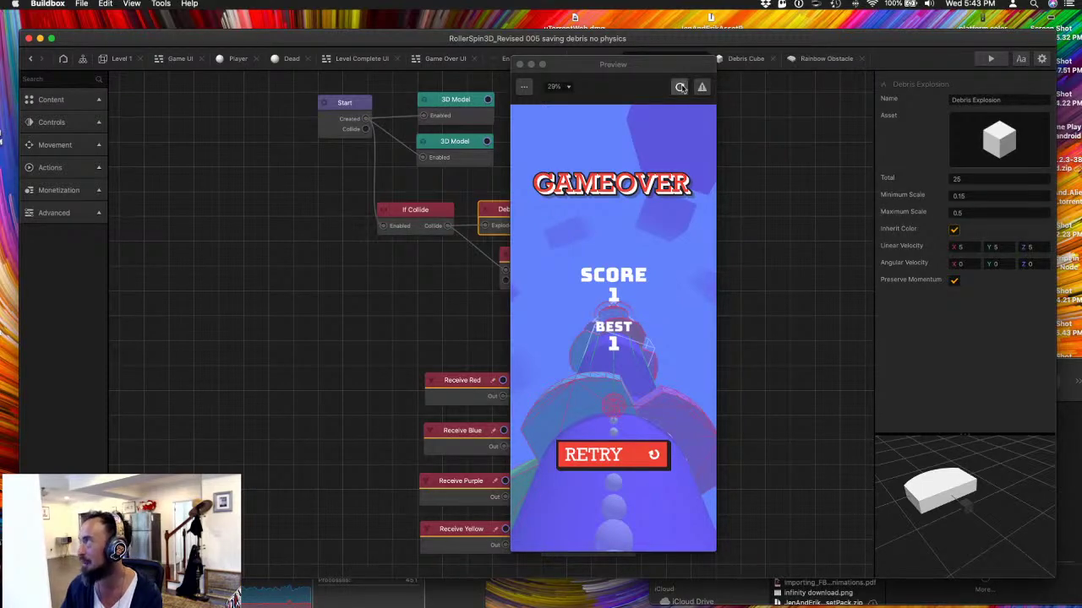
left_click_drag(616, 74, 843, 161)
left_click_drag(716, 149, 717, 143)
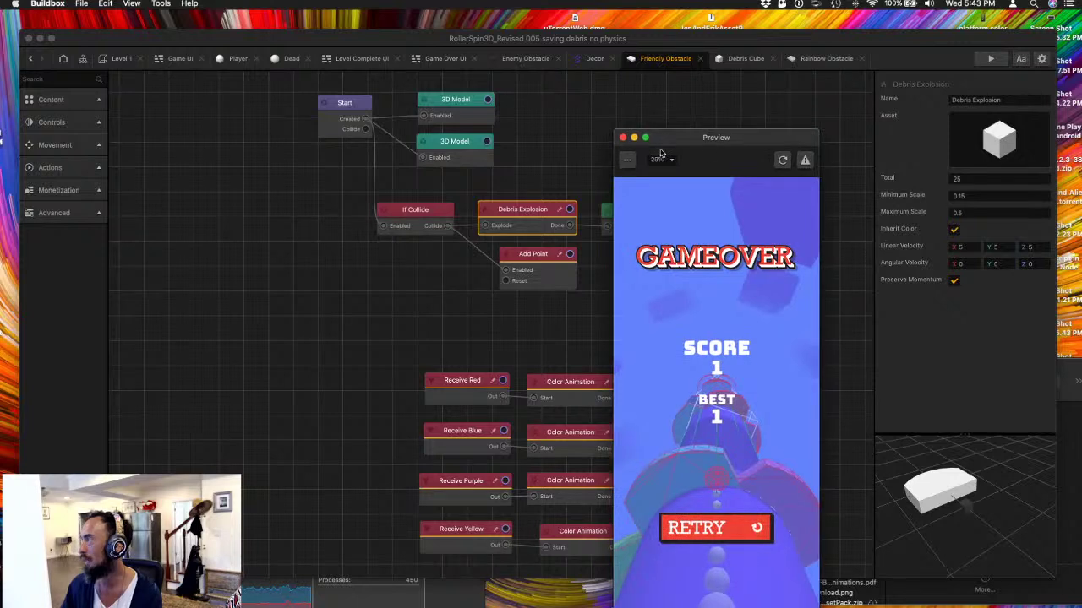
left_click(623, 137)
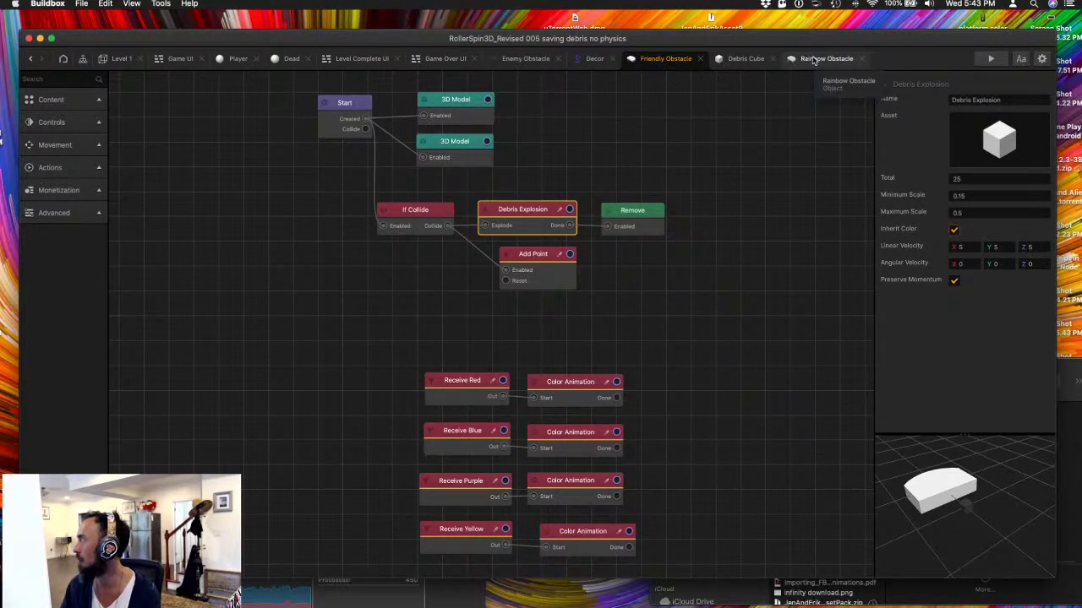
left_click(990, 59)
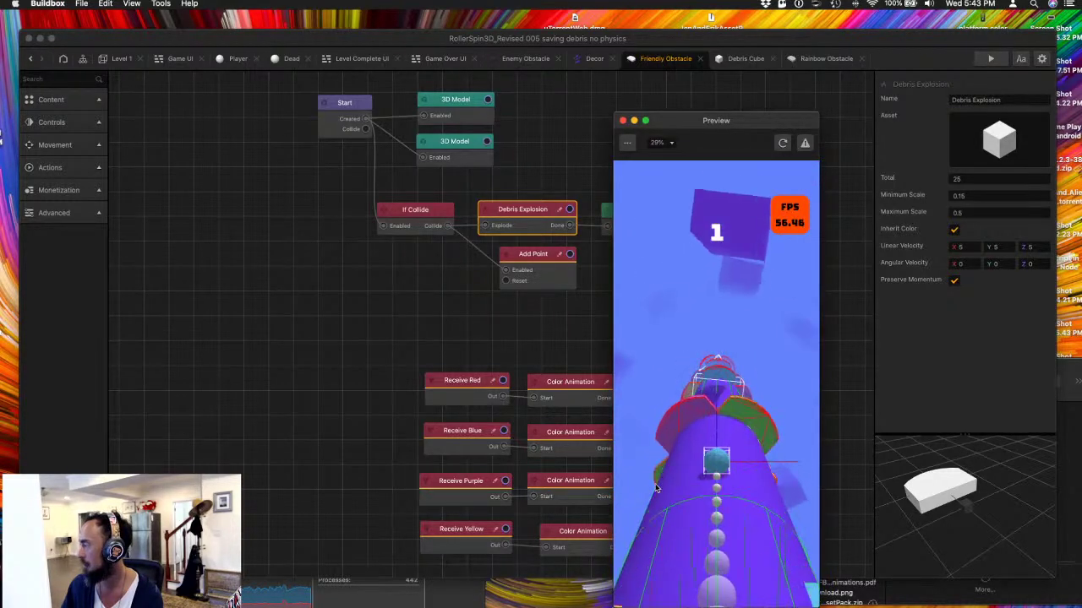
left_click(622, 120)
- Set the Physics of the Friendly Obstacle's Start node to Dynamic and its Affected Asset to None
left_click(343, 123)
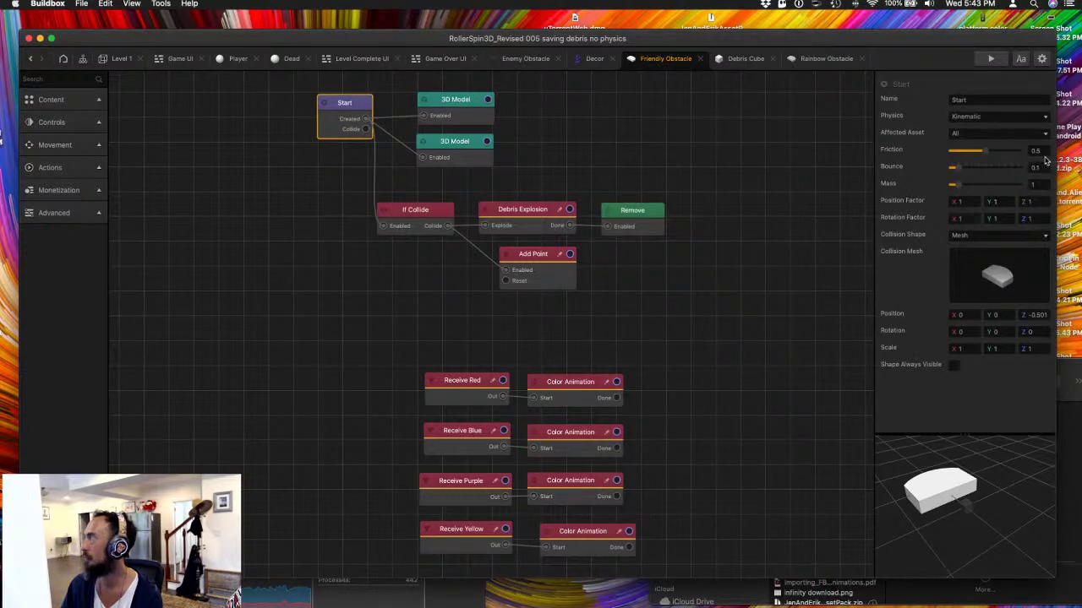
scroll(625, 186, "up", 2)
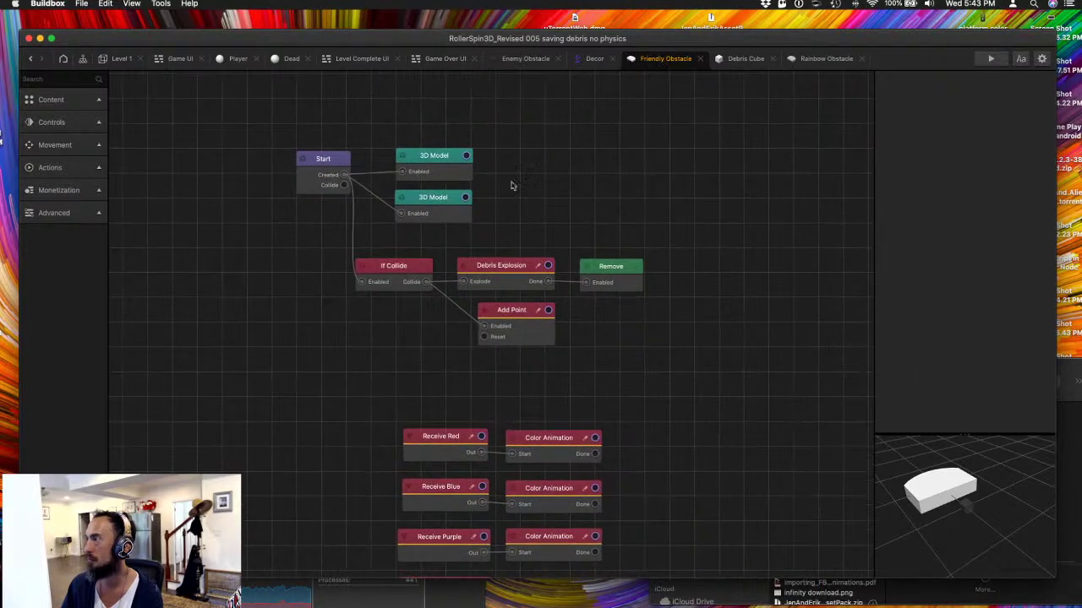
left_click(968, 115)
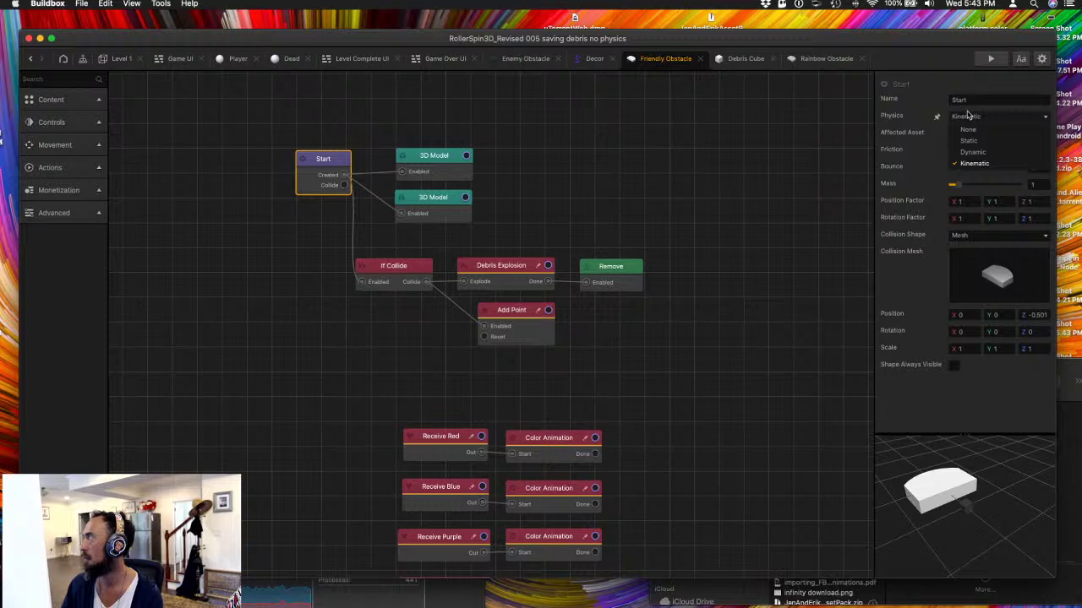
left_click(972, 152)
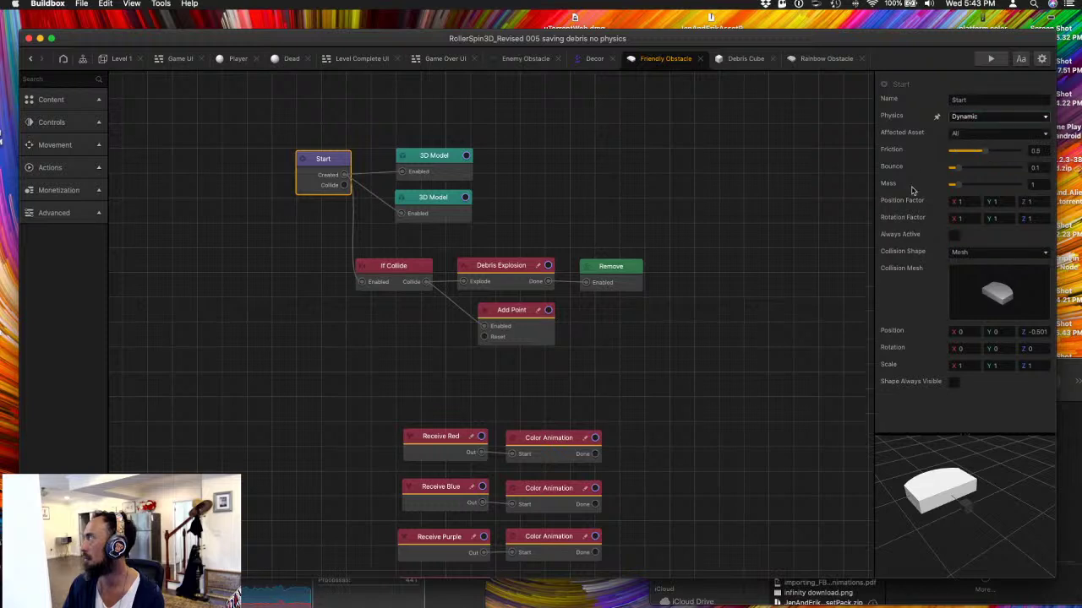
left_click(968, 134)
left_click(968, 147)
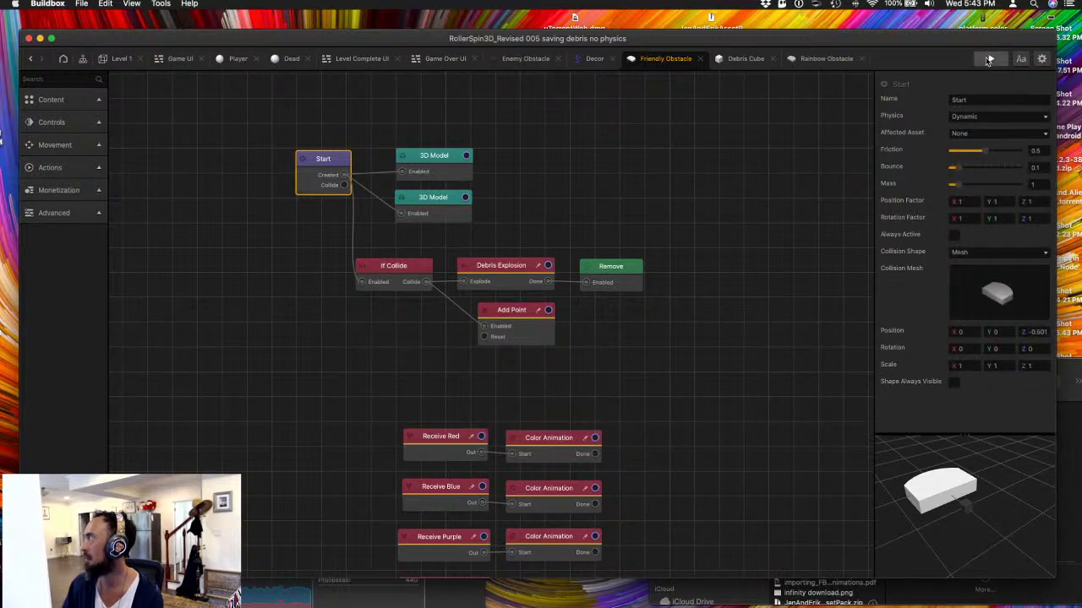
- Playtest the game twice and set the Physics of the Friendly Obstacle's Start node back to Kinematic
left_click(988, 59)
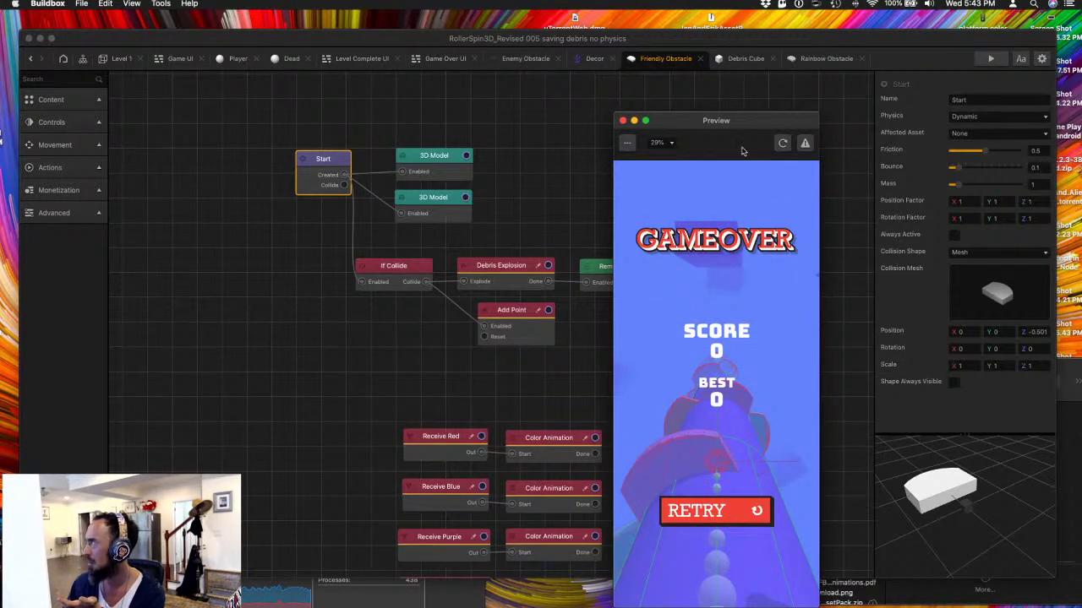
left_click(781, 143)
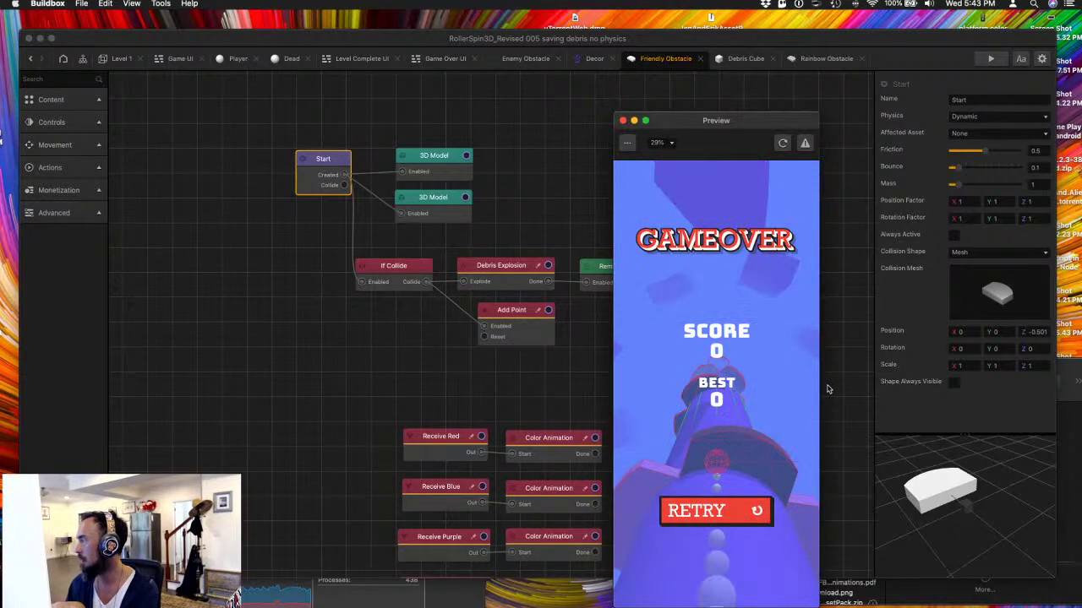
left_click(622, 120)
left_click(1029, 118)
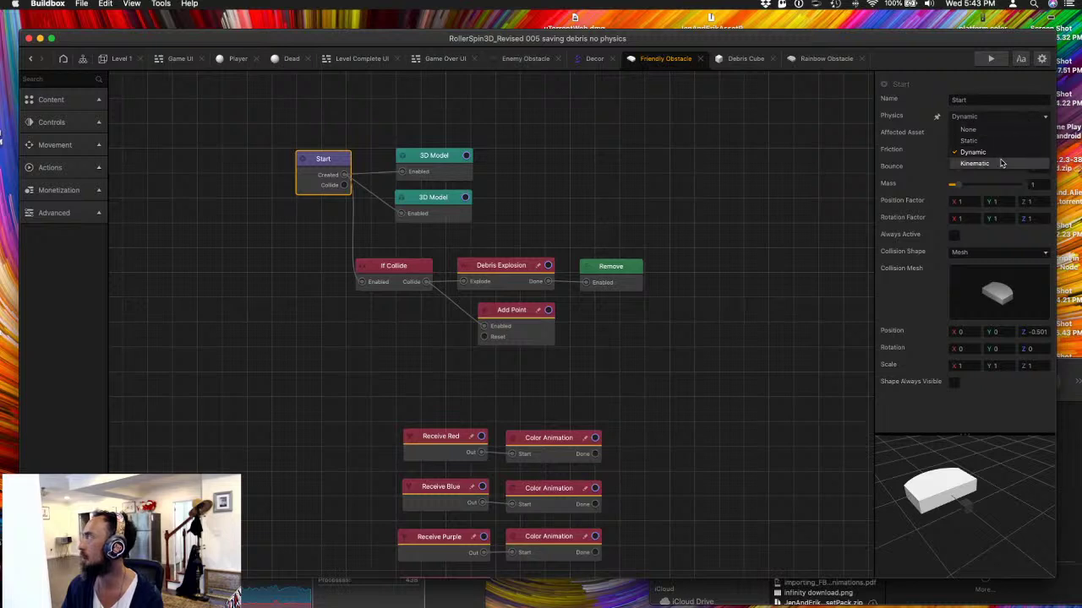
left_click(971, 162)
- Set the Debris Cube's Start node to Dynamic Physics with Affected Asset None, and playtest the game
left_click(736, 59)
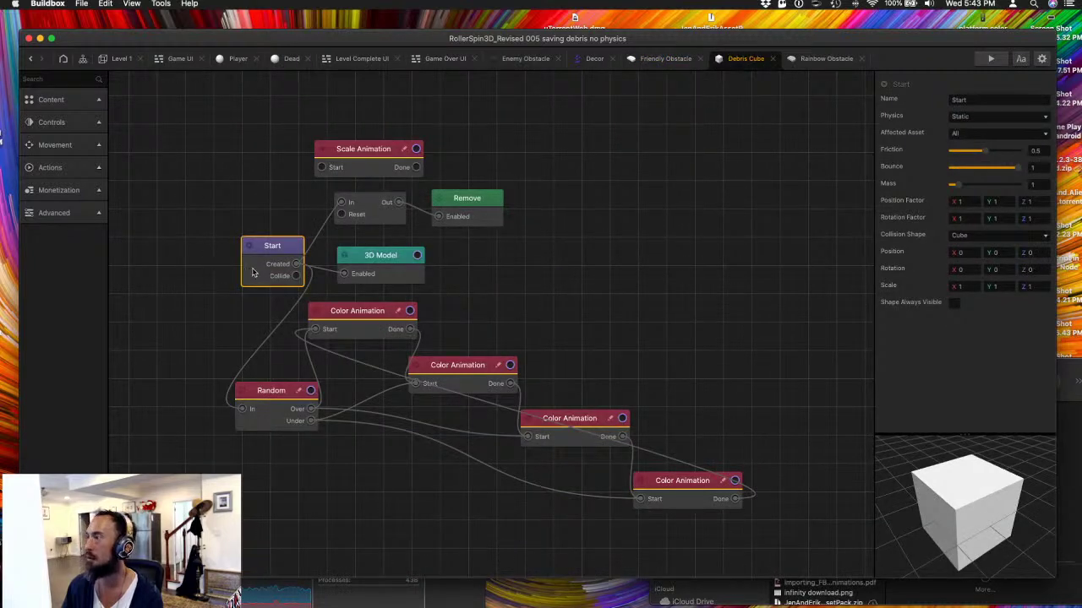
left_click(968, 116)
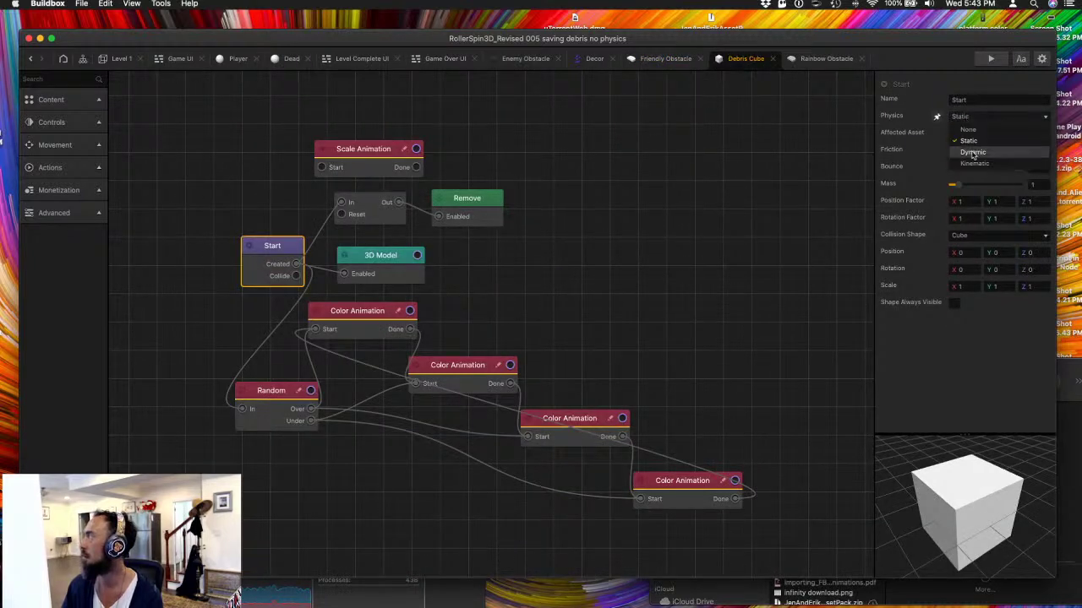
left_click(976, 139)
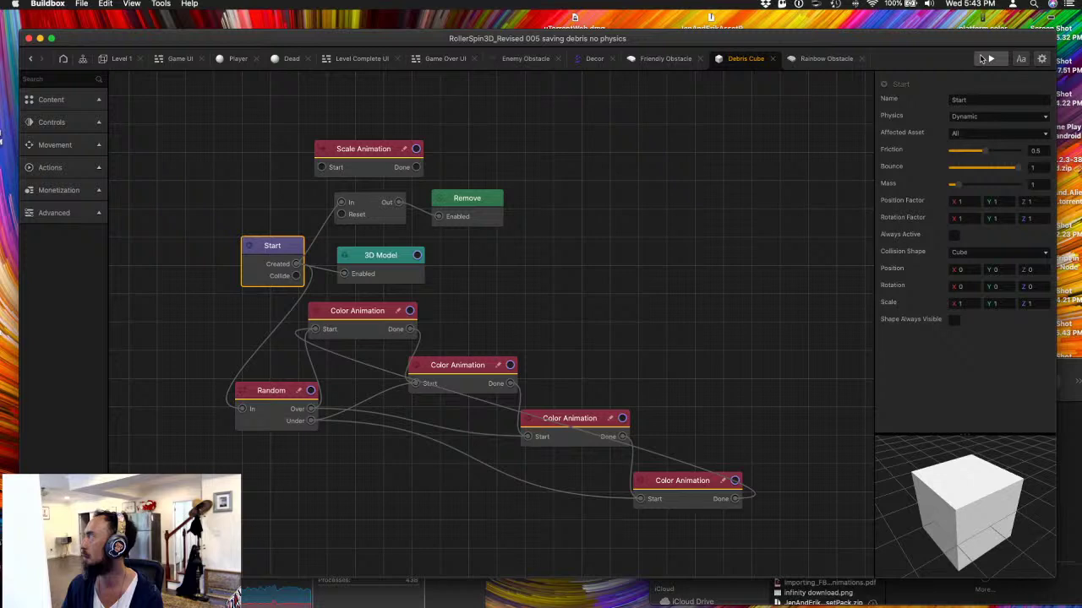
left_click(963, 133)
left_click(968, 147)
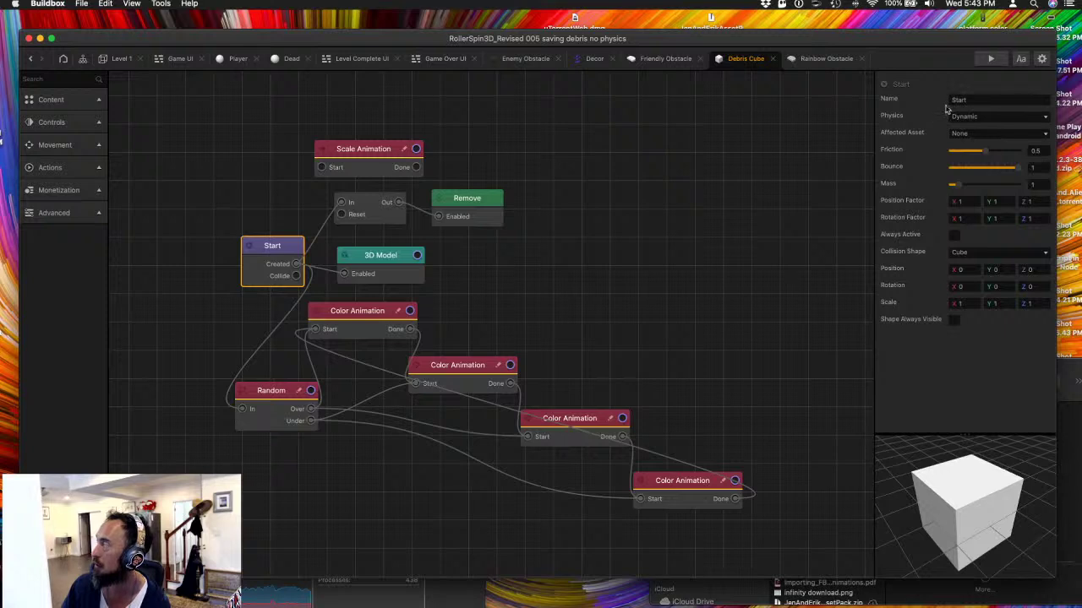
left_click(991, 58)
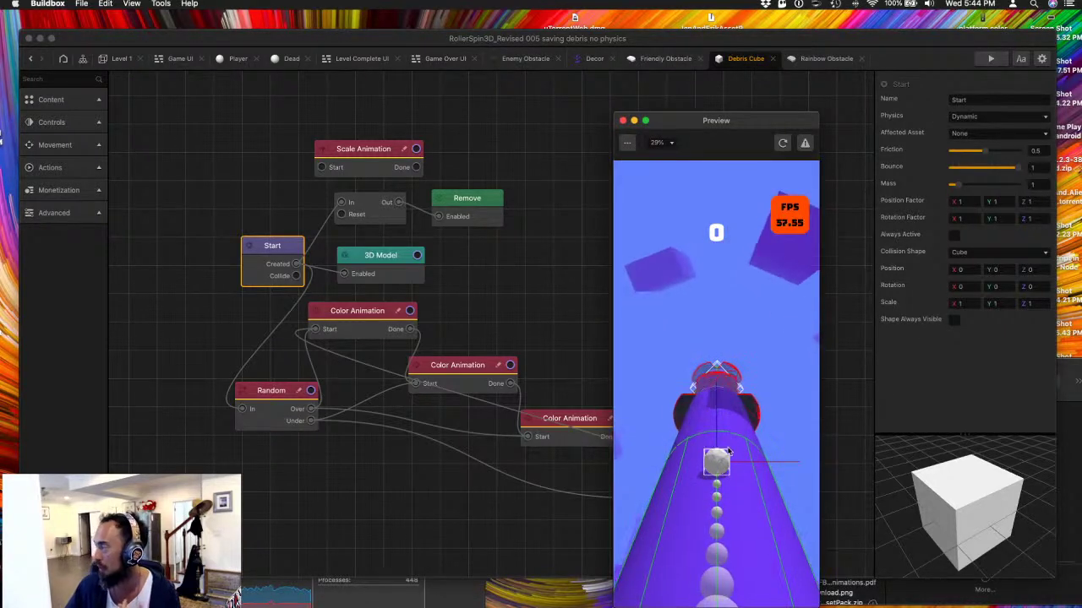
left_click_drag(714, 473, 640, 465)
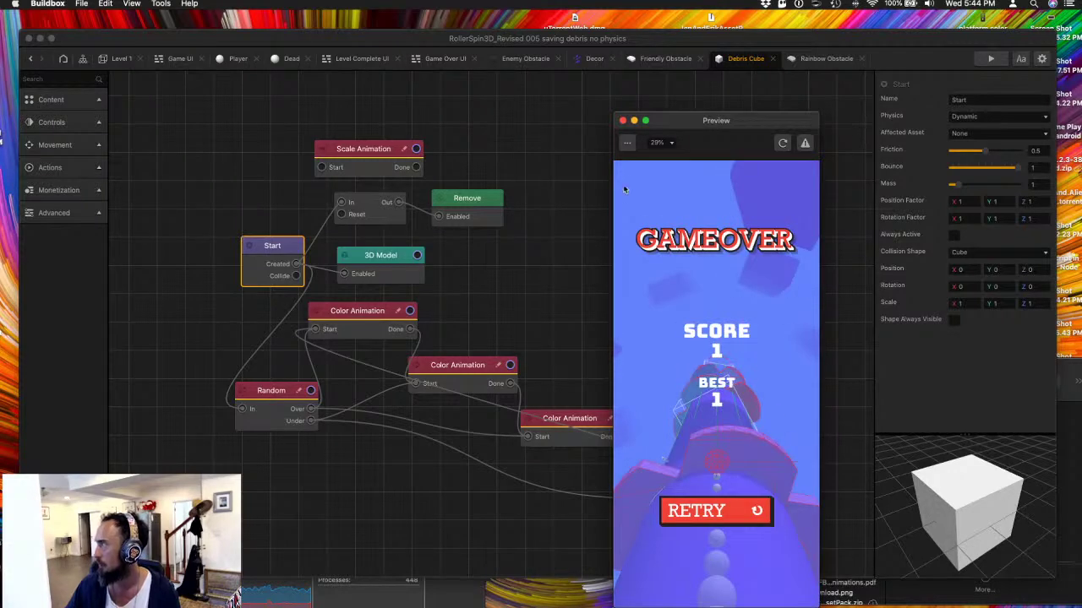
left_click(623, 121)
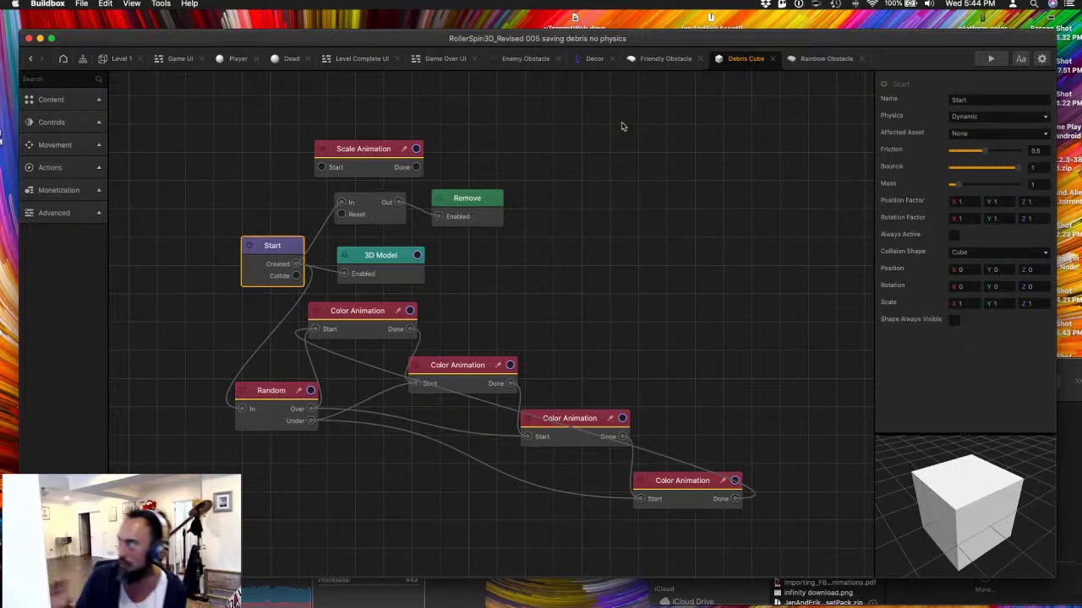
left_click(583, 270)
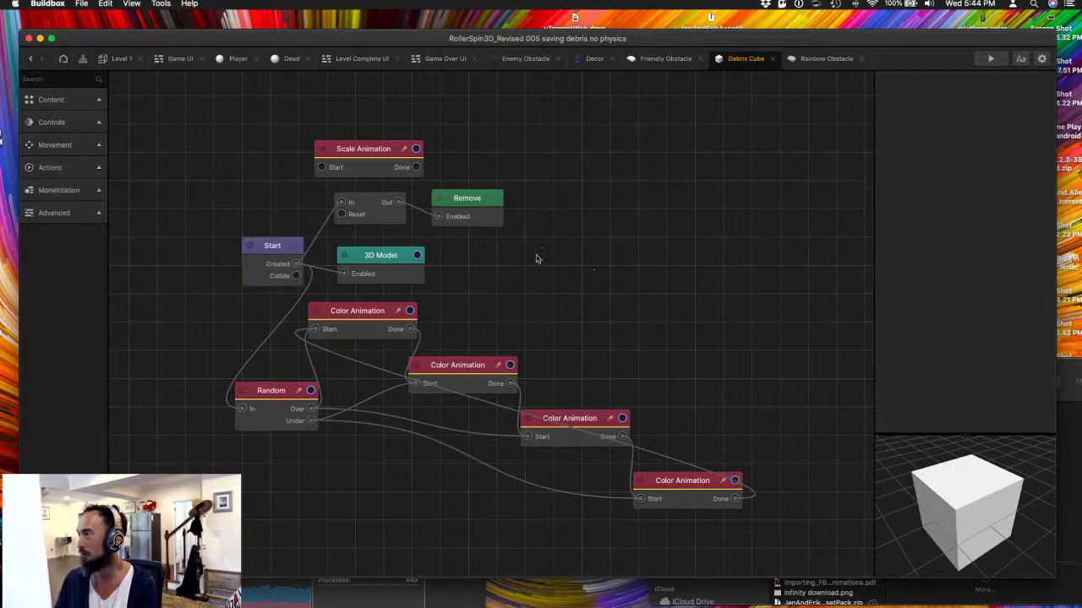
- Review the Debris Cube's Start node settings and the Player's Debris Explosion settings, and open the Dead asset
left_click(274, 250)
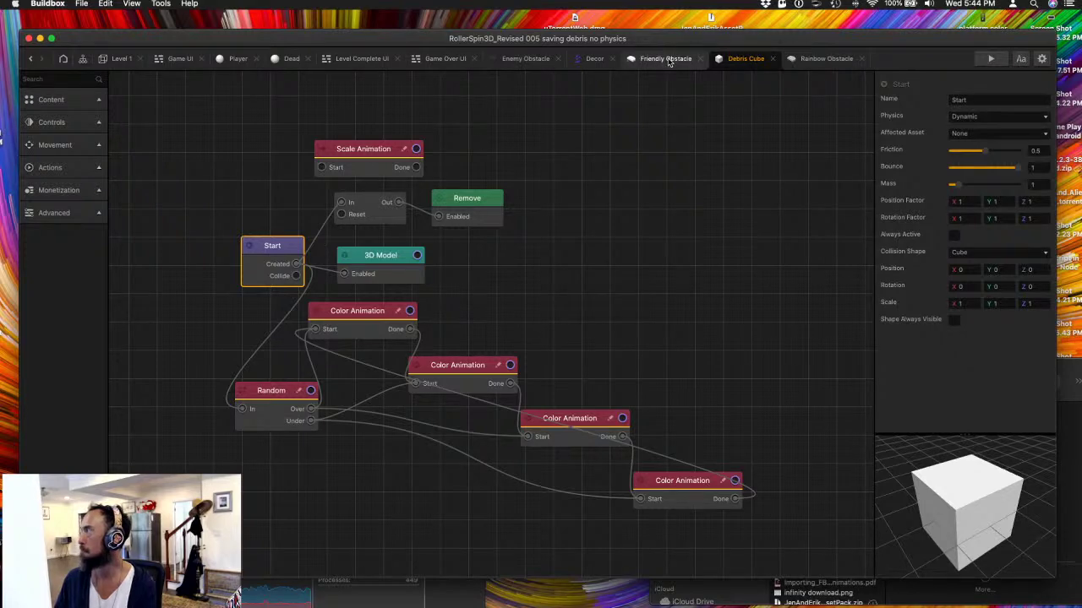
left_click(824, 58)
left_click(744, 58)
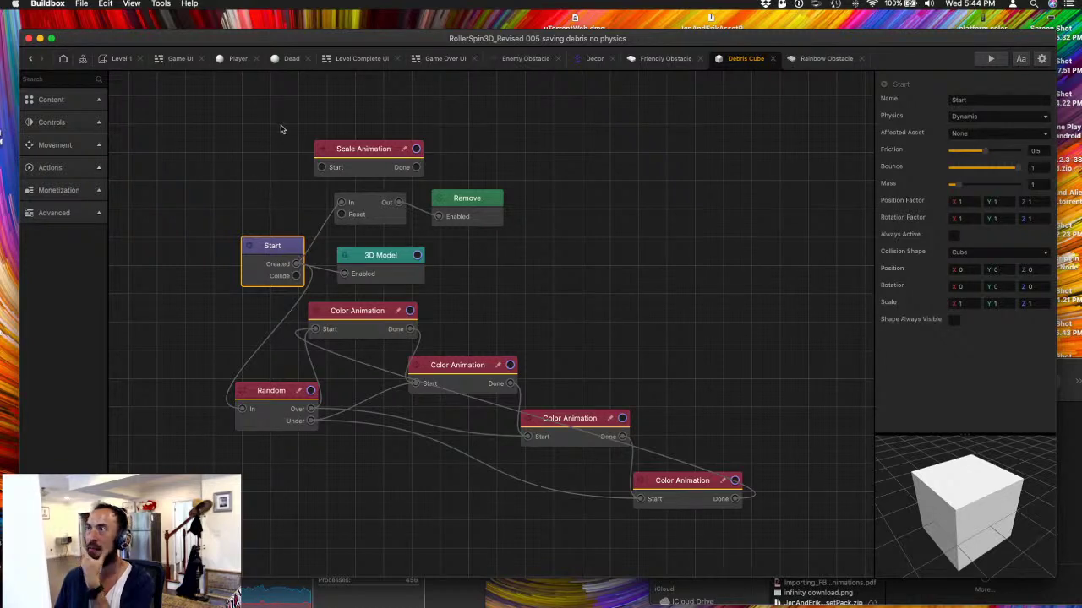
left_click(228, 58)
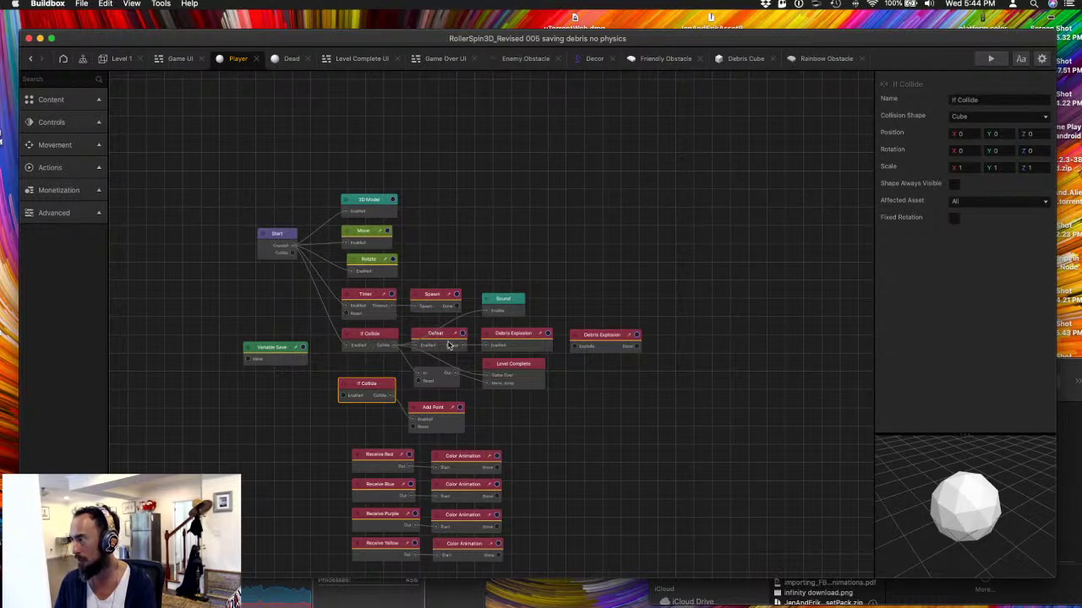
left_click(516, 344)
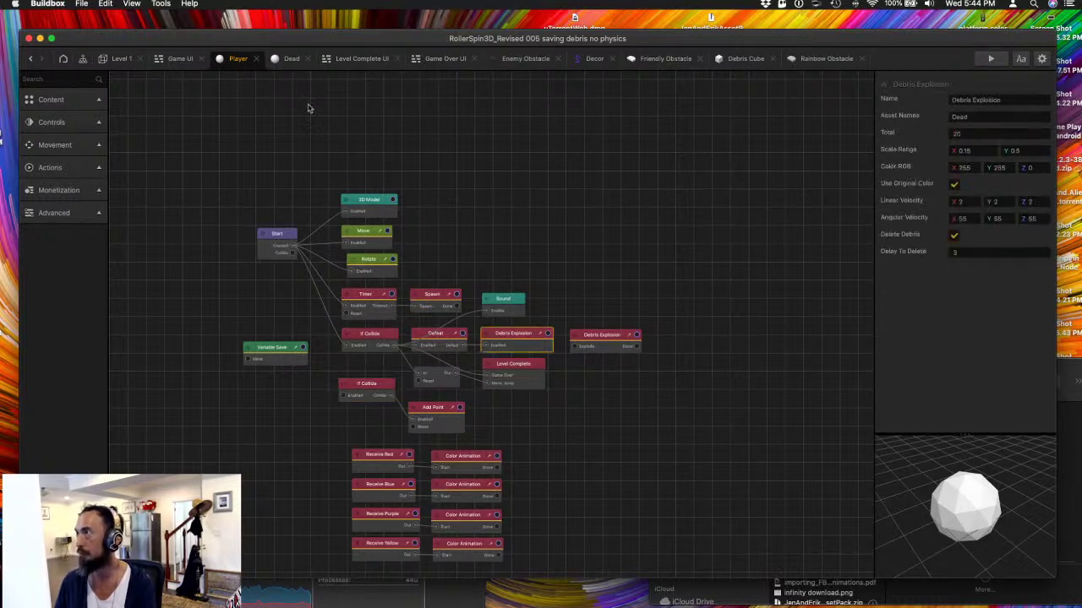
left_click(282, 61)
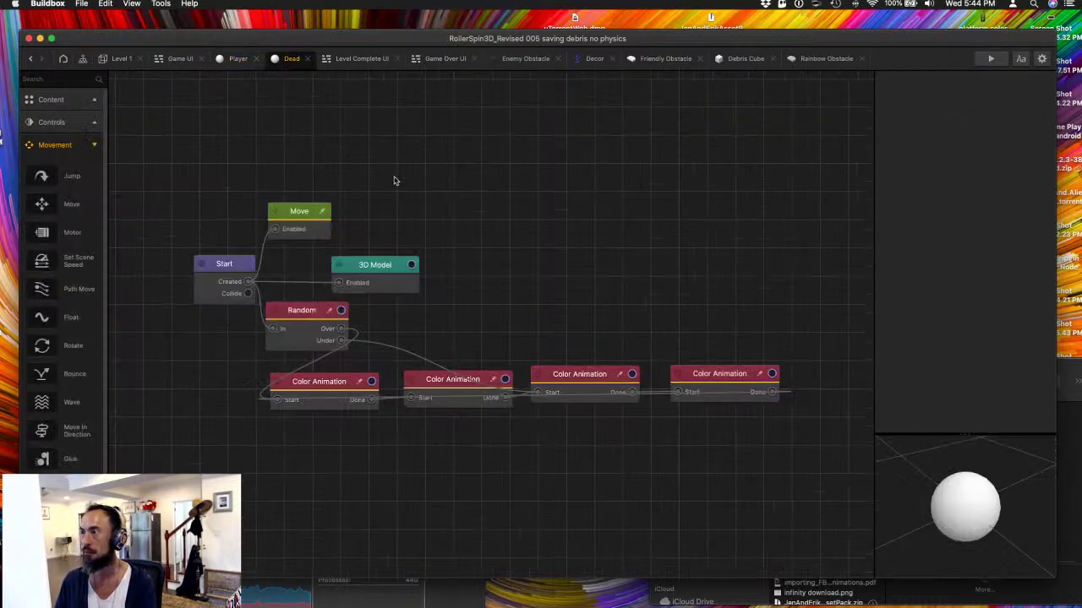
- Copy the Dead asset's Move node into the Debris Cube and connect it to the Start node's Created output
left_click(302, 222)
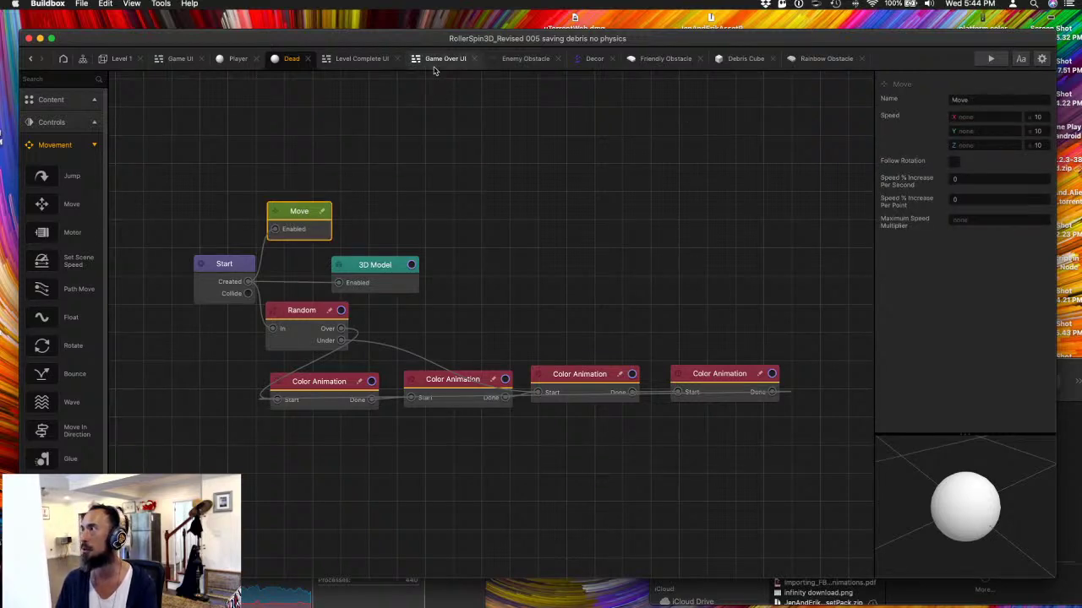
left_click(732, 58)
key("ctrl+v")
left_click_drag(491, 315, 296, 316)
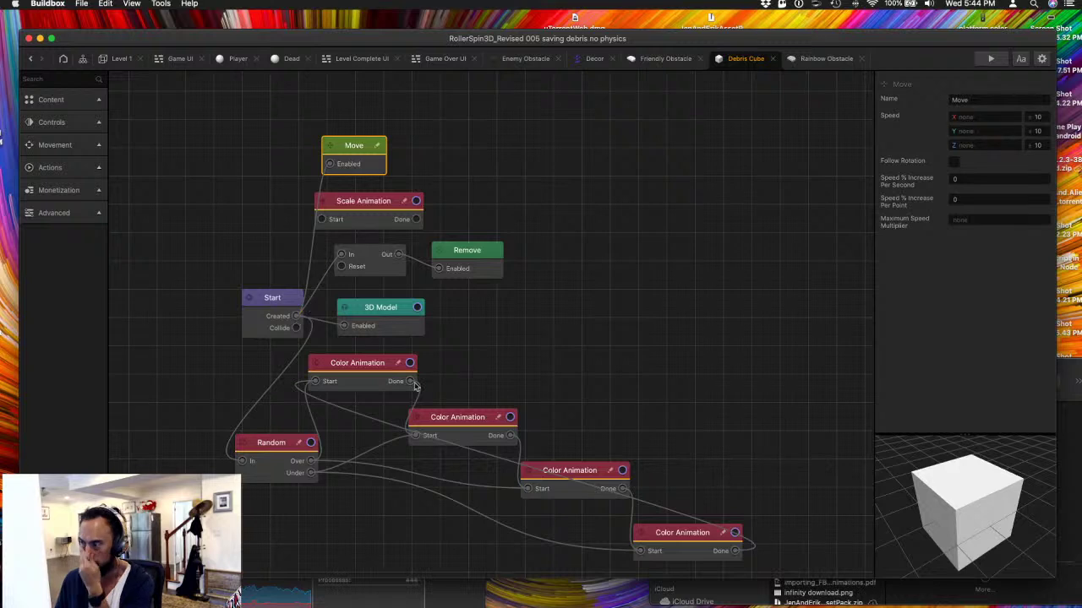
- Set the Friendly Obstacle's Debris Explosion to Minimum Scale 0.05 and Maximum Scale 0.15, using the Rainbow Obstacle's node as reference
left_click(667, 61)
left_click(510, 273)
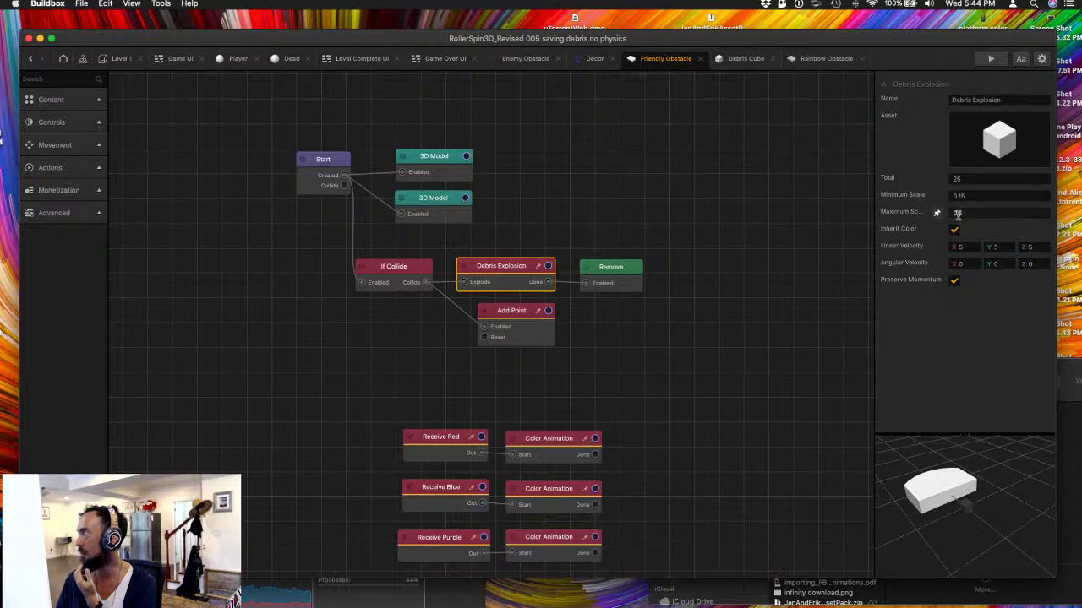
left_click(826, 59)
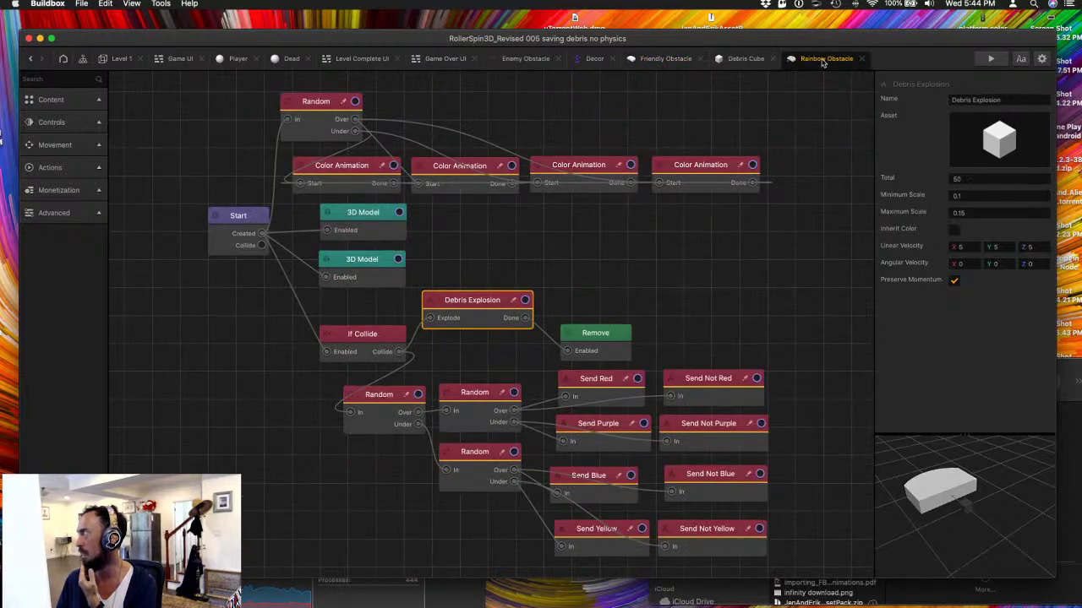
left_click(643, 60)
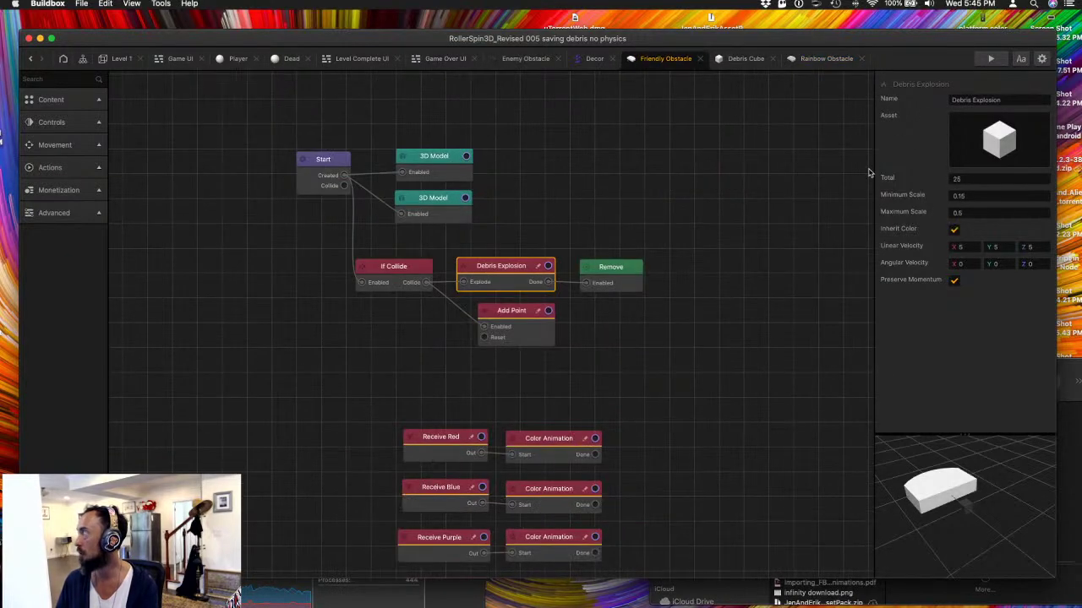
left_click(962, 195)
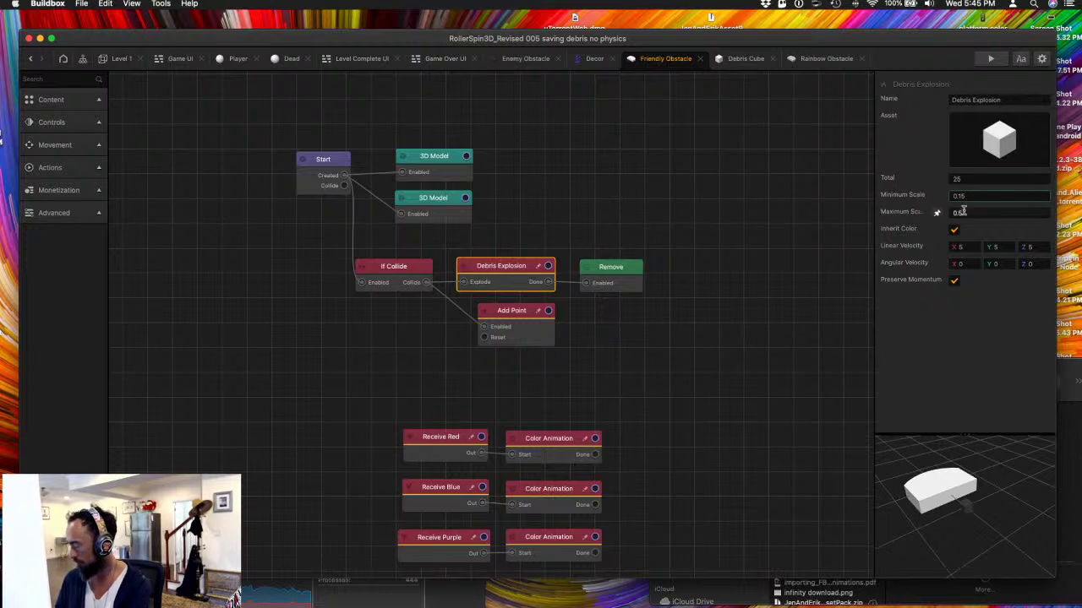
type("0.05")
left_click(959, 213)
key("Return")
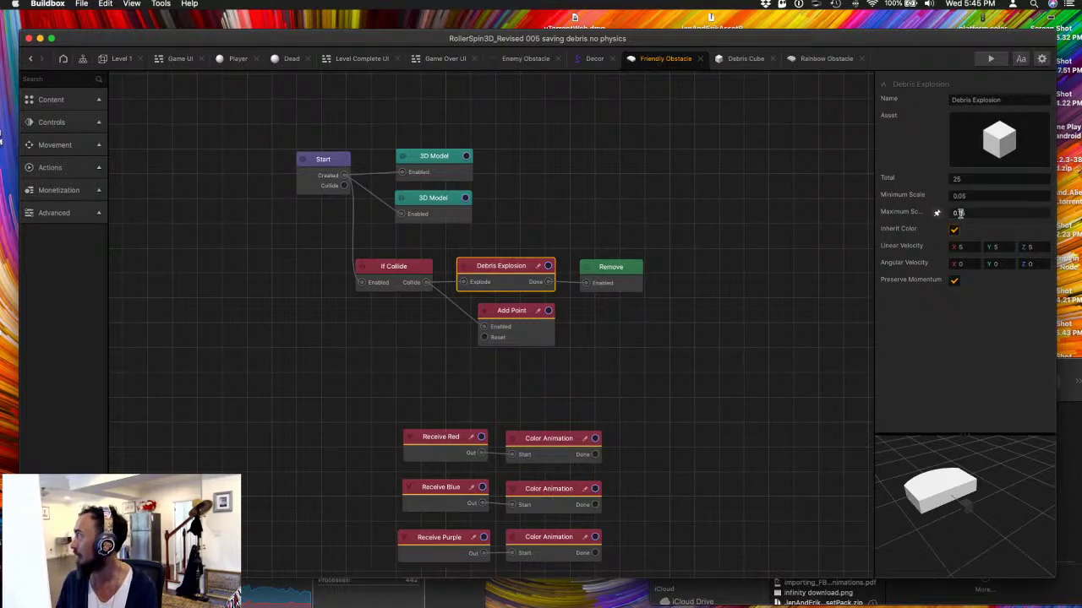
- Set the Minimum Scale of the Rainbow Obstacle's Debris Explosion to 0.05 and save the project
left_click(816, 60)
left_click(965, 195)
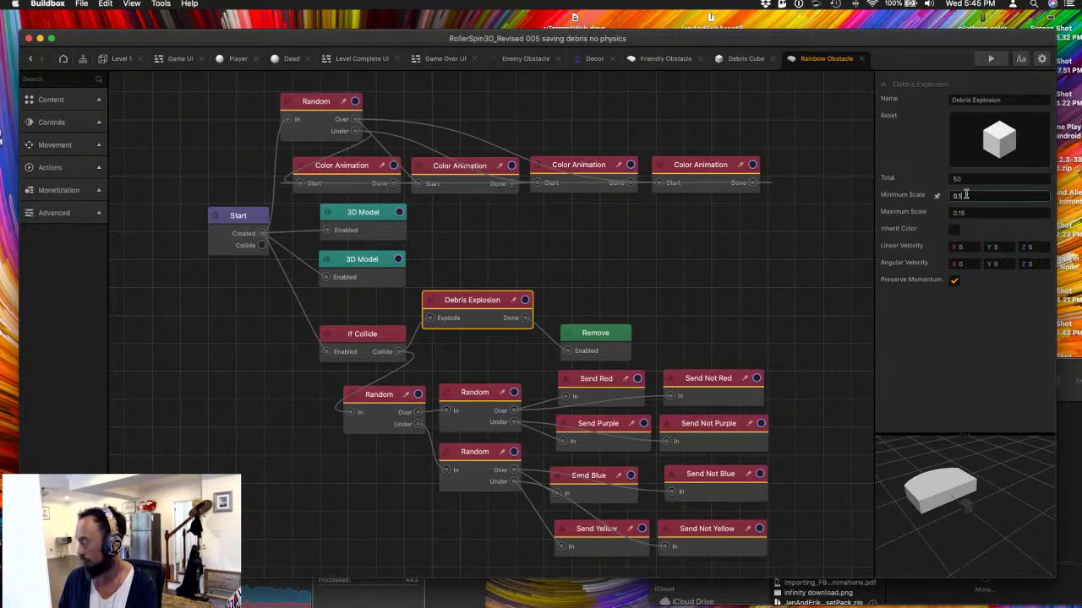
left_click(960, 212)
key("Return")
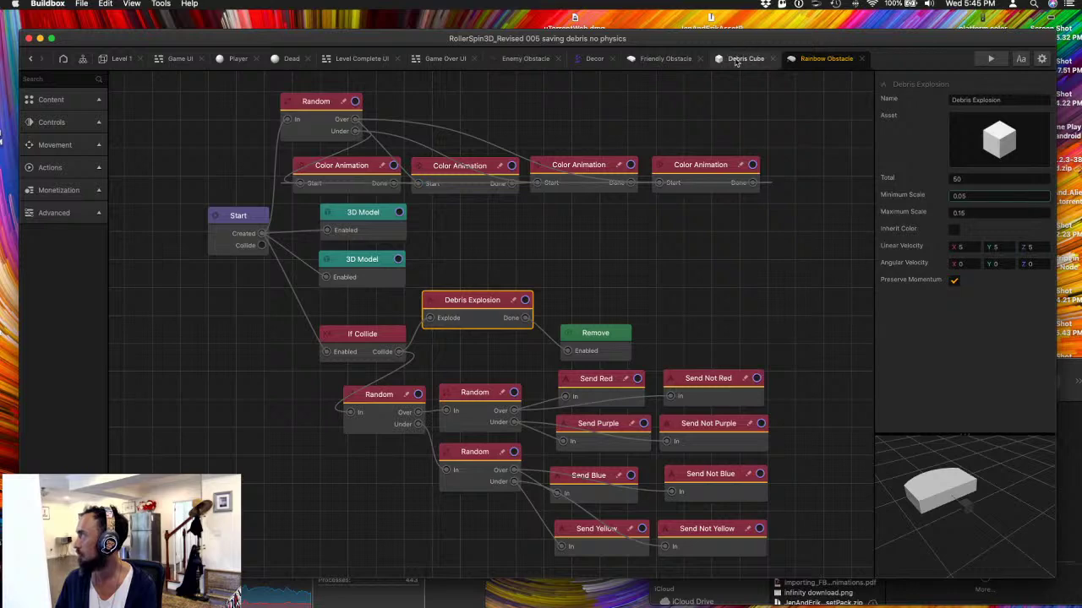
left_click(665, 58)
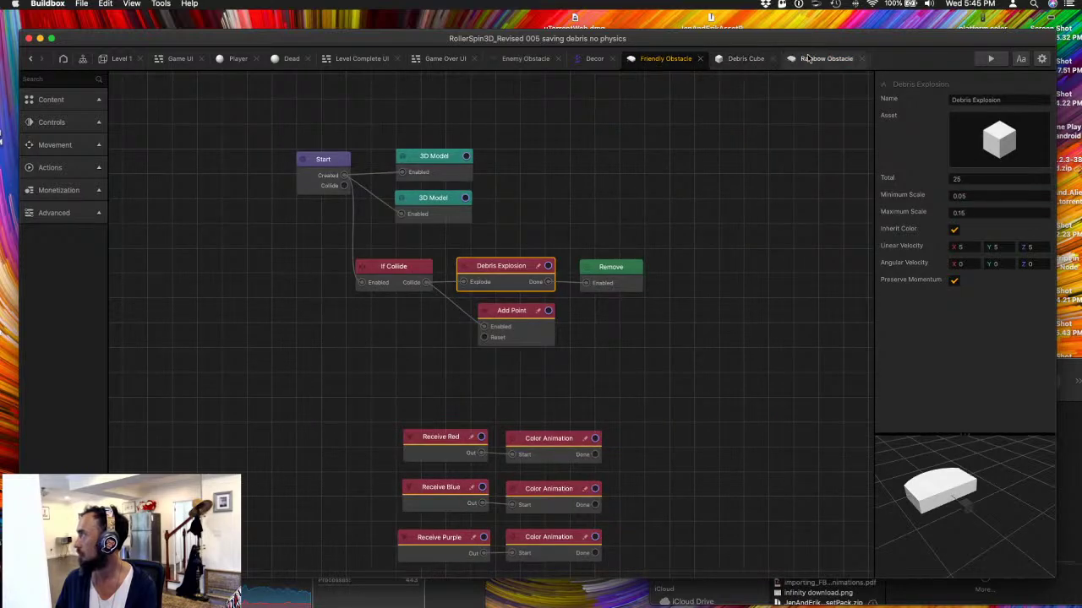
left_click(806, 59)
left_click(788, 237)
key("super+s")
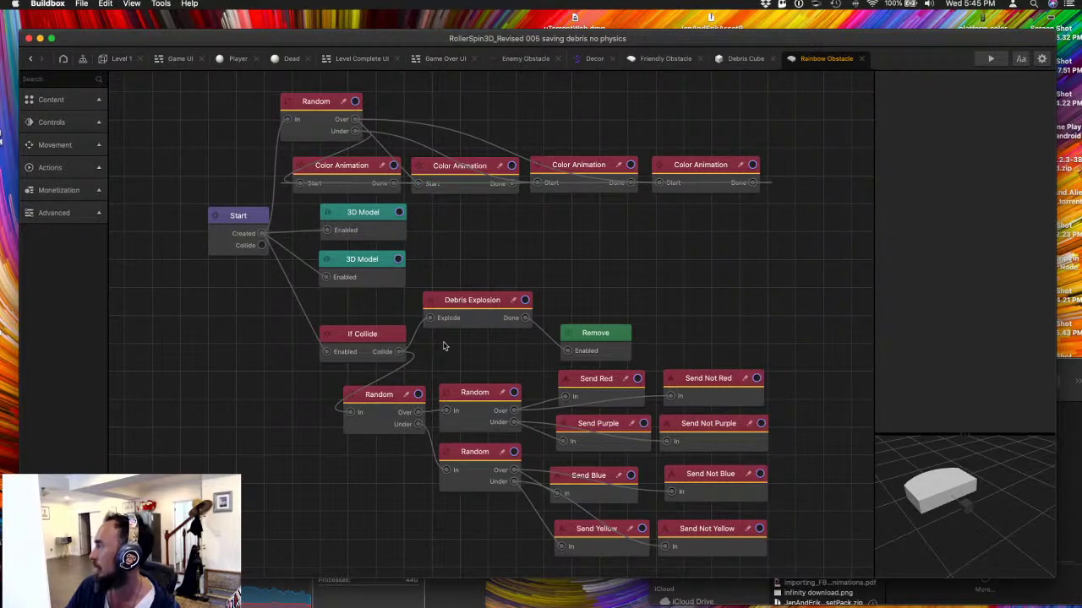
- Line up the Rainbow Obstacle's Debris Explosion node between If Collide and Remove, and playtest the game
left_click_drag(479, 306, 479, 339)
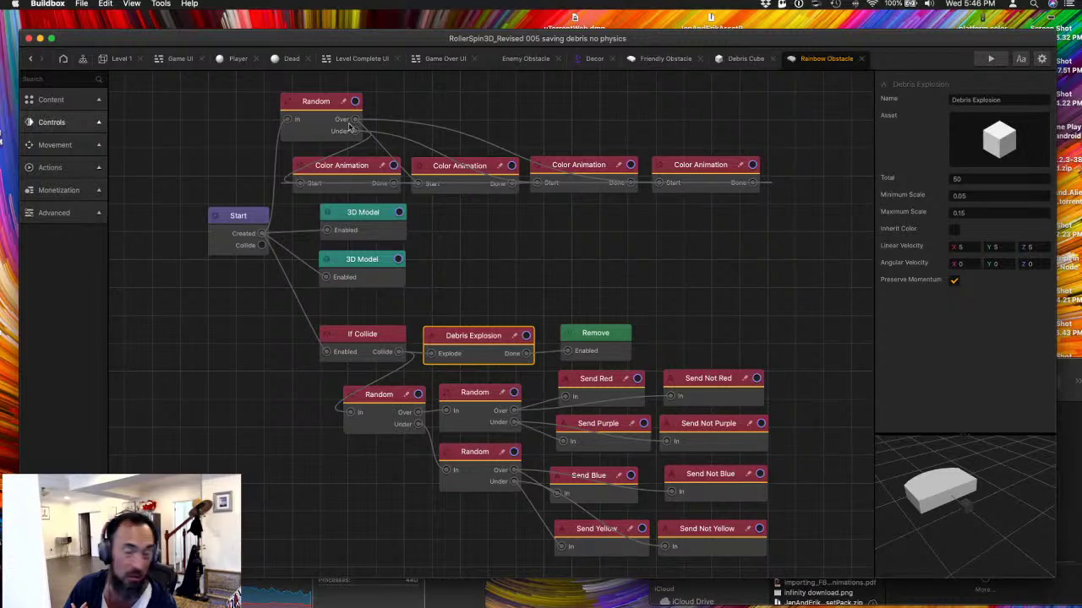
left_click(763, 275)
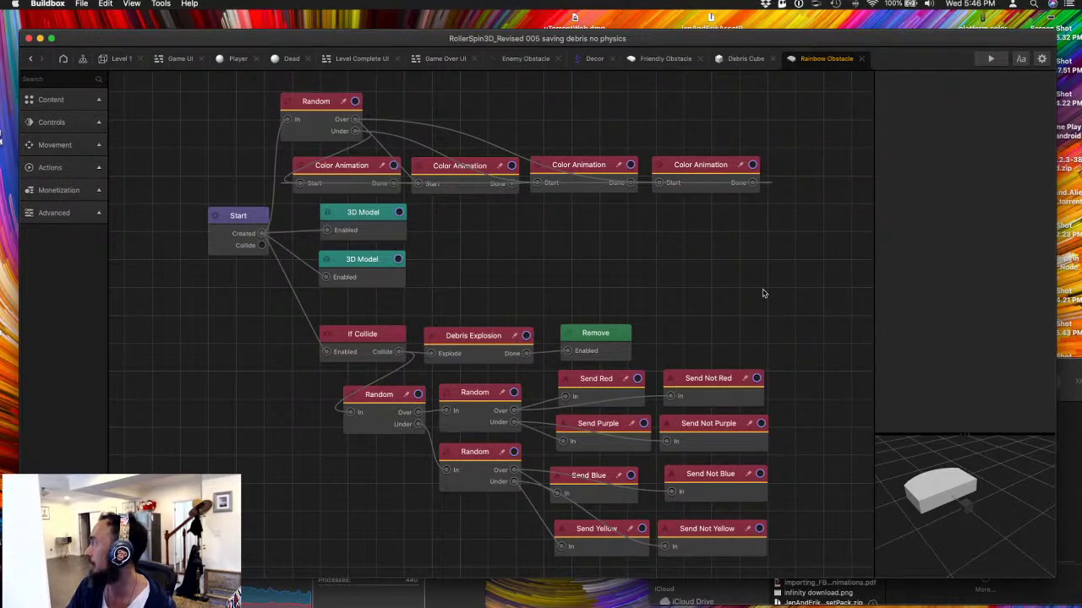
left_click(993, 59)
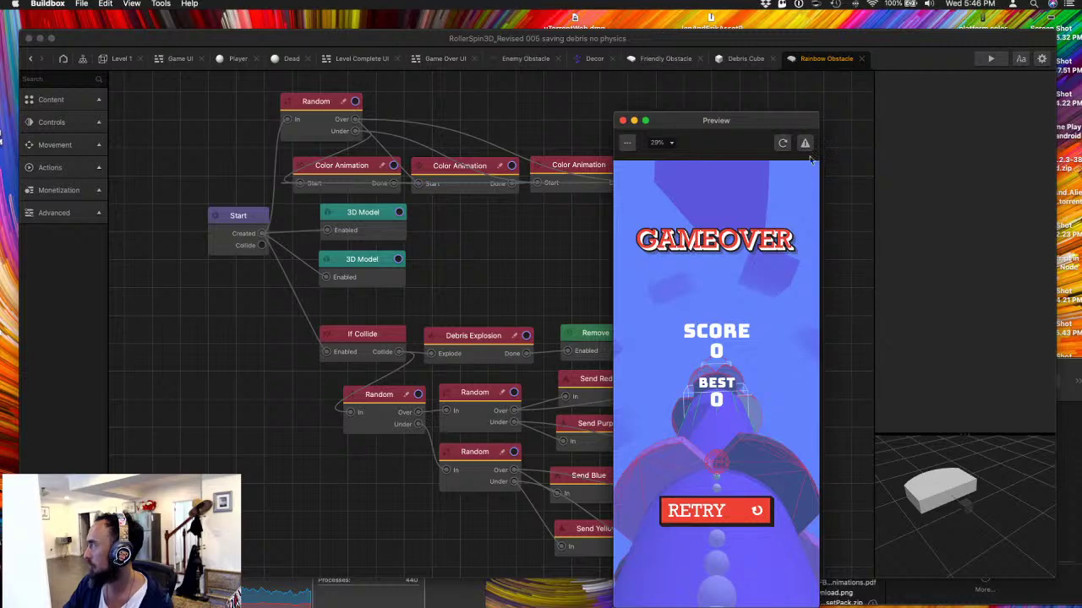
left_click(783, 142)
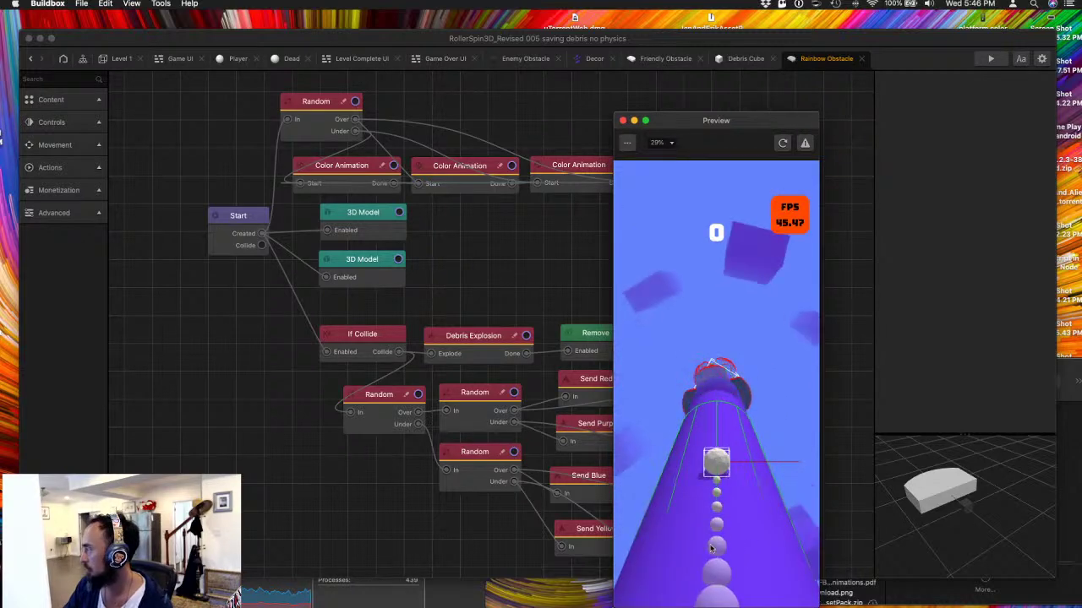
left_click_drag(733, 507, 680, 500)
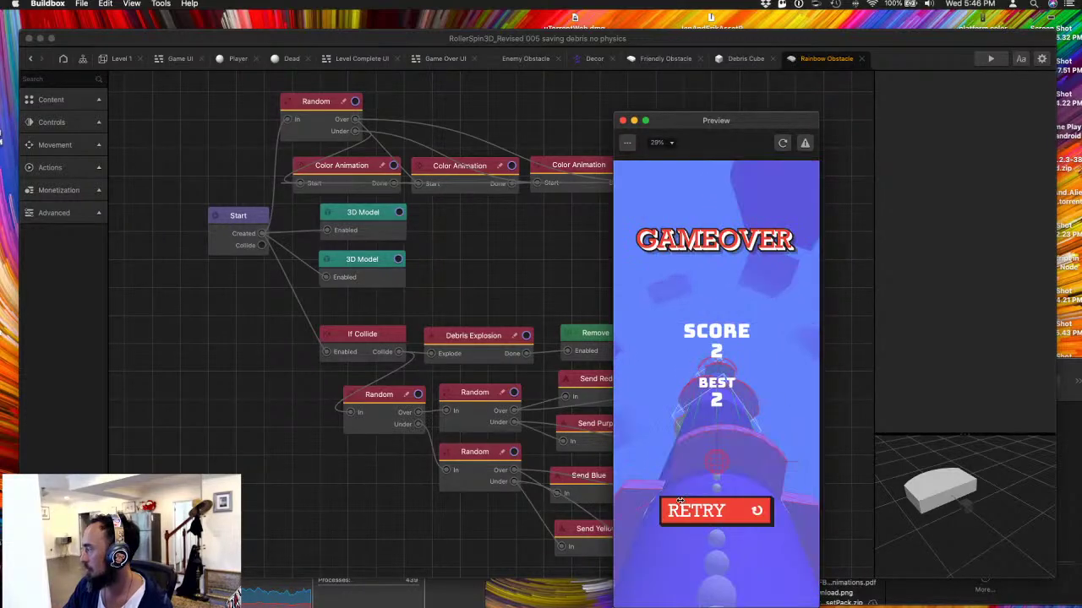
left_click(623, 121)
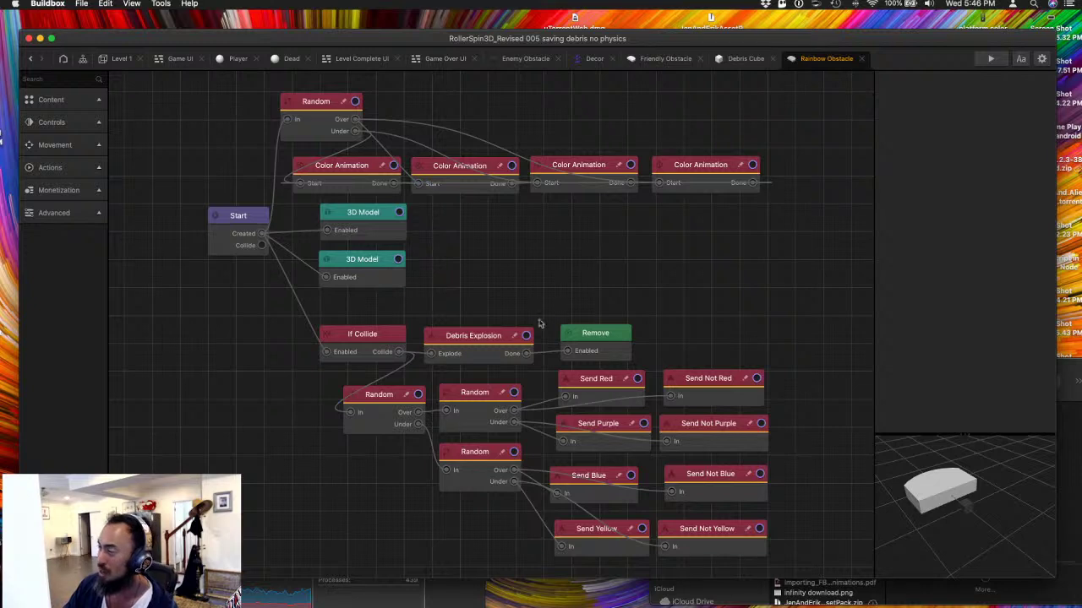
- Check the Debris Explosion settings of the Rainbow and Friendly Obstacles and the latter's If Collide node, and playtest the game
left_click(466, 342)
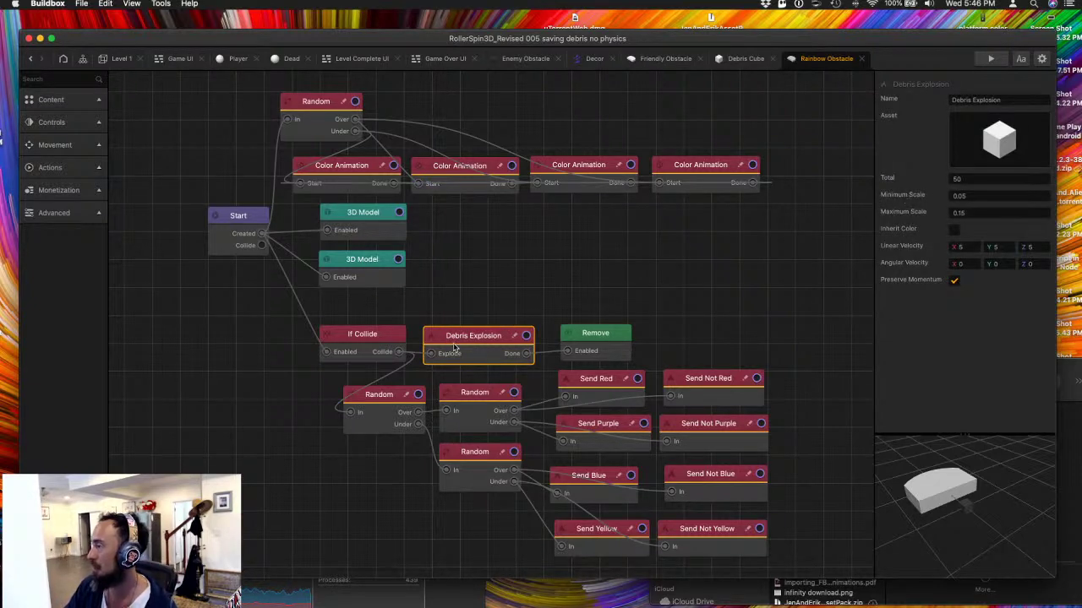
left_click(665, 58)
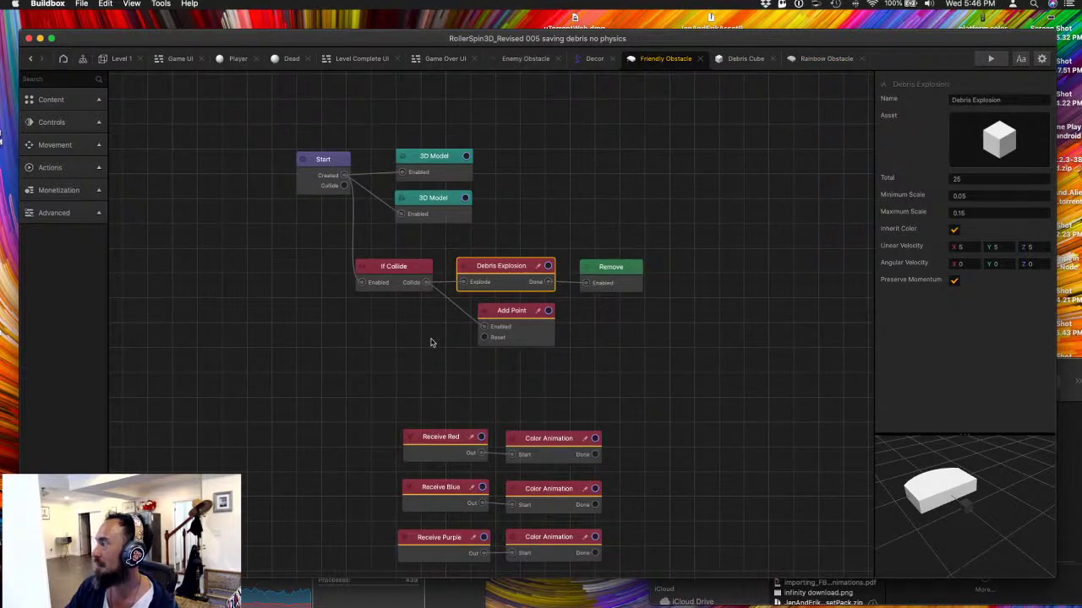
left_click(401, 279)
left_click(511, 267)
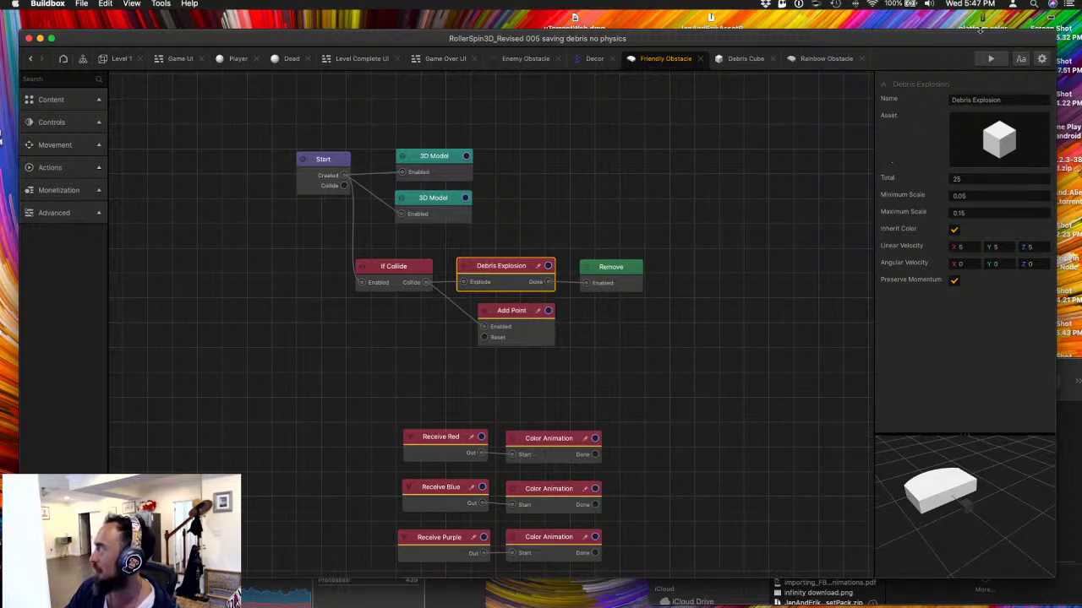
left_click(990, 58)
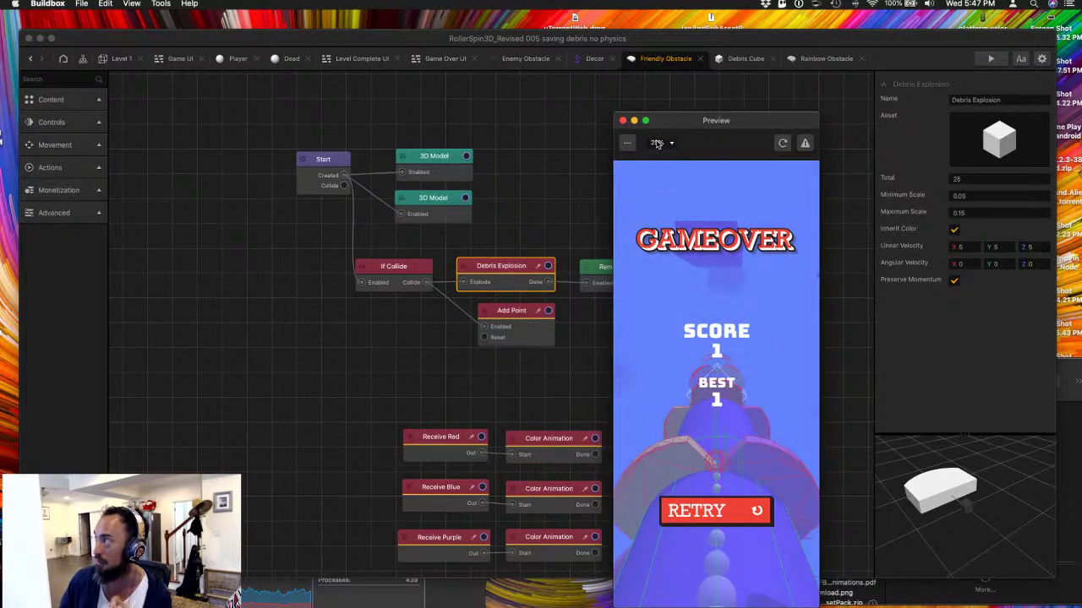
left_click(623, 120)
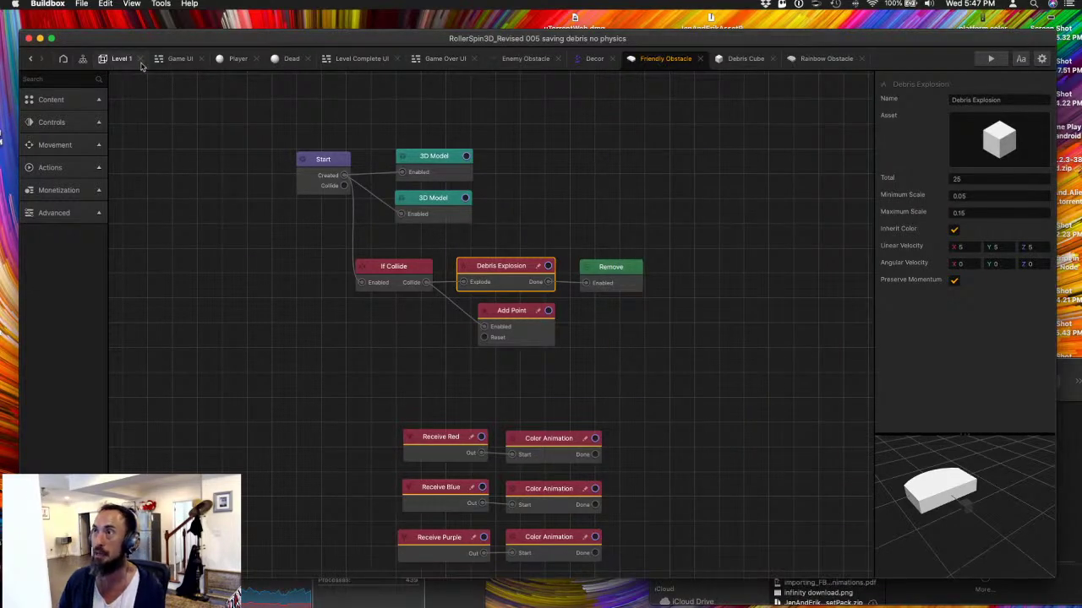
- Open Level 1 and go through level section 10 and the last sections 2, 3, 4 and 5
left_click(179, 58)
left_click(82, 58)
left_click(114, 59)
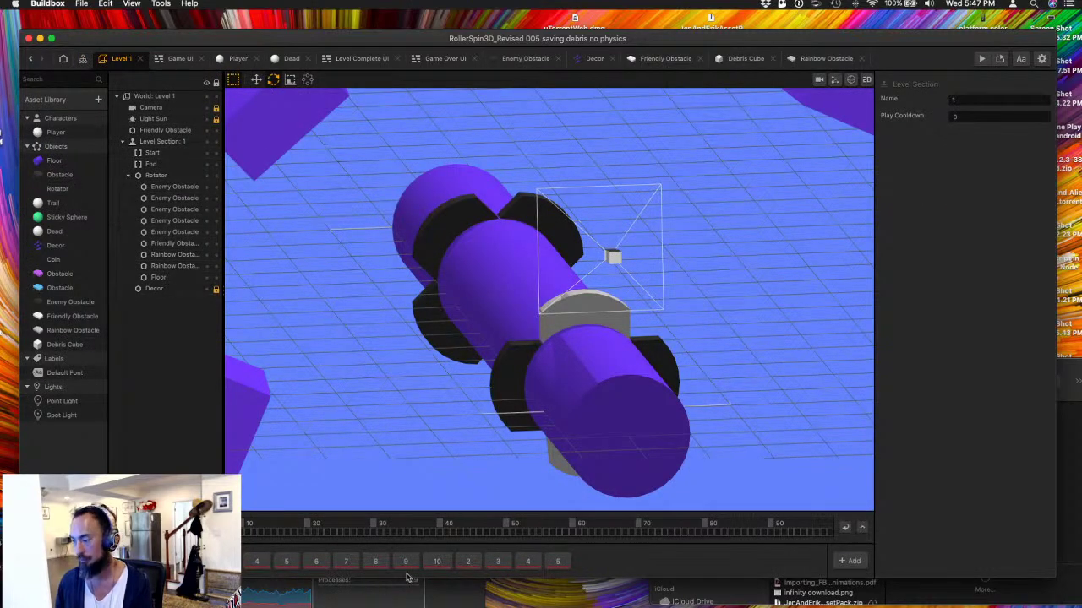
left_click(436, 561)
left_click(468, 561)
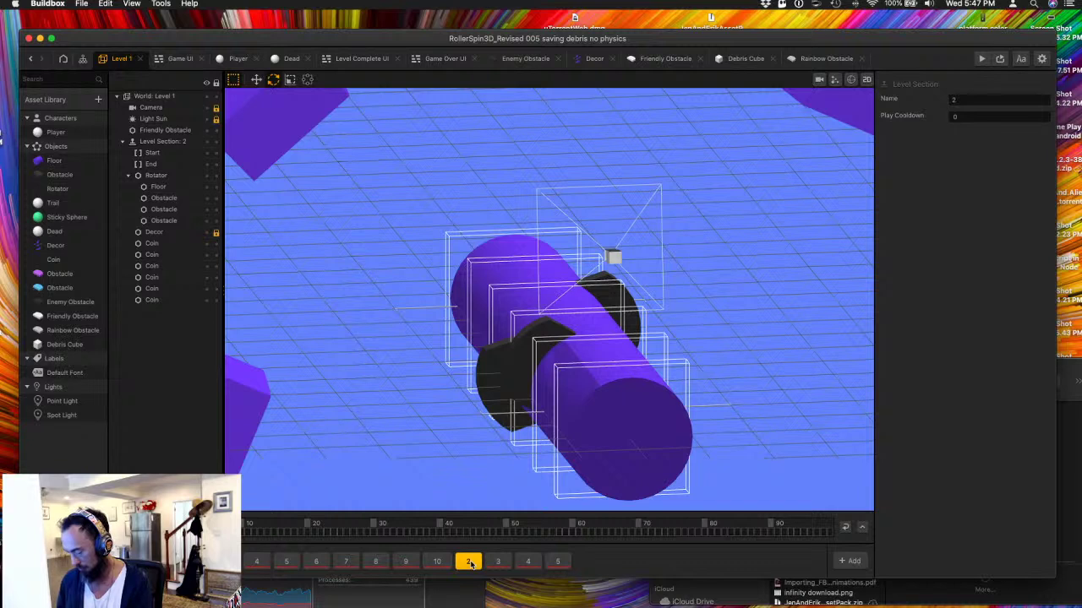
left_click(497, 561)
left_click(527, 561)
left_click(557, 561)
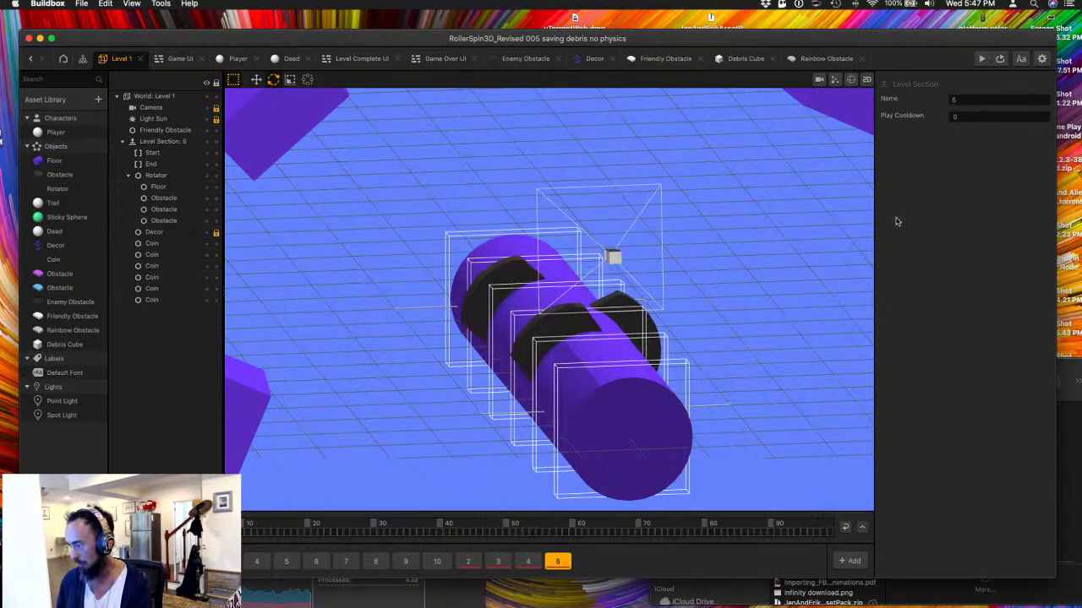
- Playtest the game, hide the collision wireframes in the preview, replay it and close the preview
left_click(981, 58)
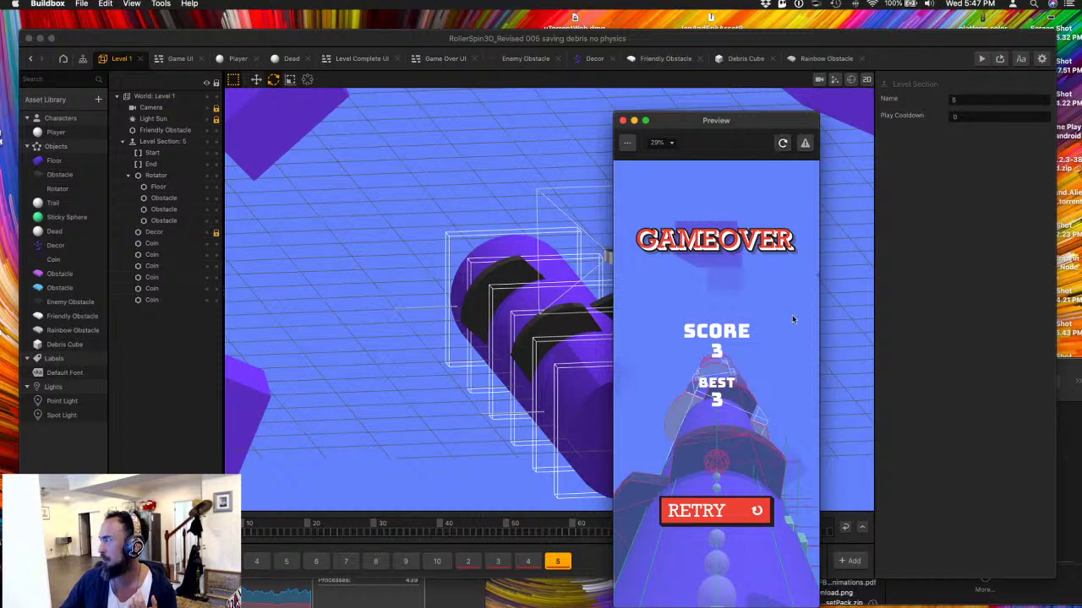
left_click(781, 144)
left_click(627, 143)
left_click(659, 162)
left_click(783, 144)
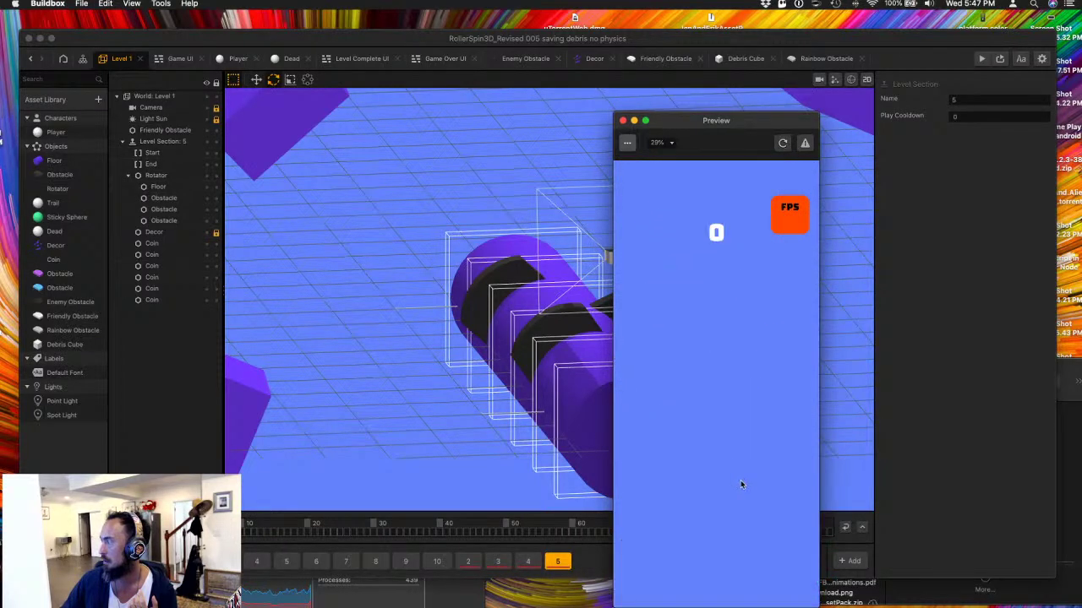
left_click_drag(811, 477, 627, 481)
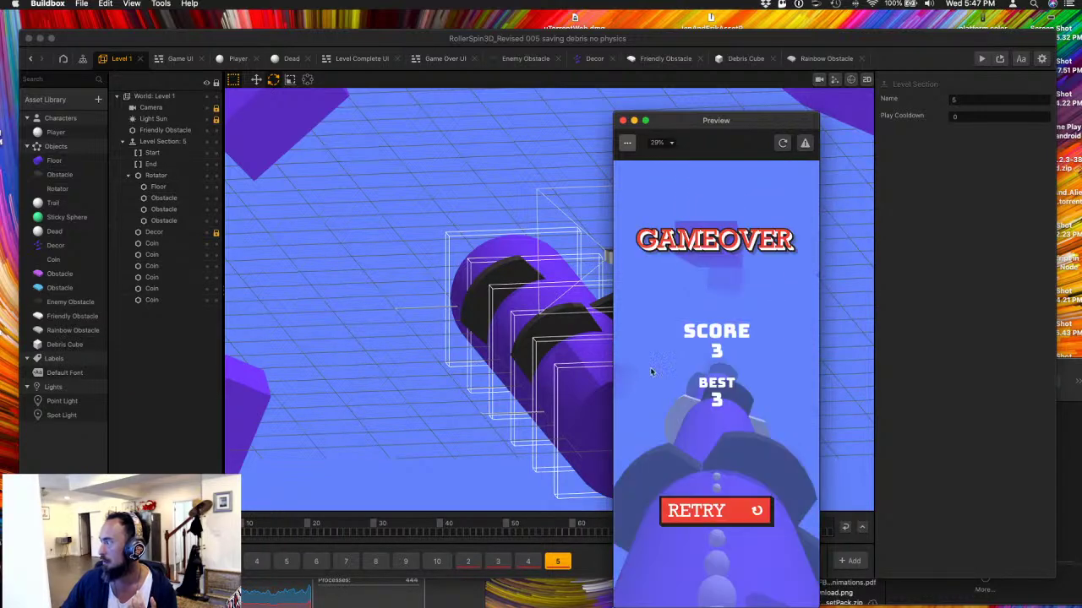
left_click(623, 120)
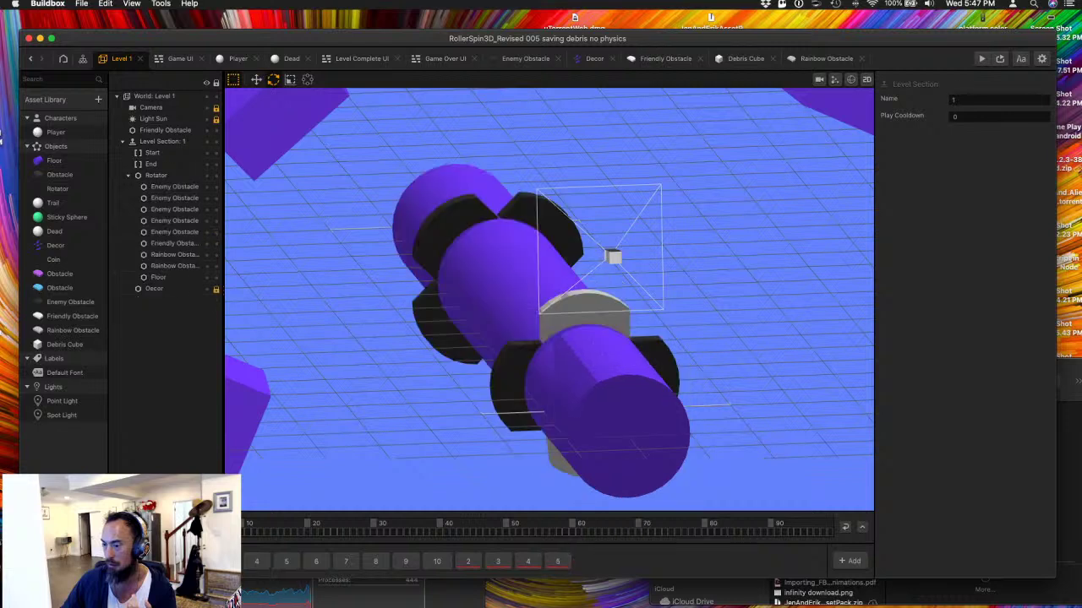
- Run another playtest of the game from level section 1 until the ball crashes
left_click(981, 58)
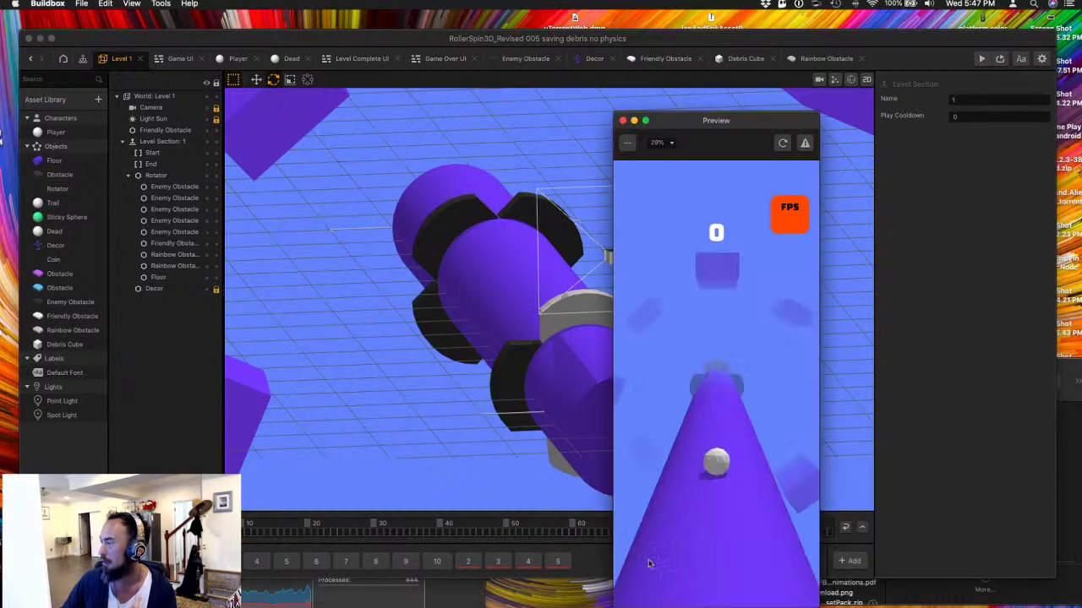
left_click_drag(716, 500, 829, 495)
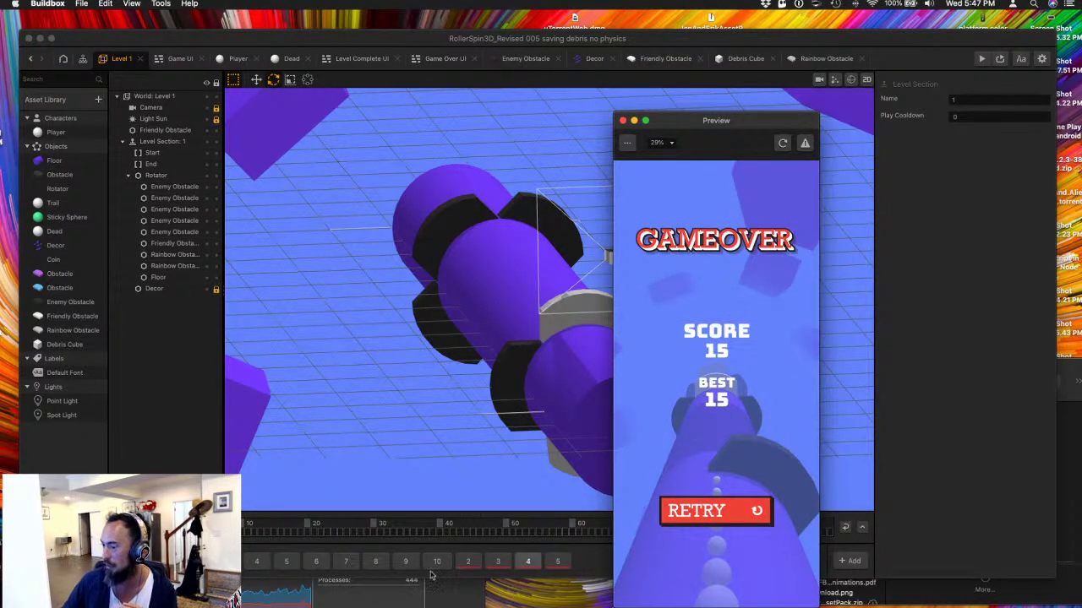
left_click(622, 121)
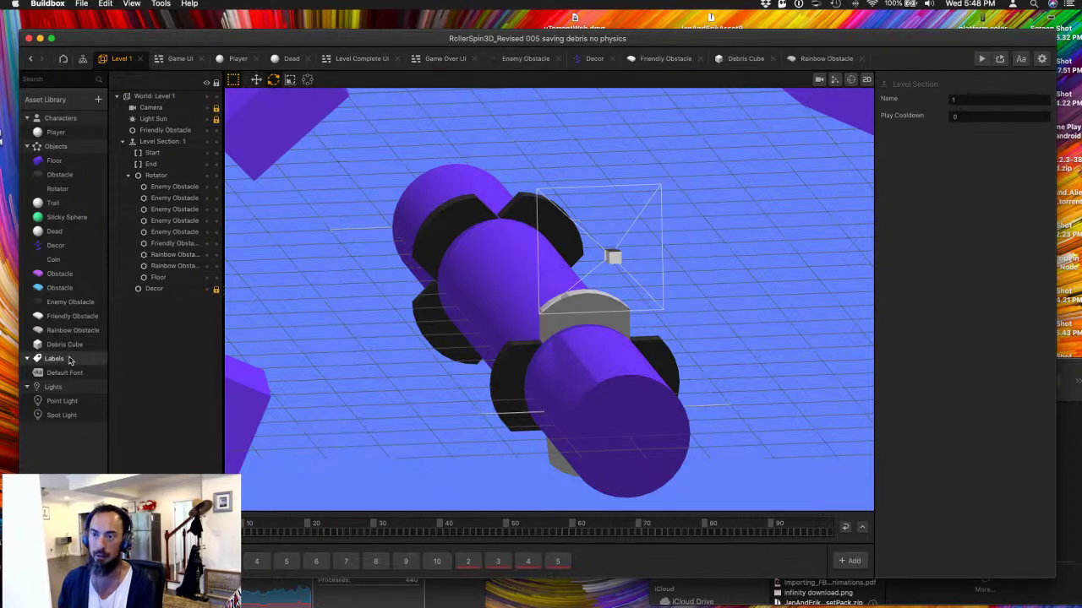
- Add a Default Font label to level section 1 with the text "Level Complete"
left_click_drag(73, 372, 406, 410)
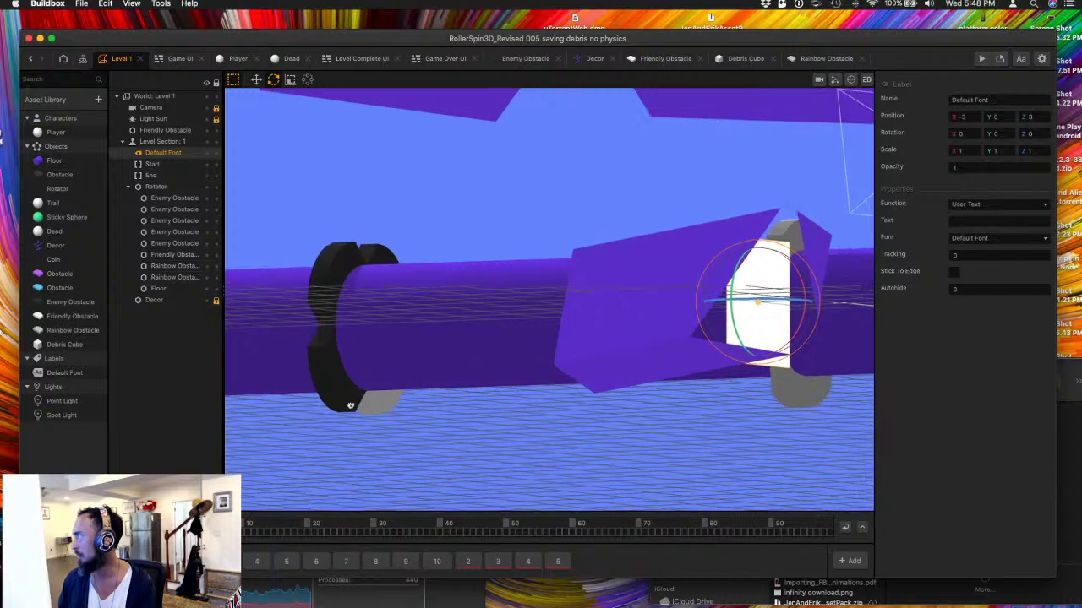
left_click(965, 221)
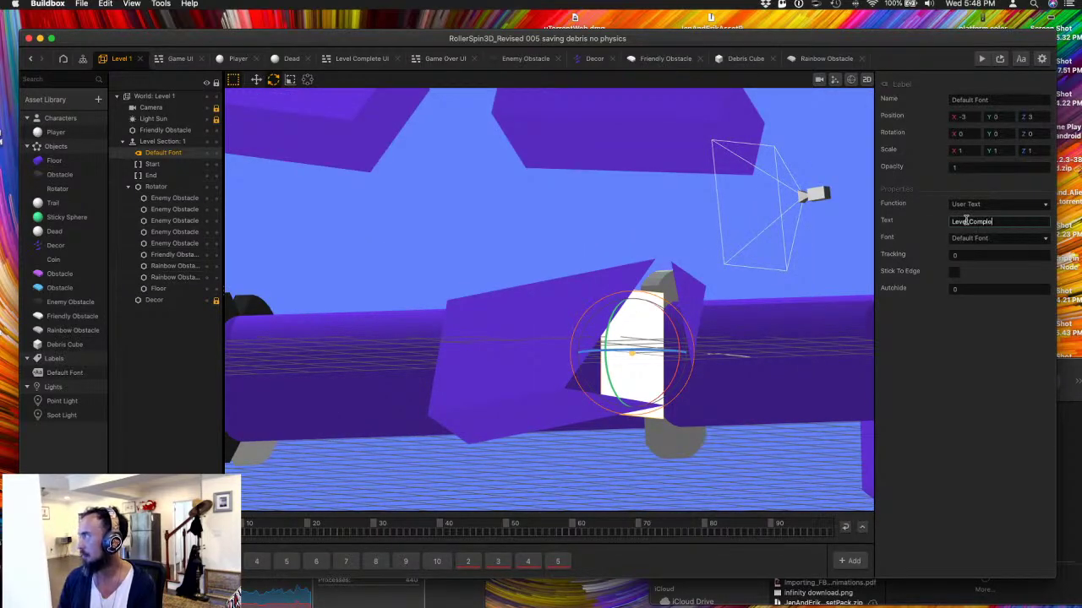
type("Level Complete")
key("Return")
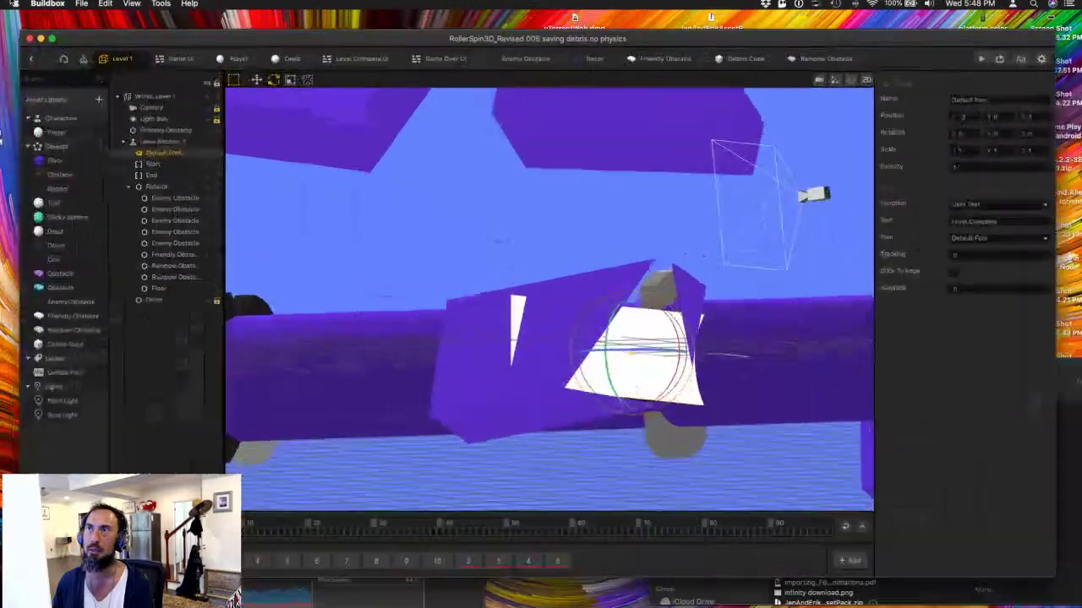
- Check which version of Buildbox is installed
left_click(47, 4)
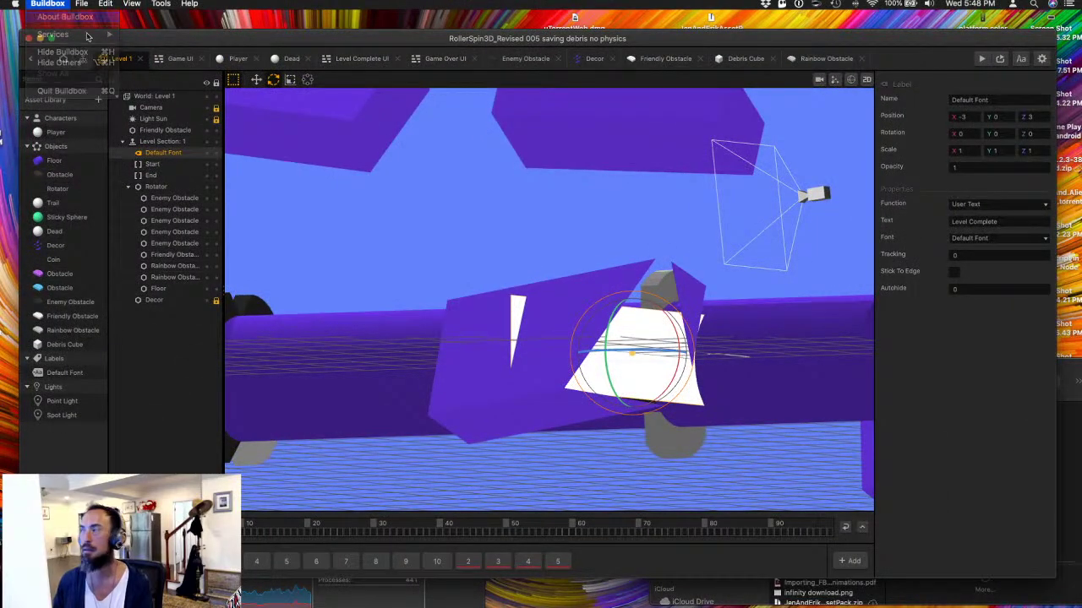
left_click(64, 17)
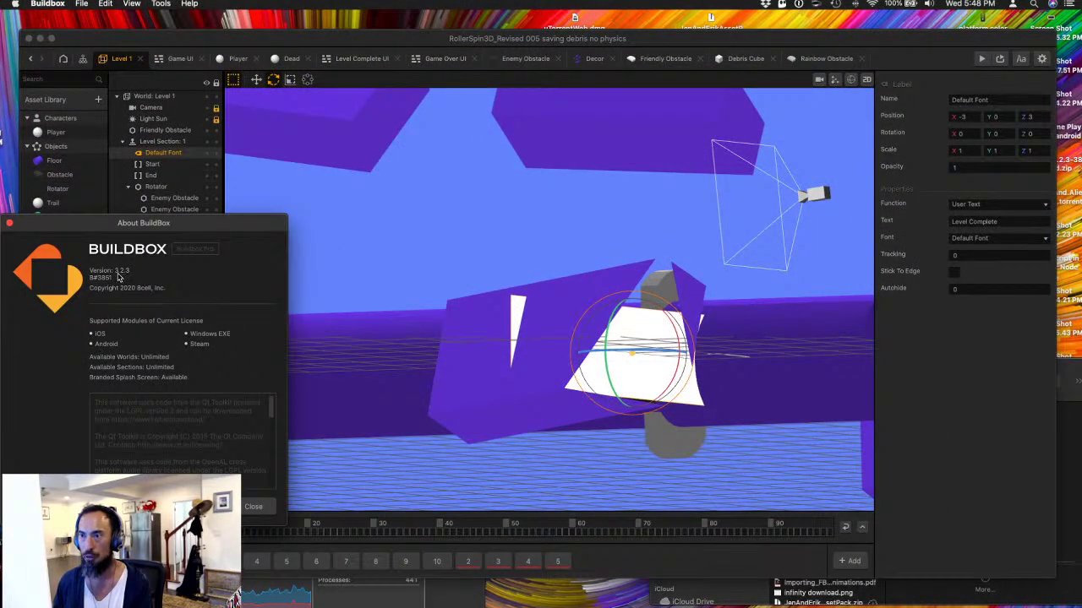
left_click(10, 224)
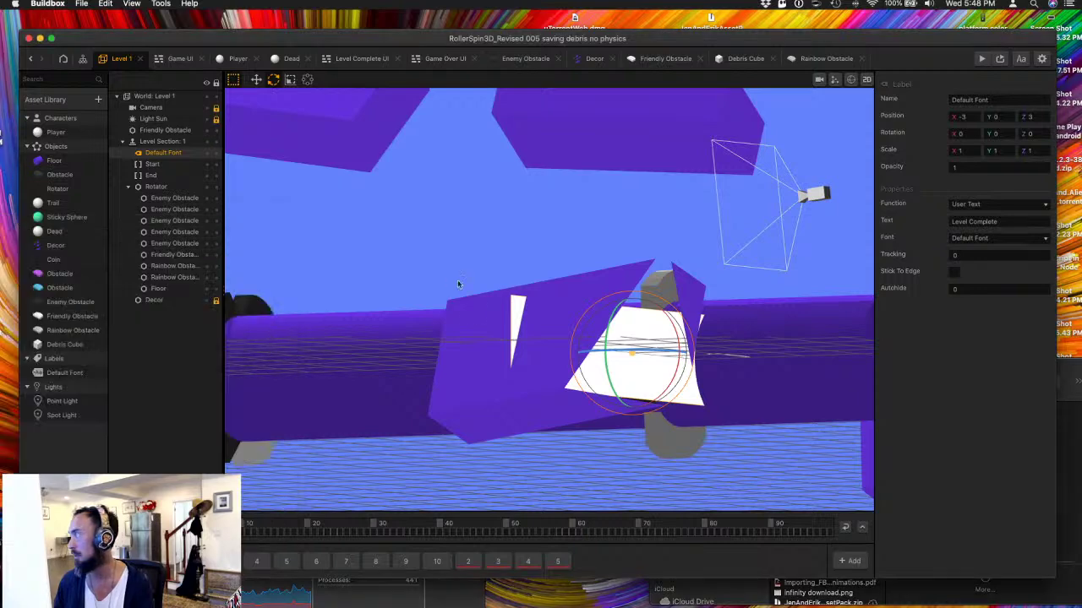
- Change the text of the label in level section 1 to "Level 1"
right_click_drag(597, 259, 903, 217)
left_click(924, 218)
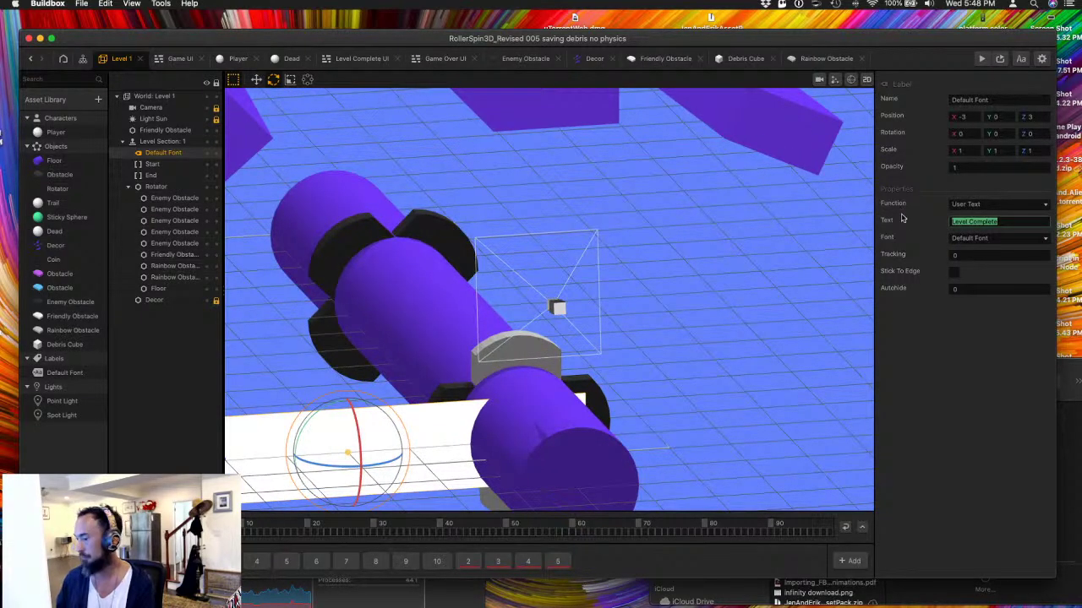
type("Level ")
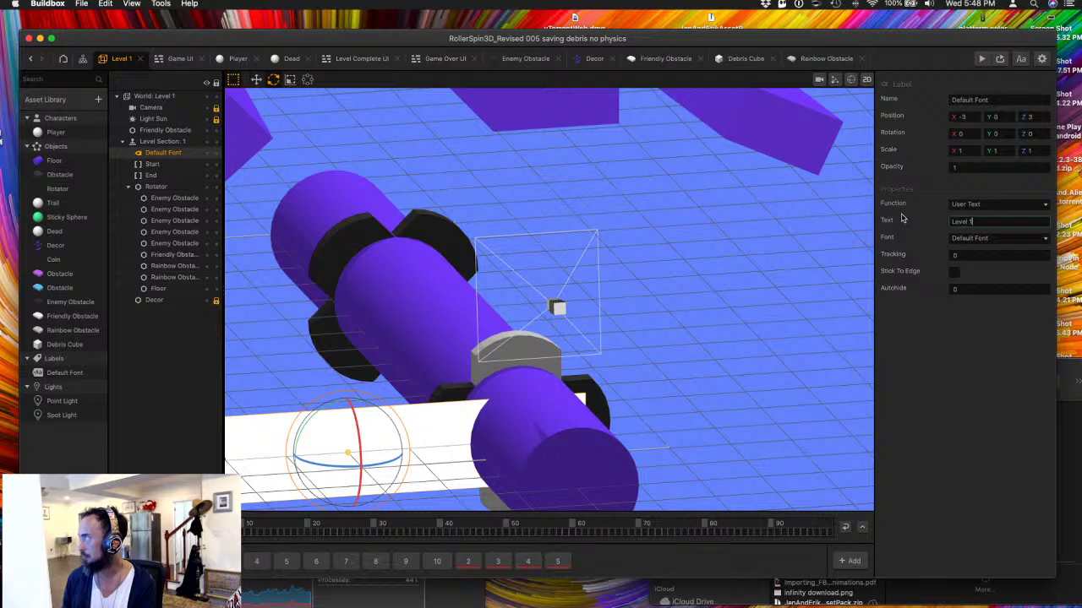
type("1")
key("Return")
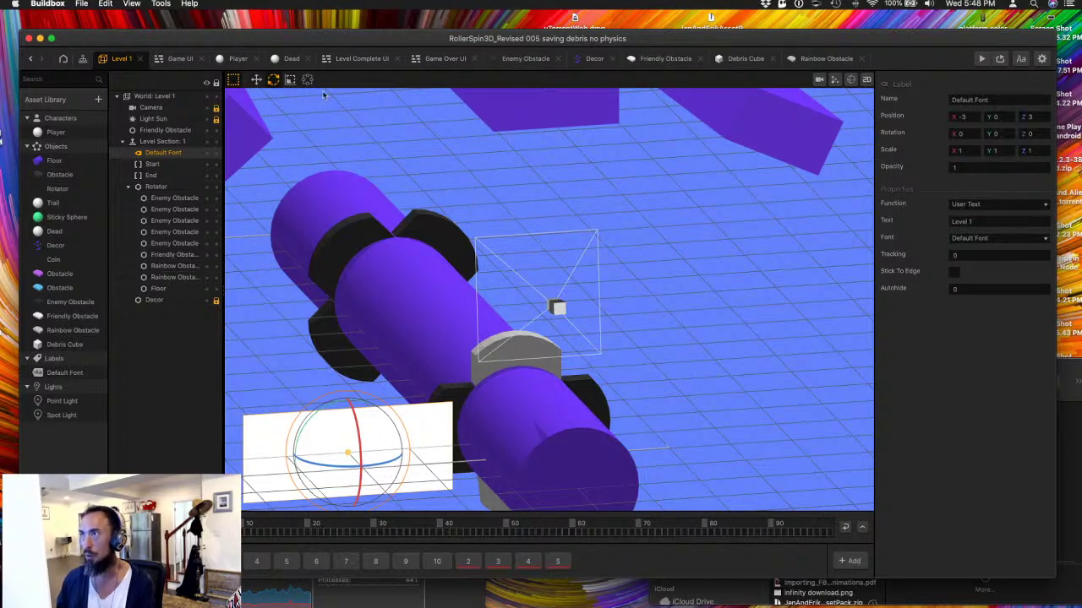
- Move the Level 1 label above the cylinder to X 0, Y 3, Z 1 and playtest the game
key("w")
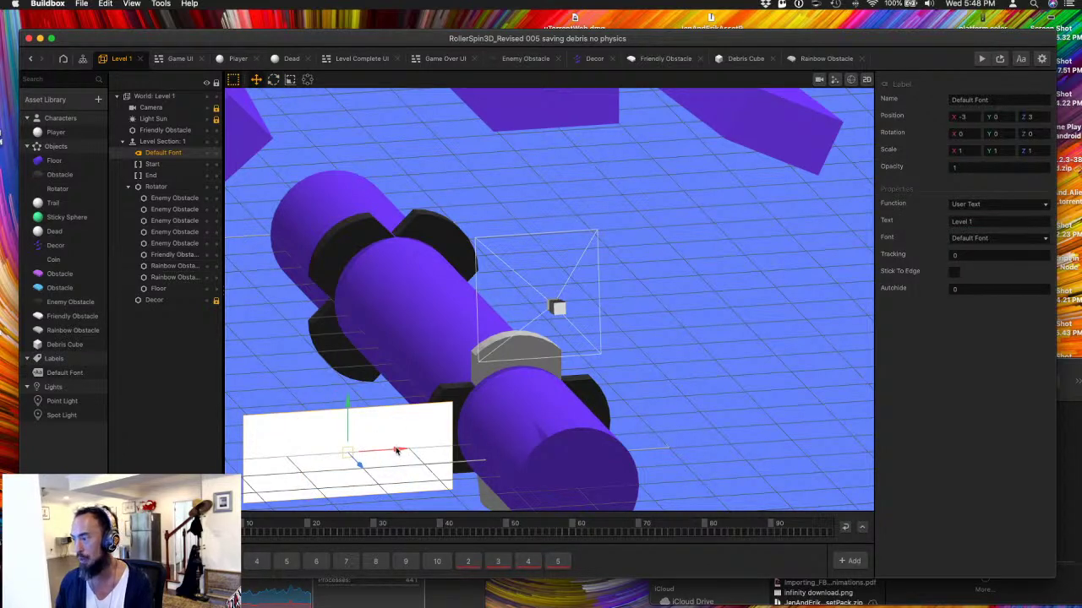
left_click_drag(396, 450, 524, 332)
left_click_drag(522, 278, 522, 226)
key("super+z")
key("super+shift+z")
right_click_drag(507, 379, 588, 383)
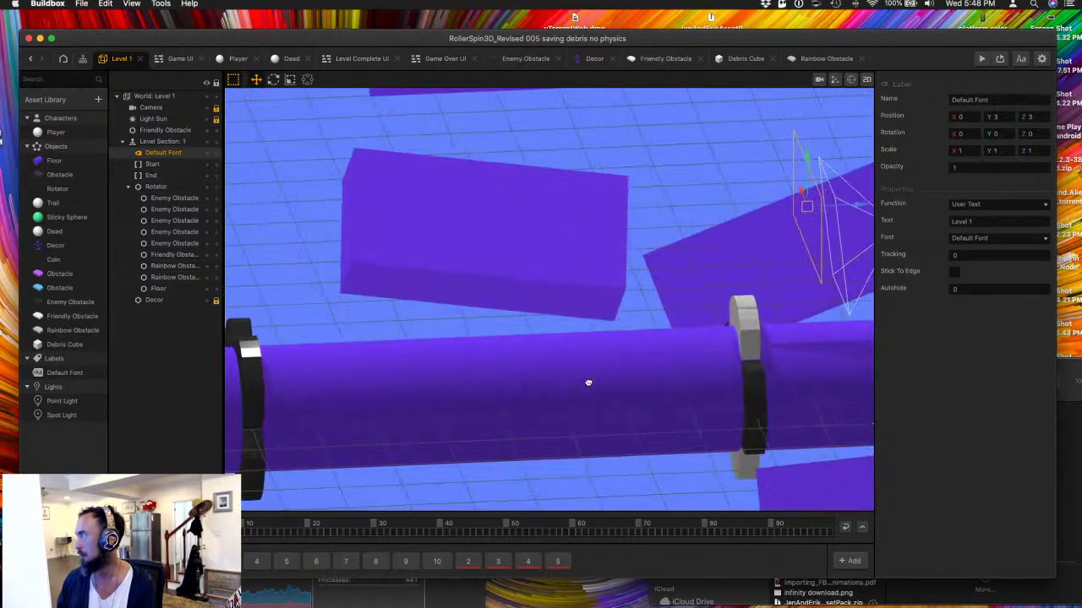
left_click_drag(792, 209, 672, 210)
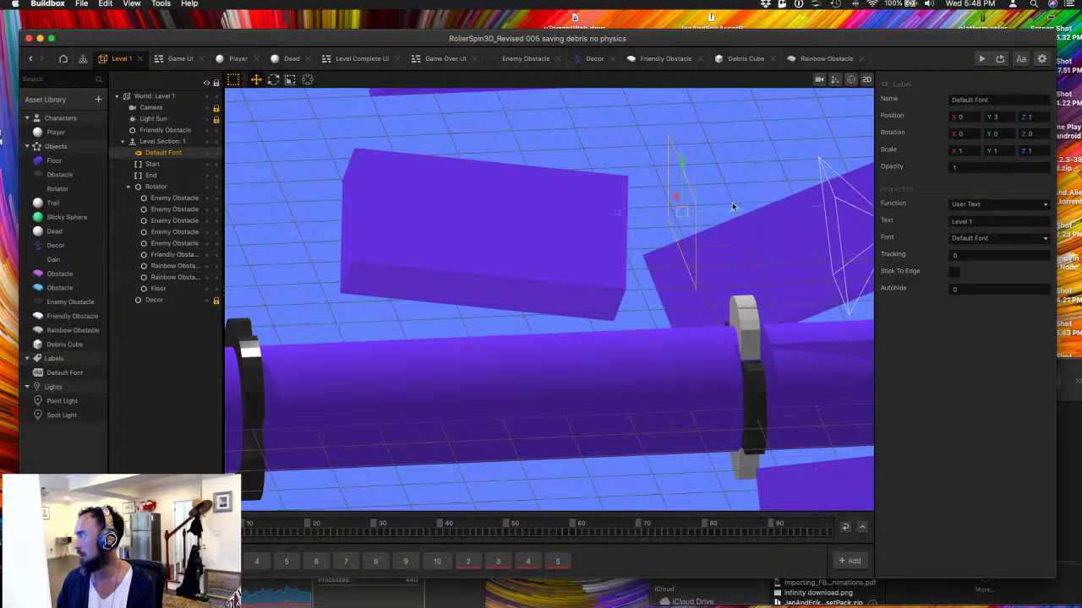
right_click_drag(719, 348, 271, 425)
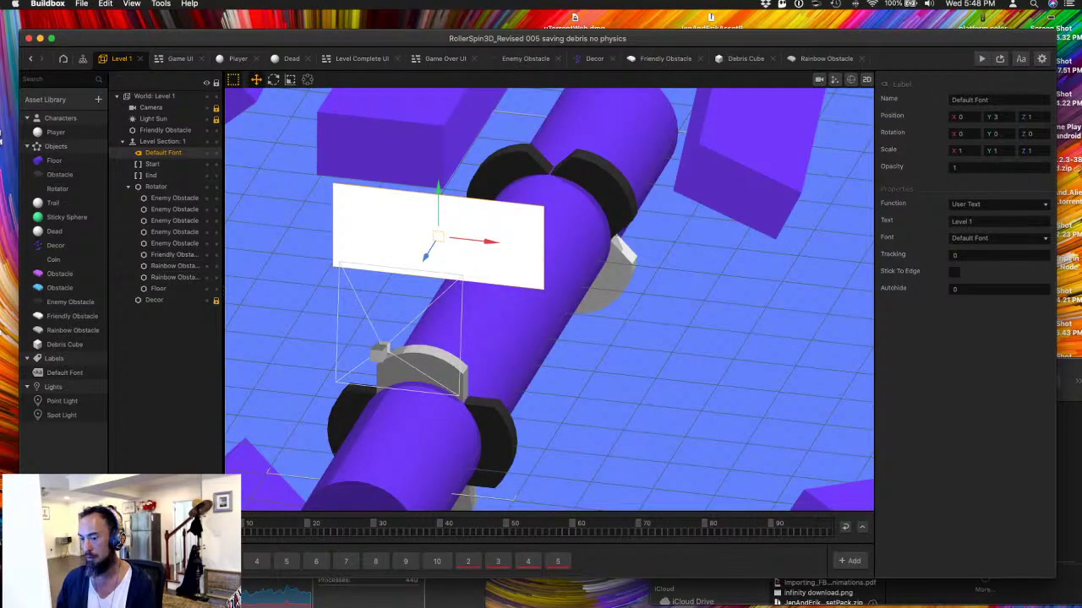
left_click(981, 58)
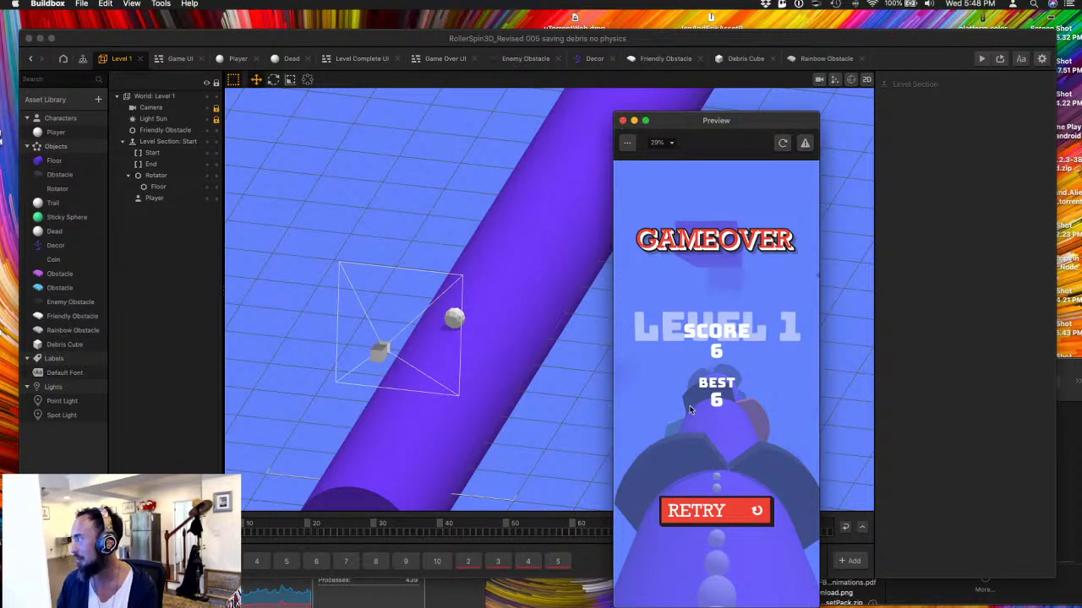
left_click(622, 121)
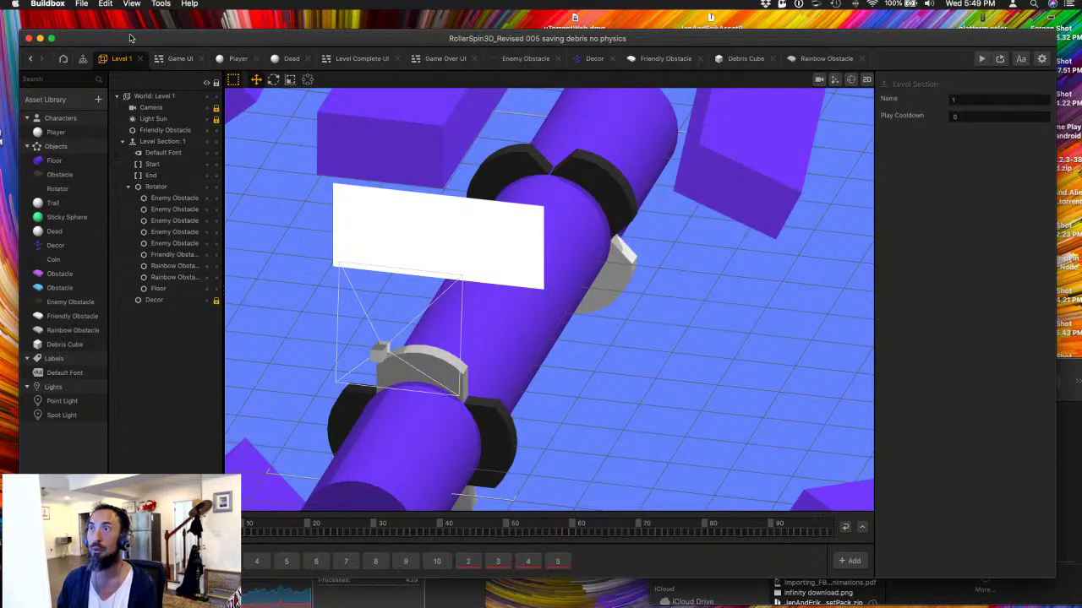
left_click(79, 4)
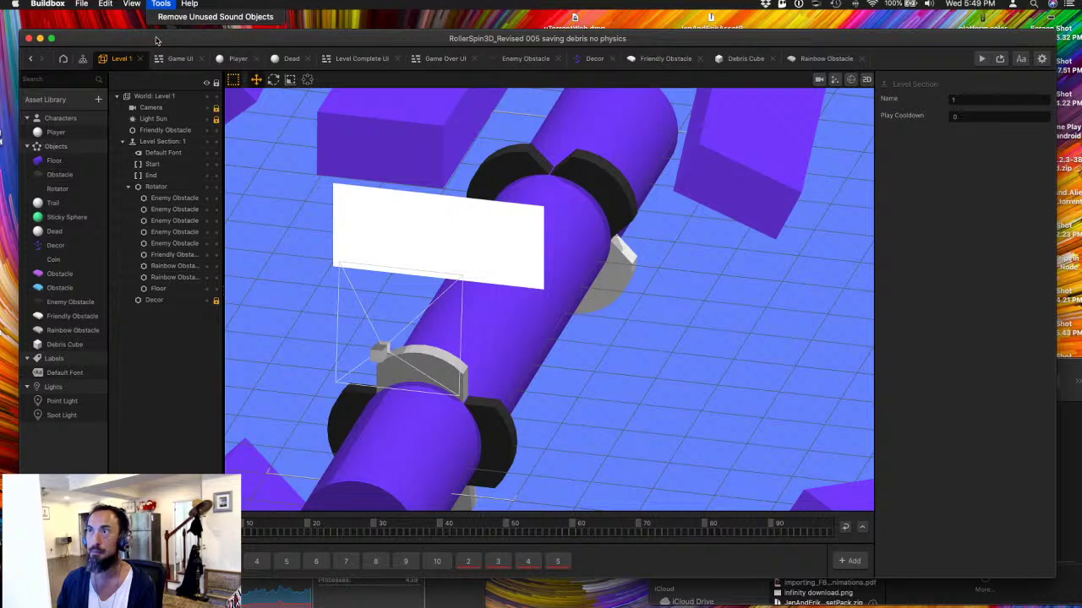
left_click(169, 25)
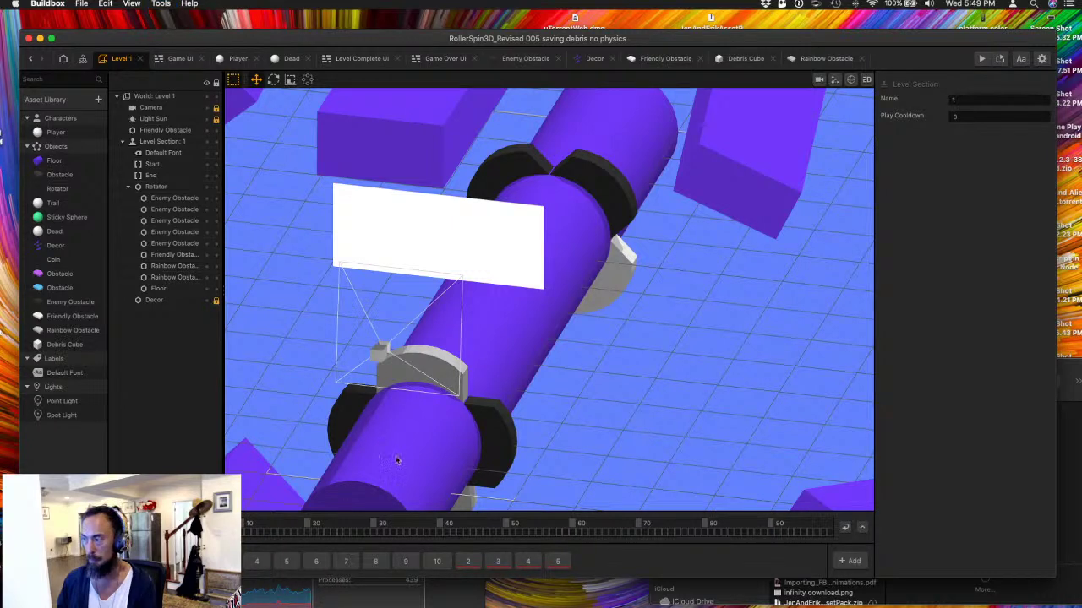
left_click(381, 479)
left_click(283, 402)
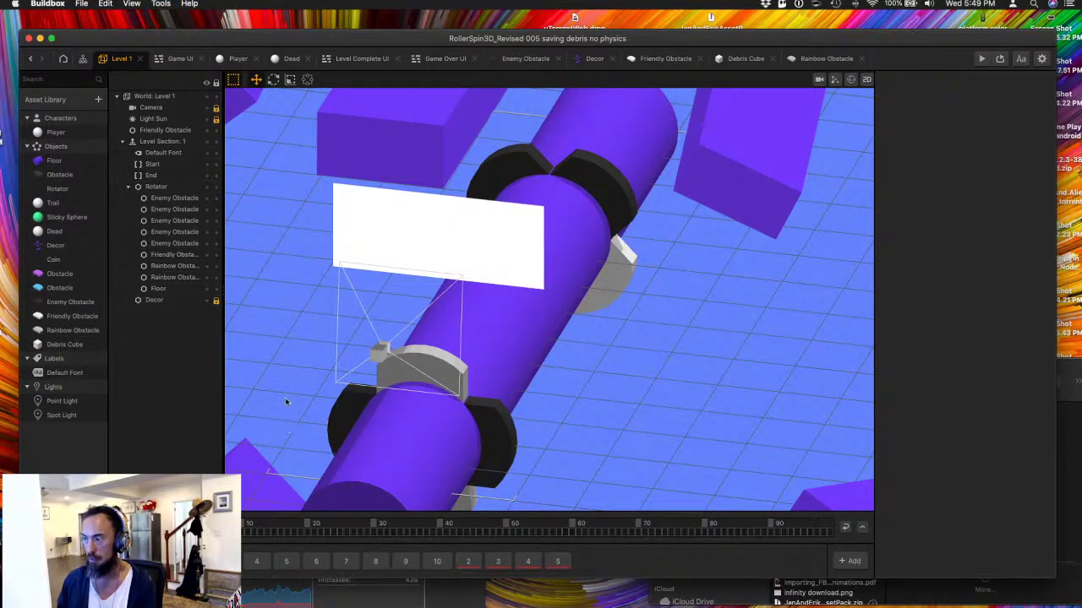
- Copy the Level 1 label into level section 2 and set the copy's text to "Level 2"
right_click_drag(318, 368, 457, 246)
left_click(461, 220)
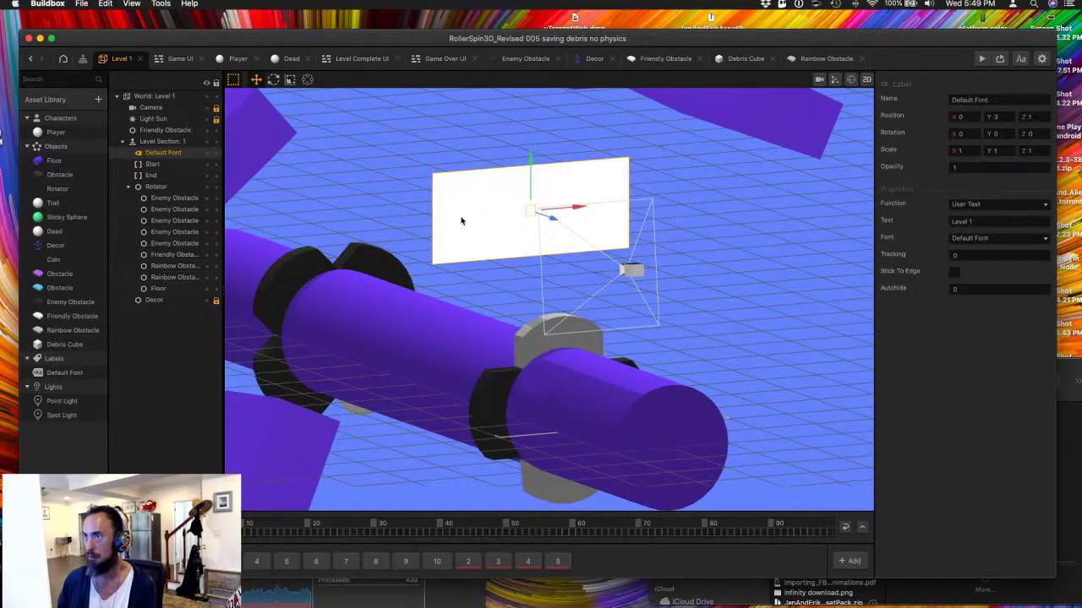
left_click(976, 221)
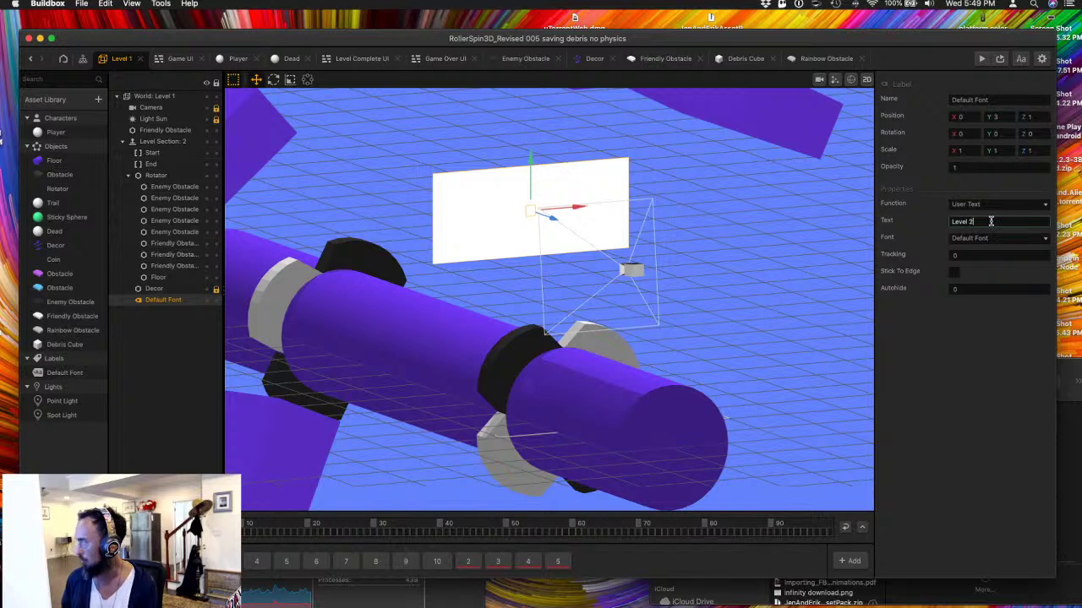
key("Delete")
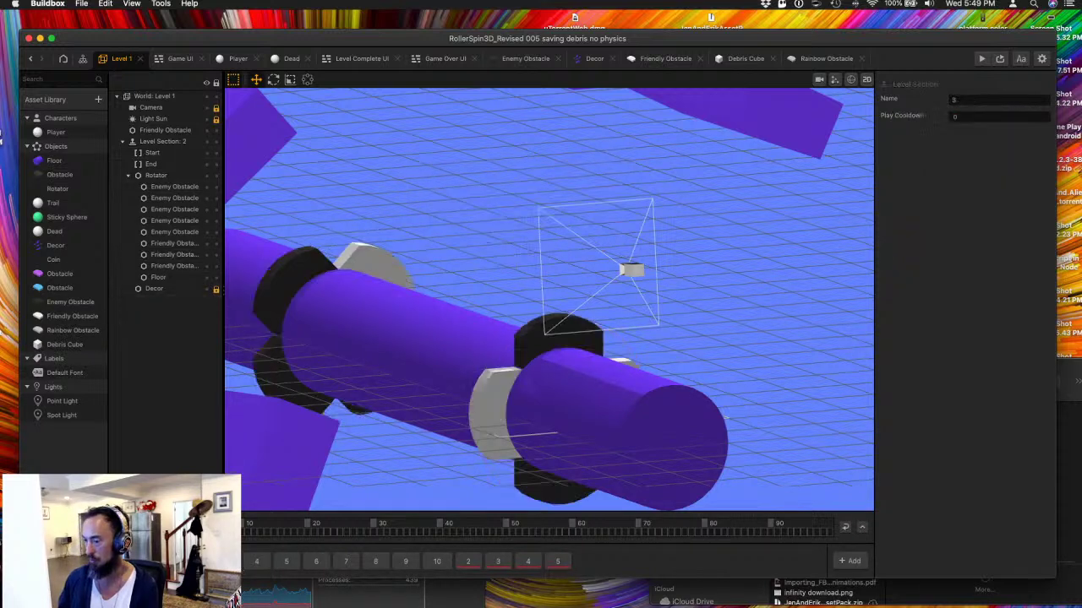
- Paste the label into level section 3 and set its text to "Scene 3"
key("super+z")
left_click_drag(980, 221, 862, 221)
key("Right")
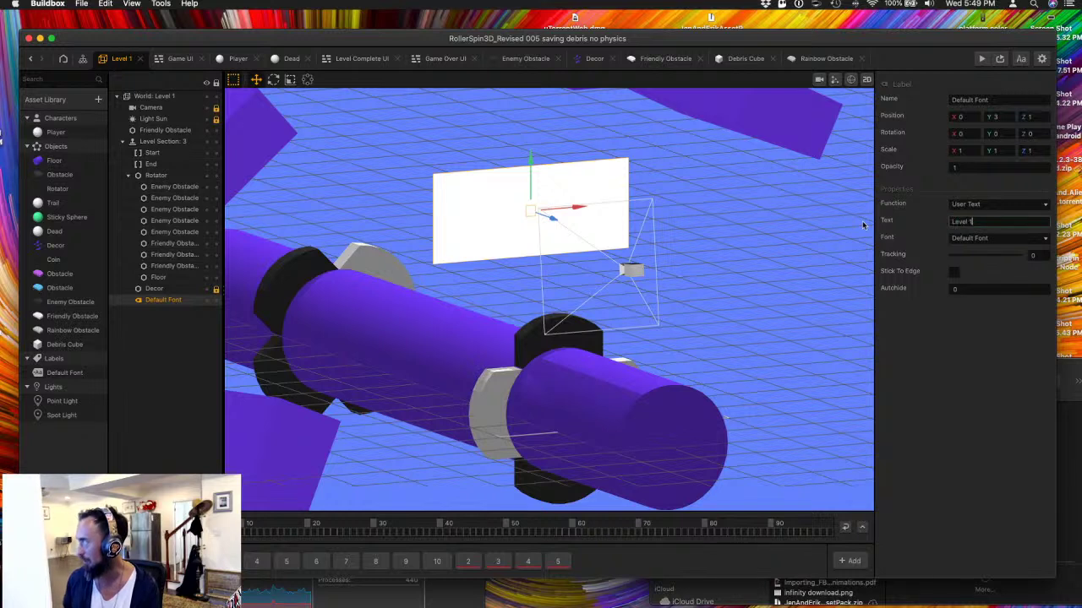
key("BackSpace")
key("BackSpace")
key("BackSpace")
key("BackSpace")
key("BackSpace")
key("BackSpace")
key("BackSpace")
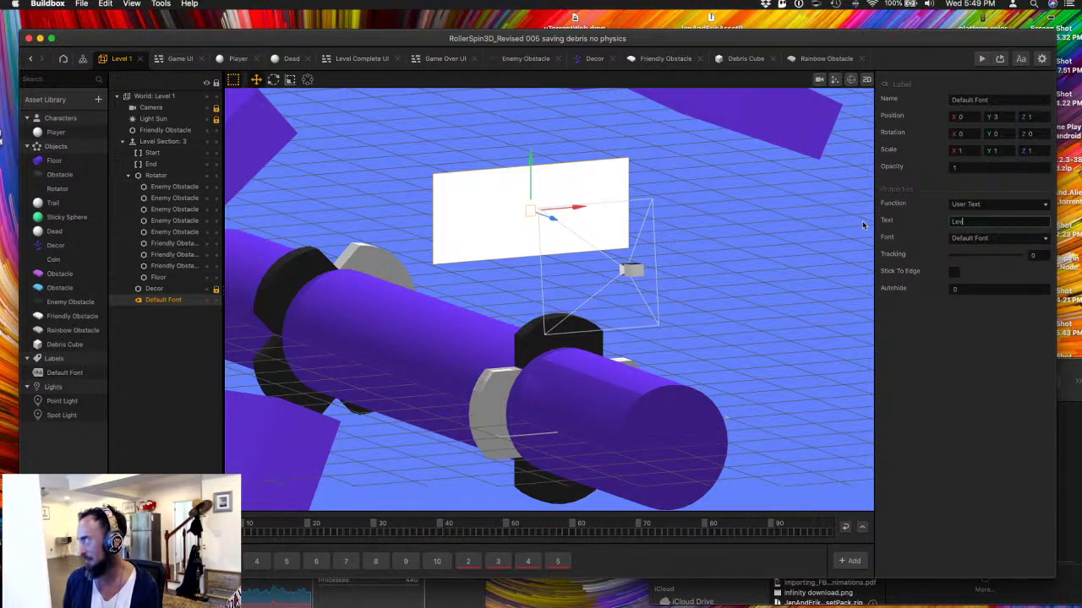
type("Scene 1")
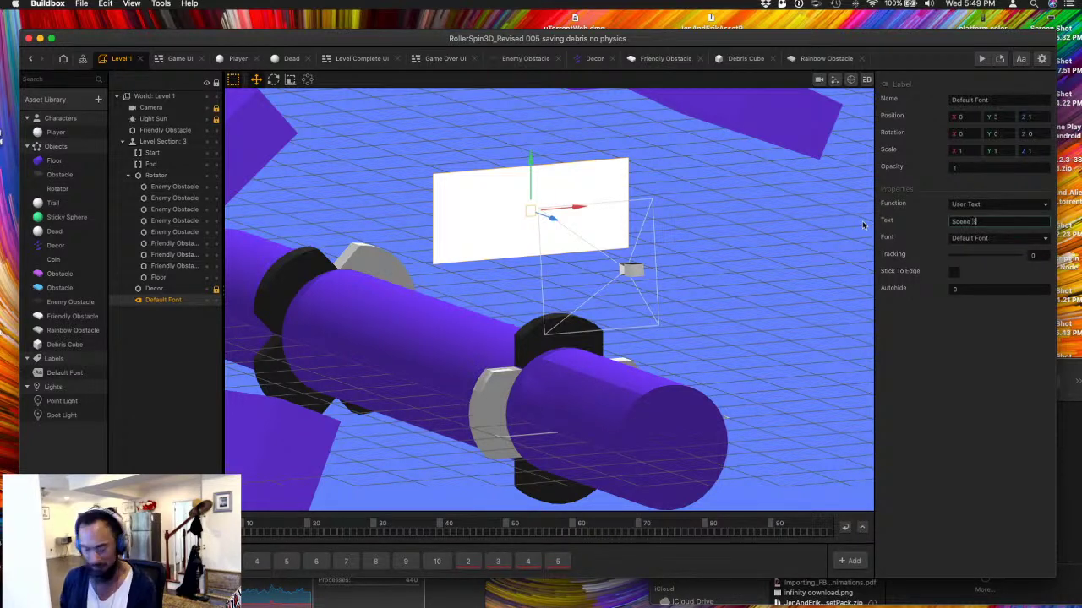
key("Return")
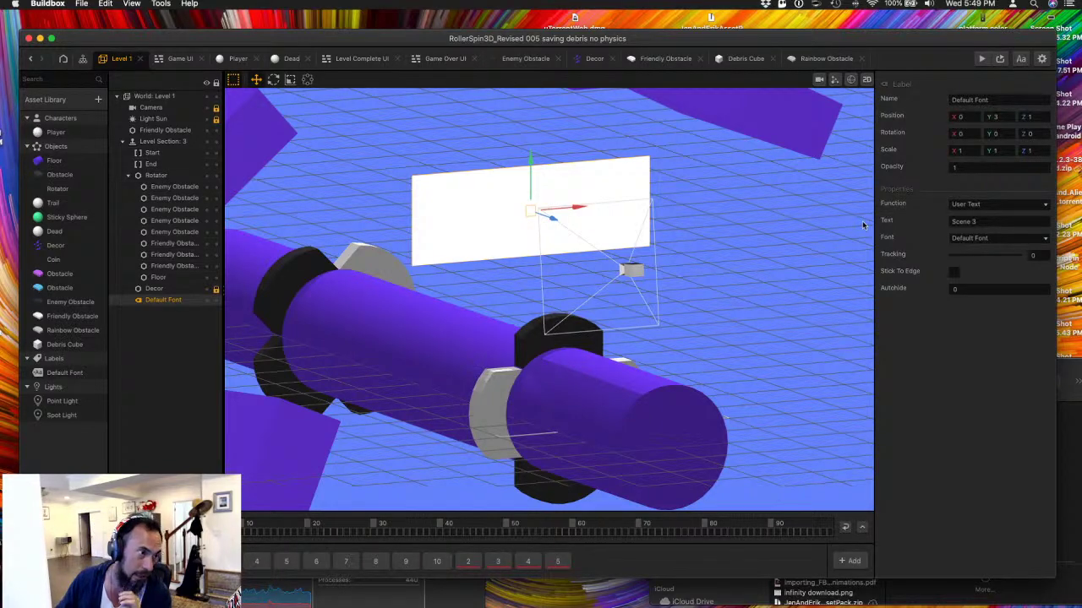
key("ctrl+Up")
key("ctrl+Up")
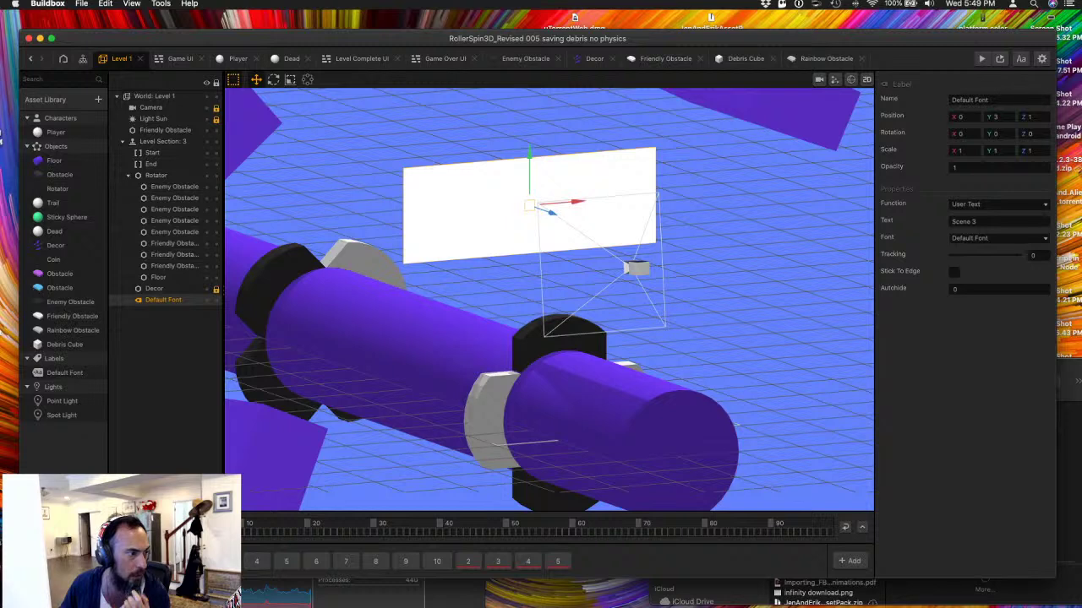
key("ctrl+Up")
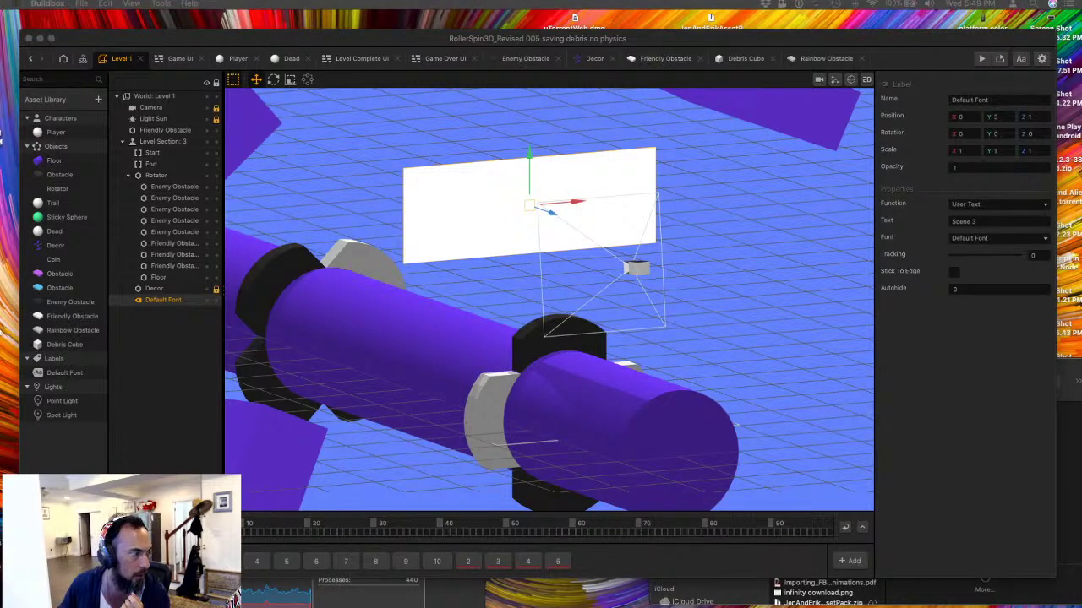
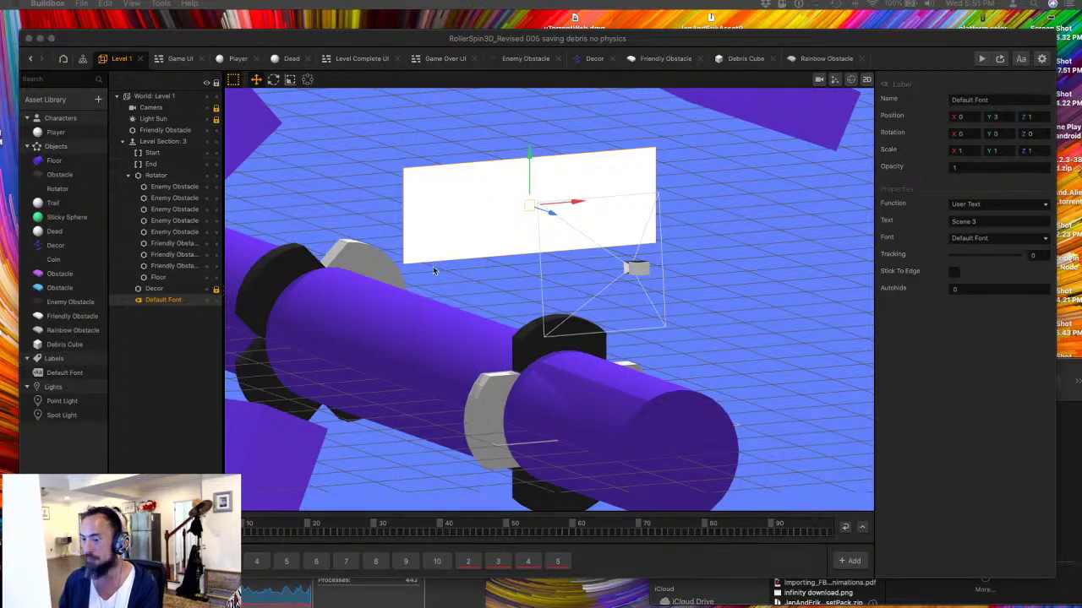
- Paste the label into level section 4 and set its text to "Scene 4"
left_click(416, 249)
left_click(257, 561)
key("super+v")
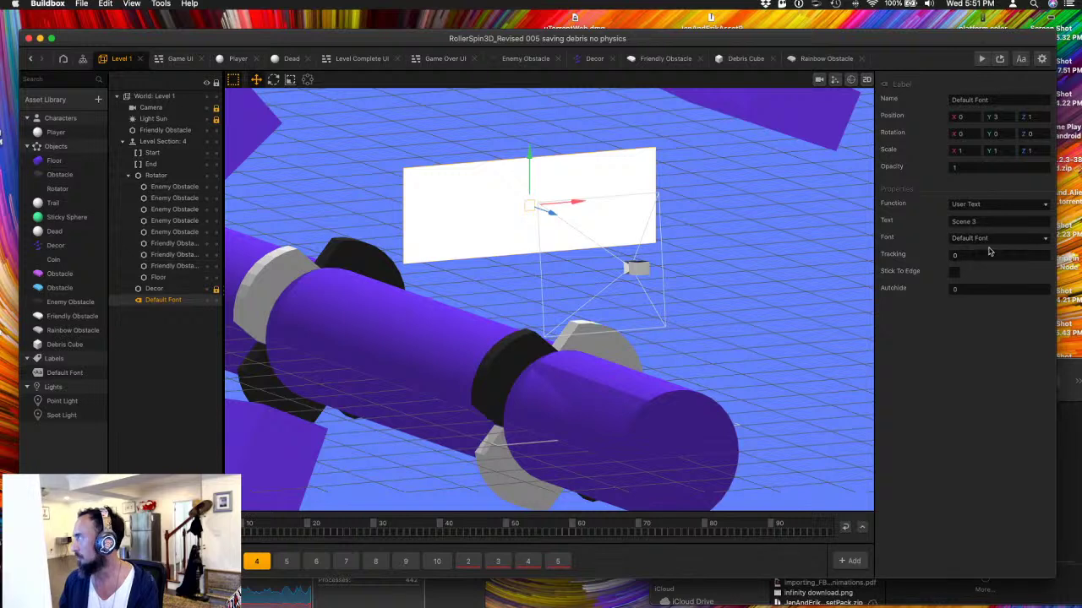
left_click(973, 221)
type("4")
key("Return")
- Paste the label into level section 5 and set its text to "Scene 5"
left_click(285, 562)
key("super+v")
left_click(974, 221)
key("BackSpace")
type("5")
key("Return")
- Paste the label into level section 6 and set its text to "Scene 6"
left_click(316, 562)
key("super+v")
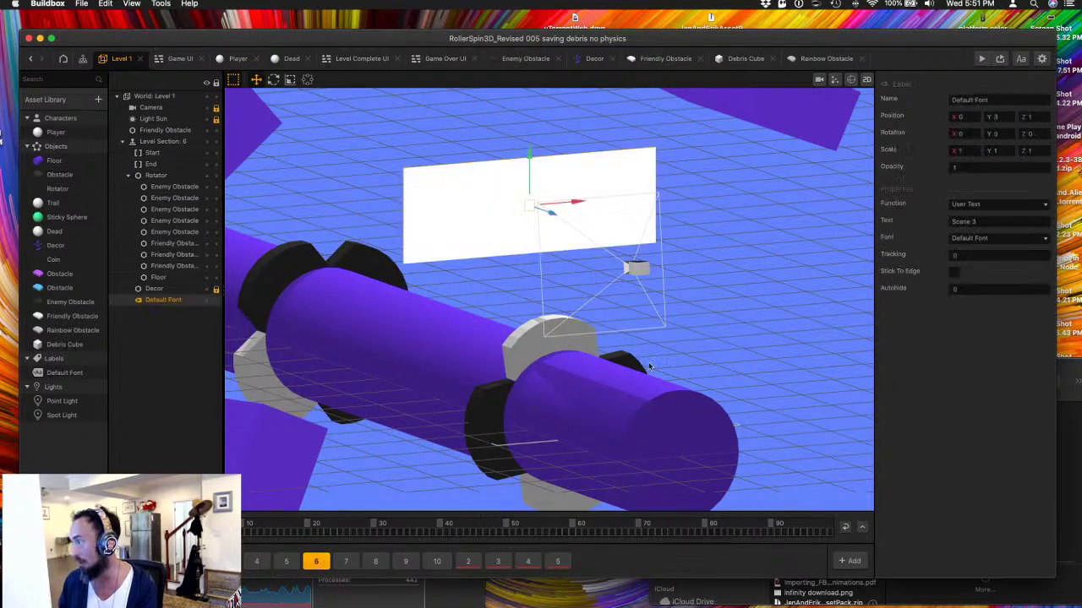
left_click(974, 222)
key("BackSpace")
type("6")
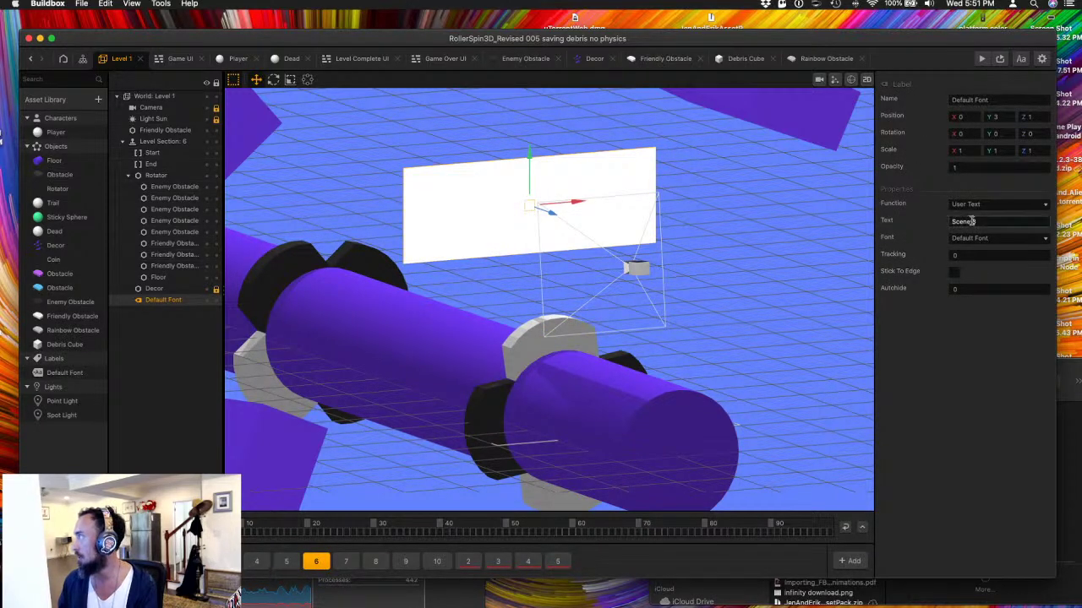
left_click(420, 549)
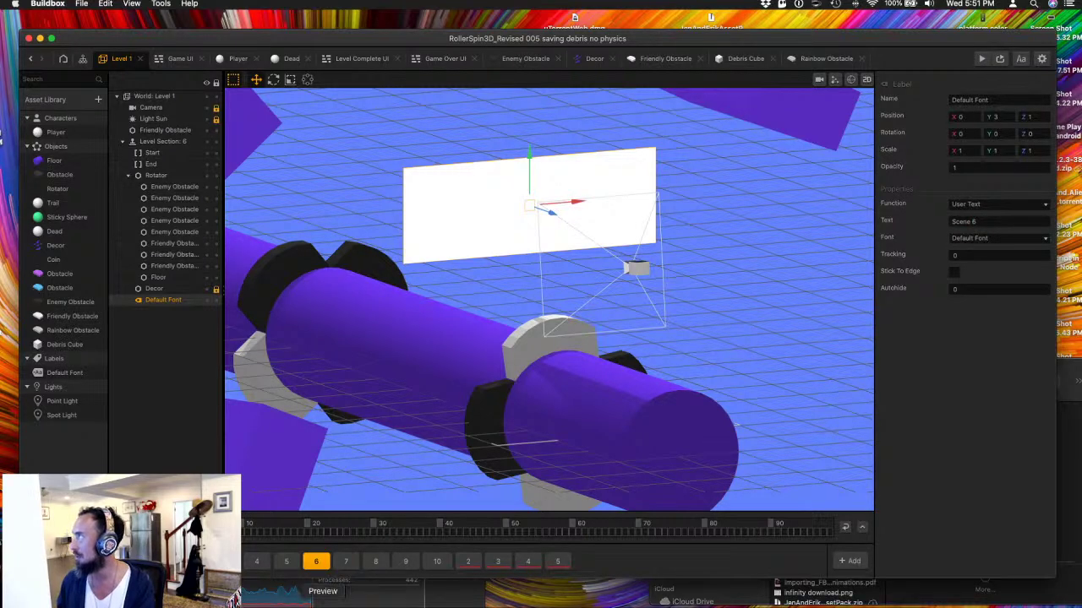
- Paste the label into level section 7 and edit its text to match the section number
left_click(345, 562)
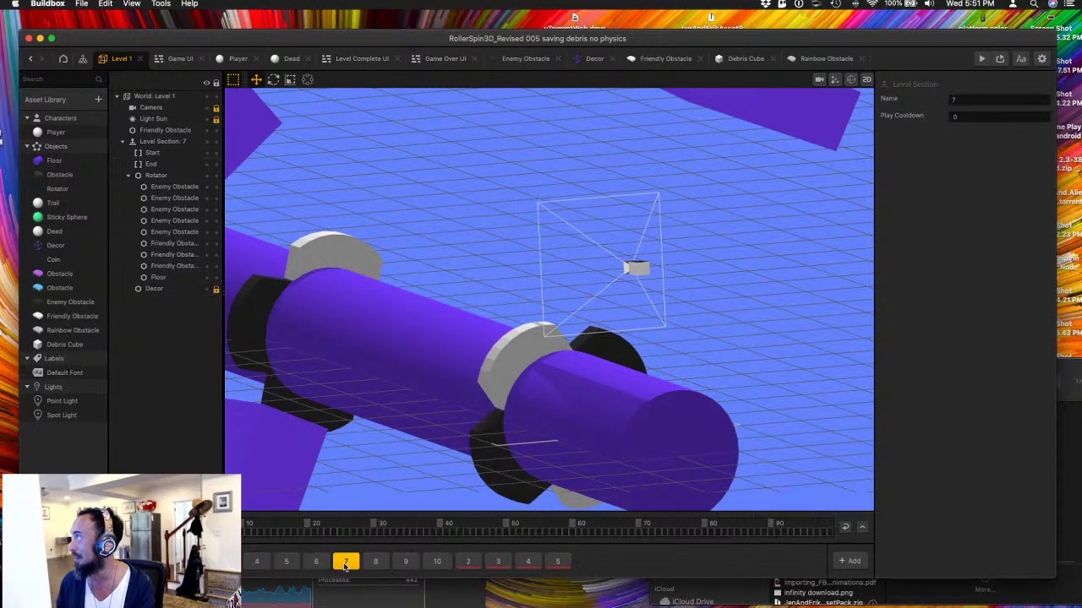
key("super+v")
double_click(974, 221)
key("Return")
- Paste the label into level section 8 and set its text to "Scene 8"
left_click(376, 561)
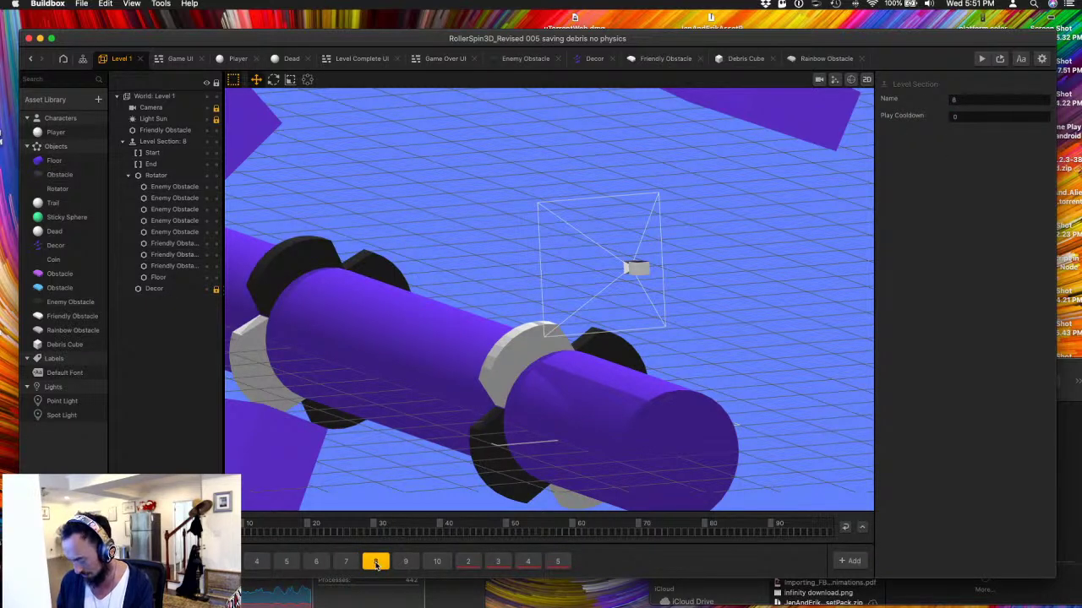
key("super+v")
double_click(972, 221)
key("super+a")
left_click(1016, 221)
key("BackSpace")
type("8")
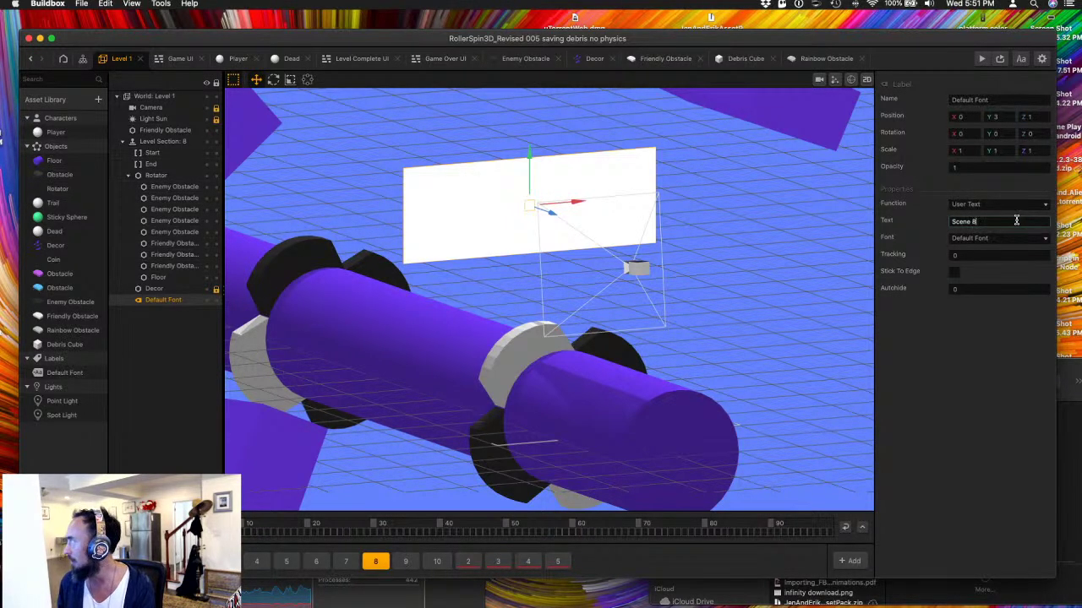
- Paste the label into level section 9 and set its text to "Scene 9"
left_click(404, 562)
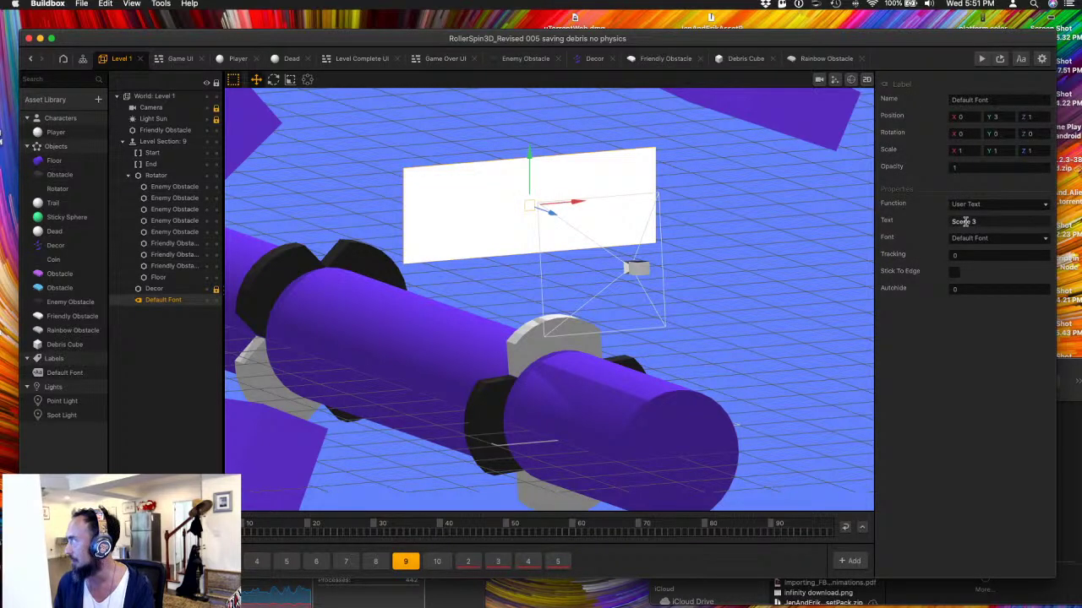
left_click(972, 220)
type("9")
key("Return")
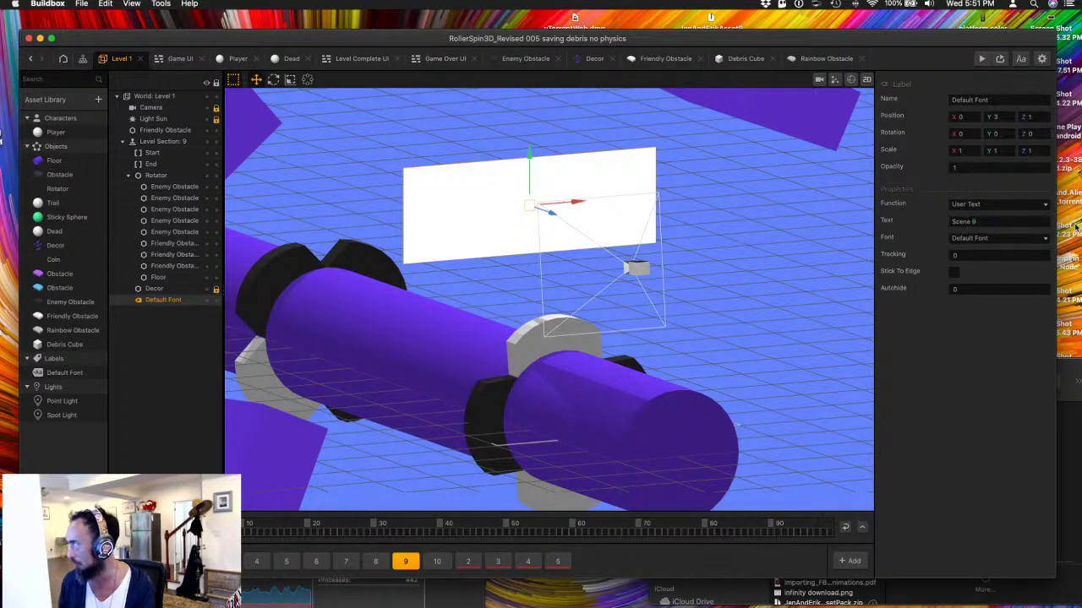
- Paste the label into level section 10 and set its text to "Scene 10"
left_click(438, 561)
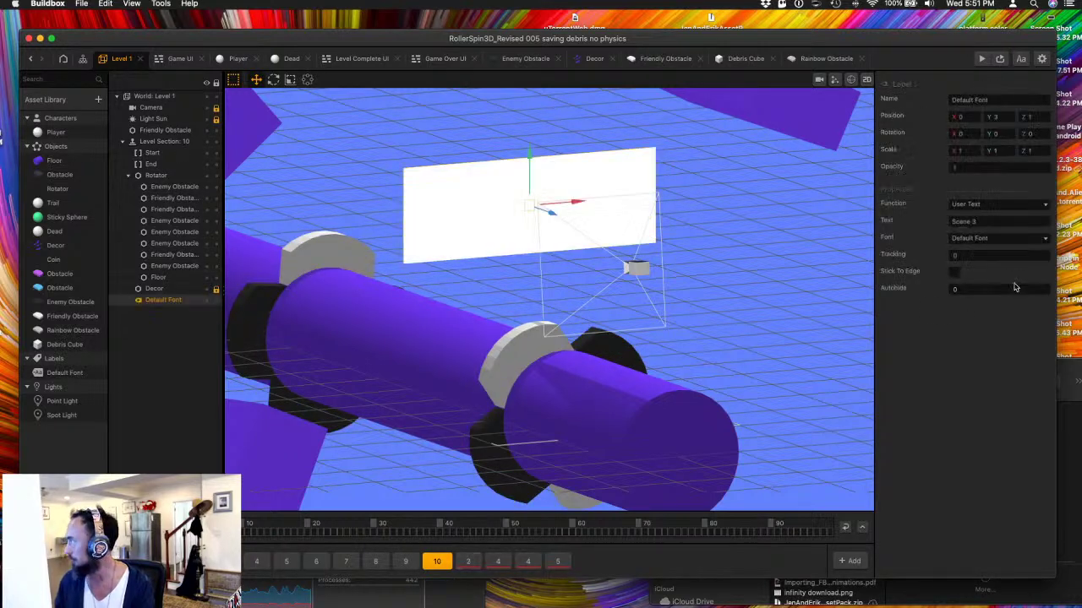
left_click(994, 221)
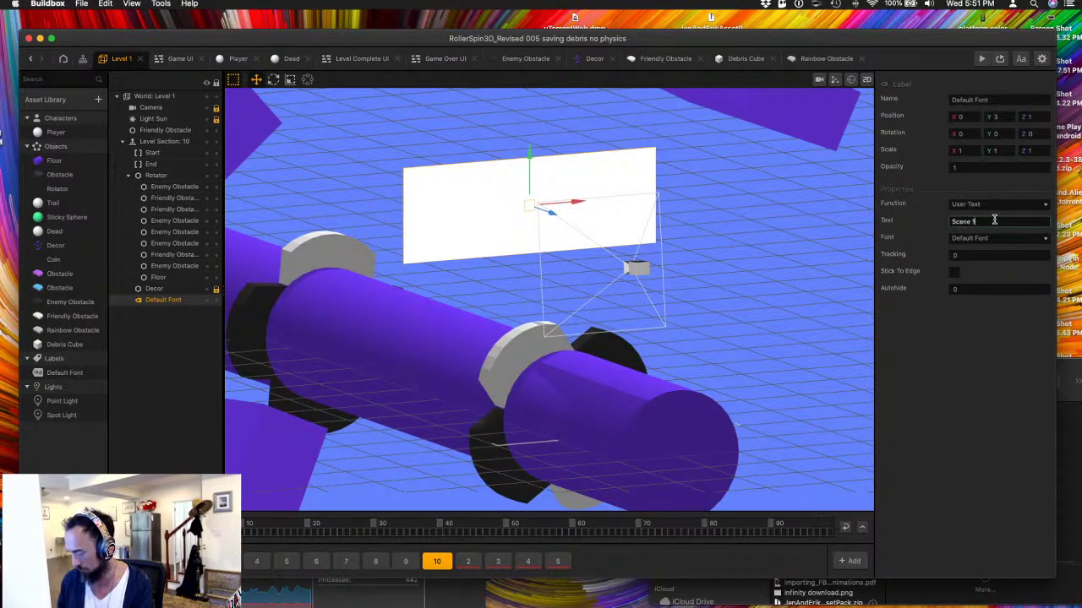
type("10")
key("Return")
- Playtest the game with the section labels, restart it for another run, and close the preview
left_click(981, 58)
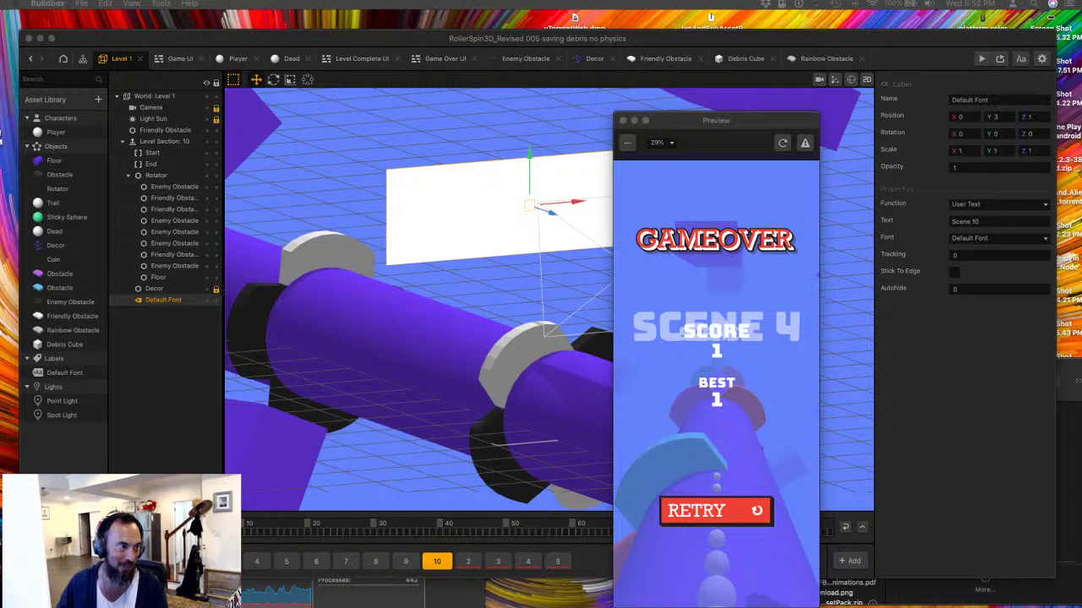
left_click(724, 510)
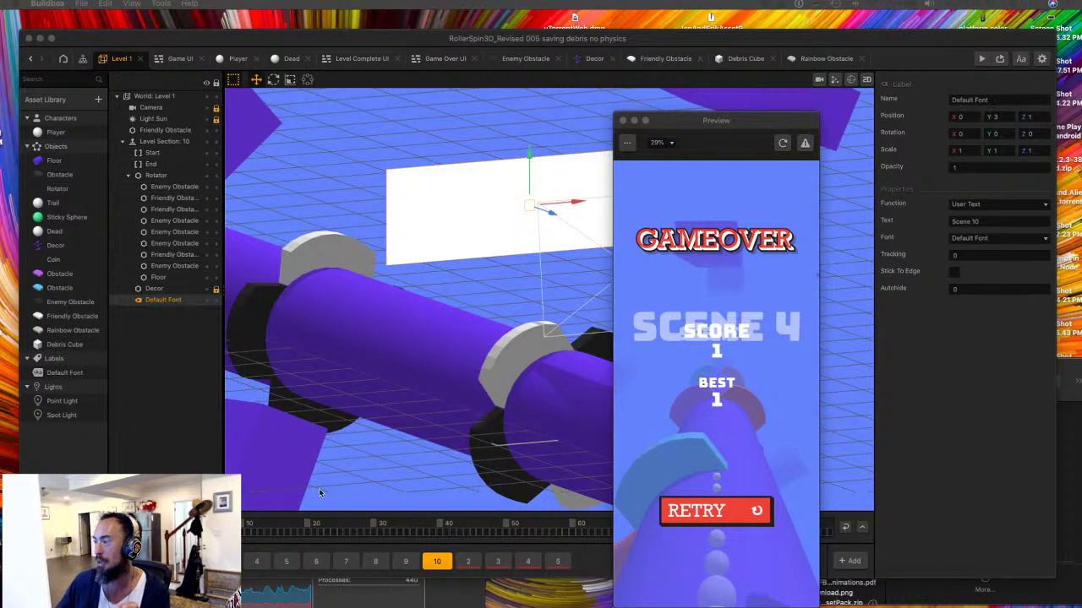
left_click(718, 512)
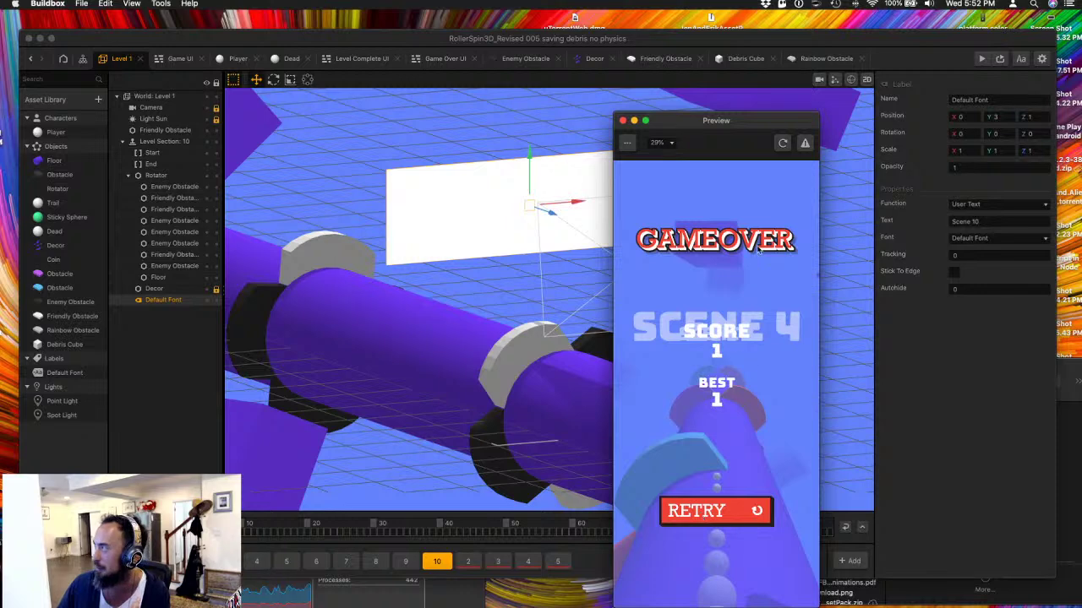
left_click(781, 143)
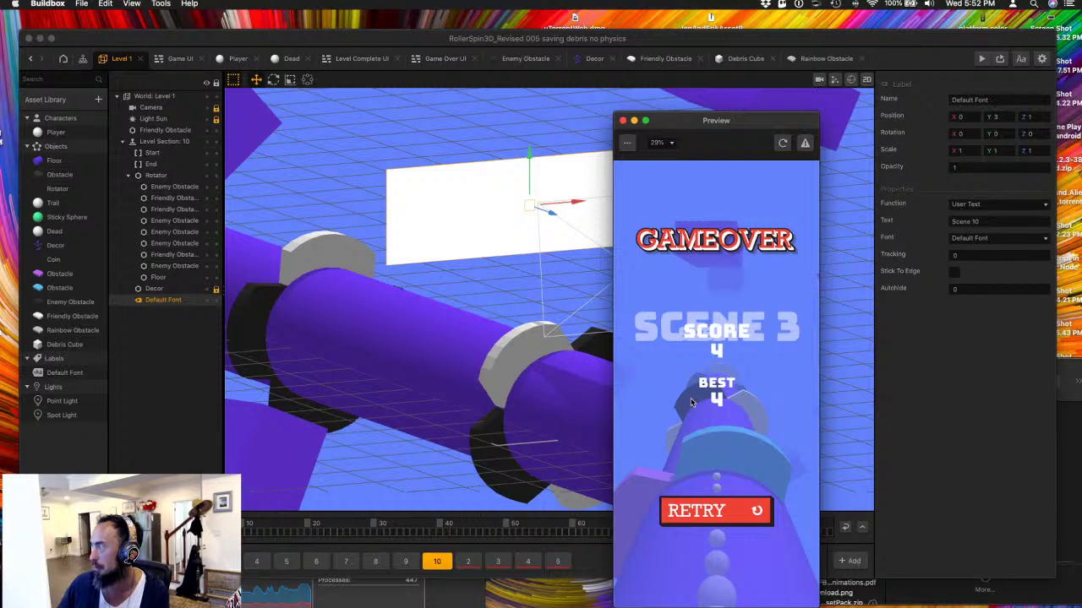
left_click(622, 121)
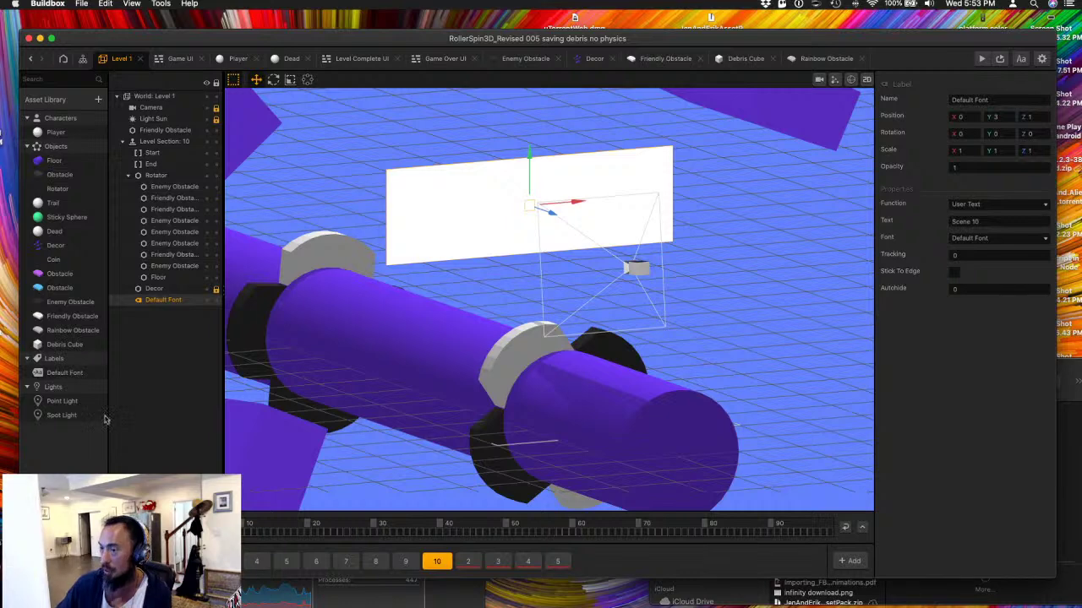
- Inspect the Player's Timer and Spawn nodes and the Trail asset that the Spawn node creates
double_click(55, 134)
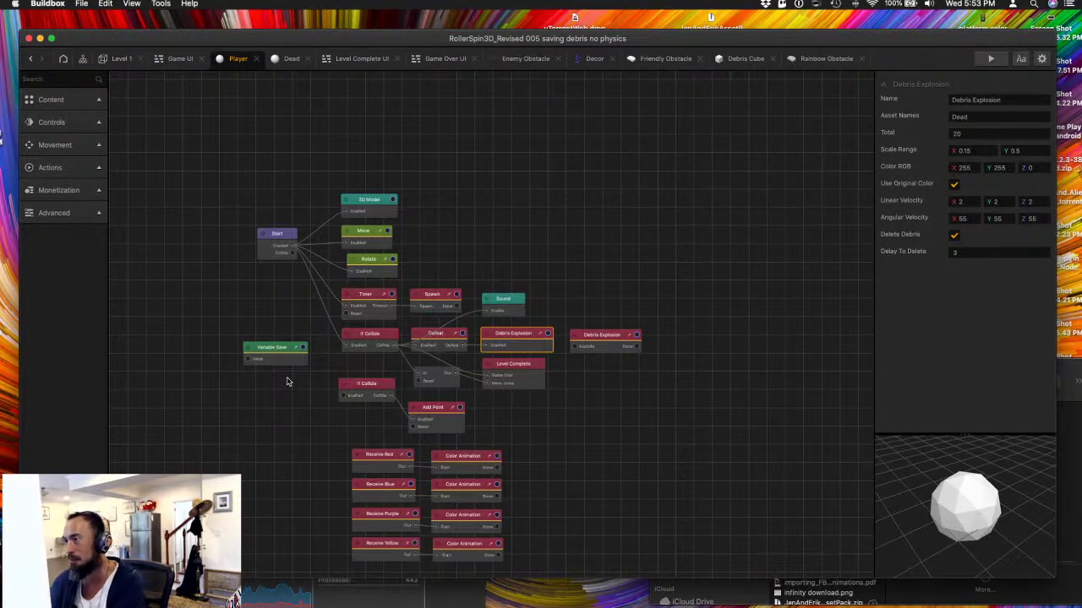
left_click(361, 304)
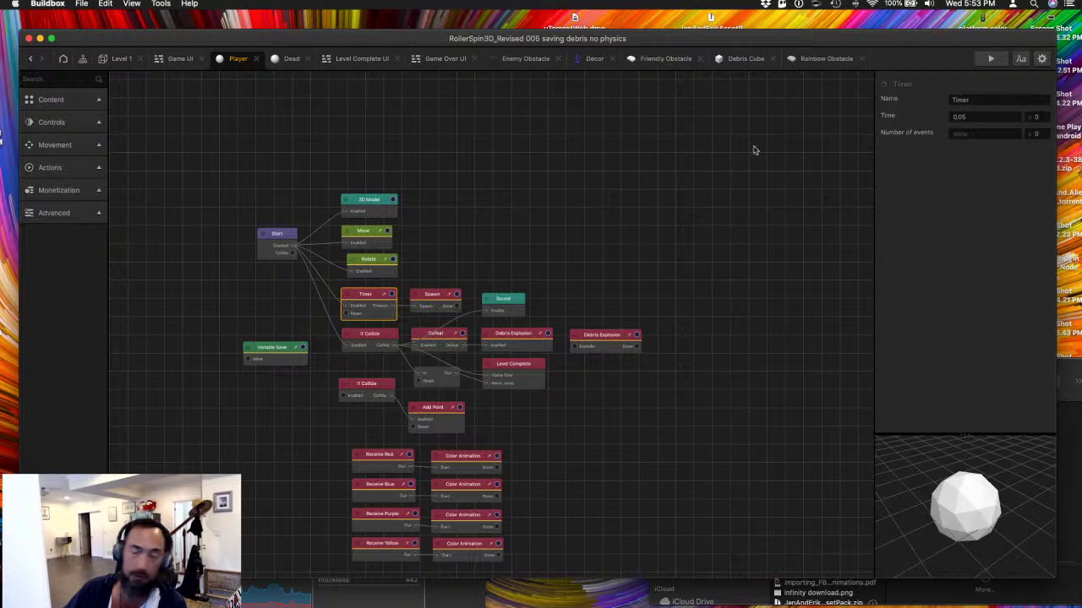
left_click(432, 296)
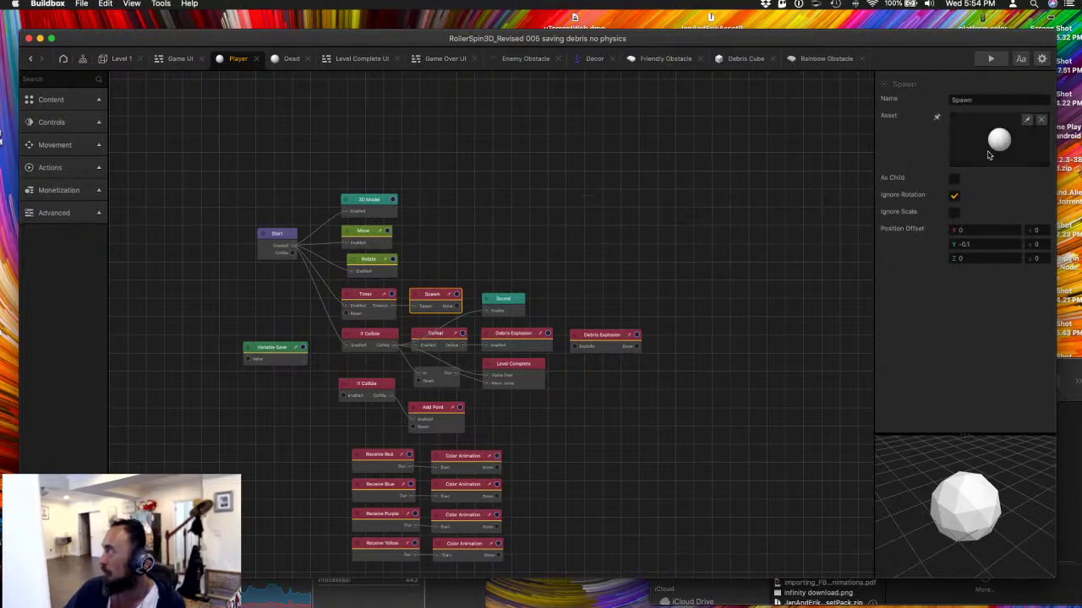
left_click(1027, 121)
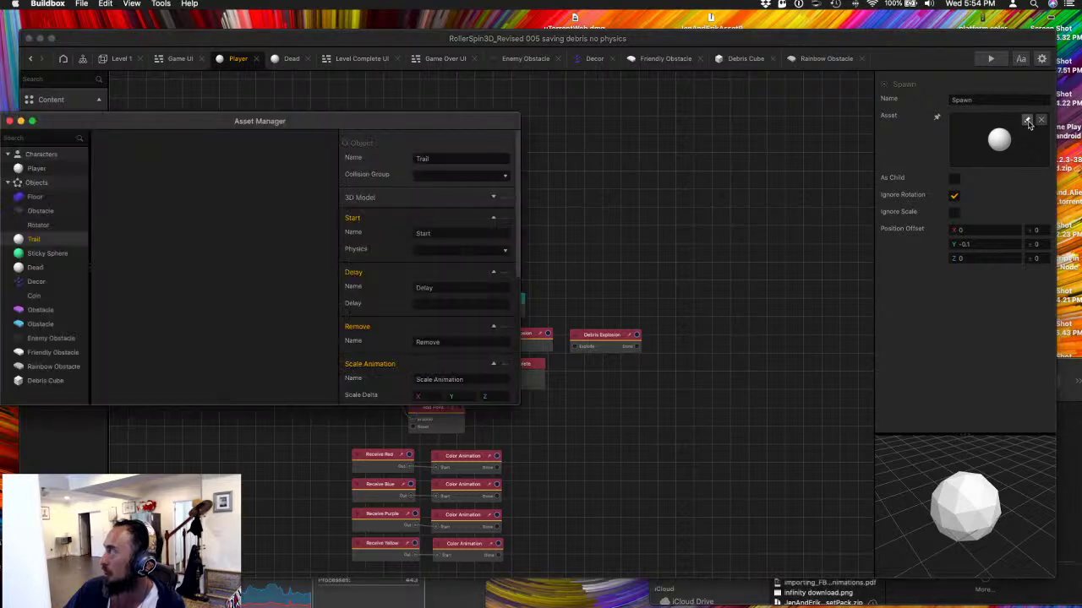
scroll(388, 345, "down", 5)
scroll(386, 348, "up", 5)
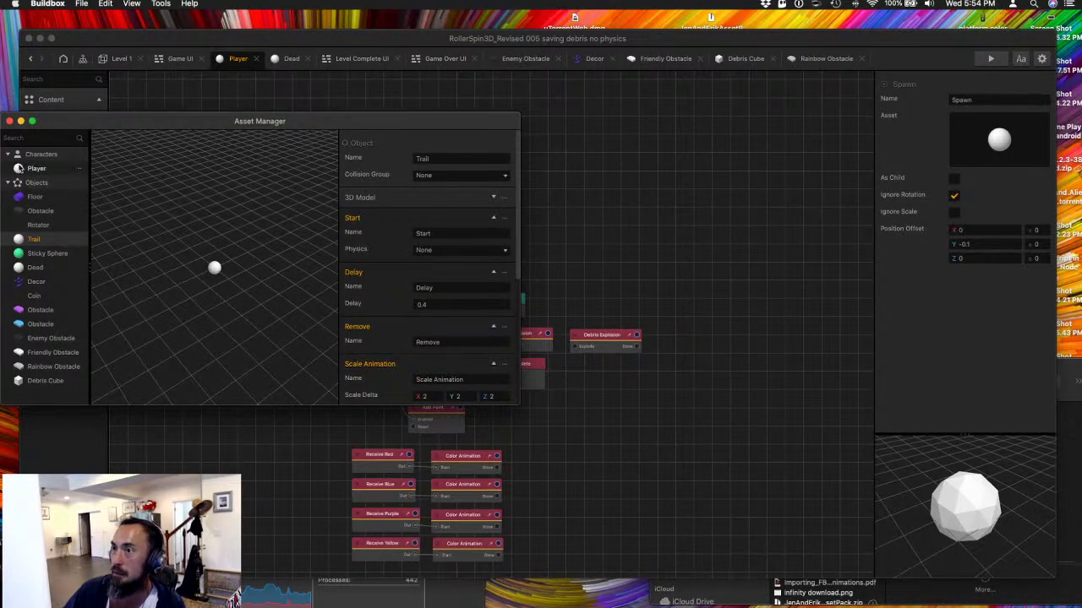
left_click(9, 121)
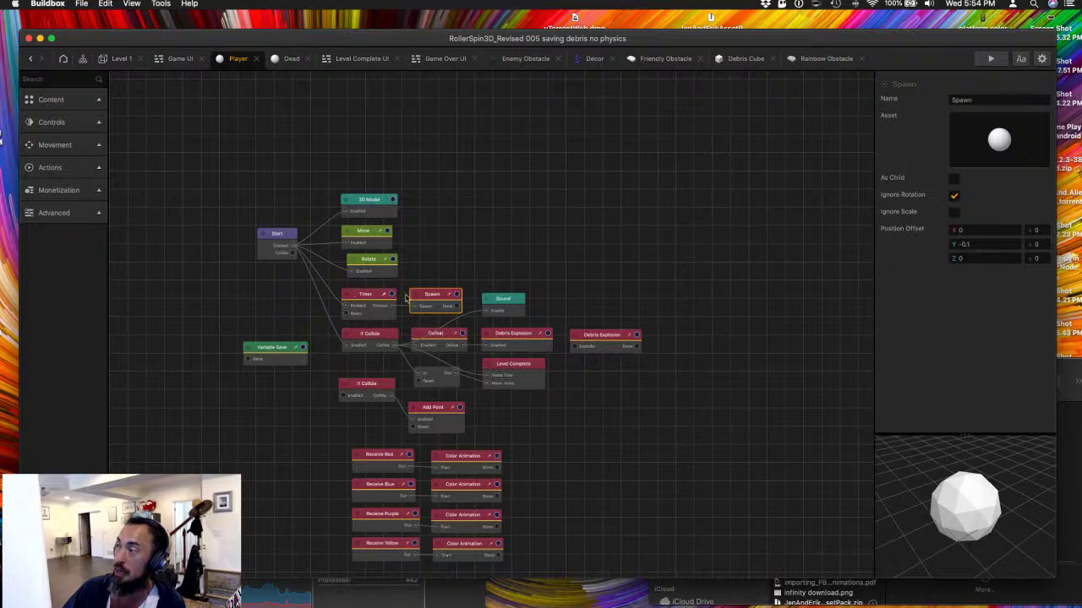
- Open the Trail object's node map and check its Scale Animation, Color Animation and Delay settings
left_click(168, 59)
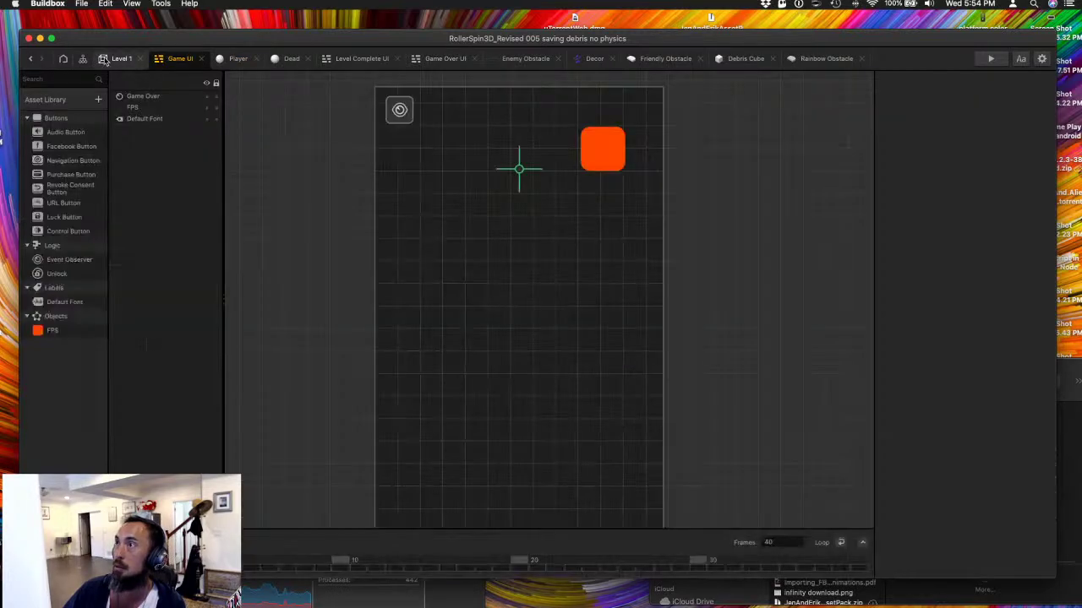
left_click(119, 58)
double_click(54, 203)
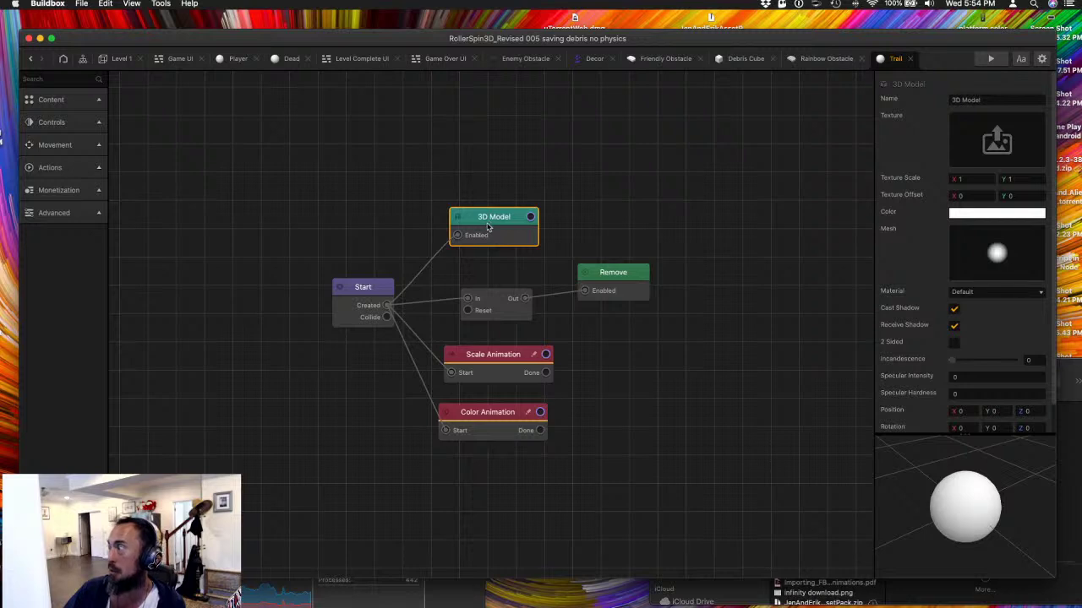
left_click(491, 365)
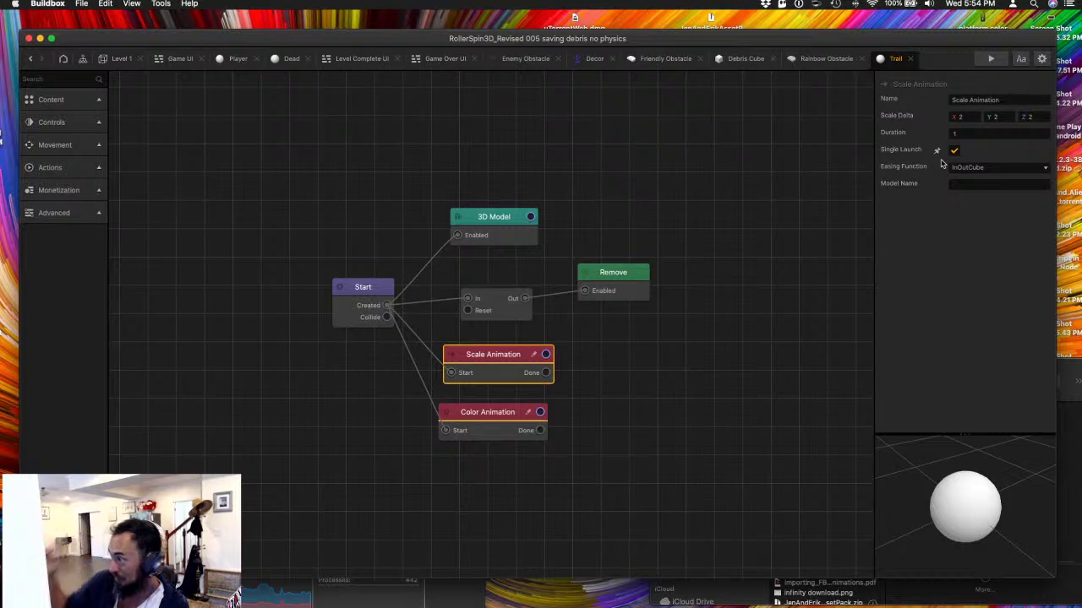
left_click(476, 425)
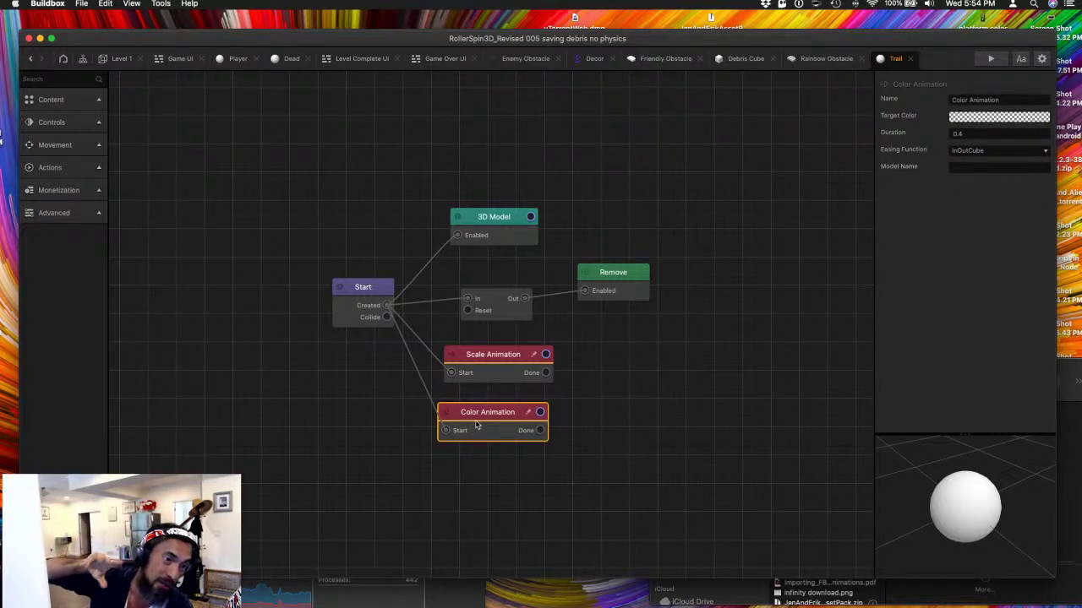
left_click(520, 318)
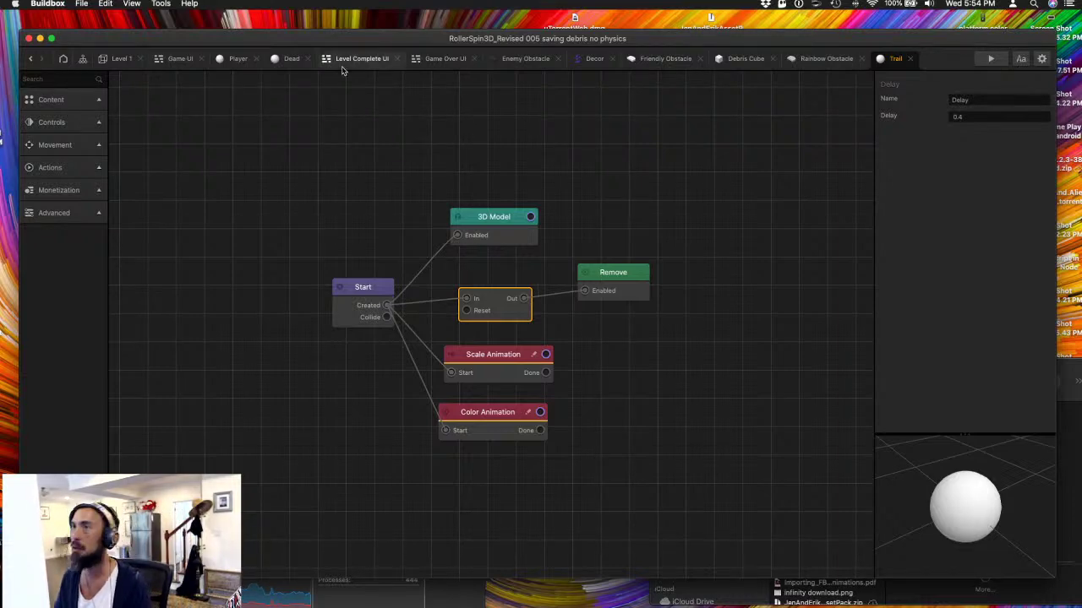
- Compare the If Collide settings of the Rainbow Obstacle with those of the Player
left_click(118, 58)
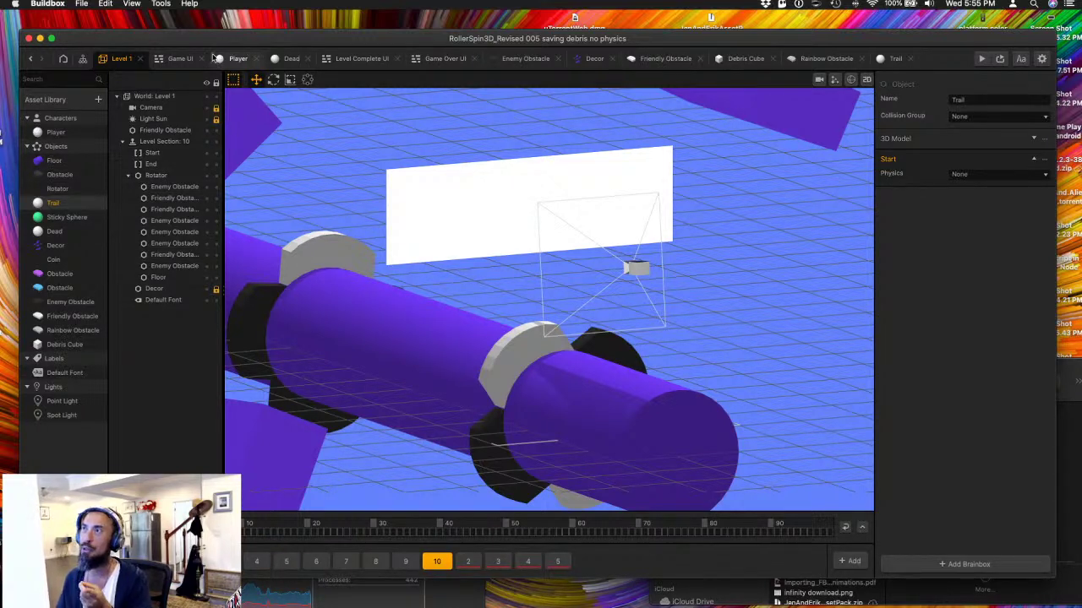
double_click(70, 330)
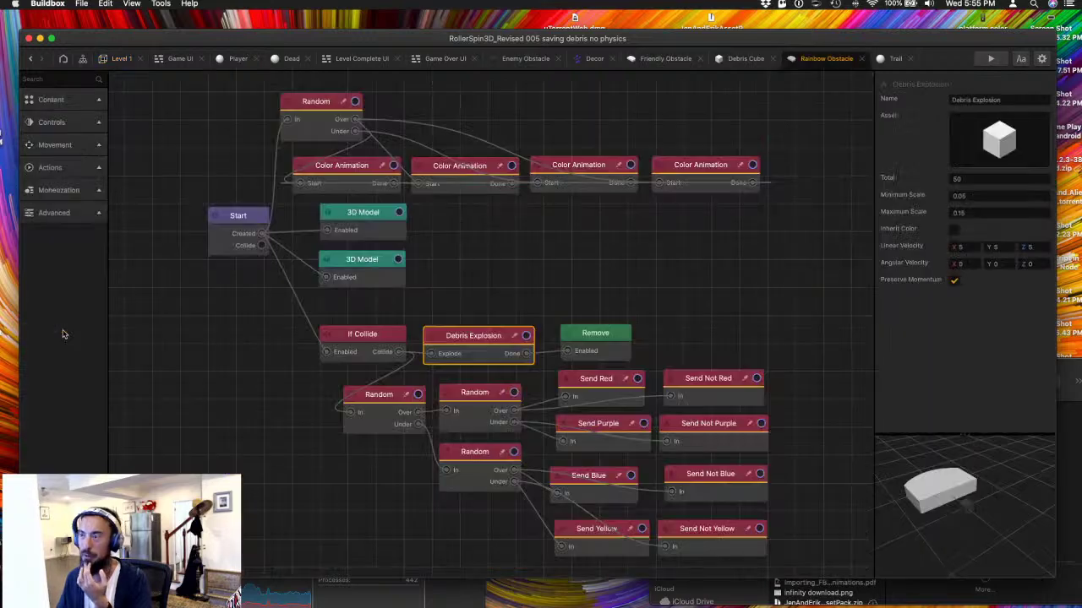
scroll(401, 434, "down", 6)
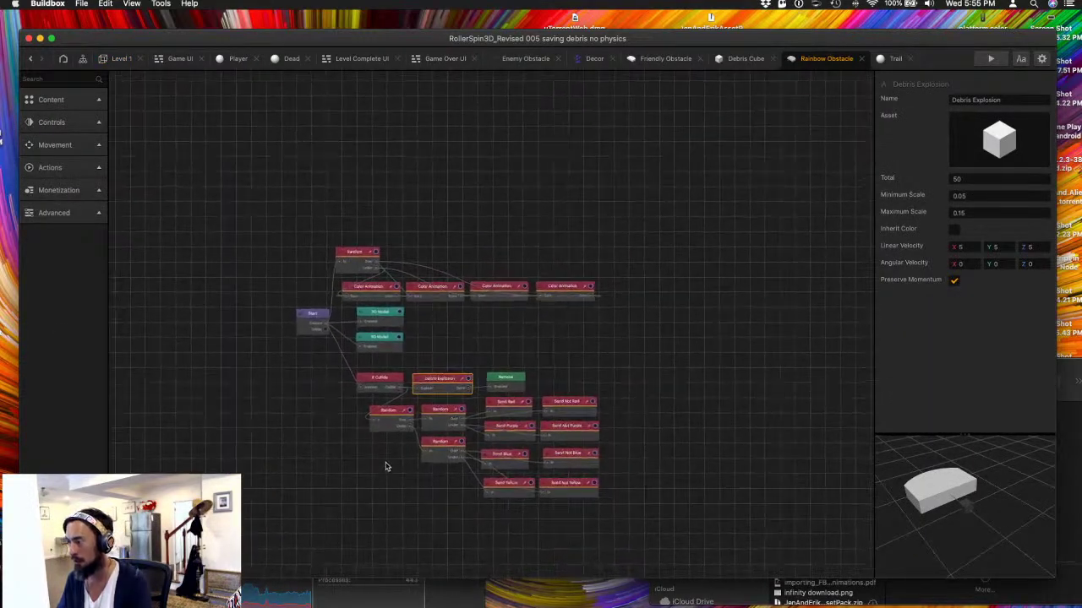
left_click(369, 461)
left_click(376, 387)
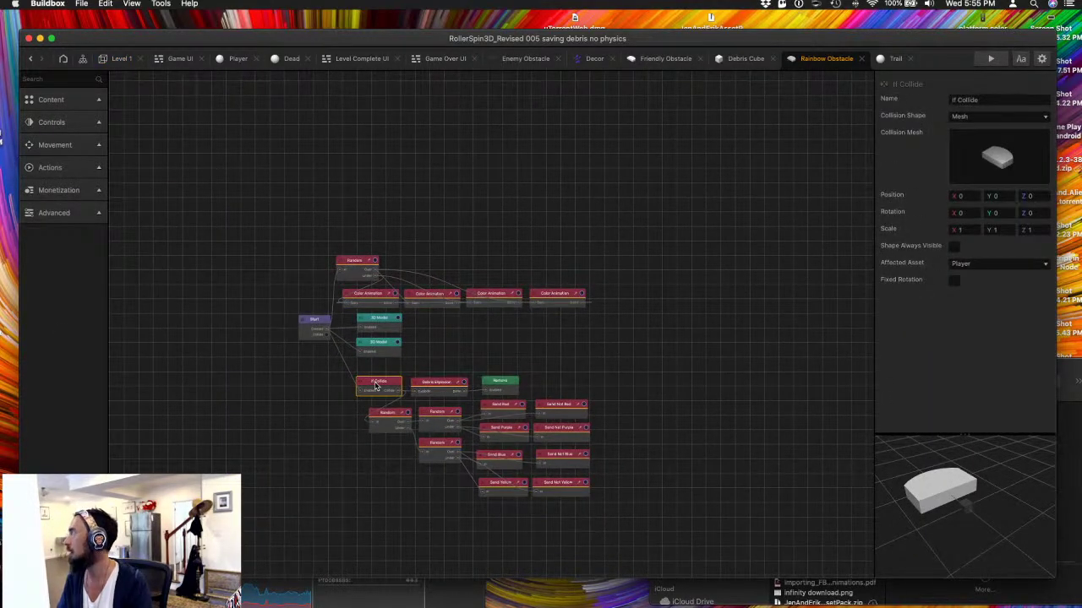
scroll(376, 386, "up", 3)
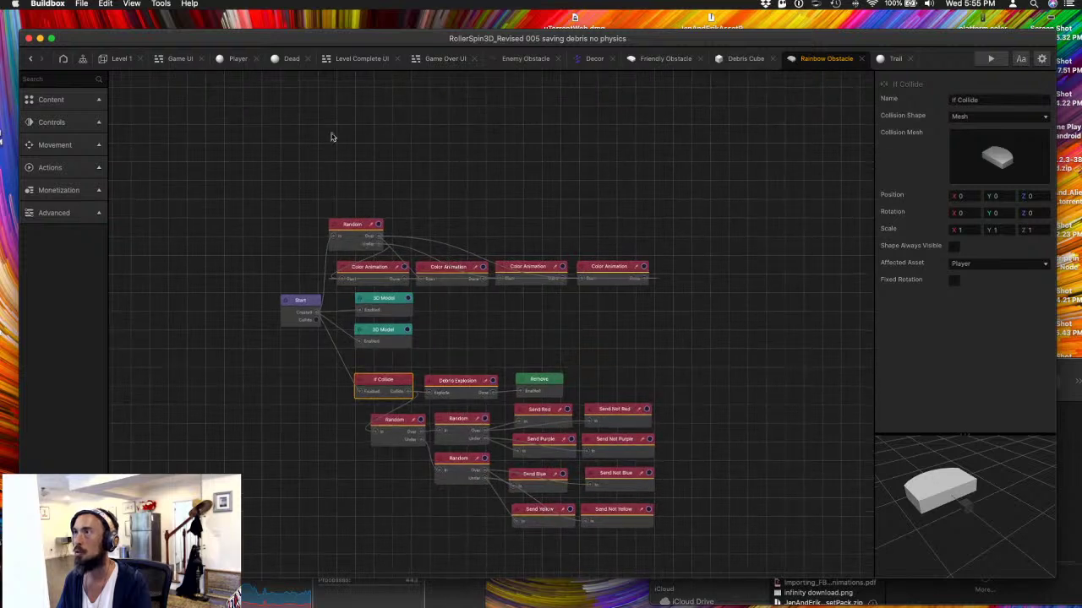
left_click(244, 59)
left_click(361, 338)
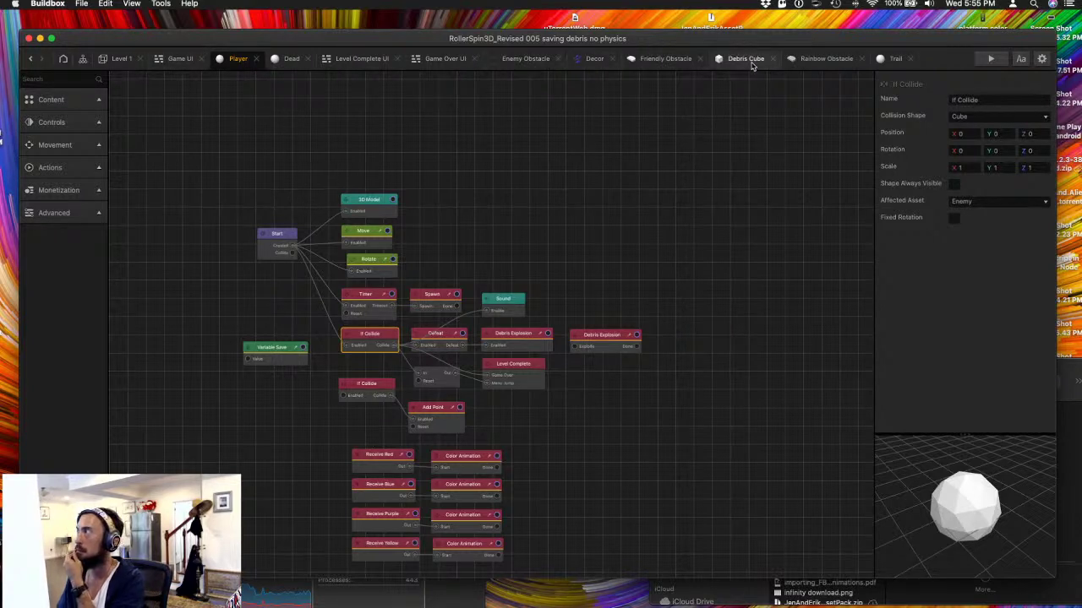
left_click(792, 62)
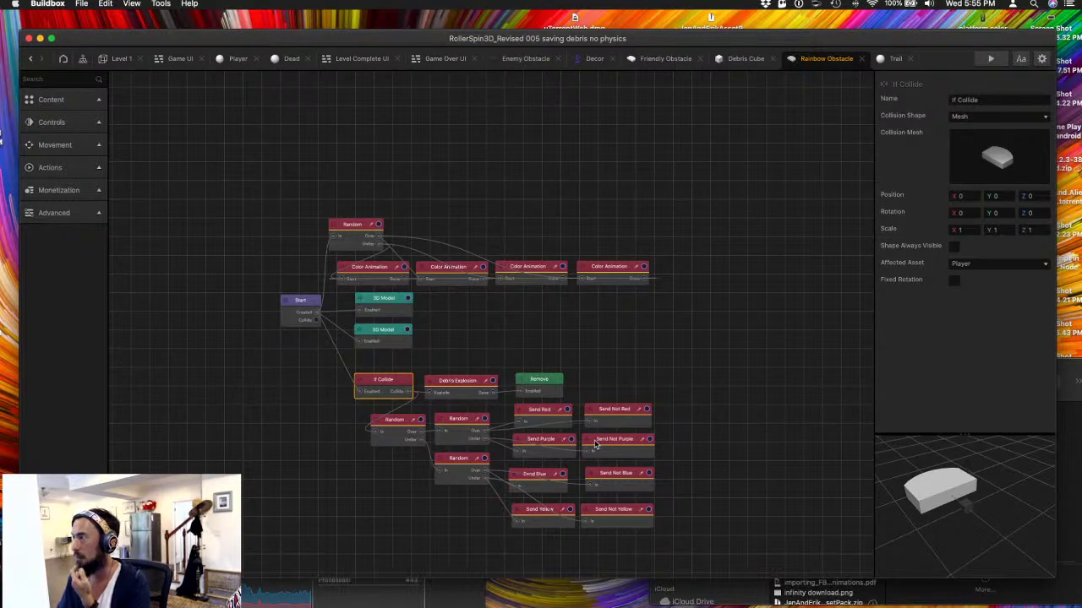
- Set Level 1's Next Scene Threshold to 2000 in its world settings
left_click(119, 59)
left_click(83, 59)
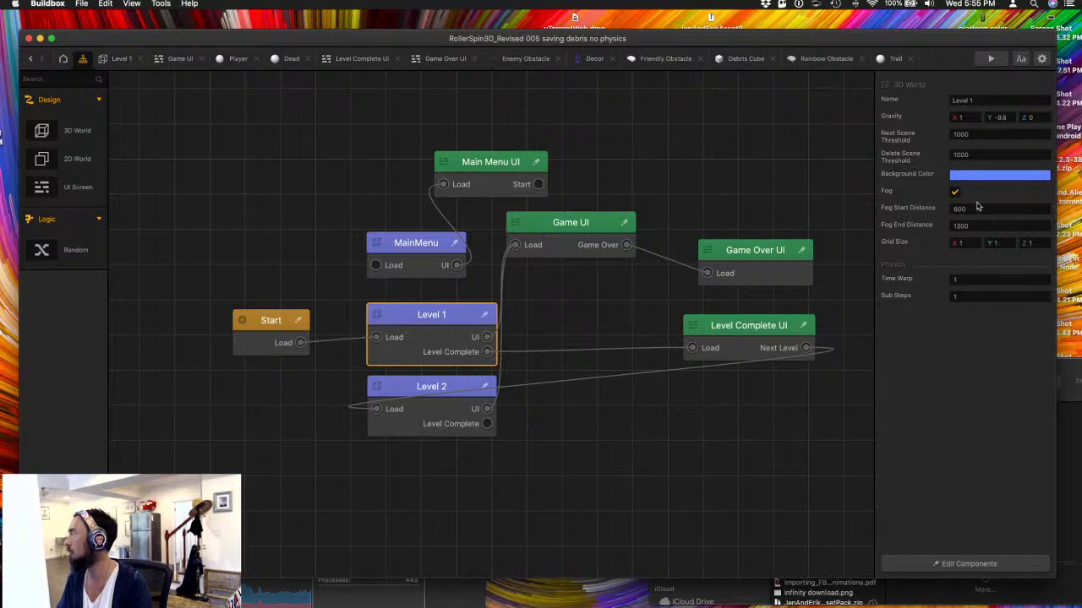
left_click(960, 136)
type("500")
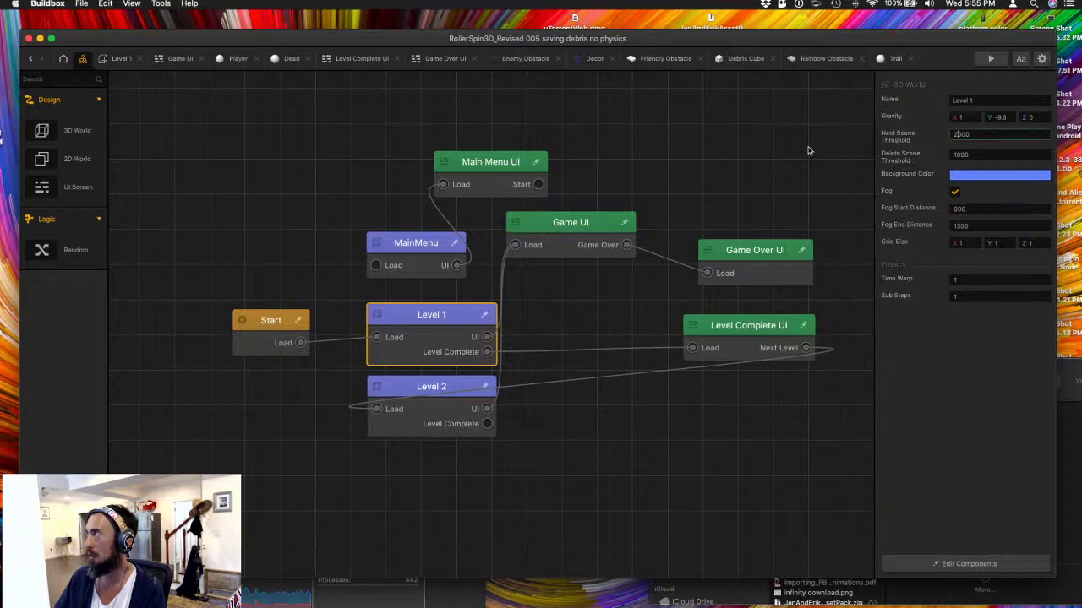
- Save the project as a new version named "RollerSpin3D_Revised 006 2k next threshold"
left_click(83, 5)
left_click(99, 60)
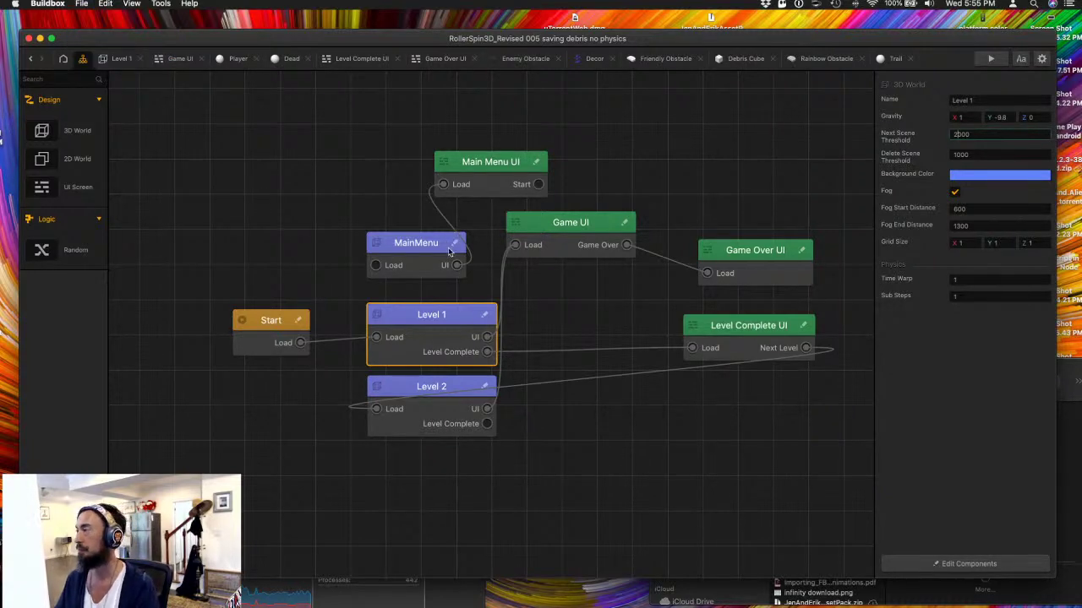
left_click_drag(573, 120, 1048, 138)
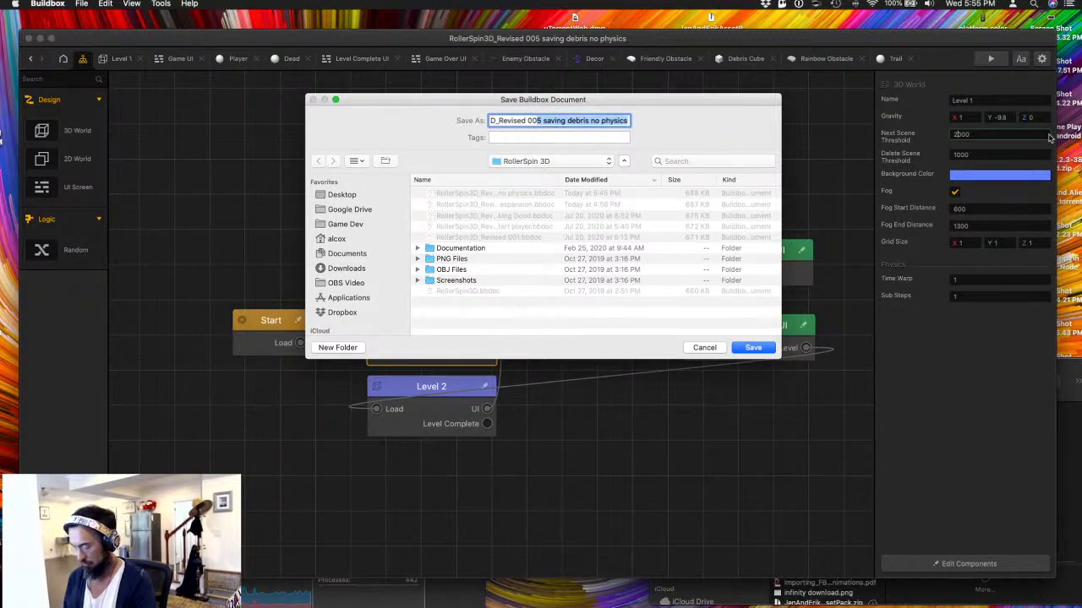
type("6")
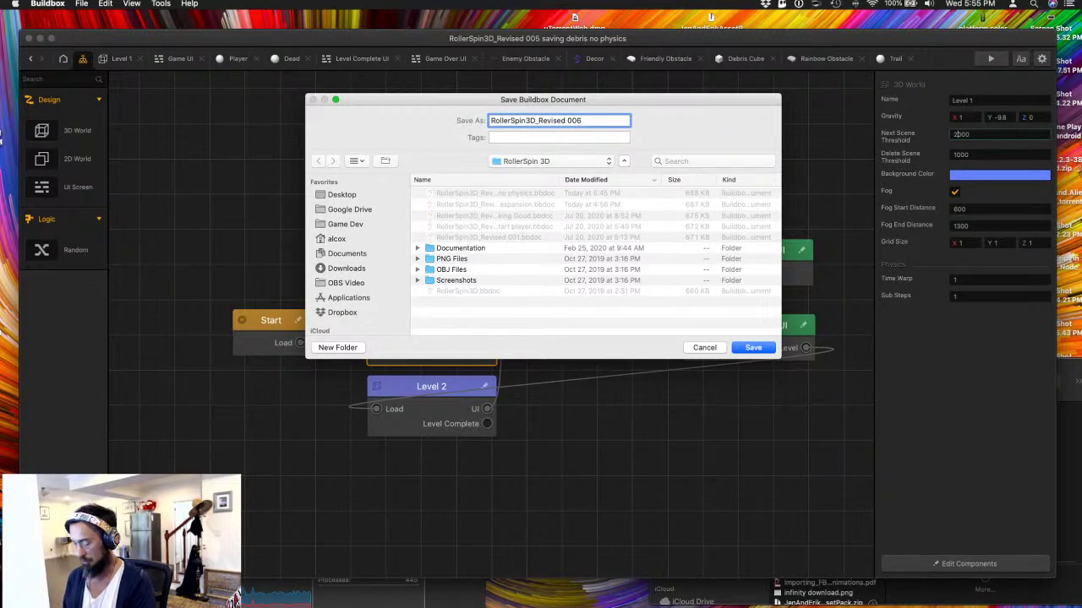
type(" 2k next thr")
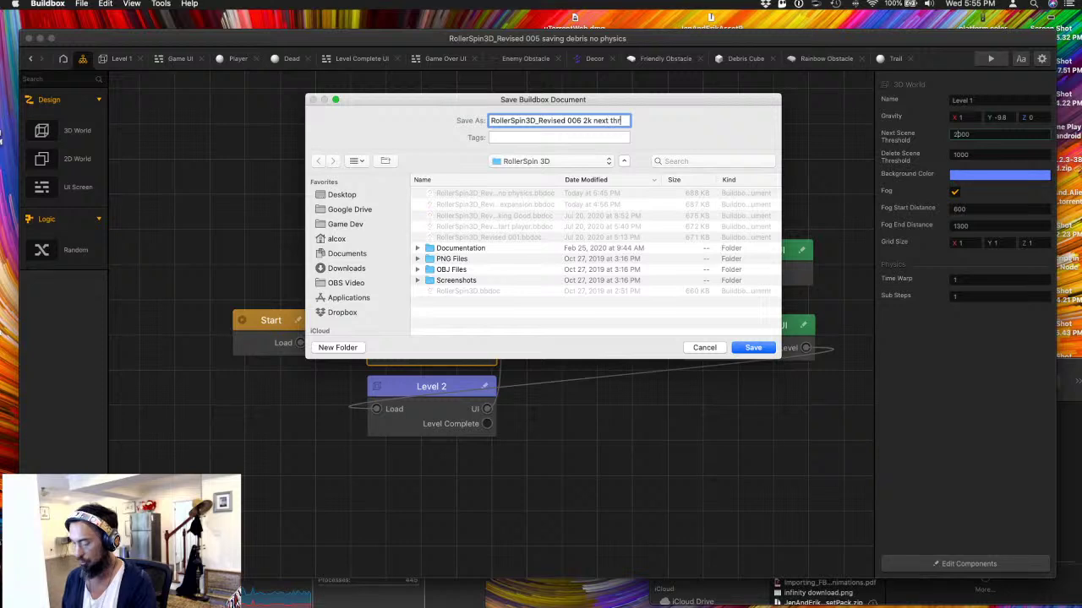
type("eshold")
key("Return")
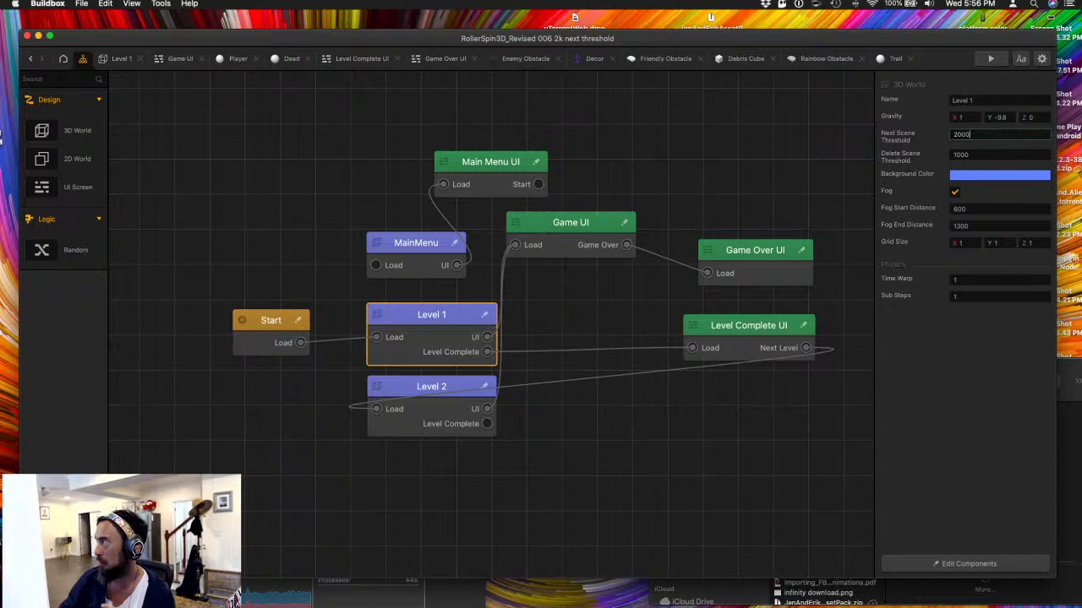
- Playtest the game with the 2000 scene threshold, restart the run once, and close the preview
left_click(990, 58)
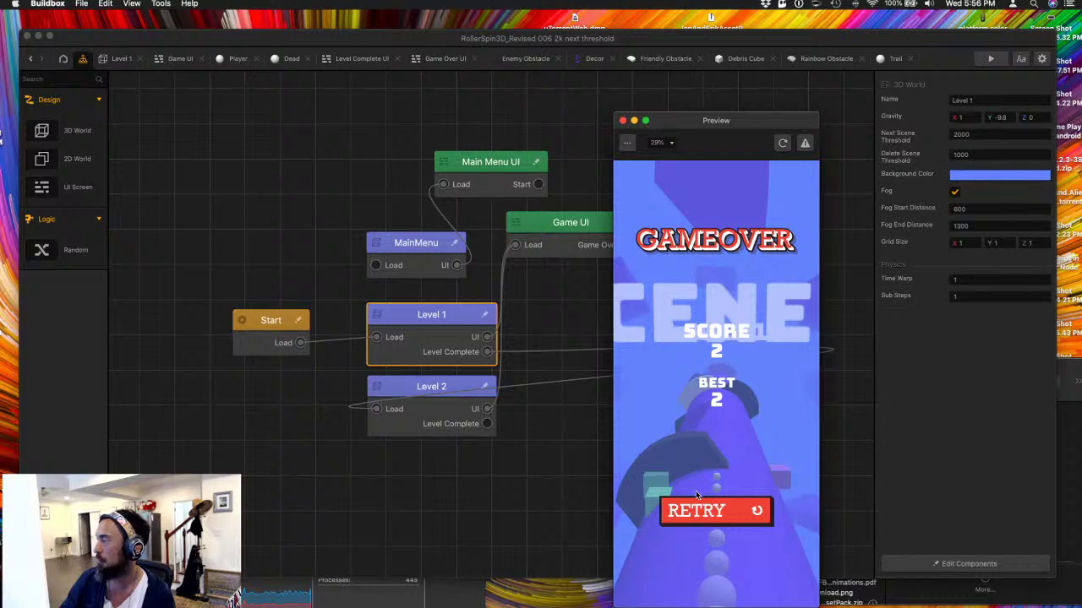
left_click(782, 143)
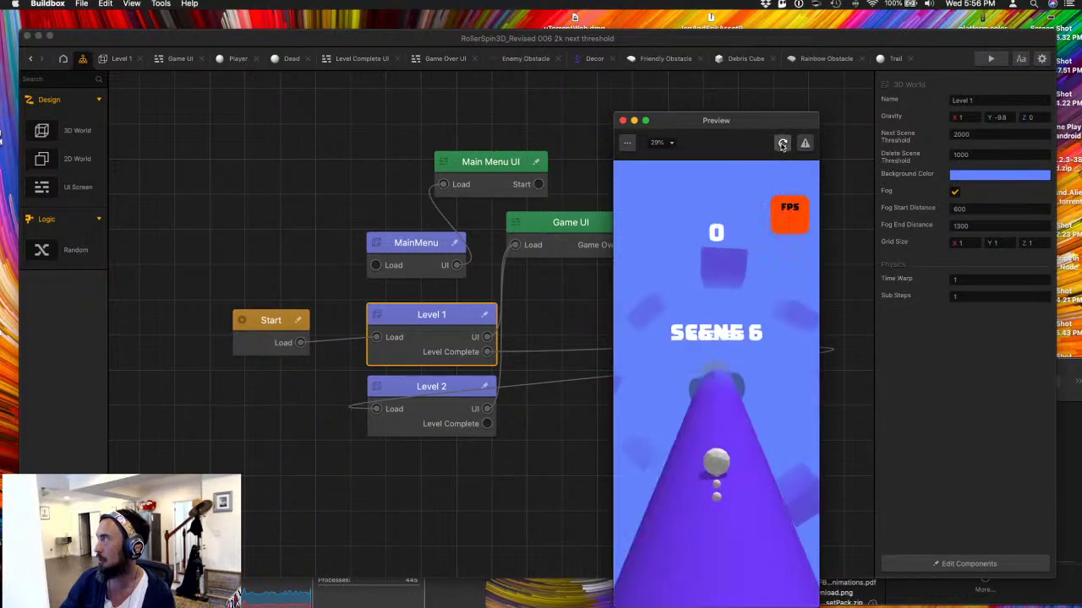
left_click(623, 120)
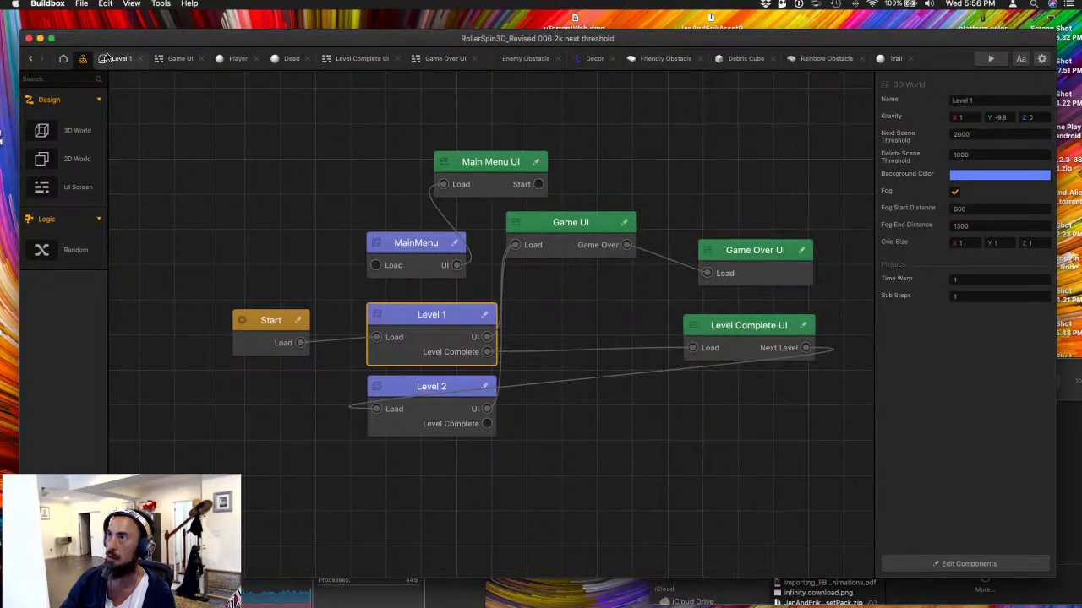
- Open the Level 1 world and align its scenes
left_click(118, 59)
left_click(144, 4)
mouse_move(105, 3)
left_click(125, 46)
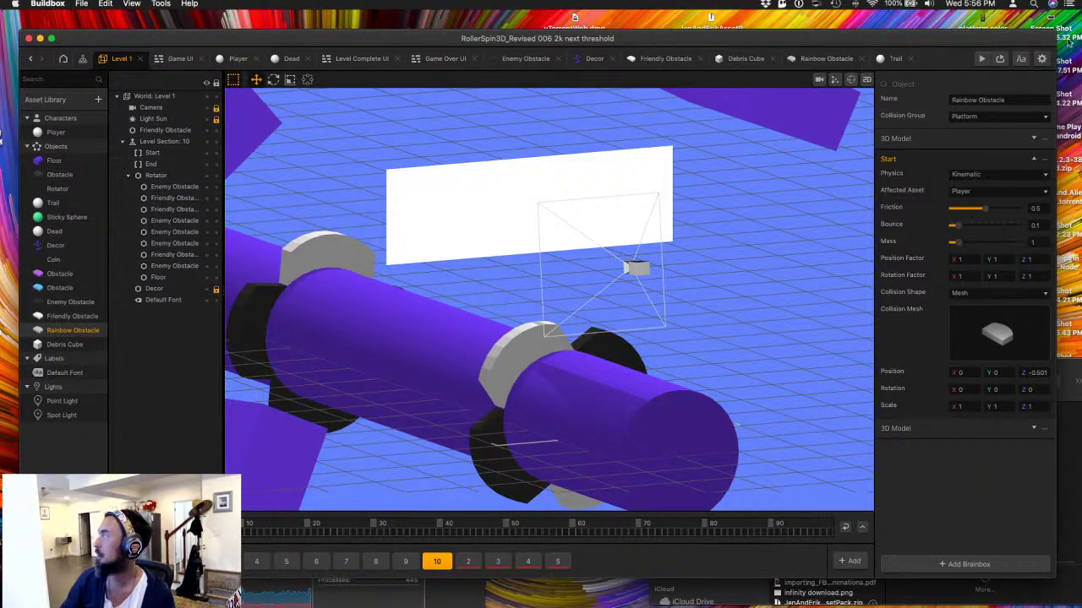
- Playtest Level 1 with the aligned scenes and close the preview
left_click(980, 59)
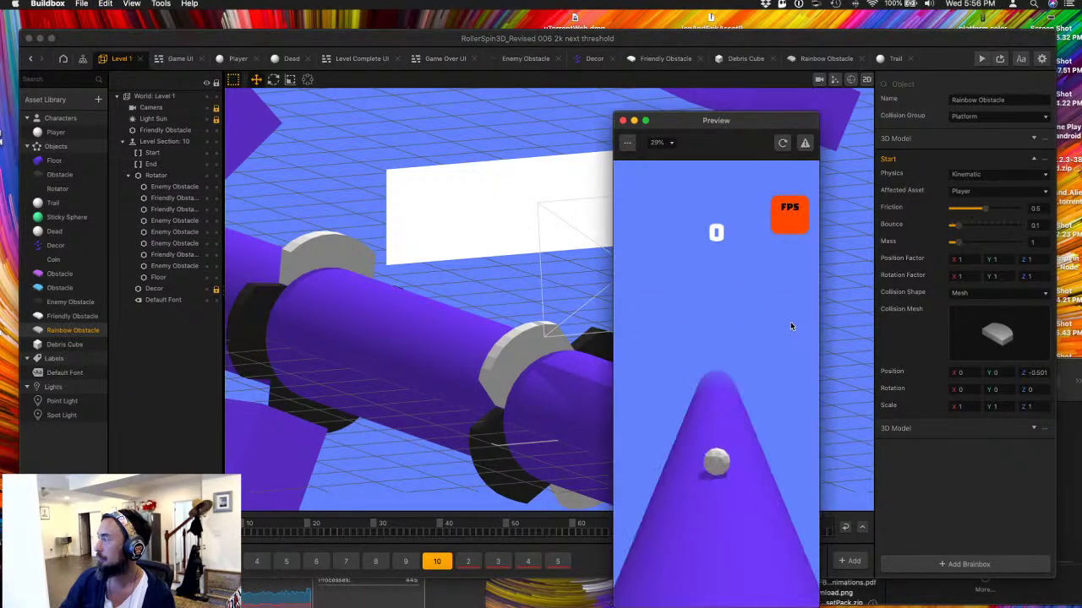
left_click(791, 327)
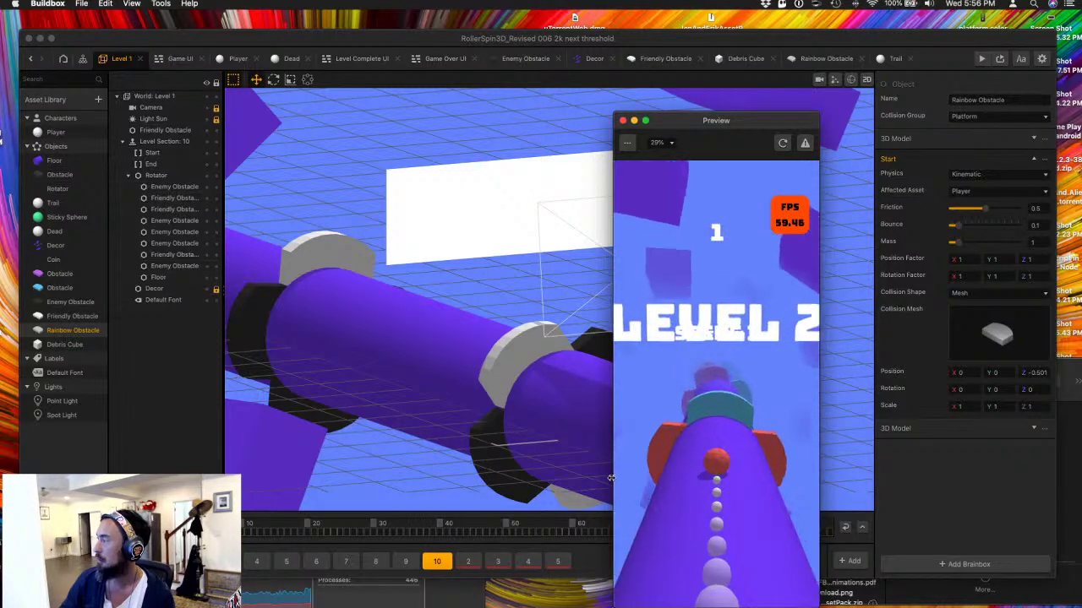
left_click(622, 121)
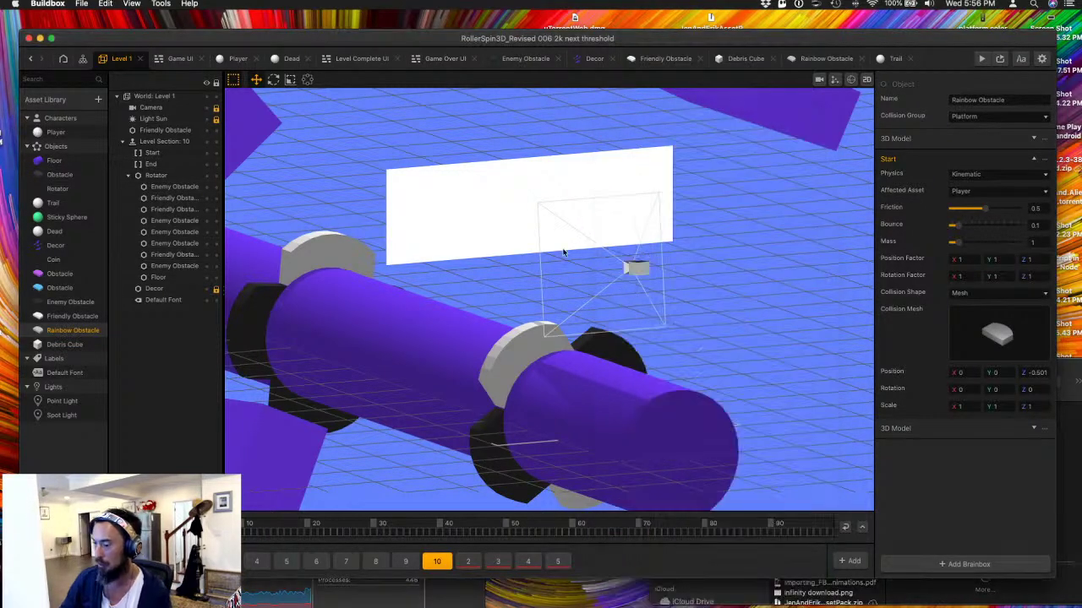
- Copy the two Rainbow and two Enemy Obstacles of level section 1's front ring into the Start section
left_click(535, 355)
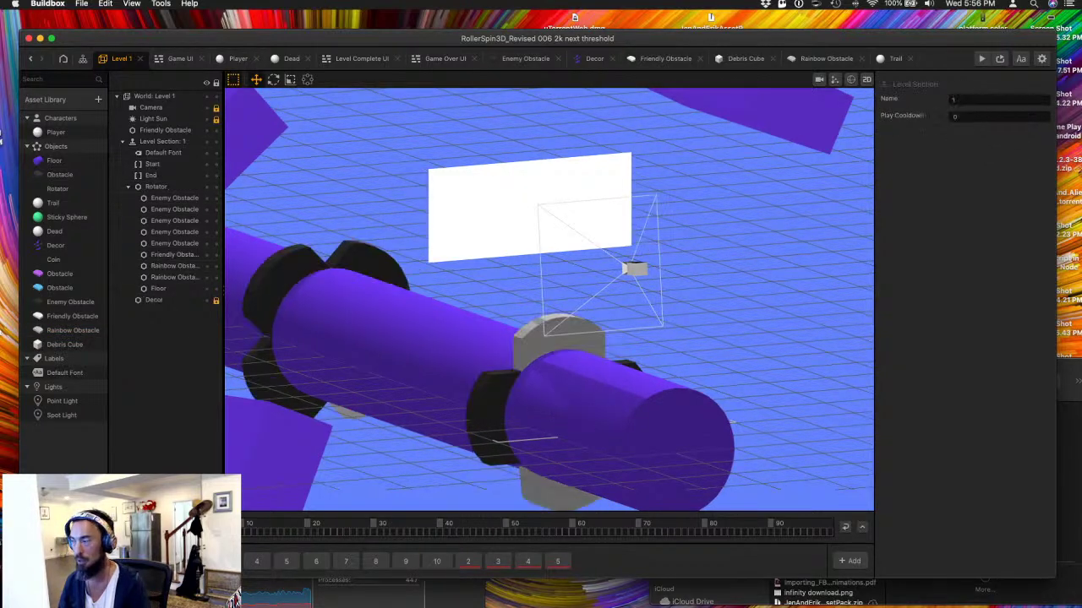
left_click(531, 353)
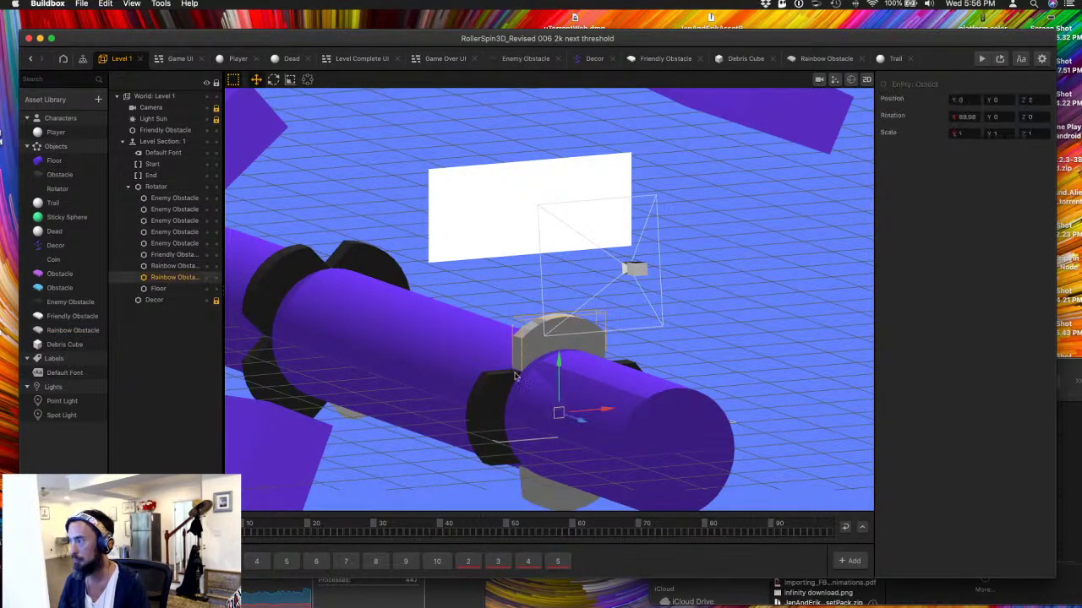
left_click(546, 498, "shift")
left_click(490, 440, "shift")
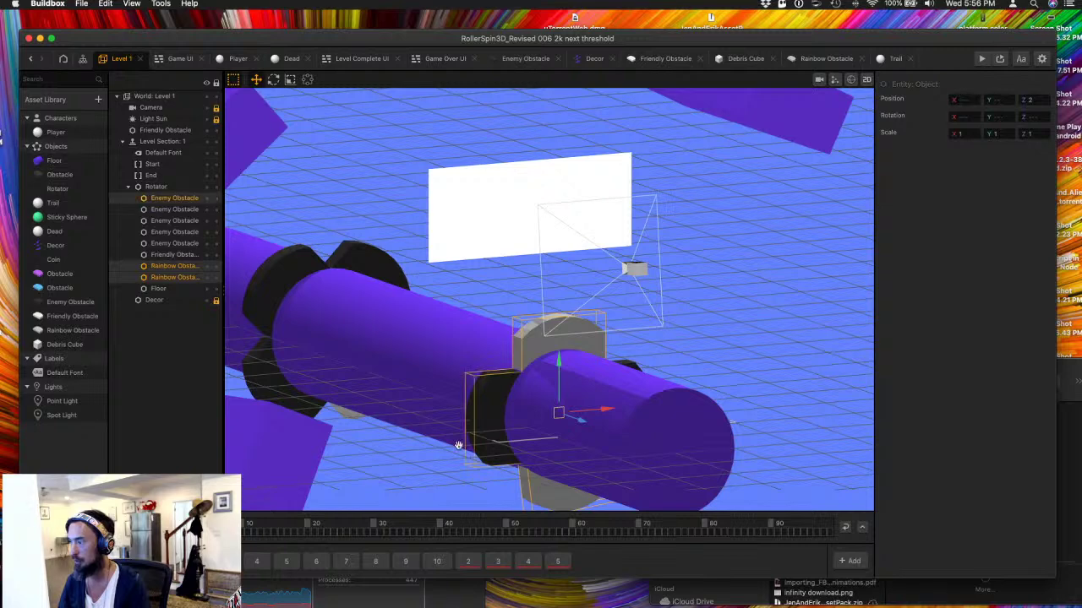
left_click_drag(458, 445, 432, 446, "alt")
left_click(528, 404, "shift")
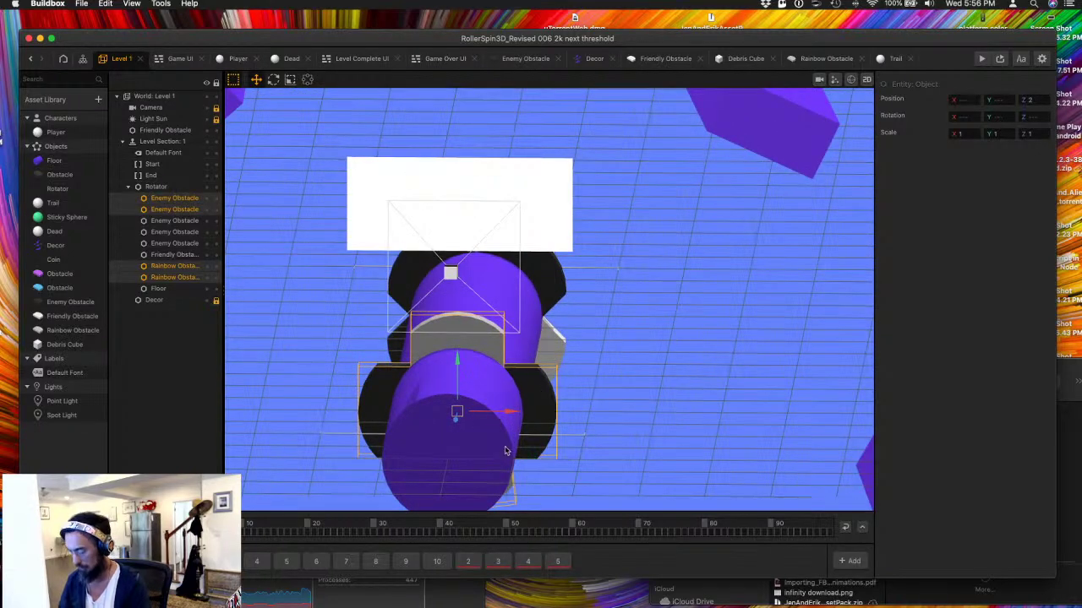
key("Delete")
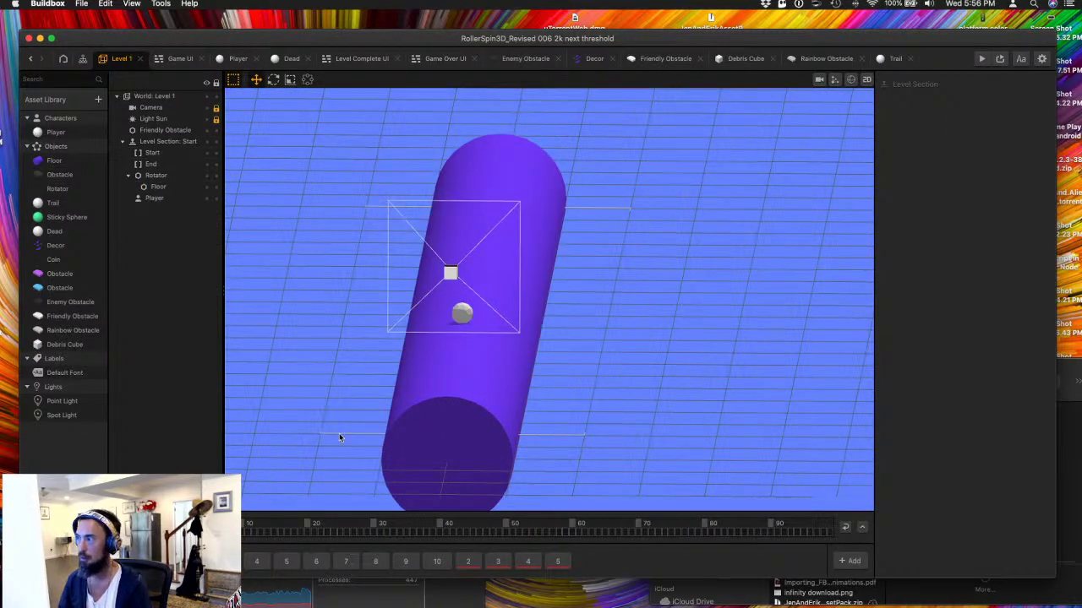
key("super+z")
- Move the four pasted obstacles together along the Start section's tube toward its far end
left_click_drag(490, 403, 427, 442, "alt")
left_click(158, 164)
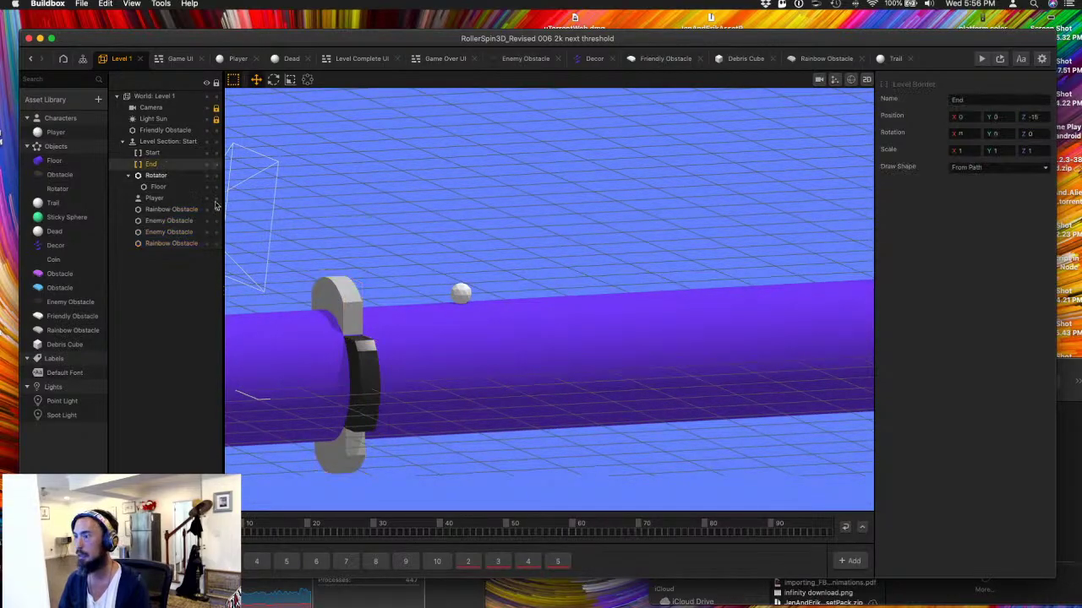
scroll(370, 279, "down", 5)
scroll(600, 345, "down", 2)
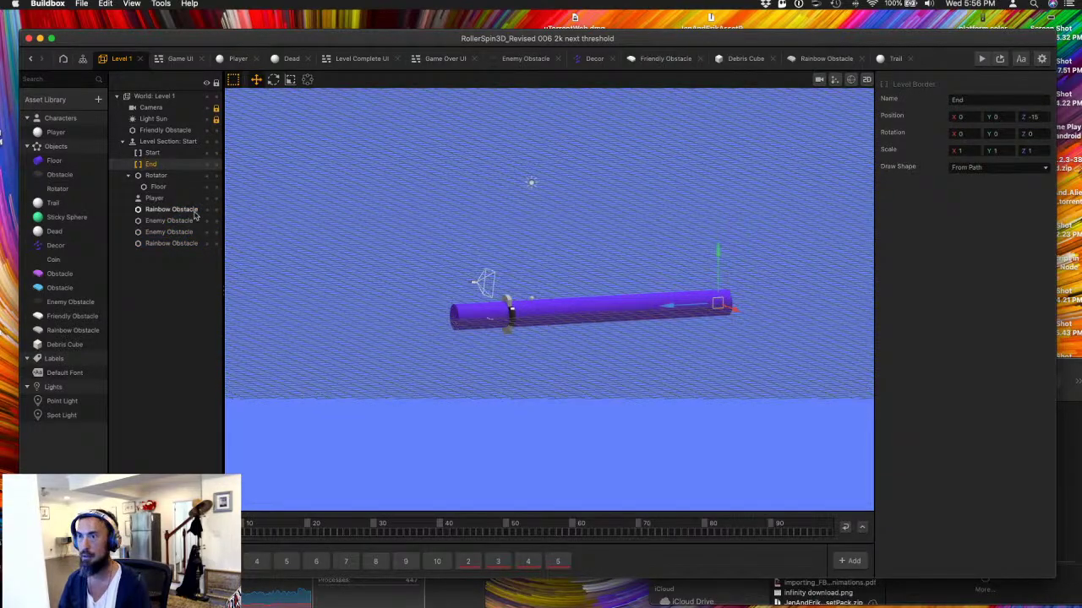
left_click_drag(179, 209, 174, 244)
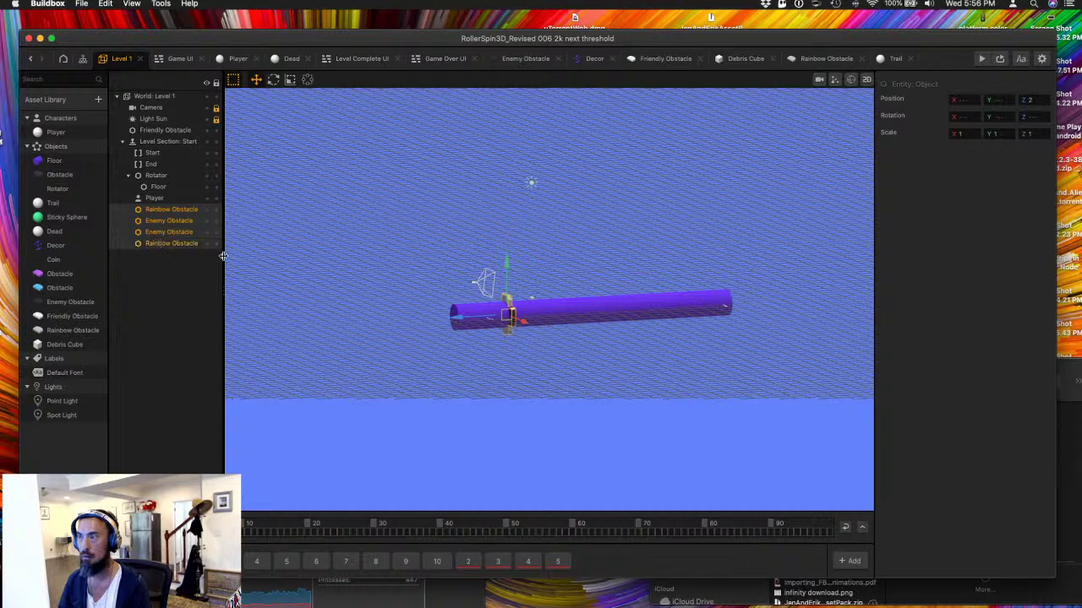
left_click_drag(453, 329, 626, 310)
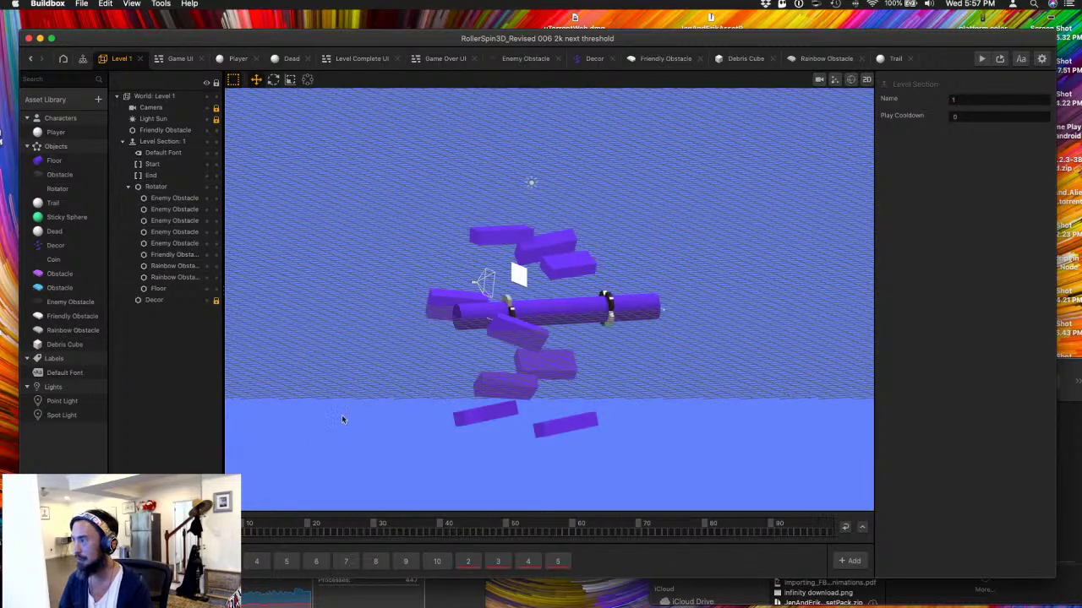
- Delete the two Rainbow Obstacles from the front ring of level section 1
scroll(321, 424, "up", 5)
right_click_drag(340, 426, 381, 418)
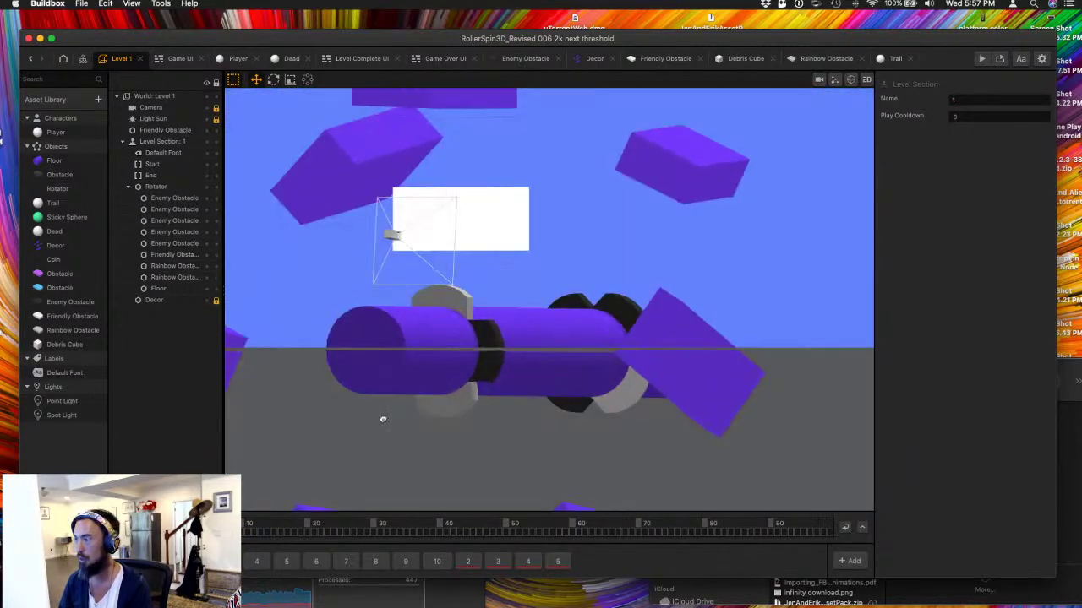
left_click(459, 297)
left_click(463, 411, "shift")
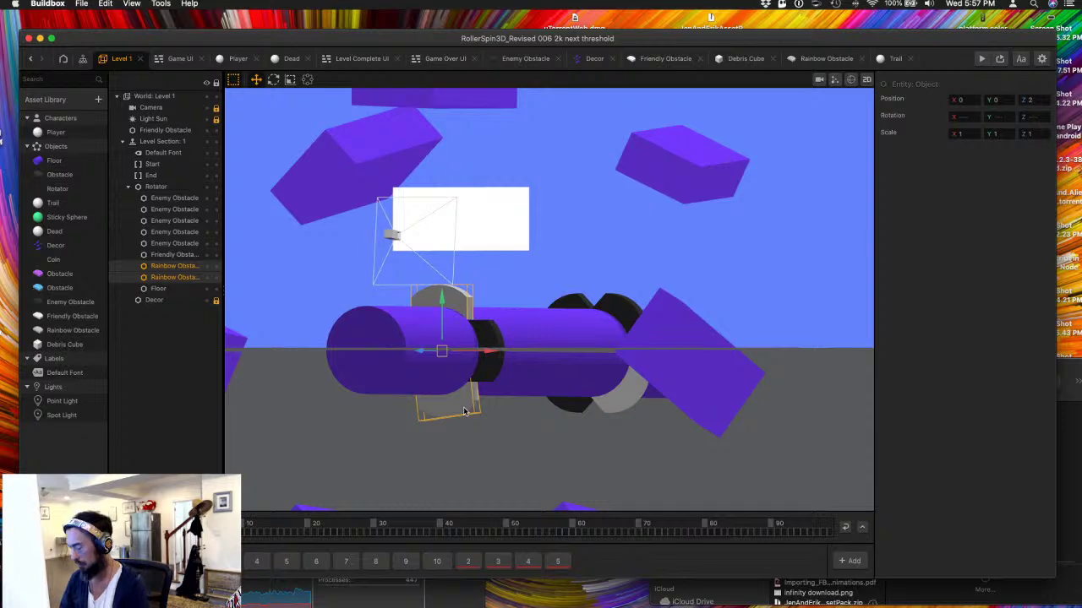
key("BackSpace")
- Duplicate section 1's rear Friendly Obstacle, move the copy to the front ring at Z 2, and rotate it into an empty gap
right_click_drag(534, 407, 574, 379)
left_click(624, 410)
key("super+d")
left_click_drag(570, 380, 436, 365)
right_click_drag(436, 365, 456, 361)
key("e")
left_click_drag(503, 328, 488, 364)
- Duplicate the front ring's Friendly Obstacle and rotate the two pieces so they fill the opposite gaps between the Enemy Obstacles
key("super+d")
right_click_drag(500, 325, 465, 367)
left_click_drag(464, 383, 439, 322)
left_click_drag(388, 292, 407, 332)
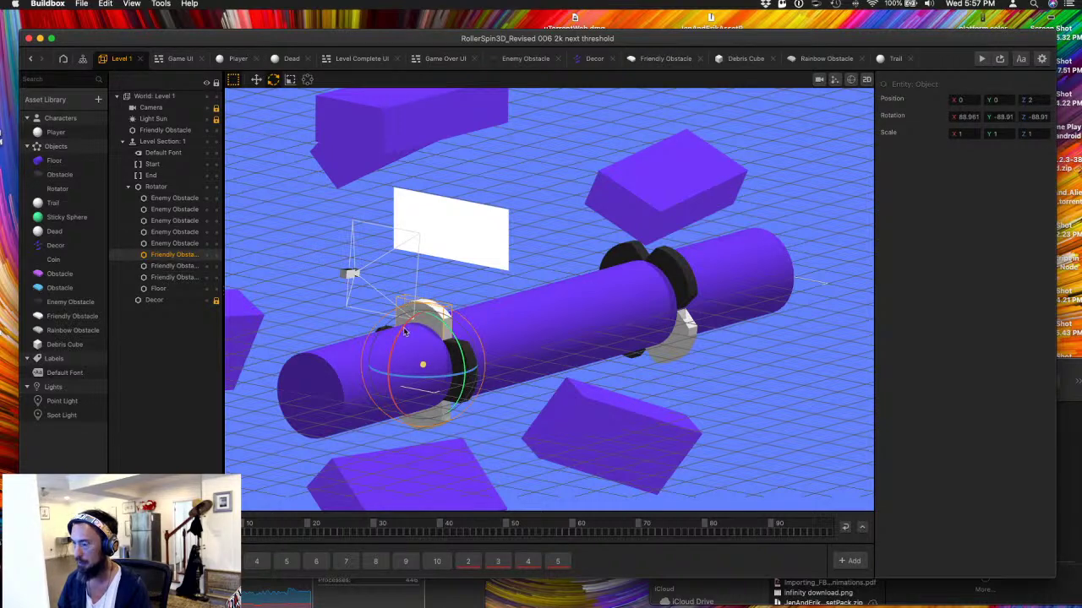
left_click(131, 3)
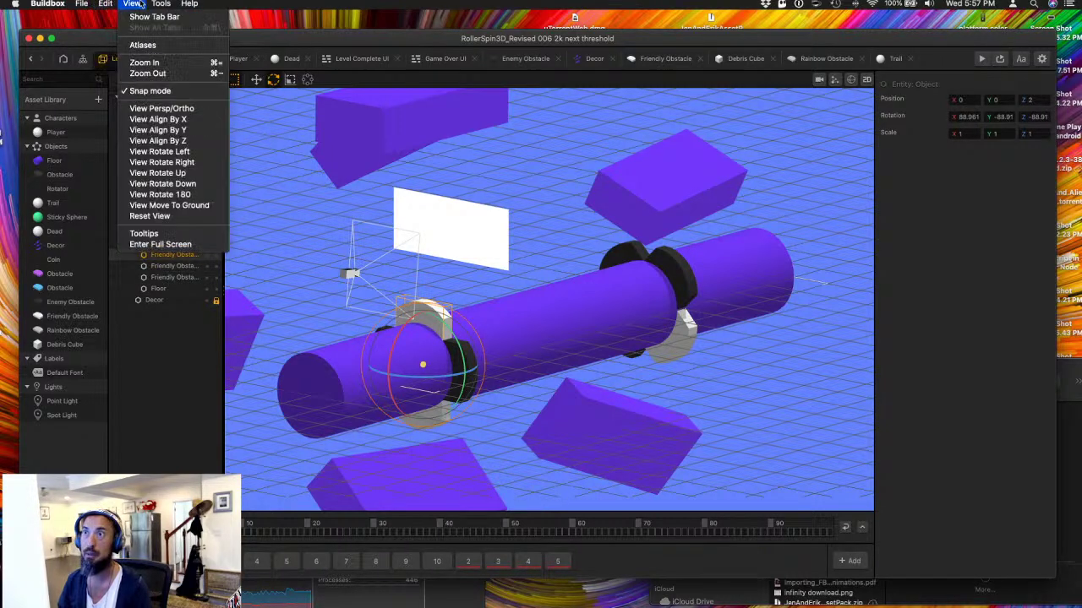
mouse_move(106, 4)
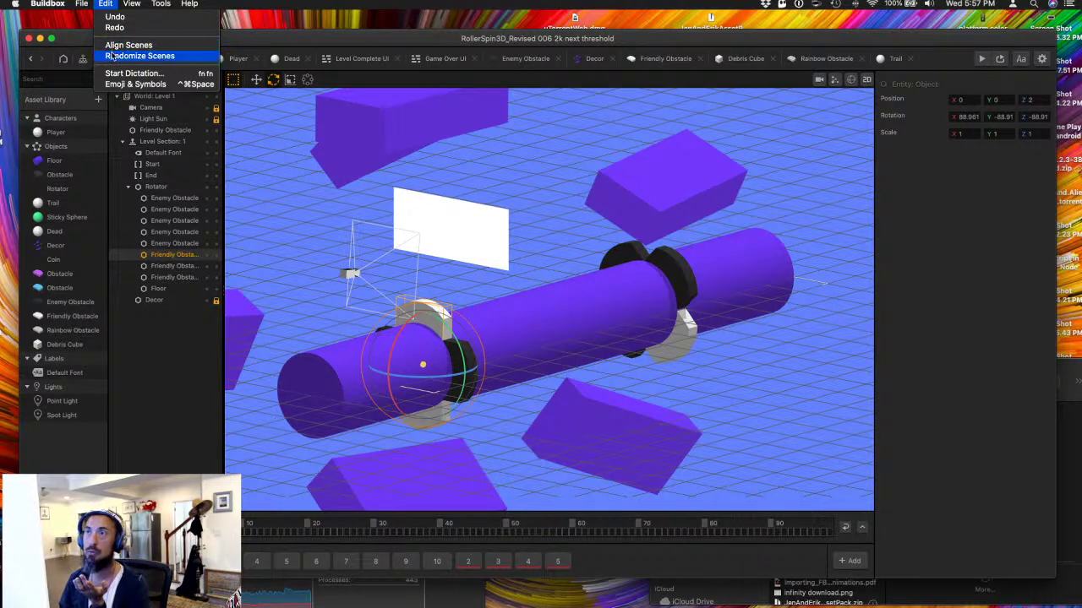
left_click(441, 193)
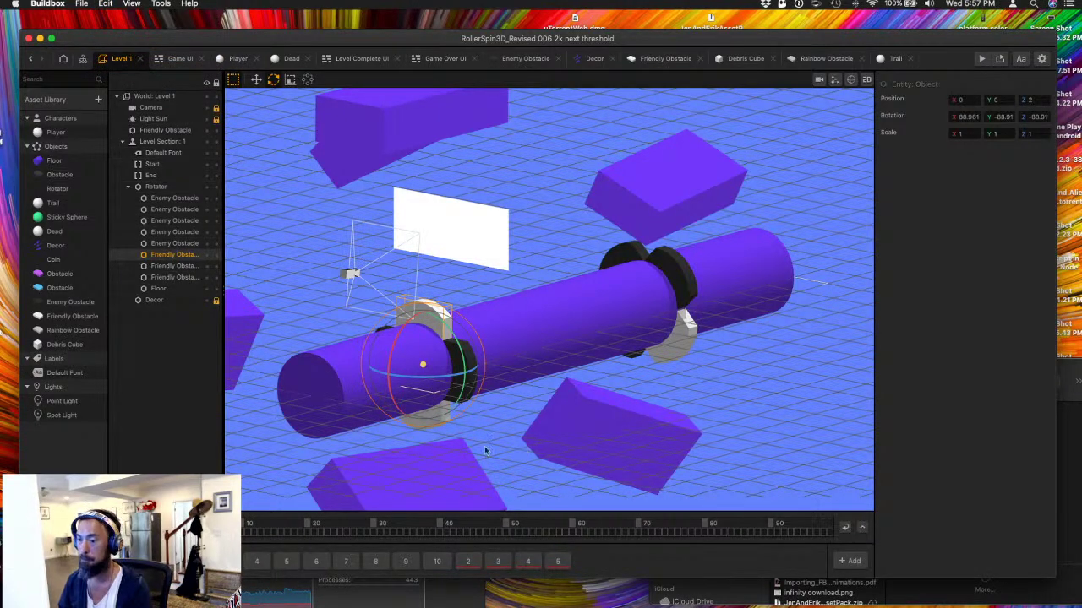
- Playtest the level with the replaced obstacles, restart for a second run, and return to the game's node map with Level 1's settings
left_click(981, 58)
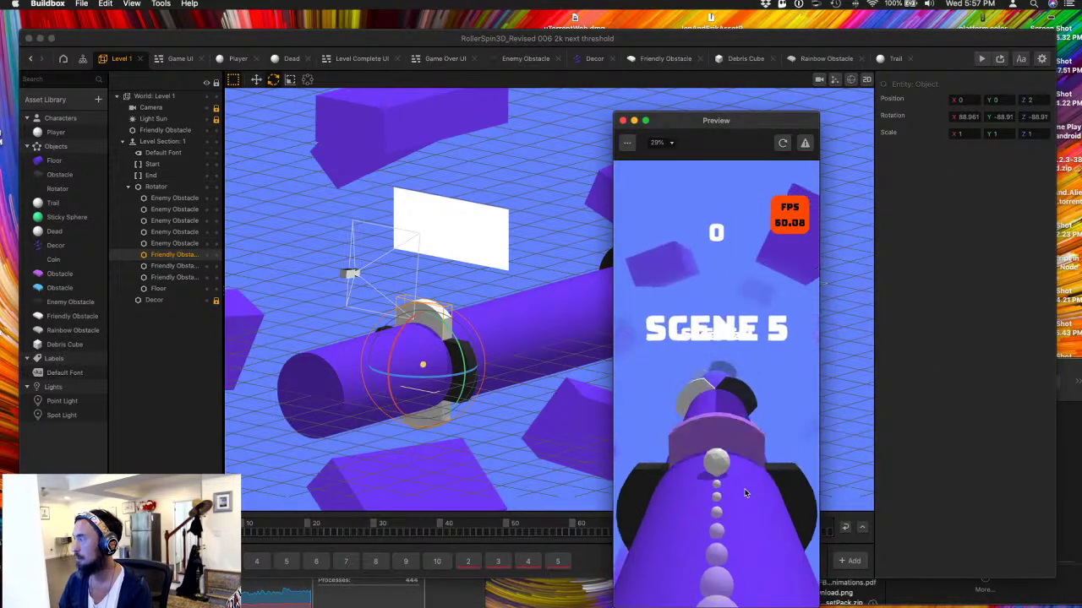
left_click_drag(649, 488, 814, 497)
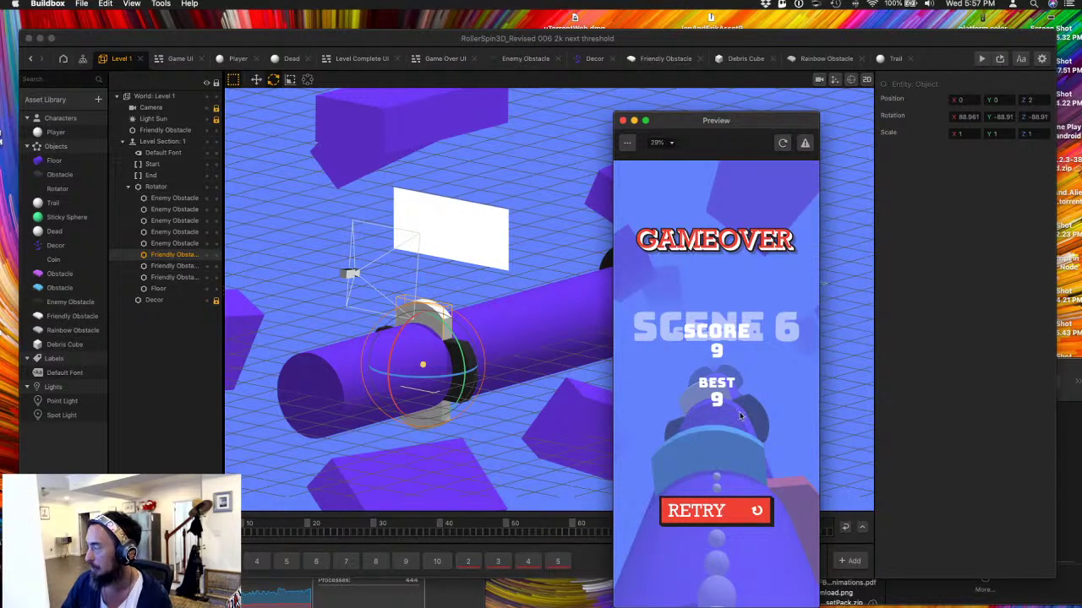
left_click(783, 143)
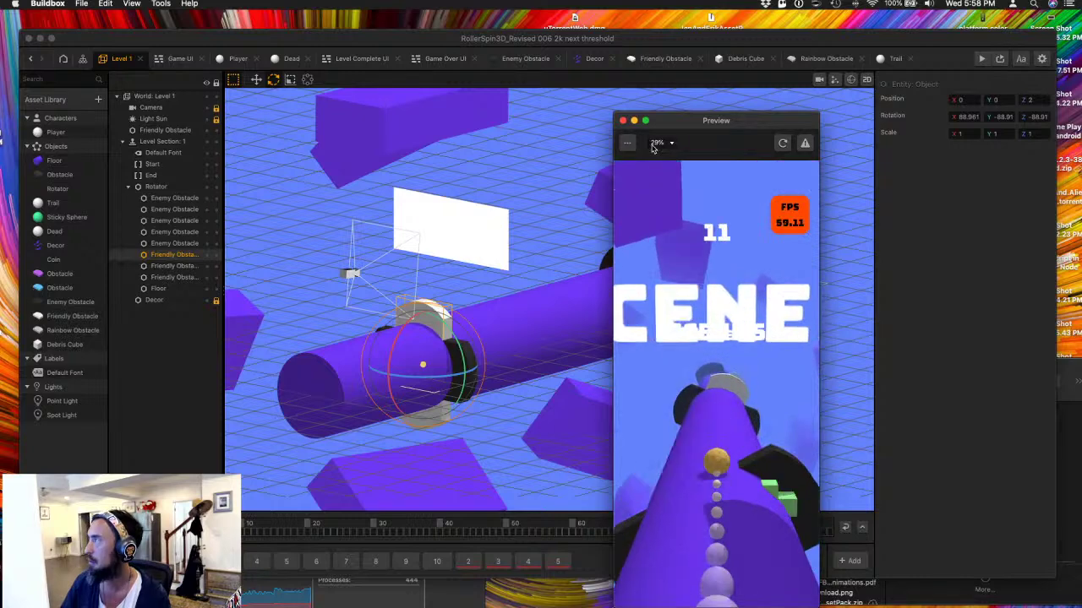
left_click(622, 120)
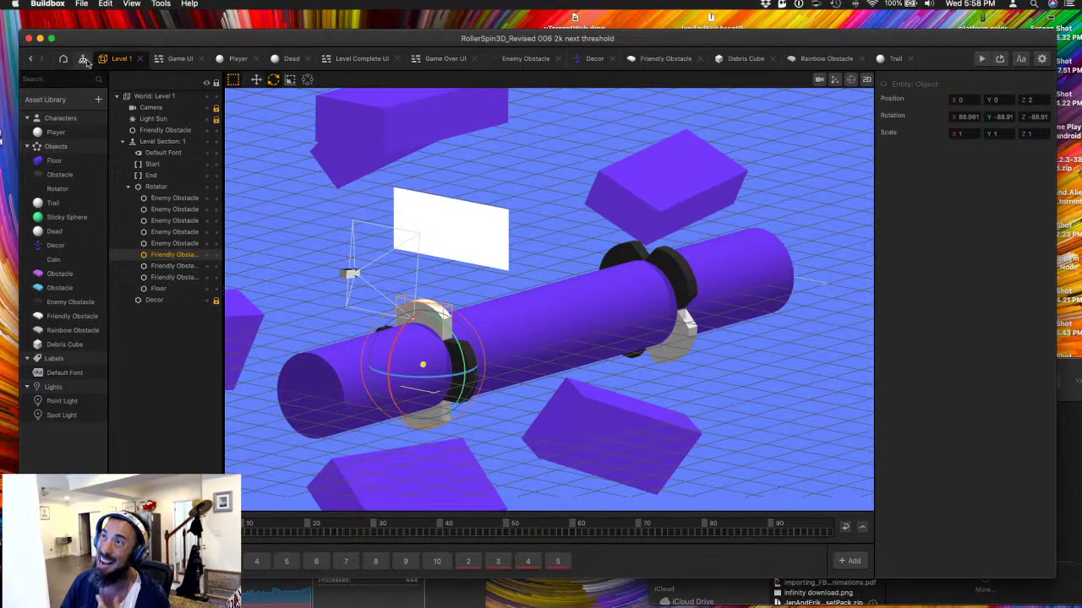
left_click(84, 59)
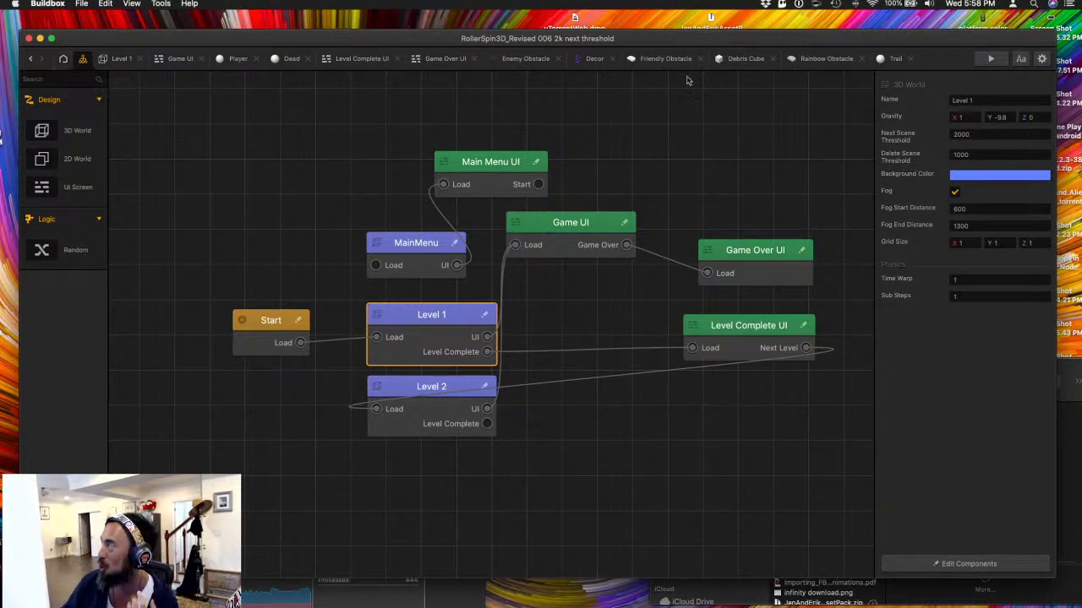
scroll(659, 109, "up", 1)
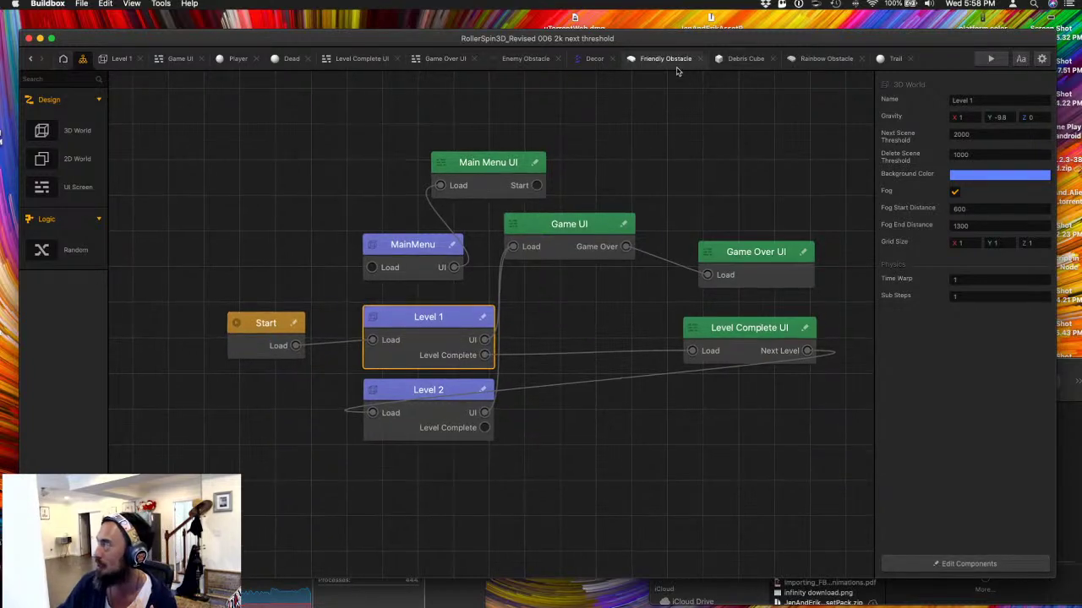
- Set Level 1's Next Scene Threshold to 5000
left_click(961, 135)
type("500")
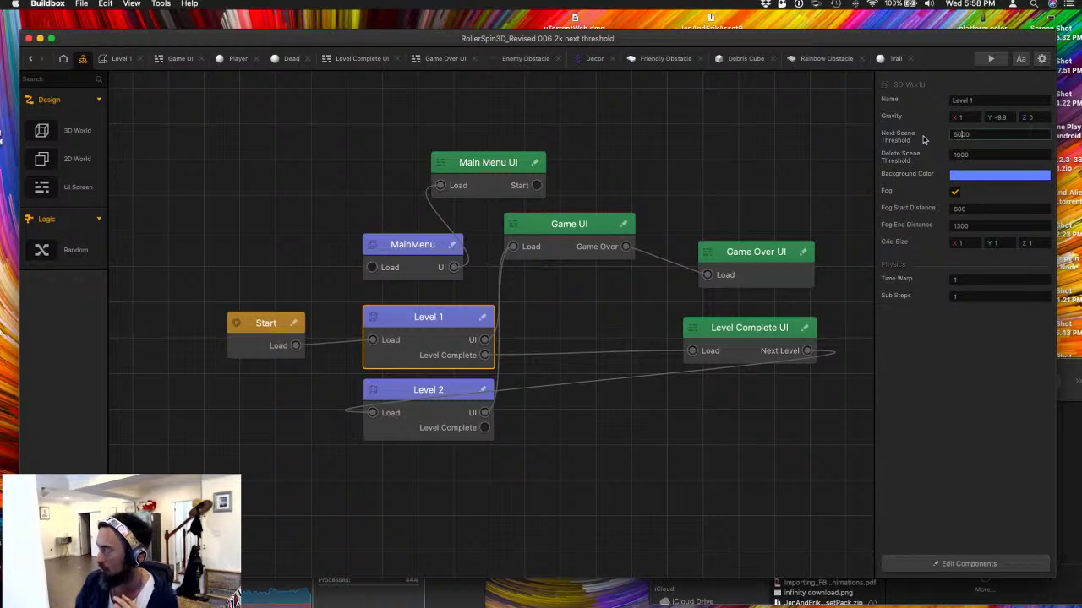
type("0")
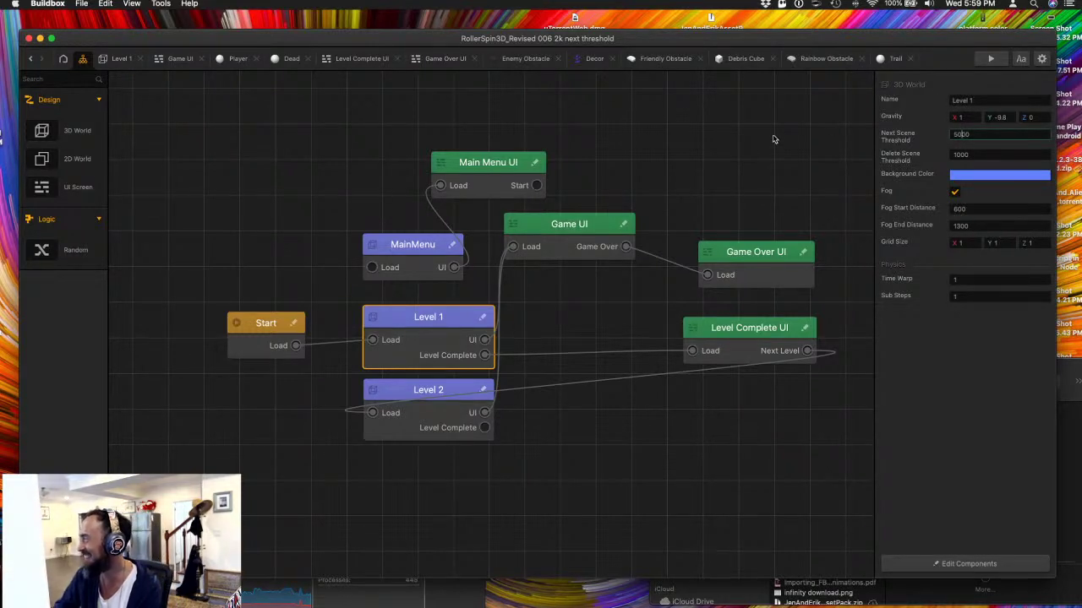
left_click(750, 152)
- Open the Level 1 world and examine the obstacle rings of level sections 9 and 10 from several angles
double_click(439, 323)
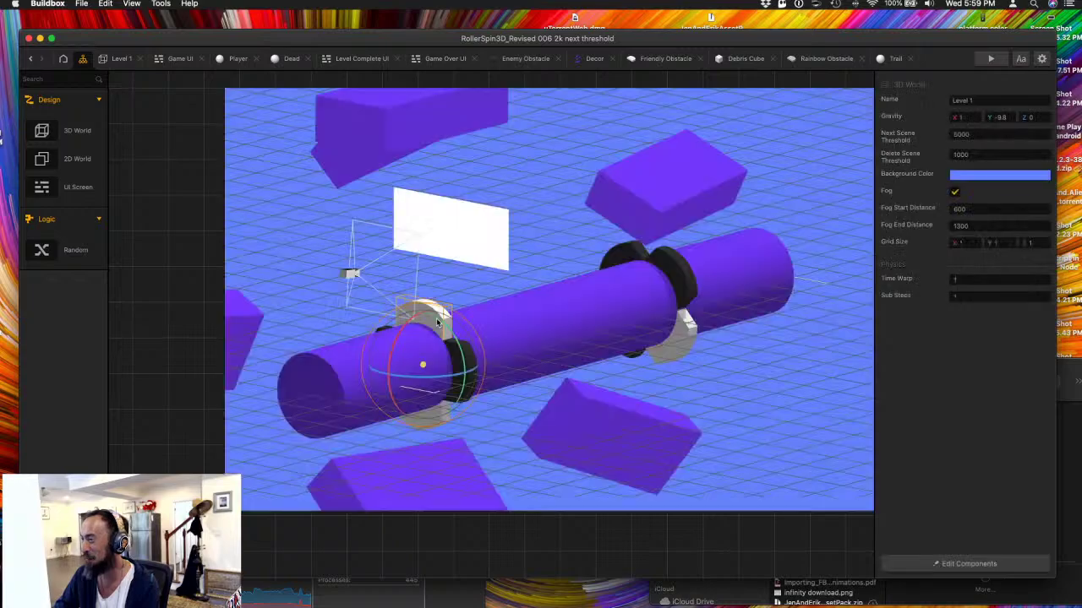
left_click(404, 561)
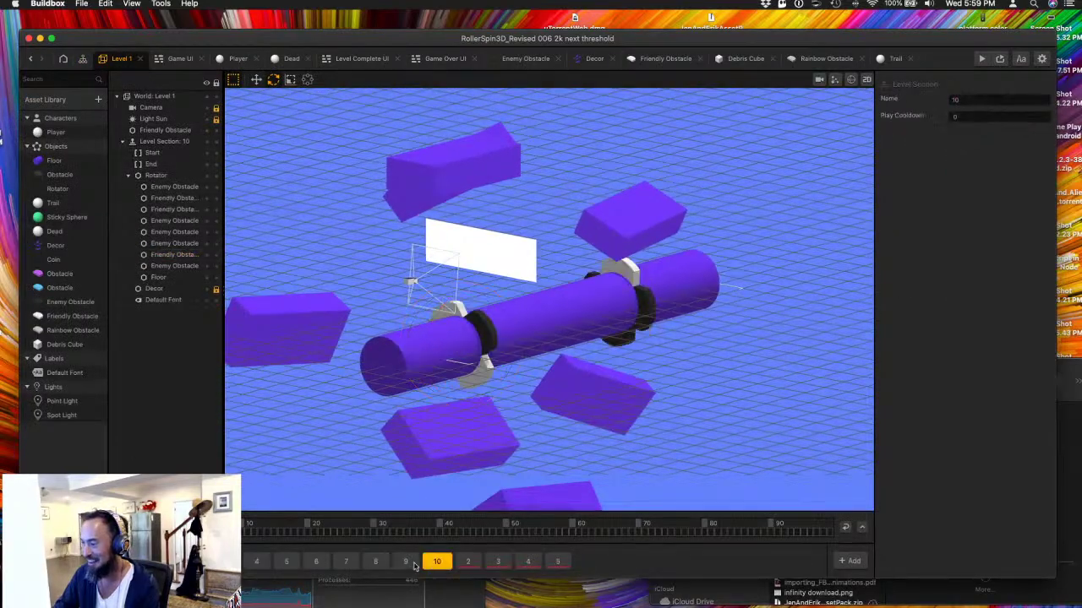
scroll(449, 432, "down", 5)
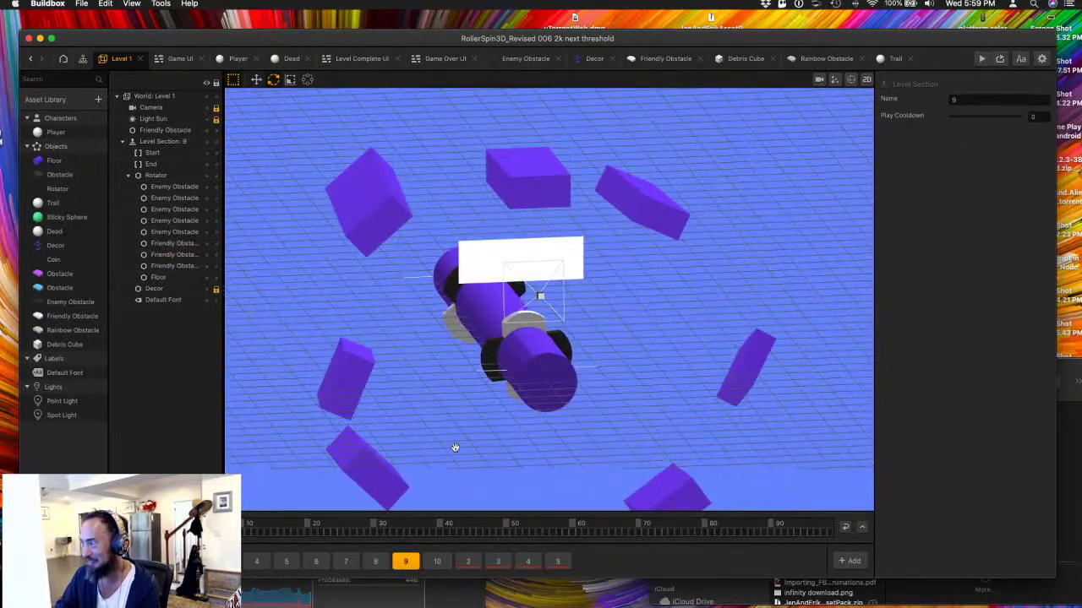
scroll(455, 446, "up", 5)
left_click(436, 561)
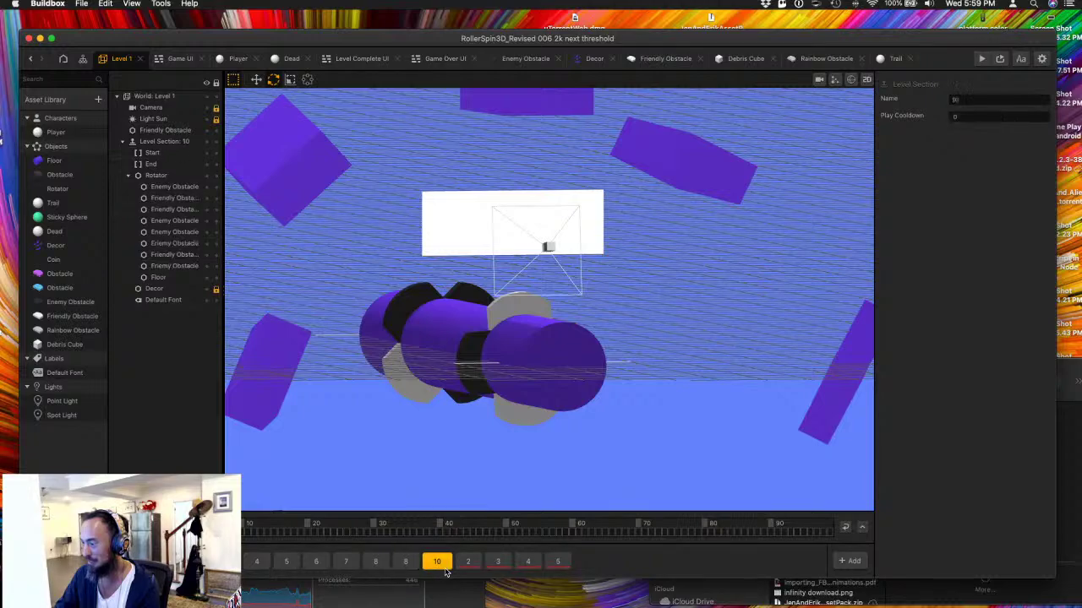
scroll(425, 416, "down", 10)
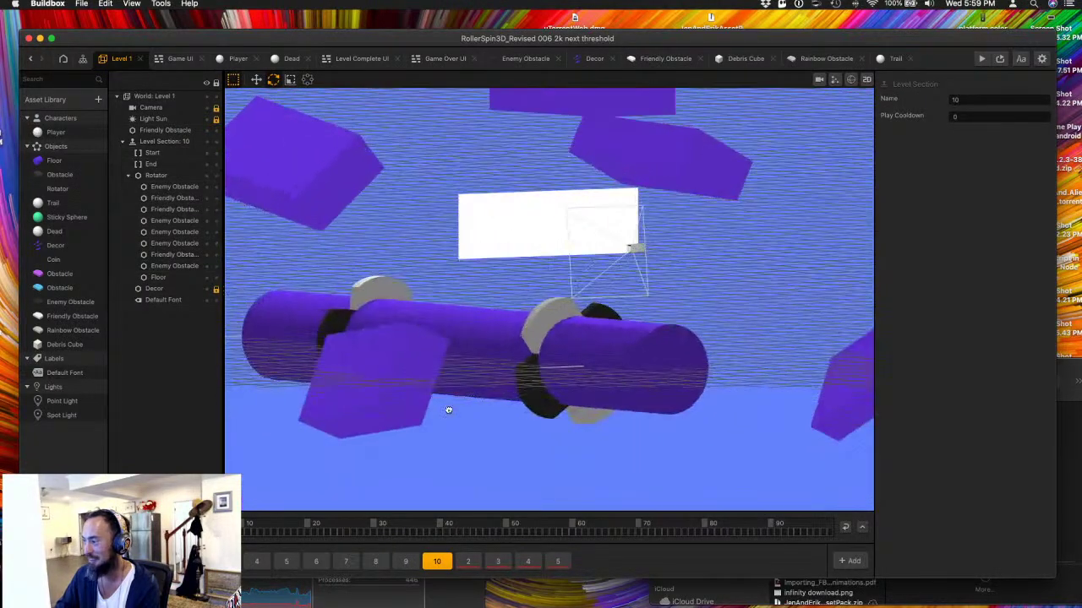
scroll(431, 421, "down", 10)
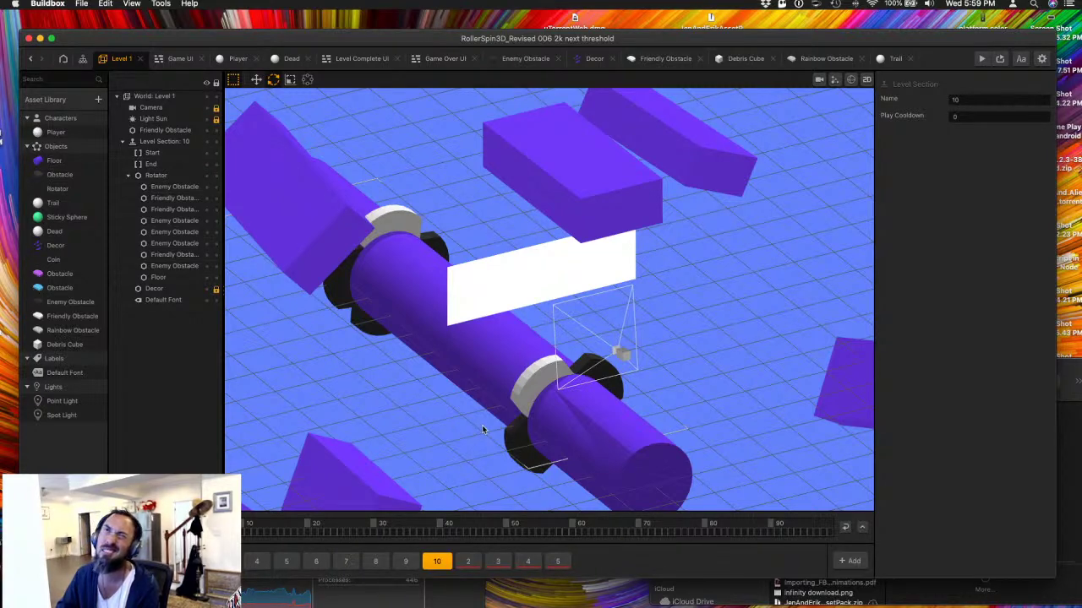
scroll(482, 430, "up", 5)
scroll(483, 430, "down", 5)
scroll(482, 430, "up", 5)
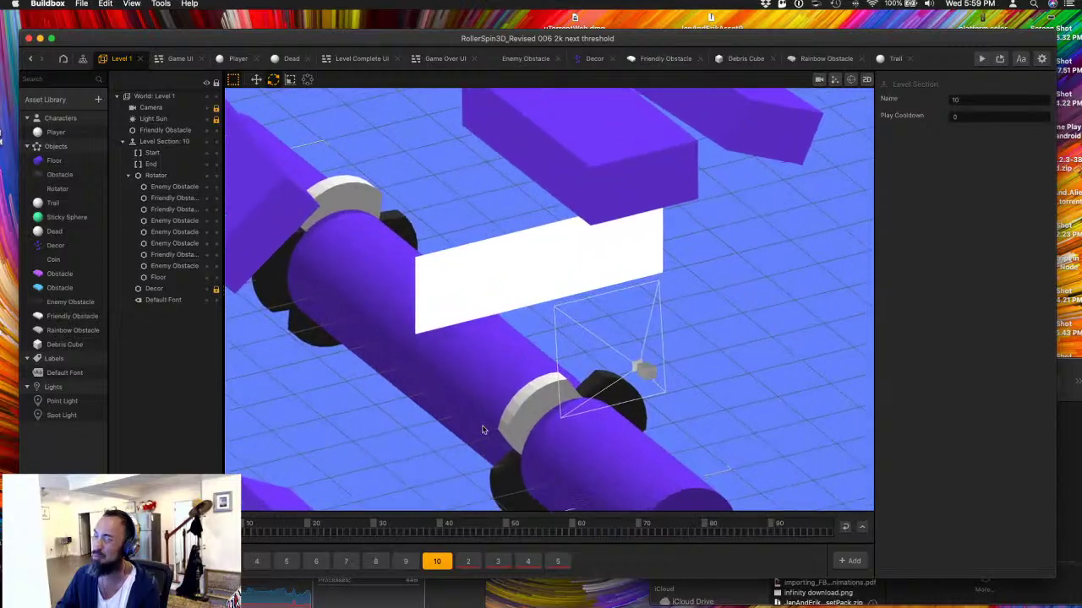
scroll(483, 430, "down", 3)
scroll(471, 430, "up", 4)
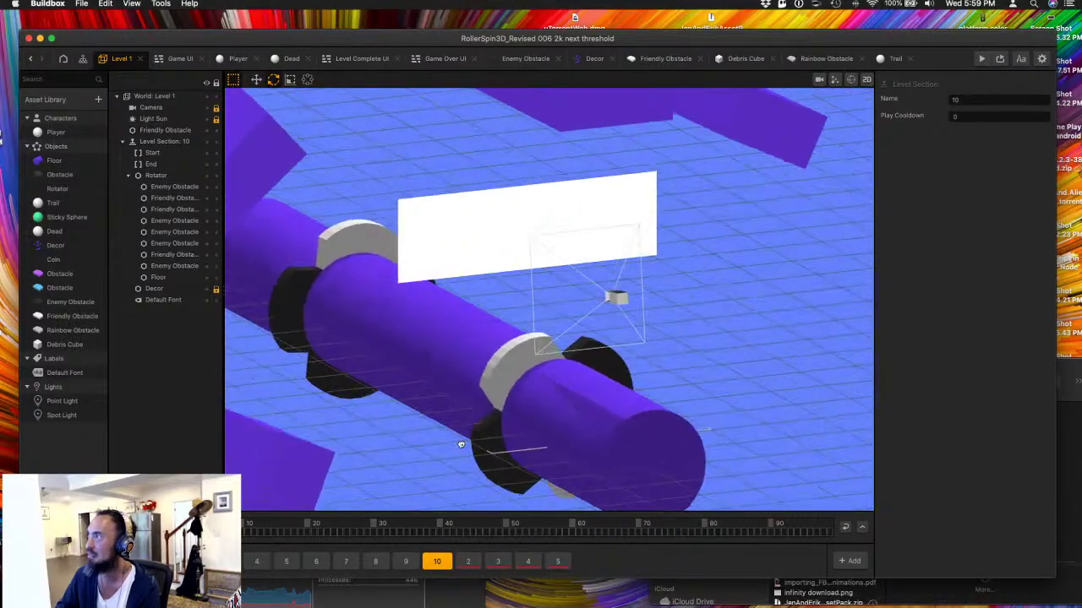
scroll(462, 445, "up", 1)
scroll(466, 433, "down", 3)
scroll(466, 433, "up", 4)
middle_click_drag(466, 432, 439, 397)
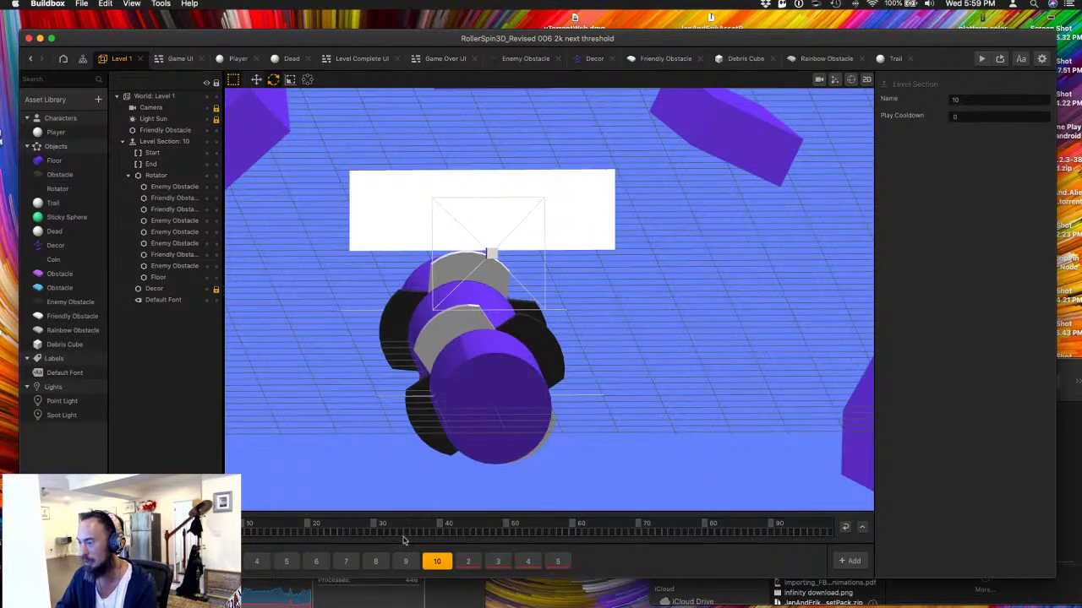
- Playtest the level in the preview with the raised scene threshold and watch the frame rate
left_click(982, 59)
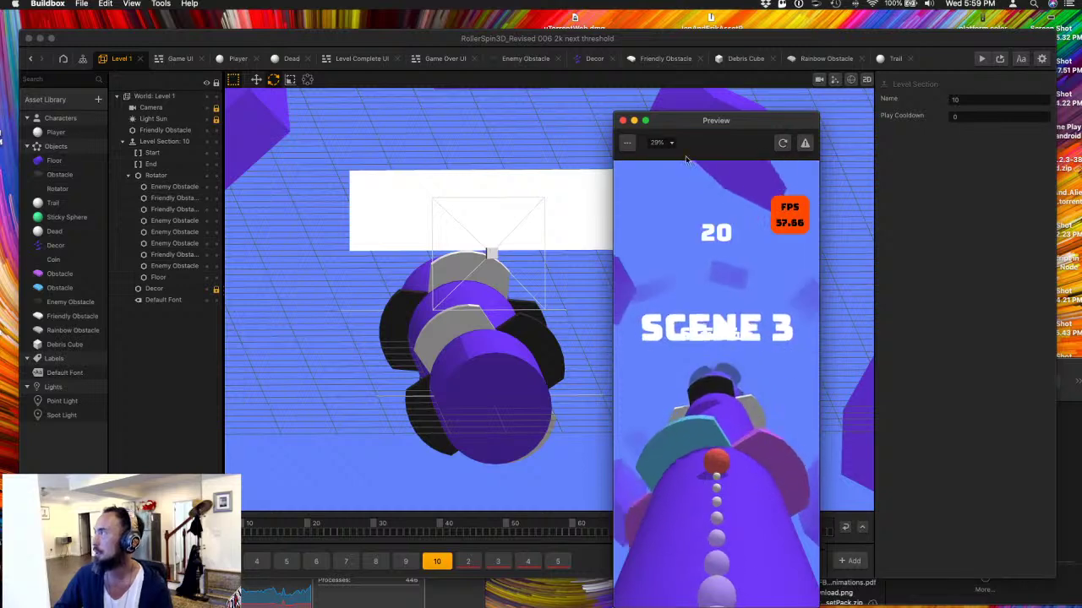
- Close the game preview and open the node map of the light blue Obstacle asset
left_click(623, 120)
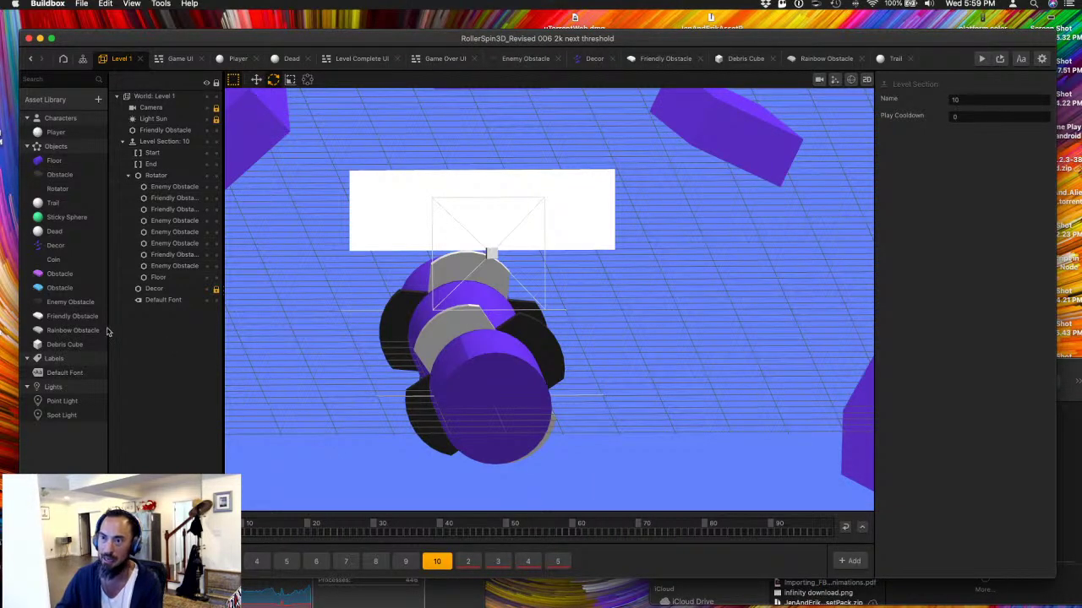
left_click(74, 317)
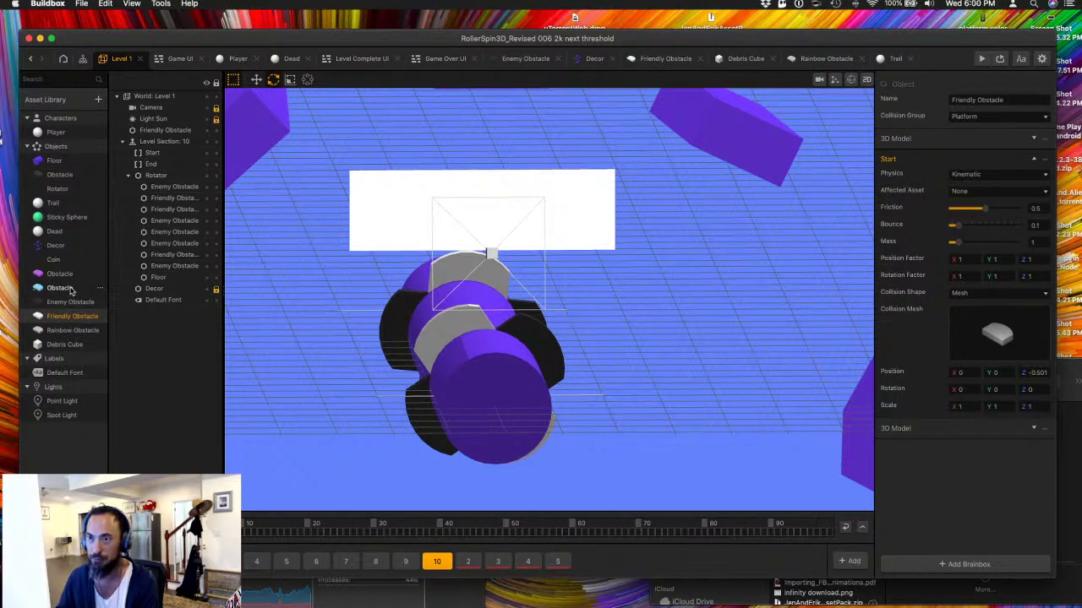
left_click(71, 288)
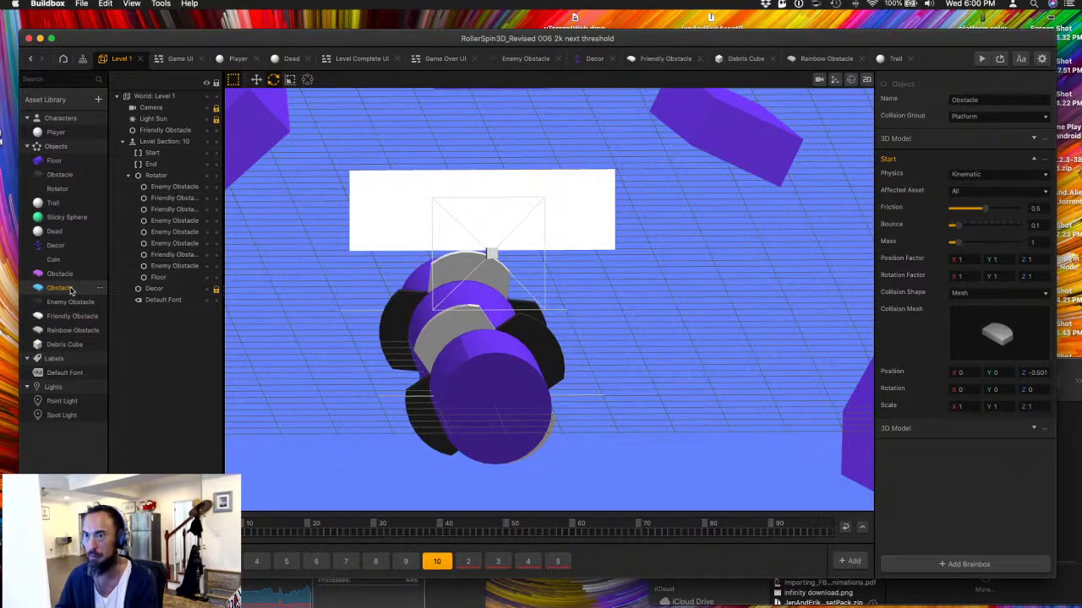
double_click(58, 289)
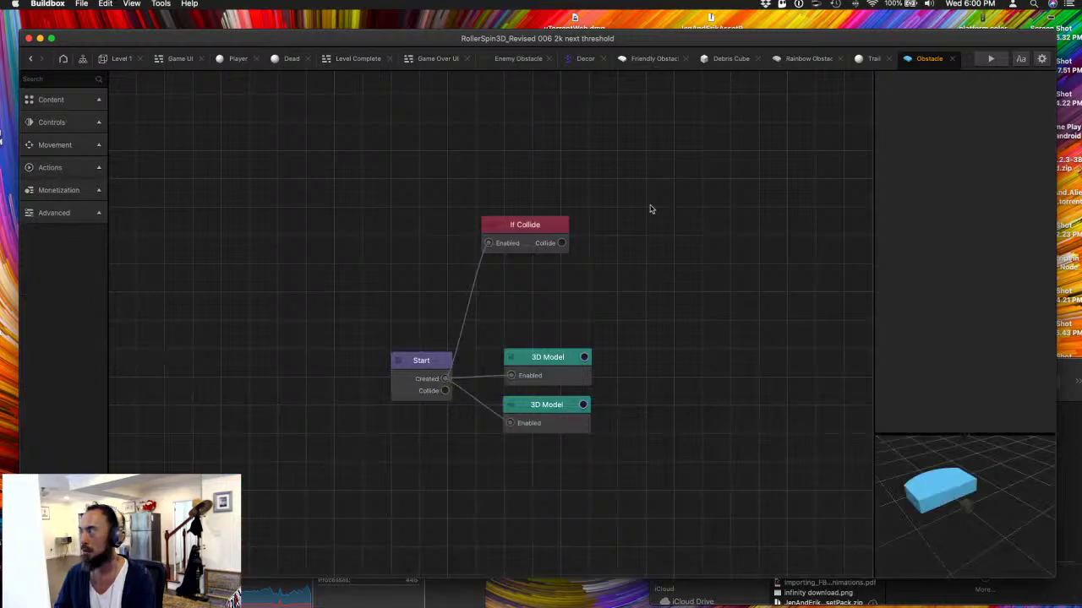
- In Finder, browse to the Texture folder inside Game Dev and preview checker8x8.png
key("ctrl+Up")
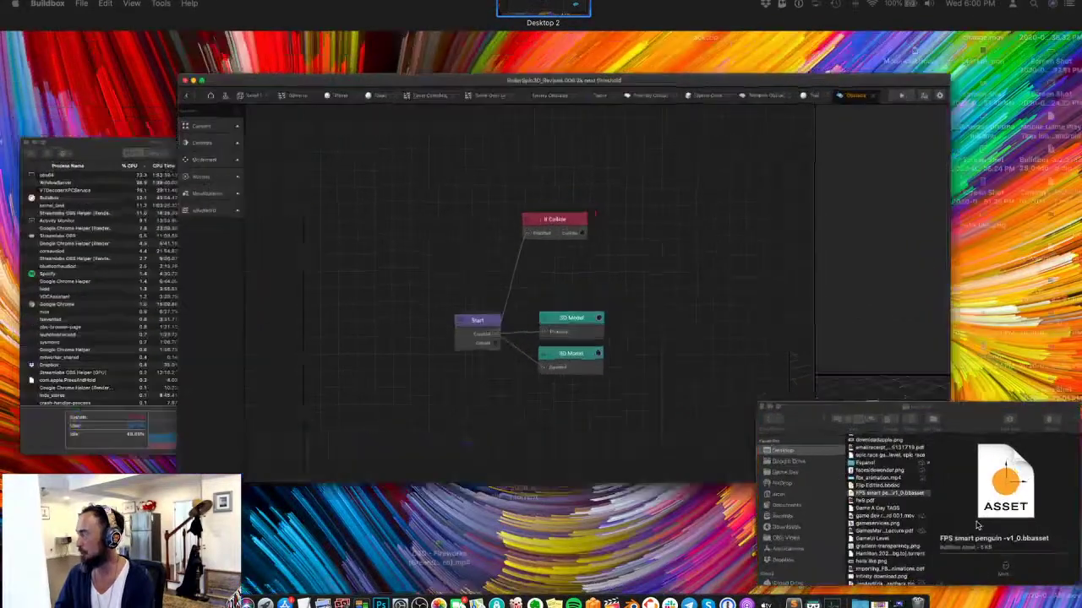
left_click(978, 526)
left_click_drag(733, 367, 117, 104)
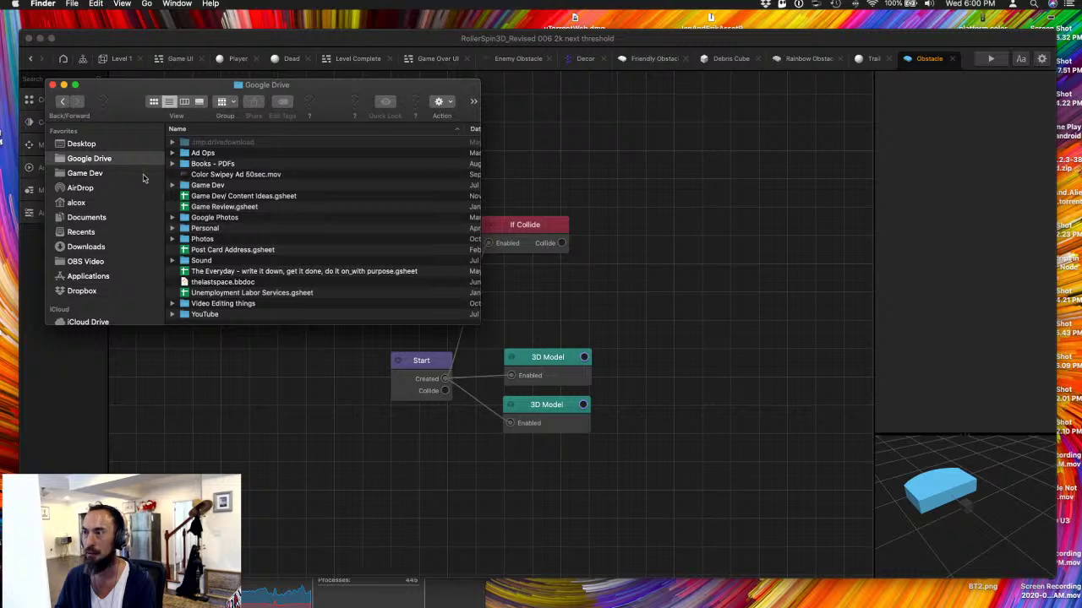
left_click(108, 174)
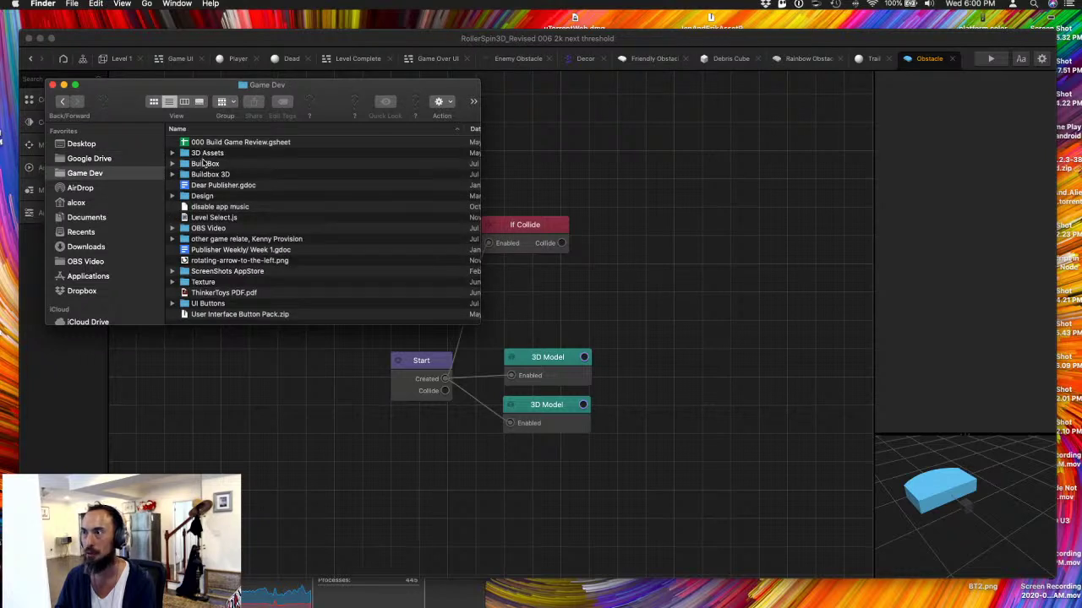
double_click(203, 282)
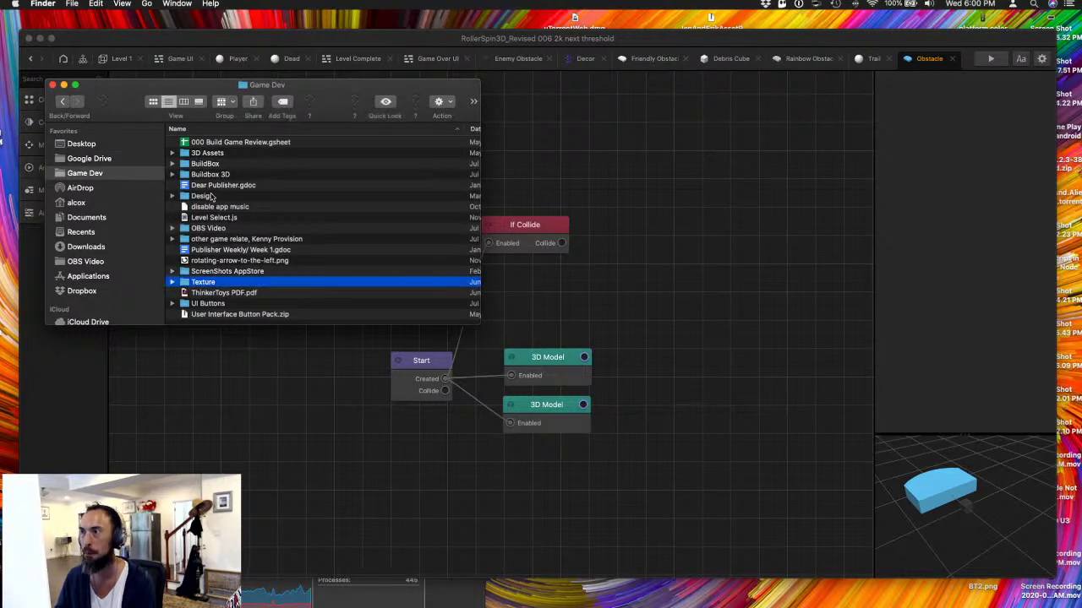
left_click(211, 165)
key("space")
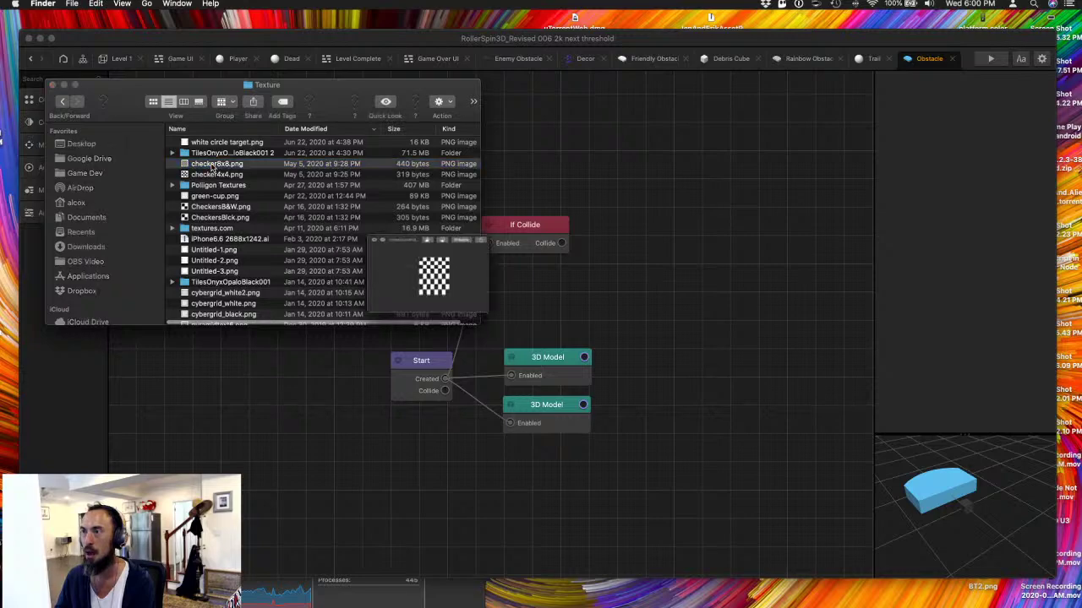
- Apply checker8x8.png from Finder as the texture of the upper 3D Model node in Buildbox
left_click(545, 365)
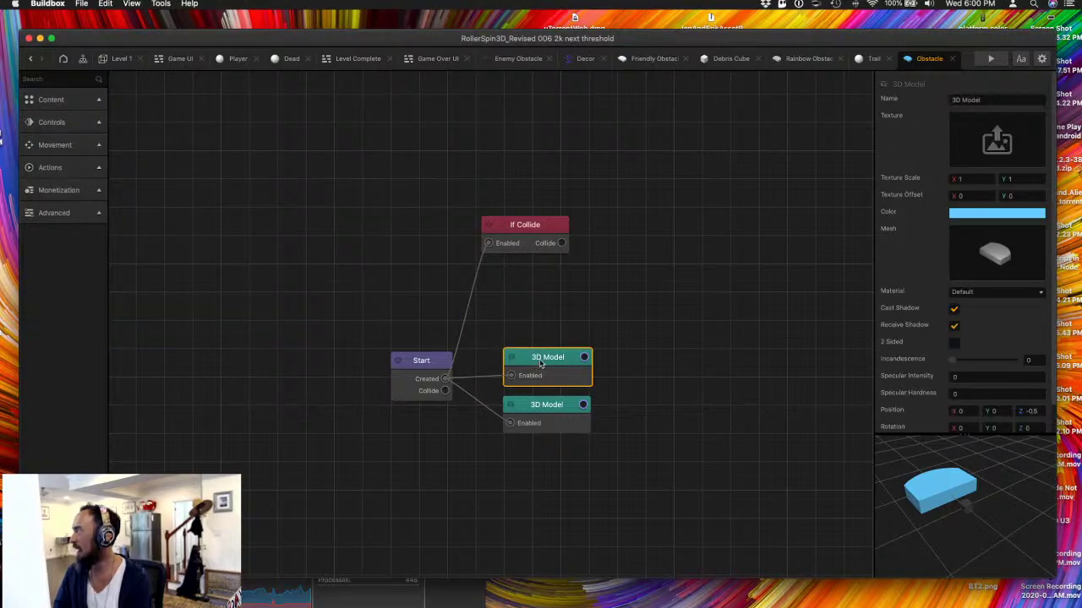
key("ctrl+Up")
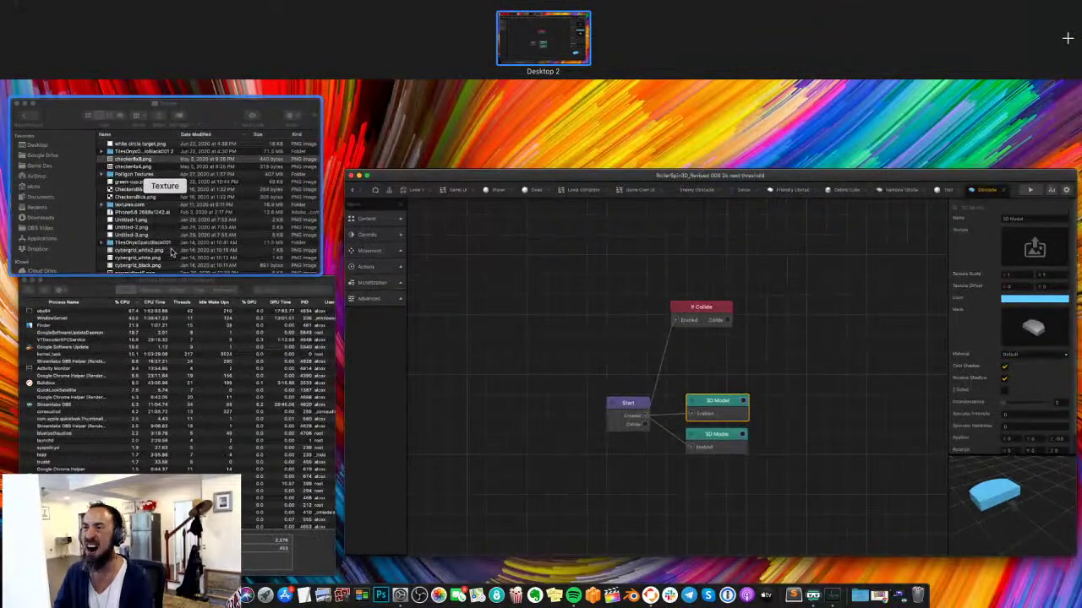
left_click(170, 252)
left_click_drag(227, 169, 997, 143)
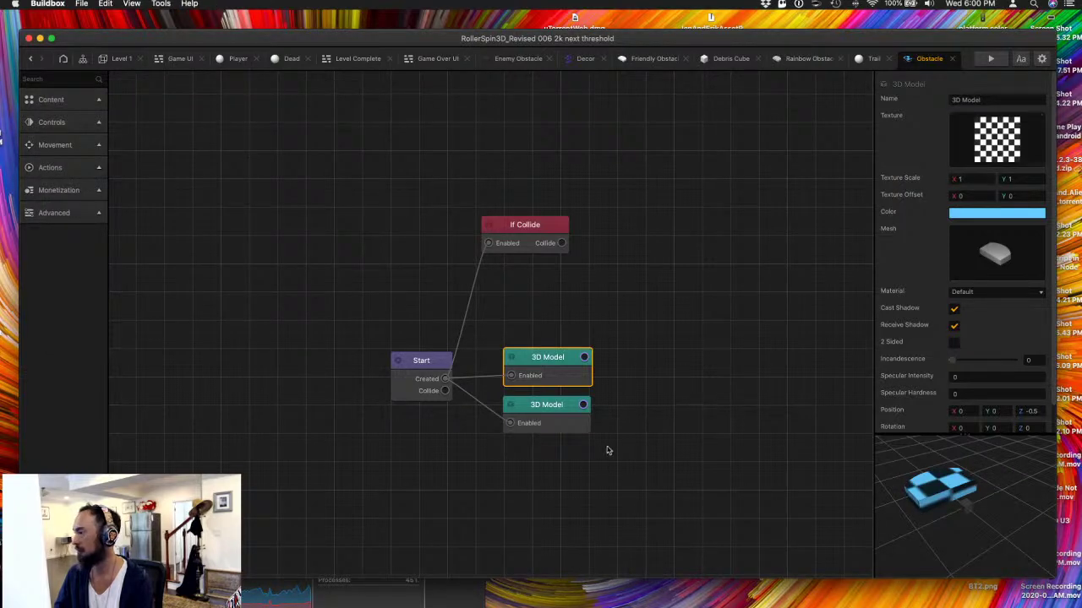
- Change the upper 3D Model's color to the near-white Mercury pencil color
left_click(534, 407)
left_click(534, 377)
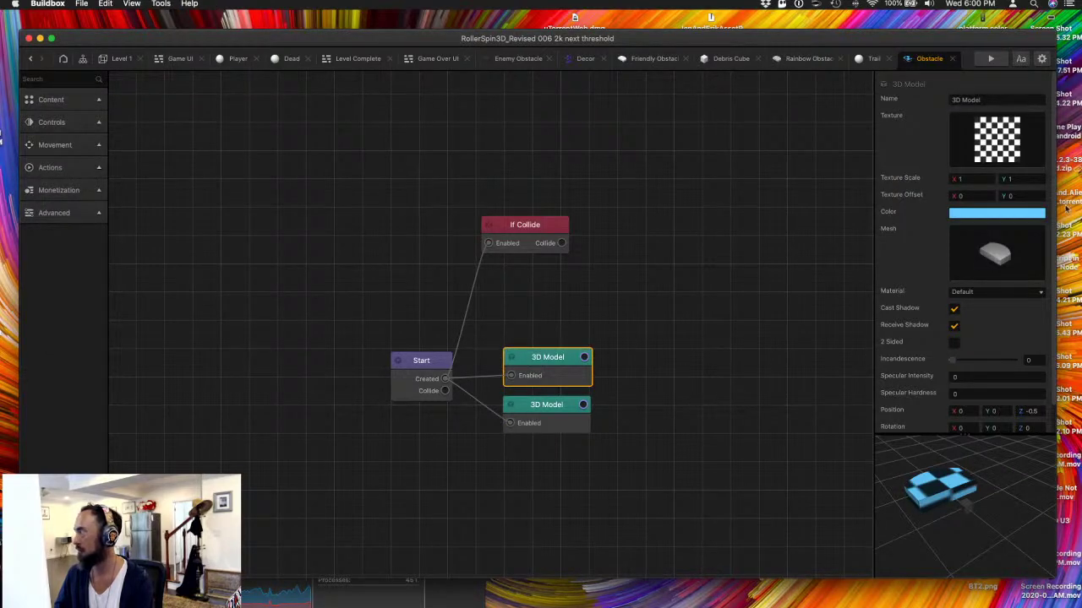
left_click(966, 212)
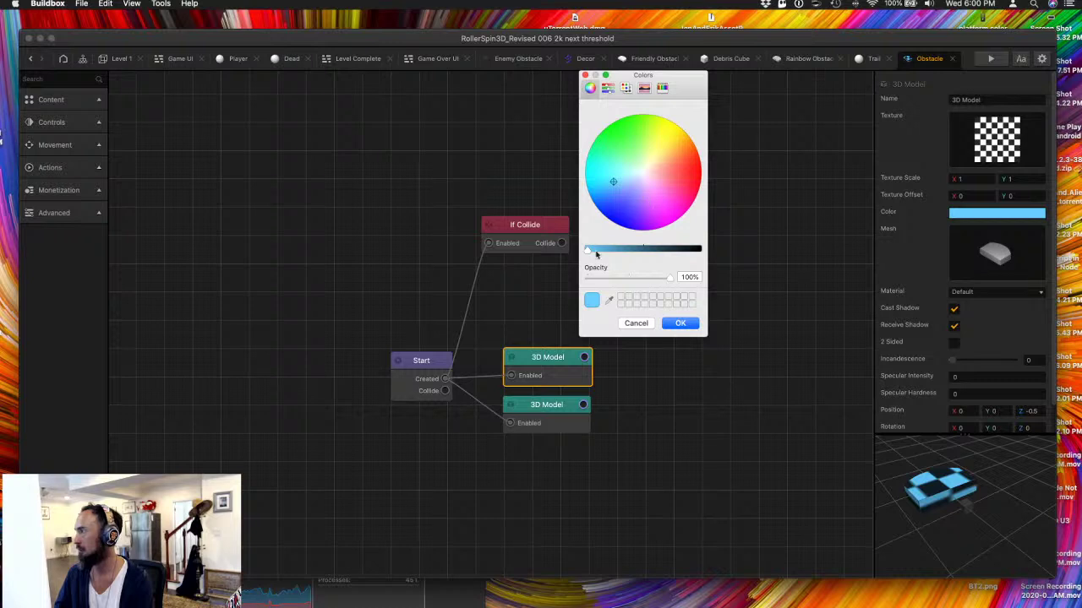
left_click(662, 87)
left_click(689, 148)
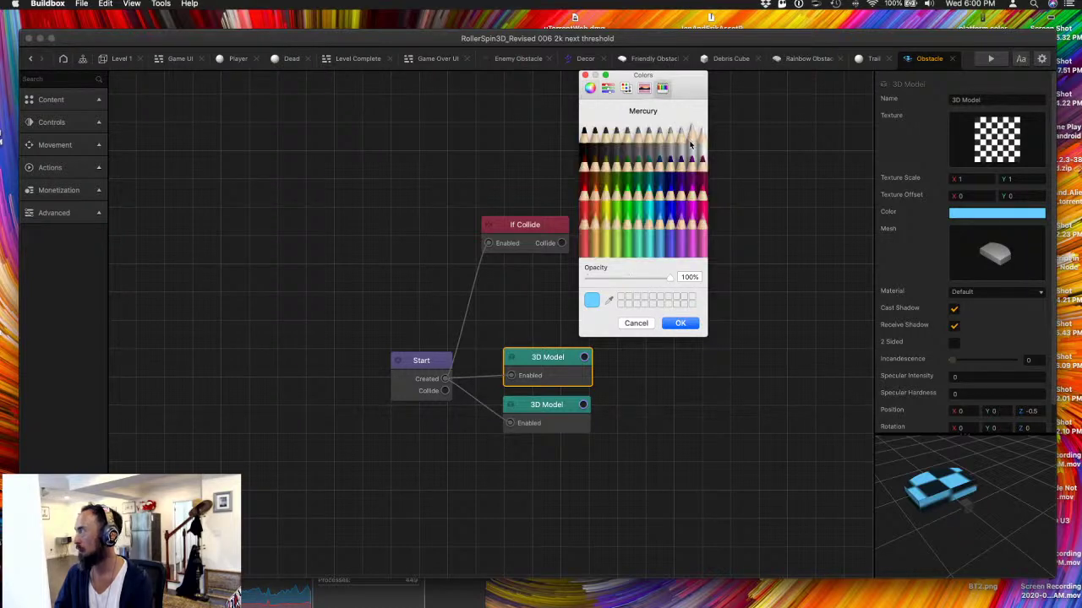
left_click(693, 325)
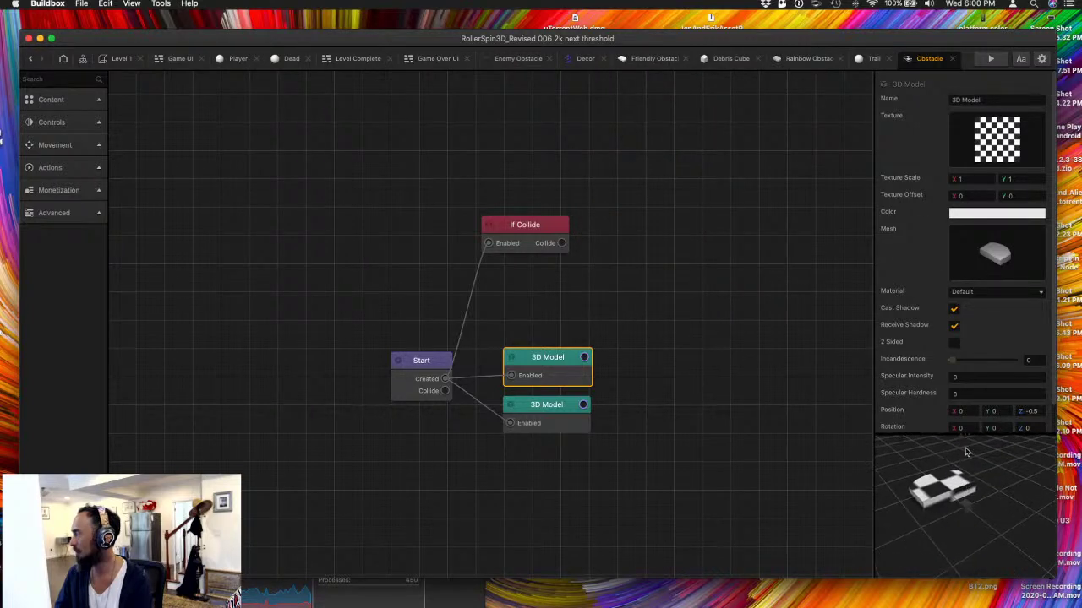
- Try a texture scale of 0.1 in X and Y on the upper 3D Model
scroll(970, 391, "down", 2)
scroll(970, 391, "up", 2)
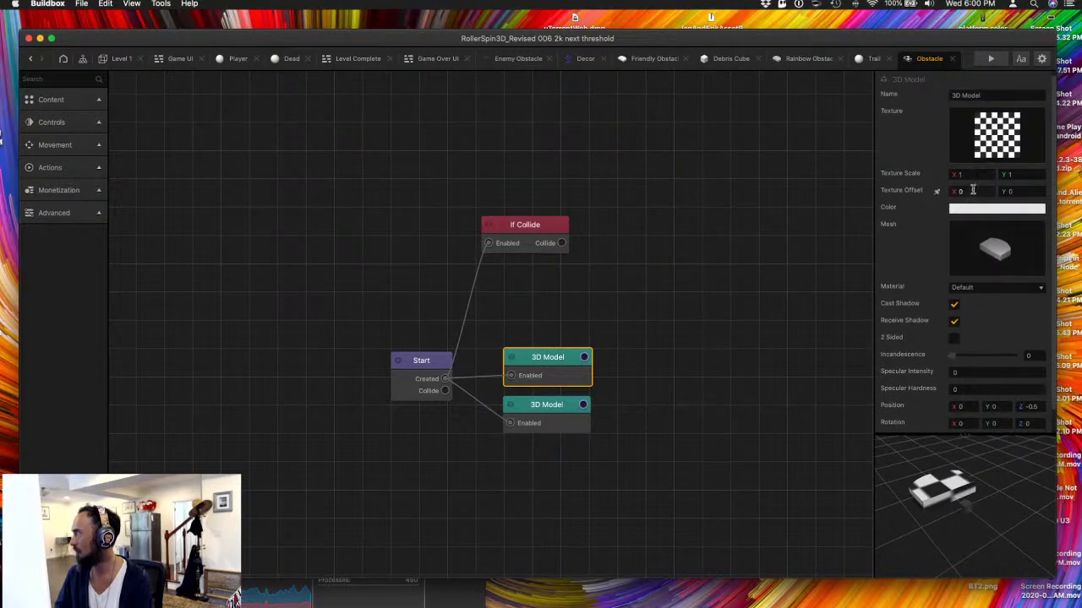
left_click(971, 173)
type("10")
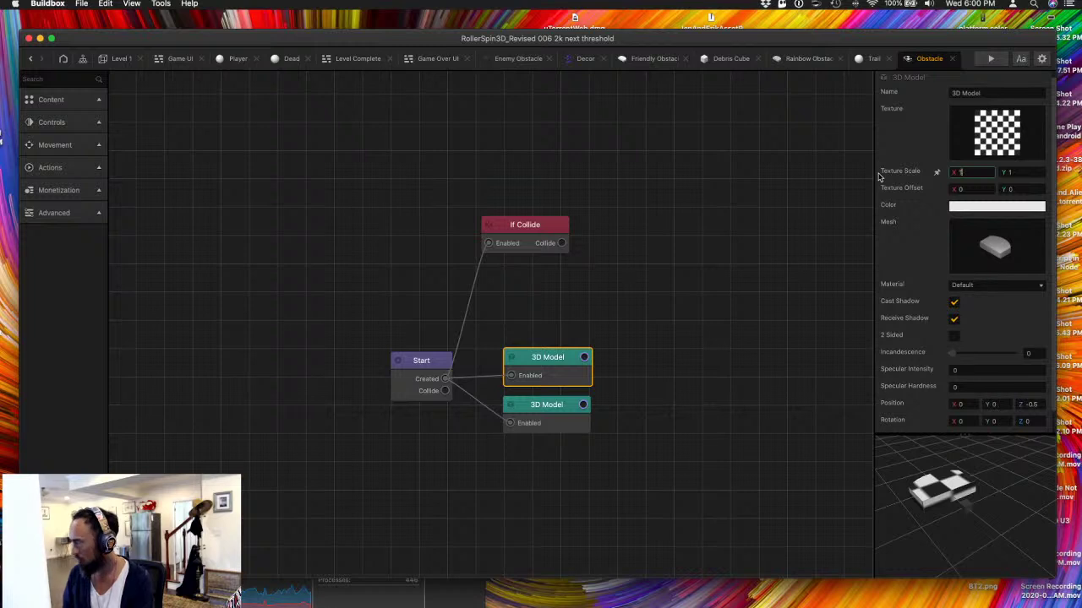
key("Tab")
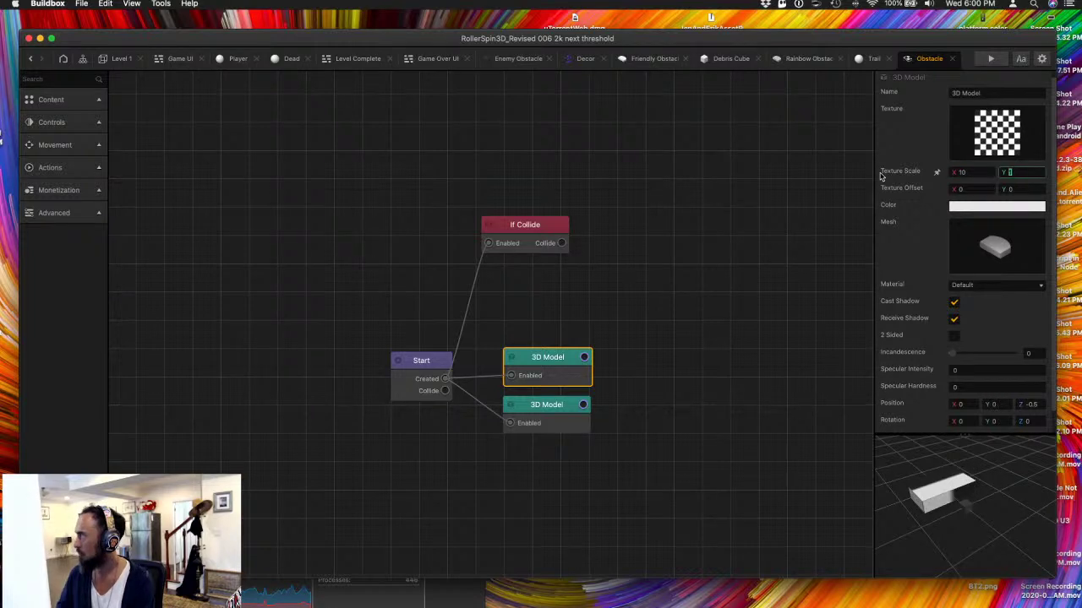
type("10")
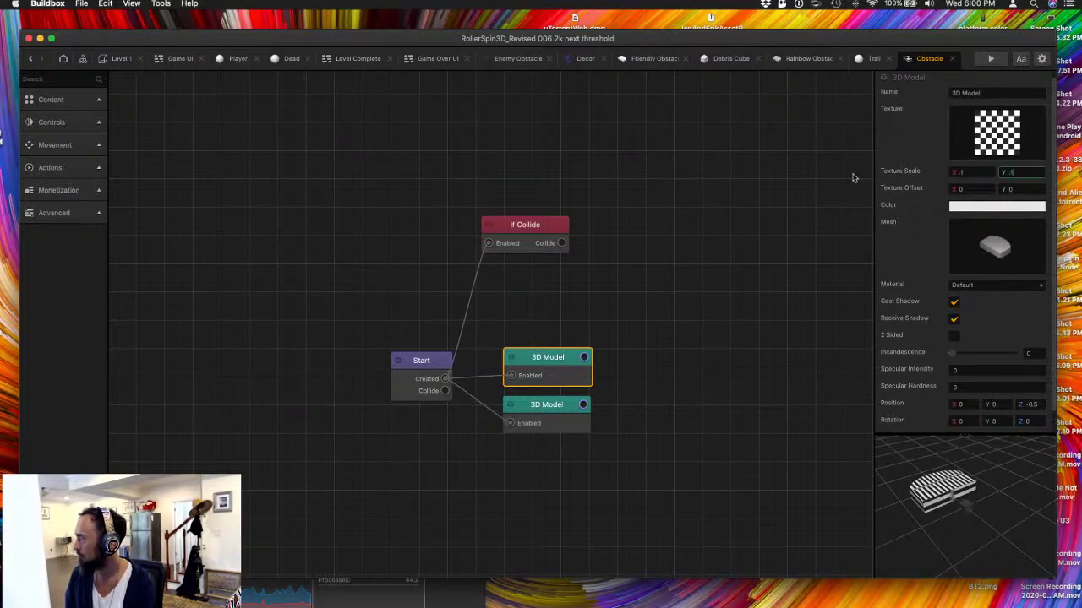
key("Tab")
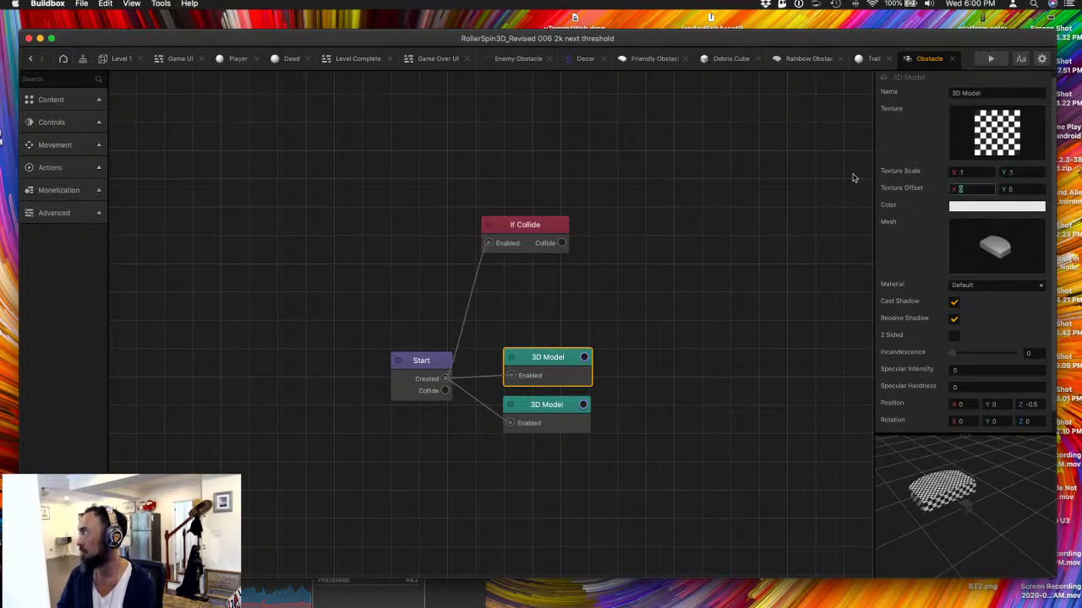
- Set the upper 3D Model's texture scale to 0.25 in both X and Y
left_click(967, 172)
type("20")
key("Tab")
type("2")
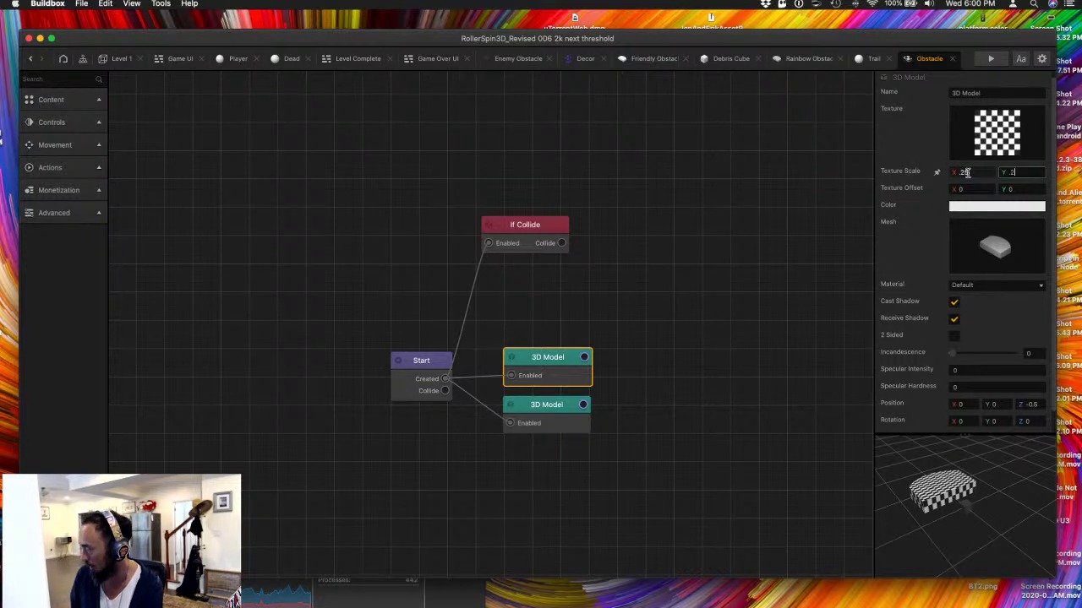
type("5")
key("Tab")
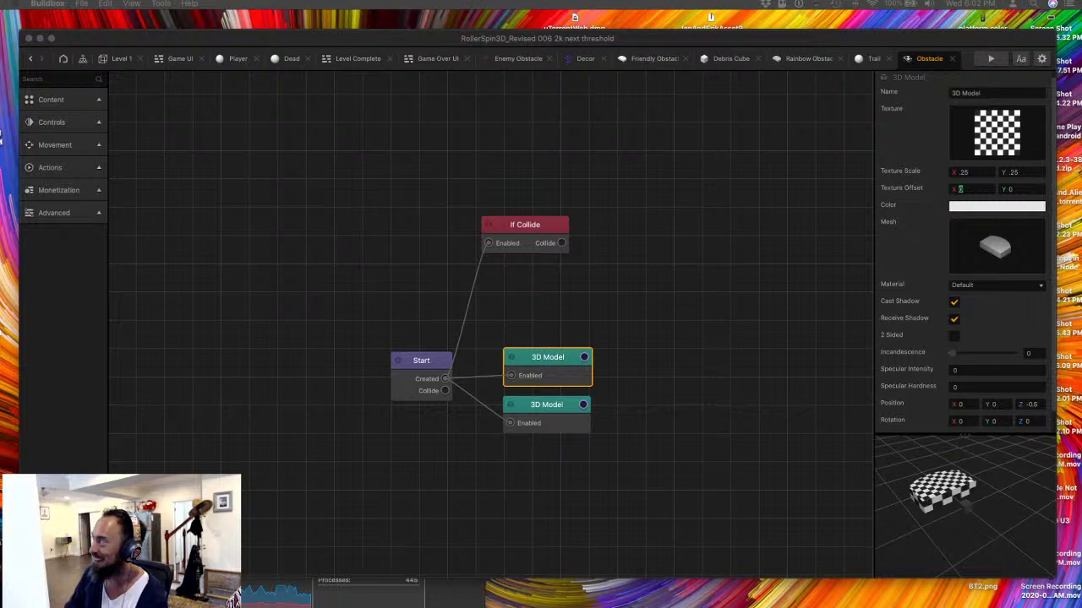
- Rearrange the Start and 3D Model nodes, leaving a wider gap between the two 3D Model nodes
left_click(714, 488)
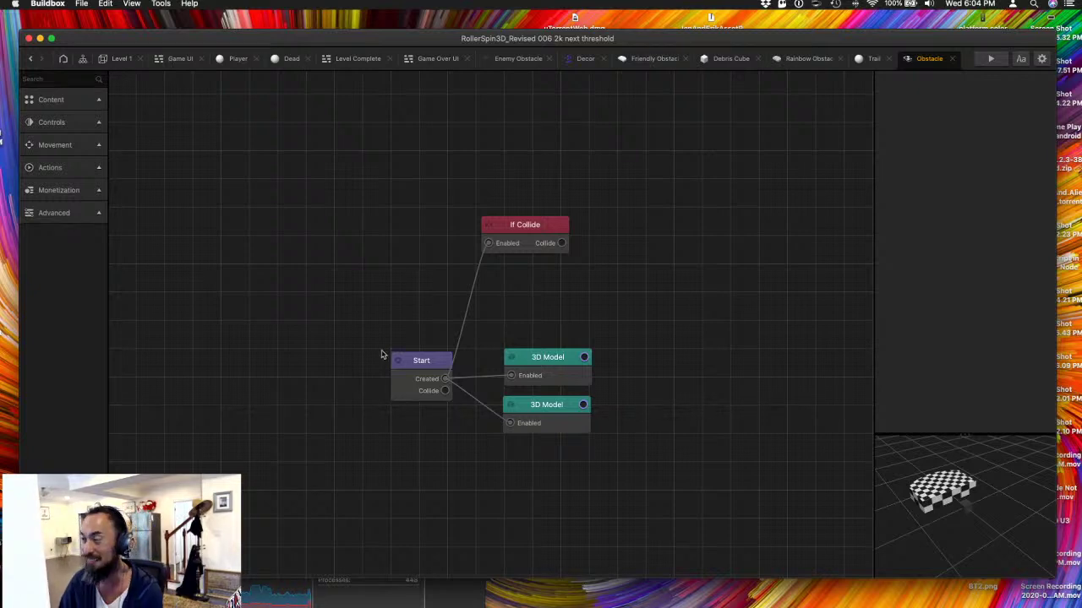
left_click_drag(410, 362, 424, 363)
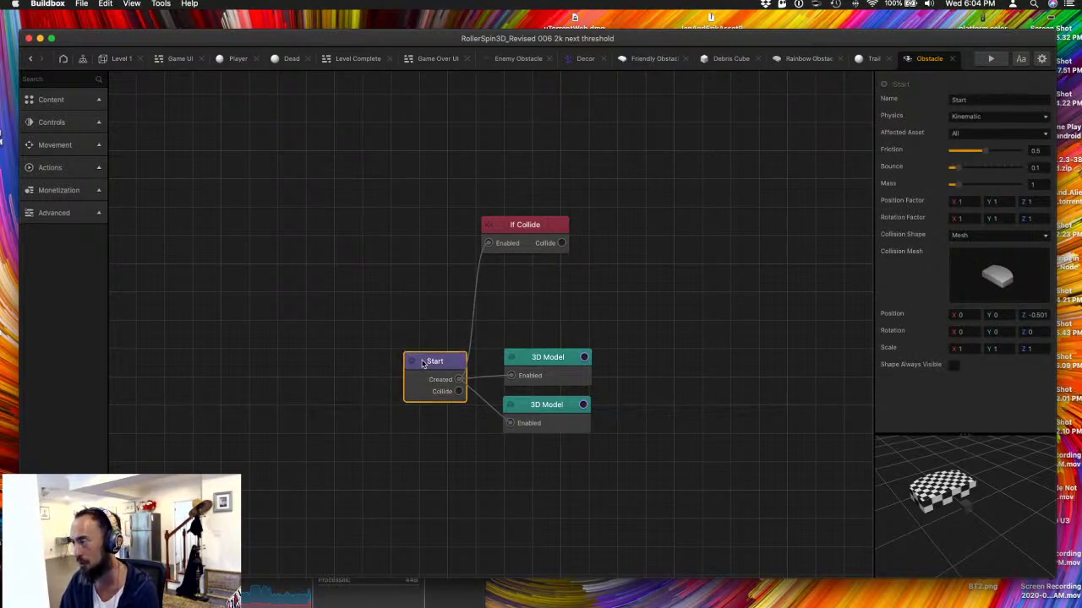
left_click(405, 424)
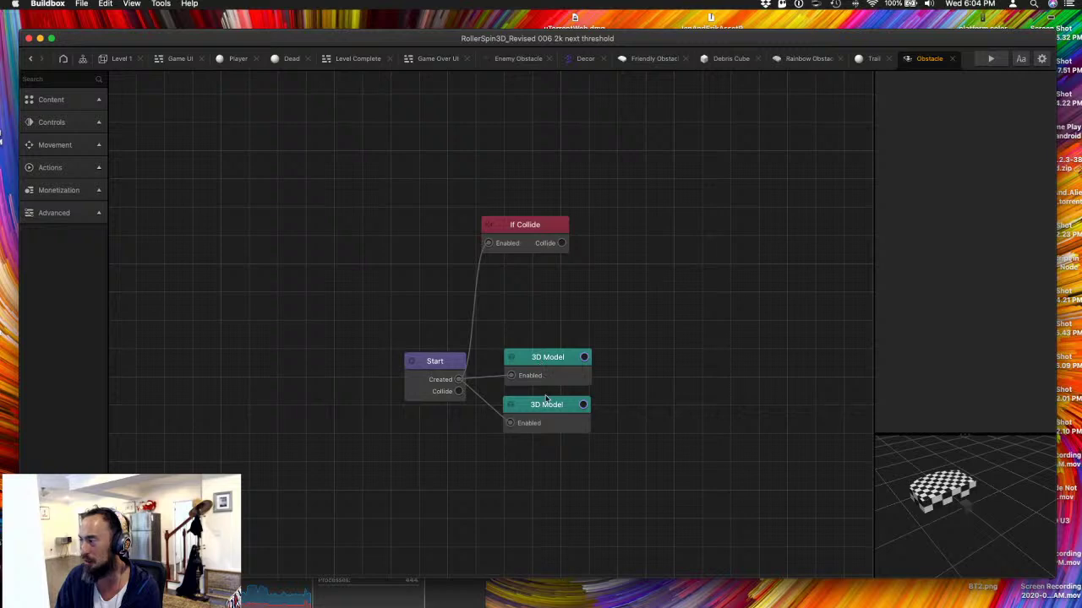
left_click_drag(545, 408, 548, 407)
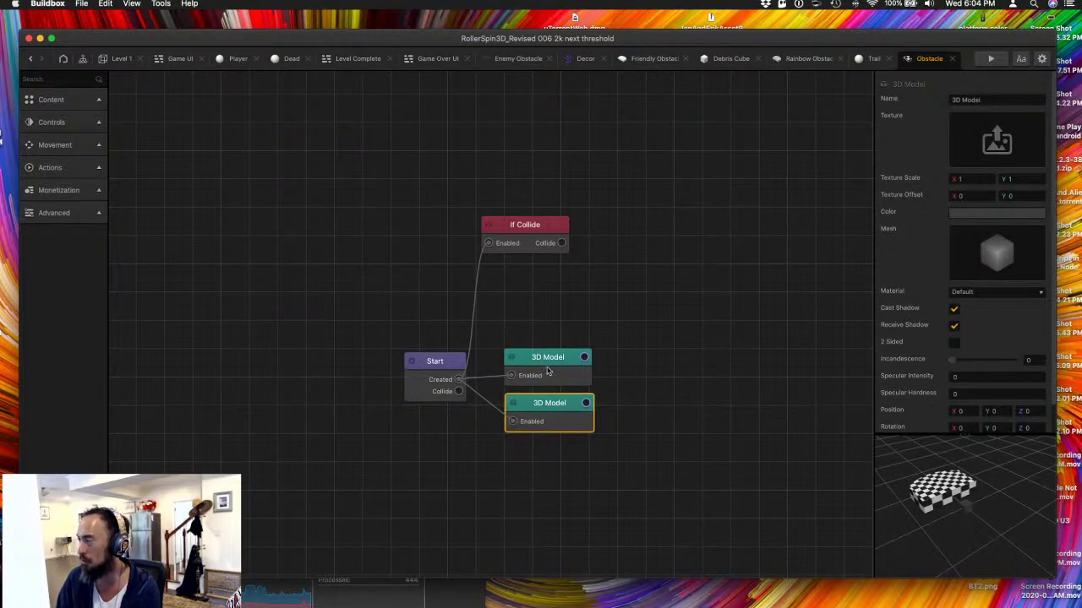
left_click(422, 491)
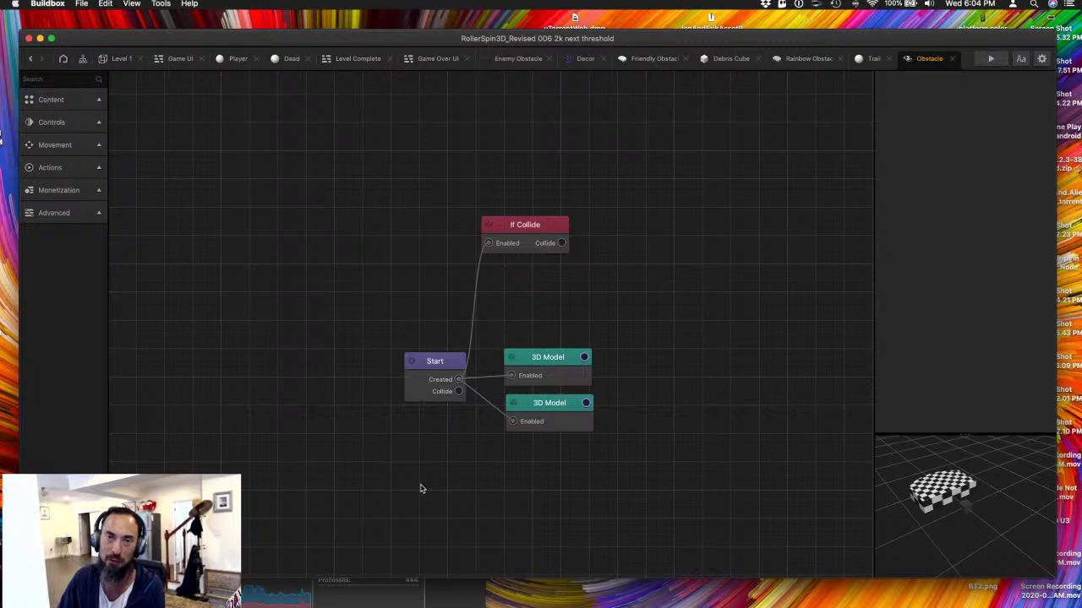
scroll(412, 493, "down", 2)
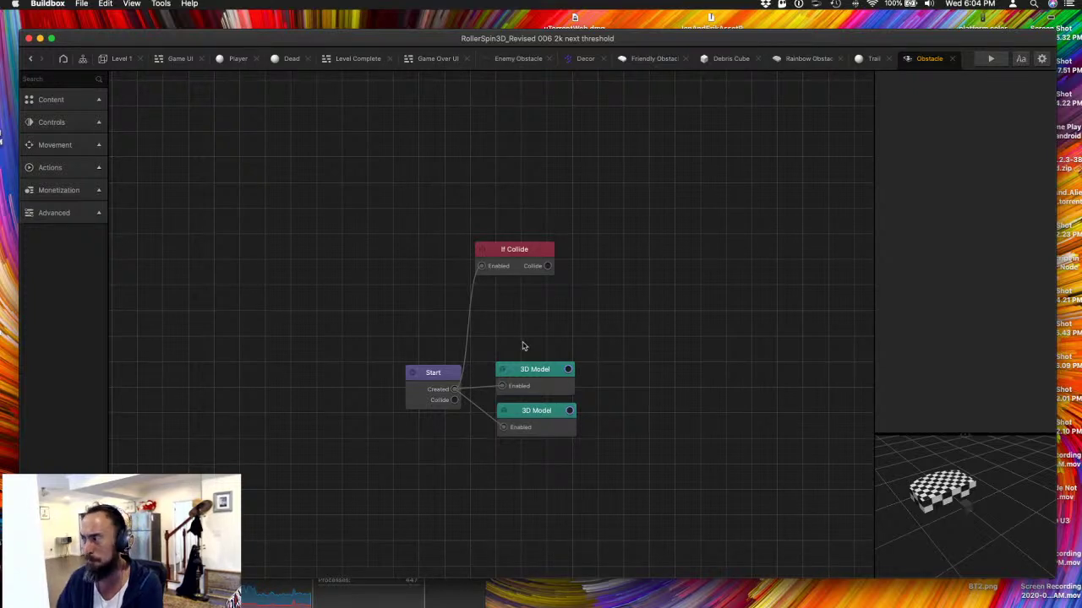
left_click_drag(523, 368, 523, 344)
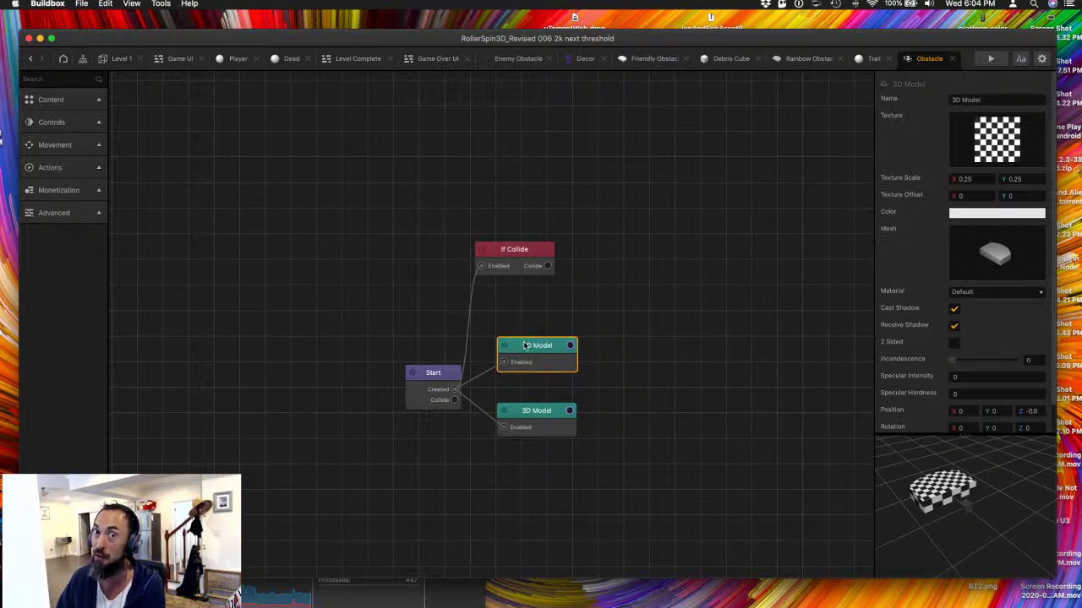
left_click(531, 411)
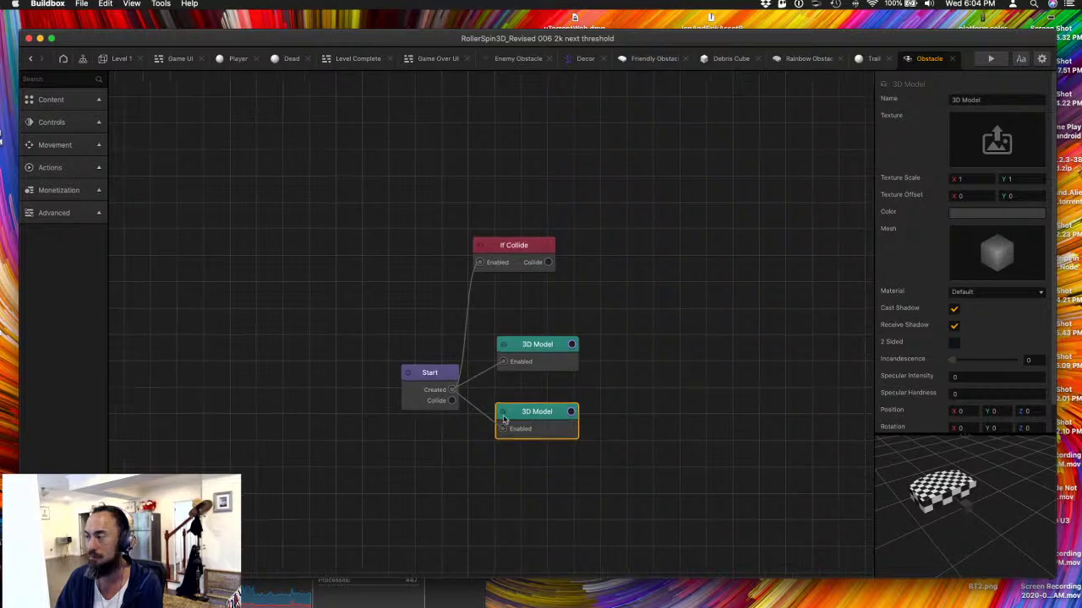
left_click(447, 440)
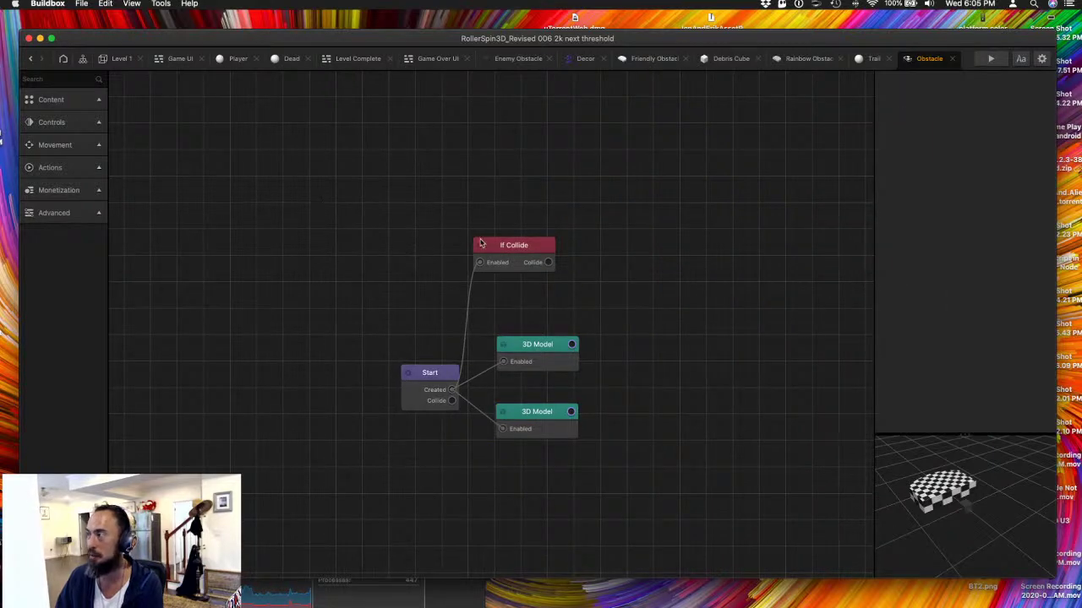
- Rename the checkered Obstacle asset in Level 1 to "Level Complete"
left_click(119, 60)
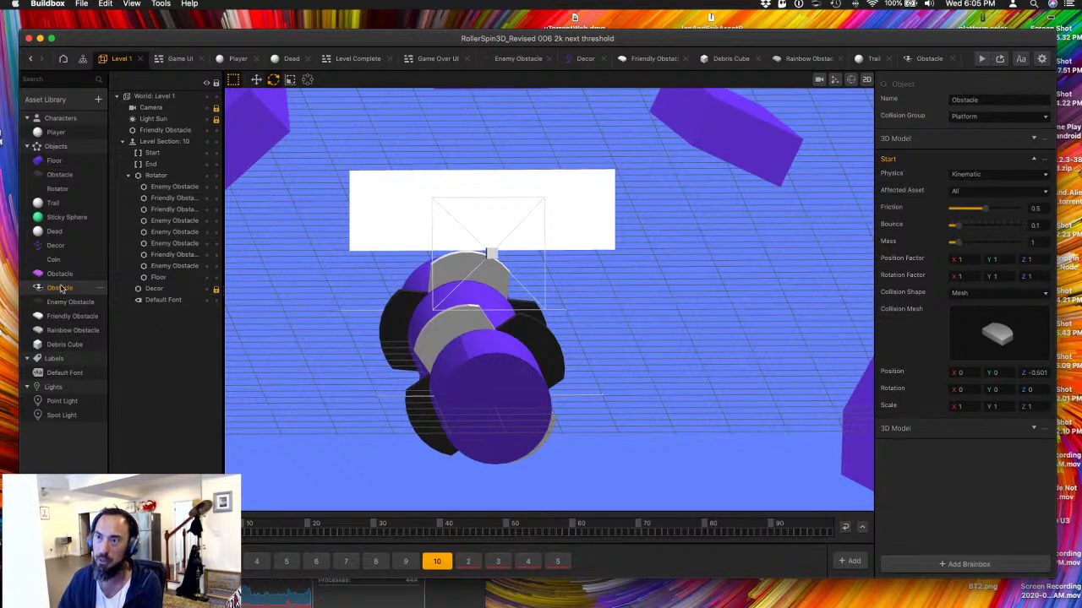
left_click(1046, 99)
type("Finished")
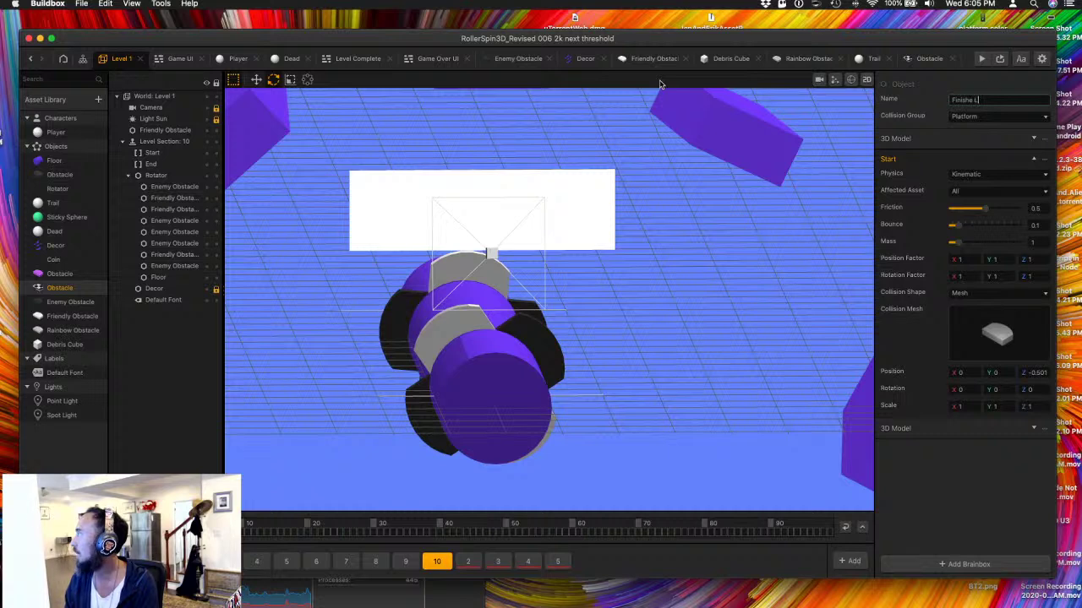
key("Return")
type("Level C")
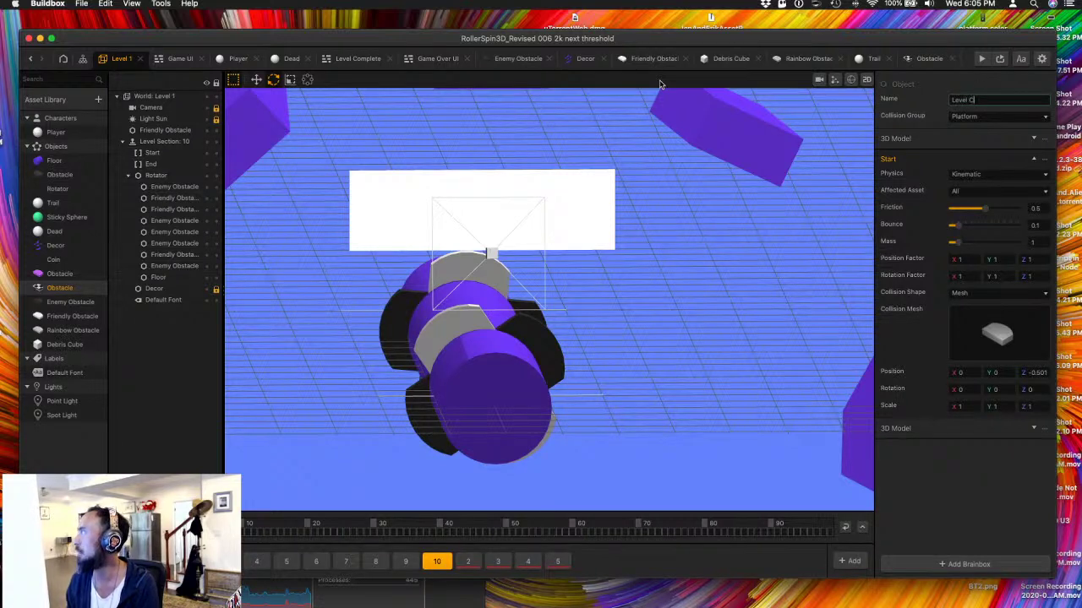
type("omplete")
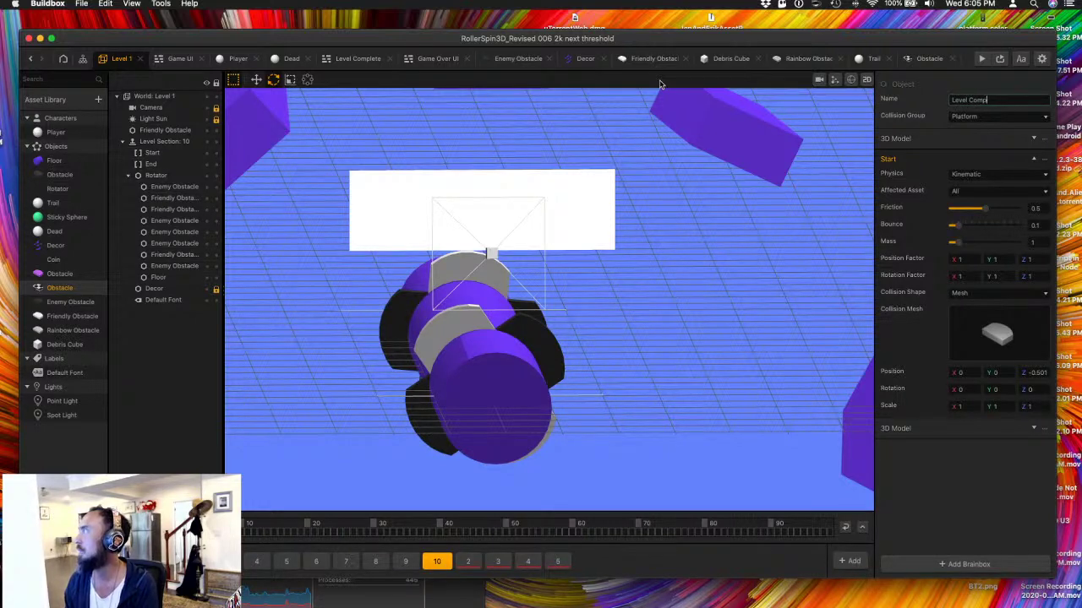
key("Return")
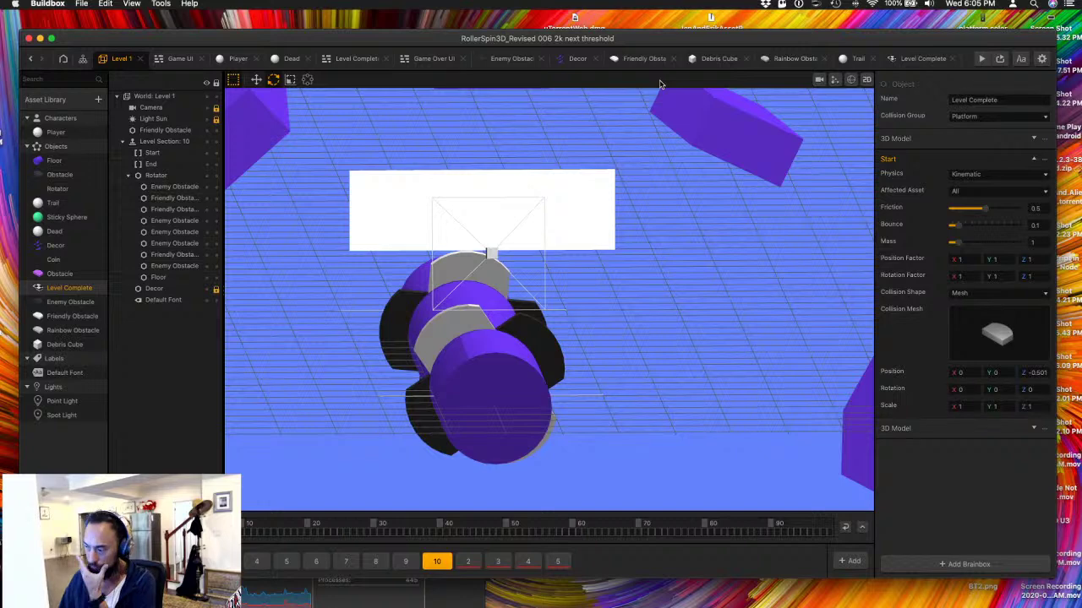
left_click(852, 561)
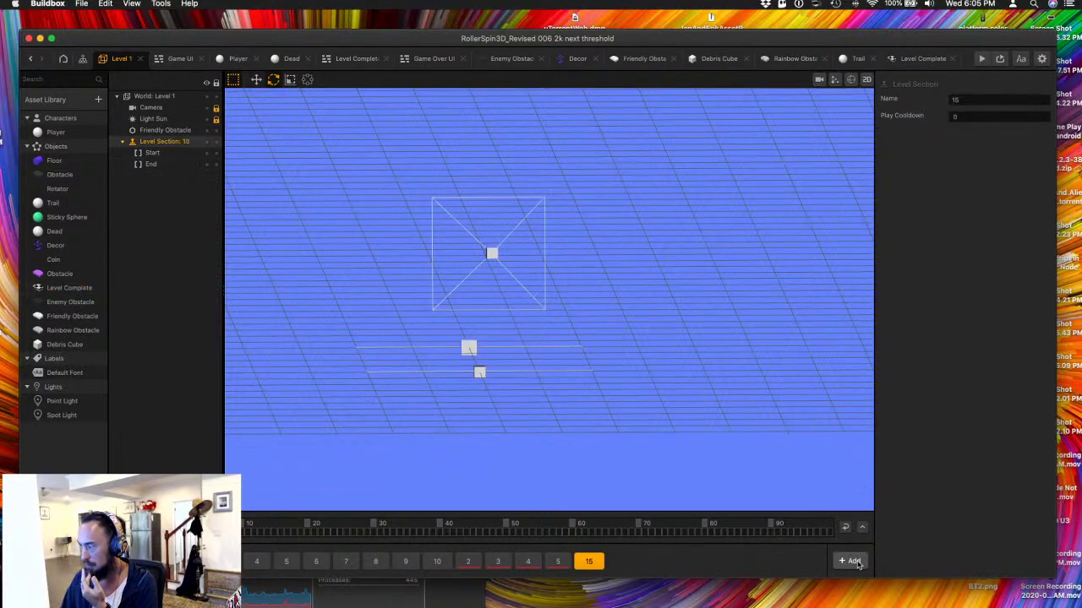
left_click(595, 562)
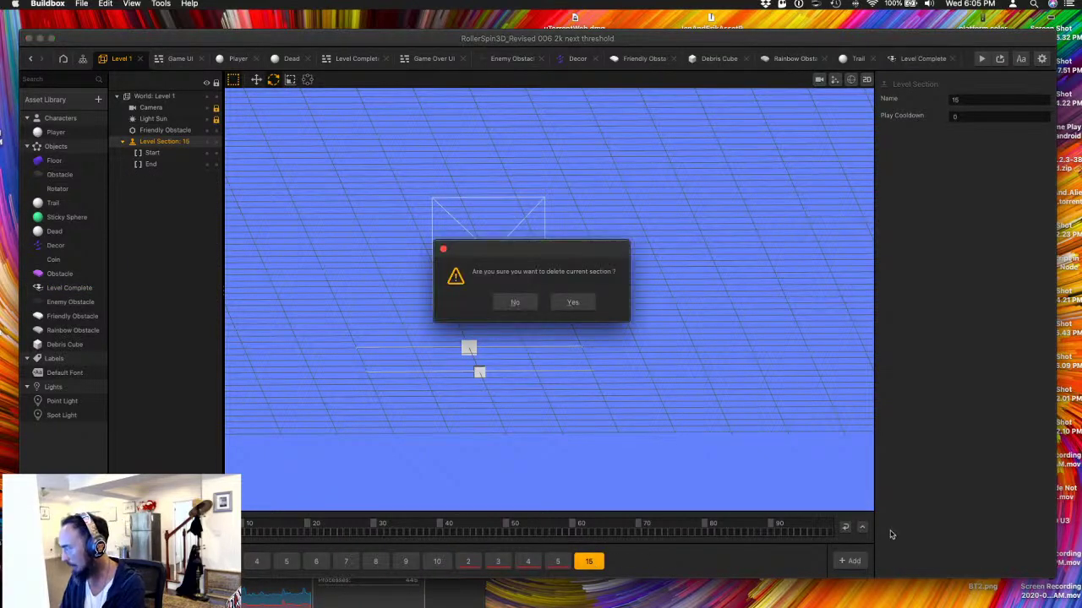
left_click(585, 304)
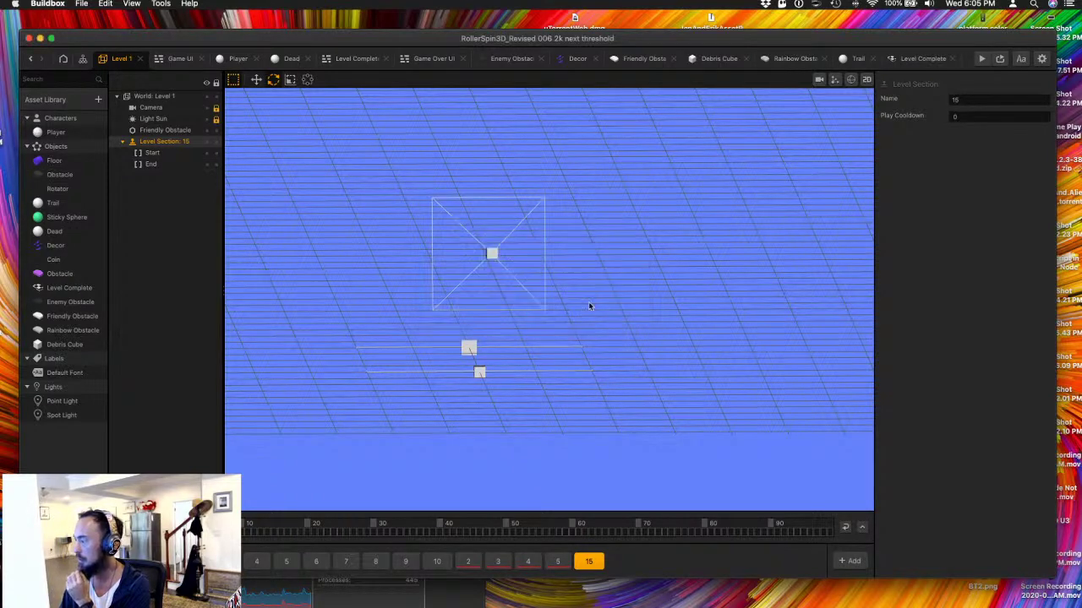
- Open level section 2 in an angled view that shows the whole floor cylinder
left_click(862, 529)
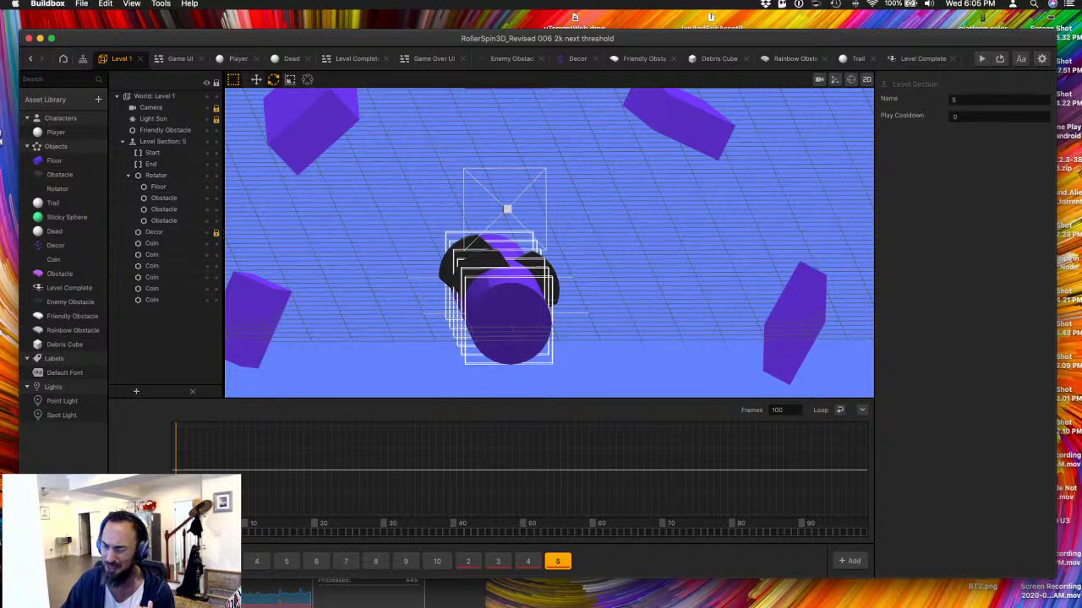
left_click(439, 563)
left_click(468, 563)
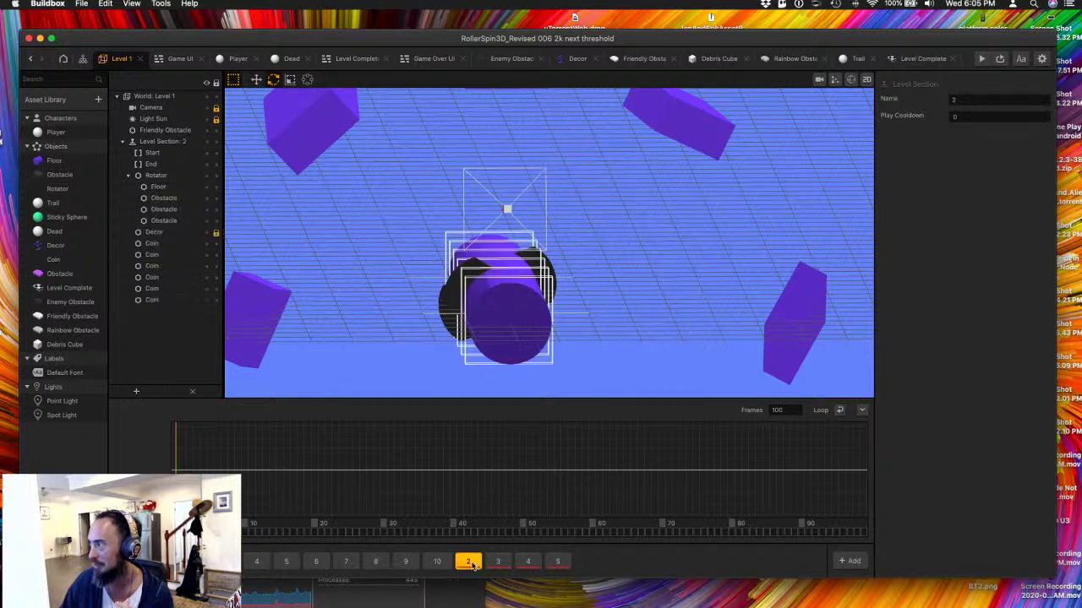
right_click_drag(428, 358, 459, 380)
scroll(461, 377, "down", 3)
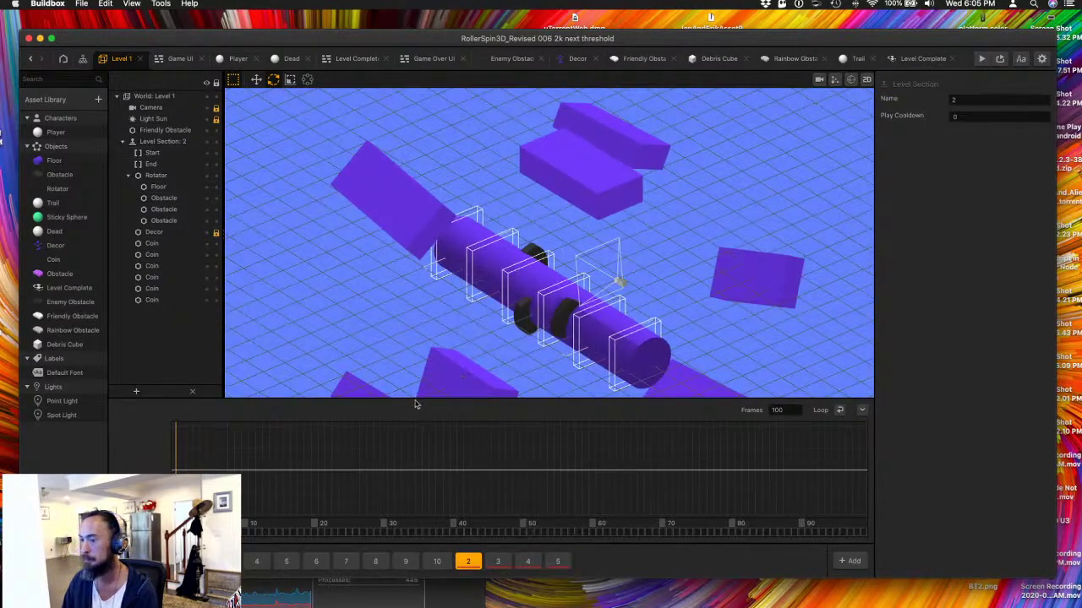
left_click(862, 410)
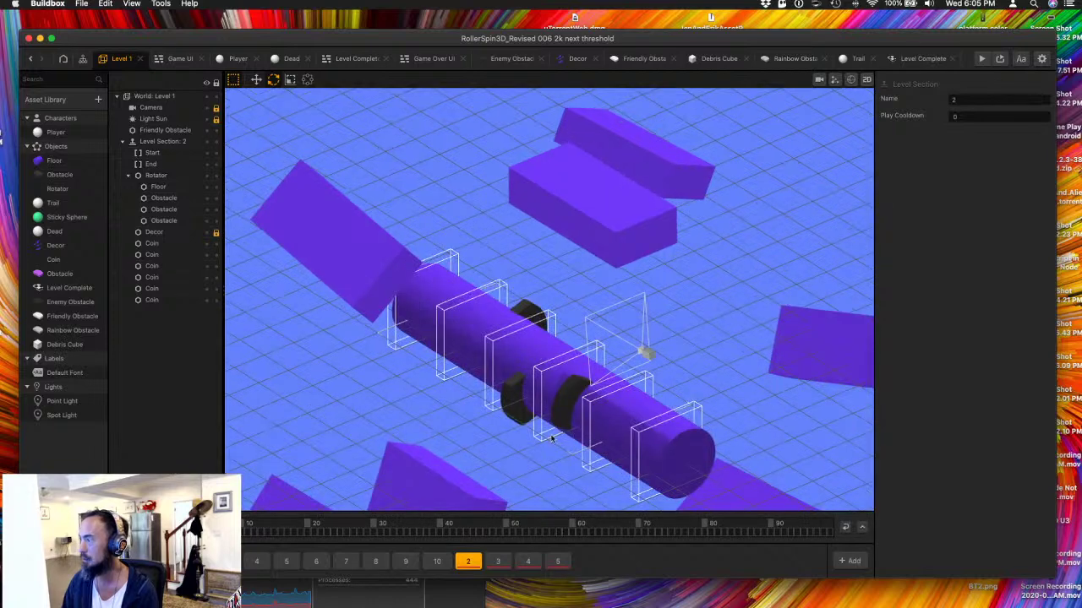
- Inspect the floor, a coin, and the Start and End borders of level section 2
left_click(551, 413)
left_click_drag(551, 414, 548, 417)
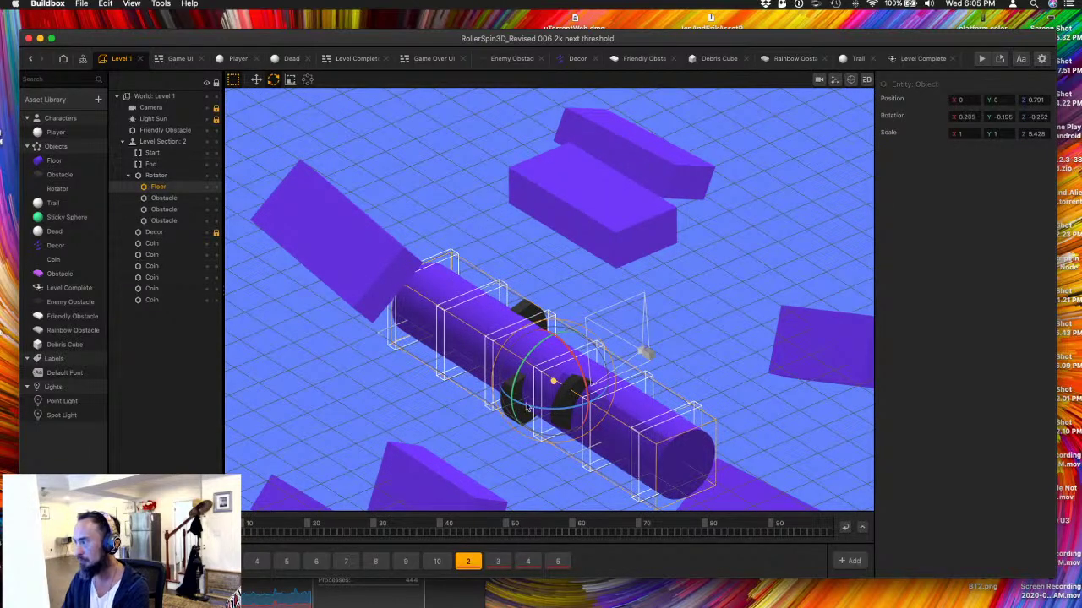
left_click(617, 289)
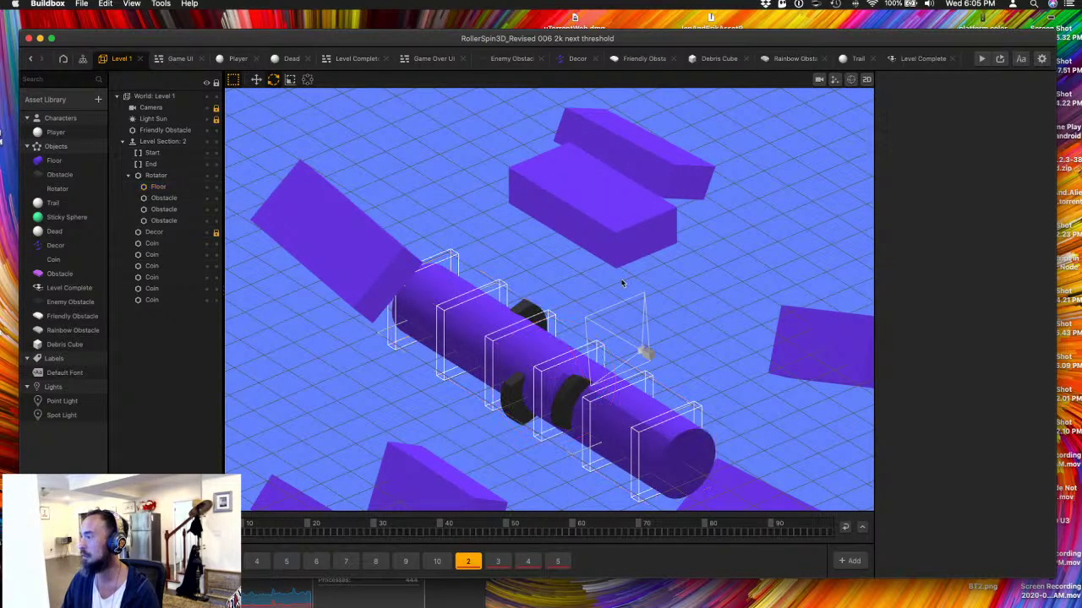
left_click(592, 405)
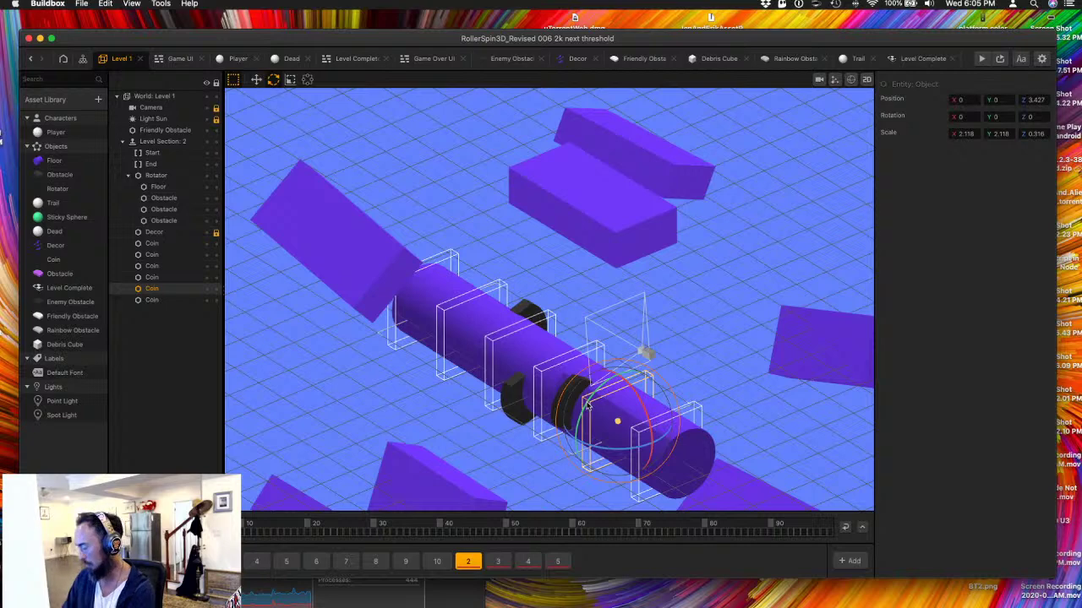
left_click(152, 153)
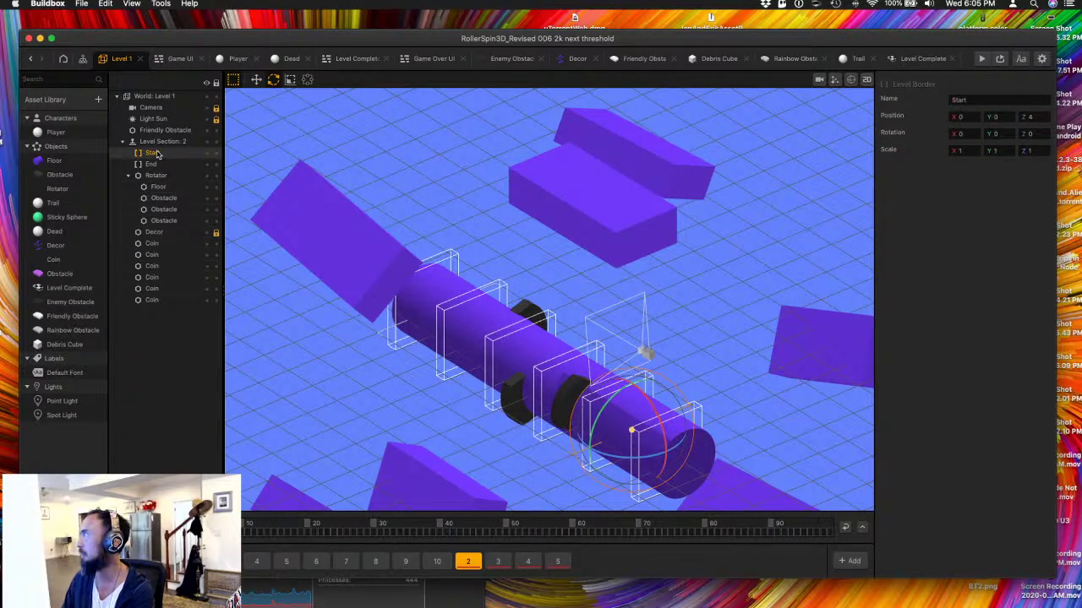
left_click(151, 164)
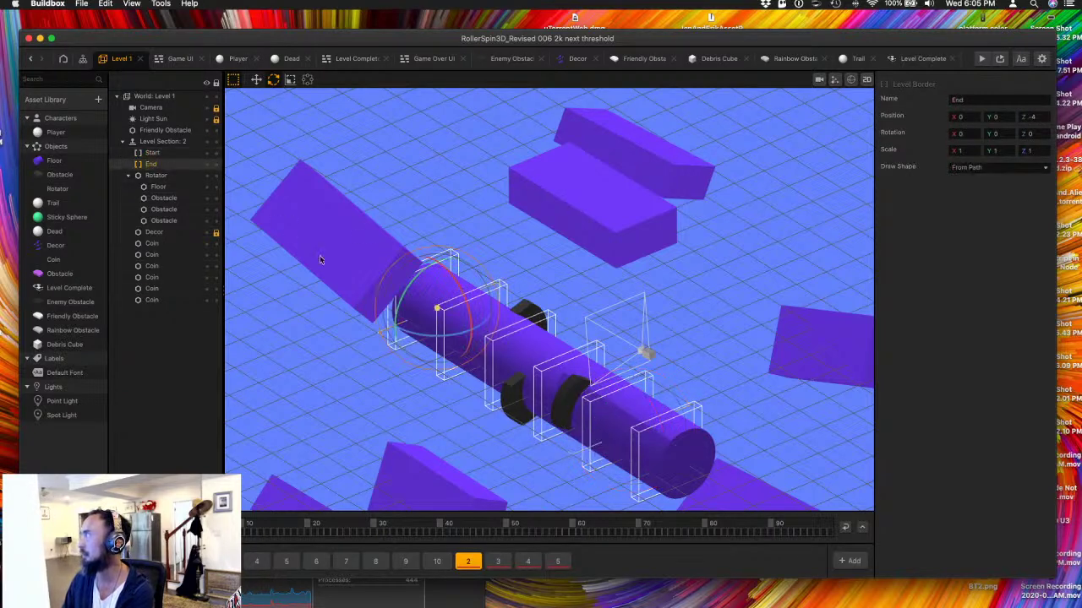
- Delete all coins and obstacles from level section 2, keeping the Rotator, Floor and Decor
left_click(660, 450)
key("Delete")
left_click(617, 422)
key("Delete")
left_click(565, 411)
key("Delete")
left_click(564, 412)
key("Delete")
left_click(510, 395)
key("Delete")
left_click(493, 379)
key("Delete")
left_click(524, 317)
key("Delete")
left_click(469, 338)
key("Delete")
left_click(392, 332)
key("Delete")
left_click(105, 3)
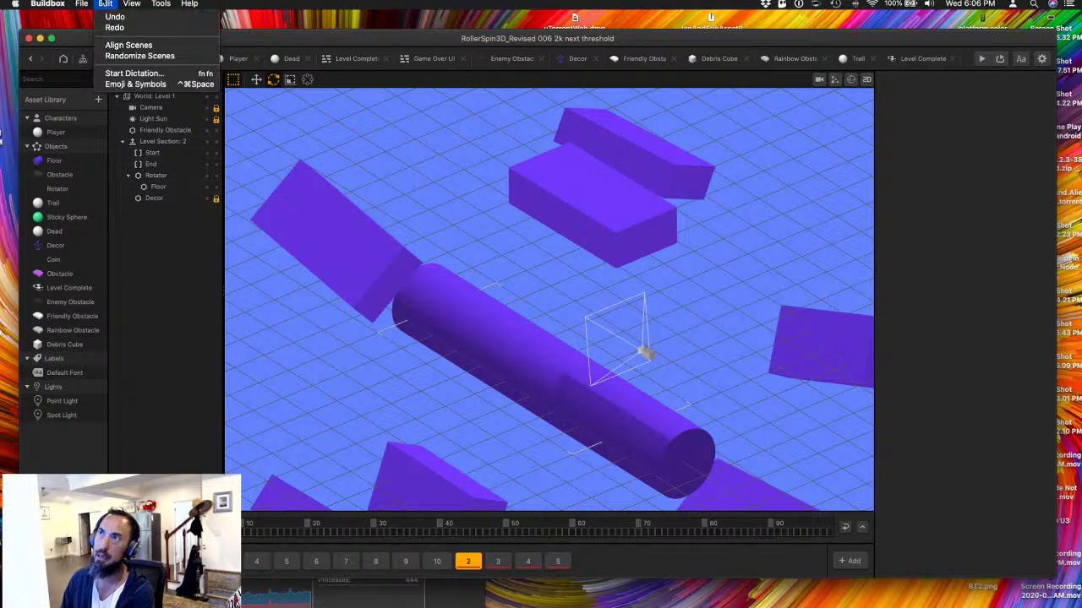
left_click(419, 316)
left_click(419, 316)
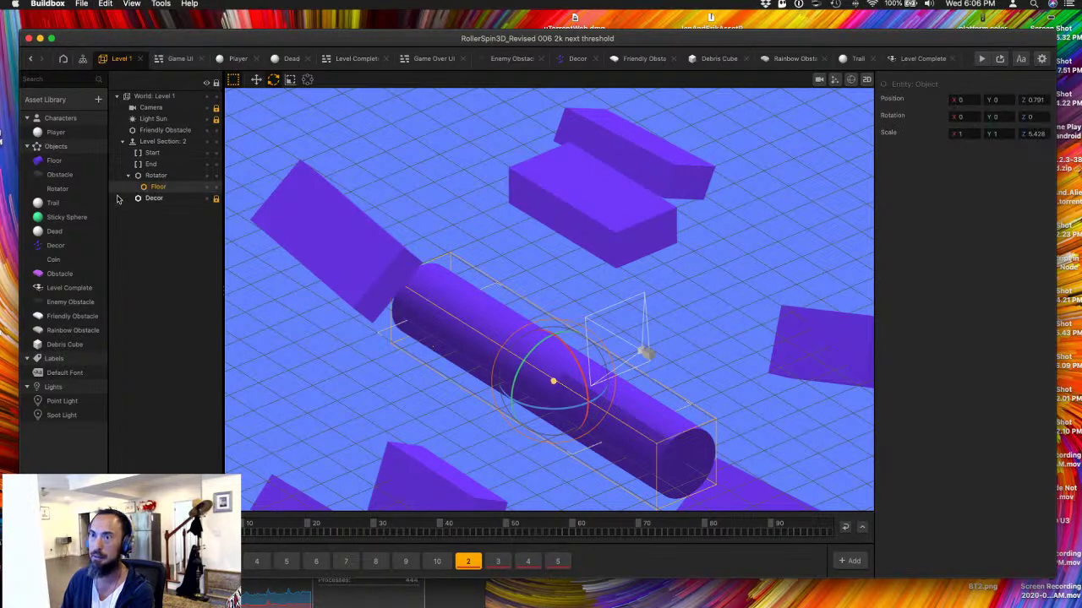
- Place a Level Complete object in level section 2 and move it to X 0 on the floor cylinder
left_click_drag(69, 287, 583, 425)
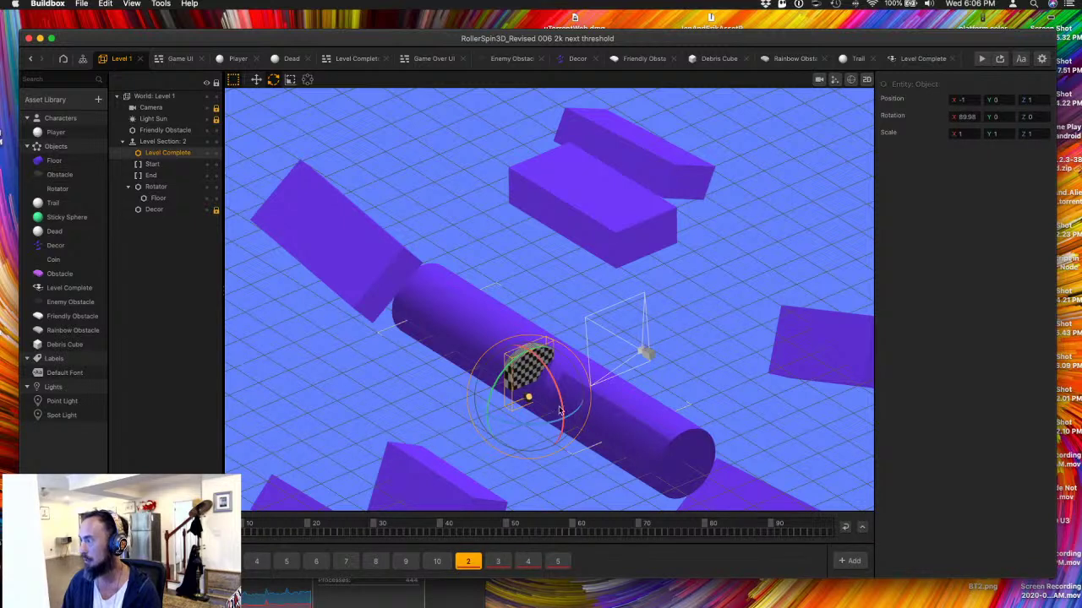
key("w")
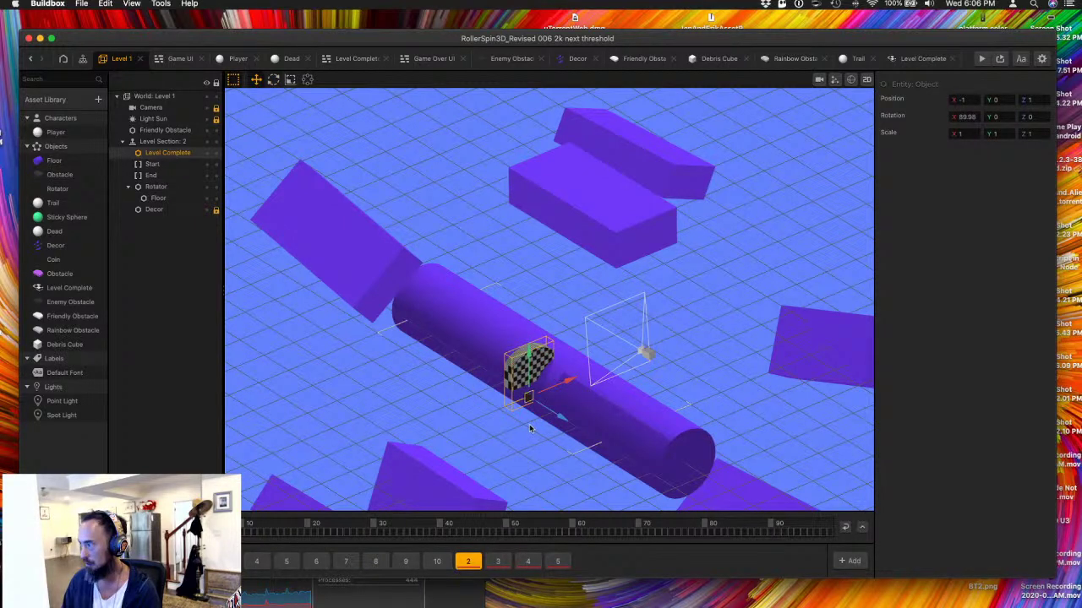
left_click_drag(570, 380, 601, 356)
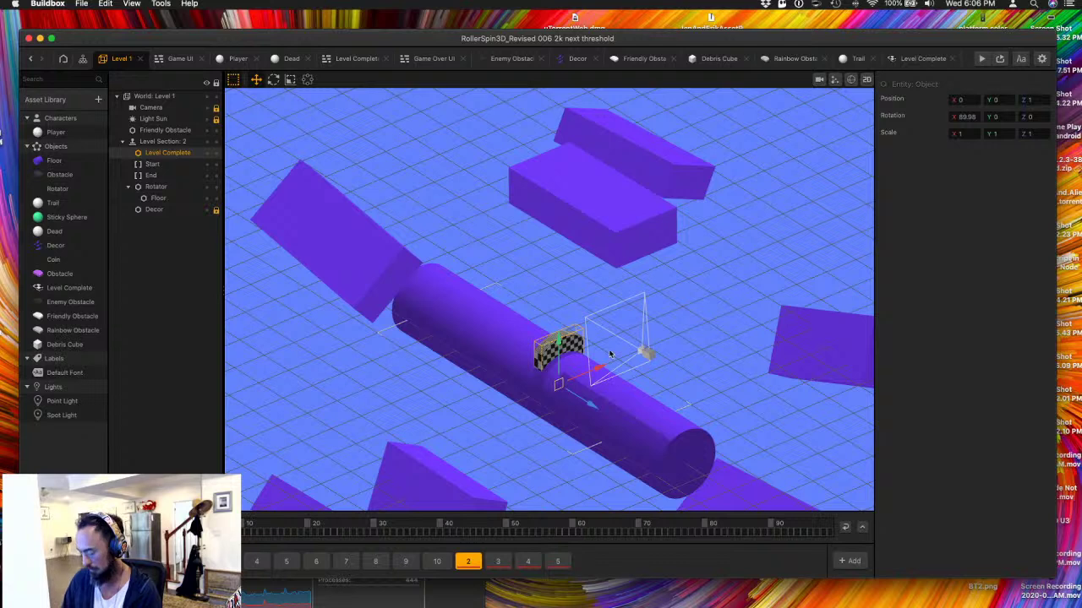
- Duplicate the Level Complete piece and rotate the copy 90 degrees around the floor cylinder
key("super+d")
key("e")
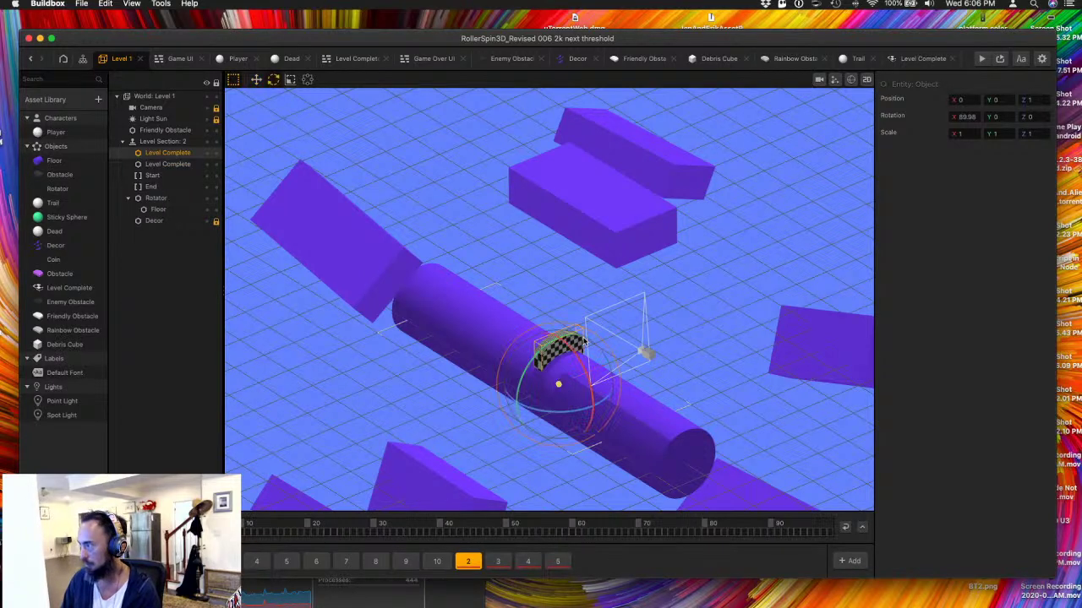
left_click_drag(506, 414, 496, 453)
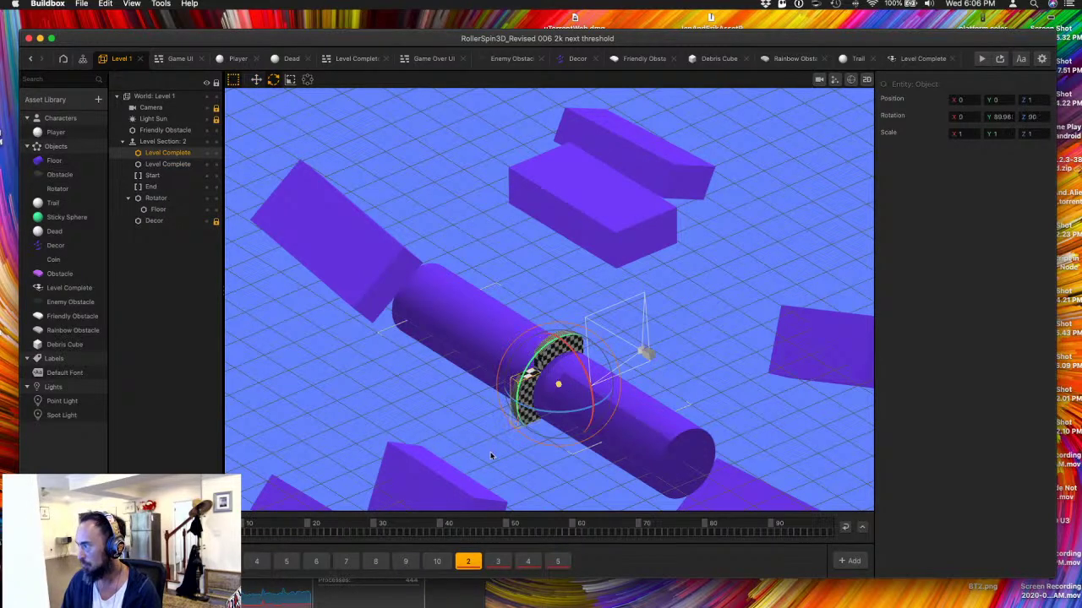
- Duplicate both Level Complete pieces together and rotate the copies to the opposite side of the cylinder
left_click(153, 165, "shift")
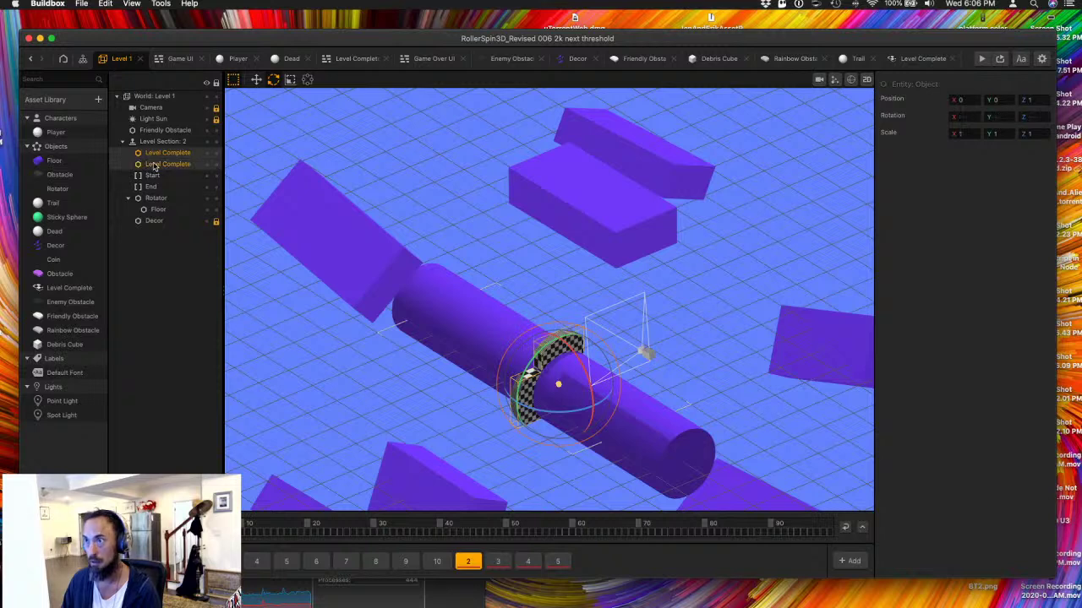
key("super+d")
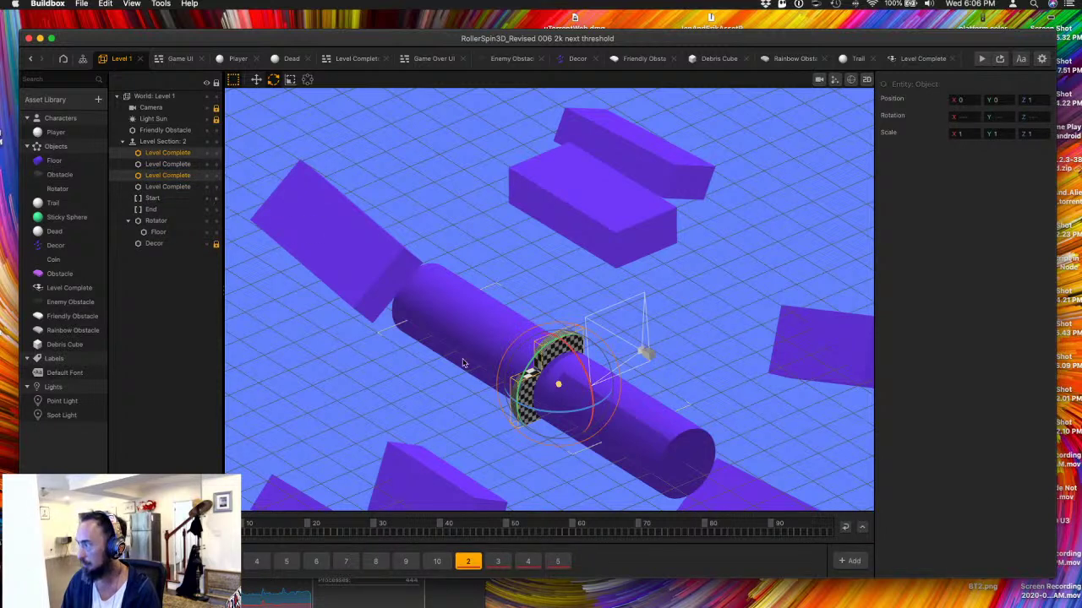
left_click_drag(621, 359, 661, 365)
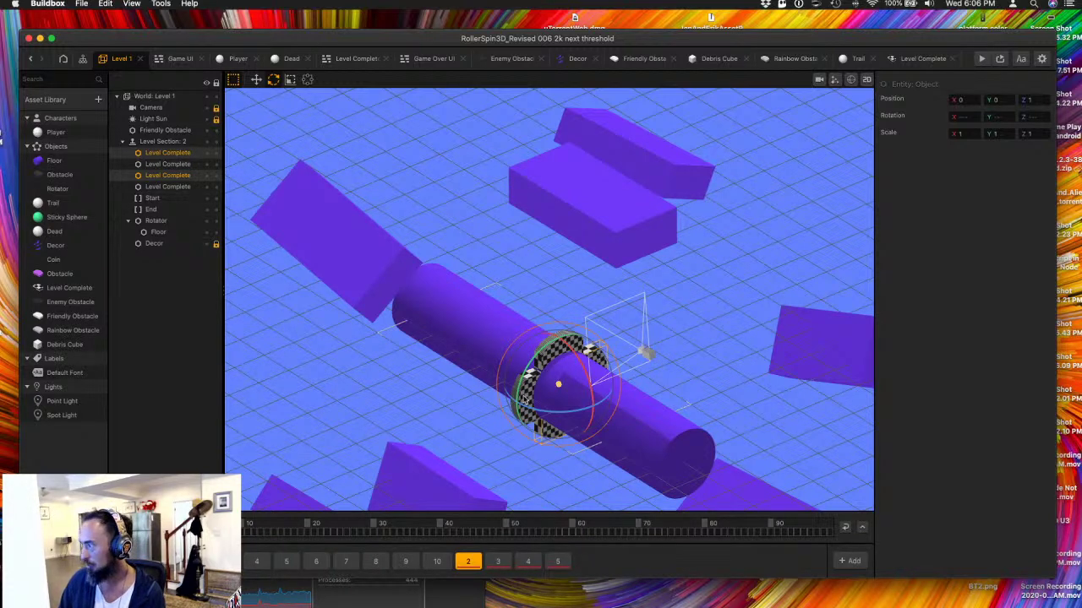
- Try duplicating all four Level Complete pieces and rotating the copies to fill the gaps in the ring, and undo it
left_click(168, 186, "super")
left_click(167, 163, "super")
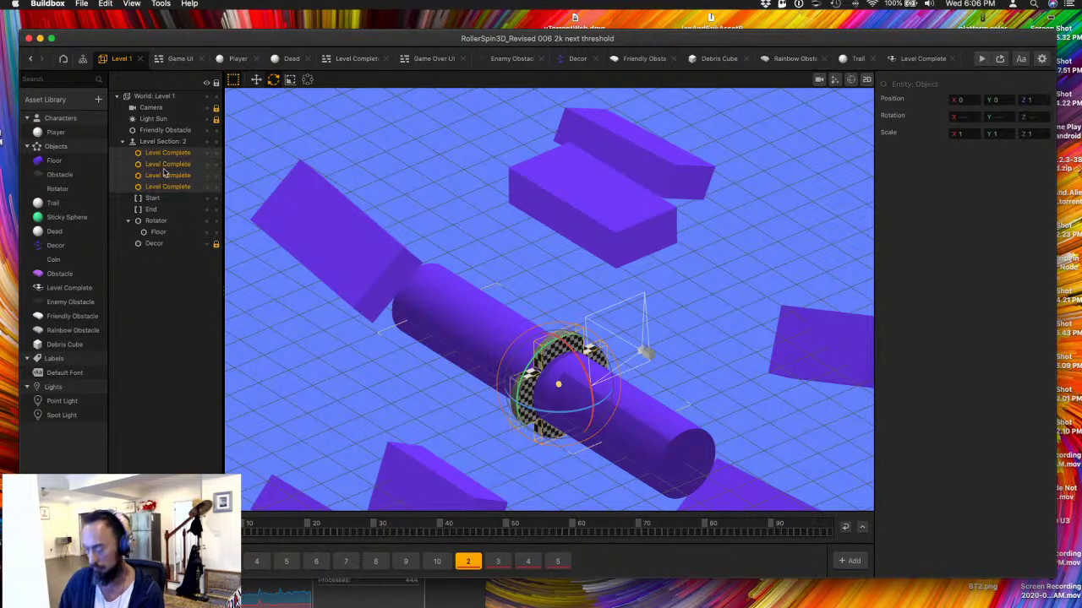
key("super+d")
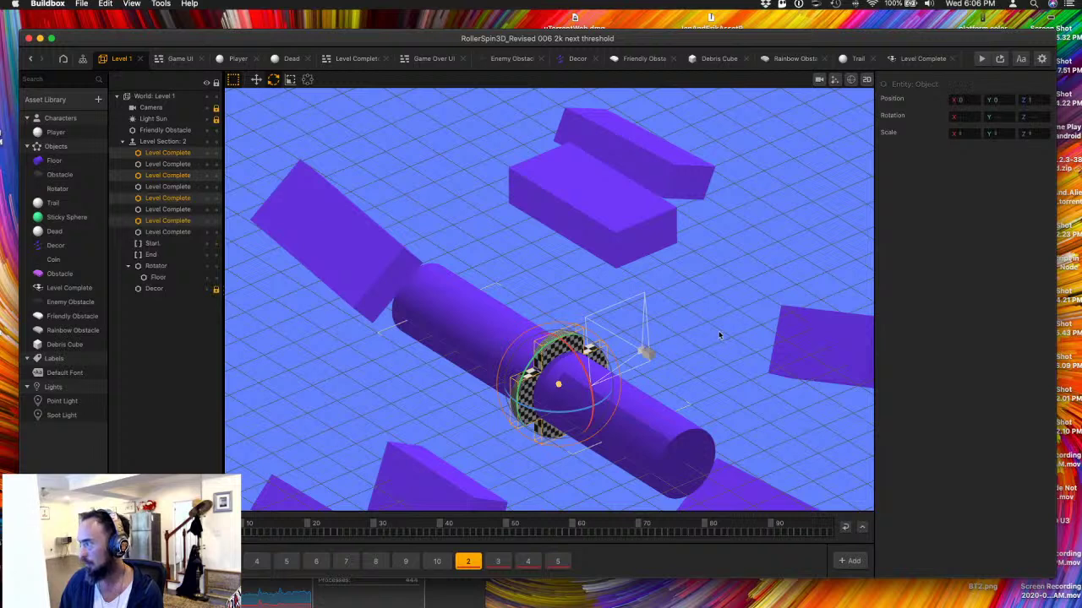
left_click_drag(530, 363, 486, 405)
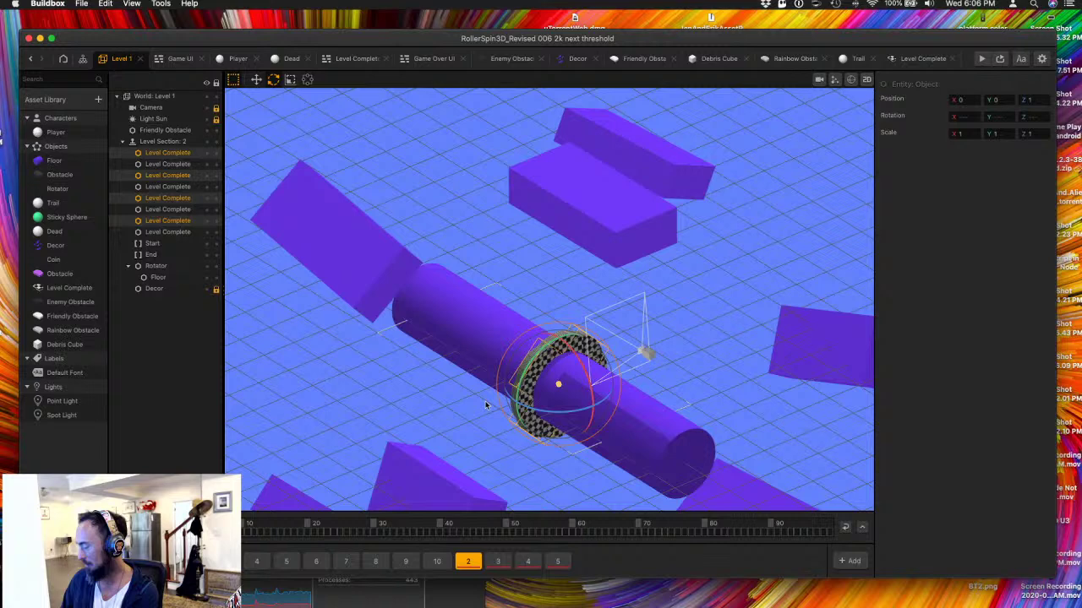
key("super+z")
key("super+z")
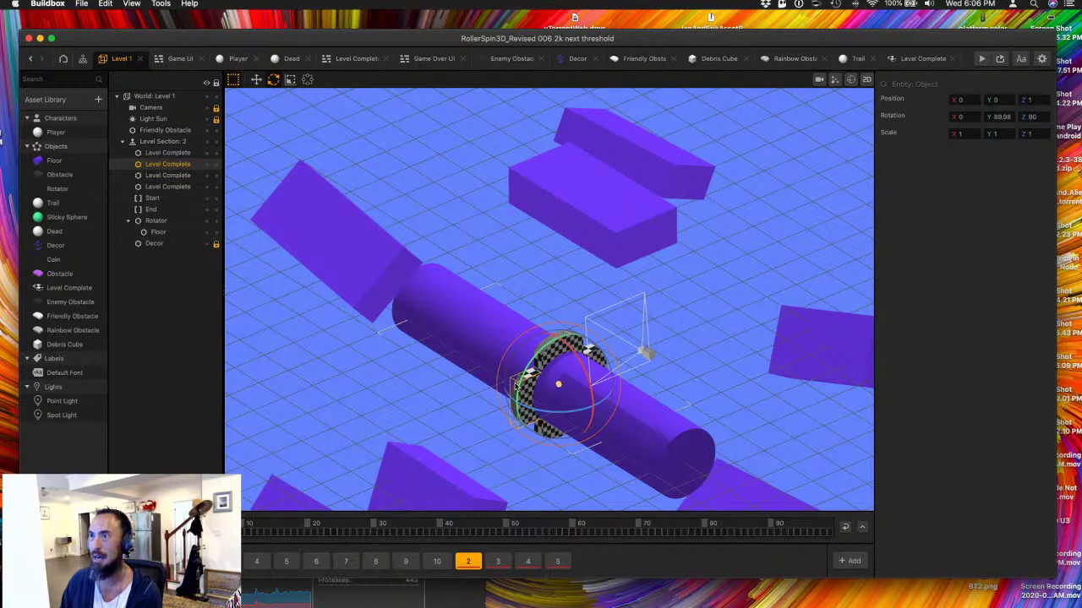
- Open the Level Complete asset's node map and delete the lower, untextured 3D Model node
double_click(52, 288)
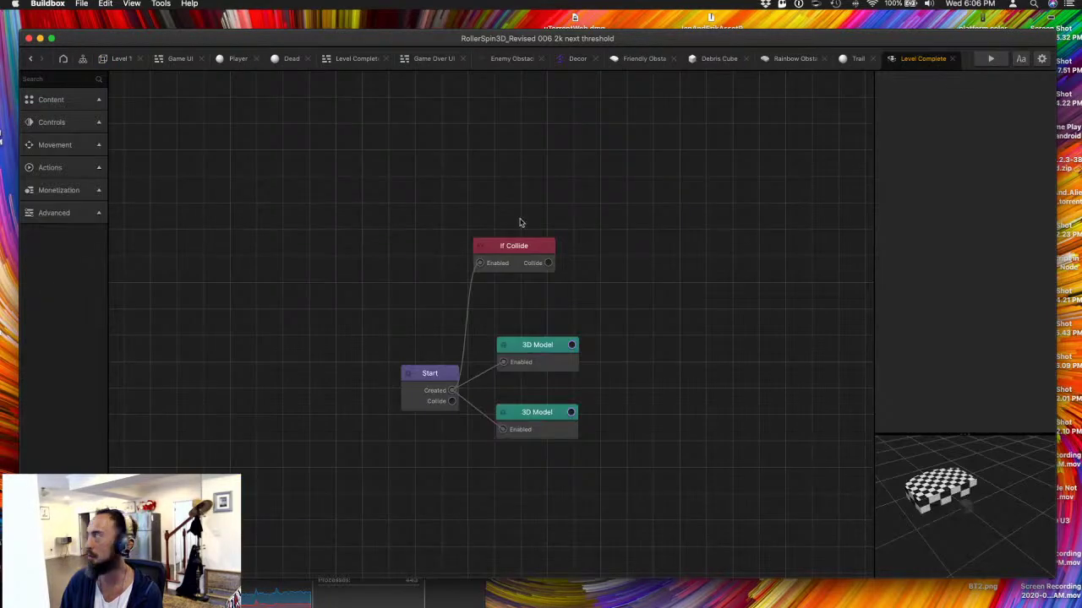
left_click(537, 360)
left_click(545, 412)
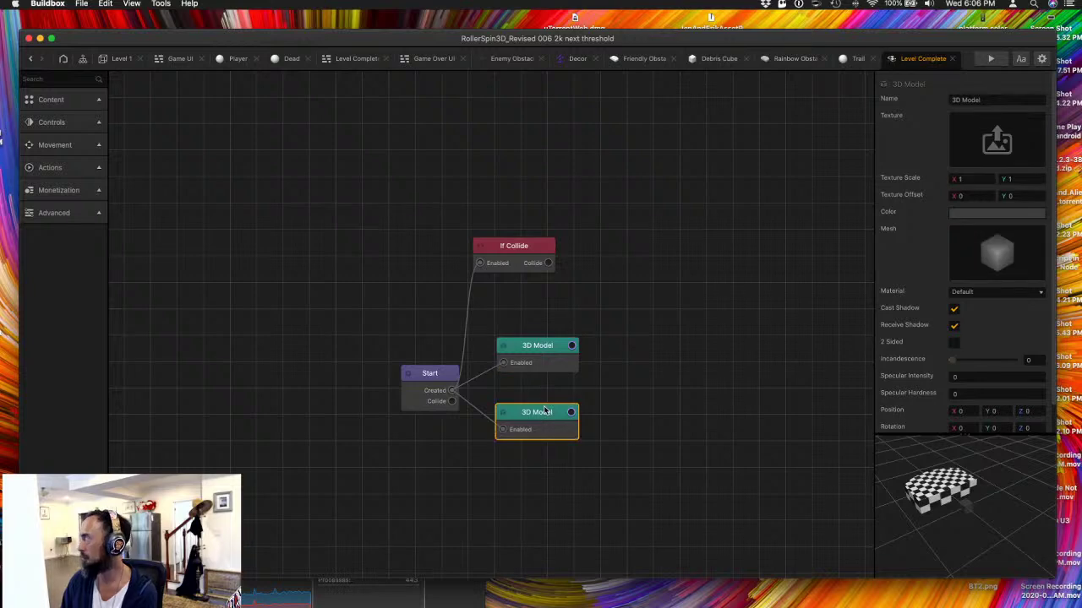
key("BackSpace")
- Replace the mesh of the remaining checkered 3D Model with a cylinder
left_click(545, 356)
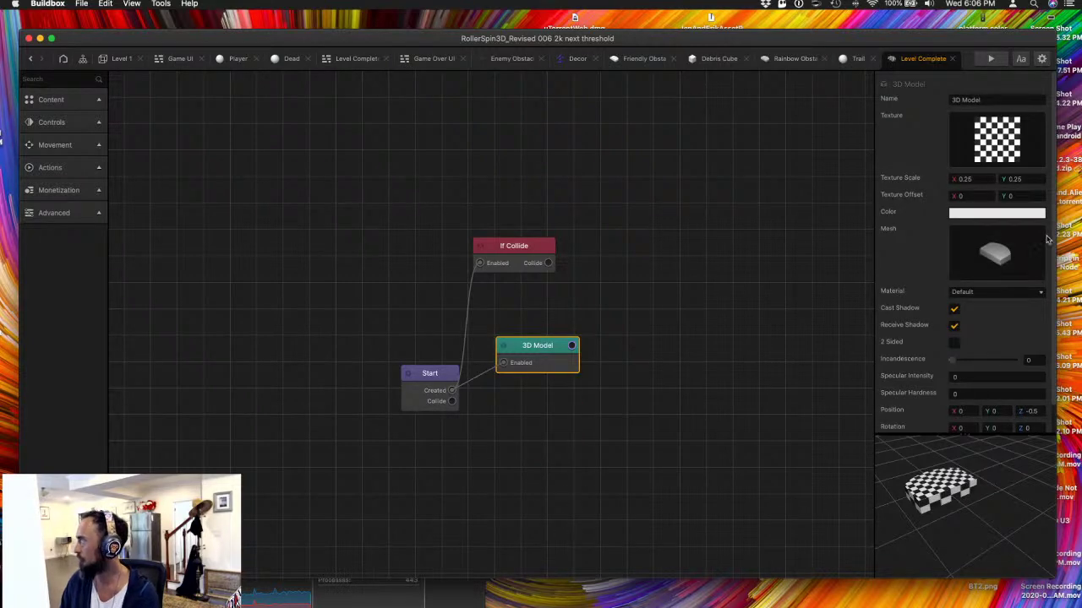
left_click(1032, 235)
left_click(24, 371)
left_click(394, 569)
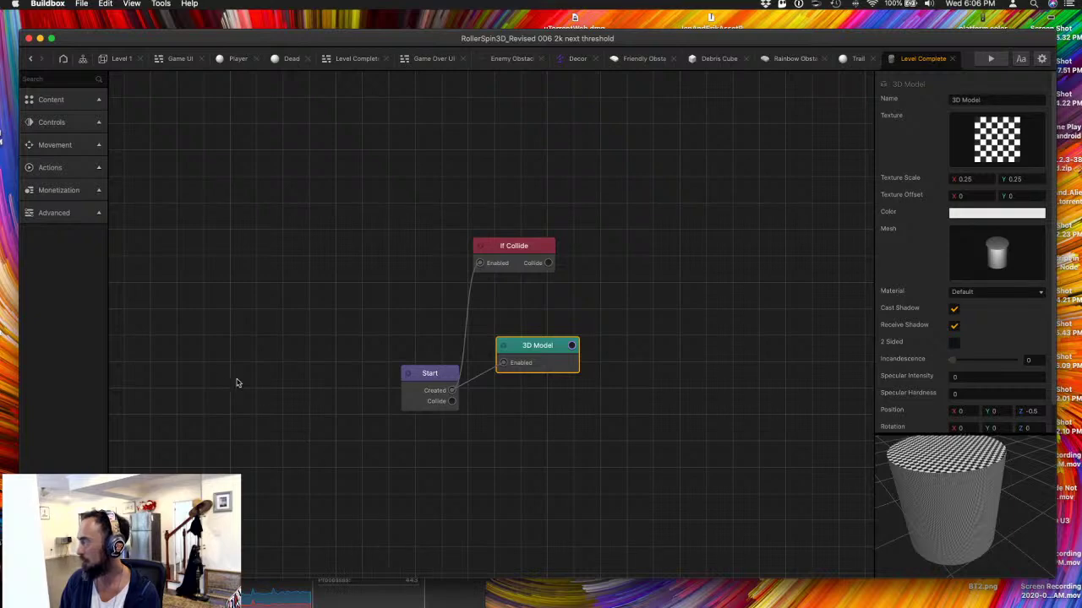
- Return to the Level 1 world and delete three of the four Level Complete pieces from the level section
left_click(82, 59)
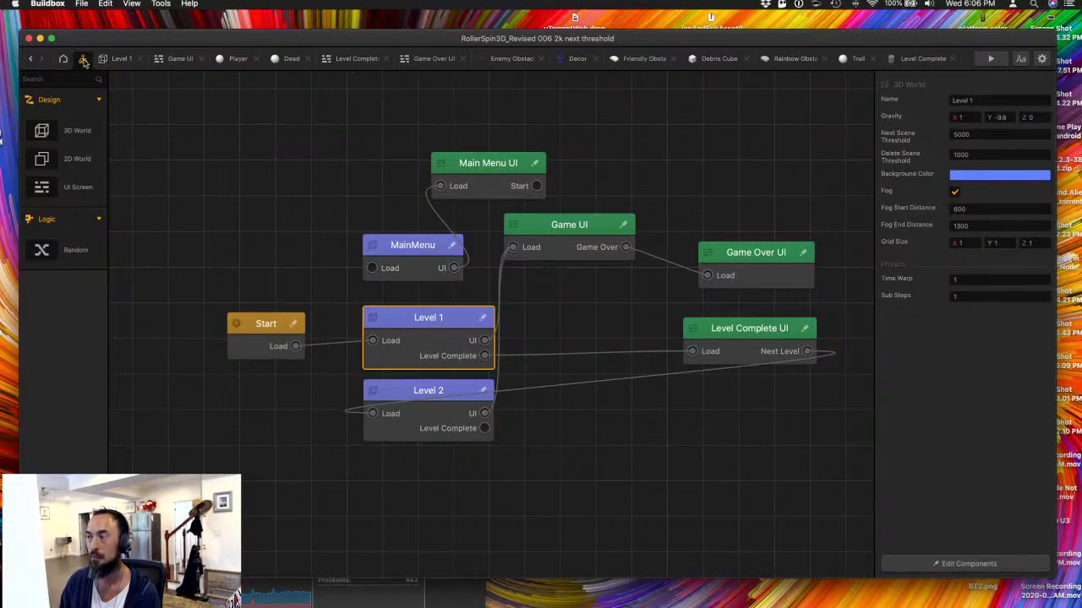
left_click(120, 58)
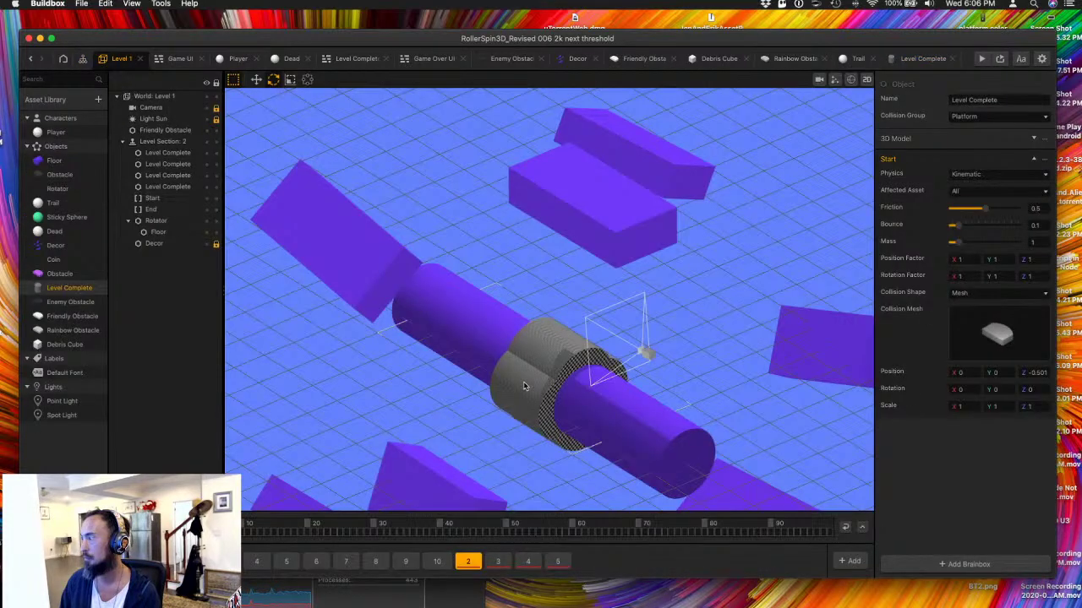
left_click(164, 165)
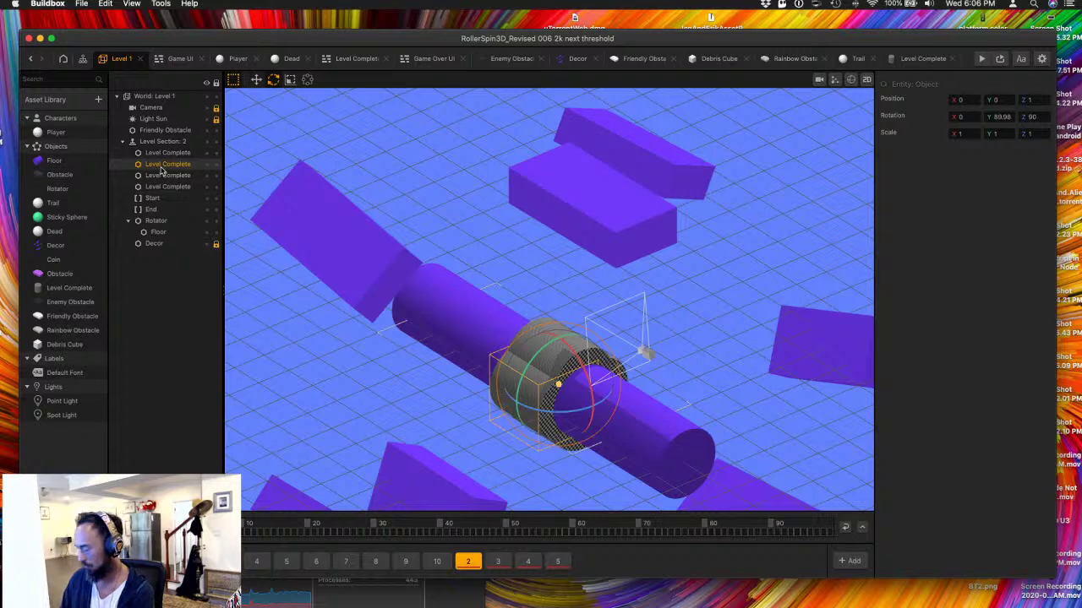
key("BackSpace")
key("BackSpace")
key("BackSpace")
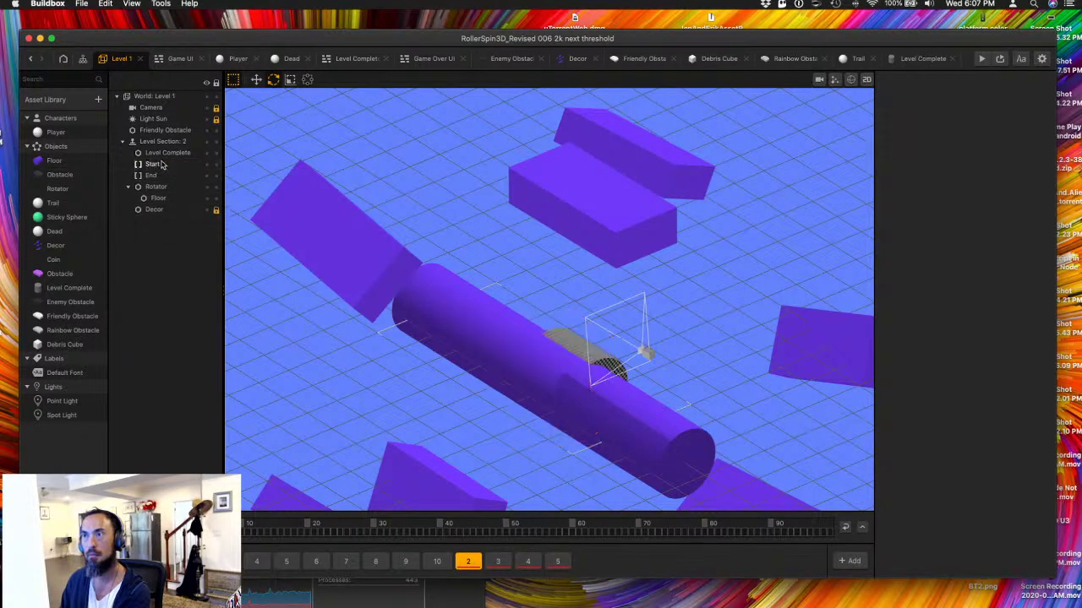
- Flatten the remaining Level Complete piece by setting its Y scale to 0.15
left_click(166, 152)
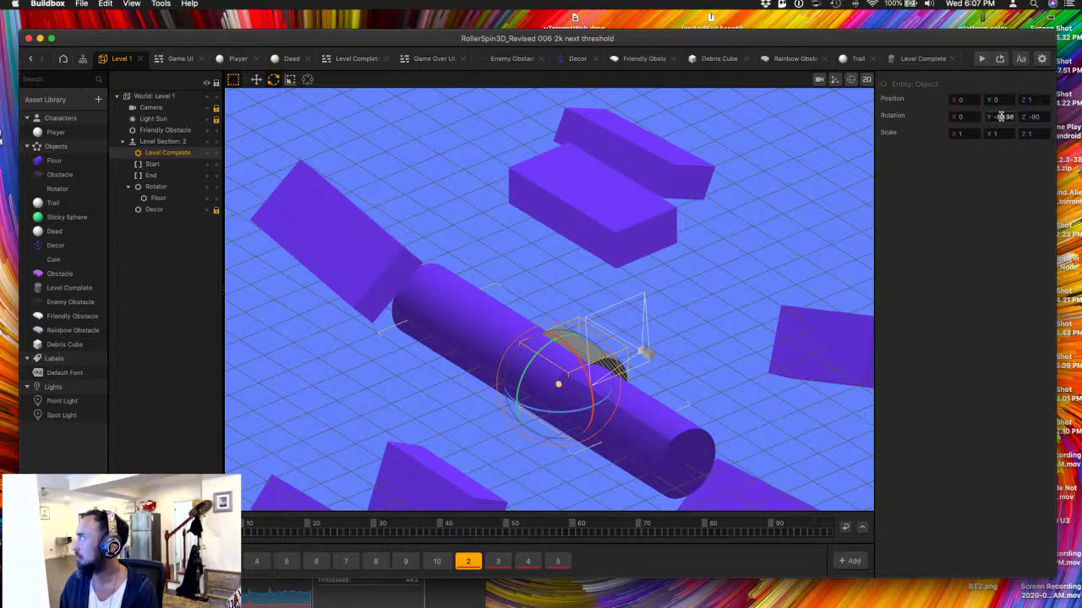
left_click(1036, 100)
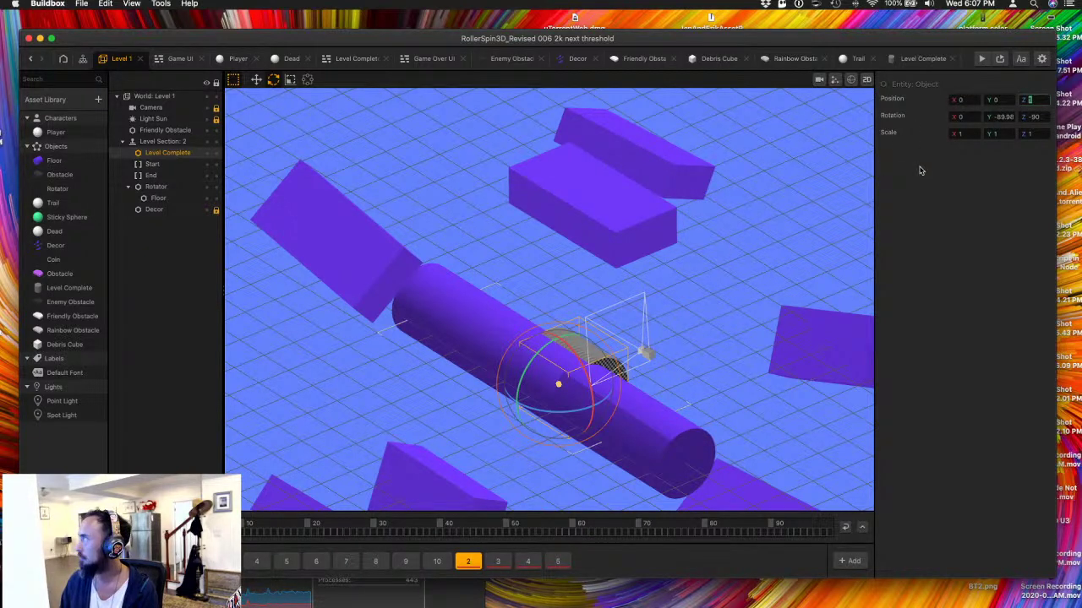
type("1")
key("Tab")
key("Tab")
key("Tab")
key("Tab")
key("Tab")
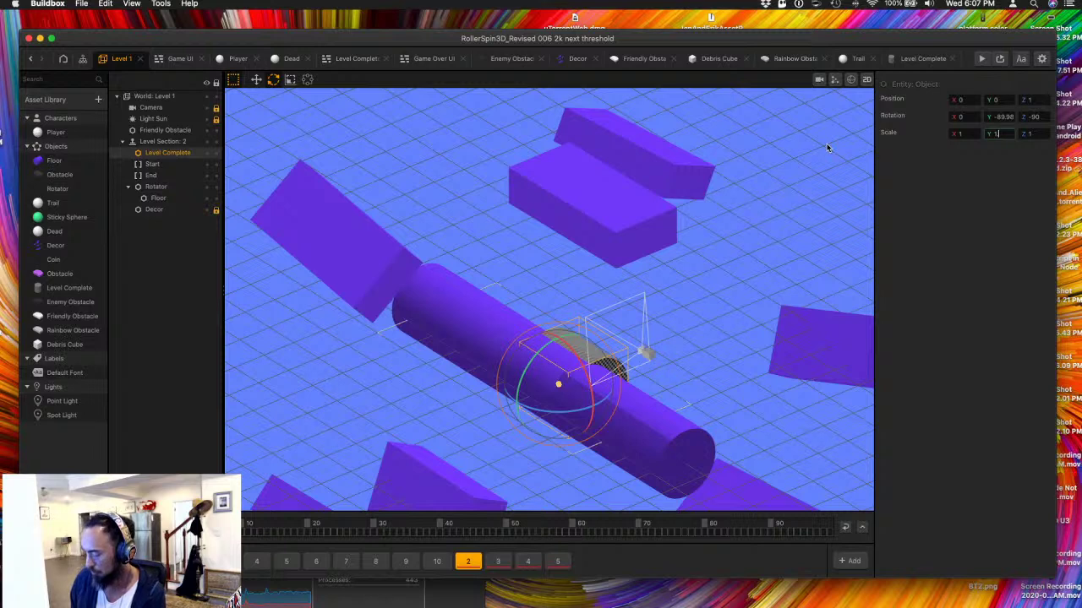
type(".15")
key("Tab")
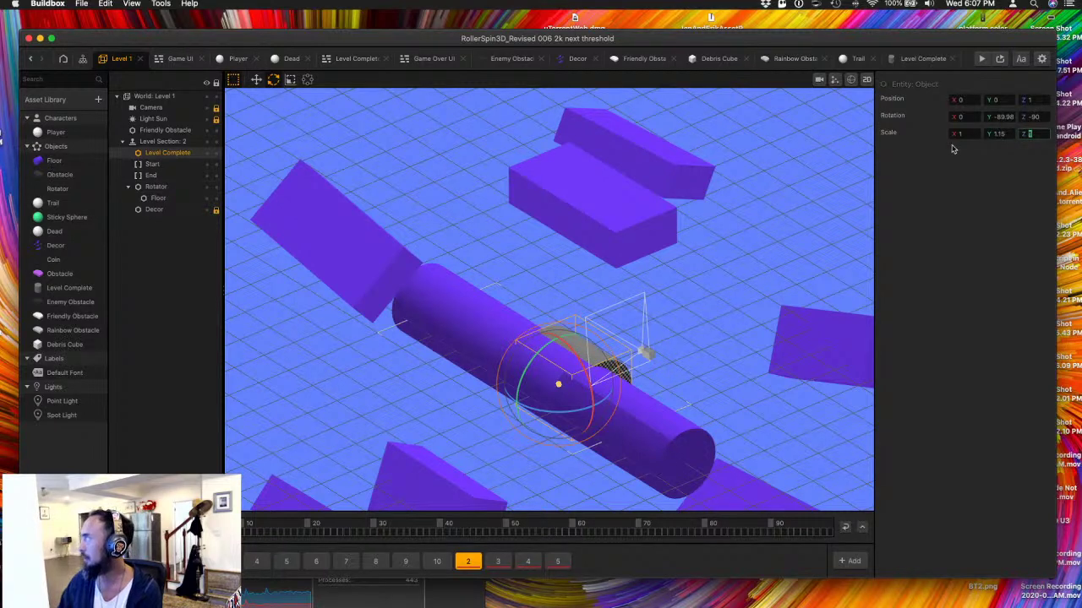
left_click(997, 133)
key("Tab")
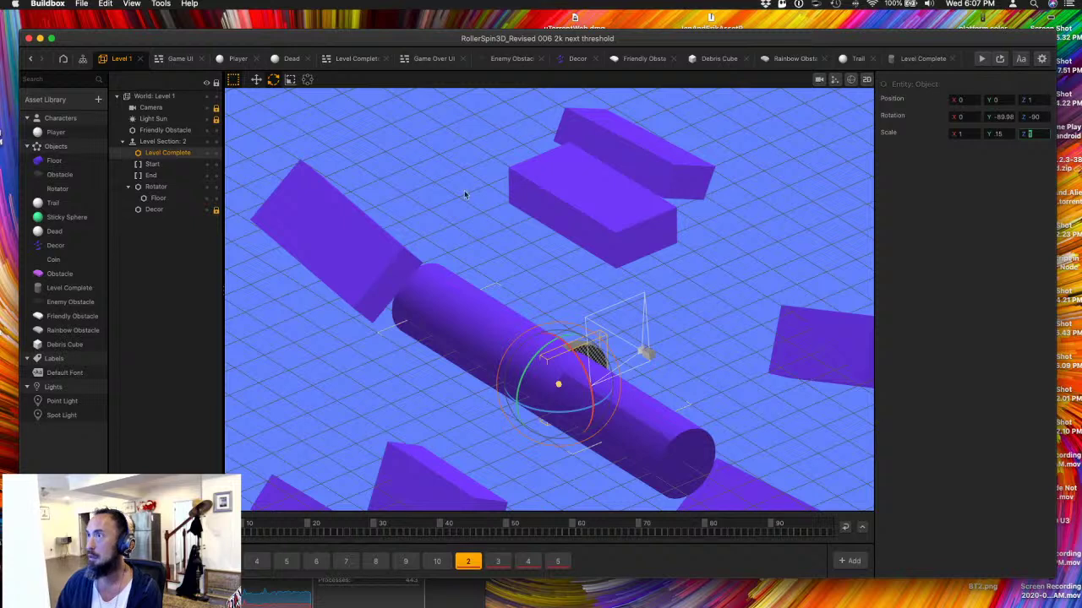
- Enlarge the Level Complete disc around the floor cylinder by setting its X and Z scale to 2
left_click(314, 116)
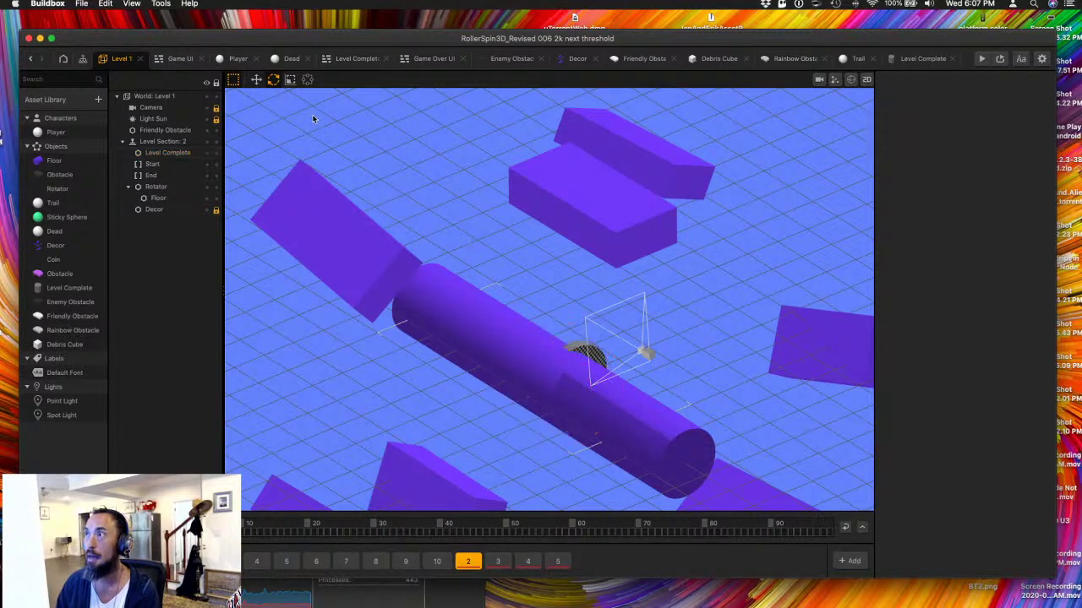
left_click(256, 80)
left_click(583, 354)
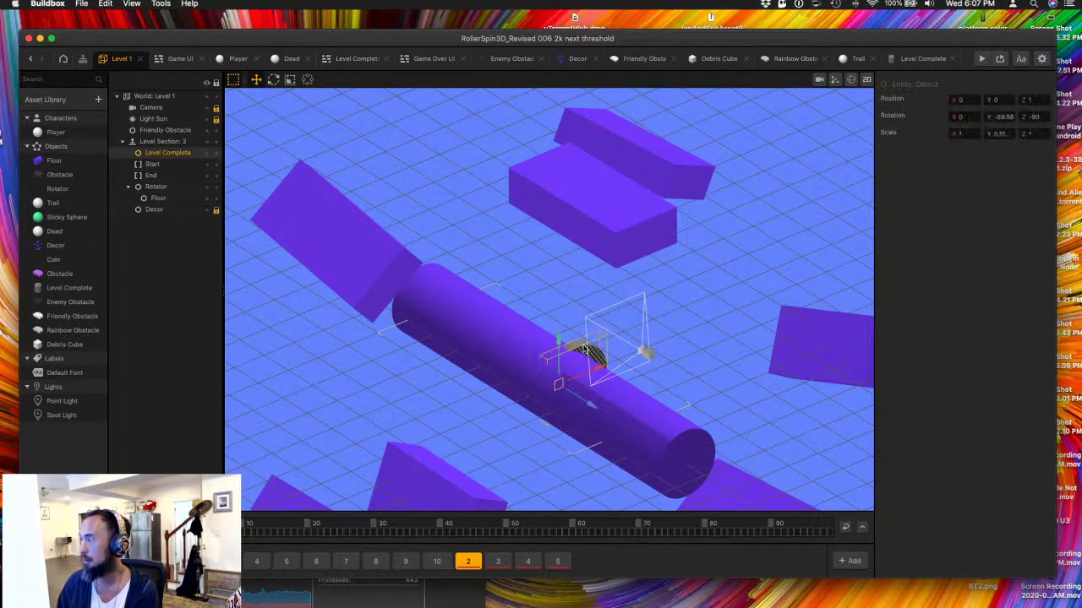
left_click_drag(598, 368, 567, 382)
right_click_drag(567, 382, 513, 364)
left_click_drag(512, 364, 526, 363)
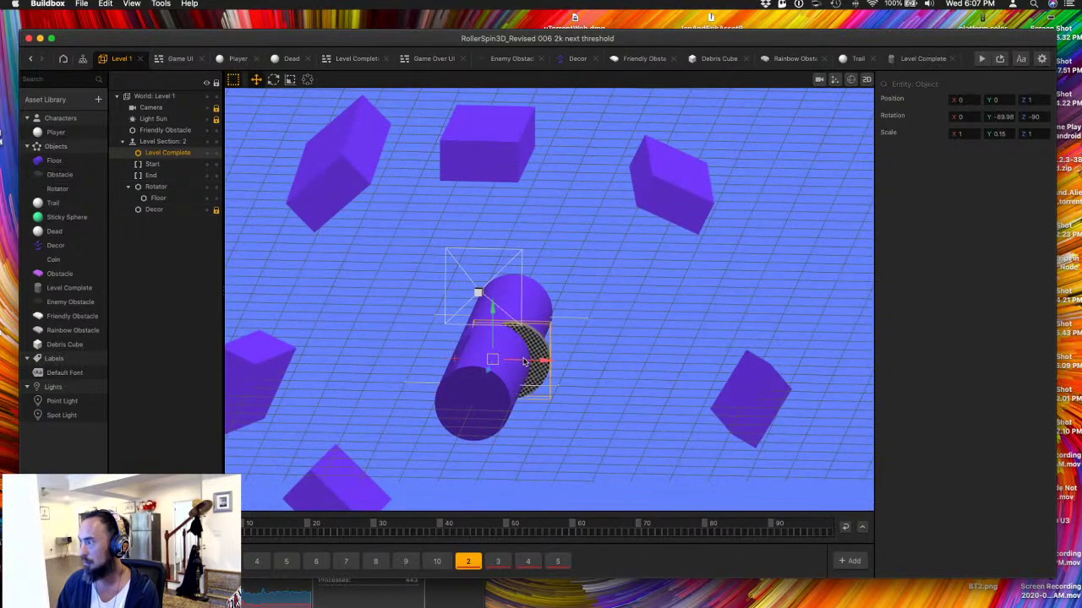
left_click(957, 133)
type("2")
left_click(1029, 134)
type("2")
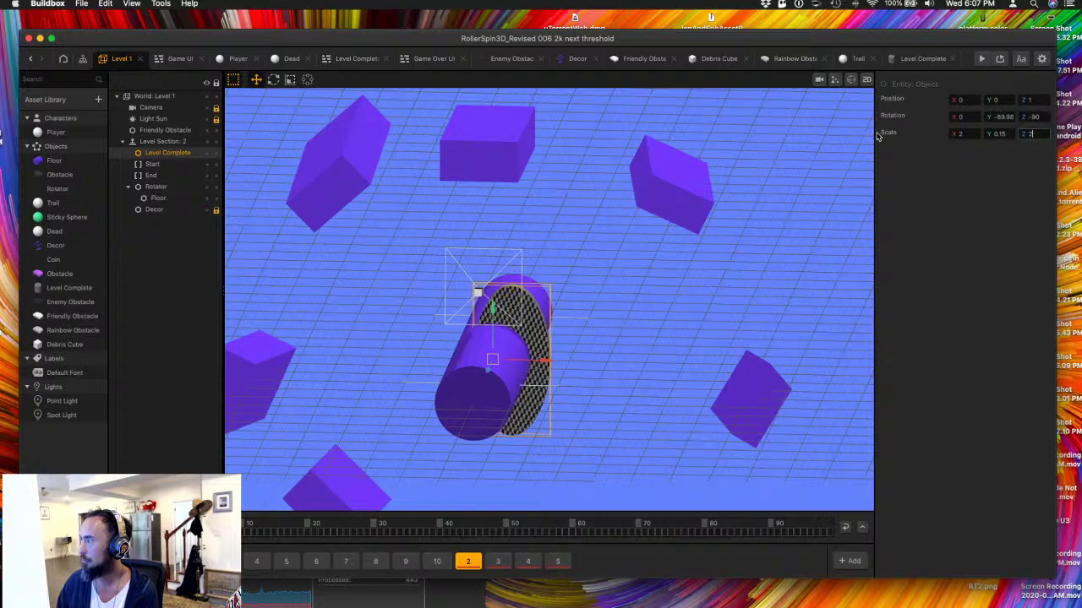
key("Return")
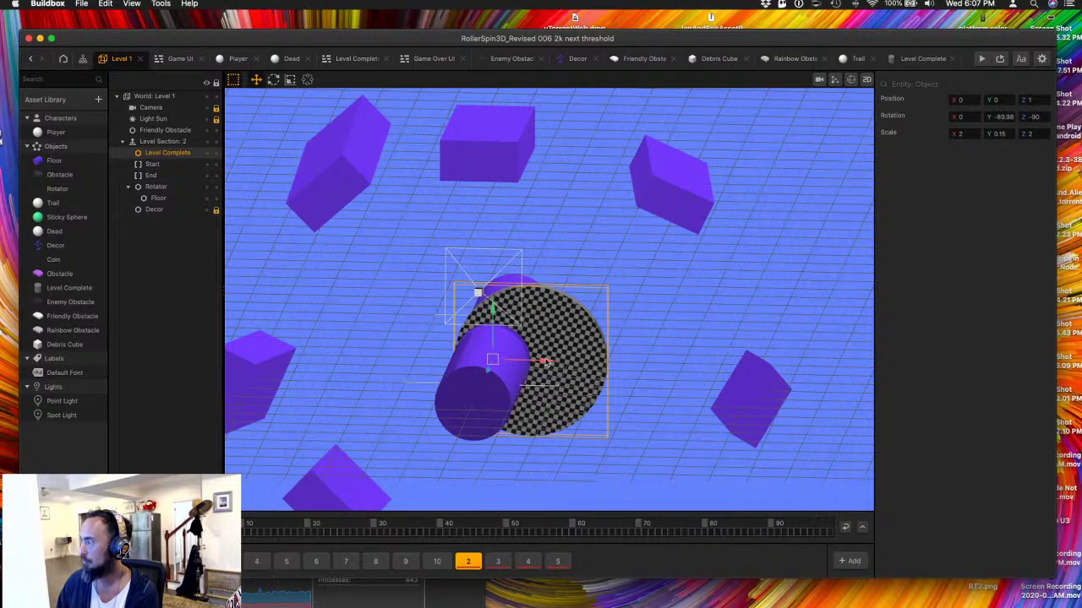
- Move the Level Complete disc to X position -1 to center it on the cylinder, and nest it under the Rotator
left_click_drag(510, 361, 503, 361)
right_click_drag(503, 362, 499, 285)
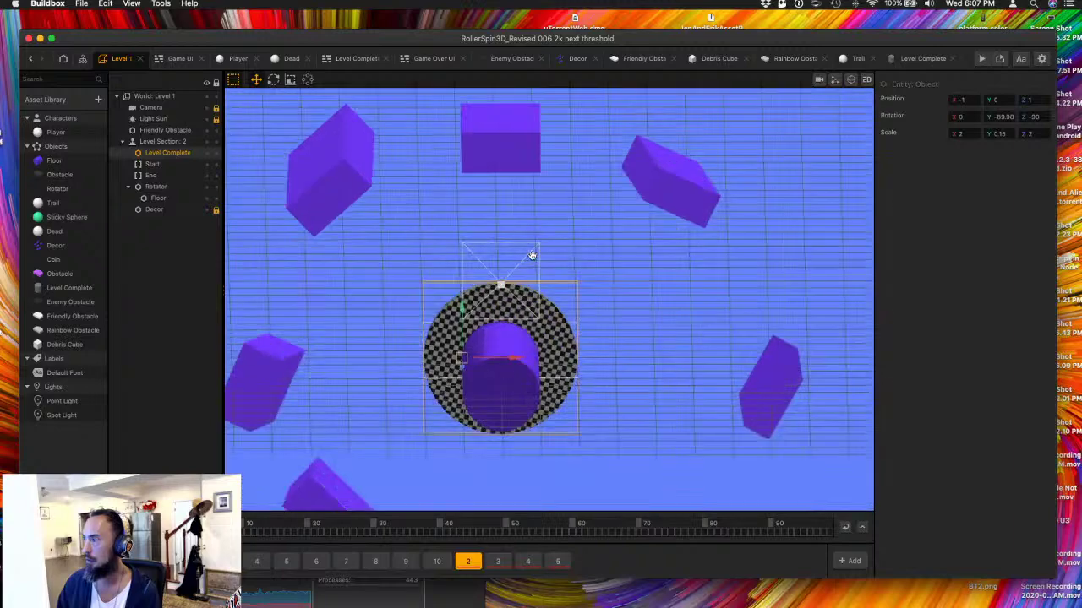
left_click_drag(168, 156, 169, 191)
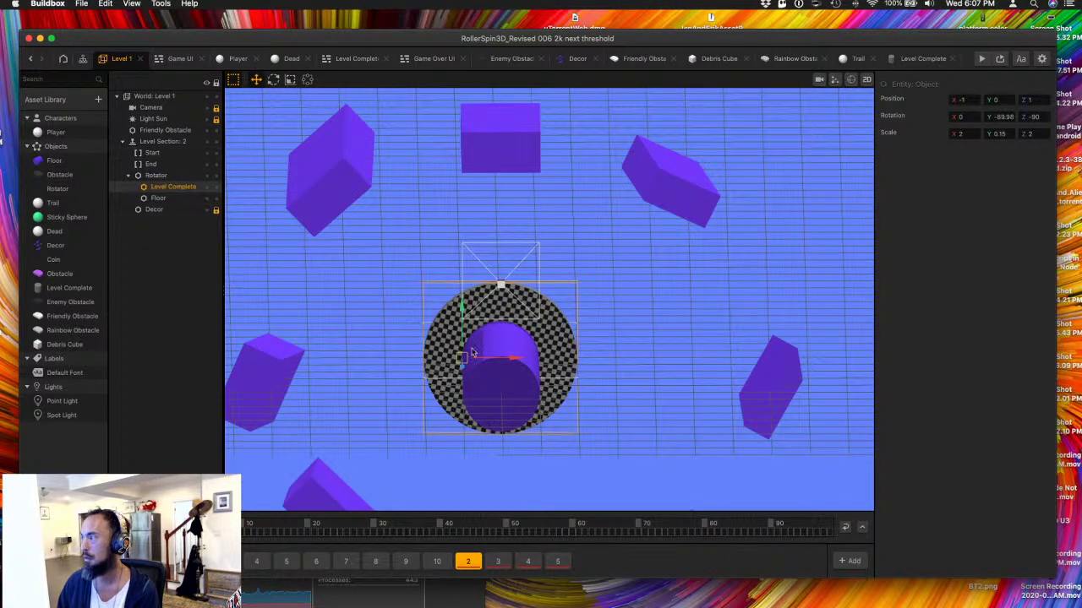
right_click_drag(454, 353, 458, 322)
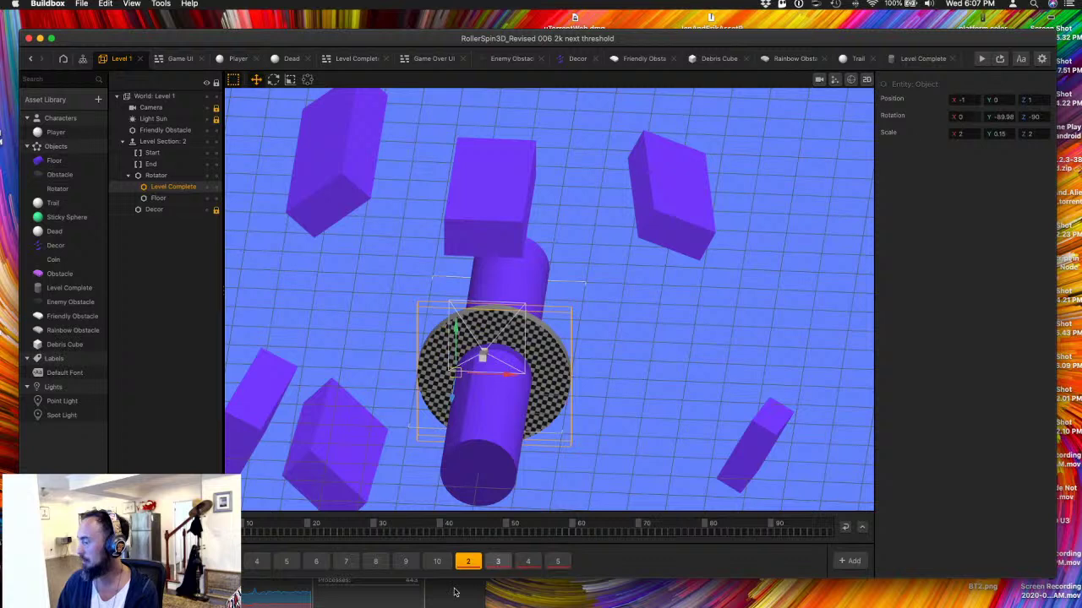
- Rename the finish-line level section to 11 and align the scenes
left_click(583, 474)
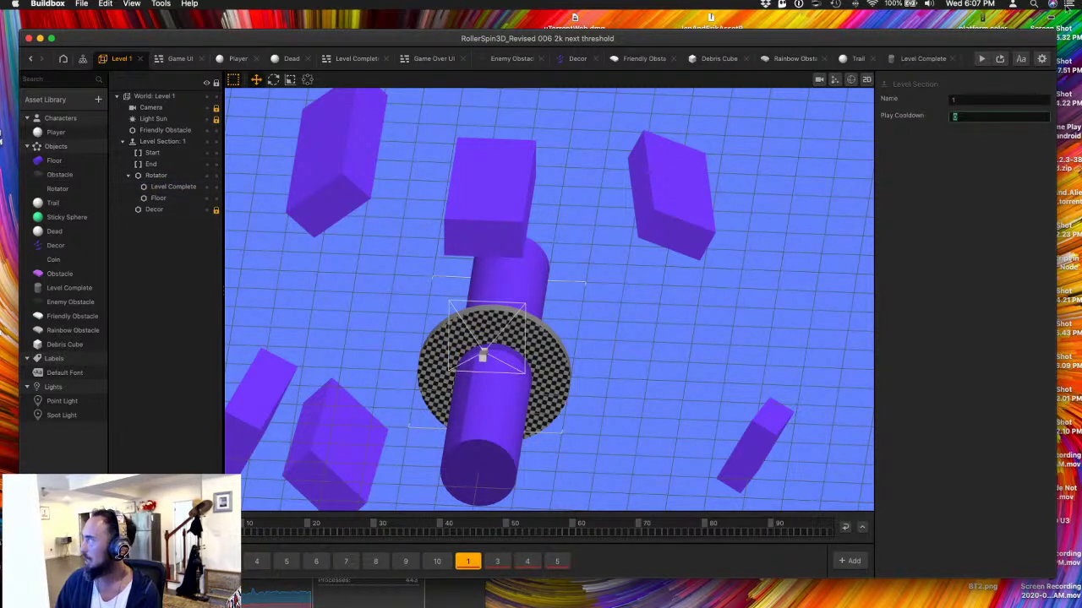
left_click(956, 99)
type("1")
key("Tab")
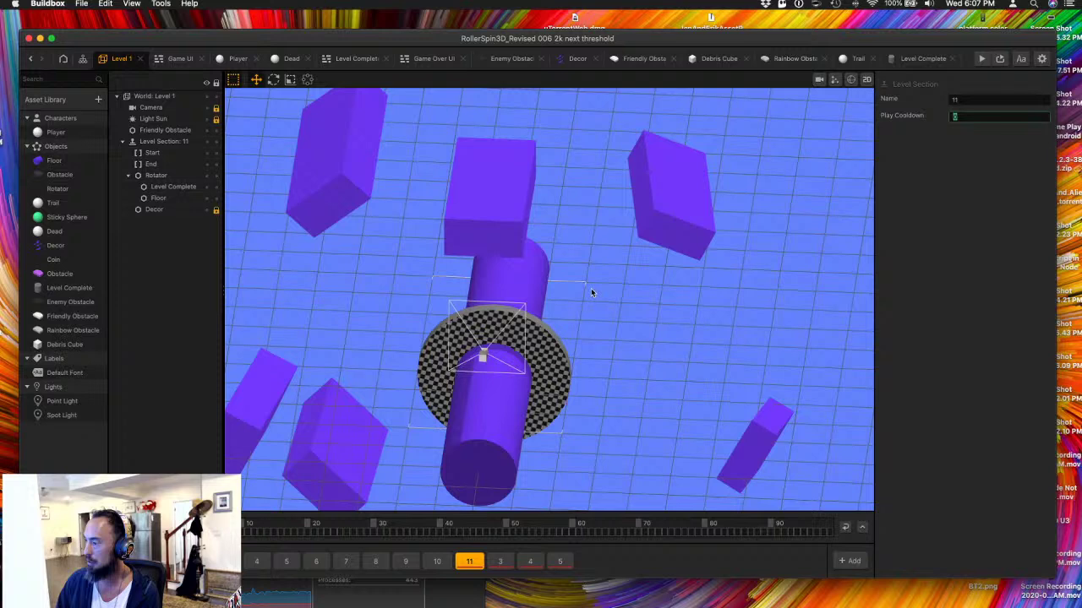
left_click(468, 563)
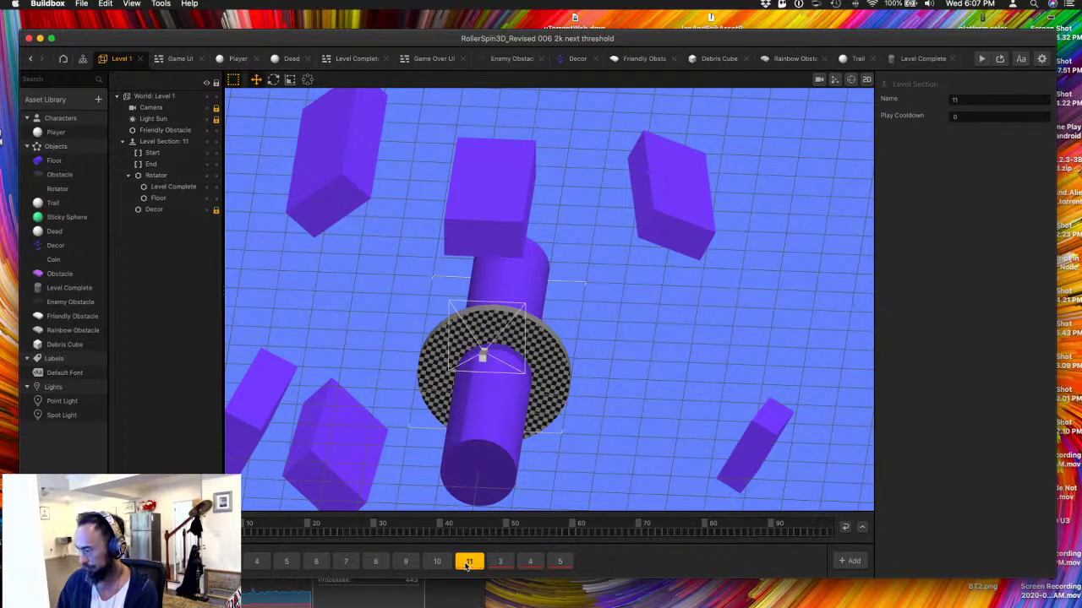
left_click(105, 4)
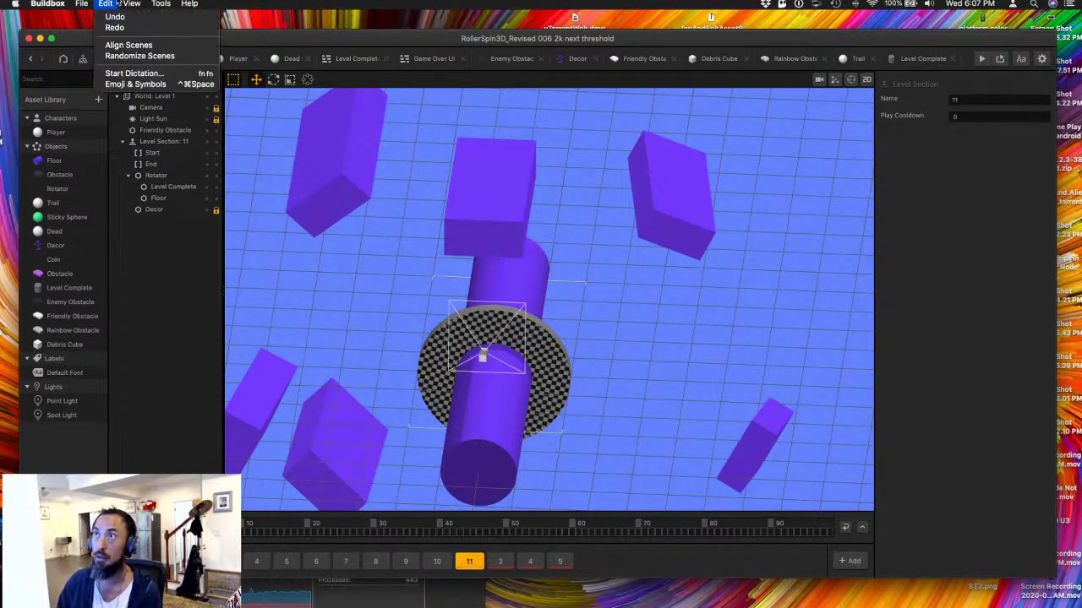
left_click(123, 48)
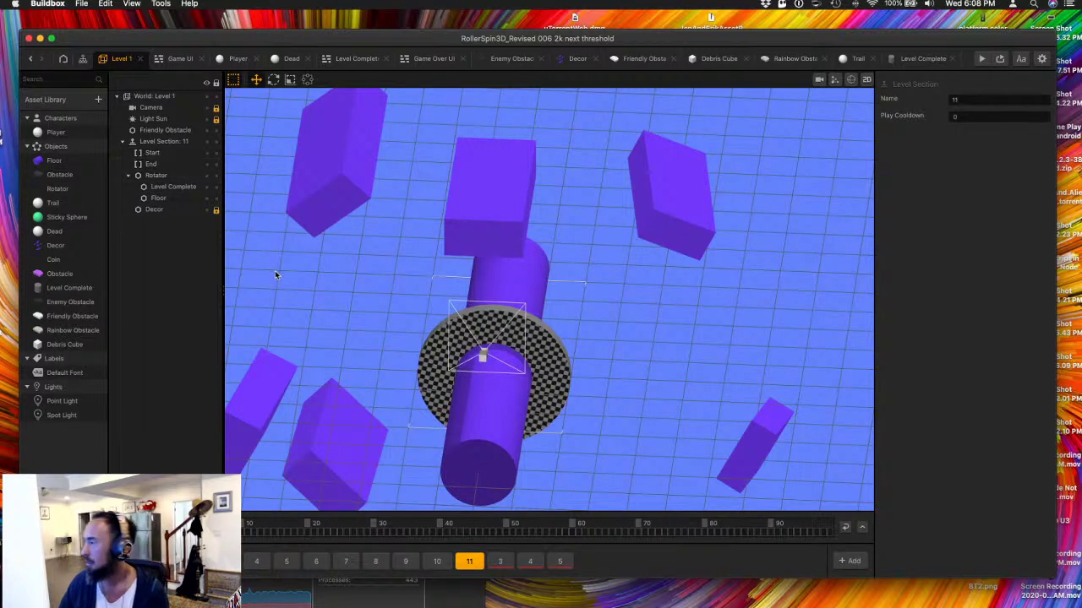
right_click_drag(275, 274, 512, 411)
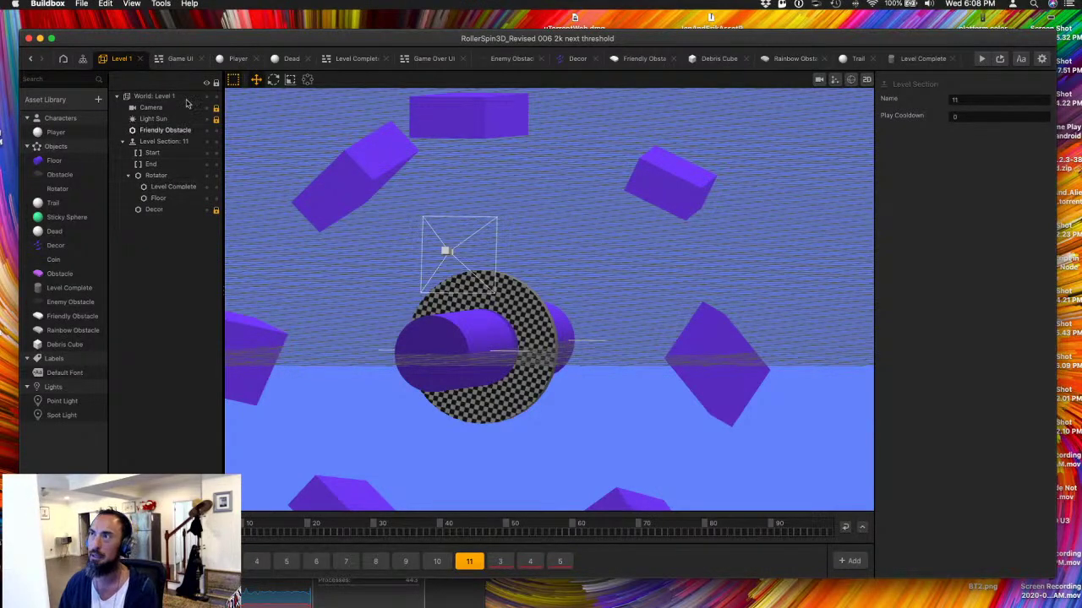
- Add an If Collide node to the Player's node map and set its affected asset to Level Complete
left_click(237, 57)
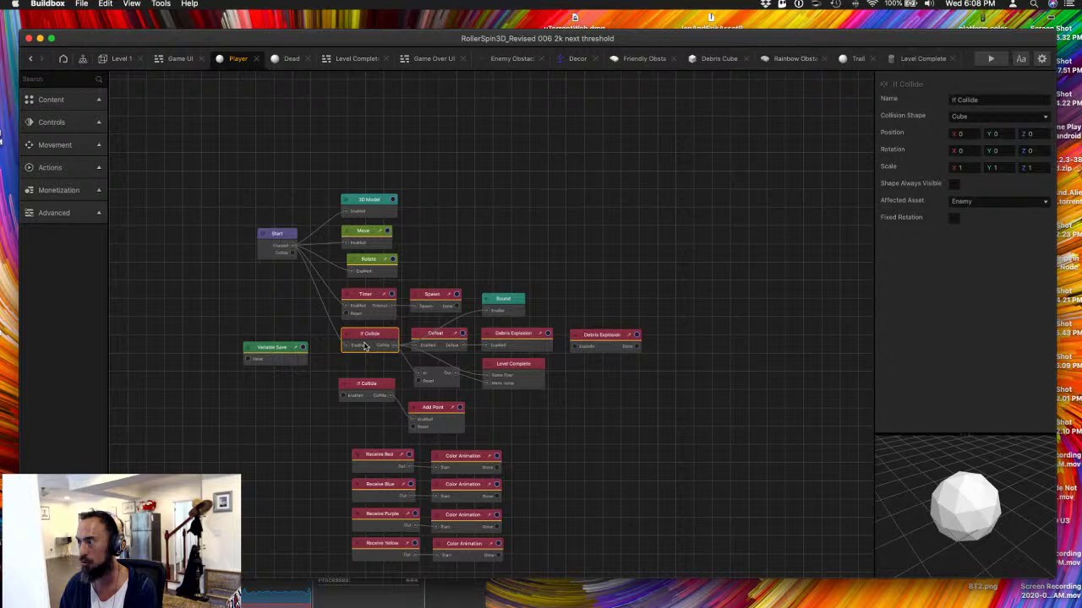
left_click(83, 79)
type("if")
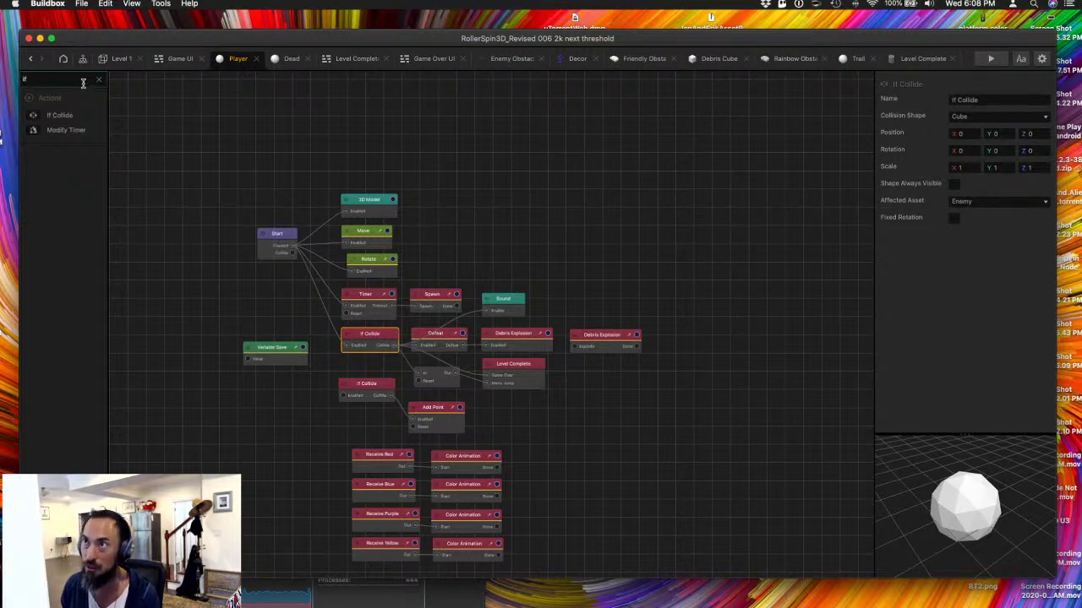
left_click_drag(56, 116, 142, 364)
left_click(972, 200)
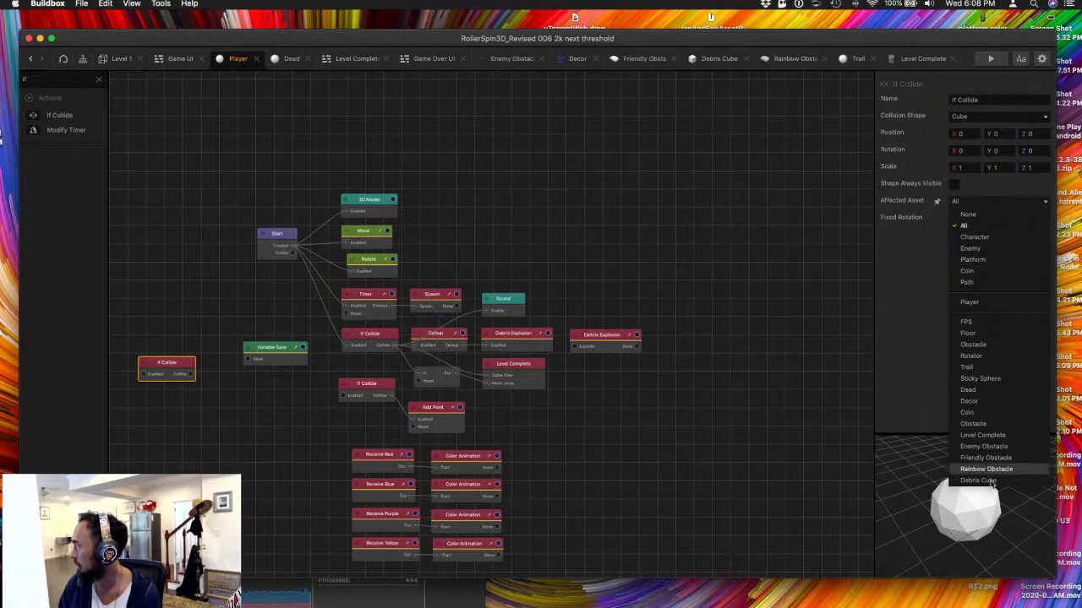
left_click(984, 436)
- Place the new If Collide below the Enemy one and wire it from Start into the unnamed node, replacing the Enemy collision's link
left_click_drag(156, 367, 374, 414)
left_click_drag(371, 361, 369, 367)
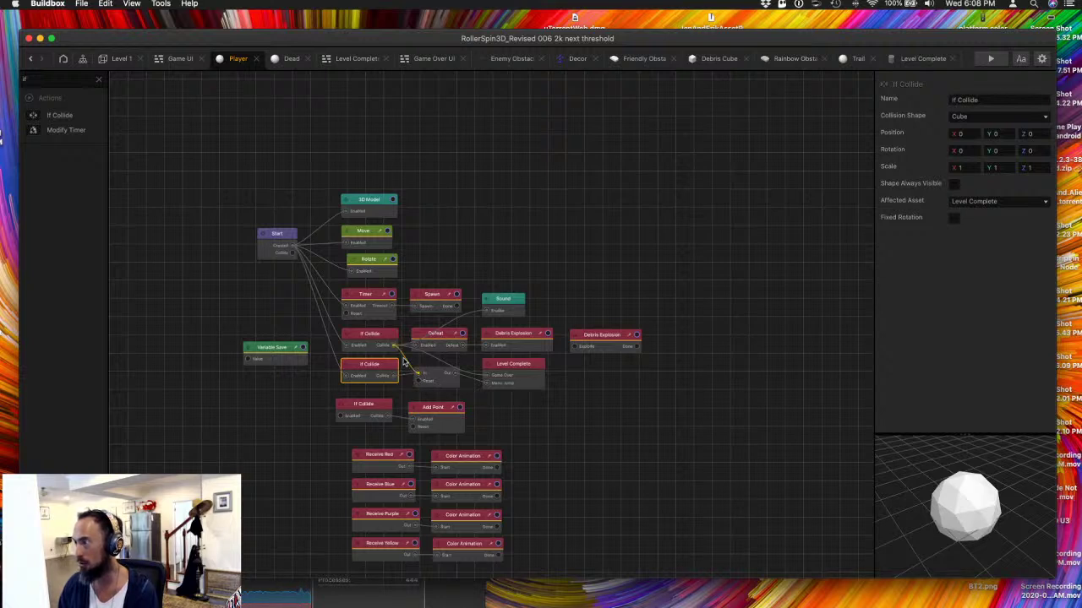
left_click(366, 341)
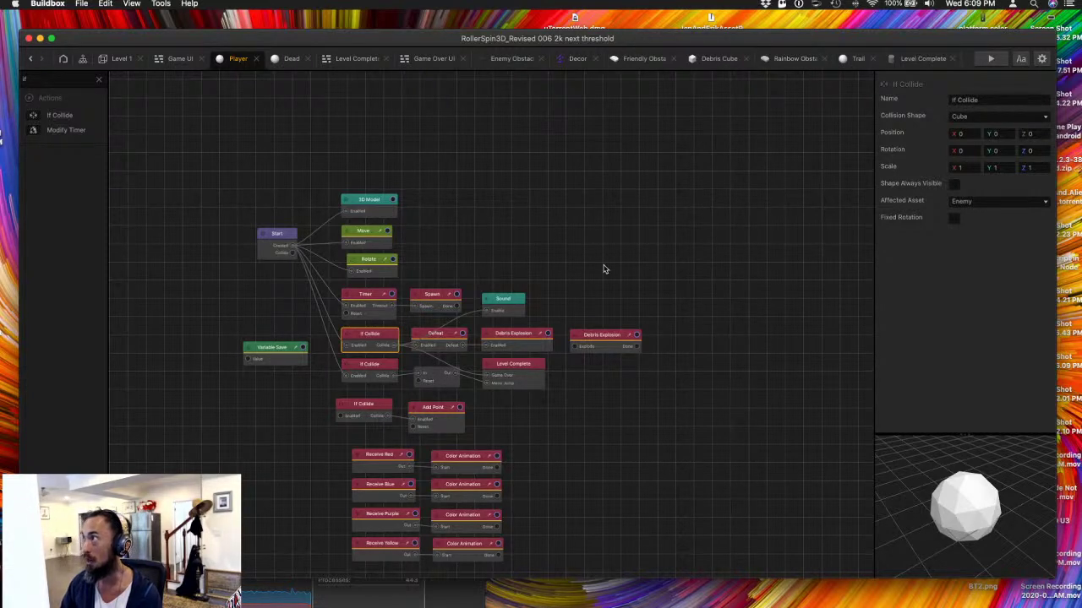
- Save the project as a new file named RollerSpin3D_Revised 007 level complete
left_click(86, 5)
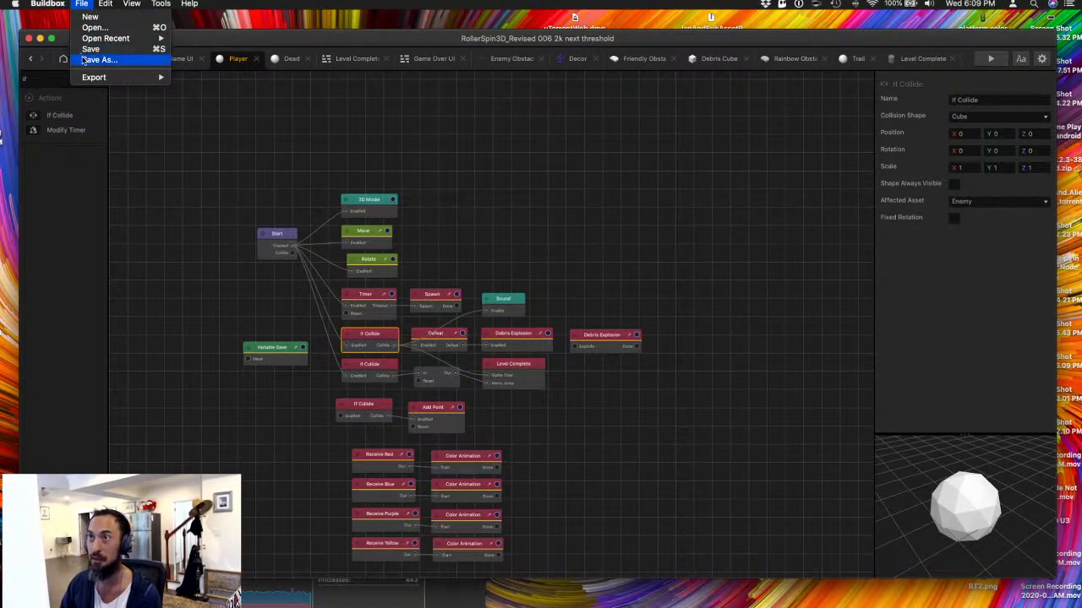
left_click(93, 49)
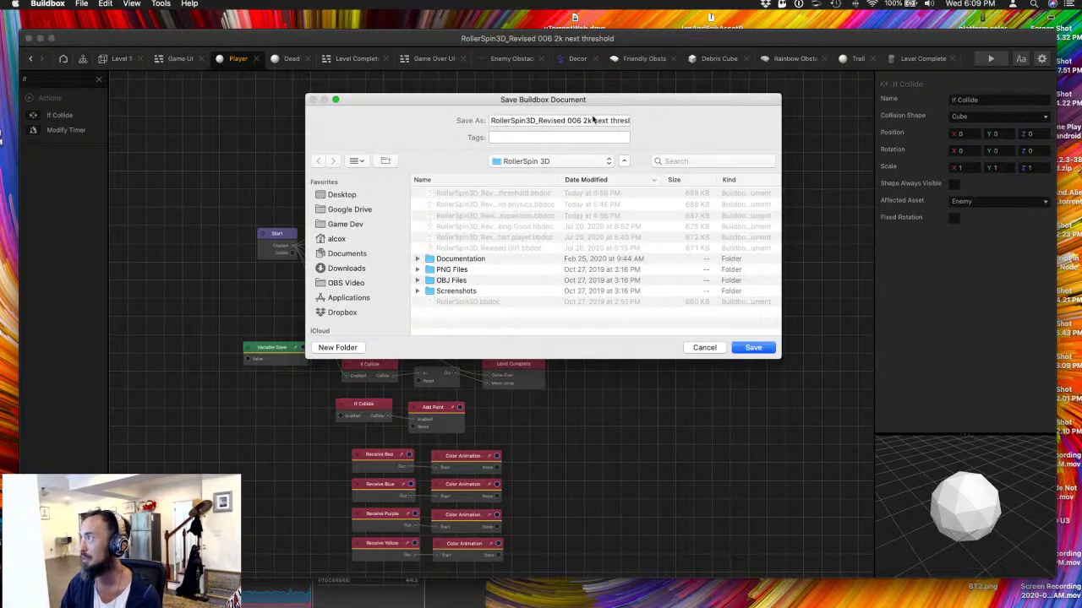
left_click_drag(575, 121, 631, 121)
type("7")
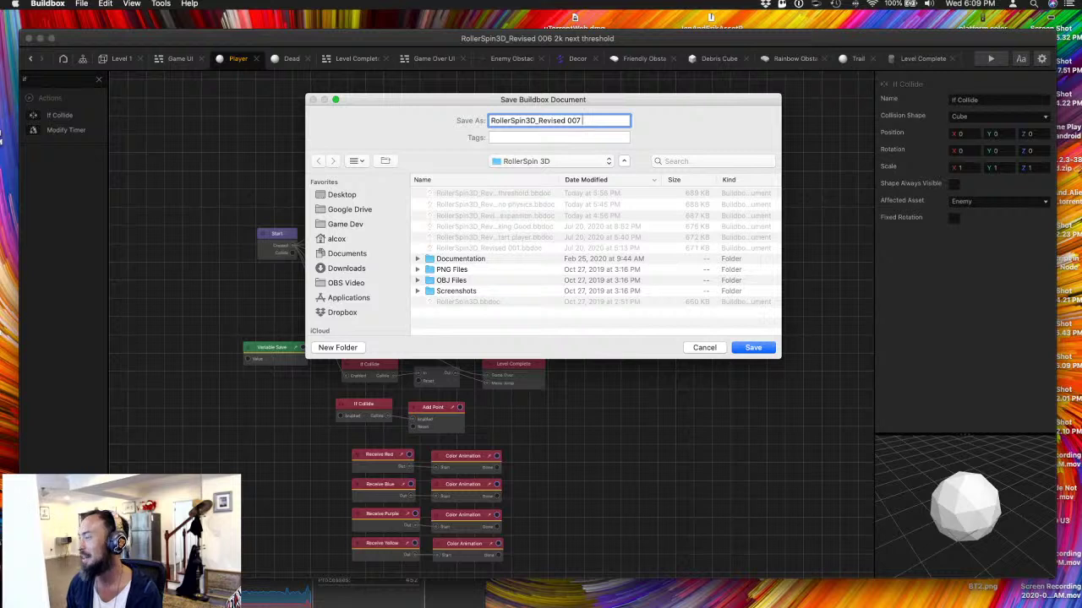
type("l complet")
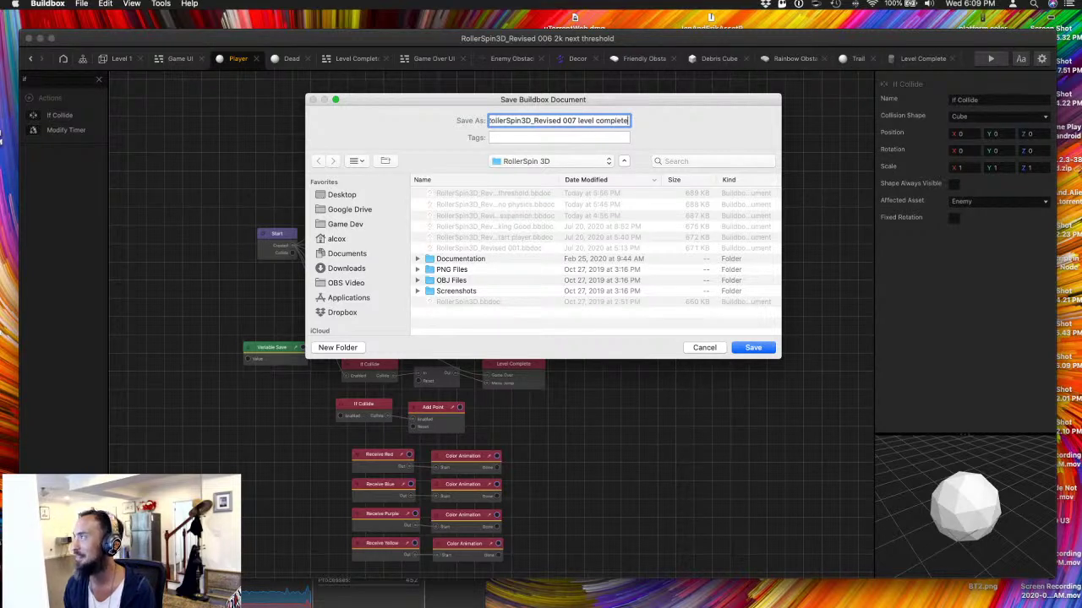
type("e")
key("Return")
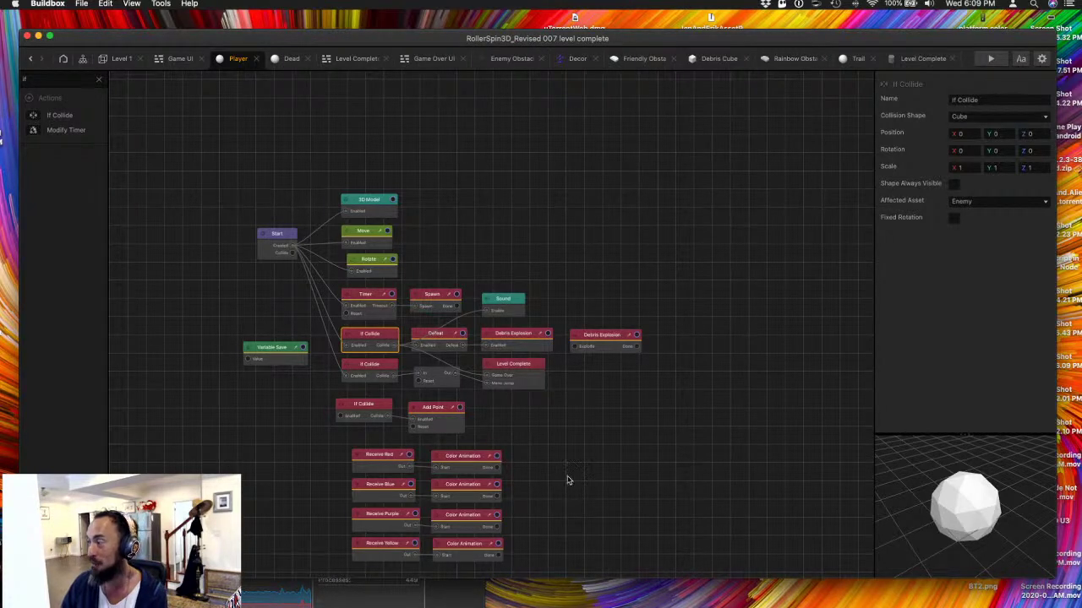
- Nudge the Level Complete event observer node slightly upward in the Player's node map
left_click_drag(523, 372, 523, 368)
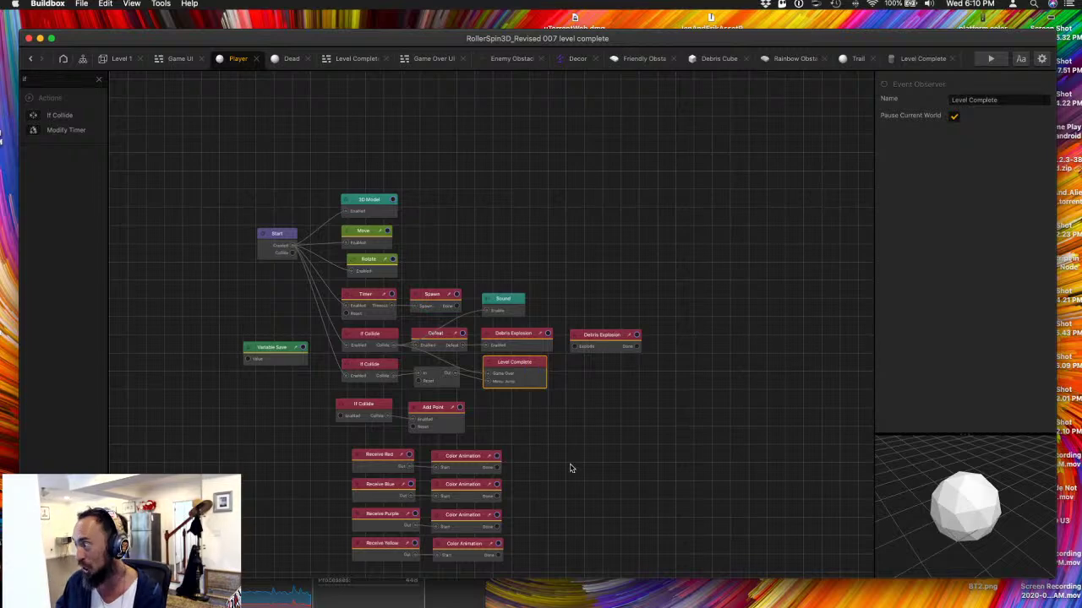
scroll(554, 425, "down", 3)
scroll(554, 425, "up", 2)
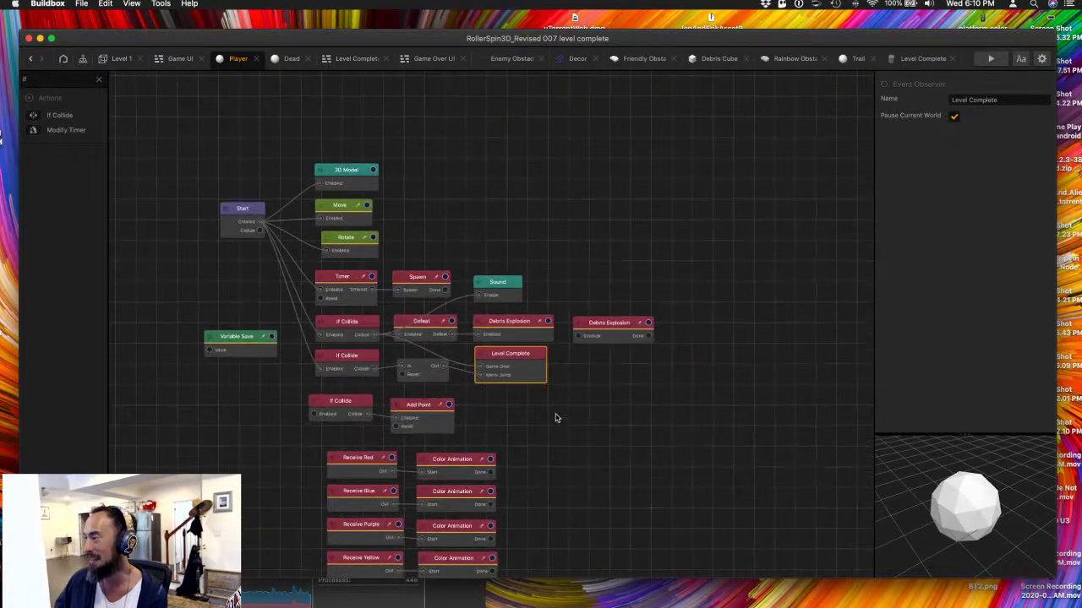
- Inspect the Player's Sound, Debris Explosion and Level Complete nodes, and playtest the game in the preview
left_click(505, 283)
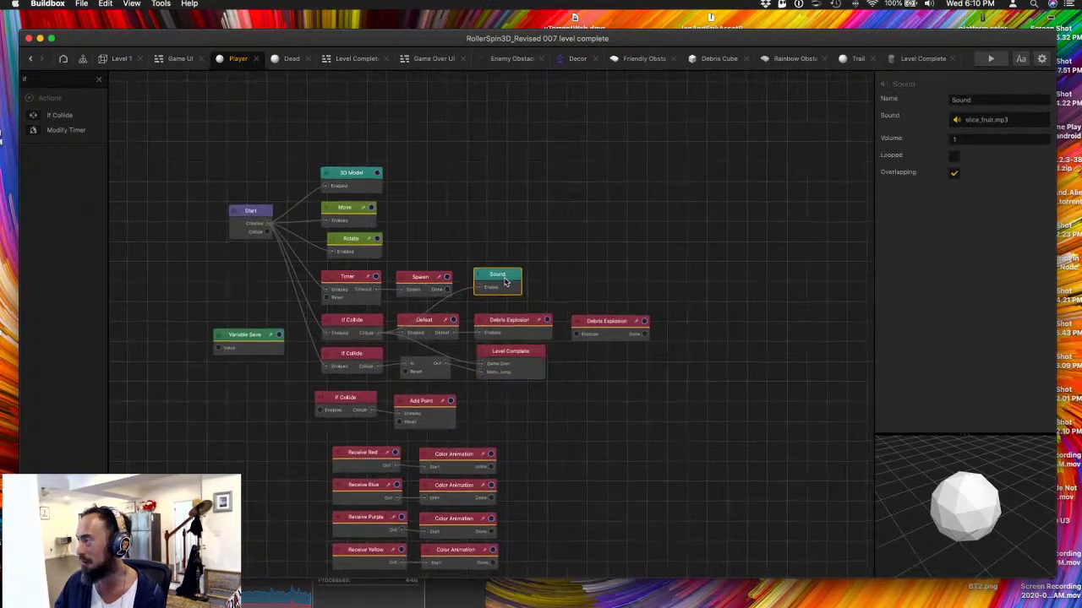
left_click(515, 318)
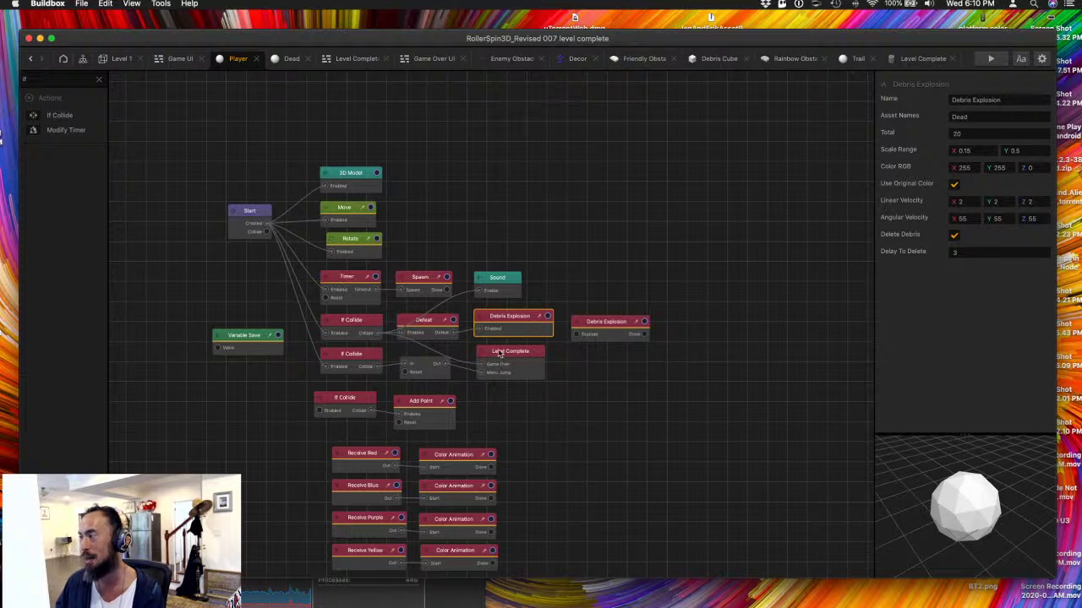
left_click(502, 353)
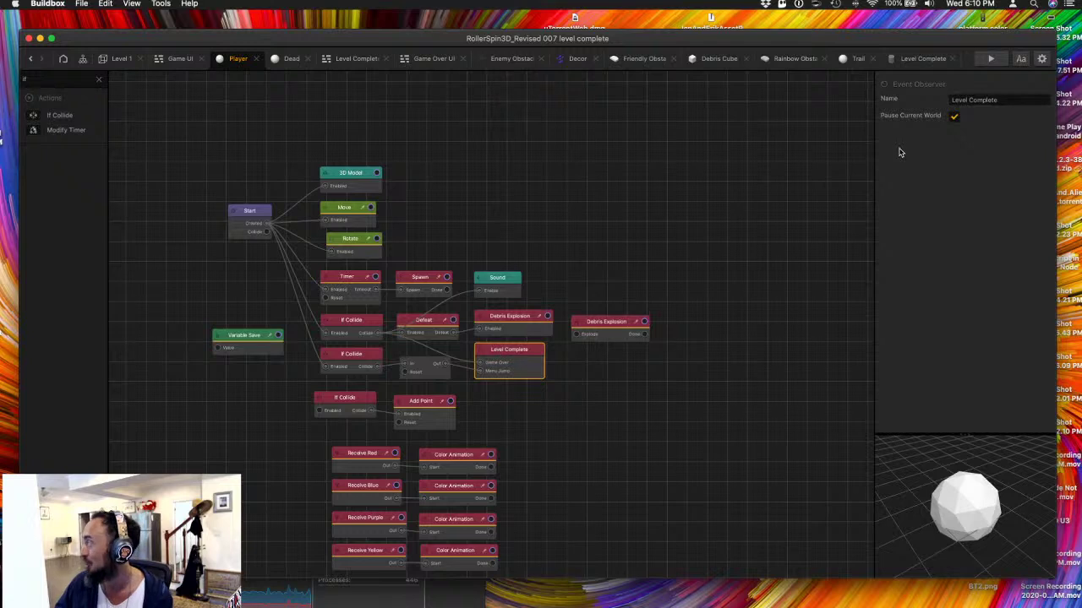
left_click(990, 59)
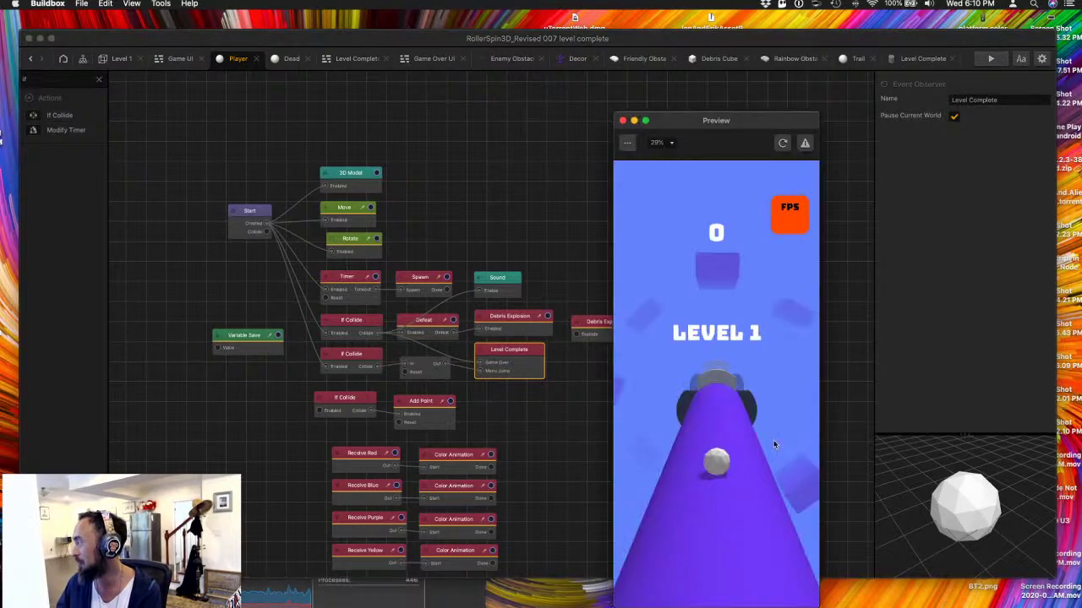
left_click(716, 483)
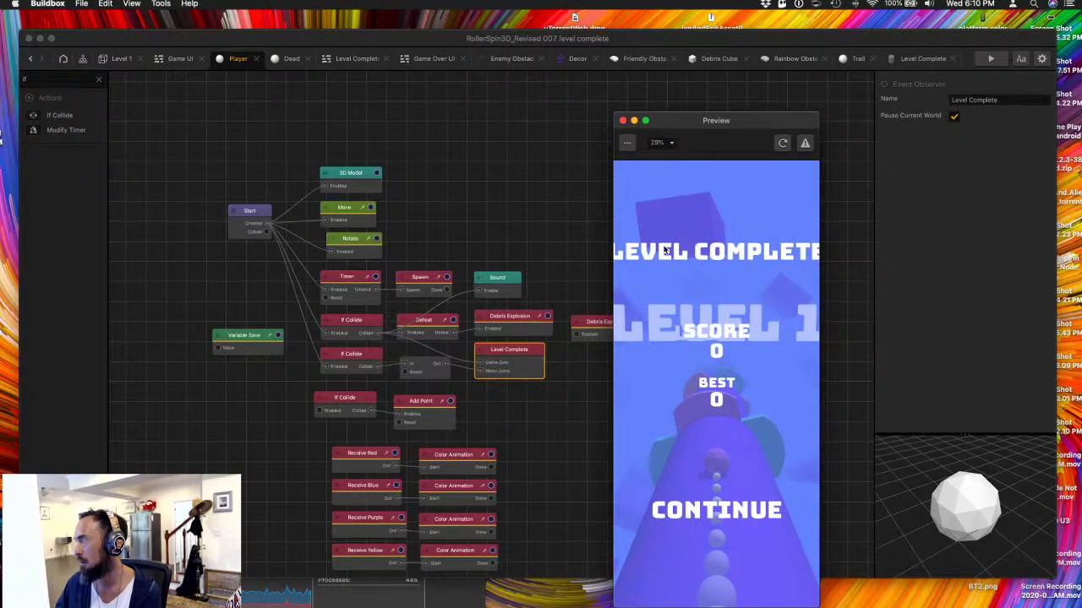
left_click(622, 120)
- Hide and lock the Level Complete object under the Rotator in Level 1's section 11
left_click(340, 357)
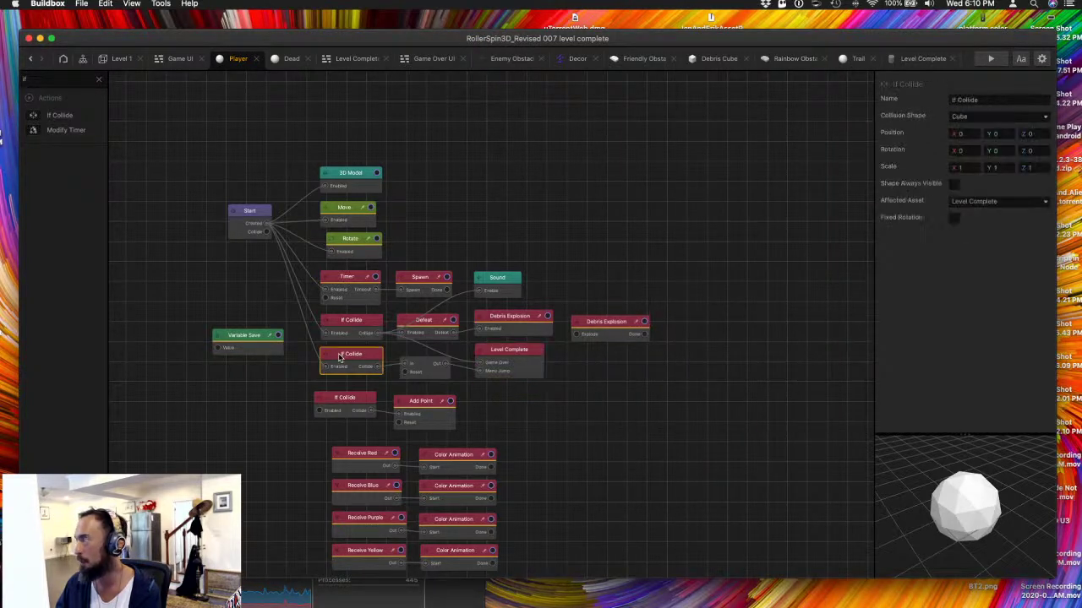
left_click(121, 59)
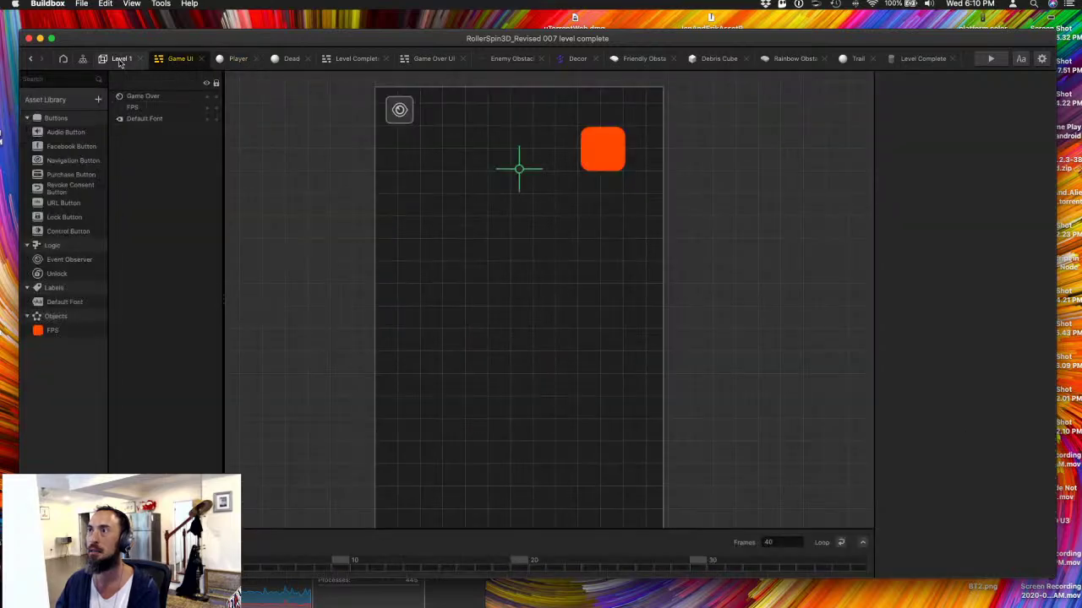
left_click(173, 187)
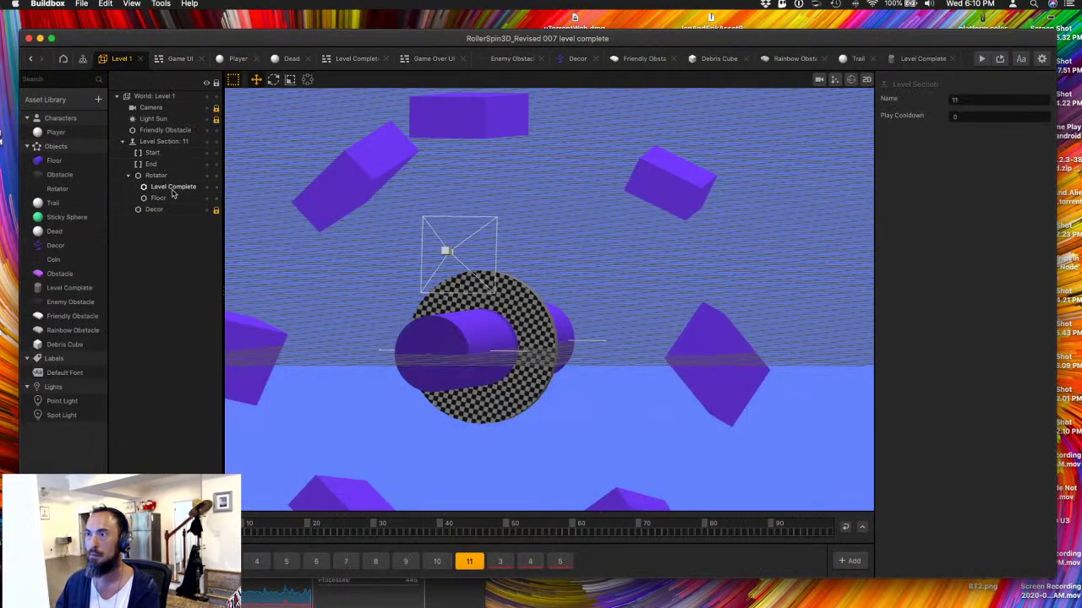
left_click(216, 188)
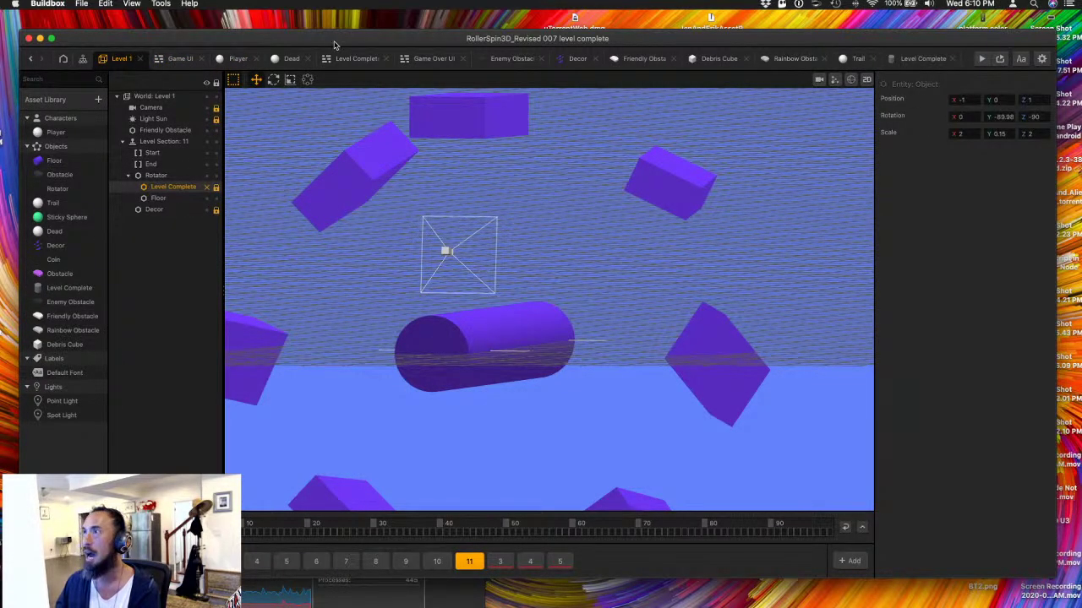
- In the Player's node map, rewire the observer's Game Over input from the Enemy If Collide to the Defeat node's output, and preview the game
left_click(354, 59)
left_click(188, 61)
left_click(232, 61)
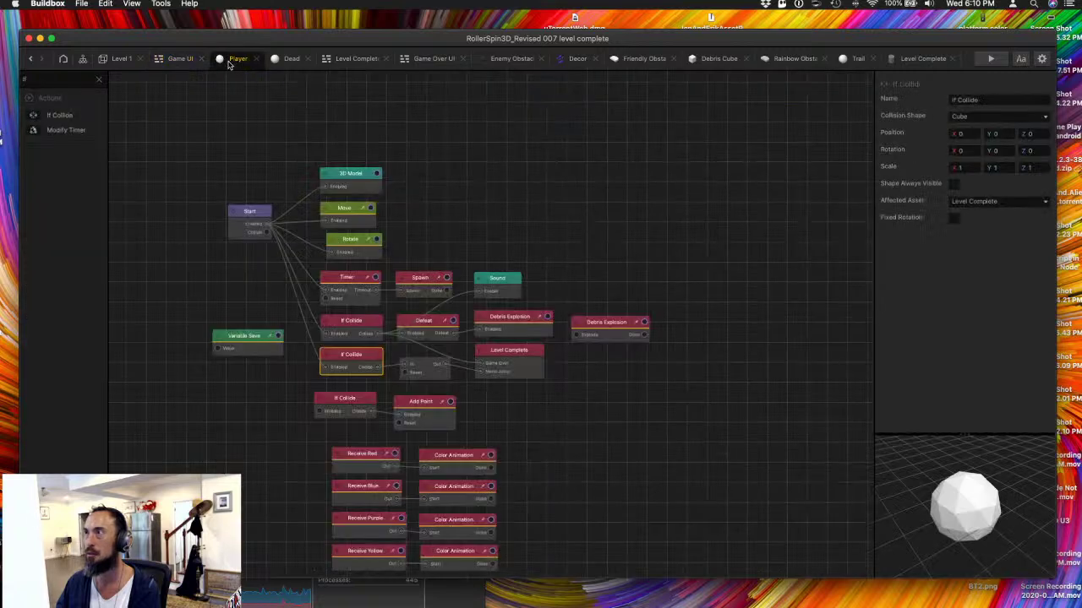
left_click(361, 334)
left_click_drag(374, 335, 469, 365)
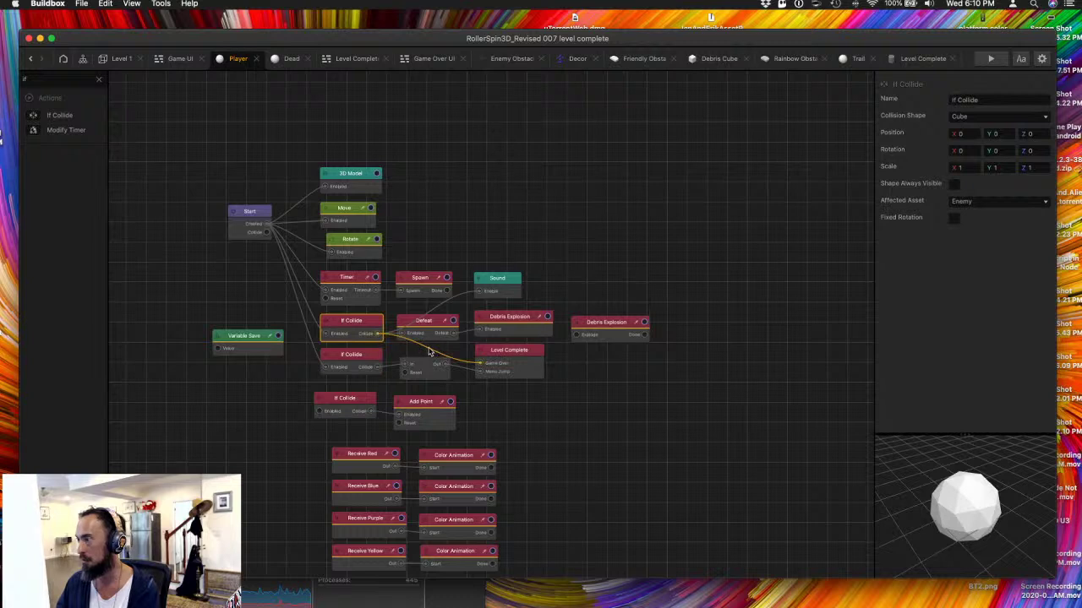
left_click_drag(422, 353, 454, 338)
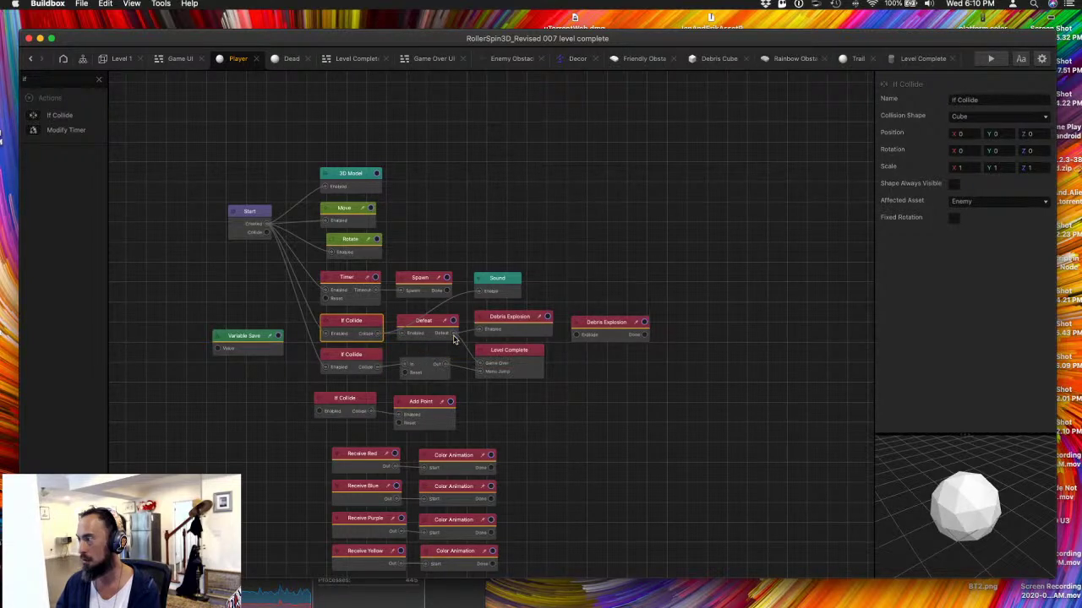
left_click(990, 59)
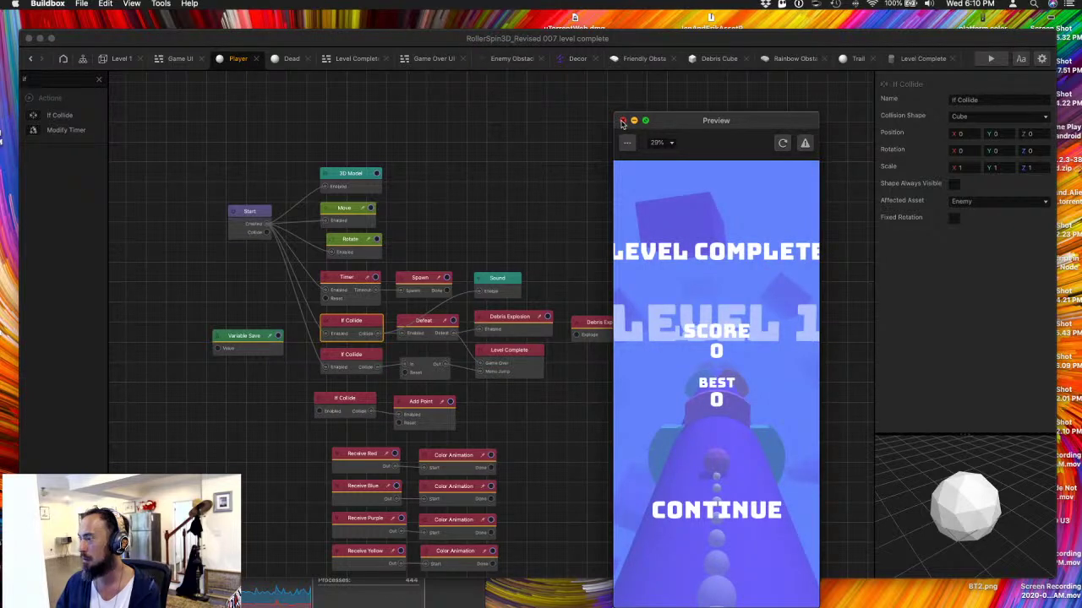
left_click(622, 121)
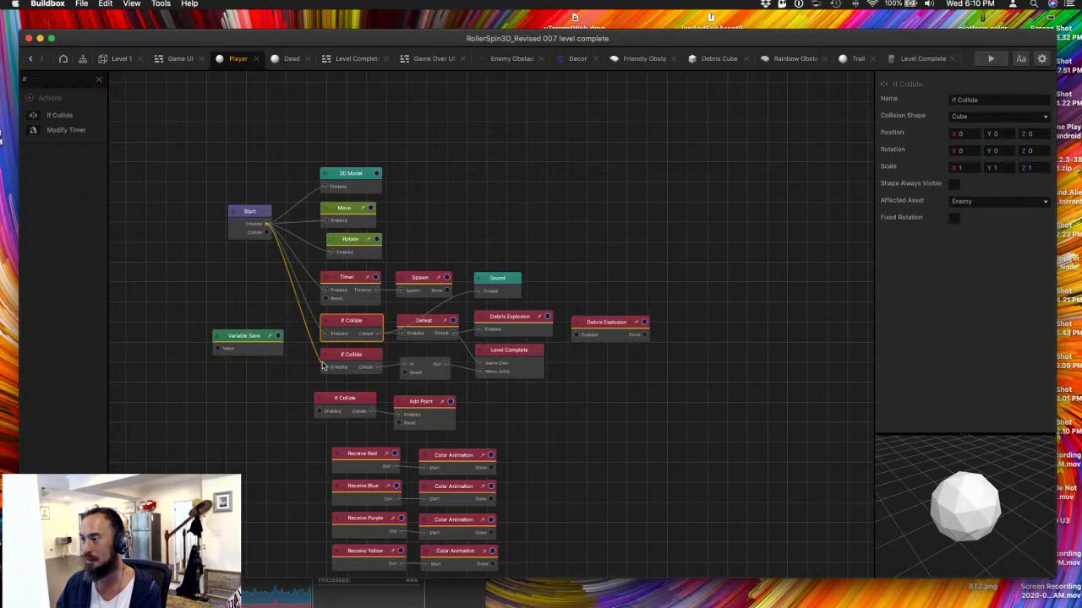
- Disconnect the Level Complete If Collide node from Start and playtest the level in the preview
left_click(353, 361)
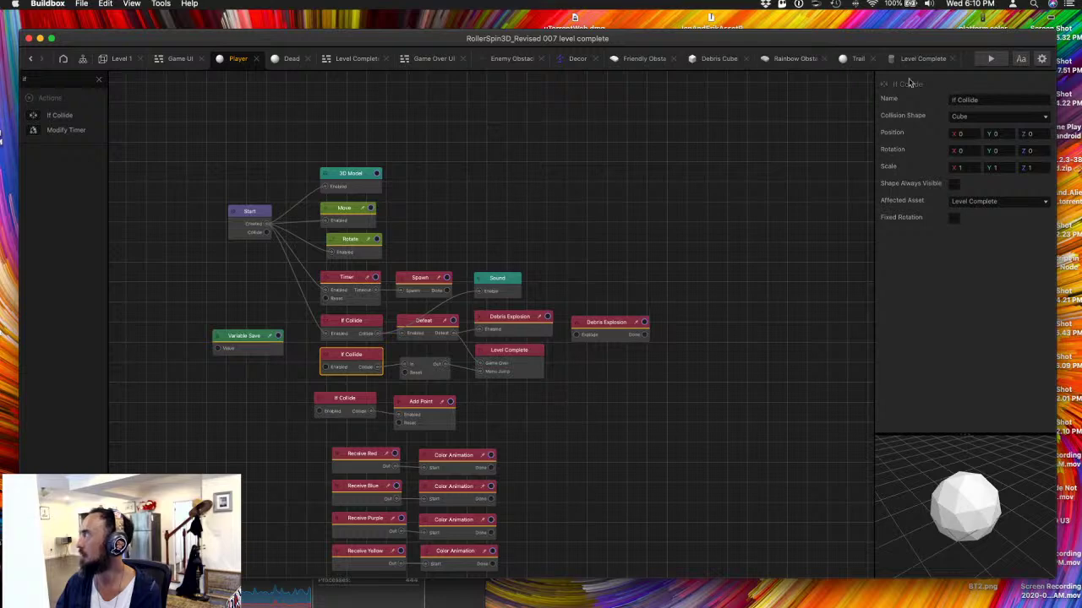
left_click(991, 59)
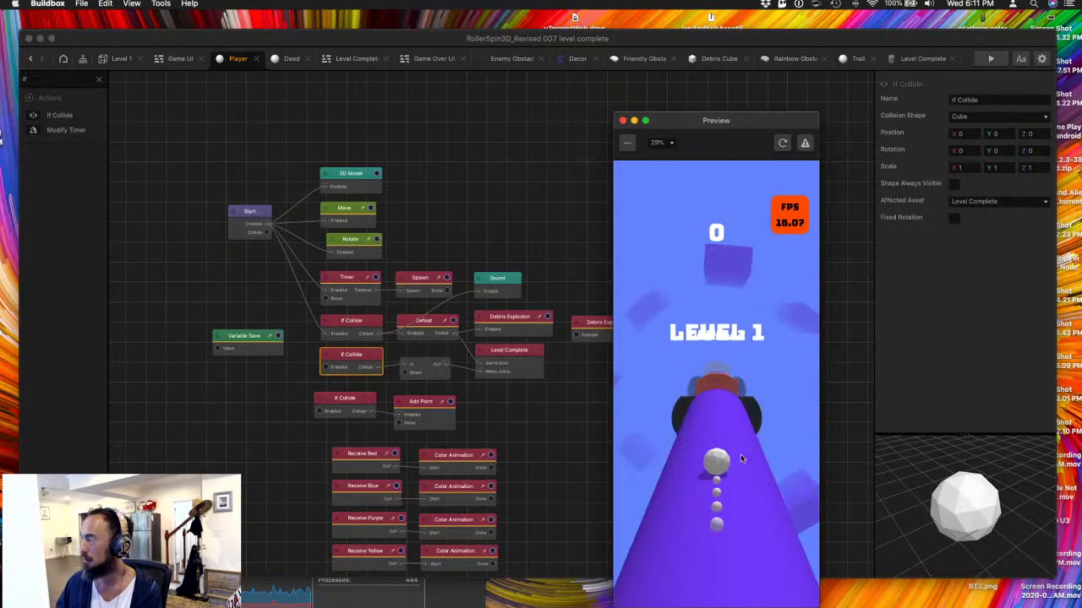
left_click_drag(731, 462, 776, 338)
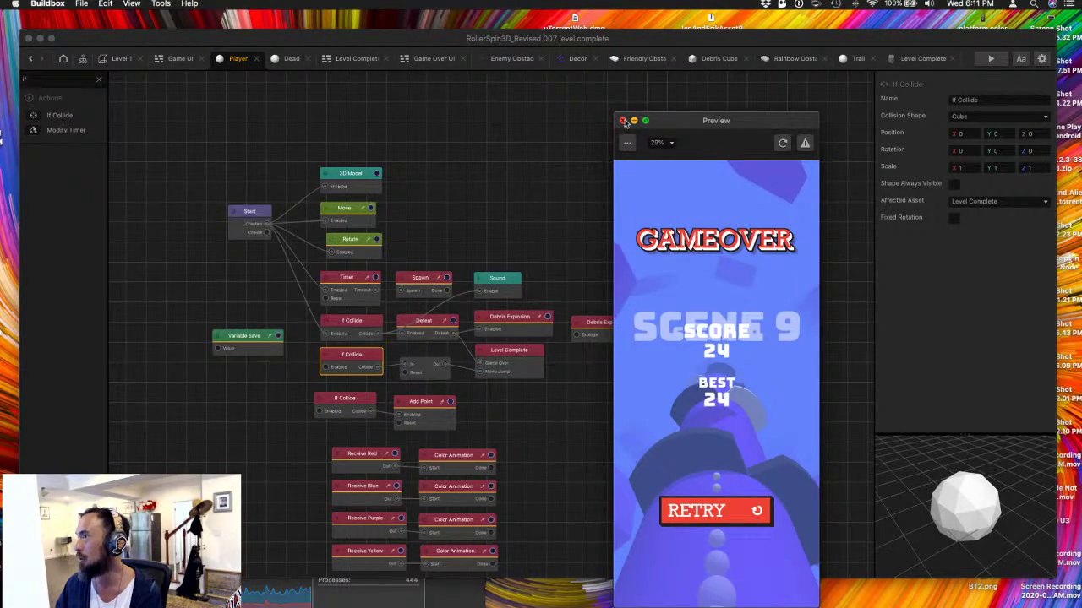
left_click(622, 121)
- Set the Level 1 world's Next Scene Threshold to 6500 and open the level
left_click(82, 58)
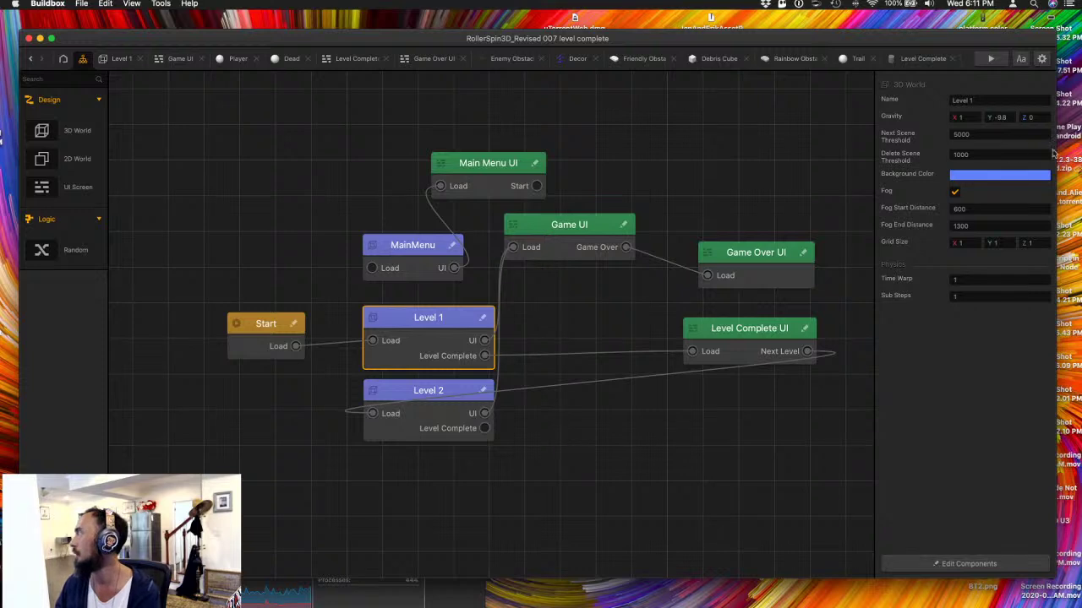
double_click(958, 133)
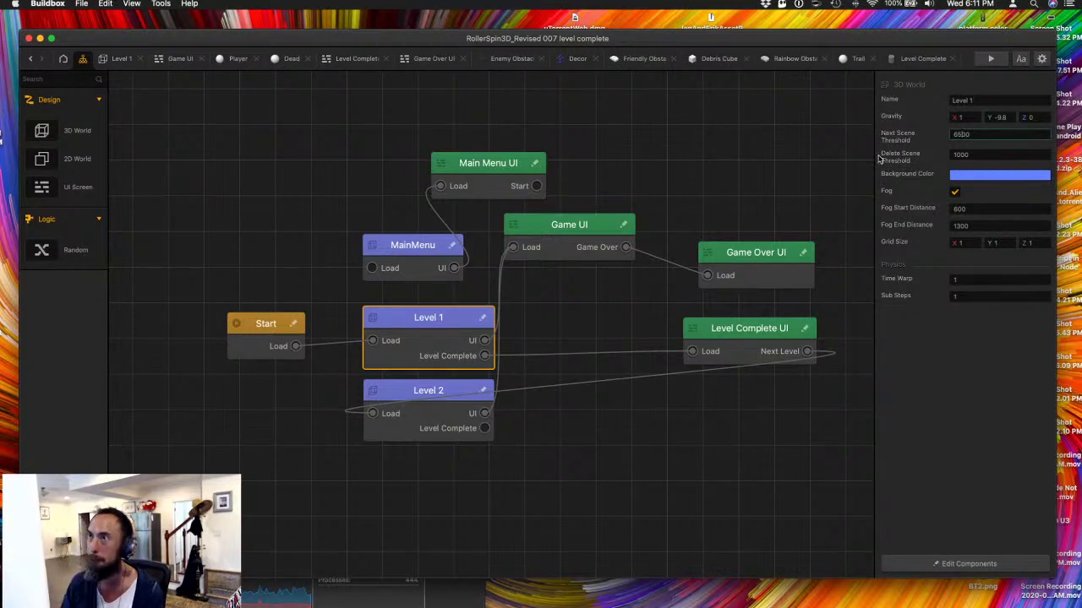
double_click(421, 324)
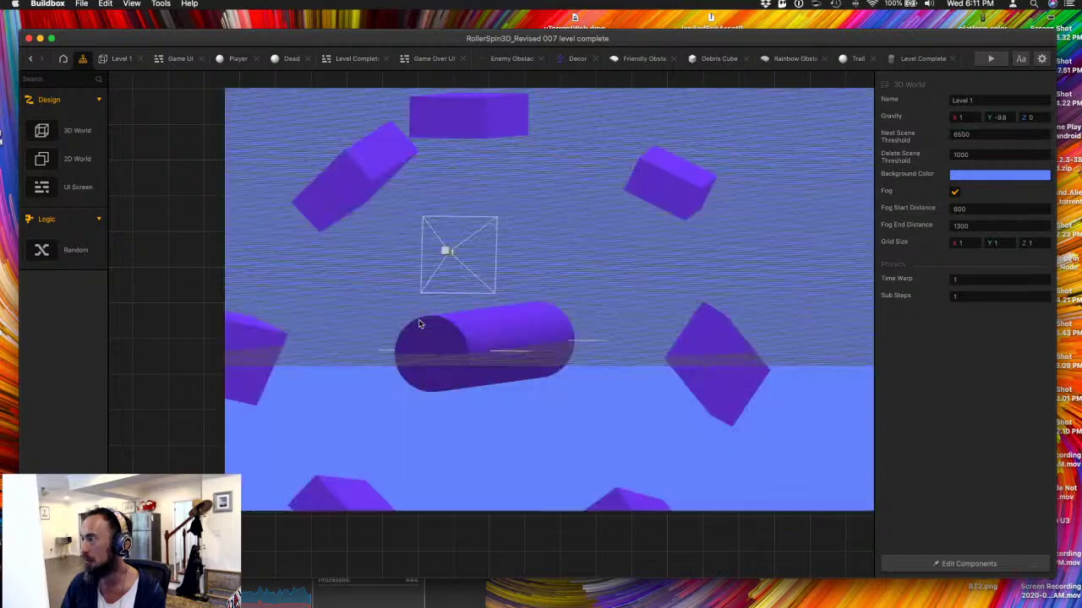
- Delete the Delay node between the Level Complete If Collide and the event observer in the Player's node map
left_click(237, 58)
left_click(337, 399)
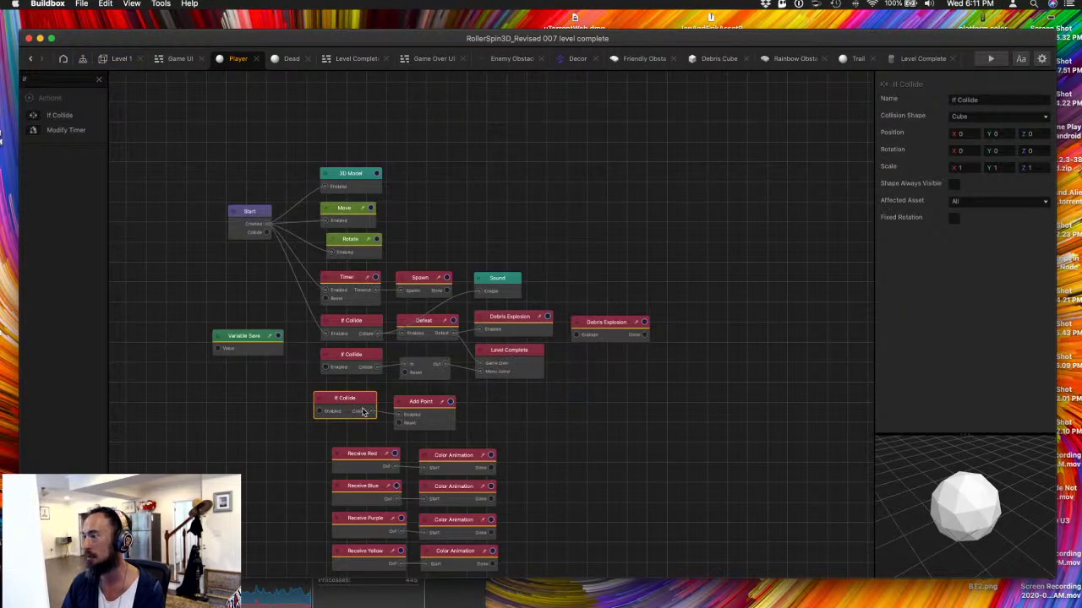
left_click(360, 370)
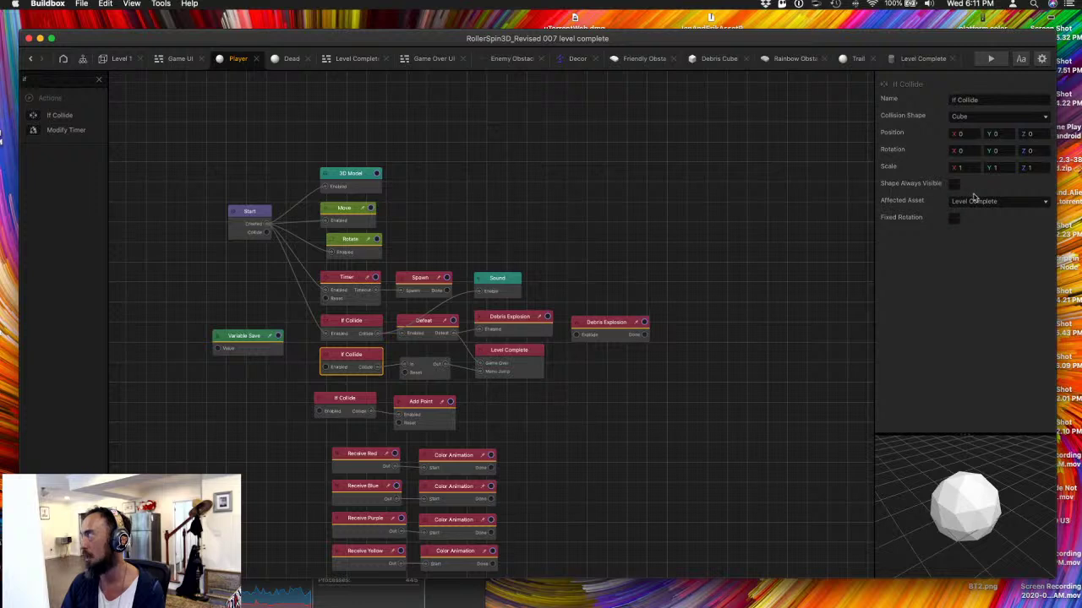
left_click(426, 379)
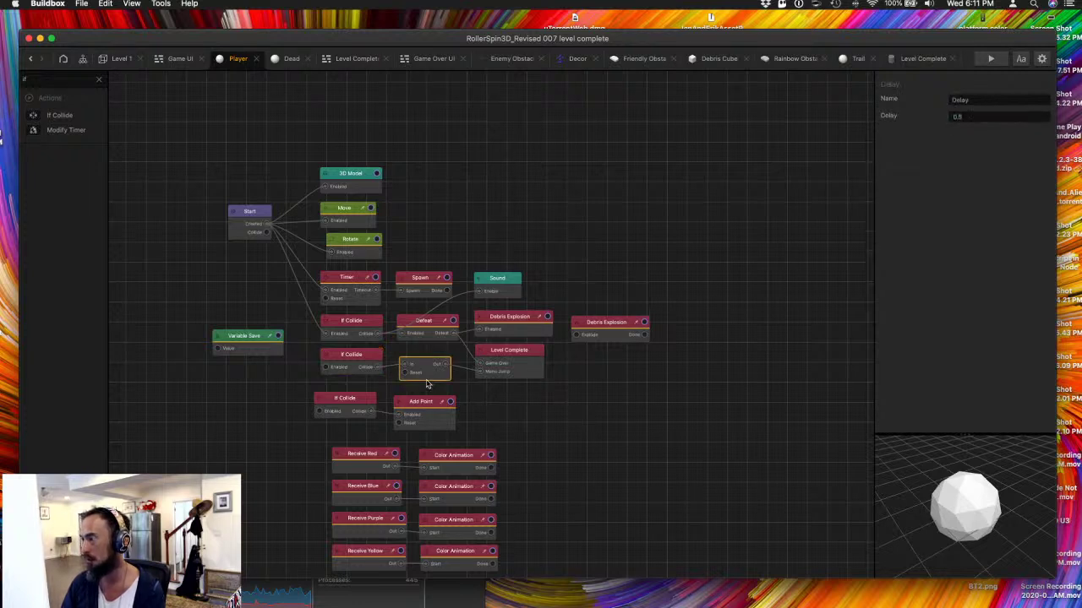
key("BackSpace")
left_click(532, 358)
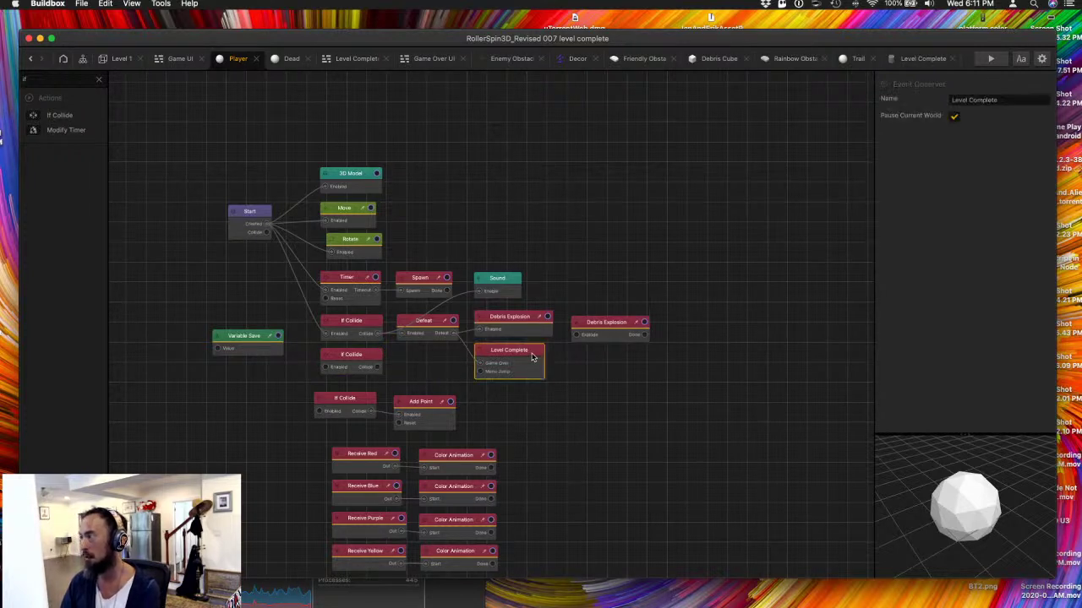
left_click(161, 59)
left_click(119, 58)
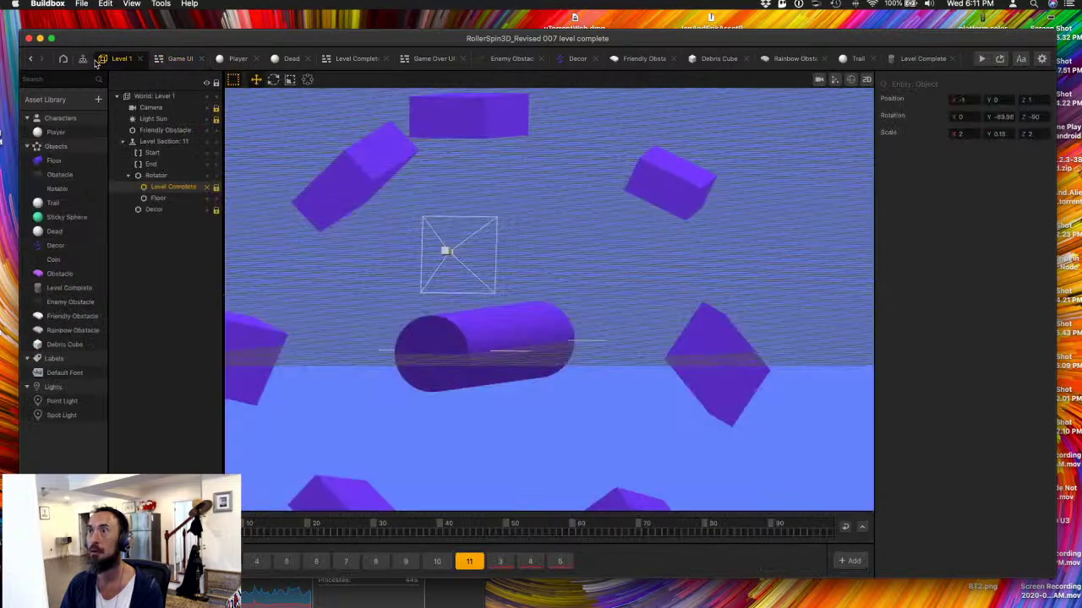
left_click(82, 58)
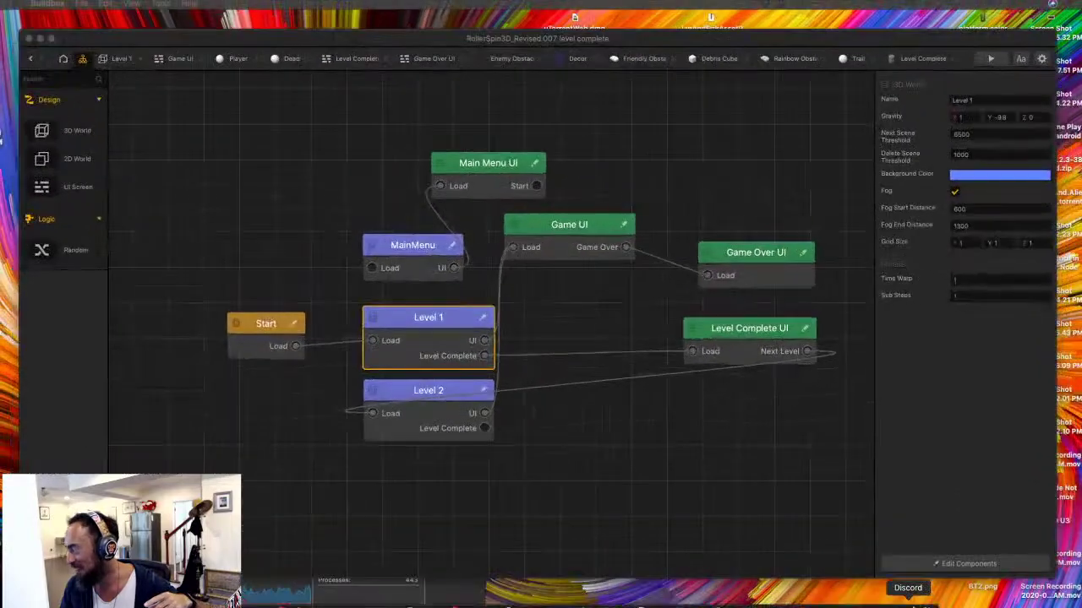
mouse_move(875, 601)
left_click(874, 599)
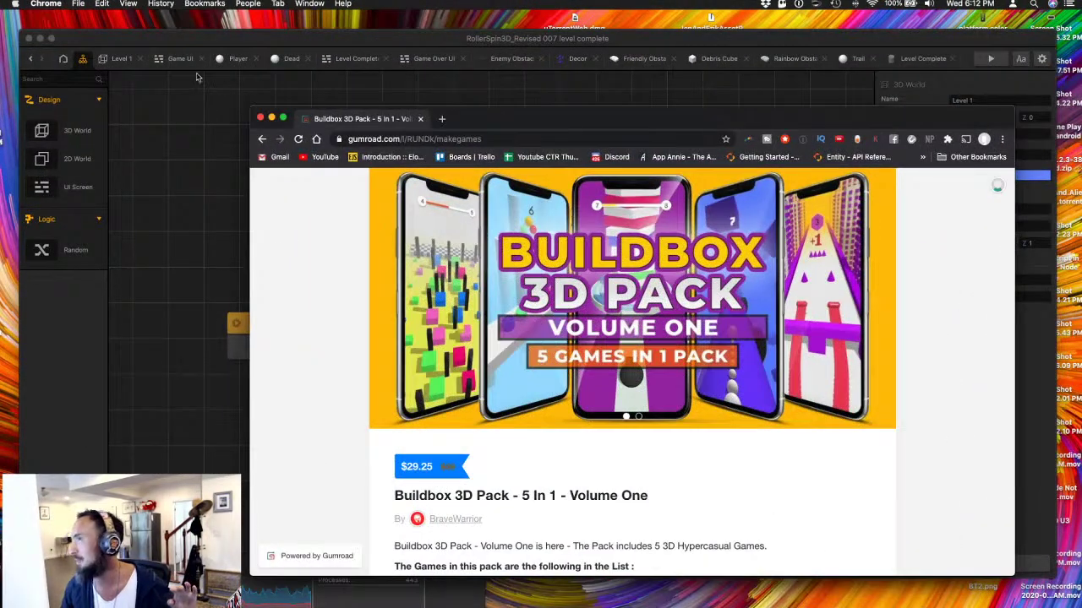
left_click(271, 119)
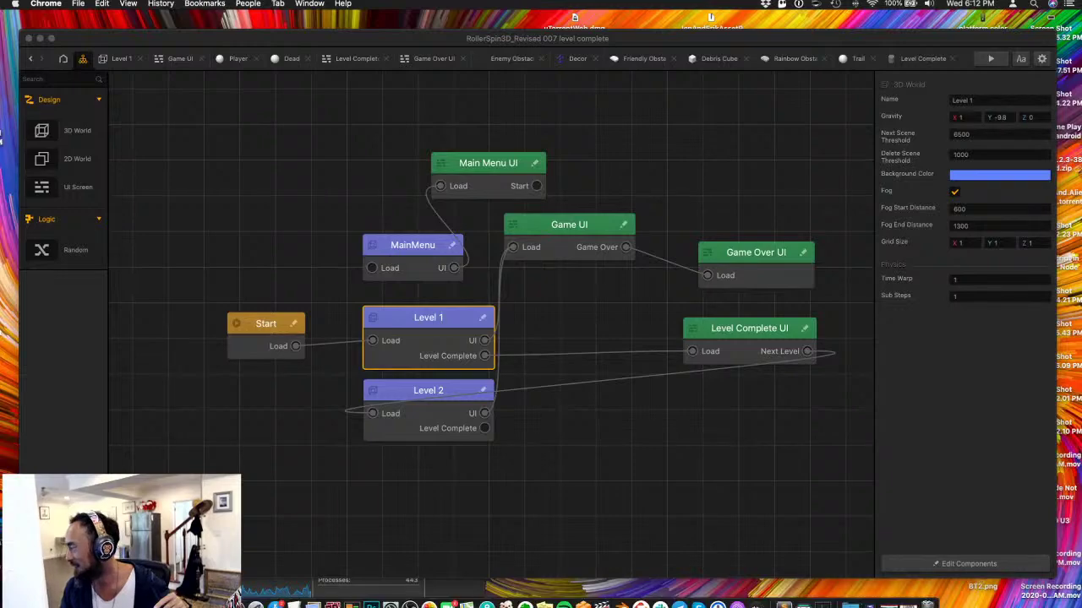
left_click(909, 598)
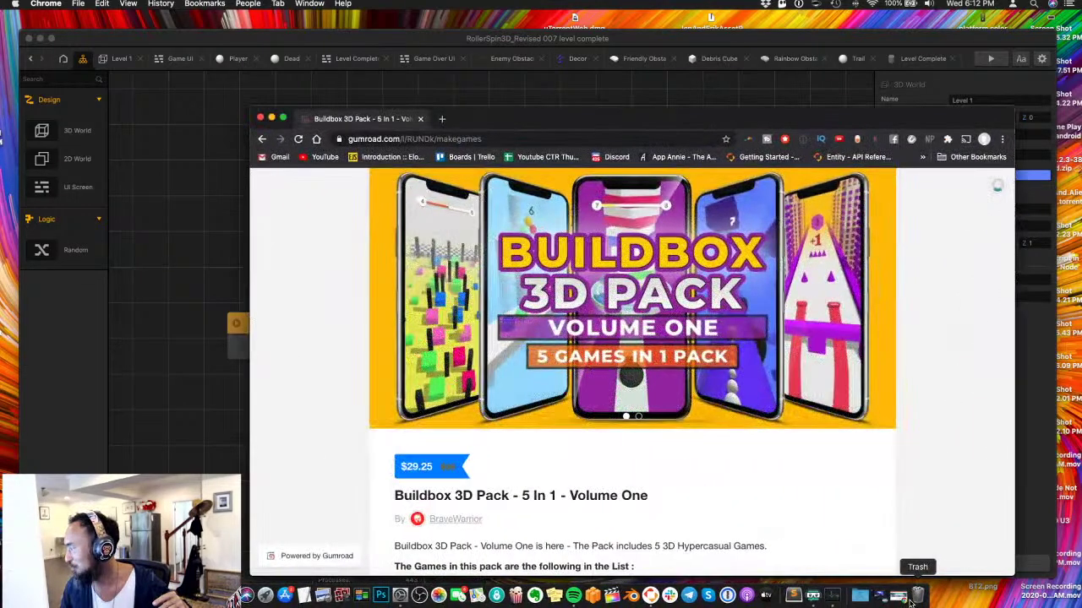
left_click(271, 118)
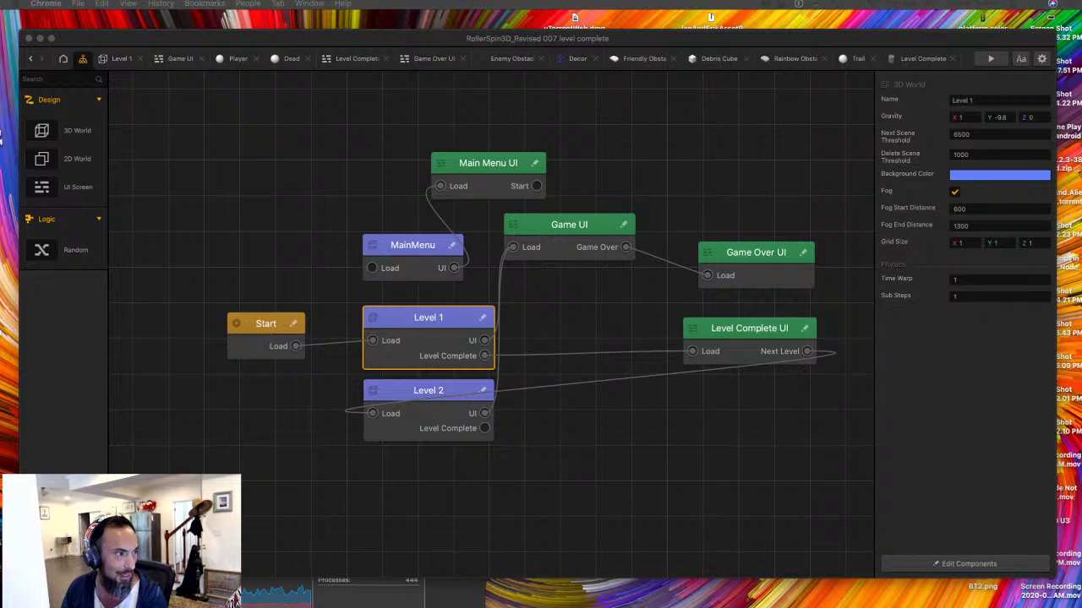
left_click(555, 464)
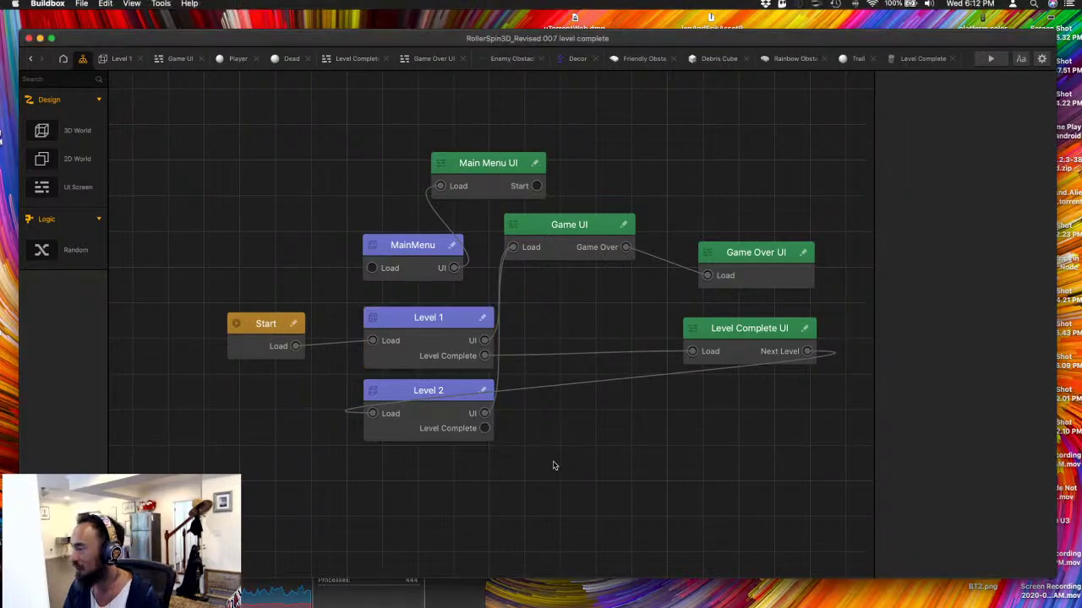
- Open Level 1 and inspect the Level Complete asset's settings and its node map
double_click(422, 330)
middle_click_drag(312, 293, 386, 375)
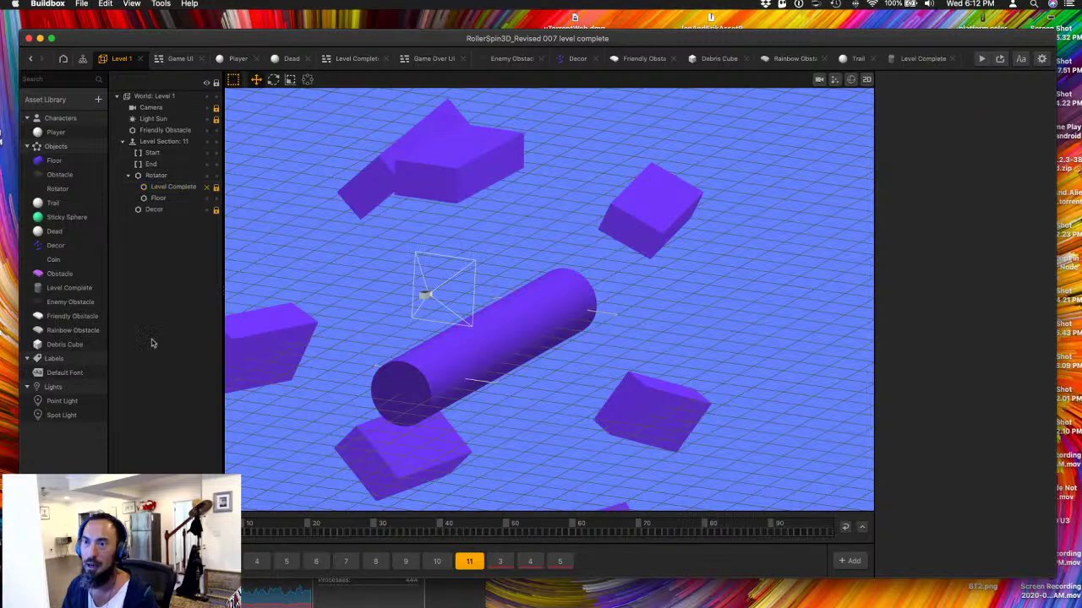
left_click(56, 289)
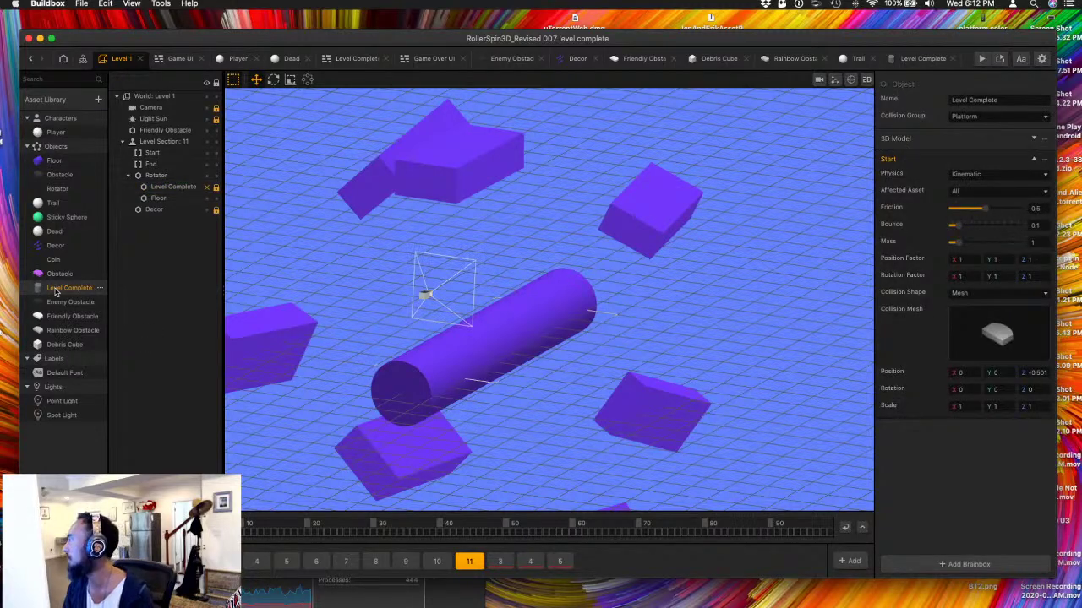
double_click(55, 288)
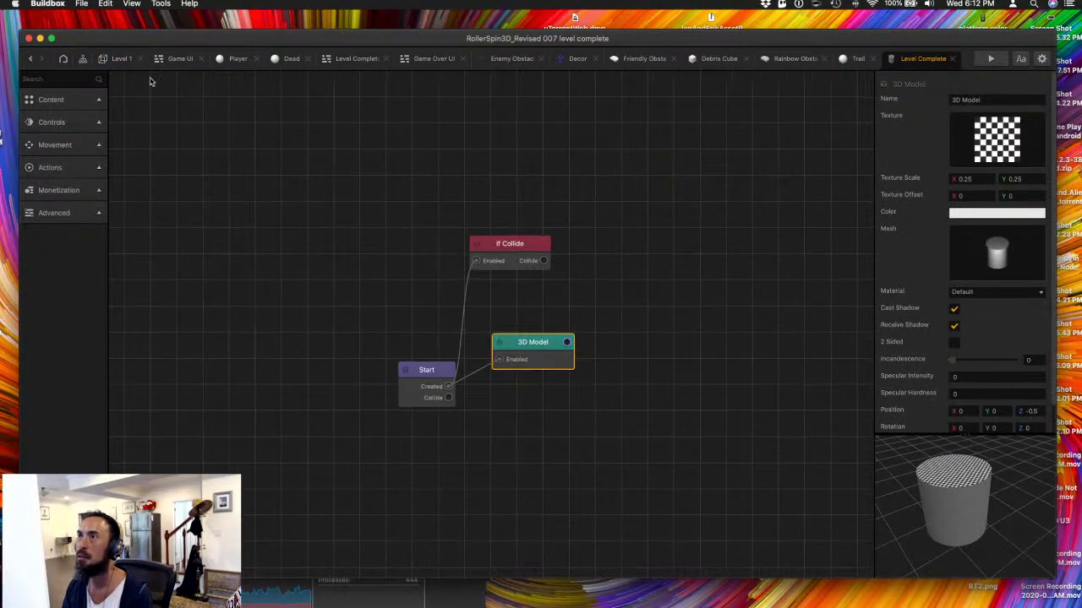
key("ctrl+Up")
key("ctrl+Up")
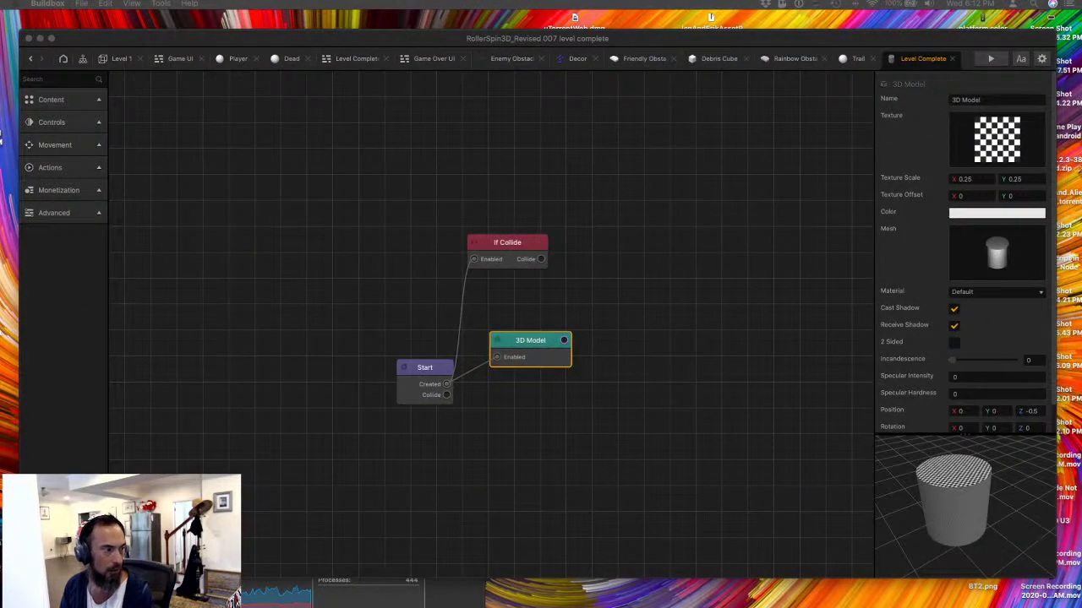
- Open the Player's node map, move the unconnected If Collide node aside, and inspect the enemy If Collide node's settings
left_click(224, 57)
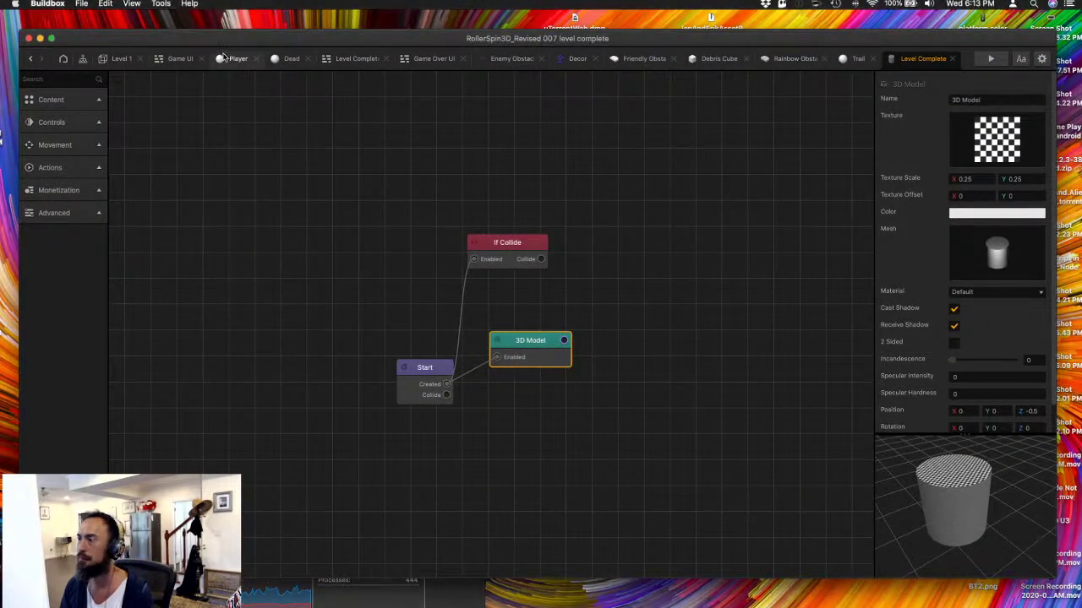
left_click(226, 57)
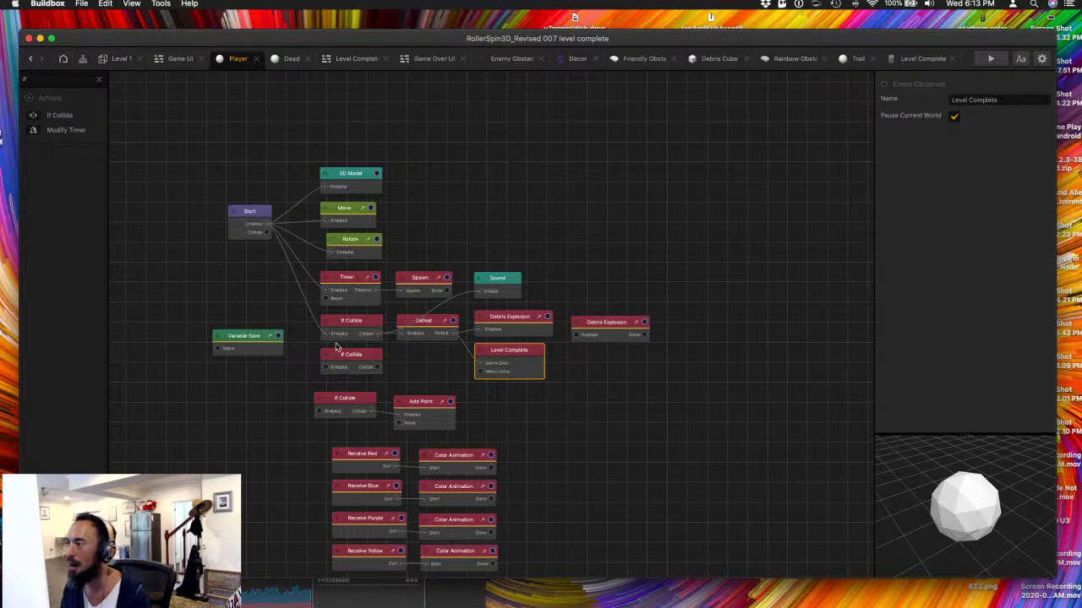
left_click_drag(331, 362, 314, 368)
left_click(365, 323)
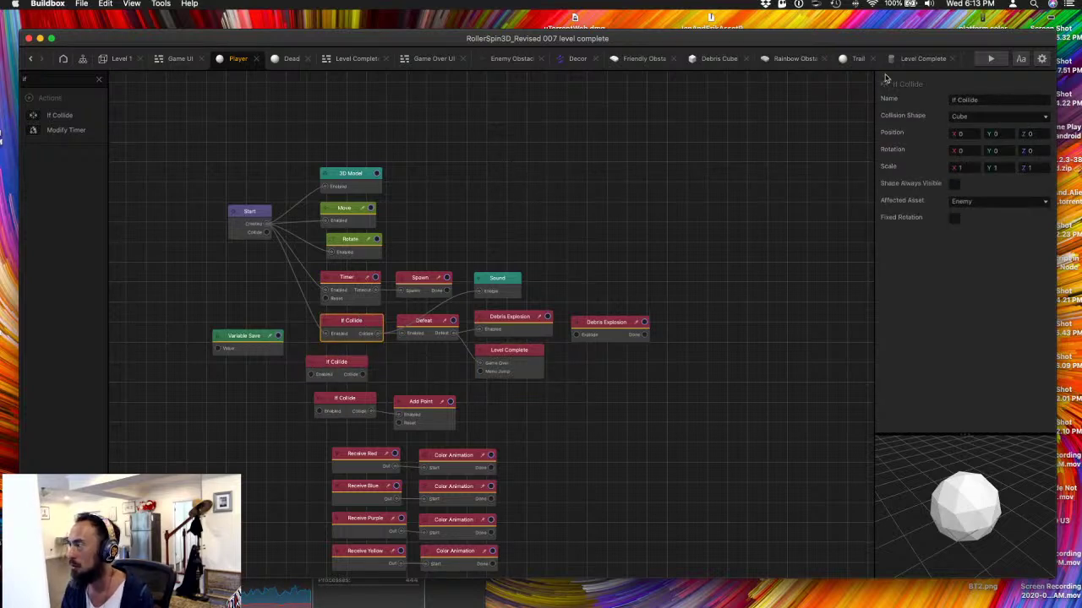
- Rename the Player's Level Complete event observer to Level Completes and check the levels' outputs in the scene map
left_click(501, 363)
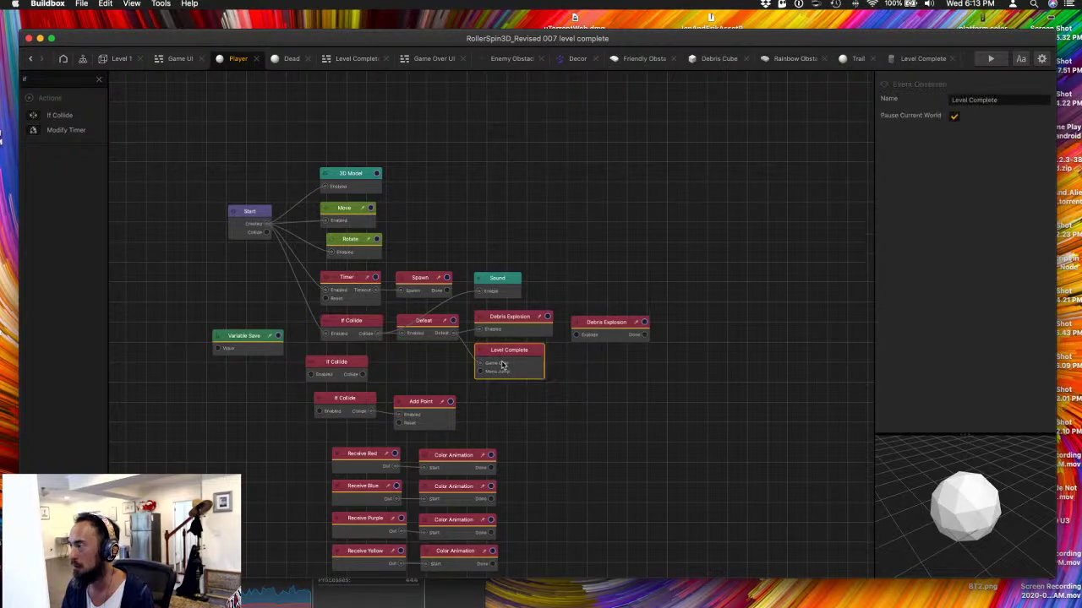
left_click(984, 102)
type("s")
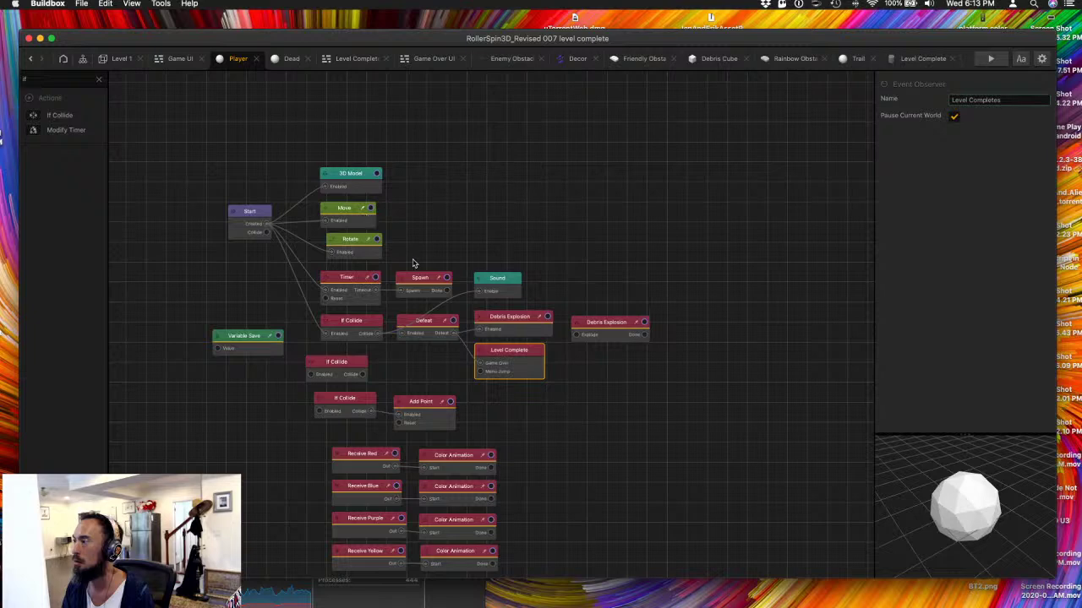
left_click(83, 58)
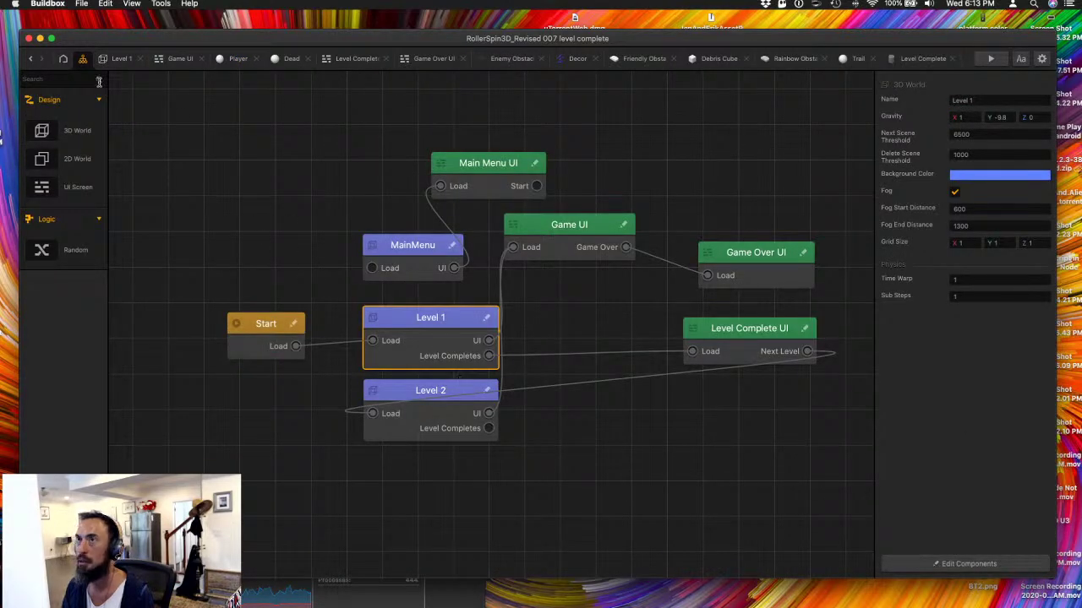
left_click(118, 58)
left_click(84, 61)
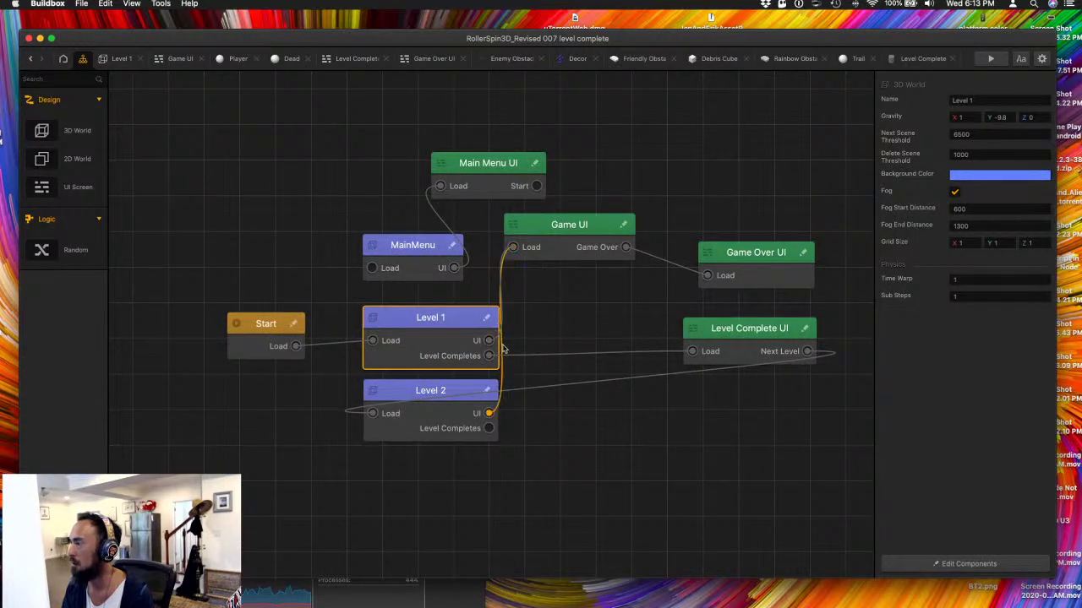
left_click(558, 246)
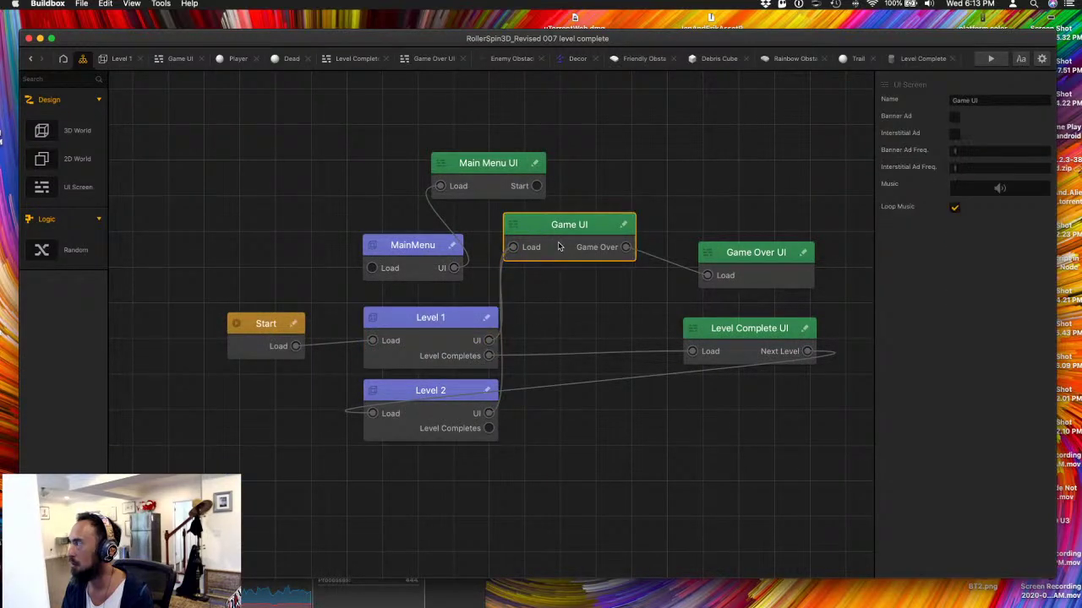
left_click(118, 59)
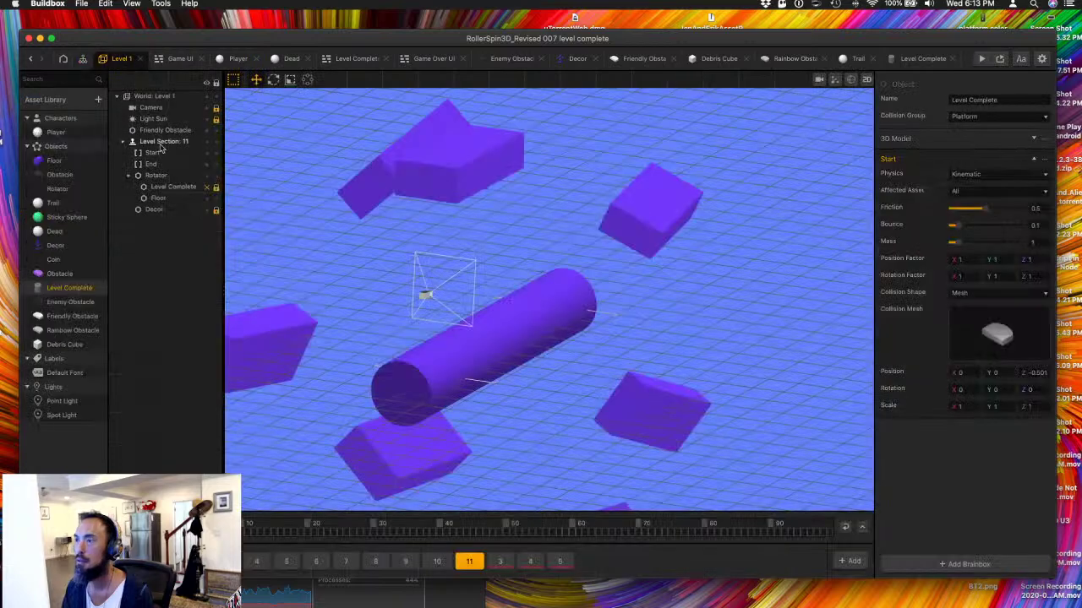
- Replace the Player's Level Completes node with a new Event Observer connected to the Defeat node's output
left_click(237, 58)
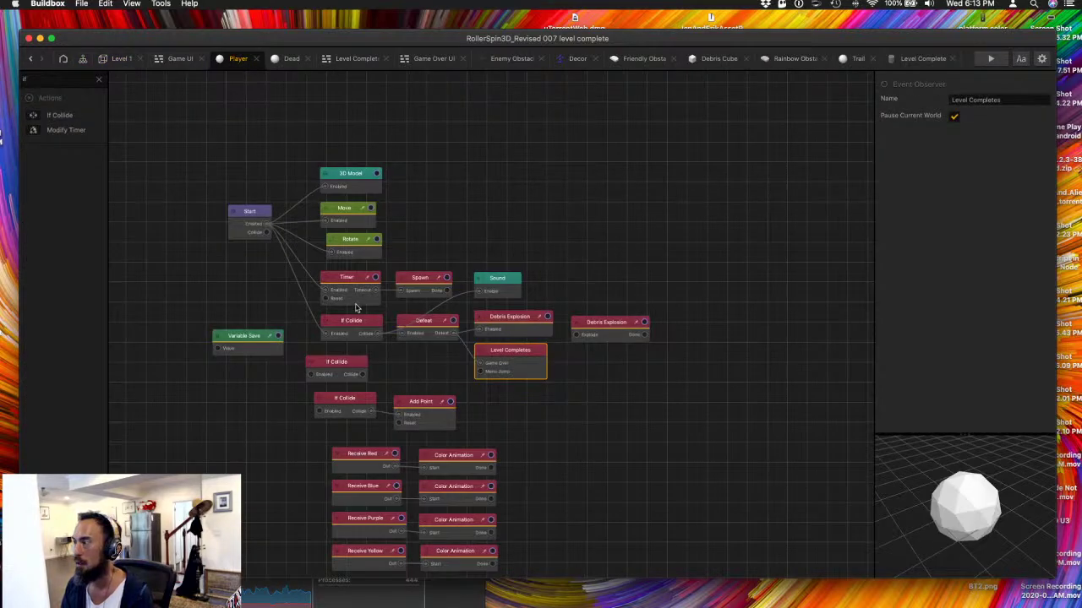
left_click(42, 78)
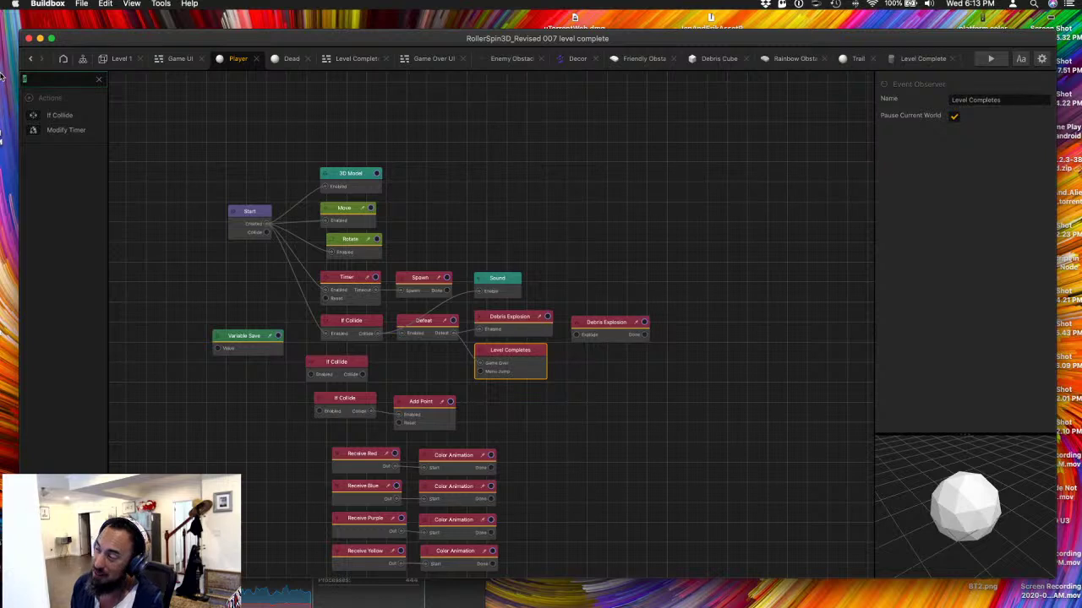
type("event")
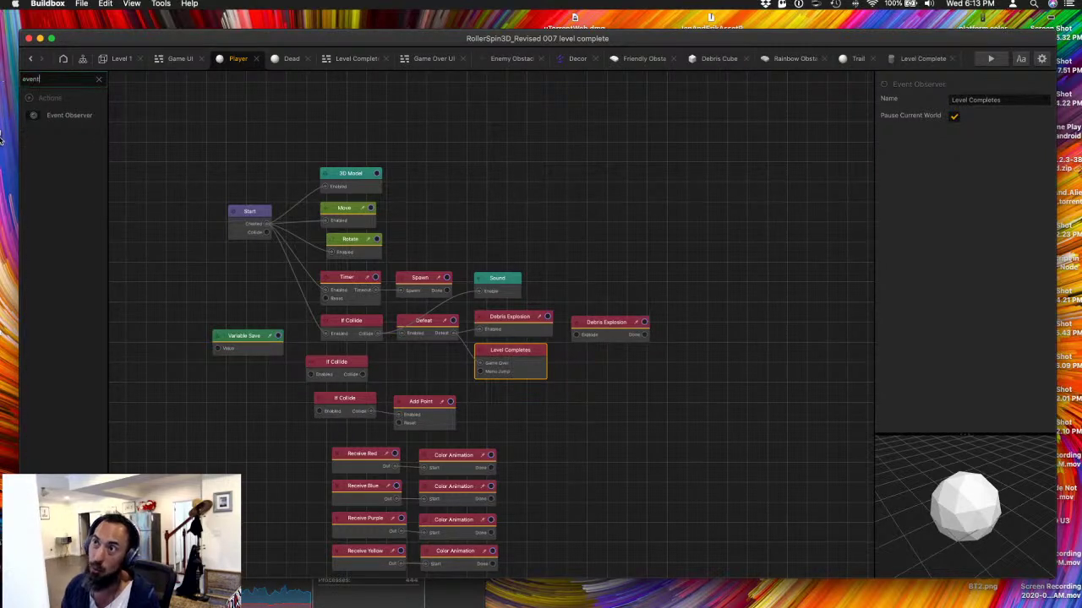
left_click_drag(56, 116, 507, 395)
left_click(502, 364)
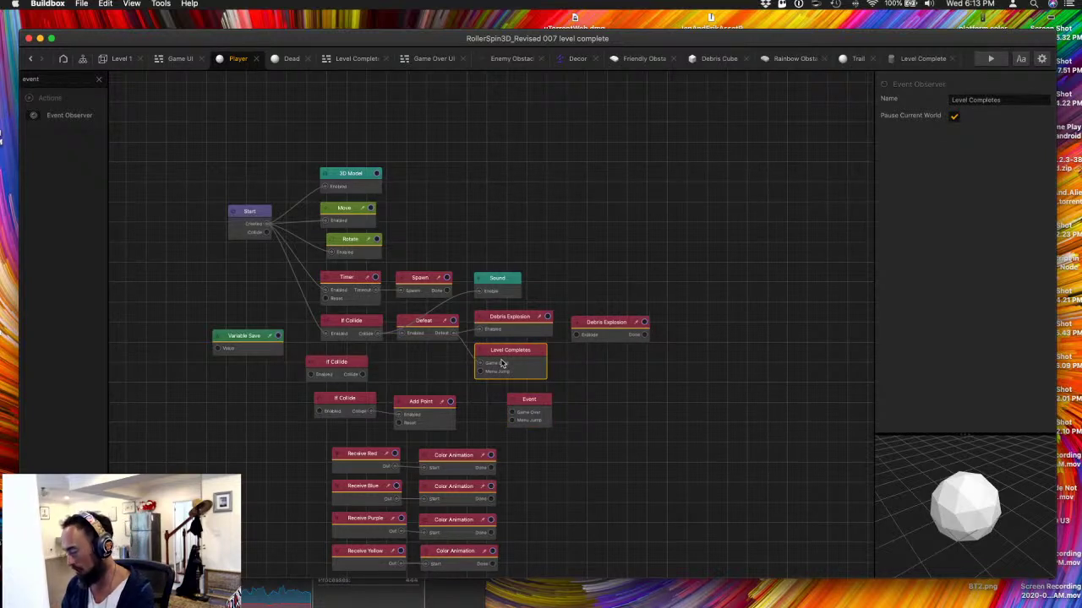
key("Delete")
left_click_drag(528, 404, 497, 359)
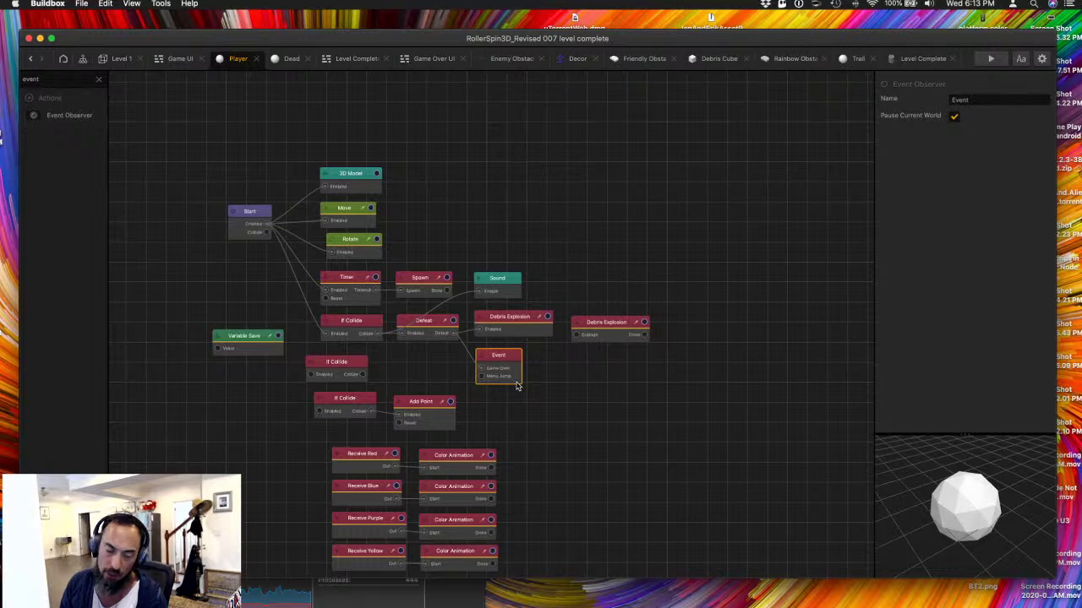
- Move the Level 2 world further down in the scene map and duplicate the Level 1 world
left_click(81, 61)
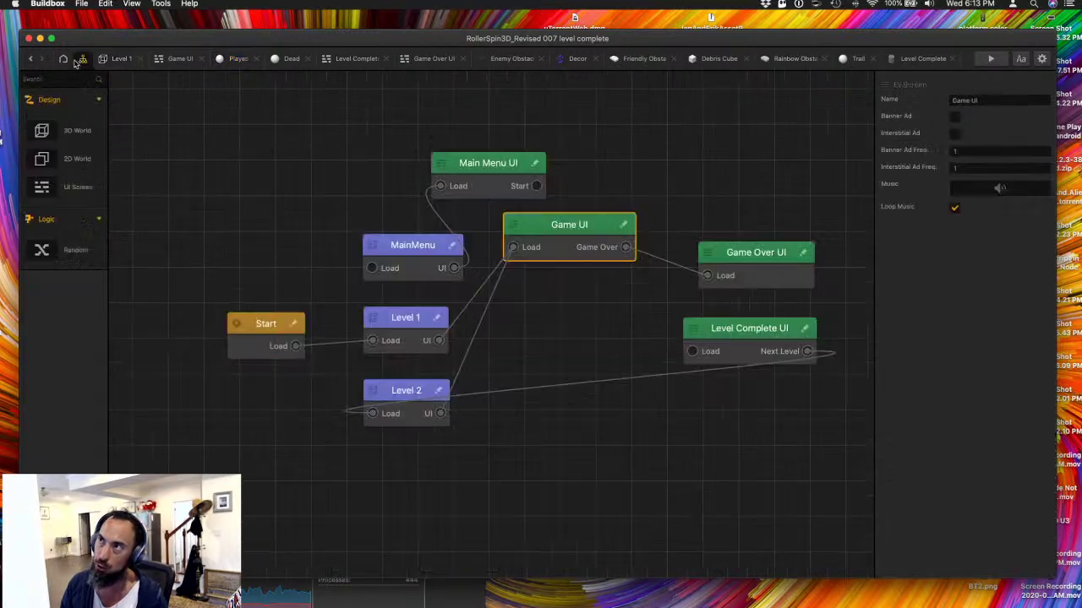
left_click(563, 240)
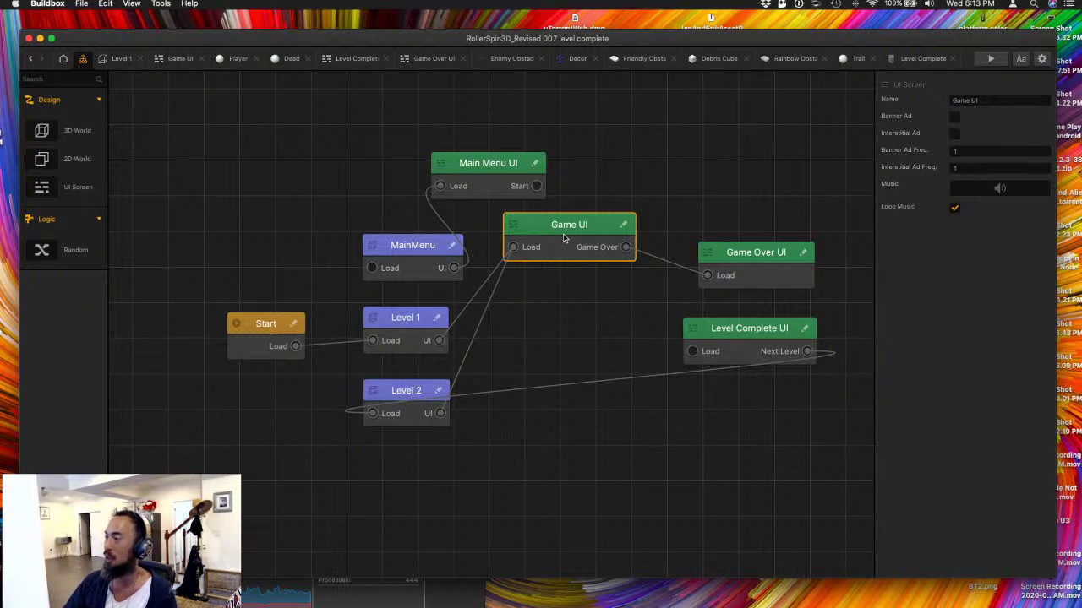
left_click_drag(401, 388, 400, 441)
left_click(410, 332)
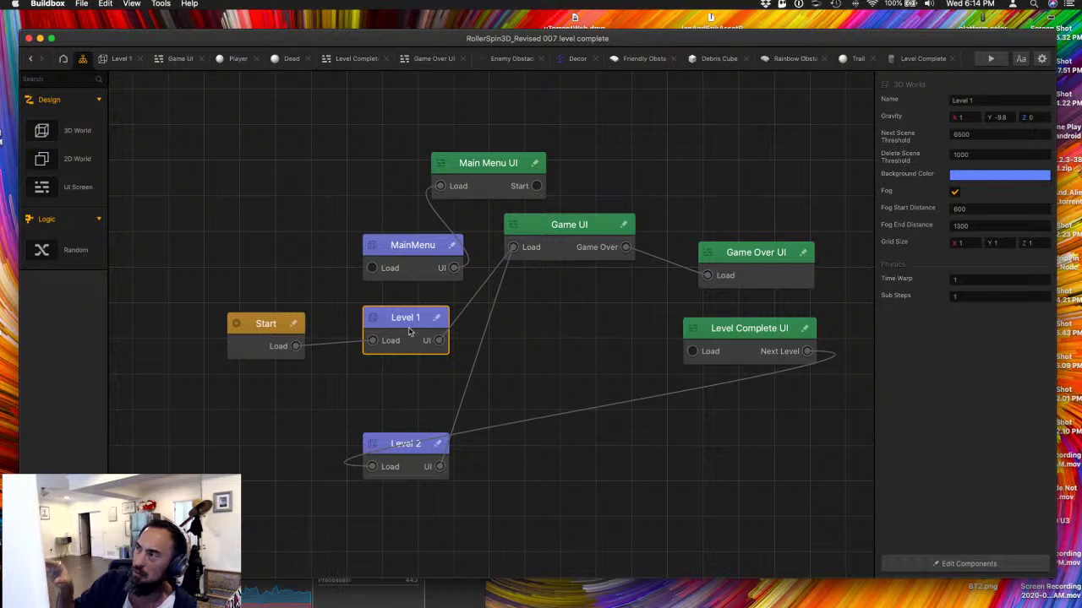
key("super+d")
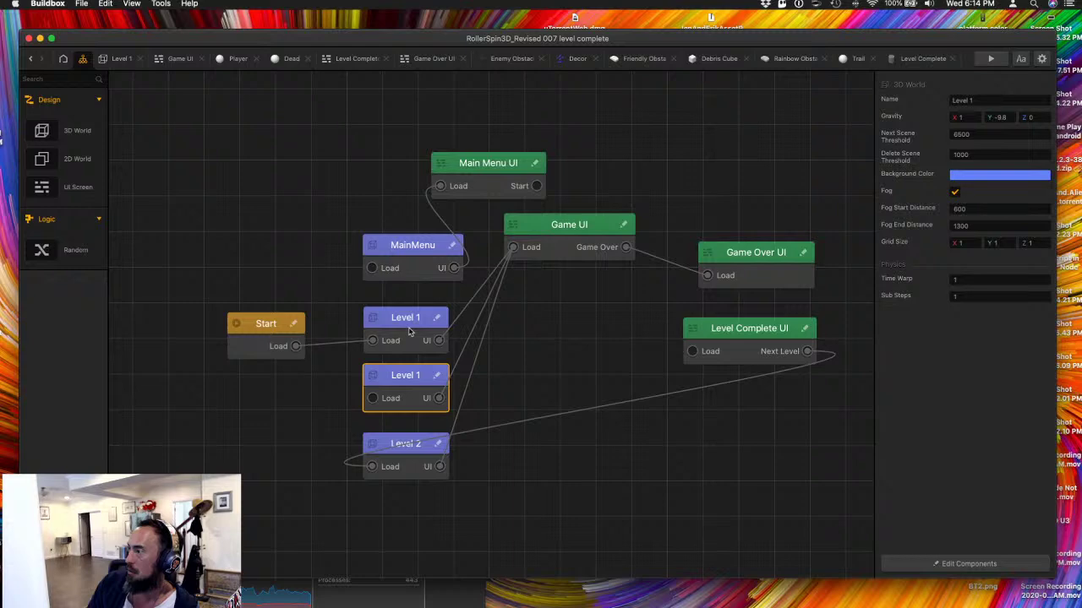
- Return to the Player's node map and rename the new event observer to level complete
left_click(118, 60)
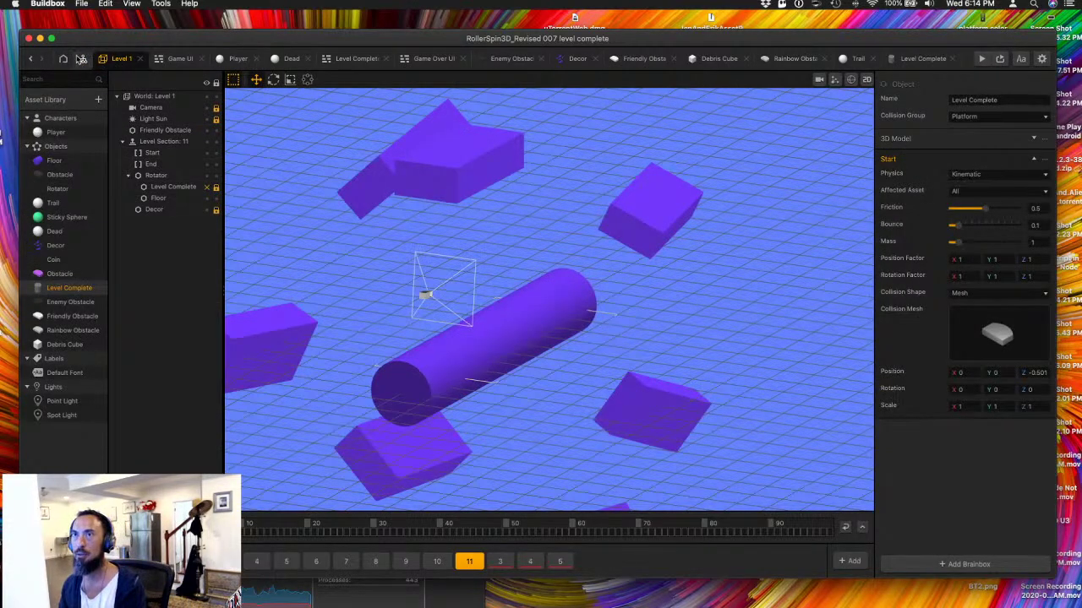
left_click(83, 58)
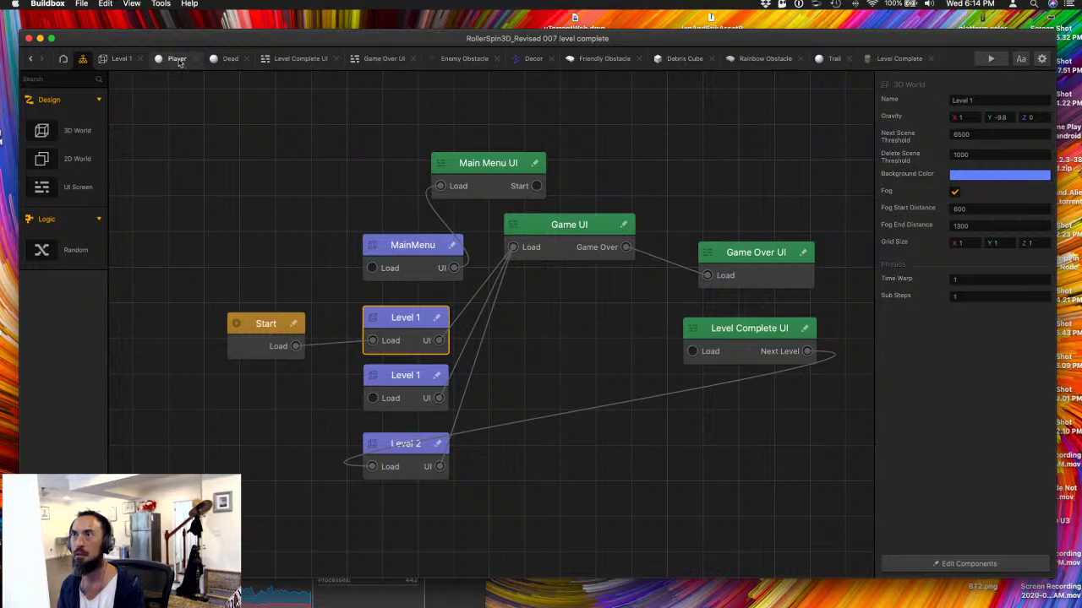
left_click(175, 59)
left_click(120, 59)
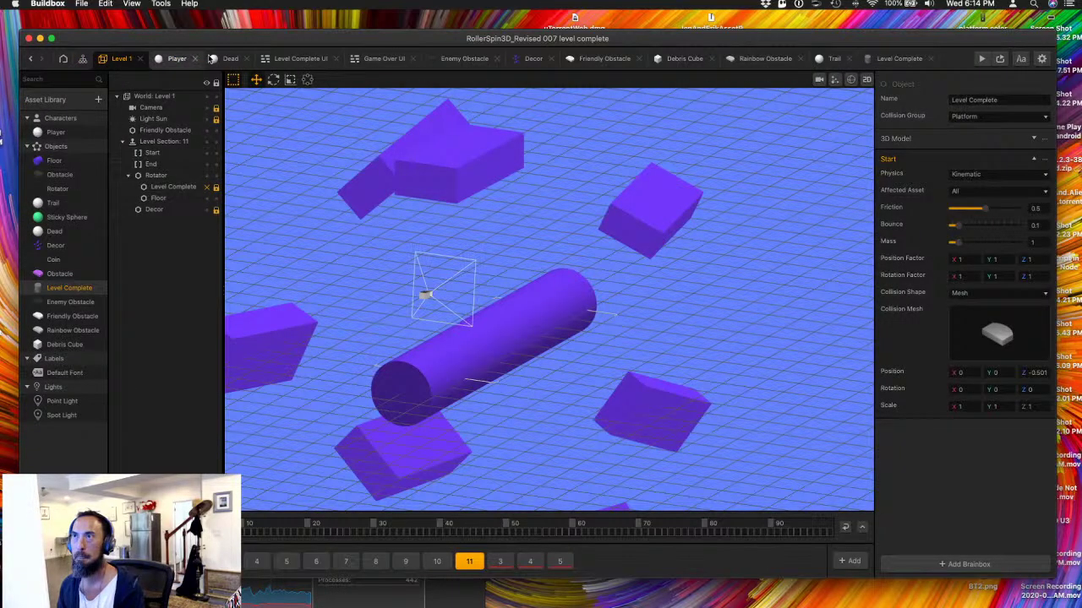
left_click(179, 60)
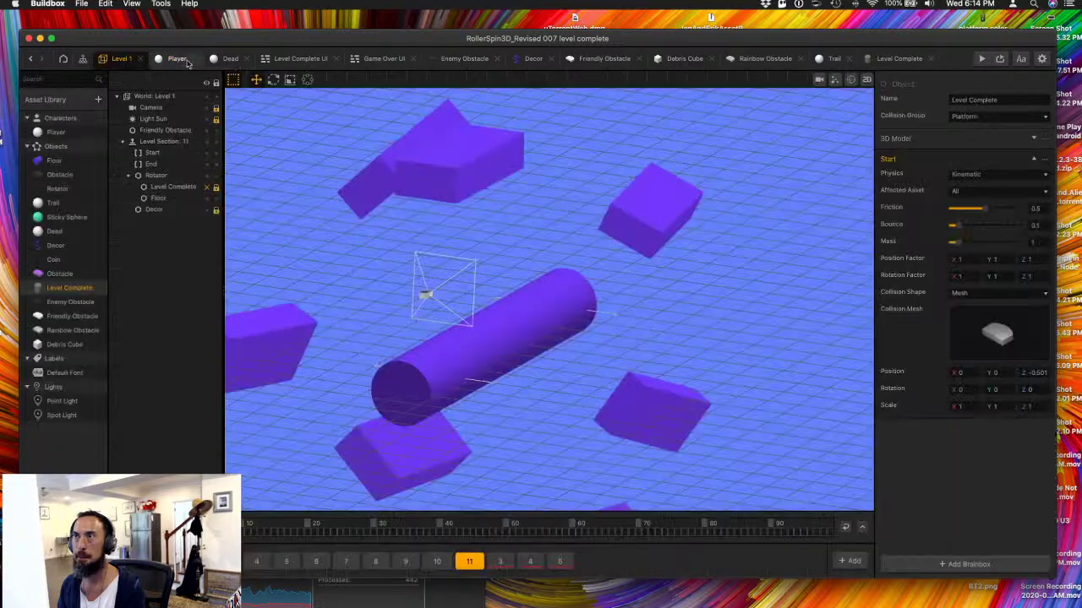
left_click(179, 60)
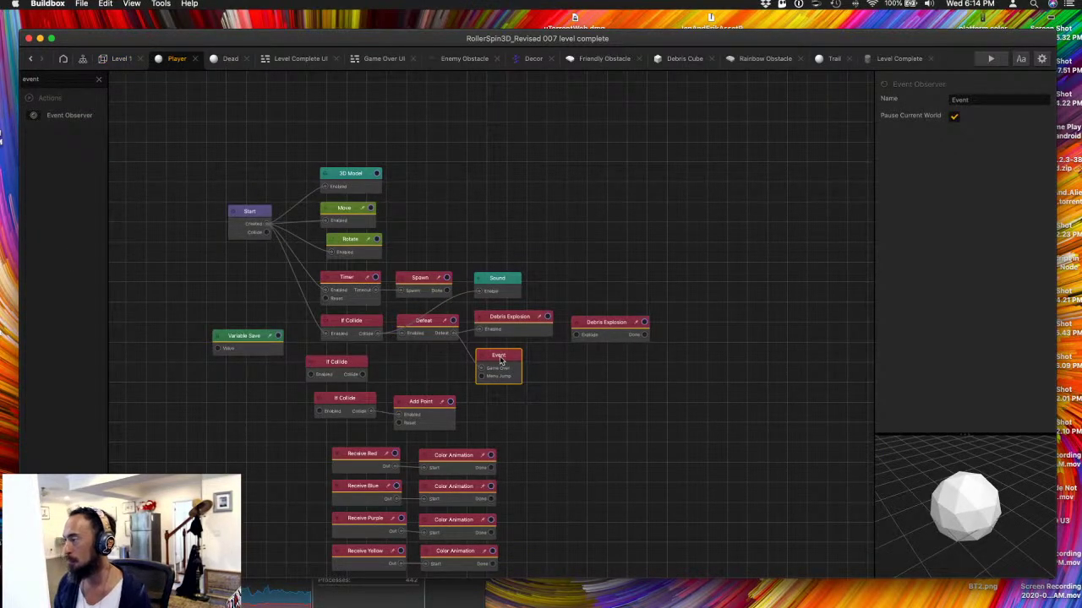
double_click(960, 100)
key("BackSpace")
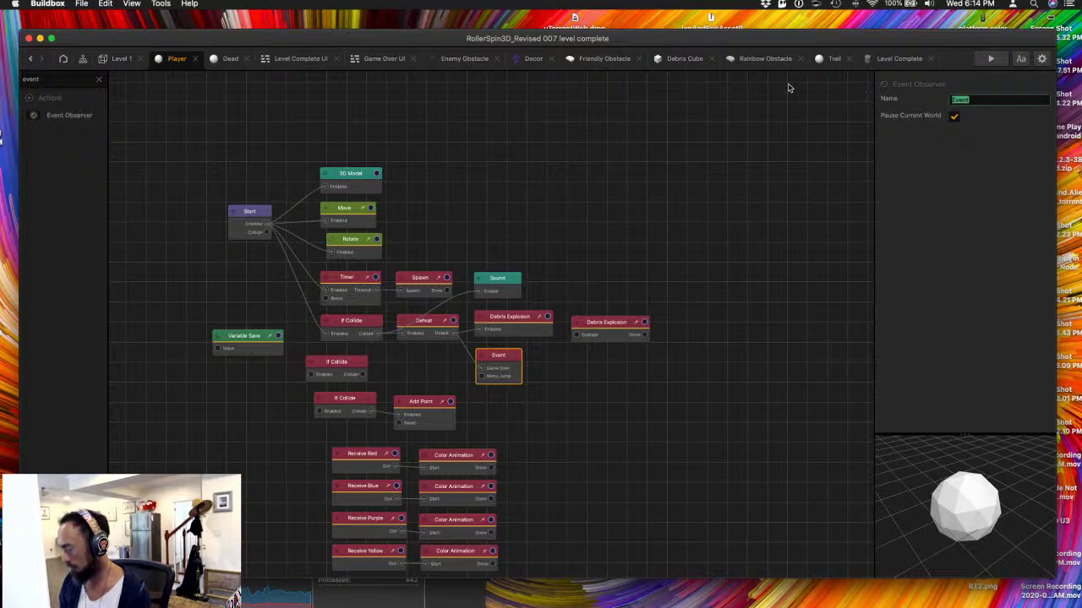
key("Return")
- Reconnect the level complete observer's Game Over input from the Defeat node to the enemy If Collide node's Collide output
scroll(788, 88, "up", 3)
left_click(400, 510)
left_click_drag(400, 510, 613, 395)
left_click(492, 324)
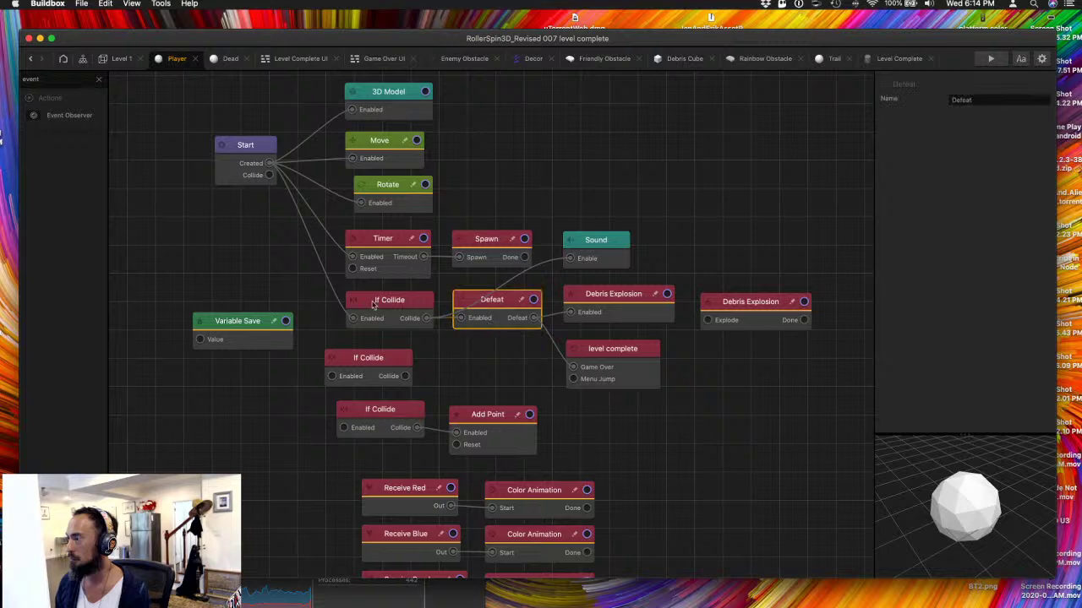
left_click(374, 306)
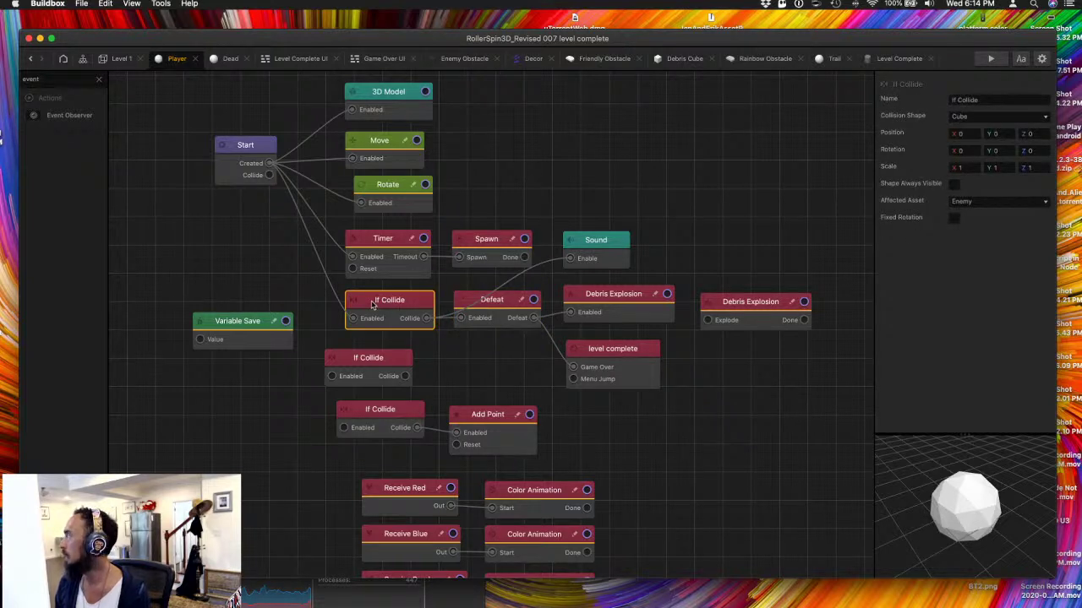
left_click(495, 315)
left_click_drag(589, 306, 590, 312)
left_click_drag(606, 356, 434, 325)
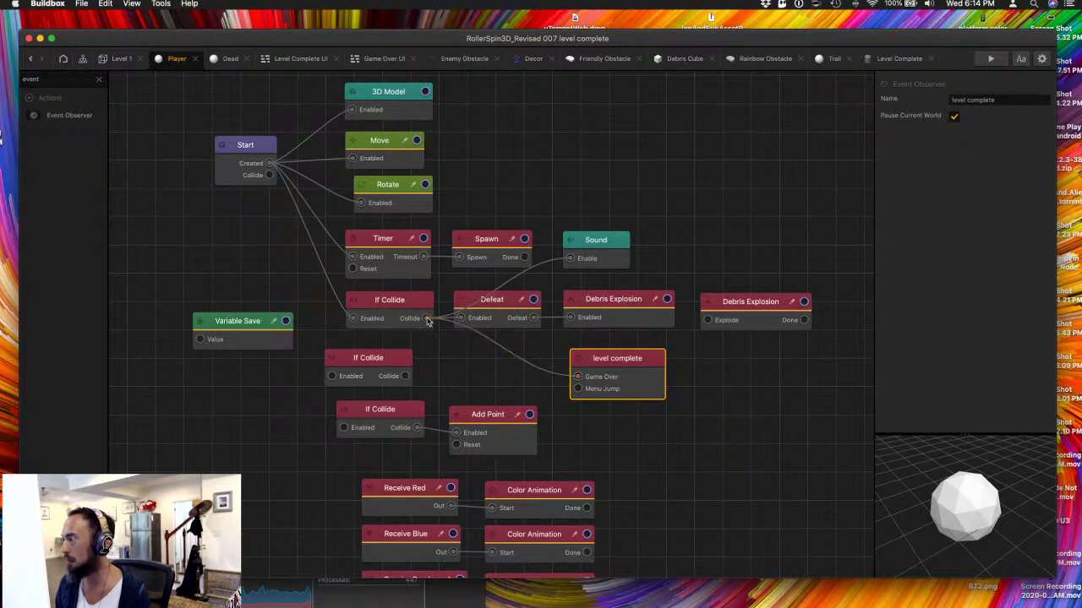
left_click_drag(593, 363, 587, 361)
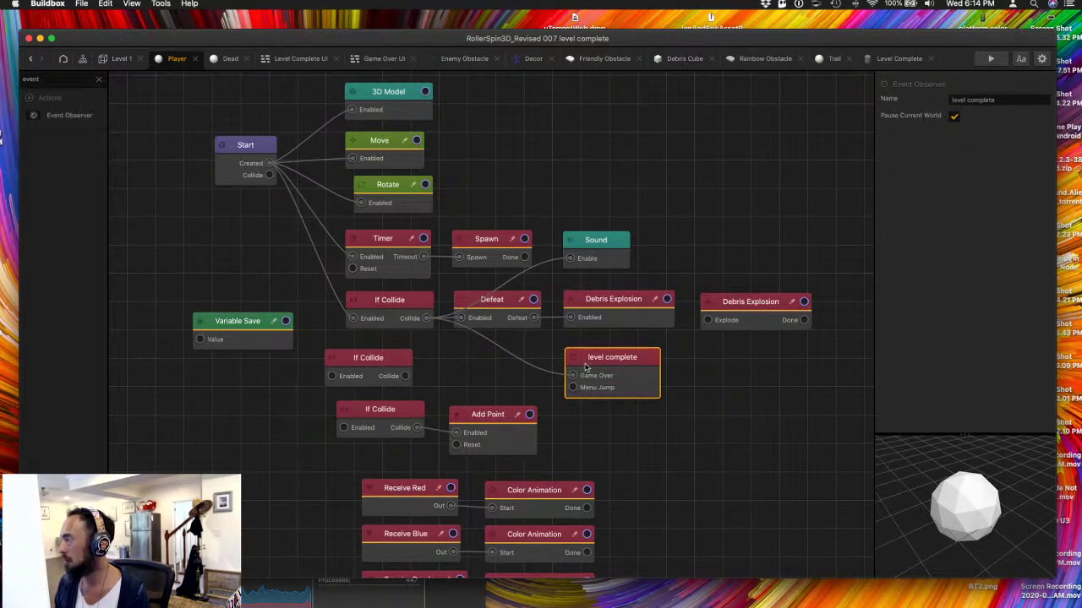
left_click(614, 424)
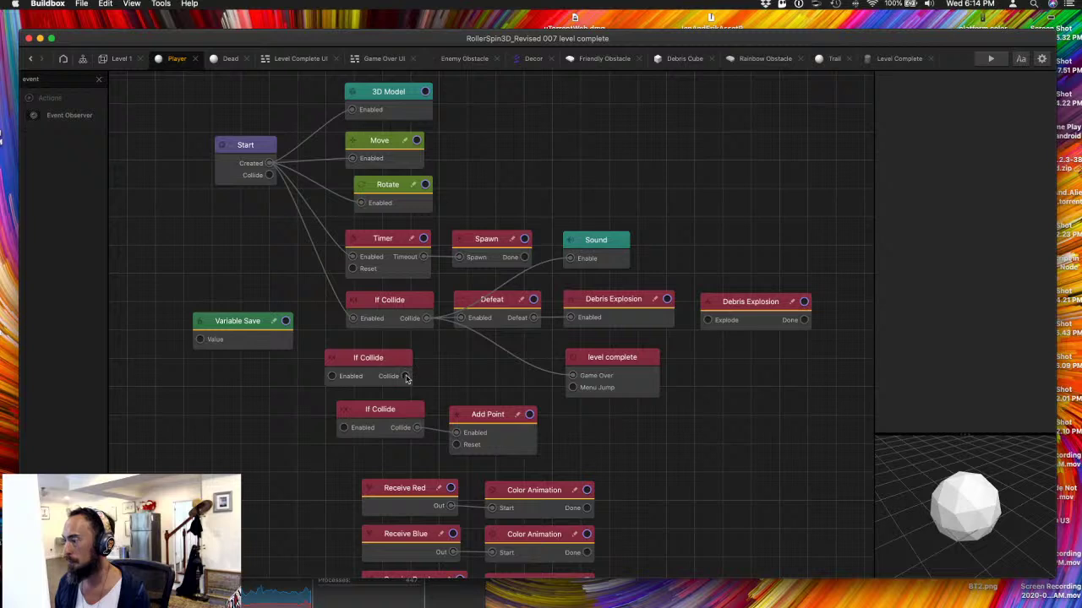
- Delete the Level 2 world from the scene map
left_click(83, 60)
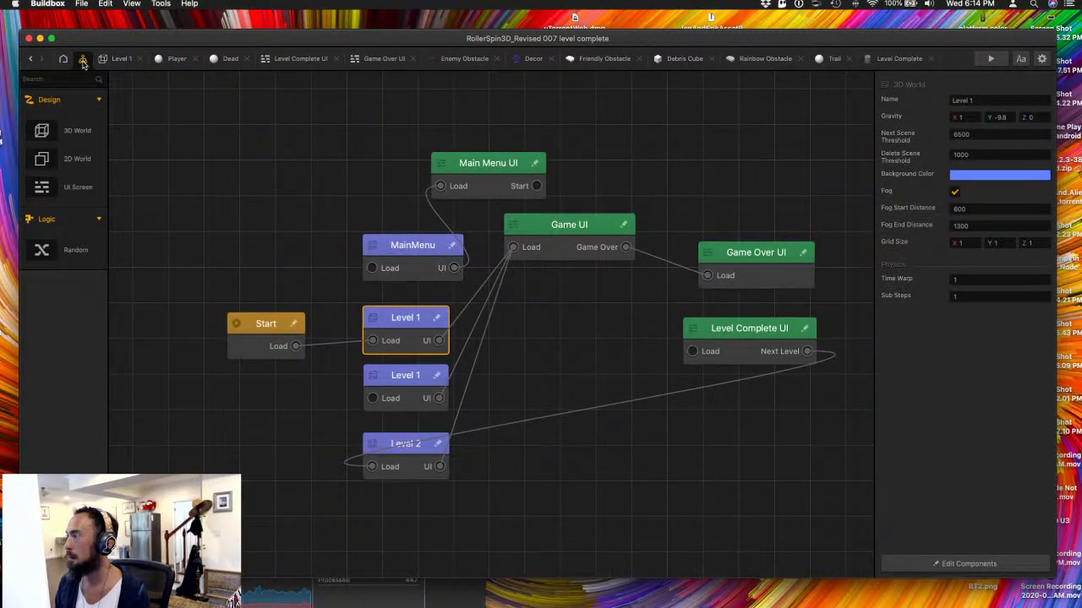
left_click(415, 462)
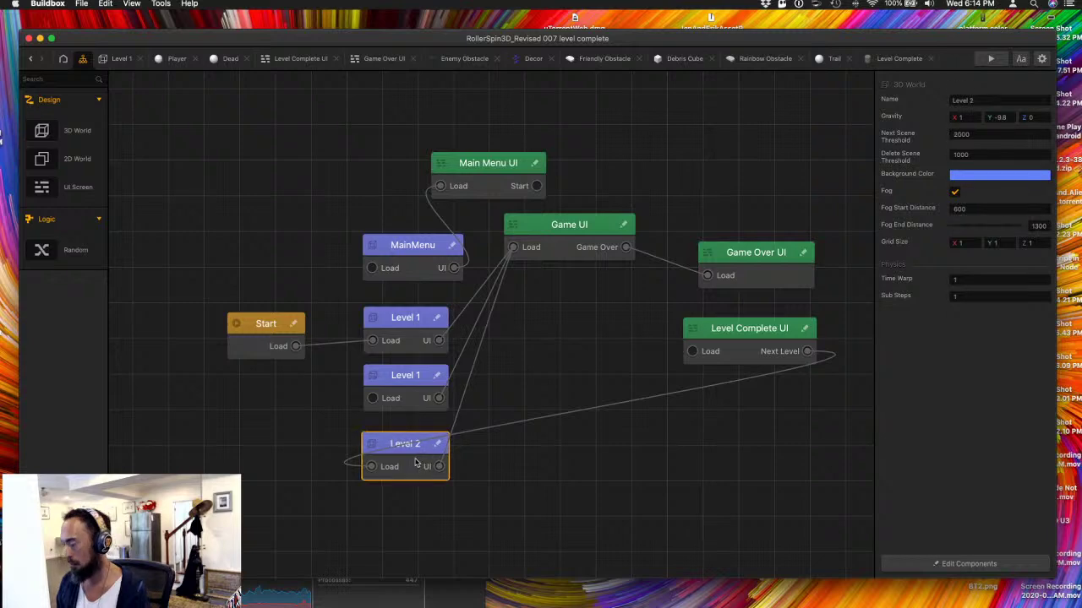
key("Delete")
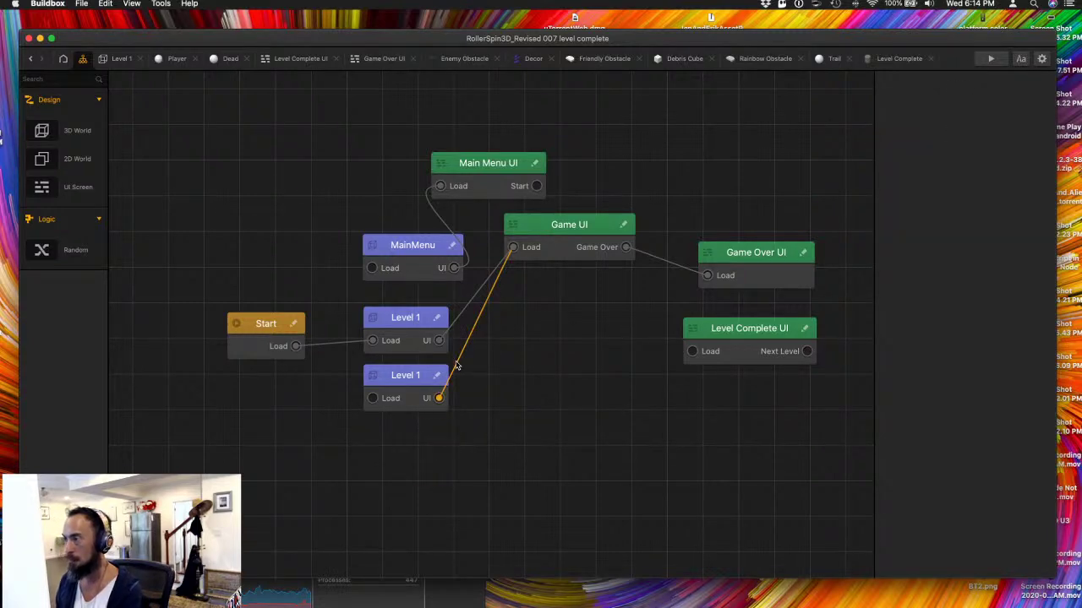
- Delete the duplicate Level 1 world from the scene map and undo the deletion
double_click(402, 321)
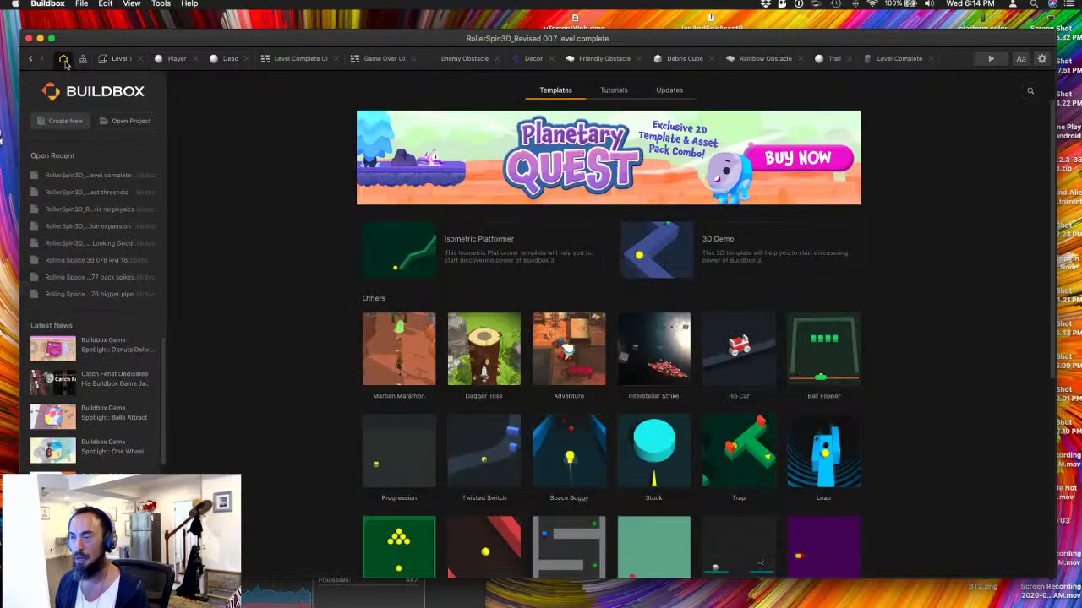
left_click(63, 58)
left_click(83, 58)
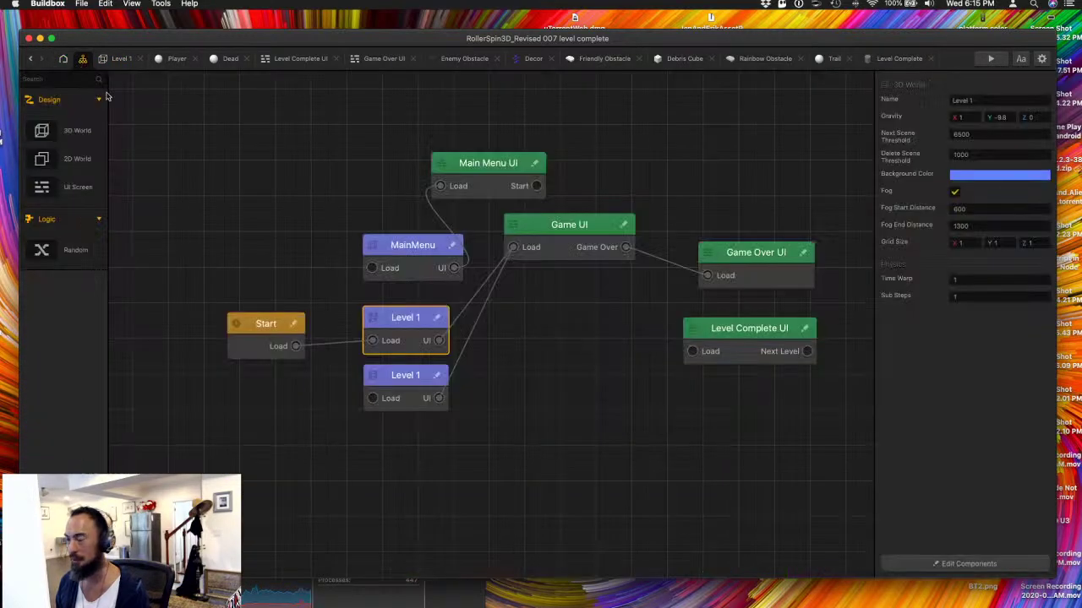
left_click(394, 385)
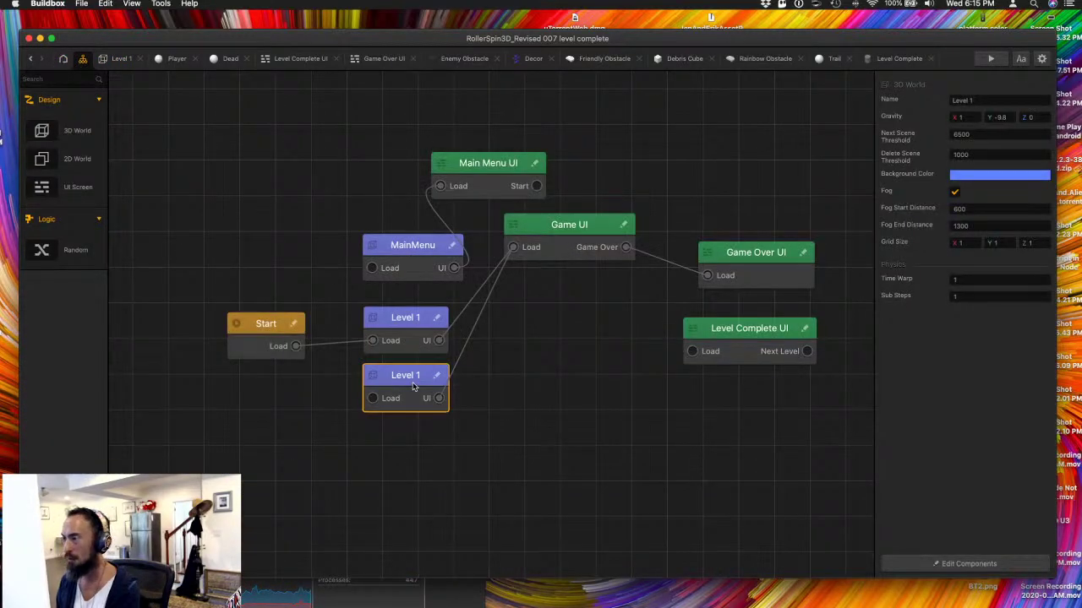
key("BackSpace")
left_click(400, 329)
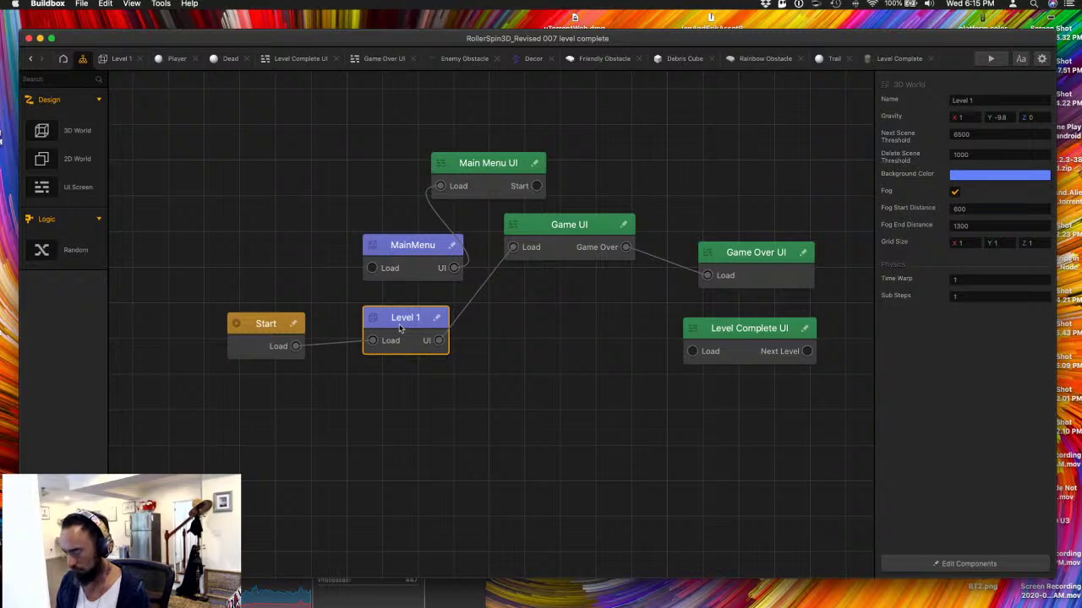
key("super+z")
- Open the Player's node map from the Level 1 world and connect the Level Complete If Collide's Enabled input to Start's Created output
left_click(404, 327)
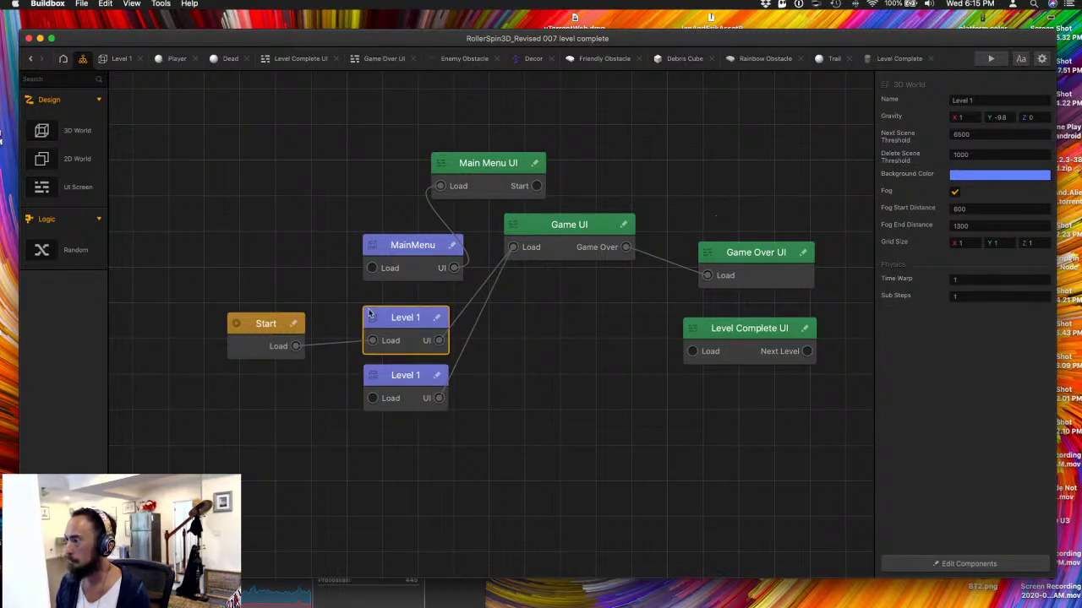
double_click(400, 329)
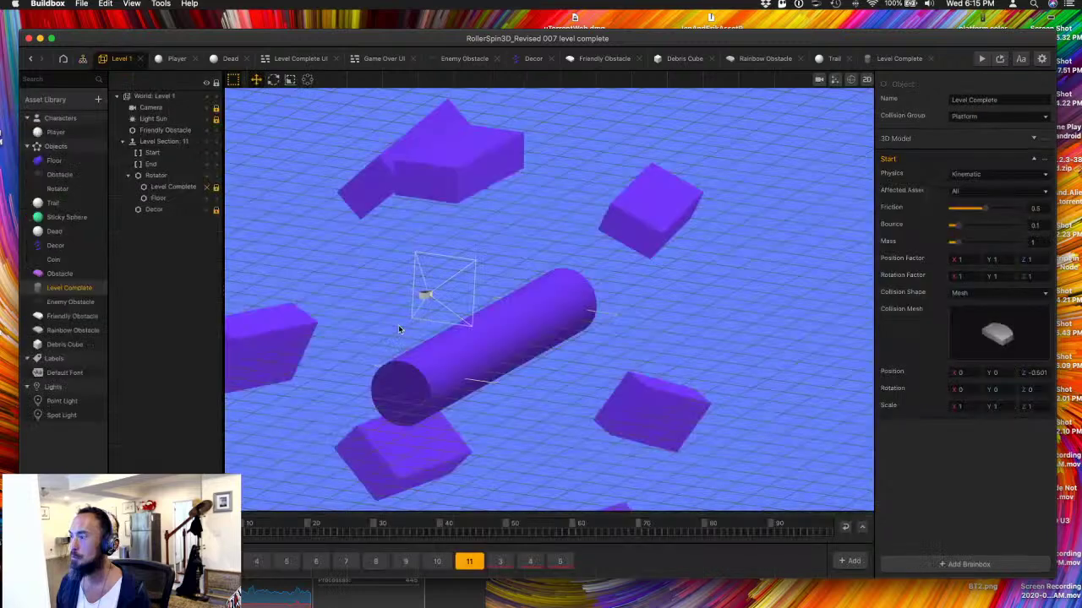
double_click(59, 133)
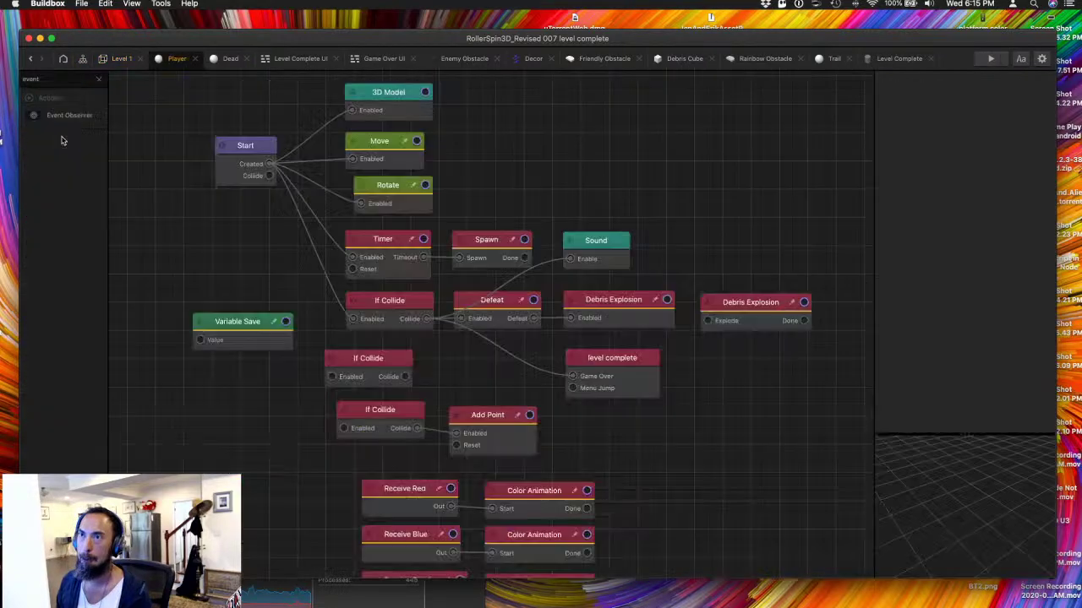
left_click(356, 364)
left_click_drag(332, 377, 269, 164)
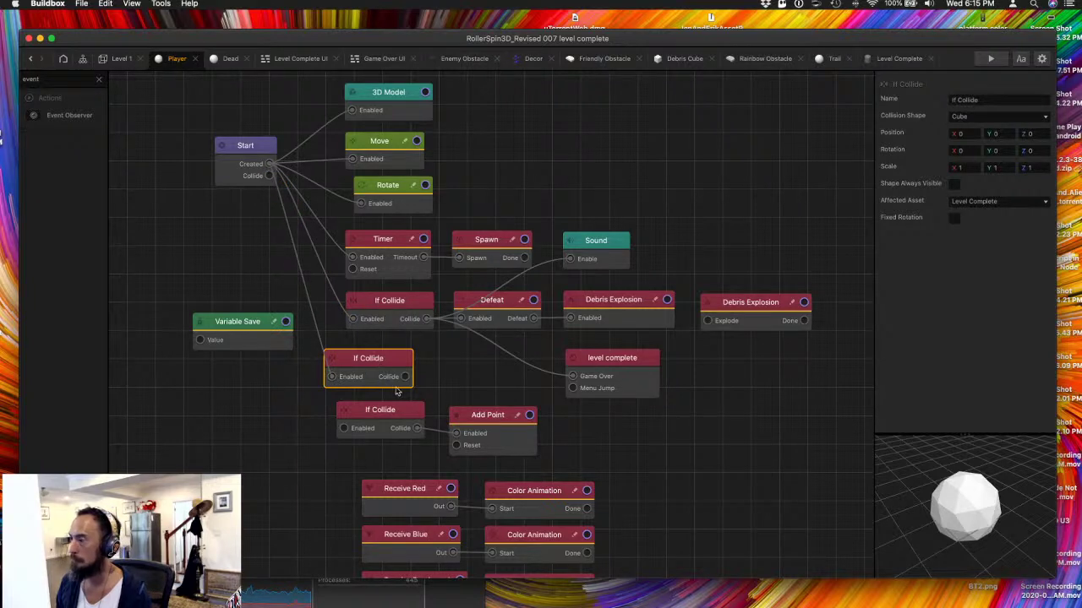
- Connect the Level Complete If Collide's Collide output to the observer's Menu Jump input and align the node beneath the enemy If Collide
left_click_drag(406, 377, 572, 389)
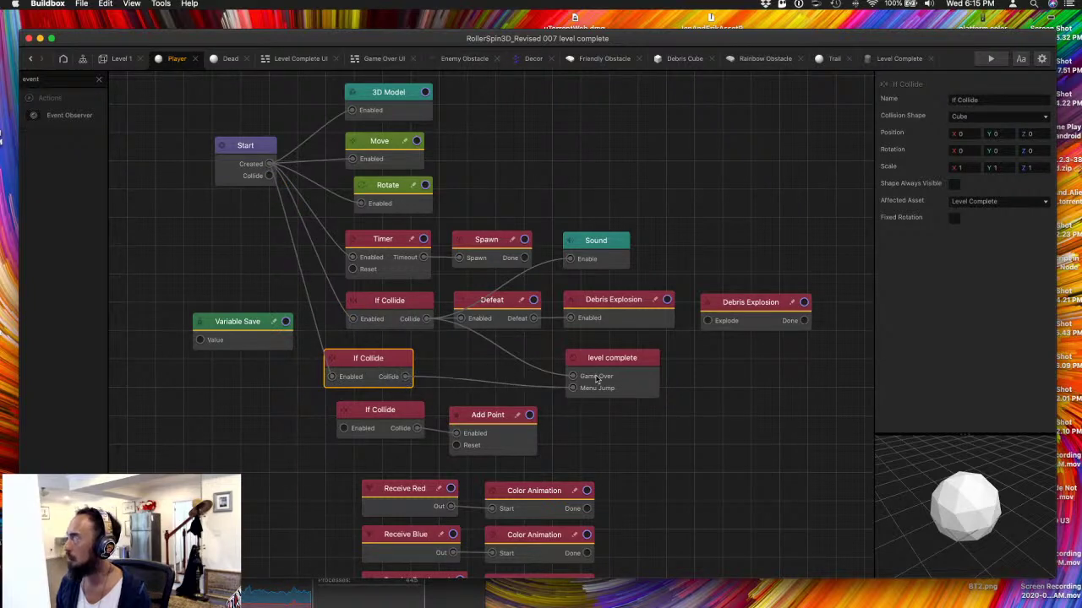
left_click(597, 379)
left_click_drag(381, 359, 402, 352)
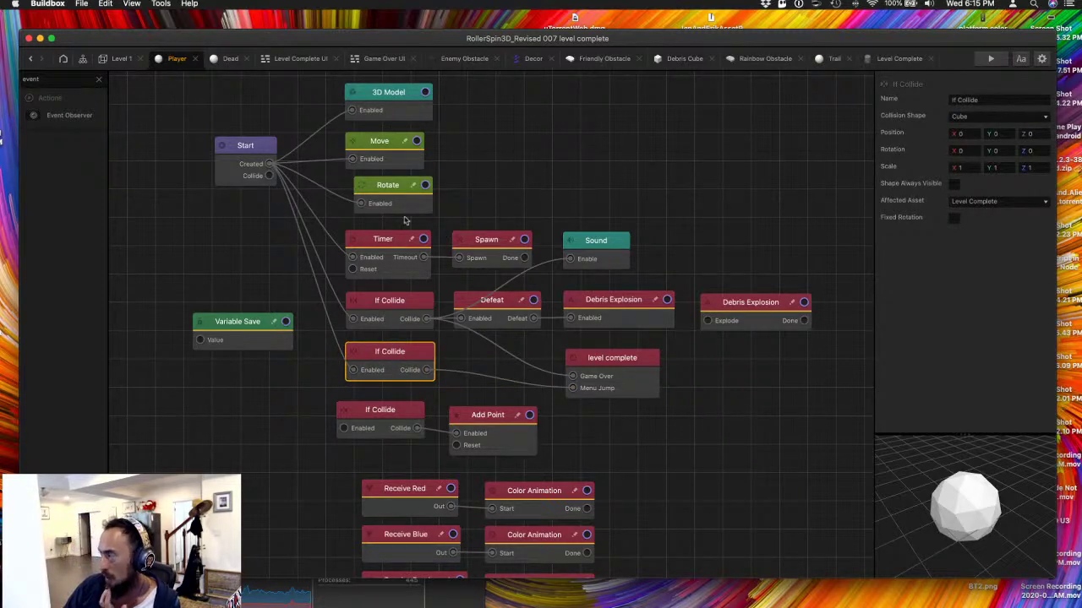
- Return to the scene map and move the duplicate Level 1 world further below the original
left_click(113, 60)
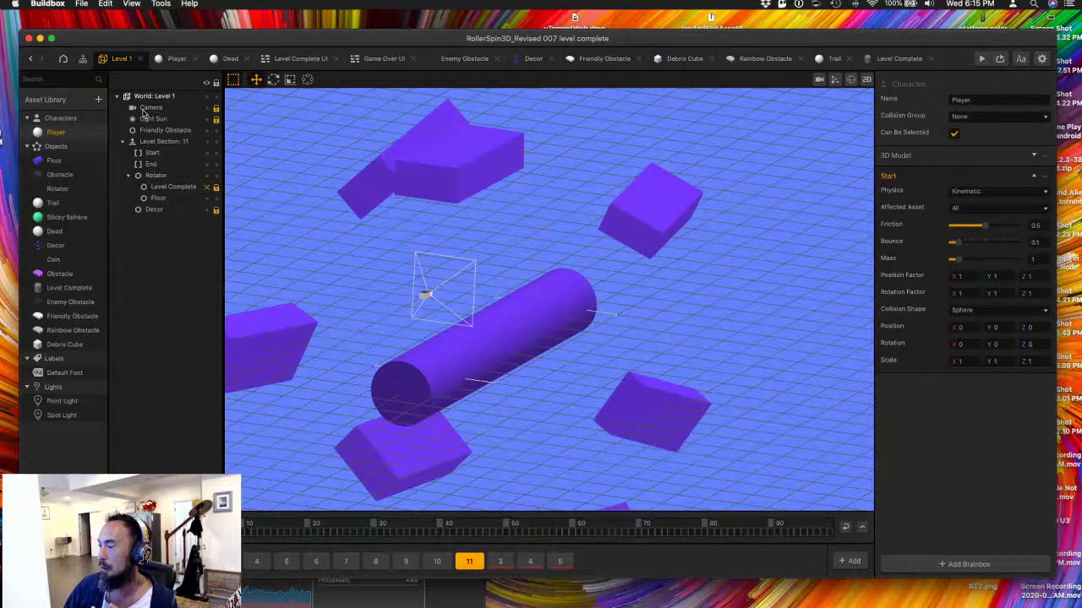
left_click(81, 4)
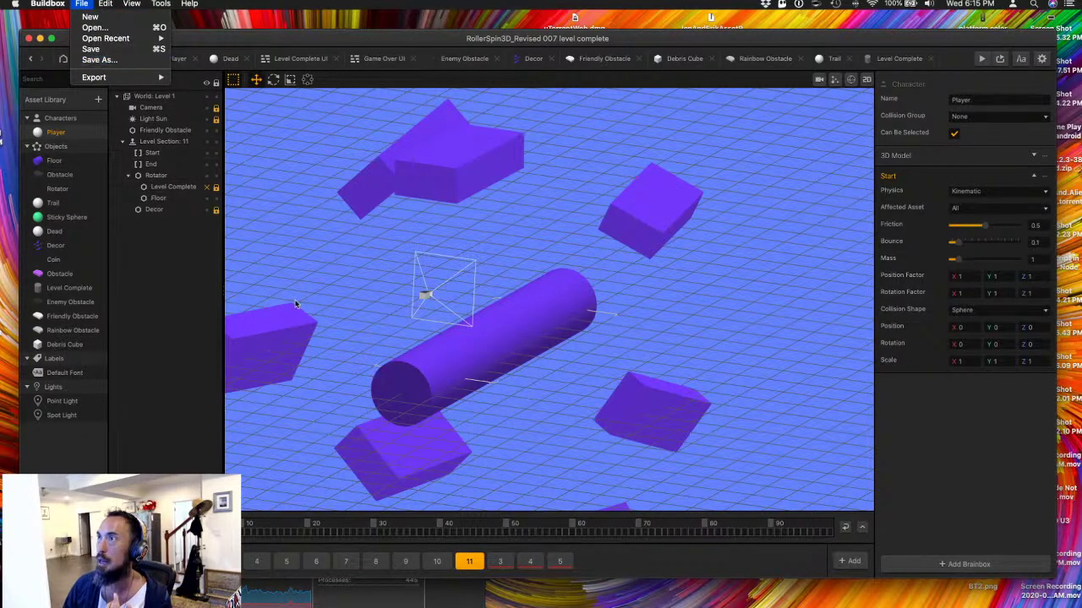
key("Escape")
left_click(81, 58)
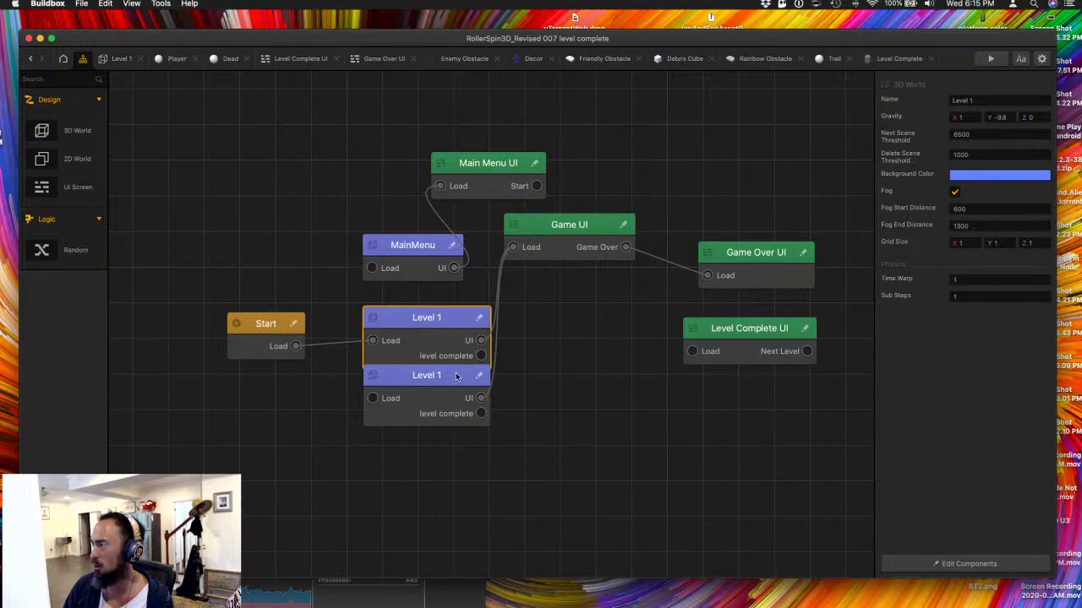
left_click_drag(456, 376, 459, 413)
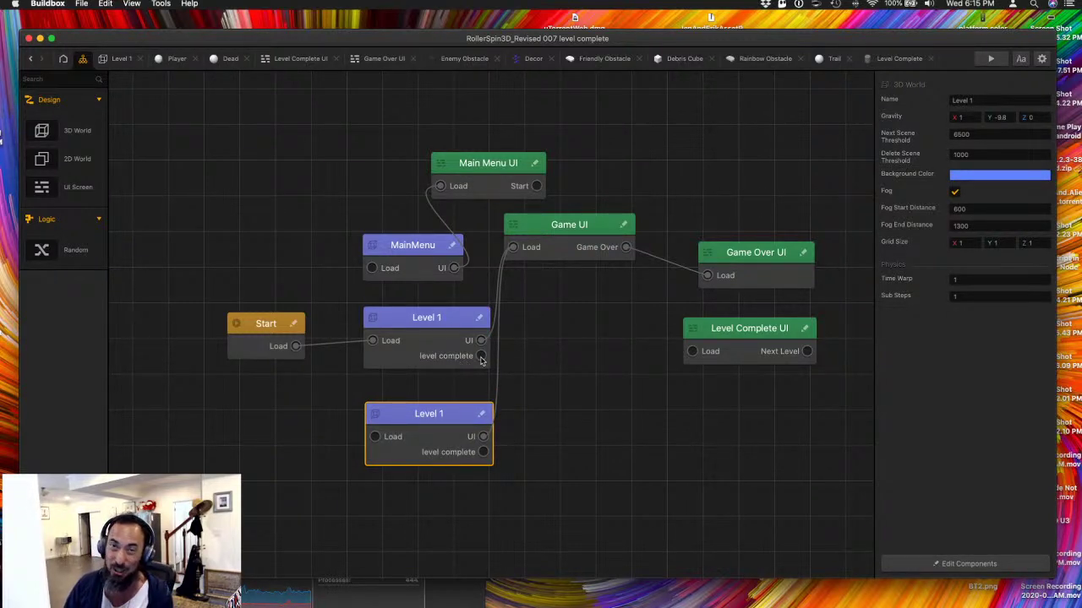
- Save the project as a new file named RollerSpin3D_Revised 008 level complete new
left_click(81, 5)
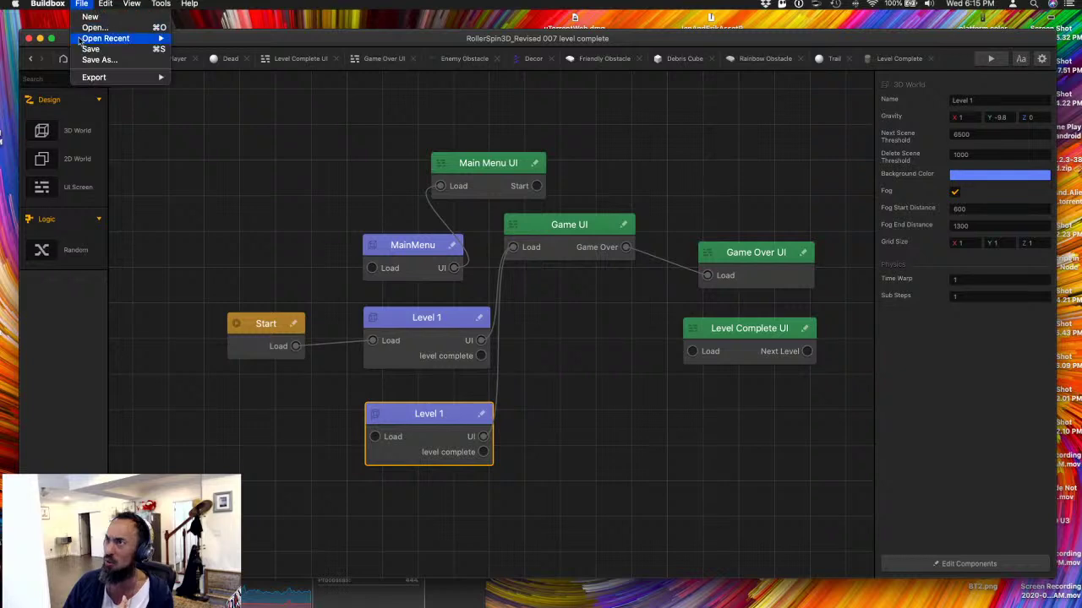
left_click(180, 96)
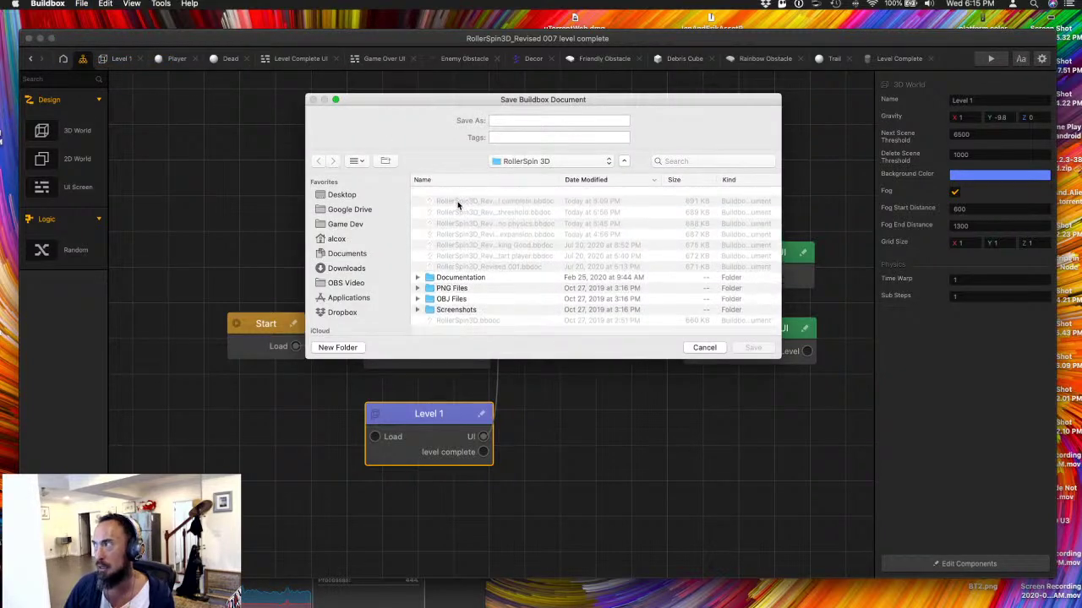
left_click_drag(579, 122, 718, 126)
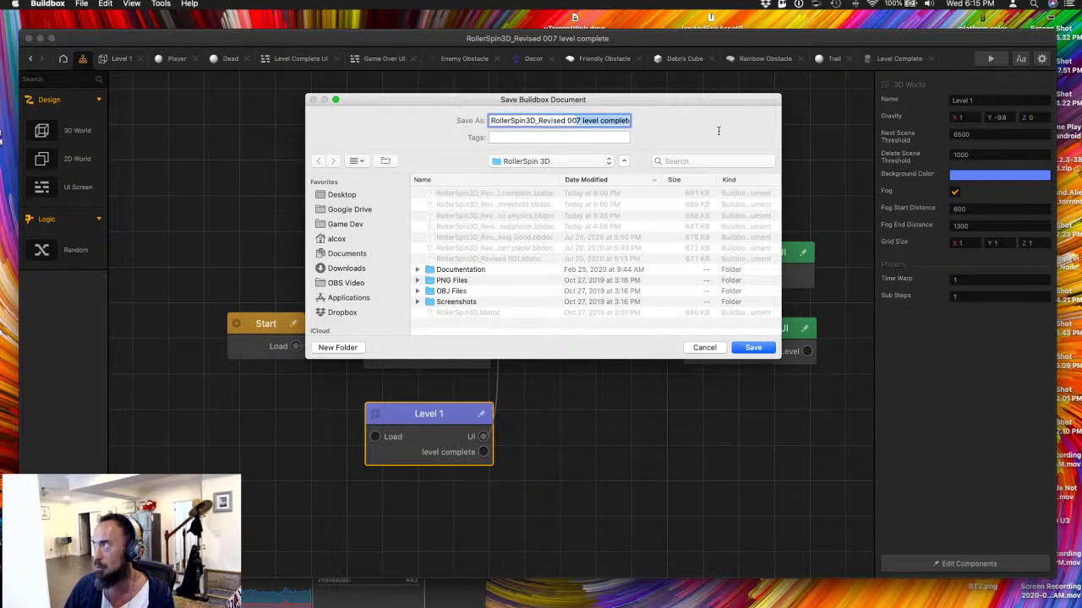
type("008")
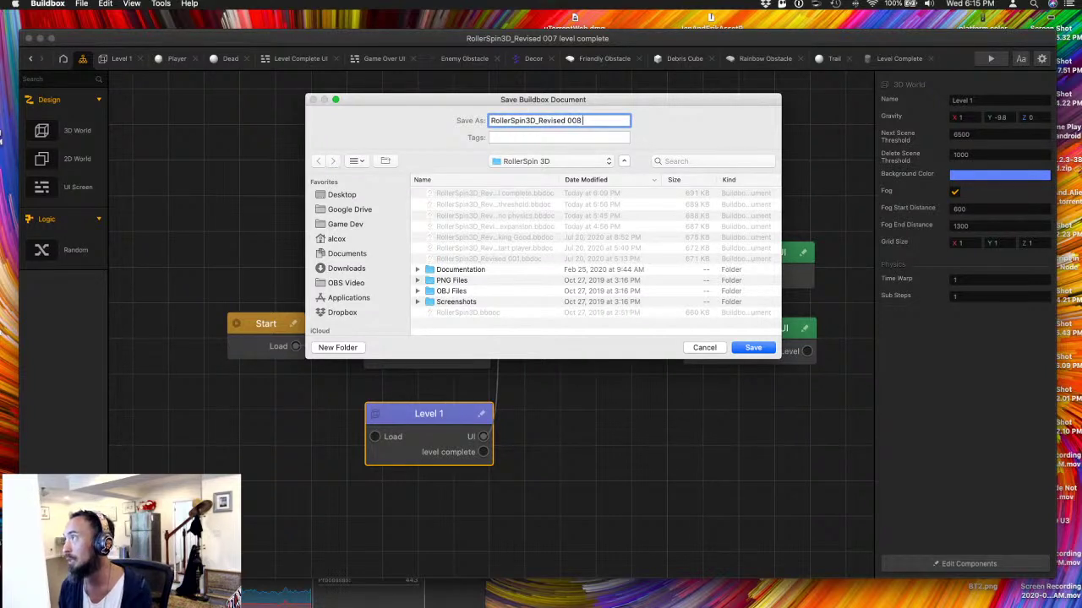
type(" level complete ")
type("mac")
key("Return")
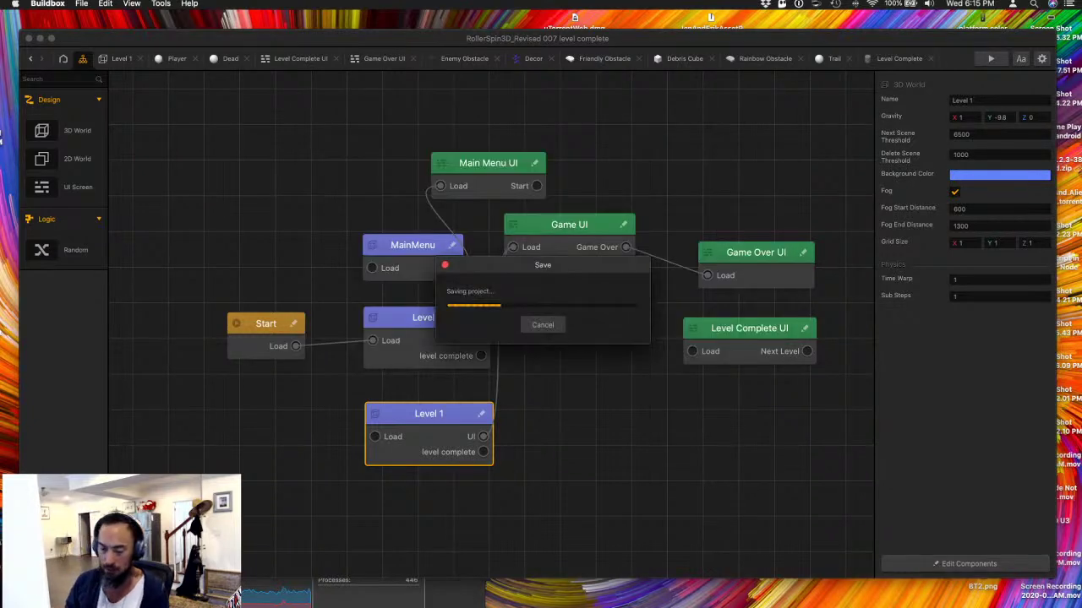
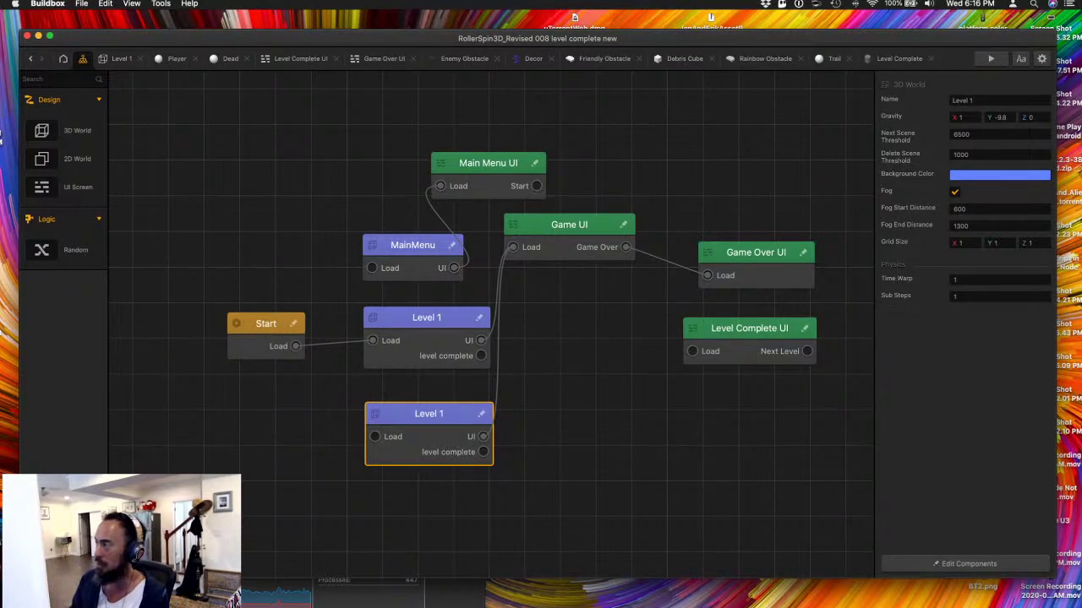
- Wire Level 1's level complete output through Level Complete UI's Next Level to the duplicate Level 1's Load input, and preview the game
left_click_drag(481, 355, 692, 354)
left_click_drag(805, 351, 375, 438)
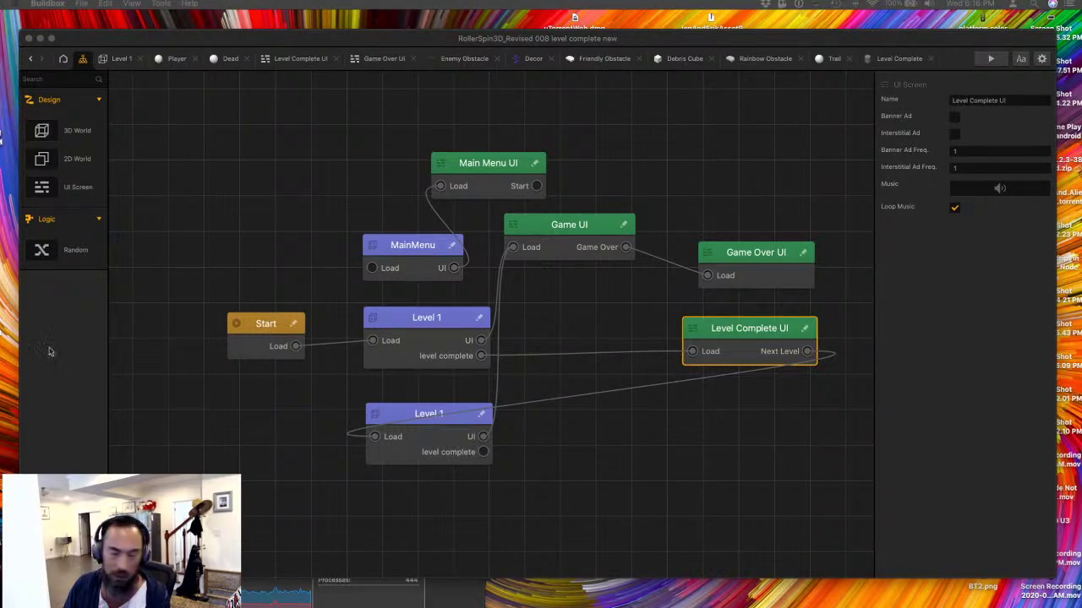
left_click(987, 59)
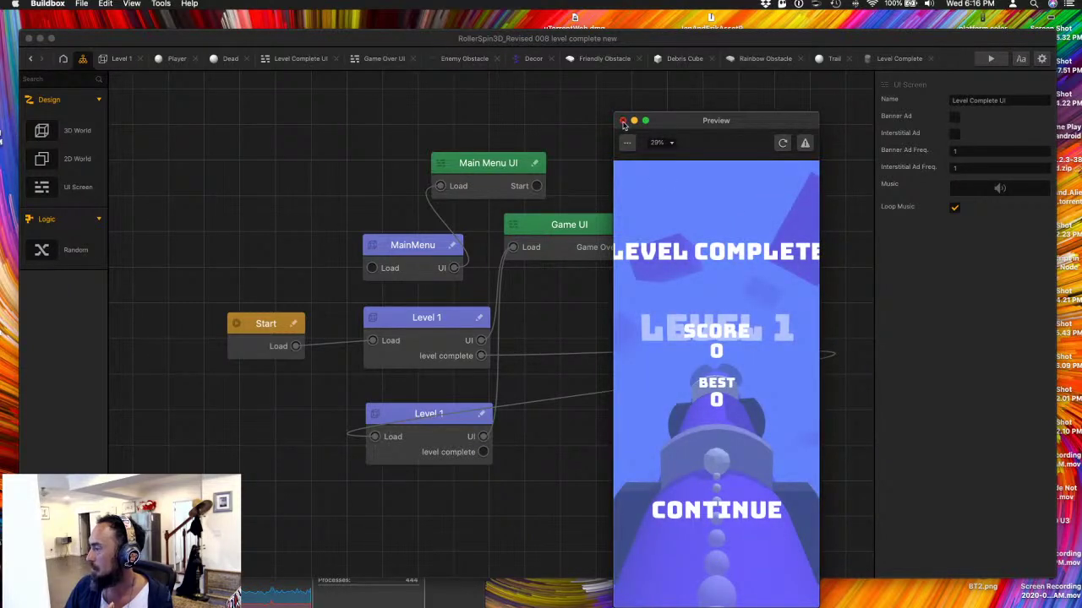
left_click(622, 121)
- Open section 11 of the Level 1 world and unhide the Level Complete disc under its Rotator
double_click(448, 347)
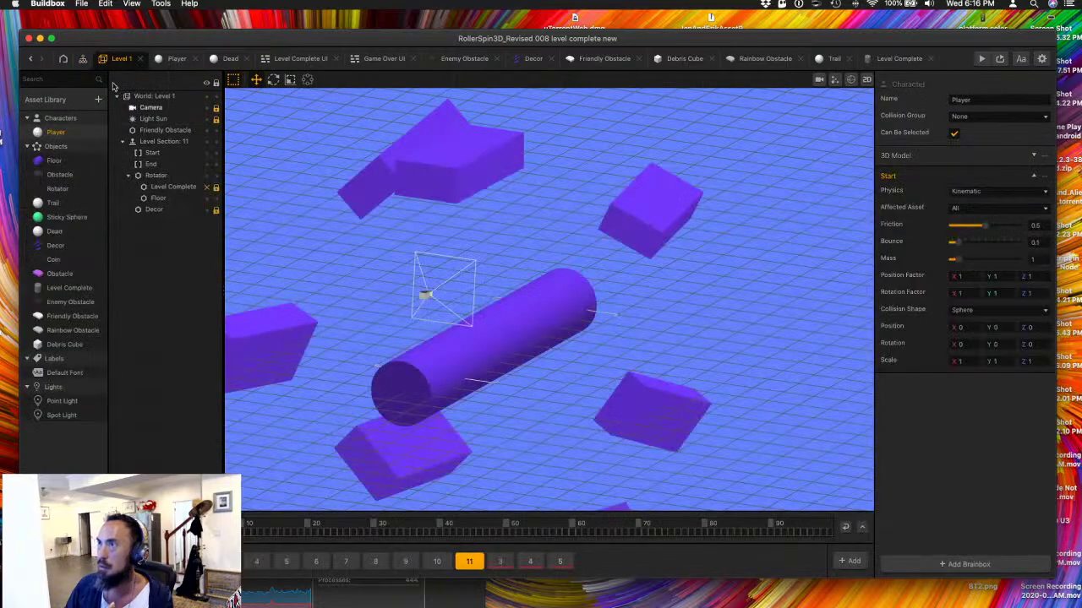
left_click(172, 59)
left_click(118, 59)
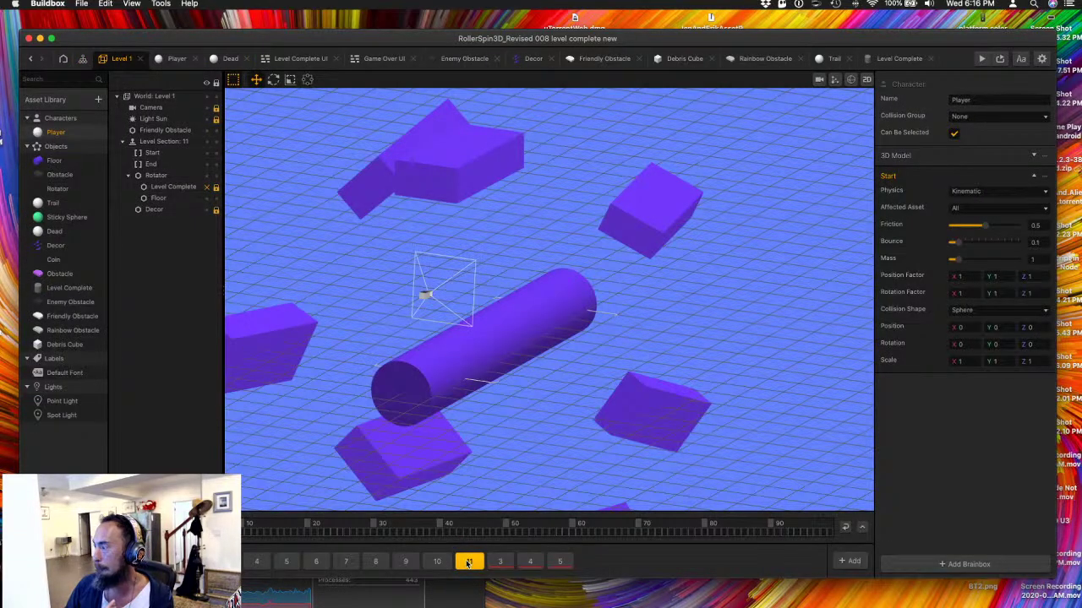
left_click(468, 562)
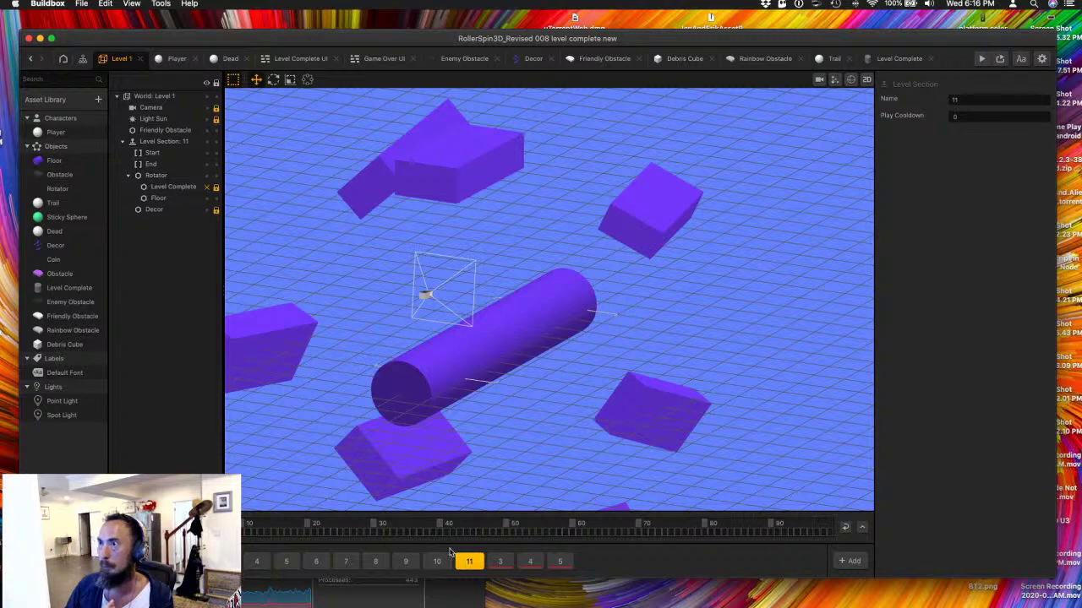
left_click(186, 189)
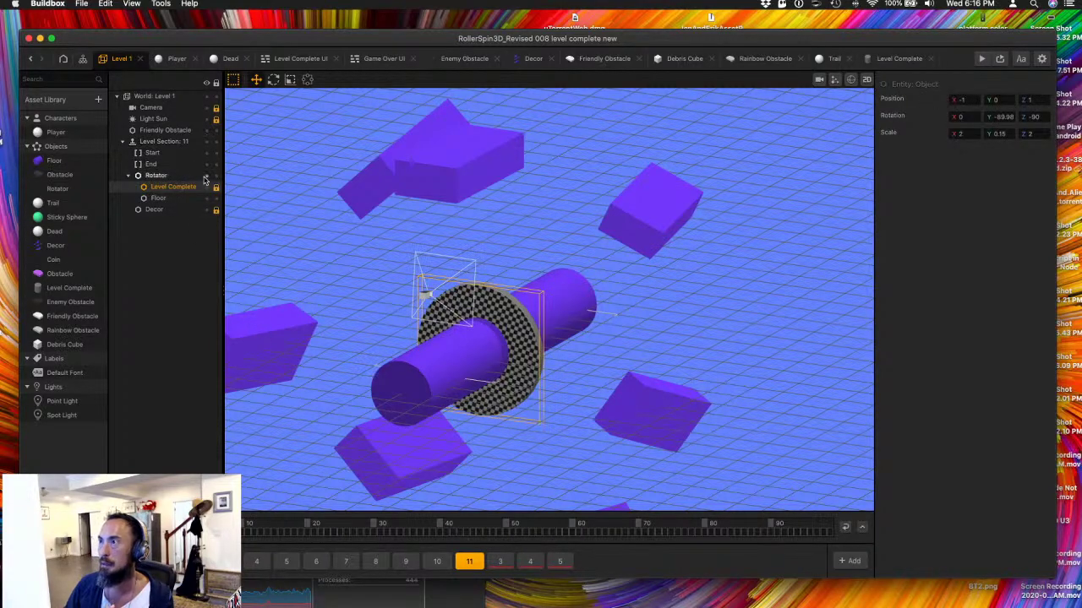
left_click(458, 288)
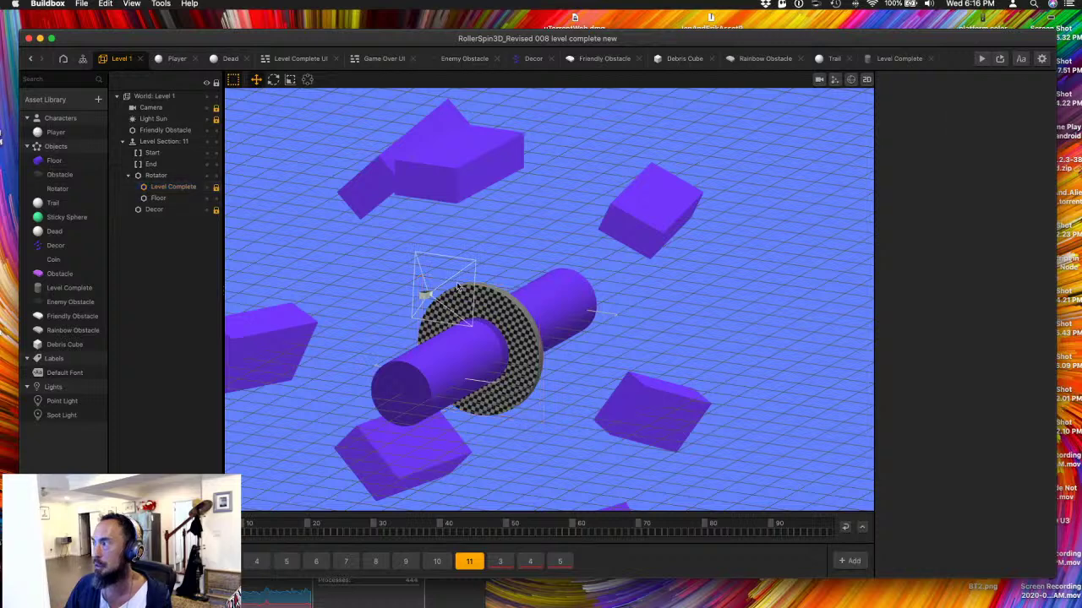
- Raise section 11's Floor cylinder to Y position 3 and undo the move
left_click(504, 319)
left_click_drag(483, 295, 459, 194)
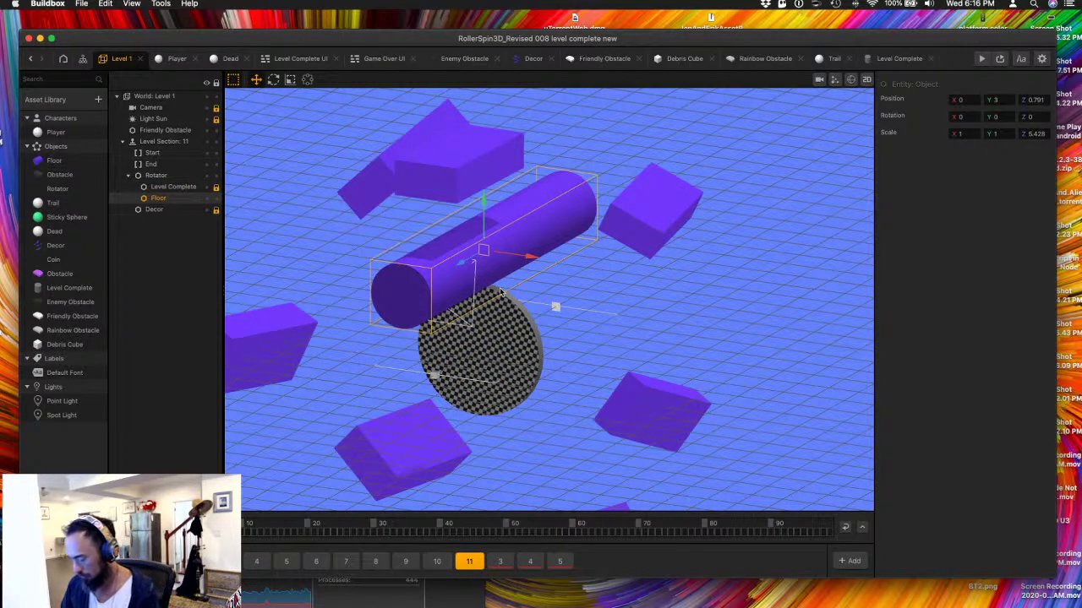
key("super+z")
key("super+z")
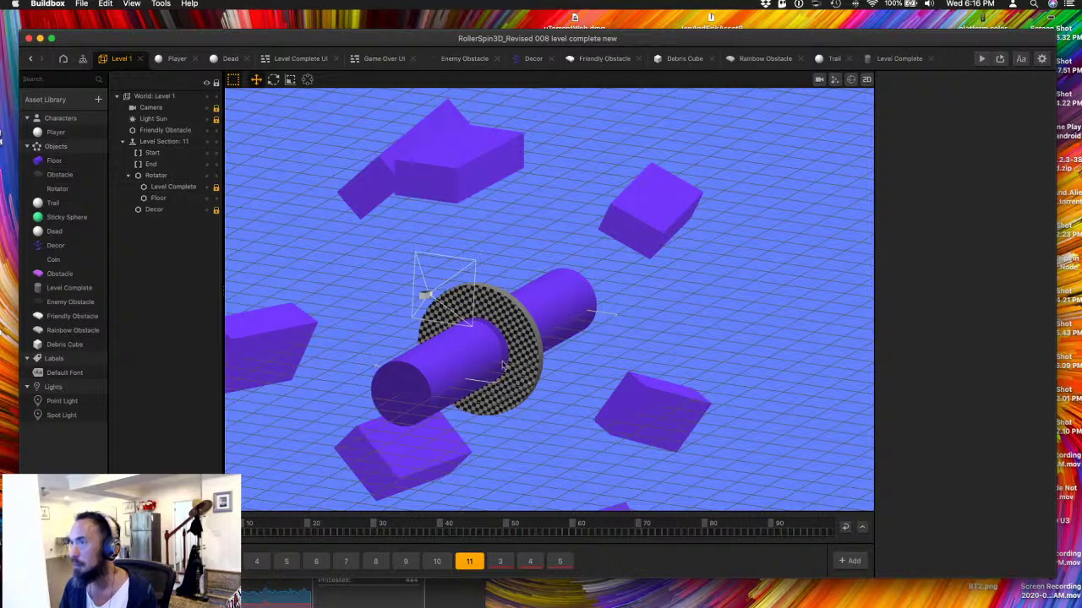
- Unlock the Level Complete disc in section 11 and set its X and Z scale to 1
left_click(174, 187)
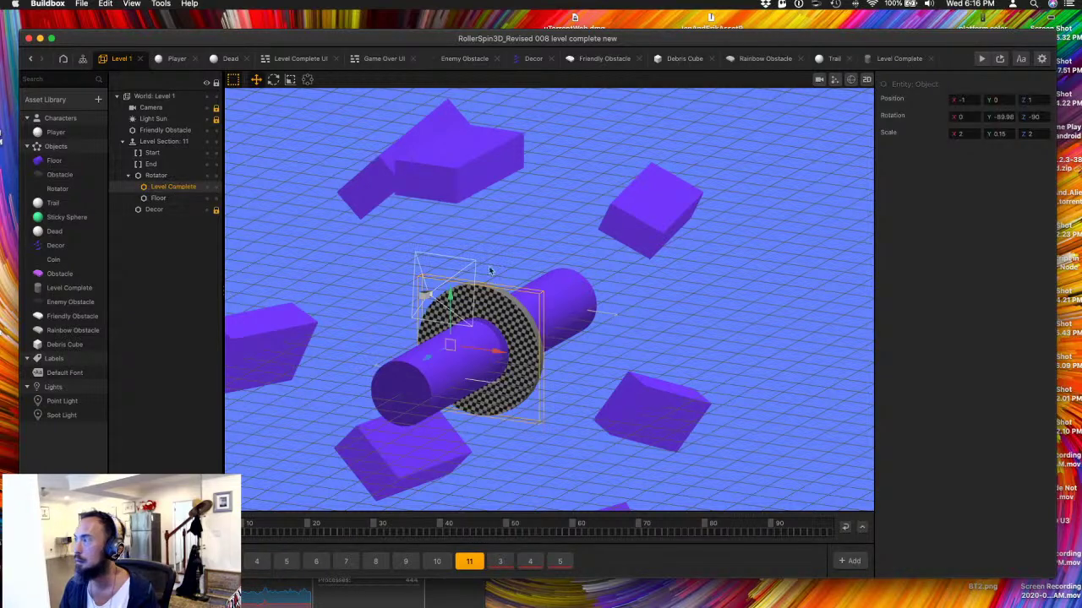
left_click(960, 134)
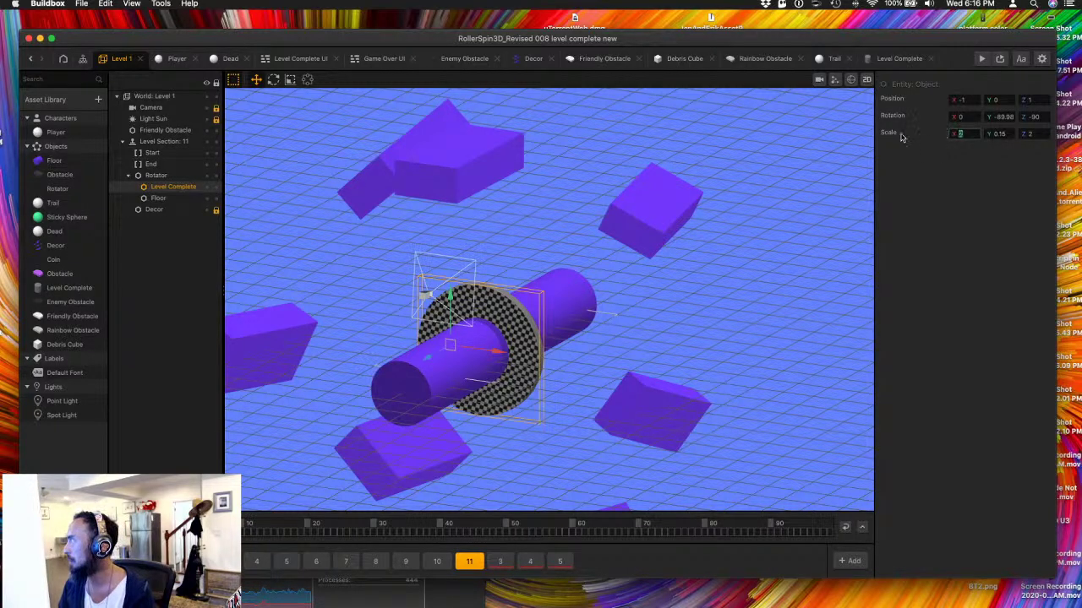
type("1")
key("Tab")
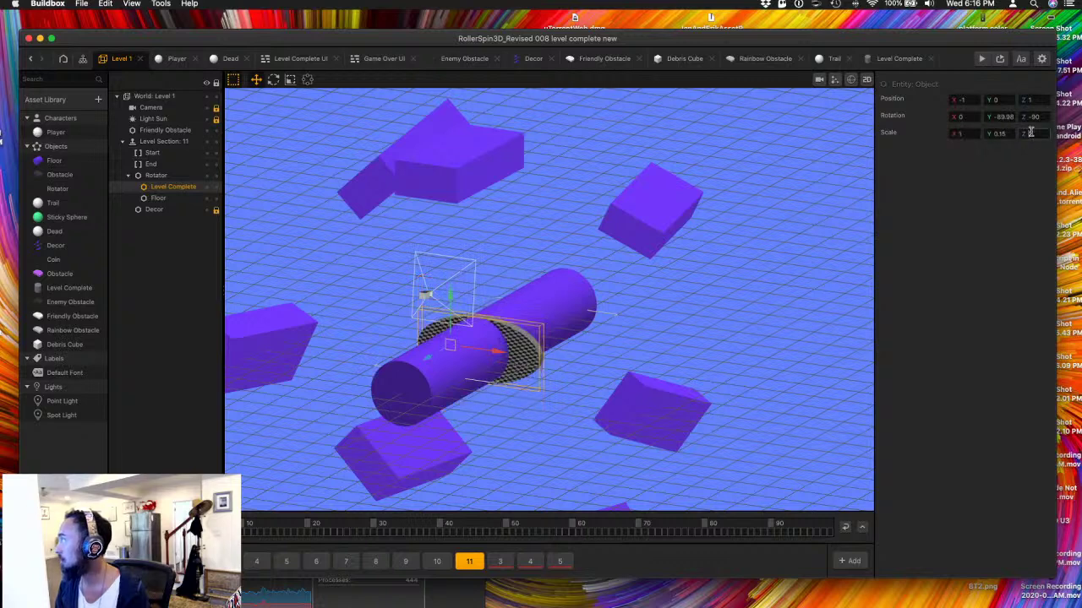
type("1")
key("Tab")
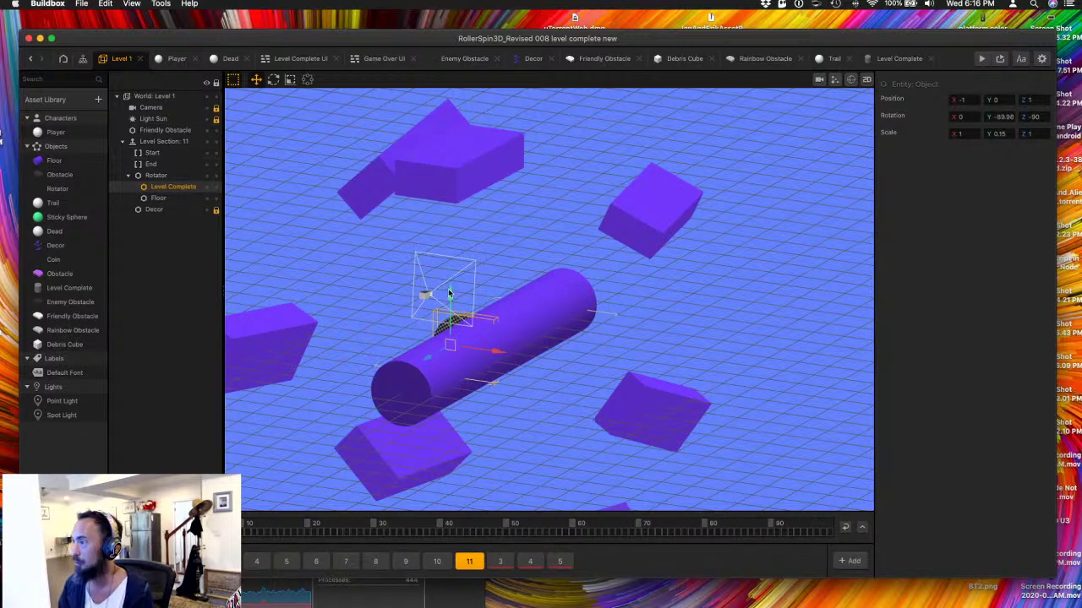
- Raise the Level Complete disc to Y position 4, and undo the move and the scale changes
left_click_drag(452, 297, 454, 236)
left_click_drag(452, 188, 456, 174)
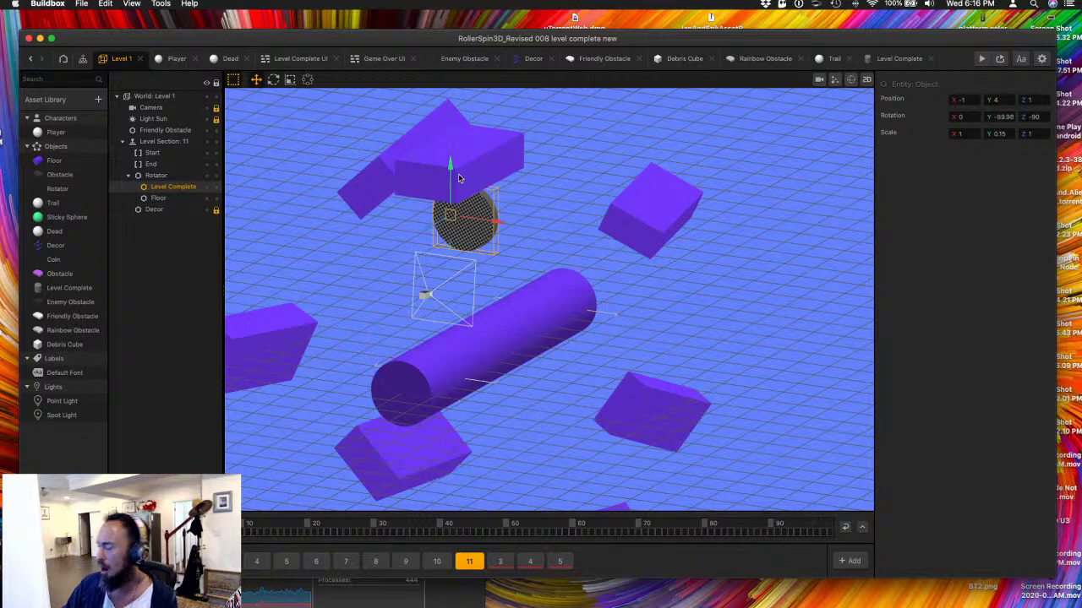
key("super+z")
key("super+z")
key("super+z")
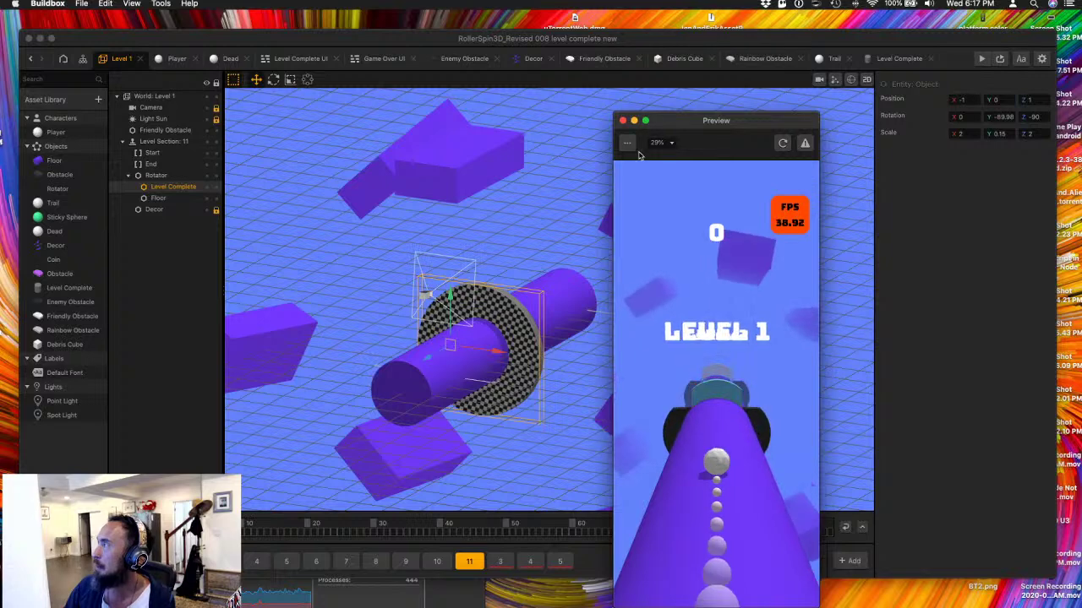
- Show the collision shapes in the running preview, choose Continue on the Level Complete screen, and close the preview
left_click(628, 142)
left_click(628, 142)
left_click(652, 161)
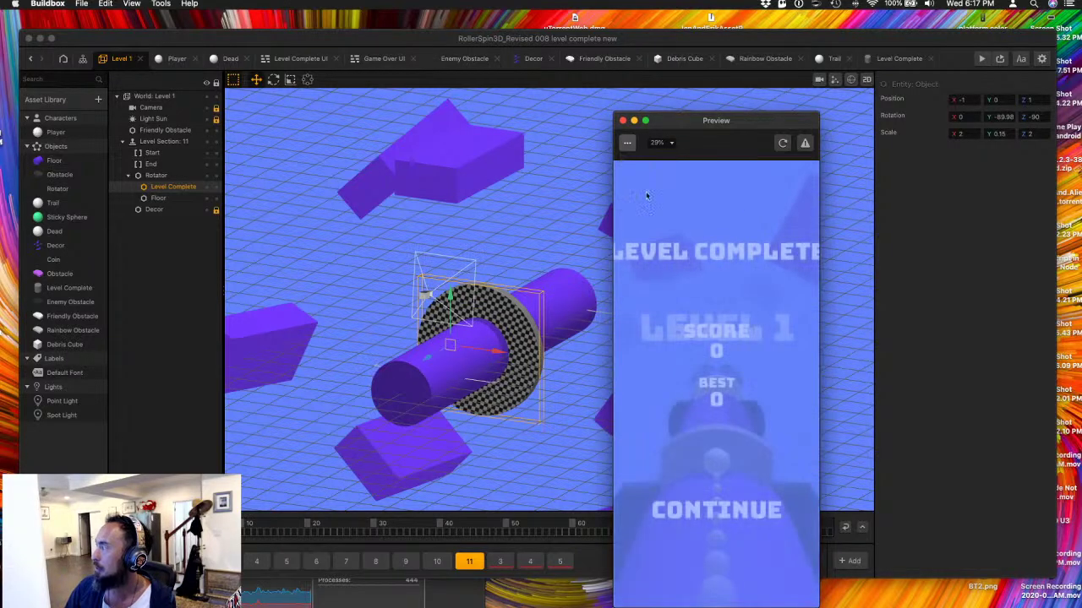
left_click(685, 508)
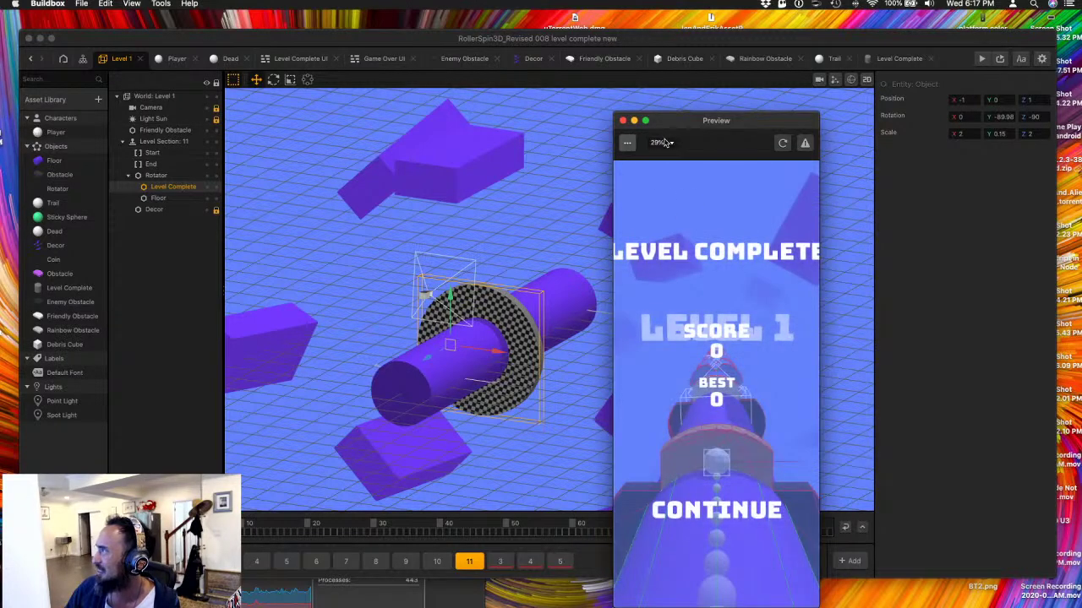
left_click(623, 121)
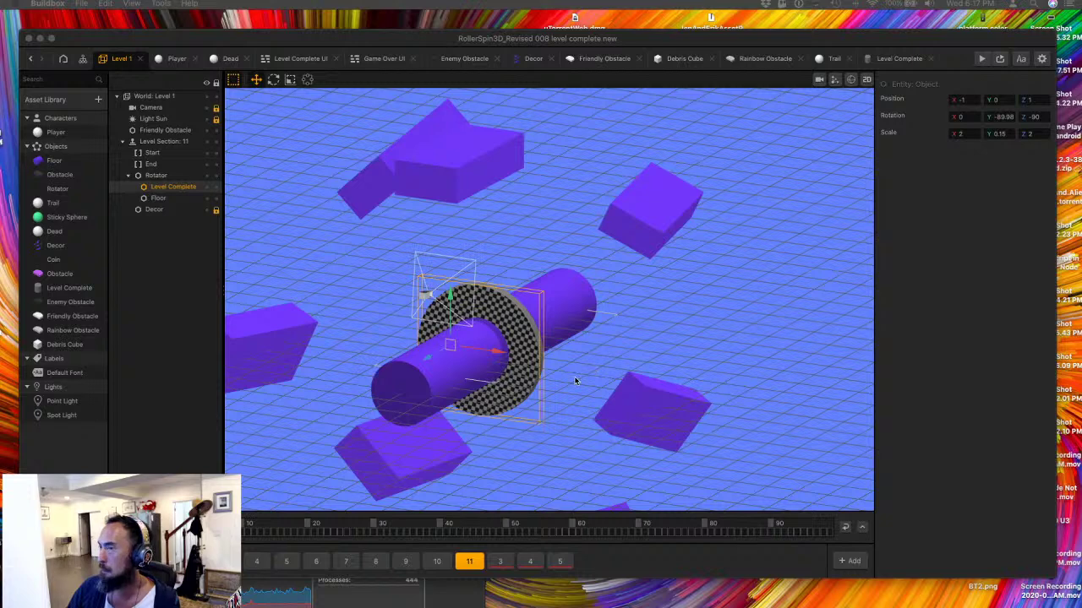
- Detach and delete the Player's If Collide node that targets Level Complete, and close the Level Complete UI editor
left_click(171, 59)
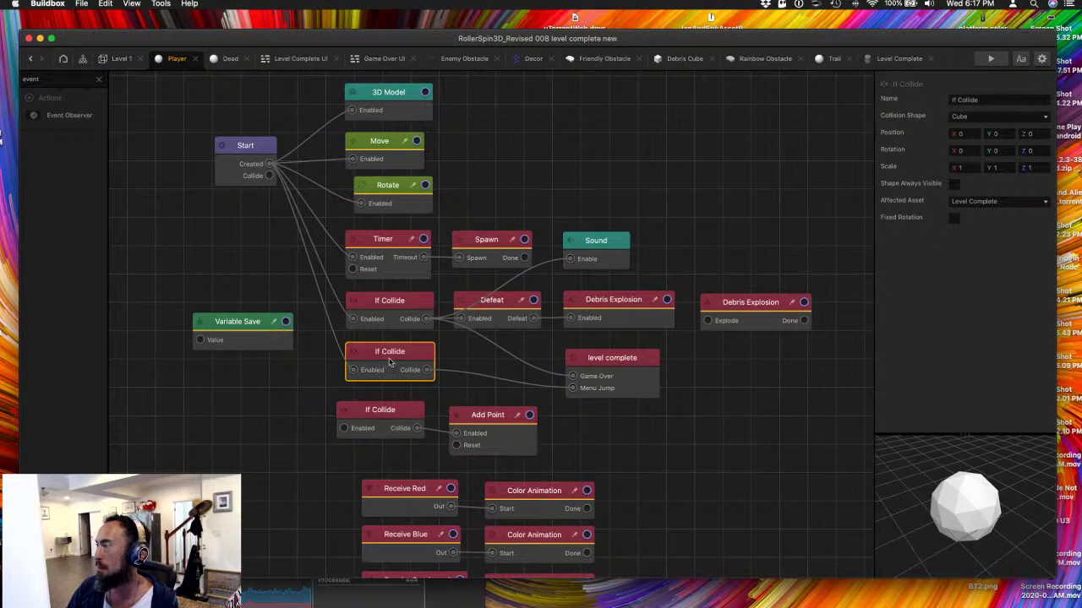
left_click(221, 160)
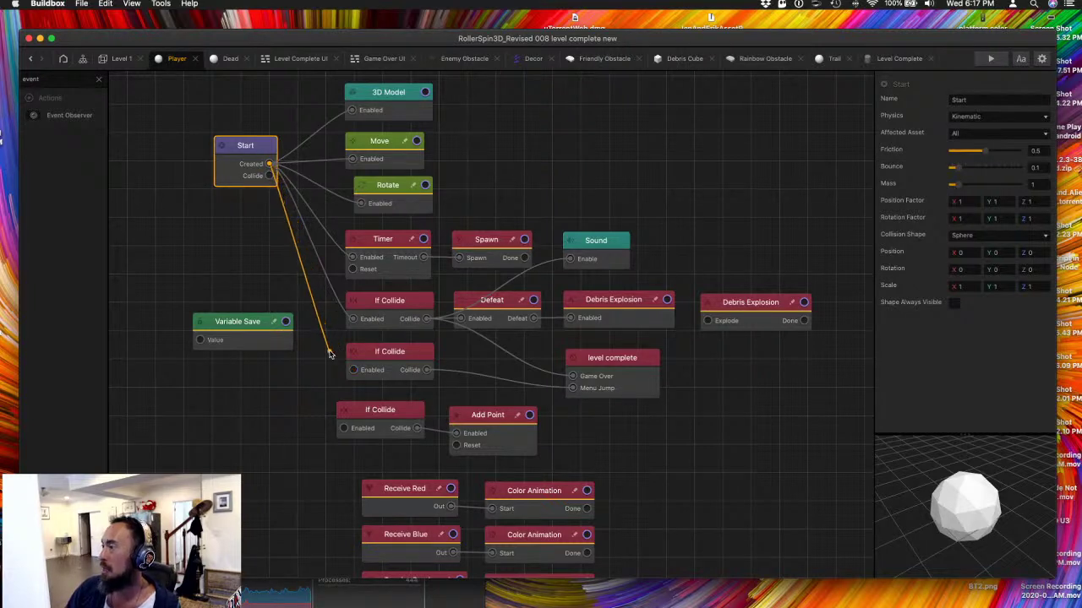
left_click(379, 359)
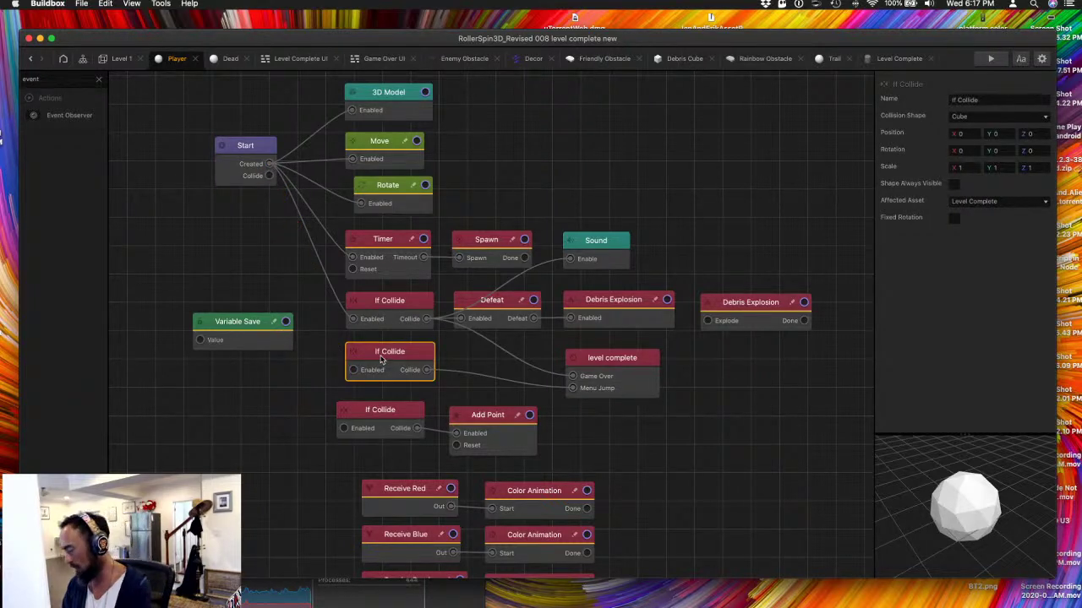
key("BackSpace")
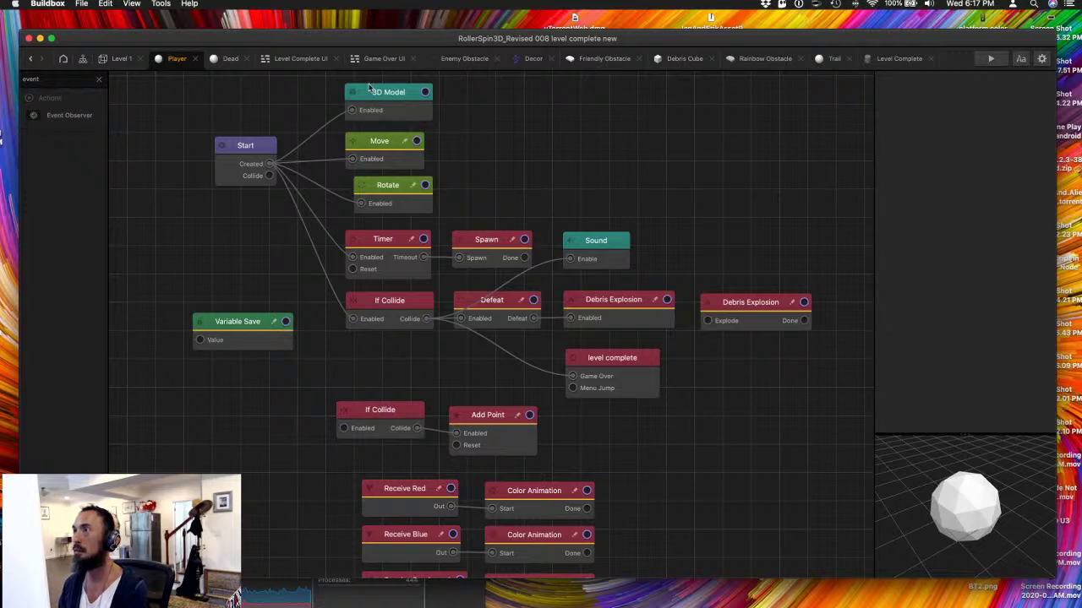
left_click(296, 59)
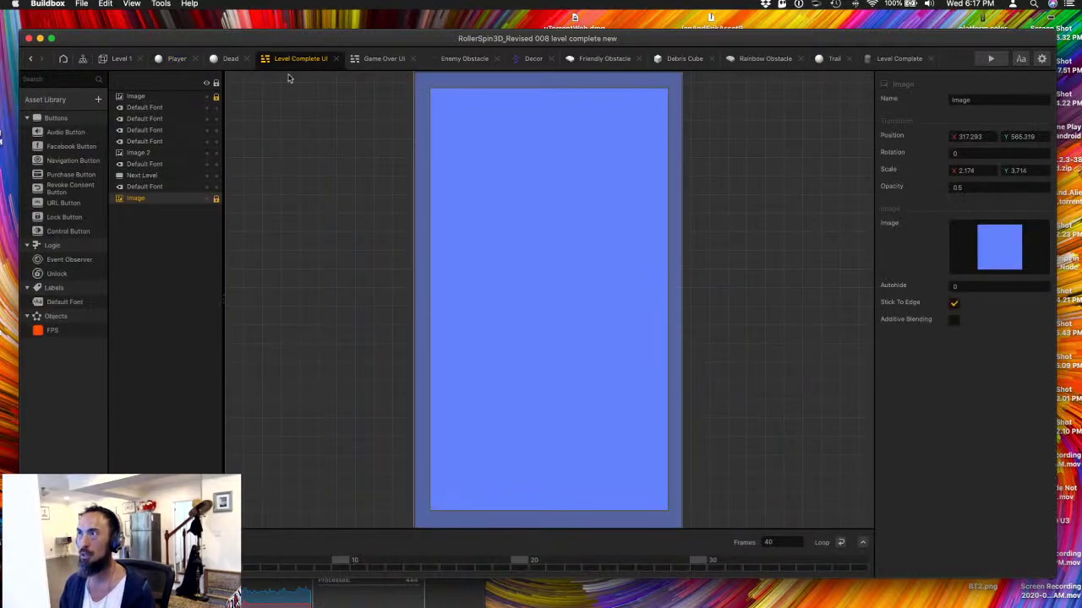
left_click(336, 59)
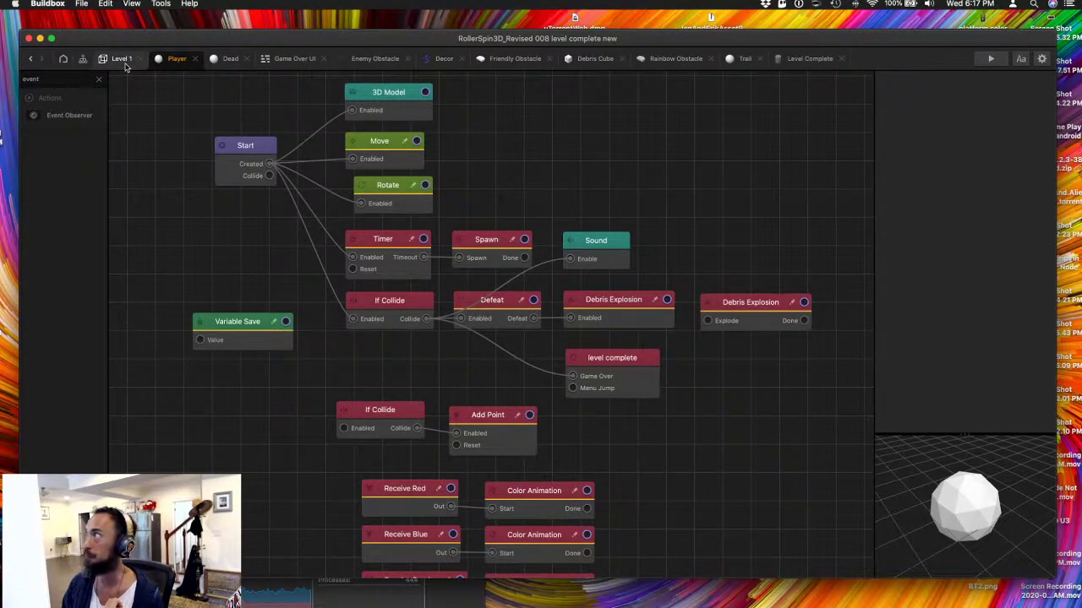
- In the Level Complete asset, set If Collide's affected asset to Player and add an Event Observer node beside it
left_click(794, 59)
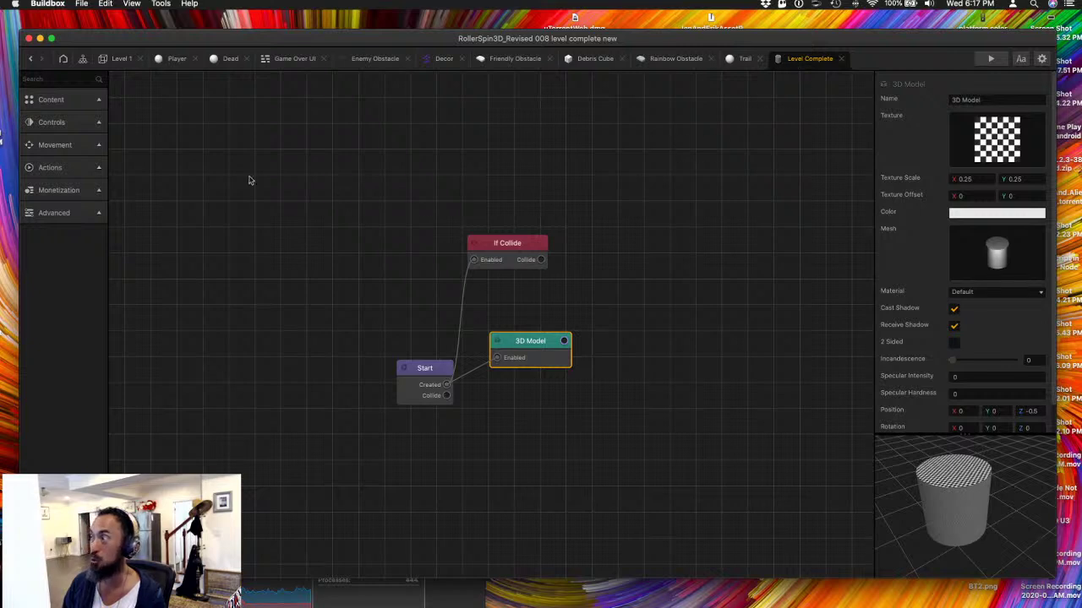
left_click(509, 248)
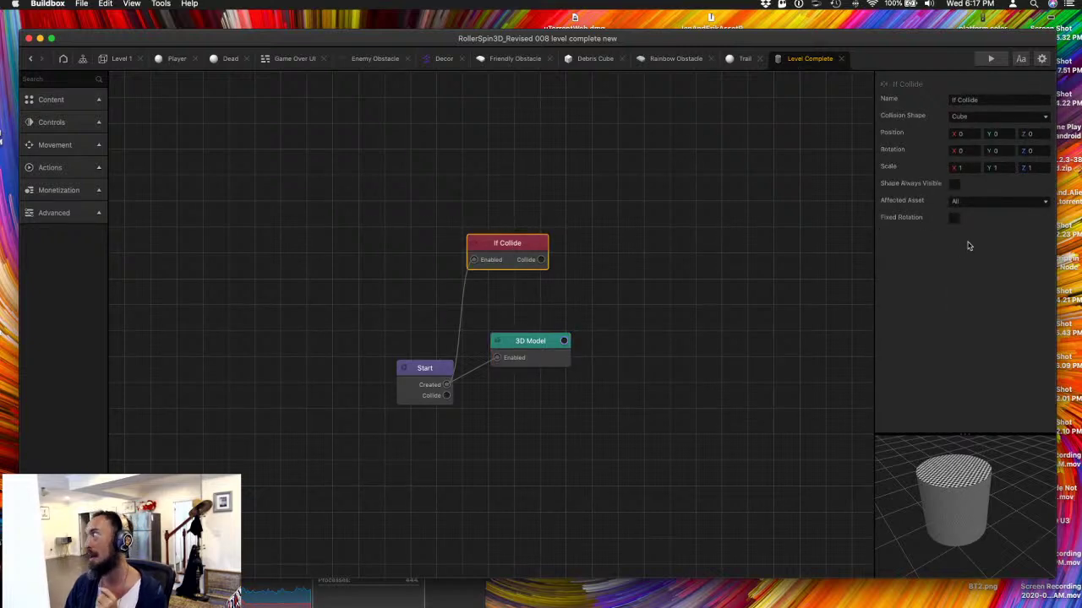
left_click(997, 201)
left_click(963, 302)
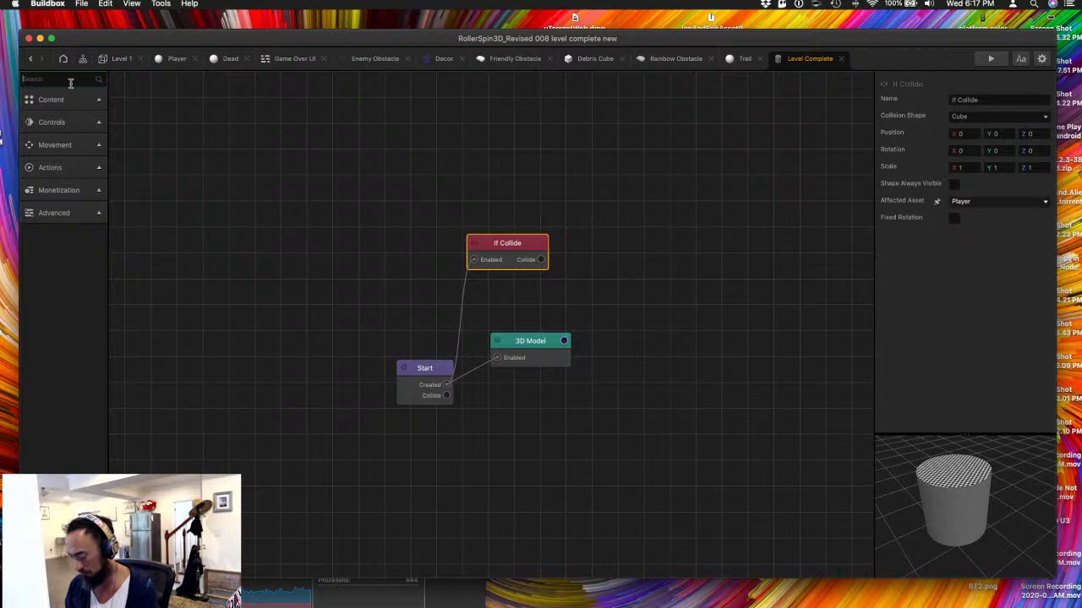
type("event")
left_click_drag(71, 113, 613, 243)
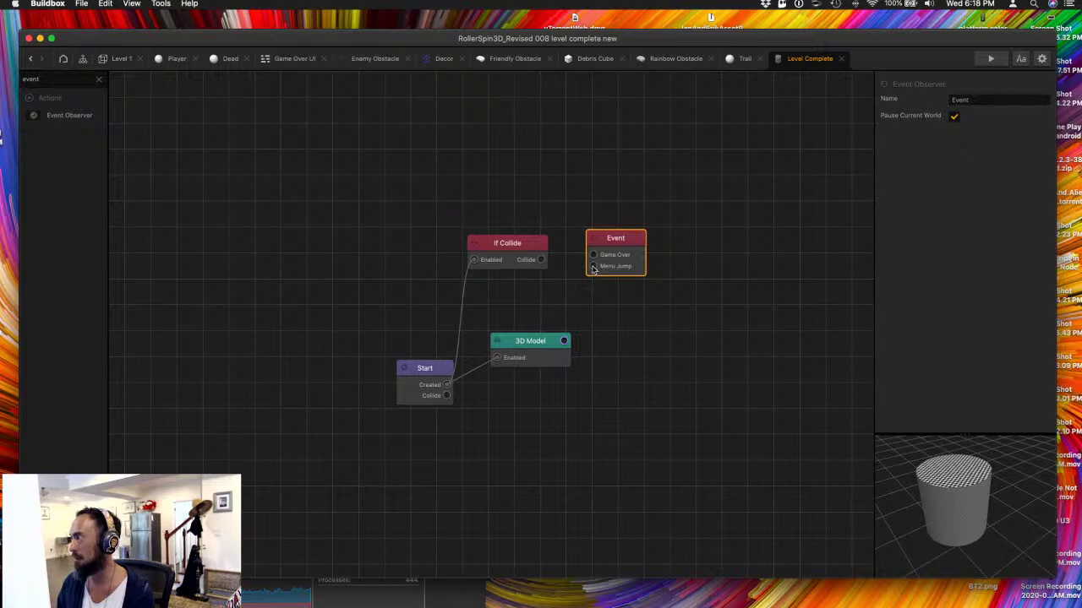
- In the scene map, reroute the upper Level 1 world's link to Level Complete UI so it starts from the Event output
left_click(121, 59)
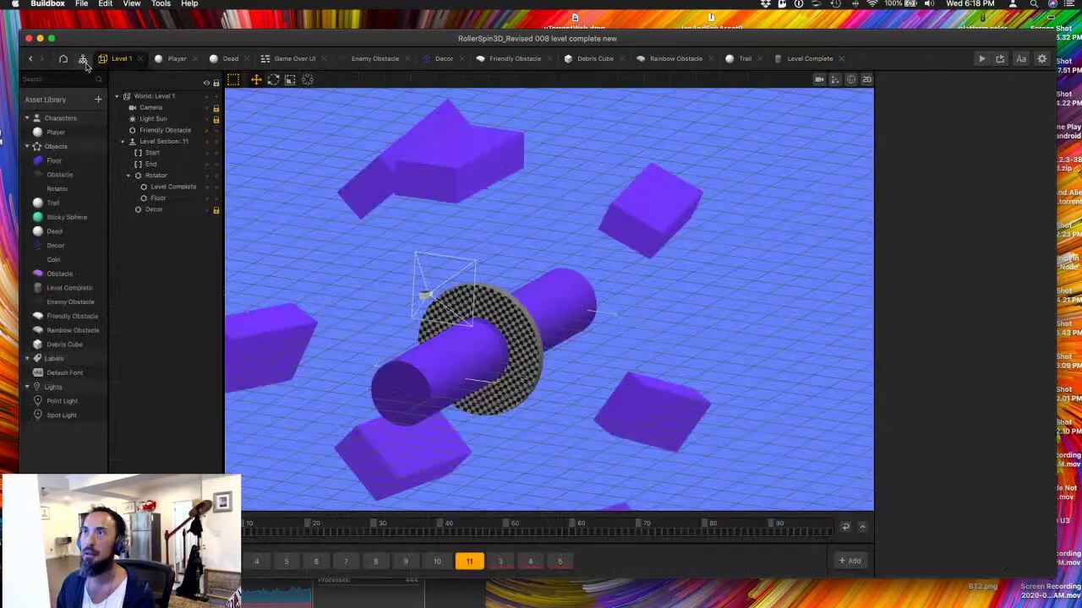
left_click(83, 59)
left_click_drag(488, 362, 480, 372)
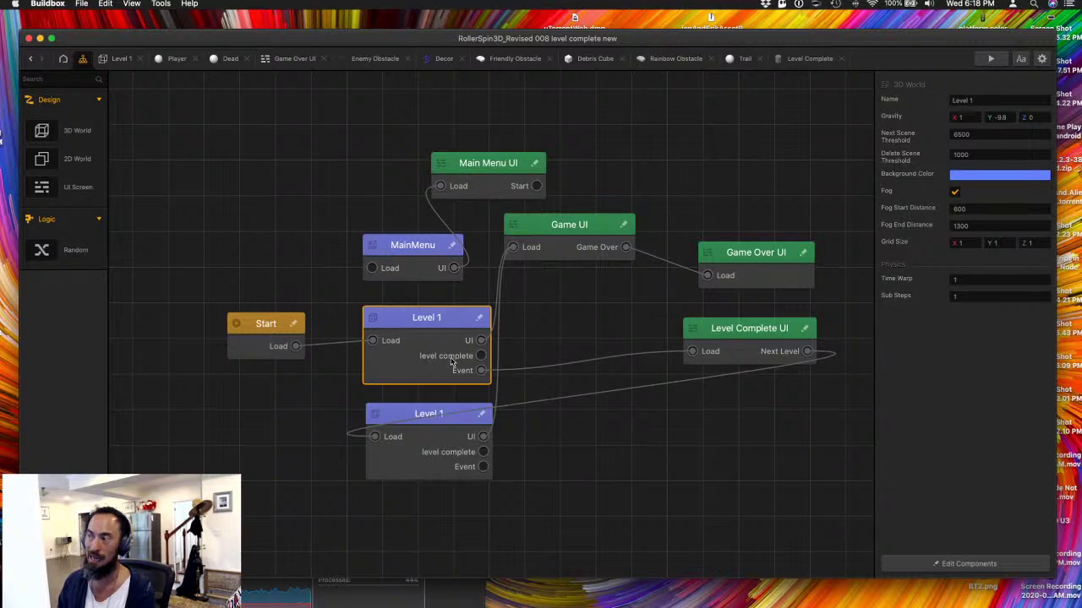
- Preview the game, restart it to play as far as the Level Complete disc, and close the preview
left_click(990, 59)
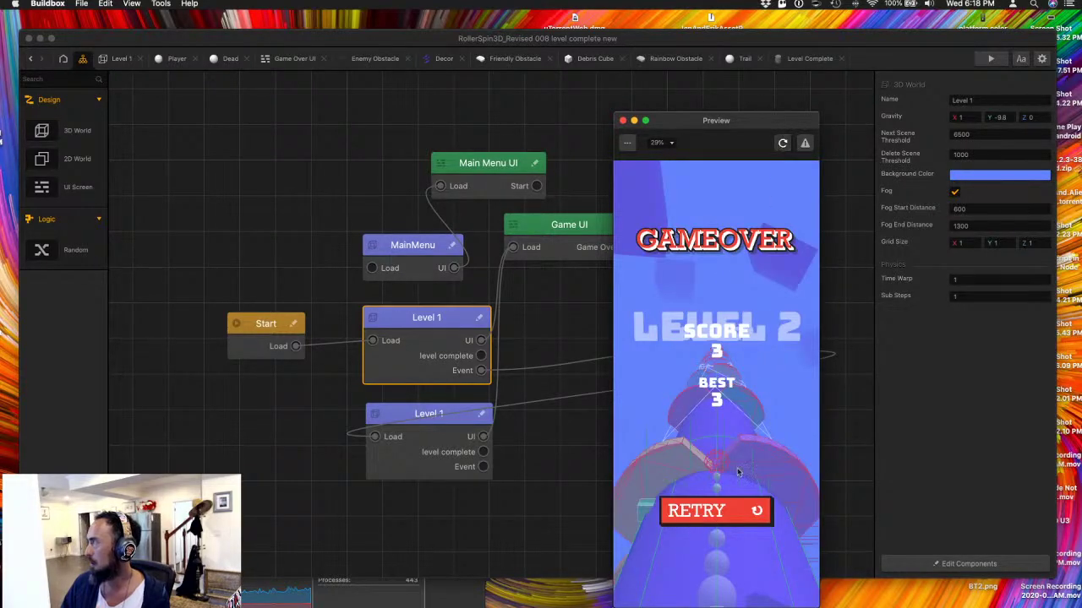
left_click(781, 143)
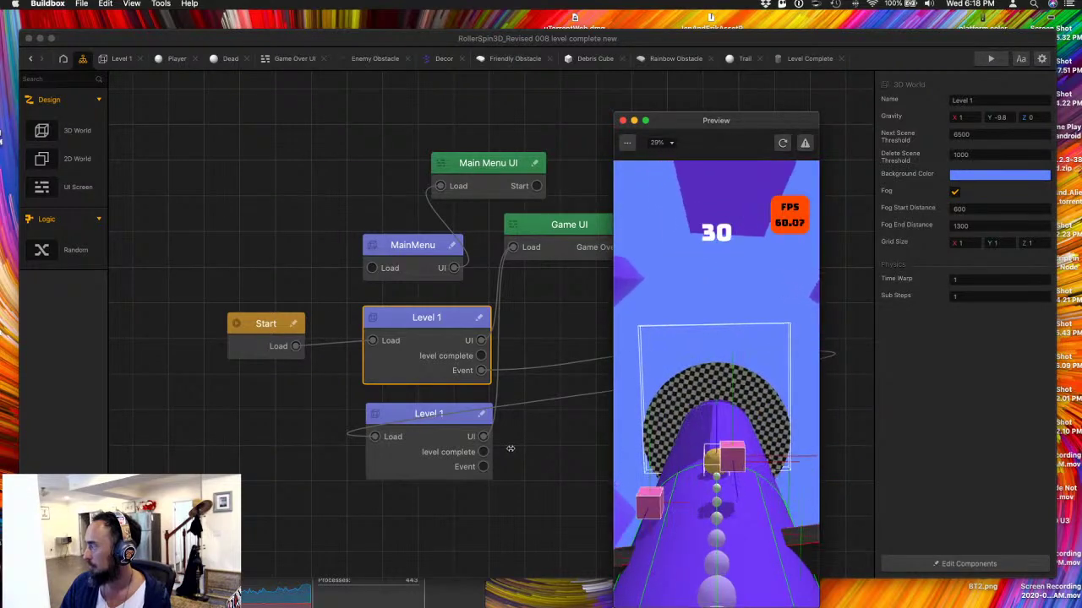
left_click(623, 121)
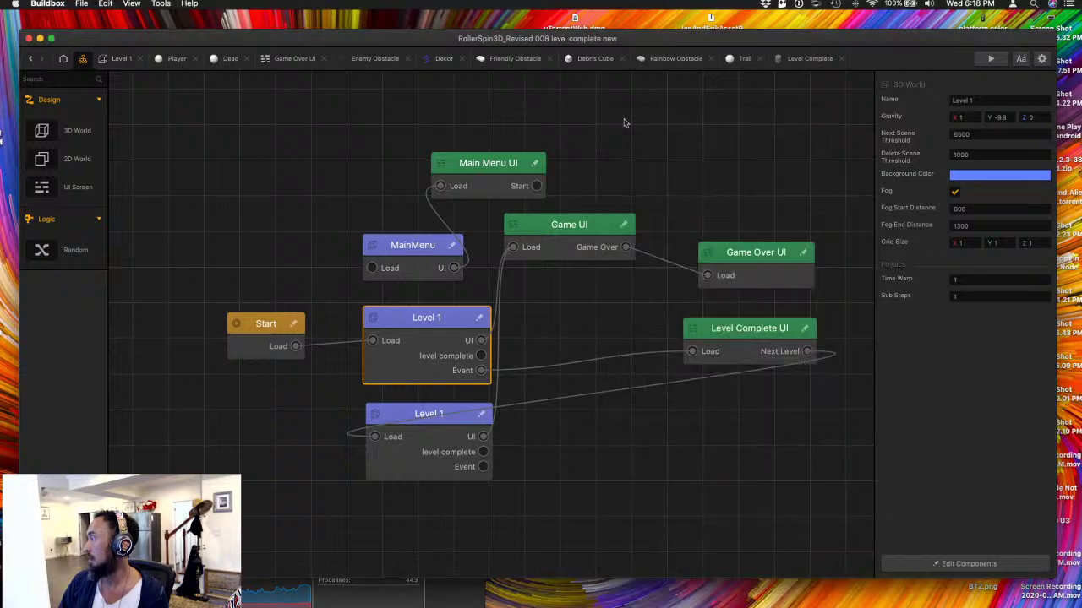
- Set the Next Scene Threshold of the upper Level 1 world to 3500 in the scene map
left_click(115, 62)
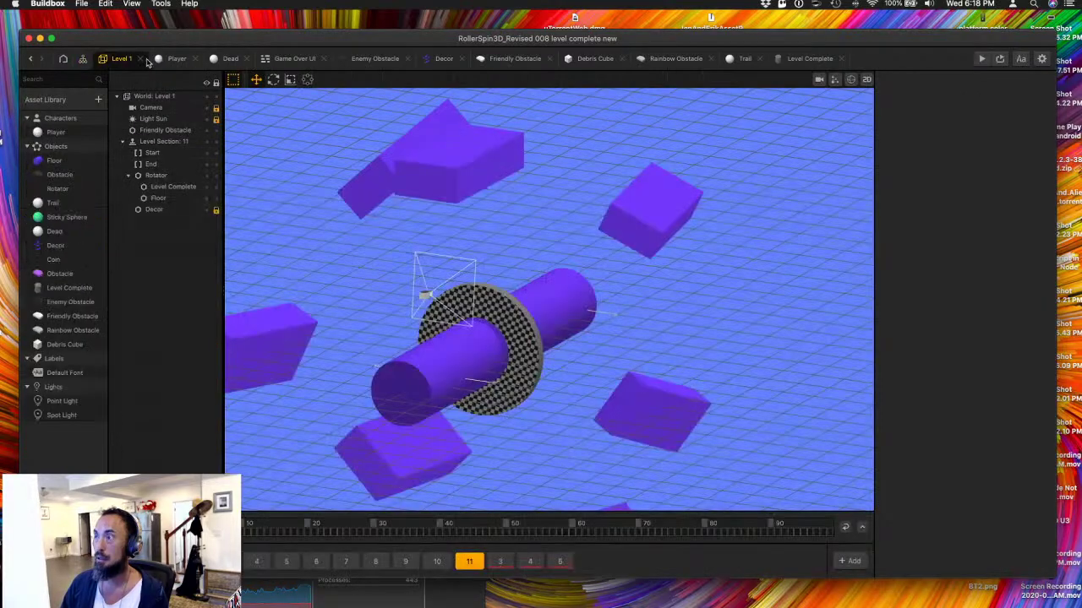
left_click(83, 60)
left_click_drag(959, 138, 860, 132)
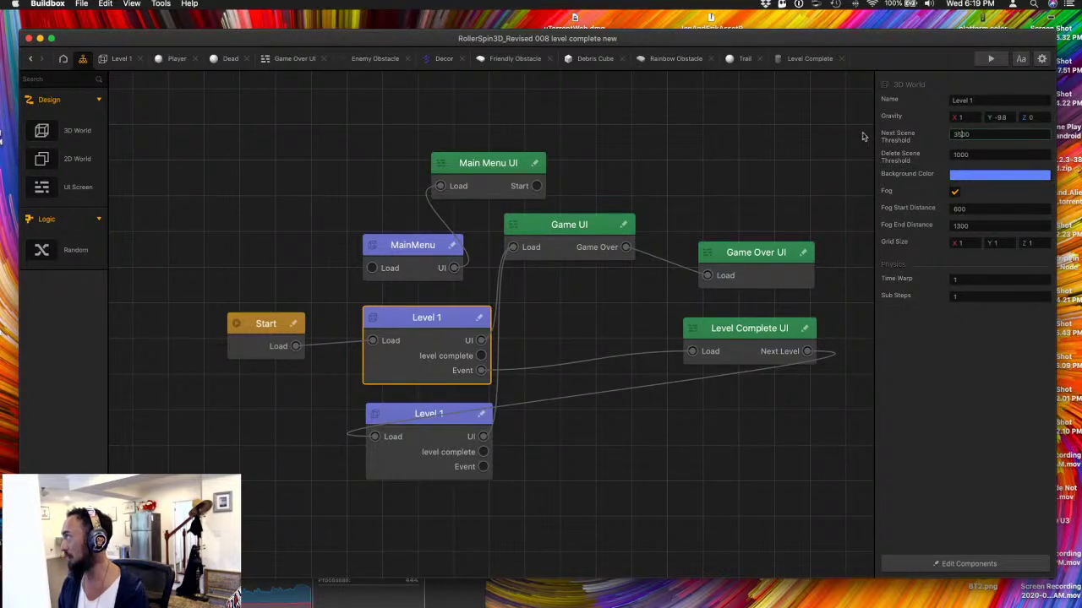
- Playtest the new scene threshold over several restarts and retries, and close the preview
left_click(990, 63)
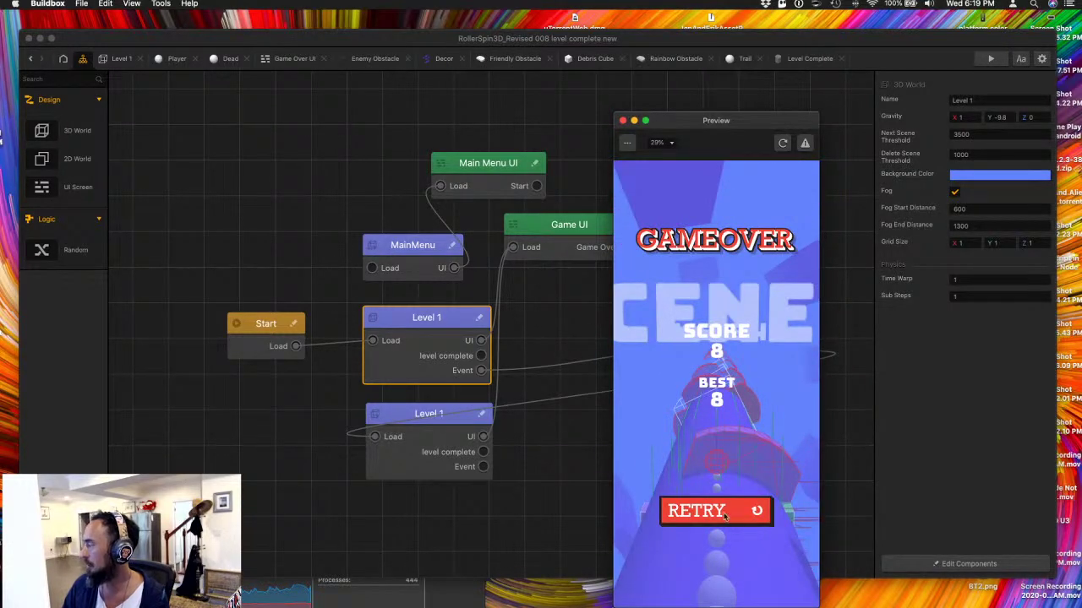
left_click(781, 144)
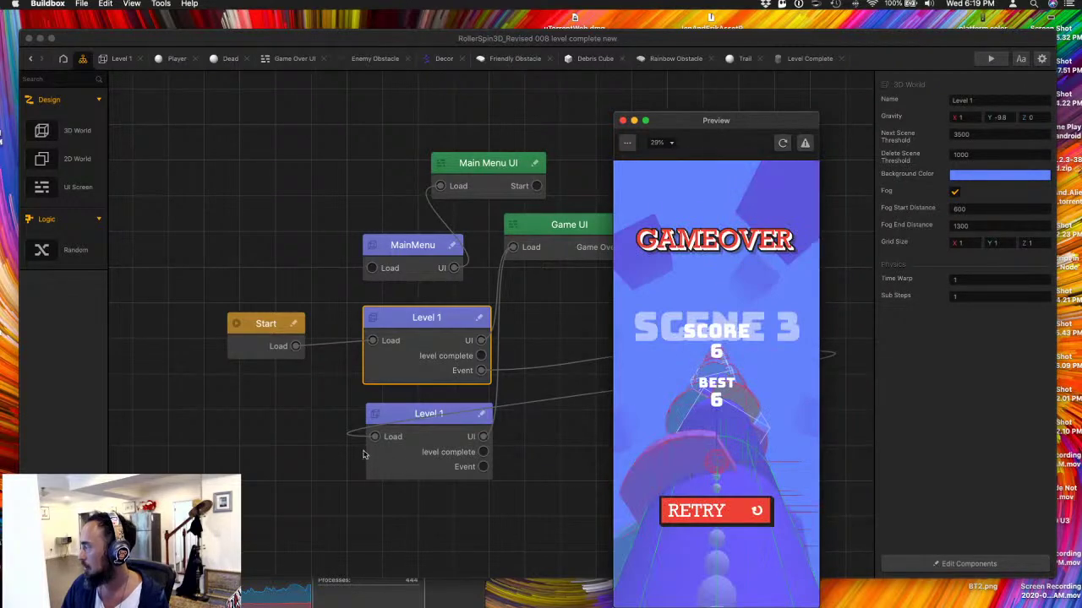
left_click(691, 513)
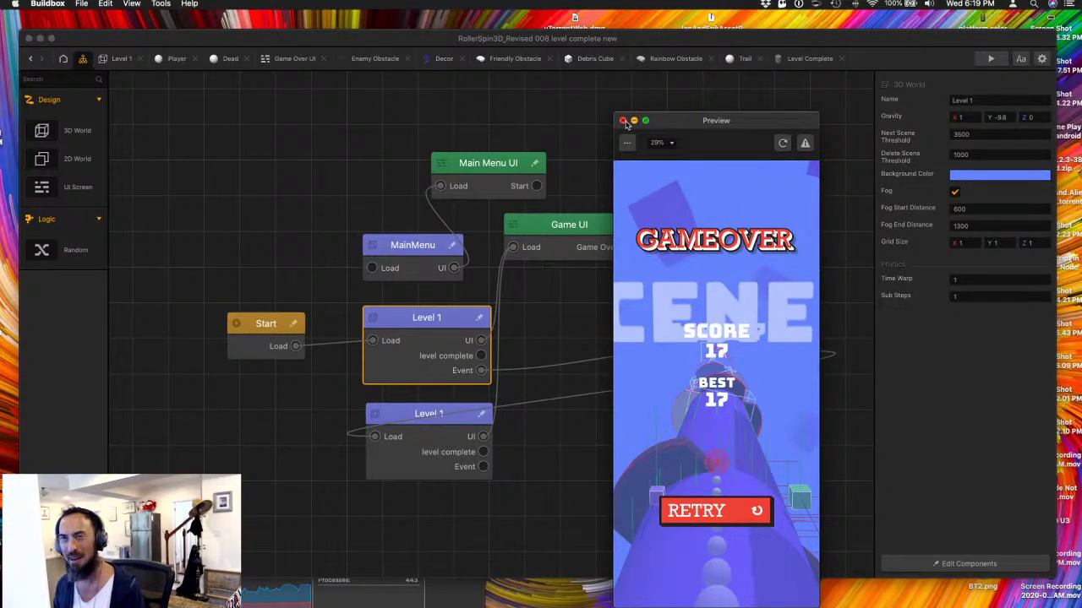
left_click(698, 521)
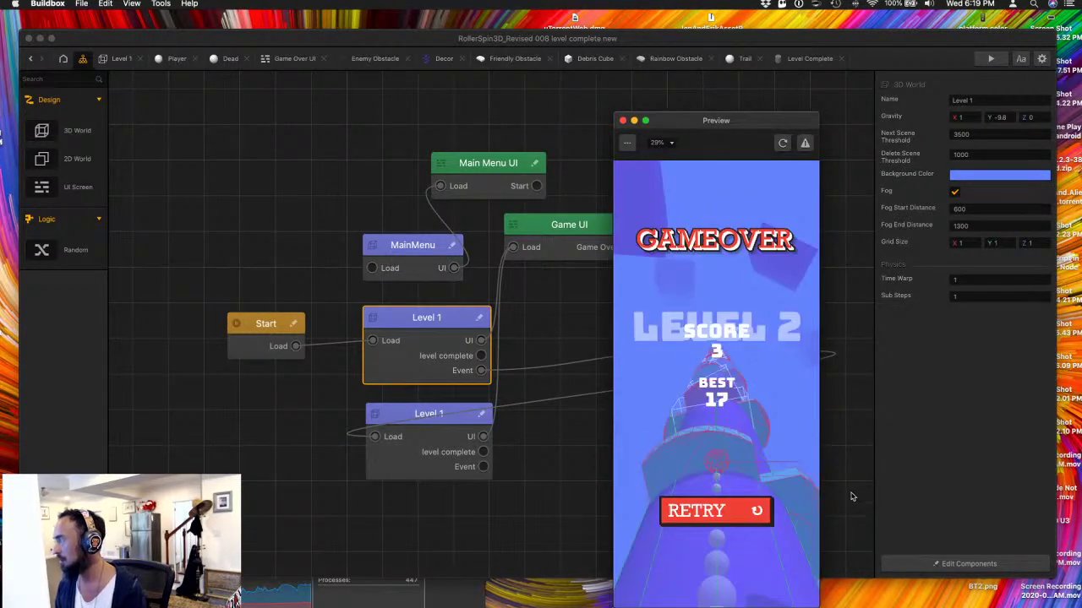
left_click(623, 121)
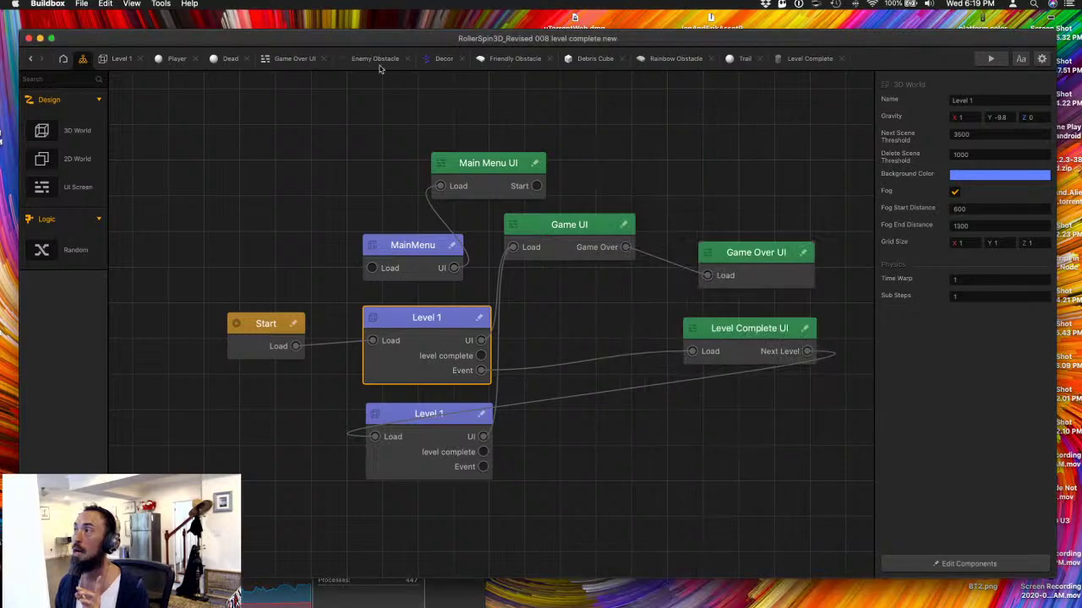
- Add a Rotate node to the Floor asset, wired to Start's Created output with a Y speed variation of 25, and preview the game
left_click(120, 59)
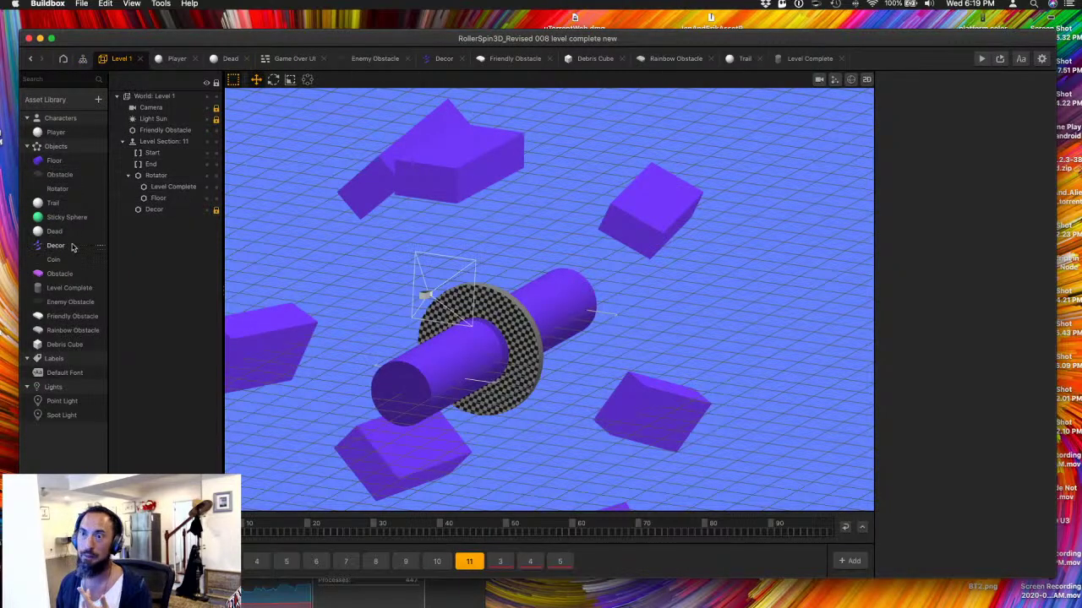
left_click(428, 390)
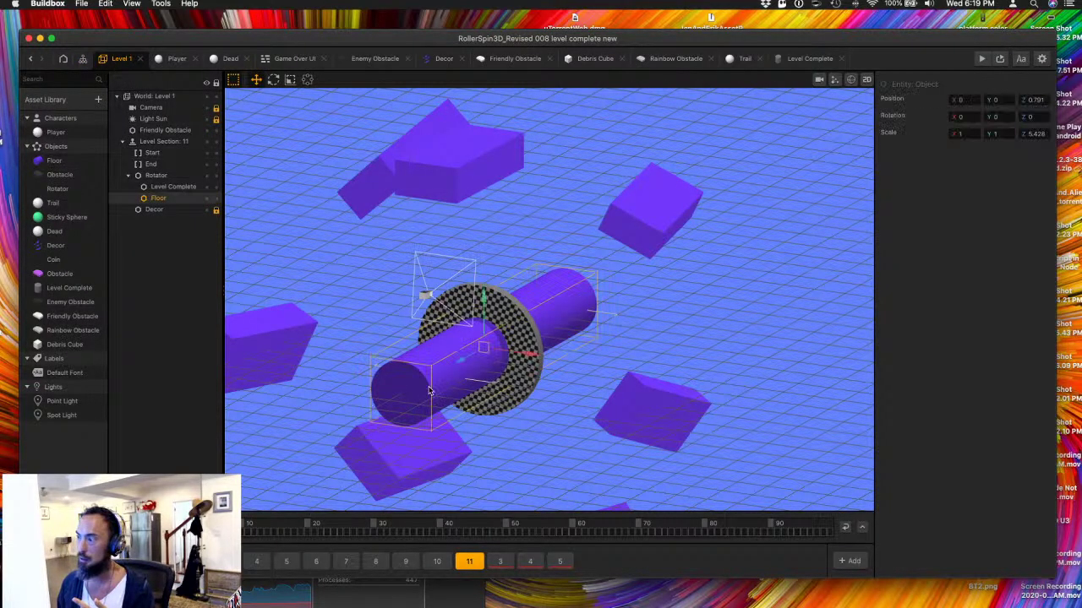
double_click(56, 161)
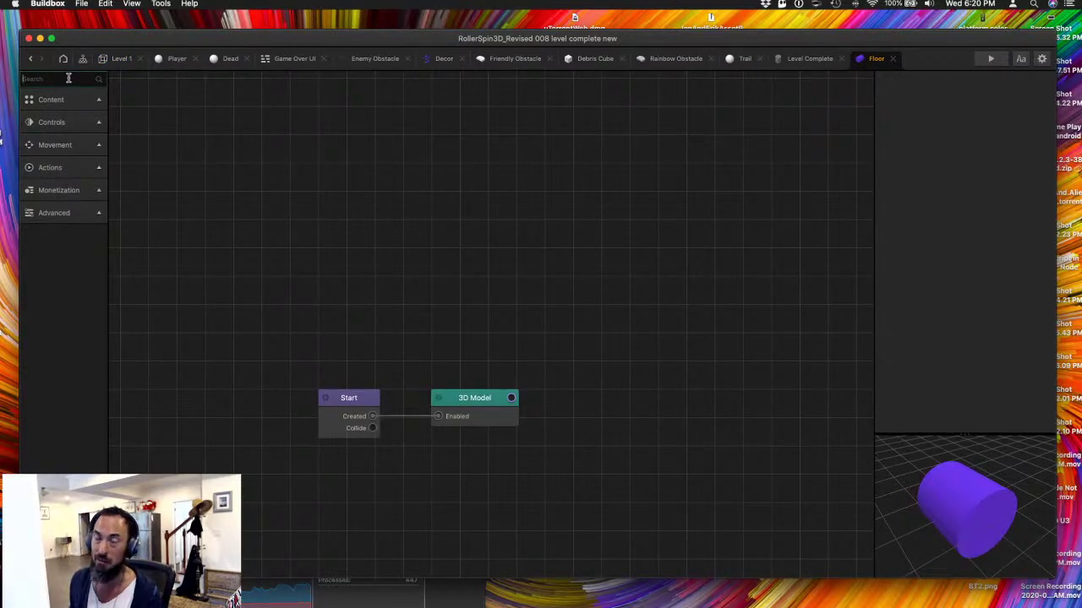
type("rota")
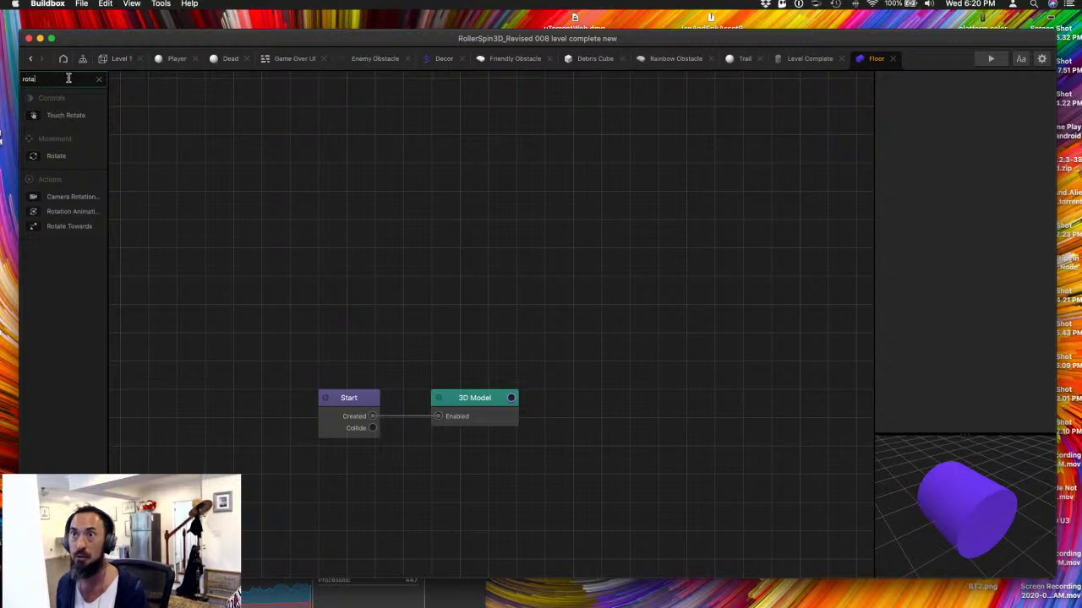
left_click_drag(56, 157, 430, 350)
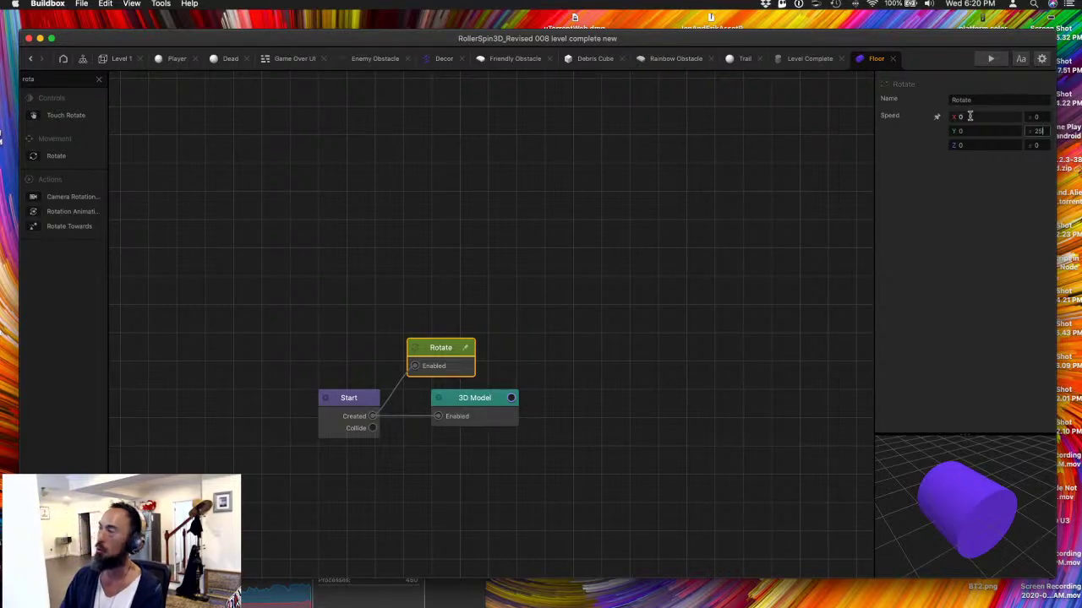
left_click(990, 58)
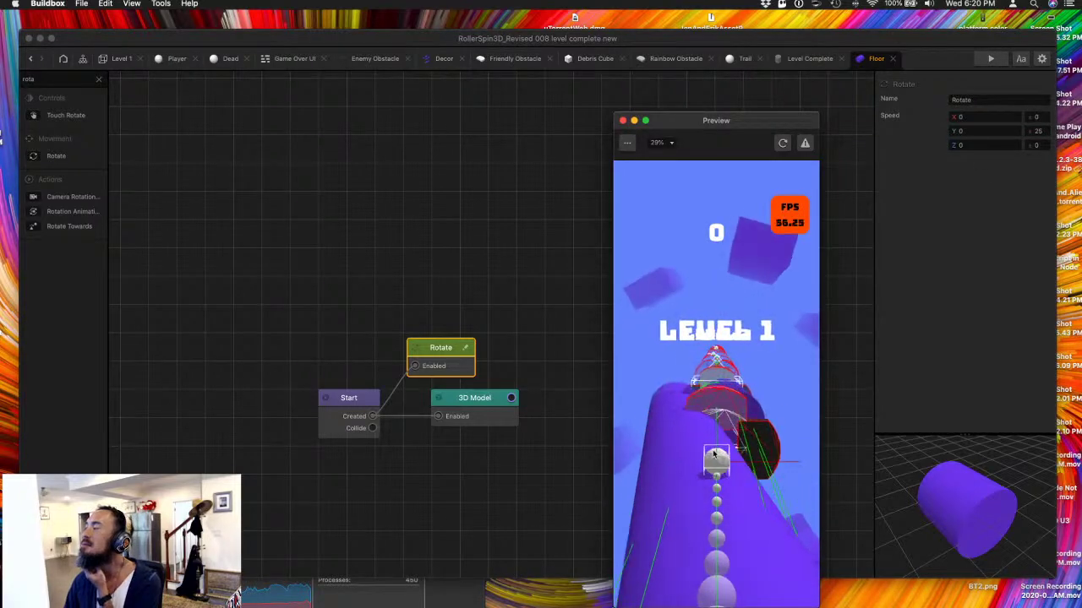
- Set the Floor's Rotate speed variation to 0 on Y and 25 on X, and restart the preview
left_click(987, 131)
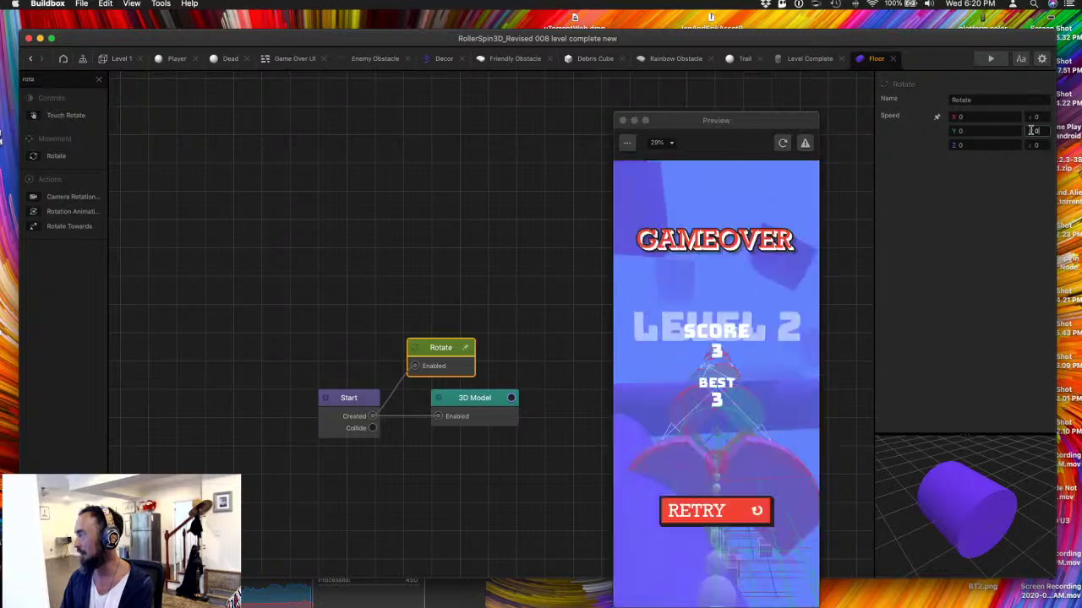
type("5")
key("Tab")
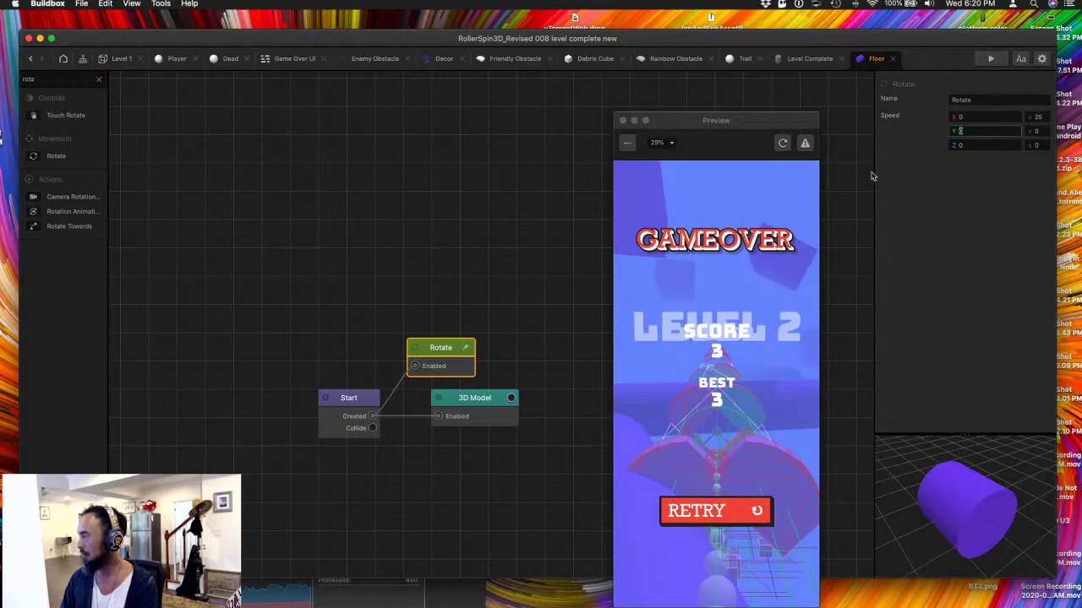
left_click(783, 144)
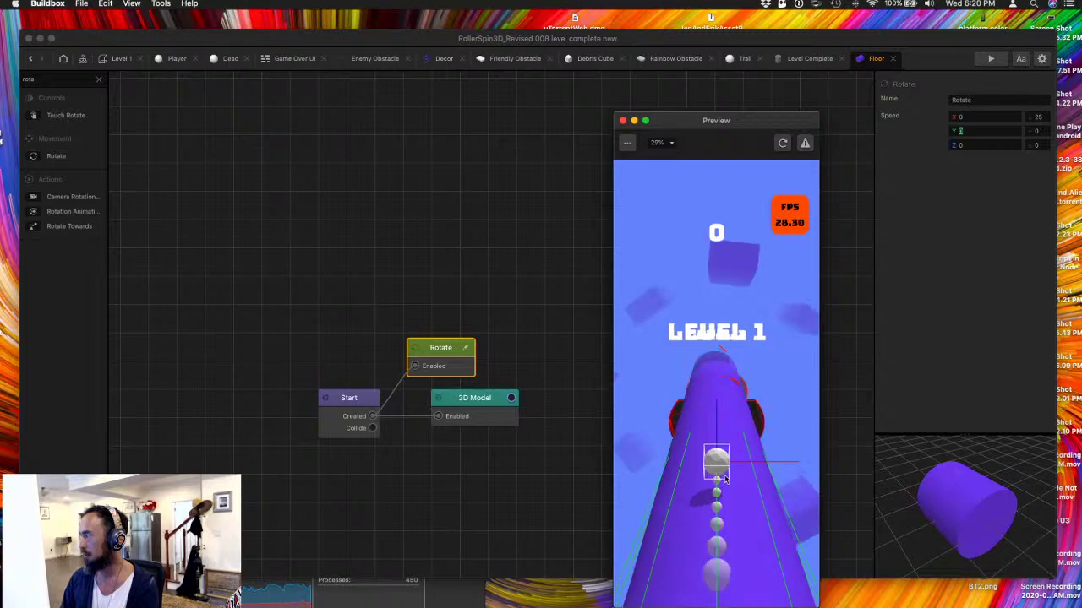
- Set the Rotate node's speed variation to 0 on X and 25 on Z, and restart the preview
left_click(972, 115)
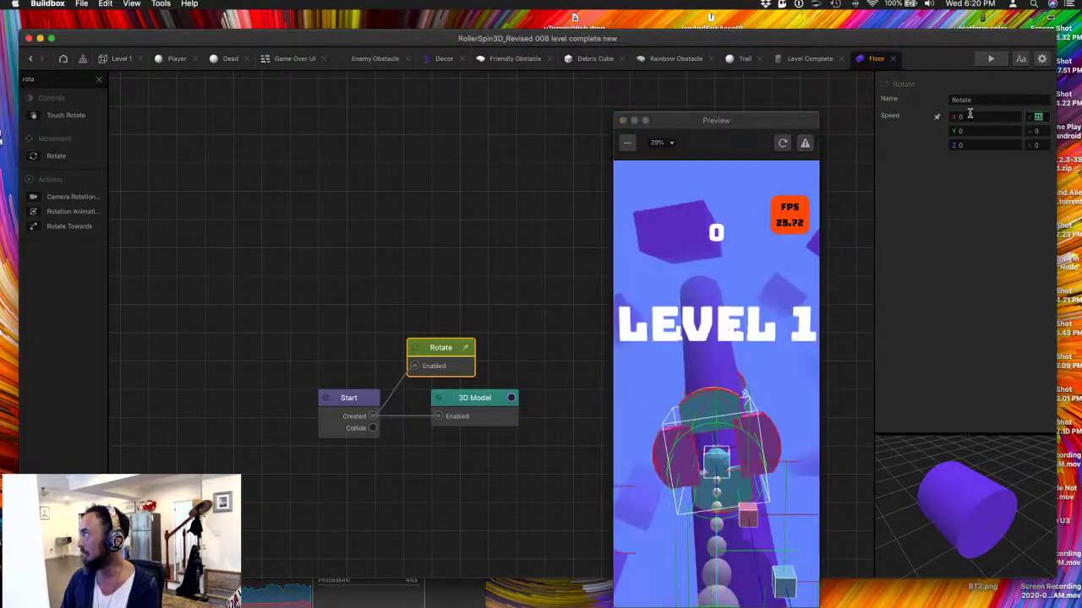
key("Tab")
key("Tab")
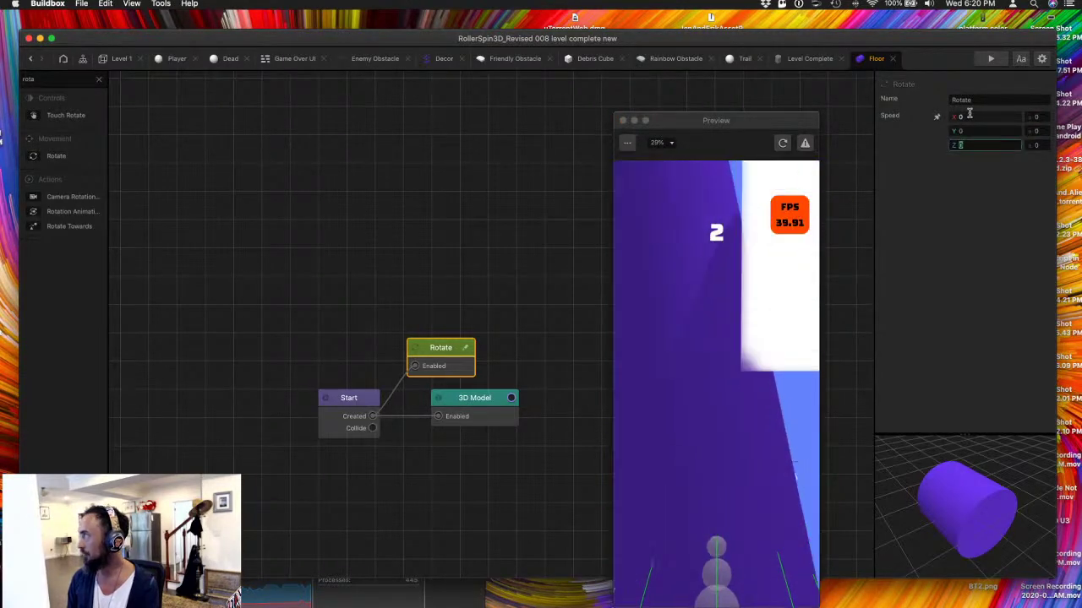
key("Tab")
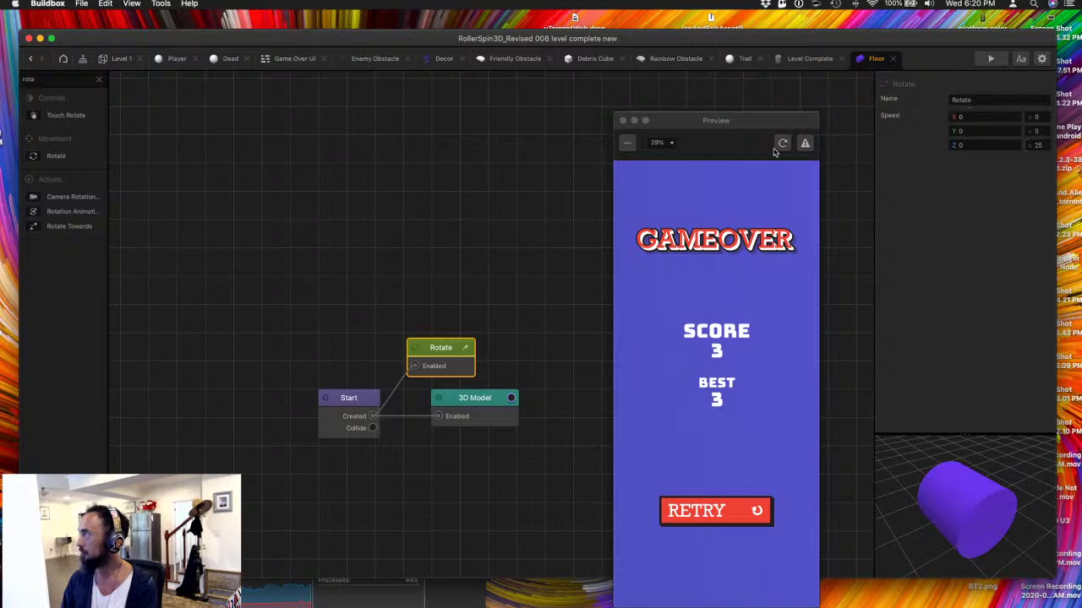
left_click(781, 144)
left_click(781, 143)
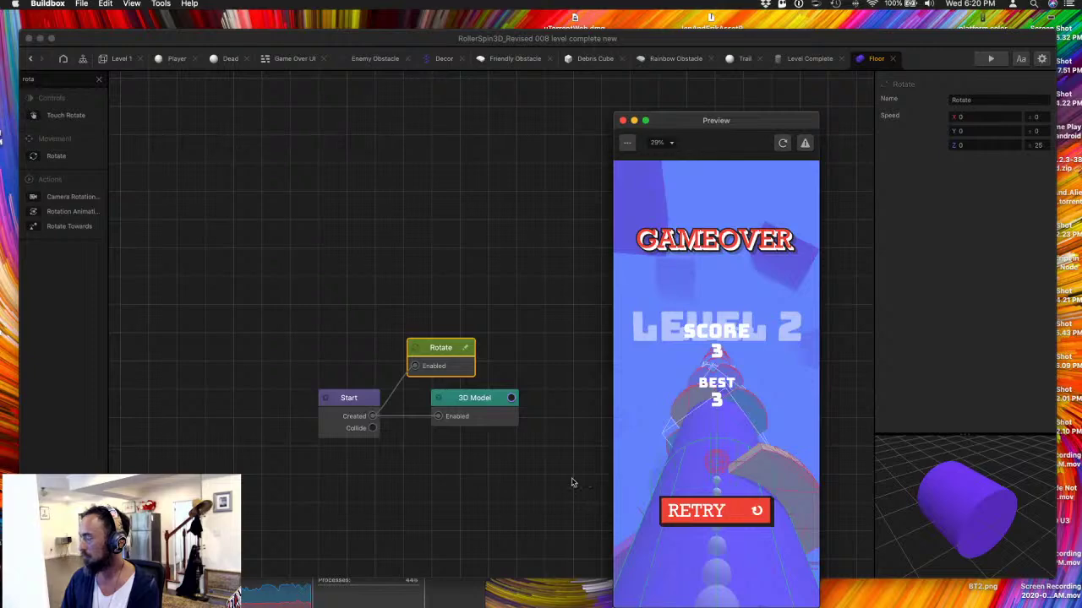
- Playtest the floor's Z rotation over several retries and close the preview
left_click(706, 507)
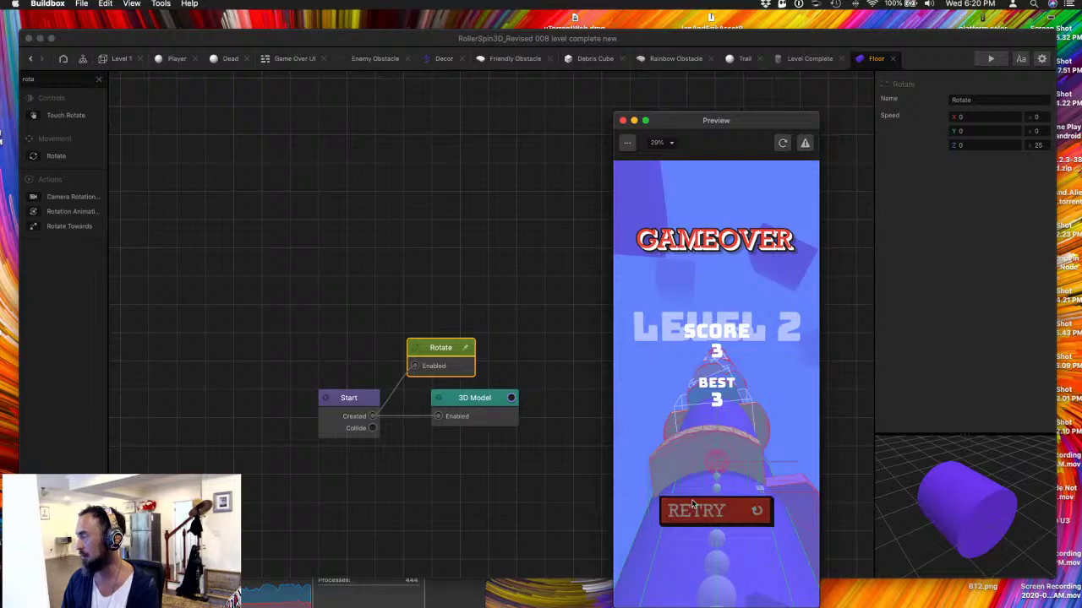
left_click(693, 515)
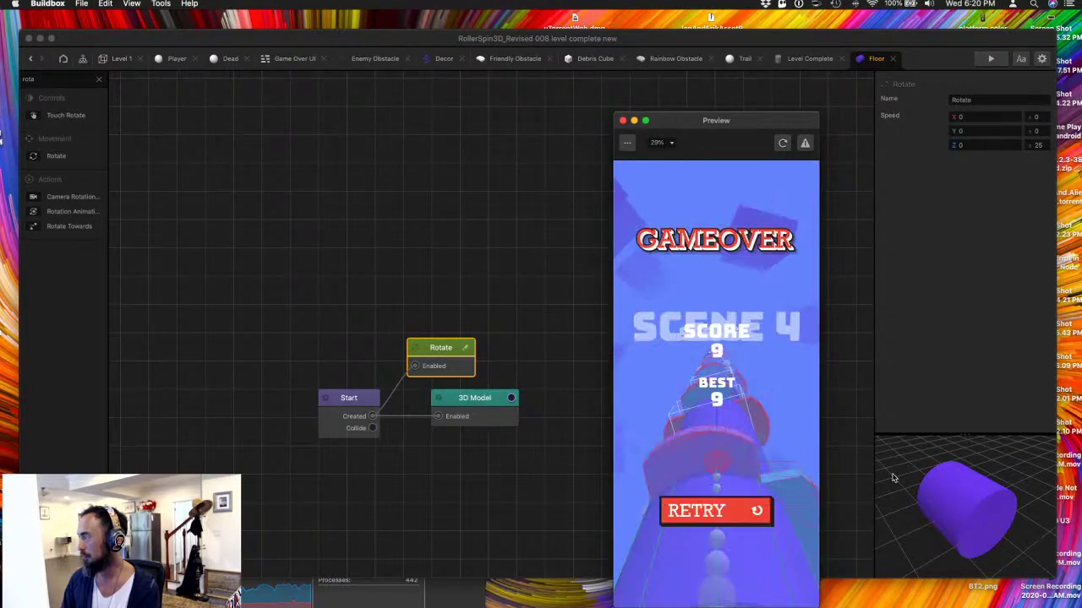
left_click(717, 509)
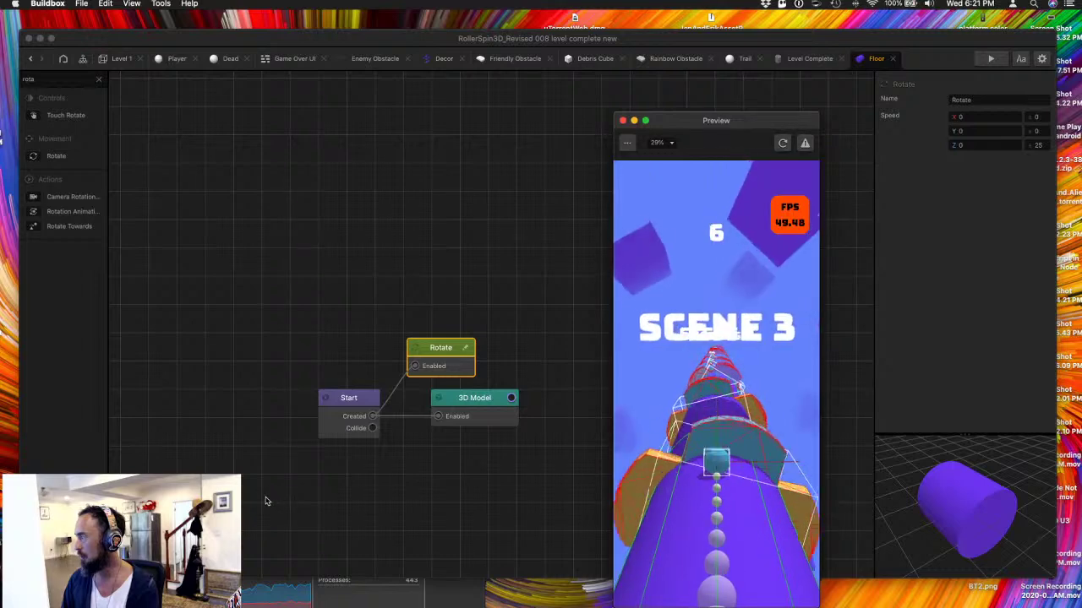
left_click(454, 510)
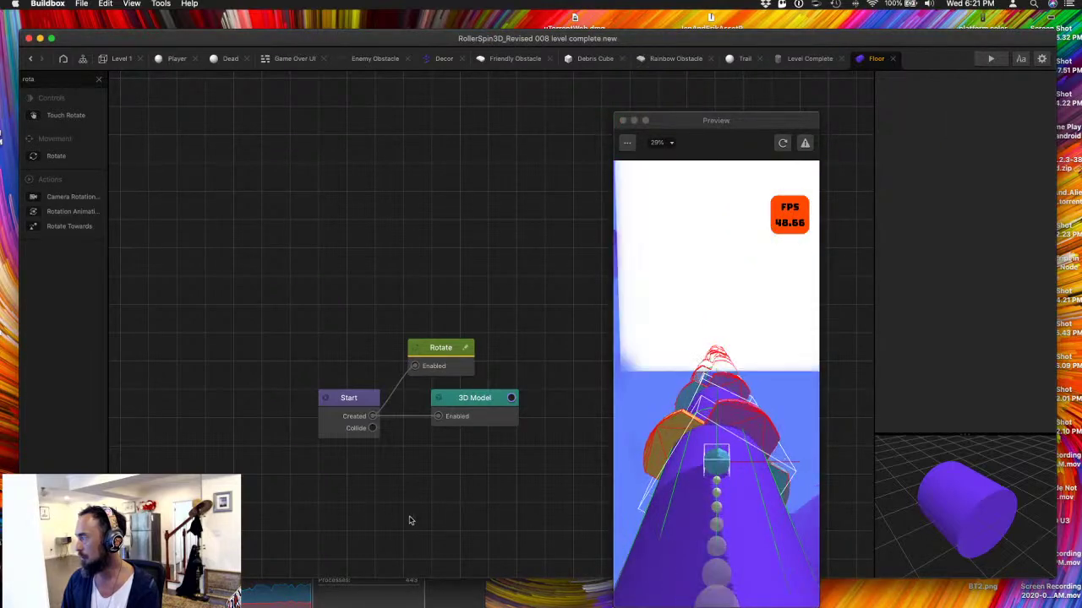
left_click(622, 121)
- Open the Level 1 world and move section 11 ahead of section 9 in the section order
left_click(122, 59)
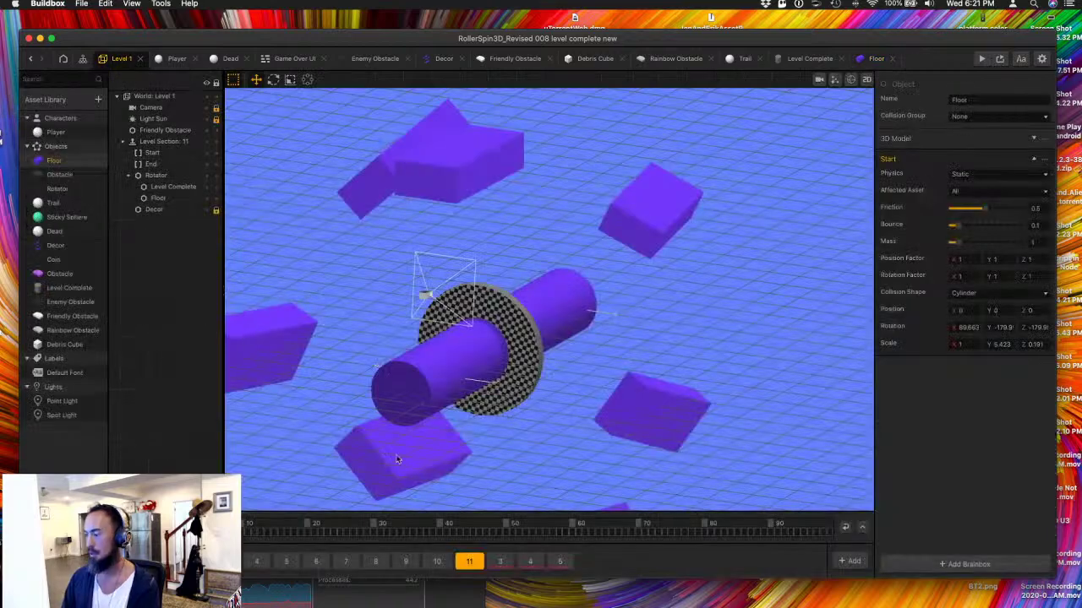
left_click(437, 563)
left_click(406, 563)
left_click(374, 562)
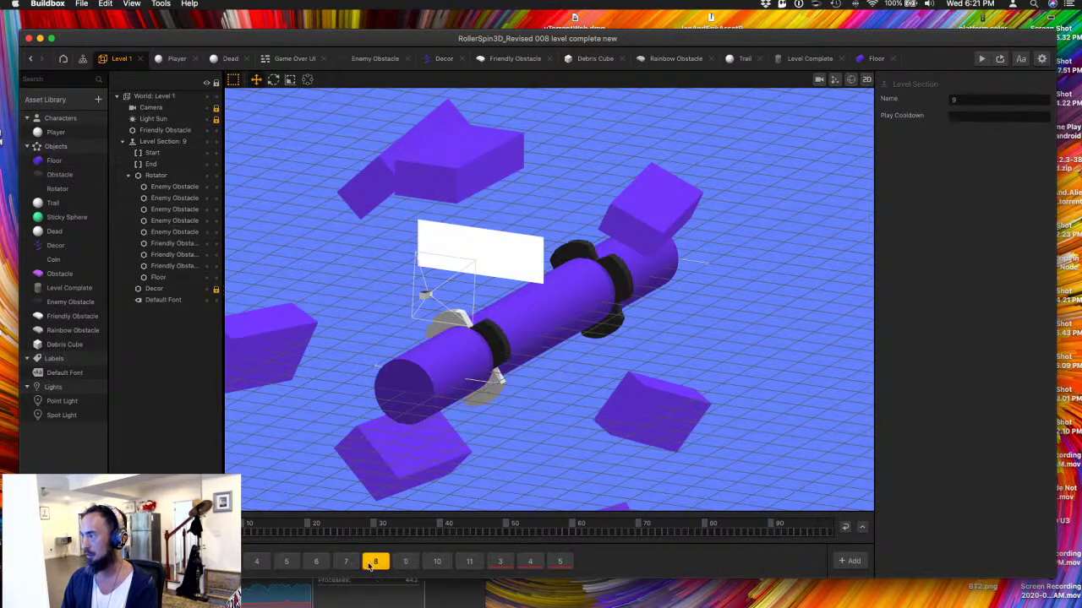
left_click_drag(469, 562, 405, 563)
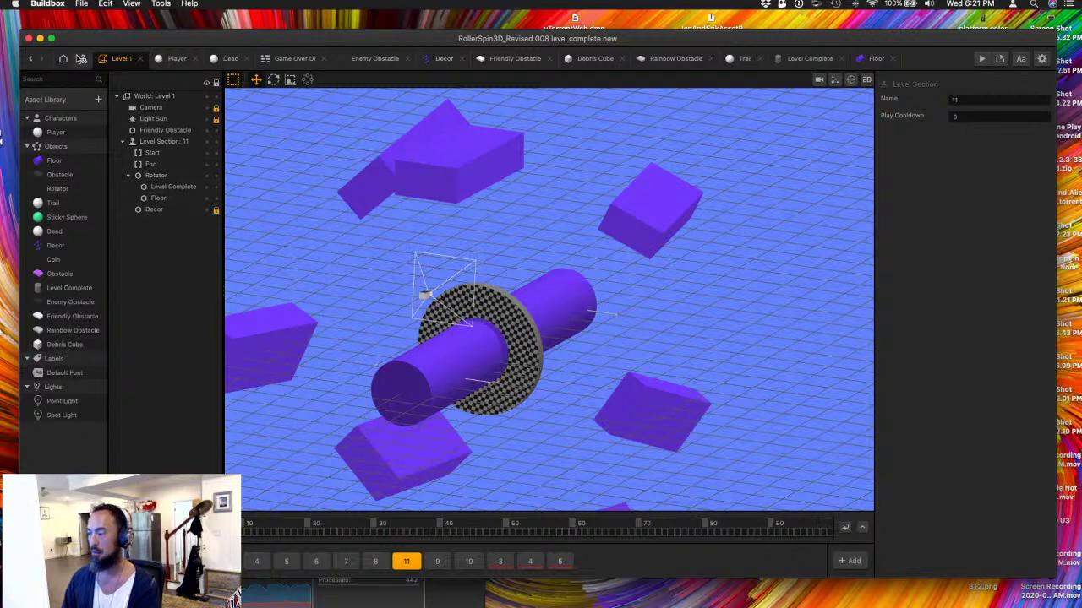
- Disable level sections 9 and 10, and move section 11 ahead of section 8
left_click(436, 563)
left_click(469, 562)
left_click(406, 561)
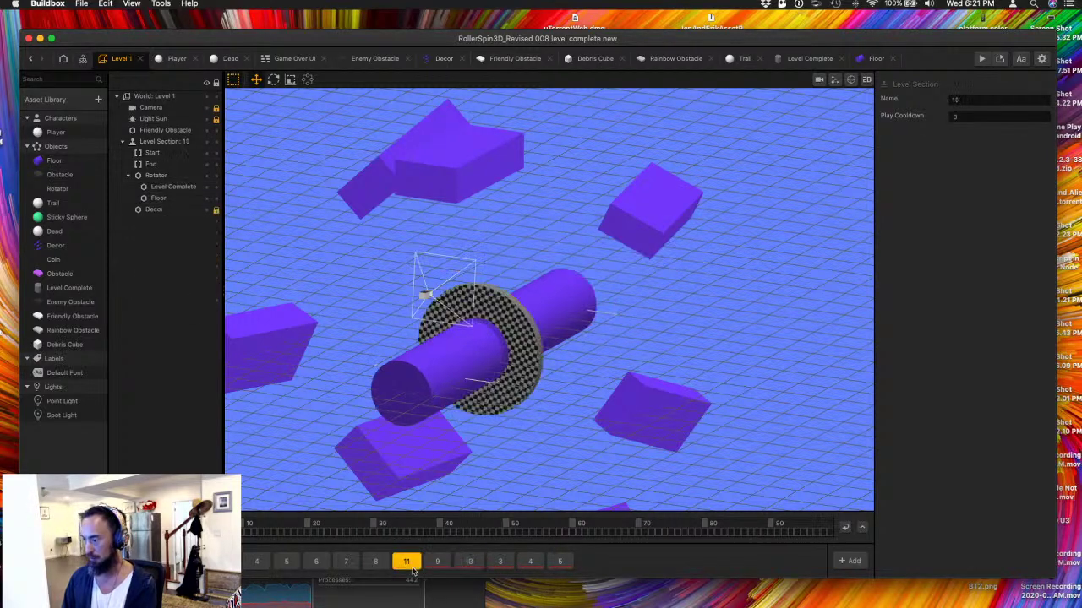
left_click_drag(407, 564, 382, 564)
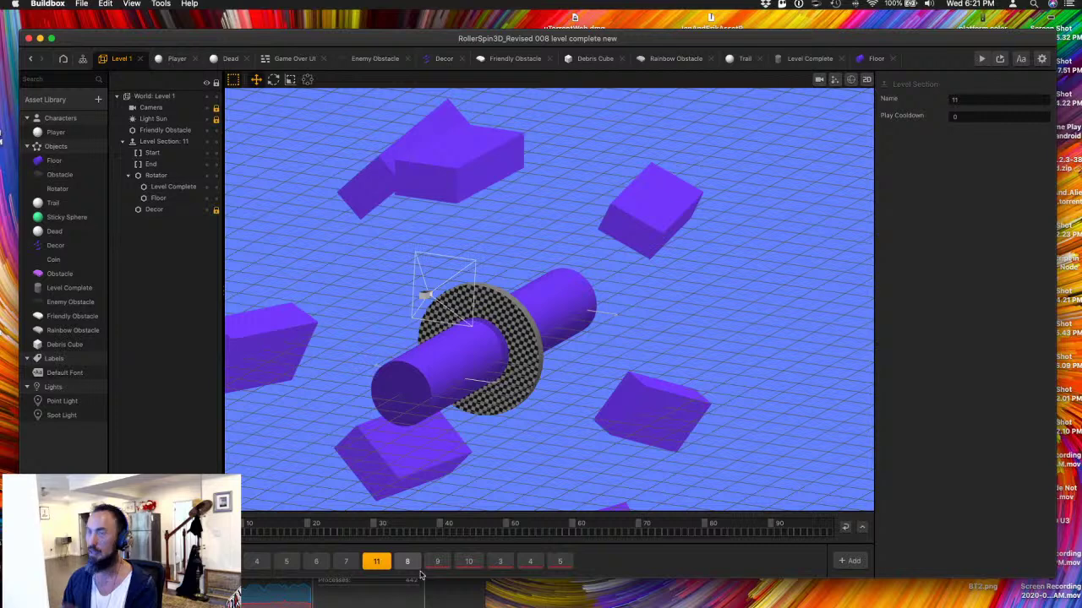
- Replace the lower Level 1 world with a duplicate of the upper one named Level 2, and wire Level Complete UI's Next Level output to its Load
left_click(63, 60)
left_click(82, 59)
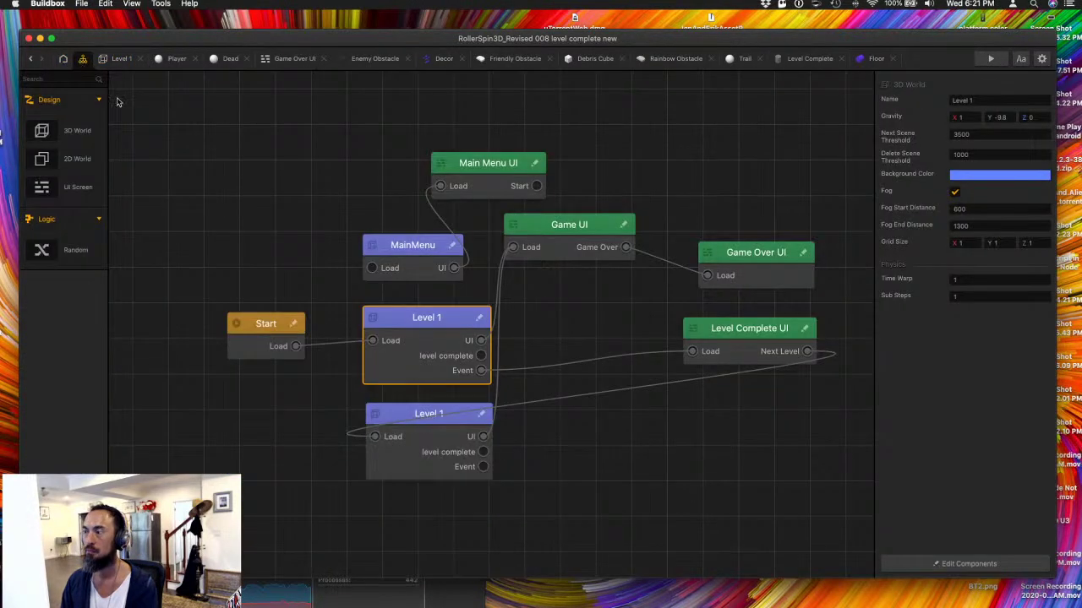
left_click(424, 478)
key("Delete")
left_click(433, 374)
key("super+z")
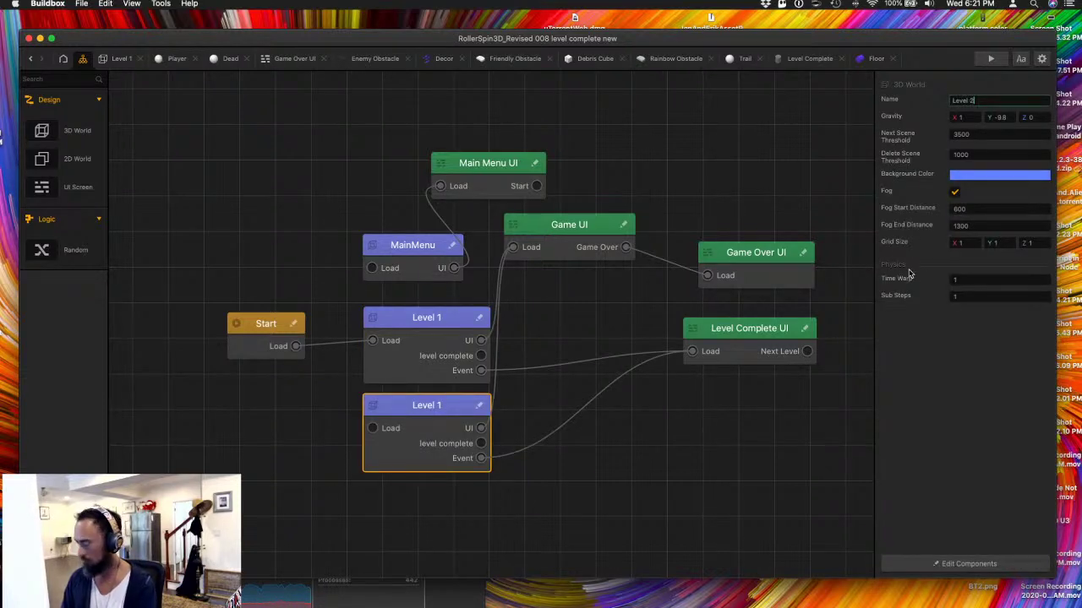
key("Return")
left_click_drag(807, 351, 373, 428)
- Open Level 1, playtest it with the collision outlines switched off partway through, and close the preview
double_click(422, 345)
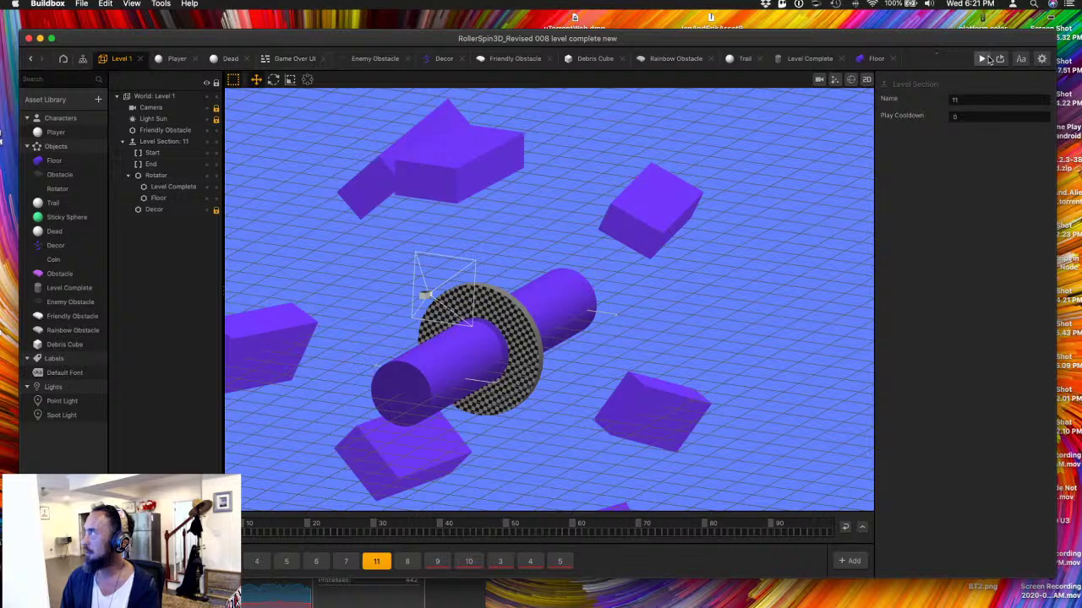
left_click(985, 59)
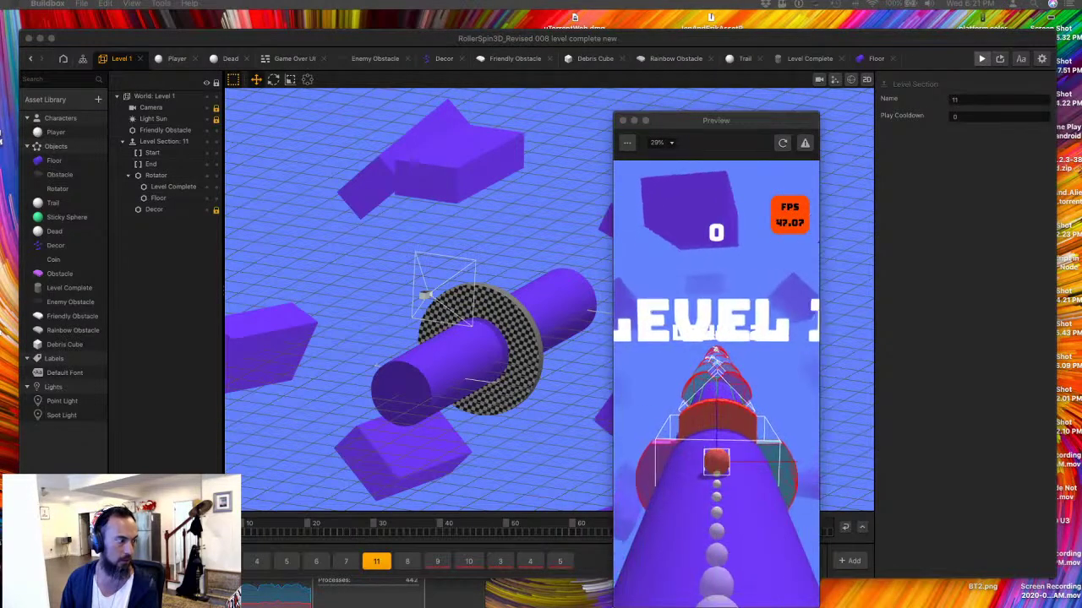
left_click_drag(716, 463, 690, 457)
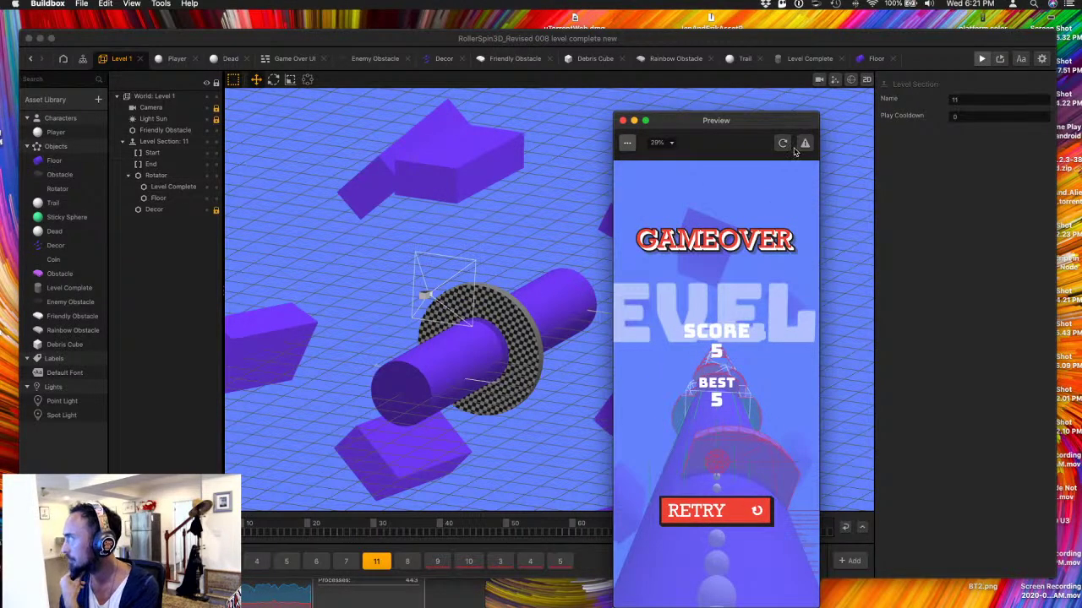
left_click(714, 445)
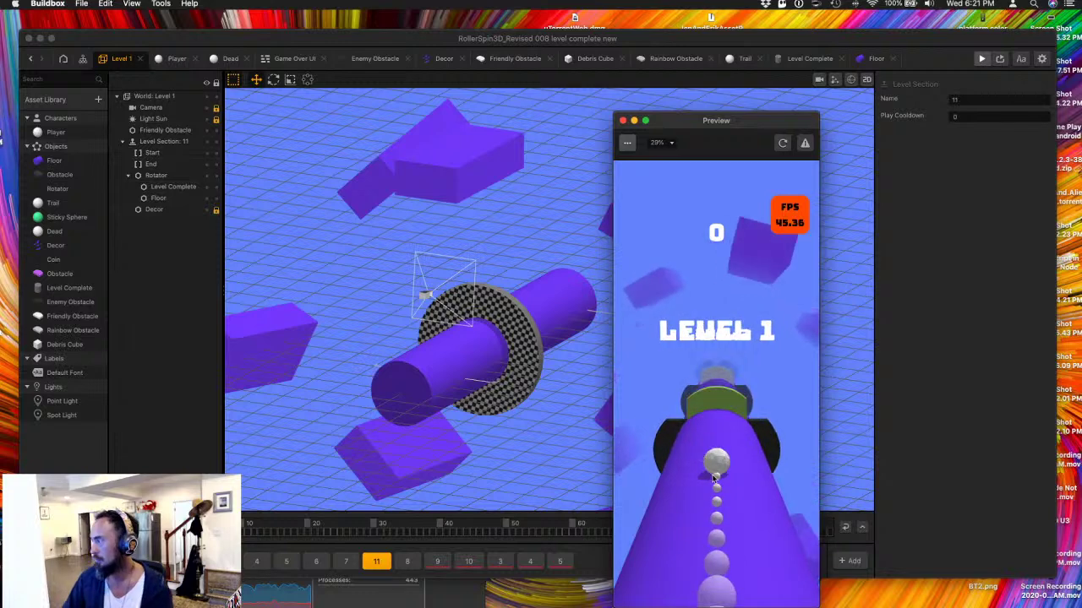
left_click_drag(714, 477, 762, 429)
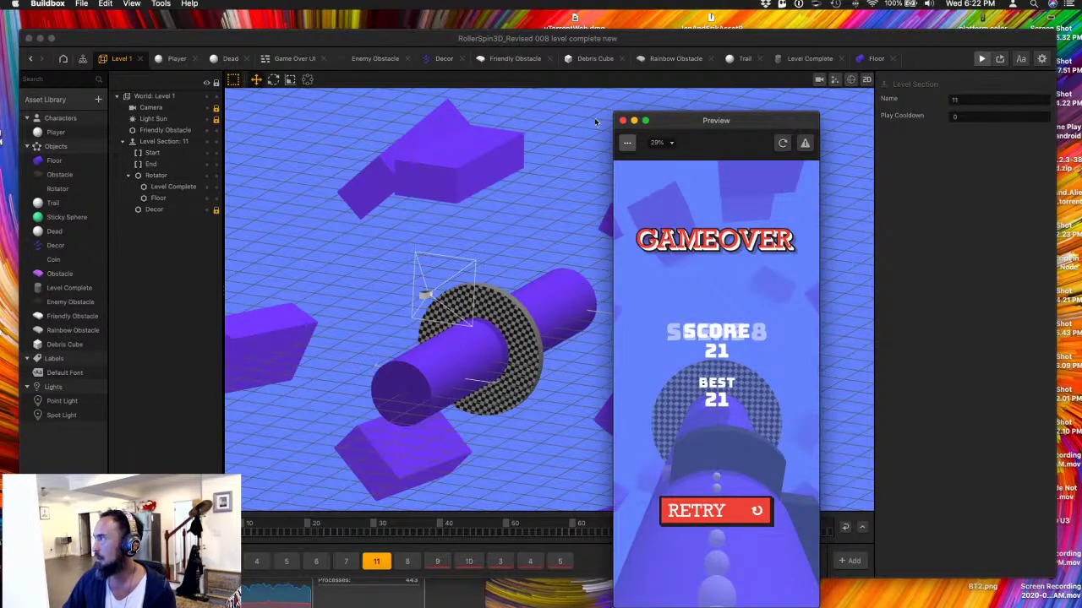
left_click(623, 121)
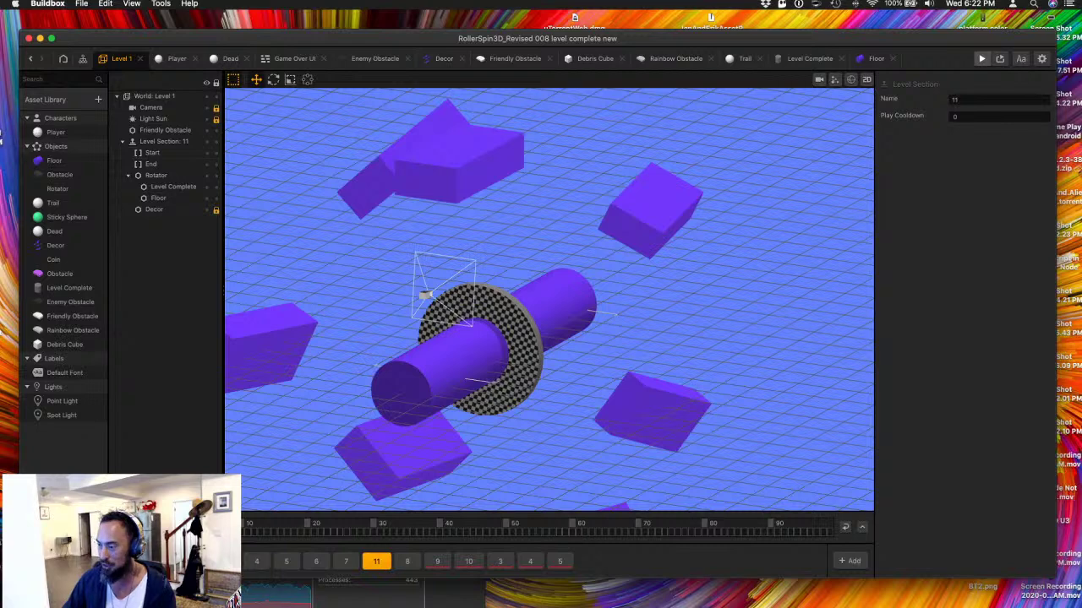
- Move section 11 ahead of section 7 in Level 1 and playtest the shorter level
left_click(166, 561)
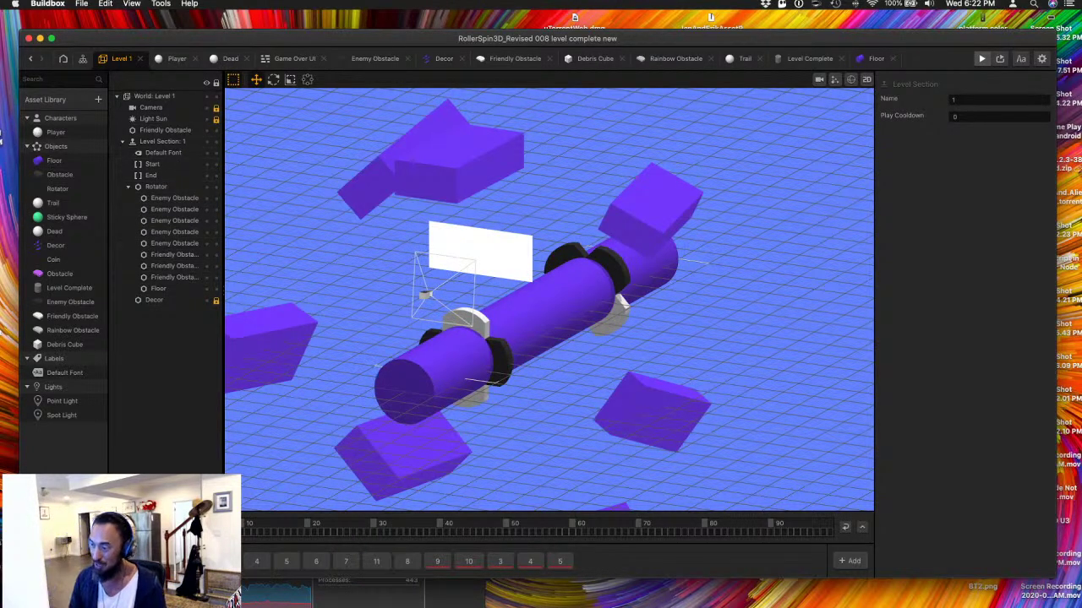
left_click_drag(377, 561, 410, 563)
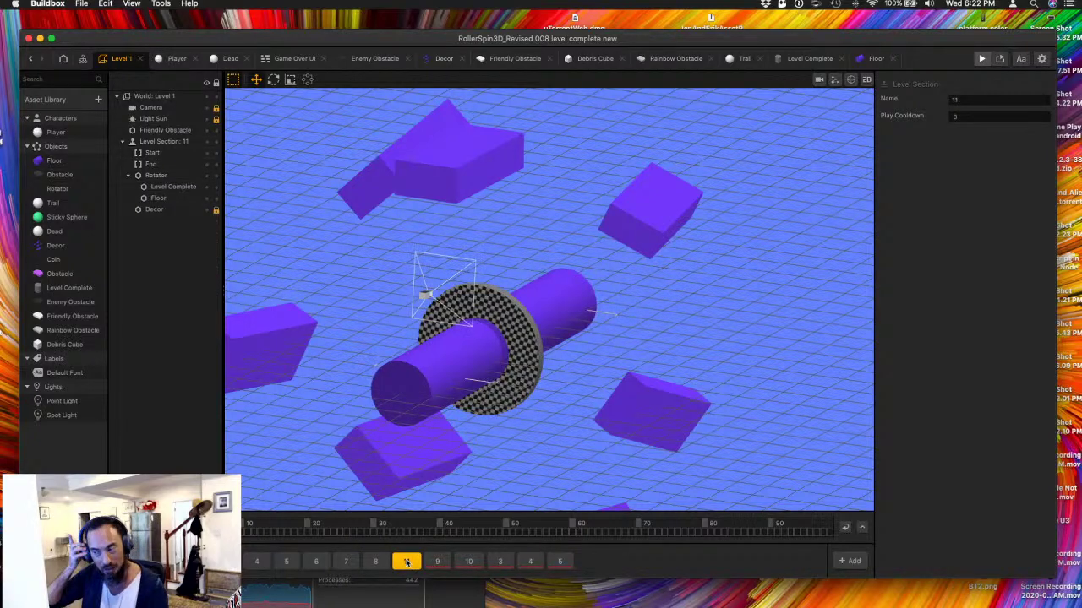
left_click(375, 561)
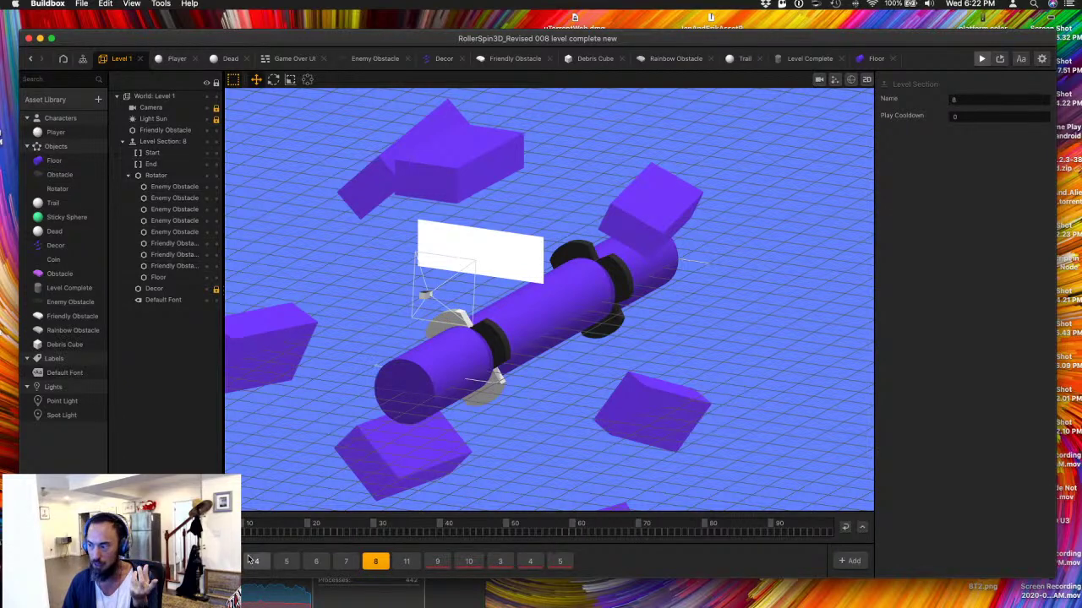
left_click_drag(404, 561, 343, 562)
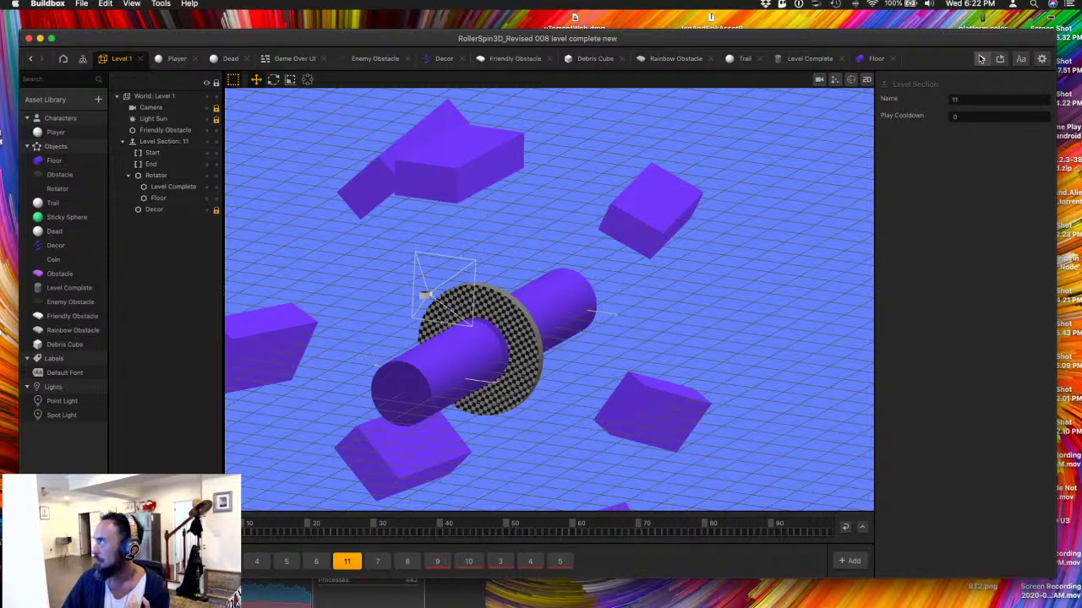
key("super+p")
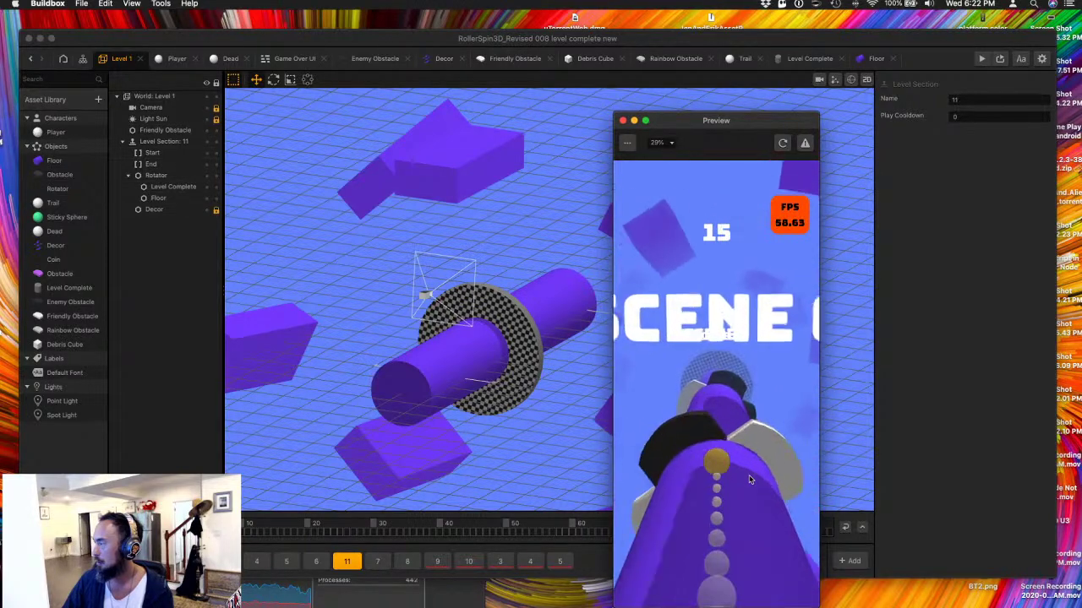
- Move section 11 ahead of section 6, disable sections 6, 7 and 8, and close the preview
left_click_drag(349, 564, 316, 564)
left_click(348, 564)
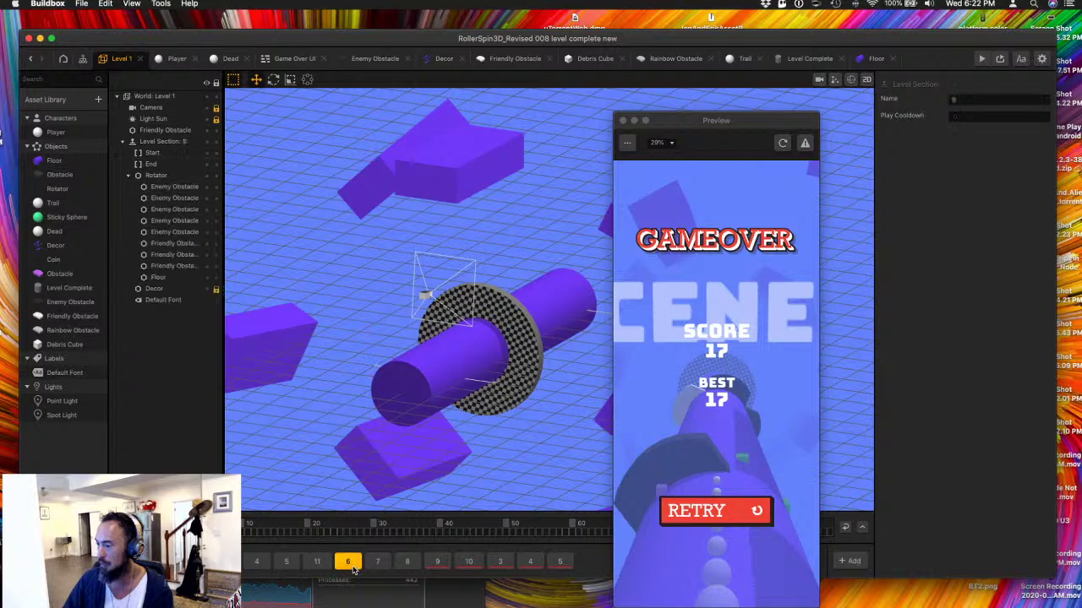
left_click(377, 561)
left_click(407, 562)
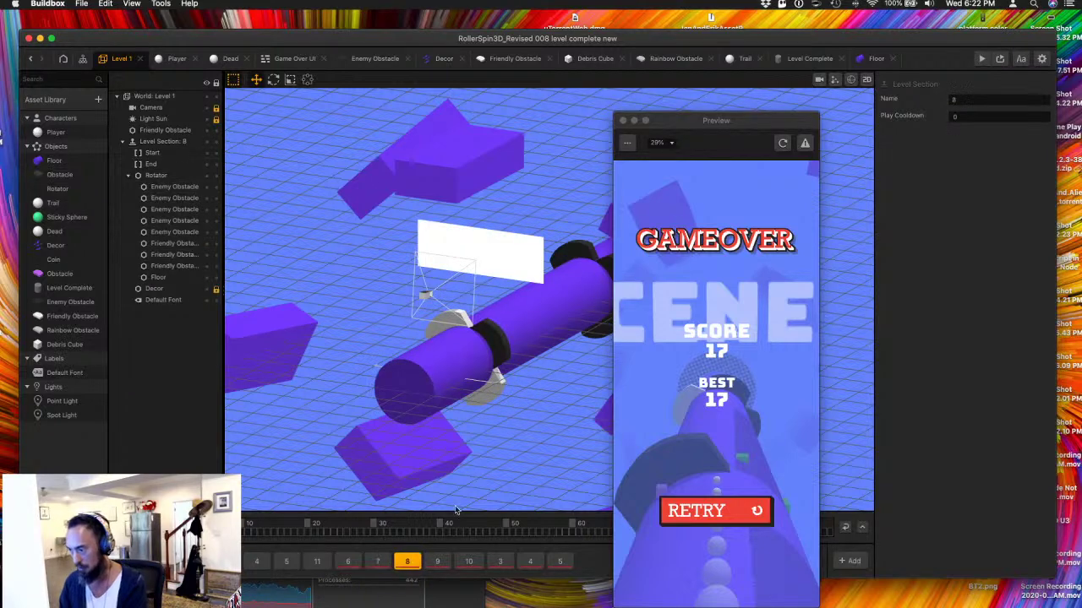
left_click(713, 518)
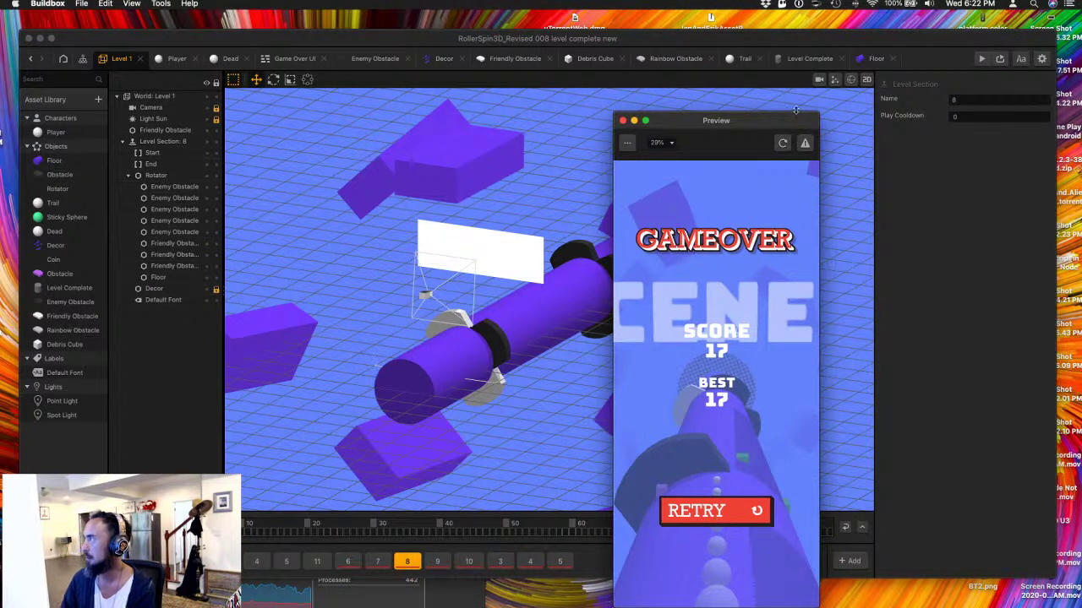
left_click(621, 121)
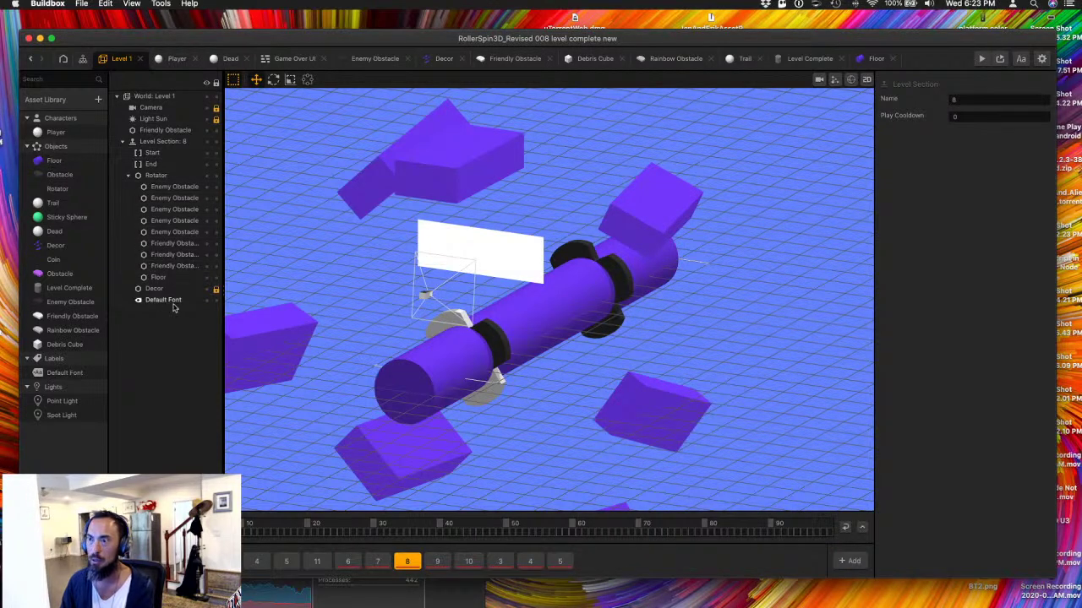
- Hide the Default Font label in Level 1's sections 8, 5, 4, 2 and 1
left_click(207, 302)
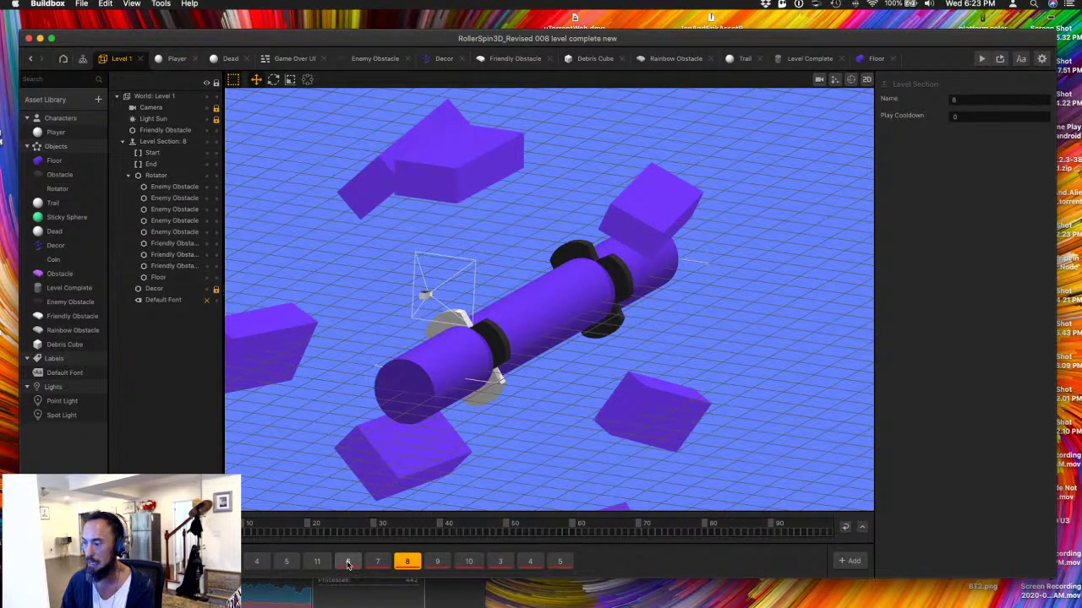
left_click(317, 561)
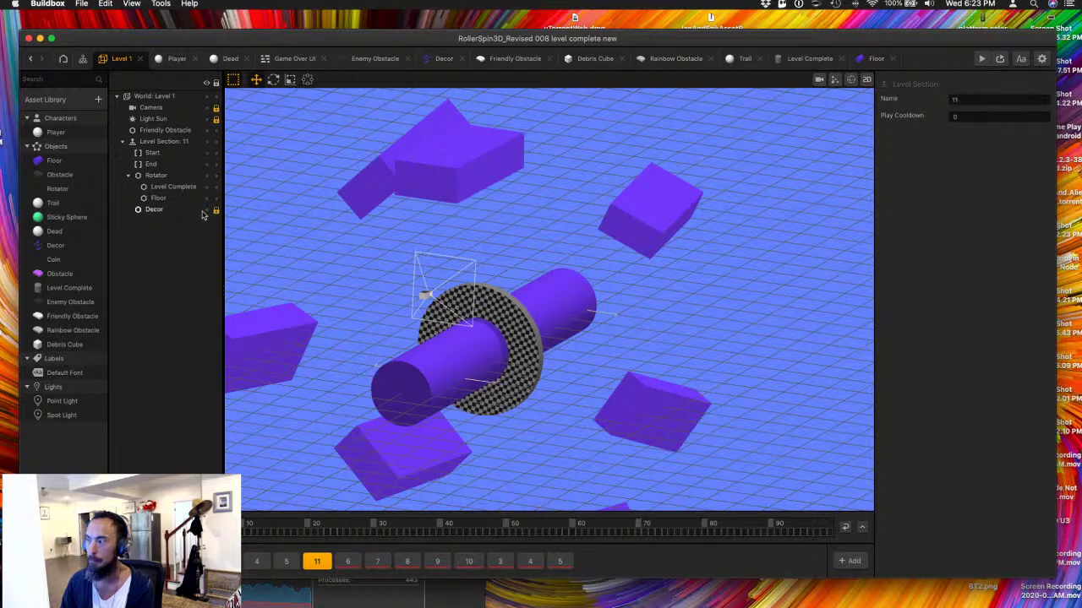
left_click(287, 561)
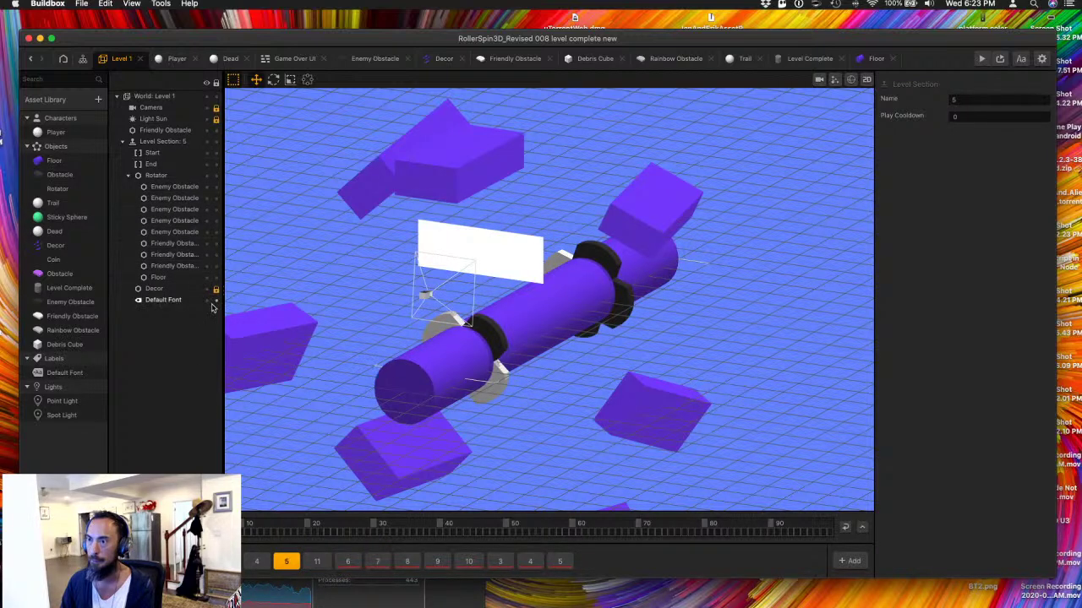
left_click(256, 562)
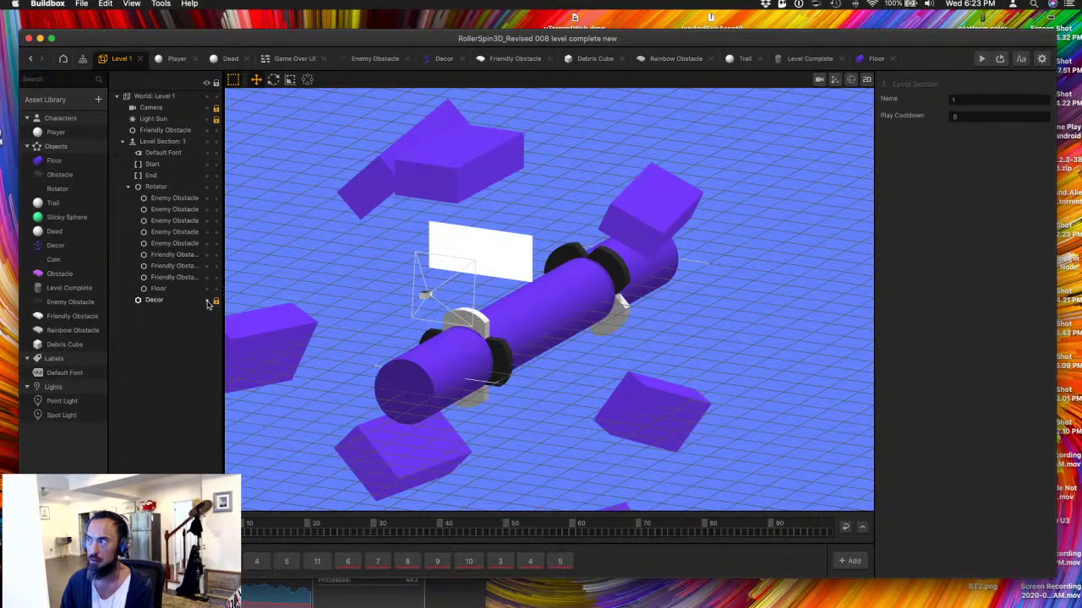
left_click(207, 153)
- Delete the Level 2 world from the node map and duplicate Level 1 in its place
left_click(82, 58)
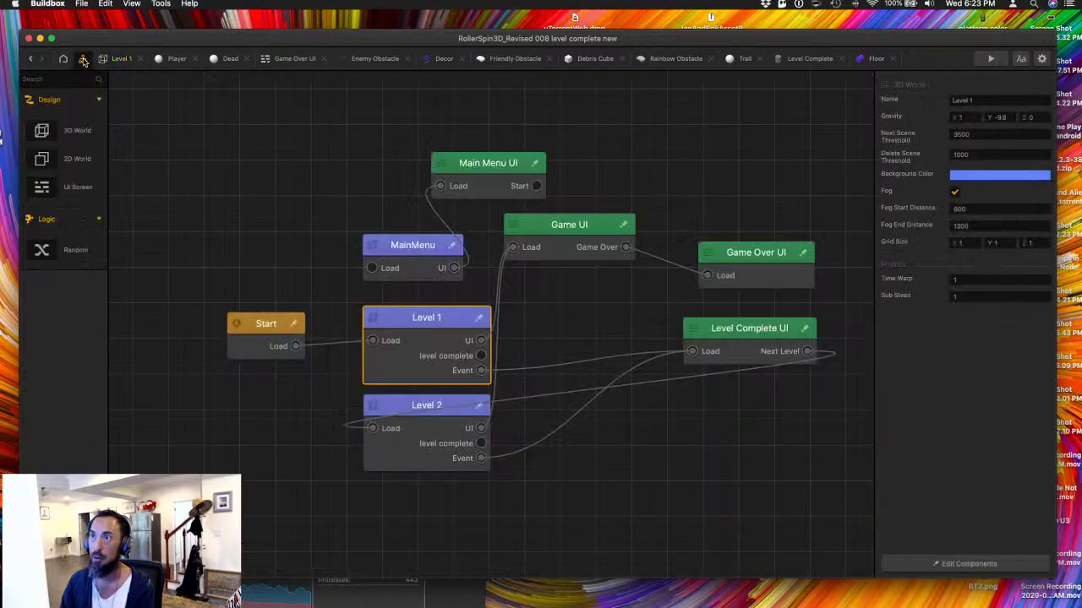
left_click(403, 444)
key("BackSpace")
left_click(412, 379)
key("super+d")
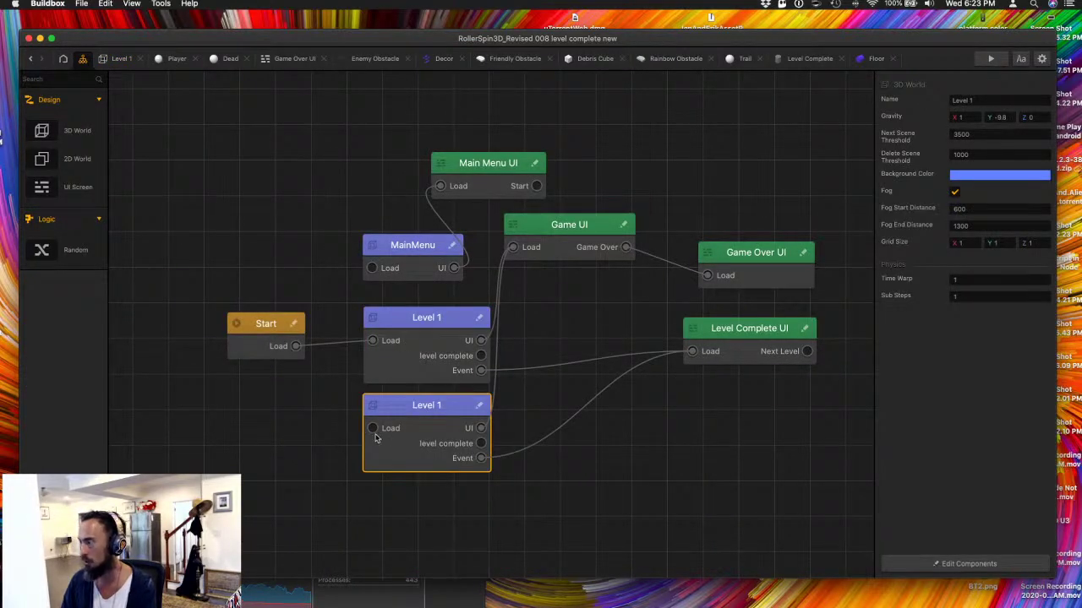
- Connect the duplicate world's Load to Level Complete UI's Next Level output and rename the duplicate Level 2
left_click_drag(369, 430, 807, 350)
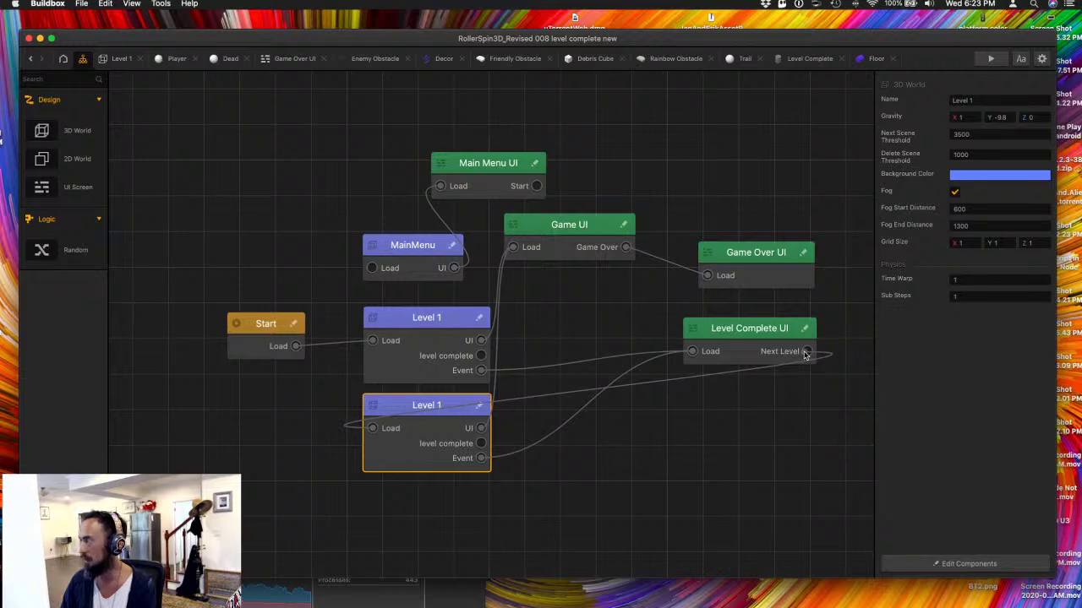
left_click(985, 100)
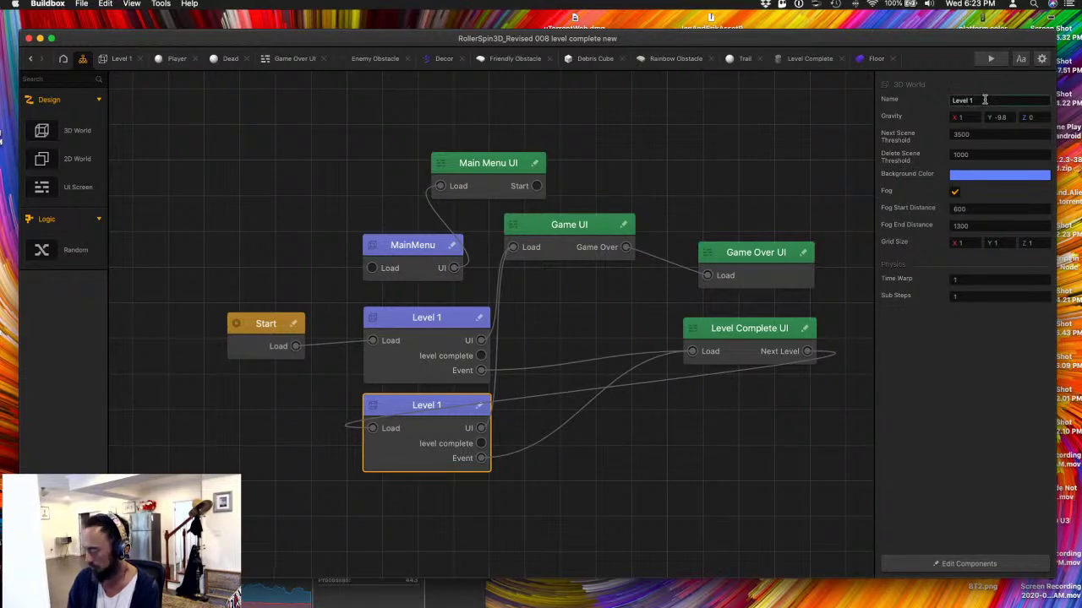
type("2")
key("Tab")
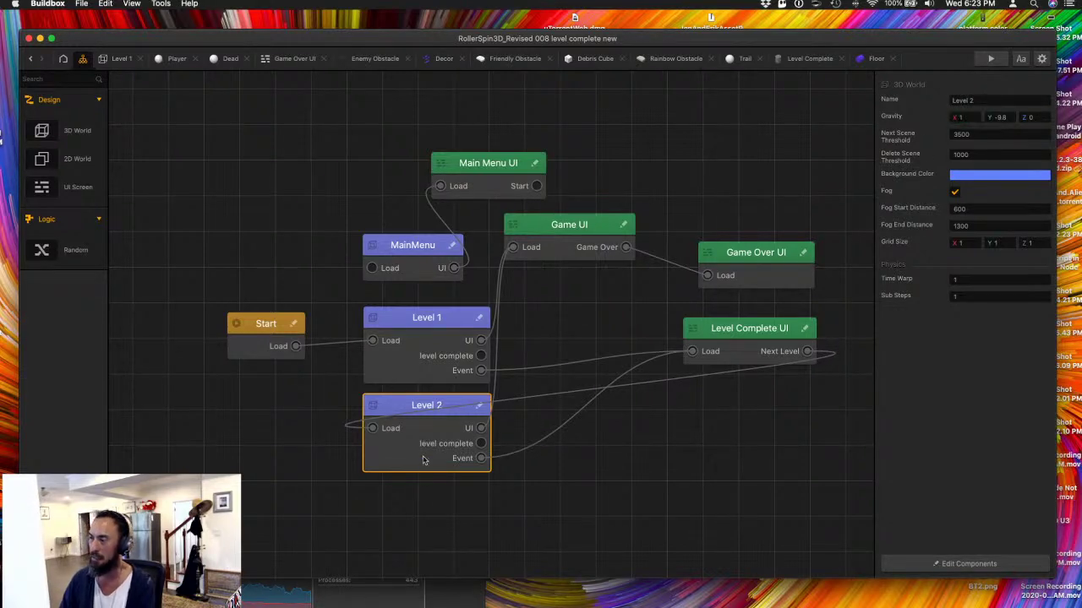
- Open the Level 2 world, check section 5 and bring up section 1 for editing
double_click(423, 459)
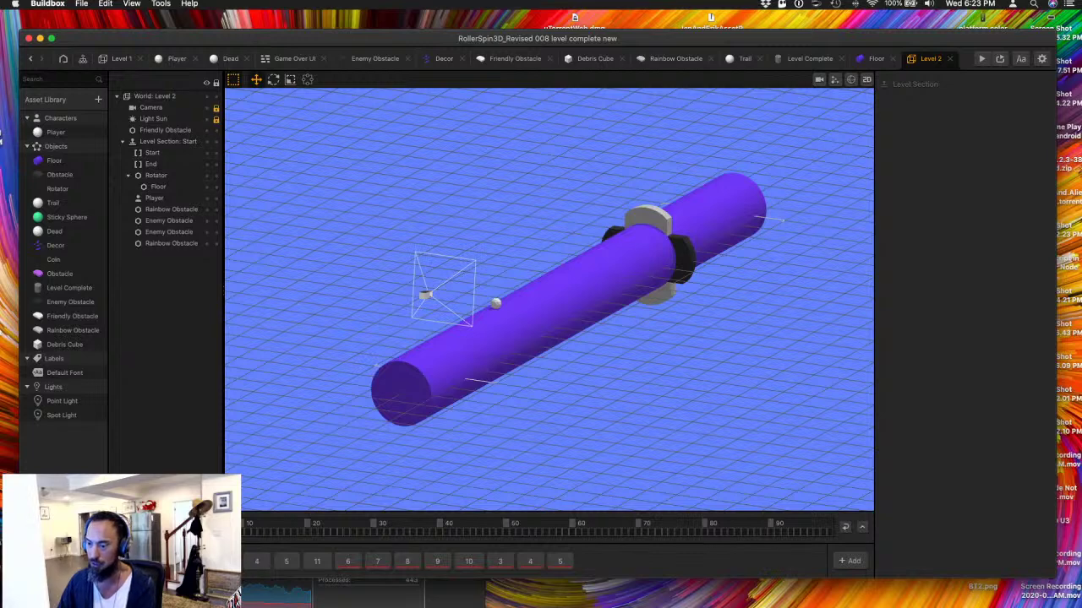
left_click(286, 561)
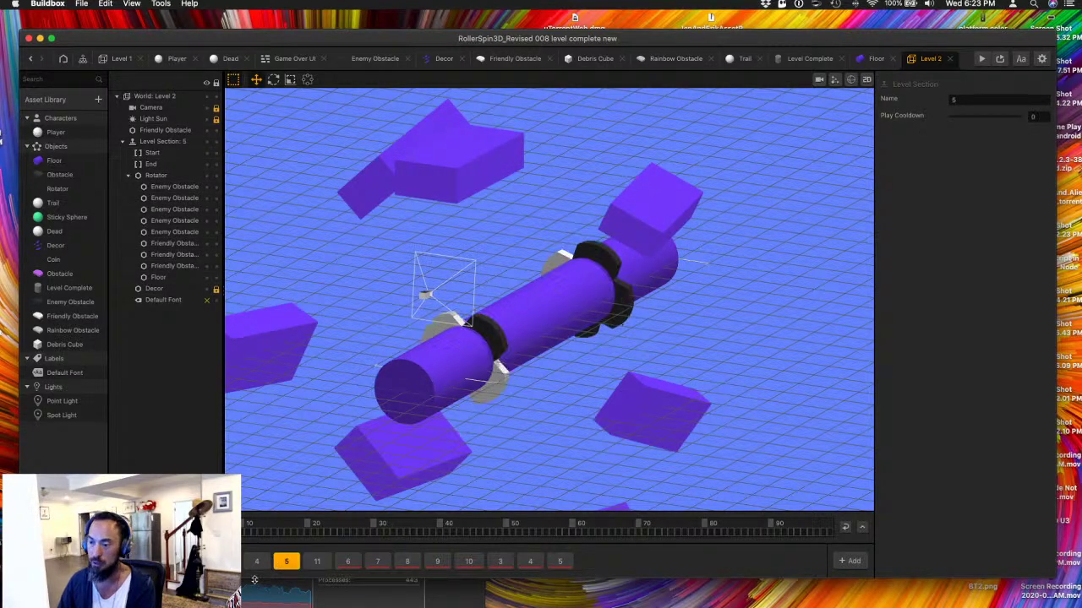
left_click(227, 561)
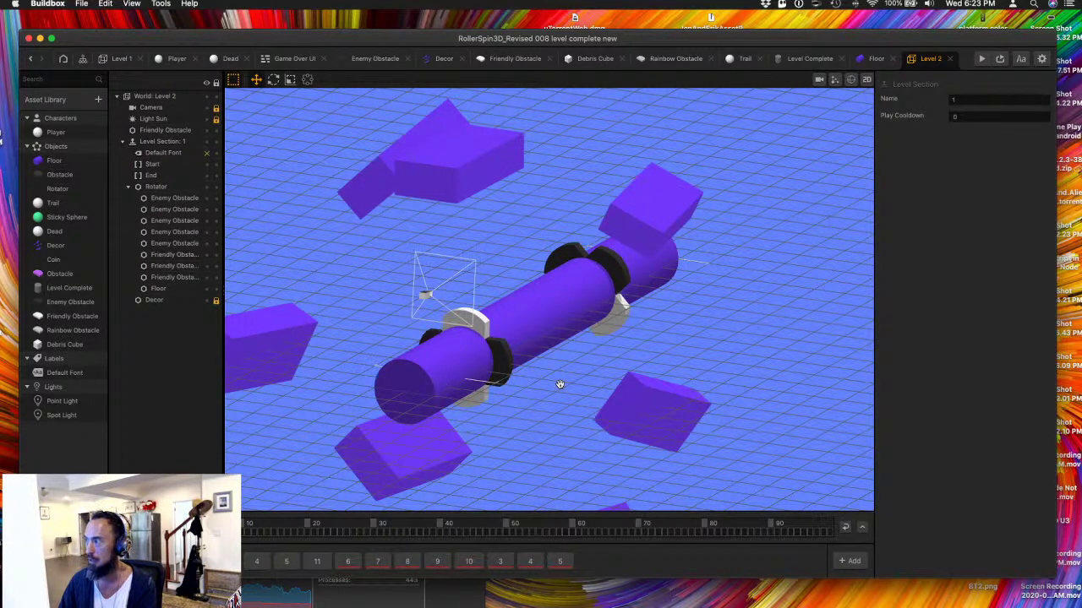
right_click_drag(560, 383, 671, 346)
right_click_drag(637, 388, 732, 343)
left_click(721, 325)
left_click(722, 375, "shift")
left_click(734, 381, "shift")
right_click_drag(734, 381, 698, 373)
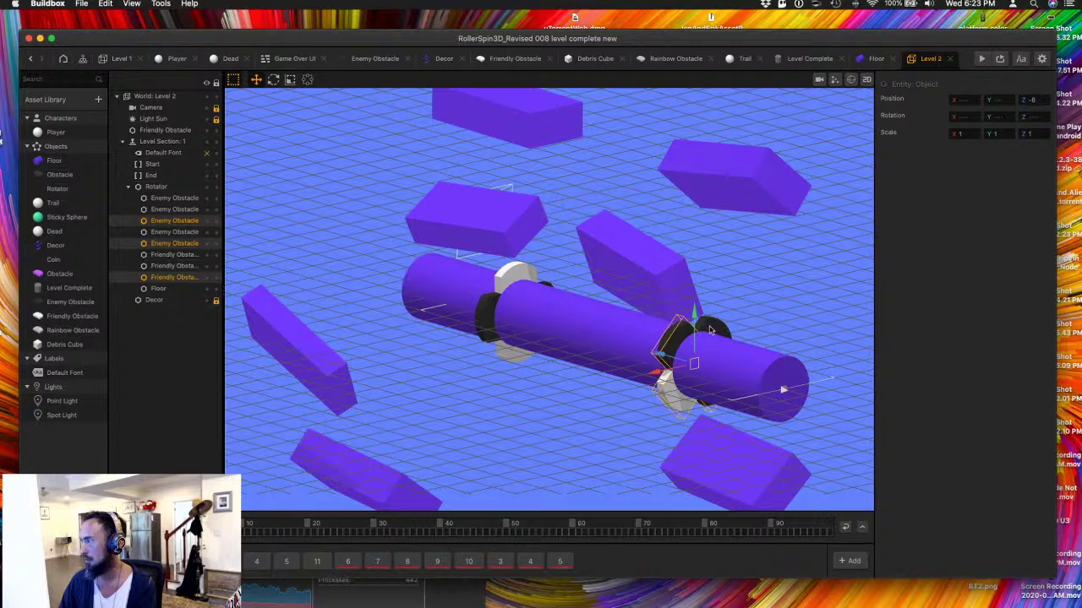
- Duplicate the four-obstacle ring at Z 2 in section 1 and move the copy along the cylinder to Z -2
left_click(489, 335)
left_click(510, 294, "shift")
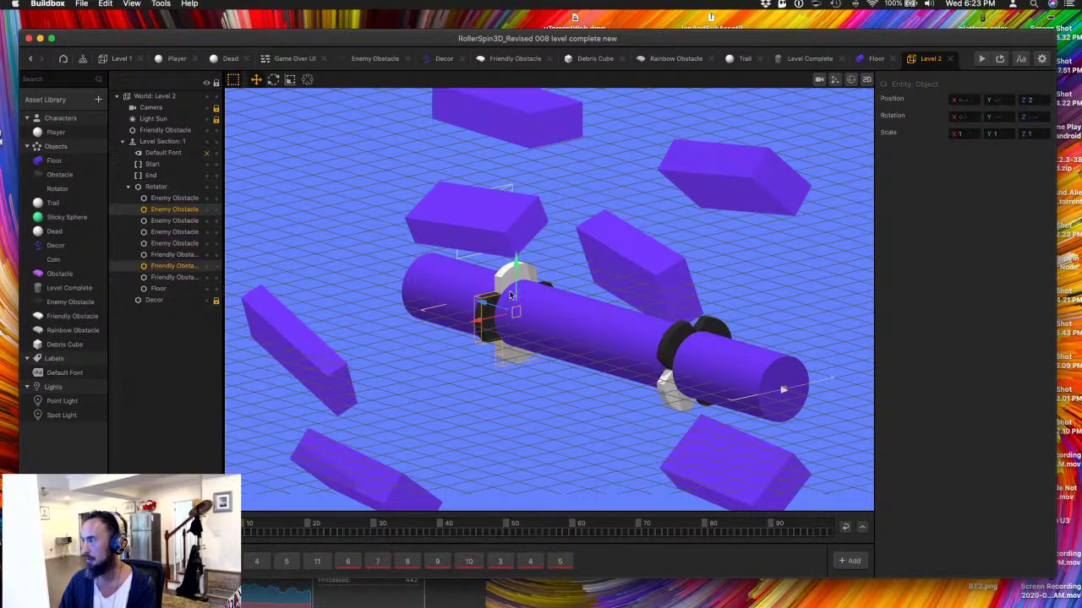
left_click(503, 278, "shift")
left_click(548, 287, "shift")
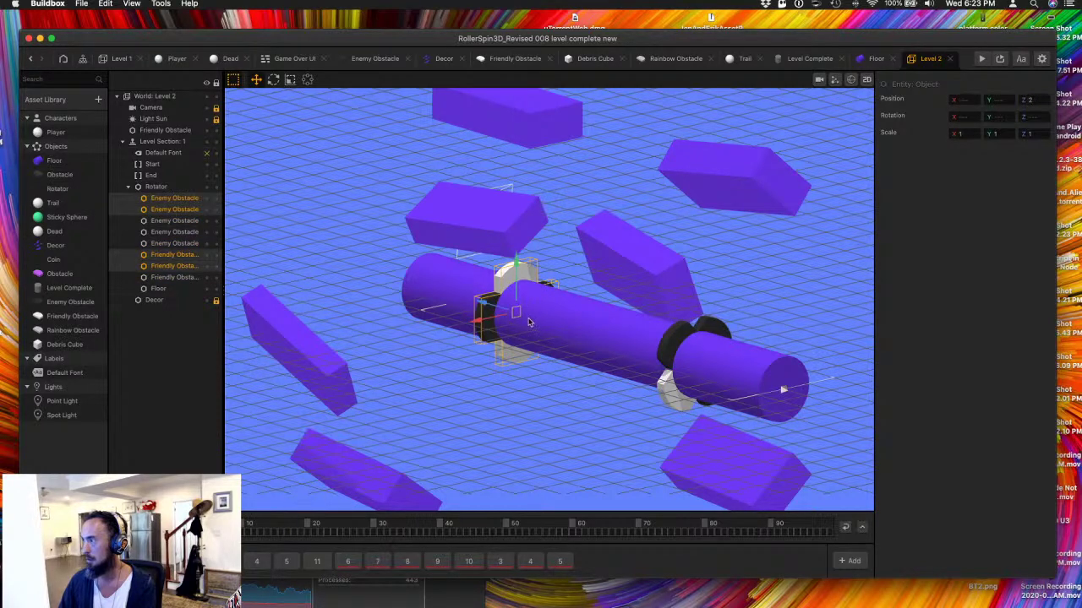
key("super+d")
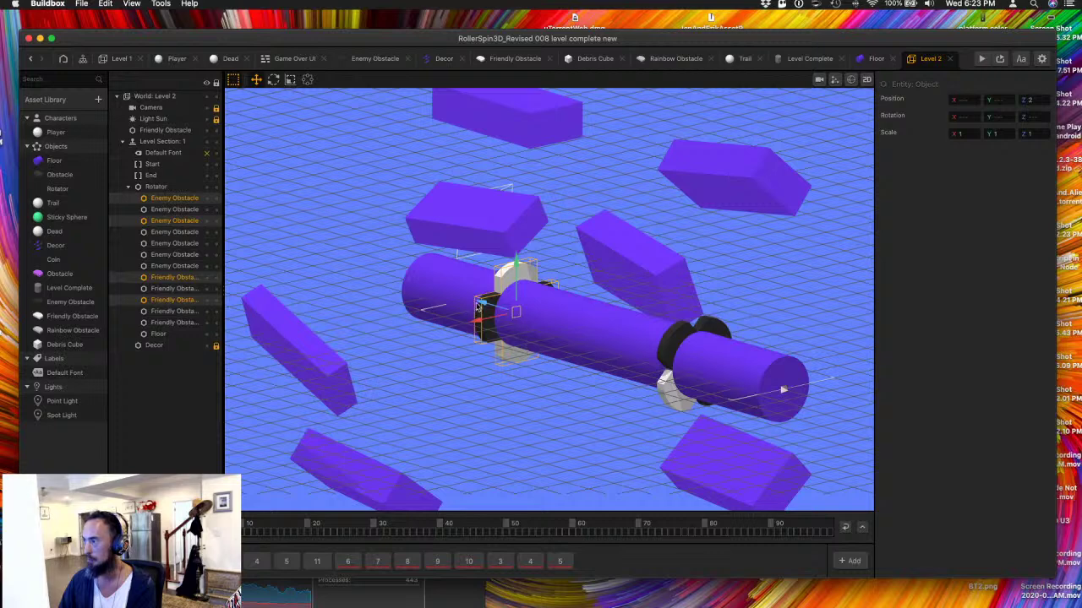
left_click_drag(496, 311, 587, 332)
- Copy the new middle obstacle ring from section 1 into section 2 and rotate it around the floor cylinder
right_click_drag(587, 332, 585, 357)
key("e")
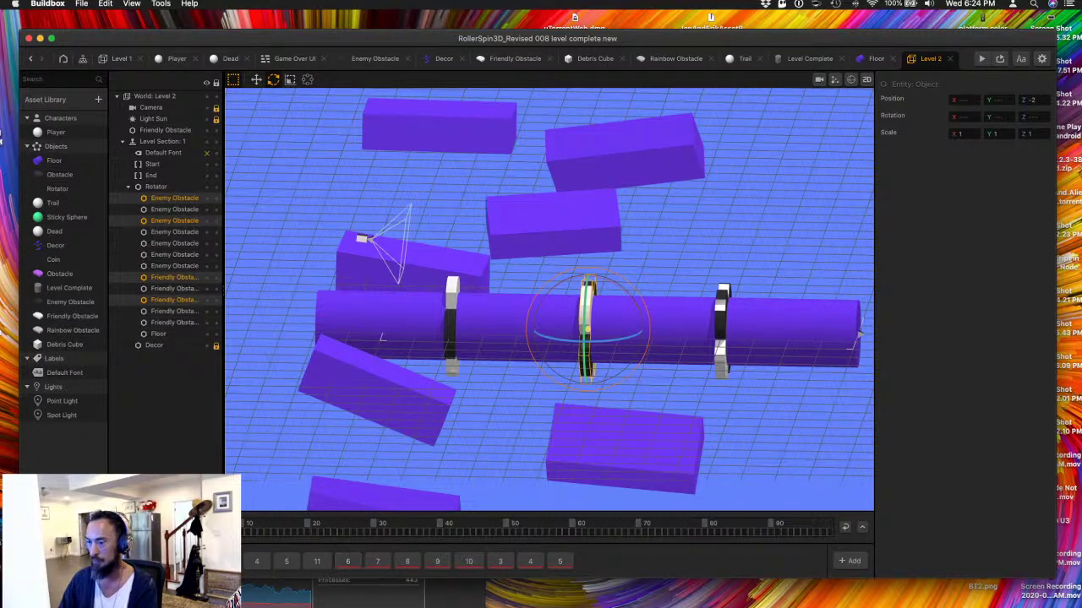
key("super+z")
key("super+shift+z")
left_click_drag(595, 307, 591, 315)
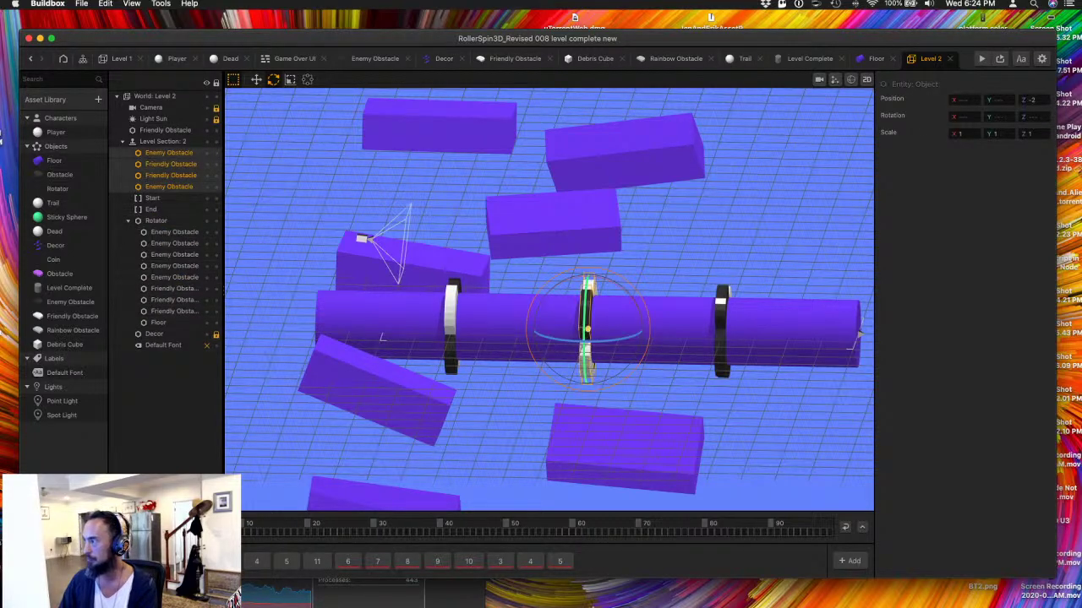
key("super+z")
key("super+shift+z")
key("super+z")
key("super+z")
- Paste the middle obstacle ring into sections 4 and 5, rotate the copies around the cylinder, and save the project
left_click(256, 561)
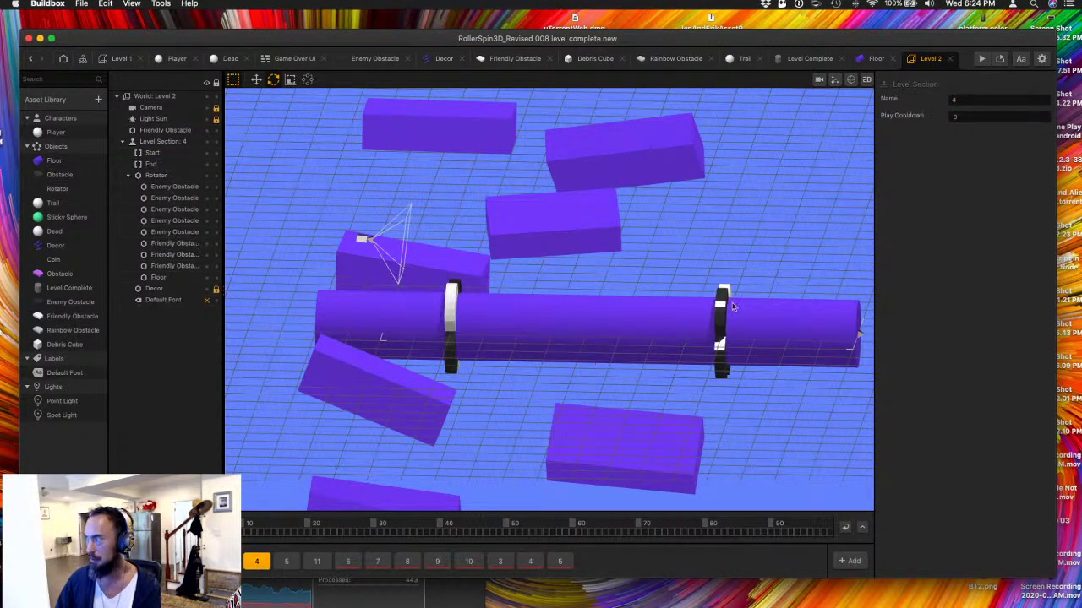
left_click(585, 321)
left_click_drag(585, 323, 586, 337)
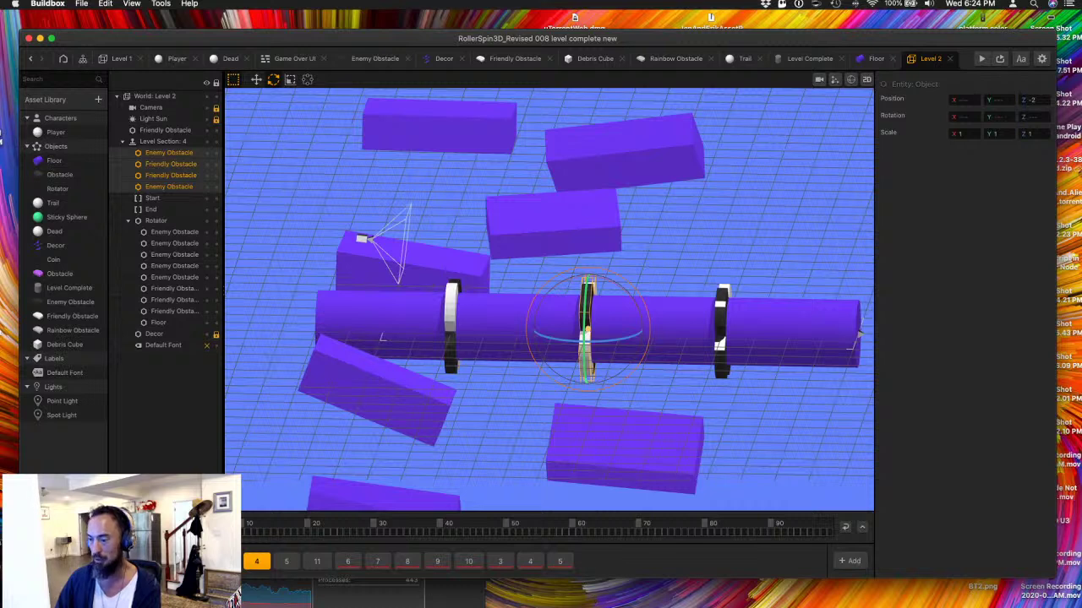
left_click(286, 561)
left_click(585, 342)
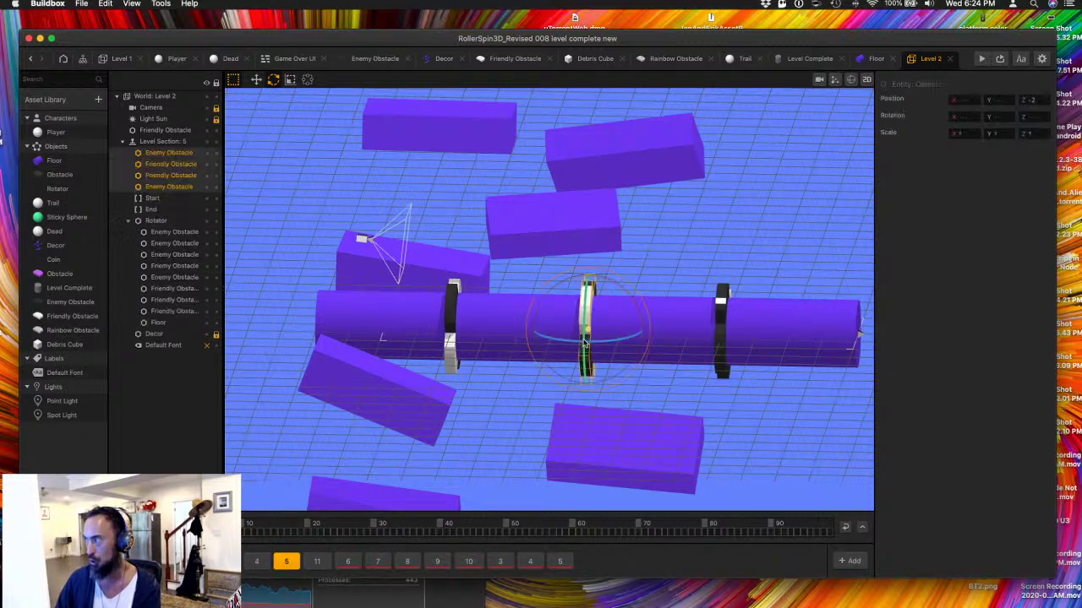
key("super+s")
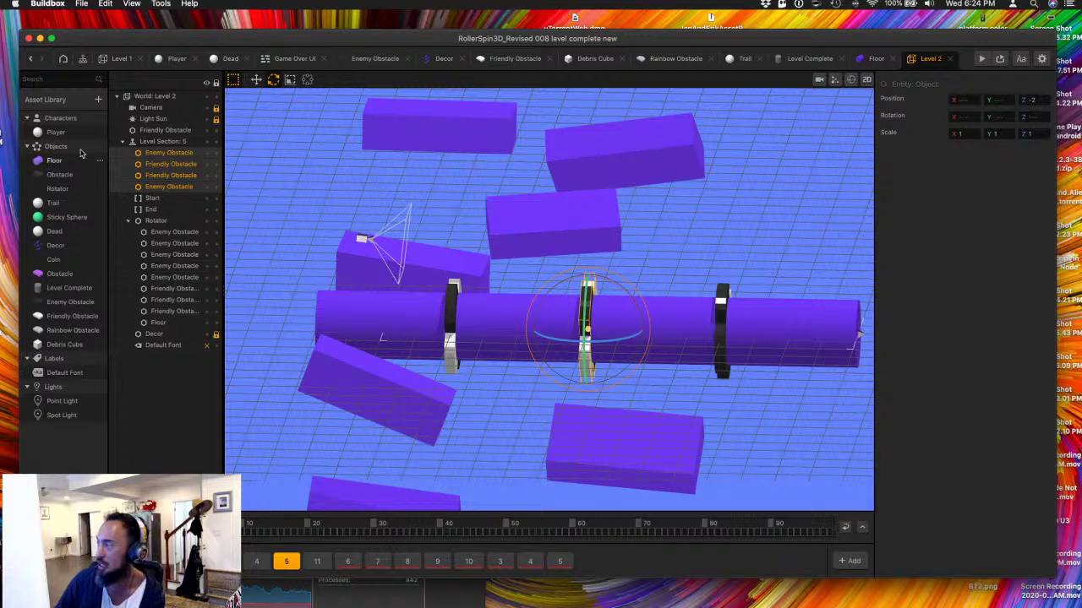
- Playtest the game through to the Level Complete screen, keep the preview open, and open Level Complete UI for editing
left_click(981, 58)
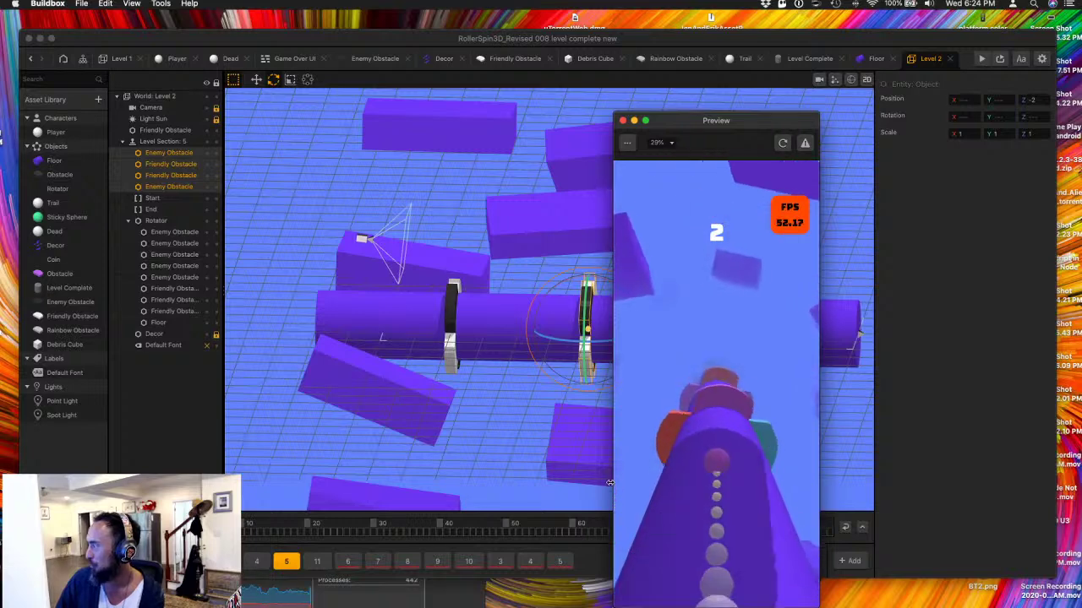
left_click_drag(630, 482, 778, 455)
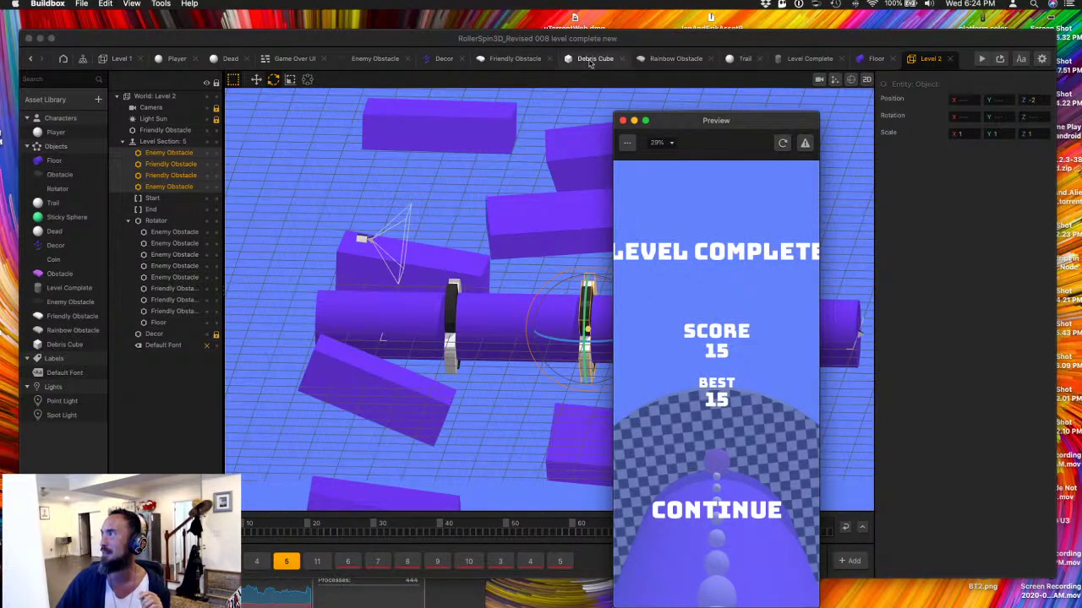
left_click(78, 64)
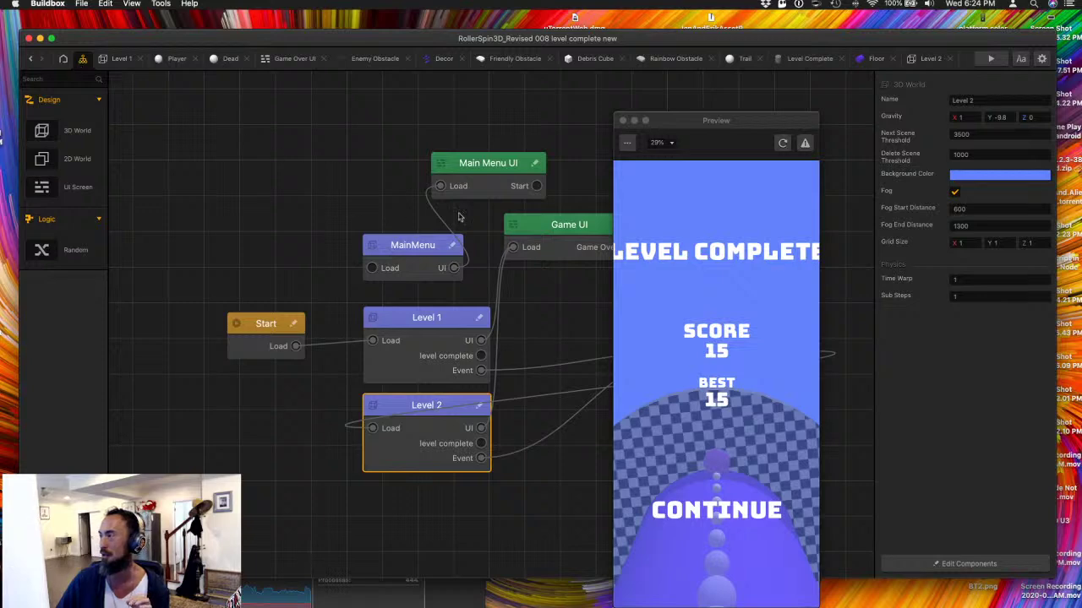
left_click_drag(705, 120, 842, 78)
double_click(735, 329)
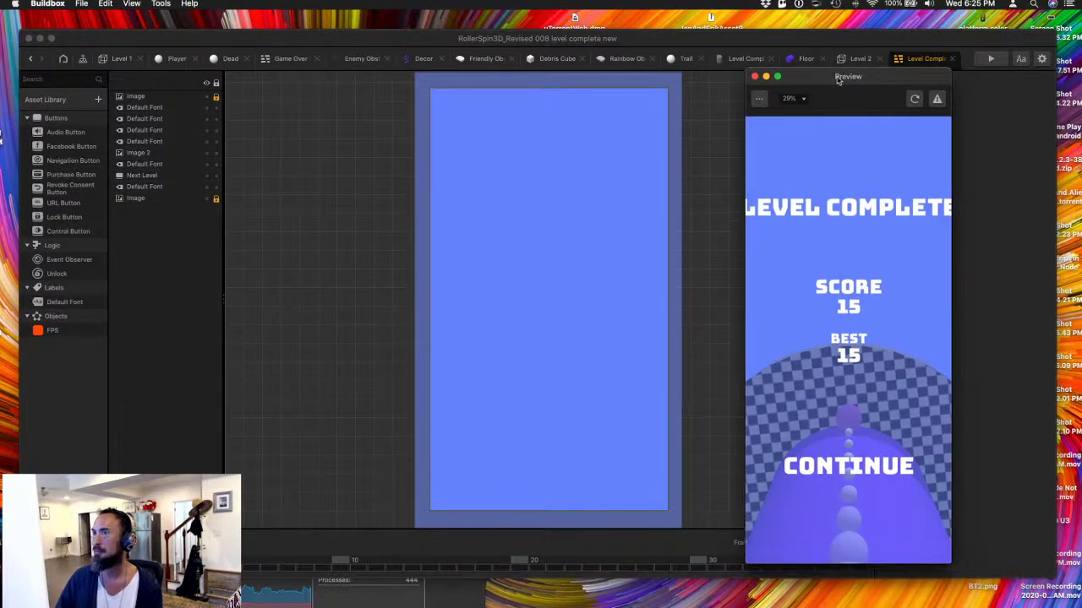
- Hide the covering image in Level Complete UI and inspect the Next Level button, background image and score labels
left_click(499, 185)
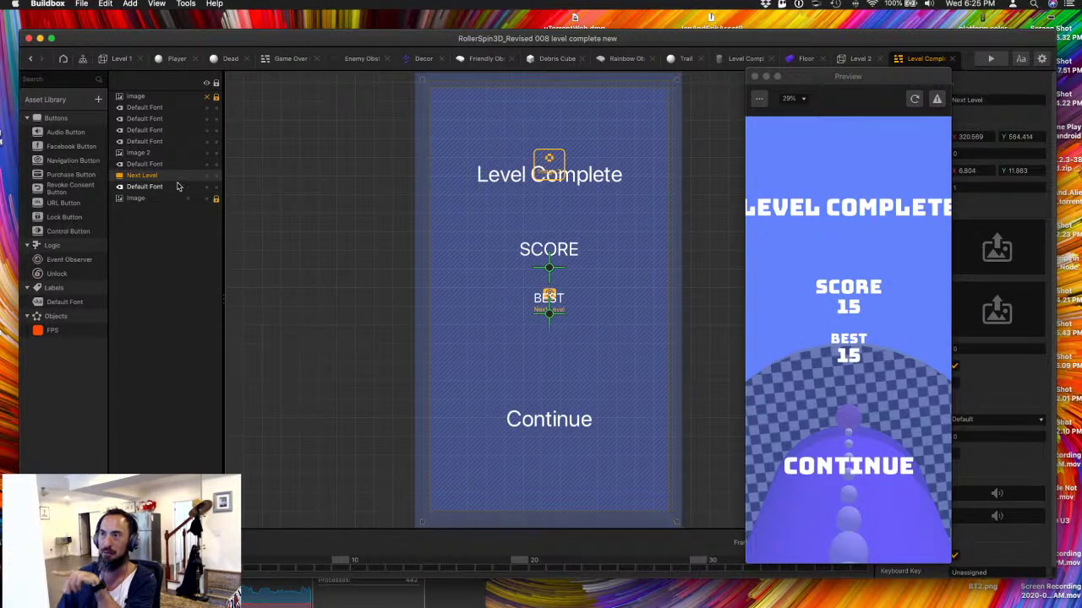
left_click(145, 197)
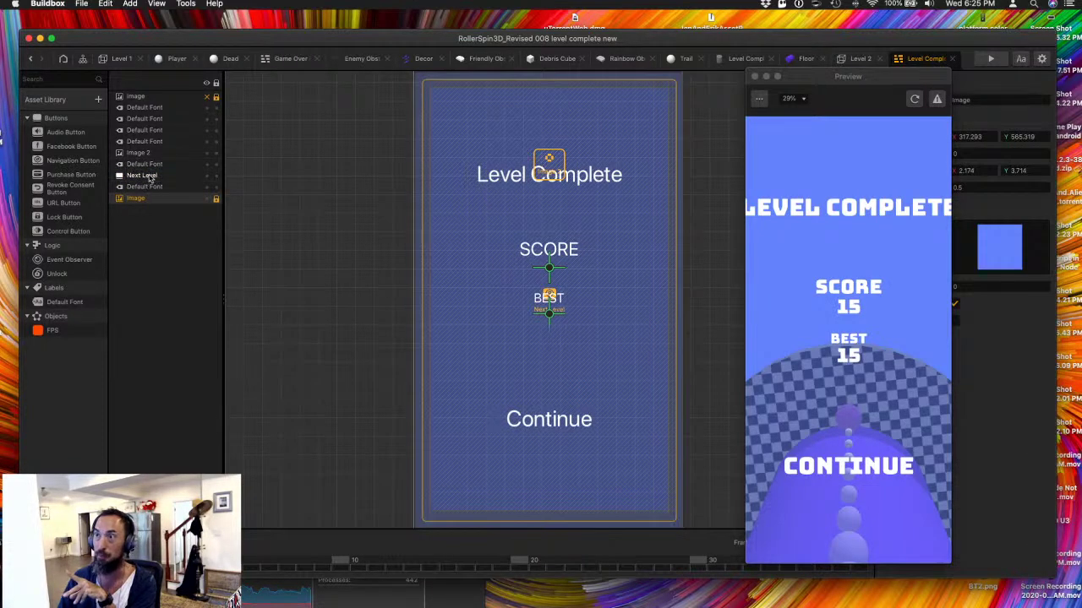
left_click(141, 175)
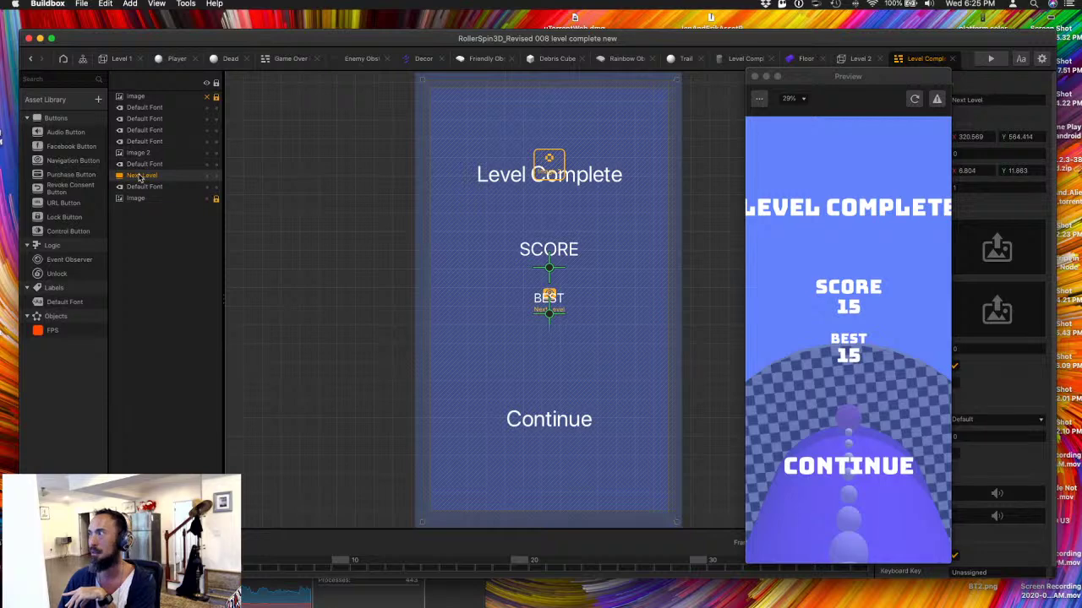
left_click(143, 141)
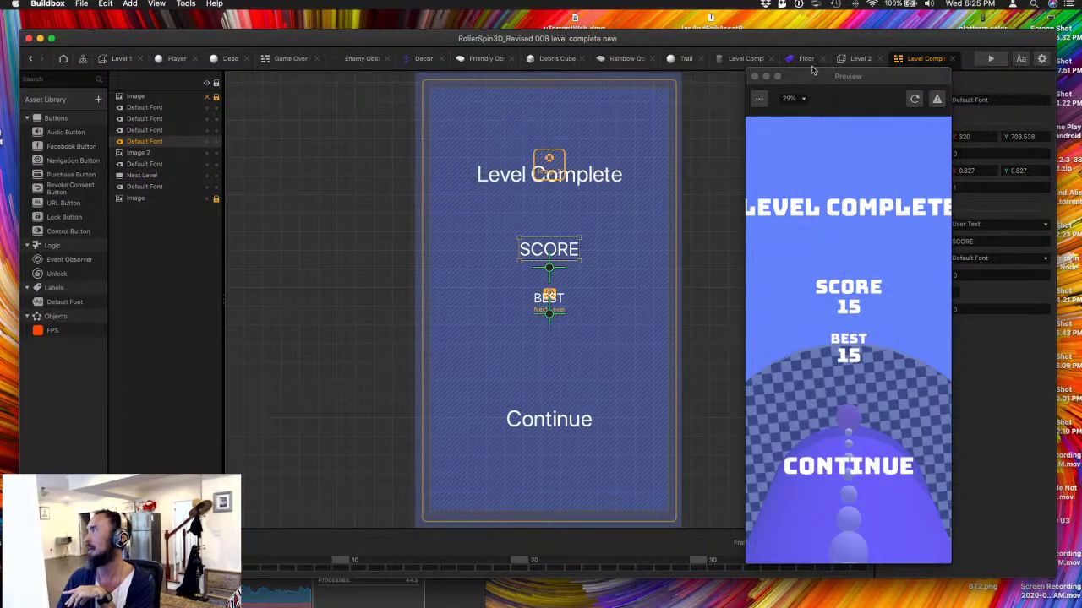
left_click_drag(812, 72, 783, 79)
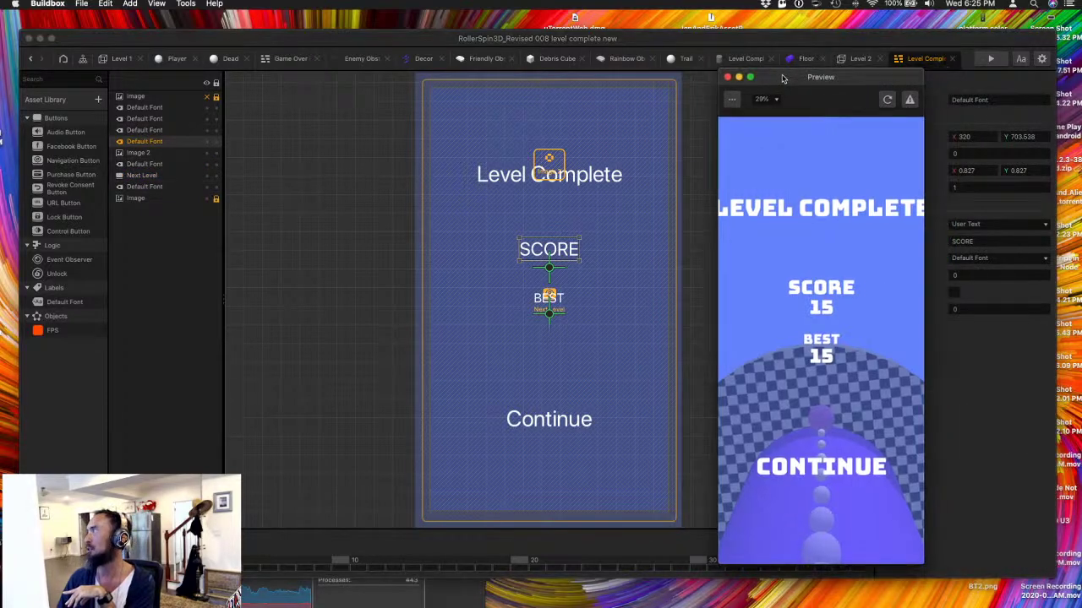
left_click(157, 131)
left_click(158, 120)
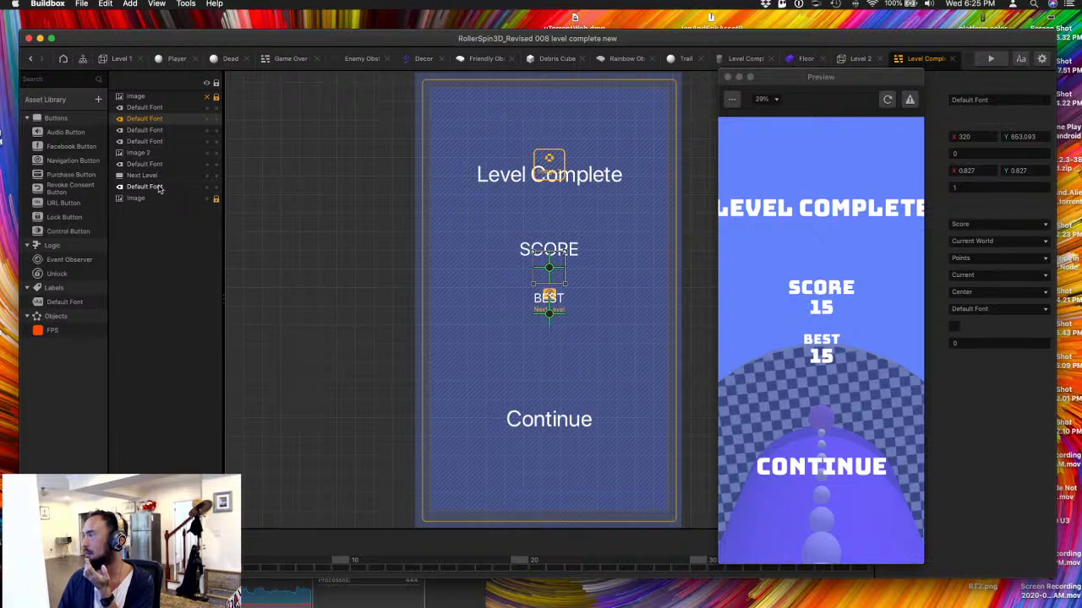
- Set the X and Y scale of the Level Complete title label to 0.75
left_click(144, 187)
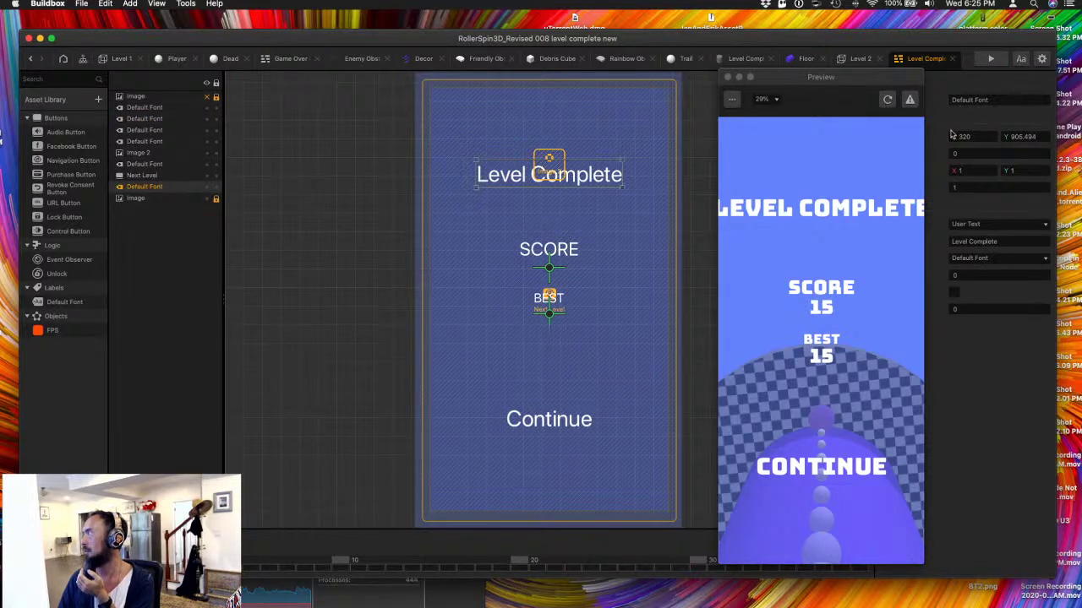
left_click(981, 171)
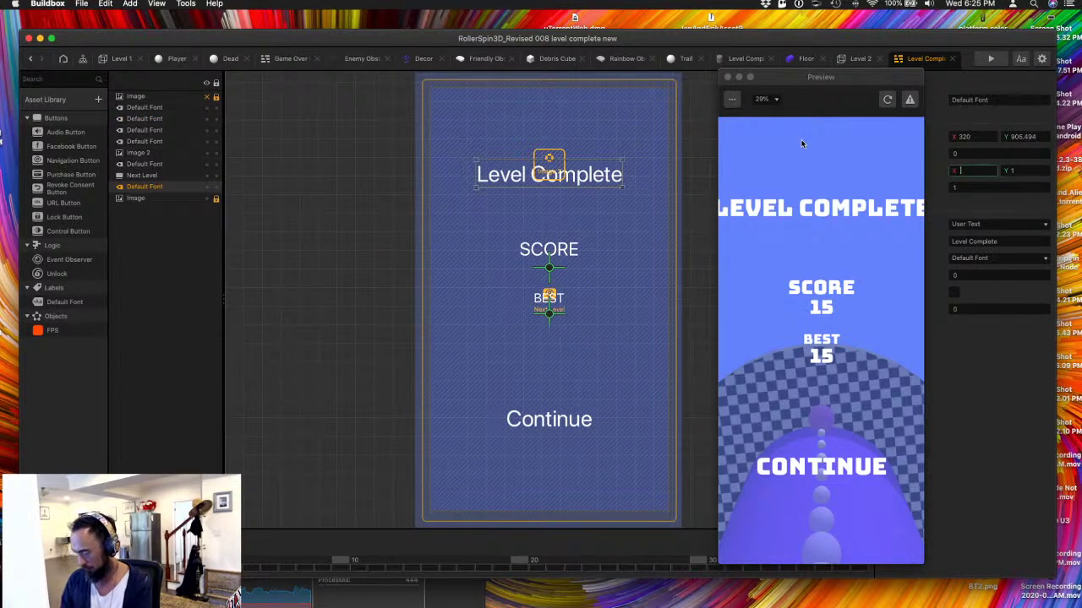
type(".75")
key("Tab")
type(".7")
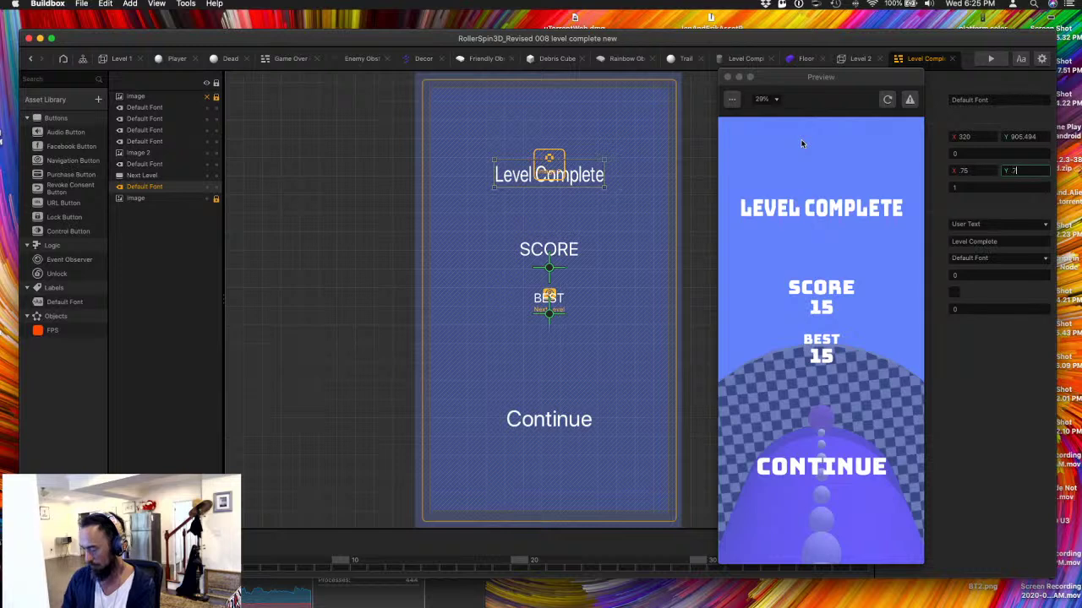
type("5")
key("Tab")
- Select the Next Level button, restart the preview, and playtest through Level Complete and Continue into Level 2
left_click(862, 489)
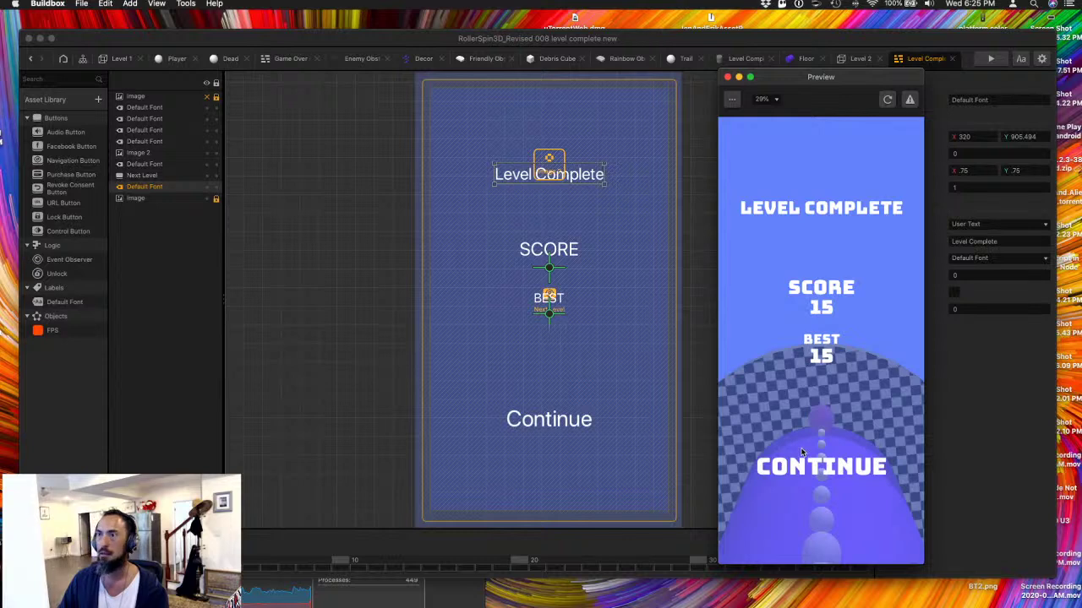
left_click(165, 178)
left_click(166, 177)
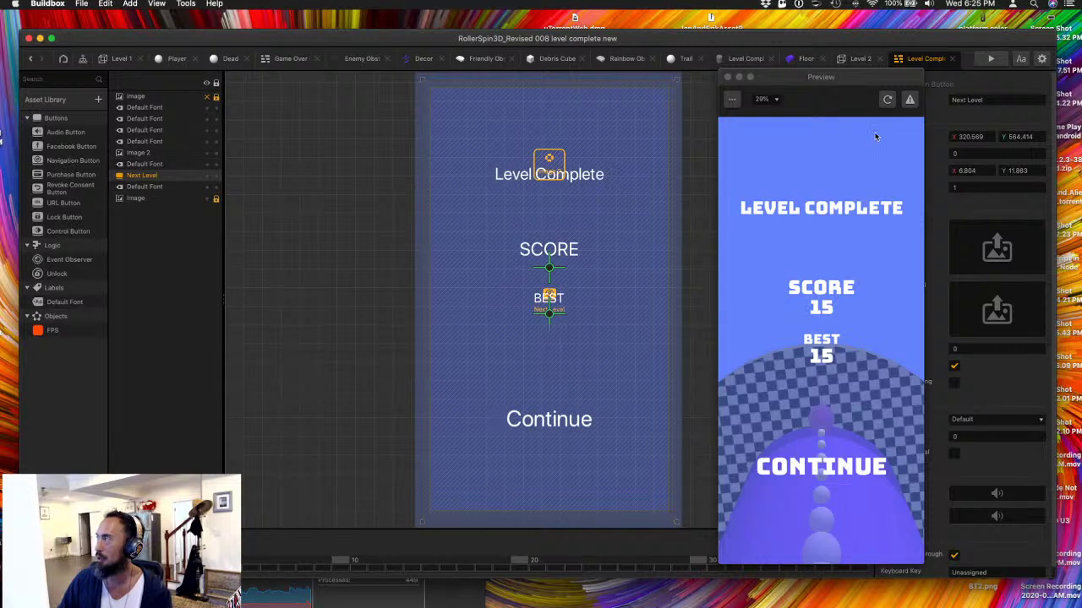
left_click(887, 99)
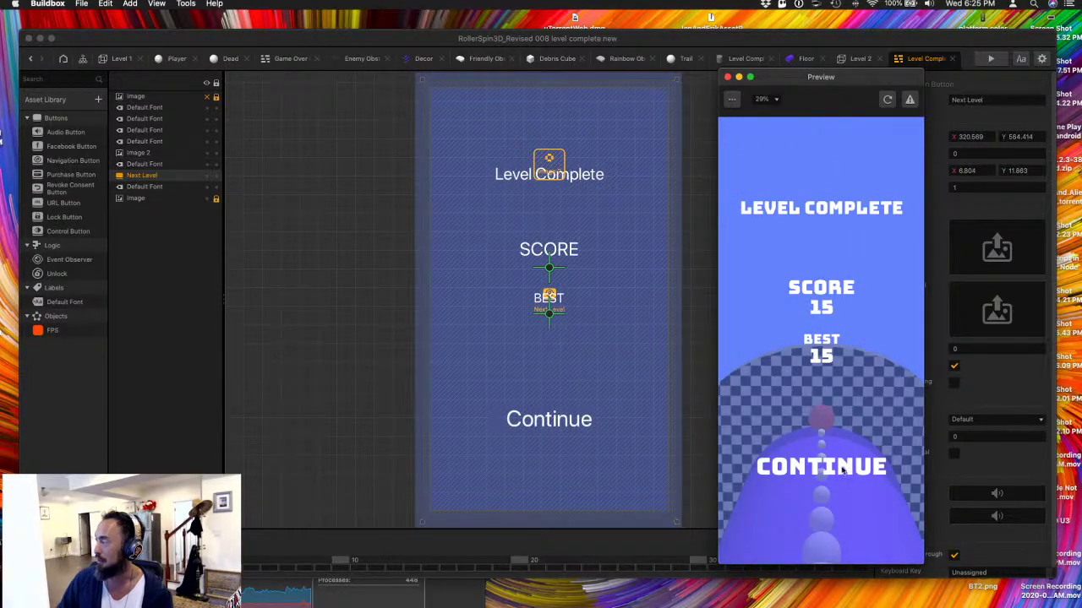
left_click(842, 469)
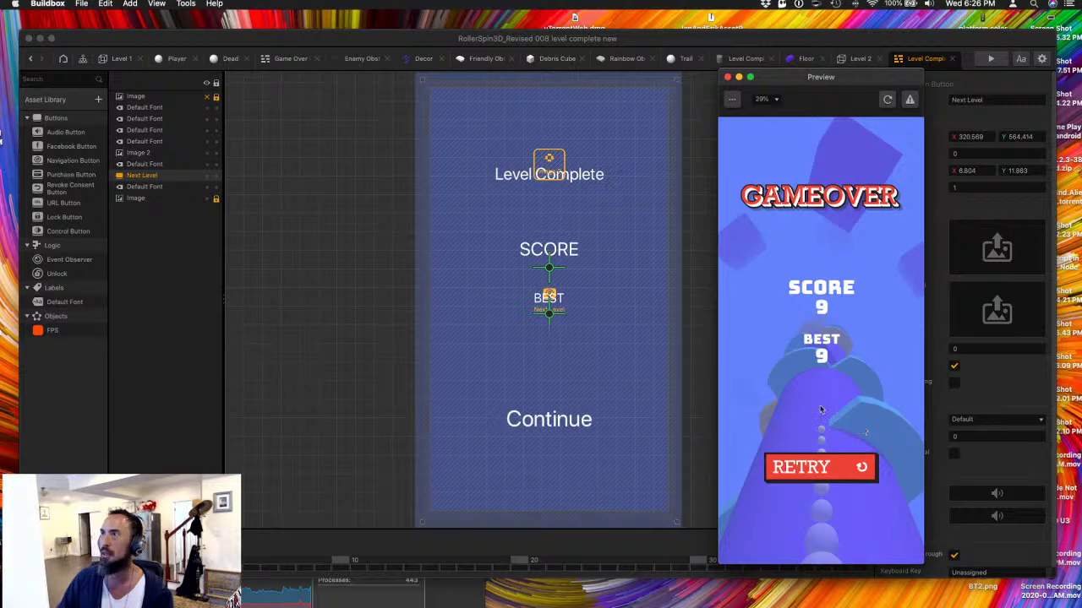
- Open Level 2 and move the four loose middle-ring obstacles into the Rotator in sections 5 and 4
left_click(121, 57)
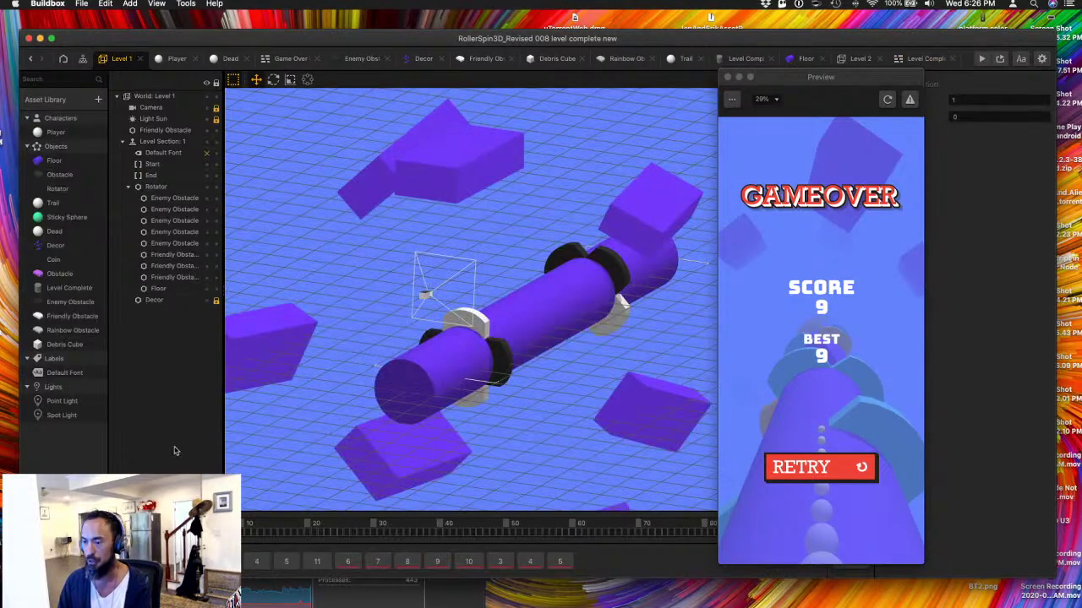
left_click(84, 59)
double_click(437, 433)
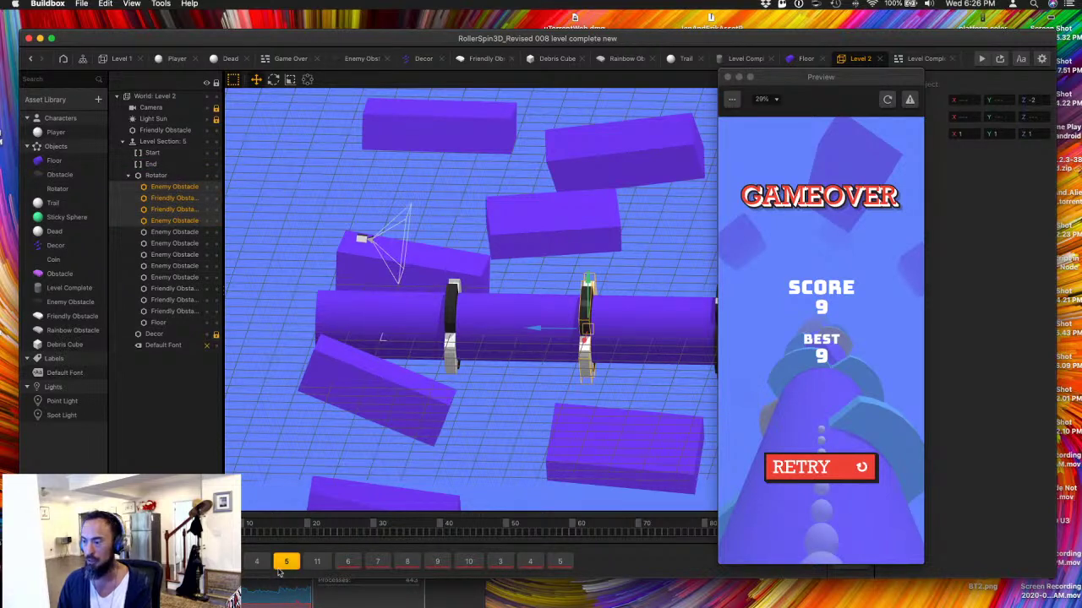
left_click(258, 563)
left_click_drag(154, 186, 157, 220)
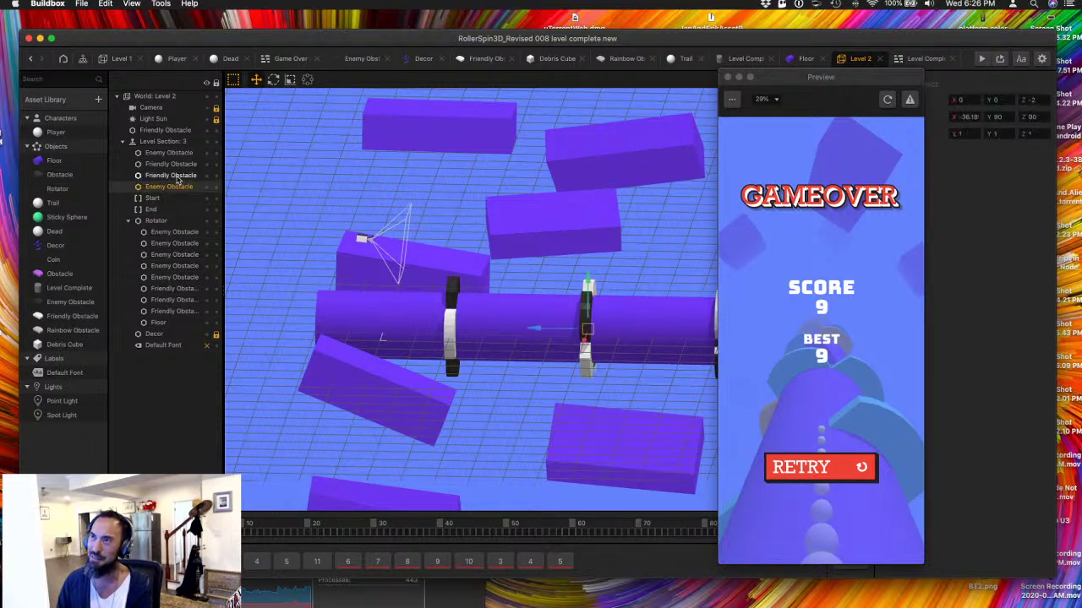
- Move the four loose middle-ring obstacles into the Rotator in sections 3 and 2 of Level 2
key("super+z")
left_click(180, 154, "shift")
left_click_drag(183, 169, 169, 223)
key("super+z")
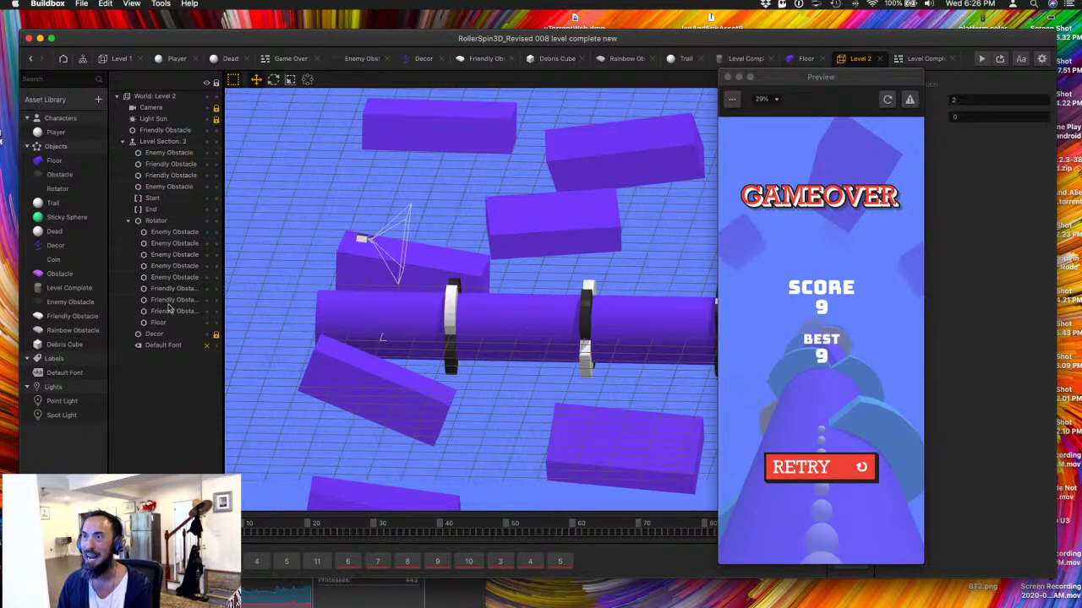
left_click(169, 153, "shift")
left_click_drag(169, 164, 155, 221)
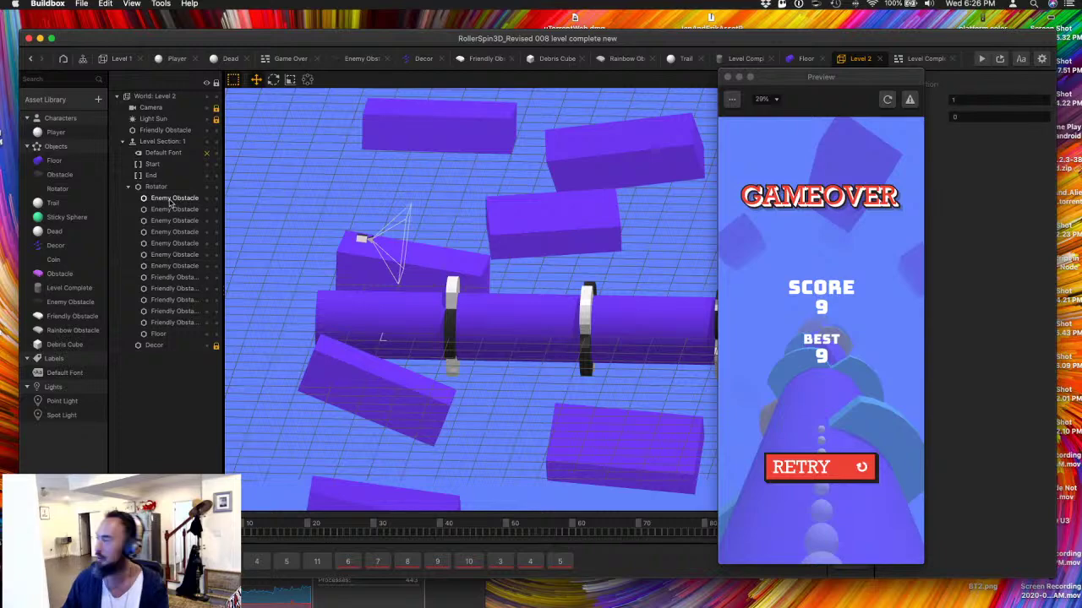
key("ctrl+Up")
key("Escape")
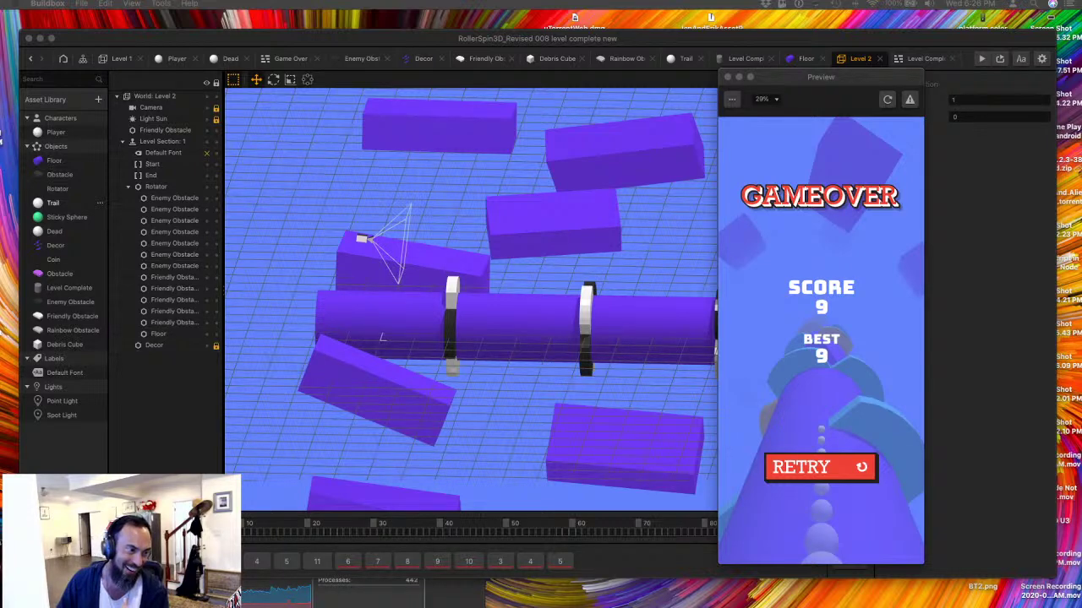
key("ctrl+Up")
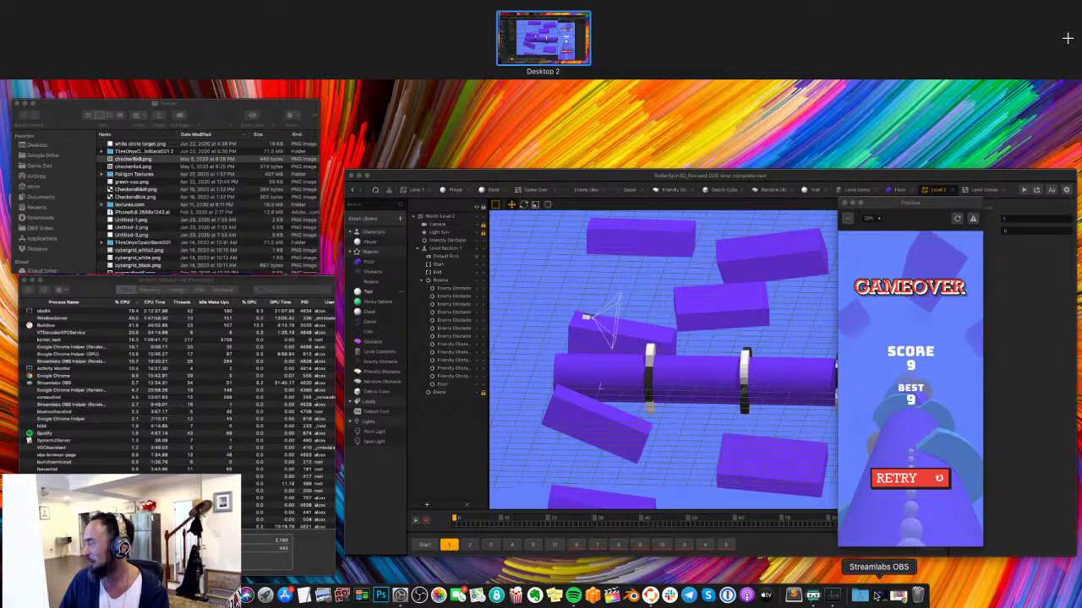
key("ctrl+Up")
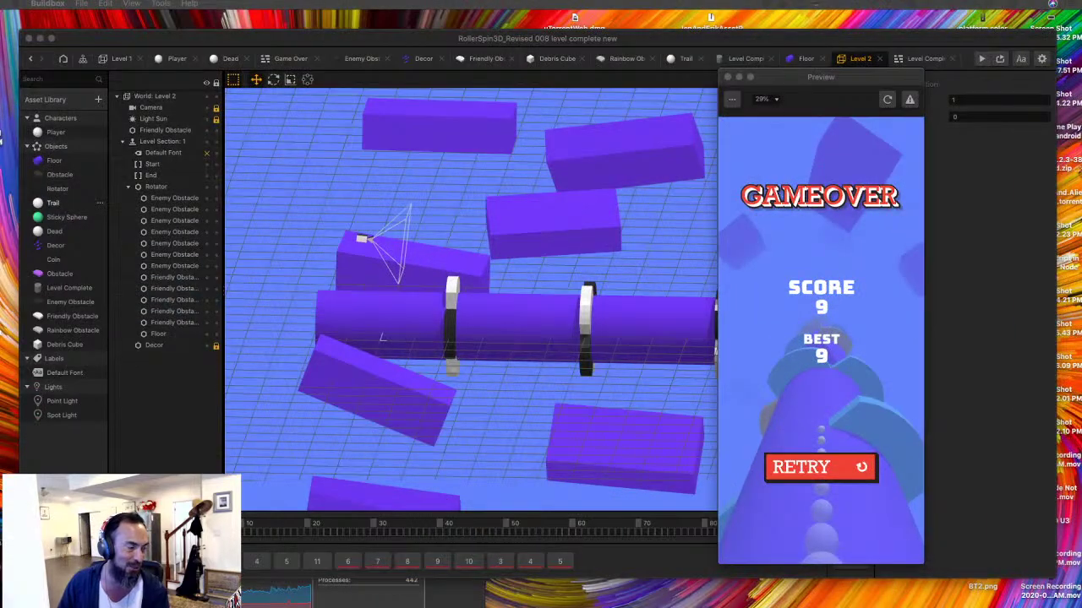